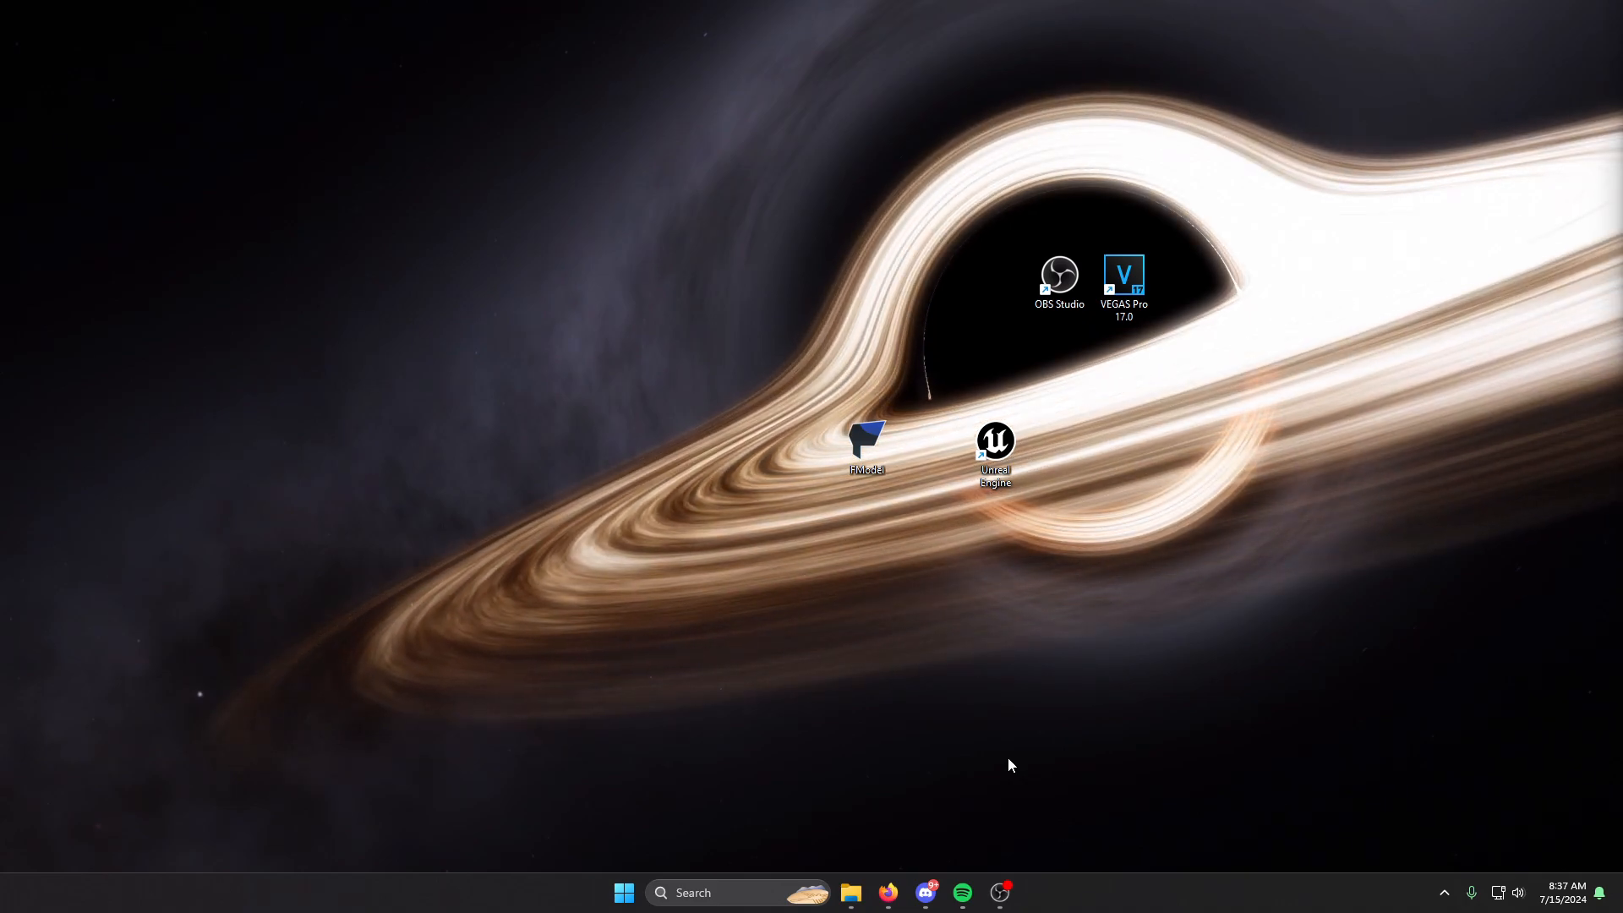
# Open the New Text Document.txt note and review its outline from Obtaining Soundtracks to Mod Health.
pyautogui.click(850, 893)
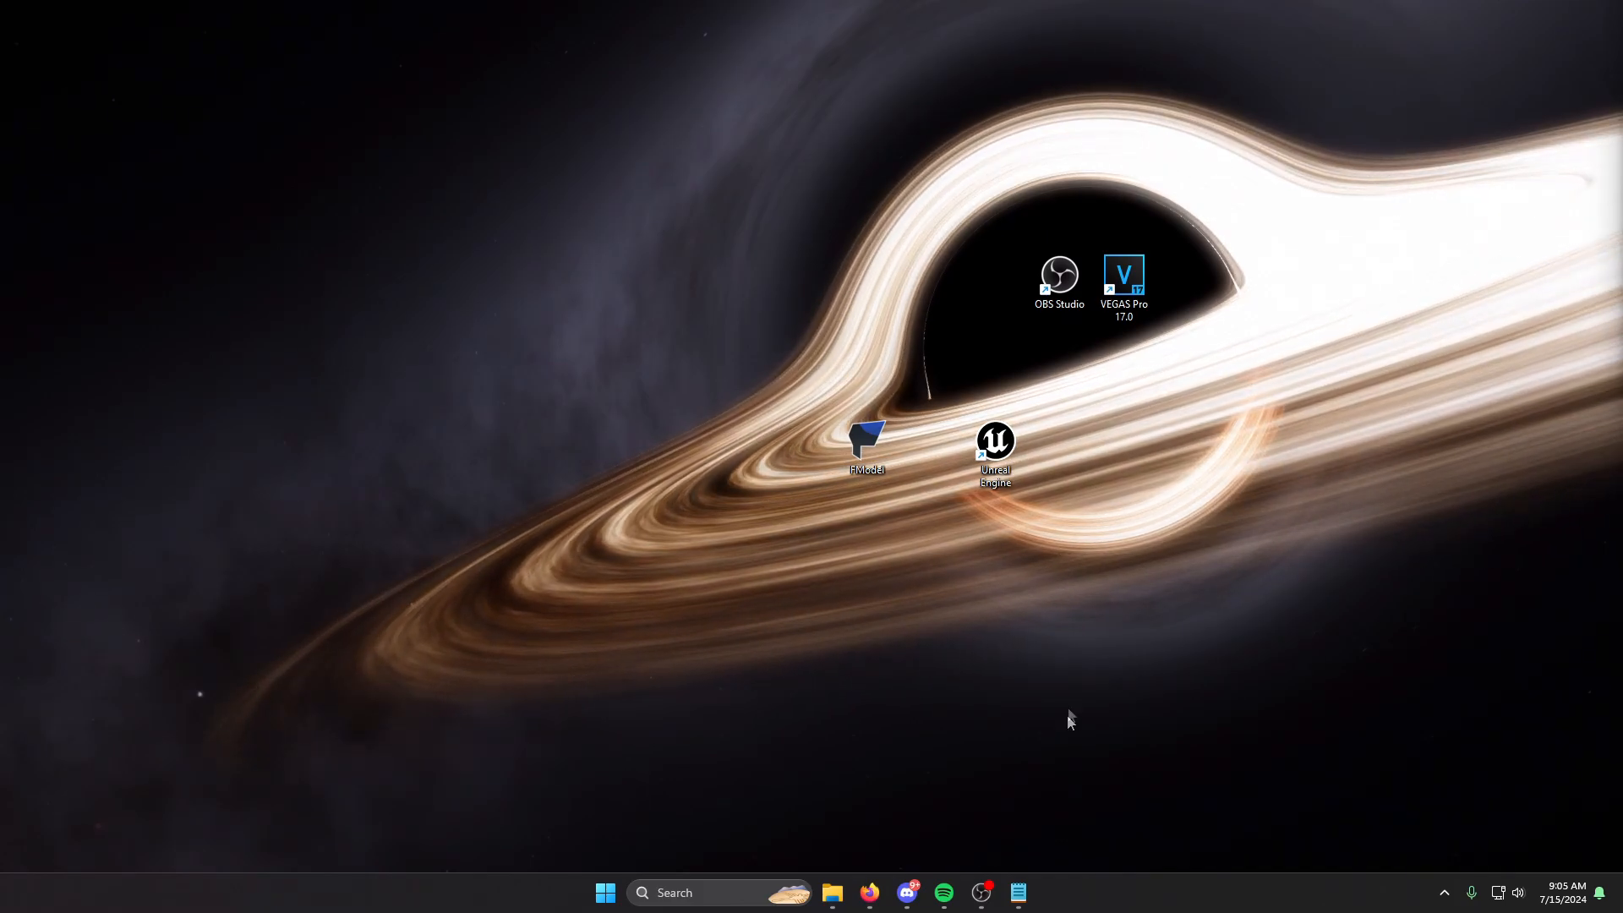
pyautogui.click(1018, 893)
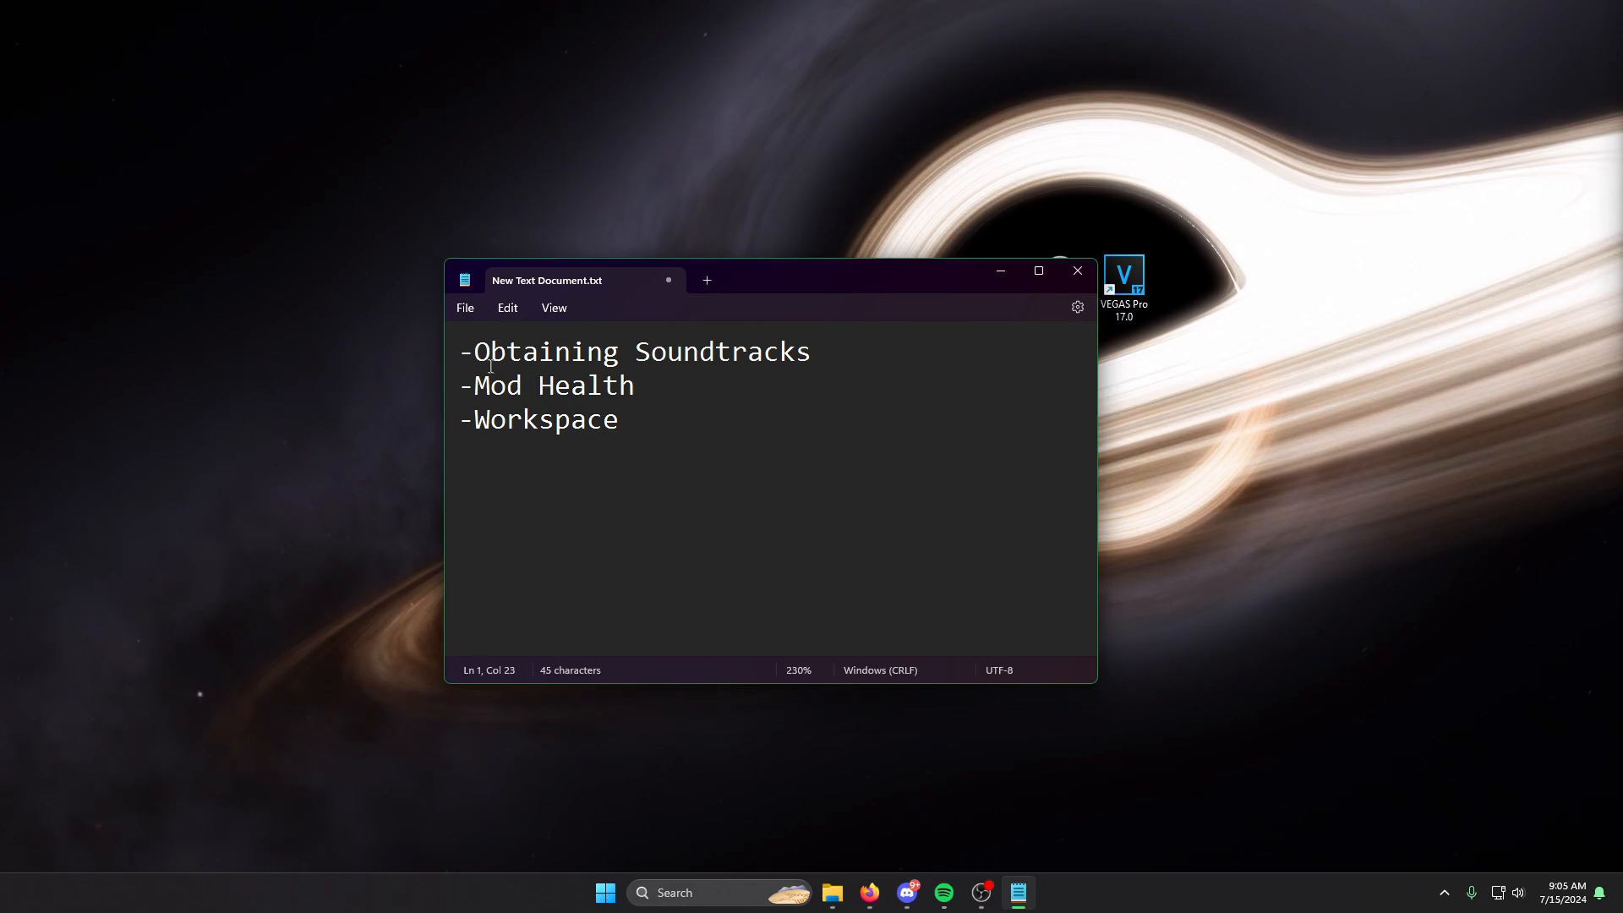
pyautogui.moveTo(473, 352); pyautogui.dragTo(861, 370)
pyautogui.click(842, 352)
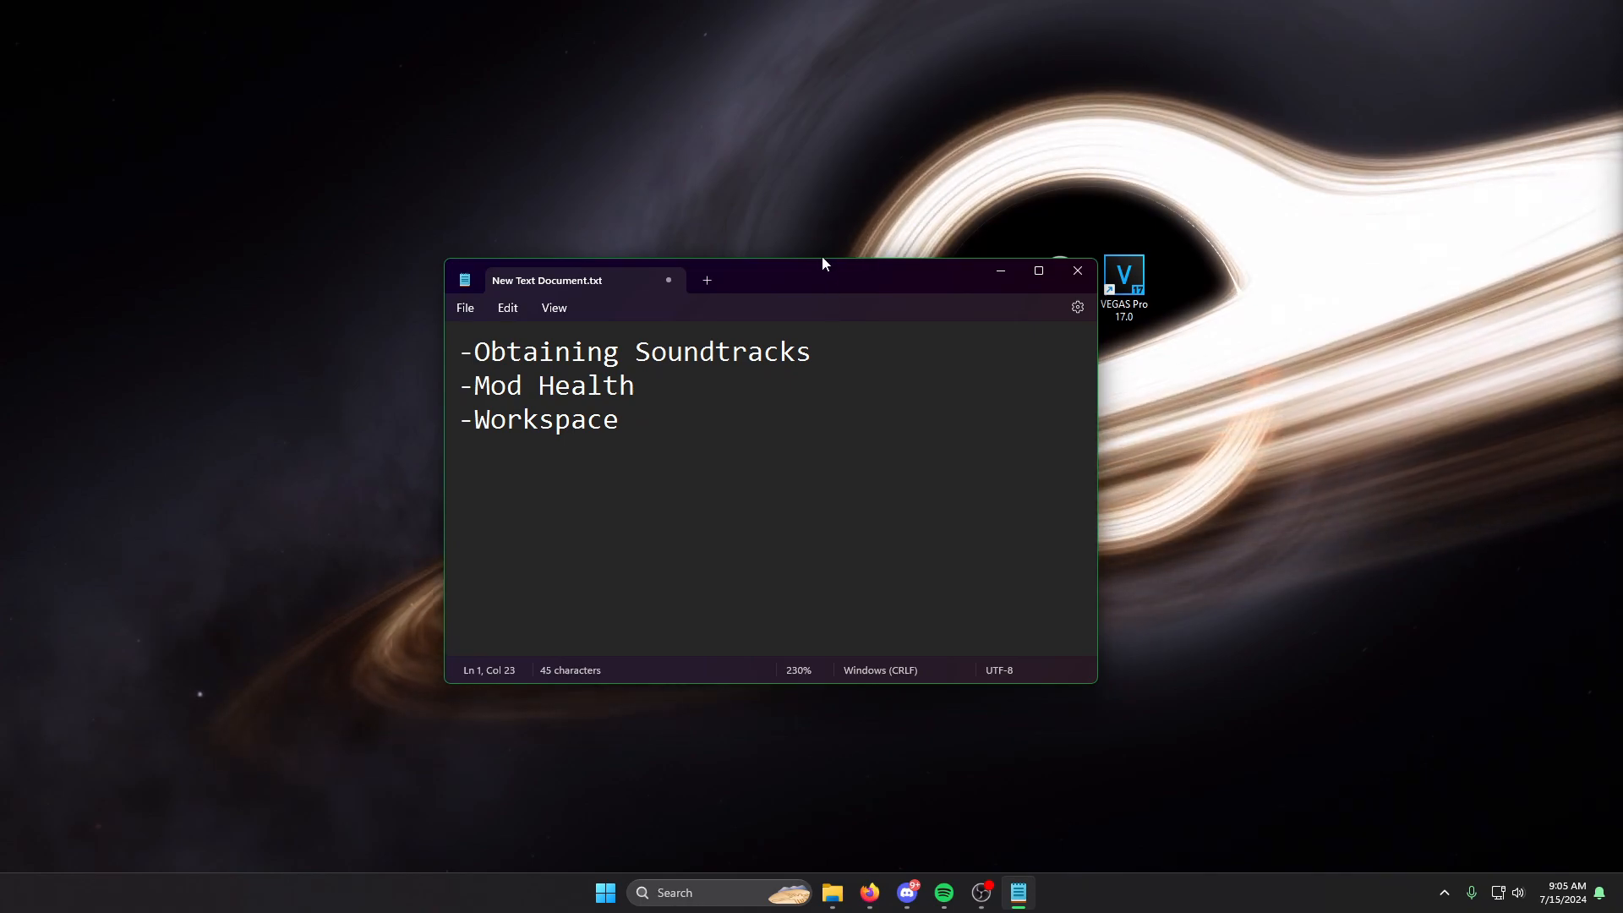
pyautogui.moveTo(635, 387); pyautogui.dragTo(477, 391)
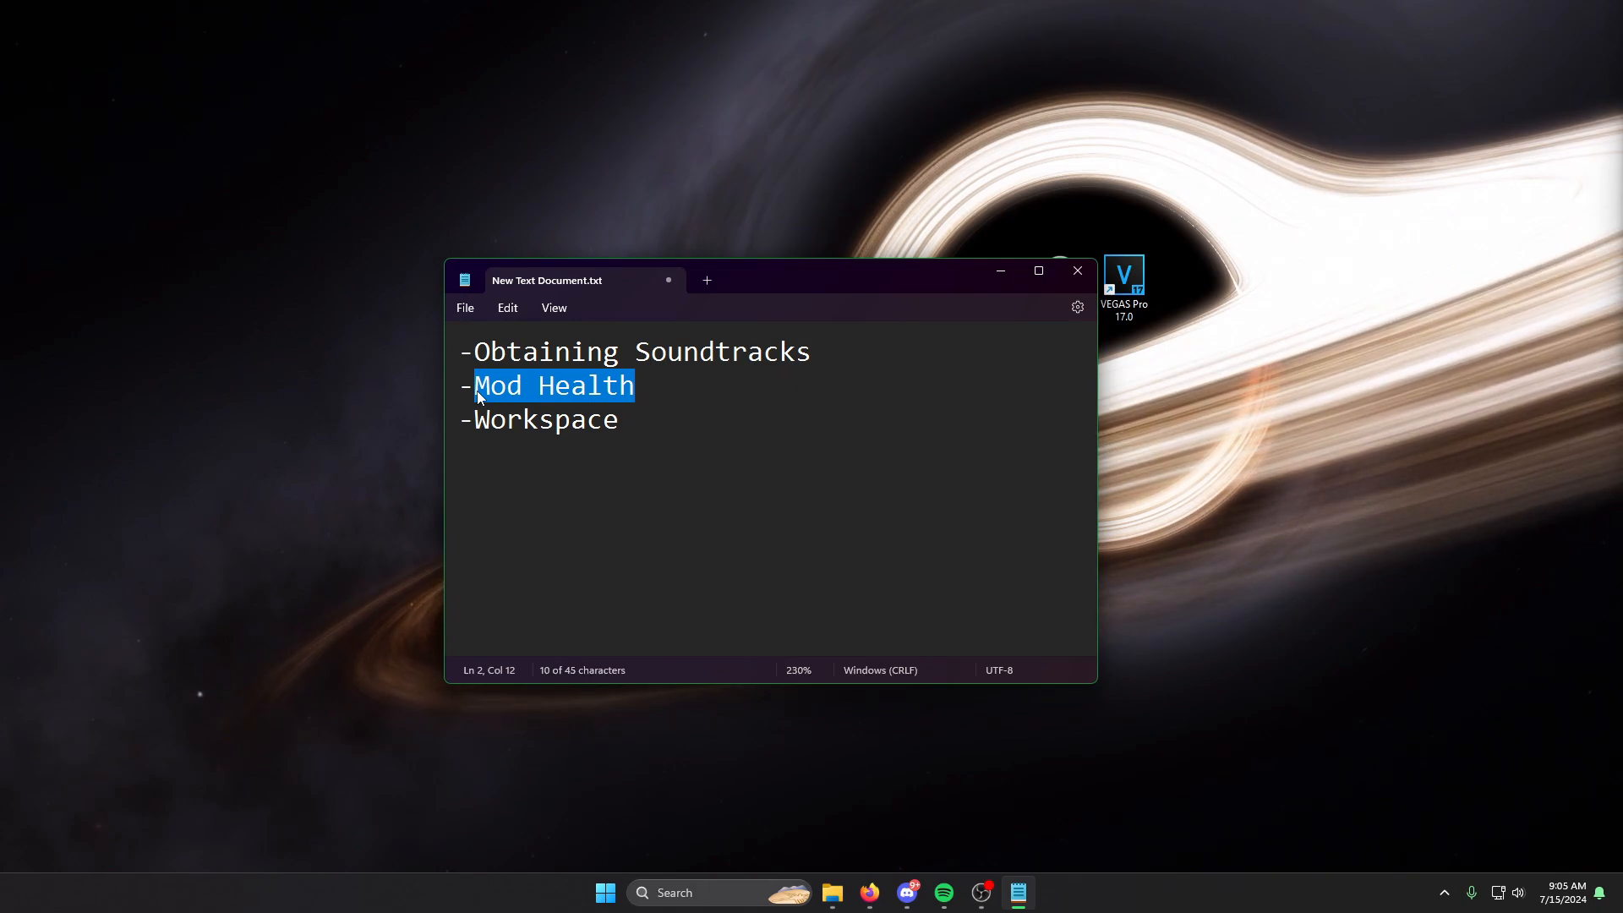
pyautogui.click(650, 391)
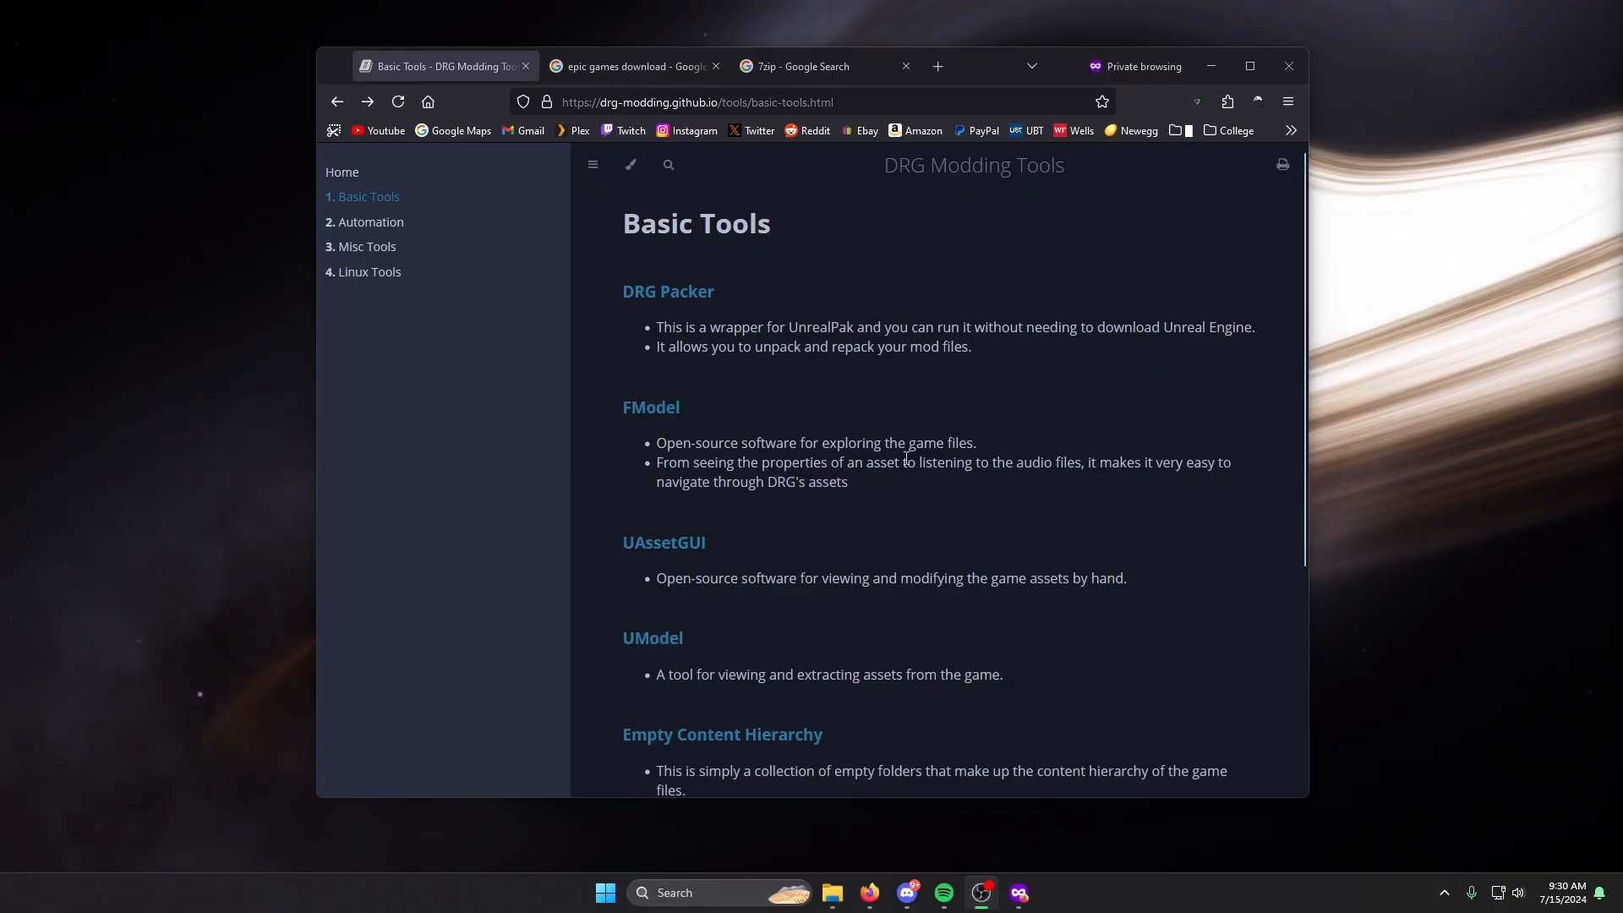
# Download DRGPacker4.27.zip from GitHub through the DRG Packer entry on the Basic Tools page.
pyautogui.middleClick(642, 294)
pyautogui.click(630, 66)
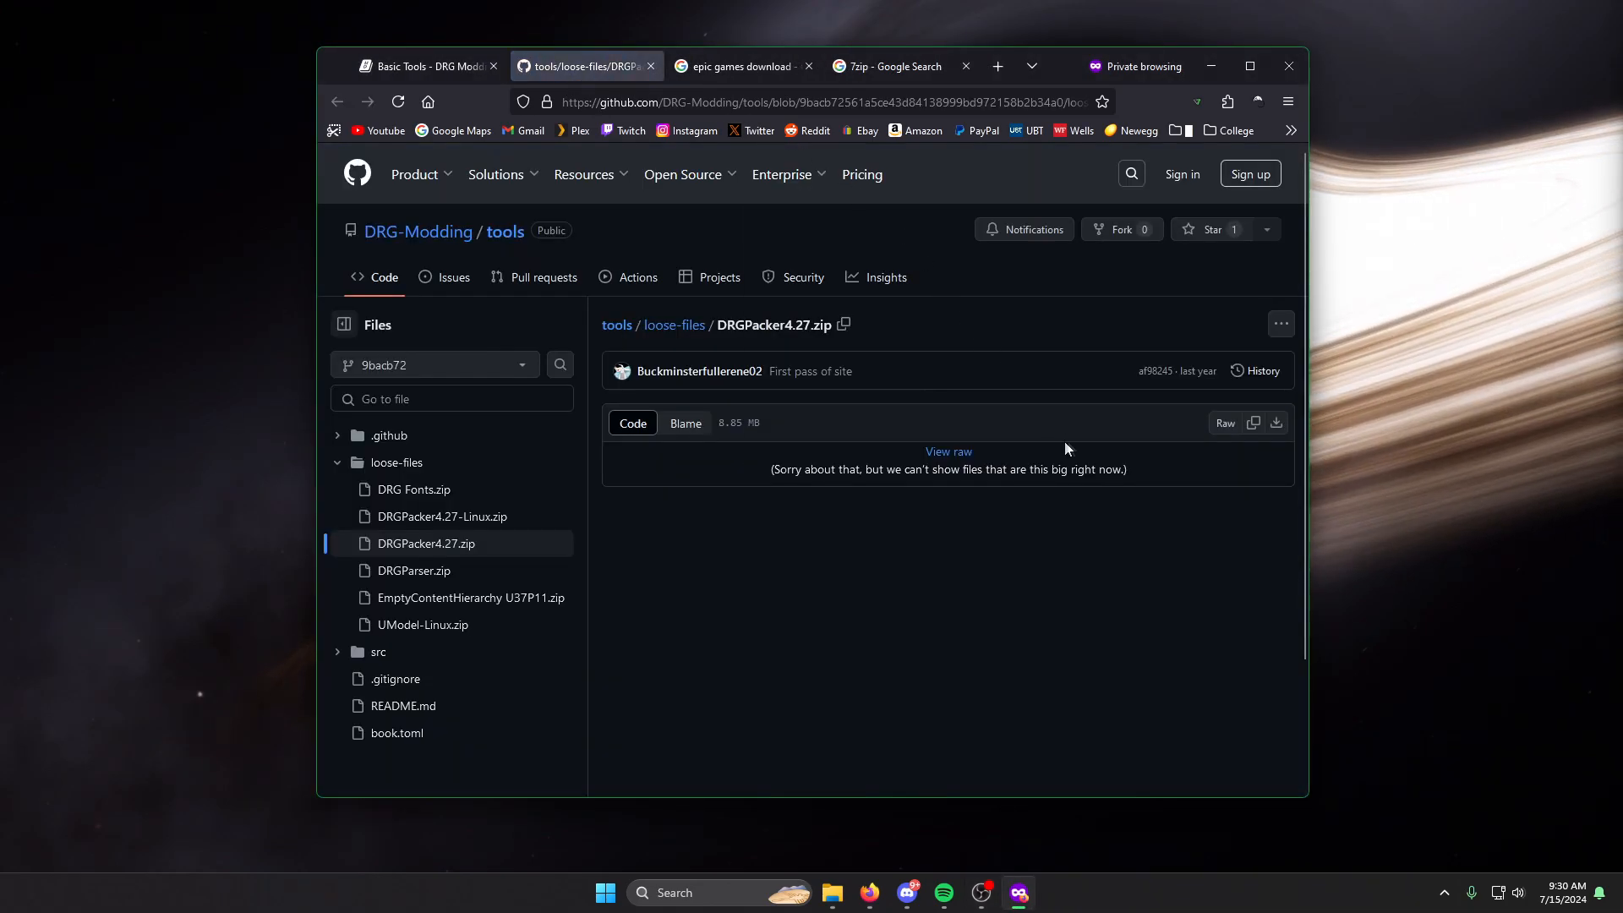
pyautogui.click(1277, 424)
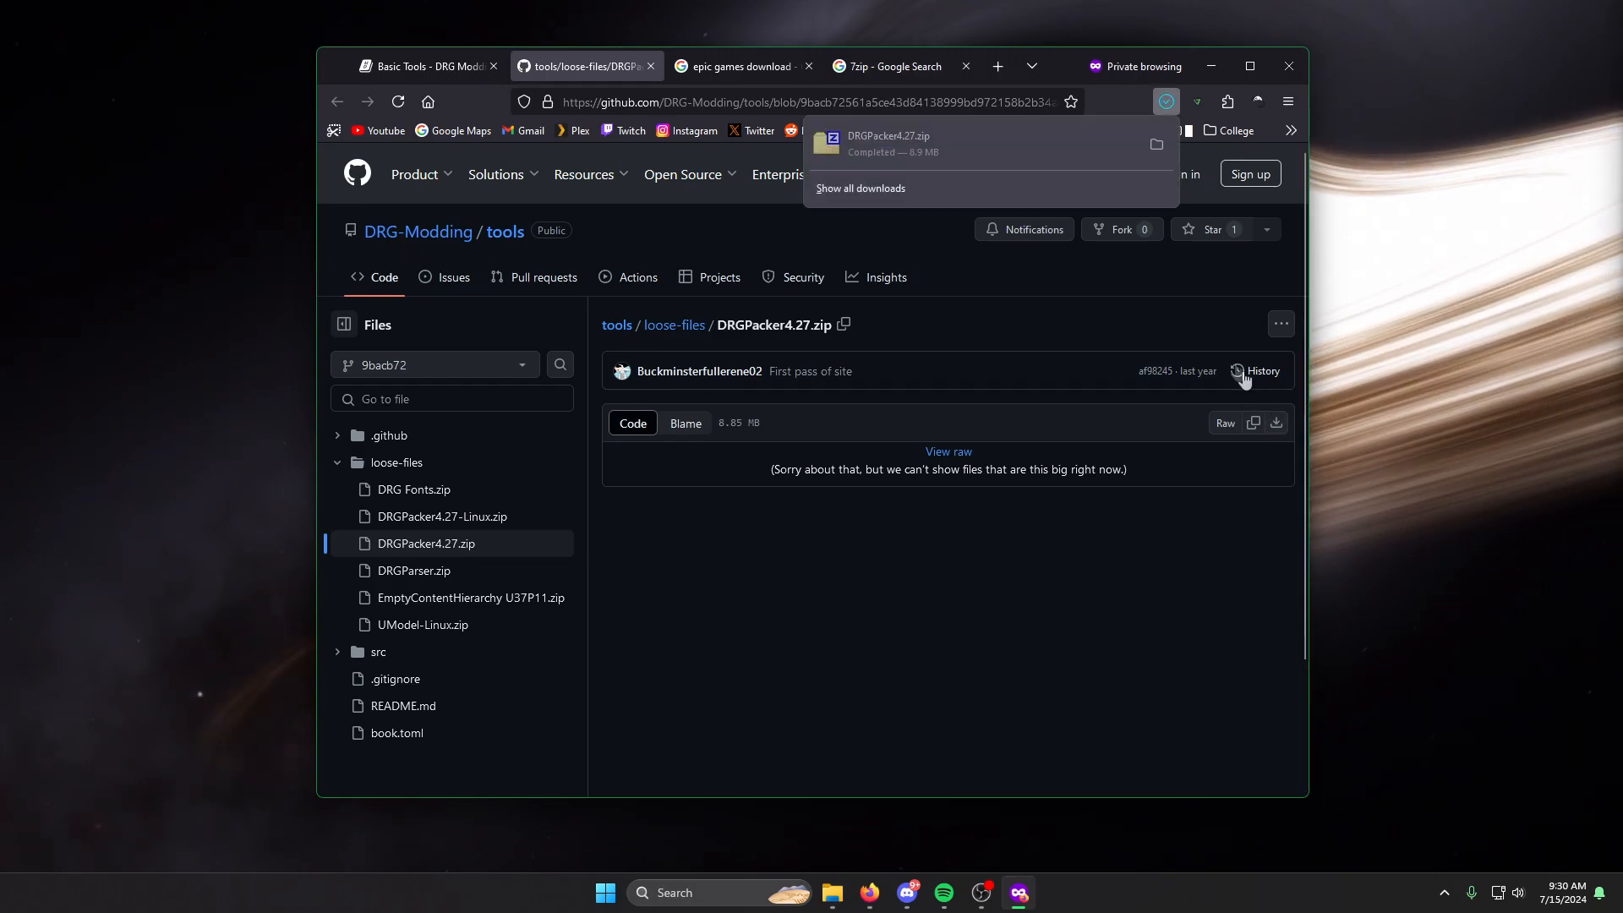
# Download FModel.zip by following the FModel entry on the Basic Tools page to its installation instructions and latest release.
pyautogui.click(463, 73)
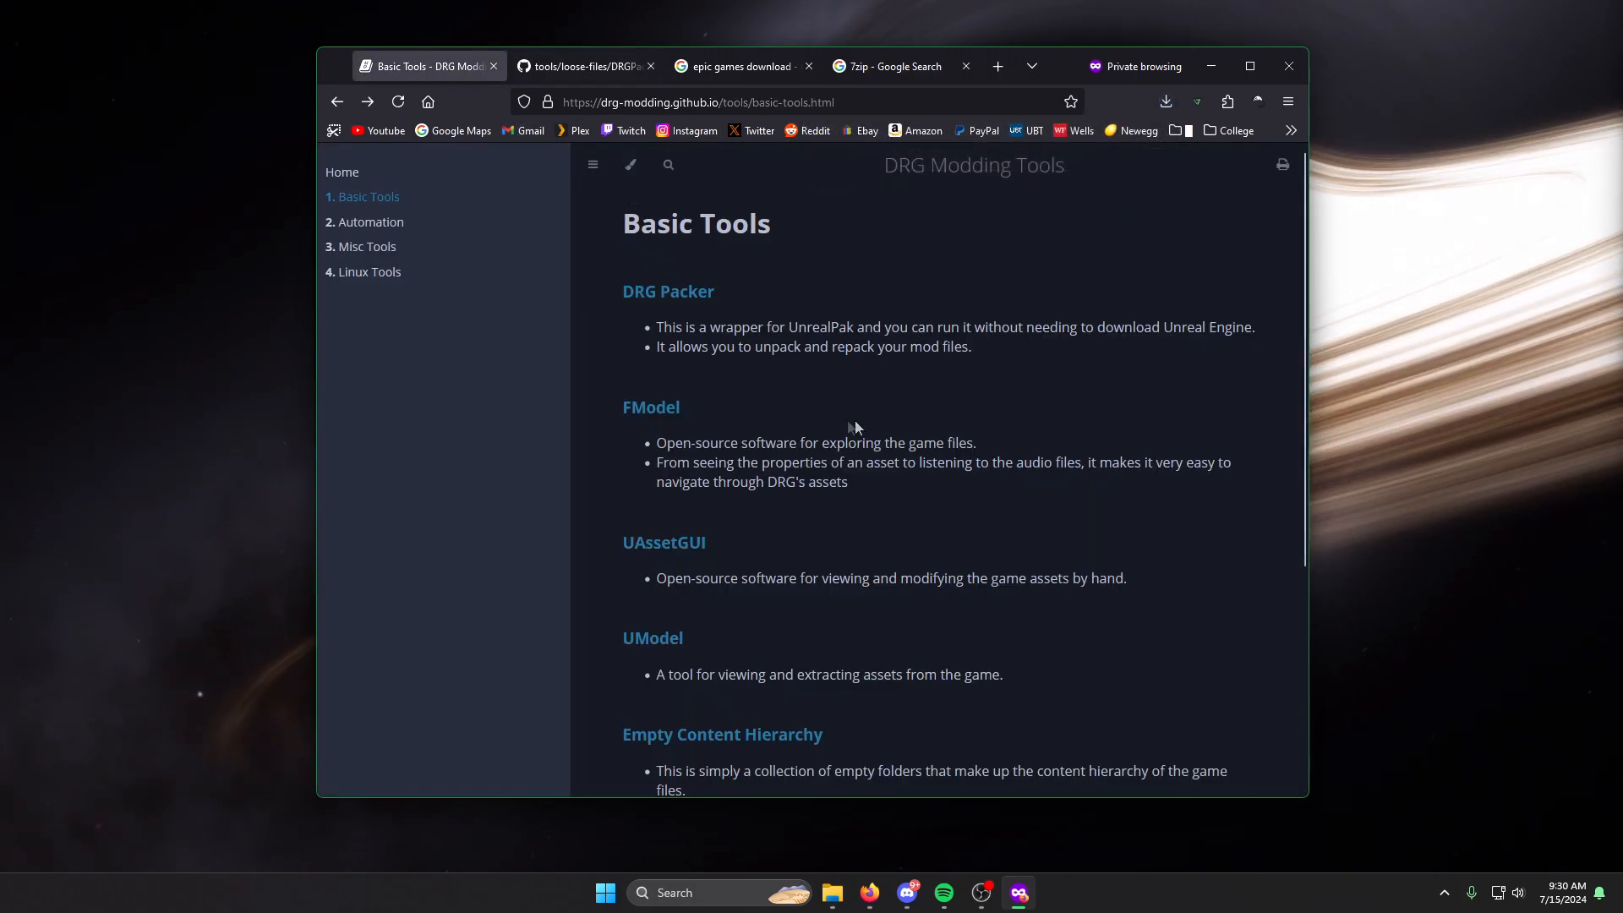
pyautogui.click(658, 418)
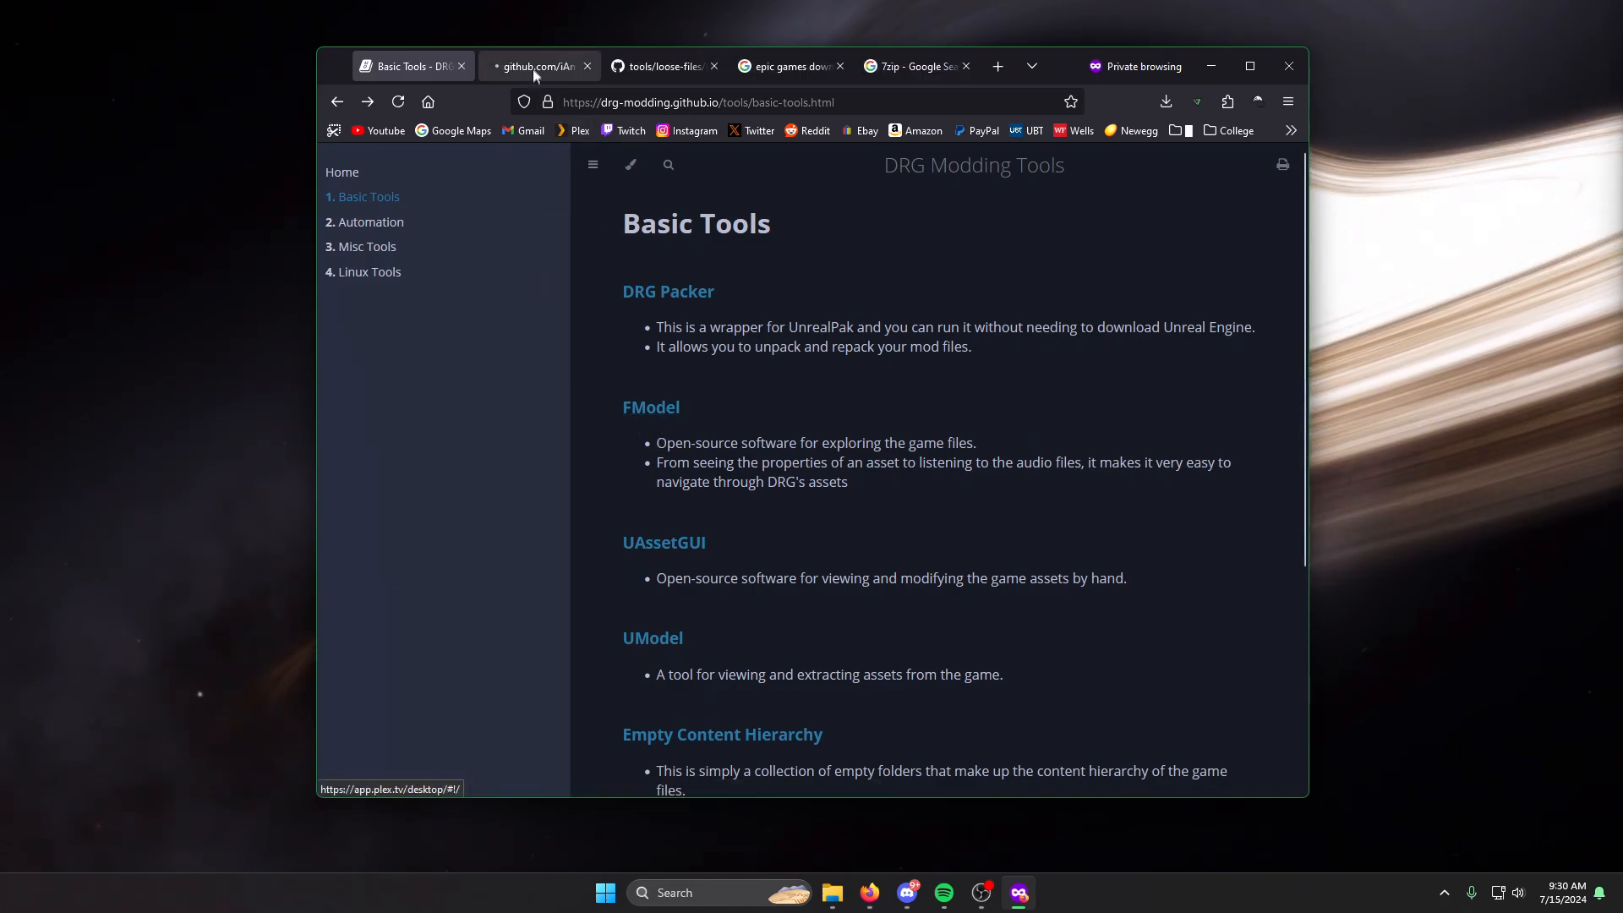
pyautogui.scroll(-4, 596, 499)
pyautogui.scroll(-3, 597, 500)
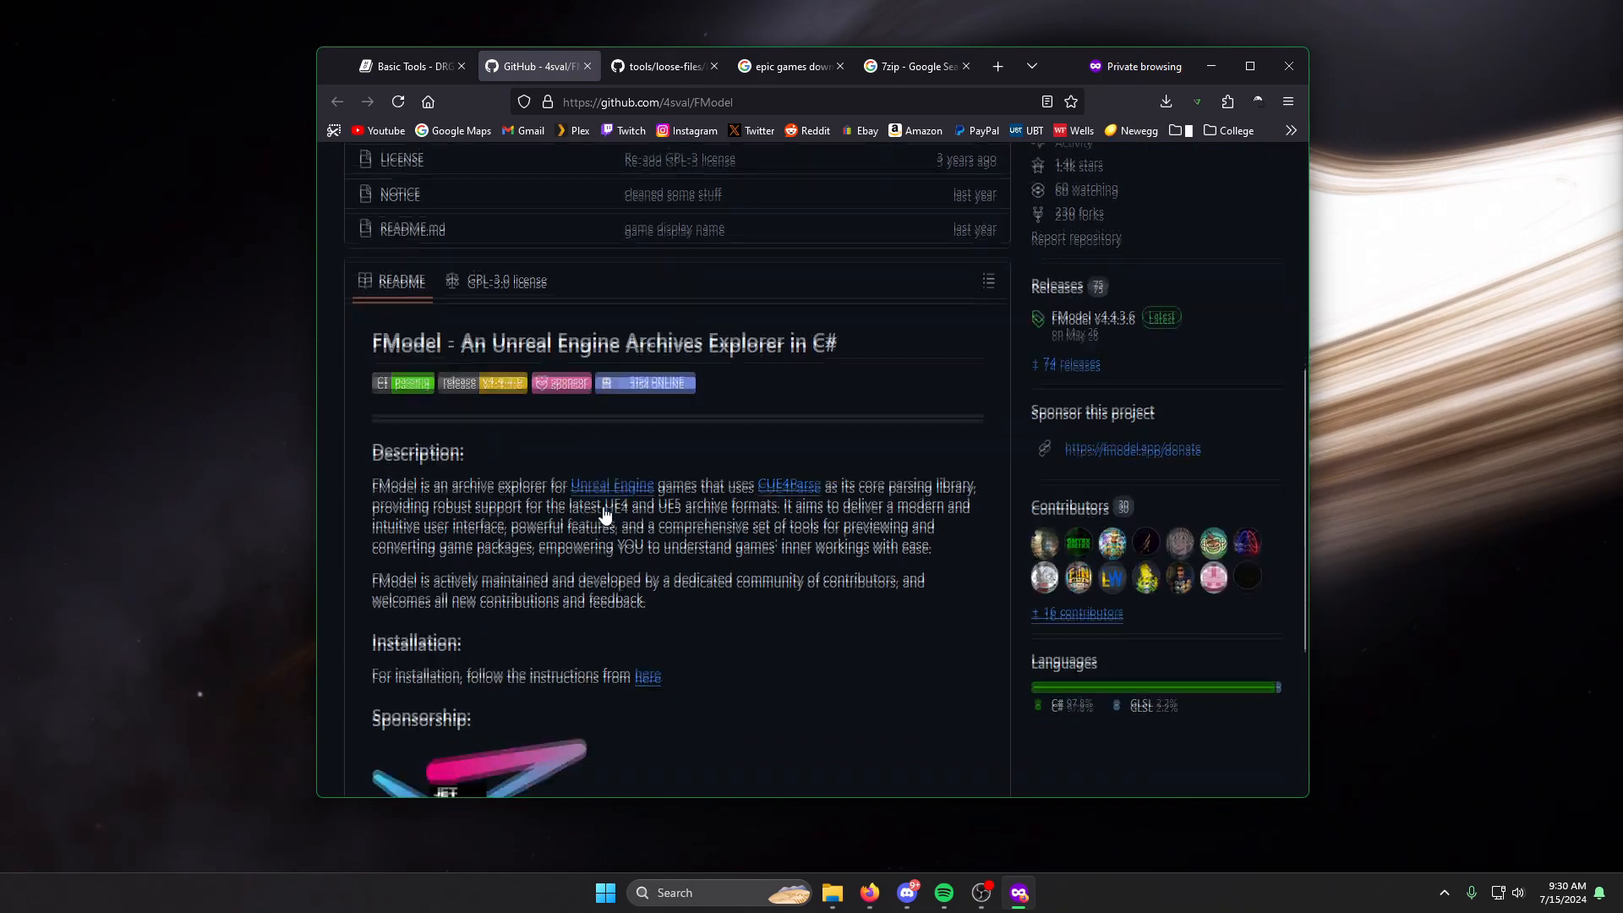
pyautogui.click(647, 545)
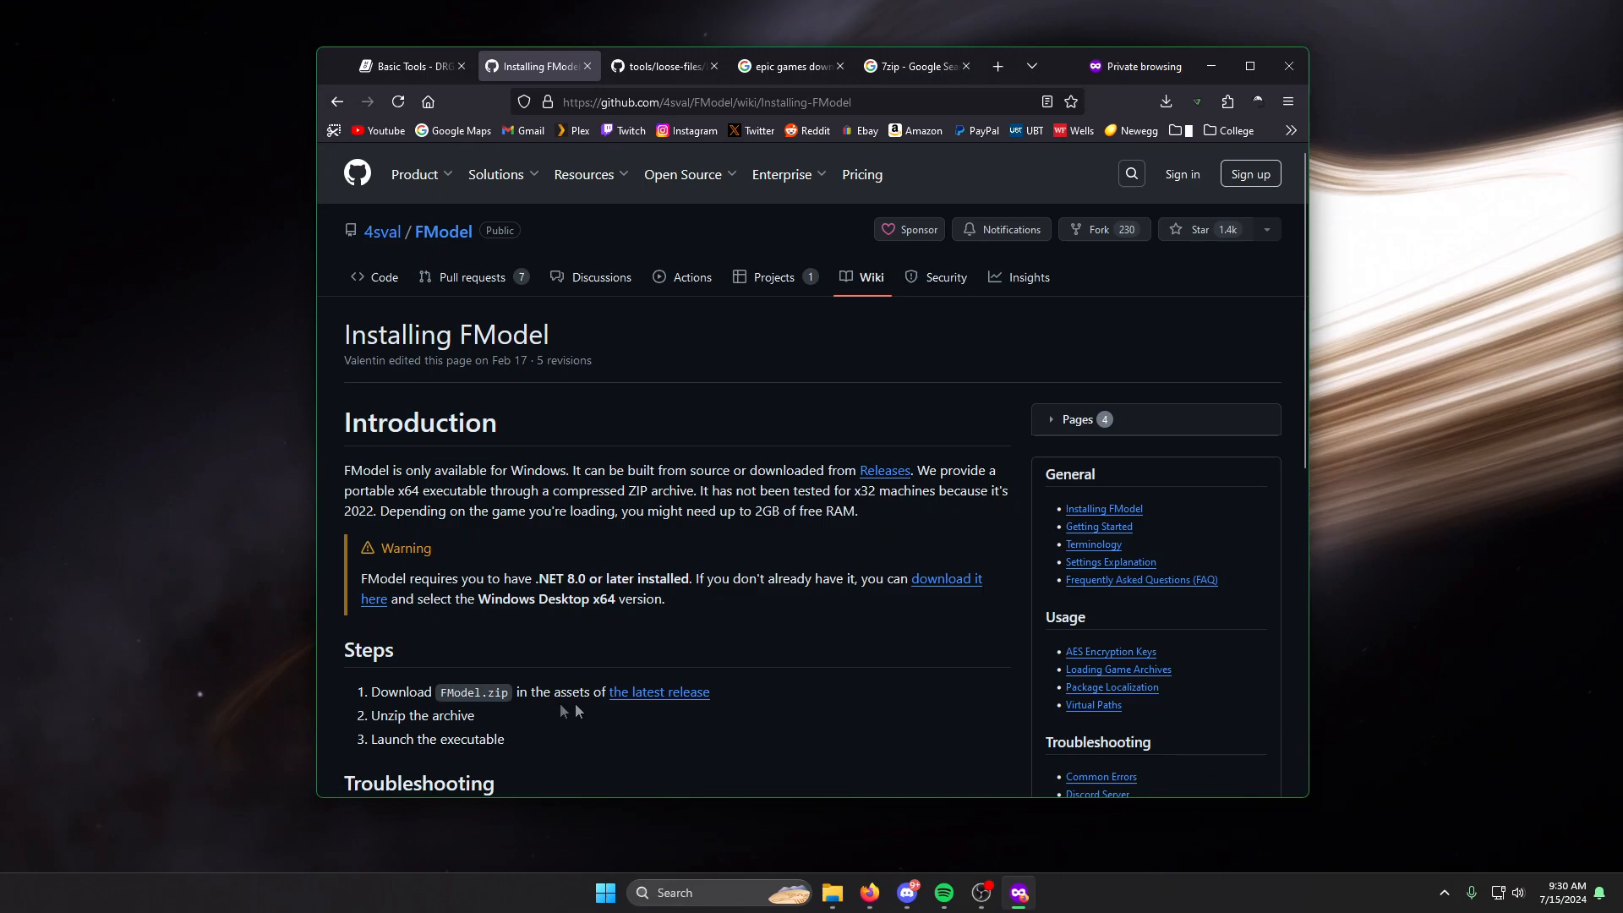
pyautogui.click(659, 693)
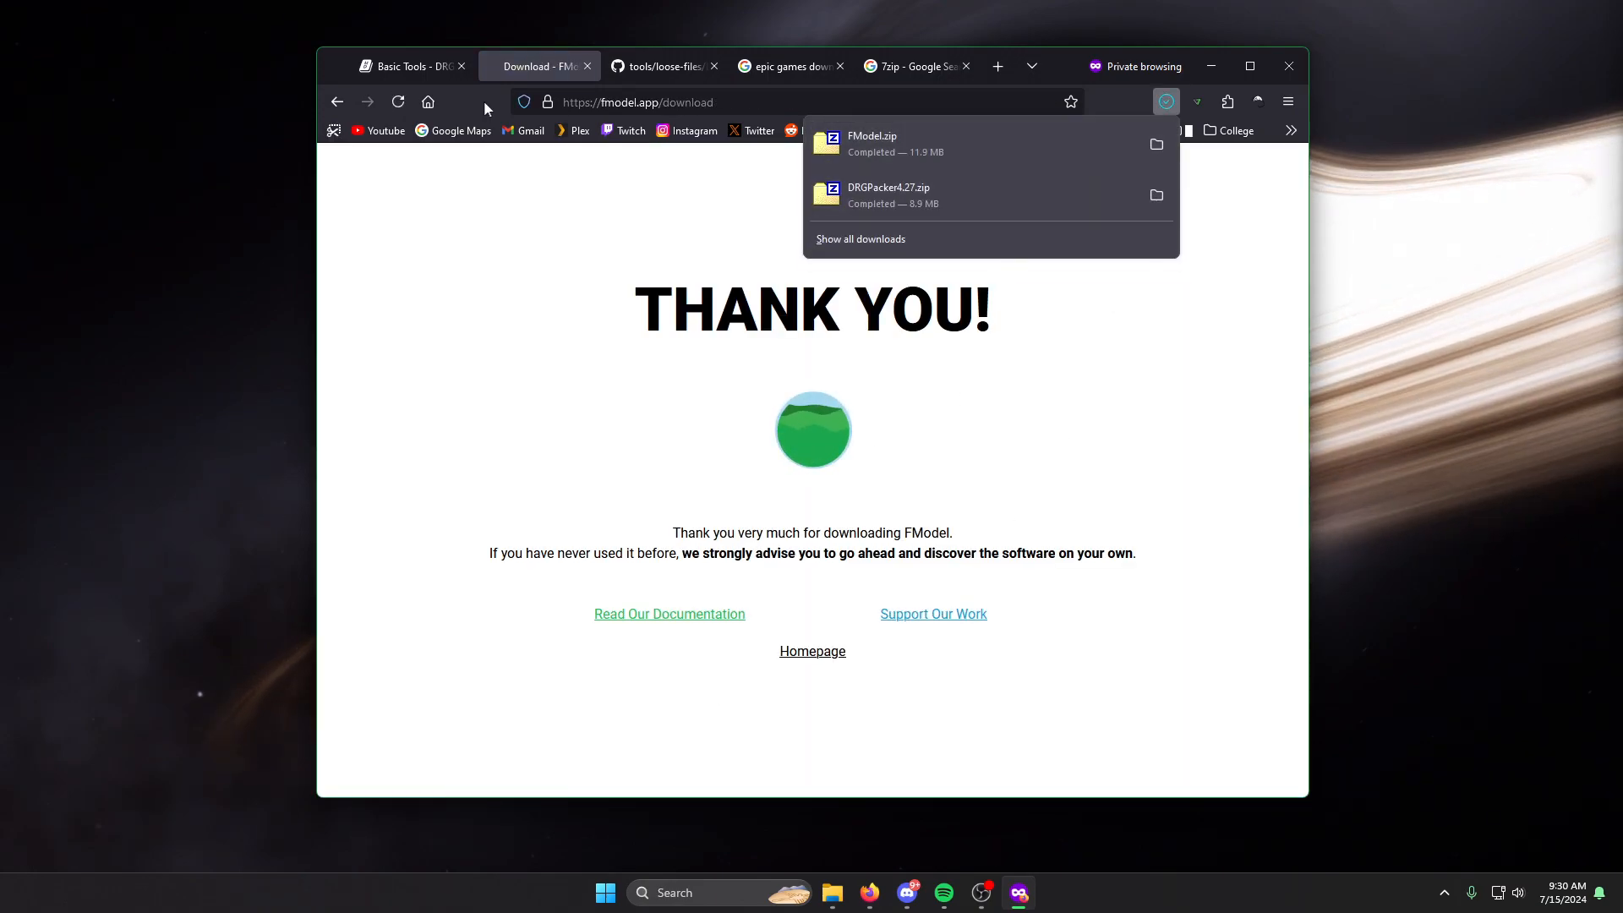
# Download the Audio-Modding-Template repository as a ZIP through the Audio Modding Template entry on the Basic Tools page.
pyautogui.click(418, 68)
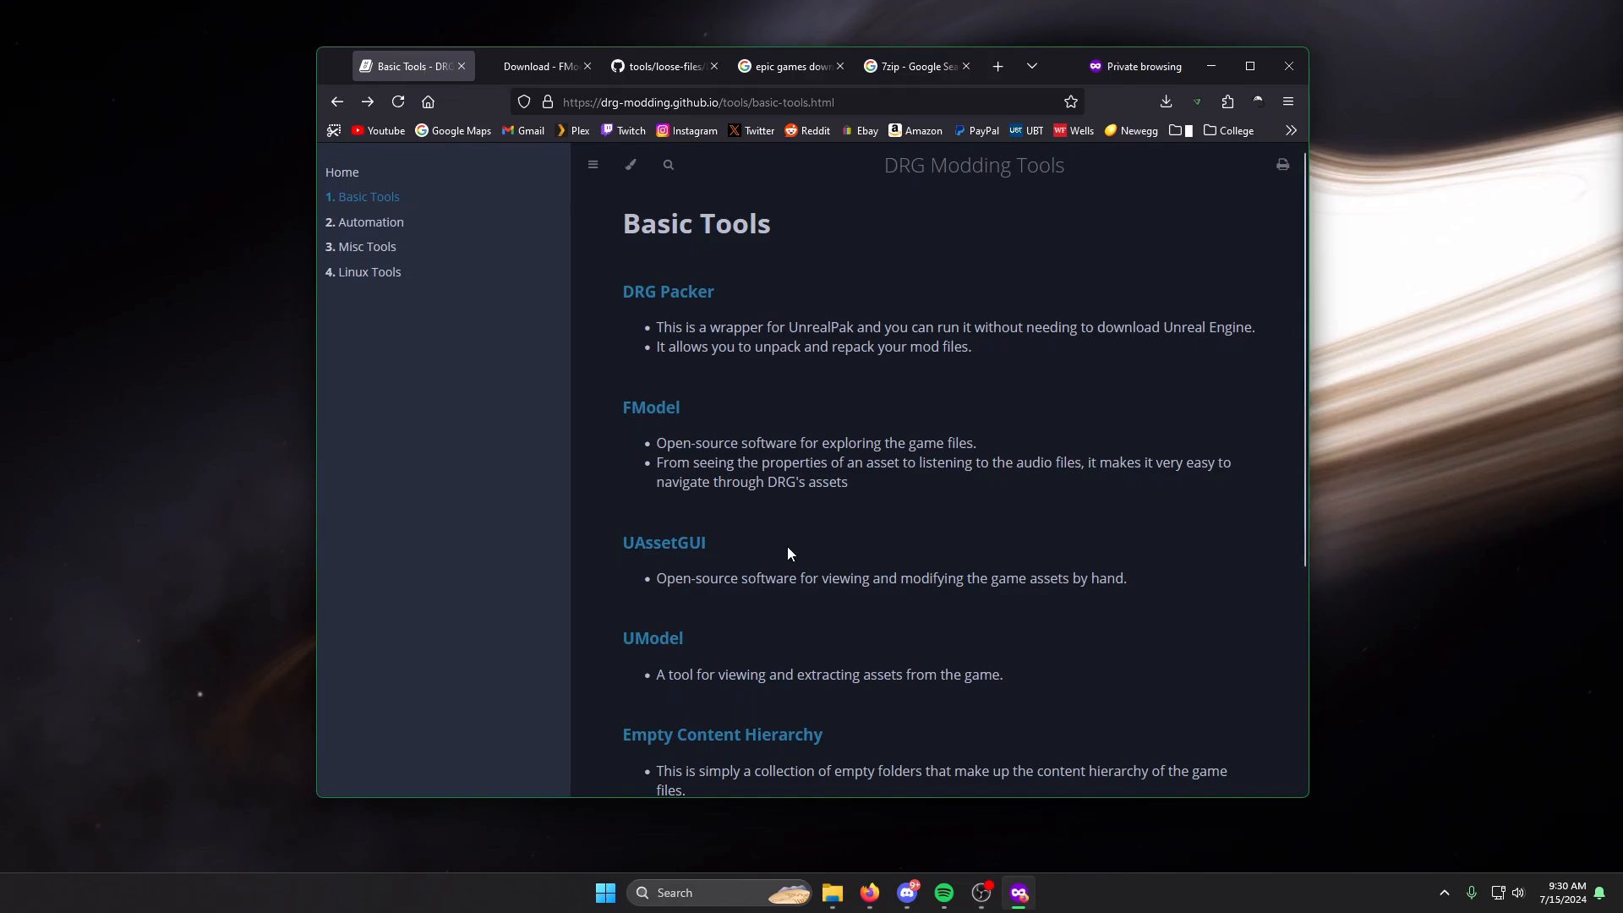
pyautogui.scroll(-4, 768, 526)
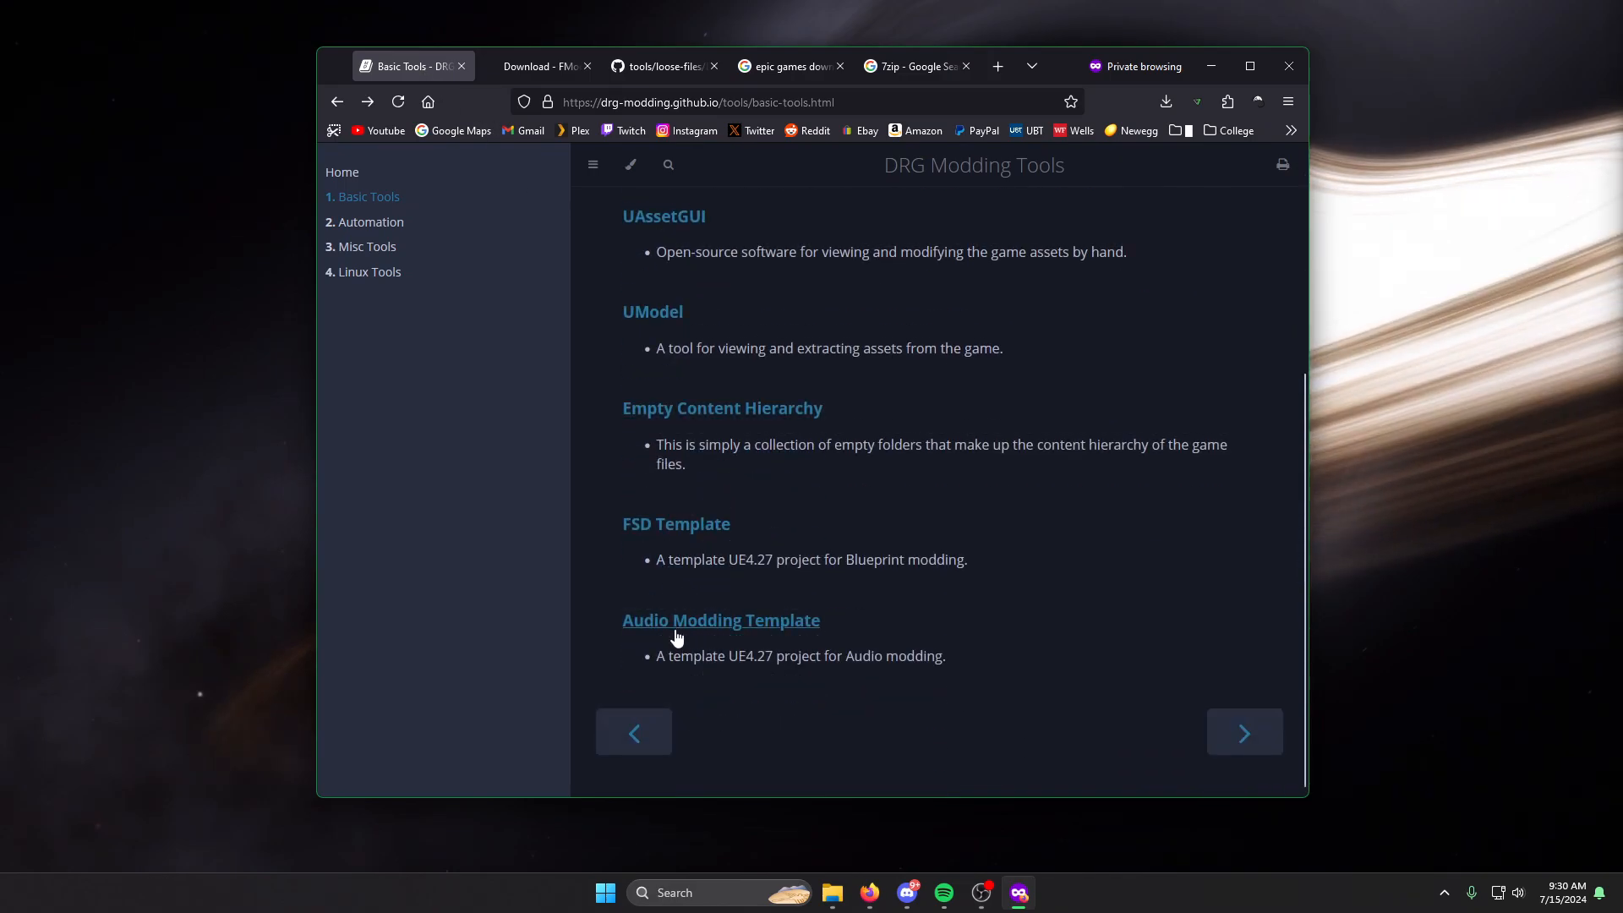
pyautogui.click(745, 632)
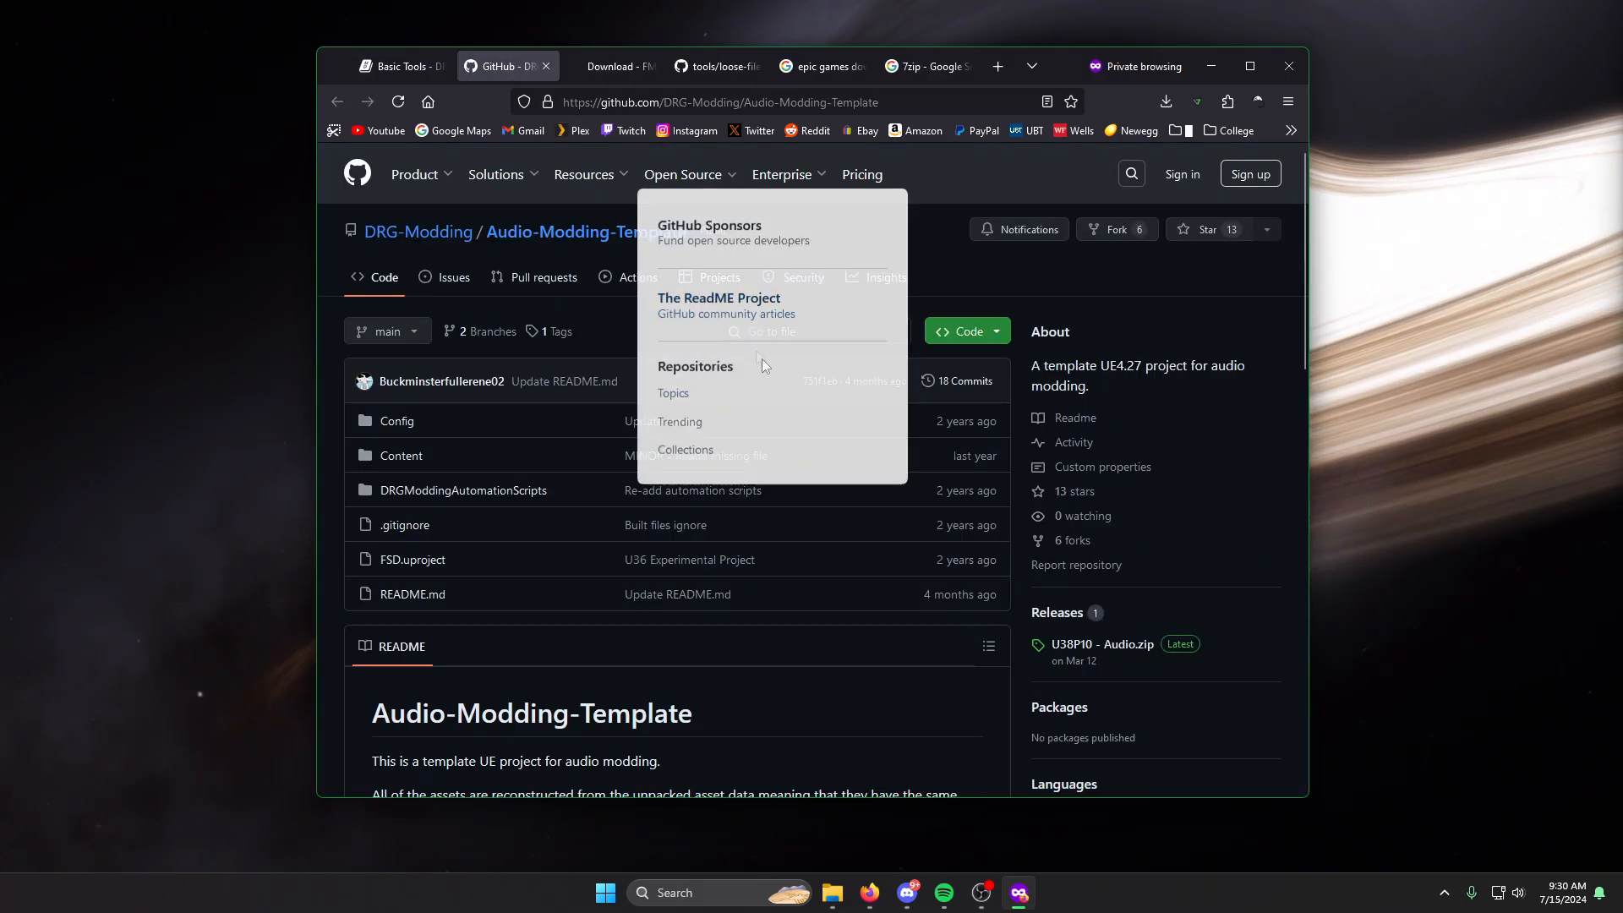
pyautogui.click(968, 331)
pyautogui.click(778, 575)
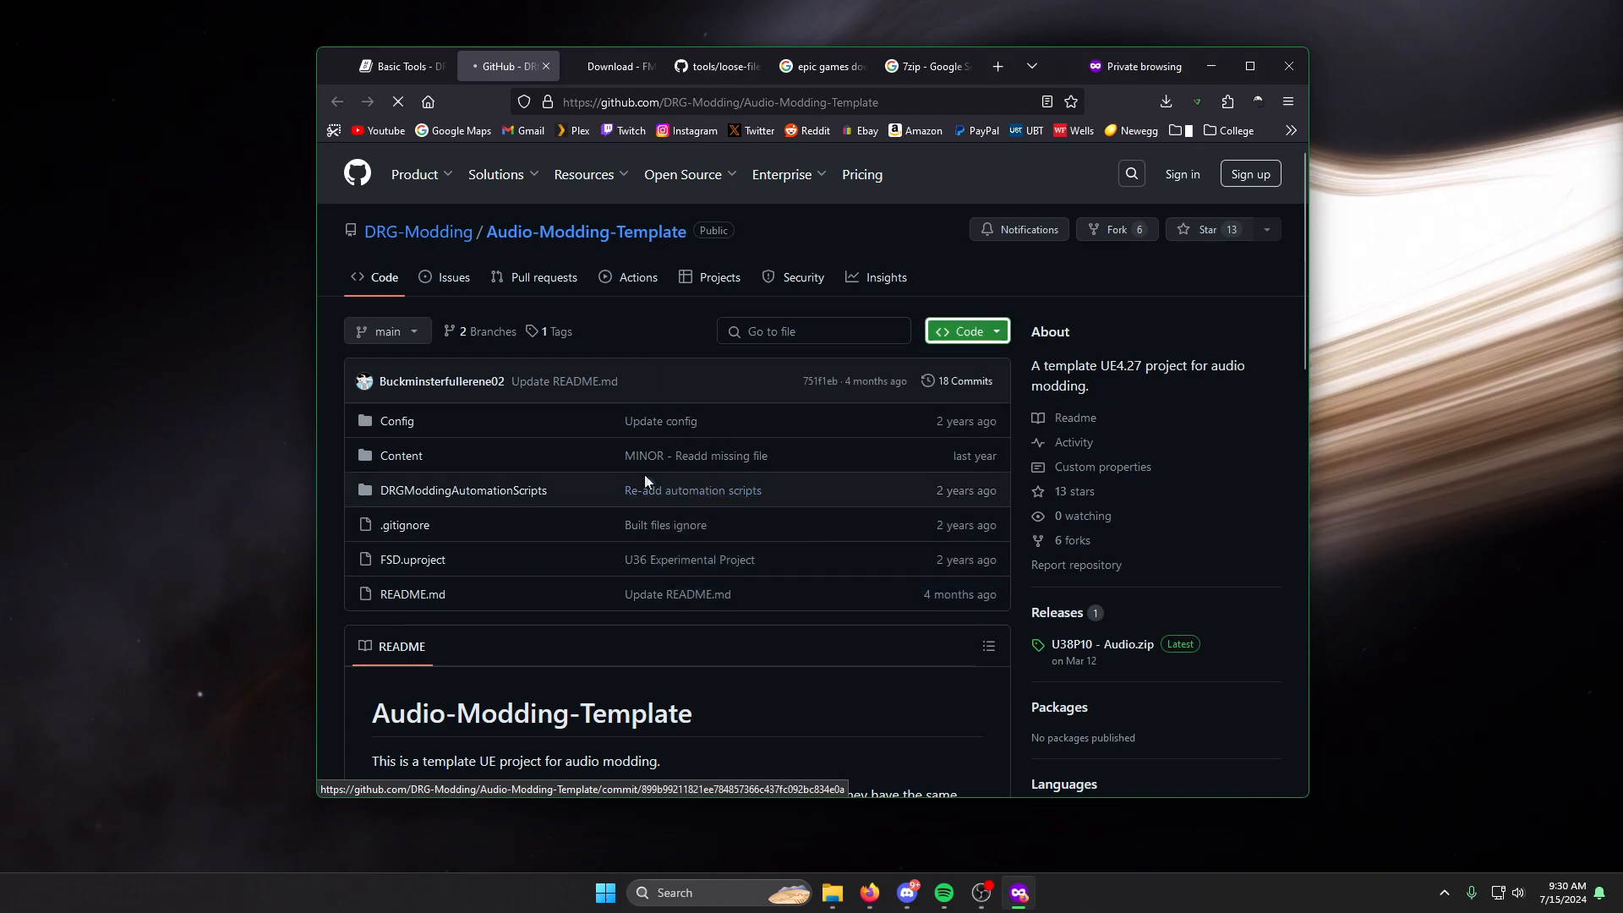
pyautogui.click(1234, 289)
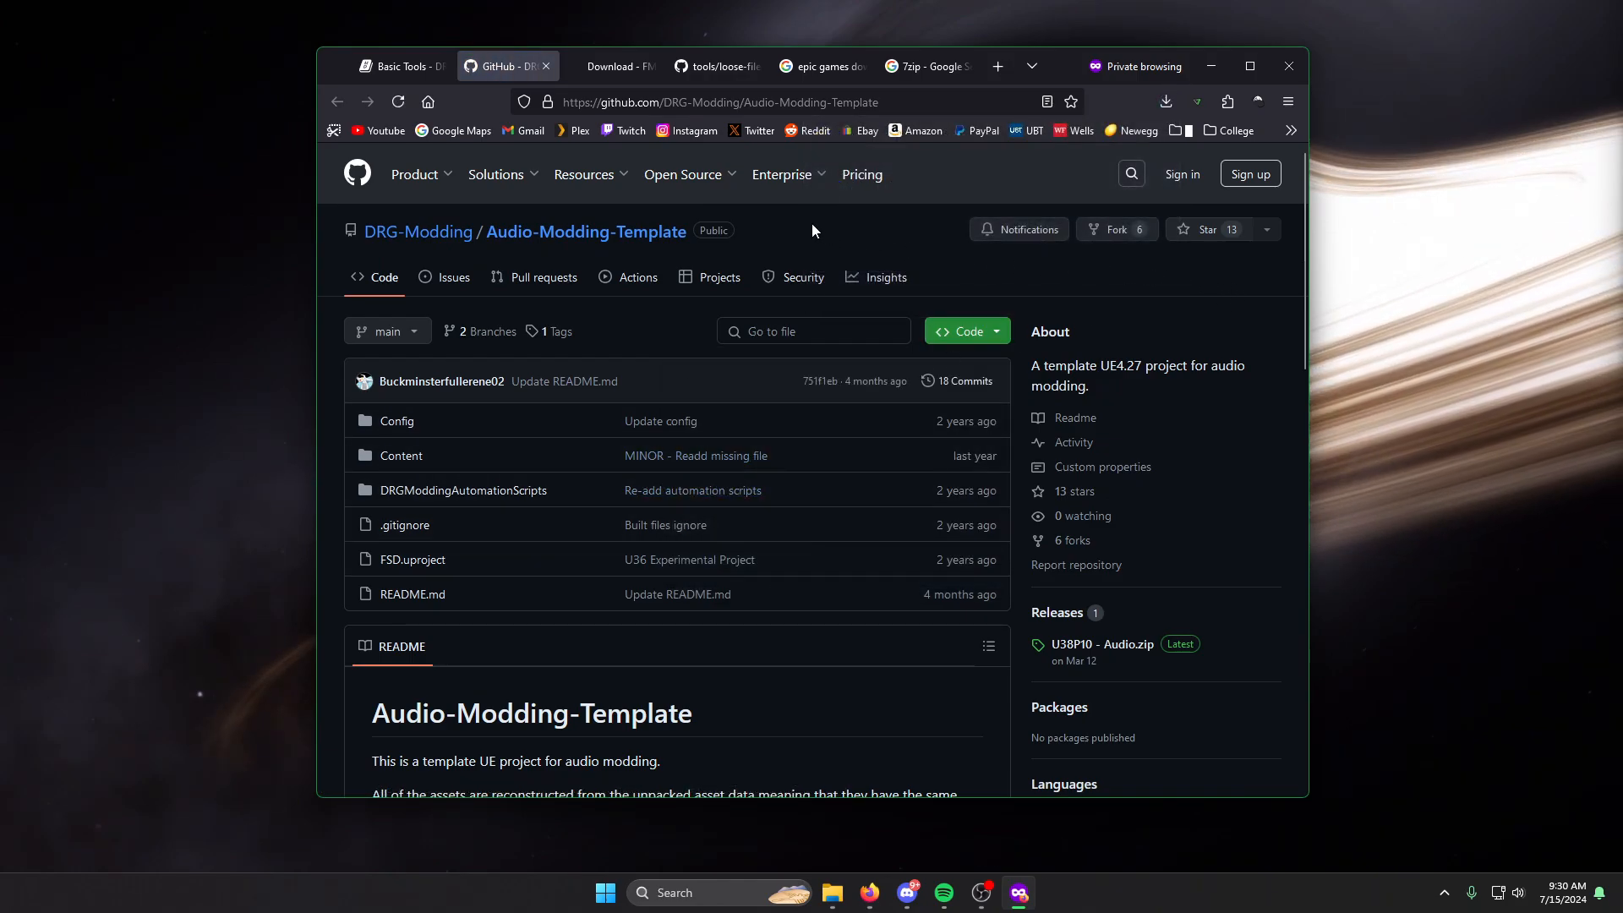
# Download Audio.zip from the Audio-Modding-Template releases page linked in the README.
pyautogui.scroll(-12, 538, 509)
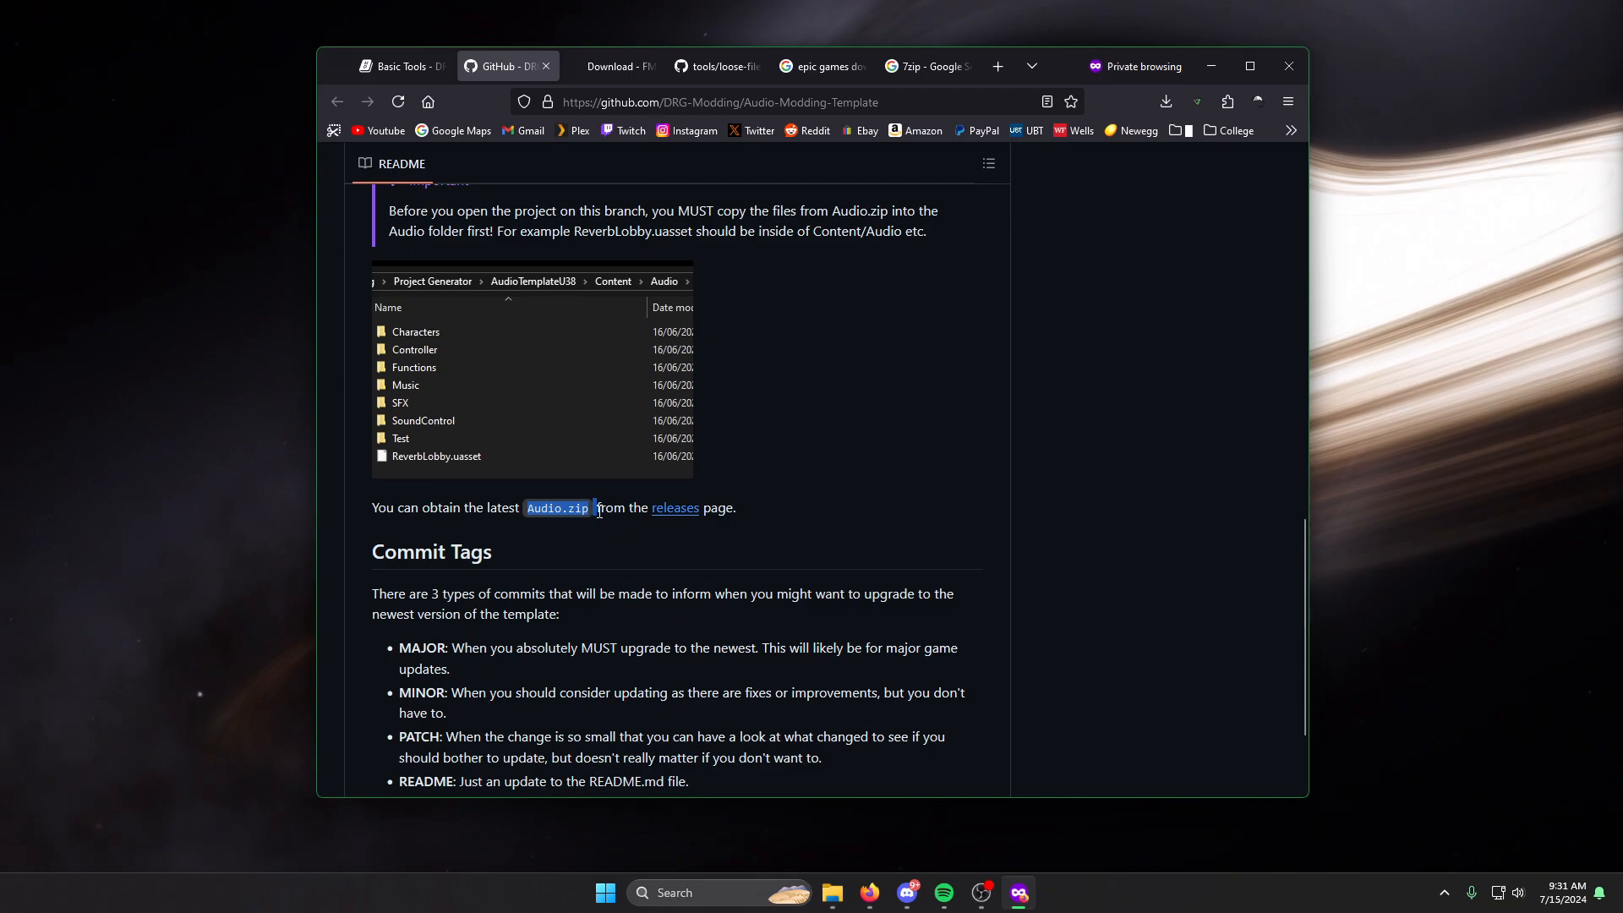
pyautogui.middleClick(674, 508)
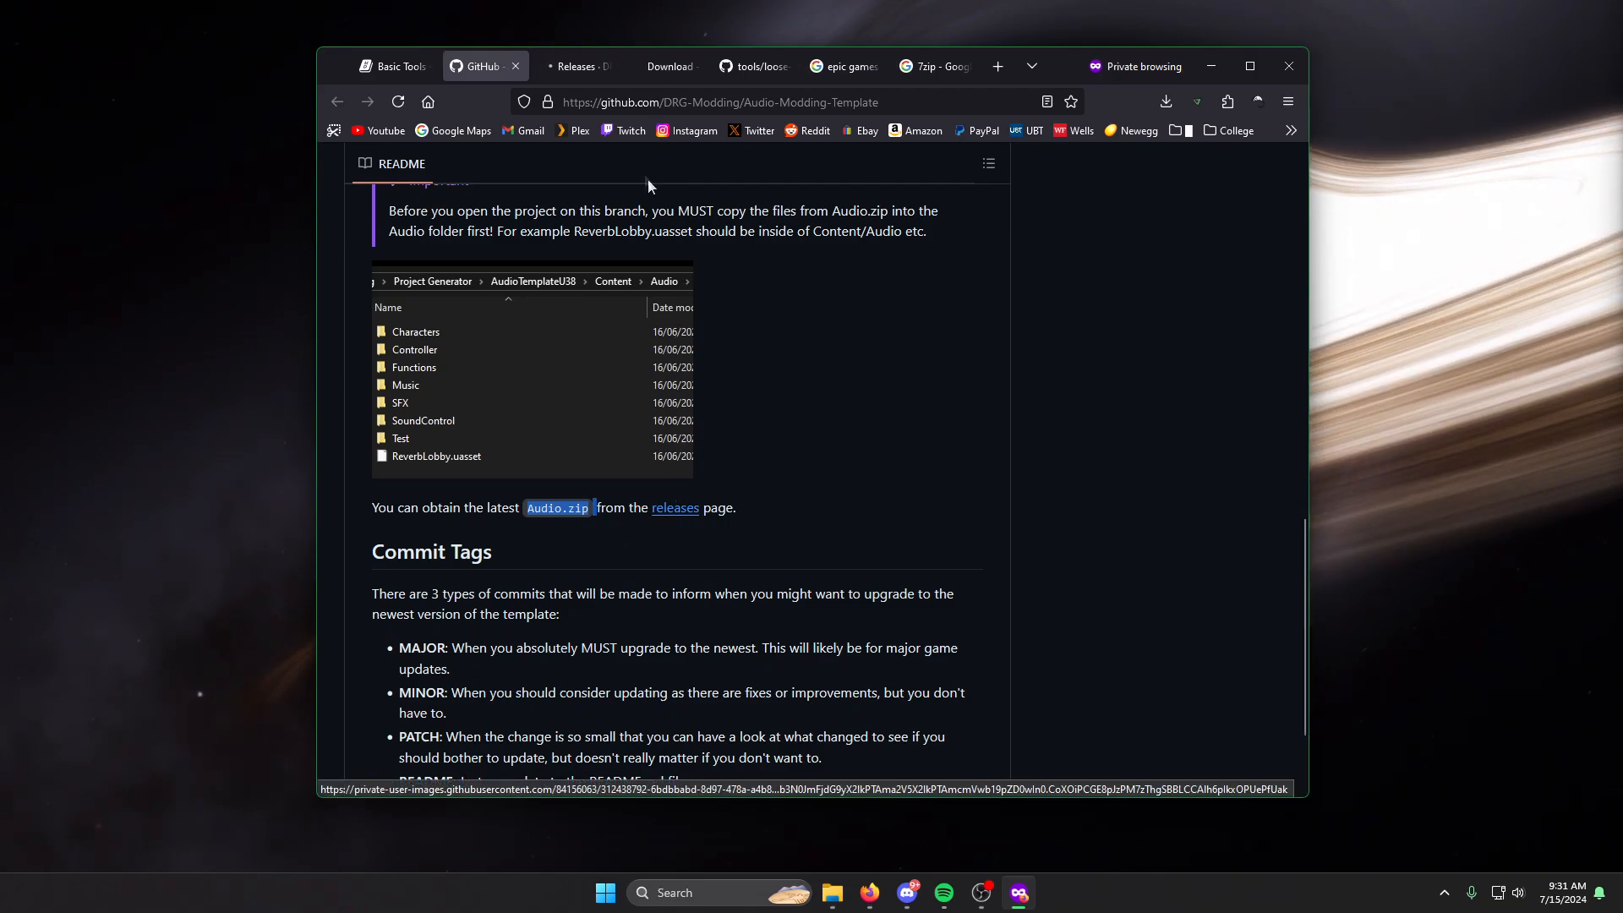
pyautogui.click(571, 59)
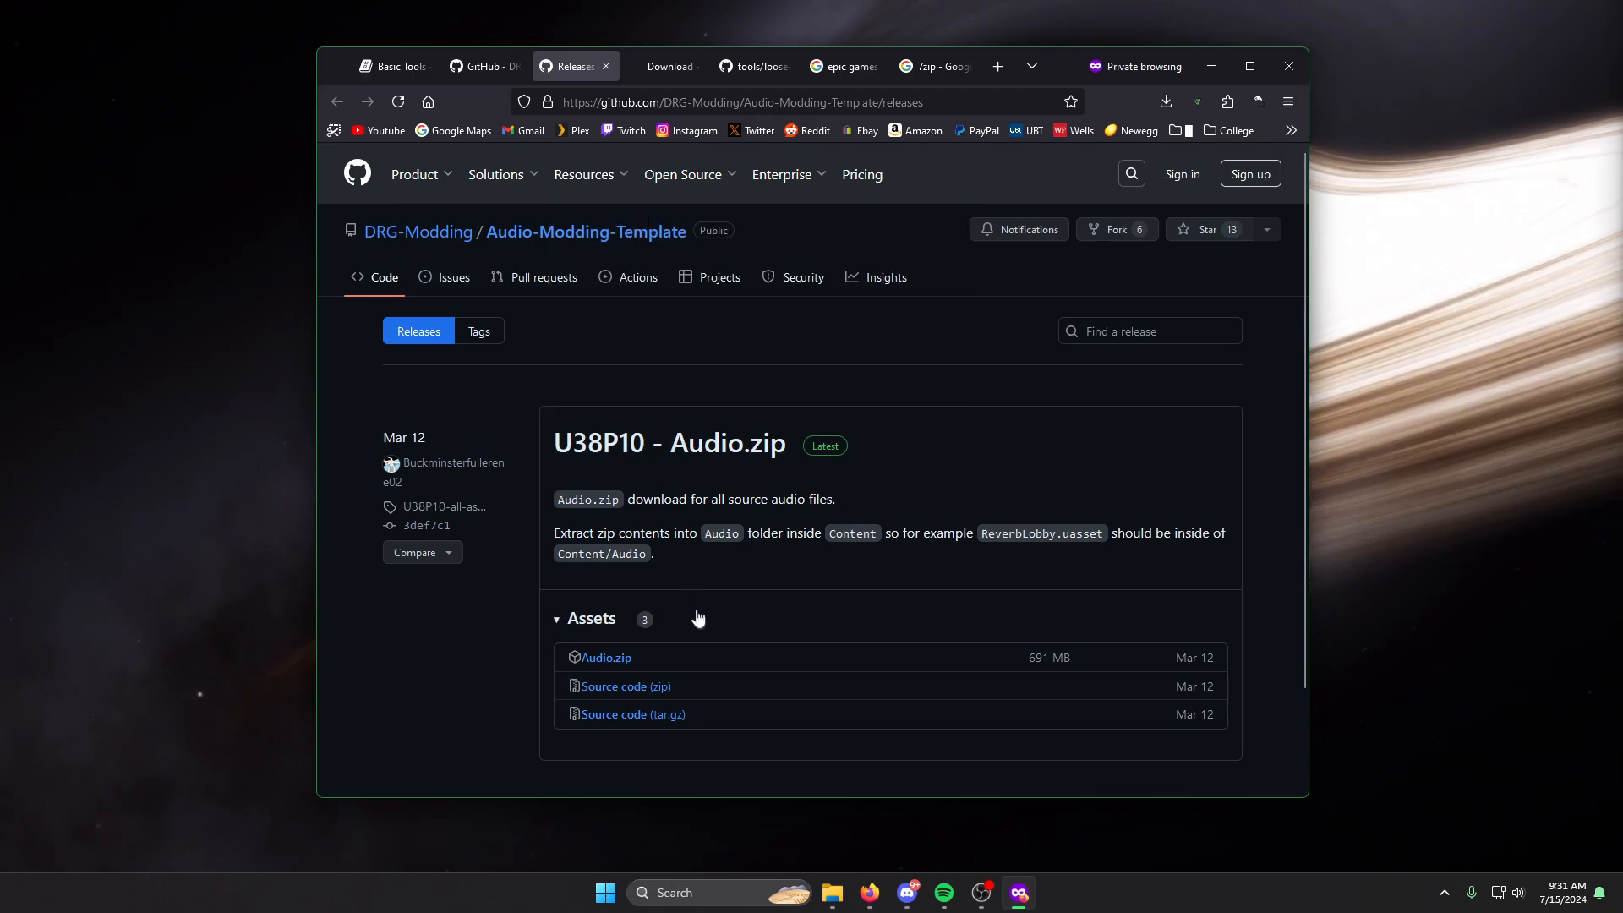
pyautogui.click(612, 664)
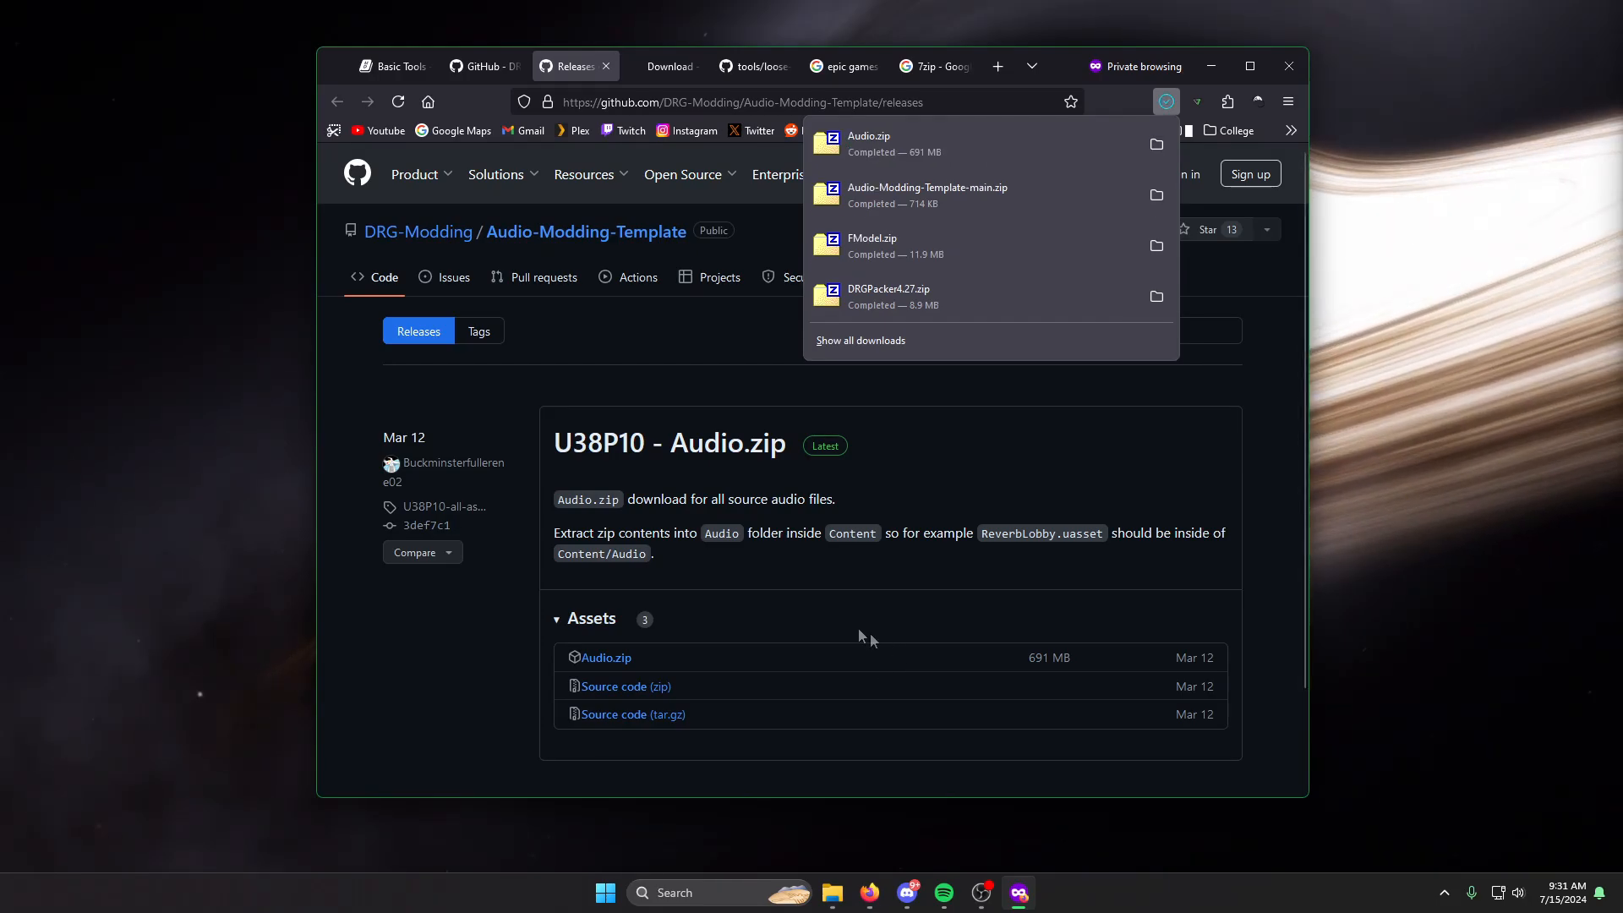
pyautogui.doubleClick(427, 525)
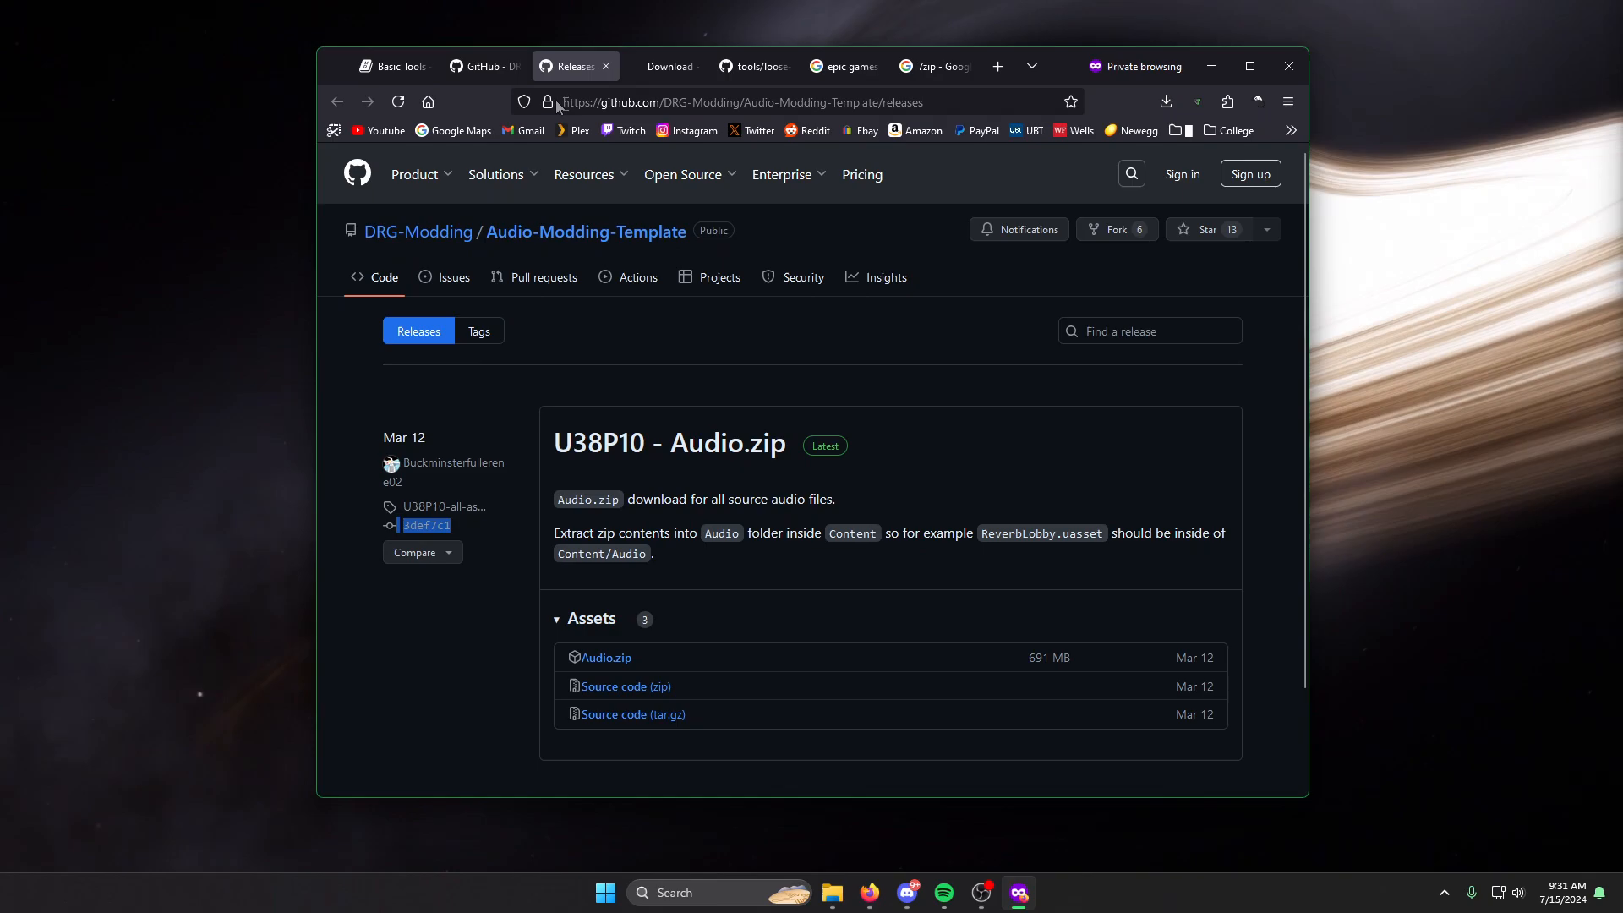
# Return to the Basic Tools page and review the browser's list of downloaded files.
pyautogui.click(483, 62)
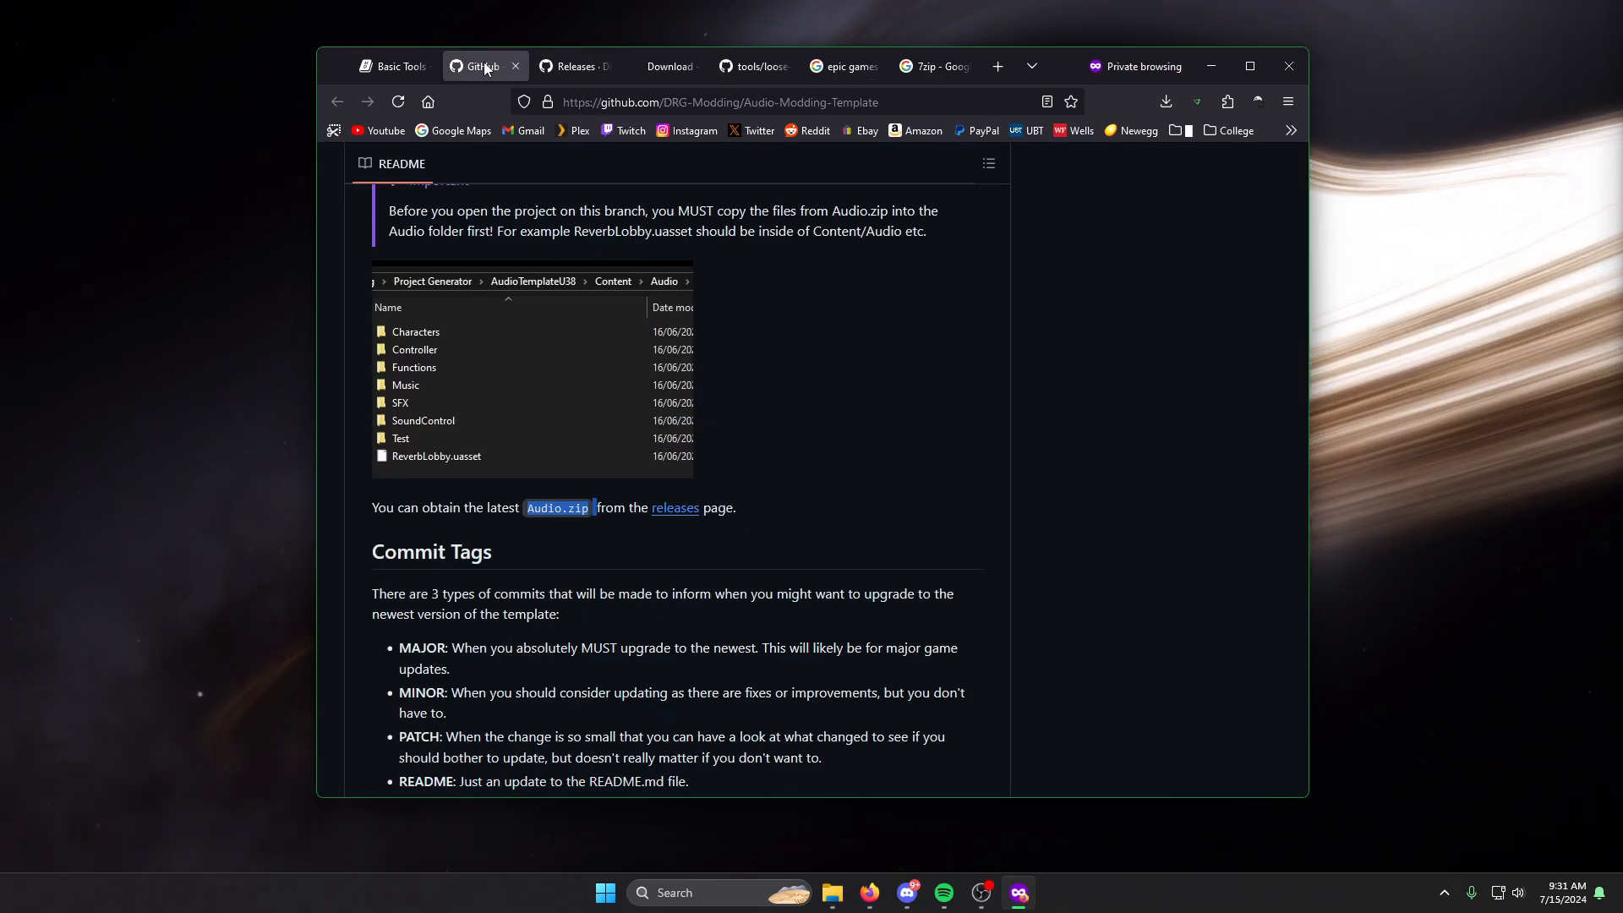
pyautogui.click(394, 67)
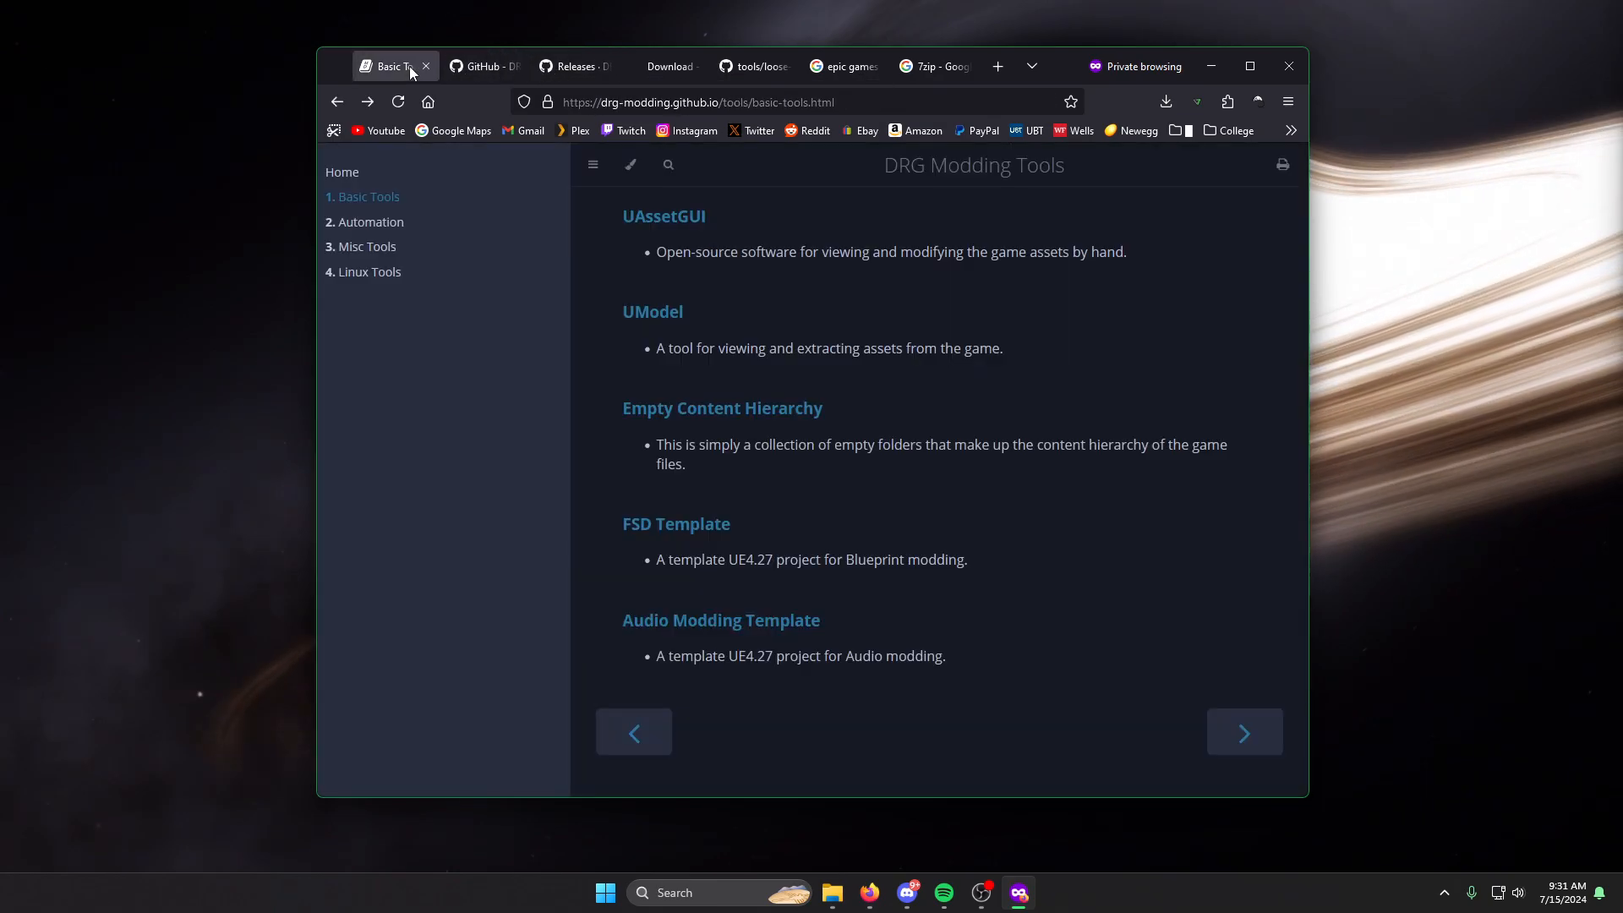
pyautogui.click(1169, 109)
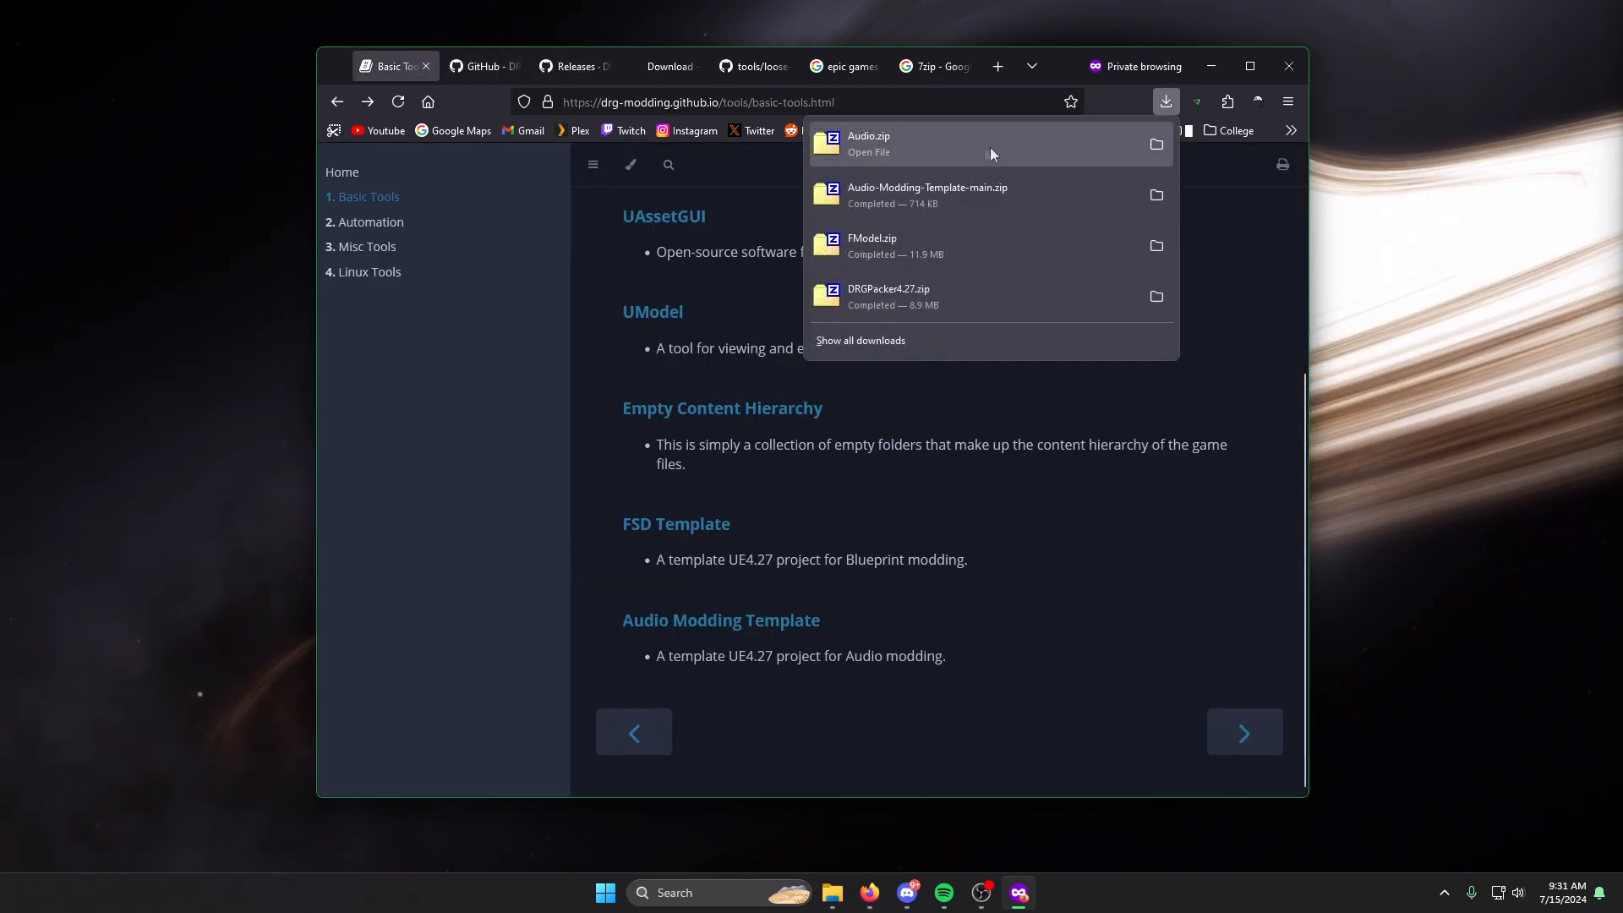
pyautogui.click(454, 409)
# Switch to the Epic Games Launcher, decline associating uproject files, and show the Unreal Engine library.
pyautogui.click(833, 67)
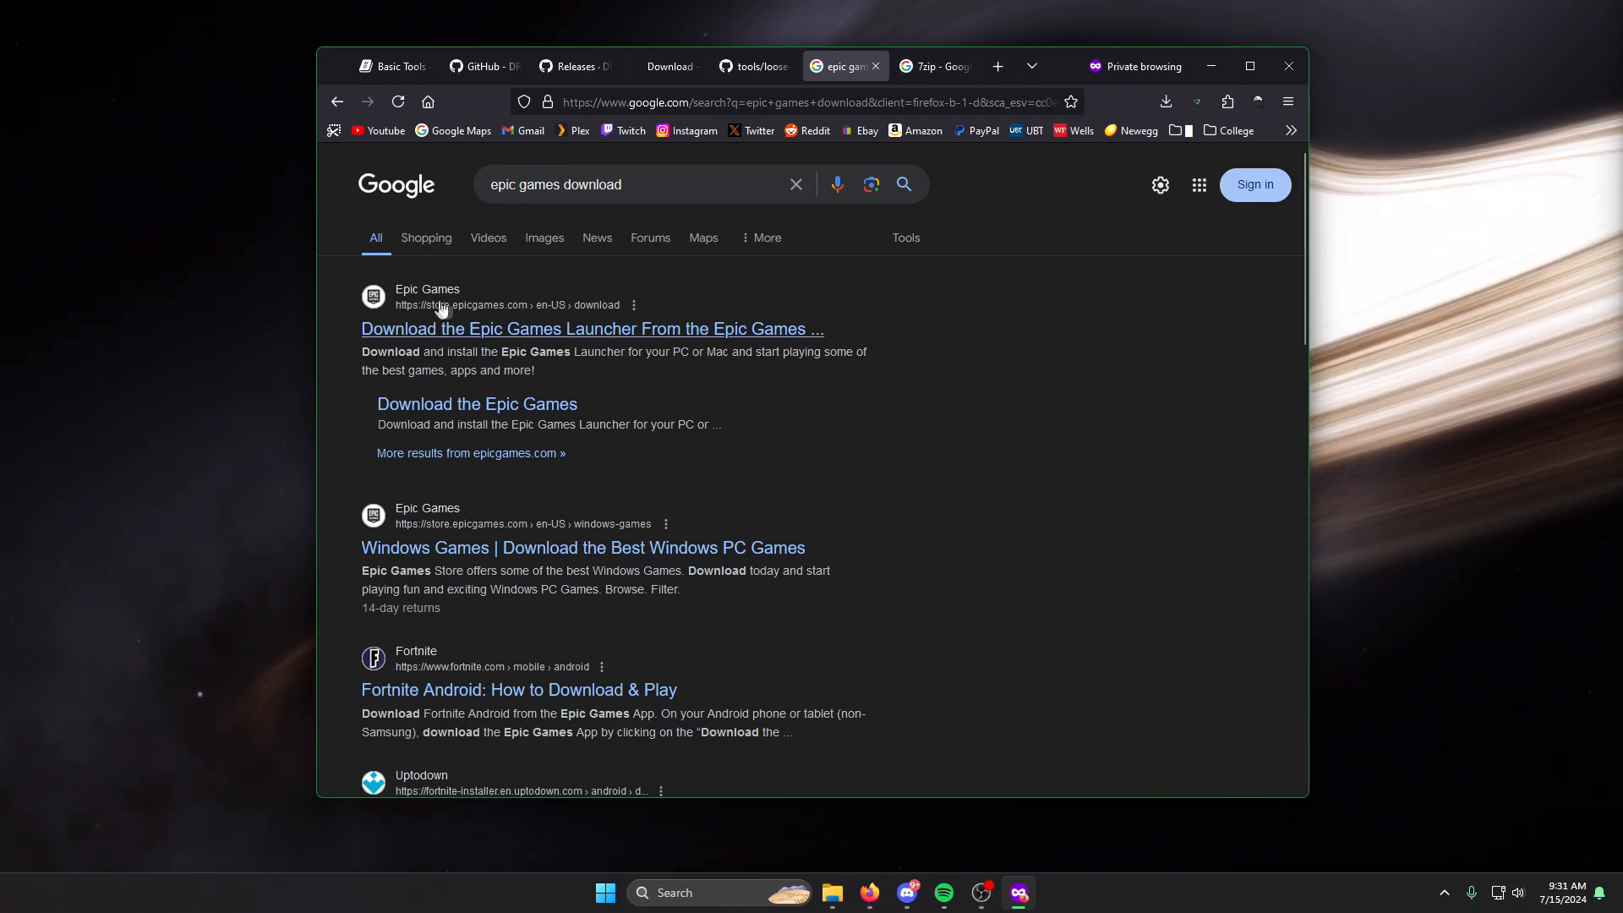
pyautogui.click(1445, 892)
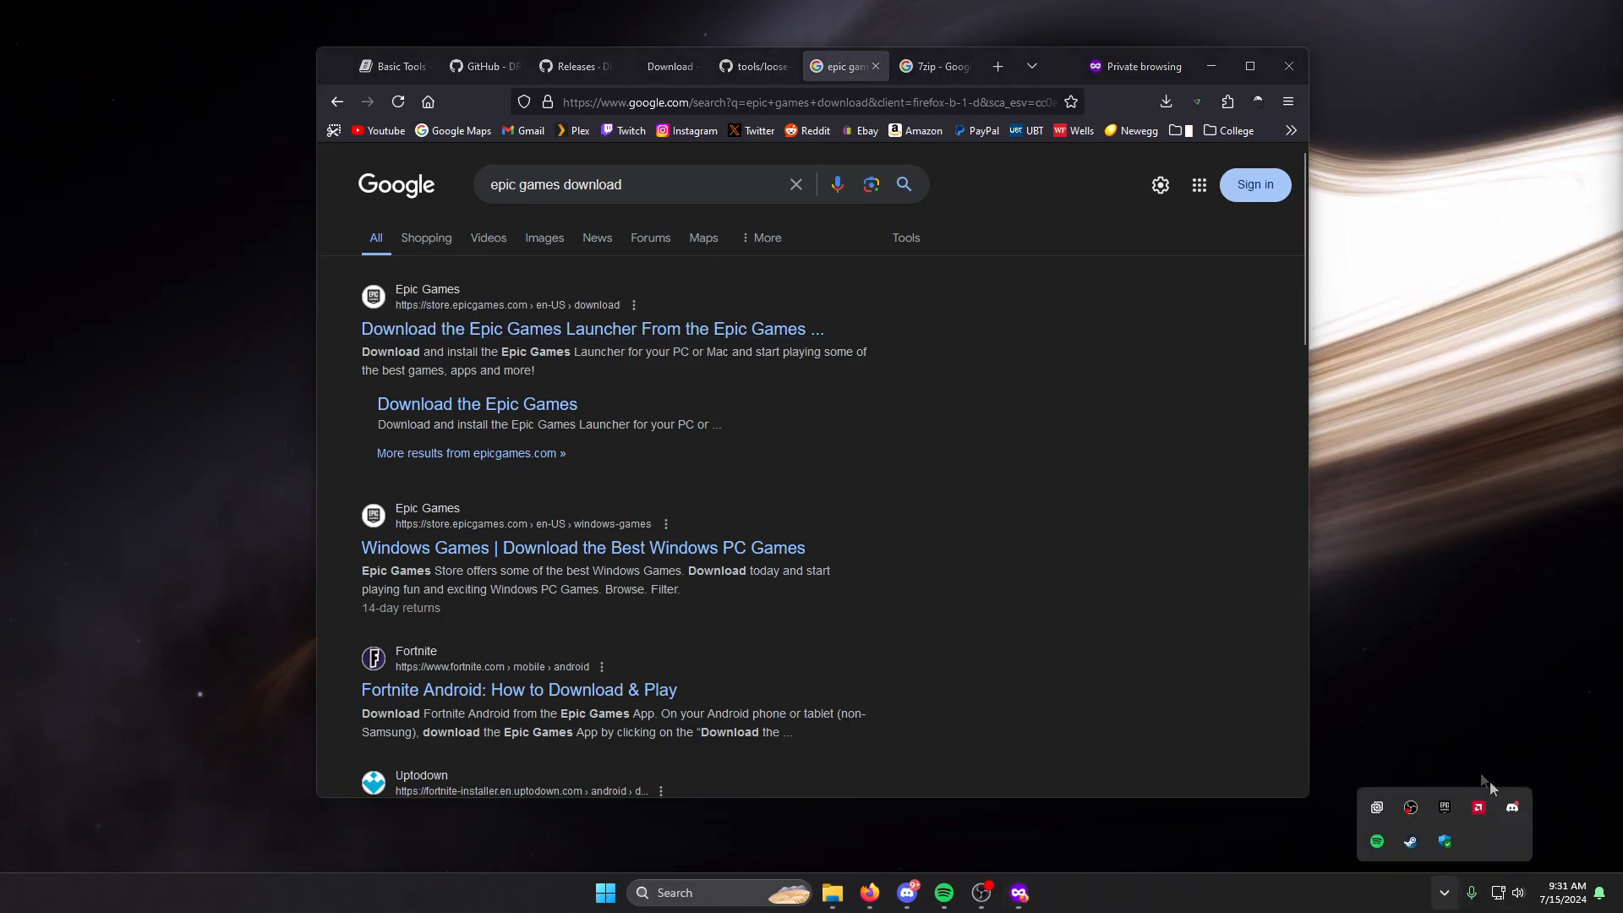
pyautogui.click(1449, 817)
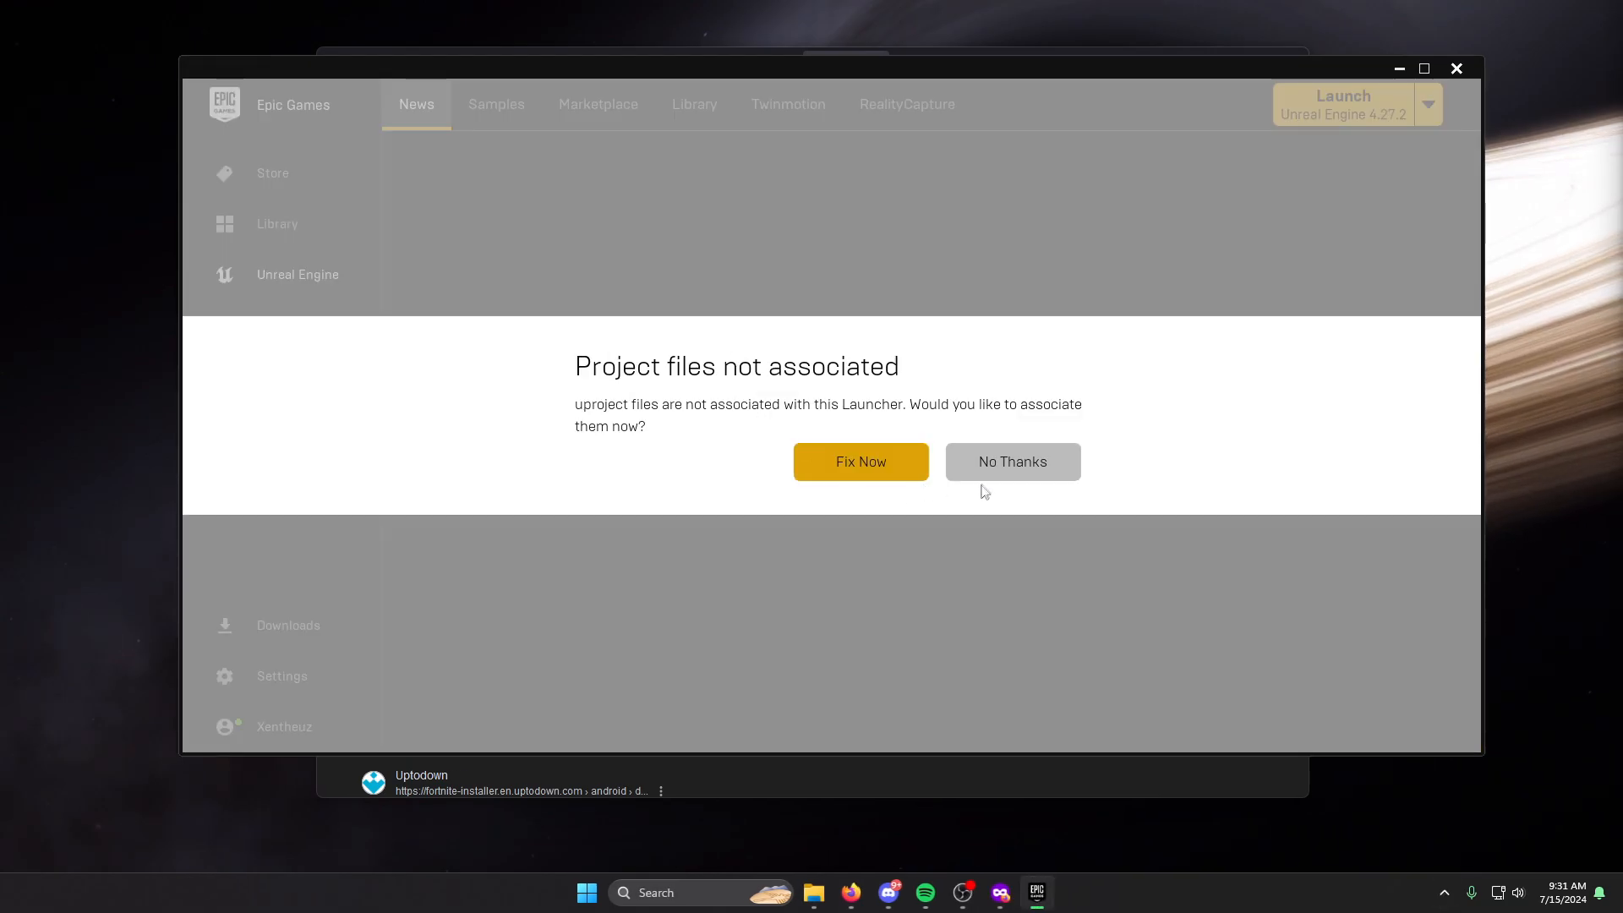
pyautogui.click(1011, 467)
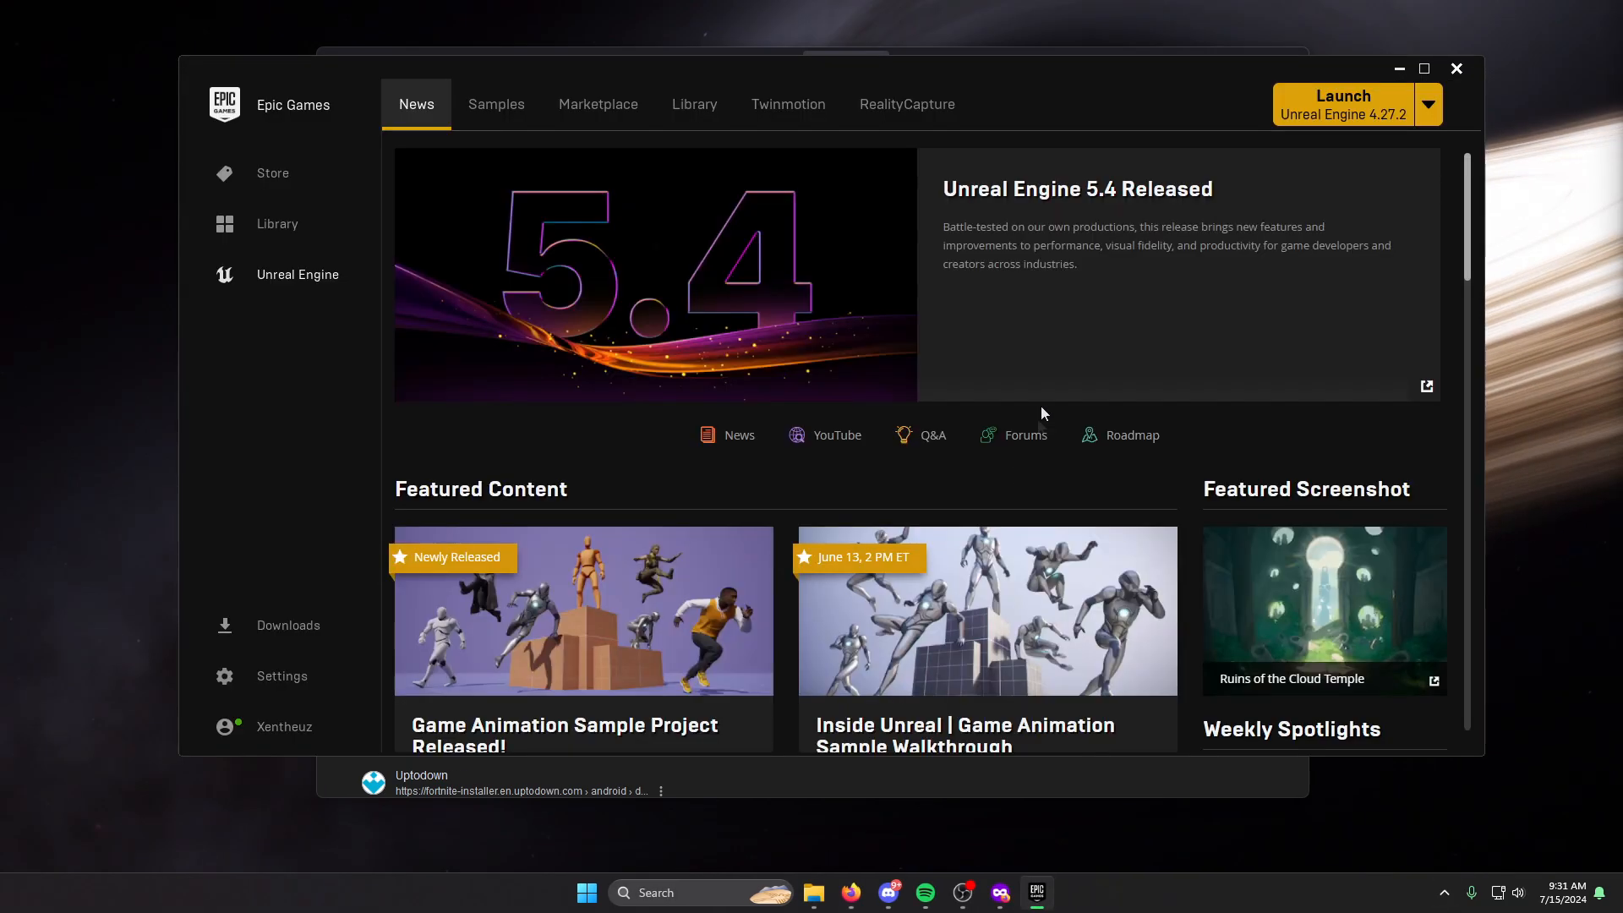
pyautogui.click(690, 123)
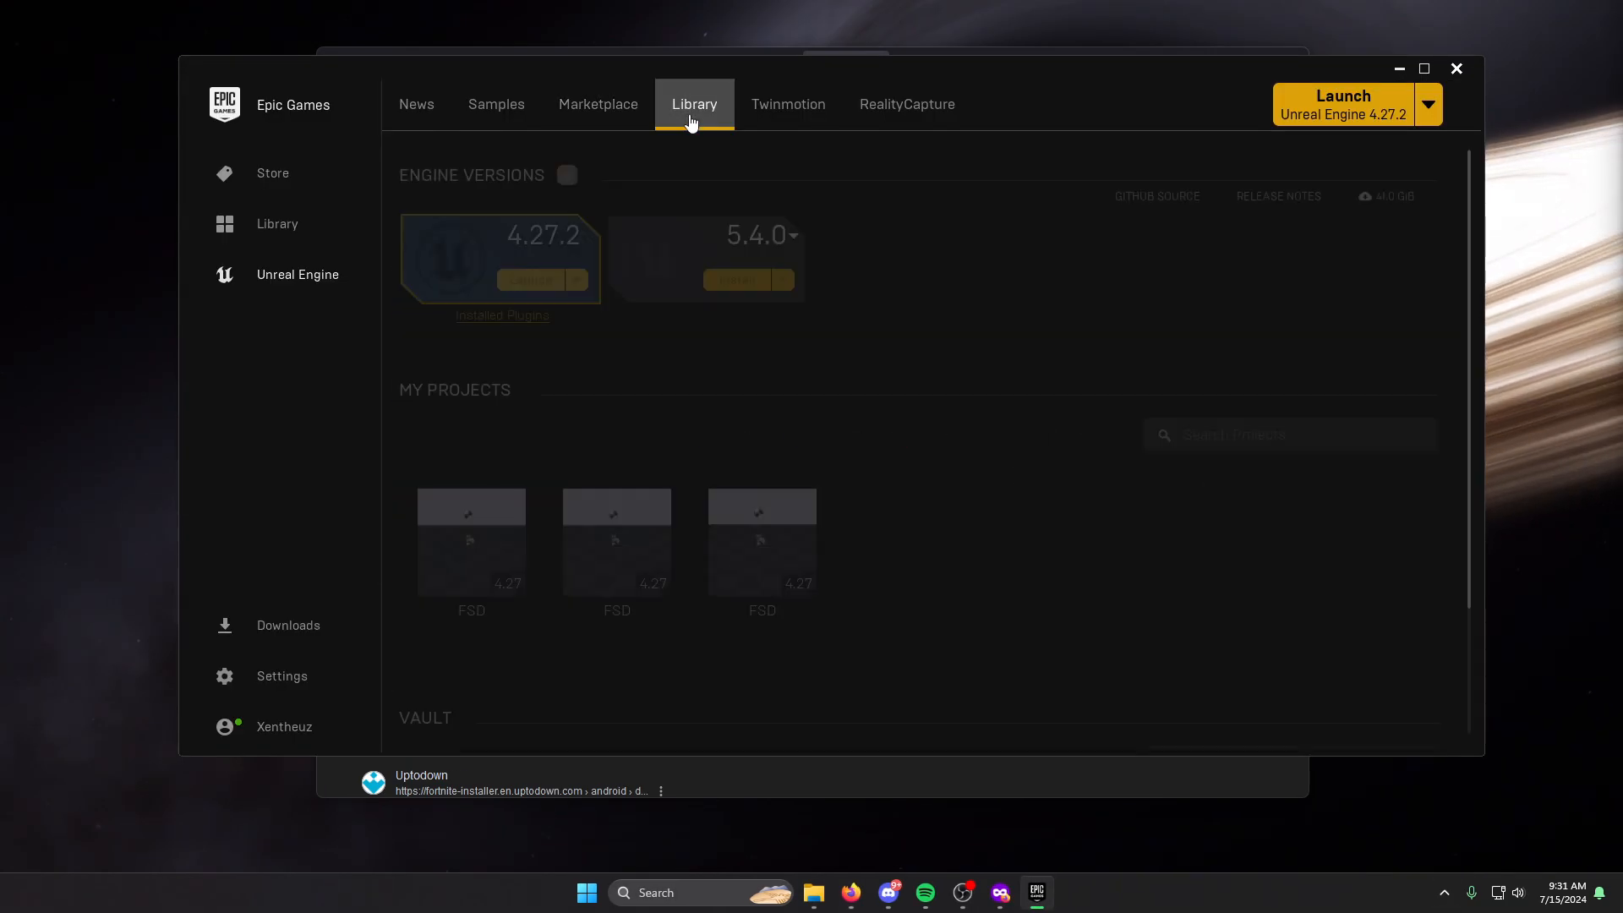
# Replace the uninstalled 5.4.0 engine slot with a new one and look through its available engine versions.
pyautogui.click(618, 227)
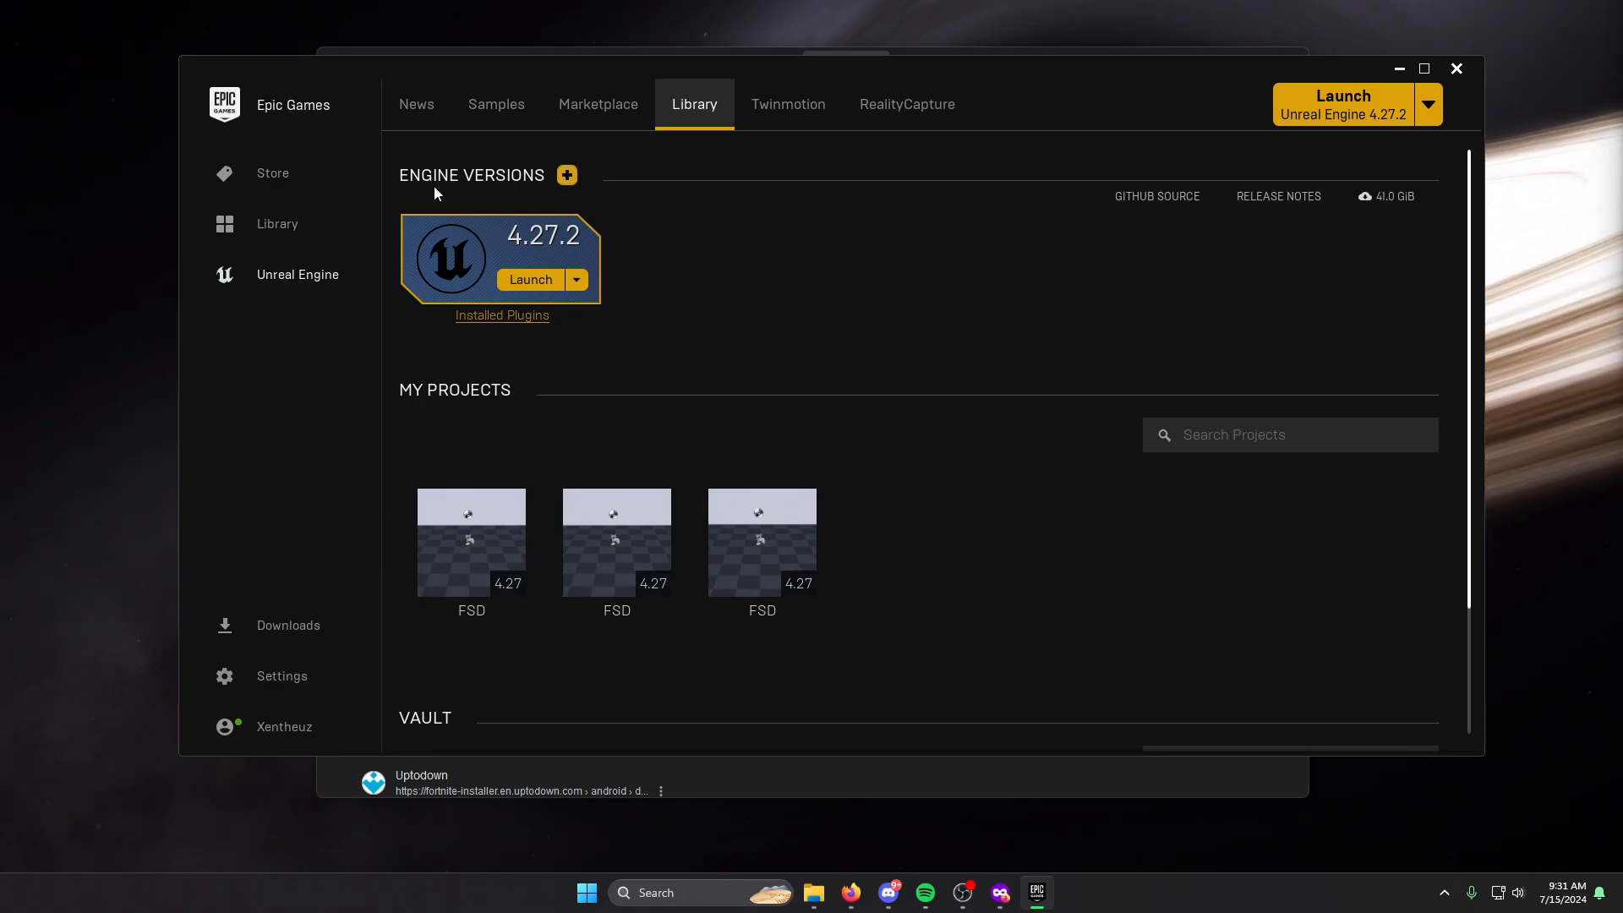
pyautogui.click(567, 177)
pyautogui.click(759, 239)
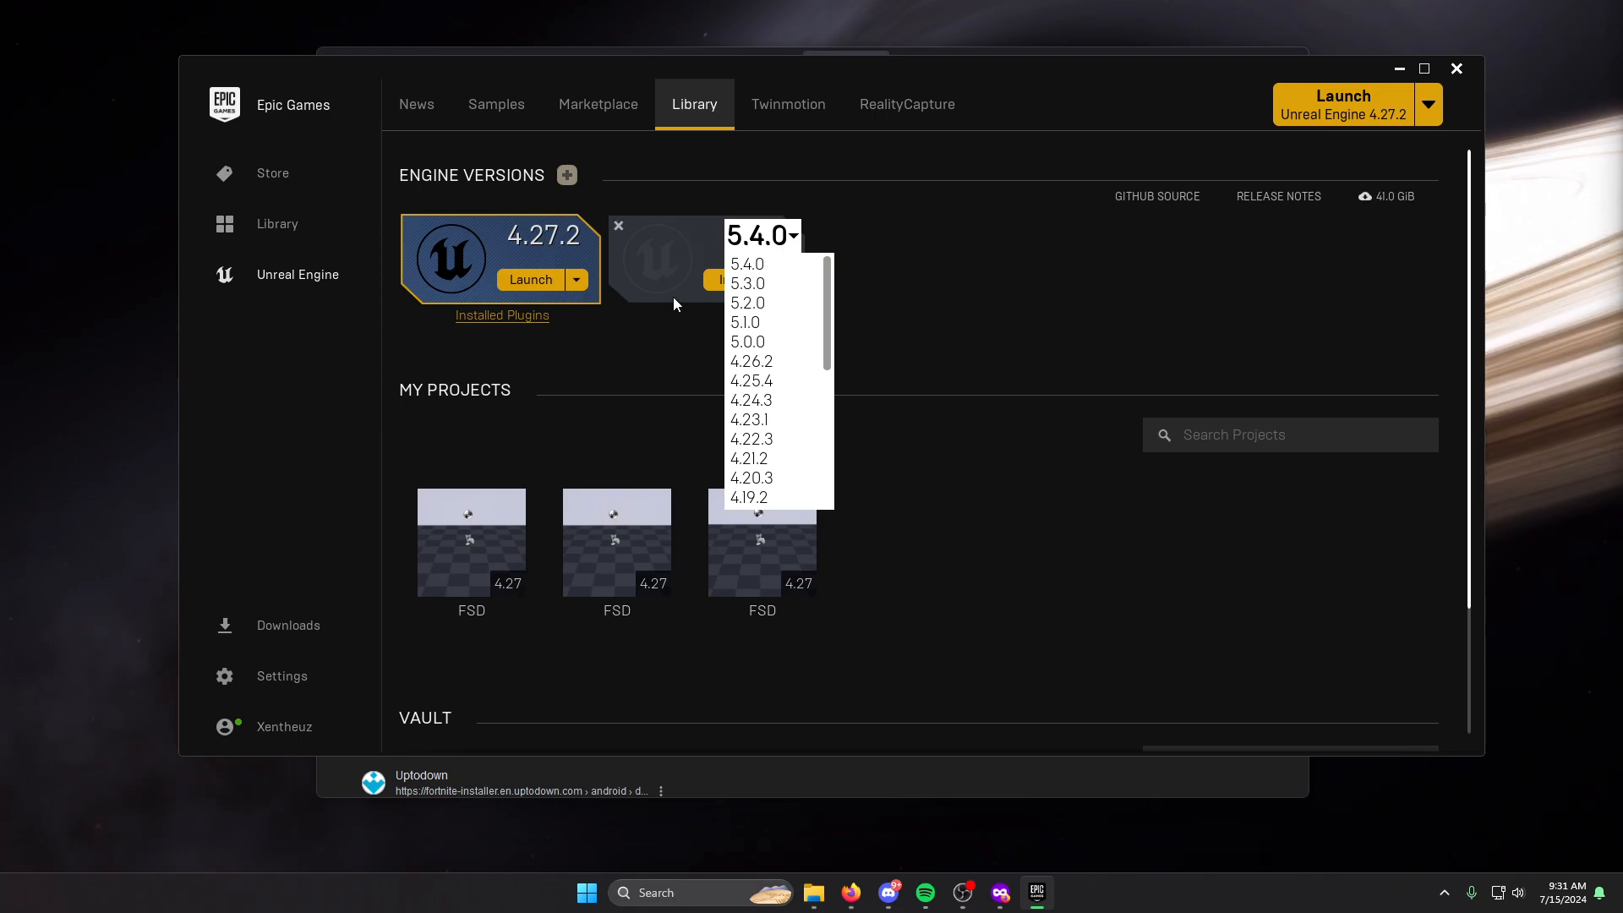
pyautogui.click(651, 347)
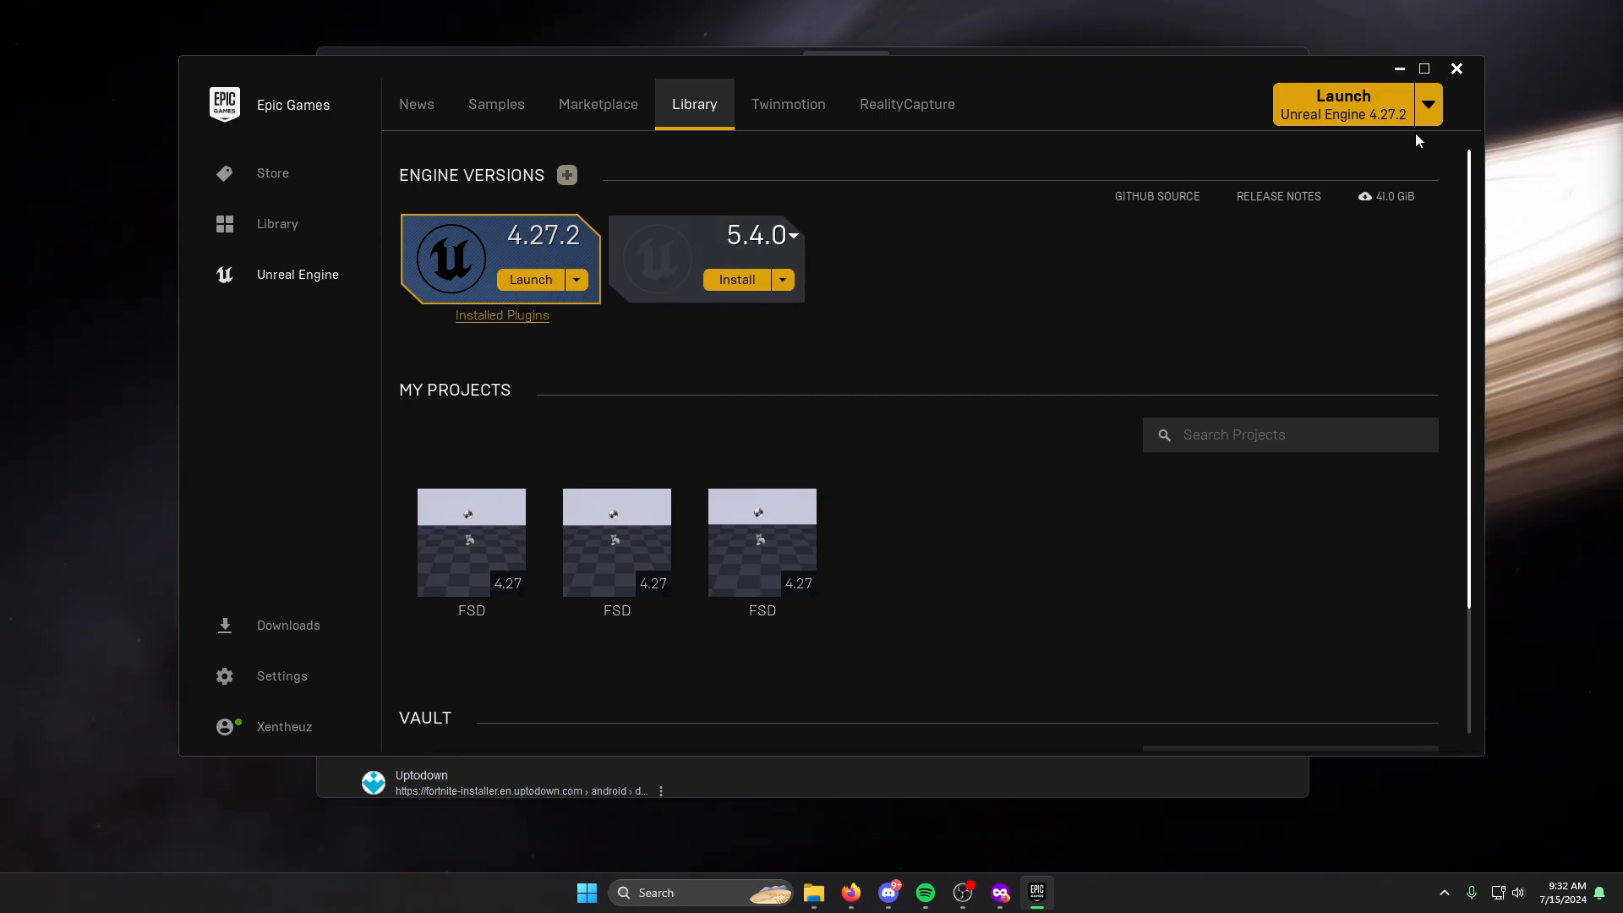
# Minimize the Epic Games Launcher and show the 7zip search results in the browser.
pyautogui.click(1400, 69)
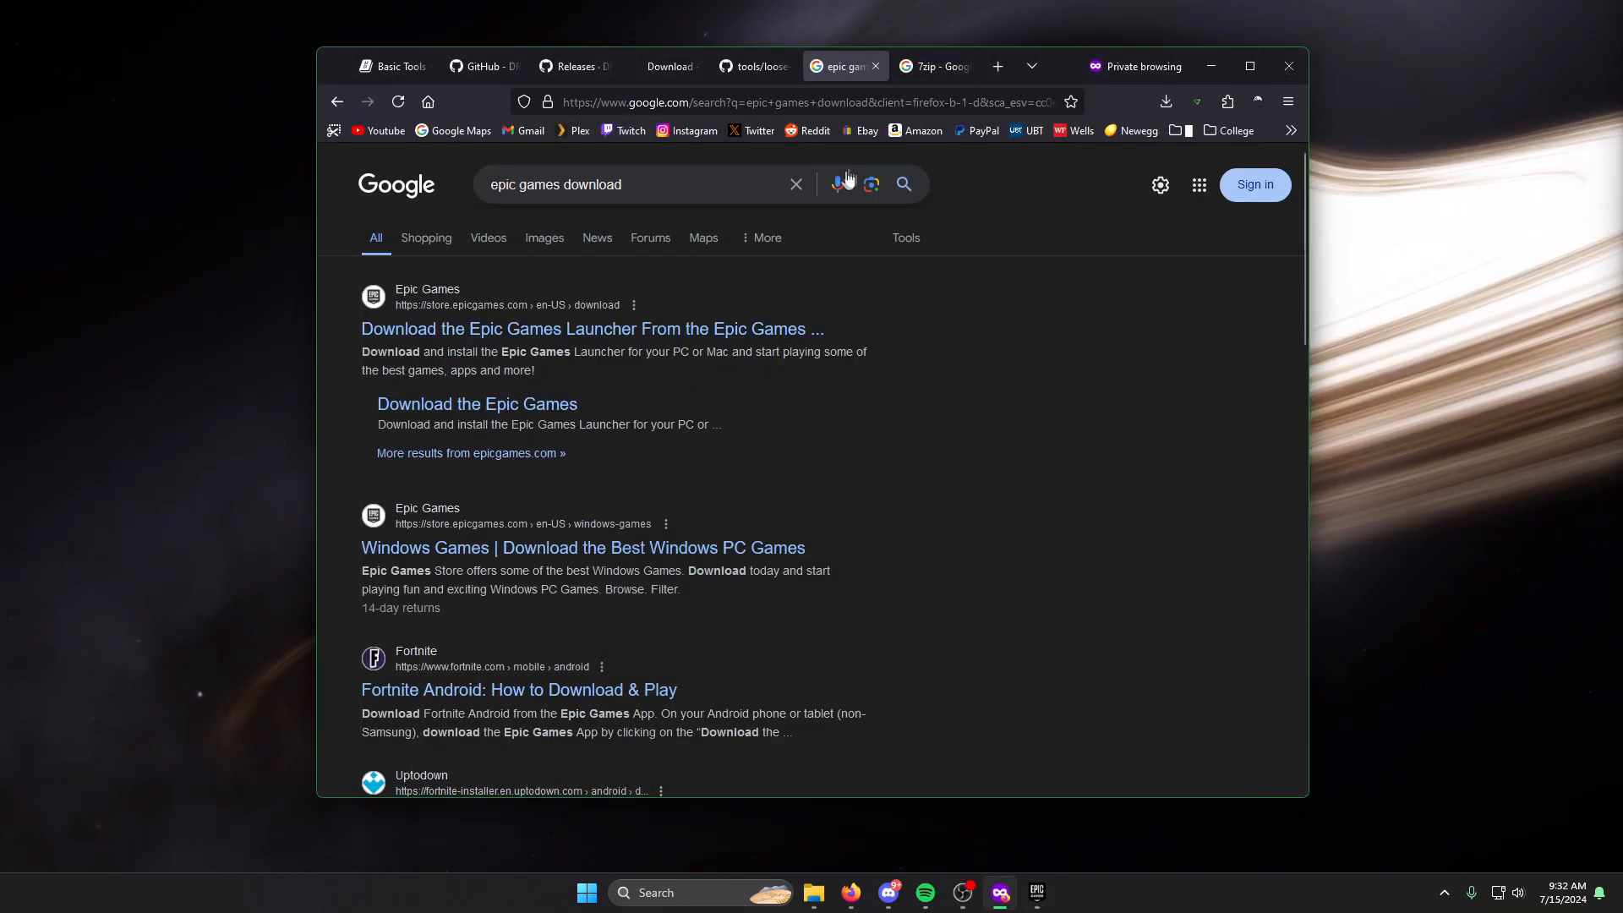
pyautogui.click(927, 75)
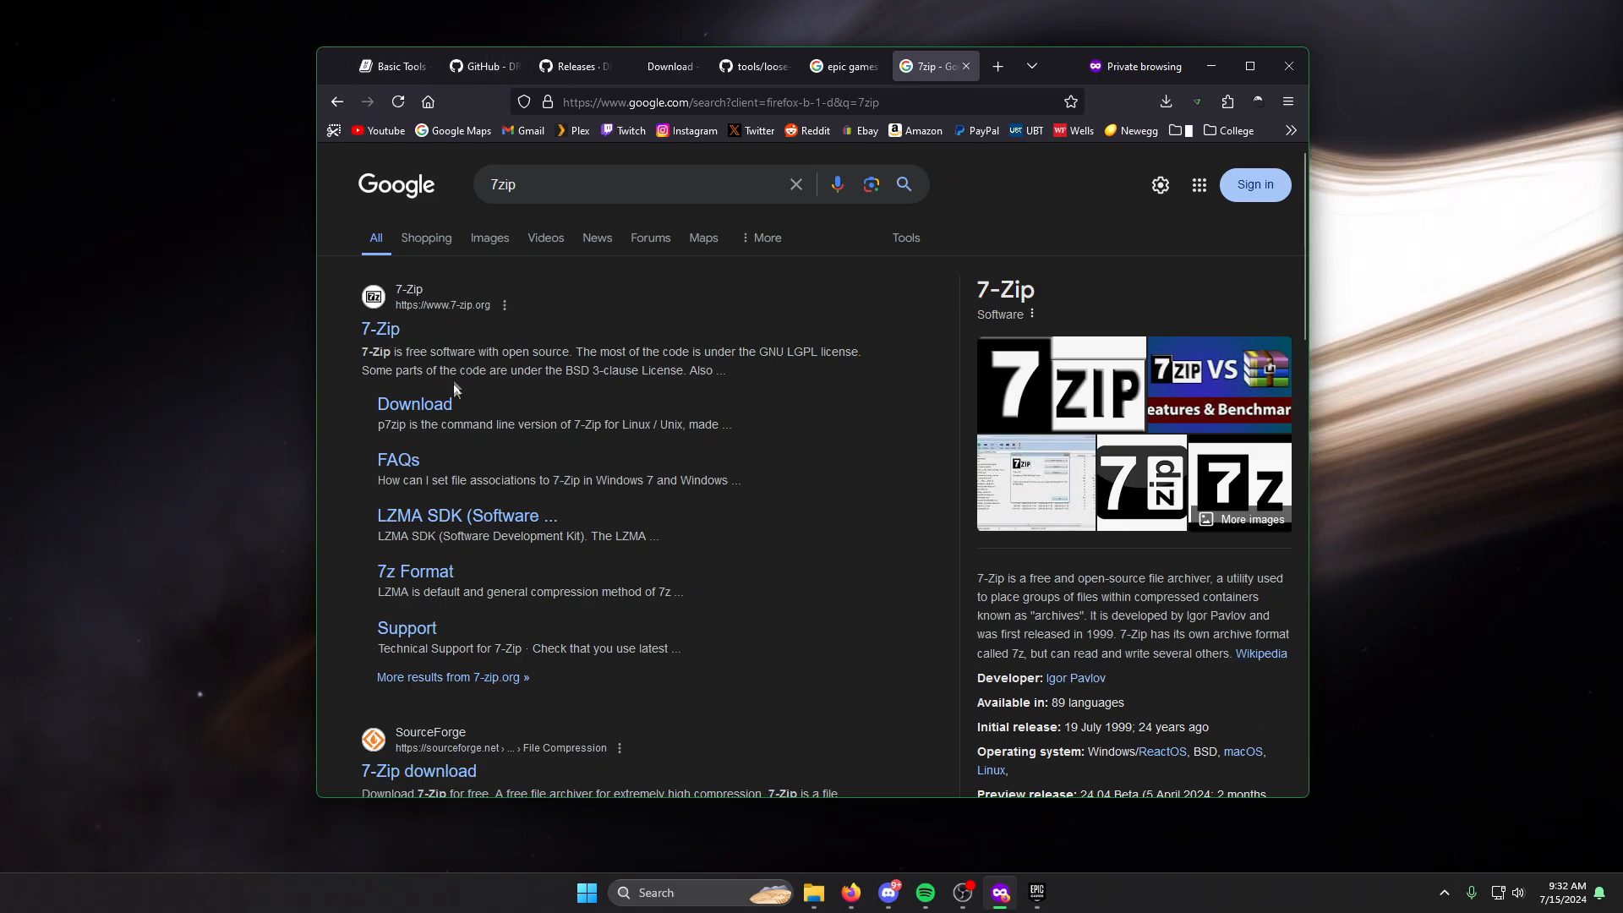
# Look through the tracks in the desktop's Music folder, then close the folder.
pyautogui.click(409, 66)
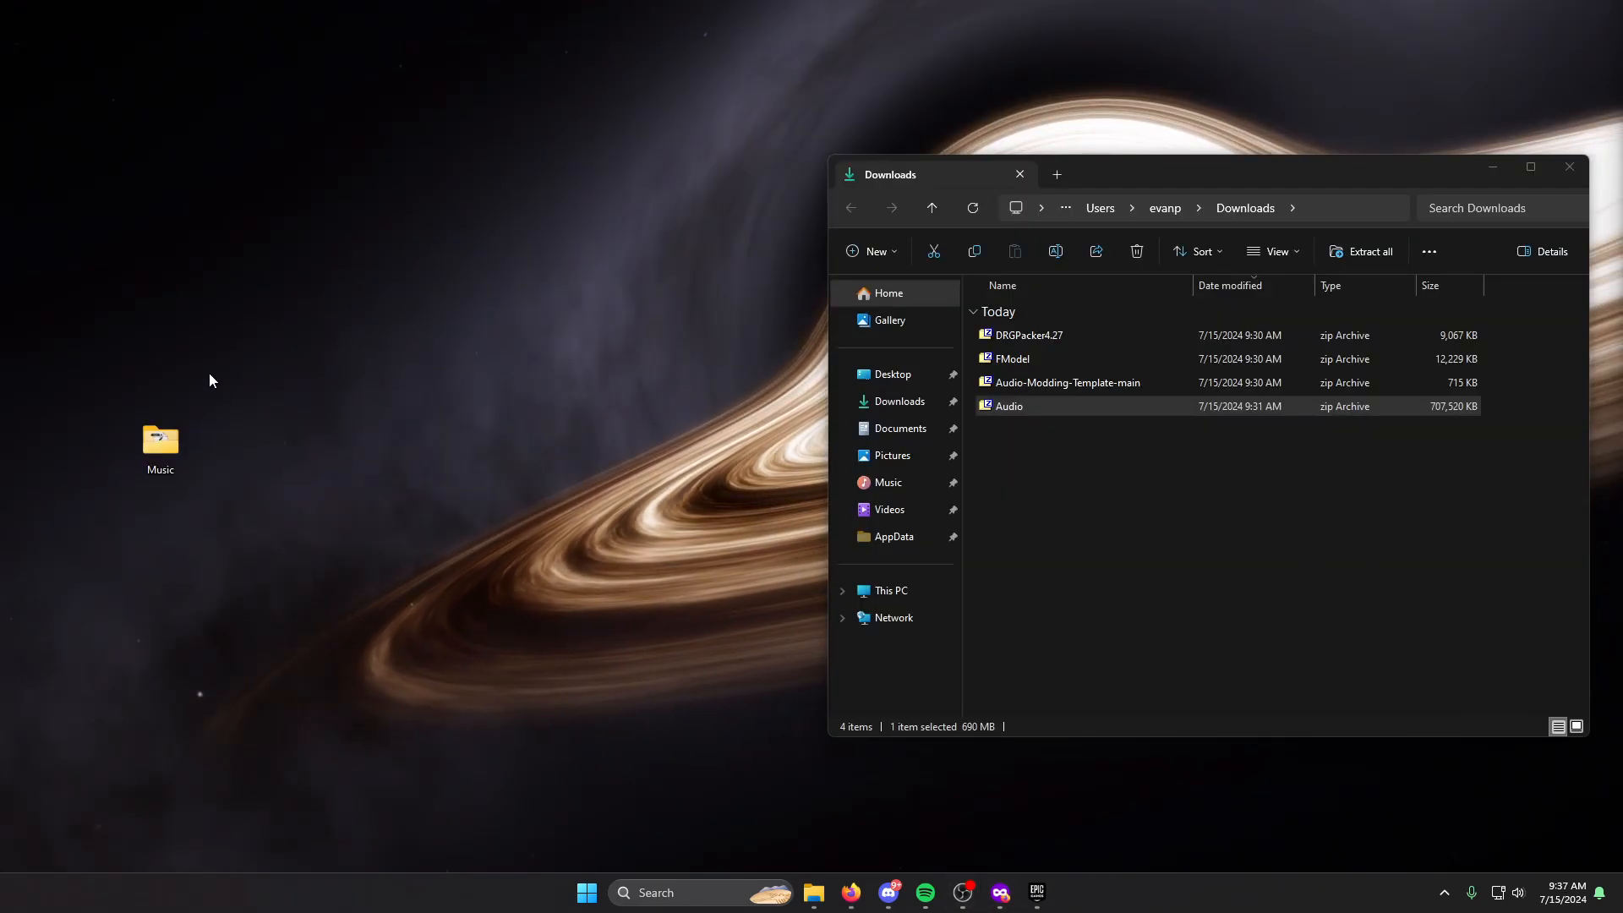
pyautogui.moveTo(165, 447); pyautogui.dragTo(138, 473)
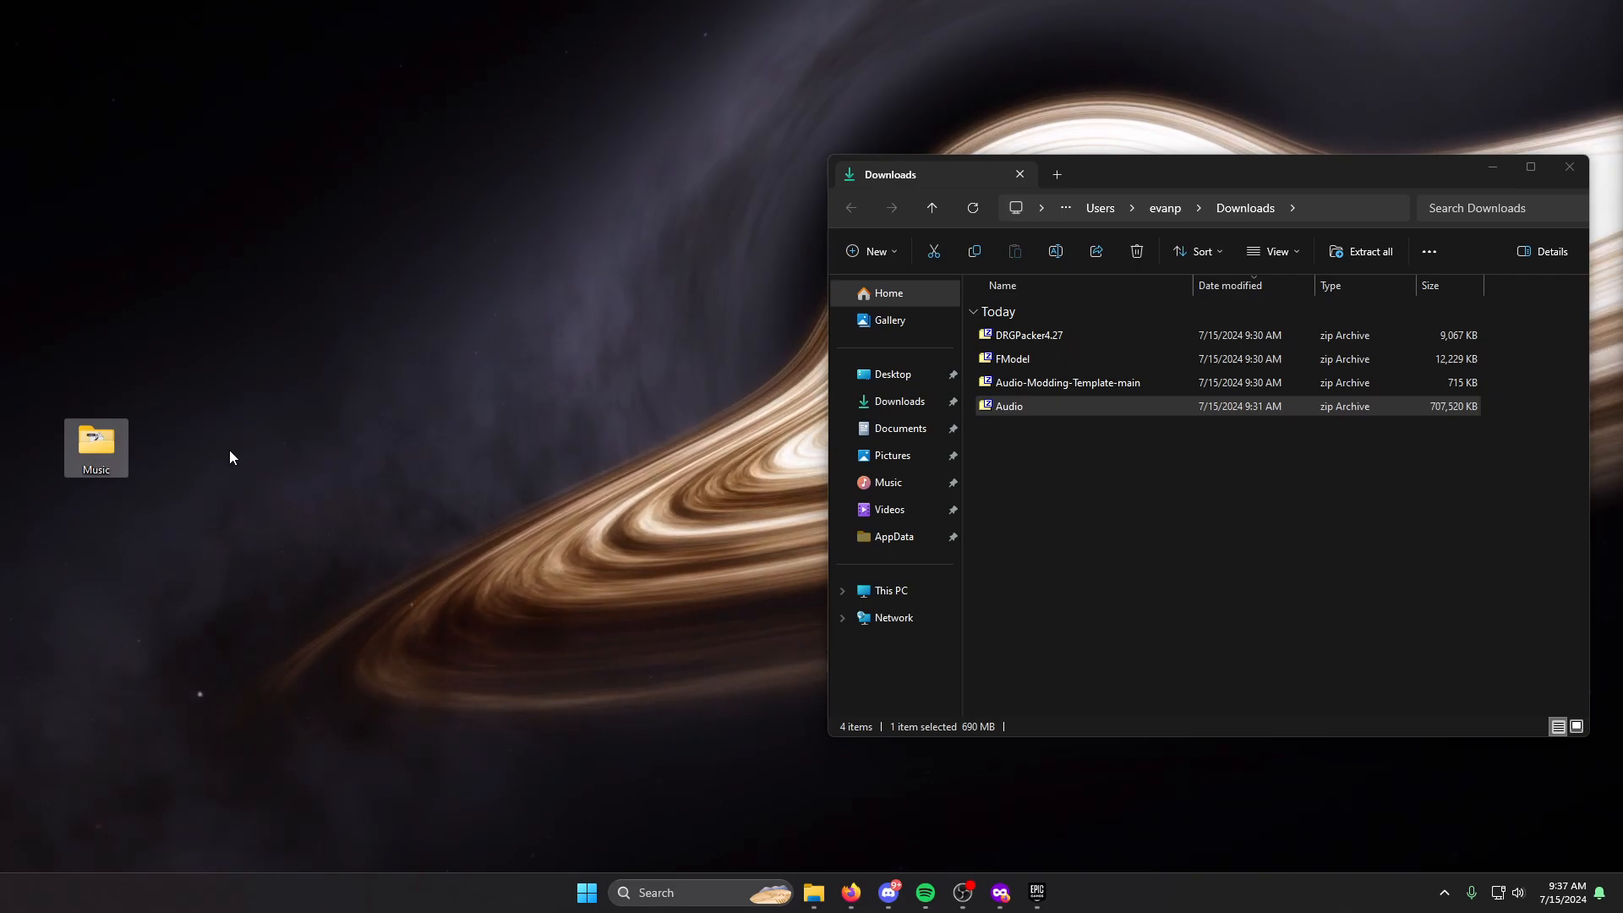
pyautogui.doubleClick(105, 453)
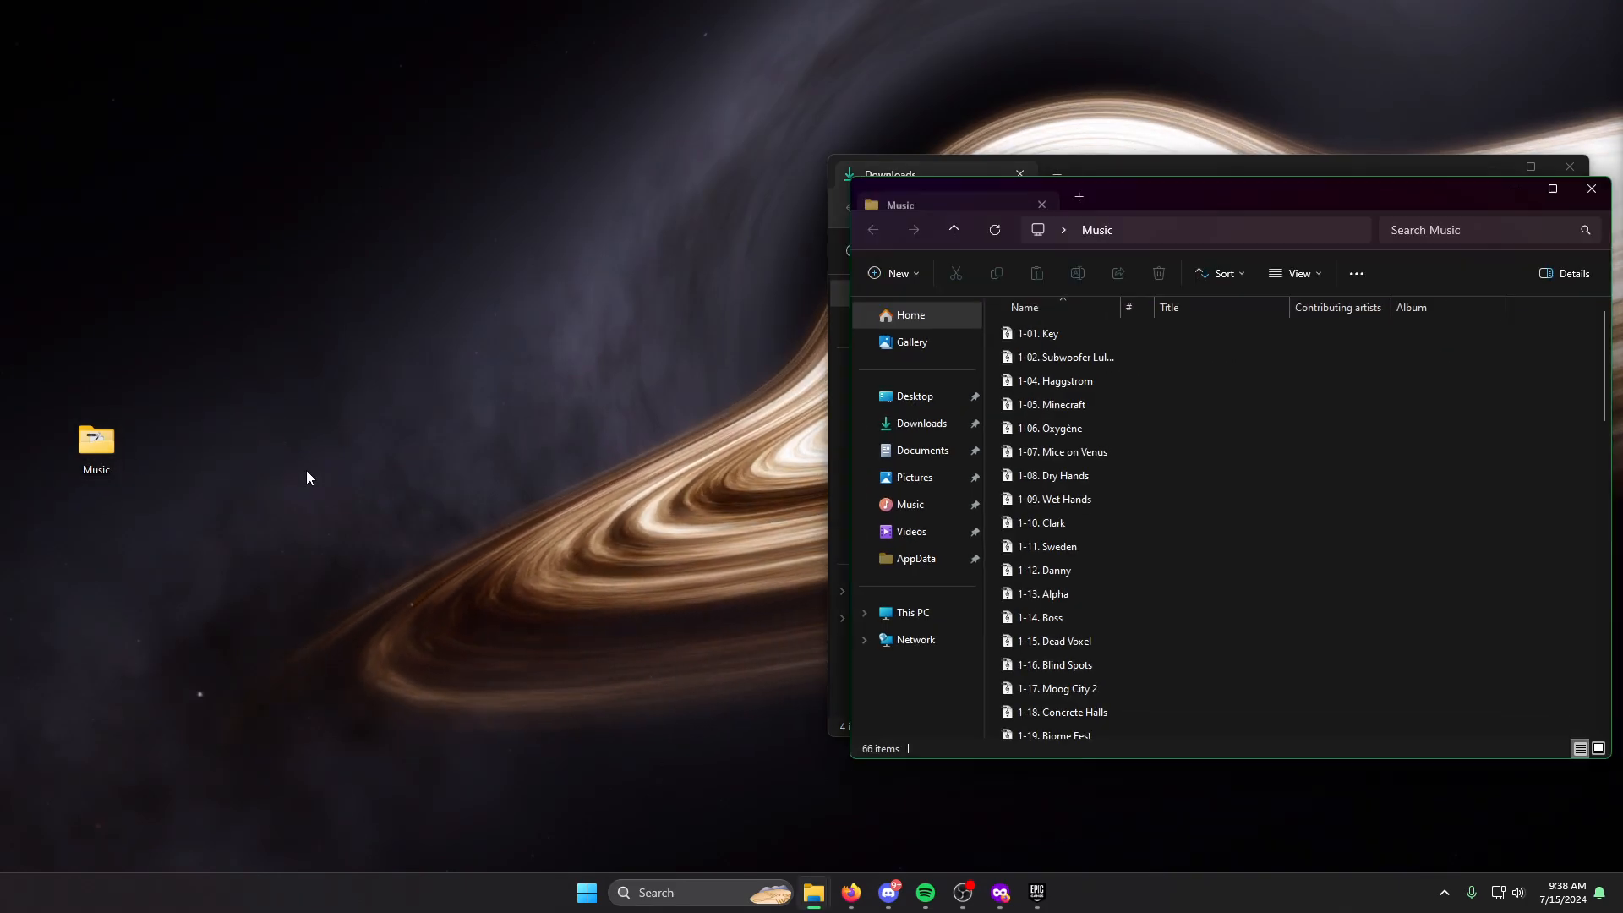
pyautogui.click(1069, 361)
pyautogui.click(1088, 382)
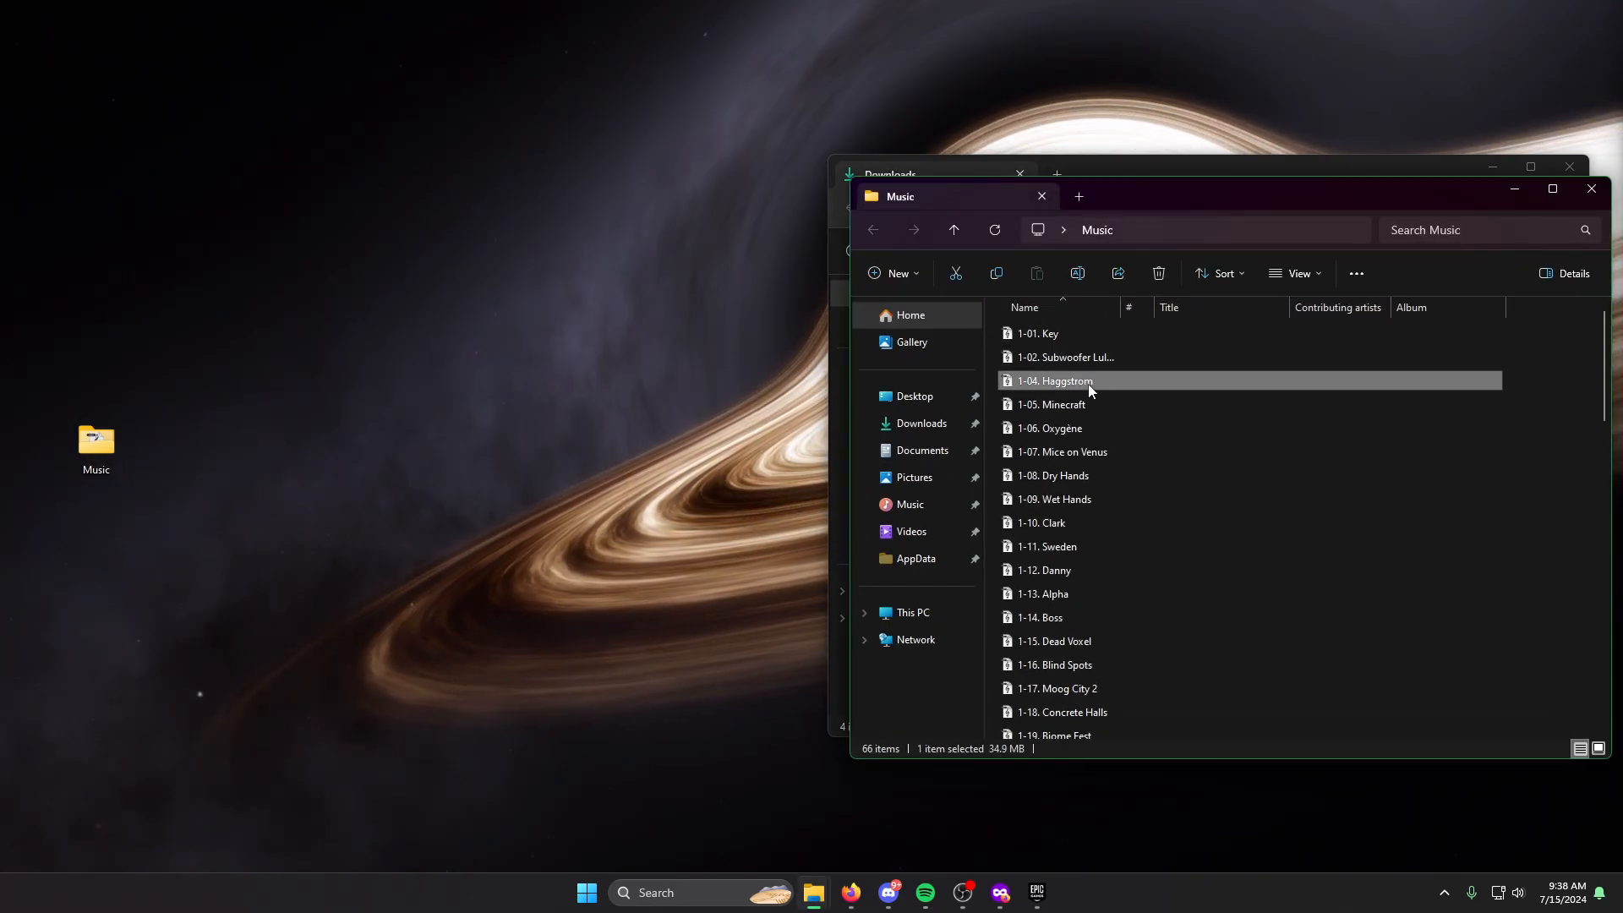
pyautogui.scroll(-15, 1084, 551)
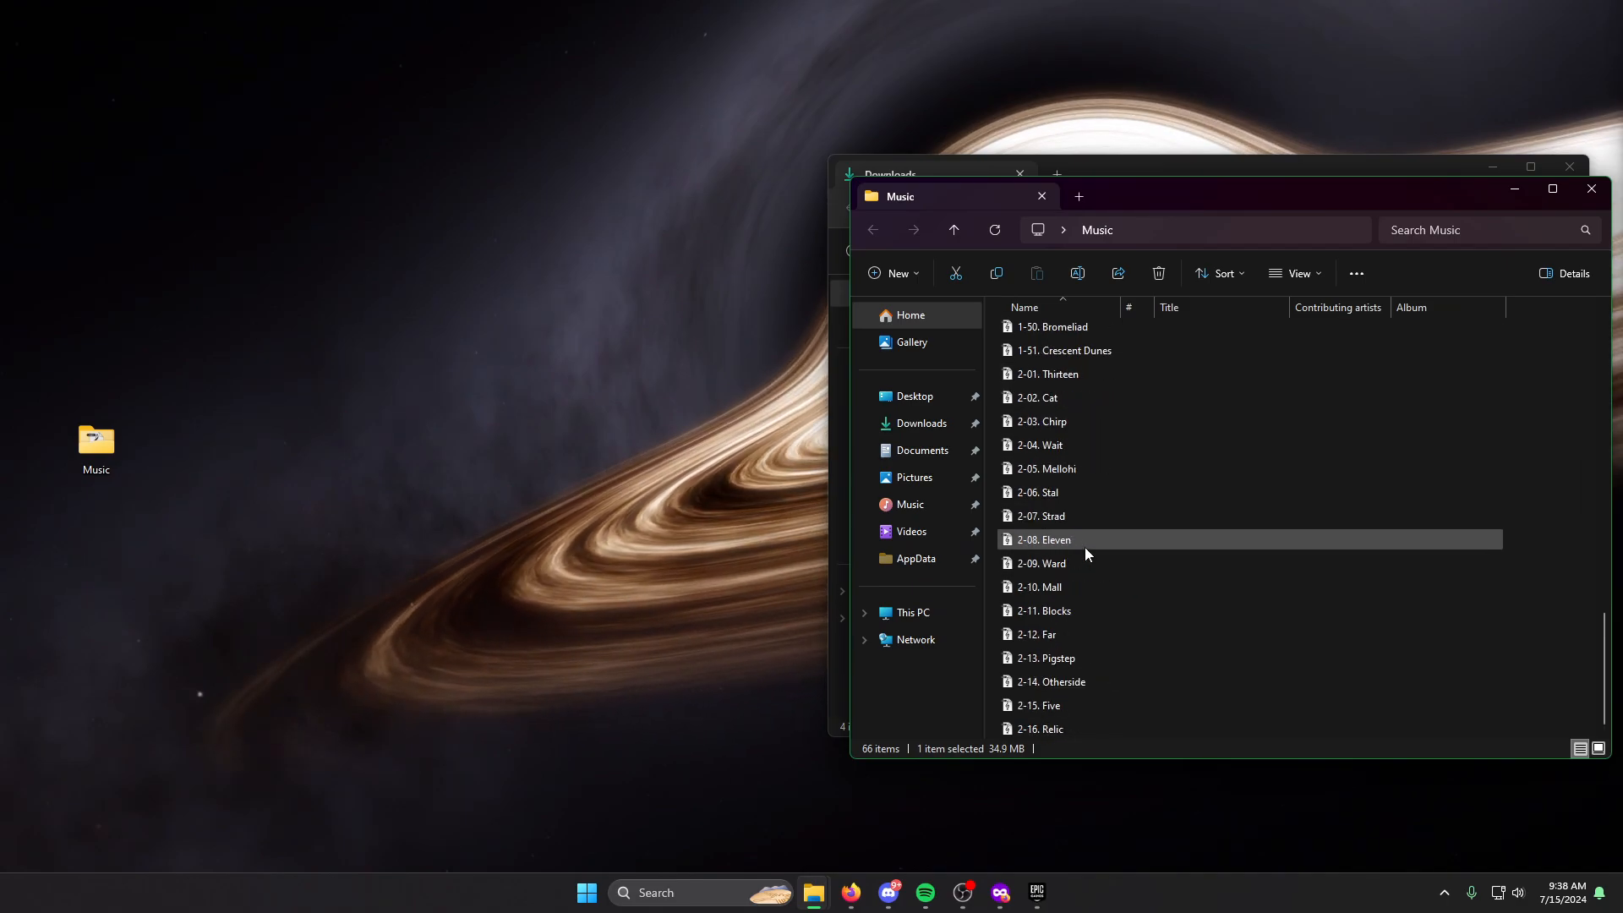
pyautogui.moveTo(1241, 200); pyautogui.dragTo(761, 192)
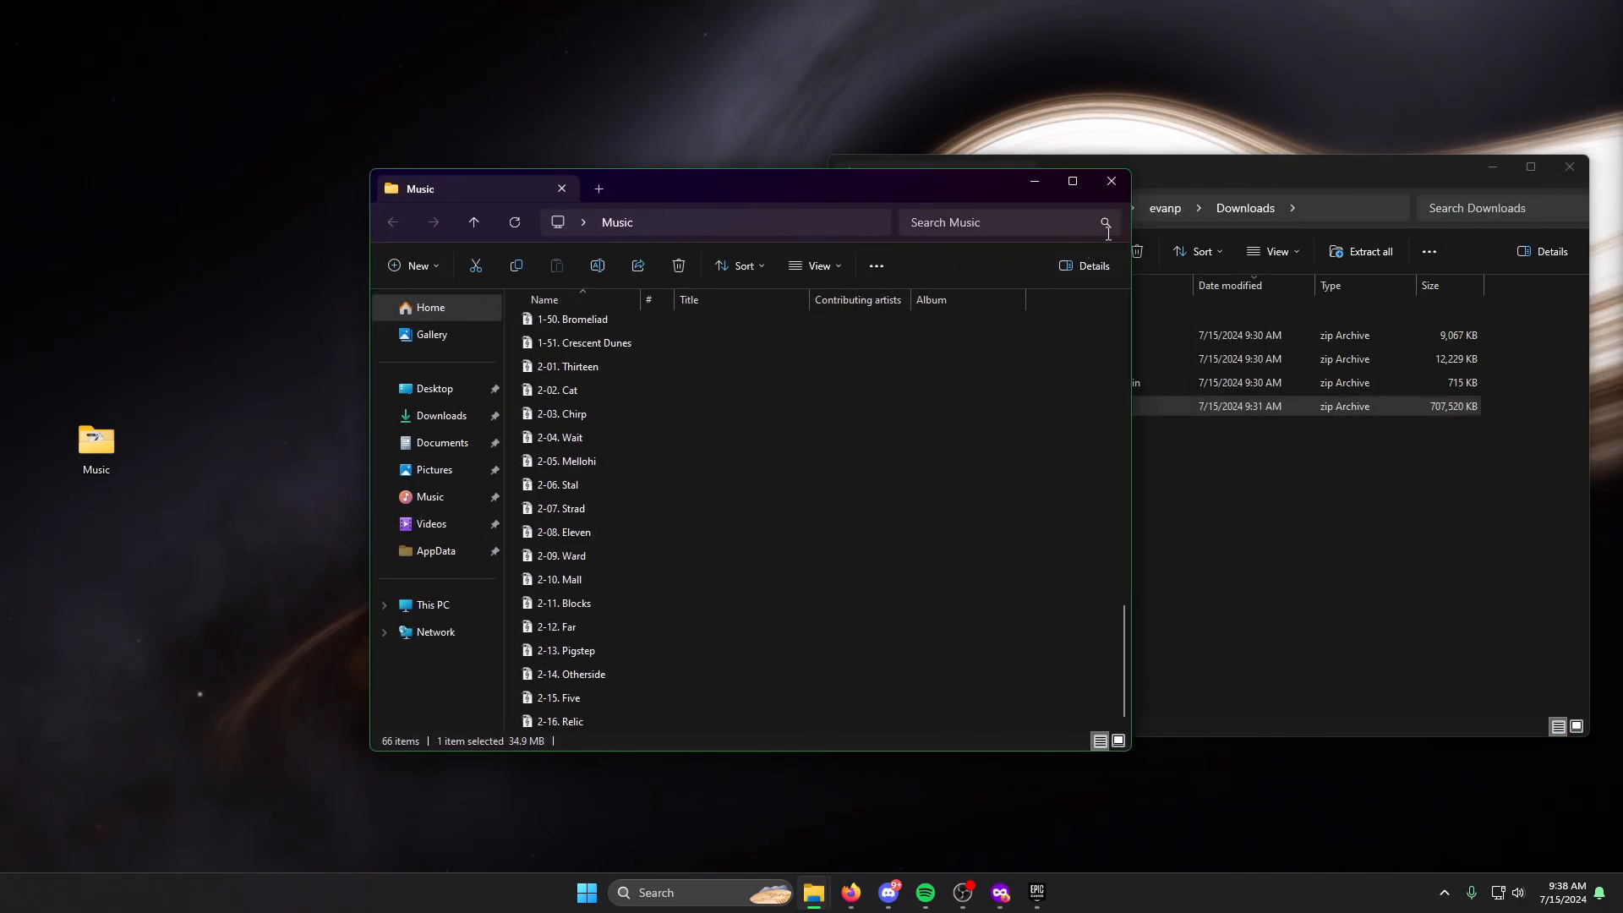
pyautogui.click(1113, 181)
# Create a desktop folder named "Minecraft Audio Mod" and place it beside the Music folder.
pyautogui.rightClick(238, 492)
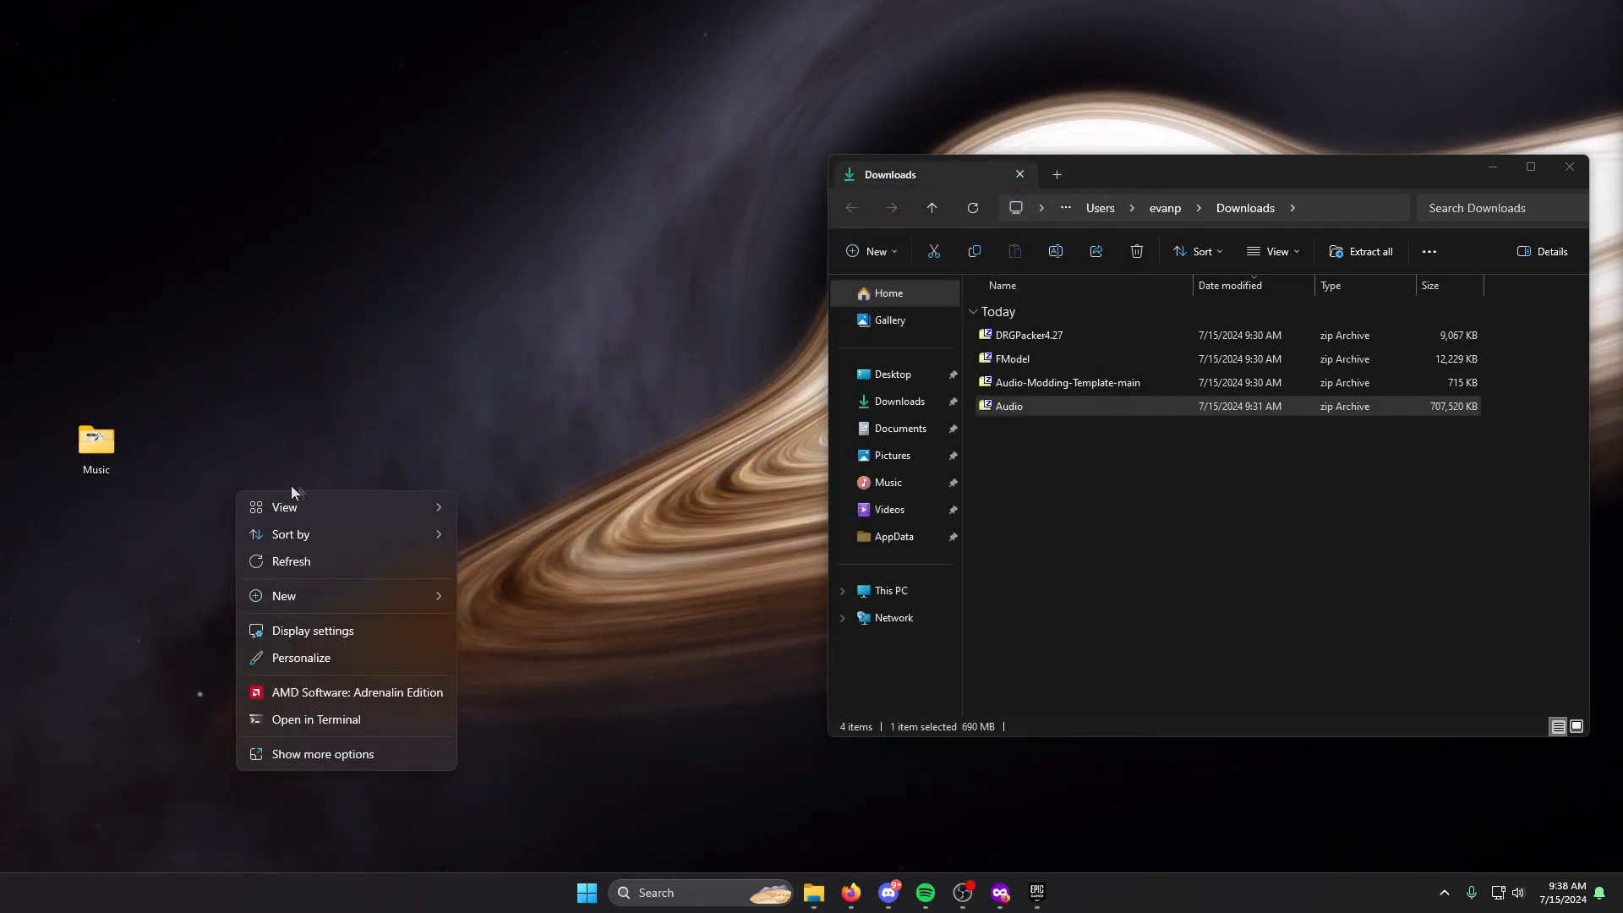
pyautogui.moveTo(300, 598)
pyautogui.click(504, 598)
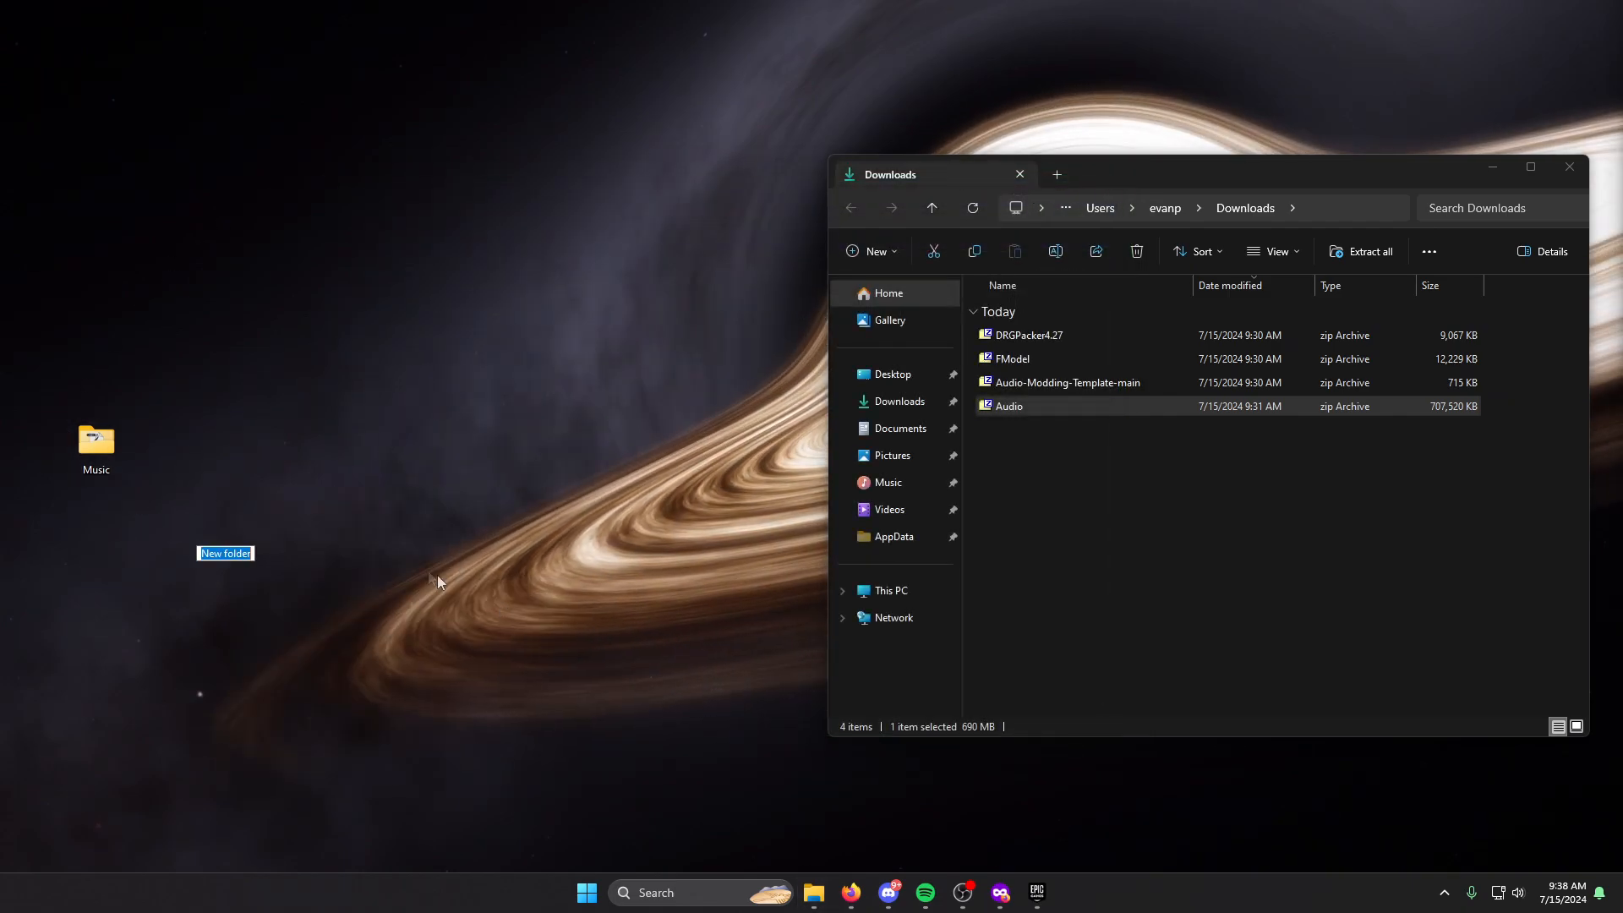
pyautogui.press('Return')
pyautogui.moveTo(225, 529); pyautogui.dragTo(288, 450)
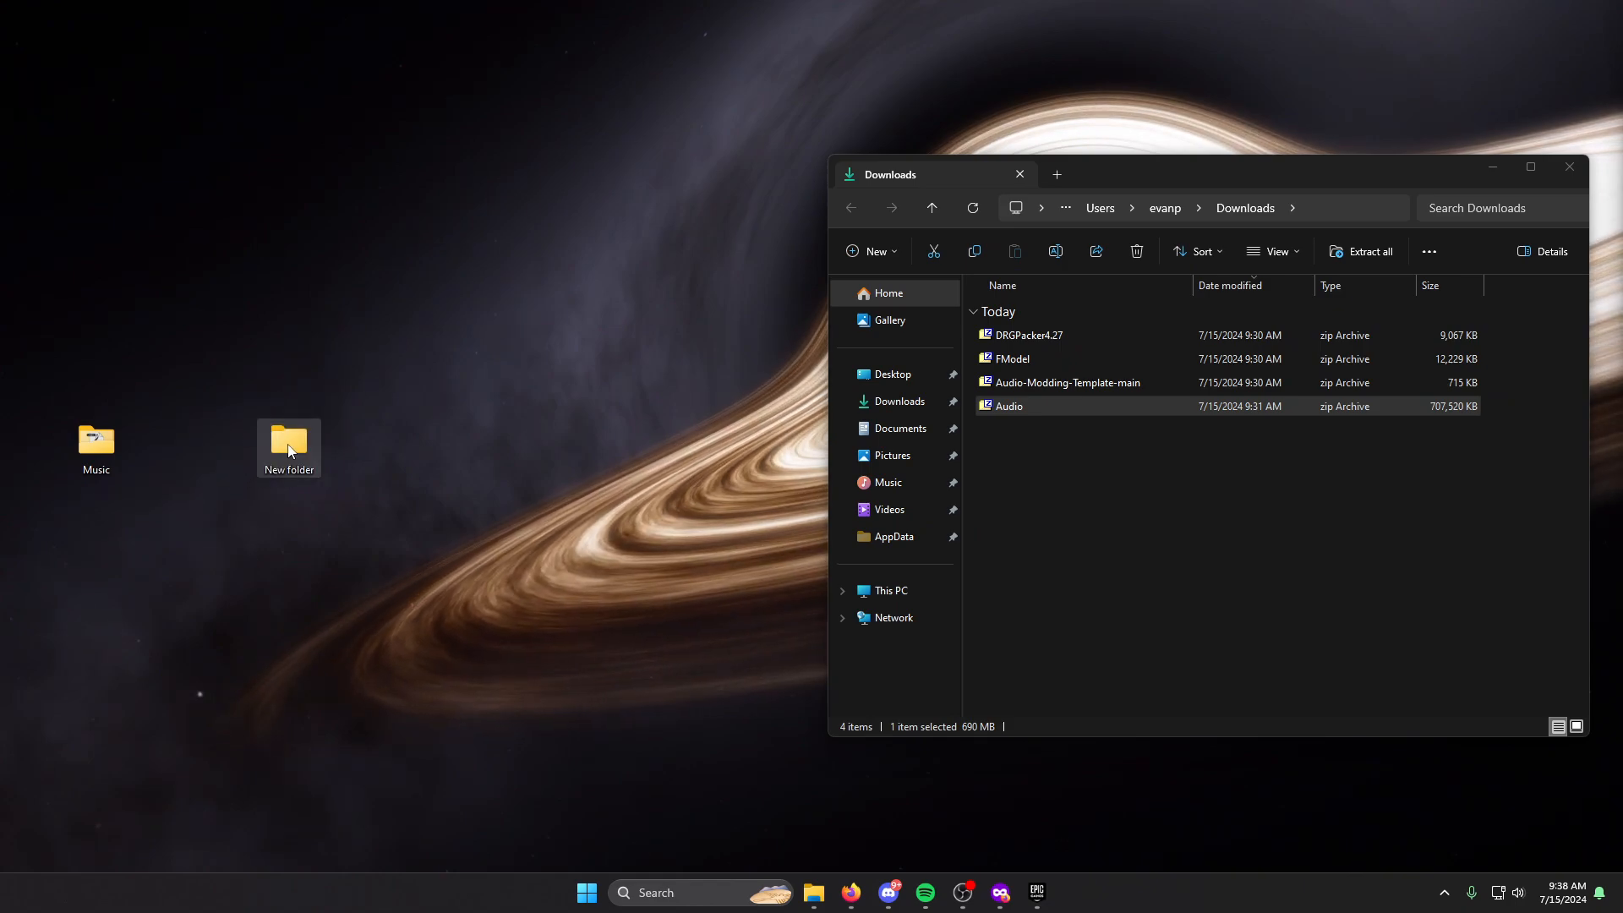
pyautogui.press('F2')
pyautogui.write('Minecraft')
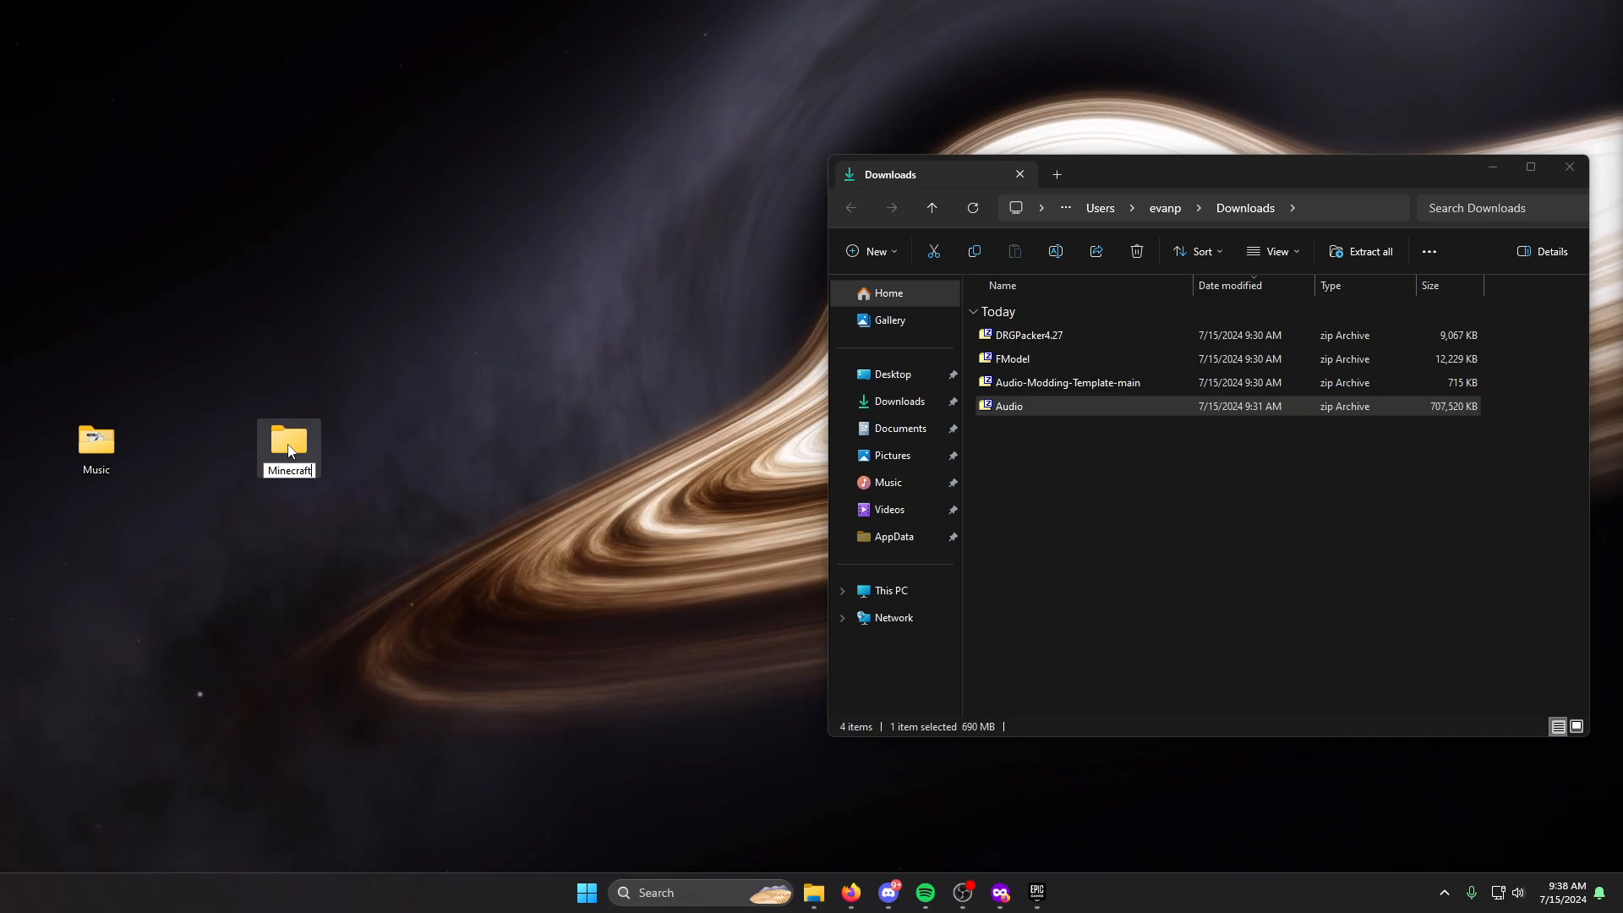
pyautogui.write(' Audio Mod')
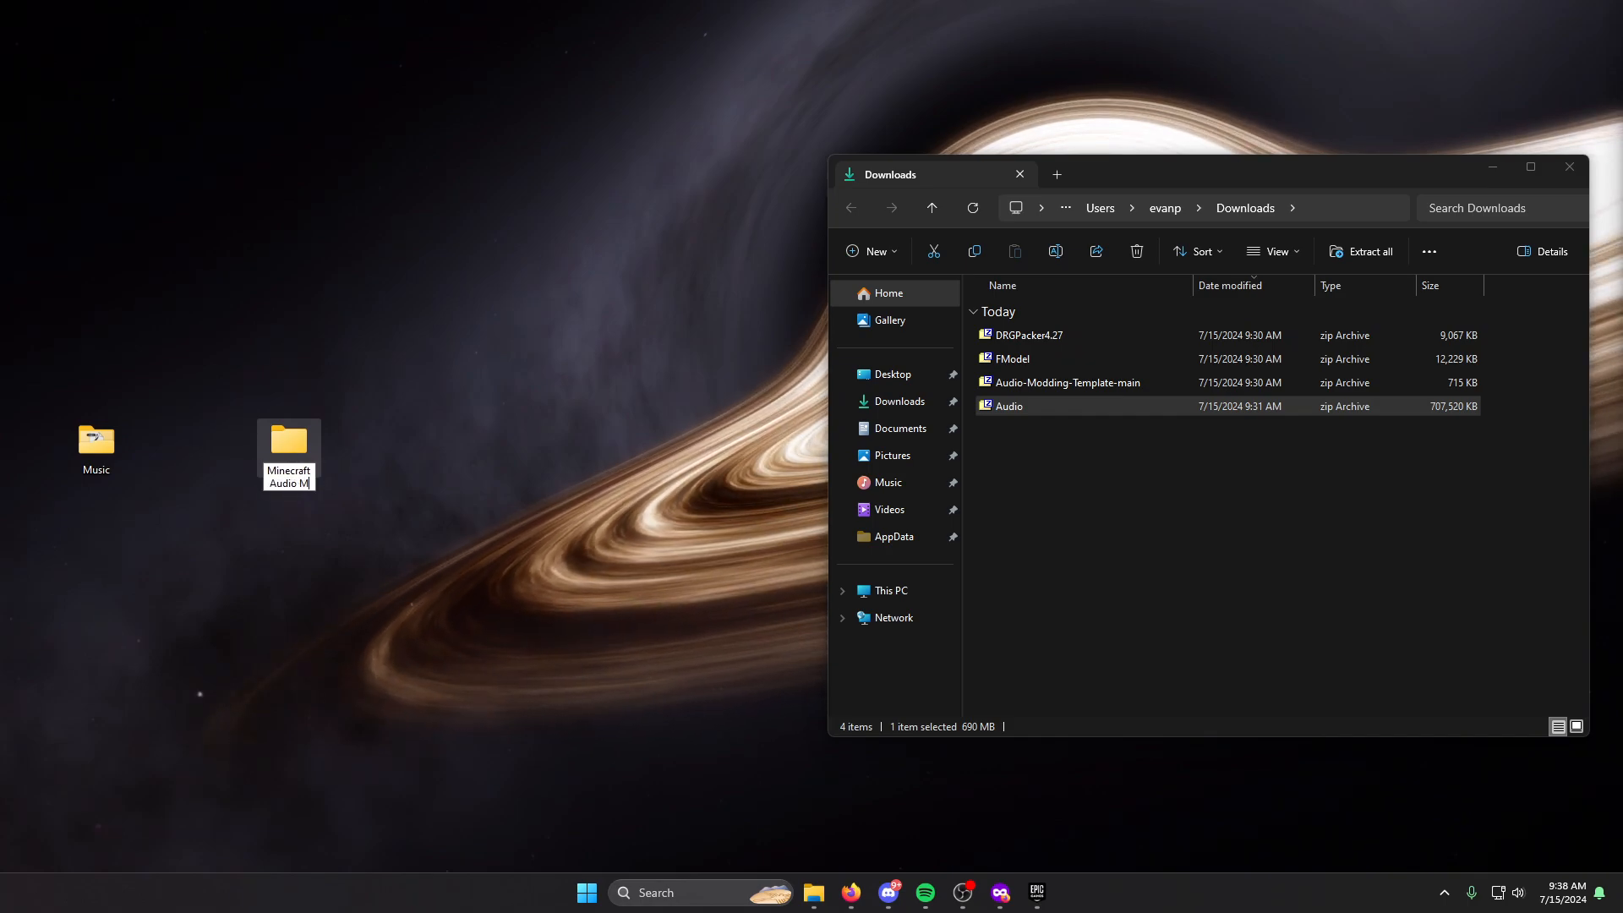
pyautogui.press('Return')
pyautogui.moveTo(289, 450); pyautogui.dragTo(270, 450)
# Create another desktop folder named "Packer".
pyautogui.rightClick(380, 460)
pyautogui.moveTo(473, 591)
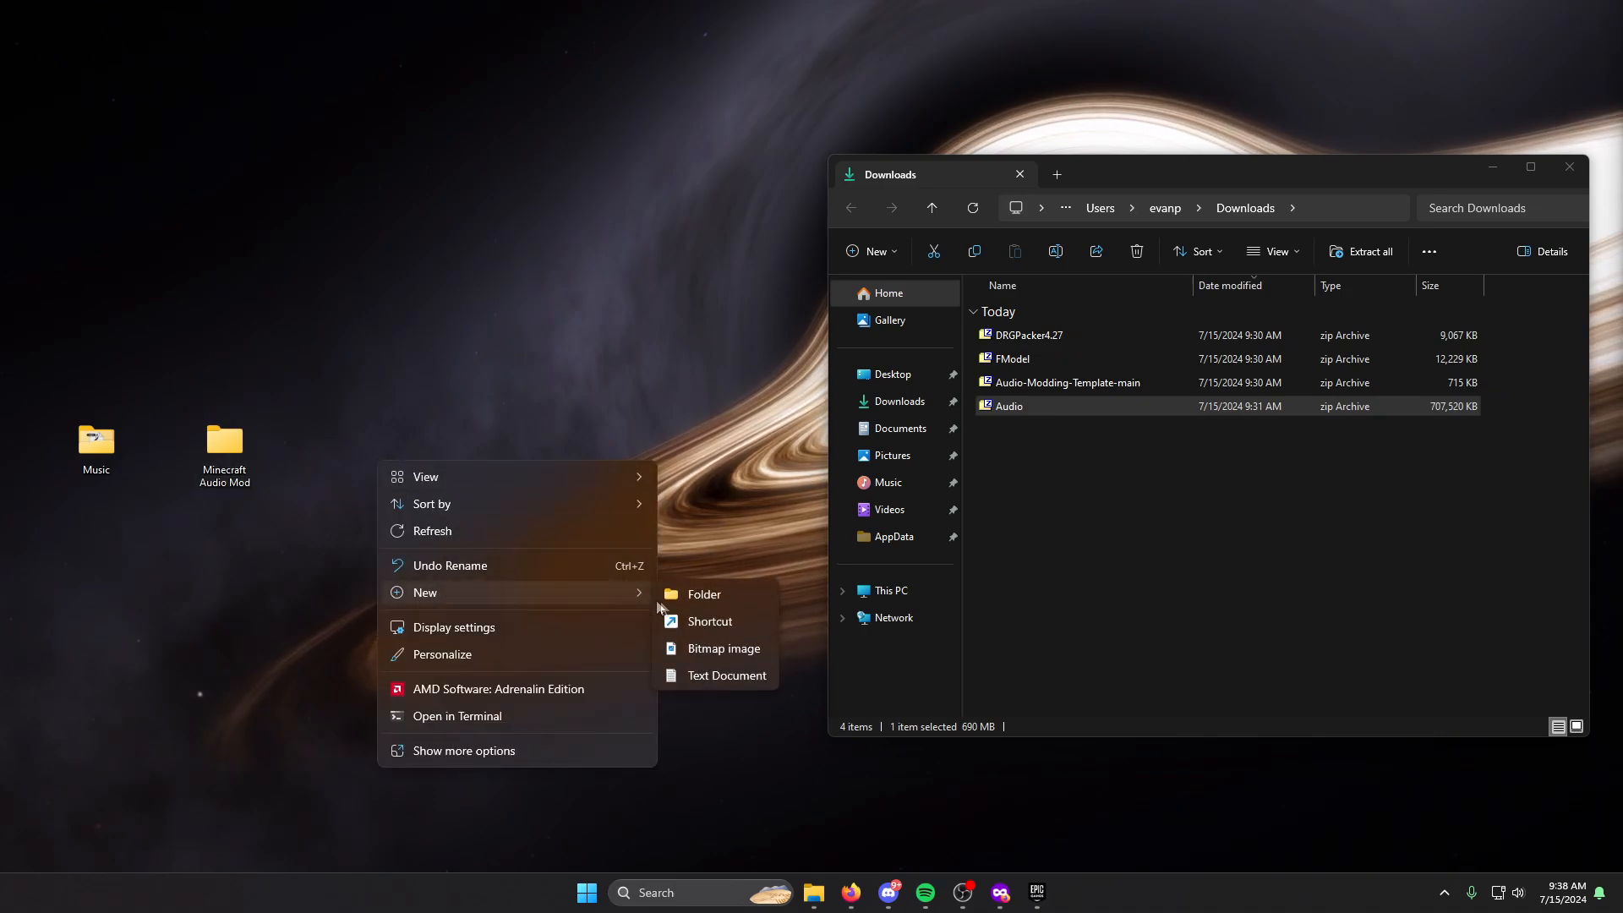
pyautogui.click(706, 595)
pyautogui.write('Packer')
pyautogui.press('Return')
# Create a desktop folder named "Export" and line up Packer and Export in the row beside Minecraft Audio Mod.
pyautogui.rightClick(709, 596)
pyautogui.moveTo(862, 463)
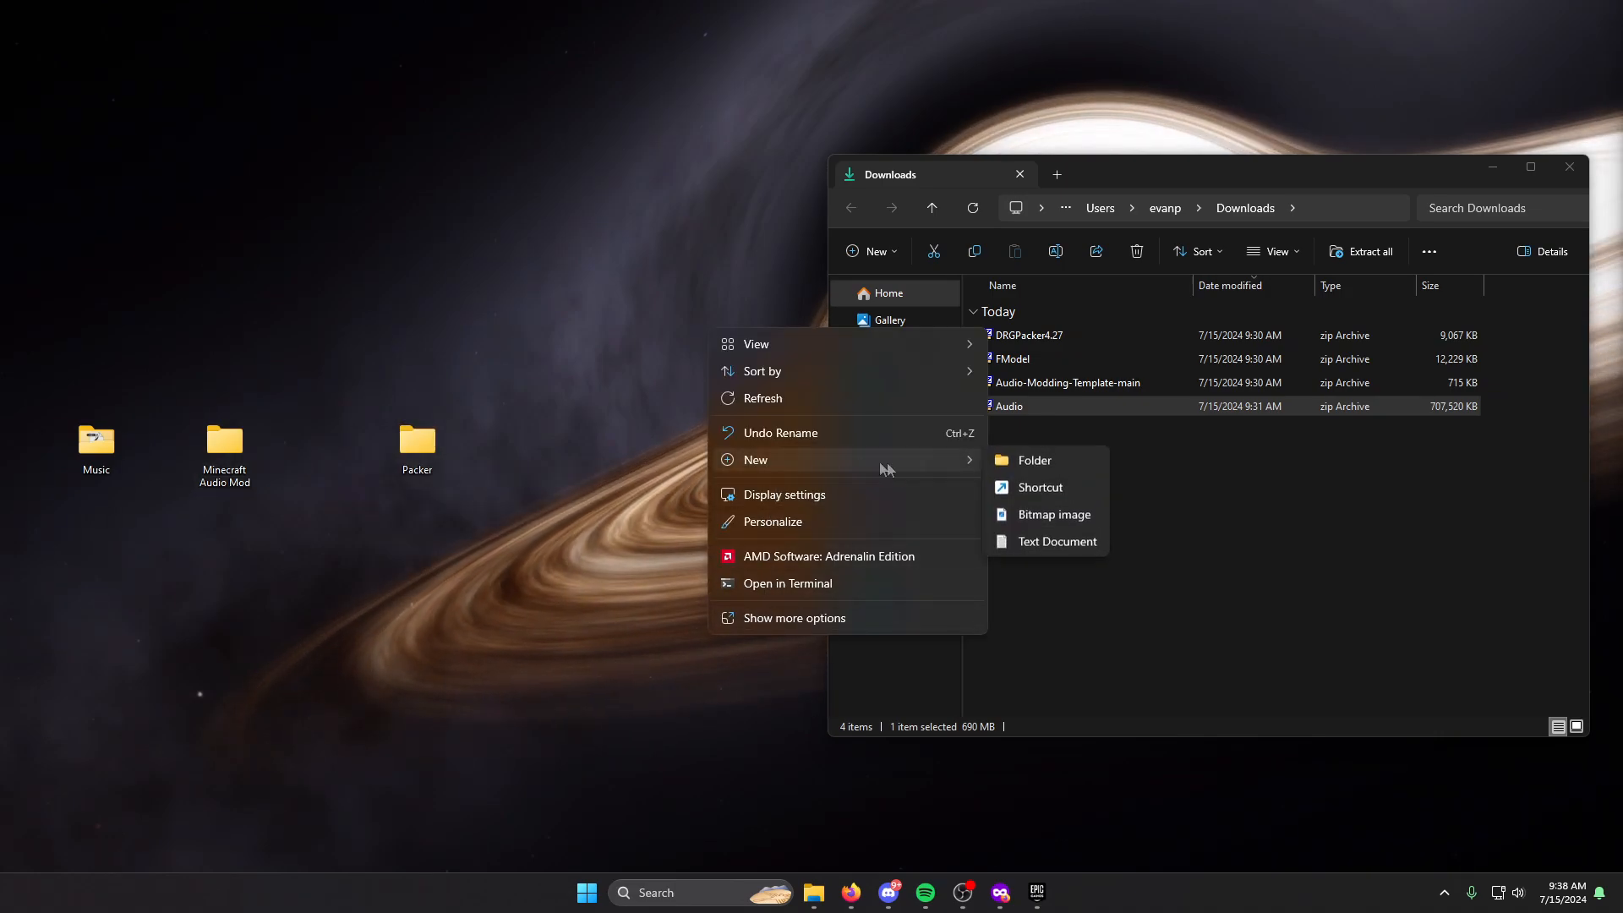
pyautogui.click(1019, 466)
pyautogui.write('Export')
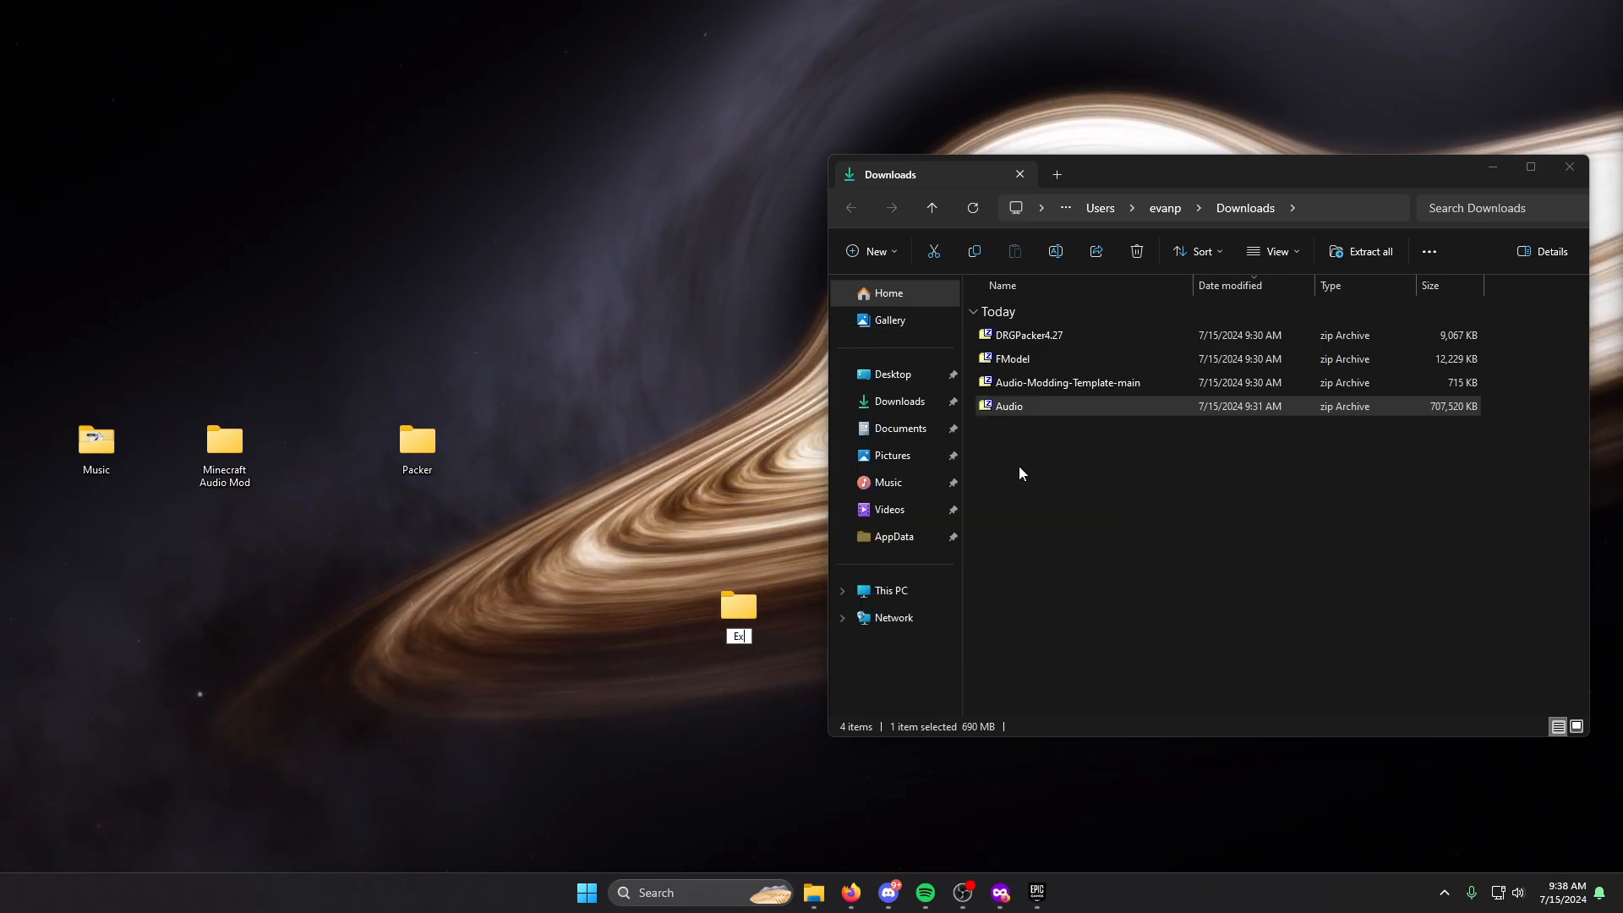
pyautogui.moveTo(739, 607); pyautogui.dragTo(642, 435)
pyautogui.moveTo(417, 441); pyautogui.dragTo(353, 441)
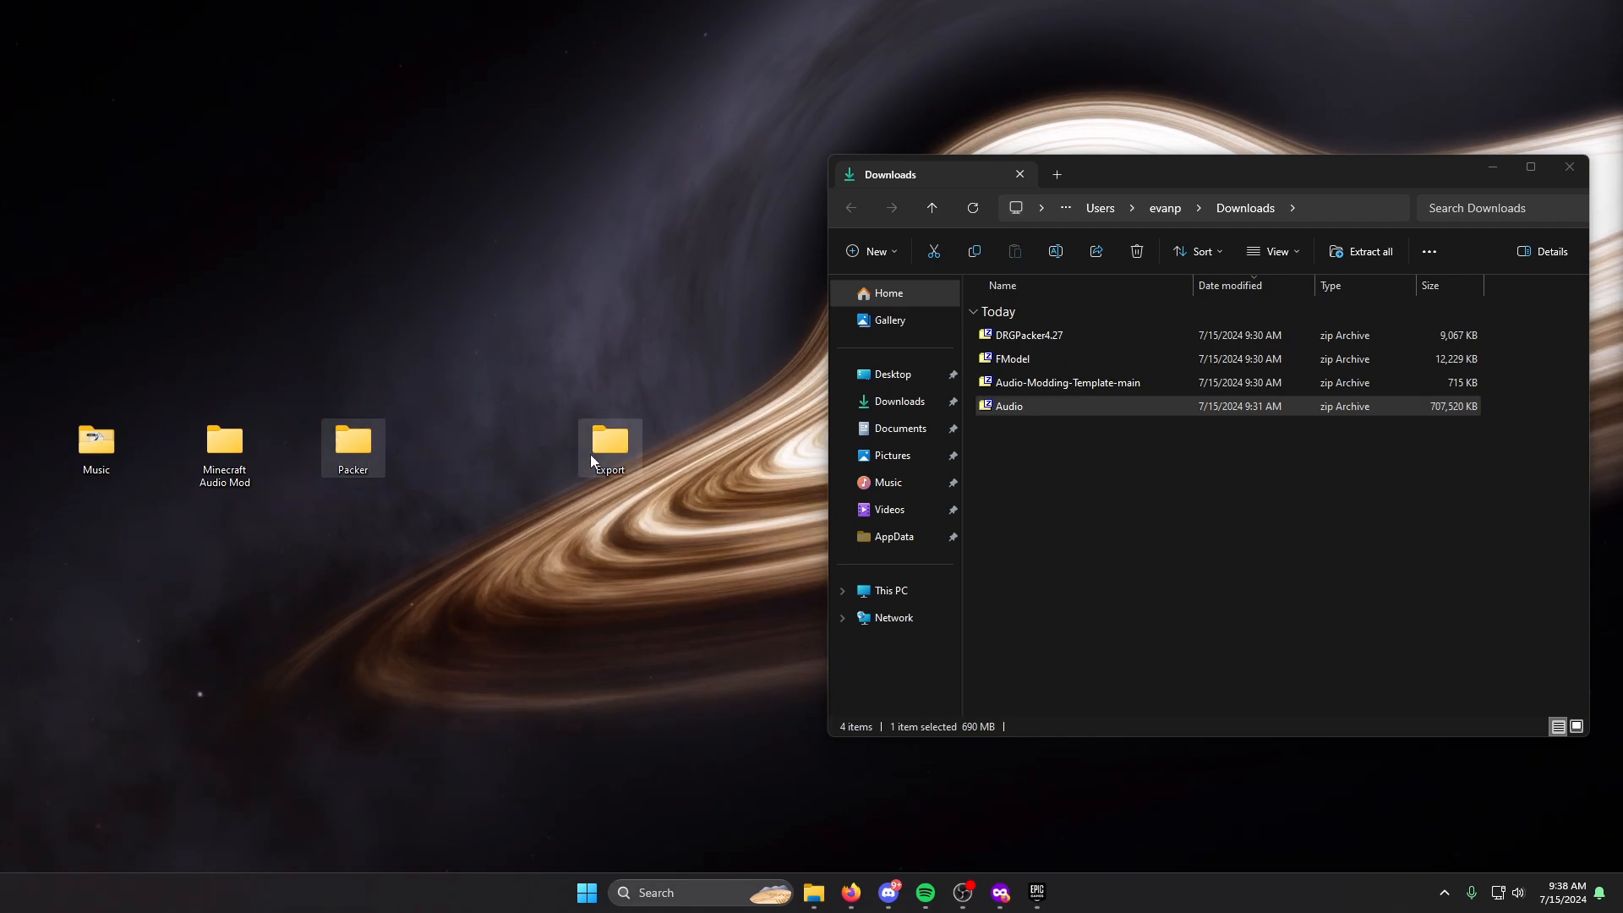
pyautogui.moveTo(590, 454); pyautogui.dragTo(476, 454)
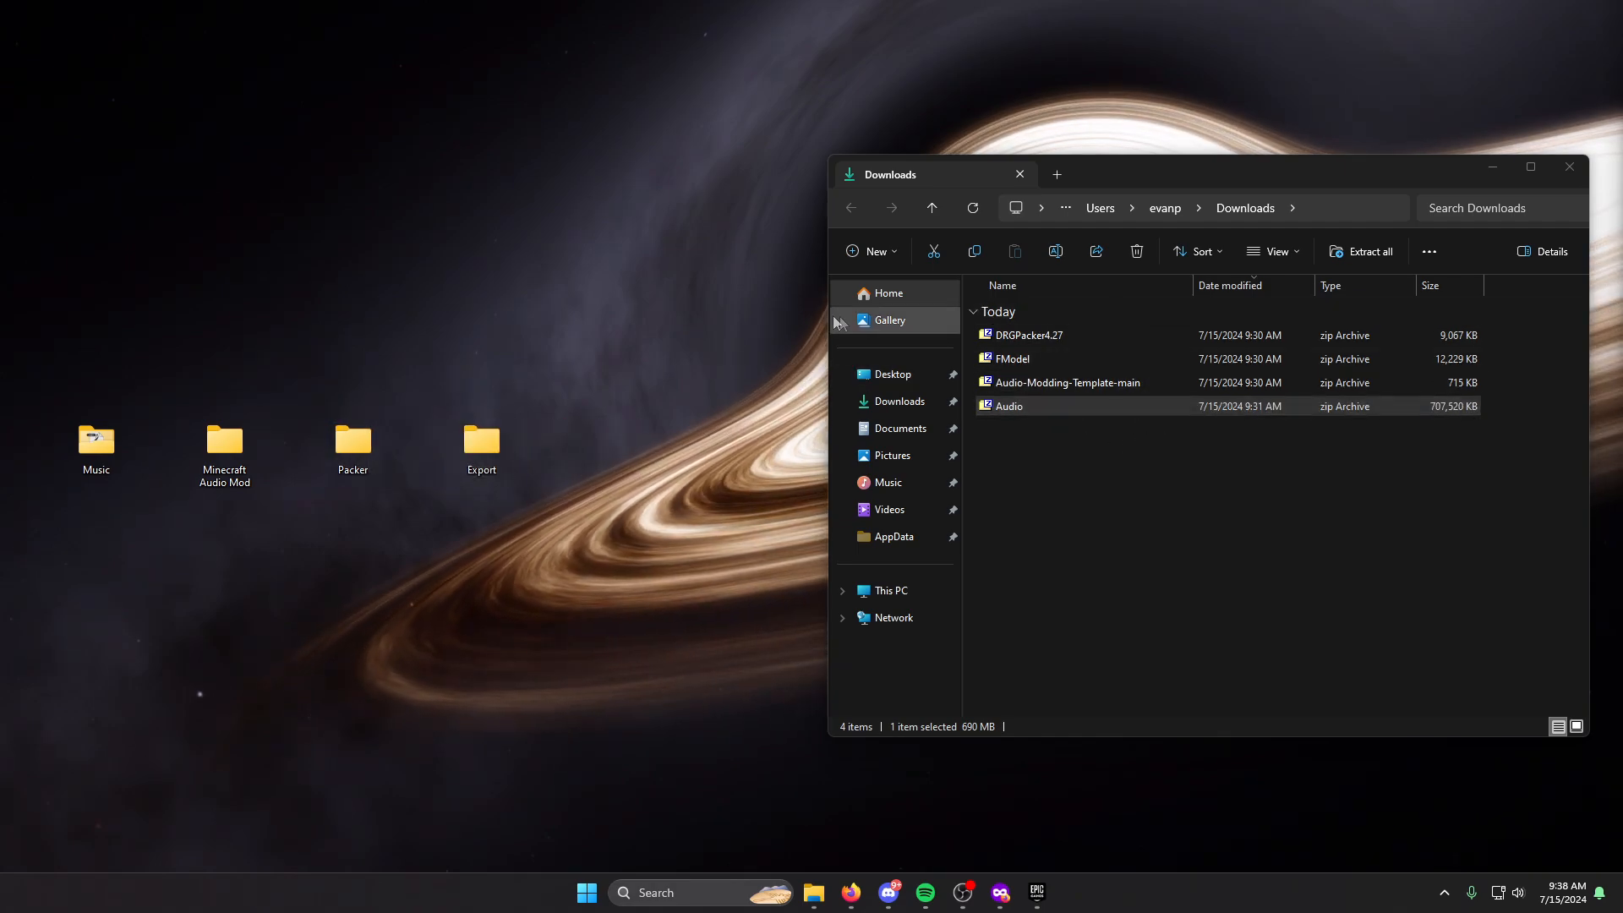
# Extract everything inside the DRGPacker4.27 archive's folder into the desktop Packer folder, and check the extracted files.
pyautogui.click(1207, 514)
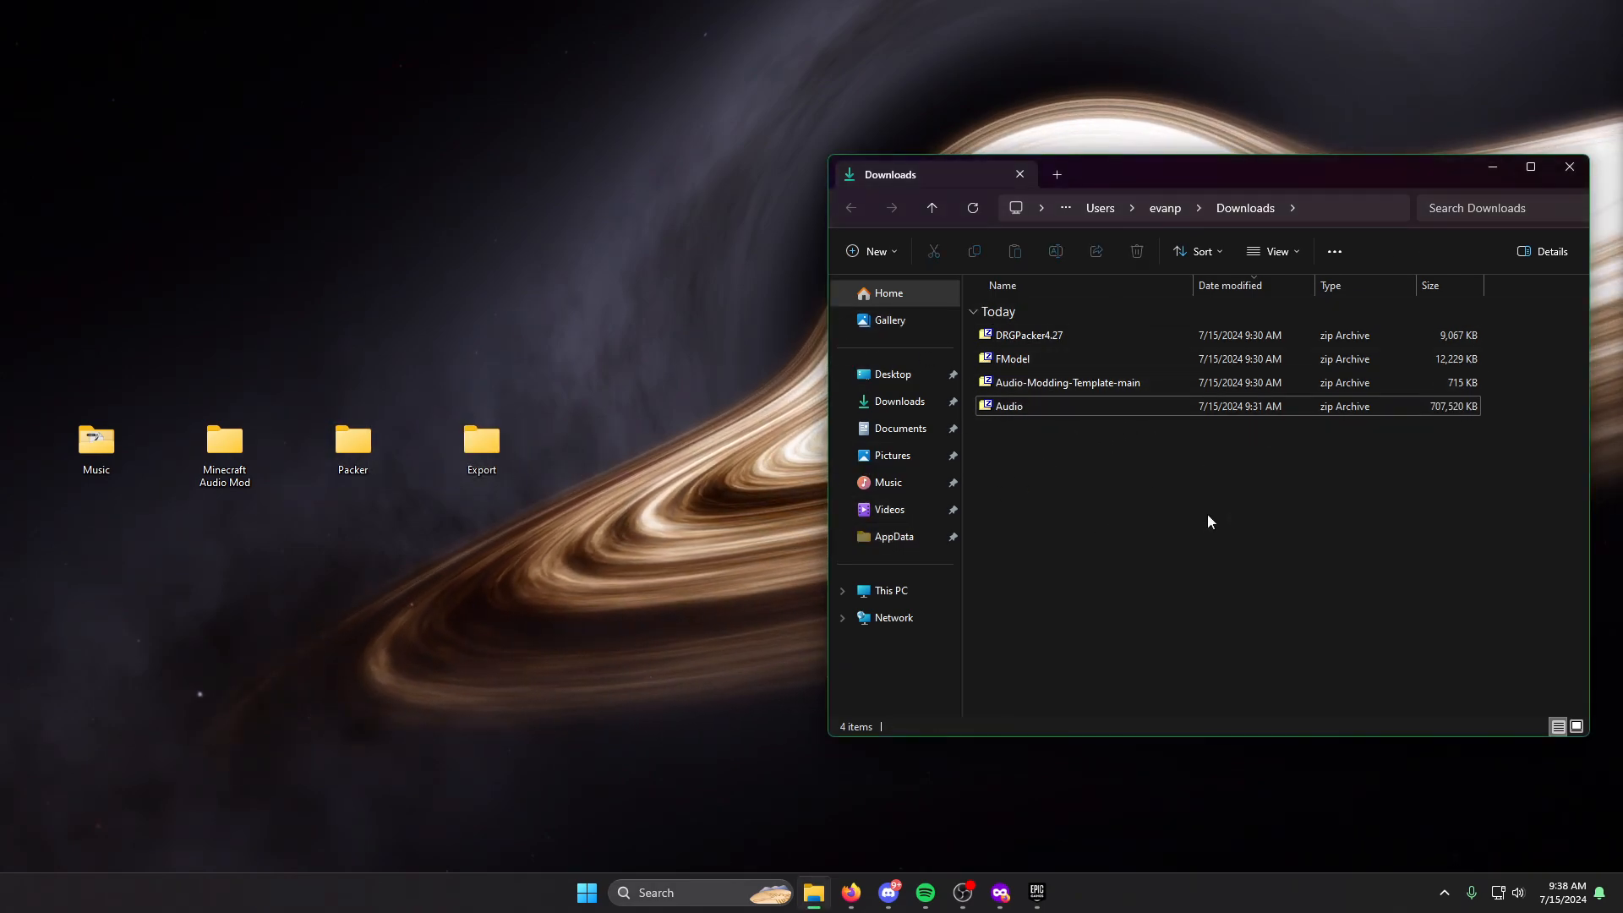
pyautogui.doubleClick(1082, 339)
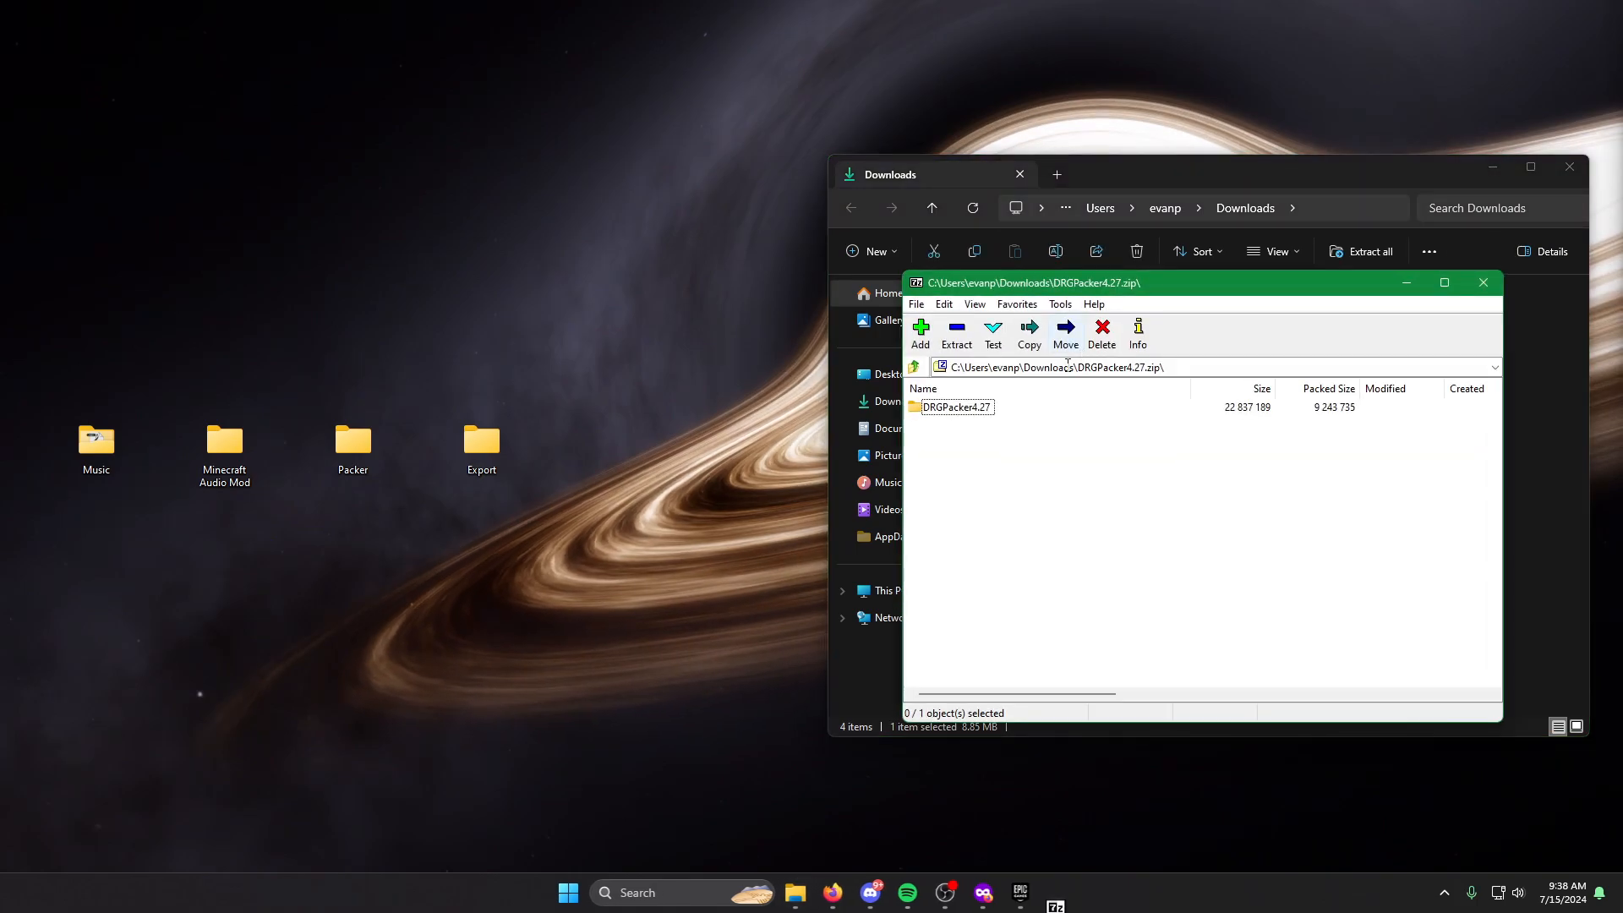
pyautogui.doubleClick(951, 410)
pyautogui.moveTo(978, 543); pyautogui.dragTo(915, 420)
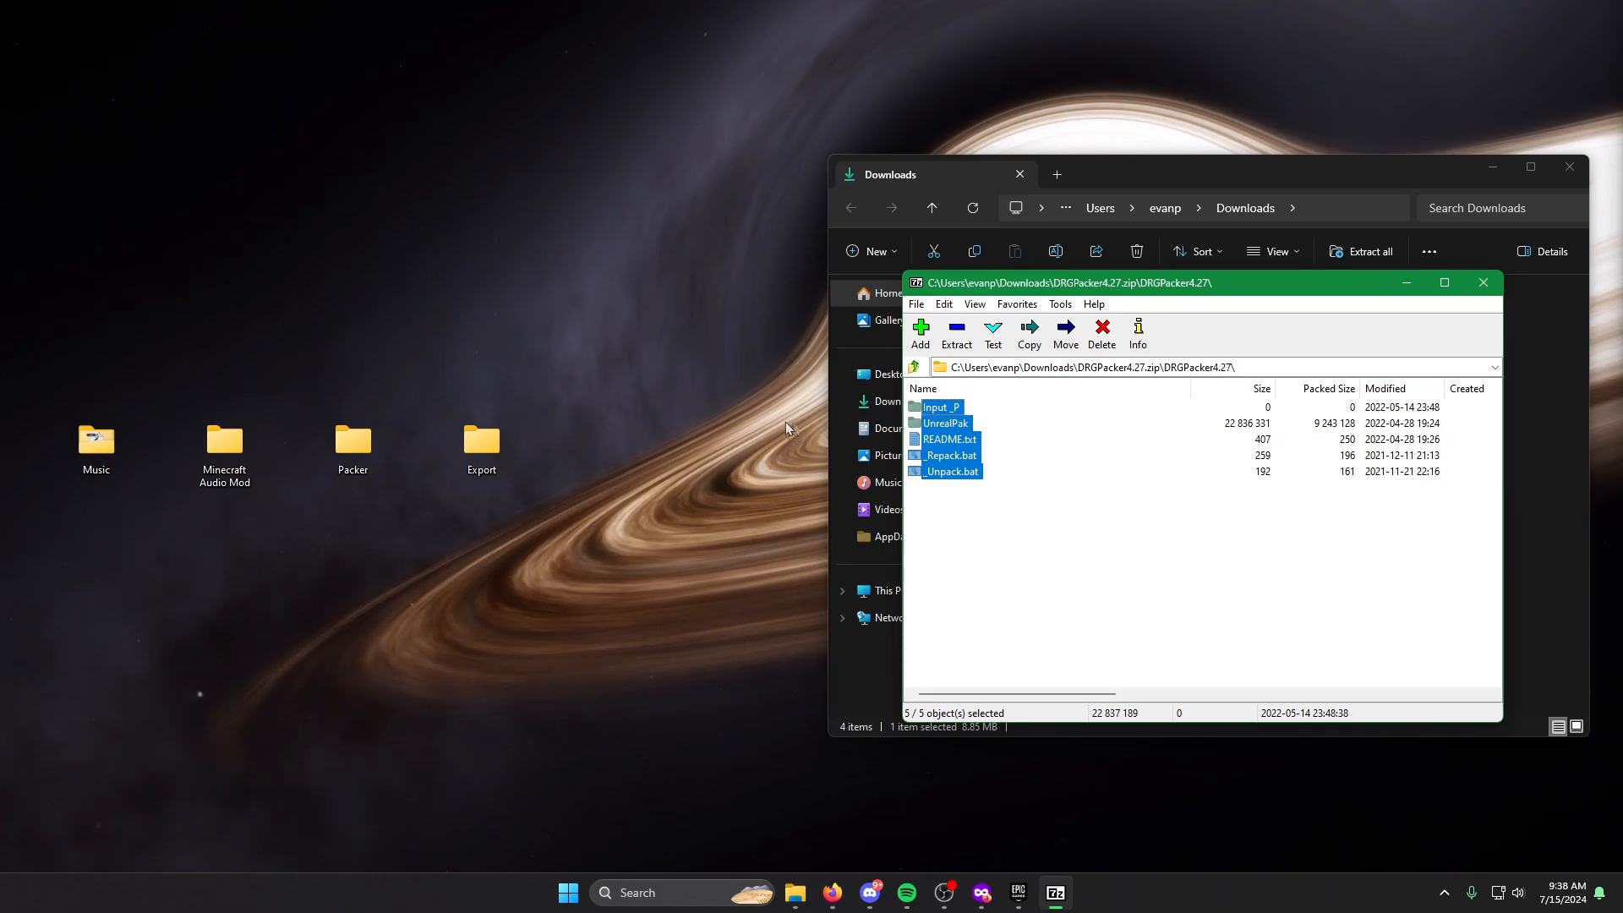
pyautogui.moveTo(235, 440); pyautogui.dragTo(352, 440)
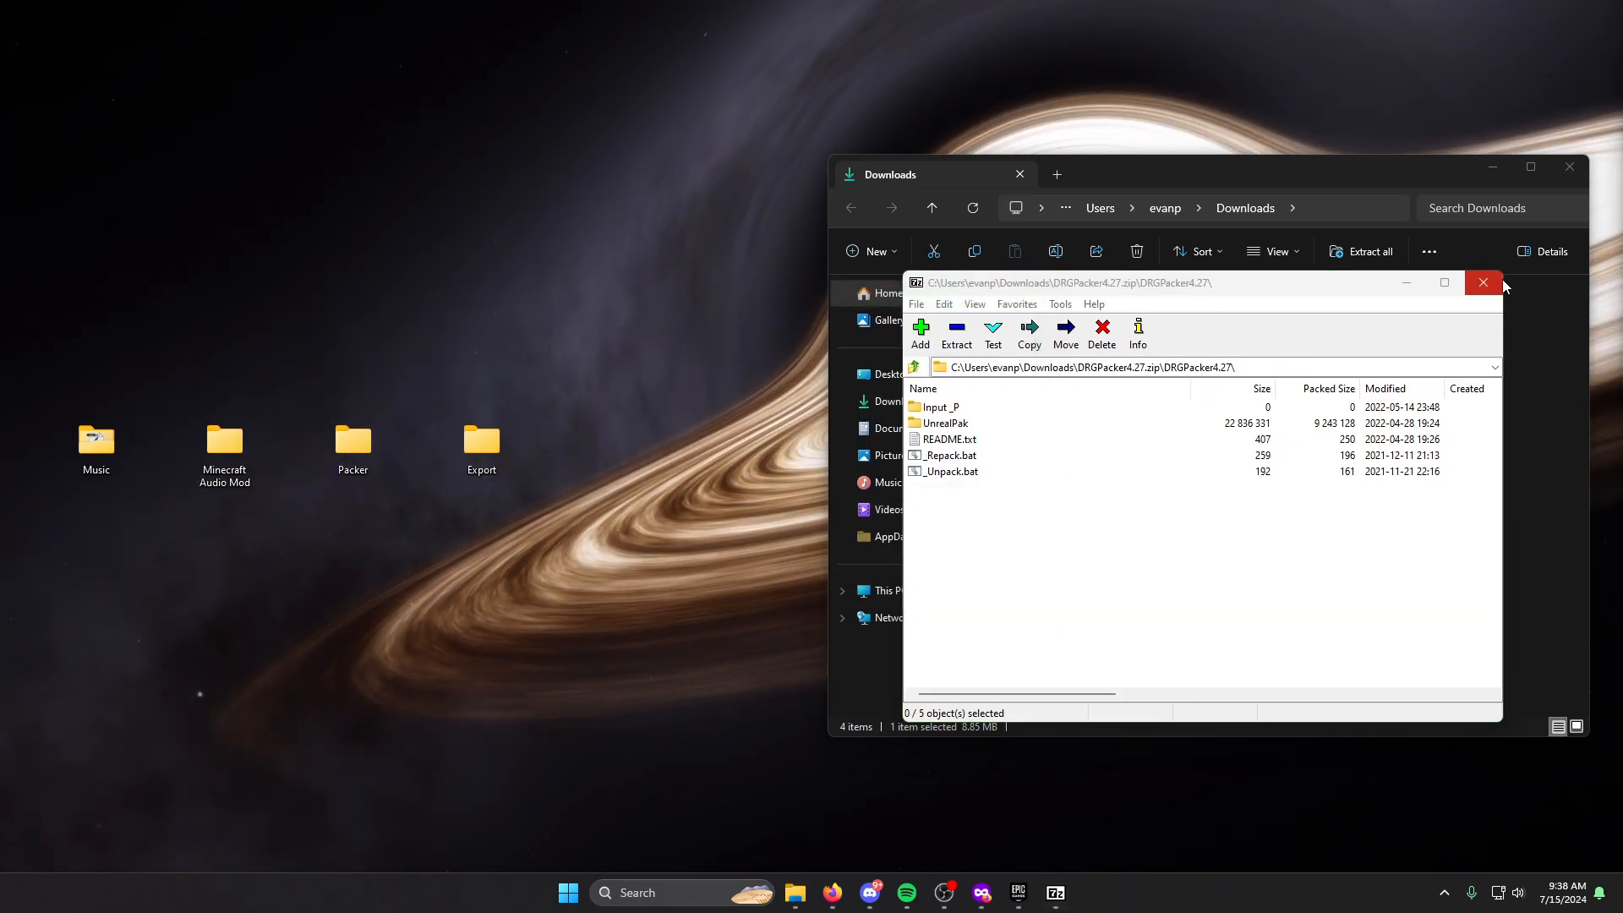
pyautogui.doubleClick(352, 441)
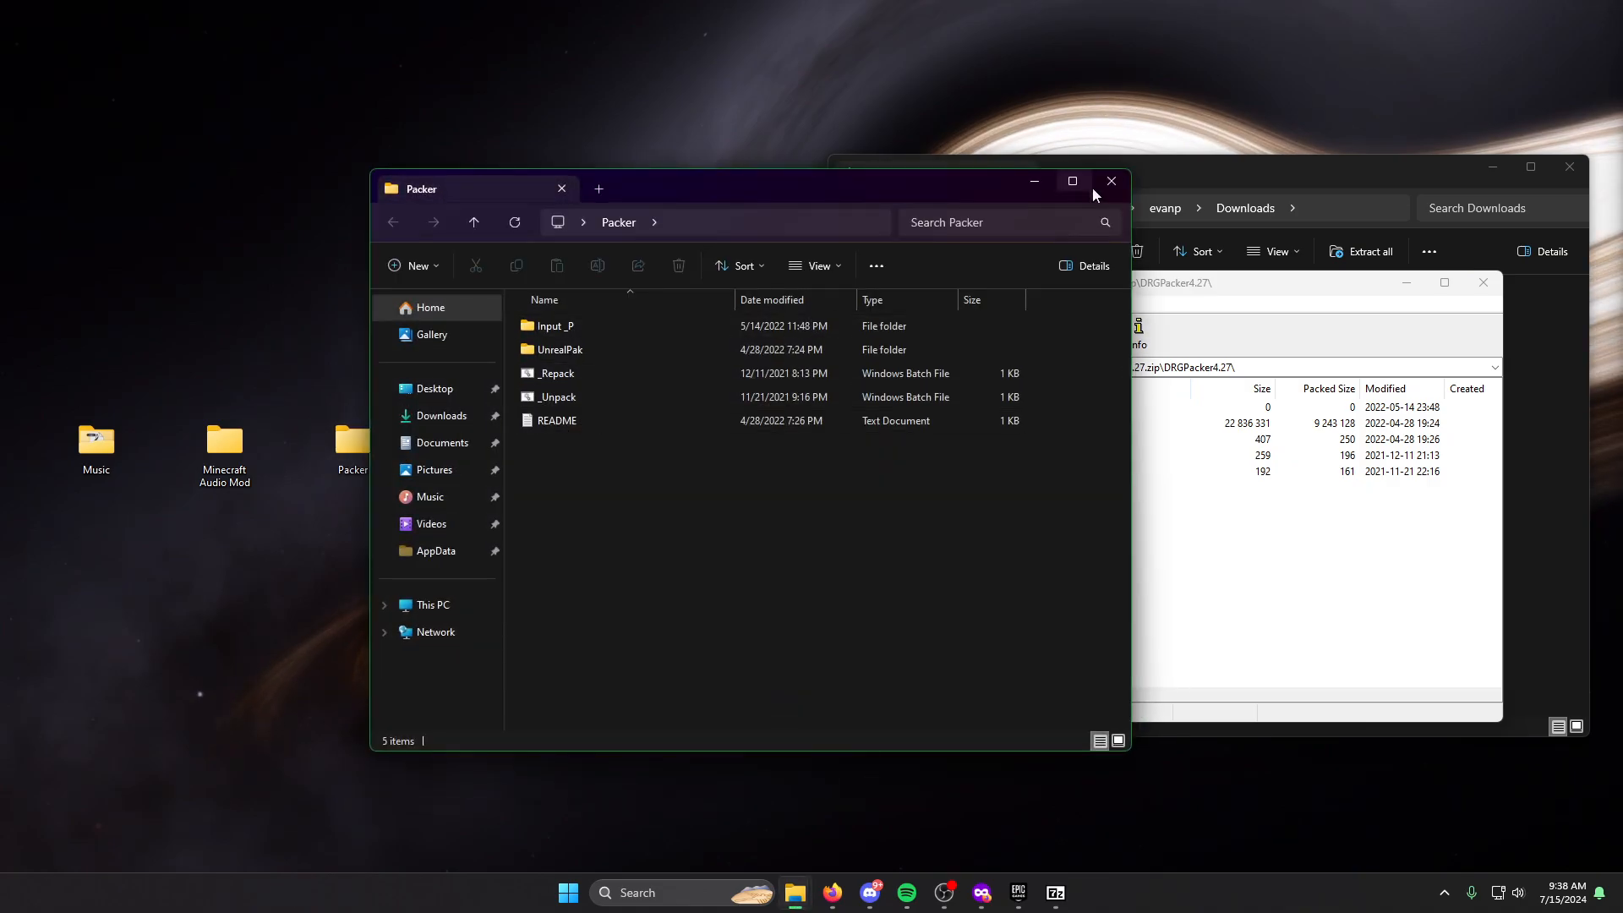
pyautogui.click(1137, 179)
pyautogui.click(1484, 288)
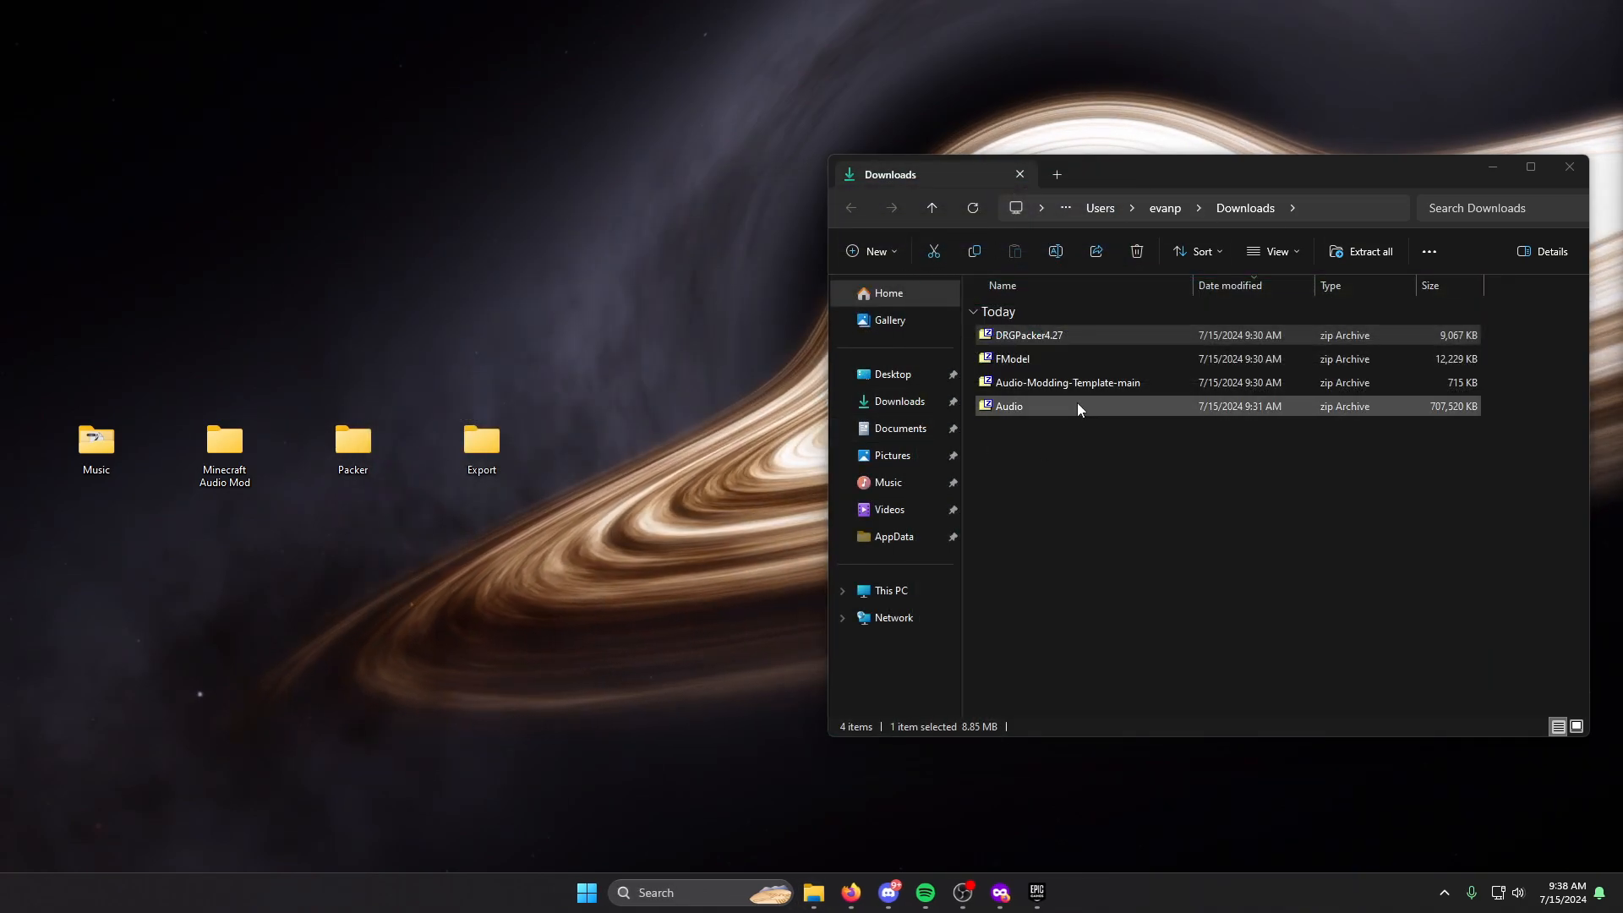
# Extract everything inside the Audio-Modding-Template-main archive's folder into the Minecraft Audio Mod folder and close the archive.
pyautogui.doubleClick(1053, 384)
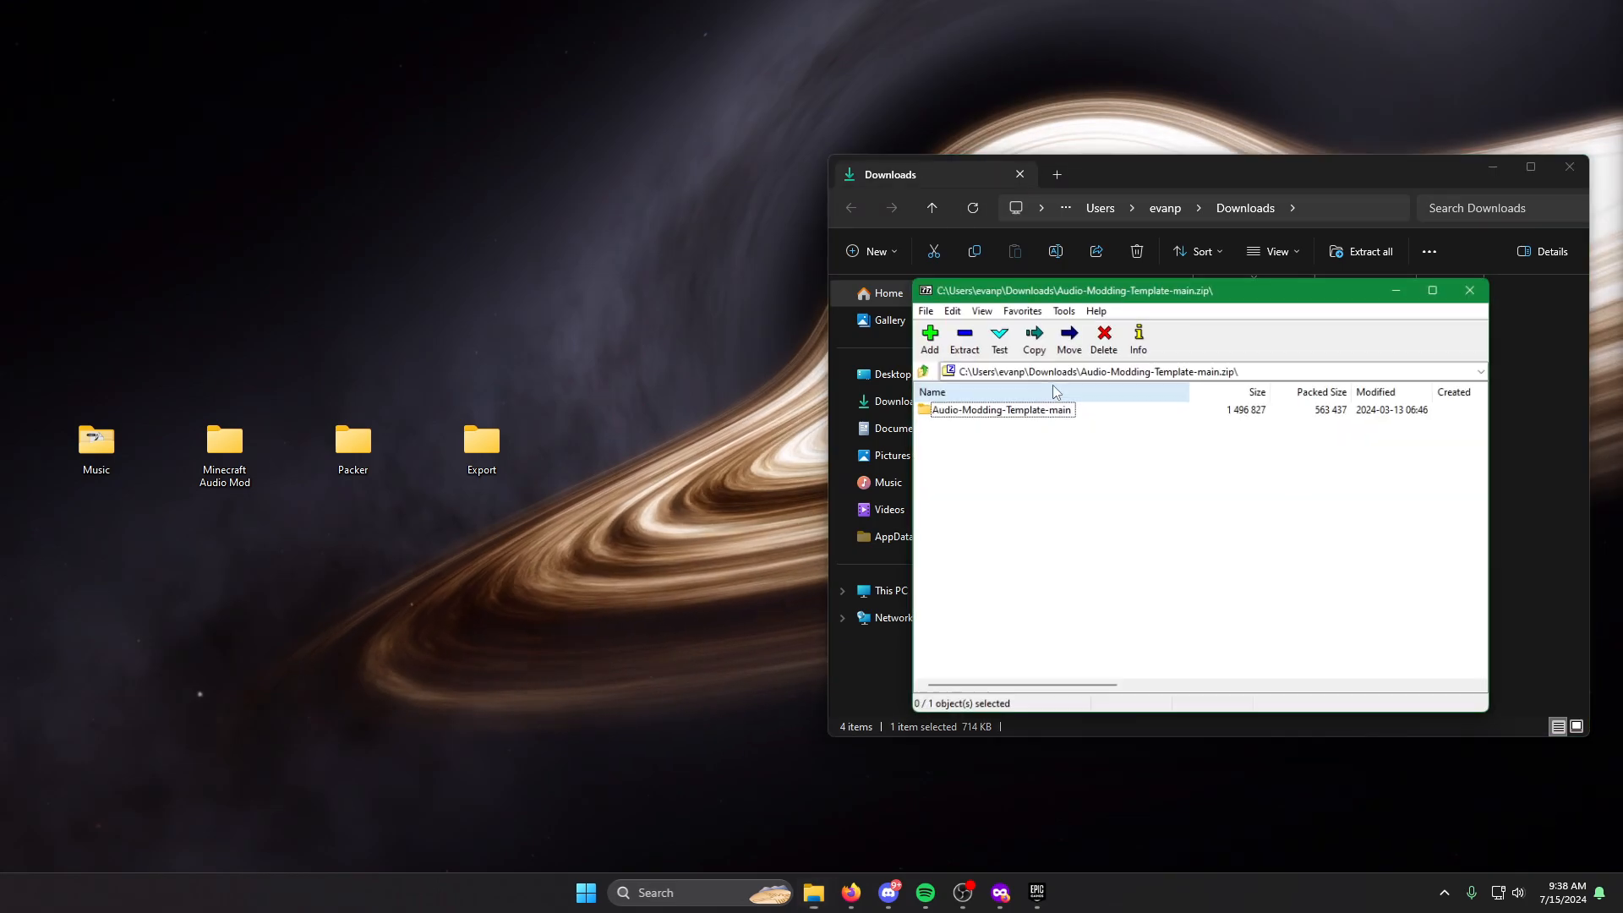
pyautogui.doubleClick(947, 409)
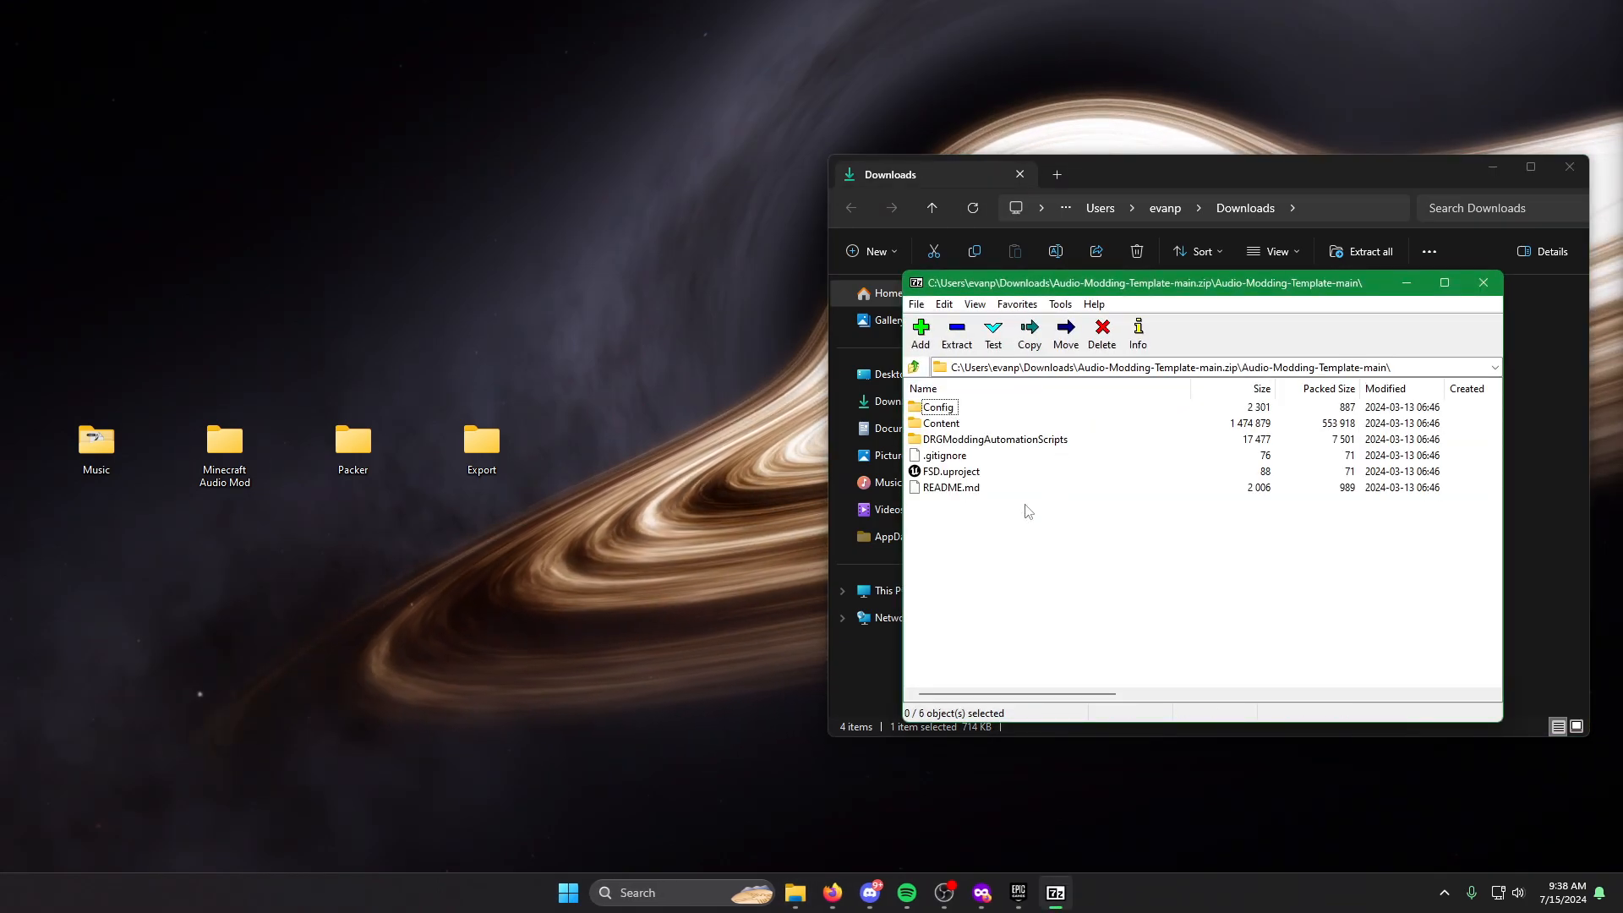
pyautogui.moveTo(974, 535); pyautogui.dragTo(920, 404)
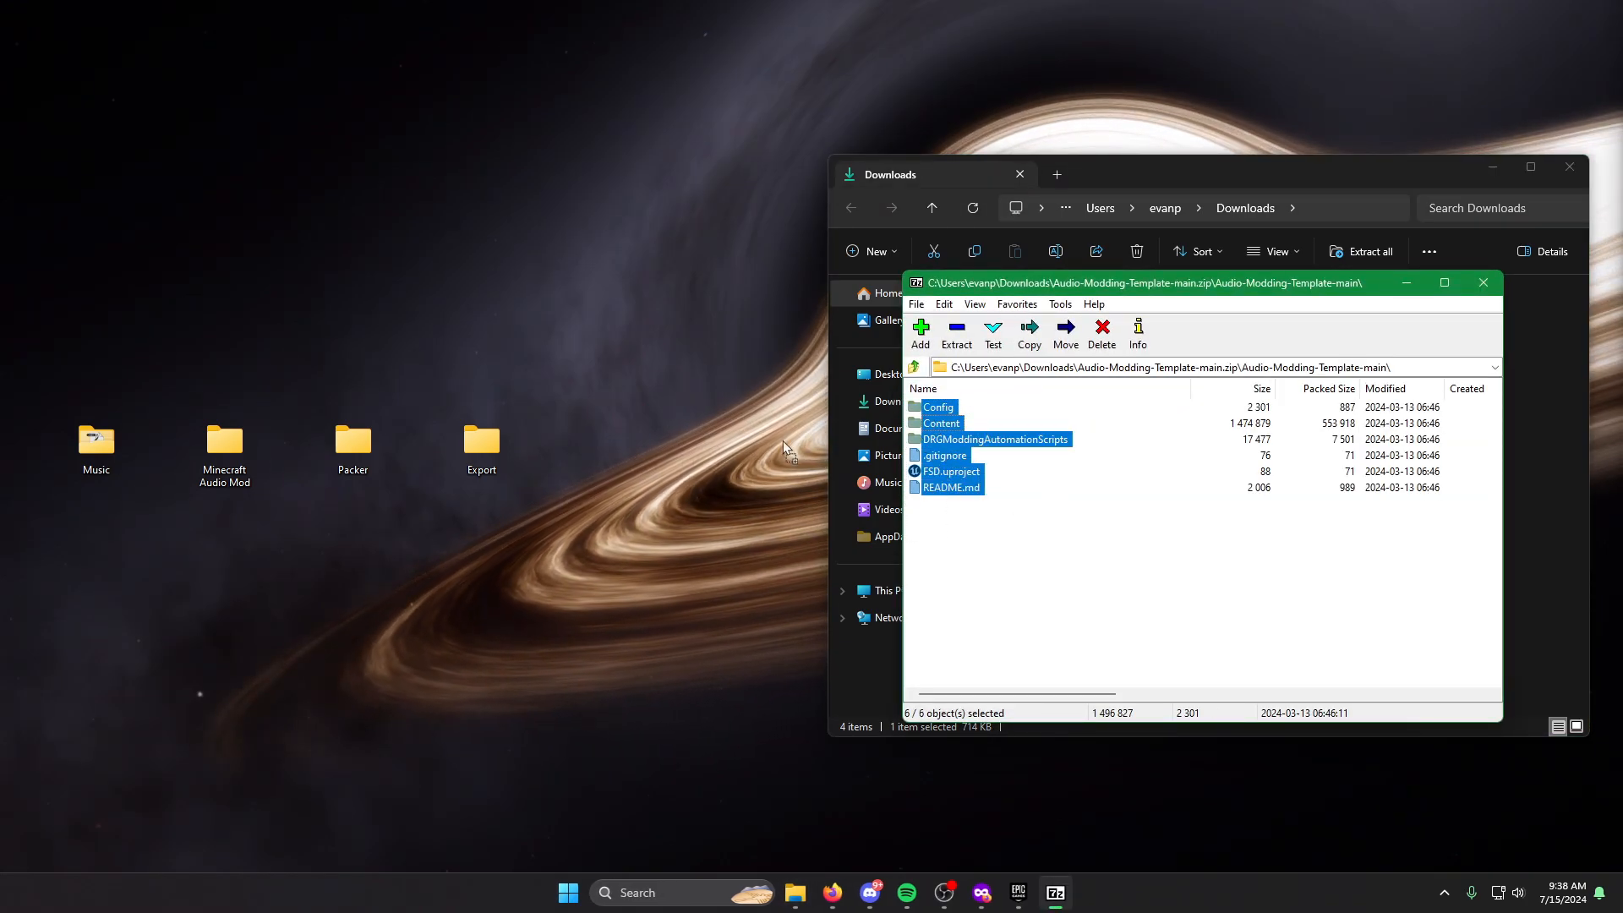
pyautogui.moveTo(227, 451); pyautogui.dragTo(227, 451)
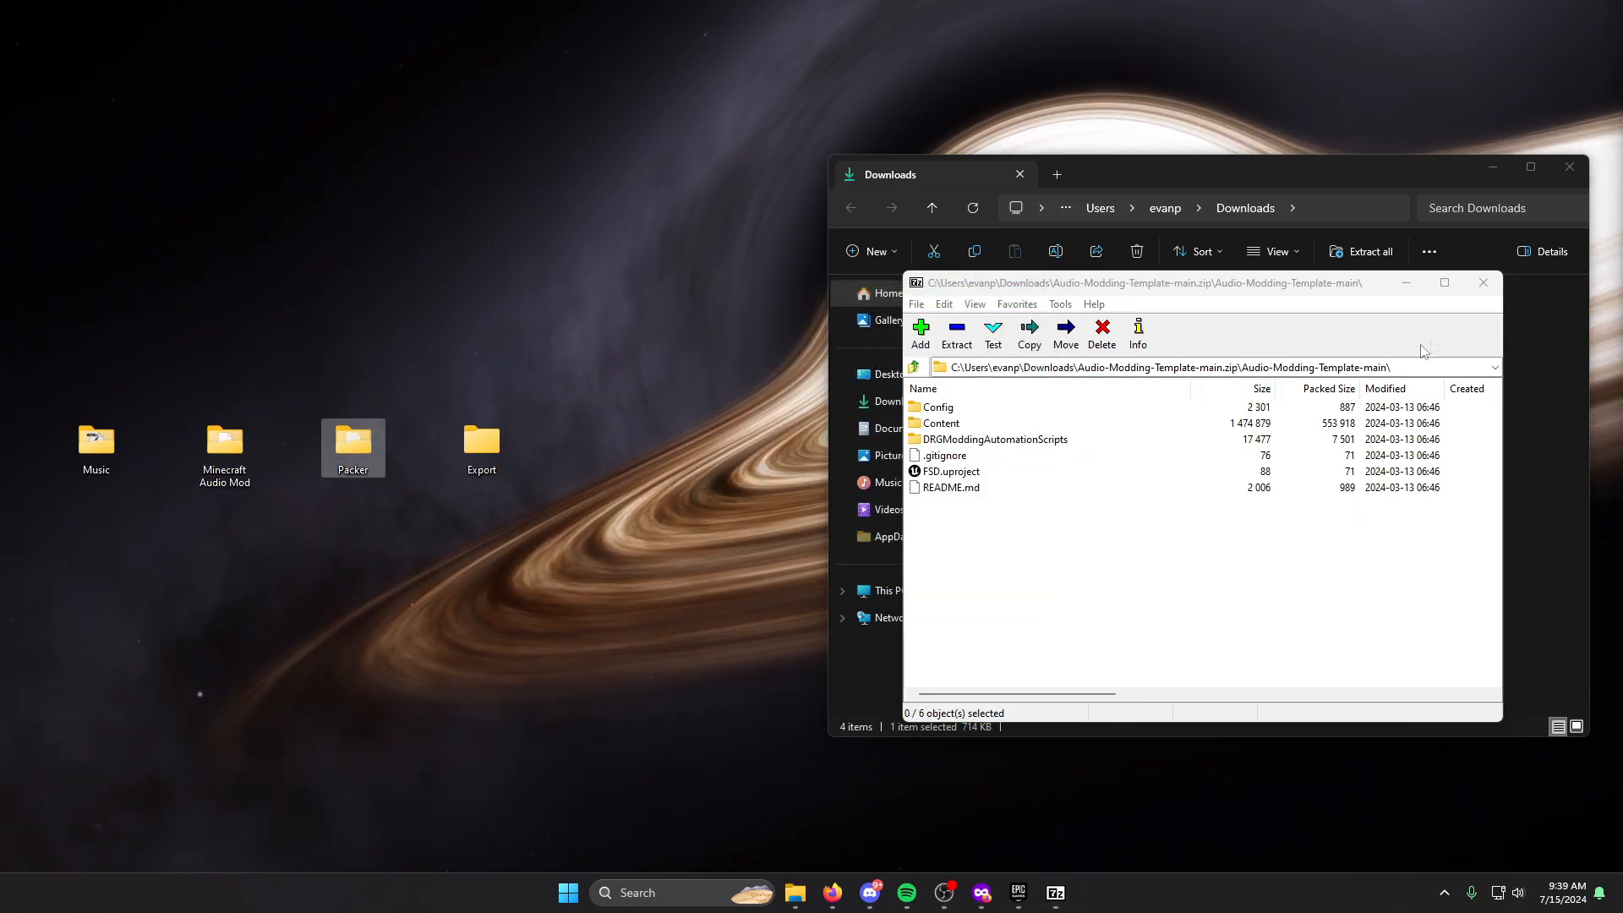
pyautogui.click(1484, 286)
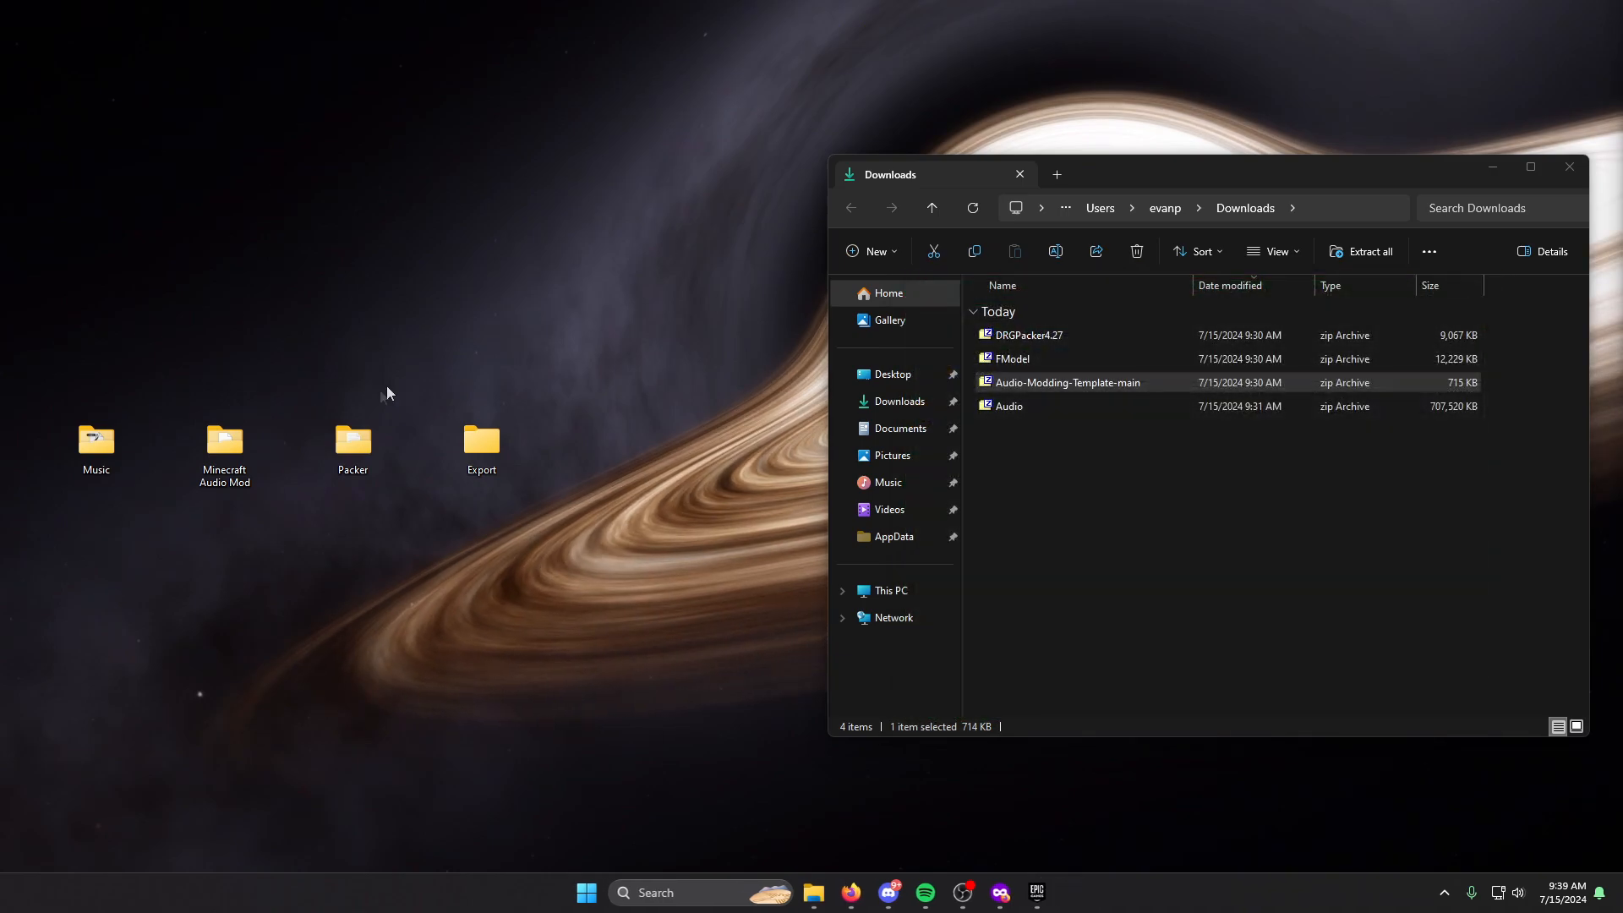
# Delete the Character, GameElements and WeaponsNTools folders from Minecraft Audio Mod's Content folder, leaving only Audio.
pyautogui.doubleClick(215, 457)
pyautogui.moveTo(757, 203); pyautogui.dragTo(435, 206)
pyautogui.moveTo(599, 197); pyautogui.dragTo(601, 183)
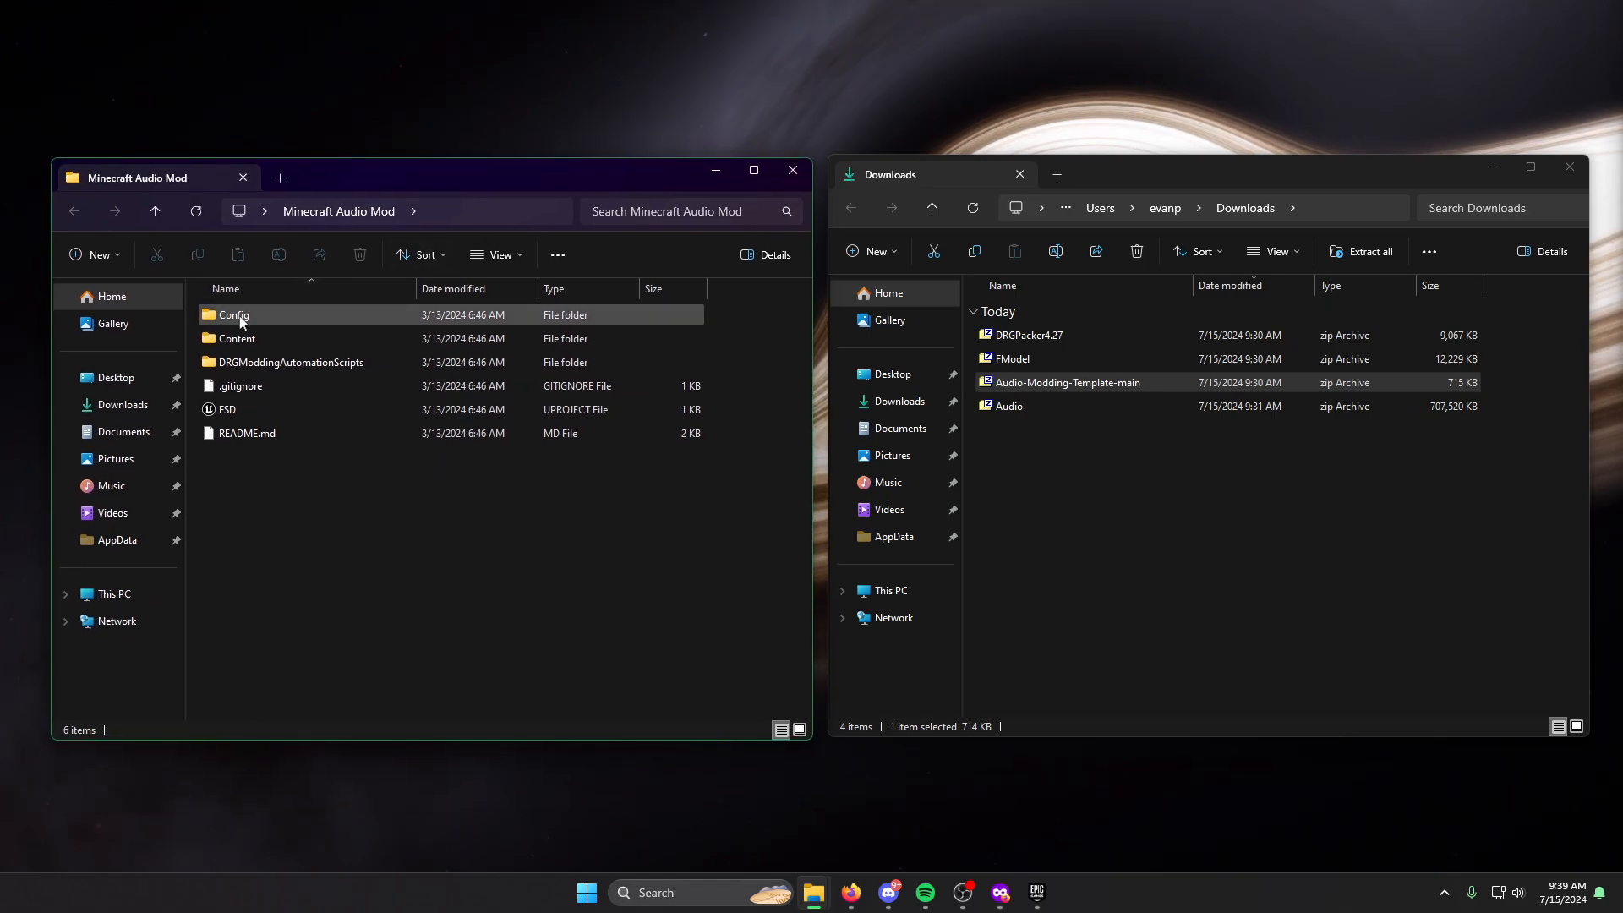
pyautogui.doubleClick(245, 341)
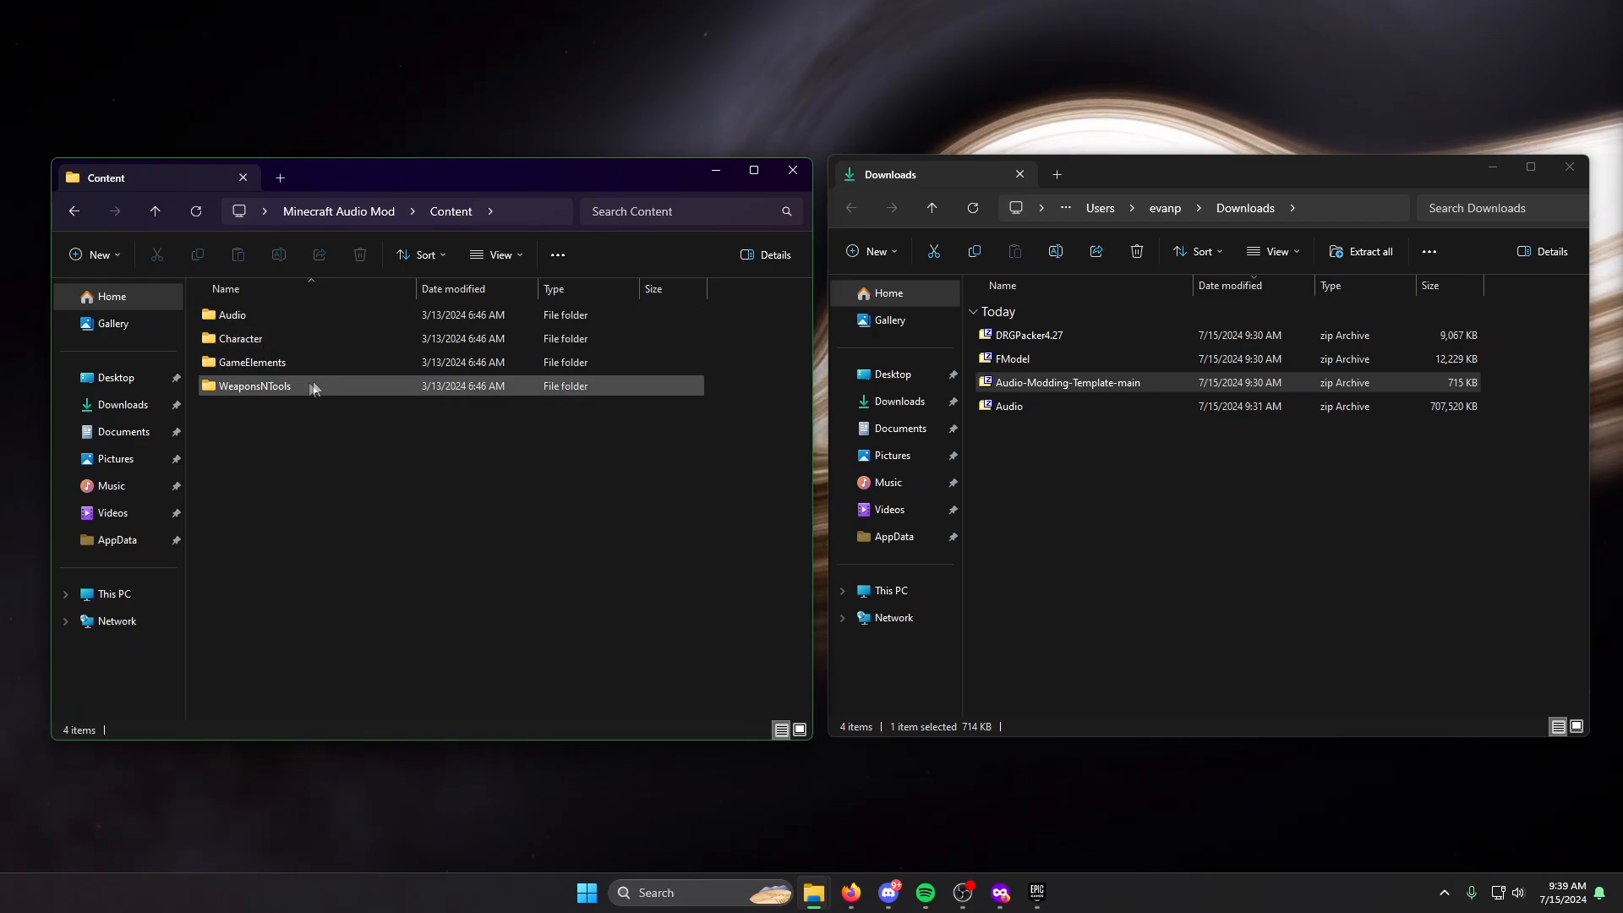
pyautogui.moveTo(274, 440); pyautogui.dragTo(272, 338)
pyautogui.press('Delete')
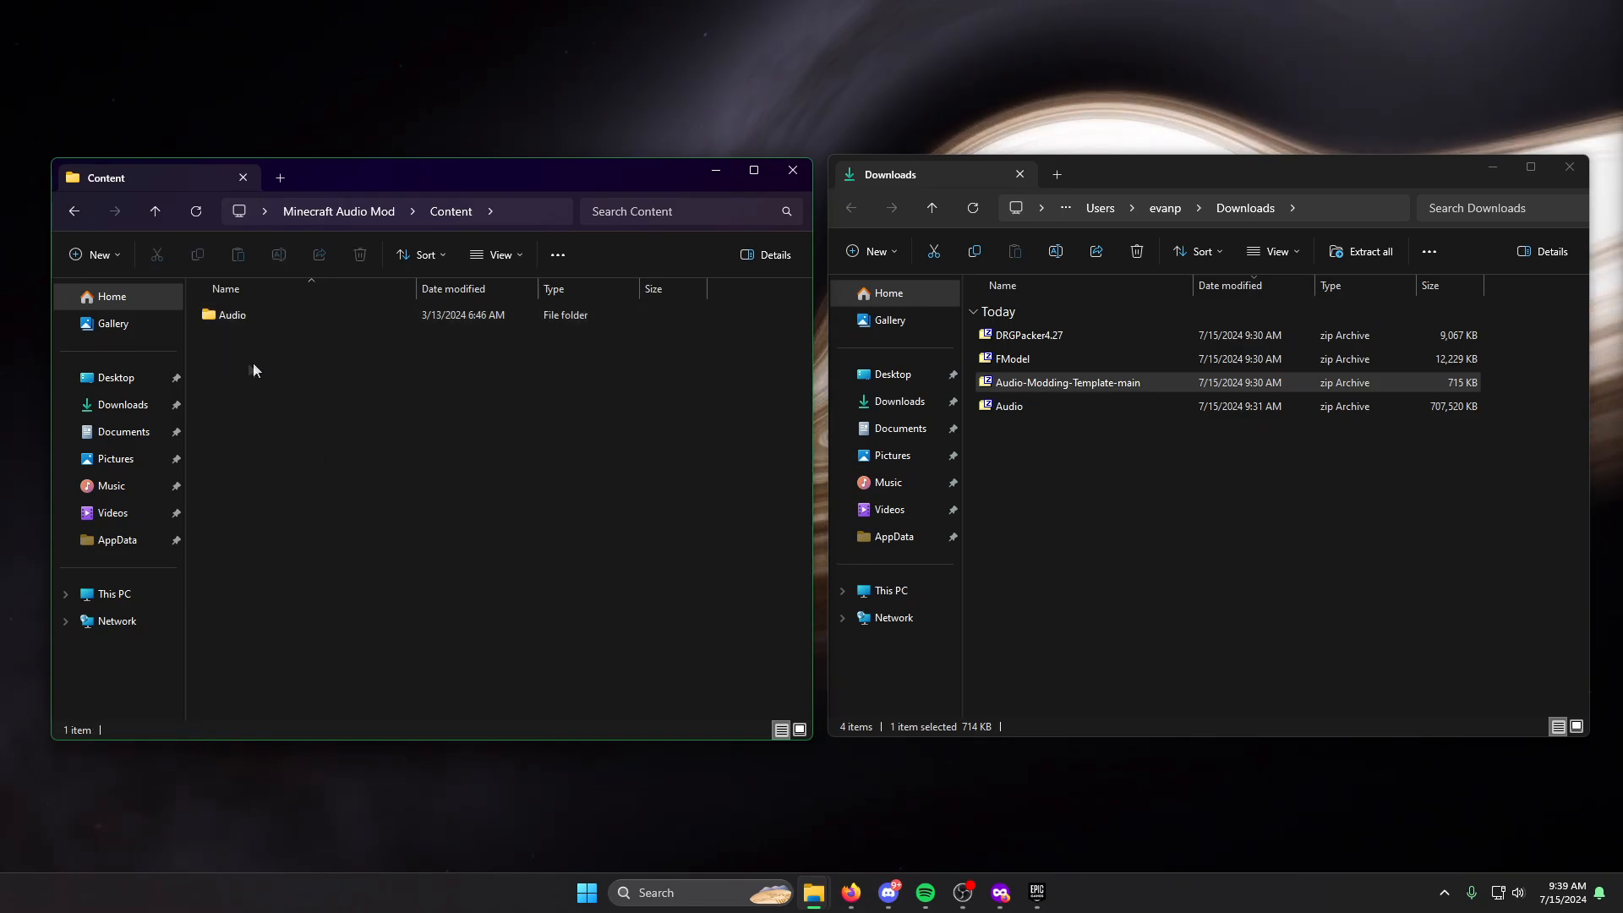
# Extract all contents of the downloaded Audio archive into the mod's Content\Audio folder, replacing the files with the same names.
pyautogui.doubleClick(269, 320)
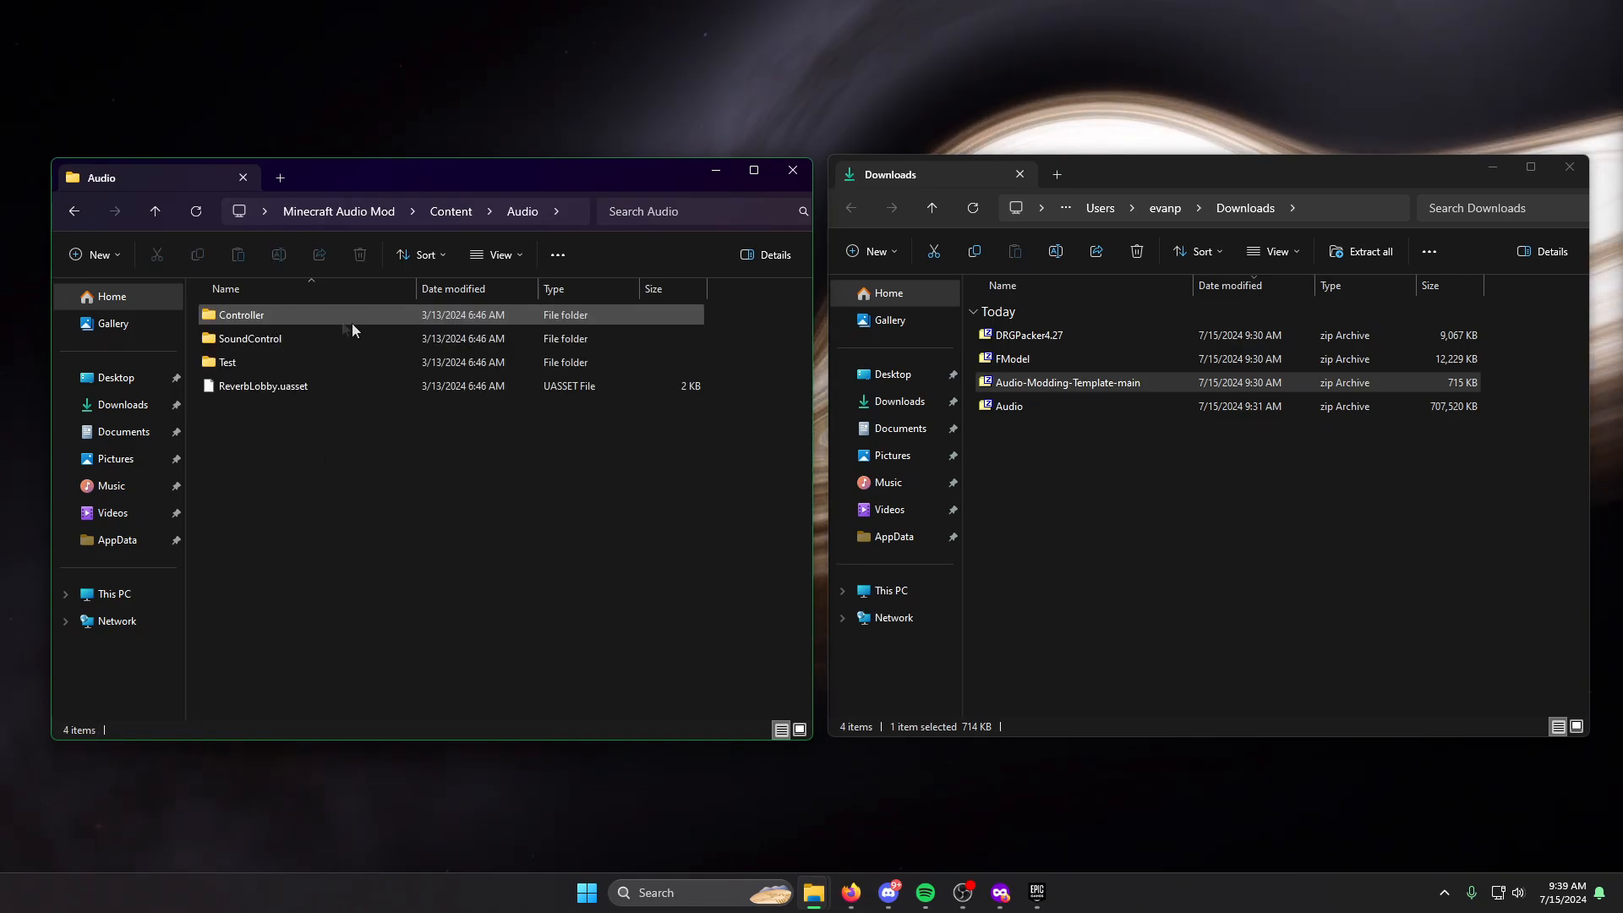
pyautogui.doubleClick(1009, 408)
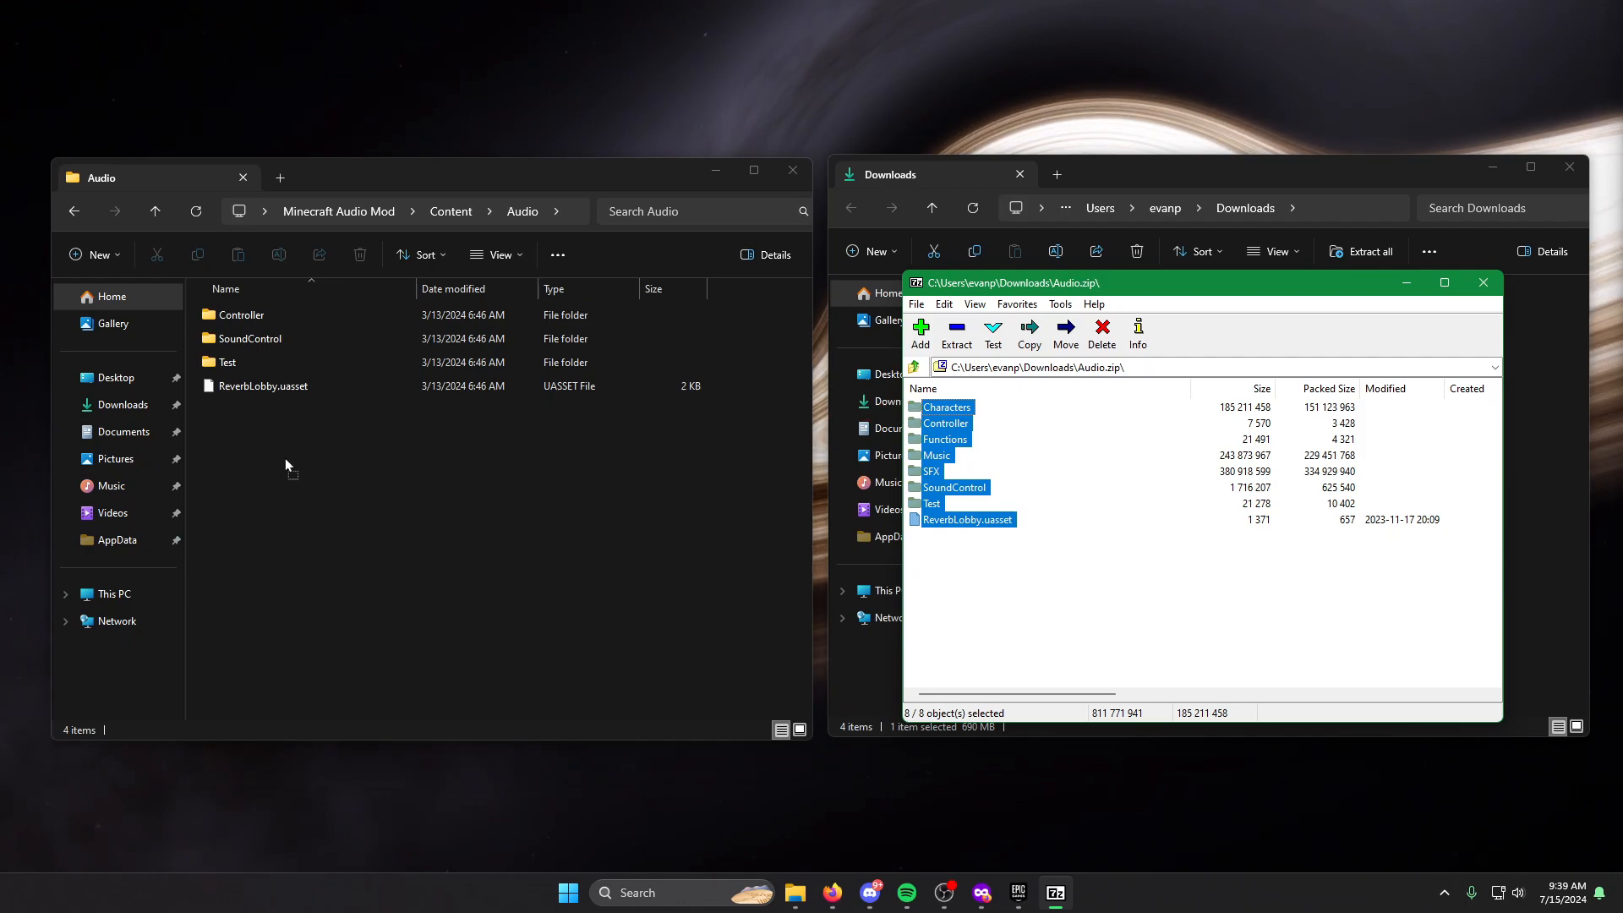
pyautogui.moveTo(285, 463); pyautogui.dragTo(287, 464)
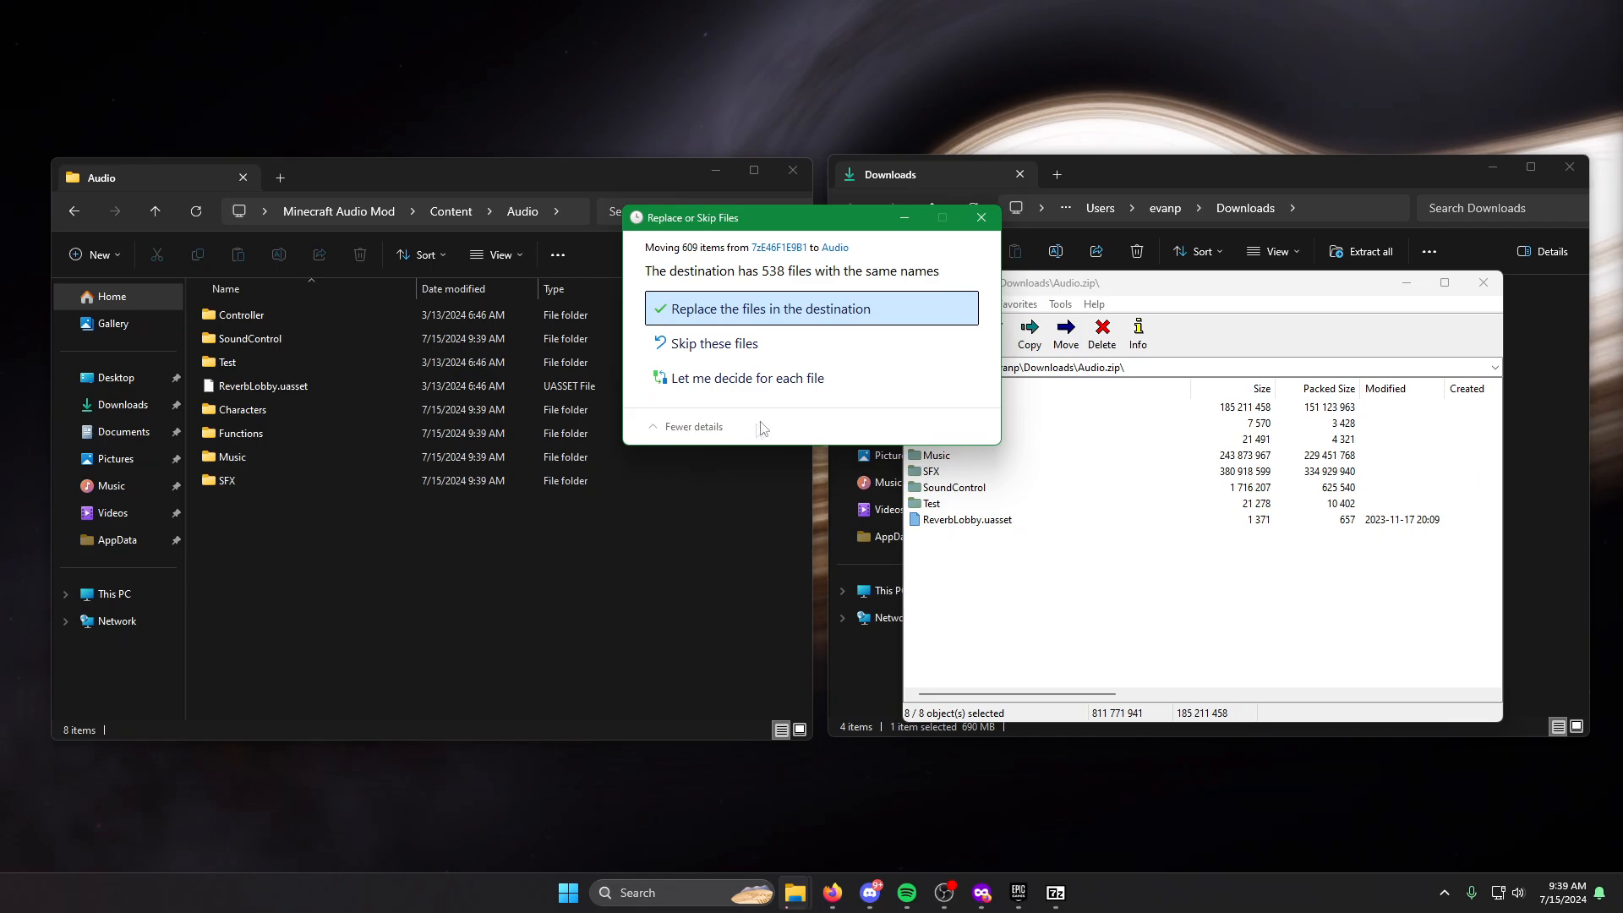
pyautogui.click(741, 322)
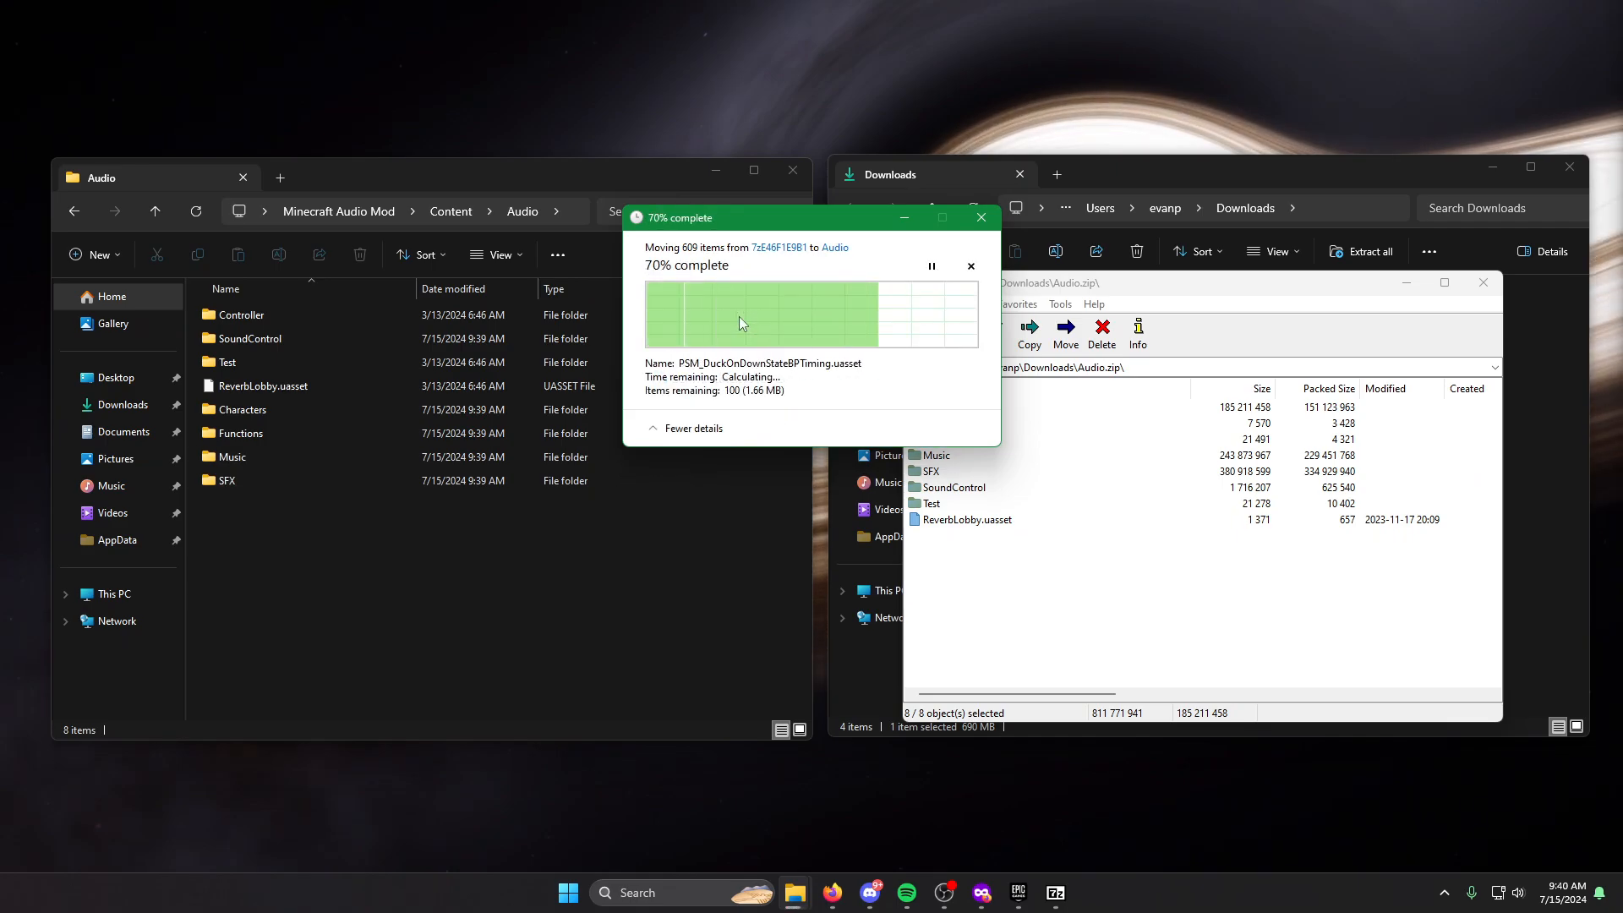
pyautogui.click(321, 563)
pyautogui.moveTo(417, 188)
pyautogui.mouseDown()
pyautogui.moveTo(443, 181)
pyautogui.moveTo(419, 182)
pyautogui.mouseUp()
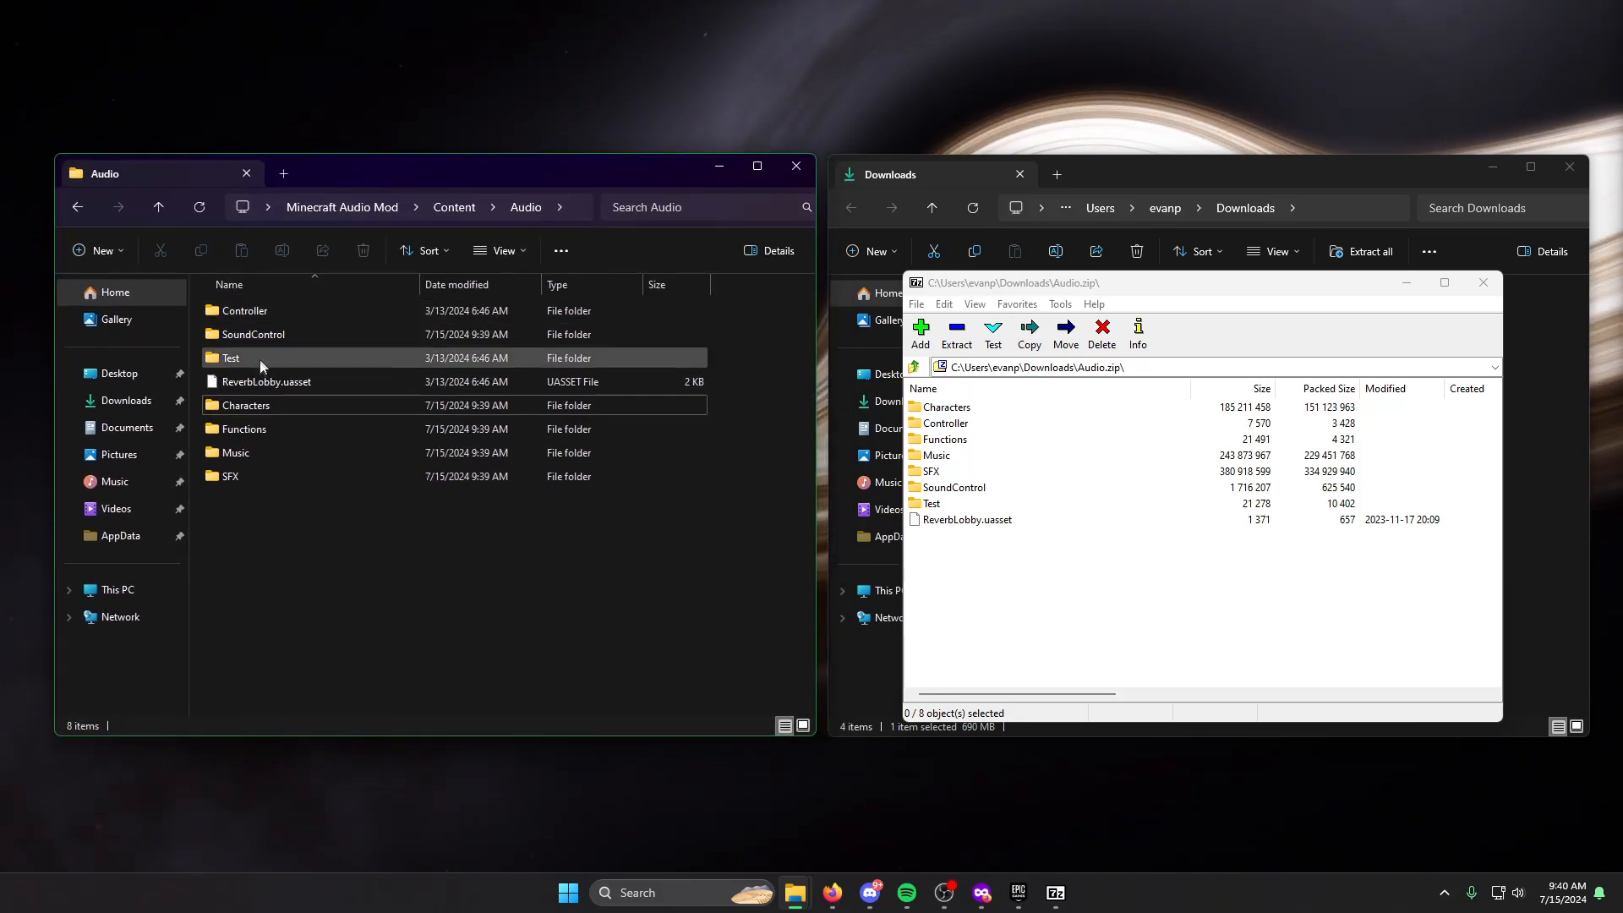
# Permanently delete the Characters, Functions and SFX folders from the mod's Content\Audio folder, and close the Audio archive.
pyautogui.click(273, 405)
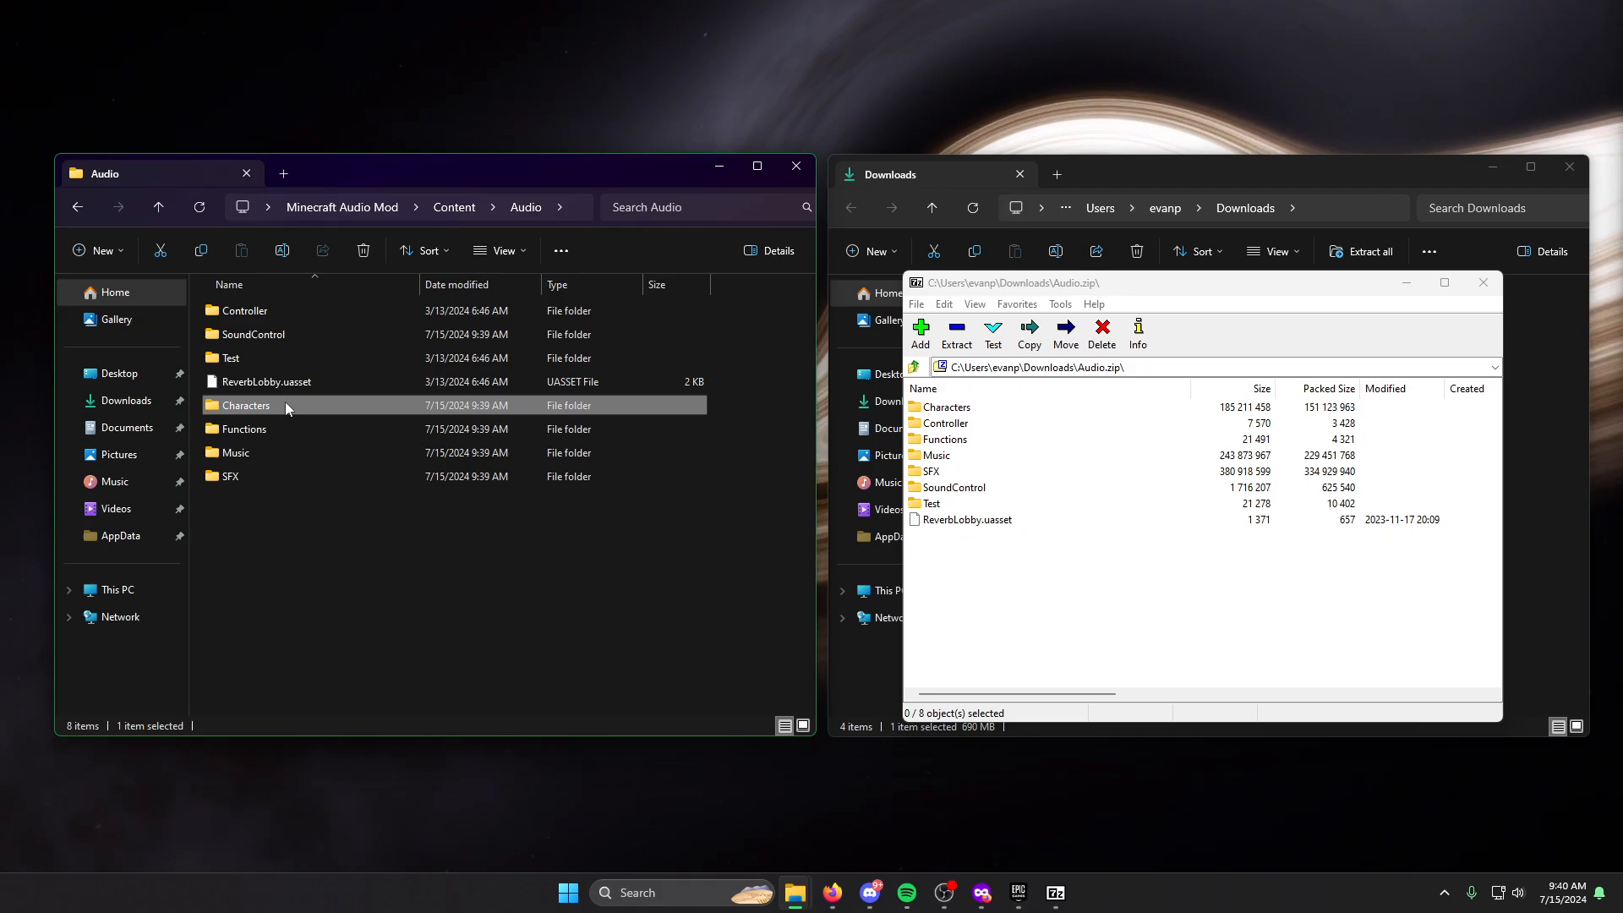
pyautogui.keyDown('ctrl'); pyautogui.click(273, 475); pyautogui.keyUp('ctrl')
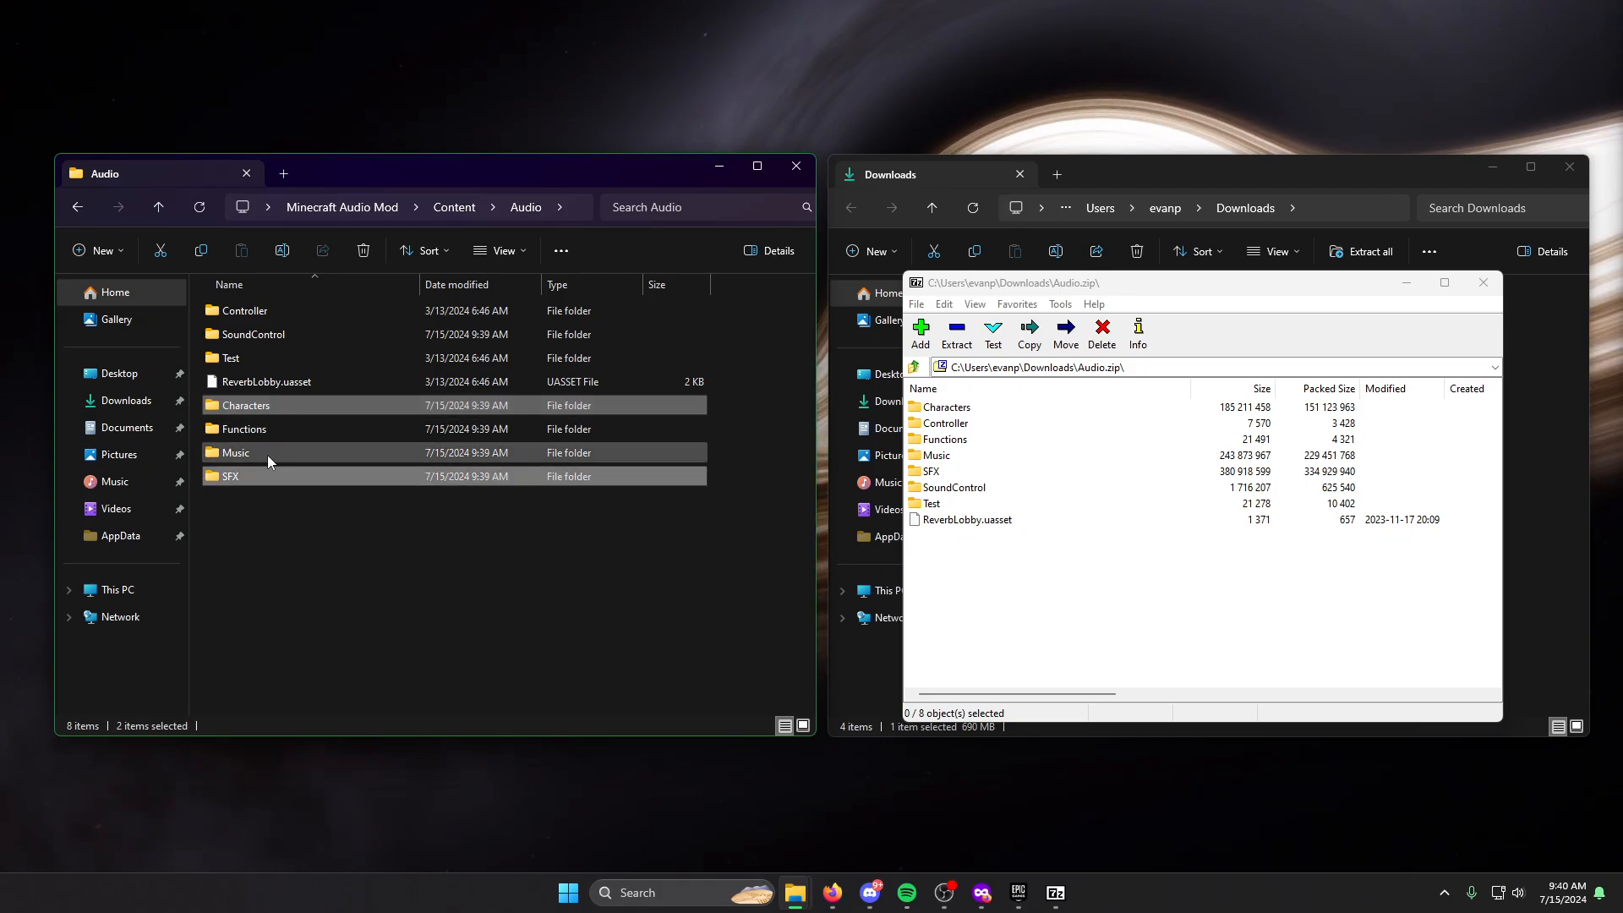
pyautogui.keyDown('ctrl'); pyautogui.click(290, 431); pyautogui.keyUp('ctrl')
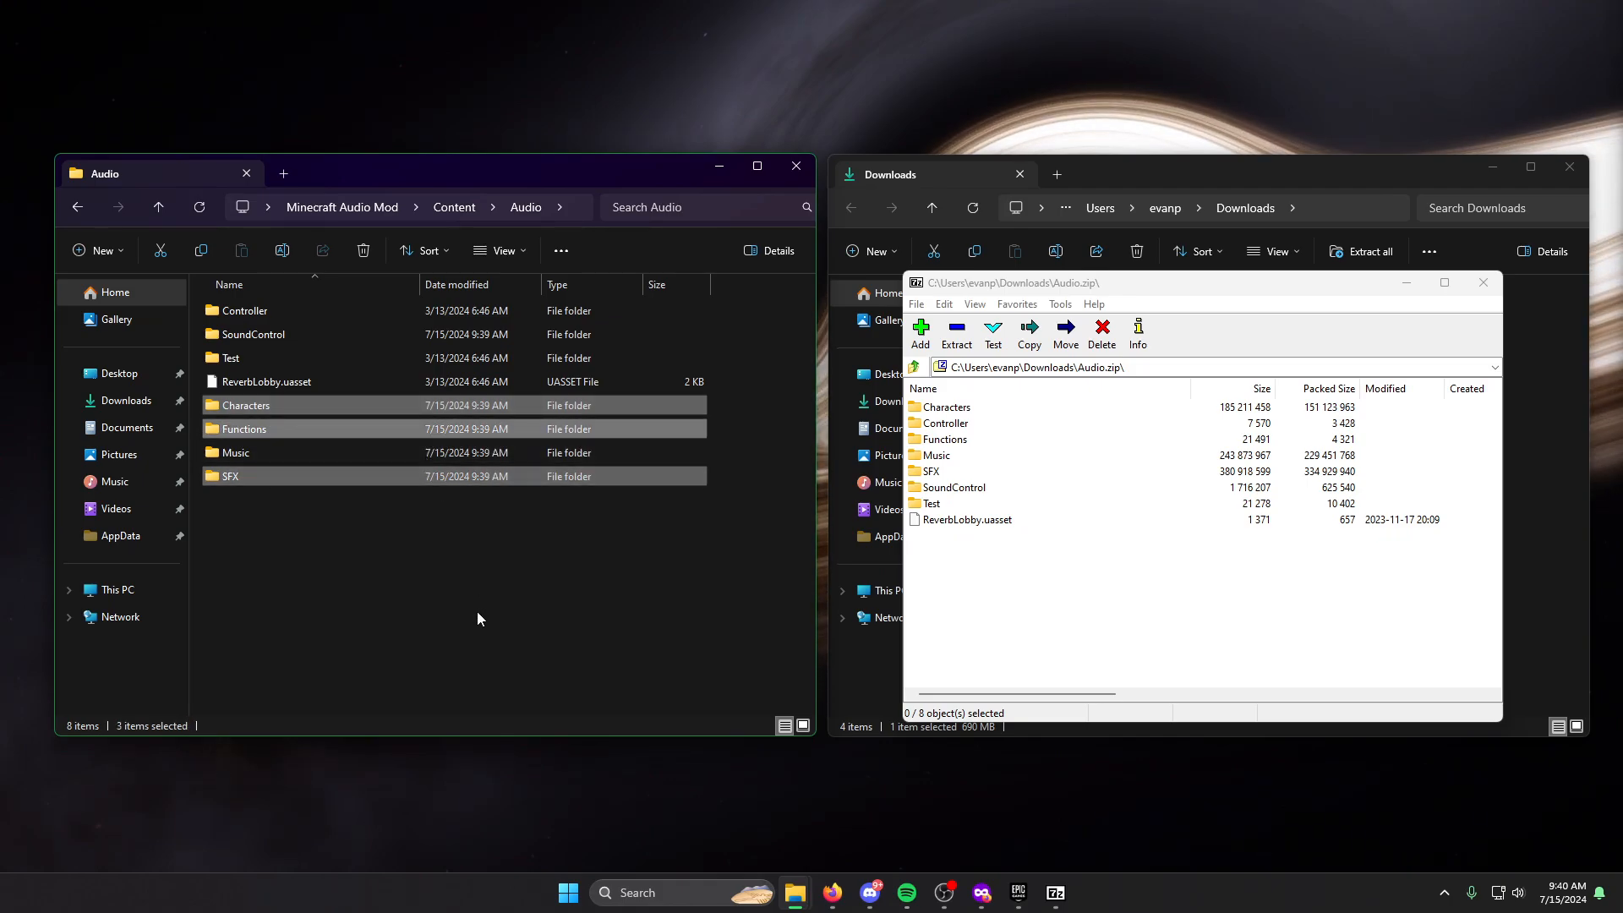
pyautogui.hotkey('shift', 'Delete')
pyautogui.press('Return')
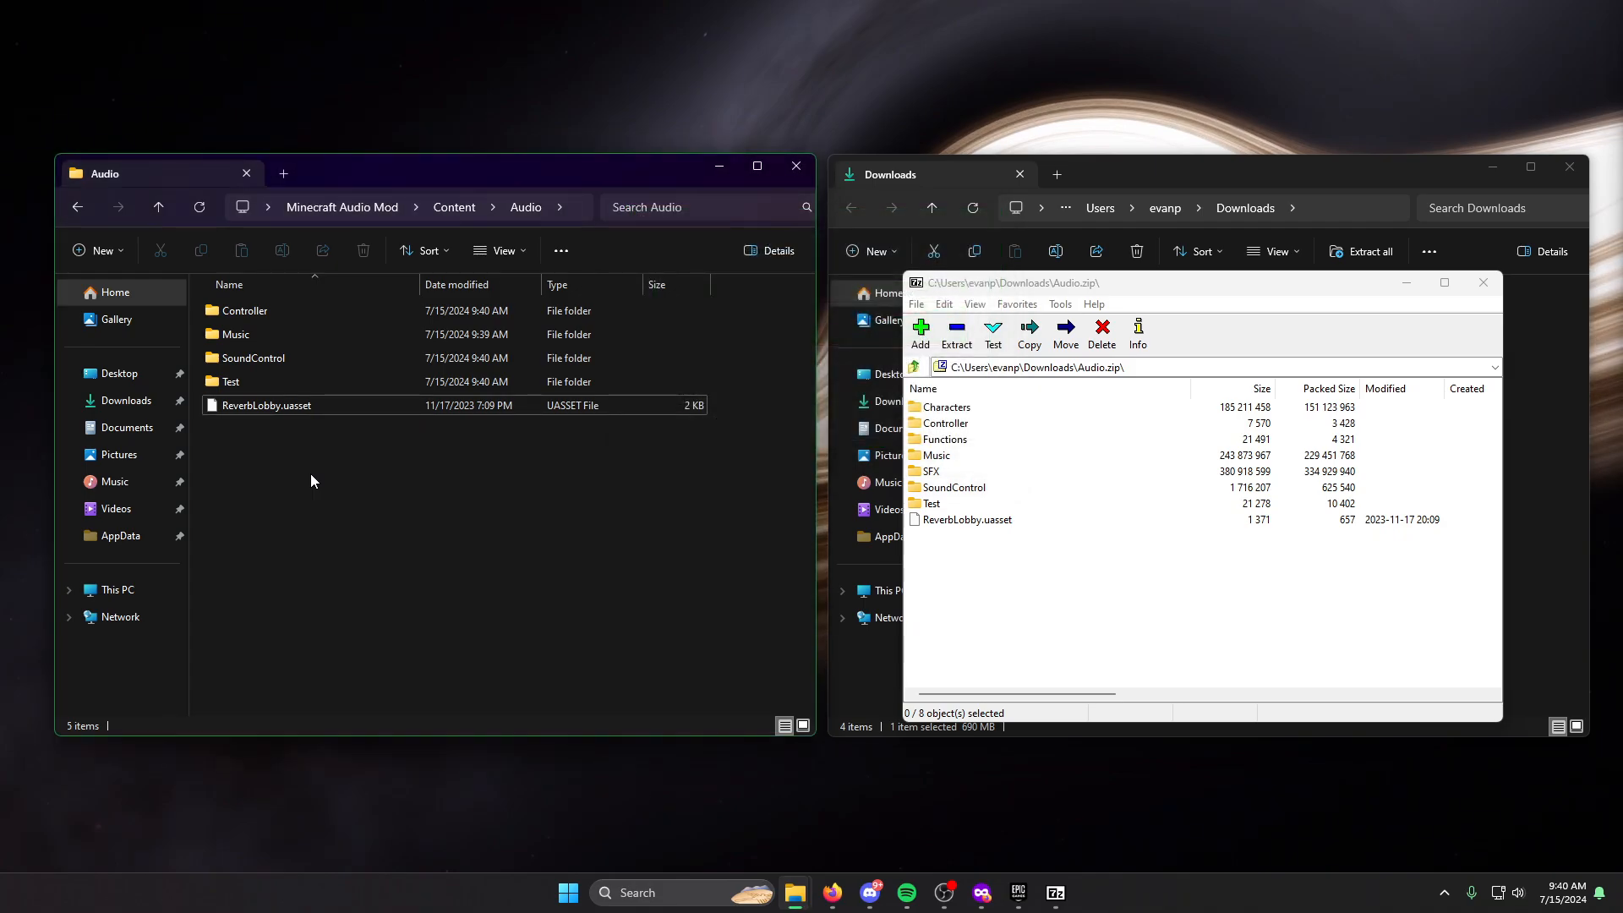
pyautogui.click(1481, 284)
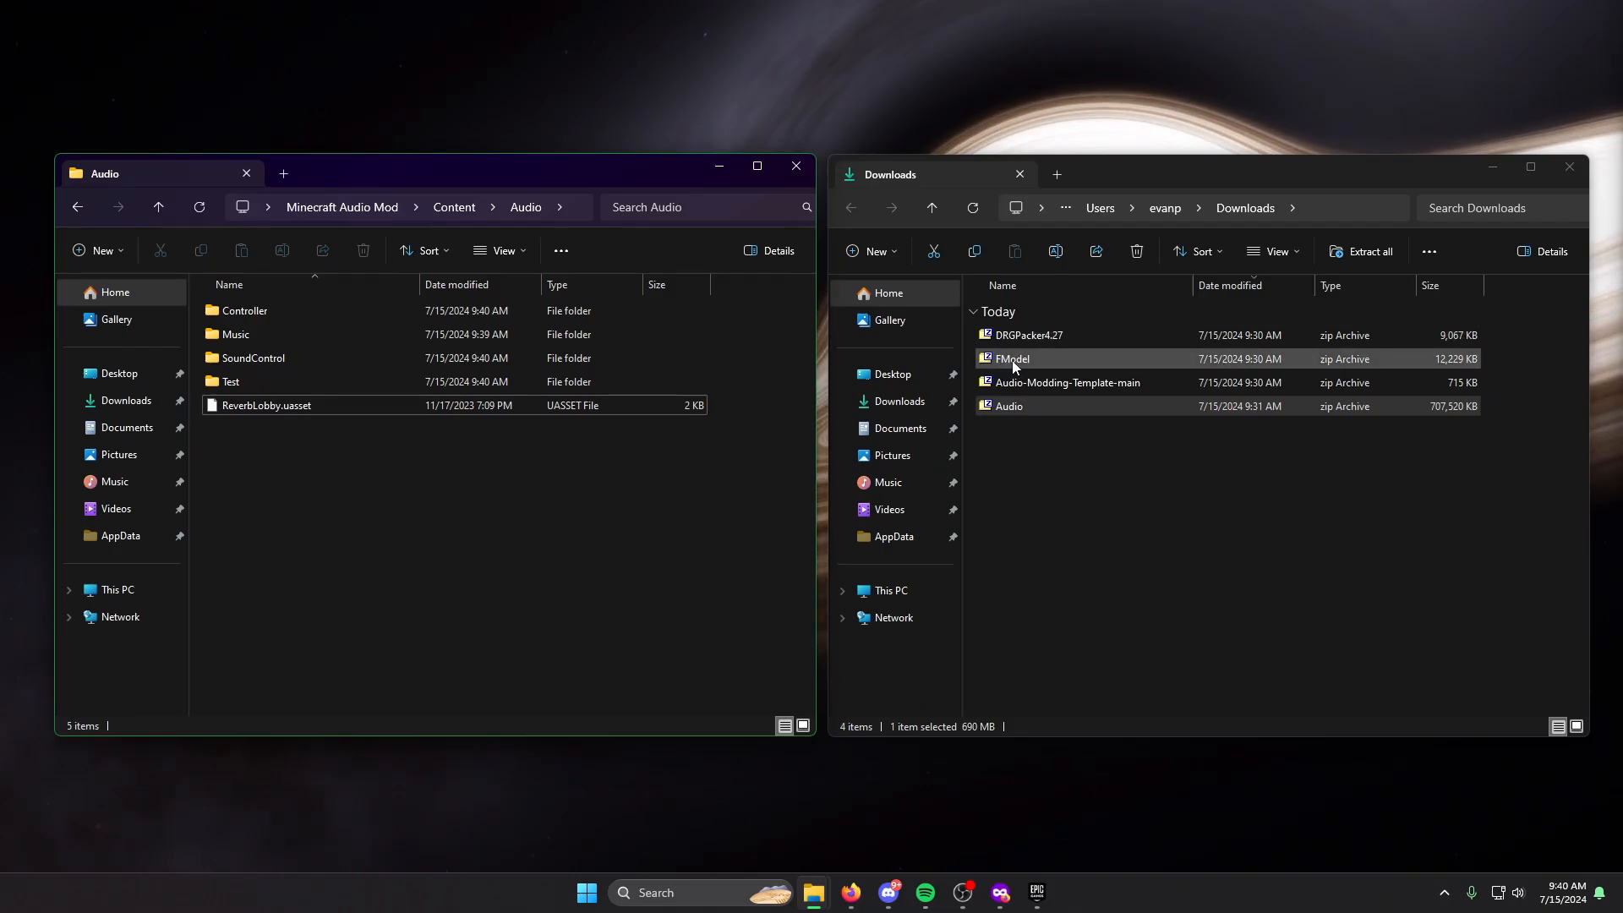
# Extract FModel.exe from the downloaded FModel archive onto the desktop, moving the open folder windows out of the way.
pyautogui.doubleClick(1012, 360)
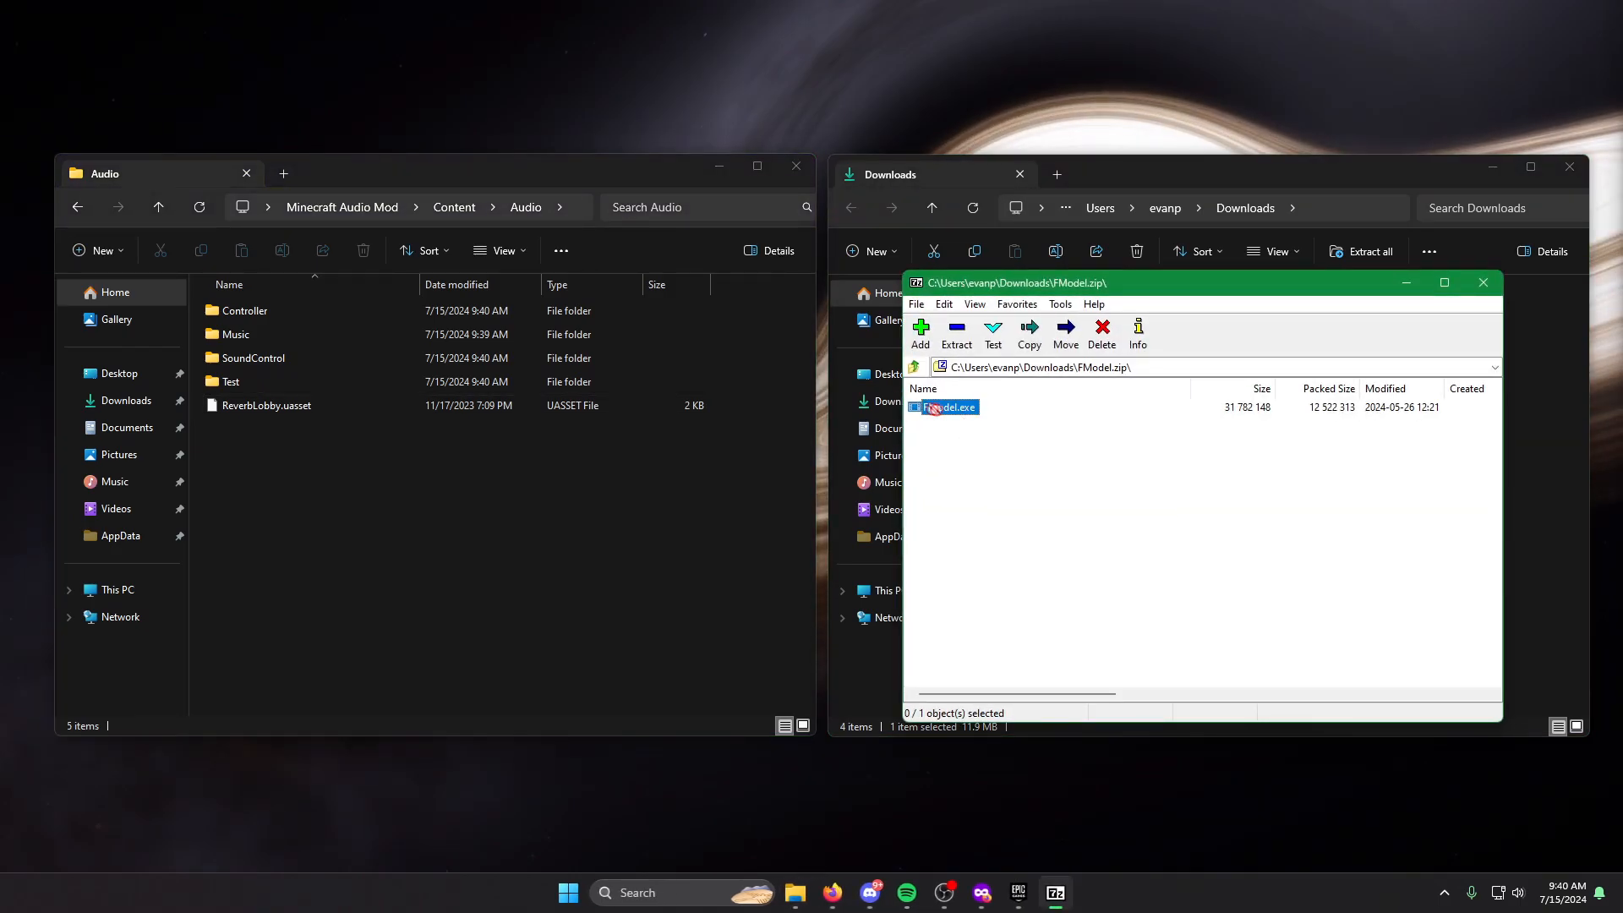
pyautogui.moveTo(659, 176); pyautogui.dragTo(572, 496)
pyautogui.click(1493, 180)
pyautogui.click(1493, 176)
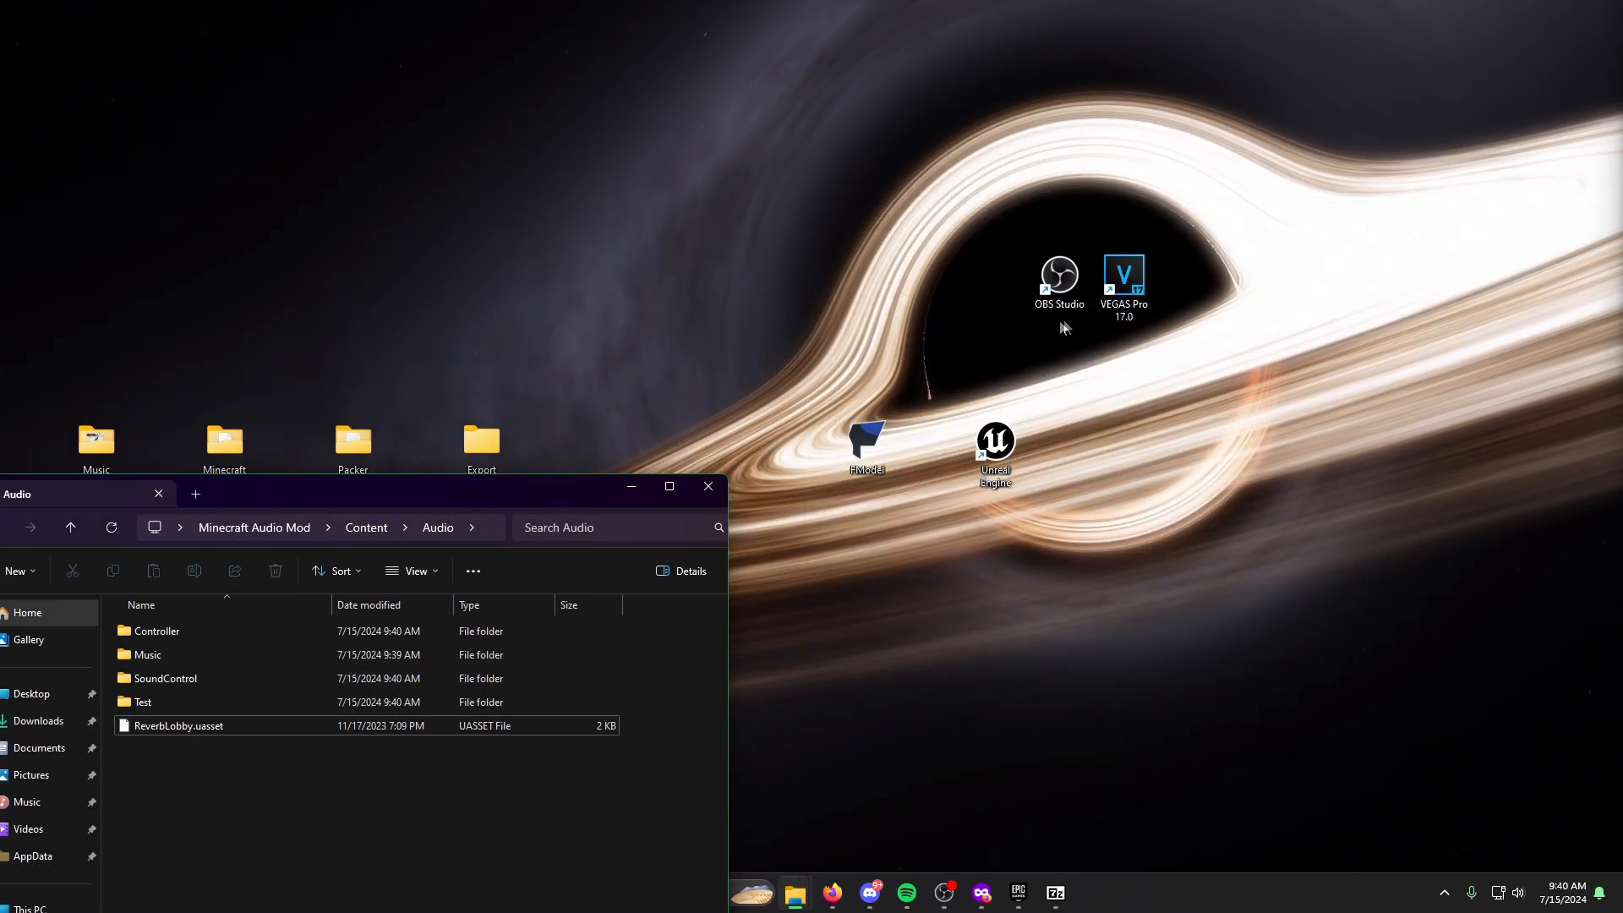
# Arrange the FModel and Unreal Engine icons in a row above the desktop project folders, and close the Audio folder window.
pyautogui.moveTo(866, 440); pyautogui.dragTo(253, 360)
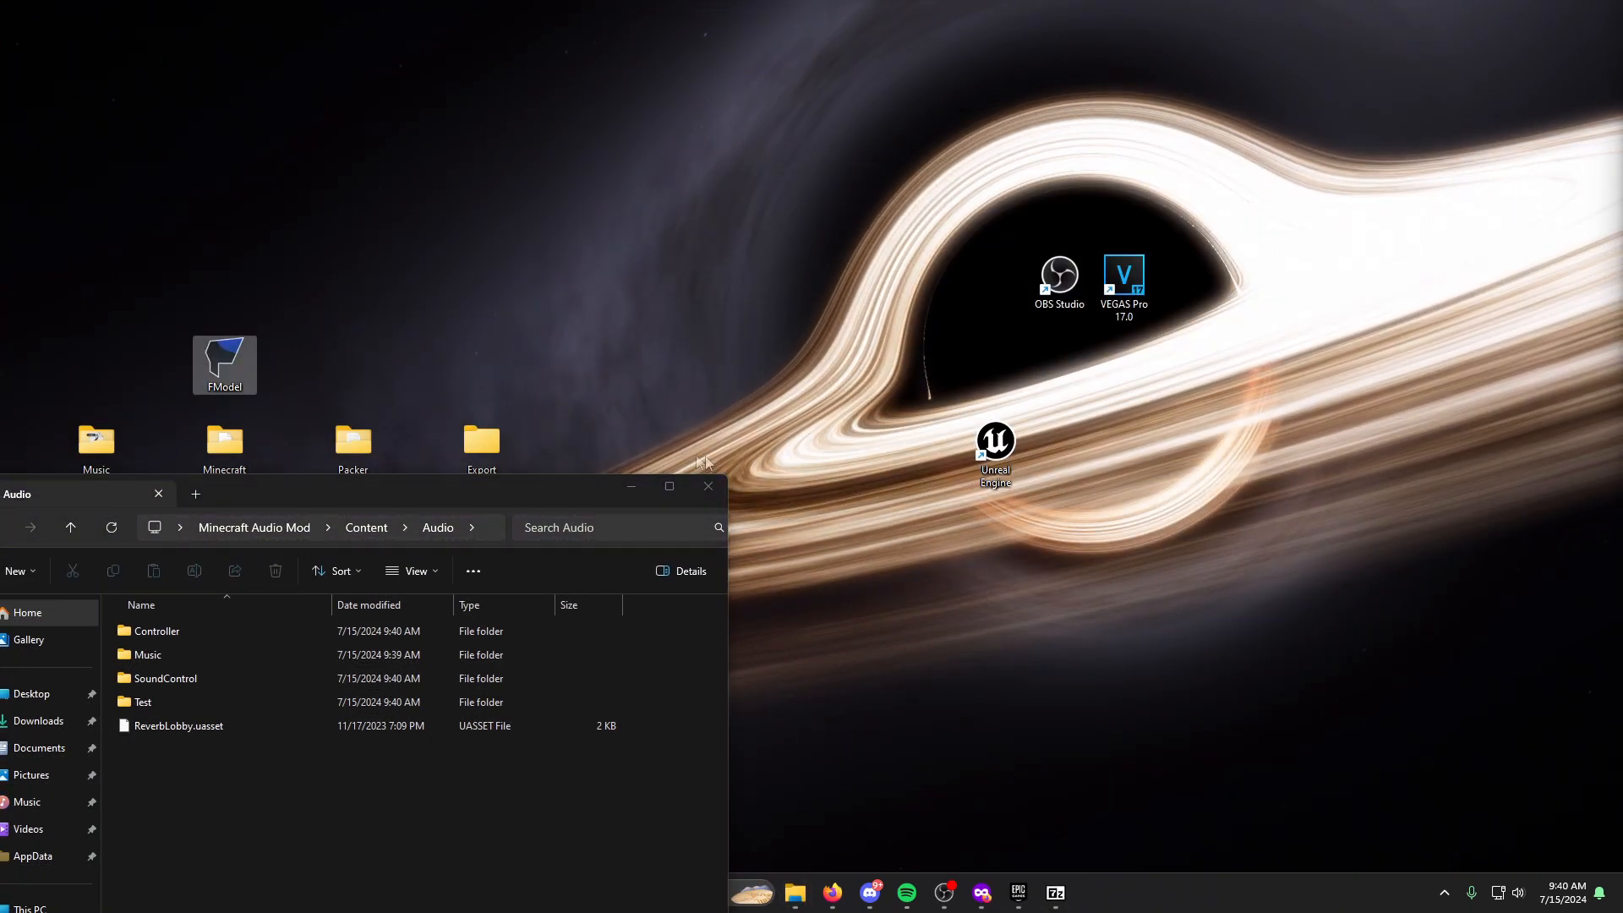
pyautogui.click(708, 486)
pyautogui.moveTo(994, 443); pyautogui.dragTo(394, 355)
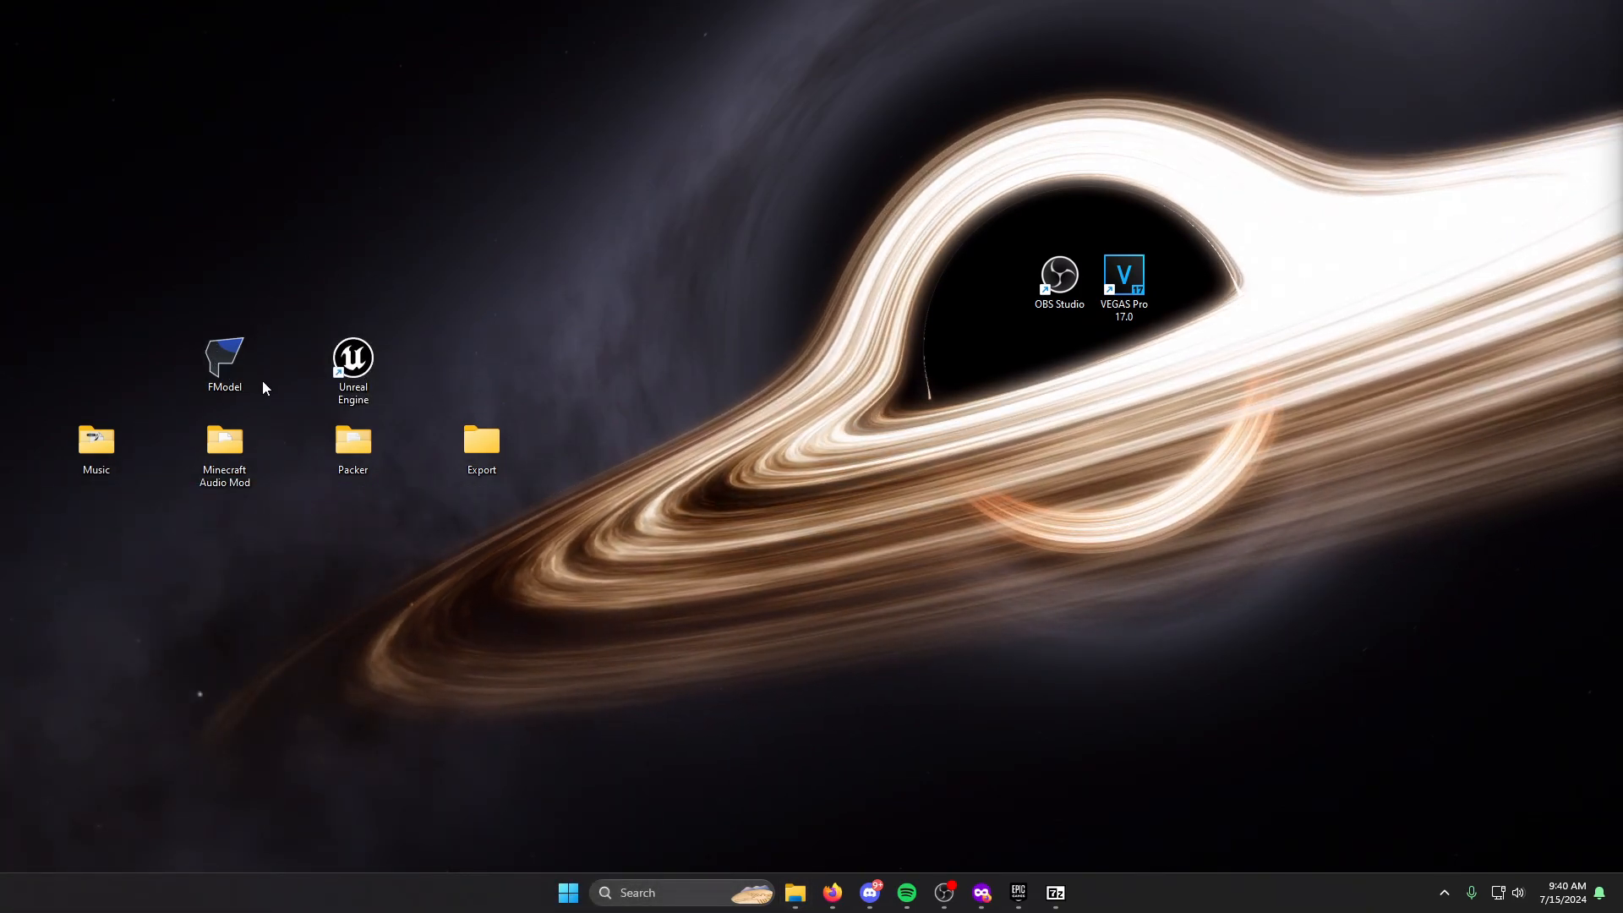
pyautogui.moveTo(21, 530); pyautogui.dragTo(561, 436)
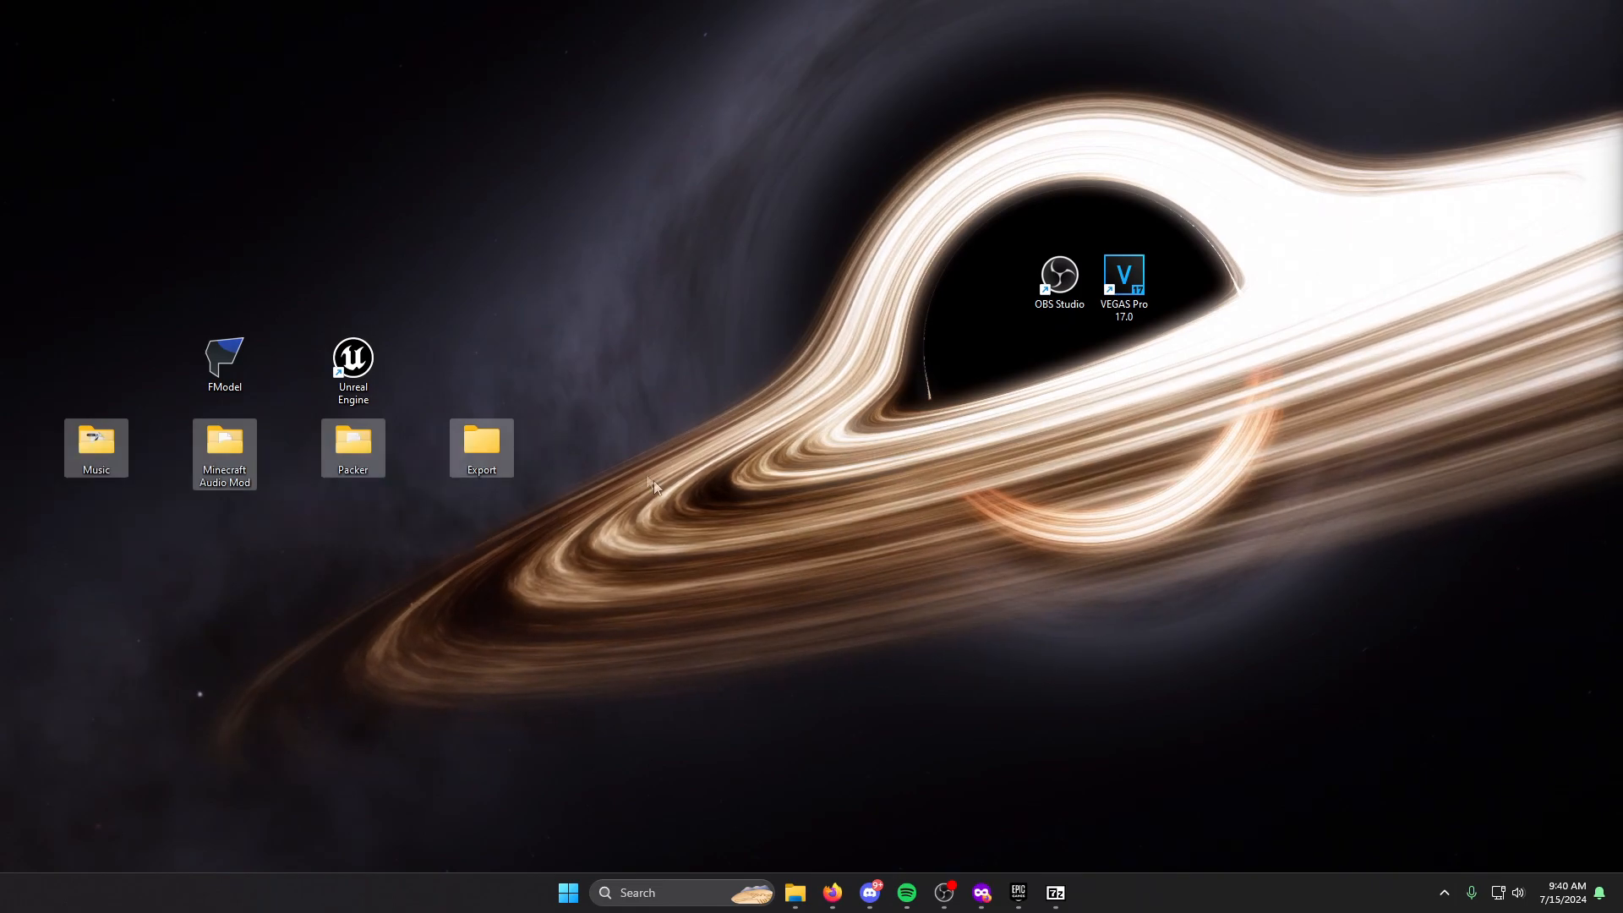
pyautogui.click(776, 555)
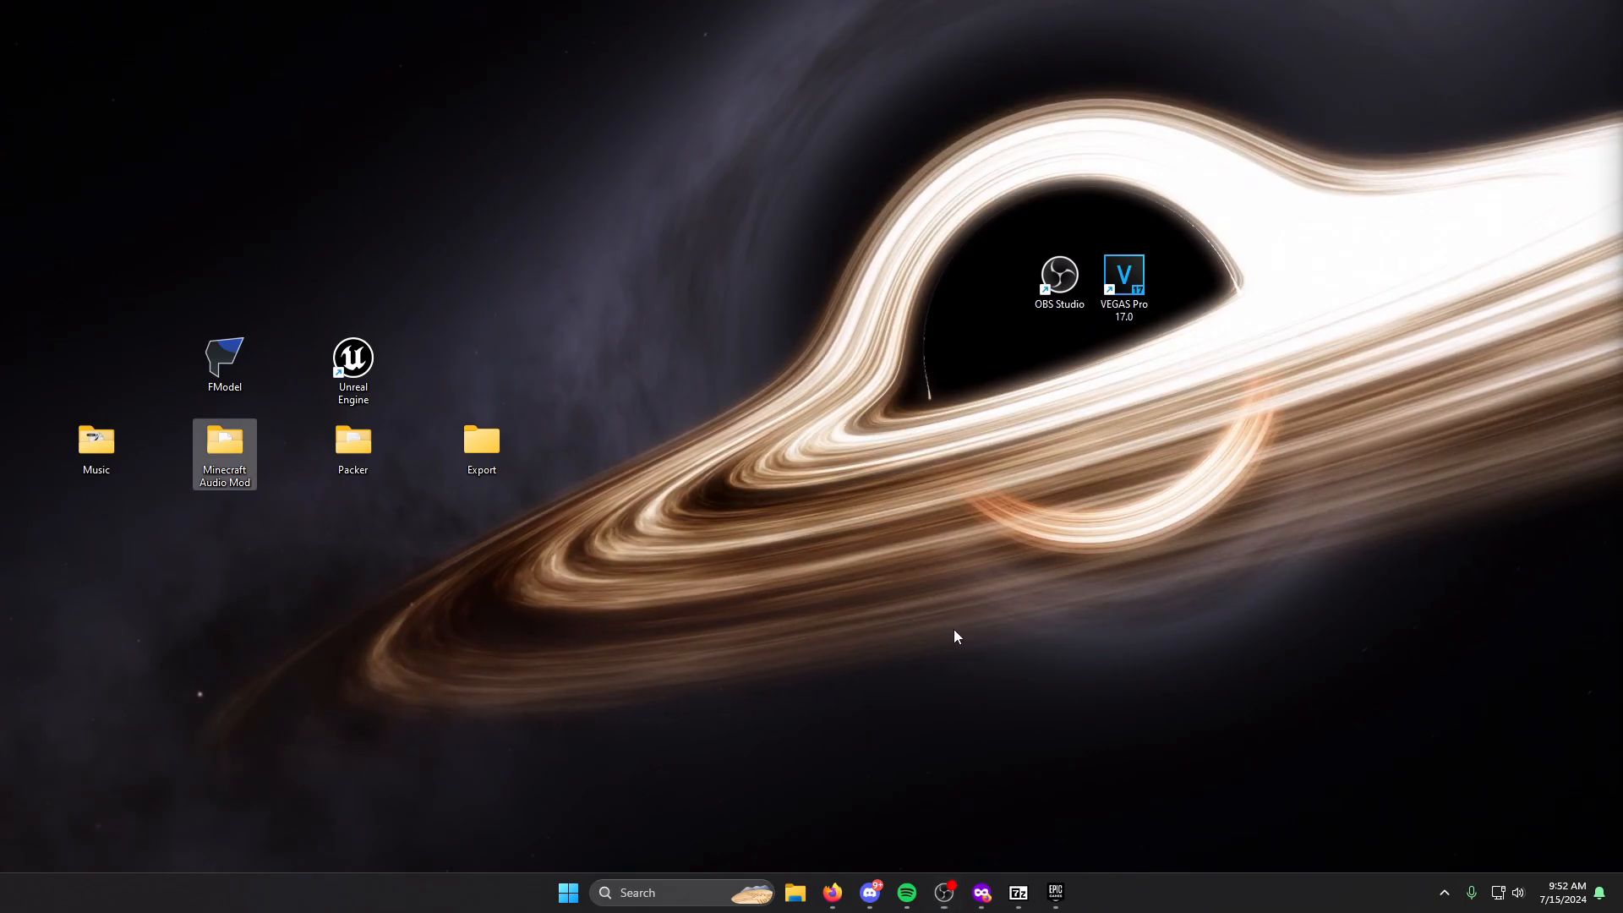
# Open the FSD project file from the Minecraft Audio Mod folder in Unreal Editor and enlarge the Content Browser.
pyautogui.doubleClick(241, 454)
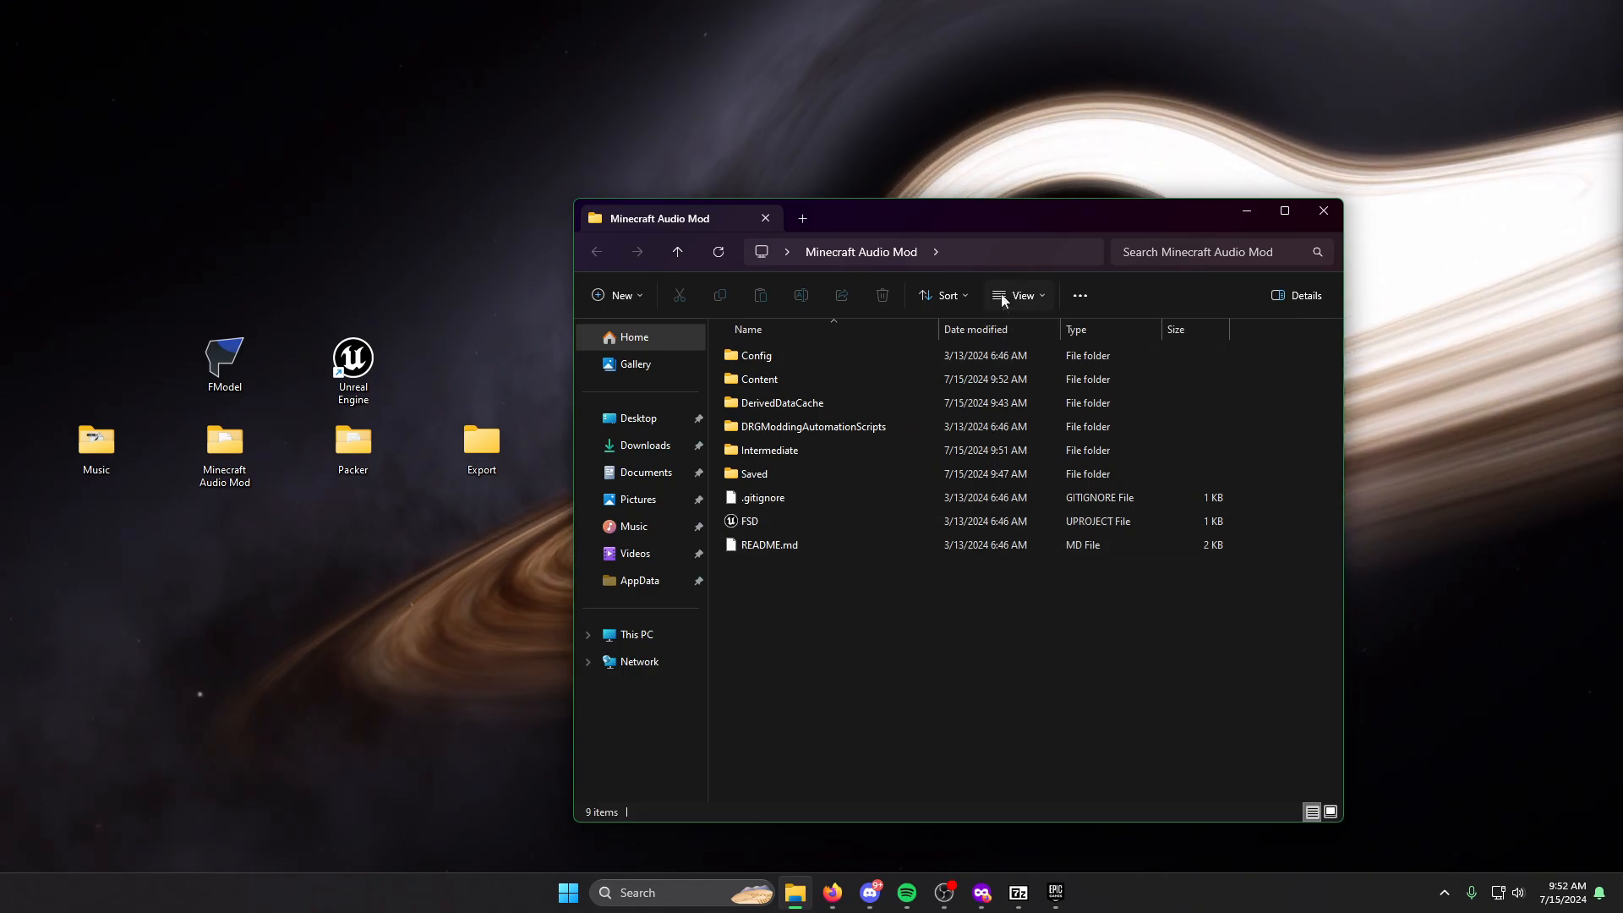
pyautogui.moveTo(984, 221); pyautogui.dragTo(972, 161)
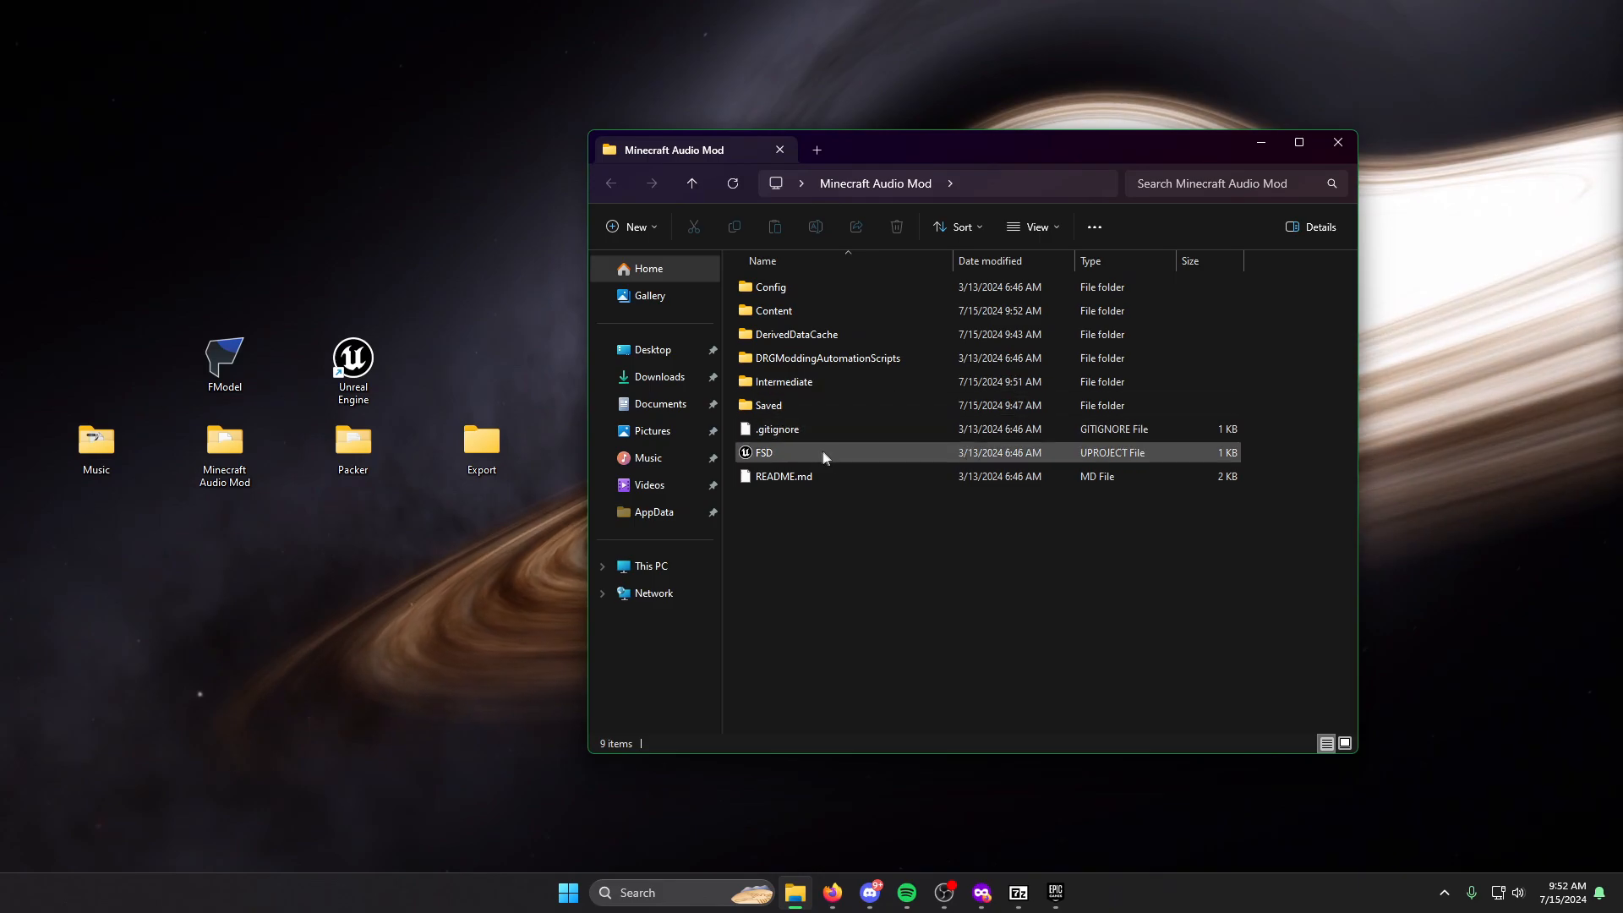
pyautogui.moveTo(894, 158); pyautogui.dragTo(838, 144)
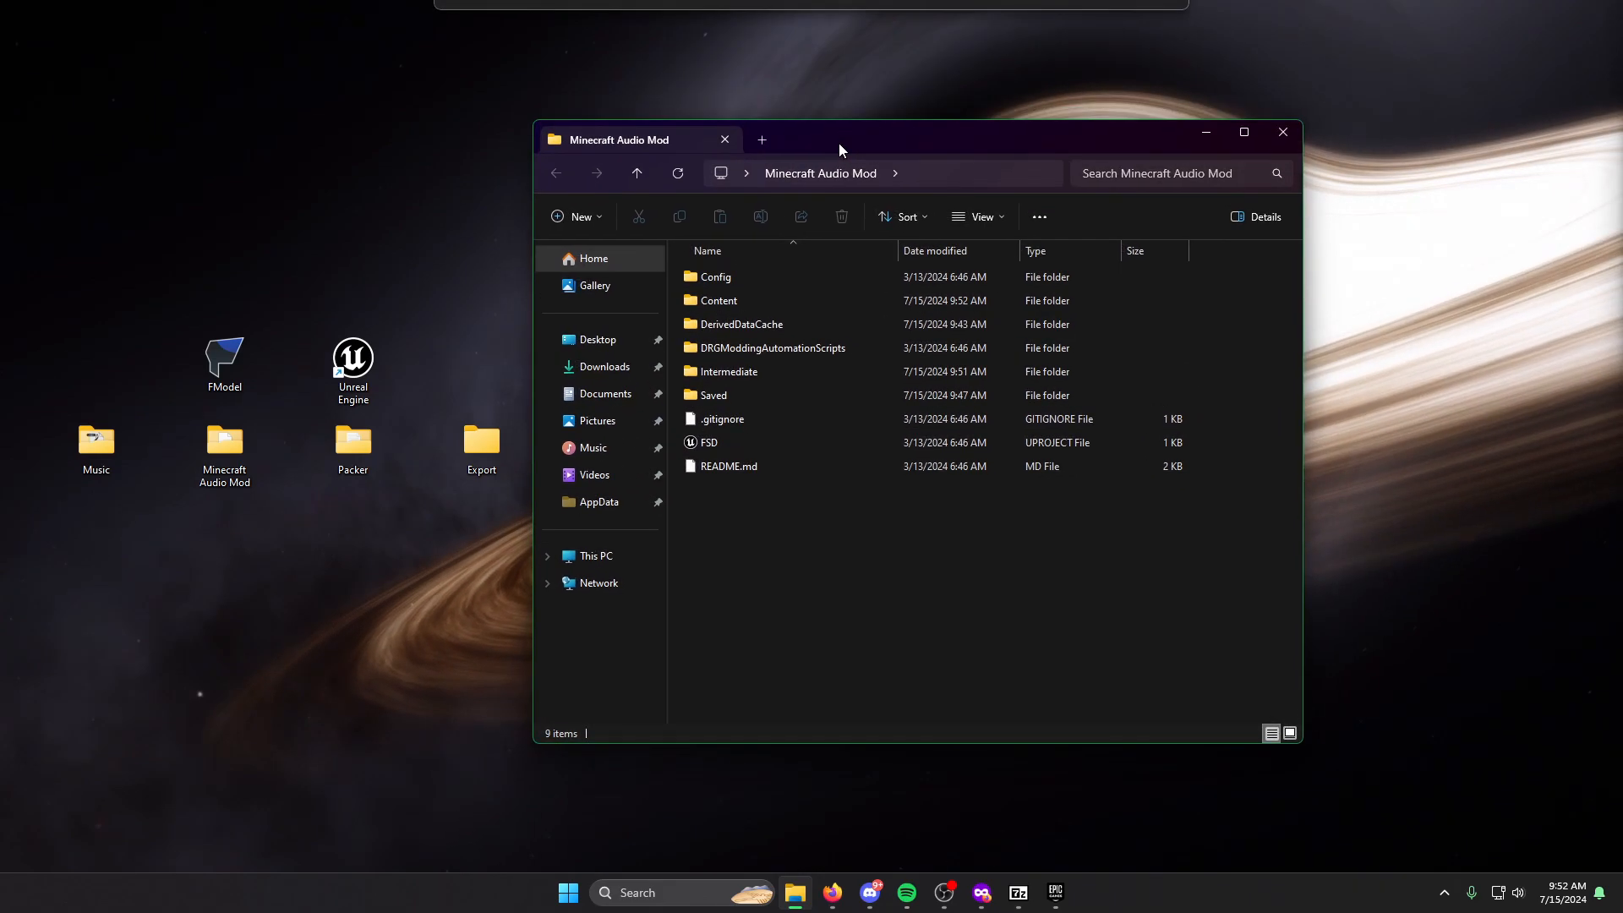
pyautogui.doubleClick(709, 446)
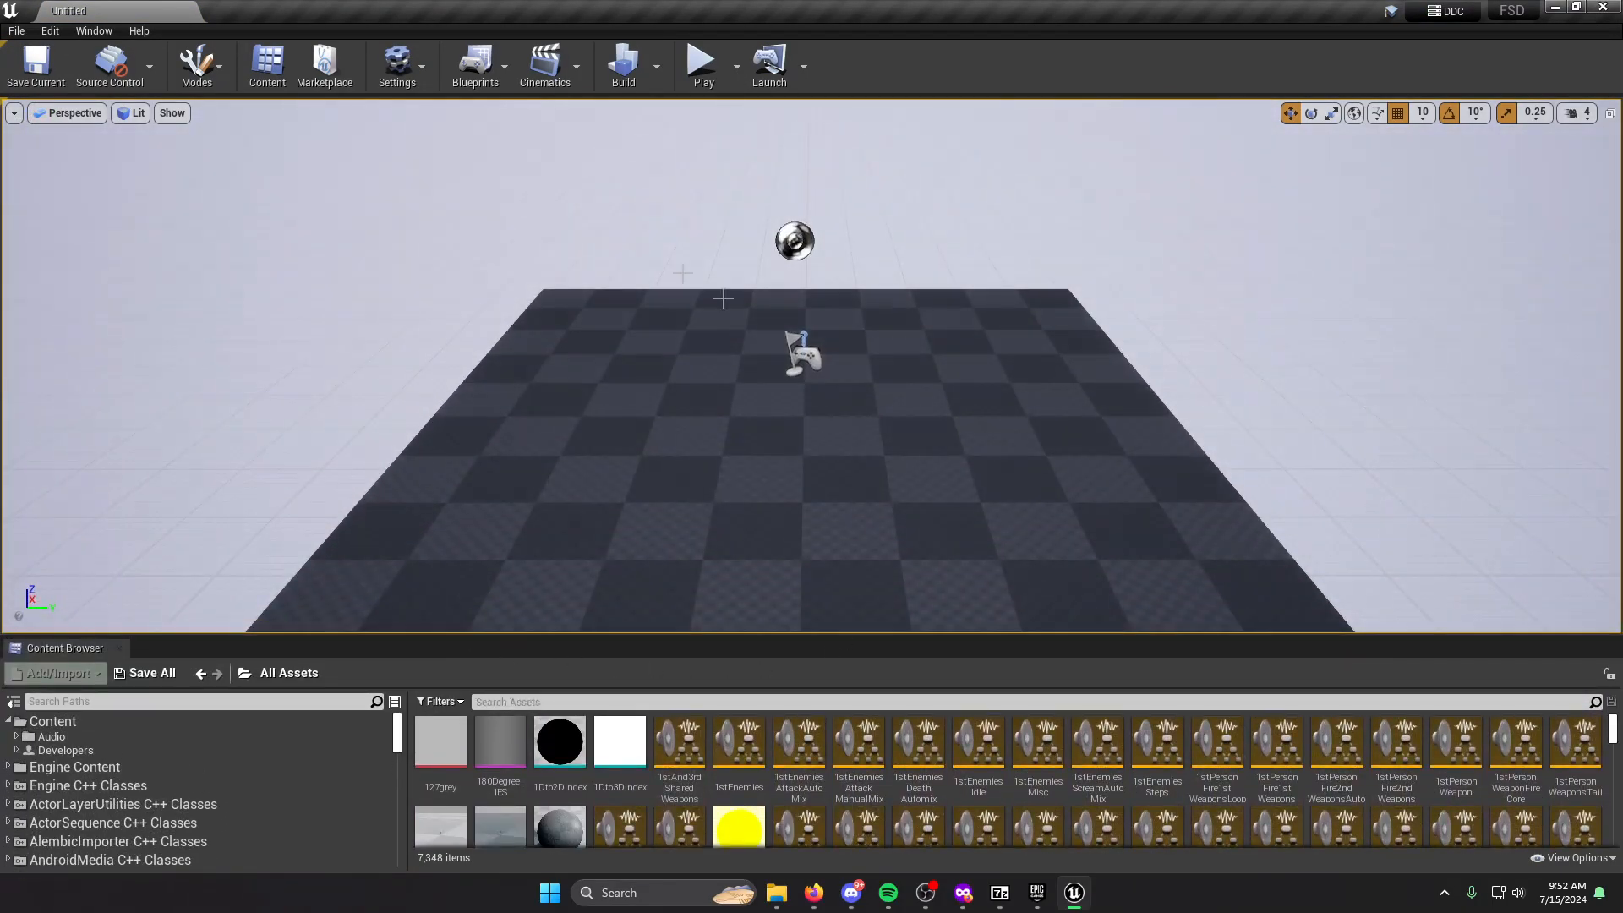
pyautogui.moveTo(552, 640); pyautogui.dragTo(566, 146)
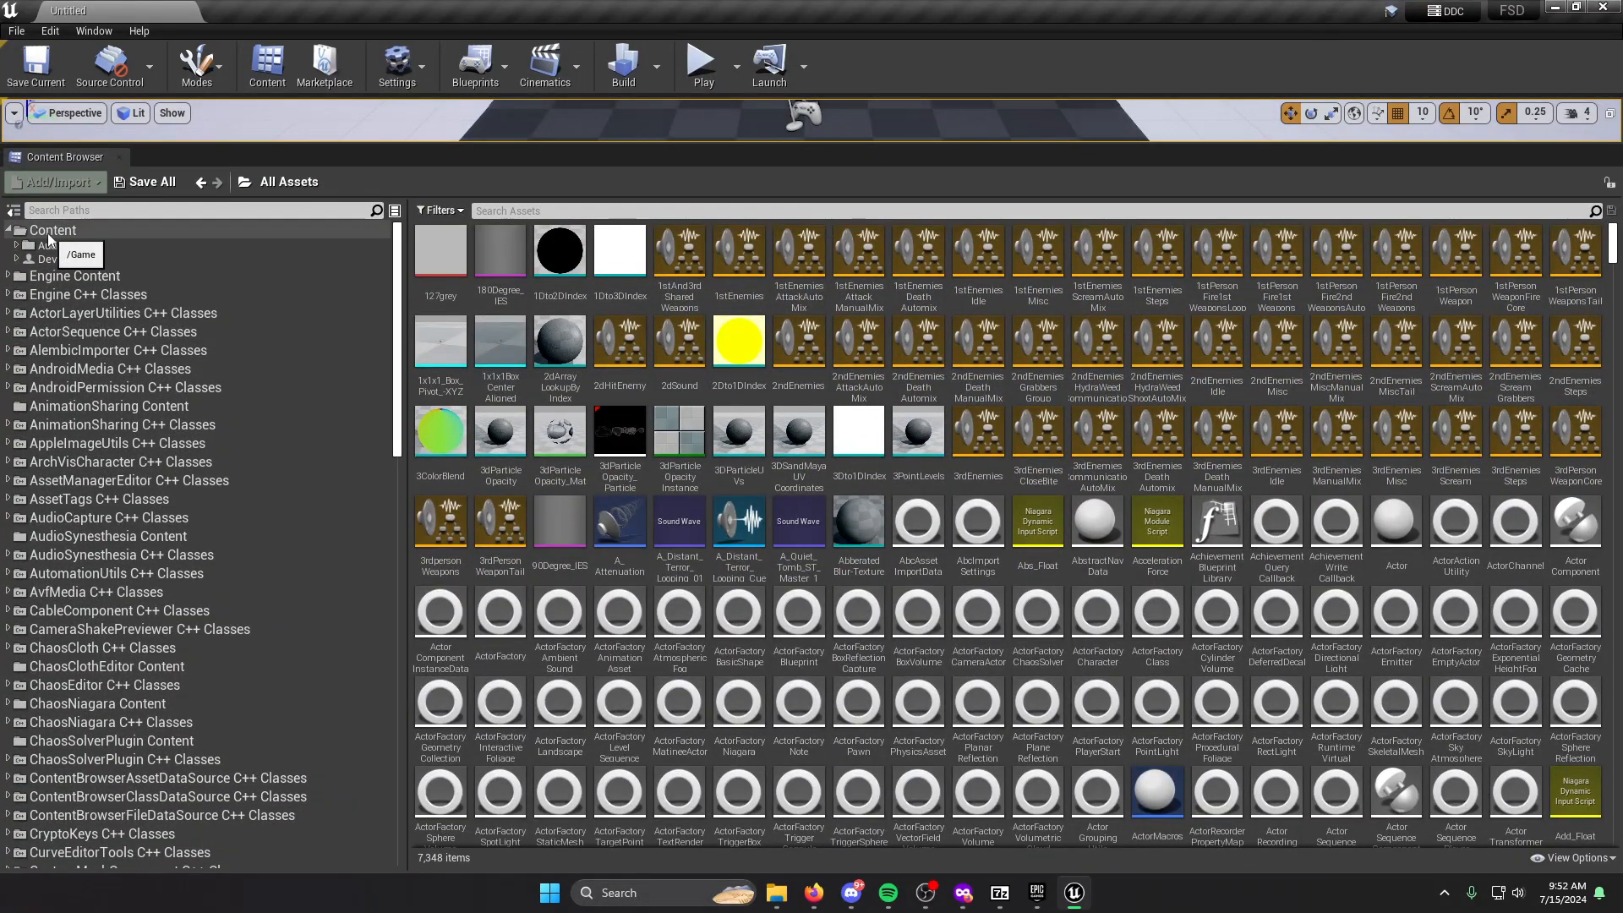
# Create a folder named _CustomSounds directly inside the project's Content folder.
pyautogui.click(50, 233)
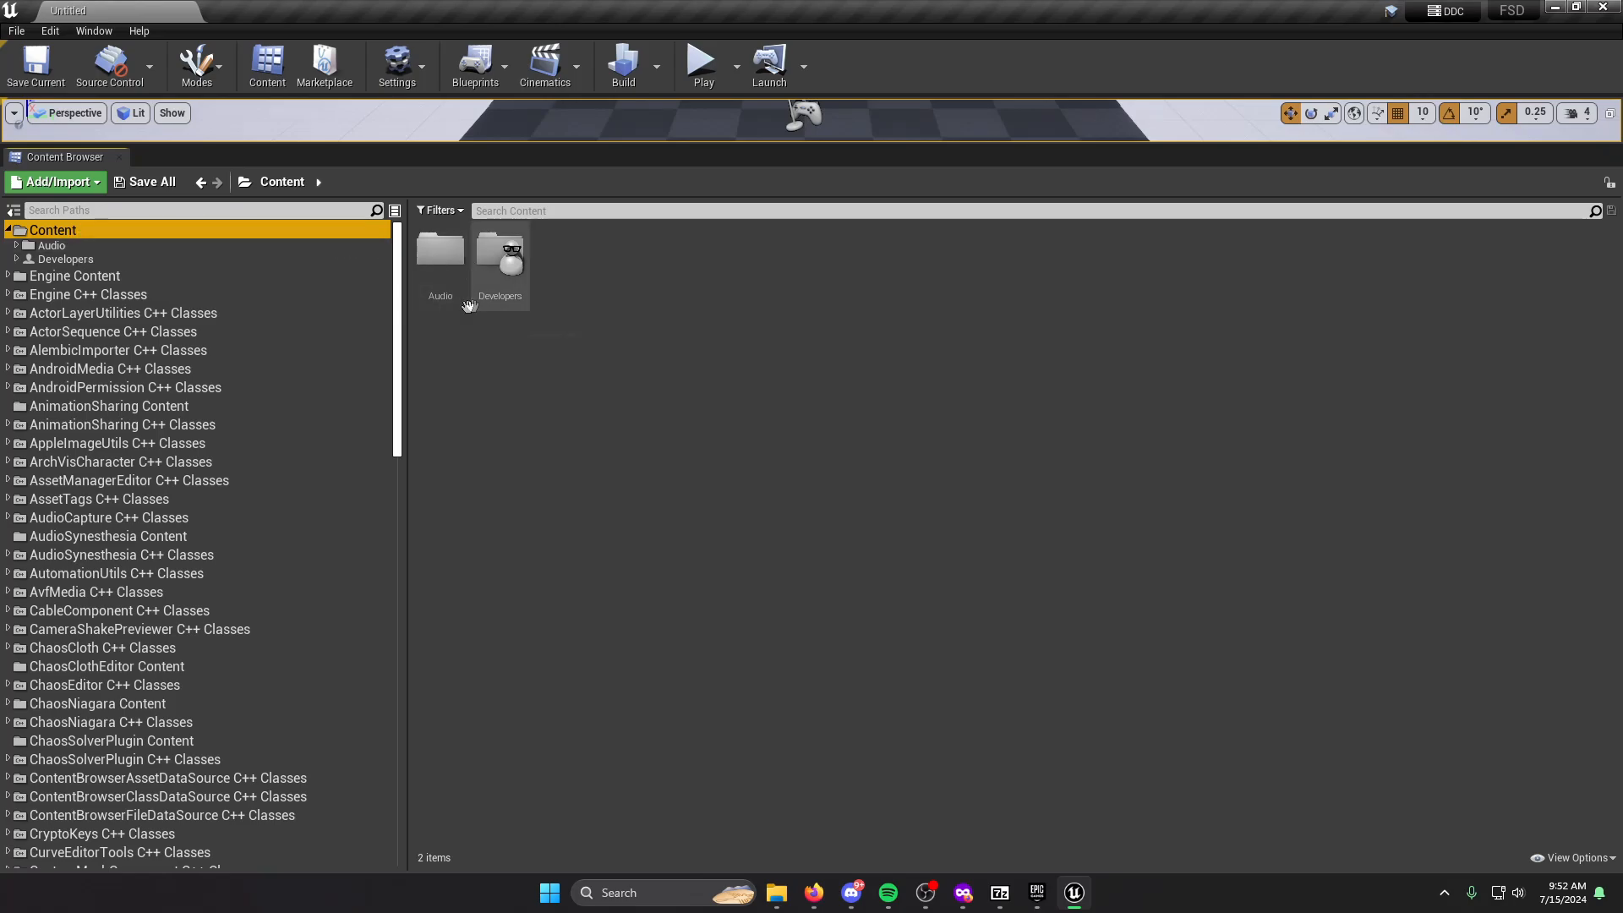
pyautogui.rightClick(61, 236)
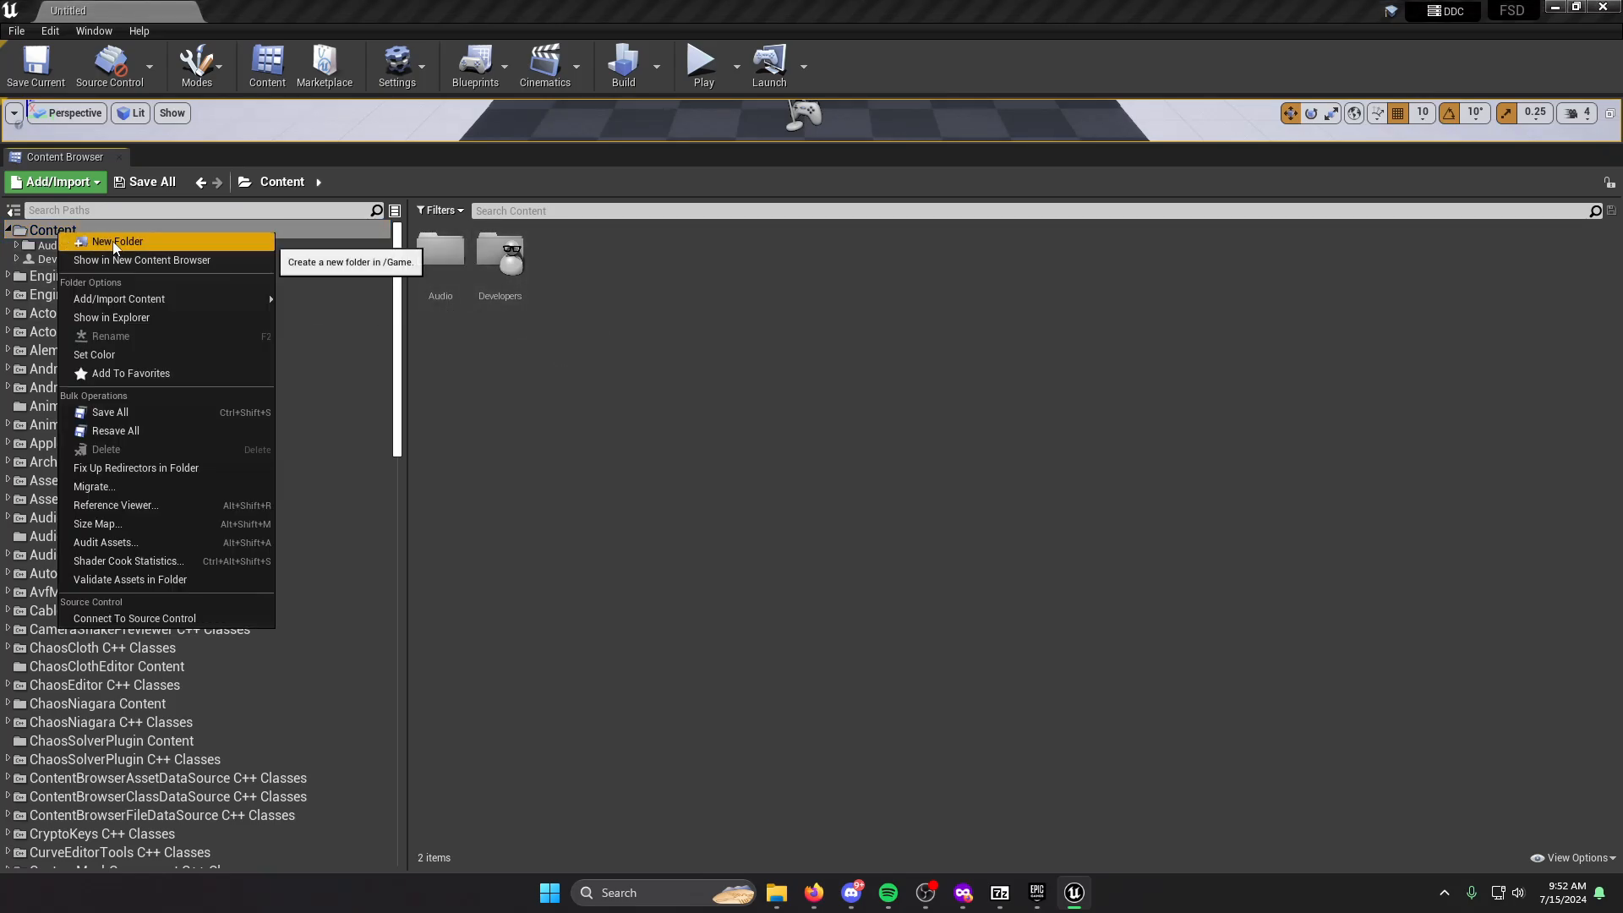
pyautogui.click(115, 244)
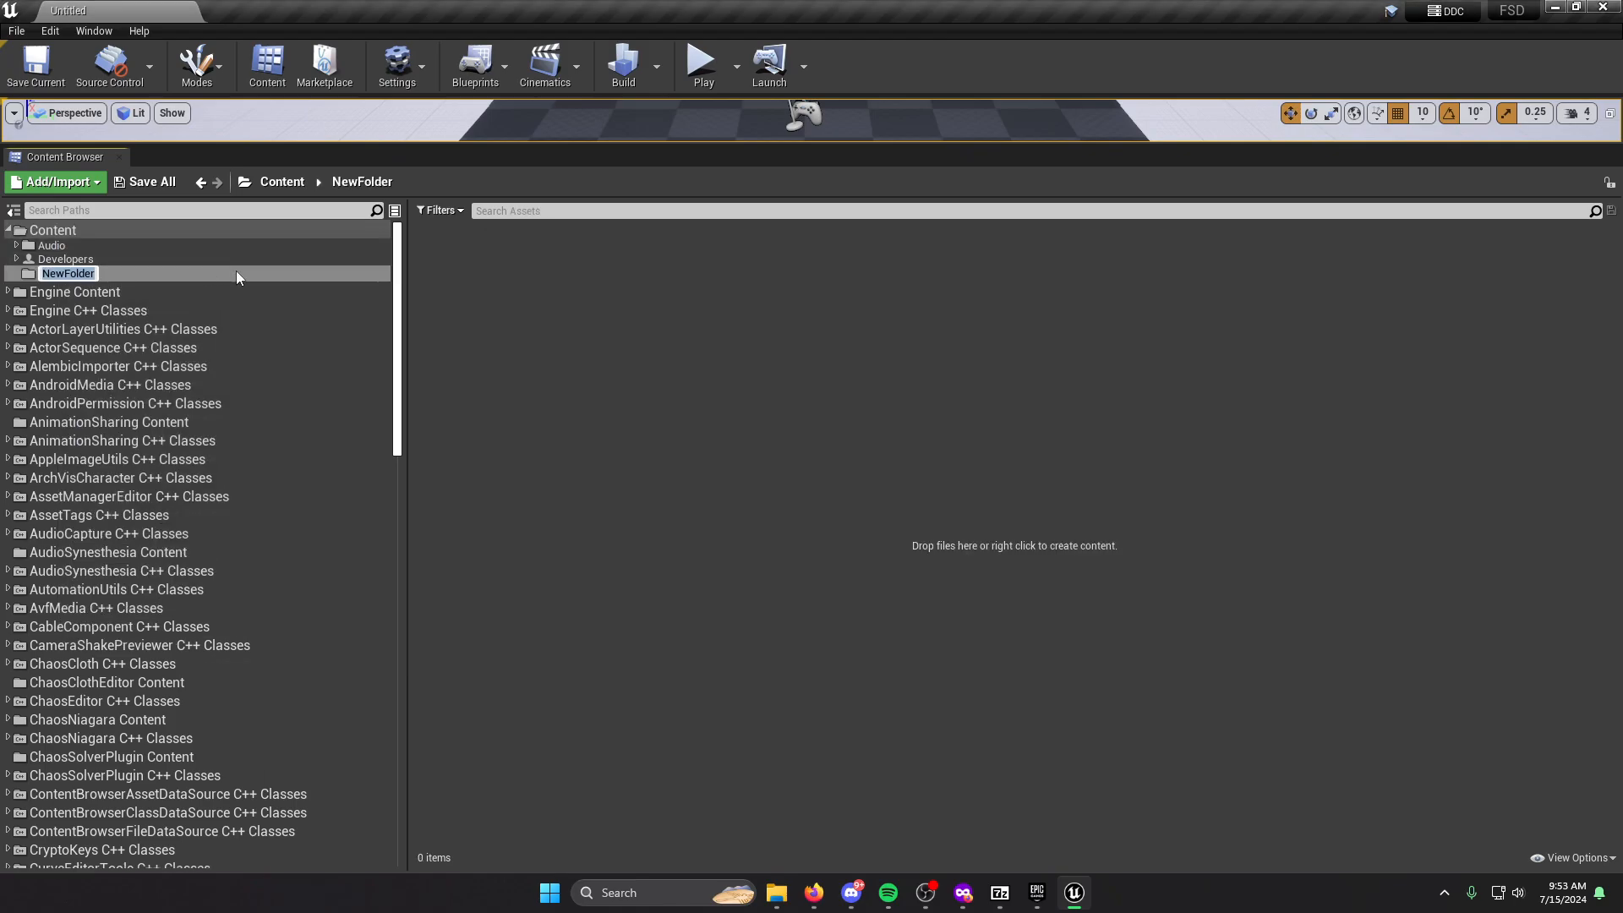
pyautogui.write('_CustomSounds')
pyautogui.press('Return')
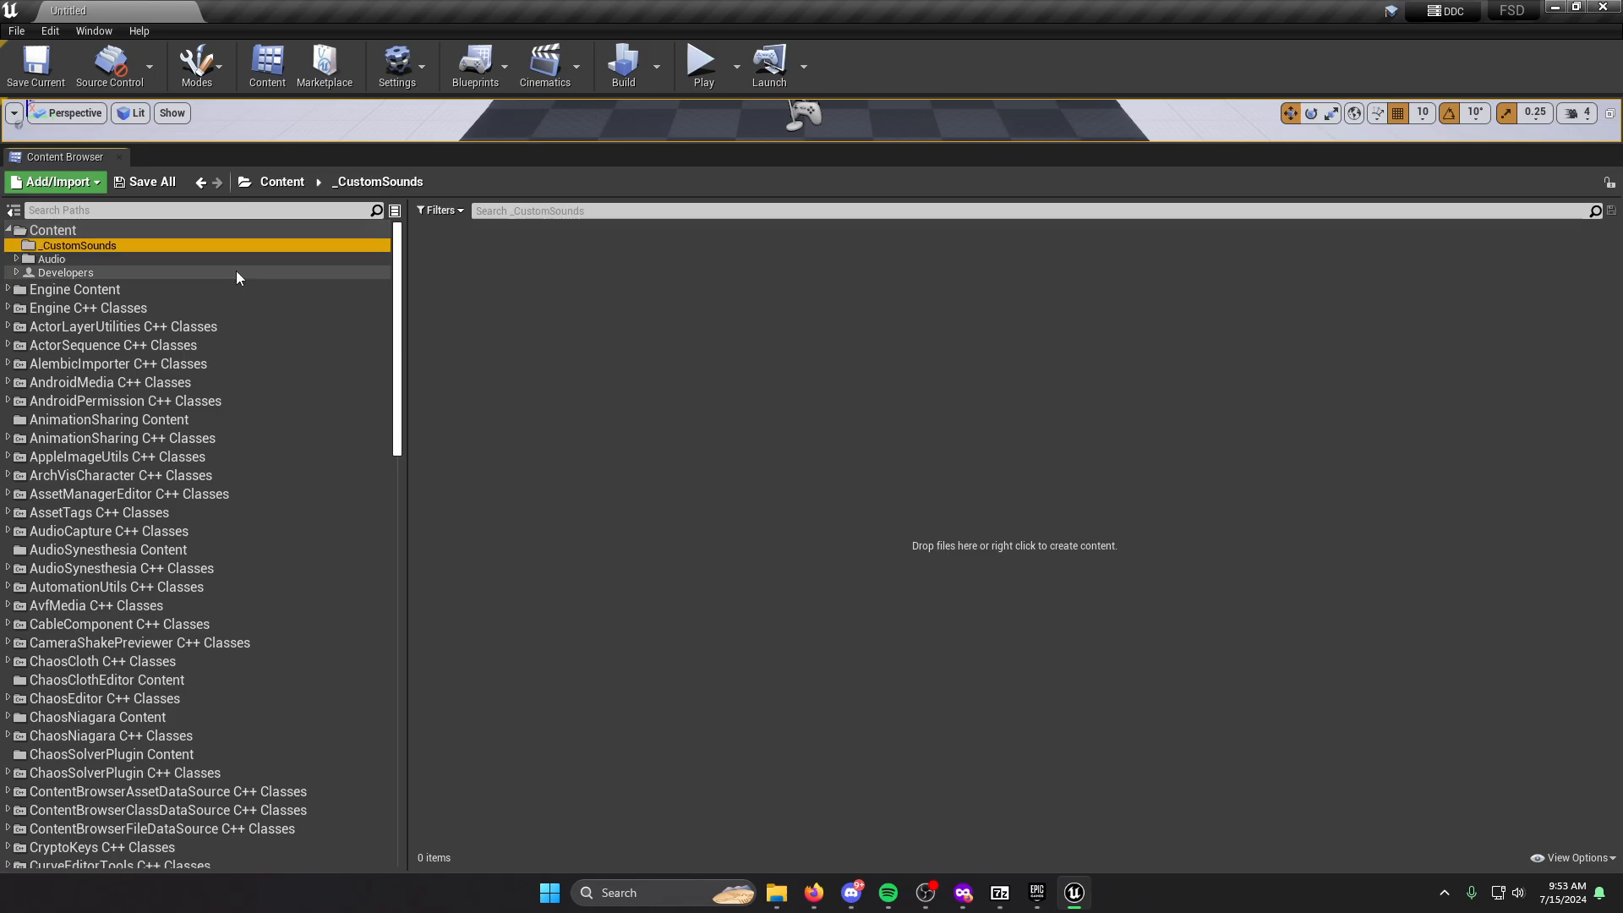
pyautogui.click(534, 297)
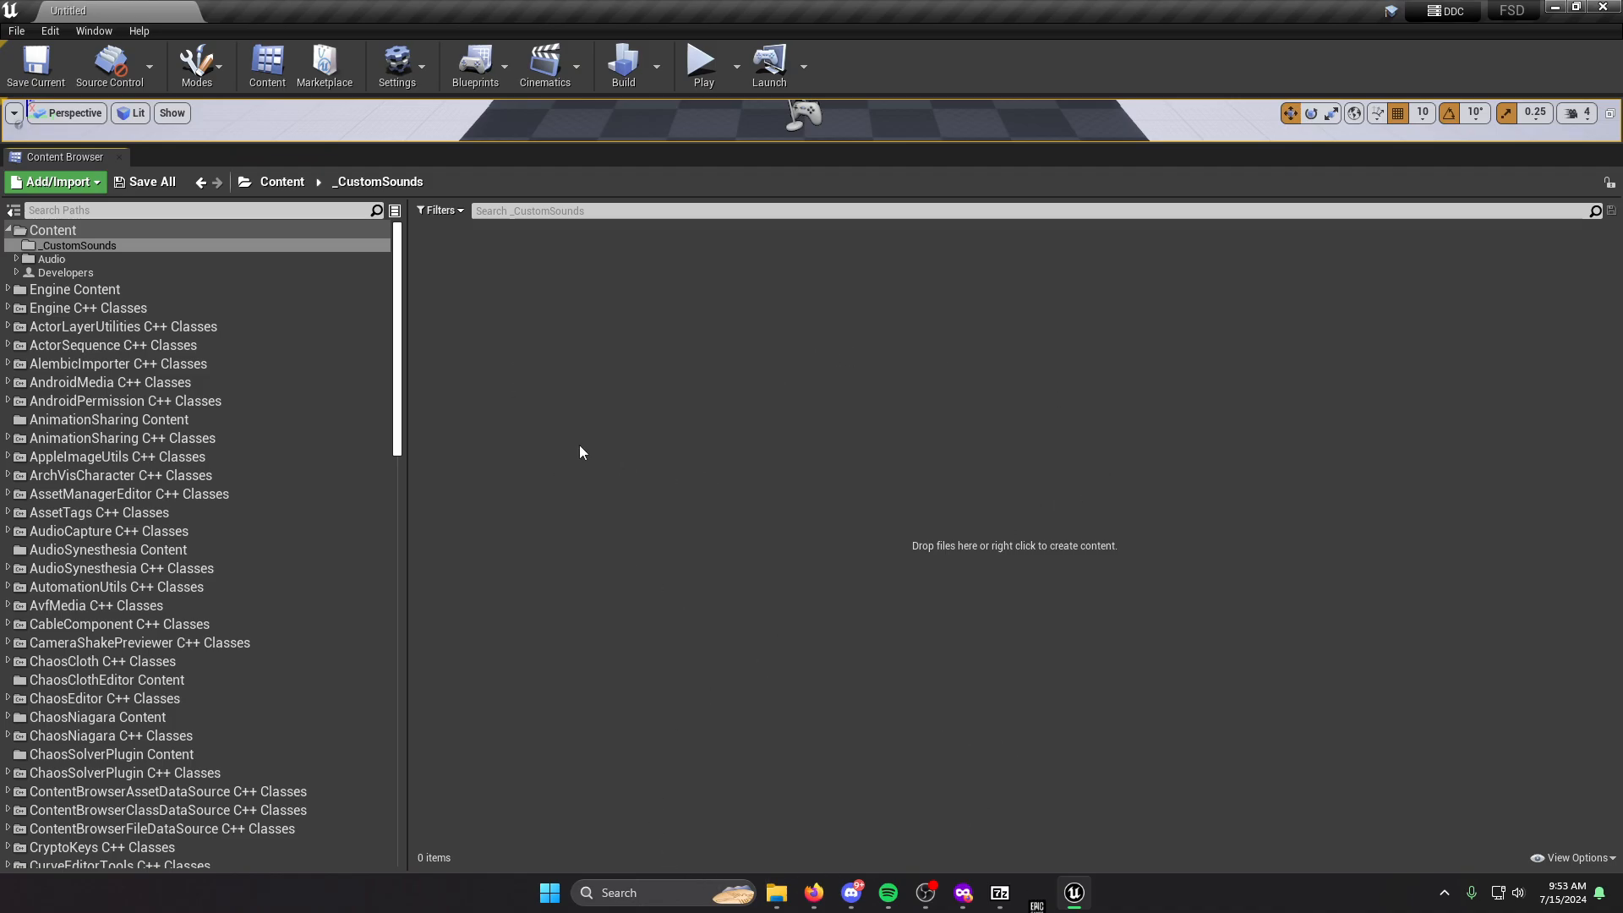
# Switch to File Explorer, open the mod's Content\Audio\Music folder, and move its window aside from the _CustomSounds view.
pyautogui.click(795, 892)
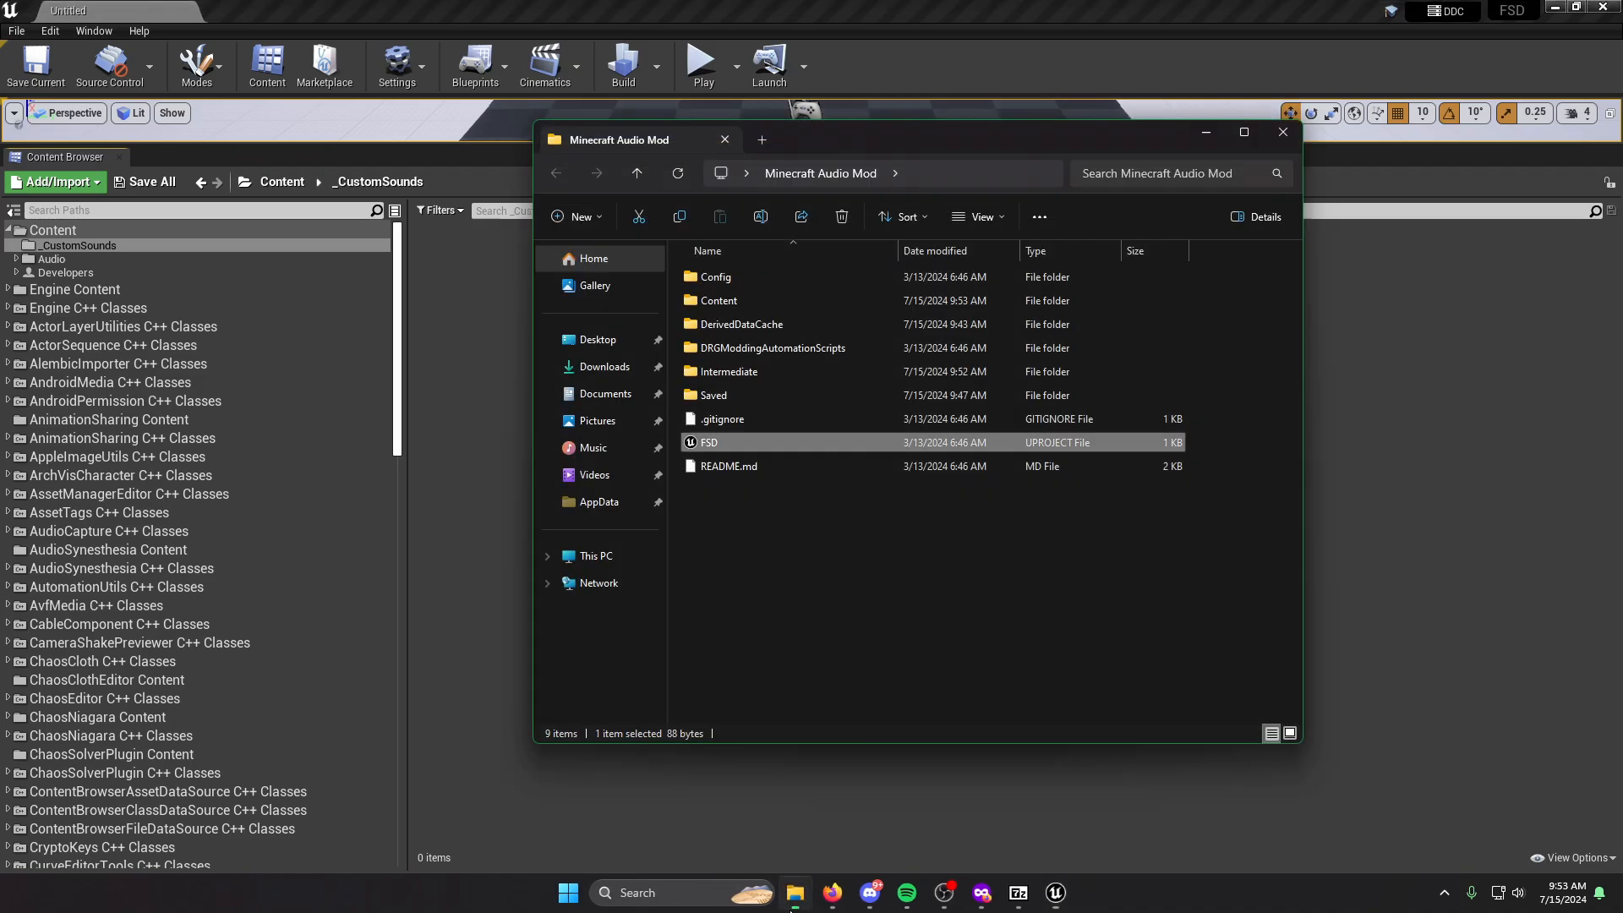
pyautogui.doubleClick(788, 303)
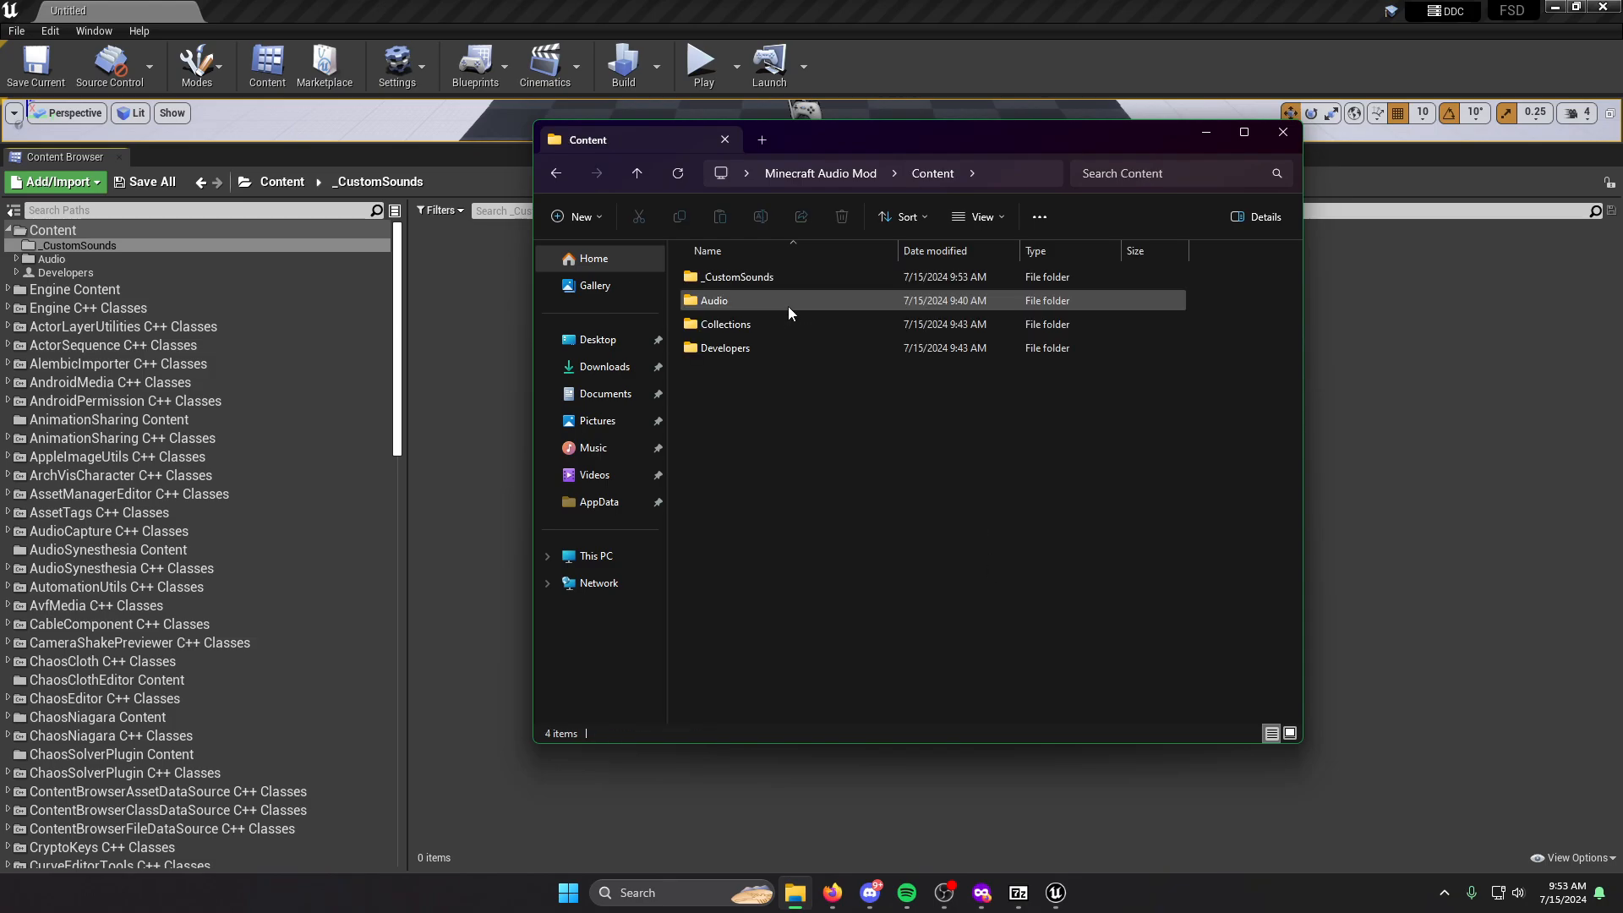
pyautogui.doubleClick(788, 304)
pyautogui.doubleClick(788, 304)
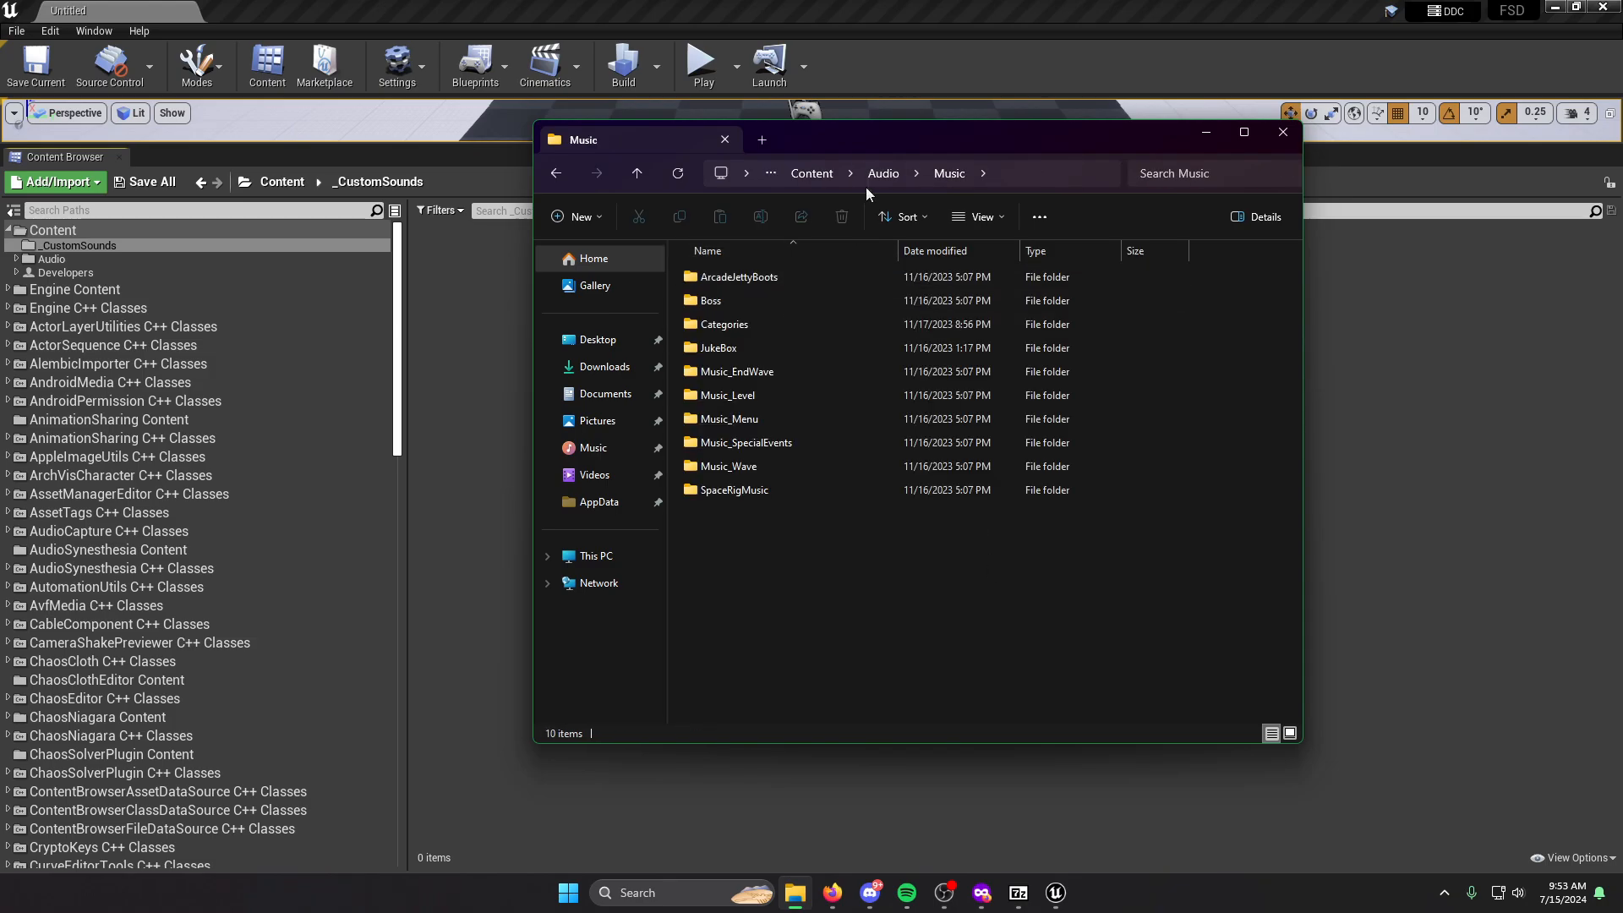
pyautogui.moveTo(835, 140); pyautogui.dragTo(1214, 220)
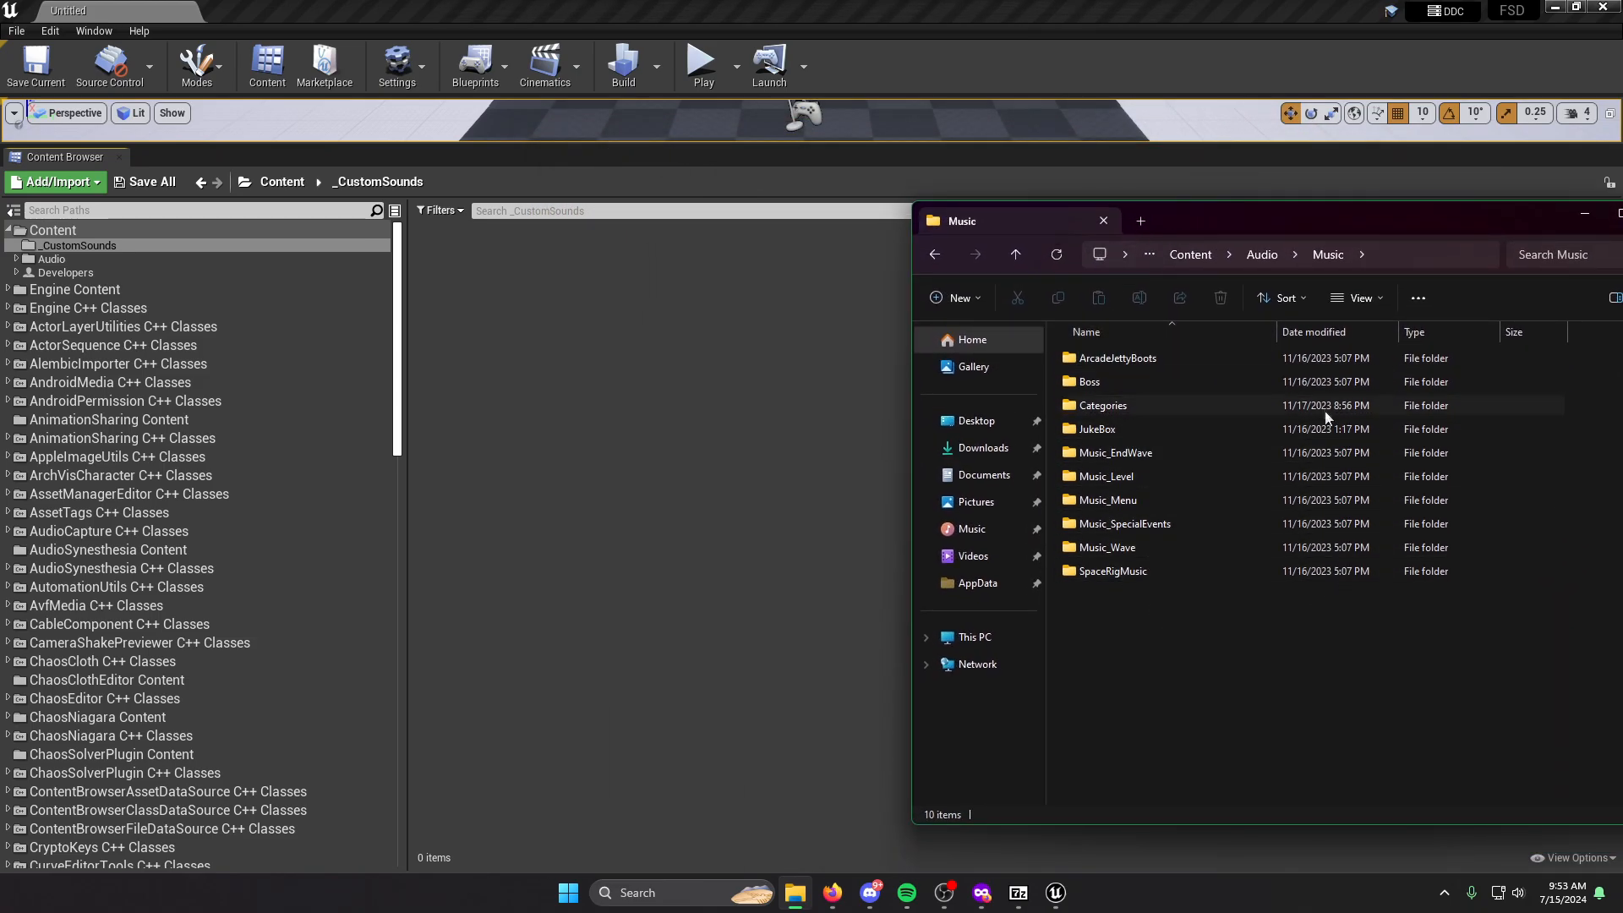
# Delete the ArcadeJettyBoots, Categories and JukeBox folders from the mod's Music folder.
pyautogui.moveTo(1117, 676); pyautogui.dragTo(1075, 359)
pyautogui.click(1122, 674)
pyautogui.click(1116, 362)
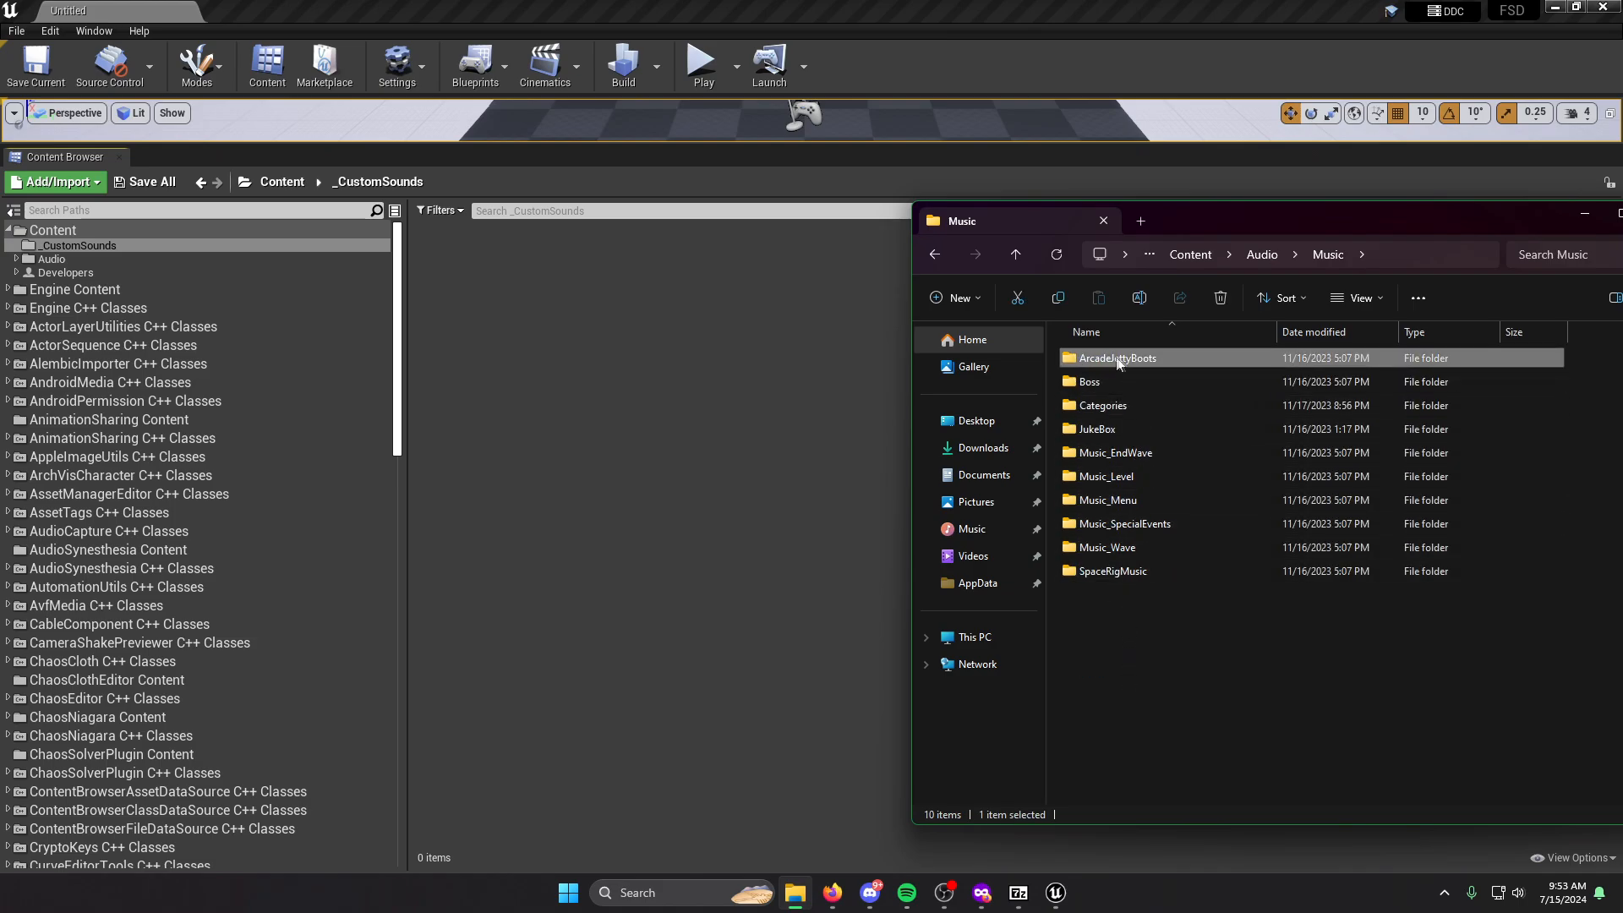
pyautogui.keyDown('ctrl'); pyautogui.click(1139, 405); pyautogui.keyUp('ctrl')
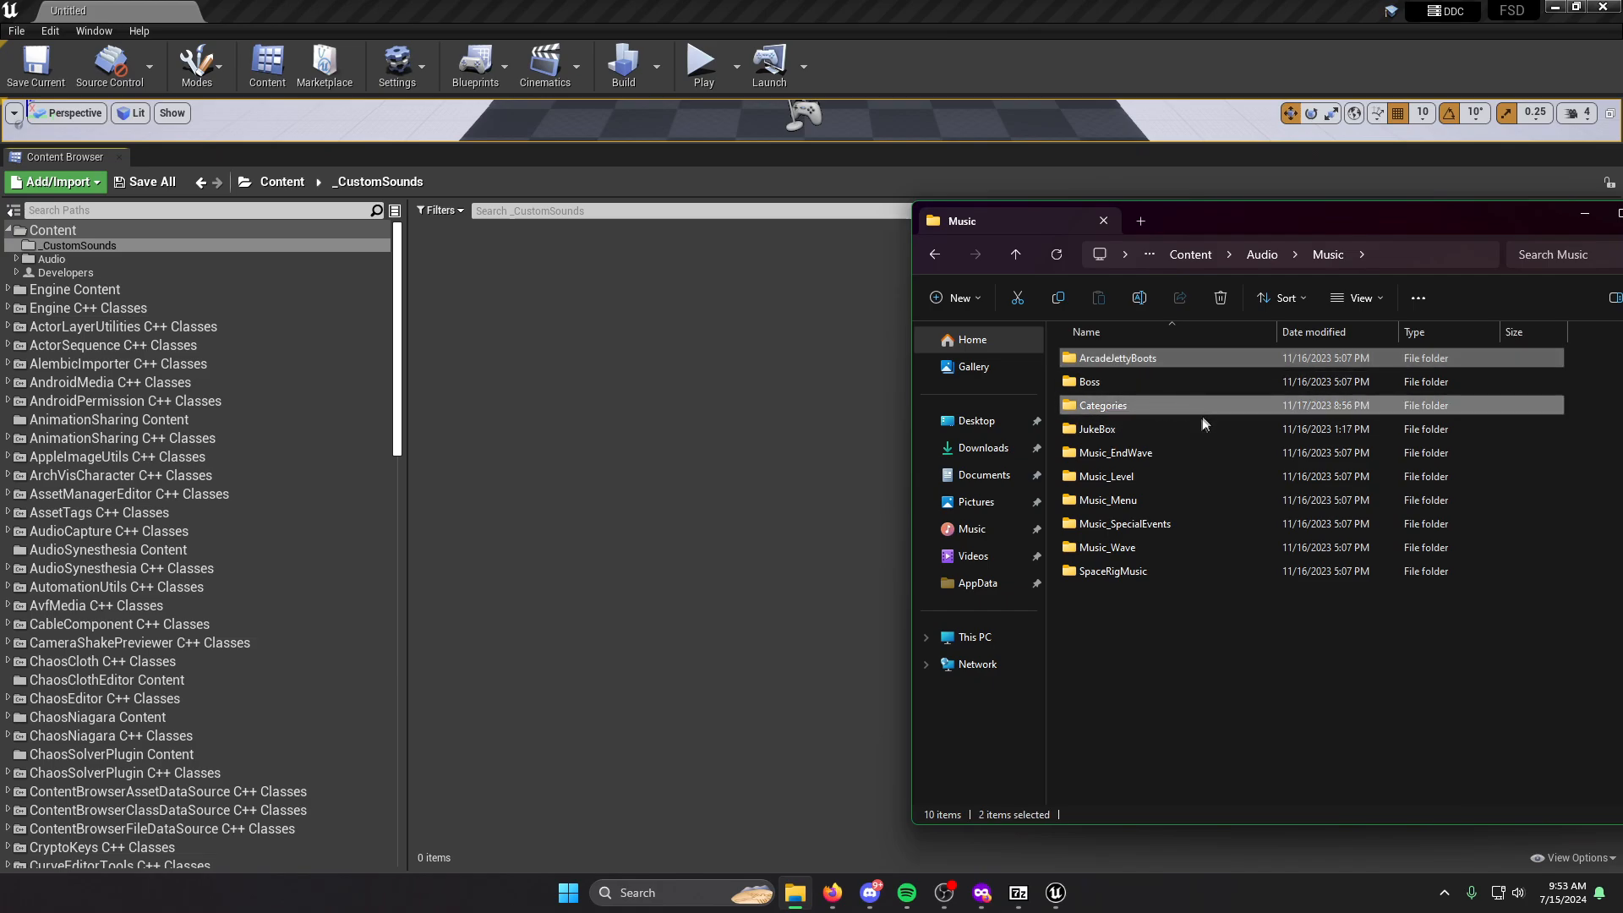
pyautogui.keyDown('ctrl'); pyautogui.click(1129, 427); pyautogui.keyUp('ctrl')
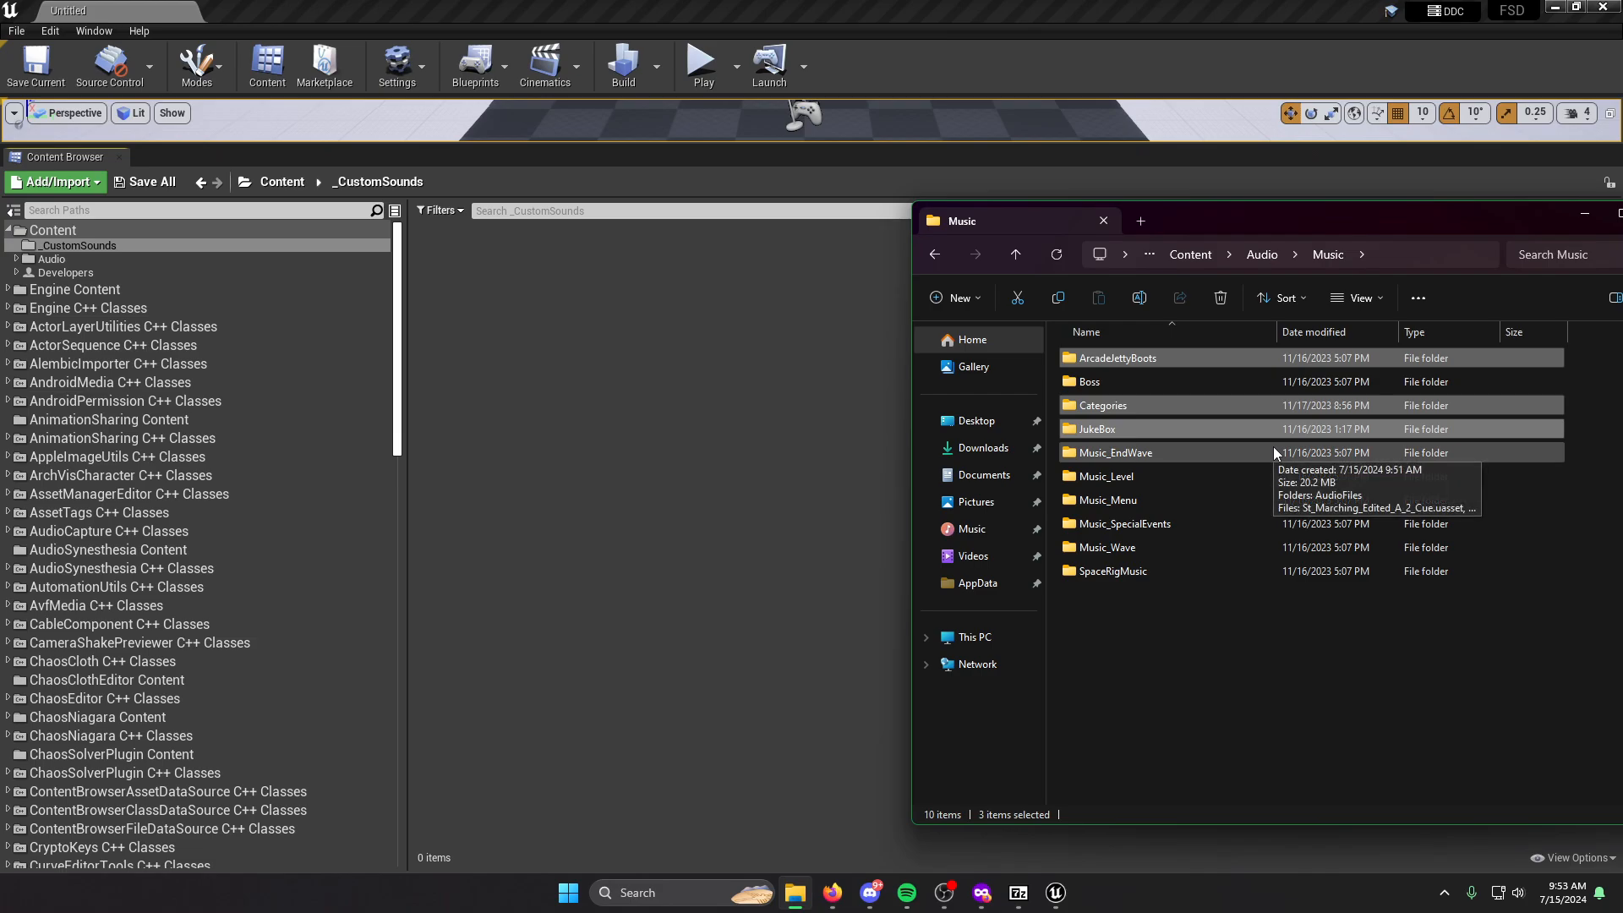
pyautogui.press('Delete')
pyautogui.moveTo(1175, 575); pyautogui.dragTo(1119, 430)
pyautogui.click(1152, 554)
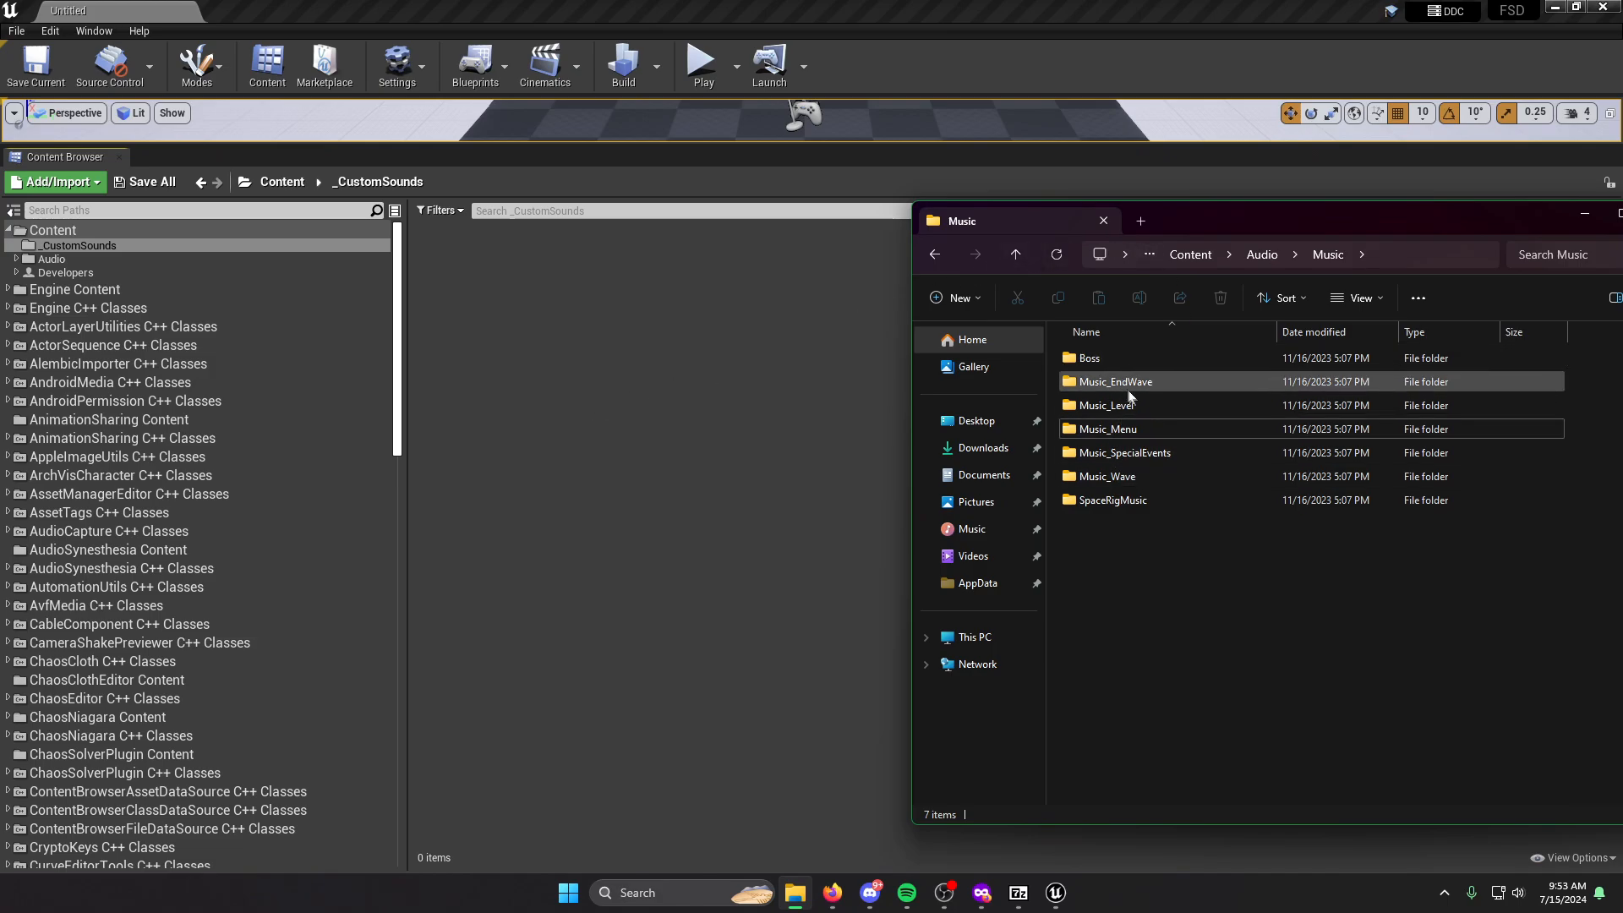
# Back in Unreal Editor, create two folders named Boss and EndWave inside _CustomSounds.
pyautogui.click(648, 348)
pyautogui.rightClick(544, 368)
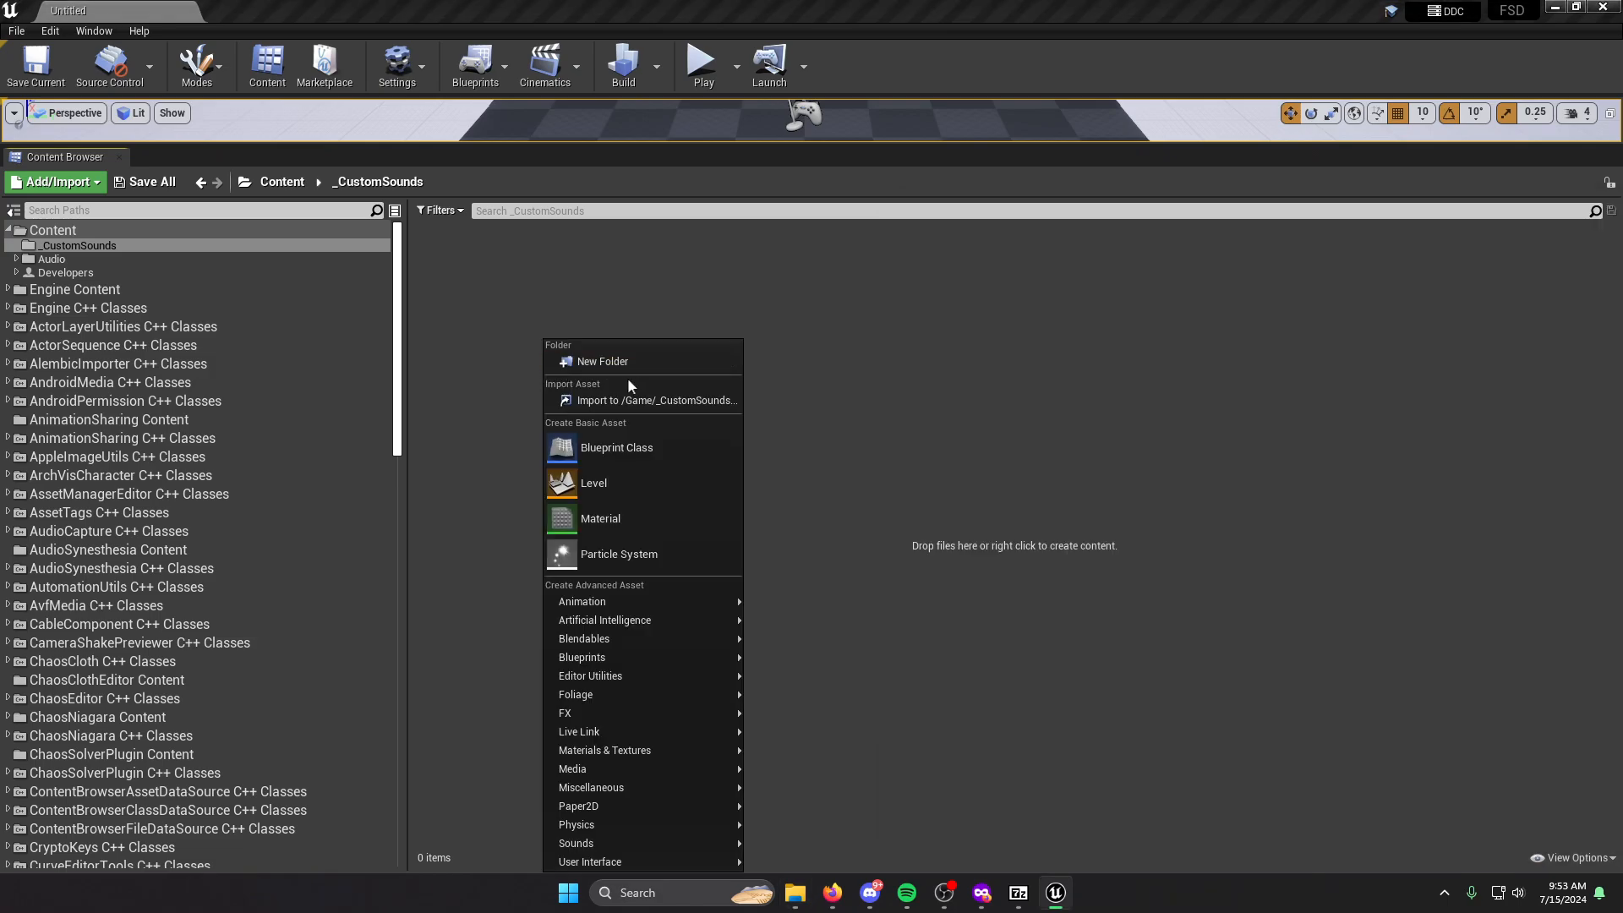
pyautogui.click(607, 361)
pyautogui.write('Boss')
pyautogui.press('Return')
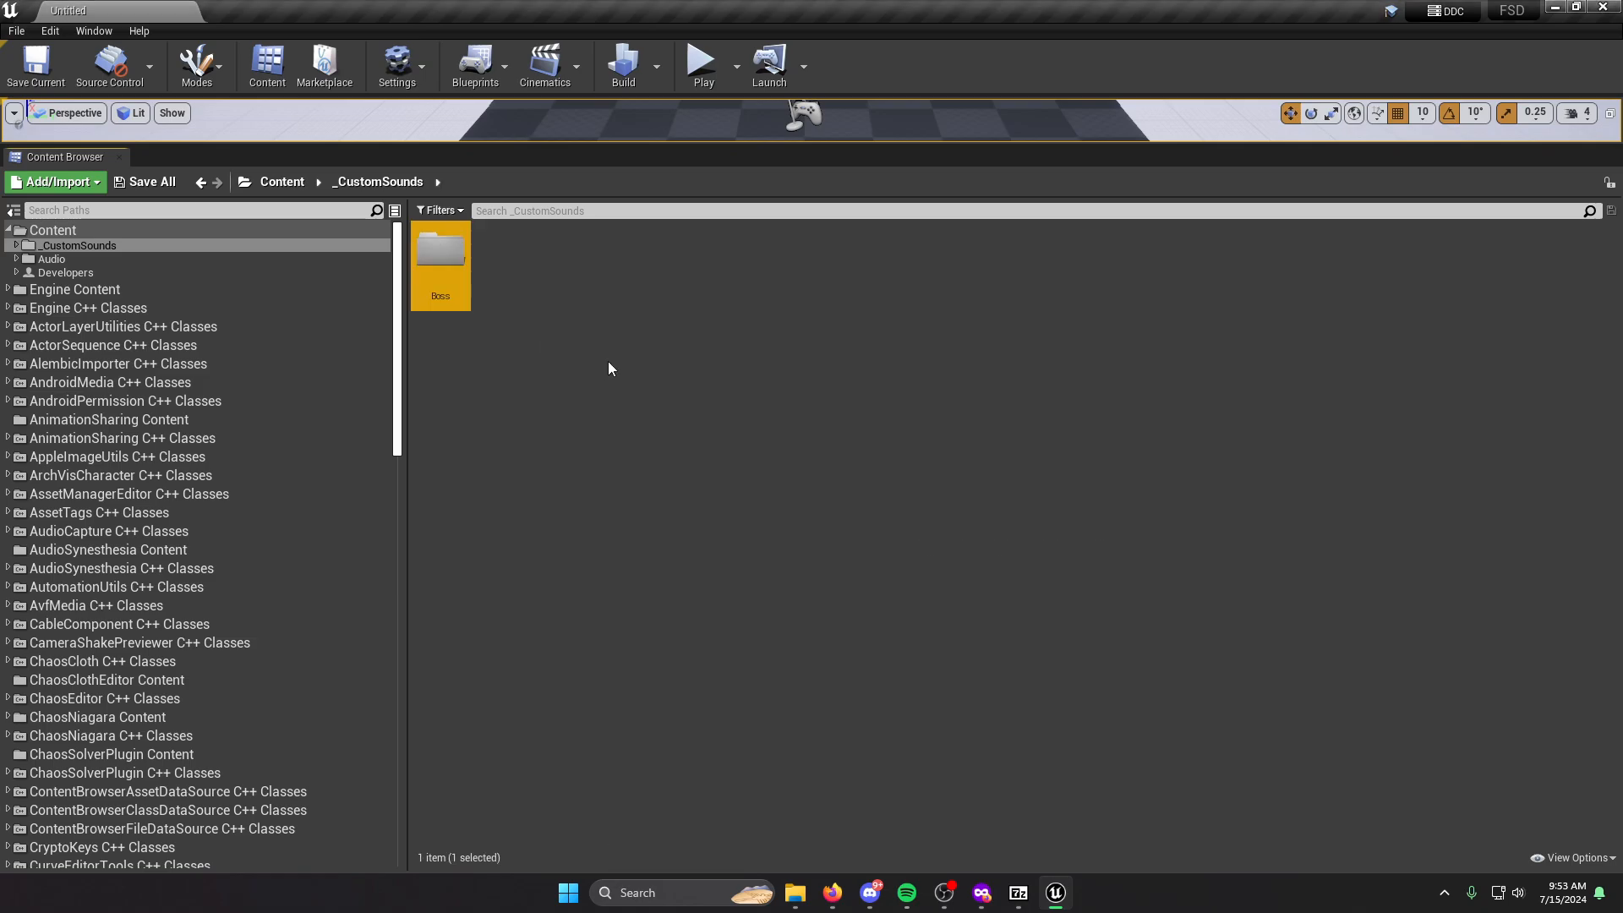
pyautogui.rightClick(607, 361)
pyautogui.click(651, 363)
pyautogui.write('EndWave')
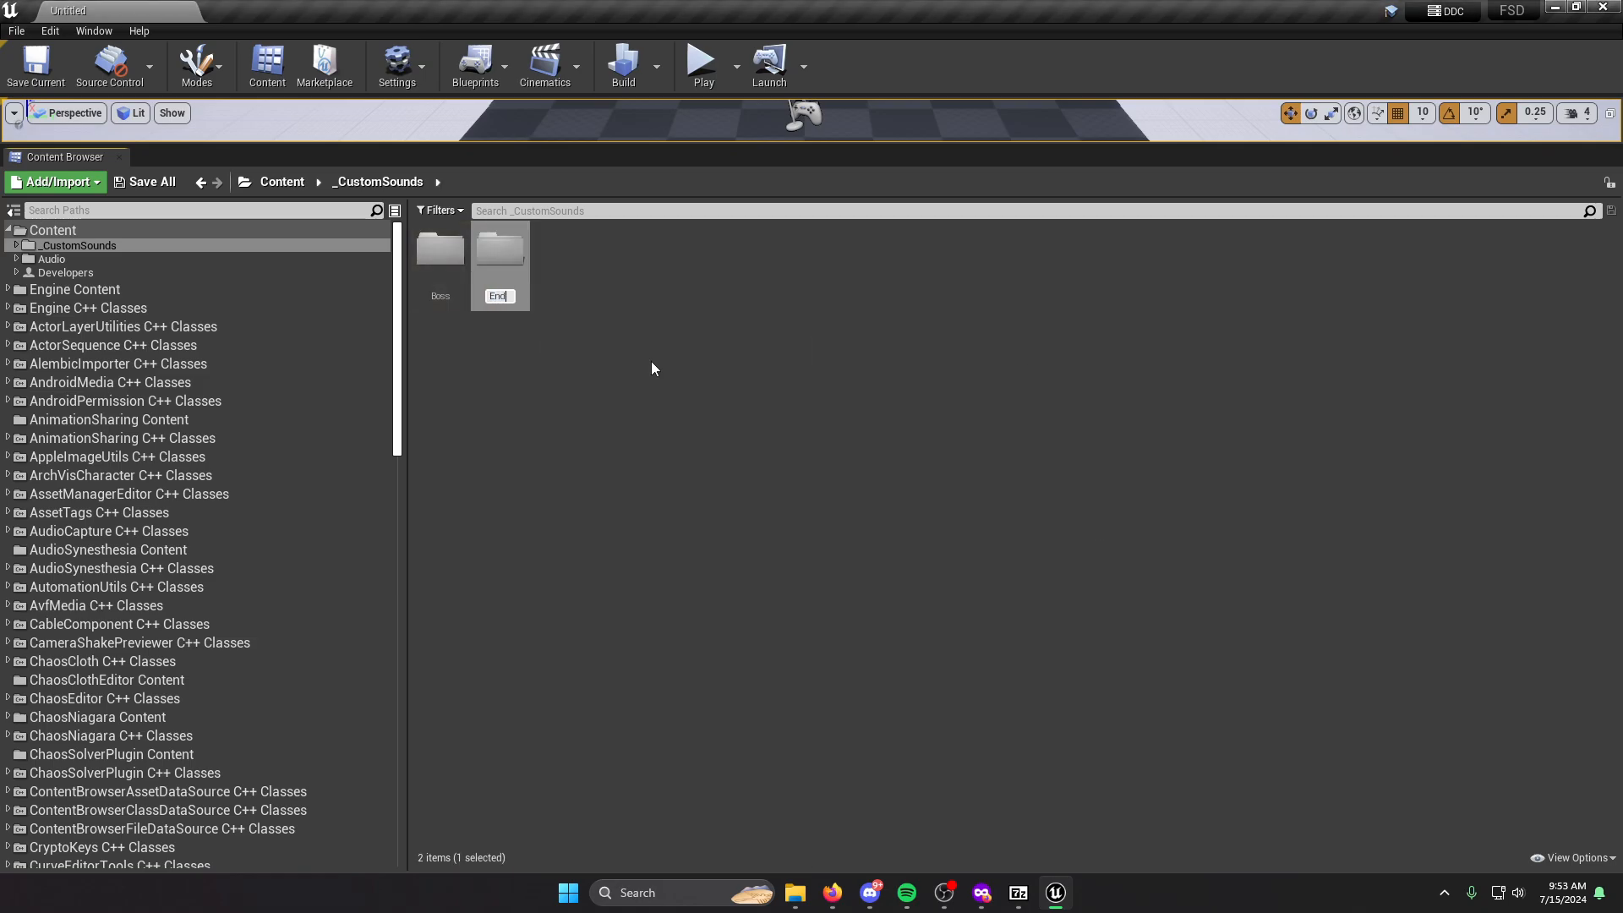
pyautogui.press('Return')
# Add two more folders named Wave and Menu inside _CustomSounds.
pyautogui.rightClick(651, 362)
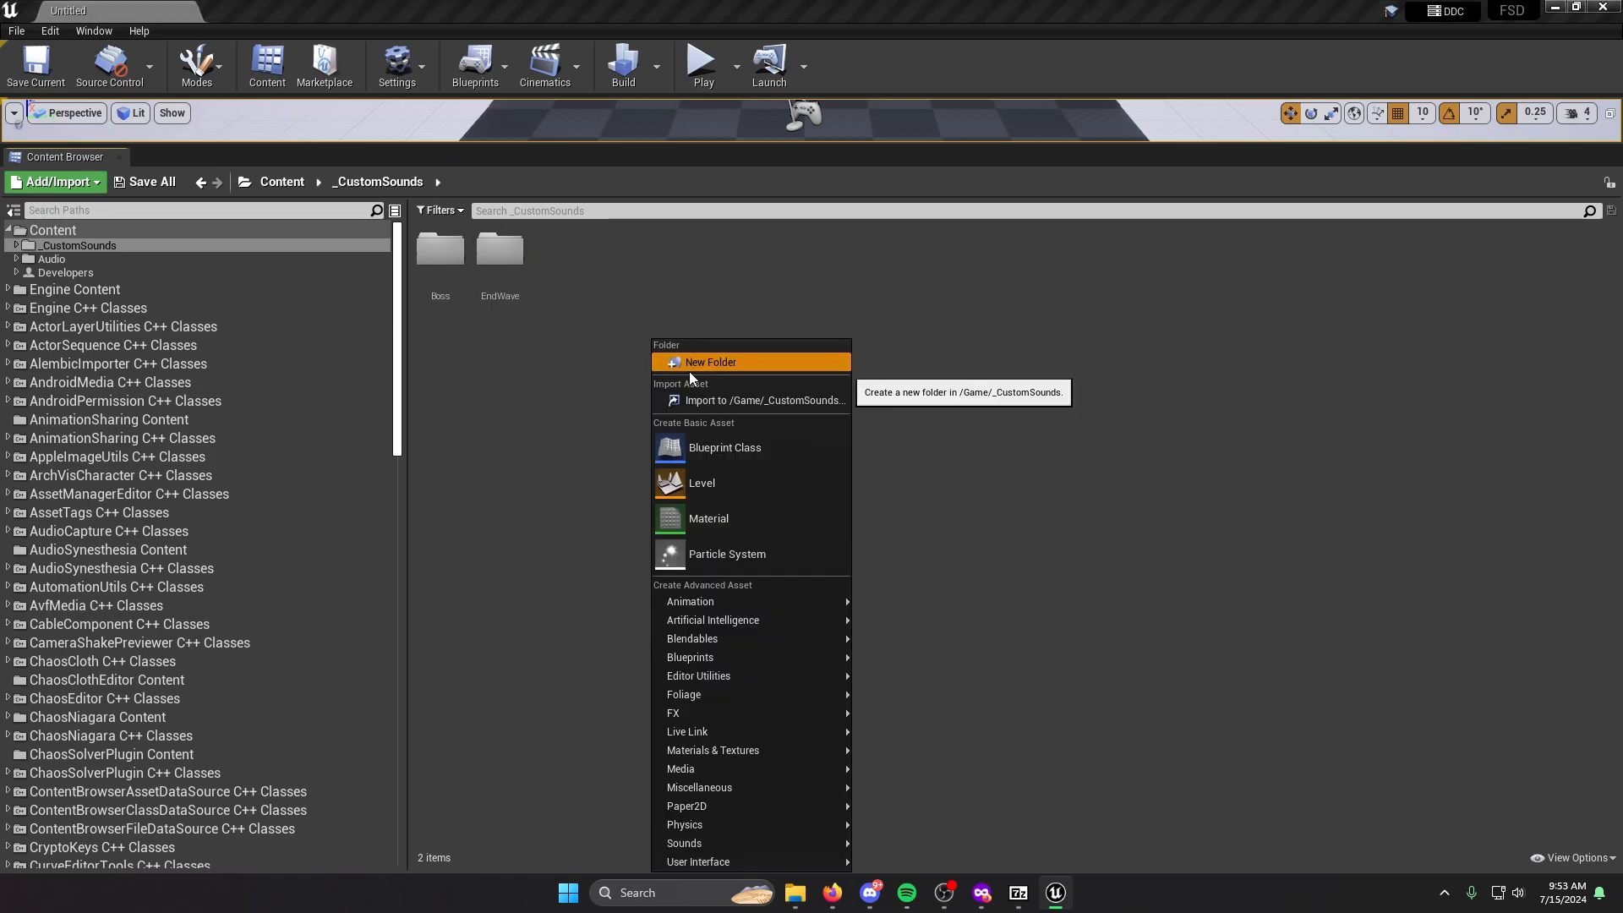
pyautogui.click(690, 372)
pyautogui.write('Wave')
pyautogui.press('Return')
pyautogui.rightClick(690, 372)
pyautogui.click(771, 359)
pyautogui.write('Menu')
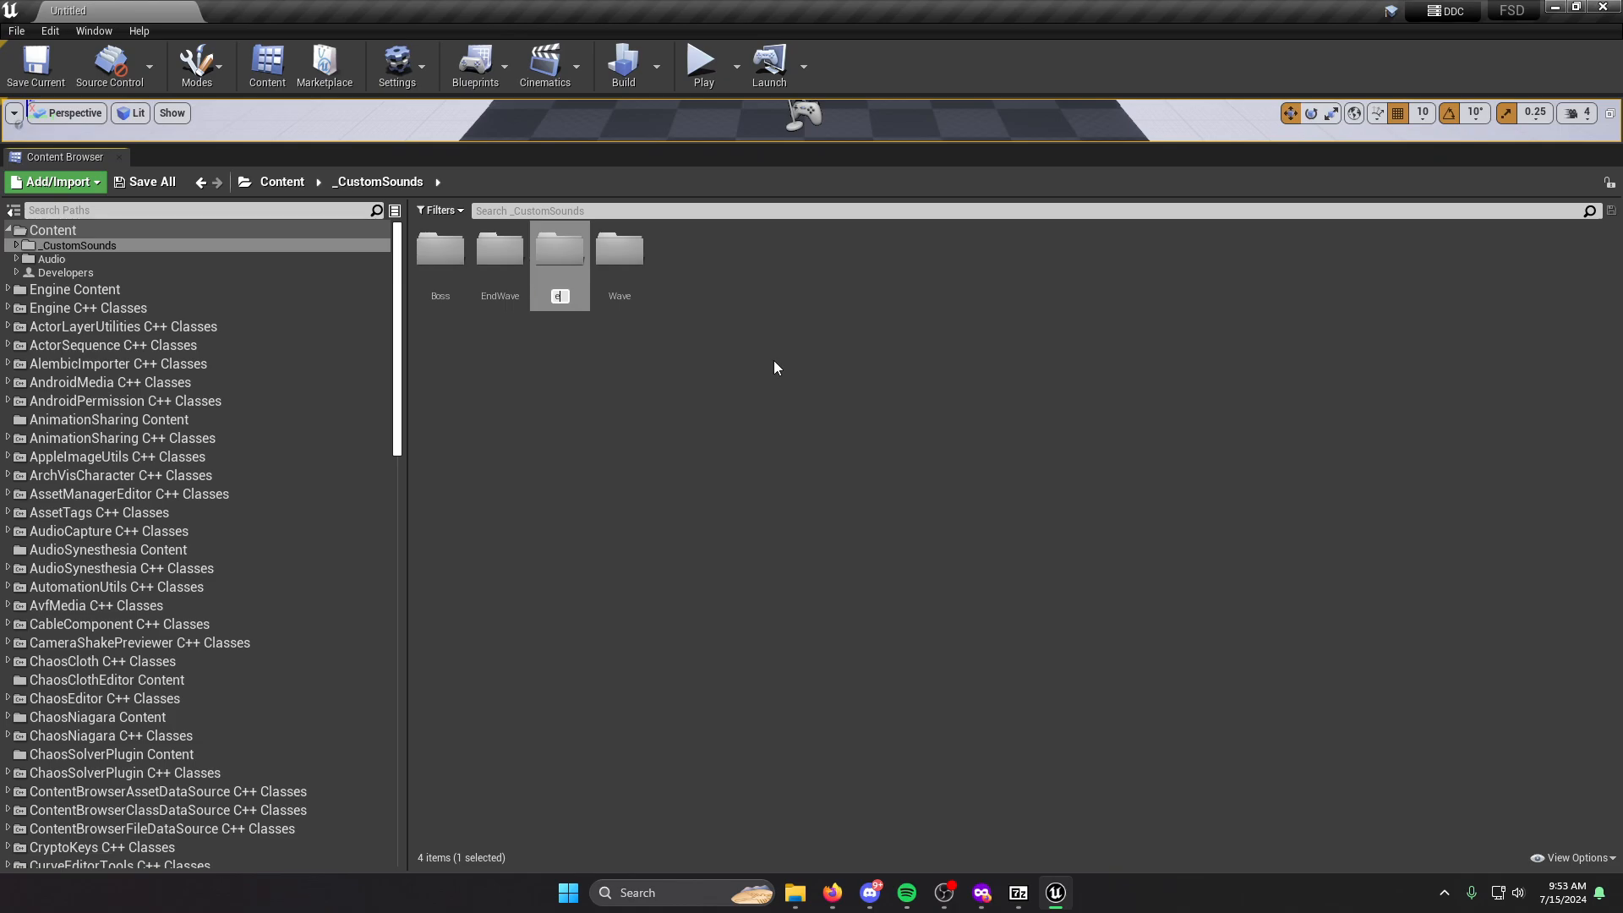
pyautogui.press('Return')
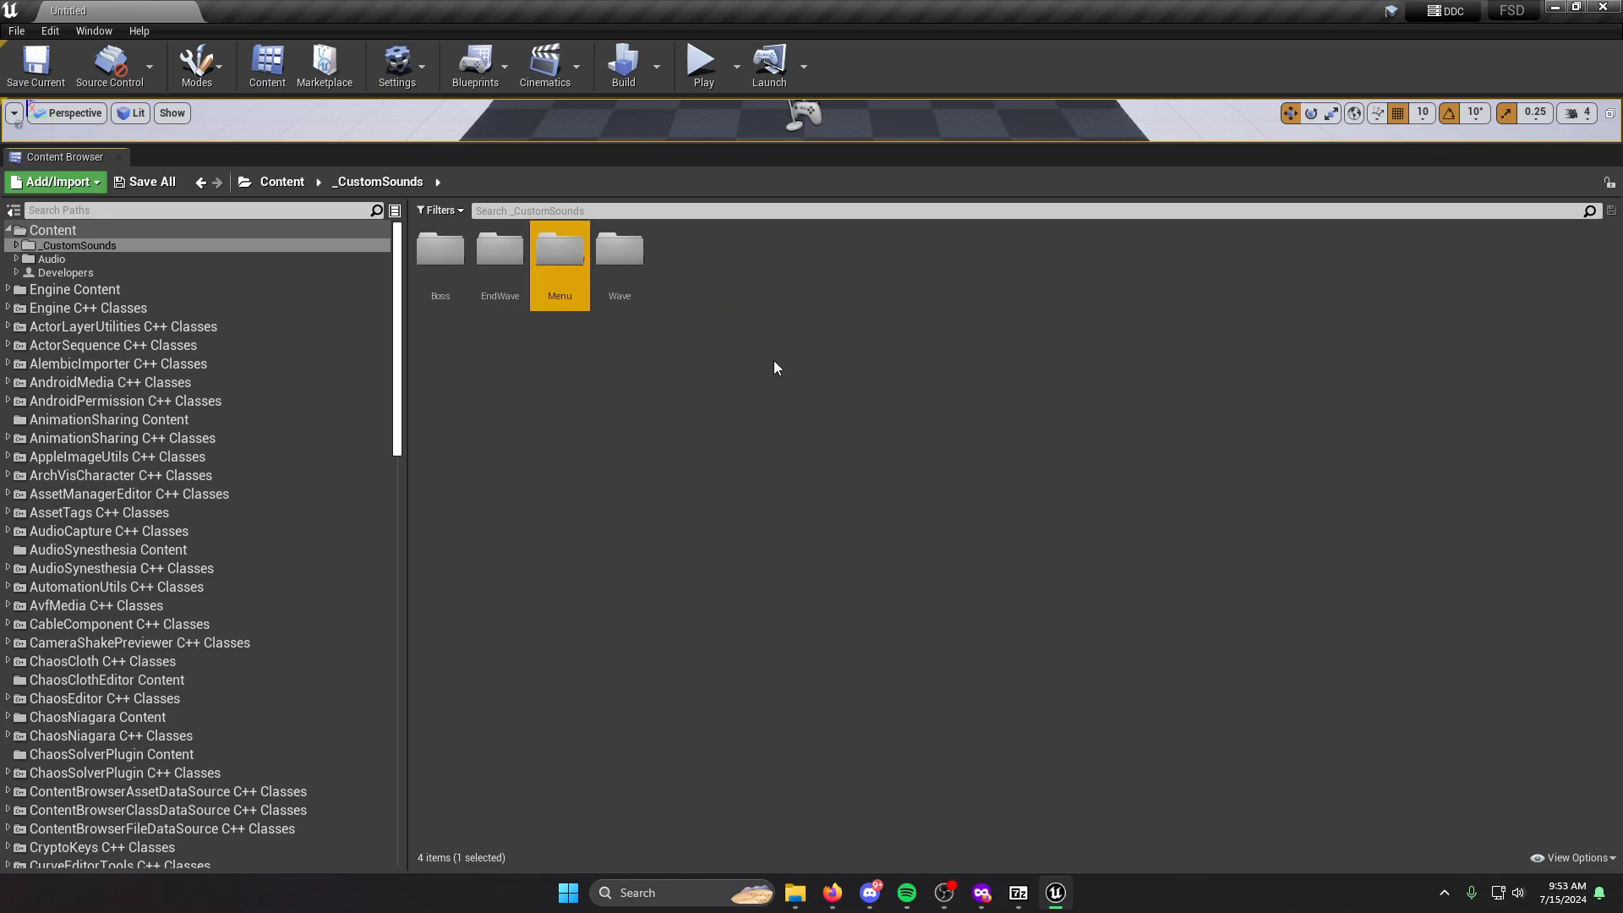
# Create two more folders named Special and SpaceRig inside _CustomSounds.
pyautogui.rightClick(774, 361)
pyautogui.click(814, 369)
pyautogui.write('spec')
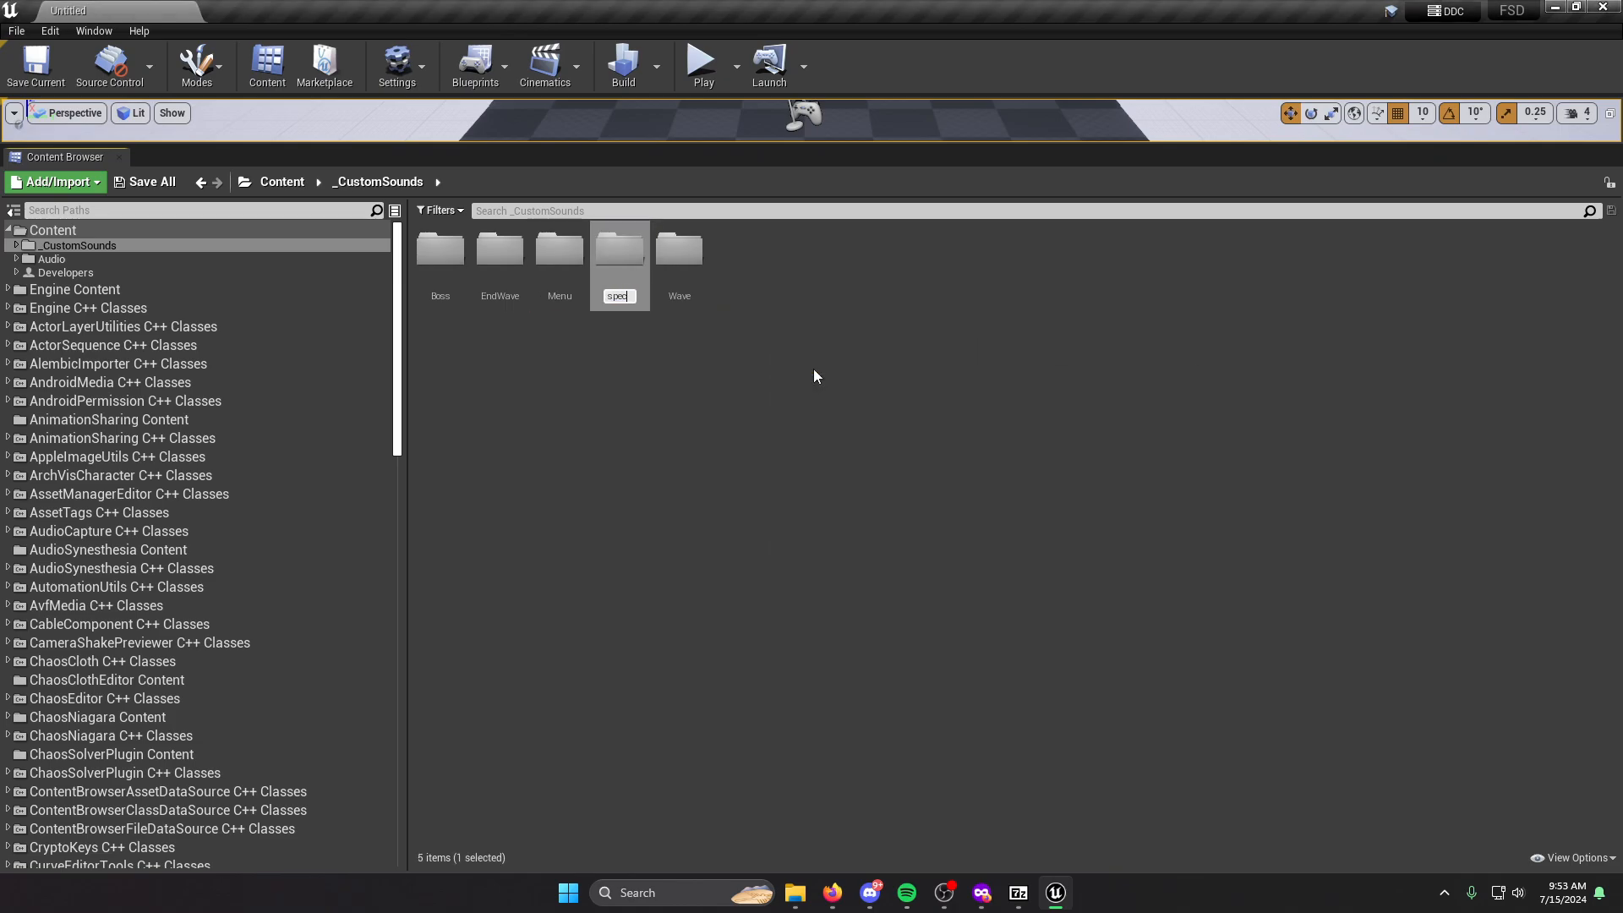
pyautogui.write('ial')
pyautogui.press('Return')
pyautogui.rightClick(814, 370)
pyautogui.click(876, 364)
pyautogui.write('SpaceRig')
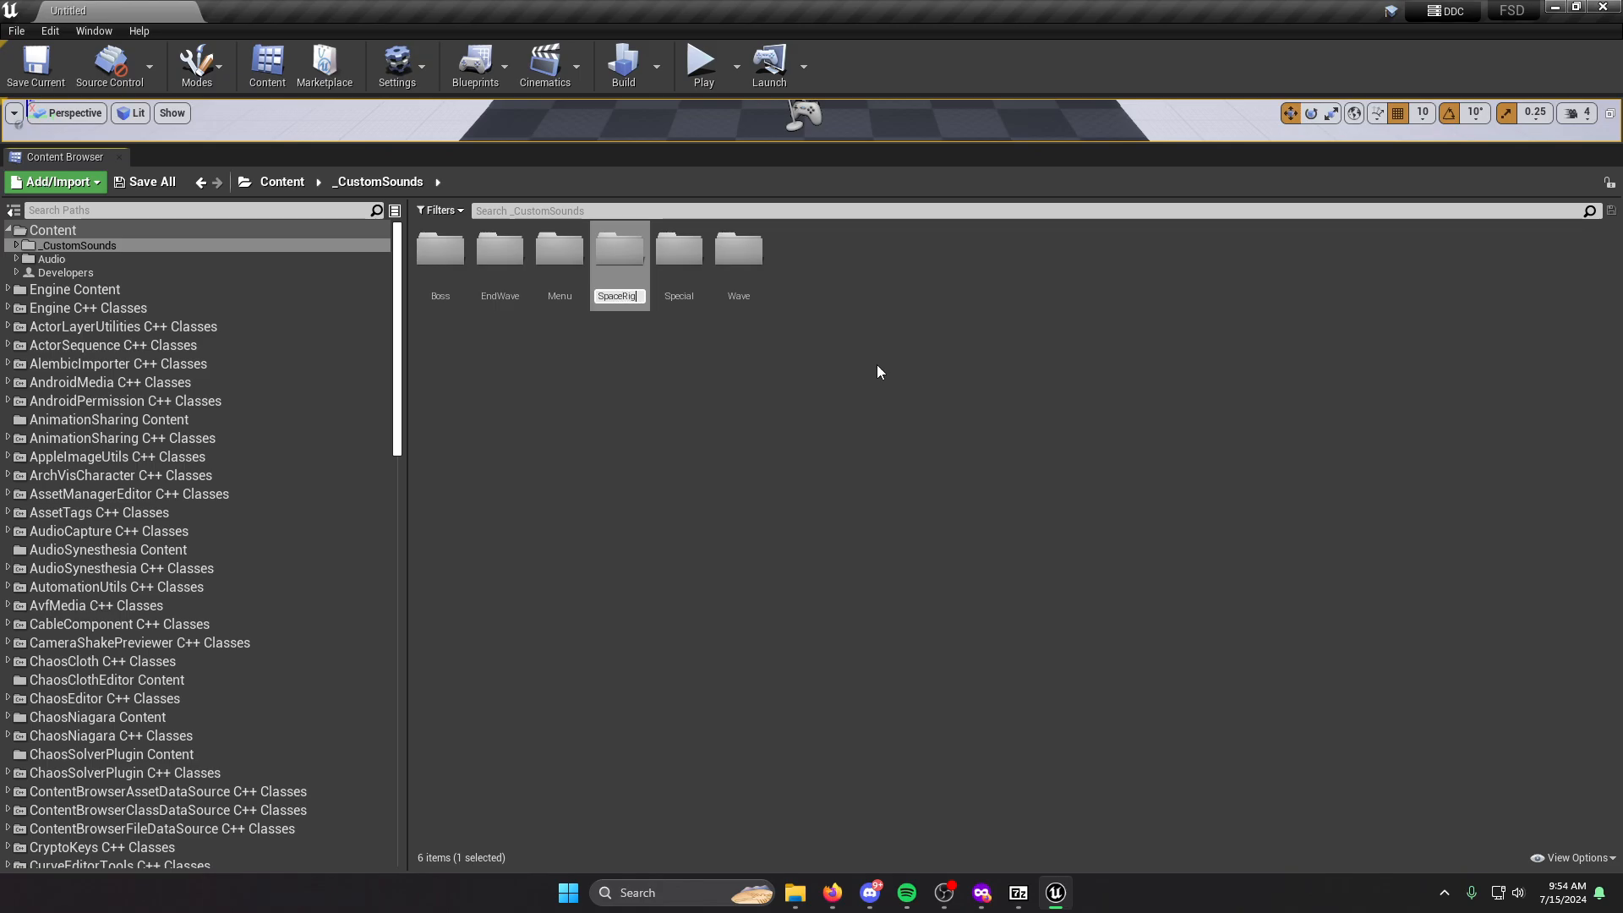
pyautogui.press('Return')
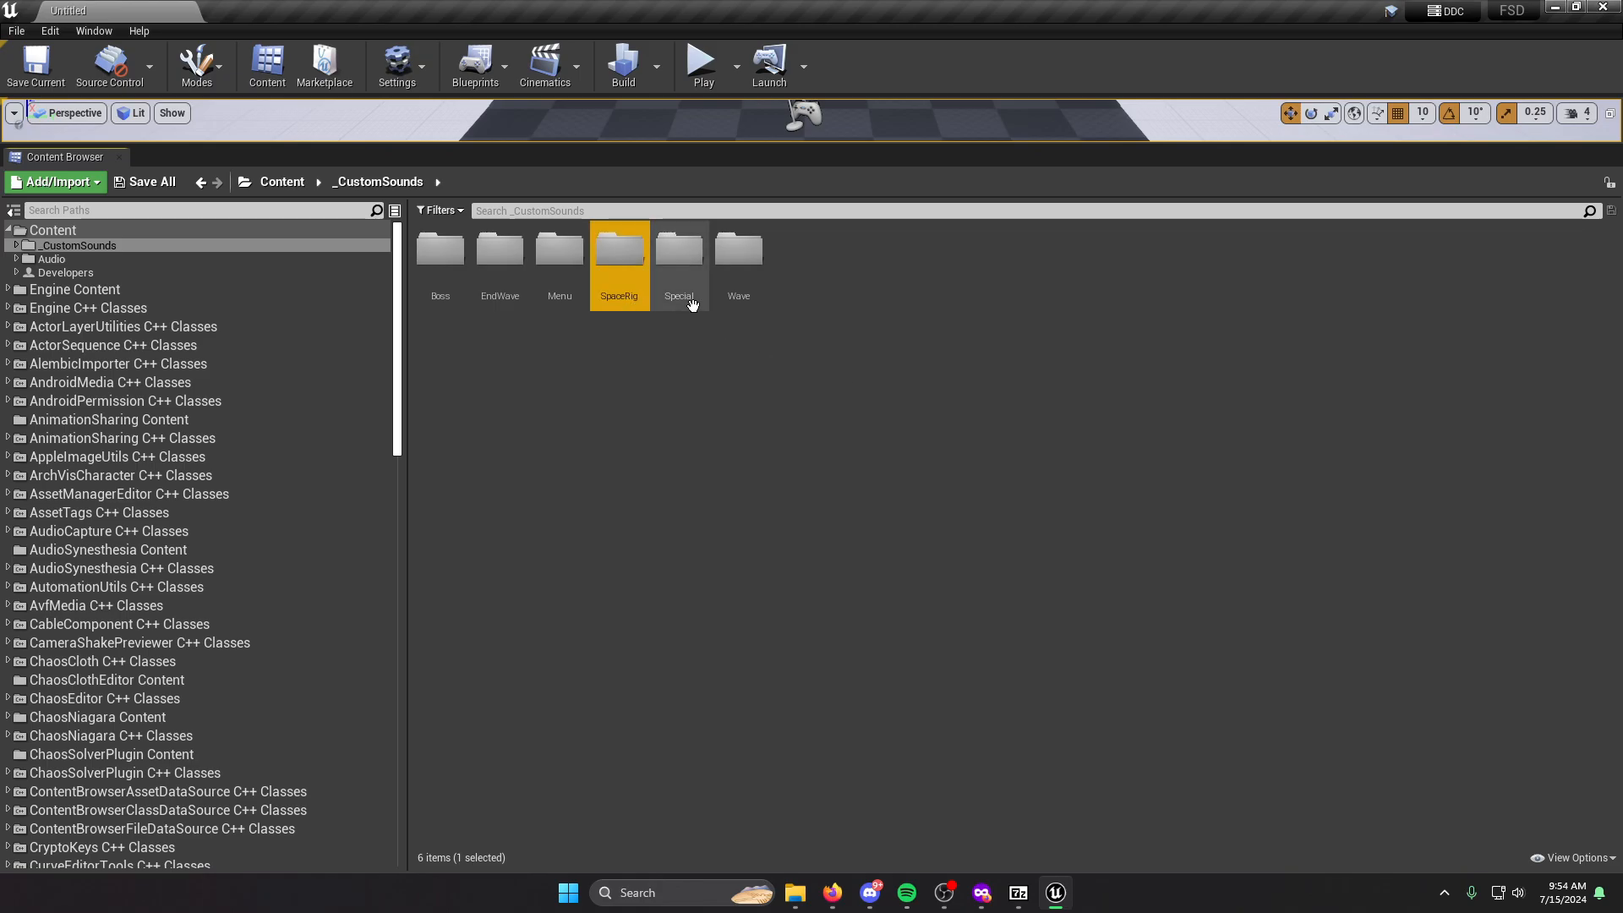
# Compare against the mod's Music folder in File Explorer and add folders named Level and Rift inside _CustomSounds in Unreal Editor.
pyautogui.click(795, 895)
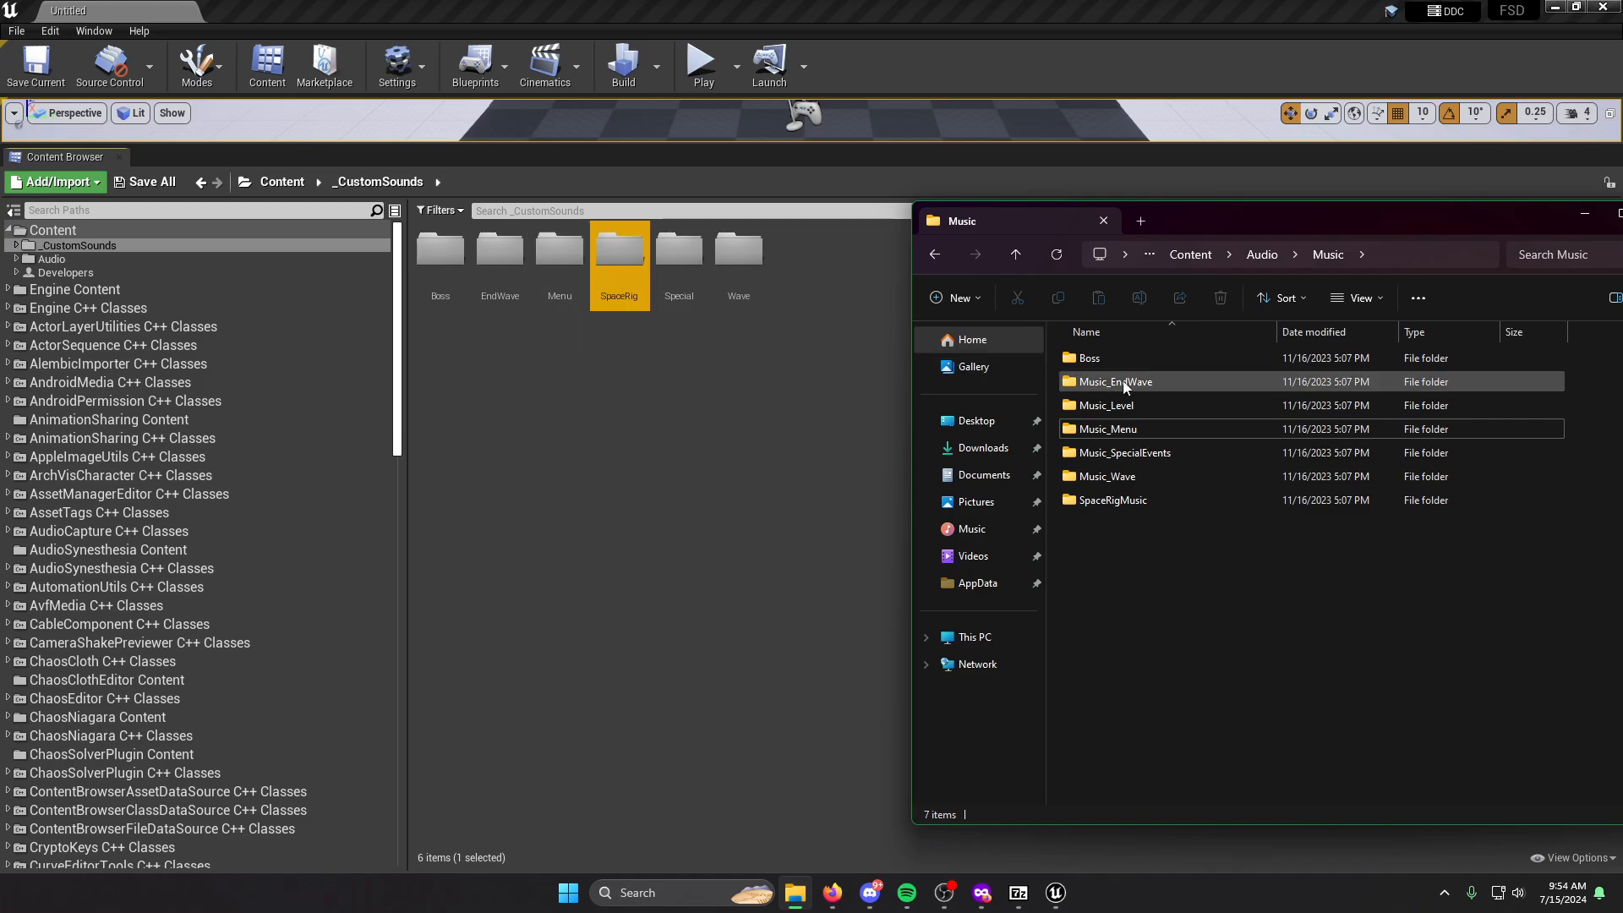
pyautogui.rightClick(721, 339)
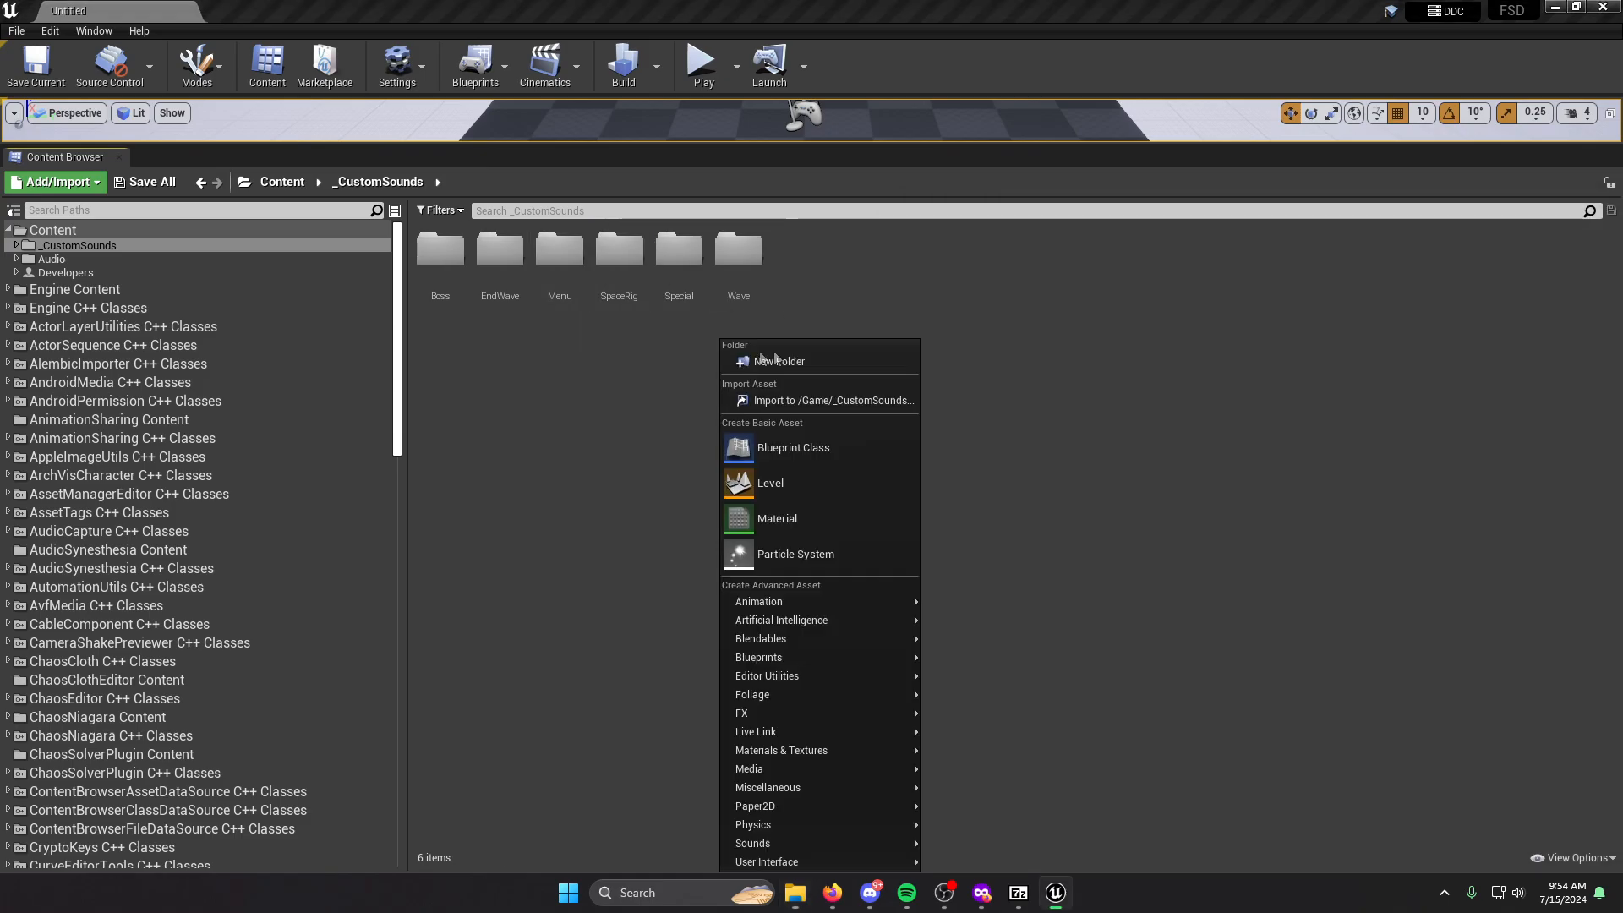
pyautogui.click(827, 361)
pyautogui.write('Leve')
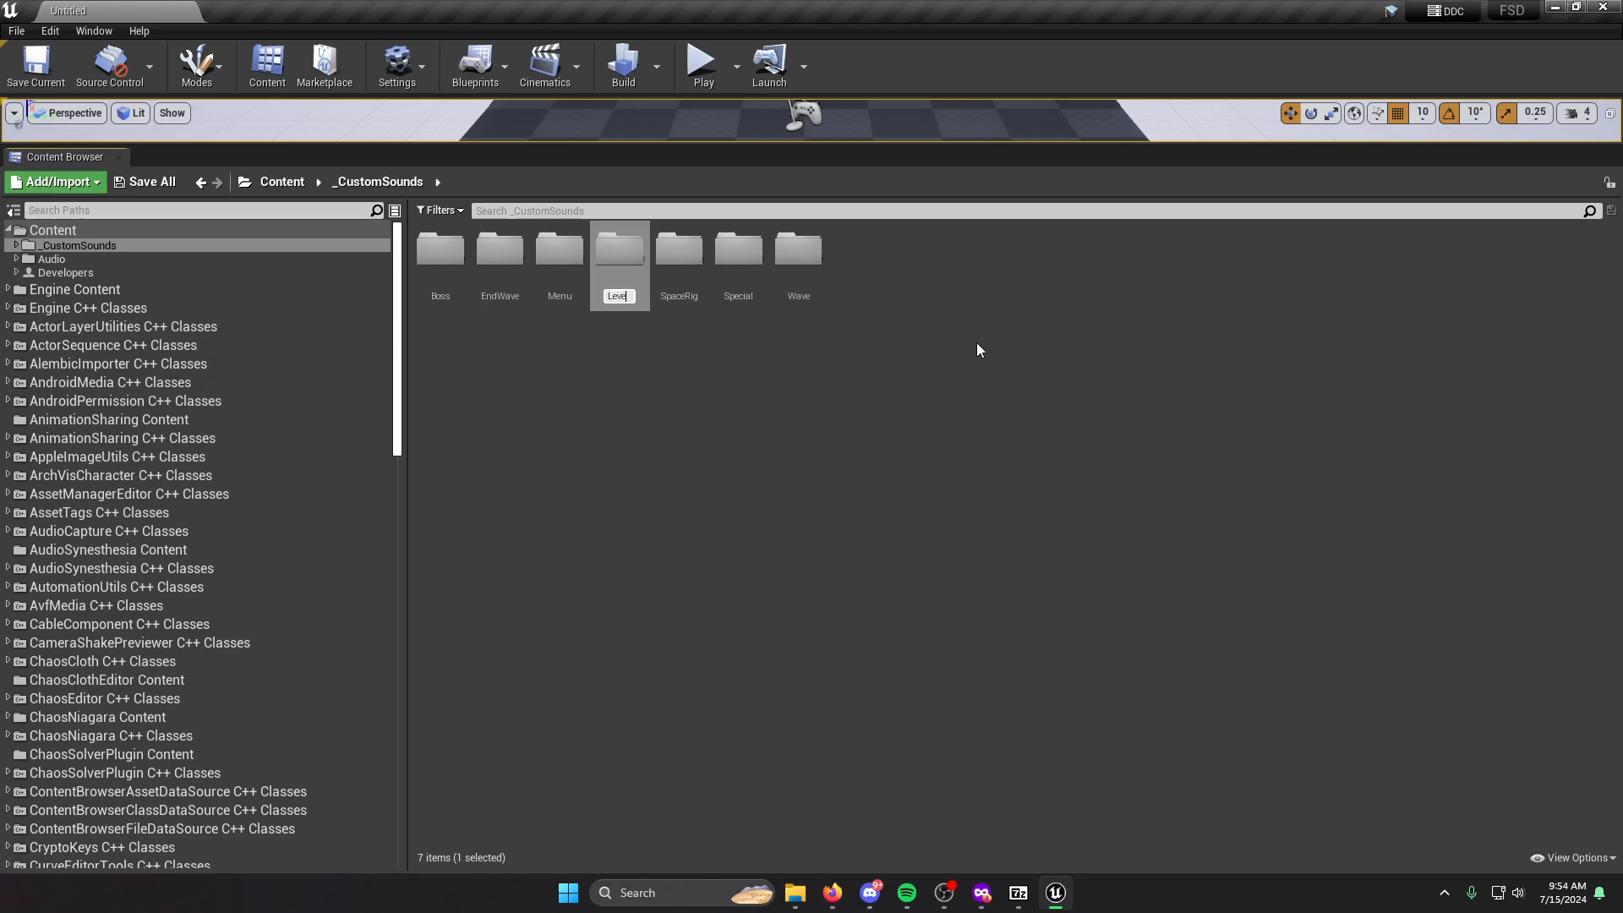
pyautogui.write('l')
pyautogui.press('Return')
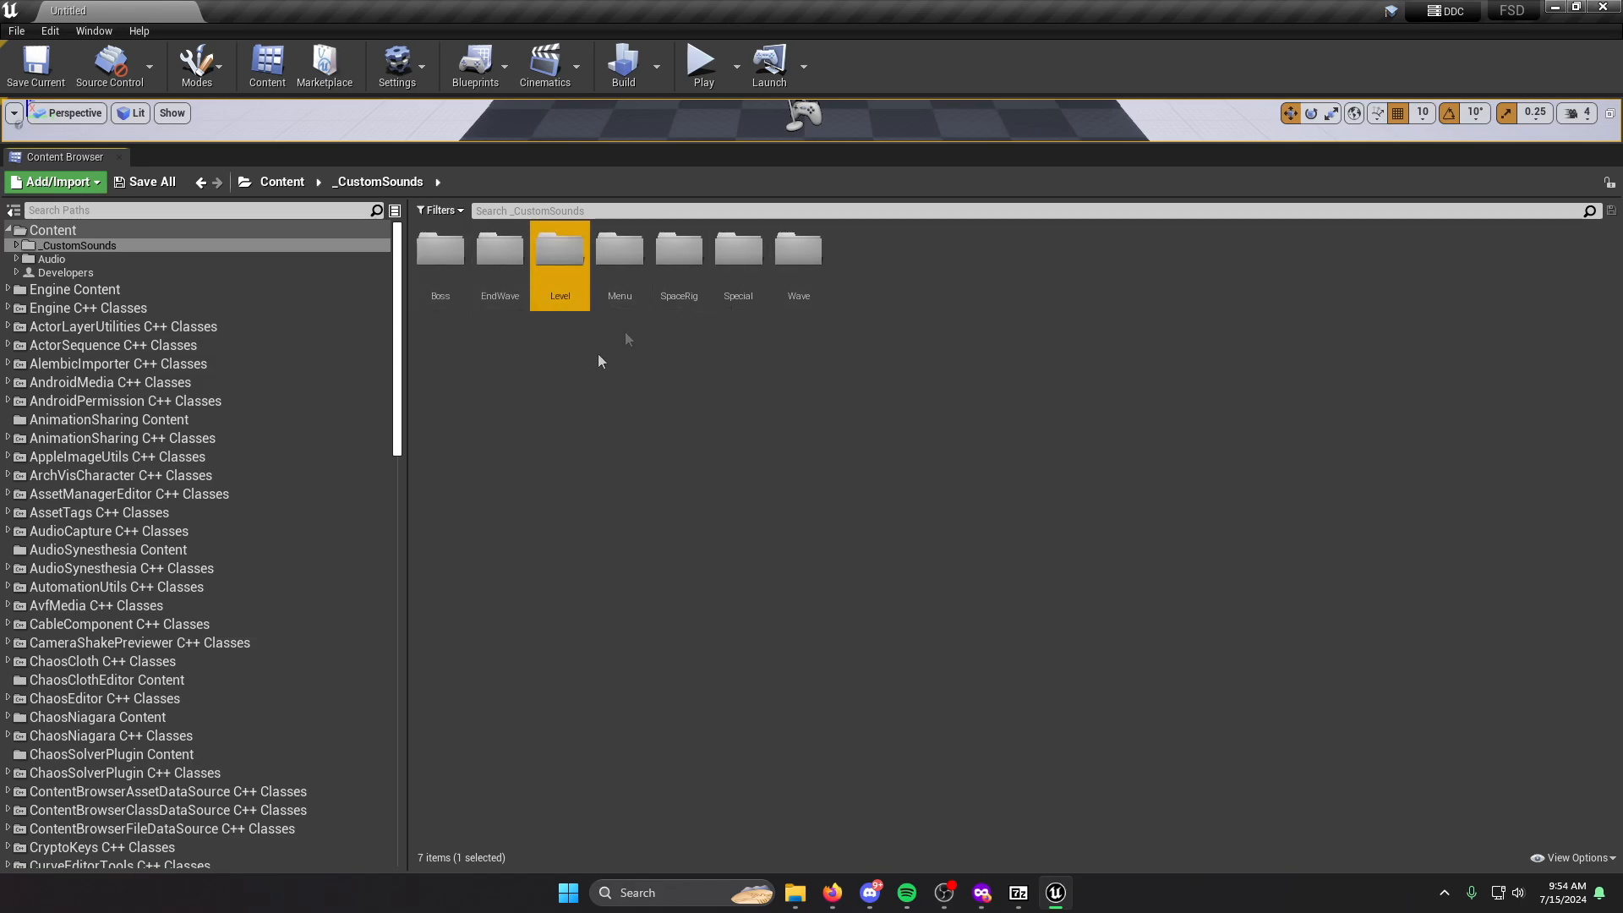
pyautogui.rightClick(801, 479)
pyautogui.click(845, 362)
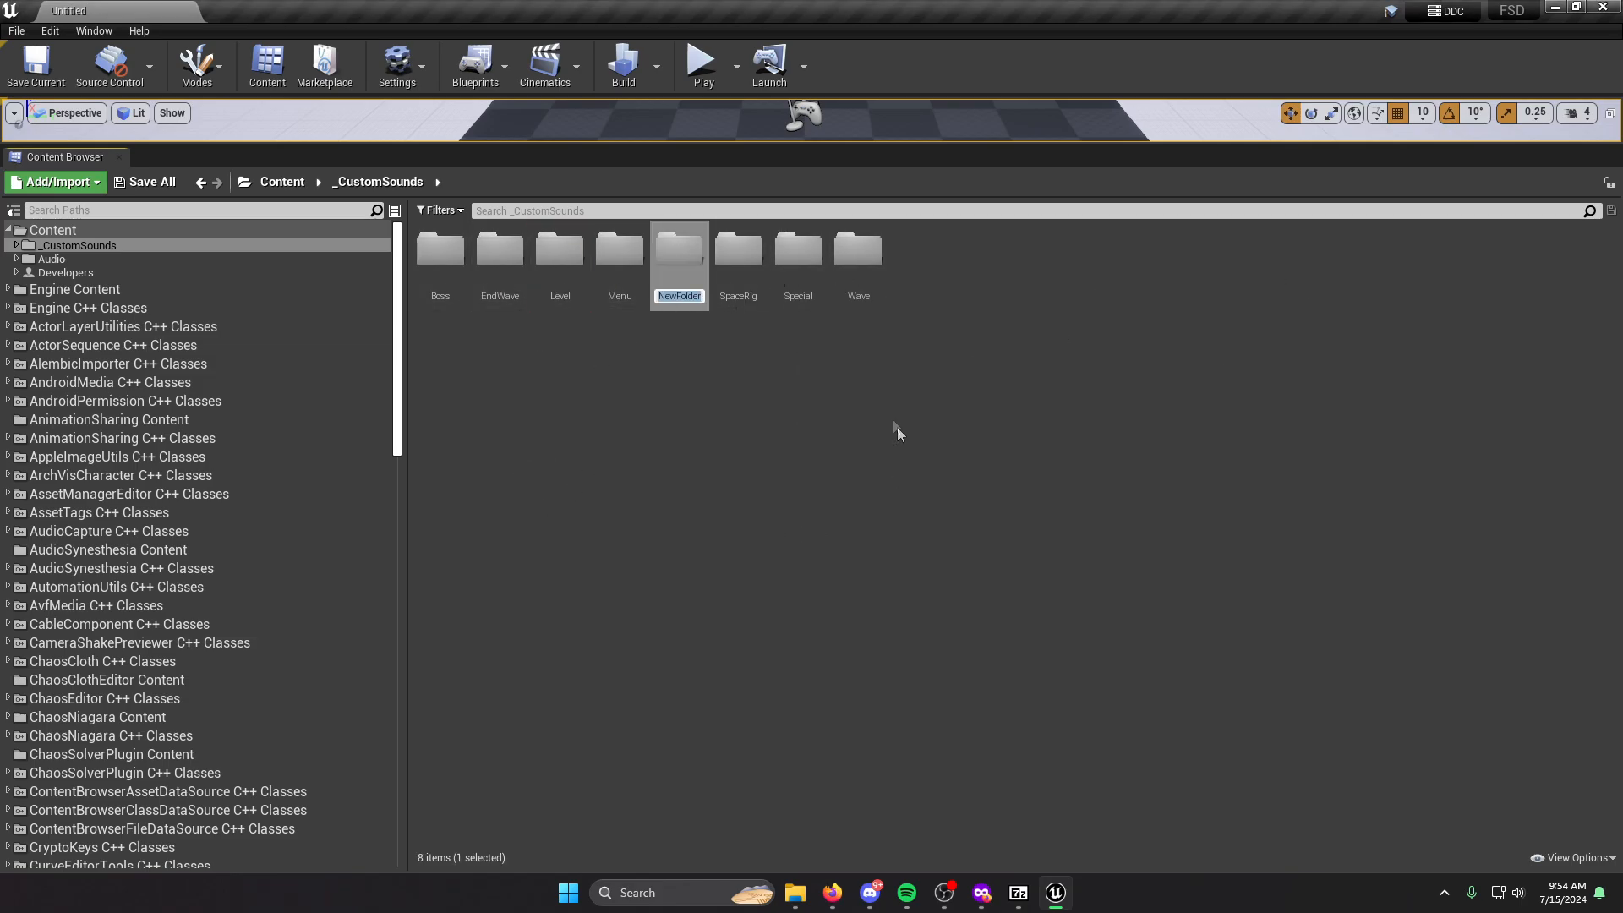
pyautogui.write('Rift')
pyautogui.press('Return')
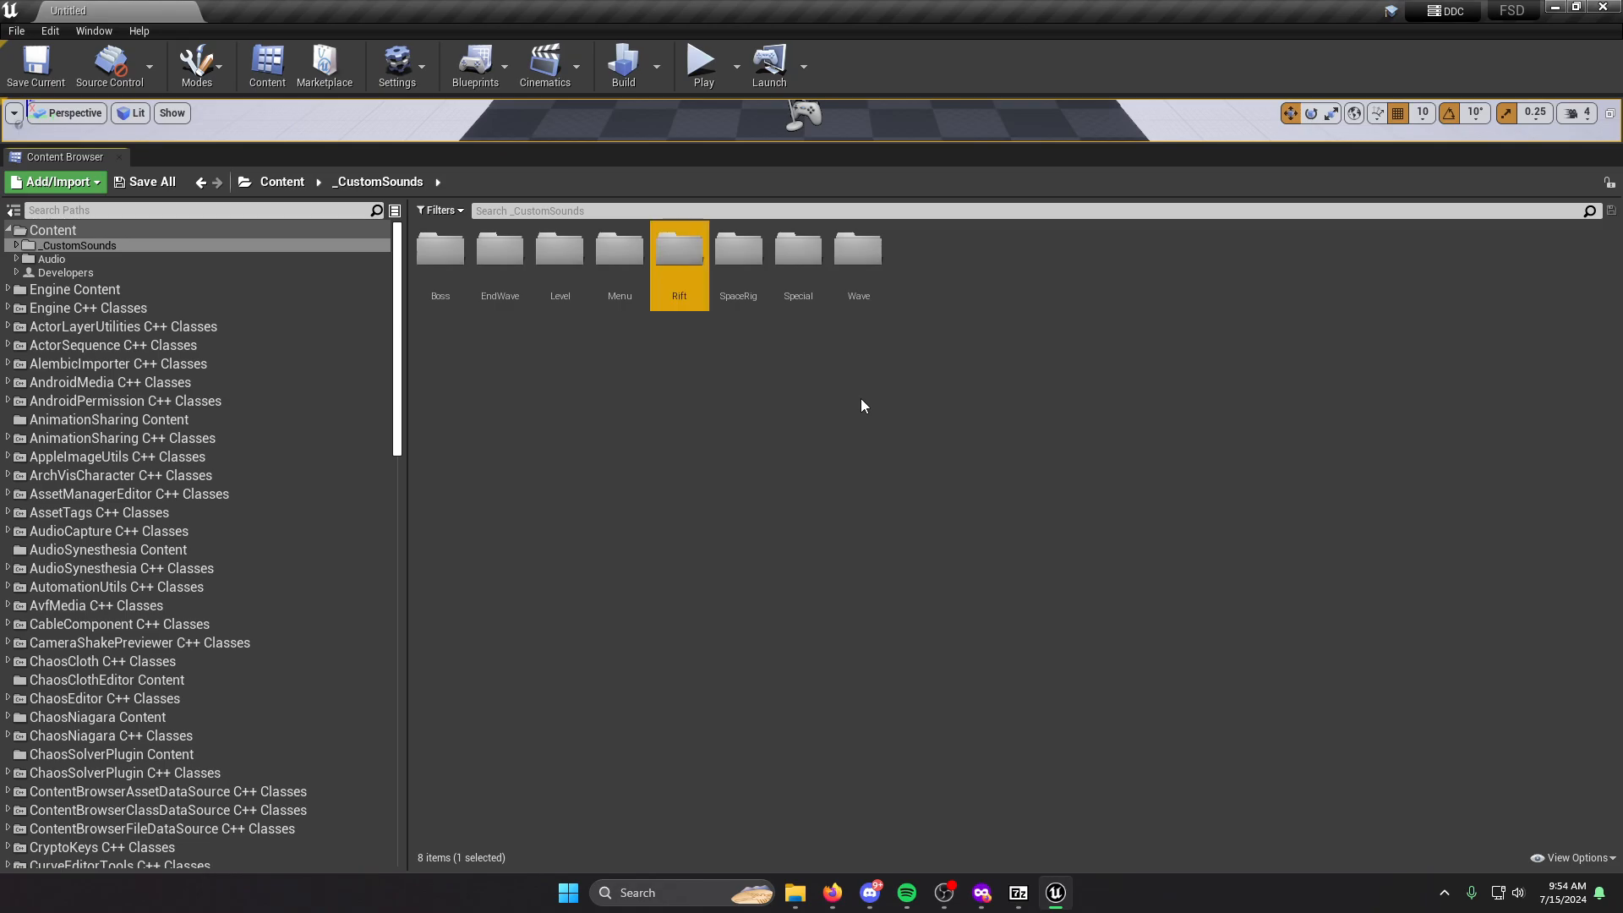
pyautogui.click(913, 558)
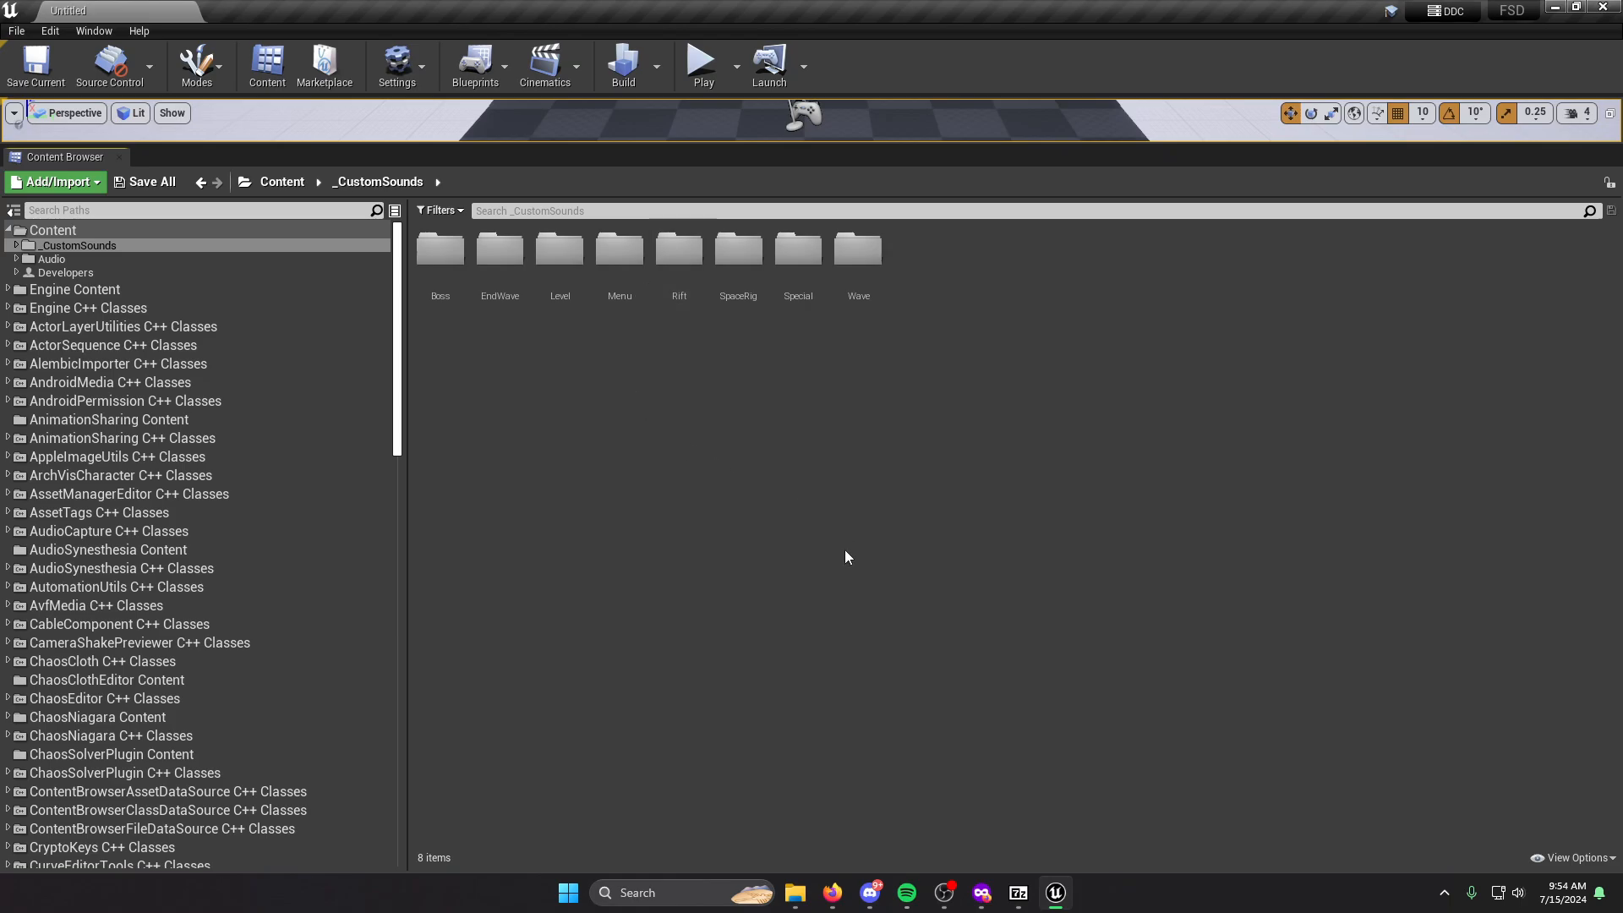
# Open the desktop Music folder containing the Minecraft tracks and bring its window in front of the Unreal Editor _CustomSounds view.
pyautogui.click(798, 892)
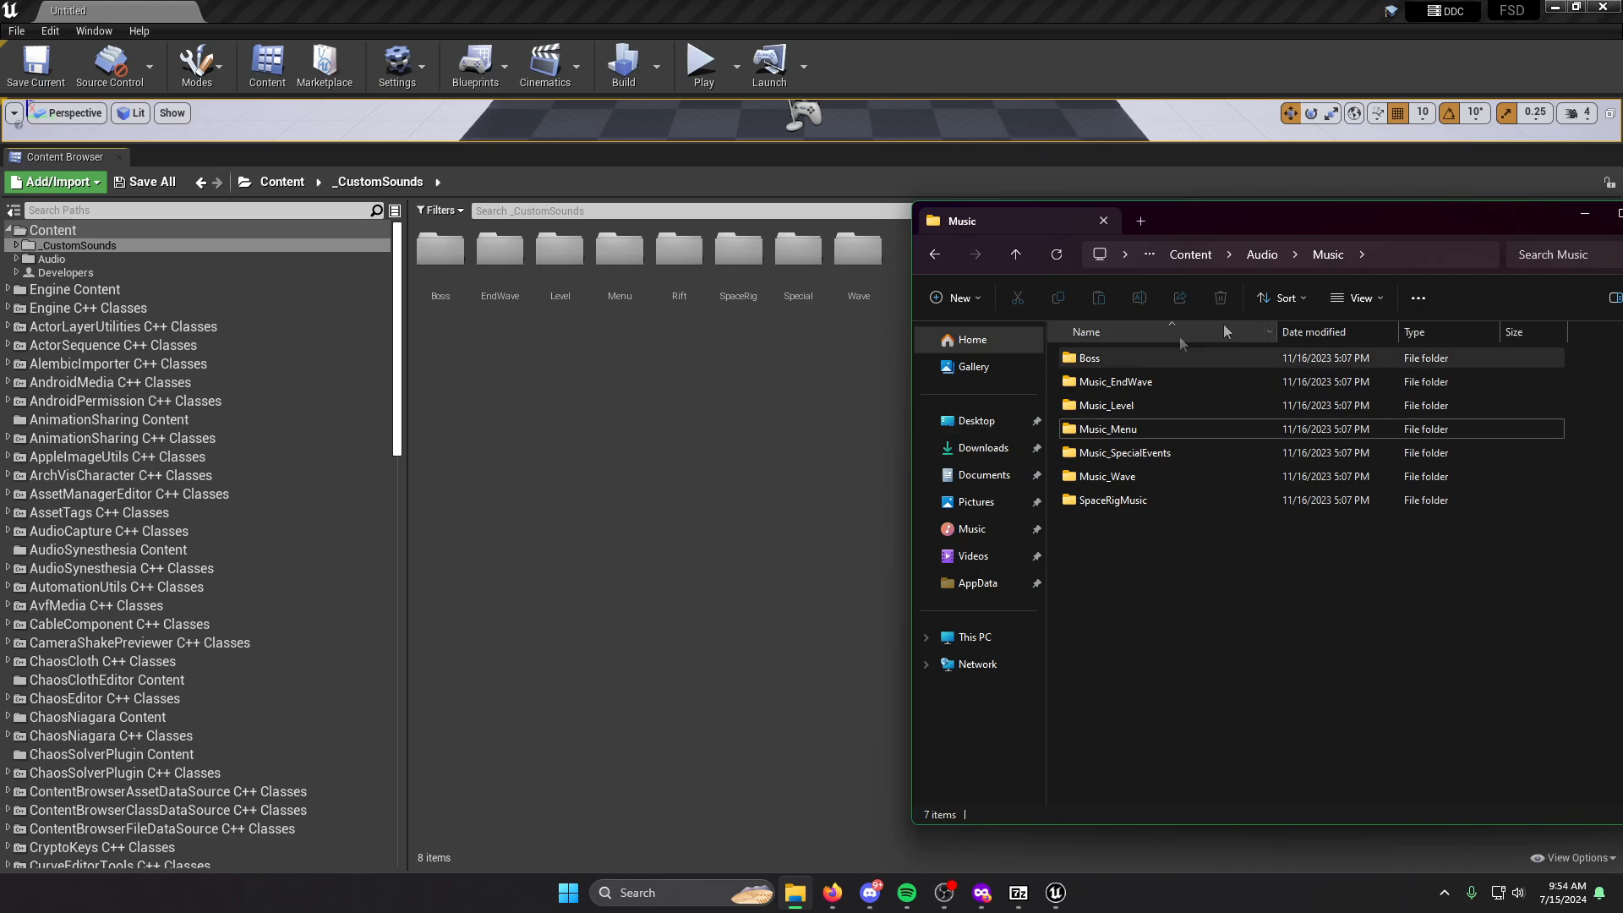
pyautogui.click(1585, 213)
pyautogui.click(1555, 7)
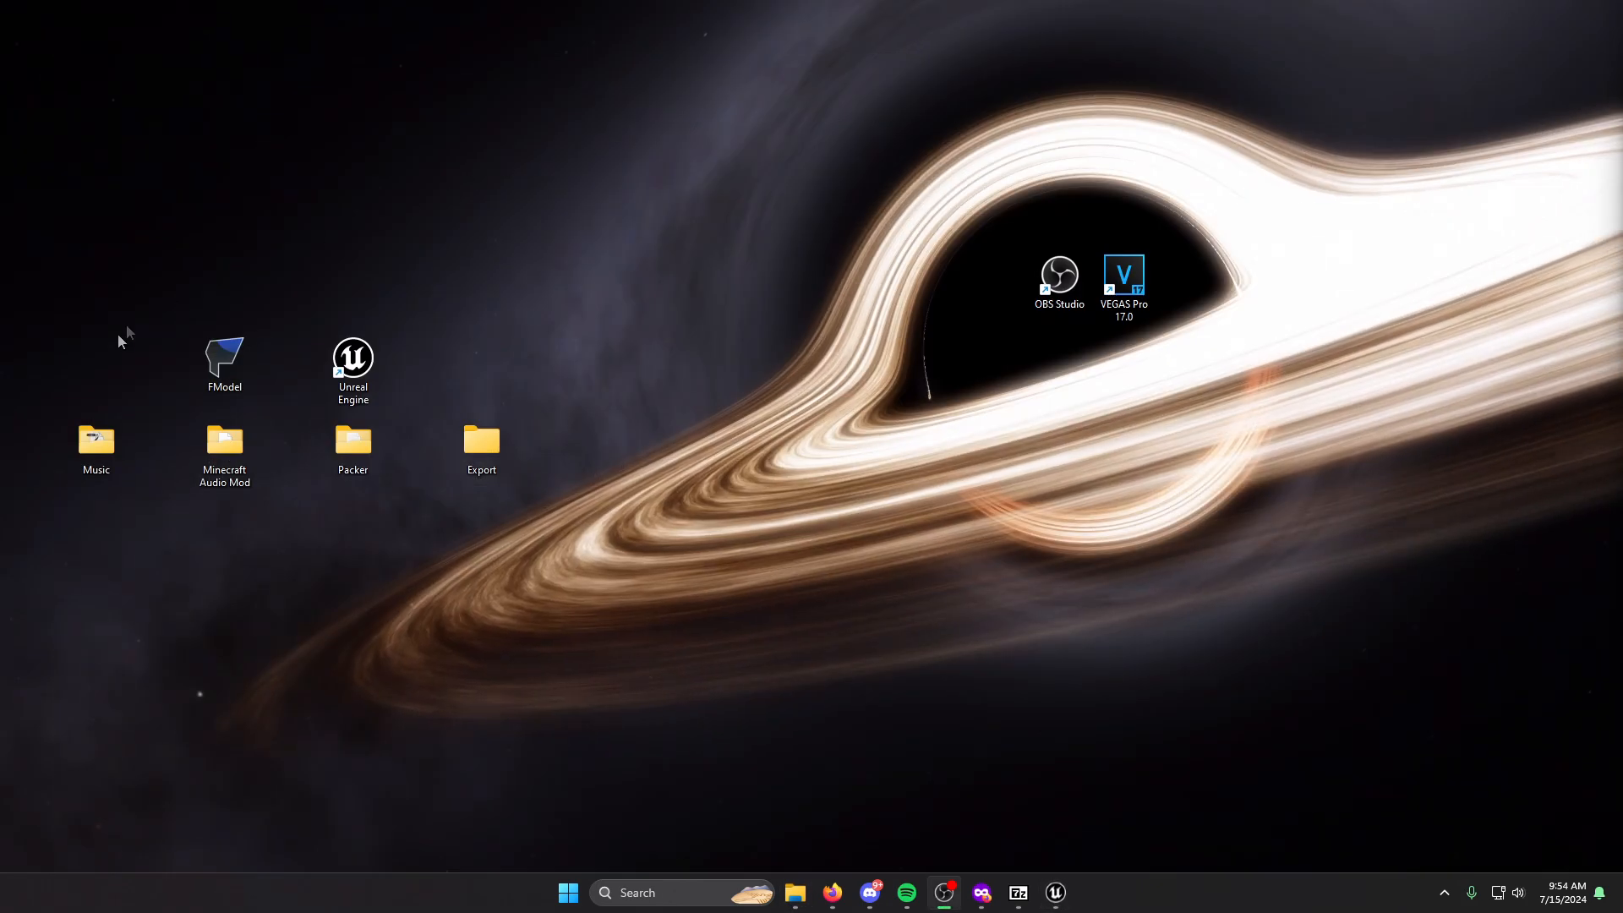
pyautogui.doubleClick(88, 449)
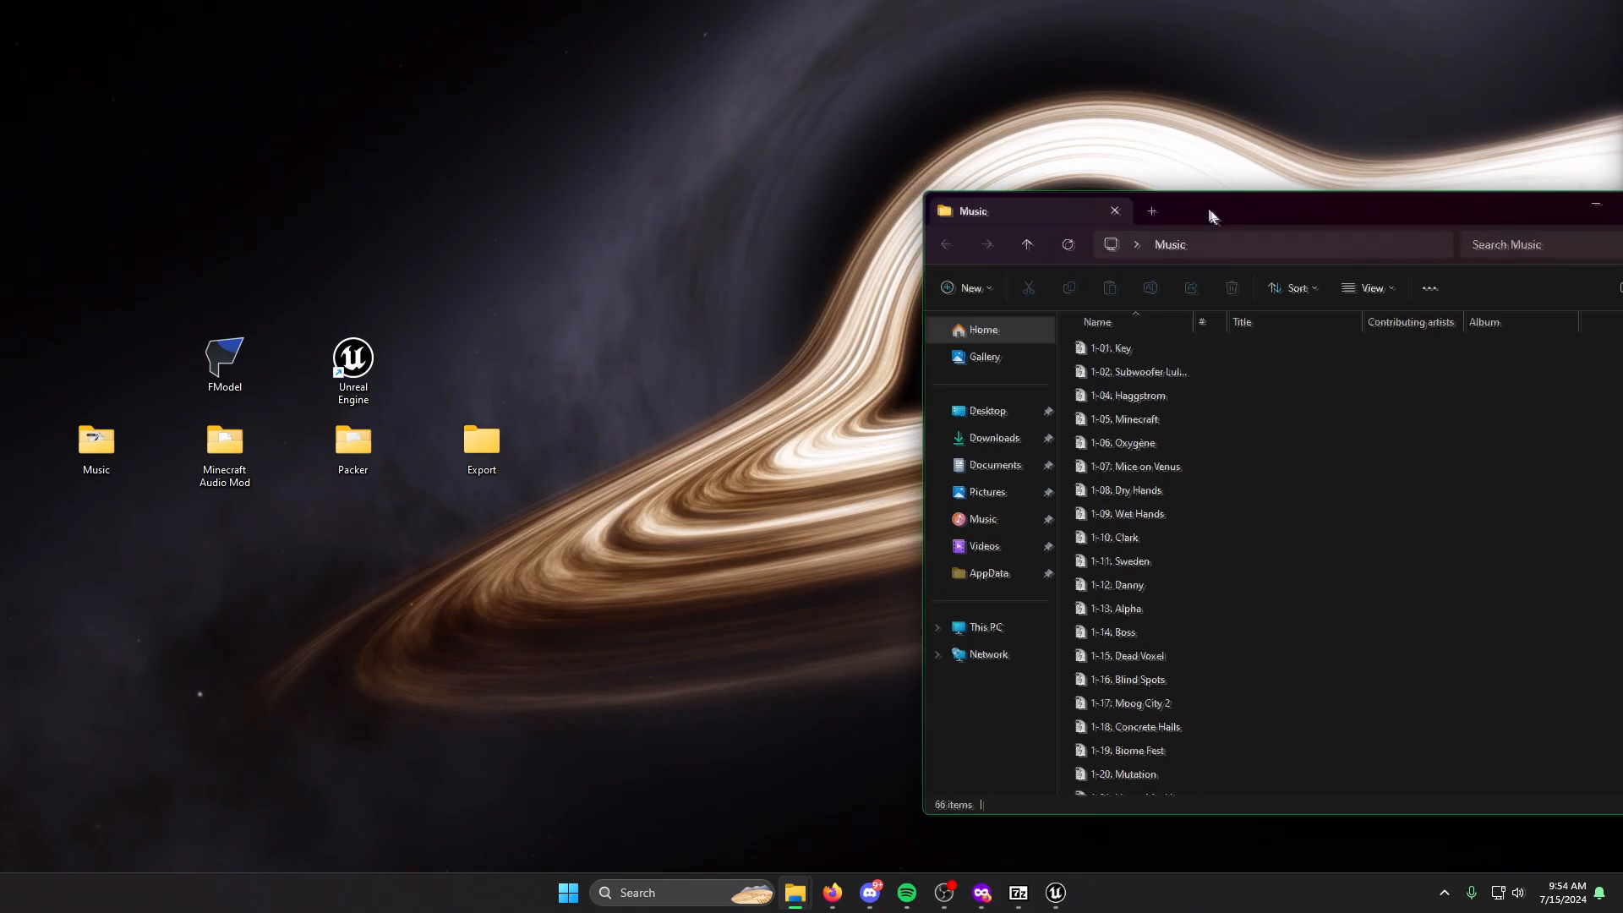
pyautogui.click(1055, 893)
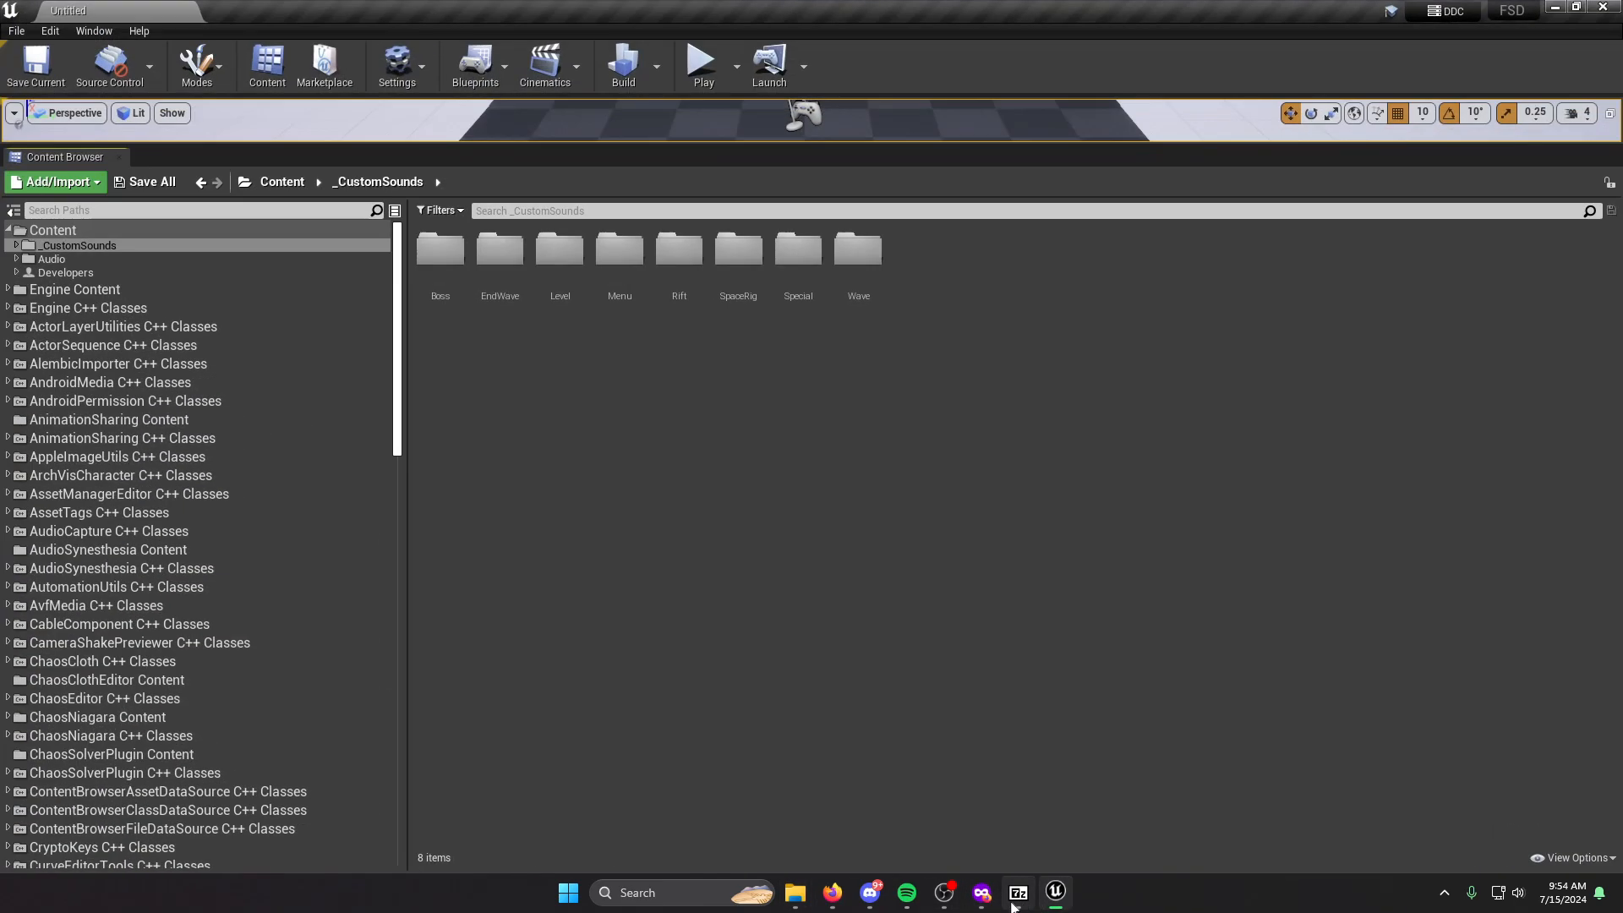
pyautogui.moveTo(810, 898)
pyautogui.click(827, 803)
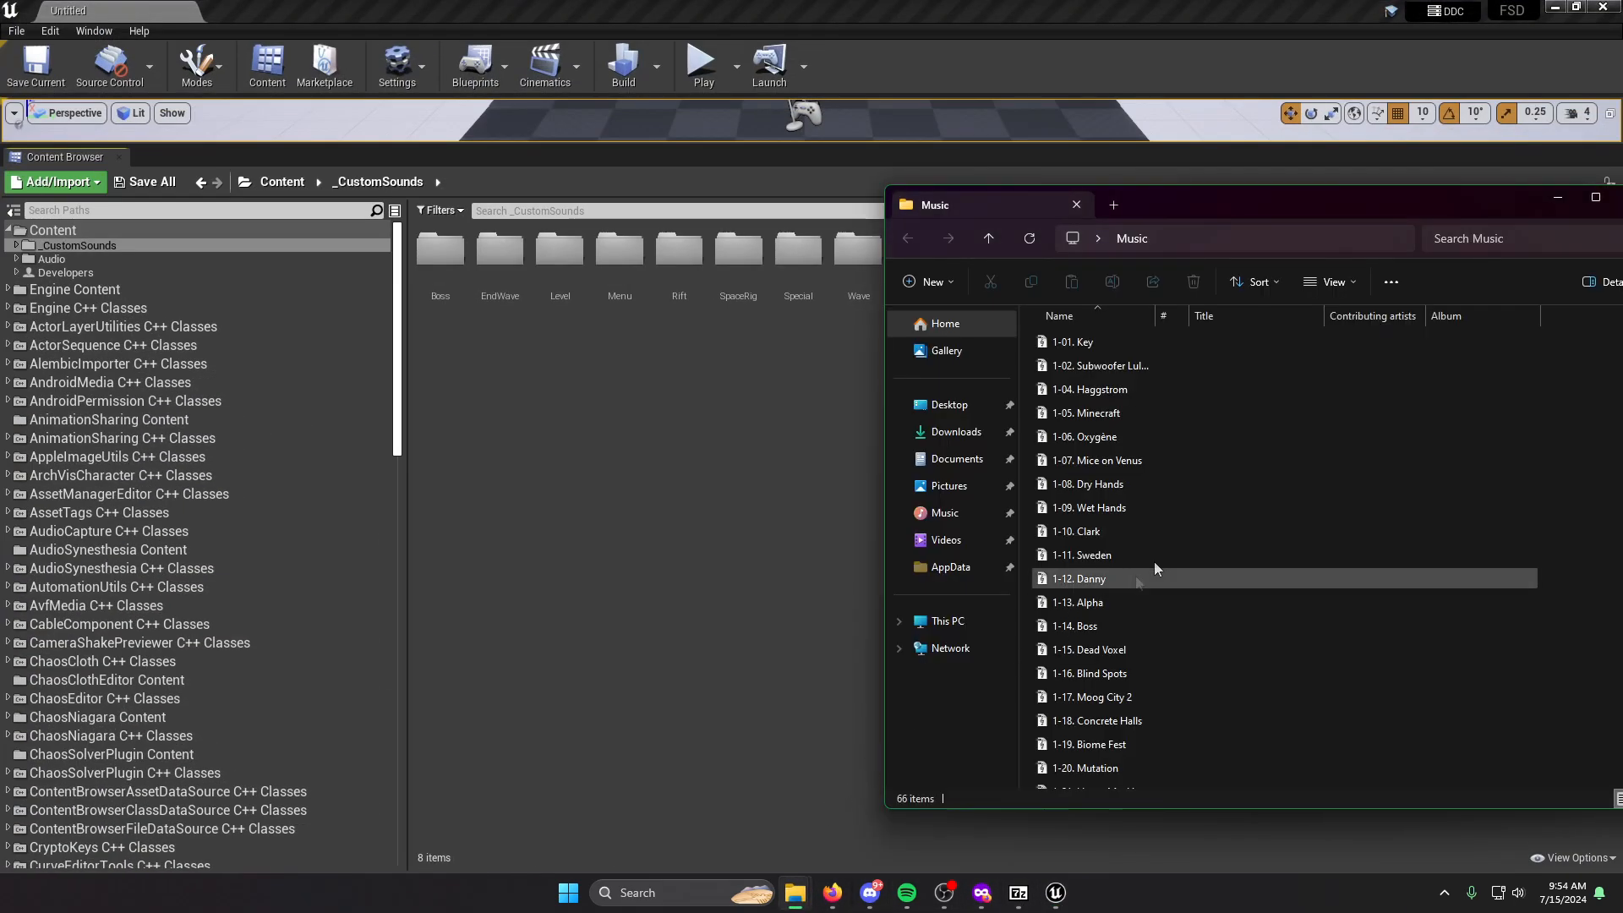
# Import the tracks 2-13 Pigstep, 2-14 Otherside, 2-15 Five and 2-16 Relic into the custom Boss folder and save all assets.
pyautogui.scroll(-15, 1151, 571)
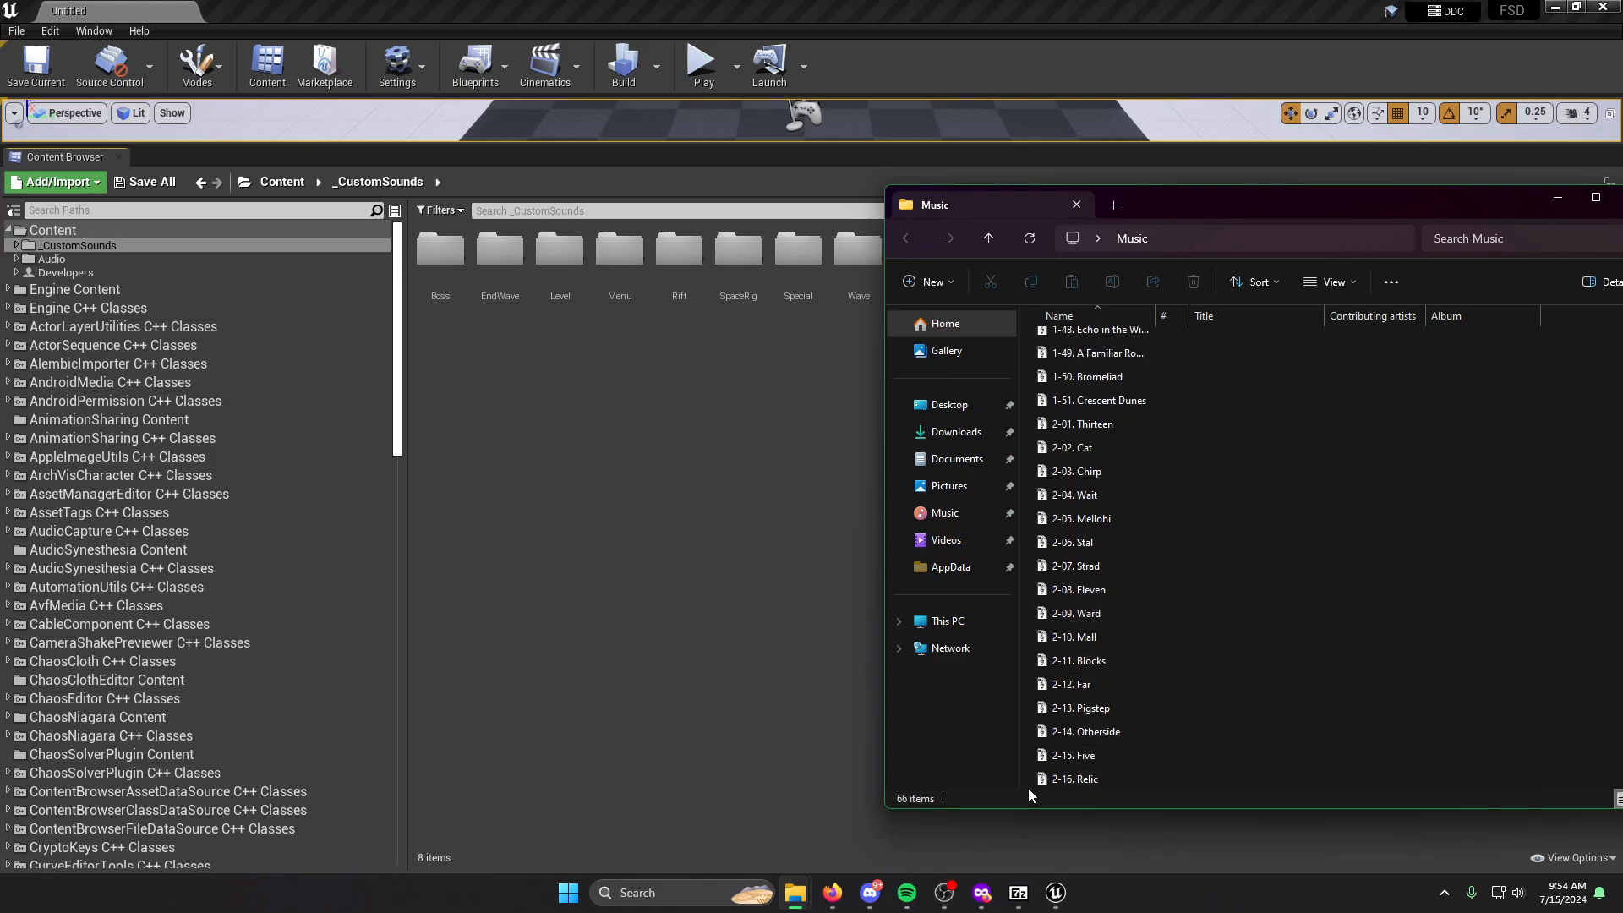
pyautogui.moveTo(1024, 785); pyautogui.dragTo(439, 276)
pyautogui.click(712, 412)
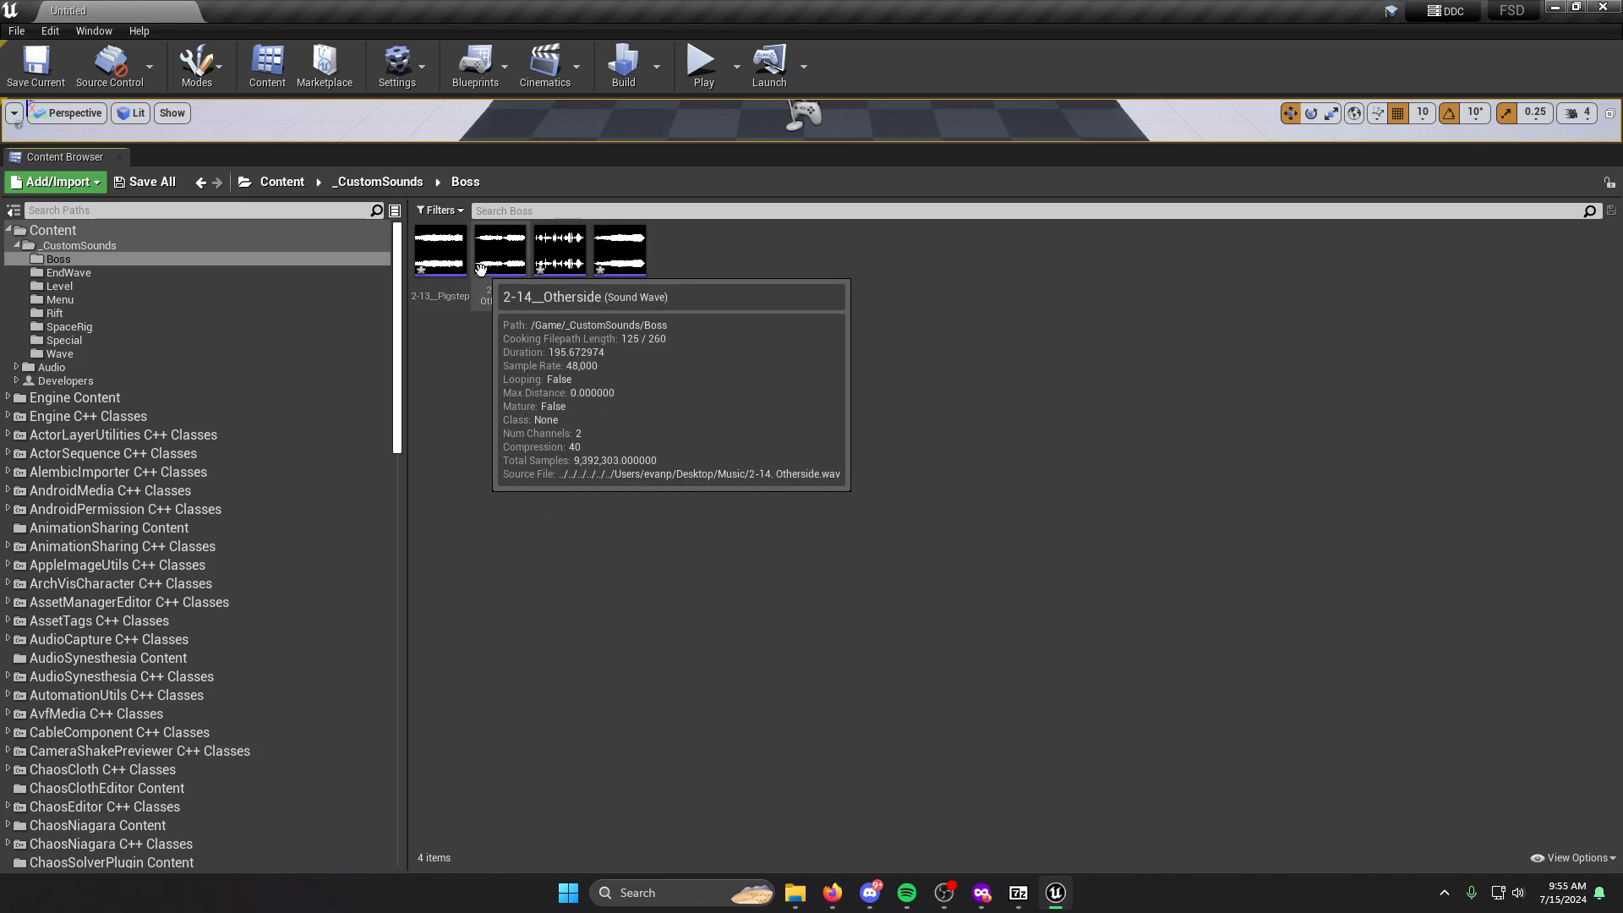
pyautogui.click(18, 32)
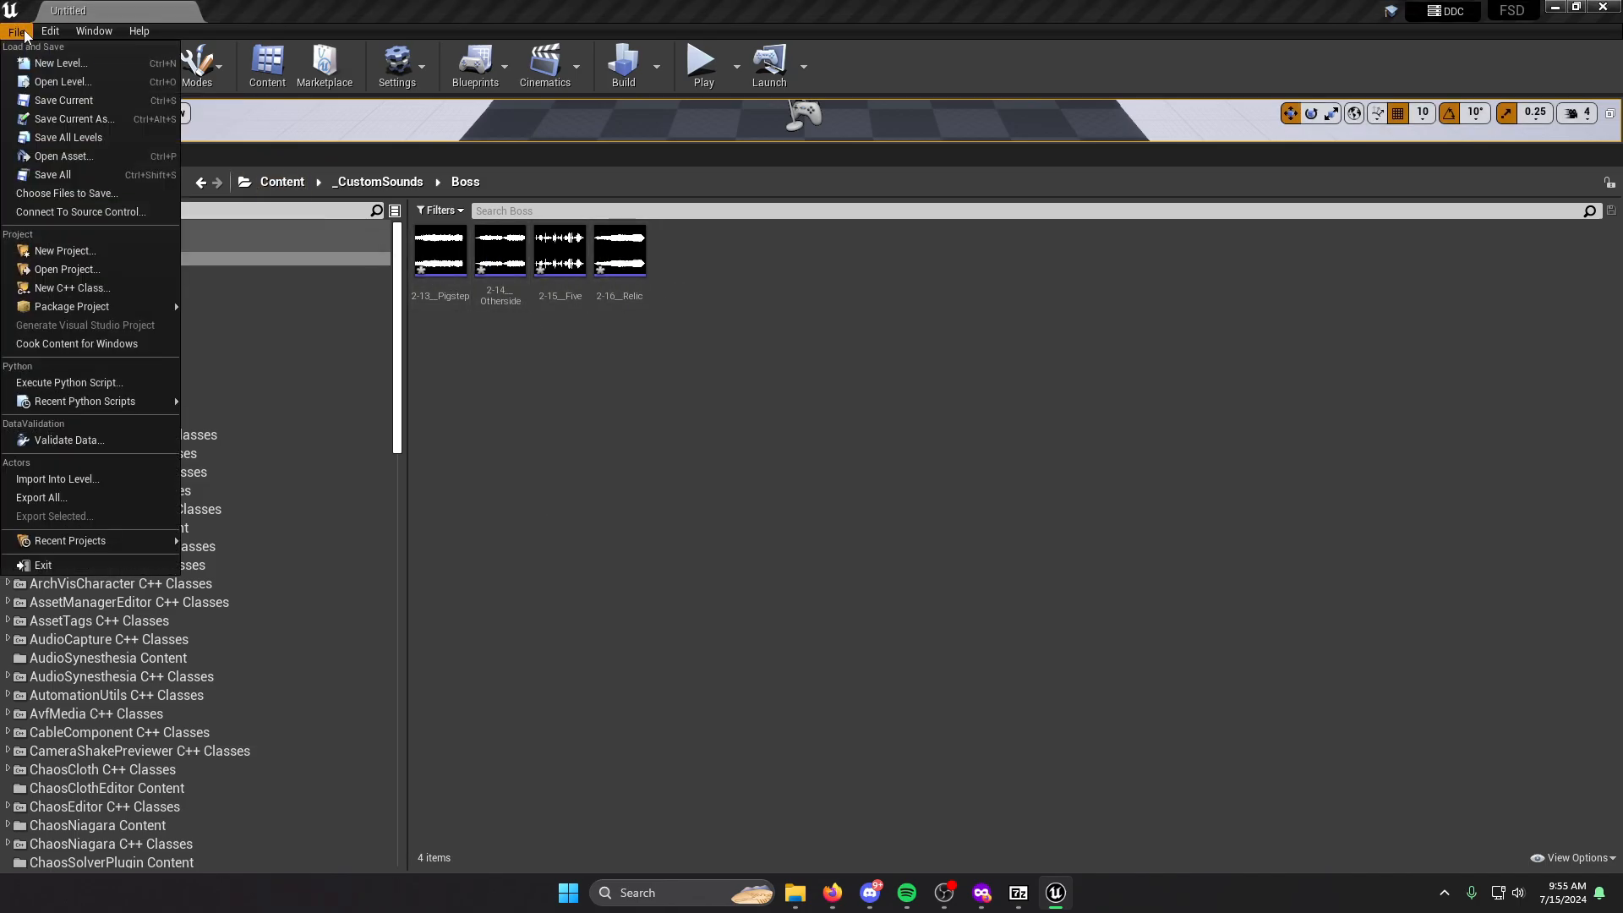
pyautogui.click(52, 175)
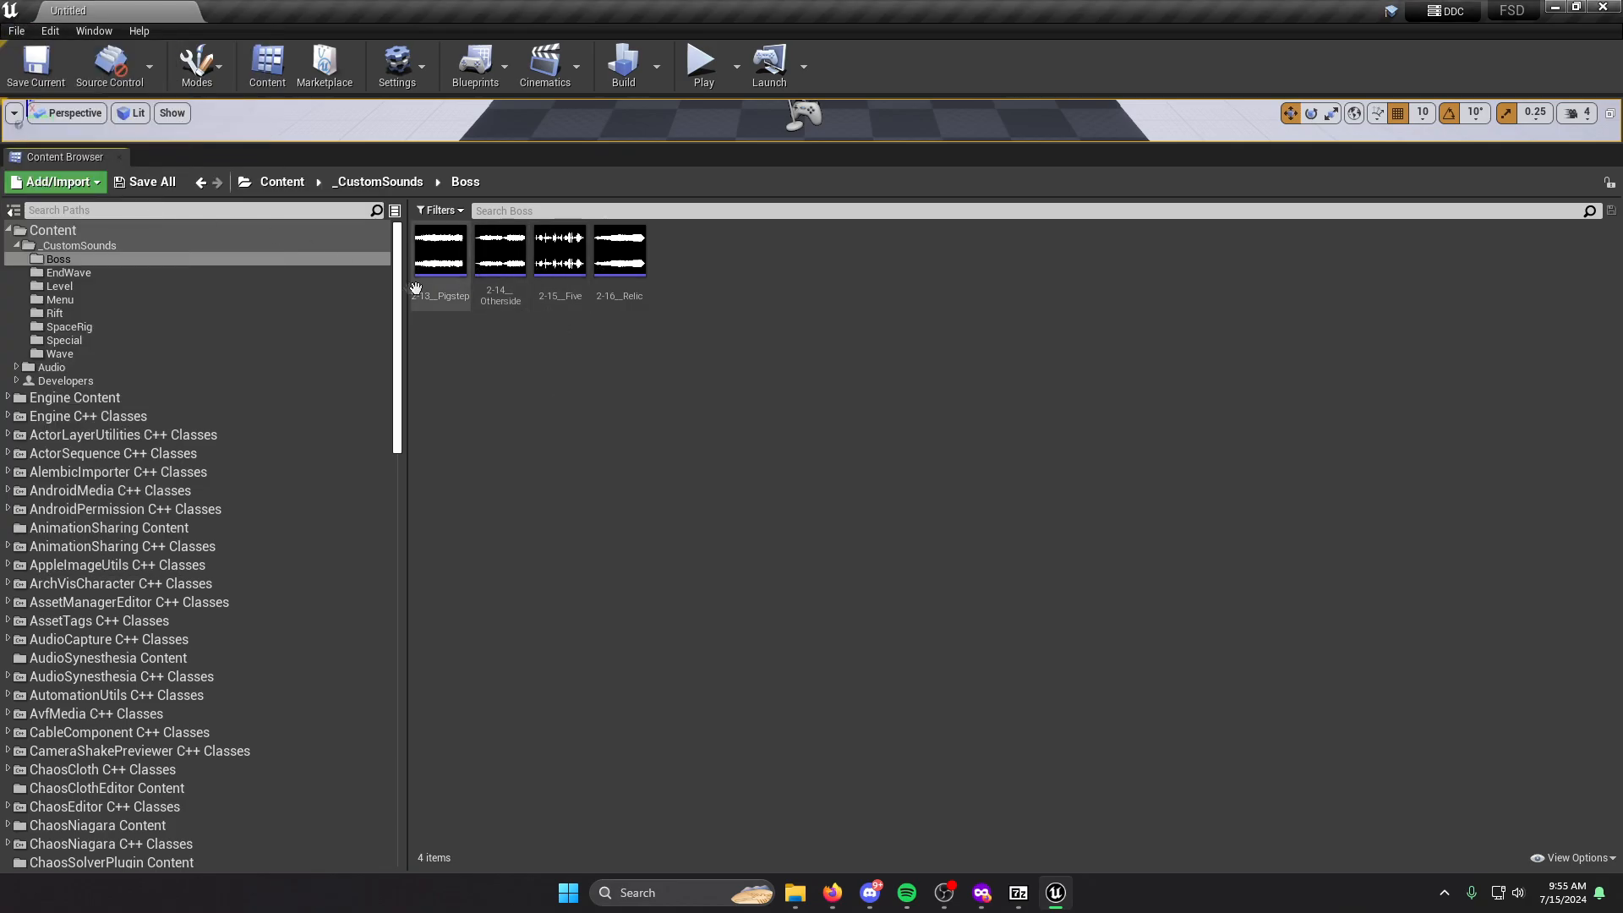
# Import the tracks 2-10 Mall, 2-11 Blocks and 2-12 Far into the custom EndWave folder and save all assets.
pyautogui.click(72, 245)
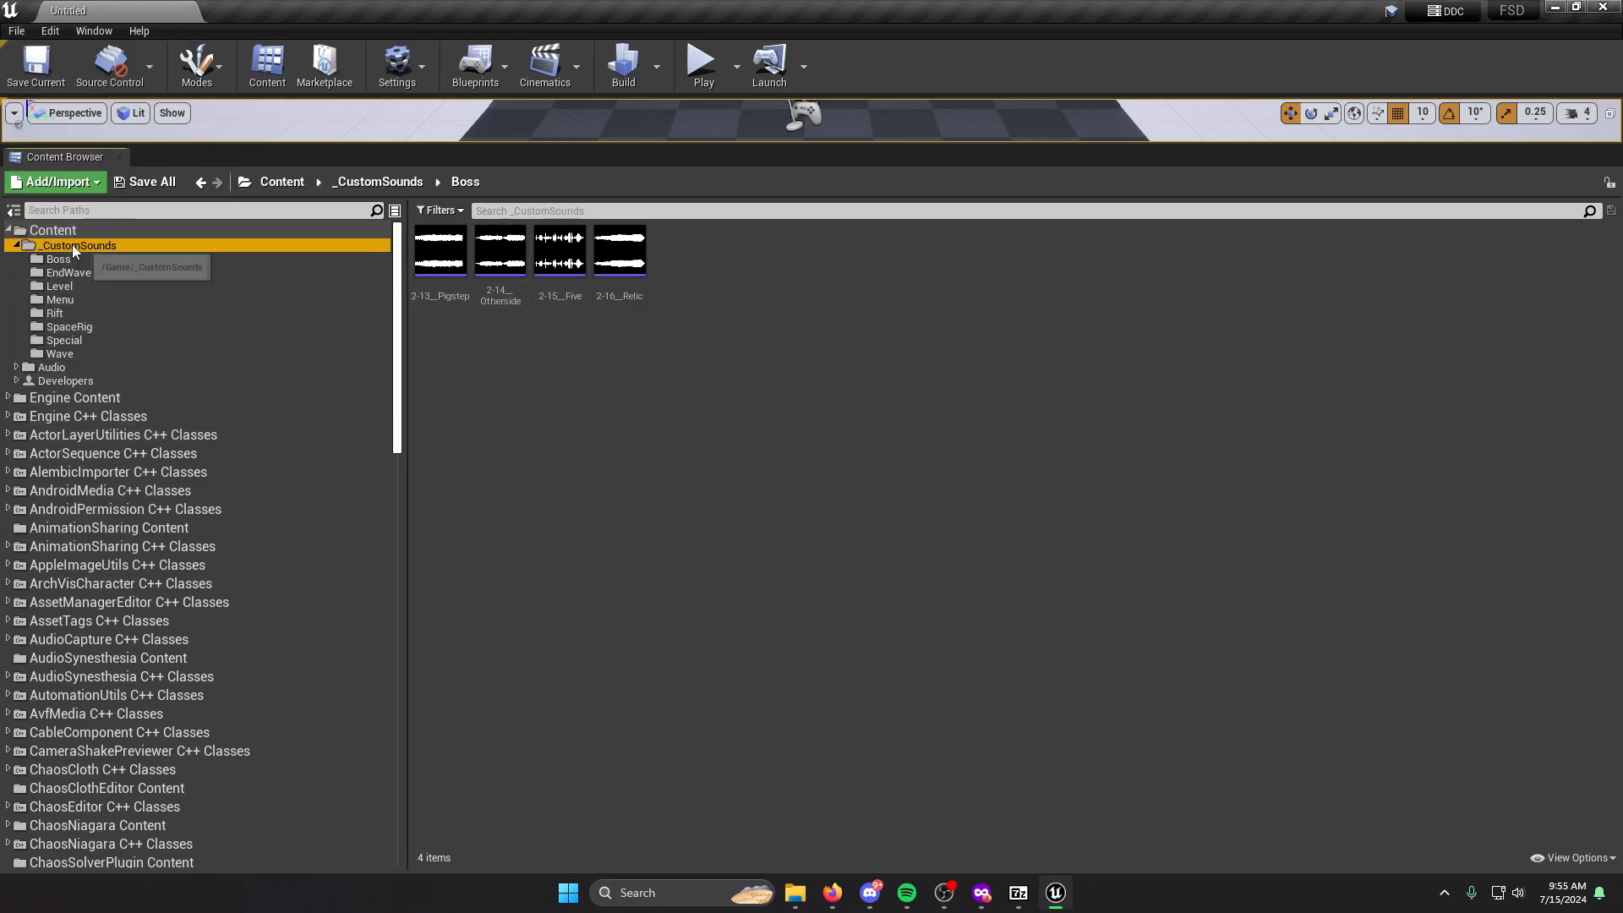
pyautogui.moveTo(782, 905)
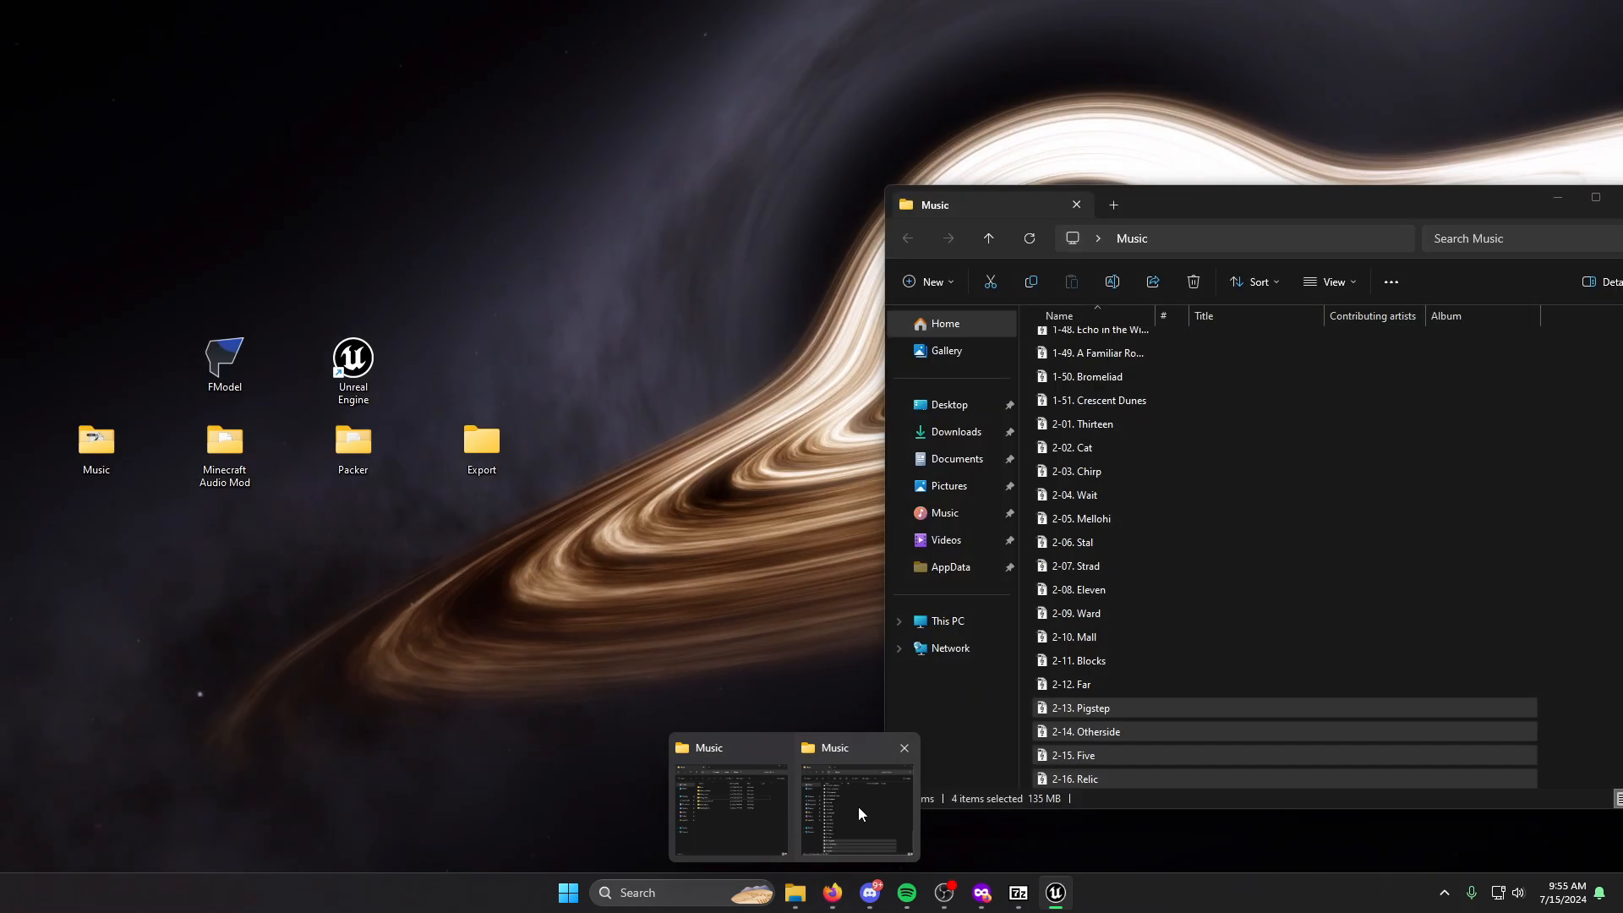
pyautogui.click(858, 807)
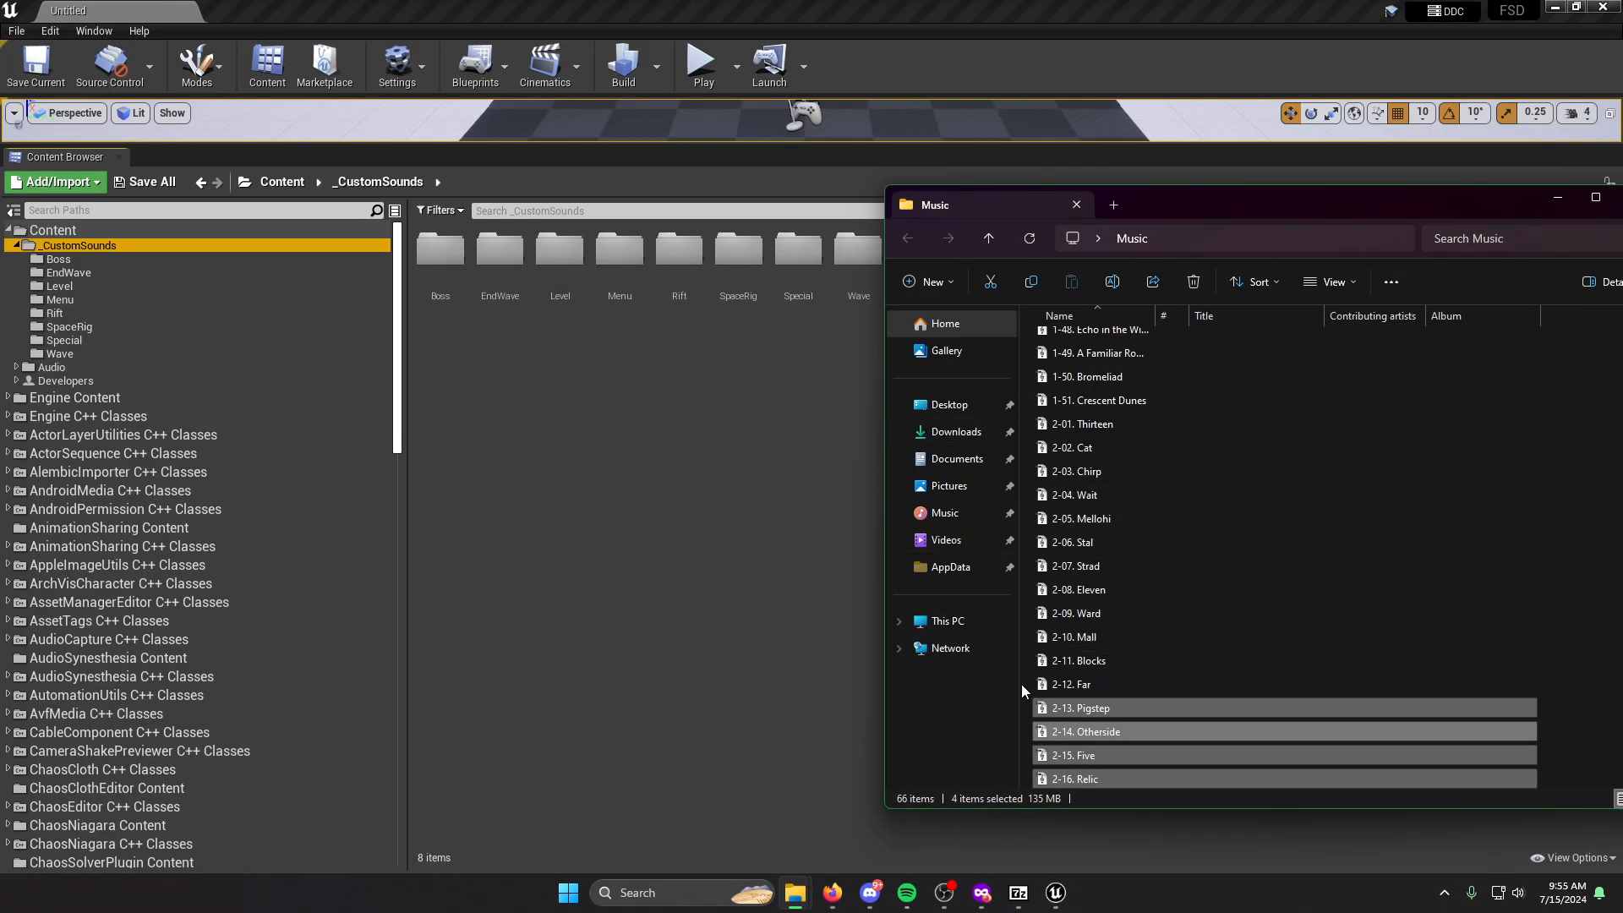
pyautogui.moveTo(1021, 683); pyautogui.dragTo(498, 257)
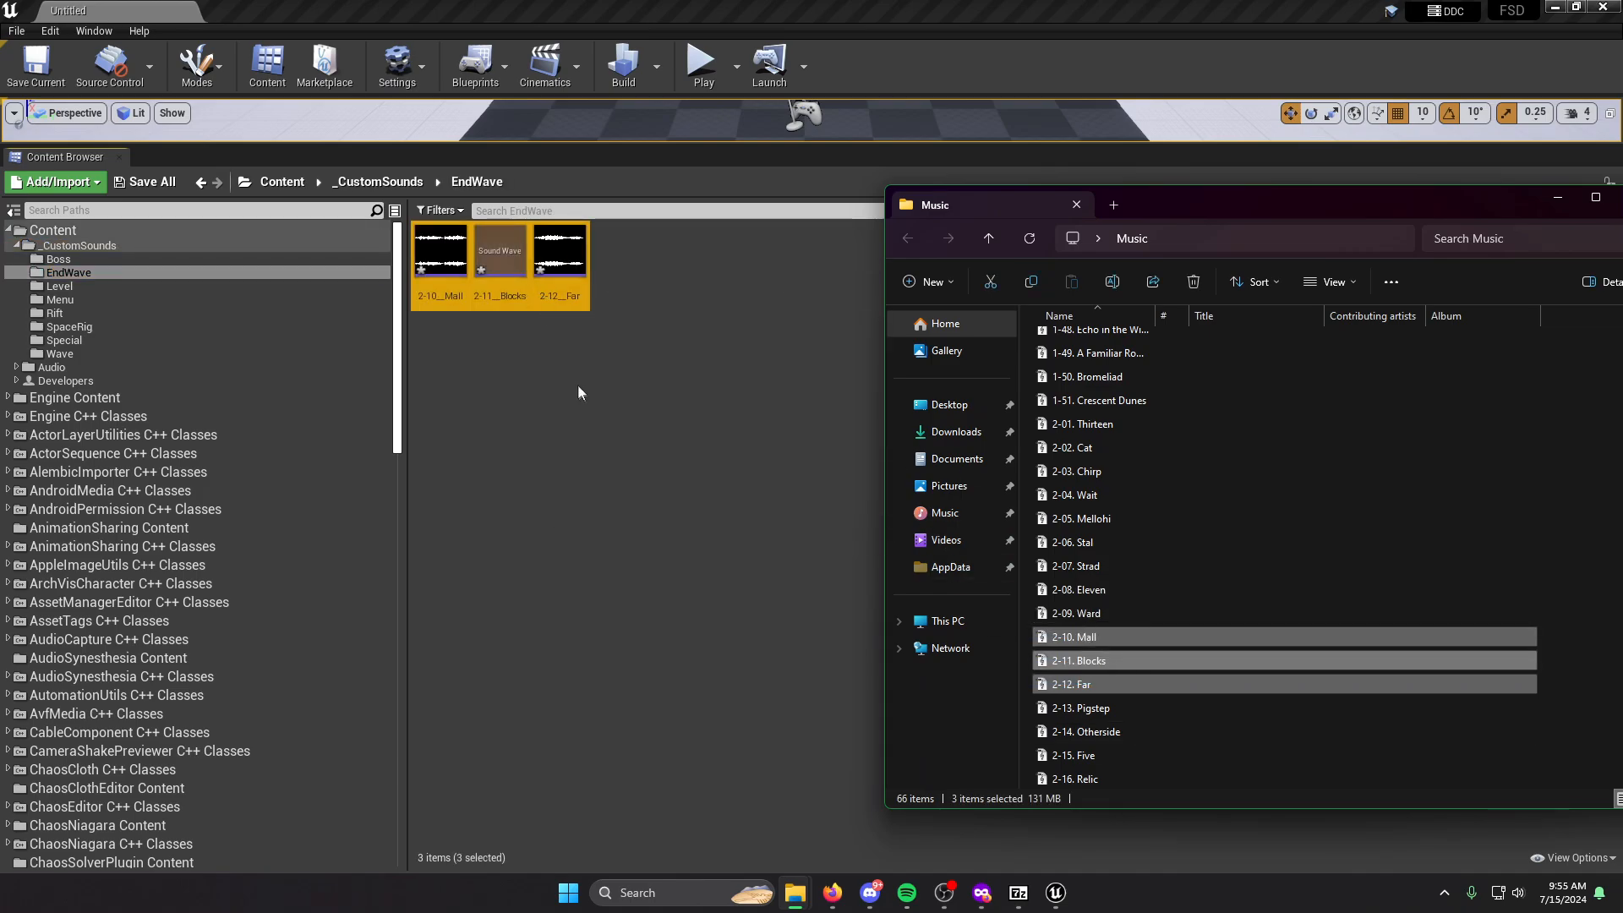
pyautogui.click(16, 31)
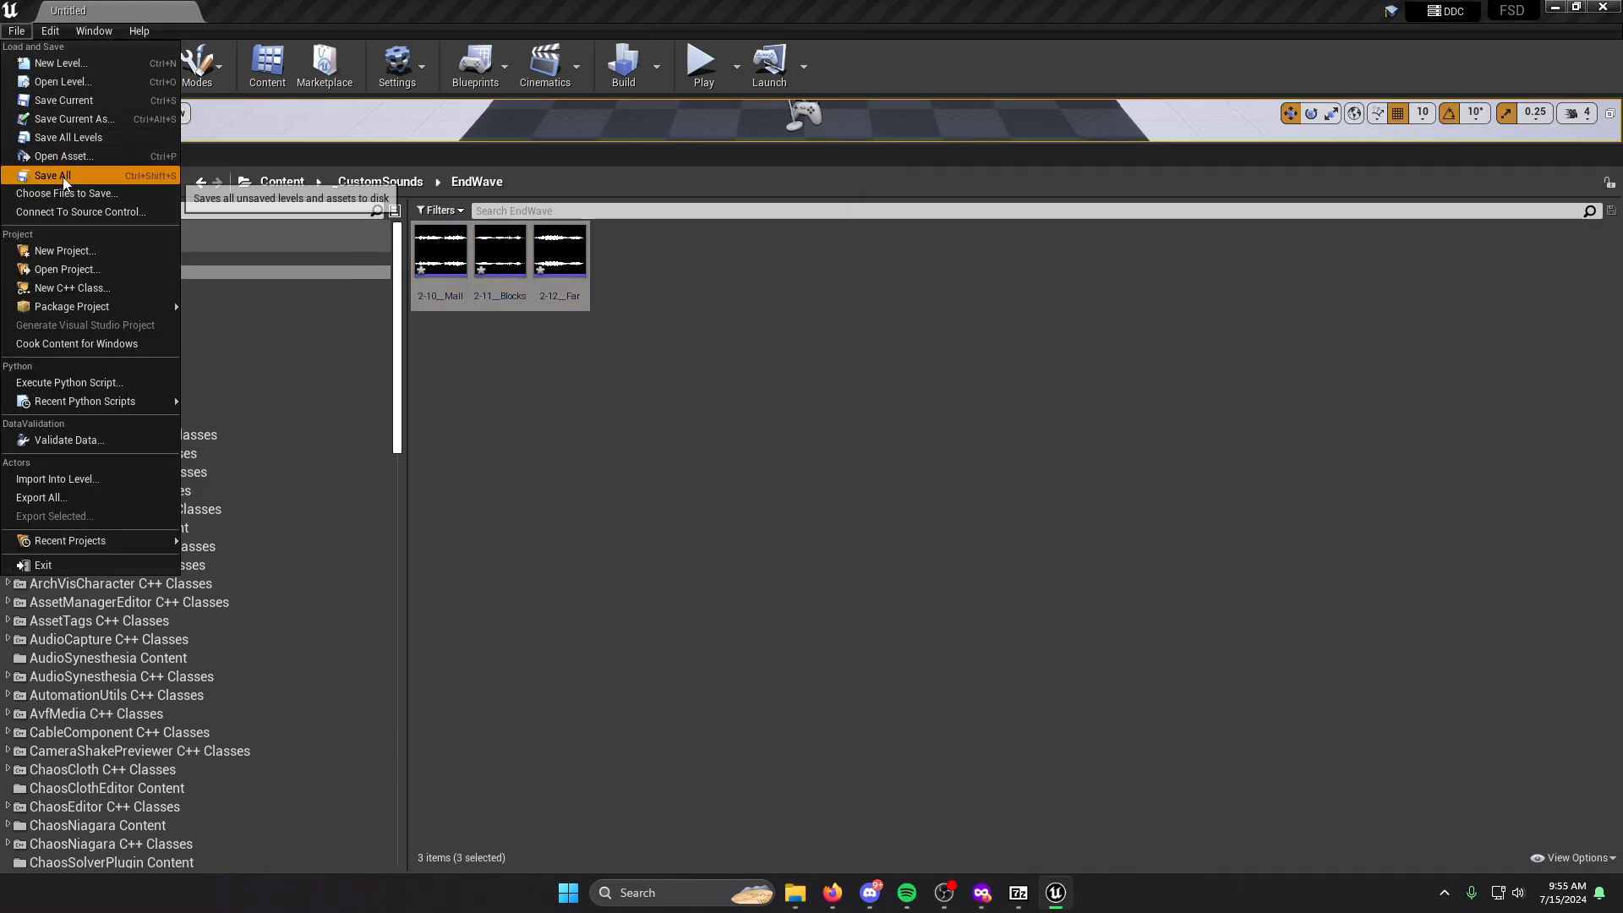
pyautogui.click(42, 164)
# Review the imported sound waves in the EndWave and Wave folders of _CustomSounds.
pyautogui.click(64, 245)
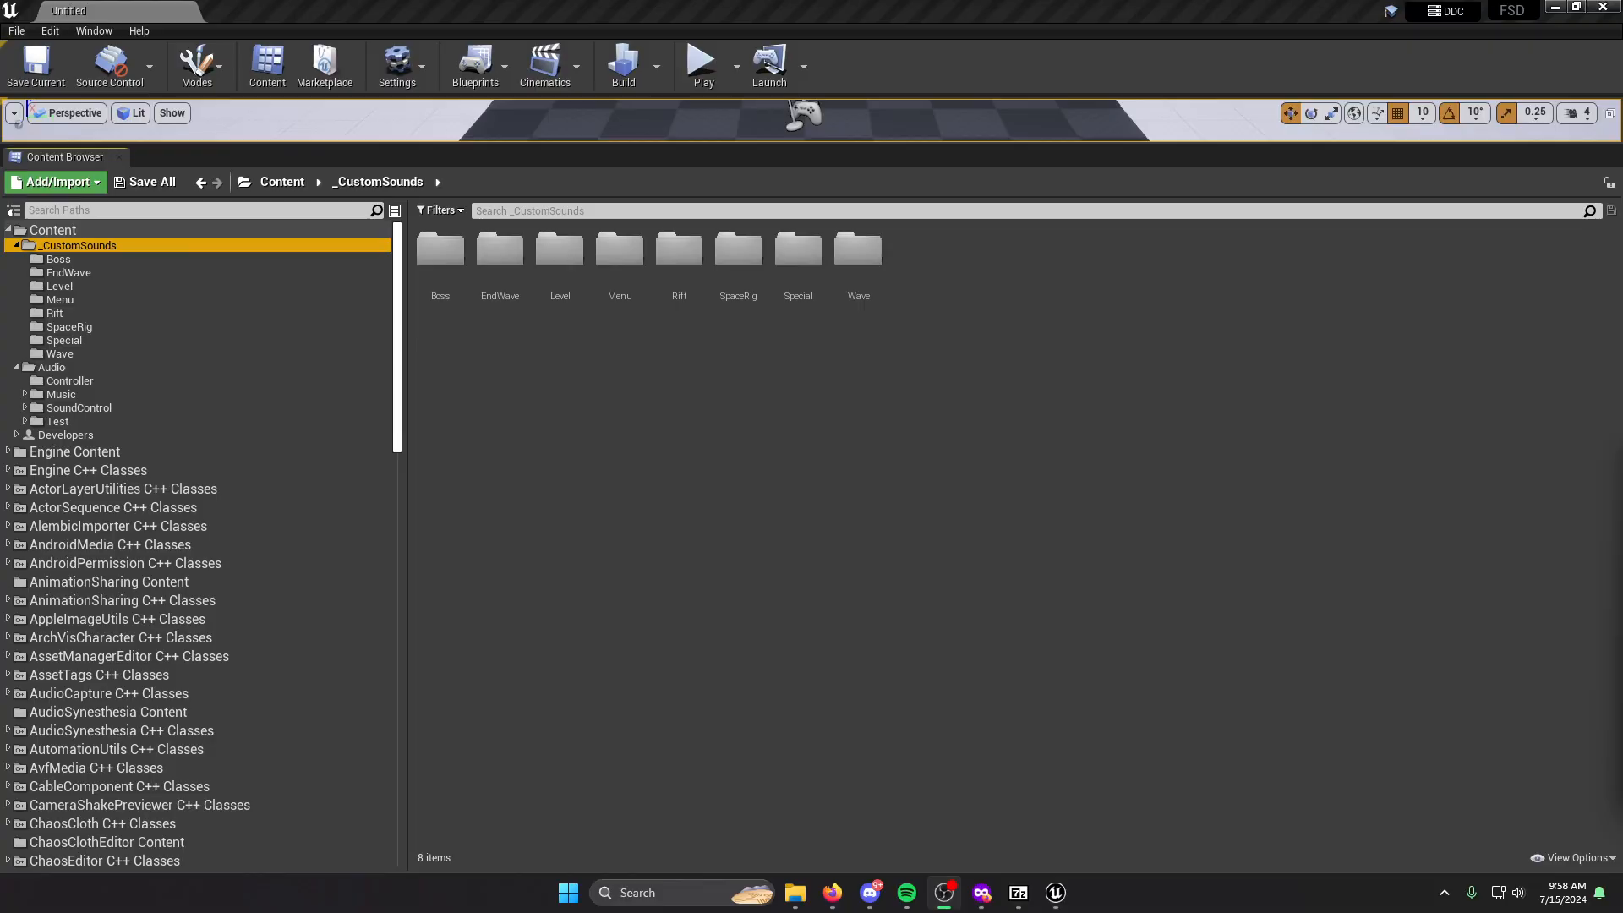
pyautogui.click(500, 420)
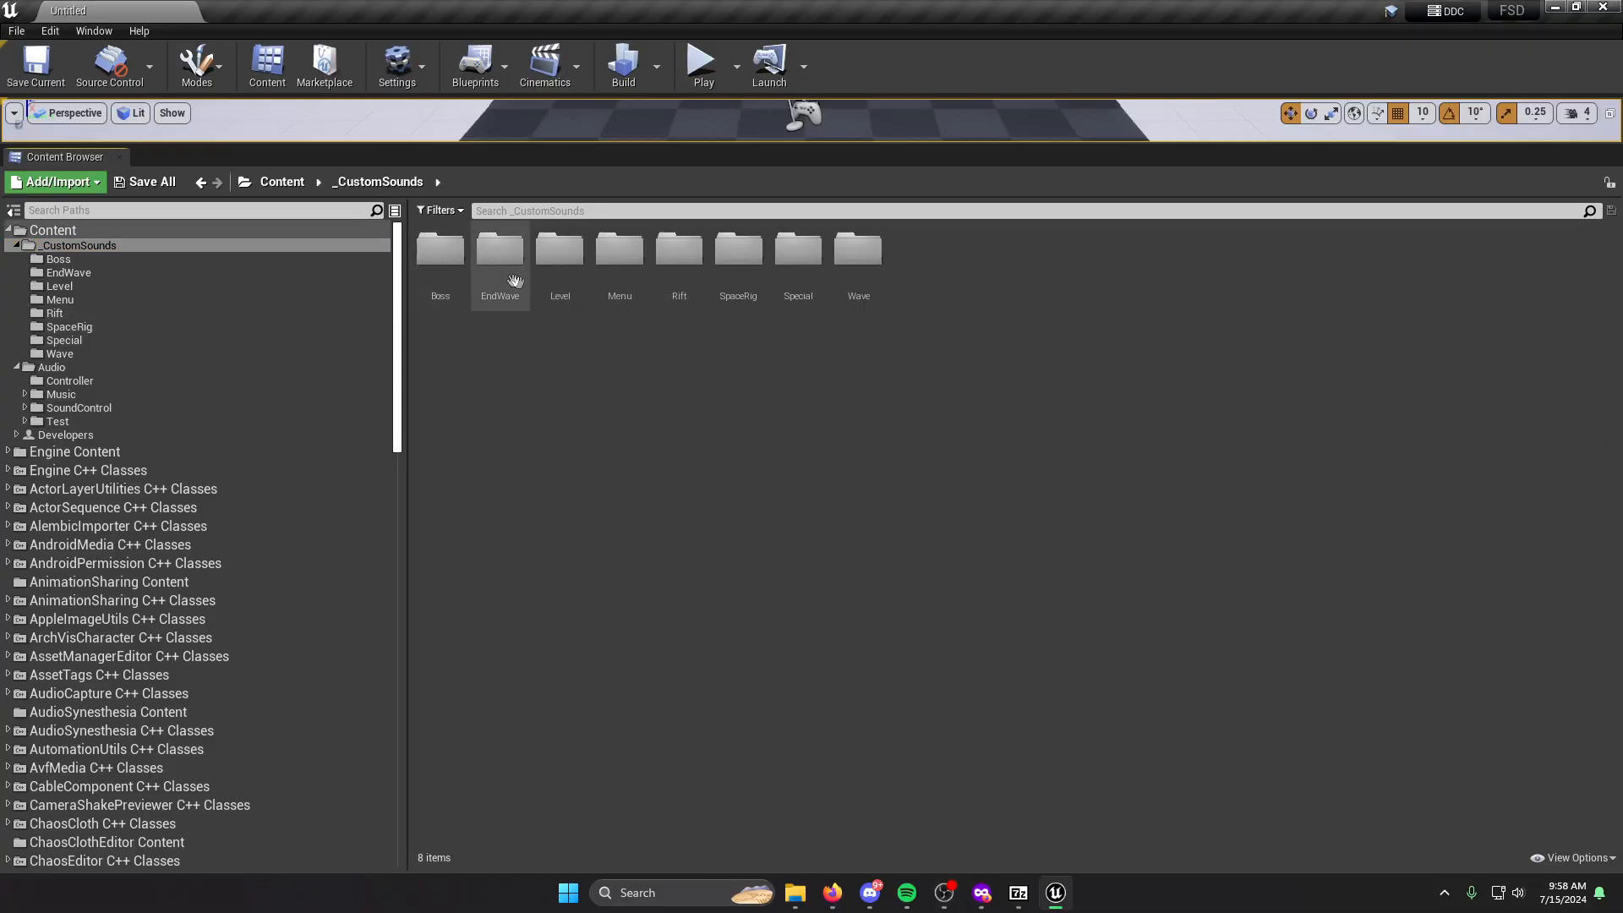
pyautogui.click(85, 271)
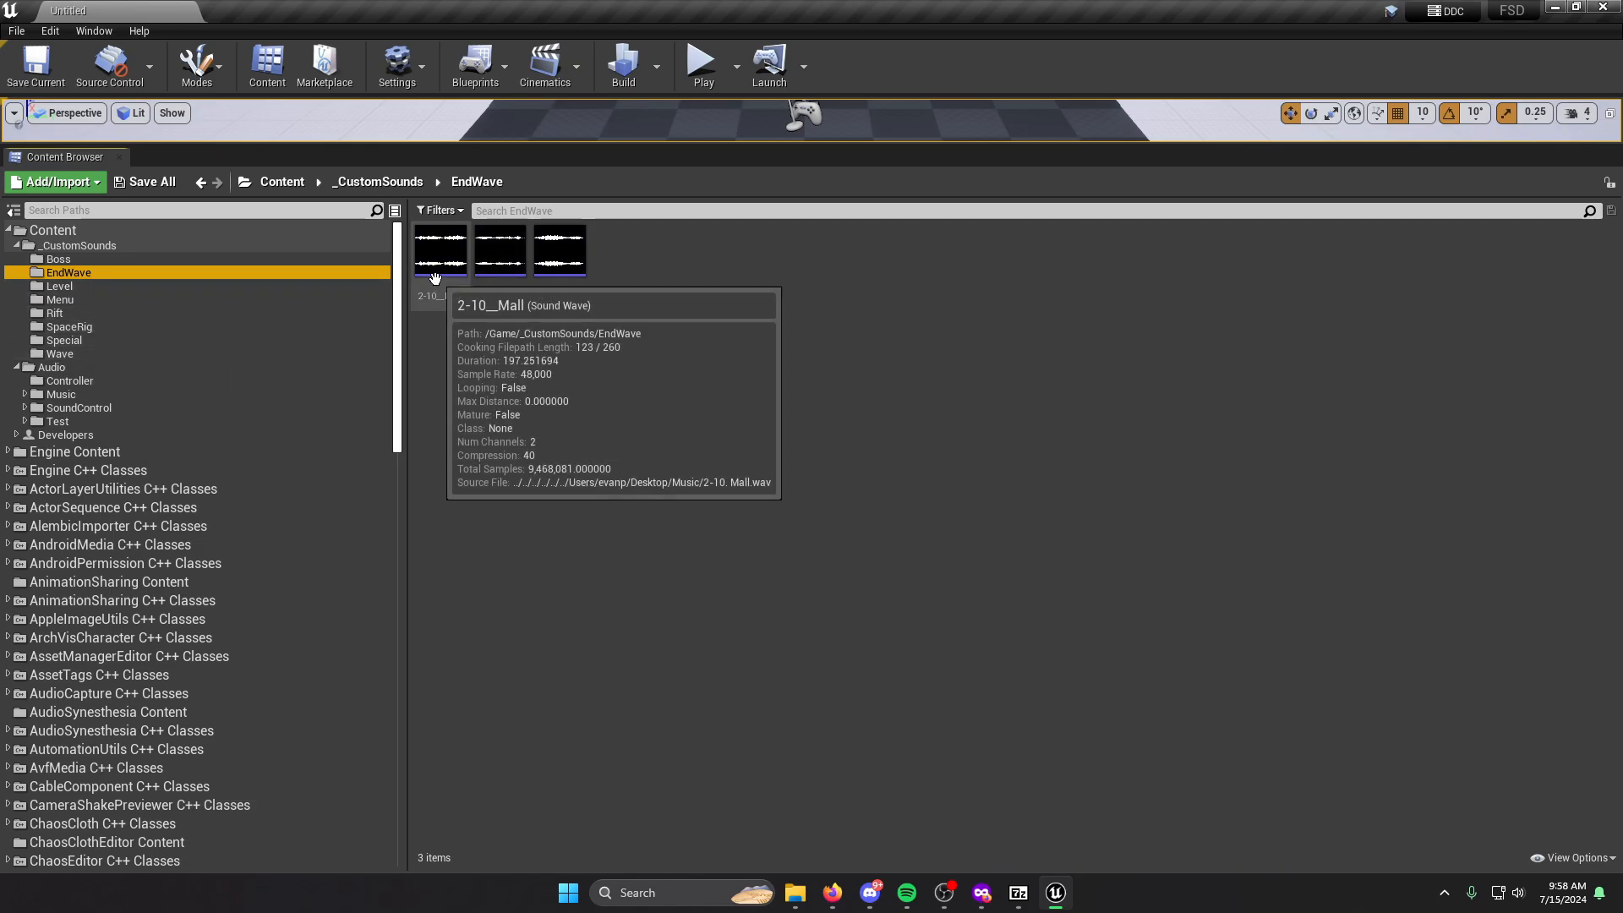
pyautogui.click(42, 354)
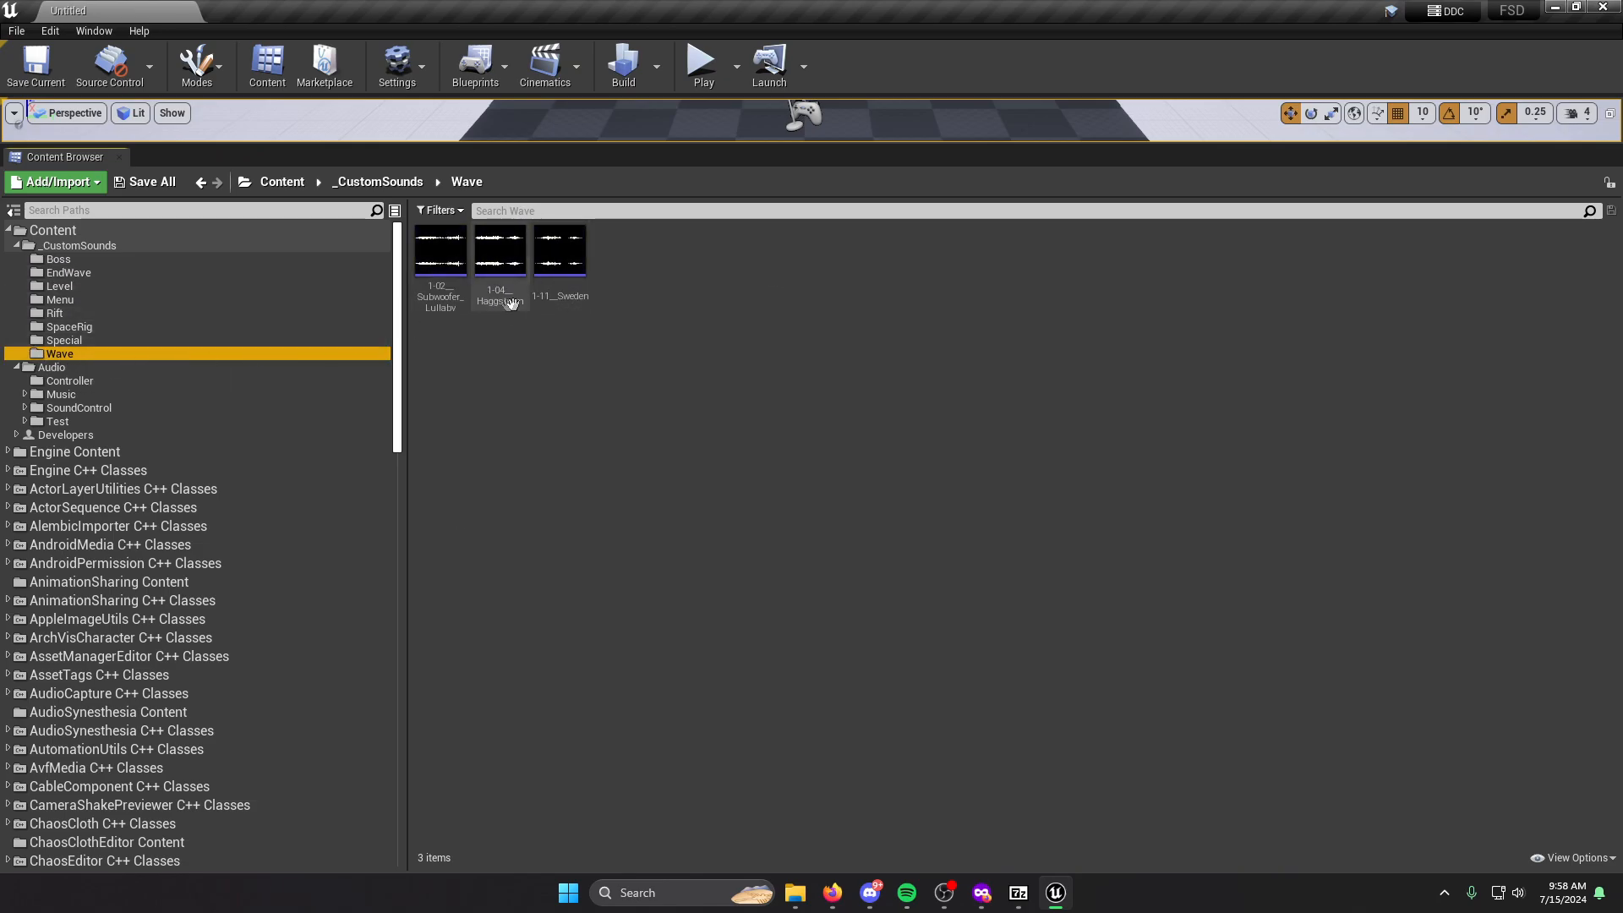
# Open the 1-02__Subwoofer_Lullaby sound wave to look over its volume and other sound settings, and close its editor.
pyautogui.click(450, 256)
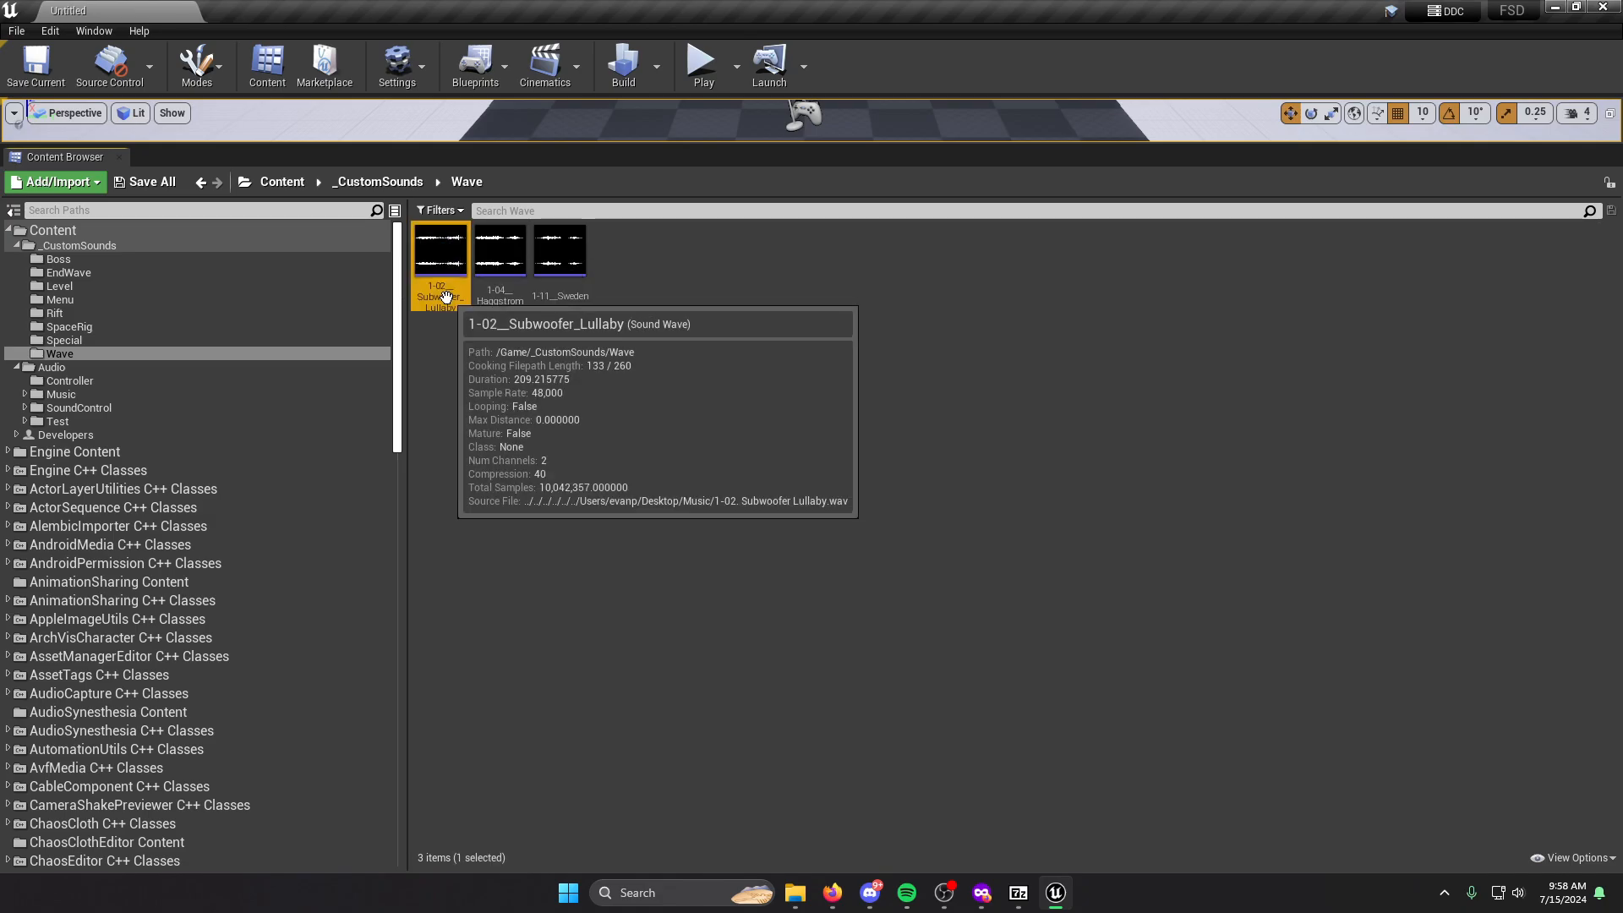
pyautogui.doubleClick(439, 258)
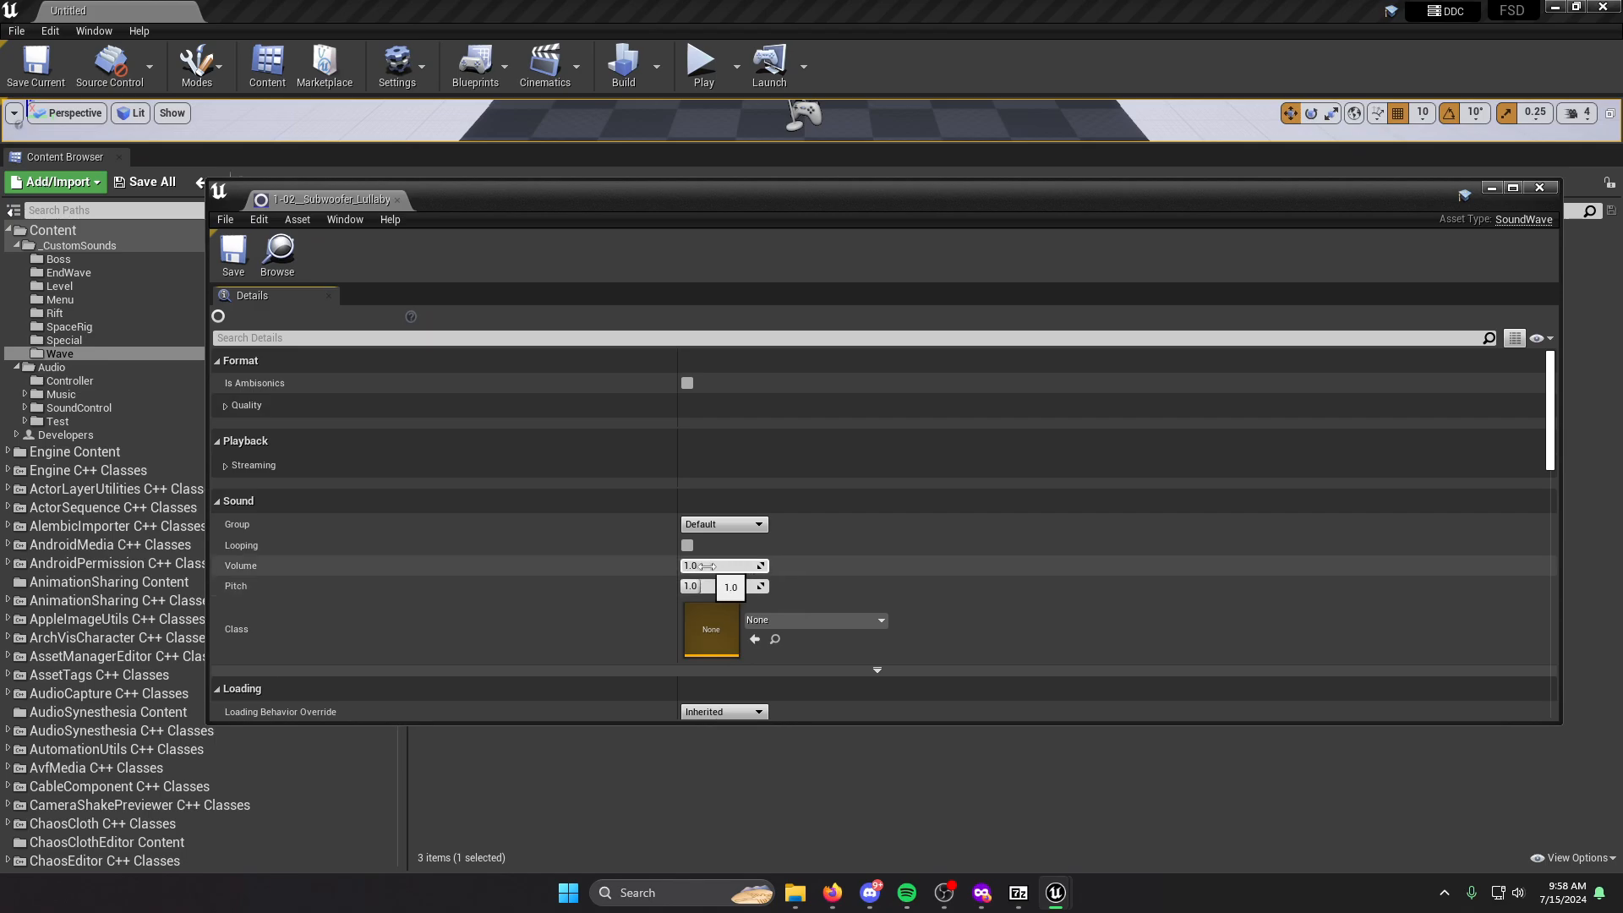
pyautogui.click(1540, 188)
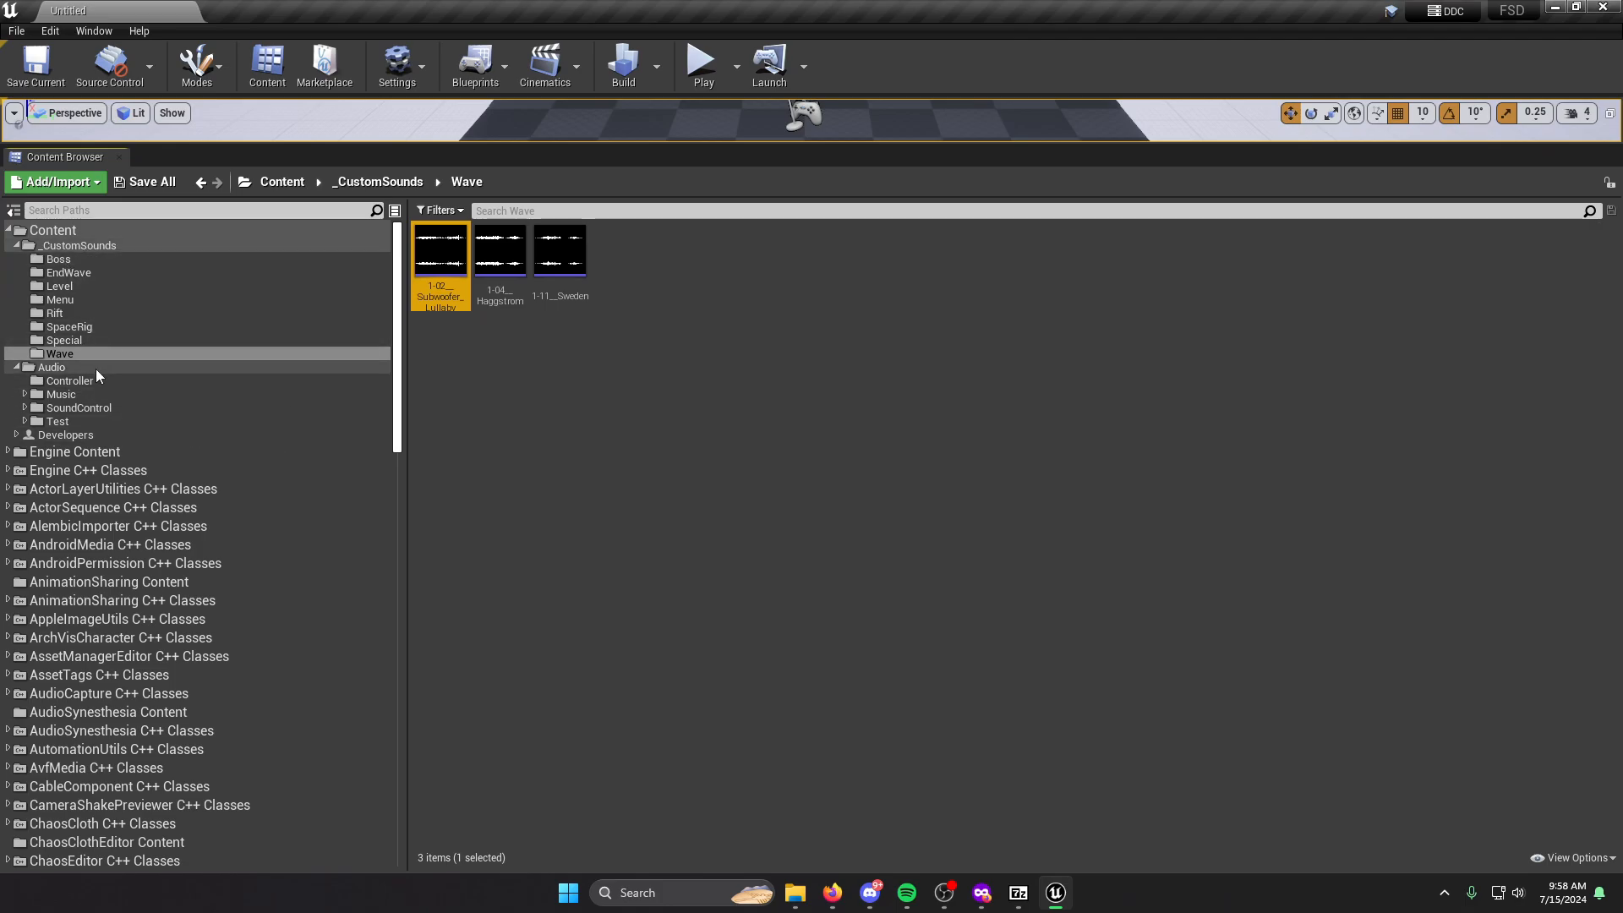
# Open the game's original Boss music folder under Content/Audio/Music in the Content Browser.
pyautogui.click(60, 232)
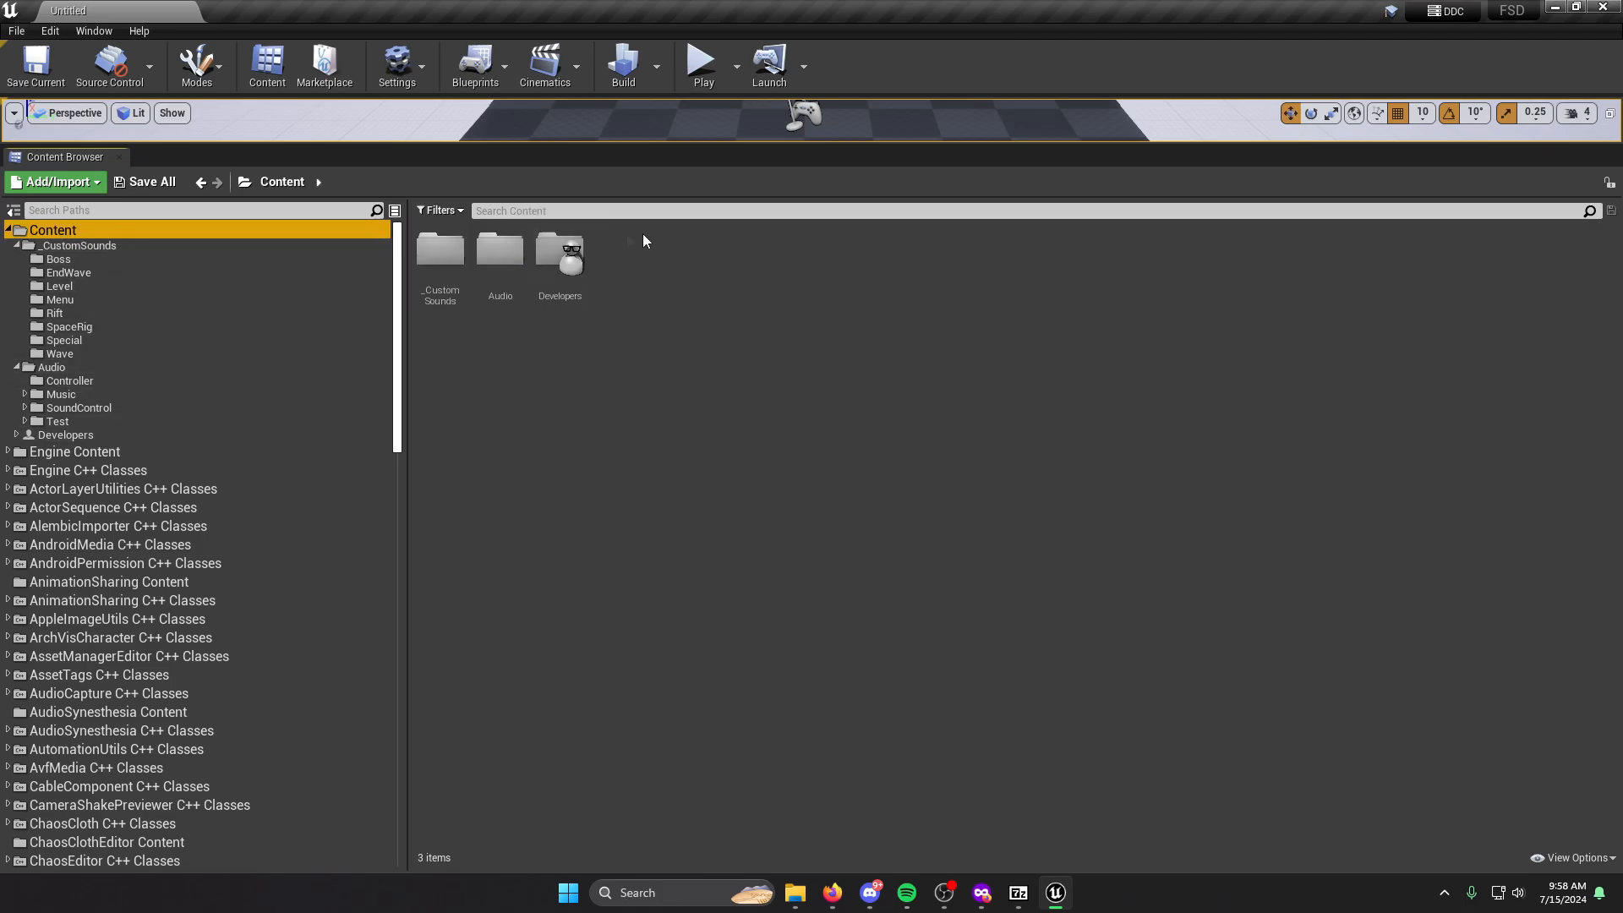
pyautogui.doubleClick(492, 291)
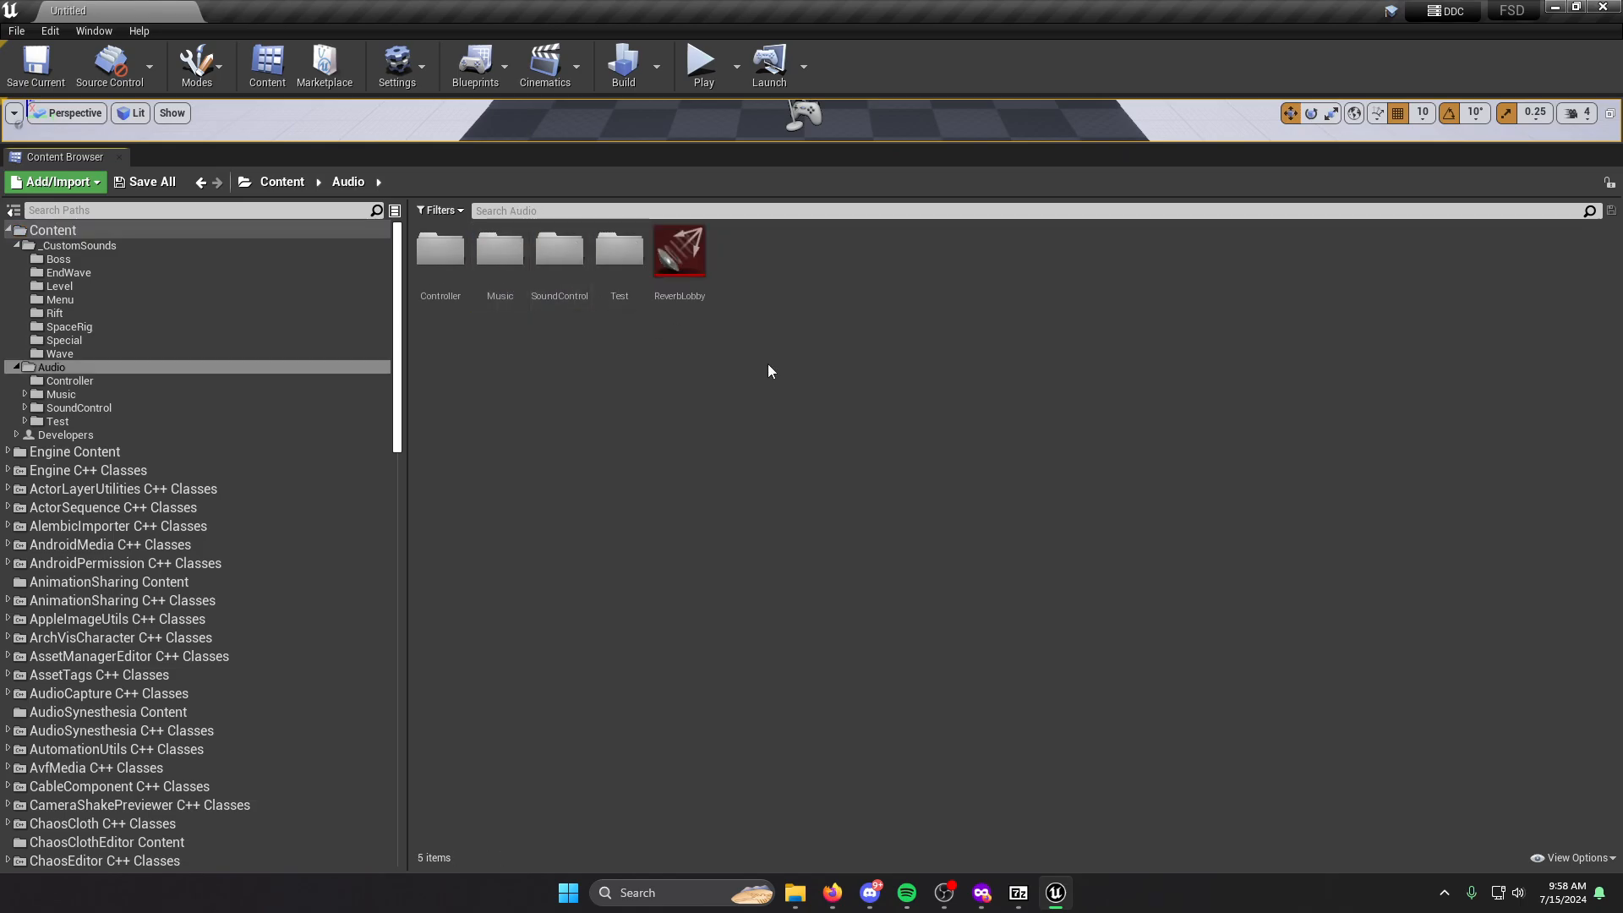
pyautogui.doubleClick(499, 298)
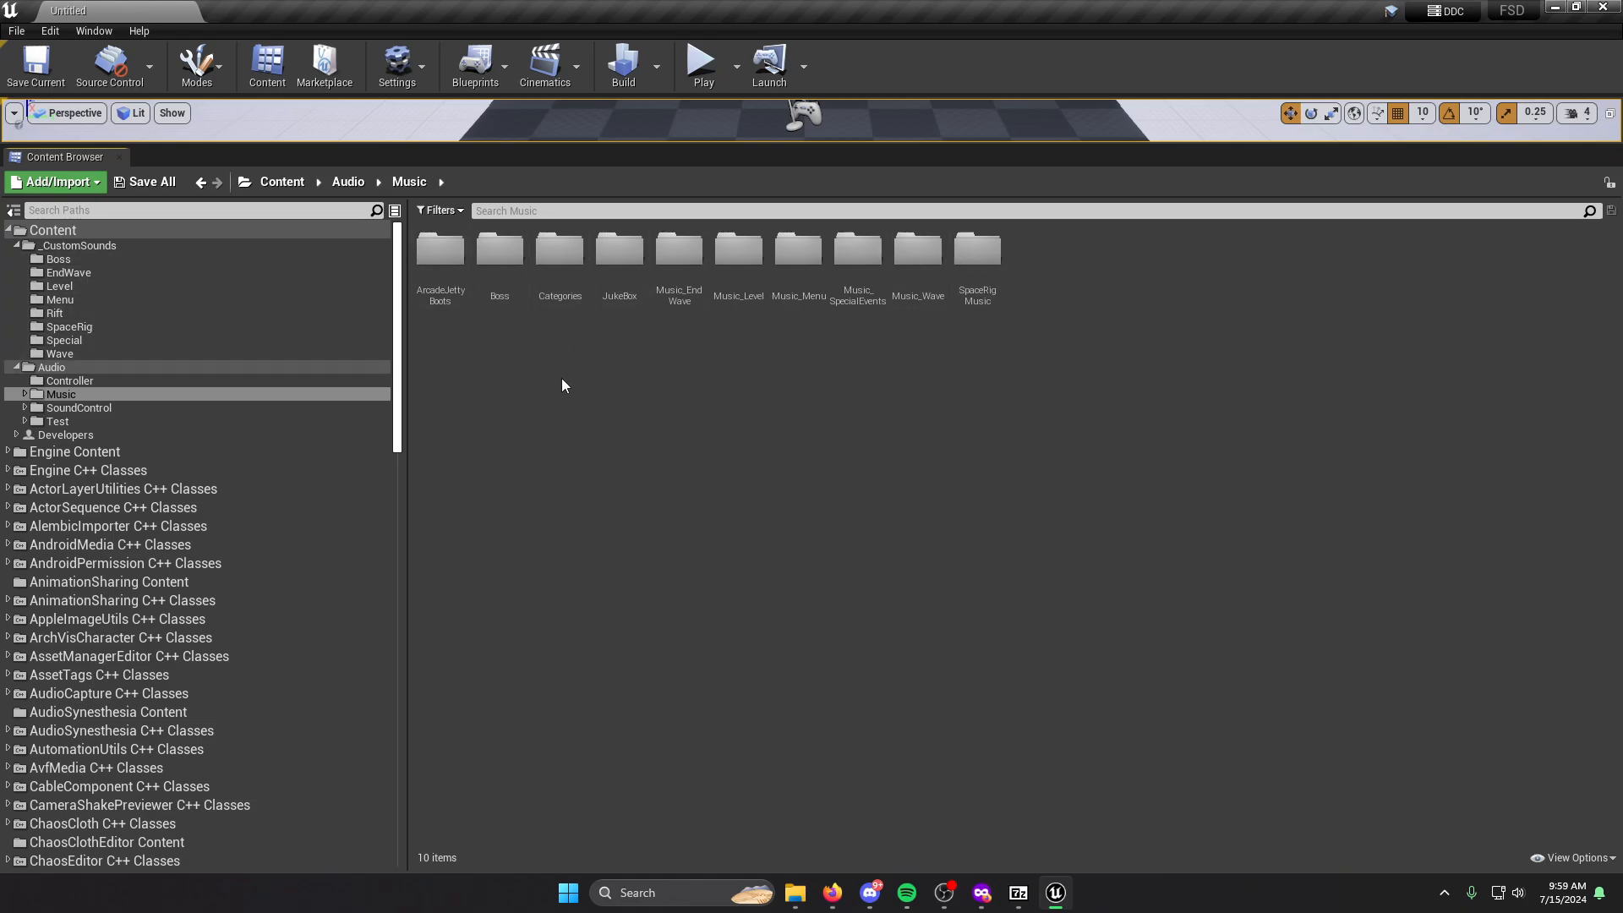
pyautogui.click(505, 253)
pyautogui.doubleClick(505, 253)
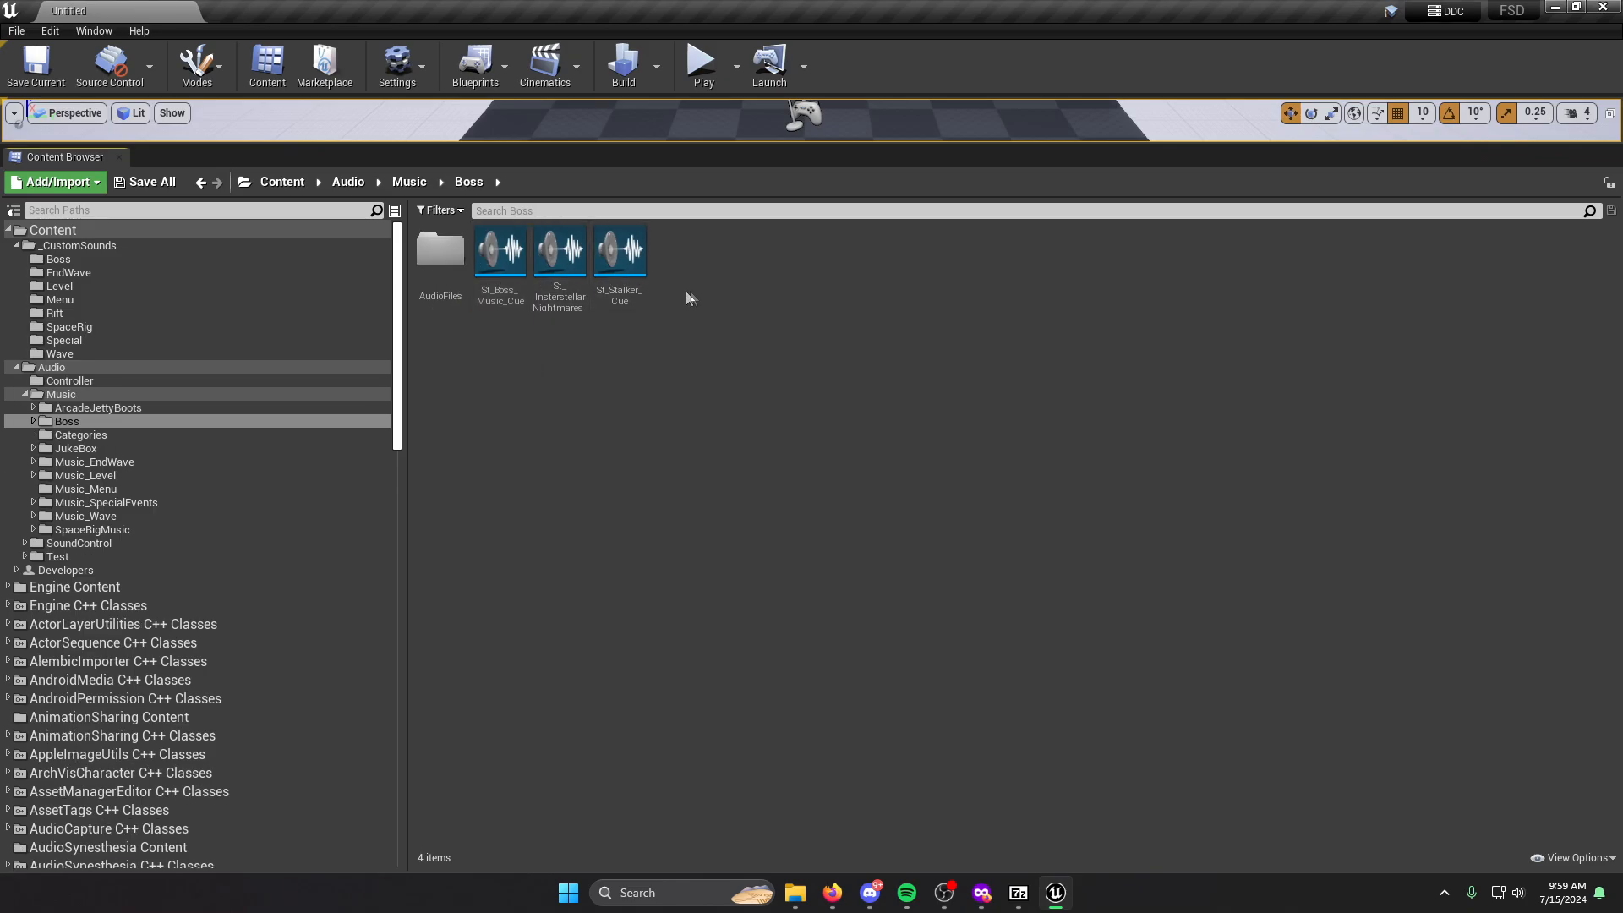
# Look through the original Boss AudioFiles folder, preview the St_Stalker_Master_1 sound wave, and return to the Boss folder.
pyautogui.moveTo(632, 293)
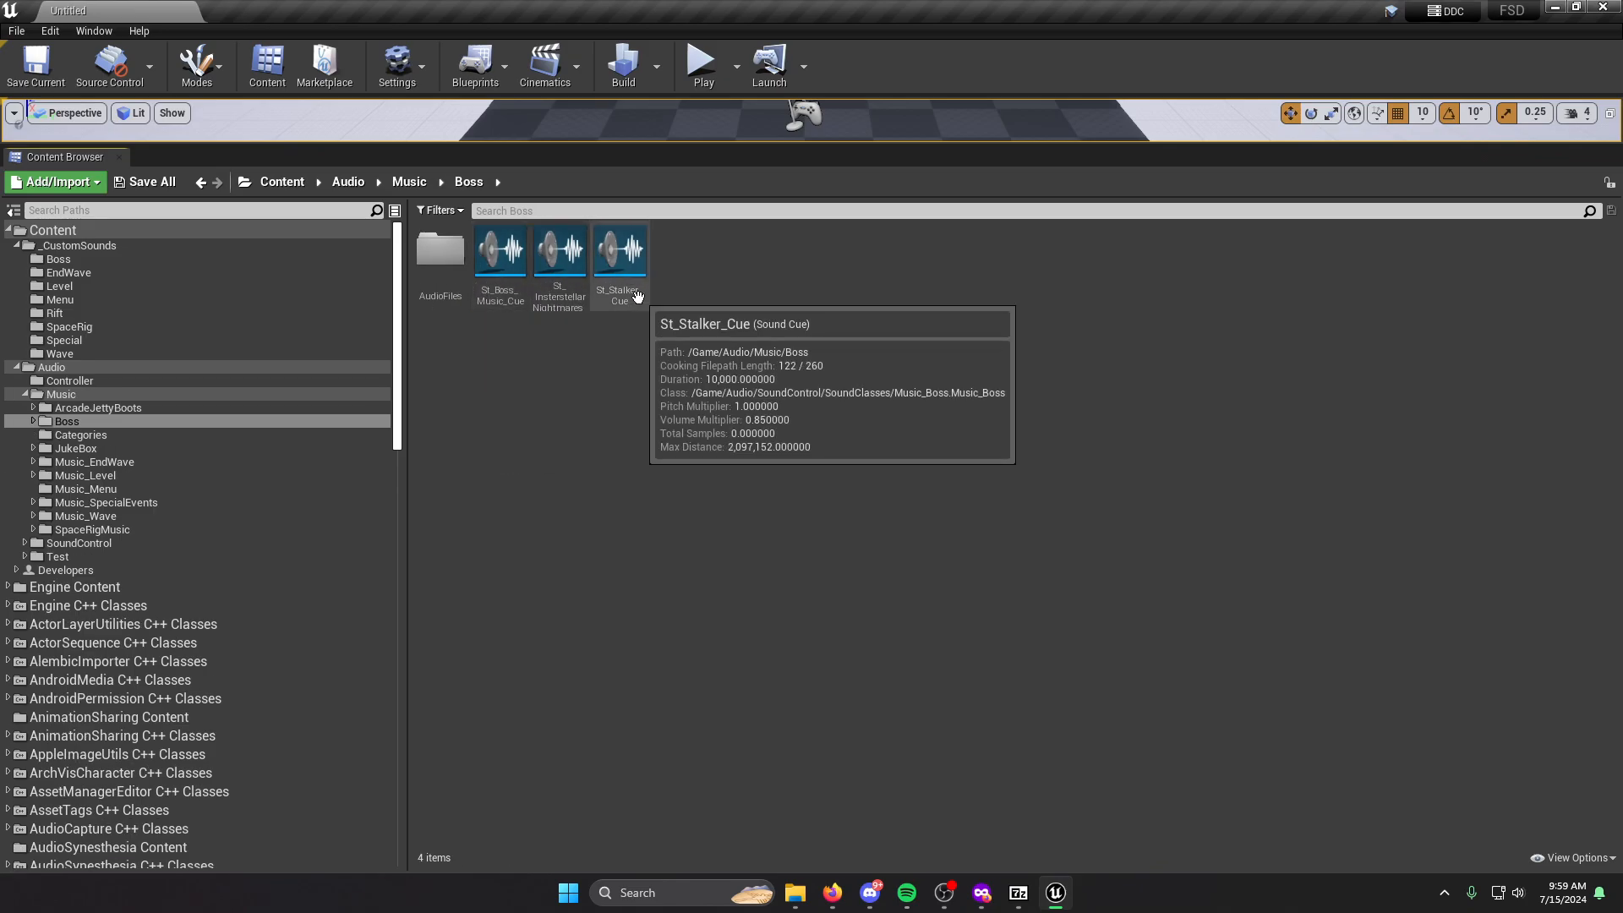
pyautogui.click(437, 295)
pyautogui.doubleClick(436, 295)
pyautogui.moveTo(566, 256)
pyautogui.moveTo(442, 273)
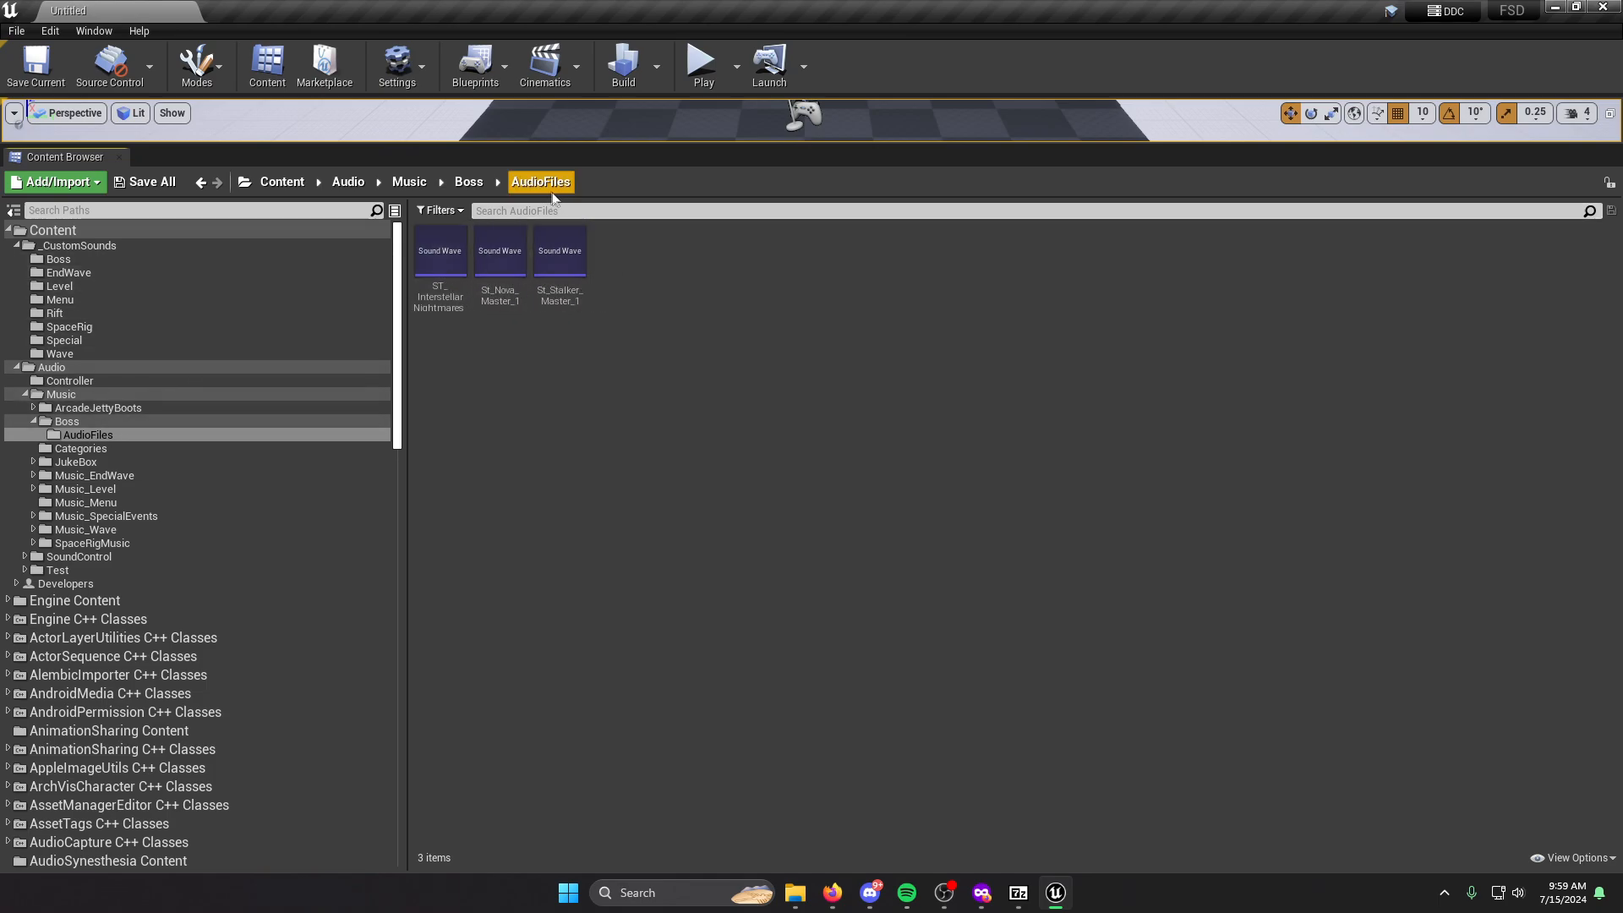
pyautogui.click(558, 252)
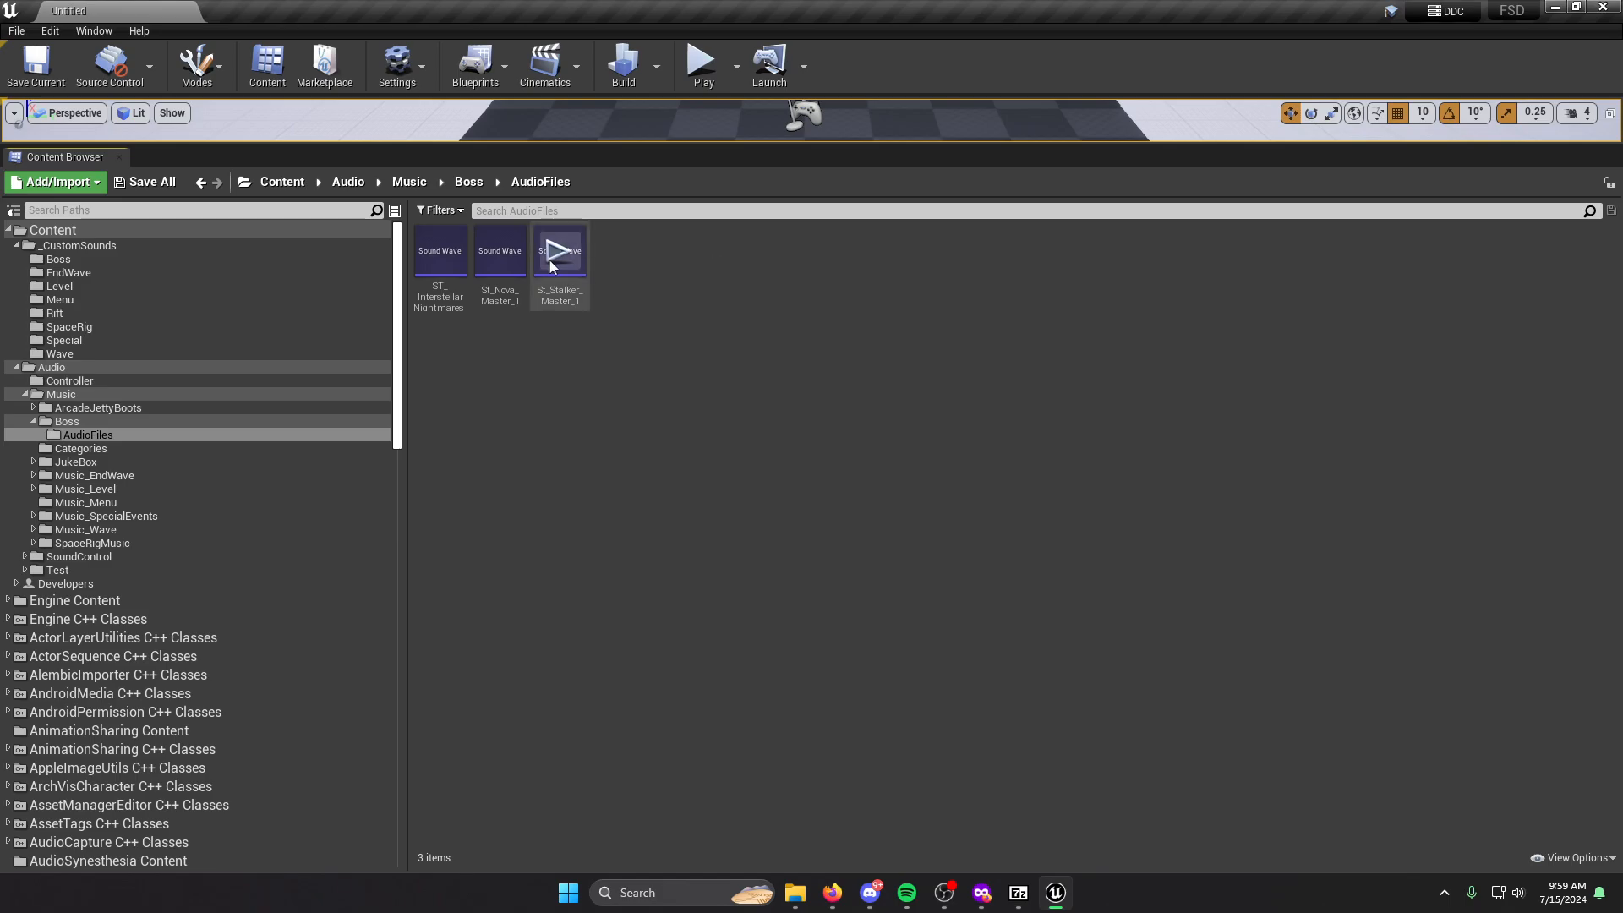
pyautogui.click(558, 252)
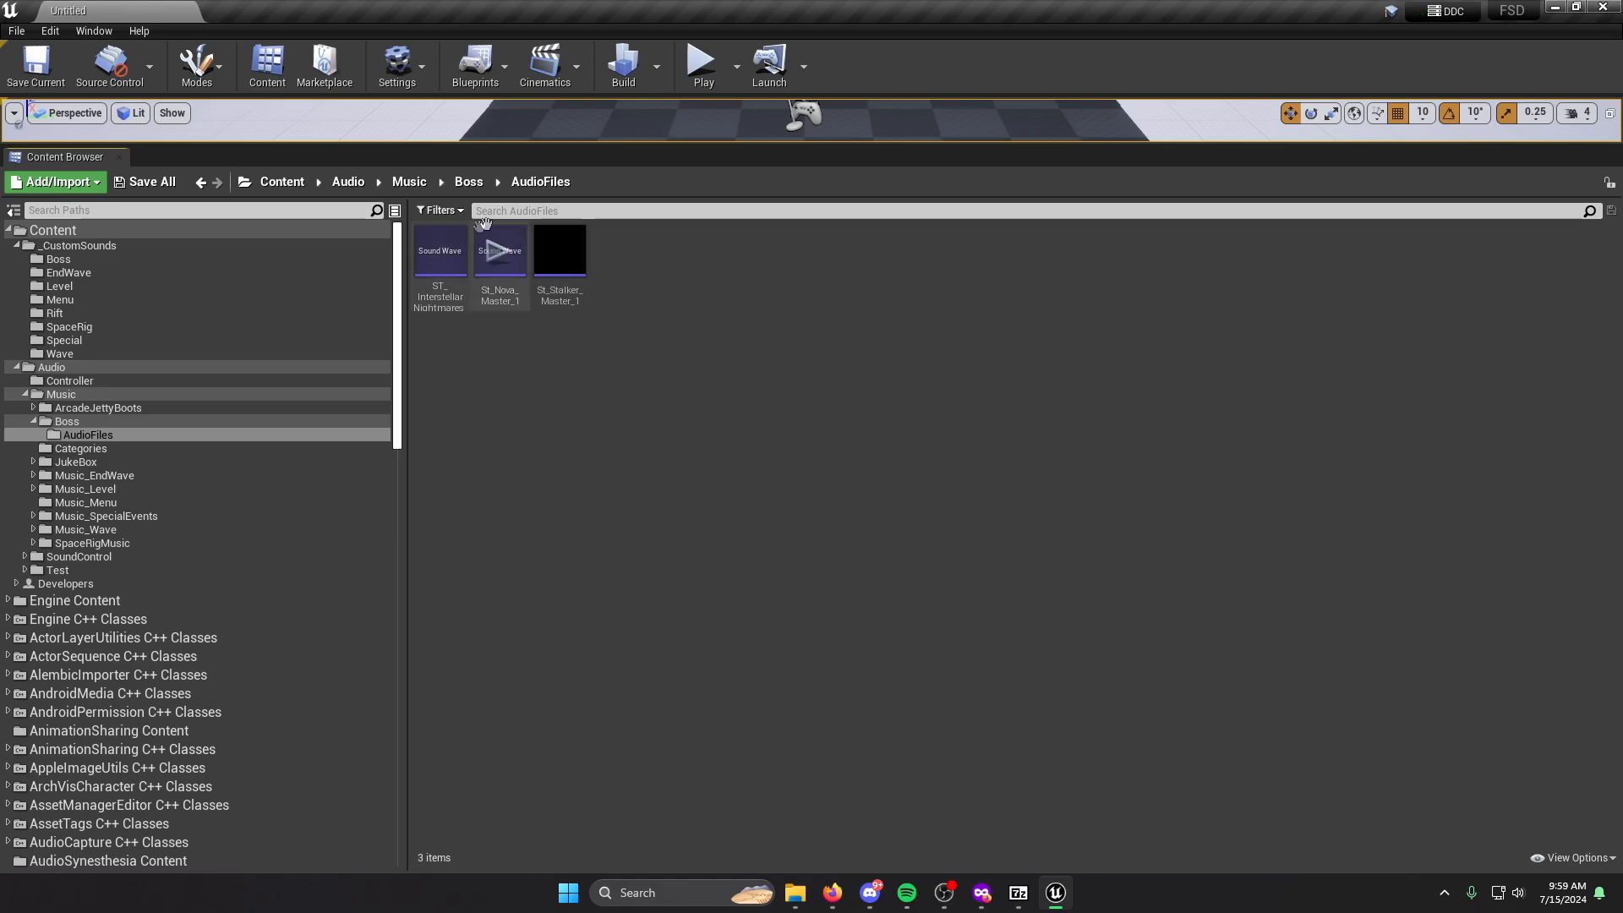
pyautogui.click(468, 182)
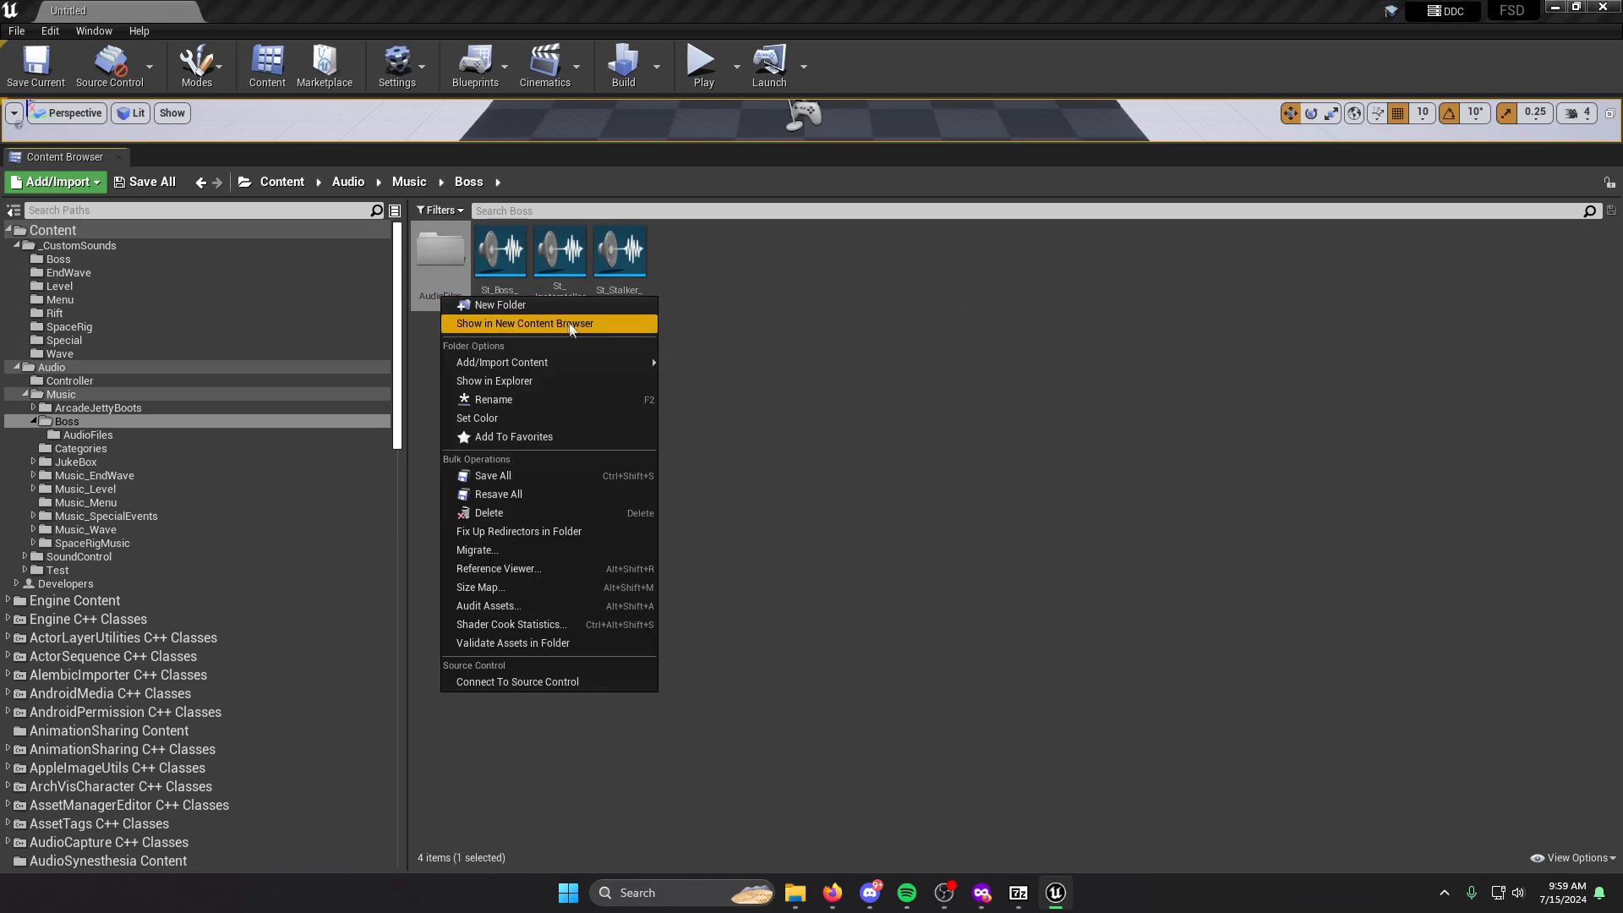
# Force delete the original sound waves in the Boss AudioFiles folder despite their cue references, and check the folder's contents.
pyautogui.click(524, 513)
pyautogui.click(565, 549)
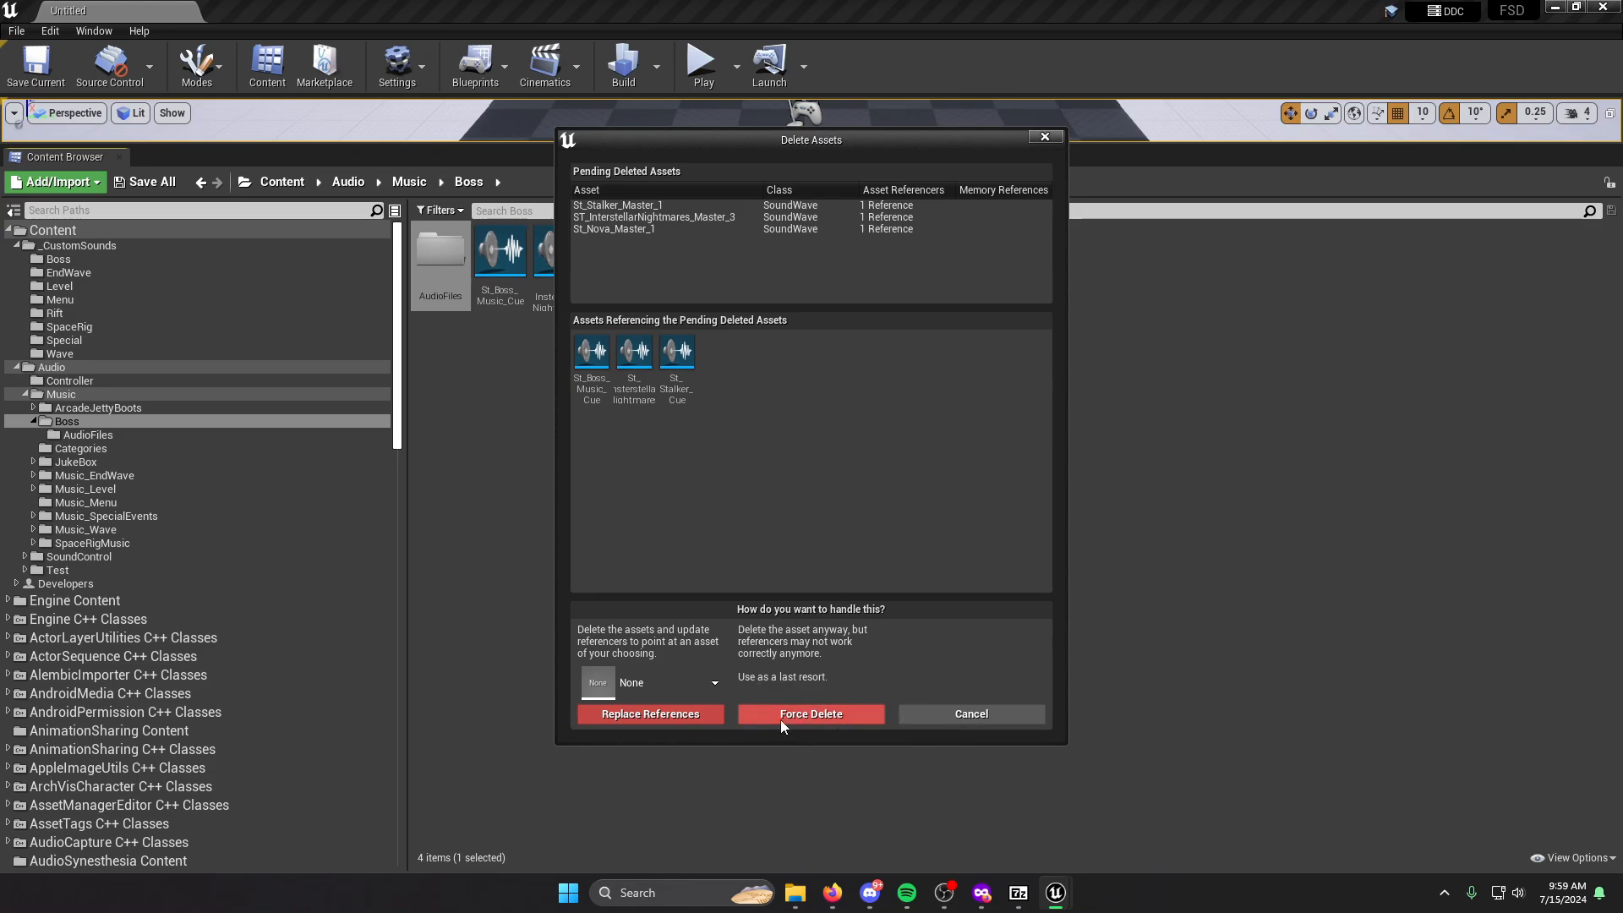
pyautogui.click(799, 715)
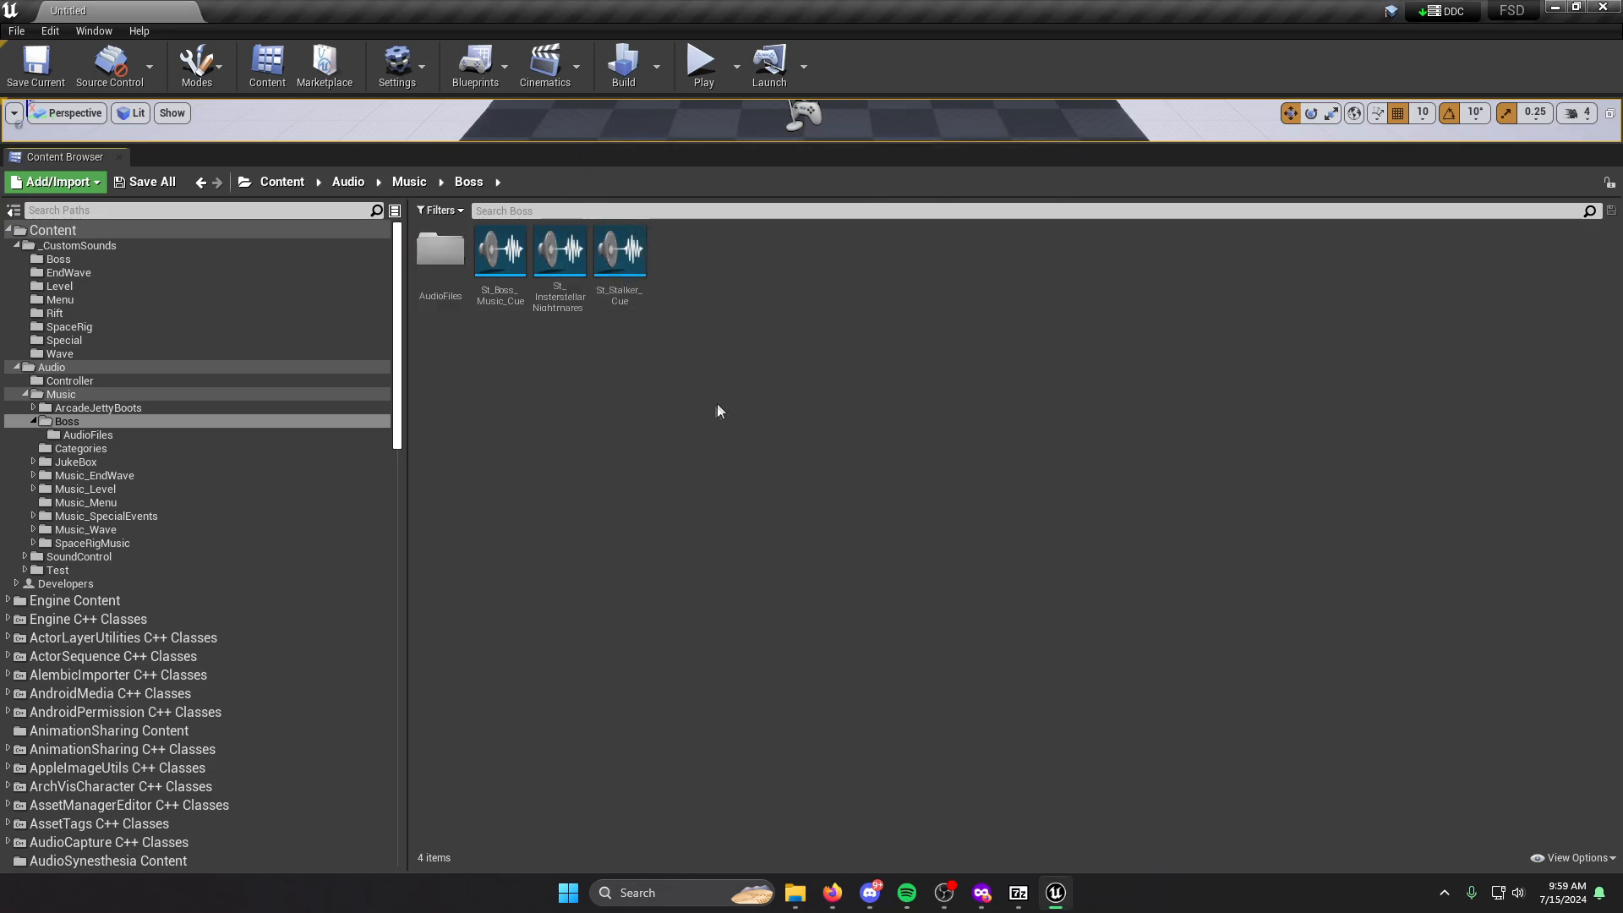
pyautogui.doubleClick(440, 254)
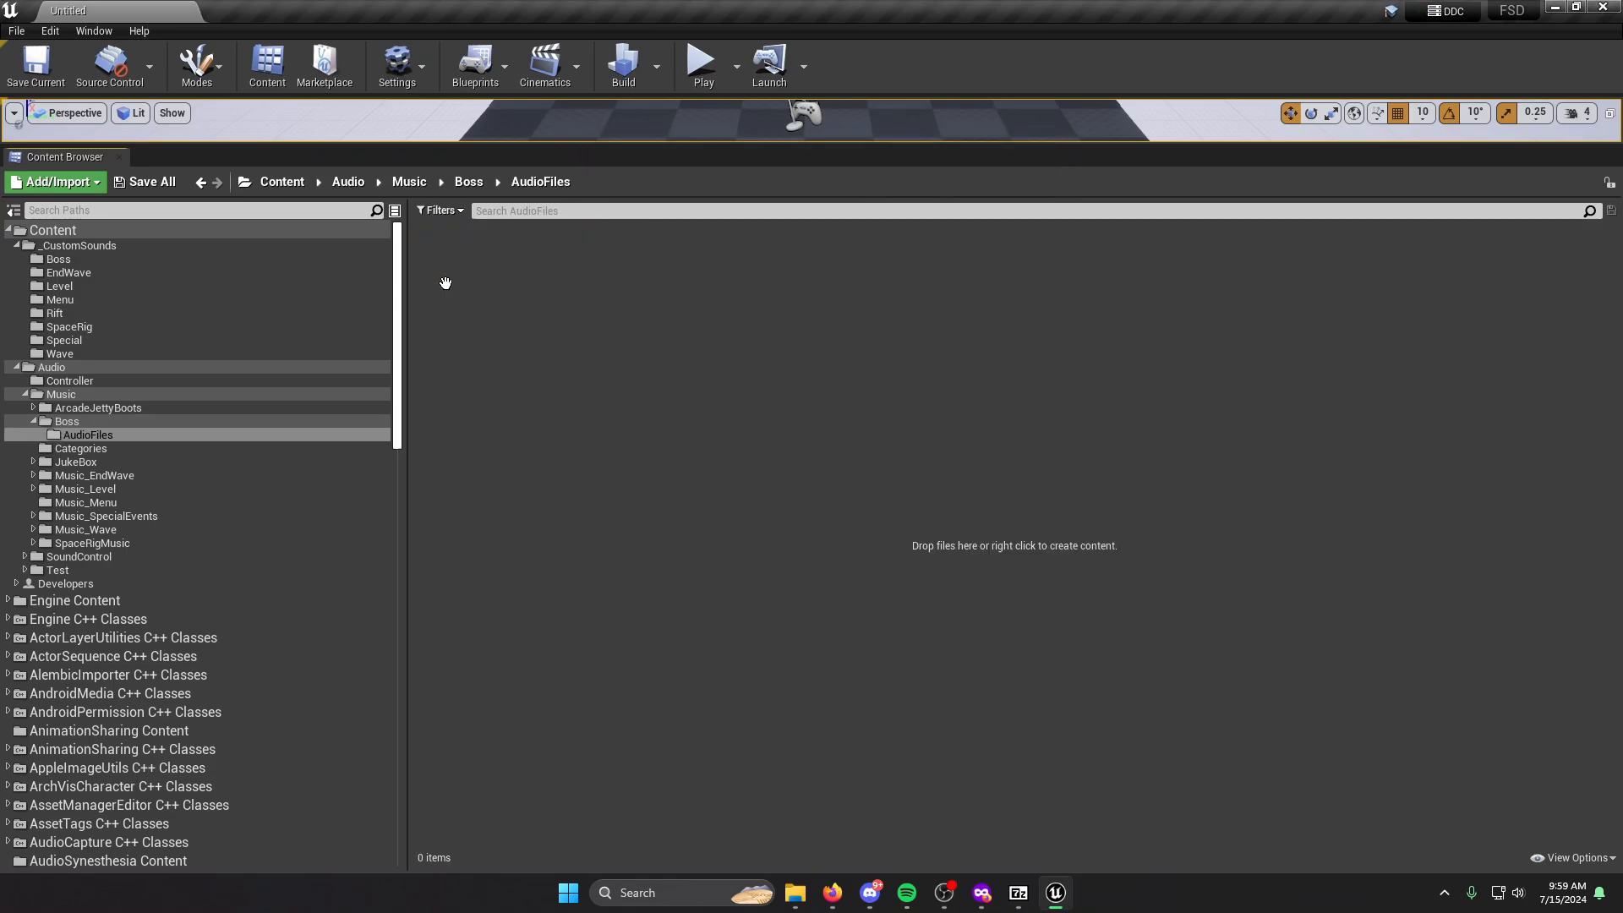
pyautogui.click(485, 184)
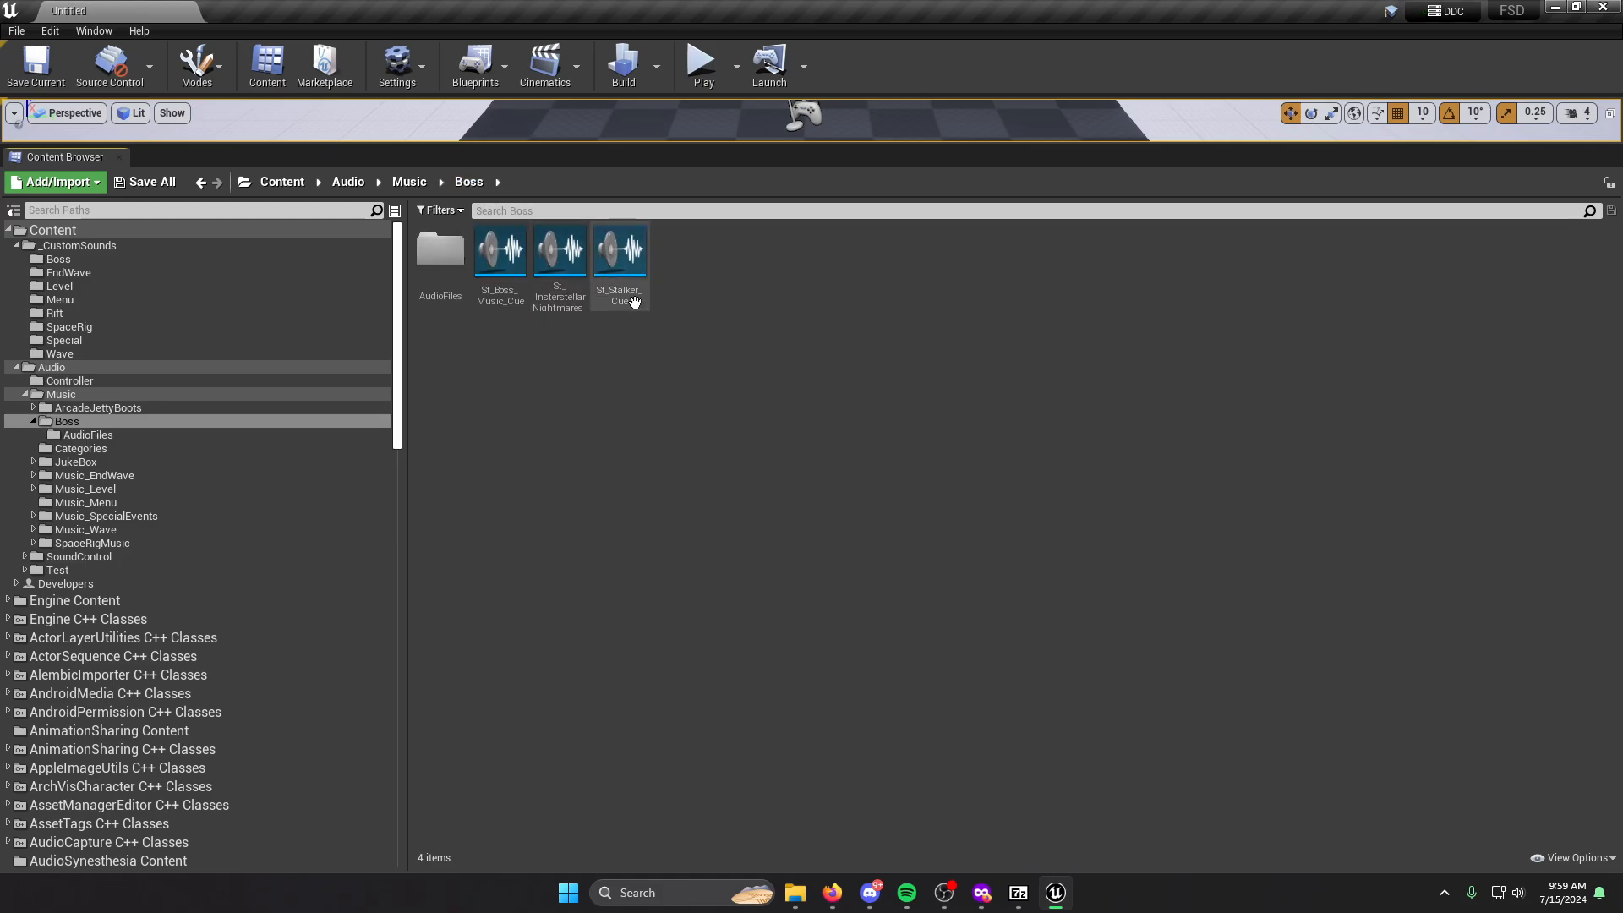
# Open St_Stalker_Cue and examine the settings of its looping wave player and Output node.
pyautogui.moveTo(510, 306)
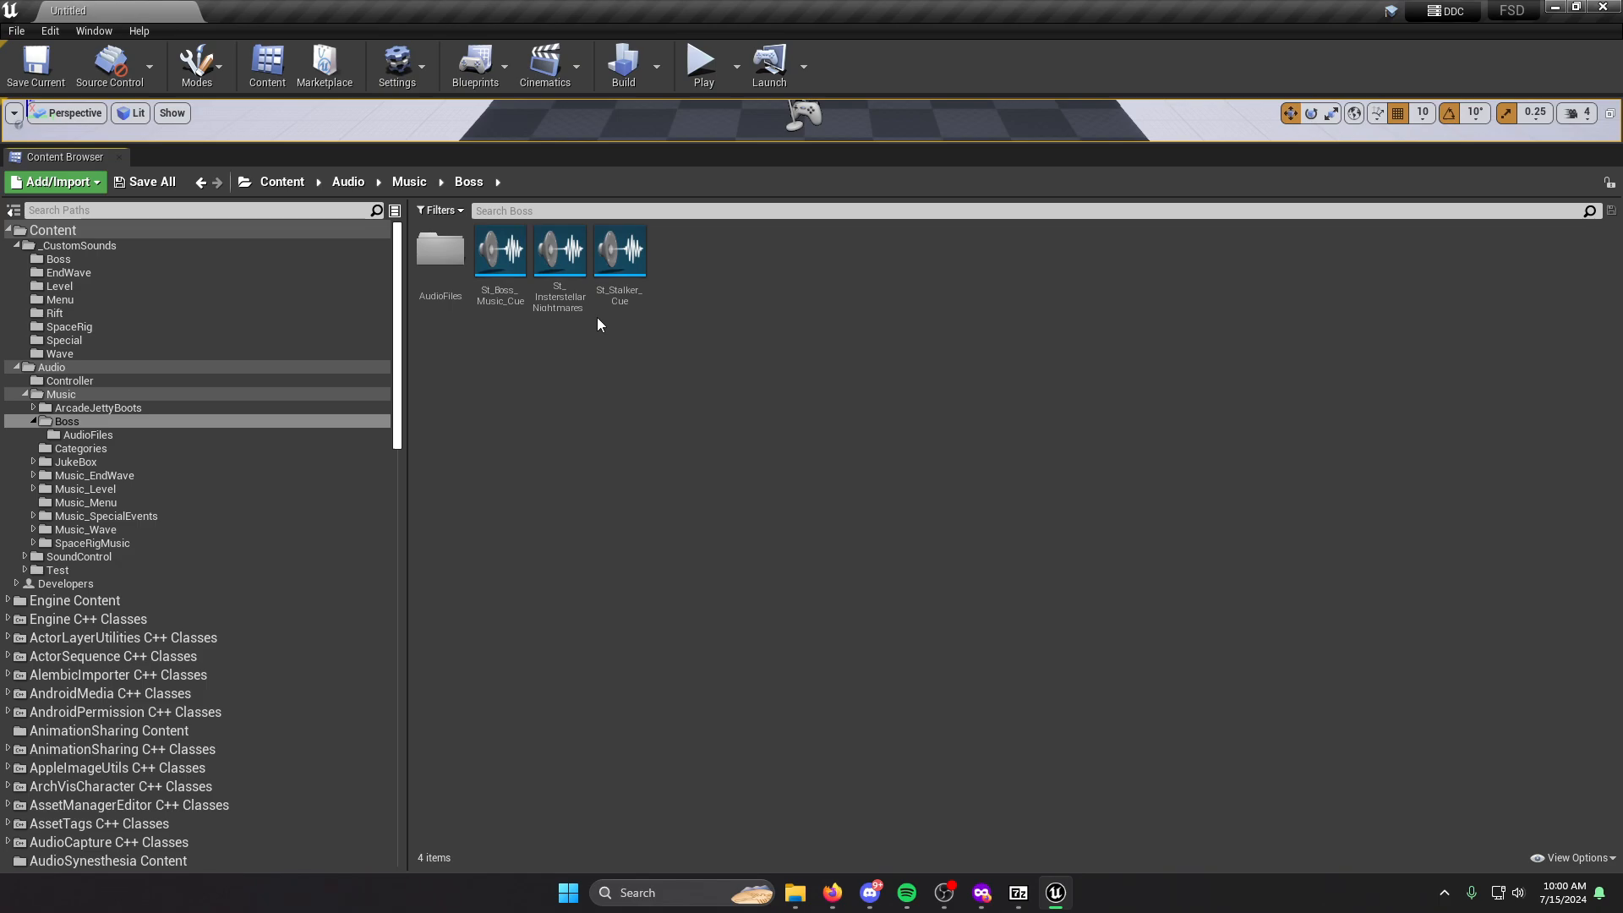
pyautogui.moveTo(612, 293)
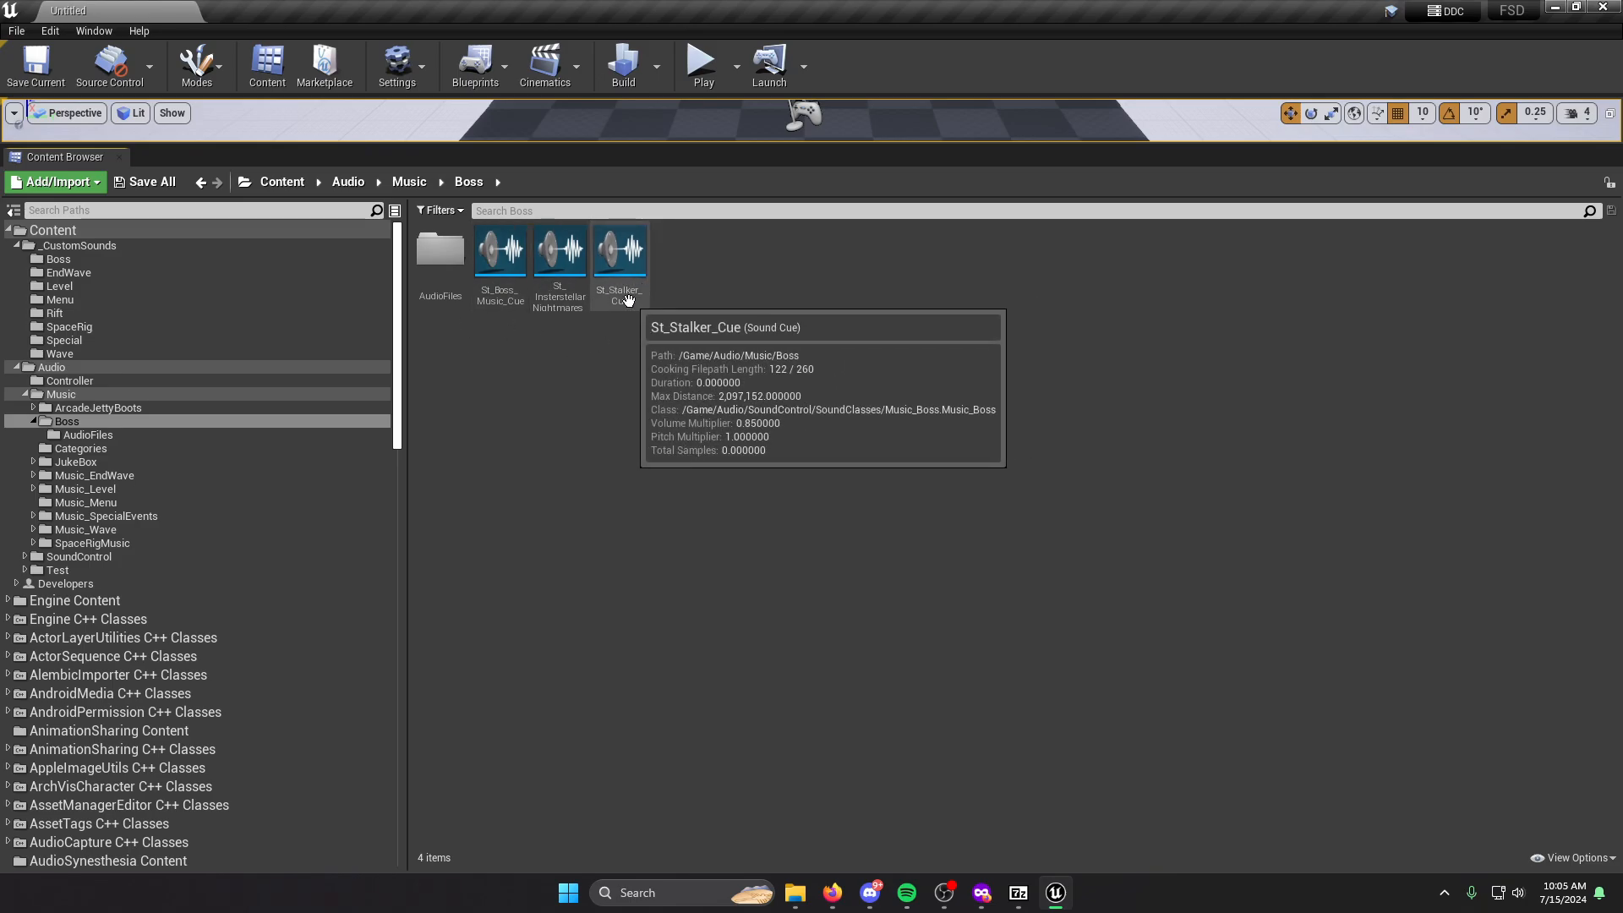
pyautogui.doubleClick(624, 279)
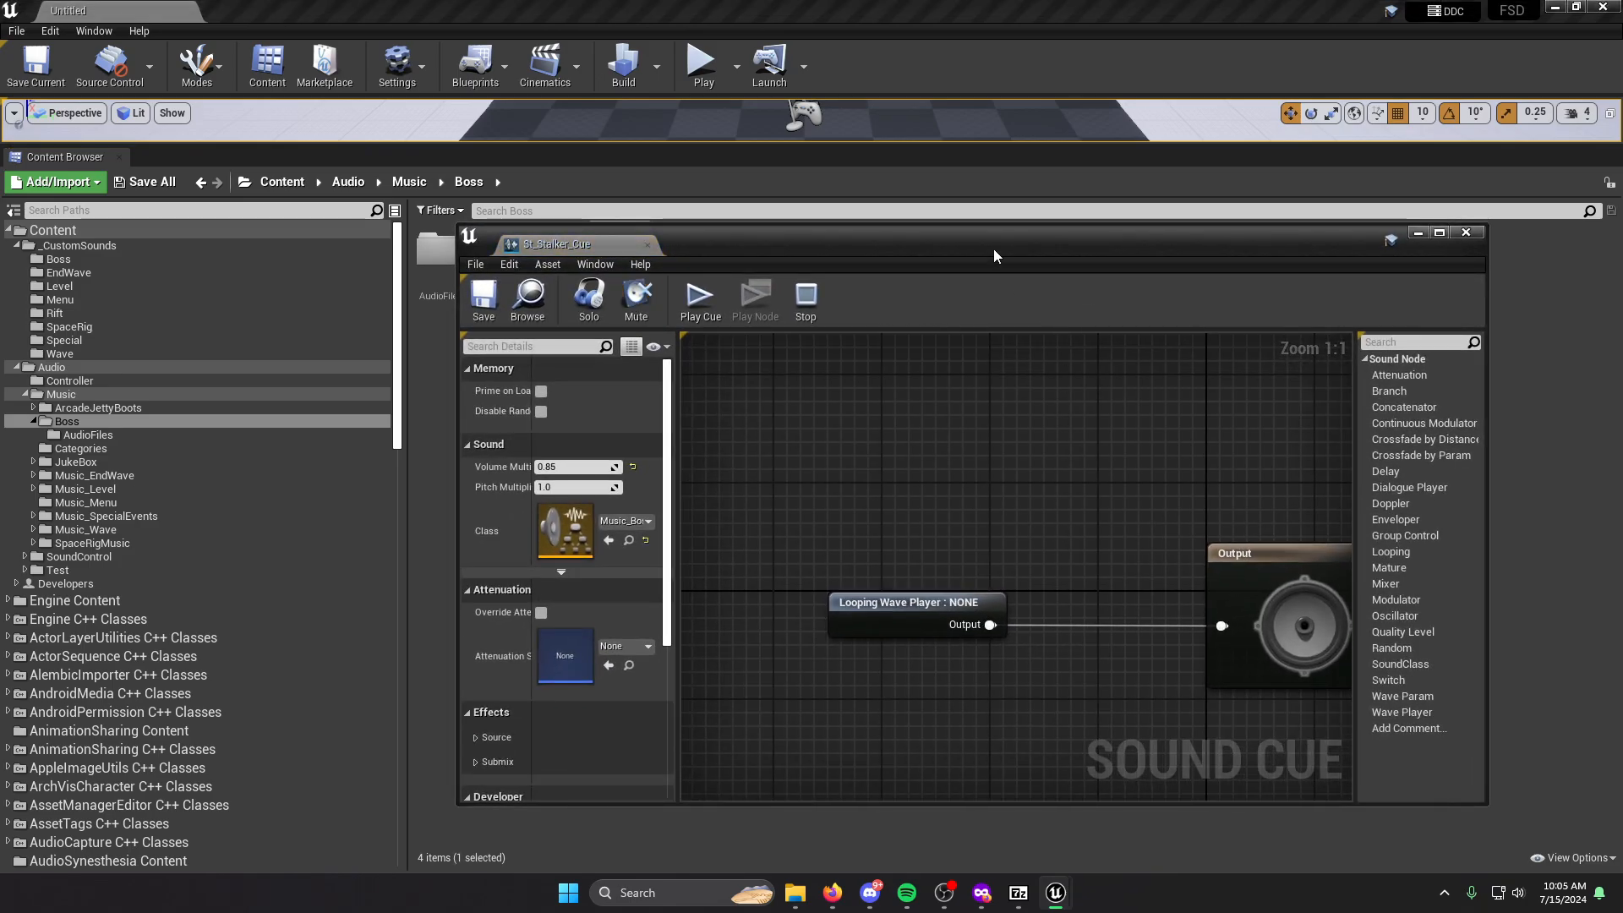
pyautogui.moveTo(994, 255); pyautogui.dragTo(945, 214)
pyautogui.click(837, 562)
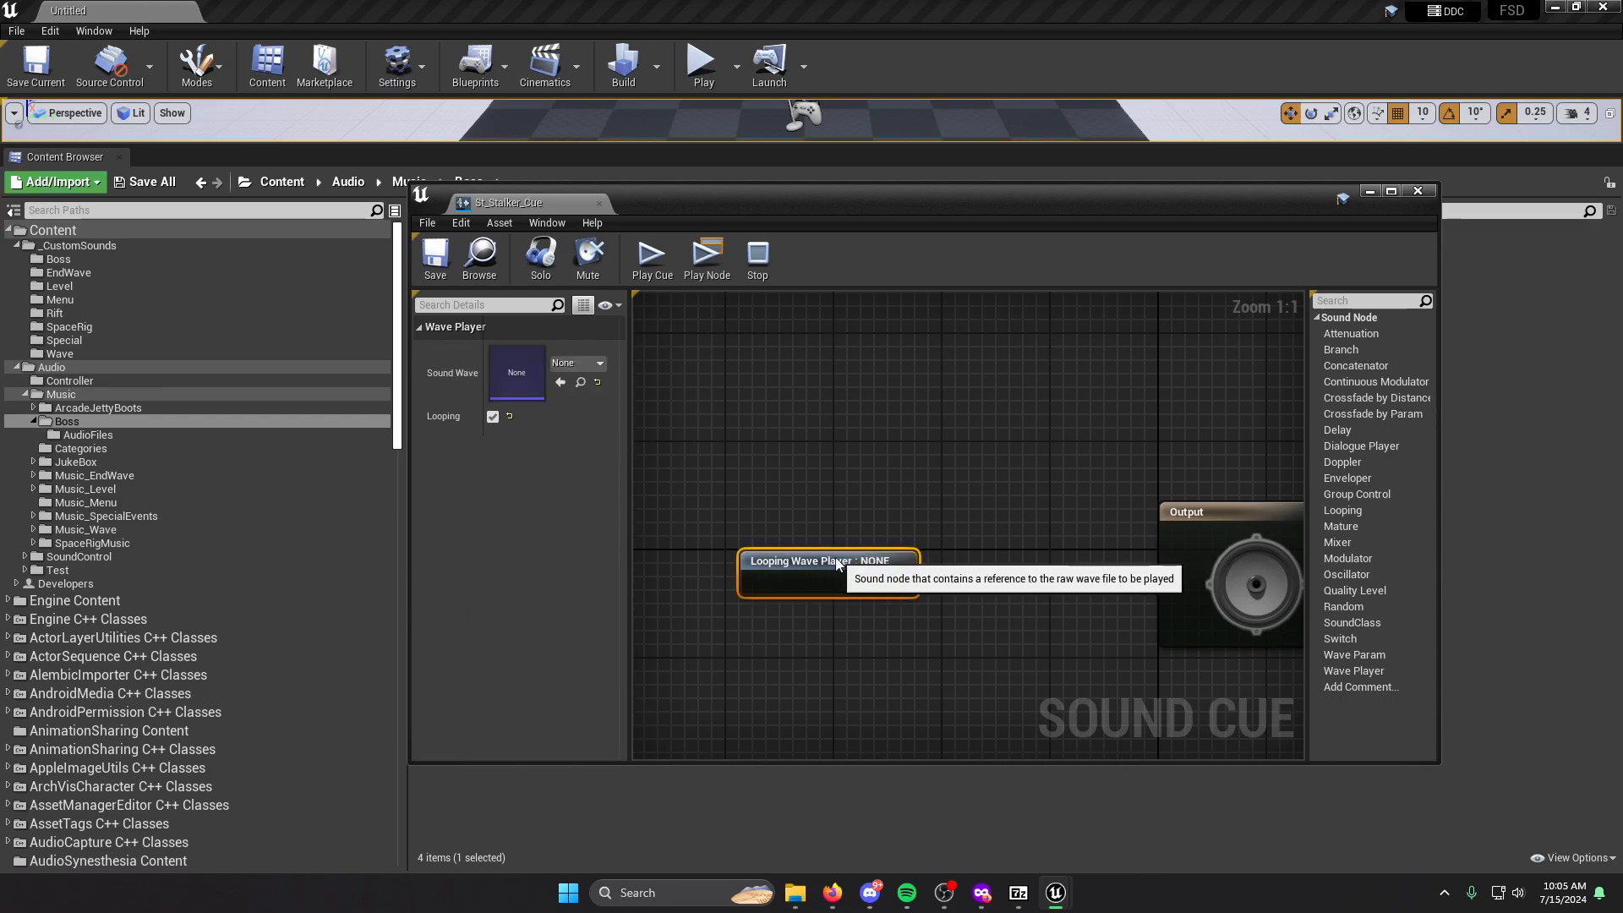
pyautogui.click(1183, 512)
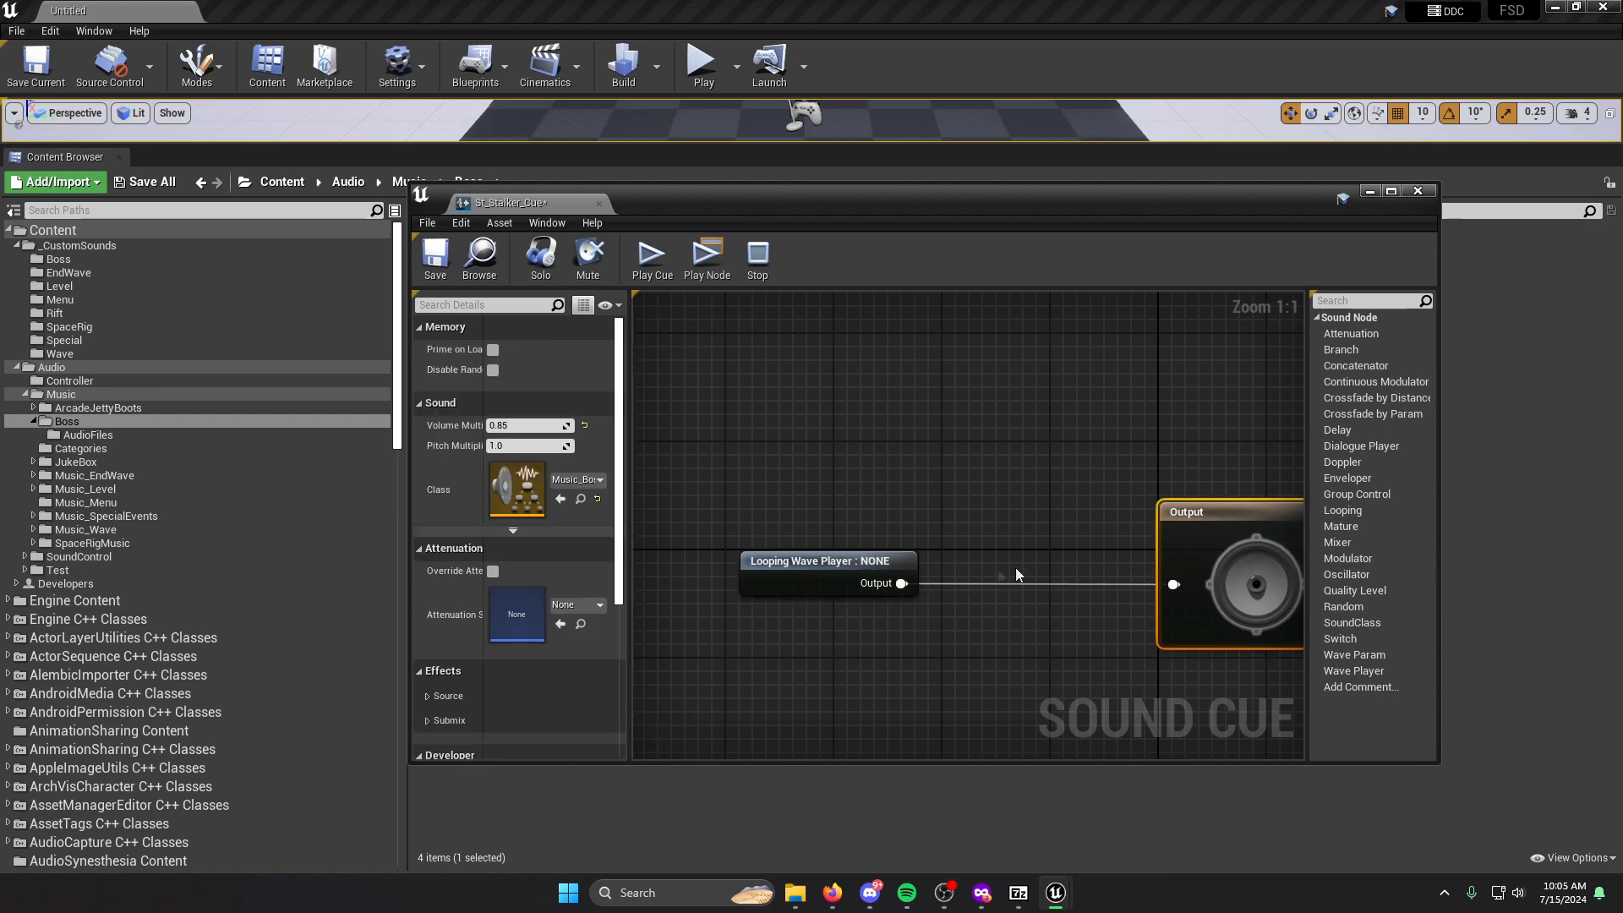
pyautogui.click(791, 583)
pyautogui.click(1200, 538)
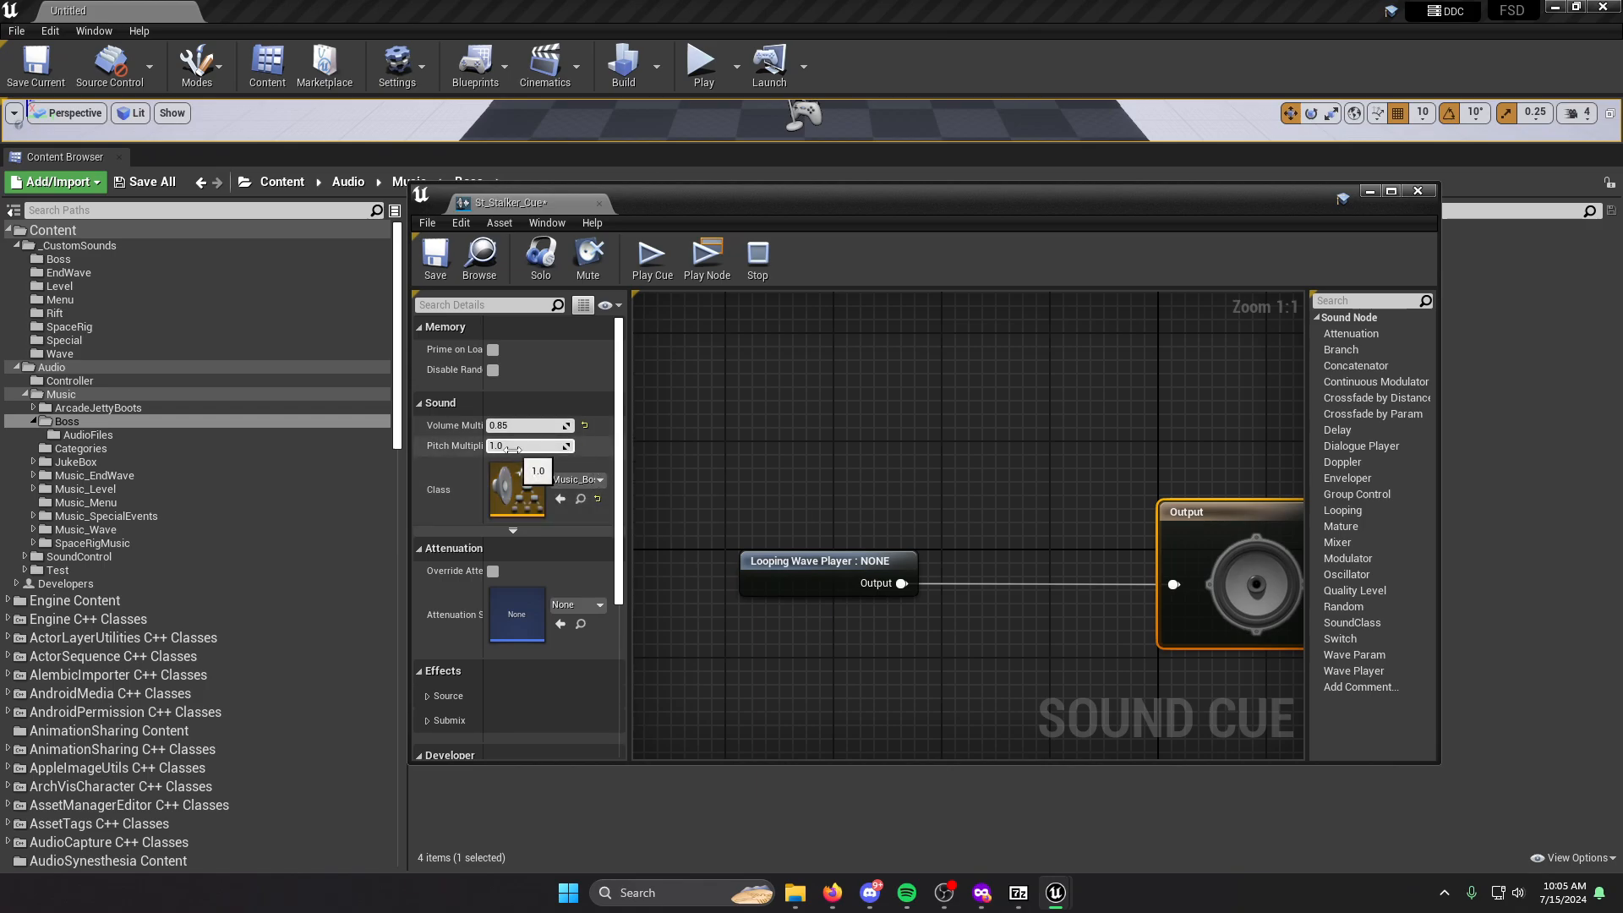
pyautogui.scroll(-1, 625, 590)
pyautogui.moveTo(622, 585); pyautogui.dragTo(634, 545)
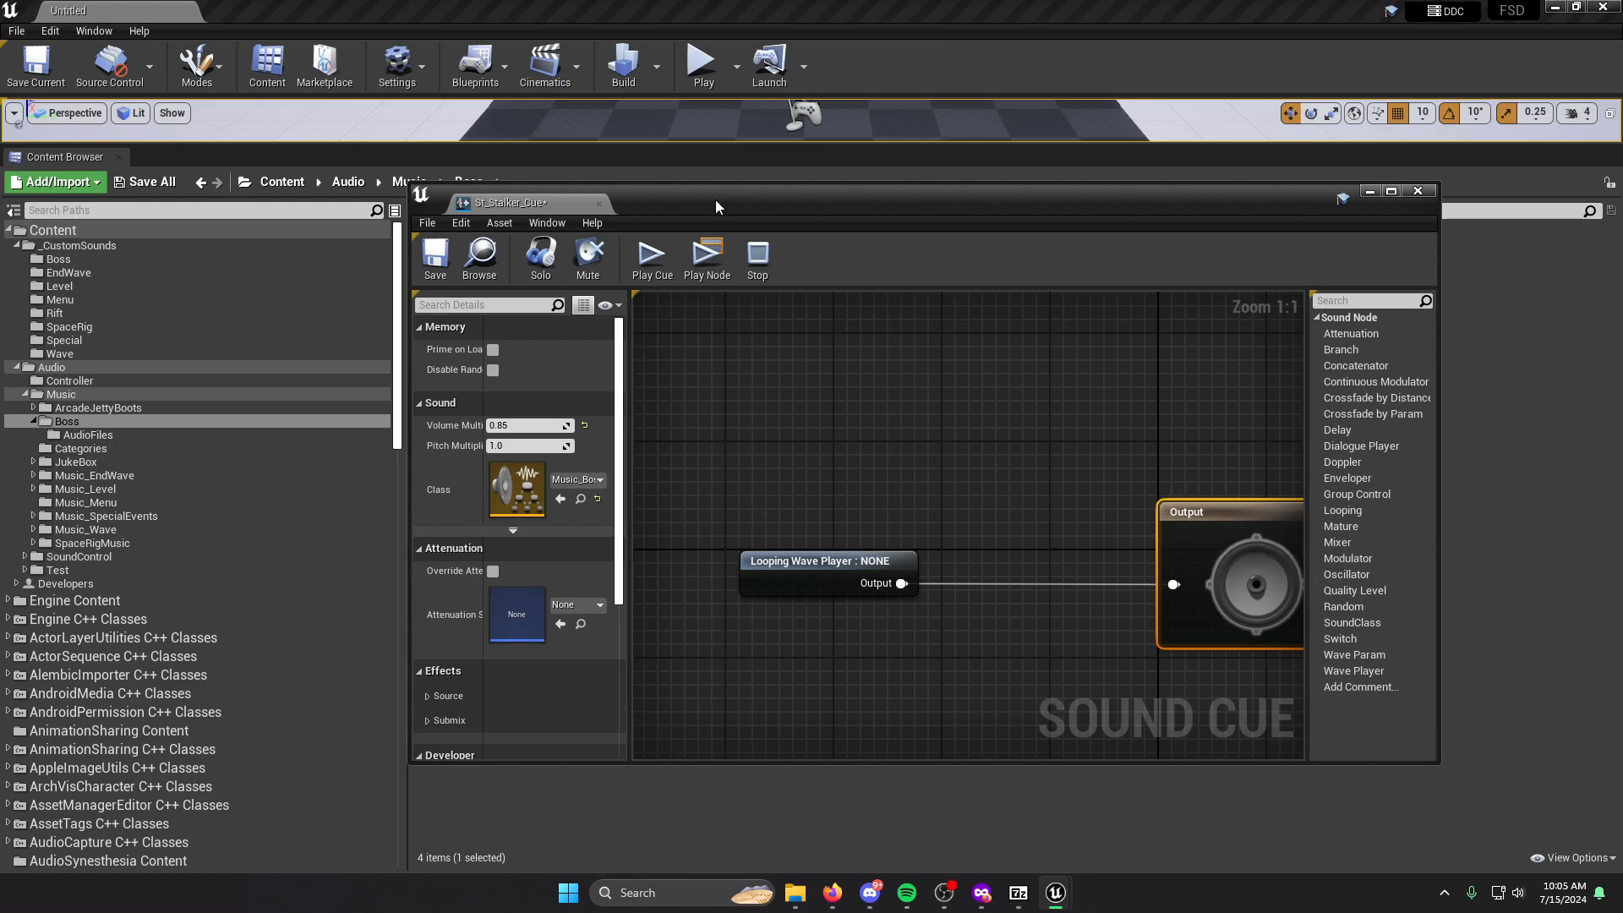
pyautogui.moveTo(715, 200)
pyautogui.mouseDown()
pyautogui.moveTo(718, 270)
pyautogui.moveTo(969, 309)
pyautogui.moveTo(730, 189)
pyautogui.mouseUp()
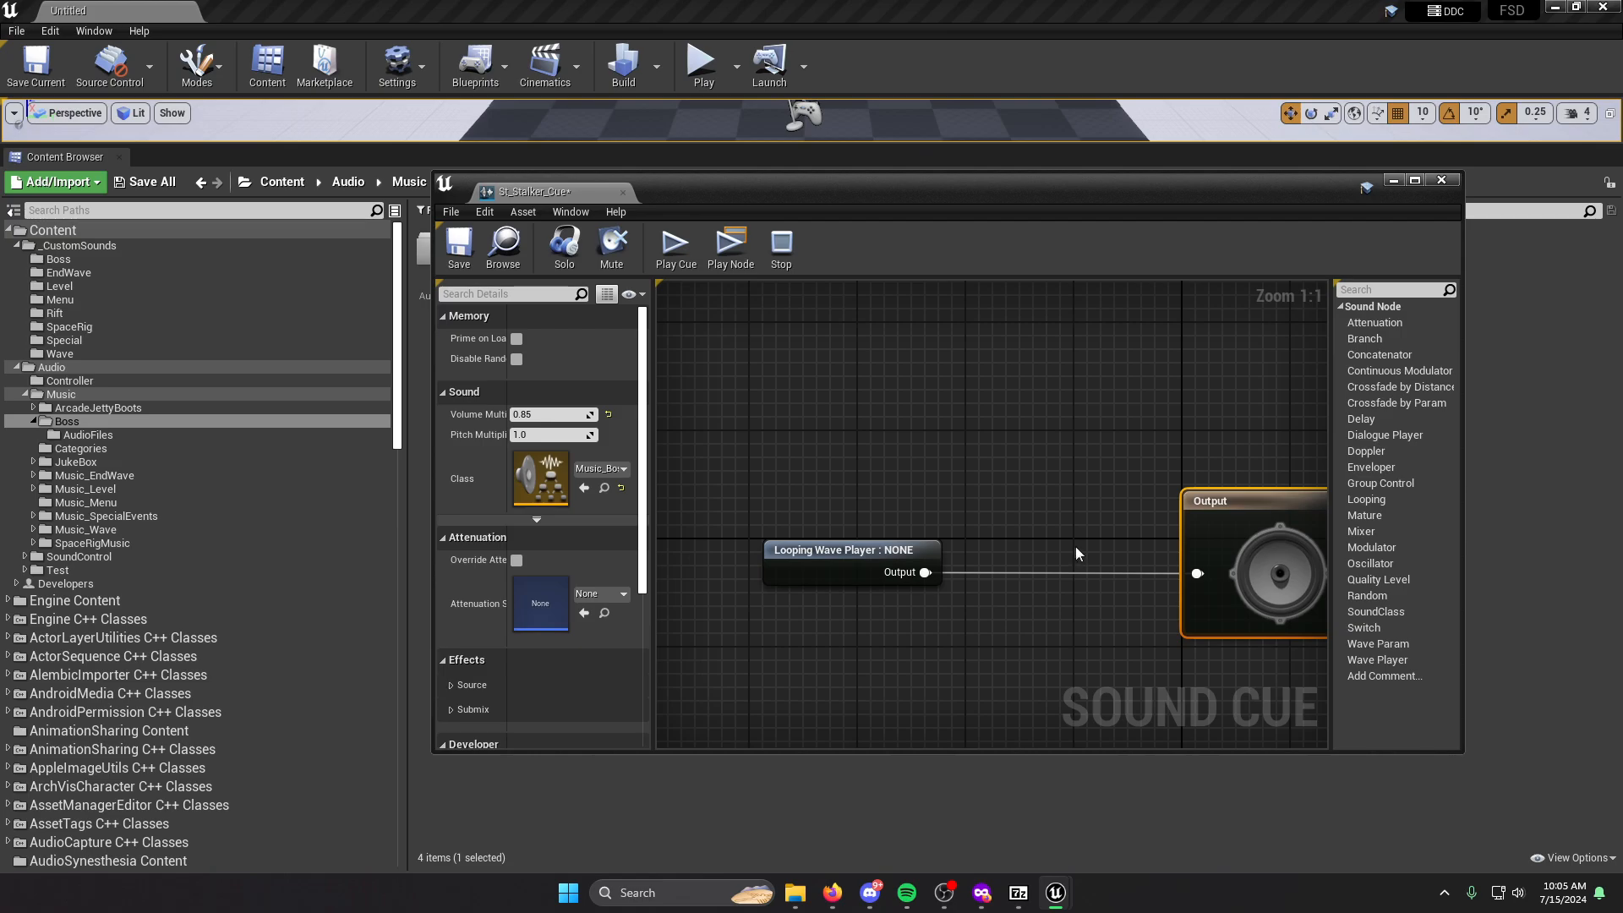
pyautogui.click(856, 558)
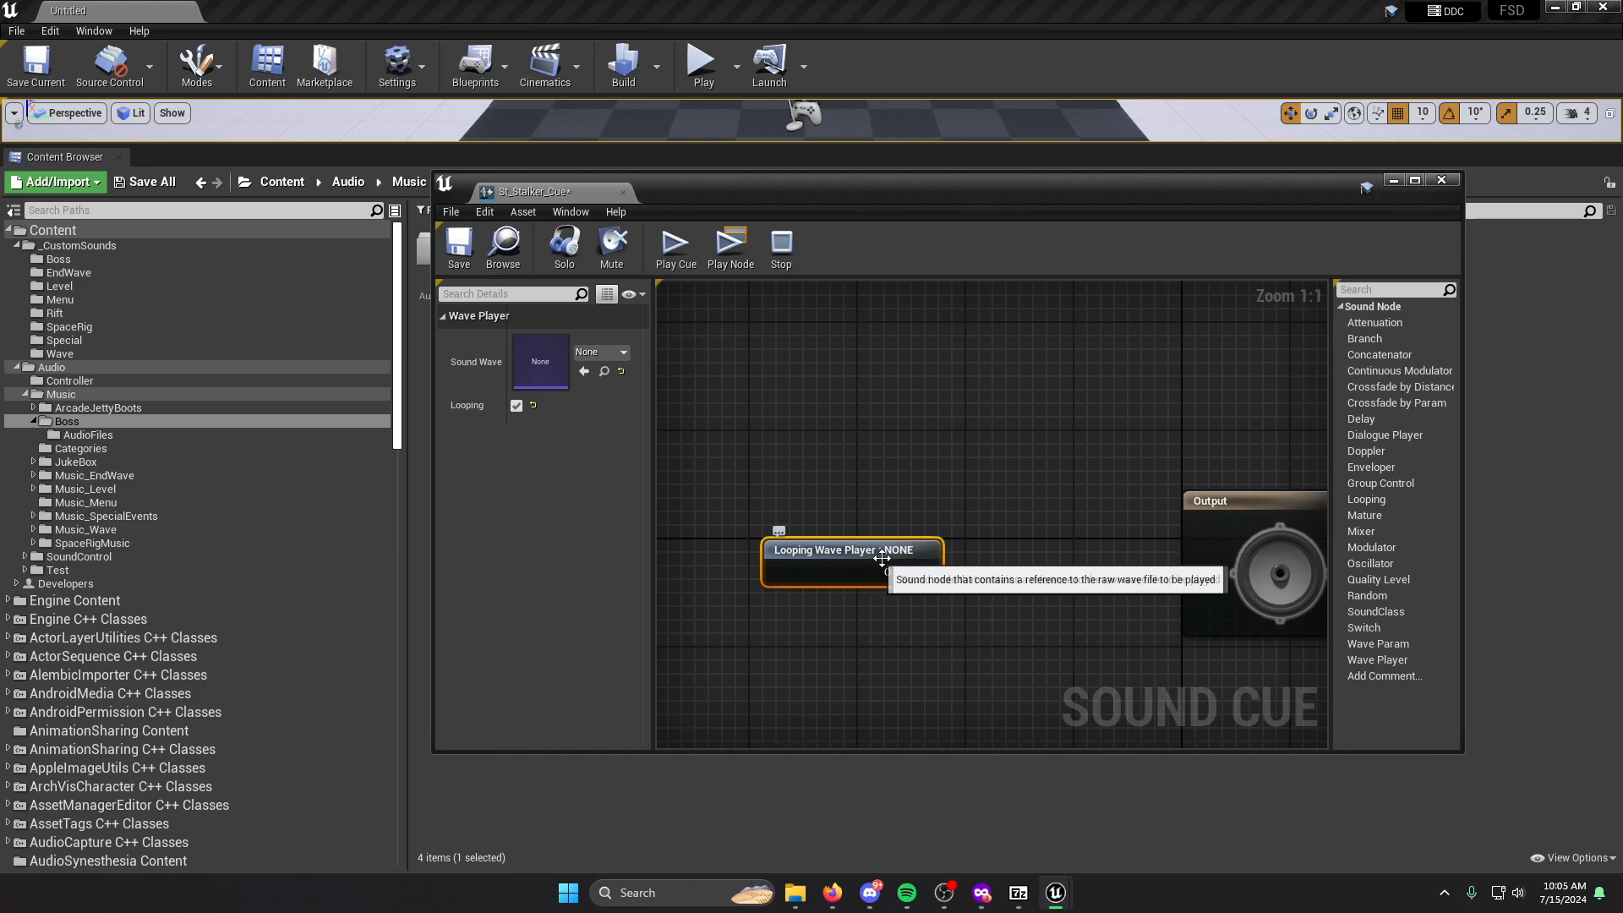
# Show the _CustomSounds folder in a second Content Browser next to the cue editor and open its Boss folder.
pyautogui.moveTo(817, 191); pyautogui.dragTo(840, 348)
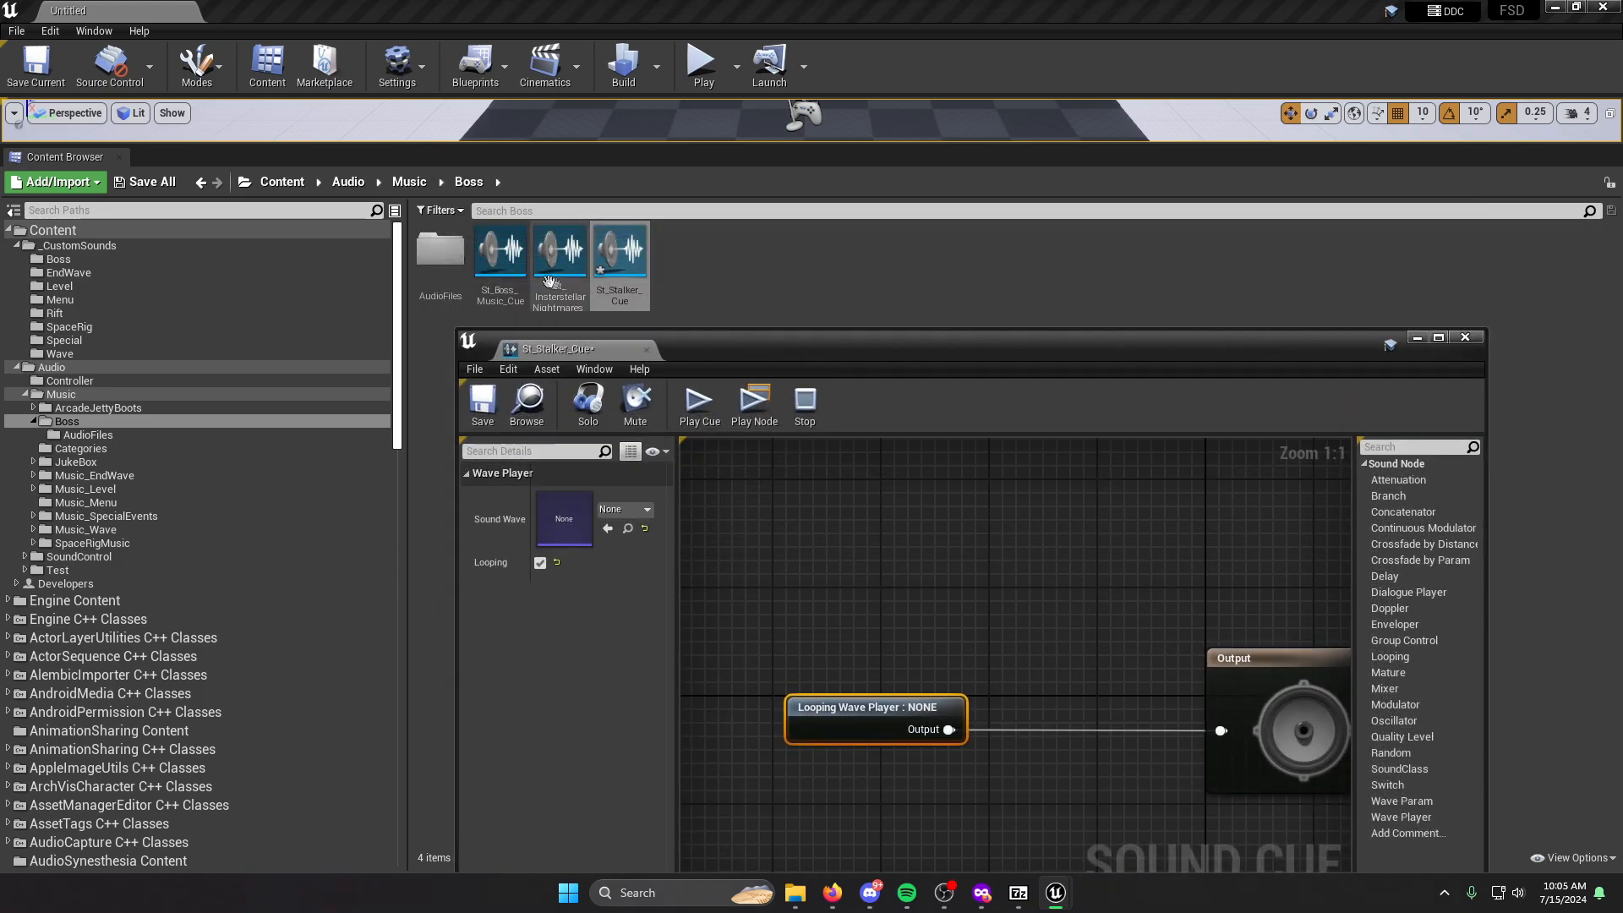
pyautogui.click(449, 269)
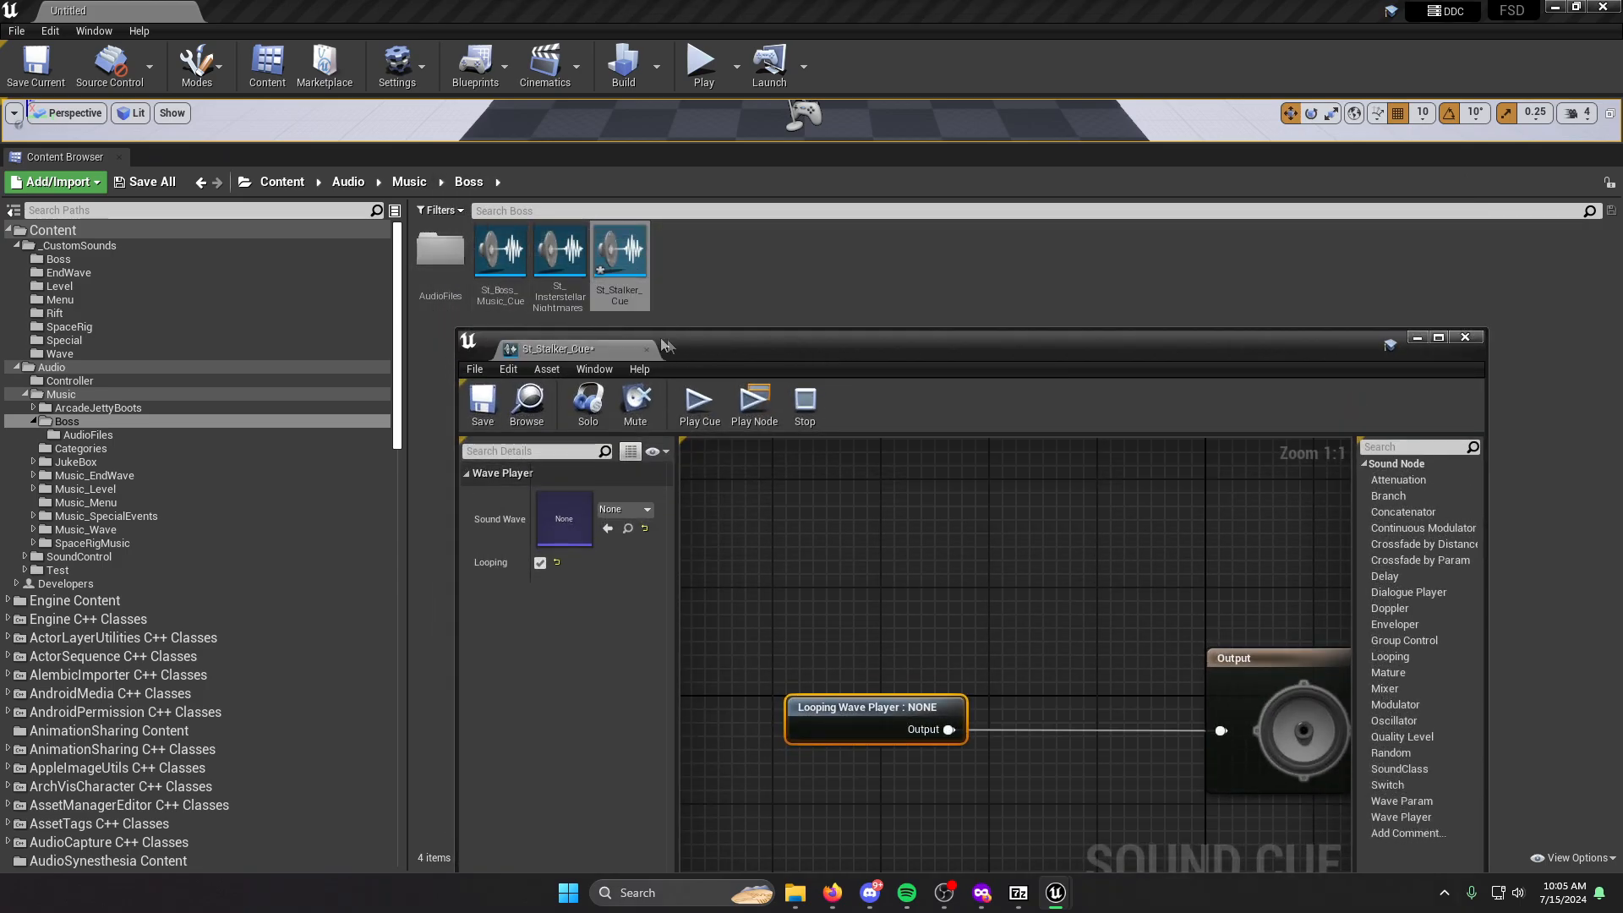
pyautogui.moveTo(742, 359); pyautogui.dragTo(794, 245)
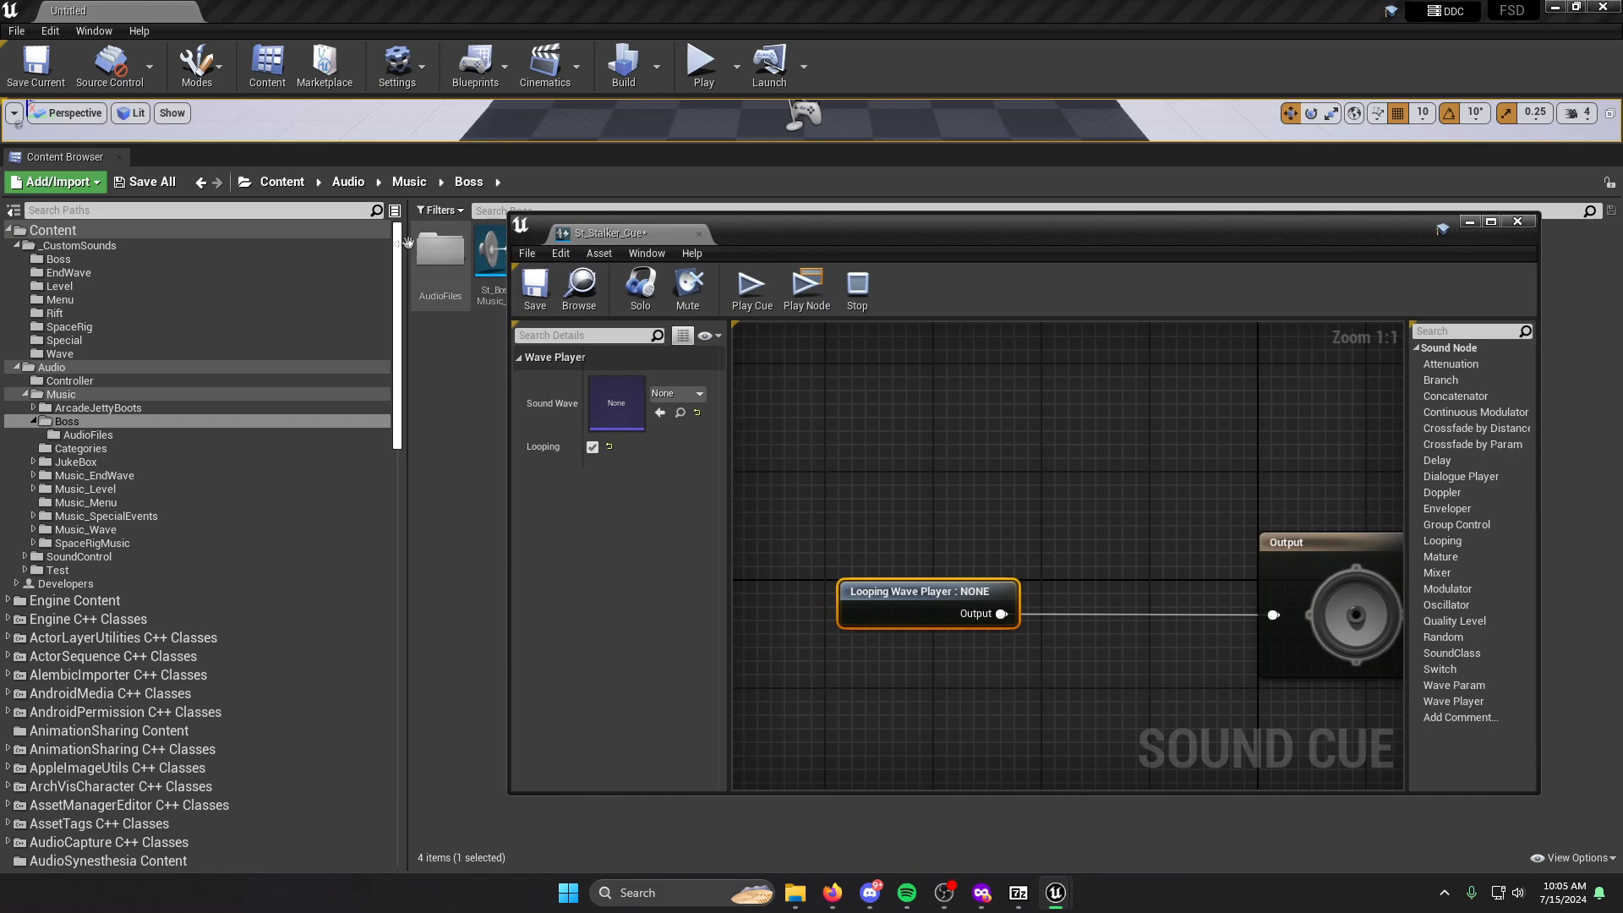
pyautogui.rightClick(63, 248)
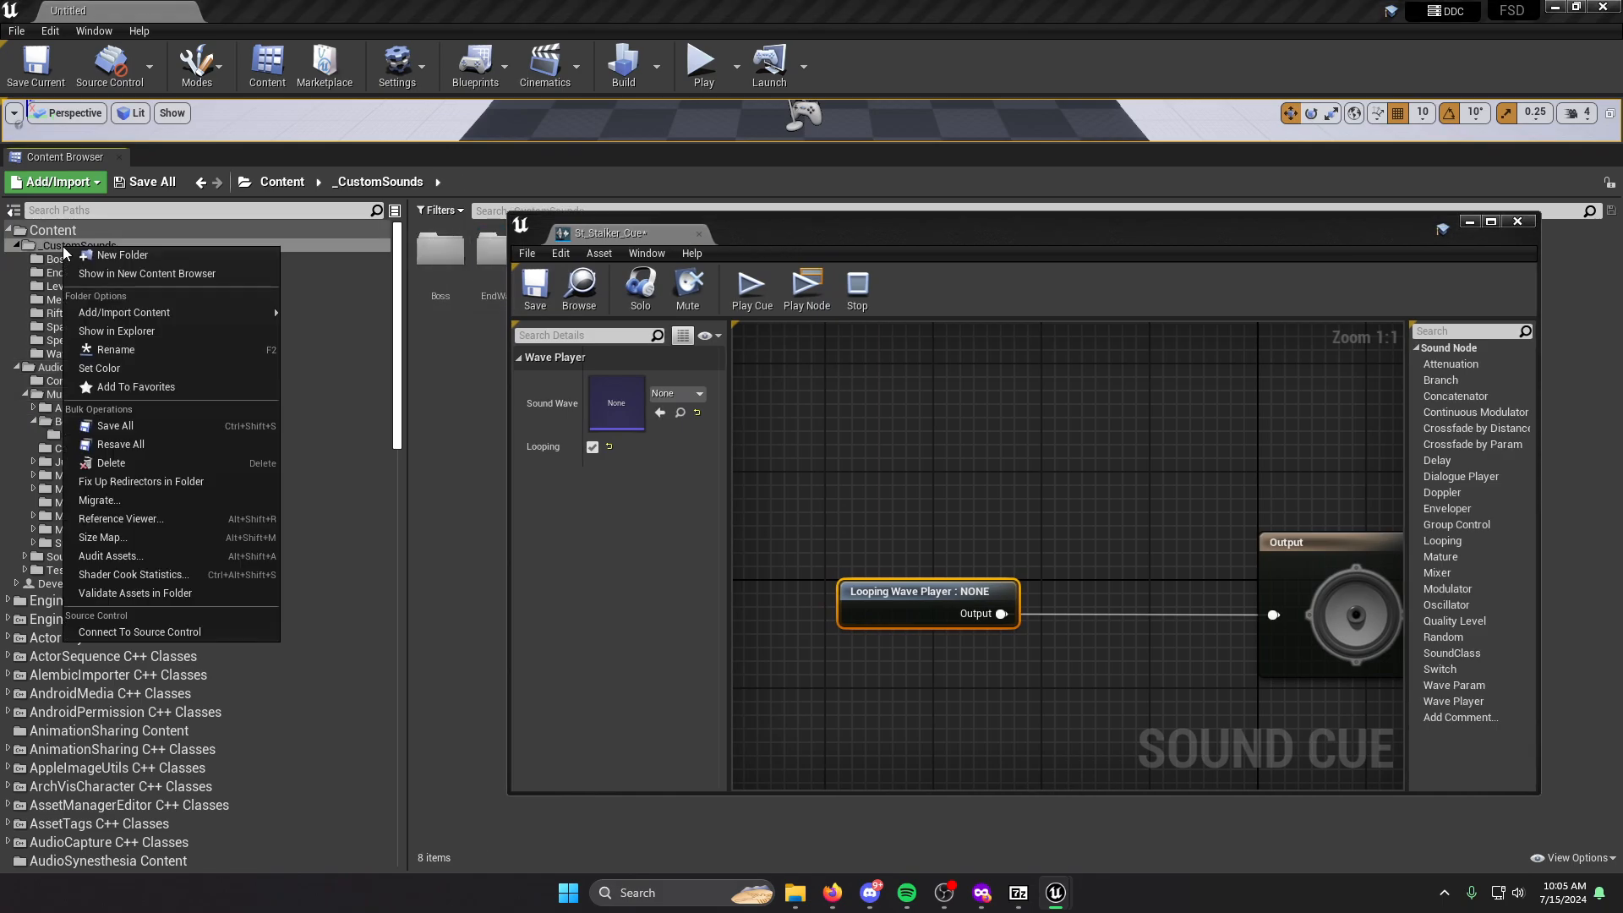
pyautogui.click(99, 280)
pyautogui.moveTo(691, 467); pyautogui.dragTo(284, 521)
pyautogui.moveTo(780, 238); pyautogui.dragTo(808, 108)
pyautogui.doubleClick(71, 638)
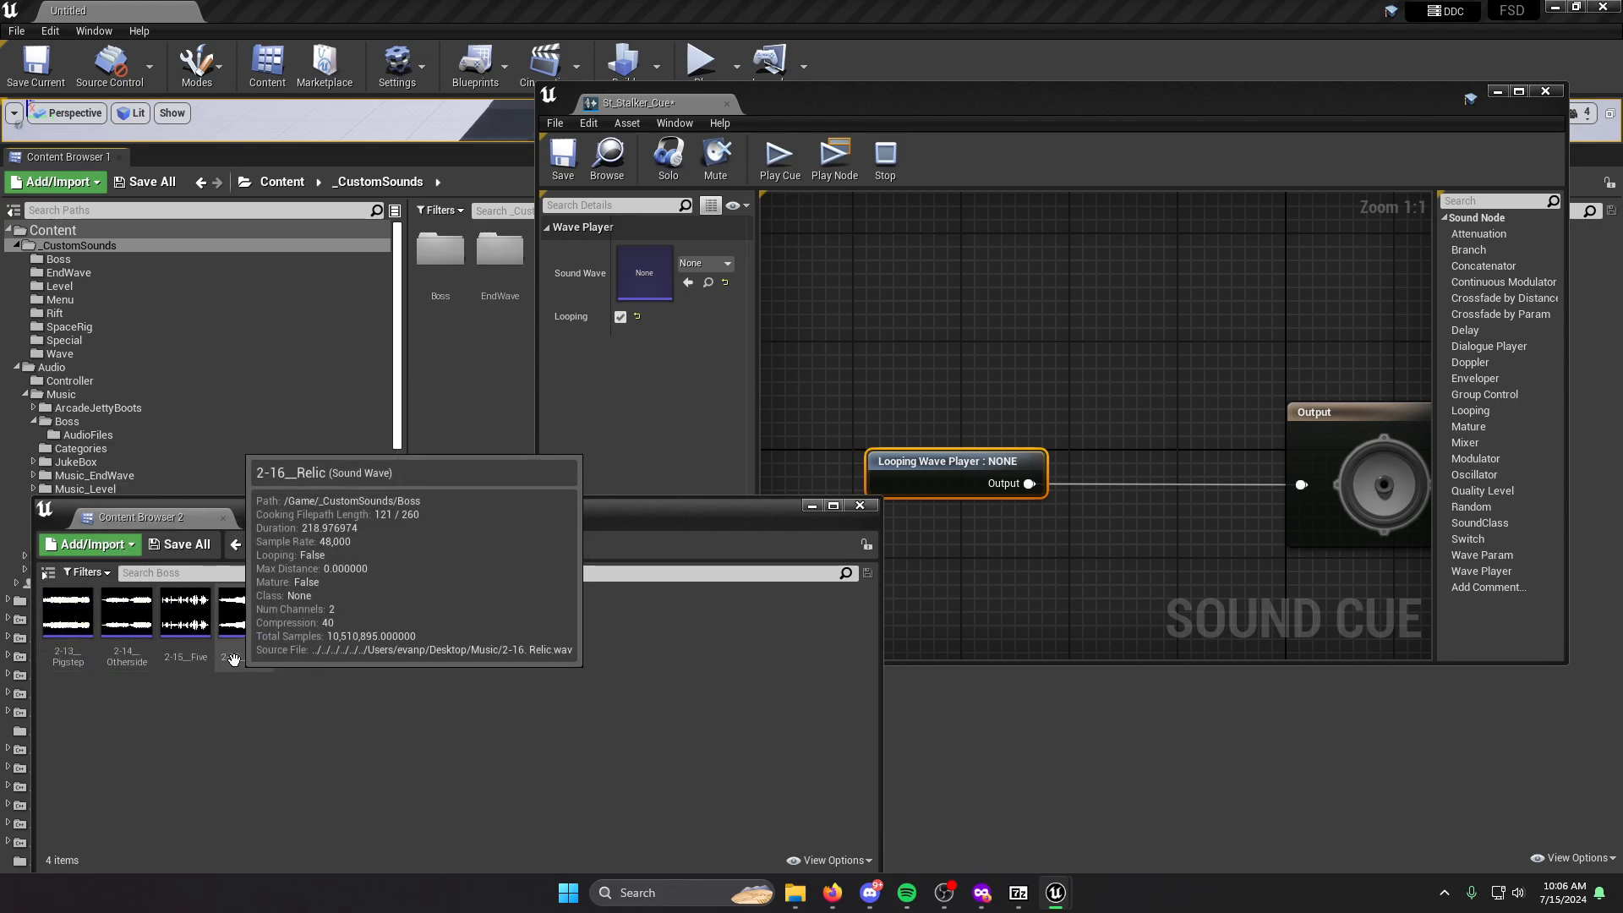
# Add 2-13 Pigstep, 2-14 Otherside, 2-15 Five and 2-16 Relic to the St_Stalker_Cue graph and delete the empty looping wave player.
pyautogui.hotkey('ctrl', 'a')
pyautogui.moveTo(235, 660); pyautogui.dragTo(870, 342)
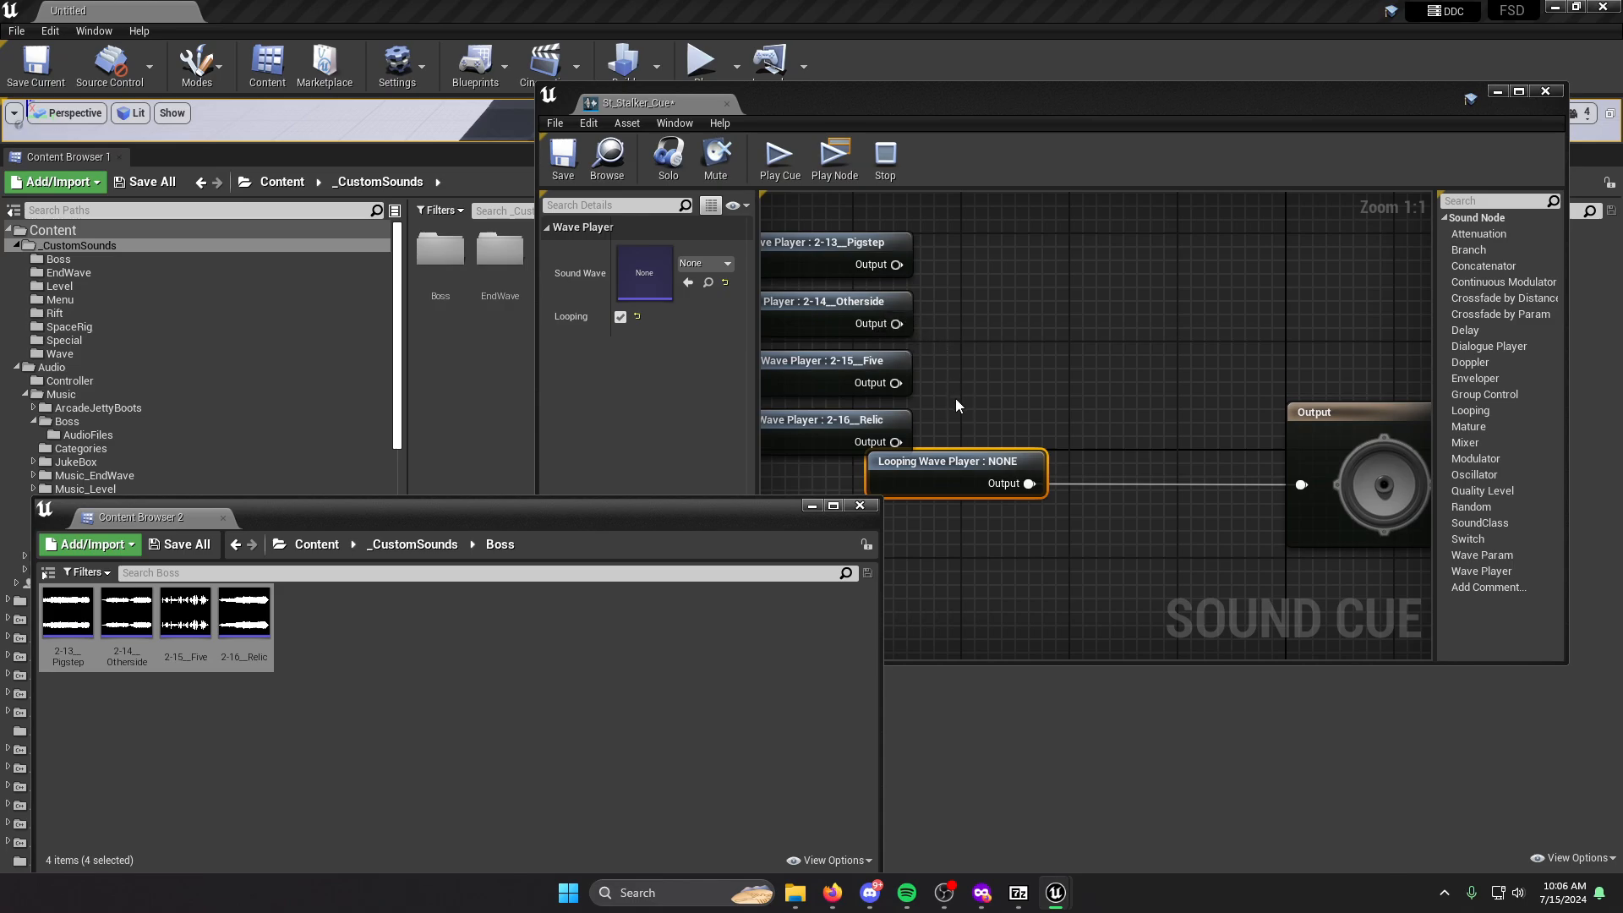
pyautogui.click(974, 456)
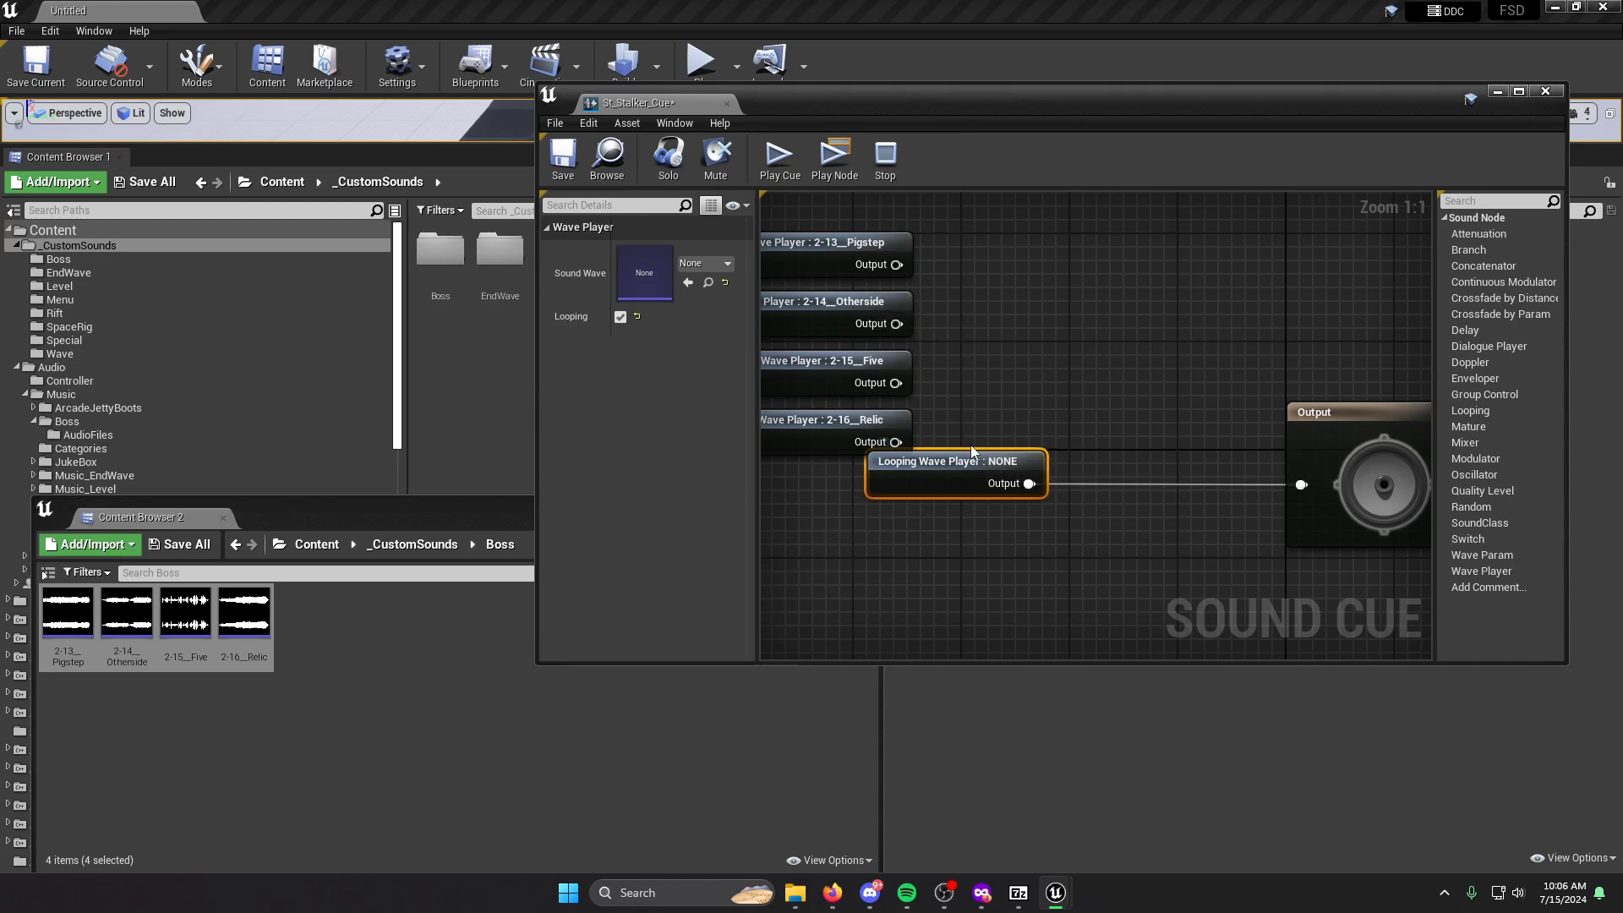
pyautogui.press('Delete')
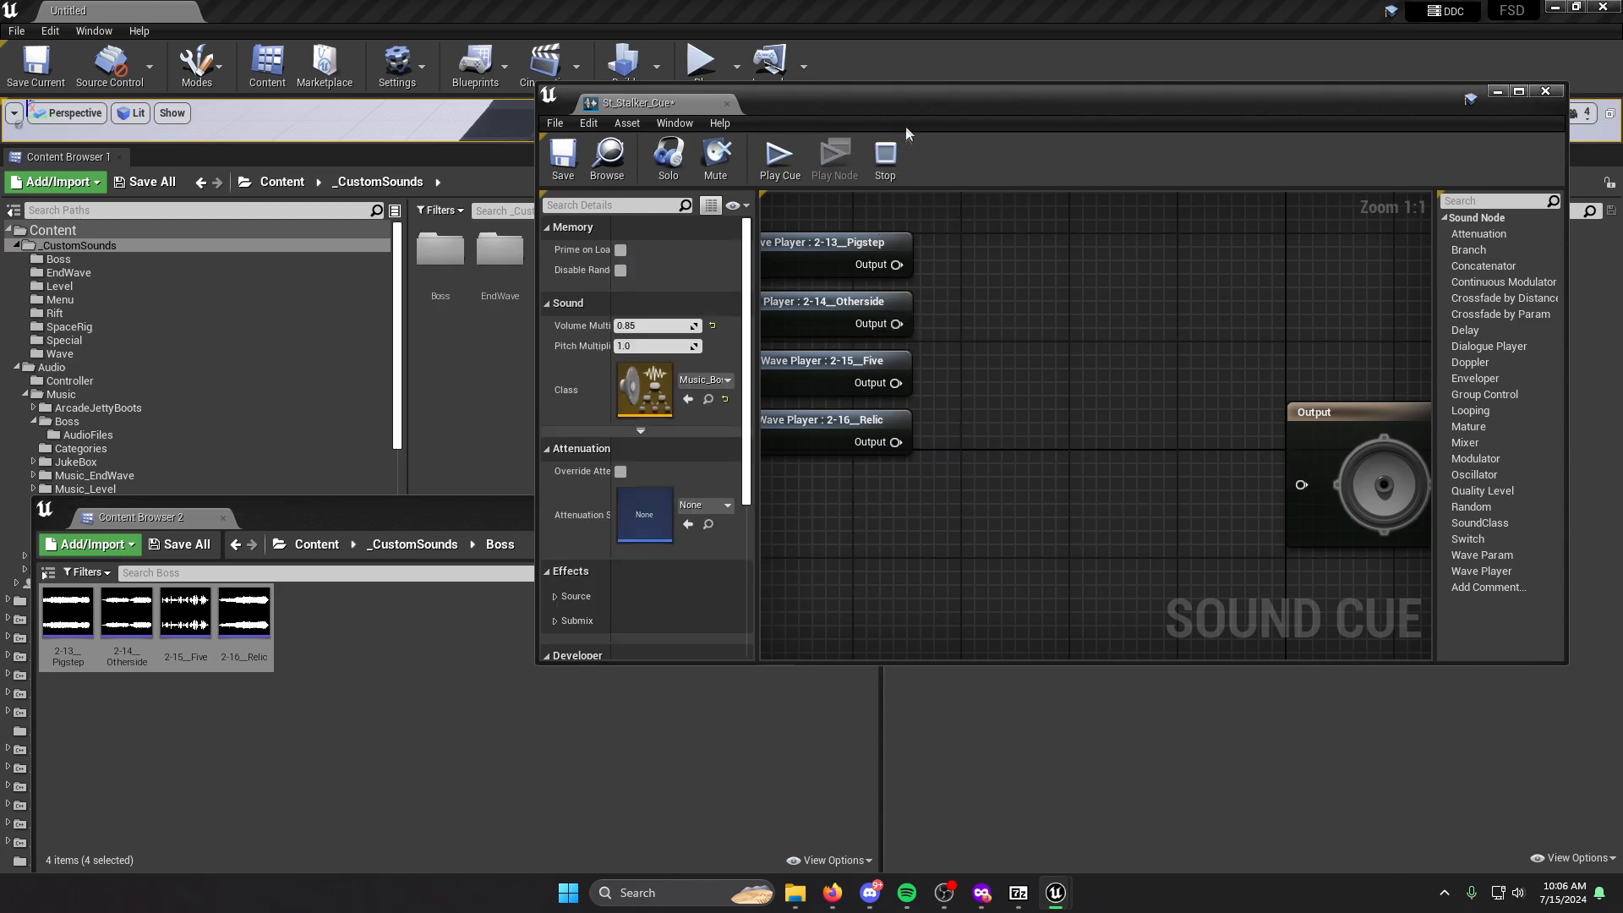
# Reposition the four wave players in the St_Stalker_Cue graph and add a Random node with four inputs between them and the Output.
pyautogui.moveTo(912, 103); pyautogui.dragTo(940, 180)
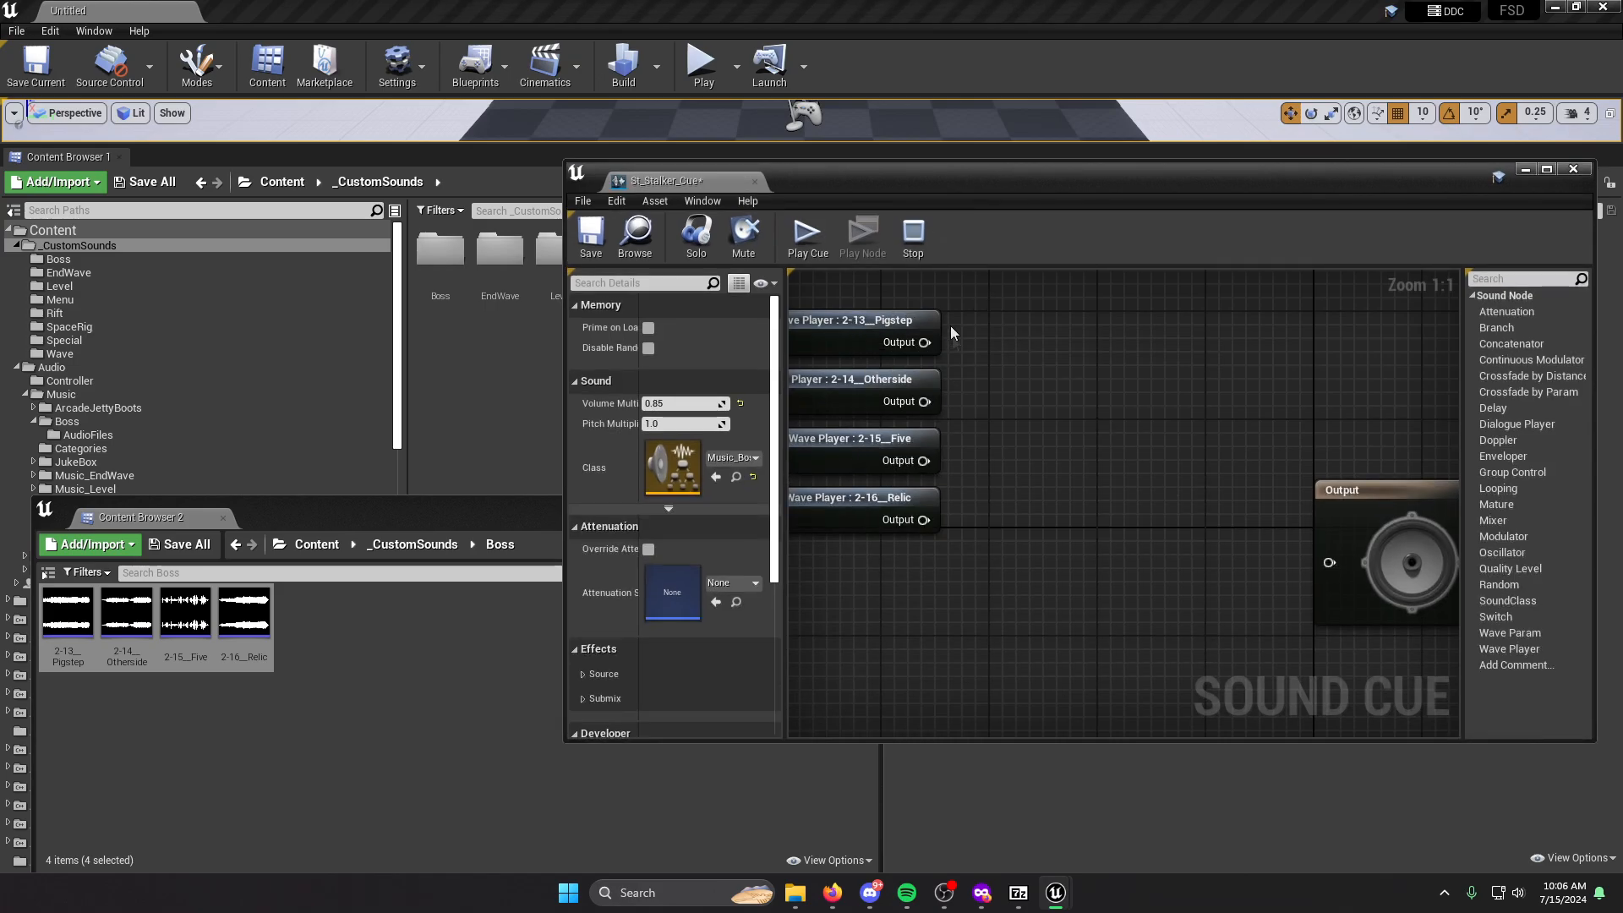
pyautogui.moveTo(983, 313); pyautogui.dragTo(925, 684)
pyautogui.click(1064, 556)
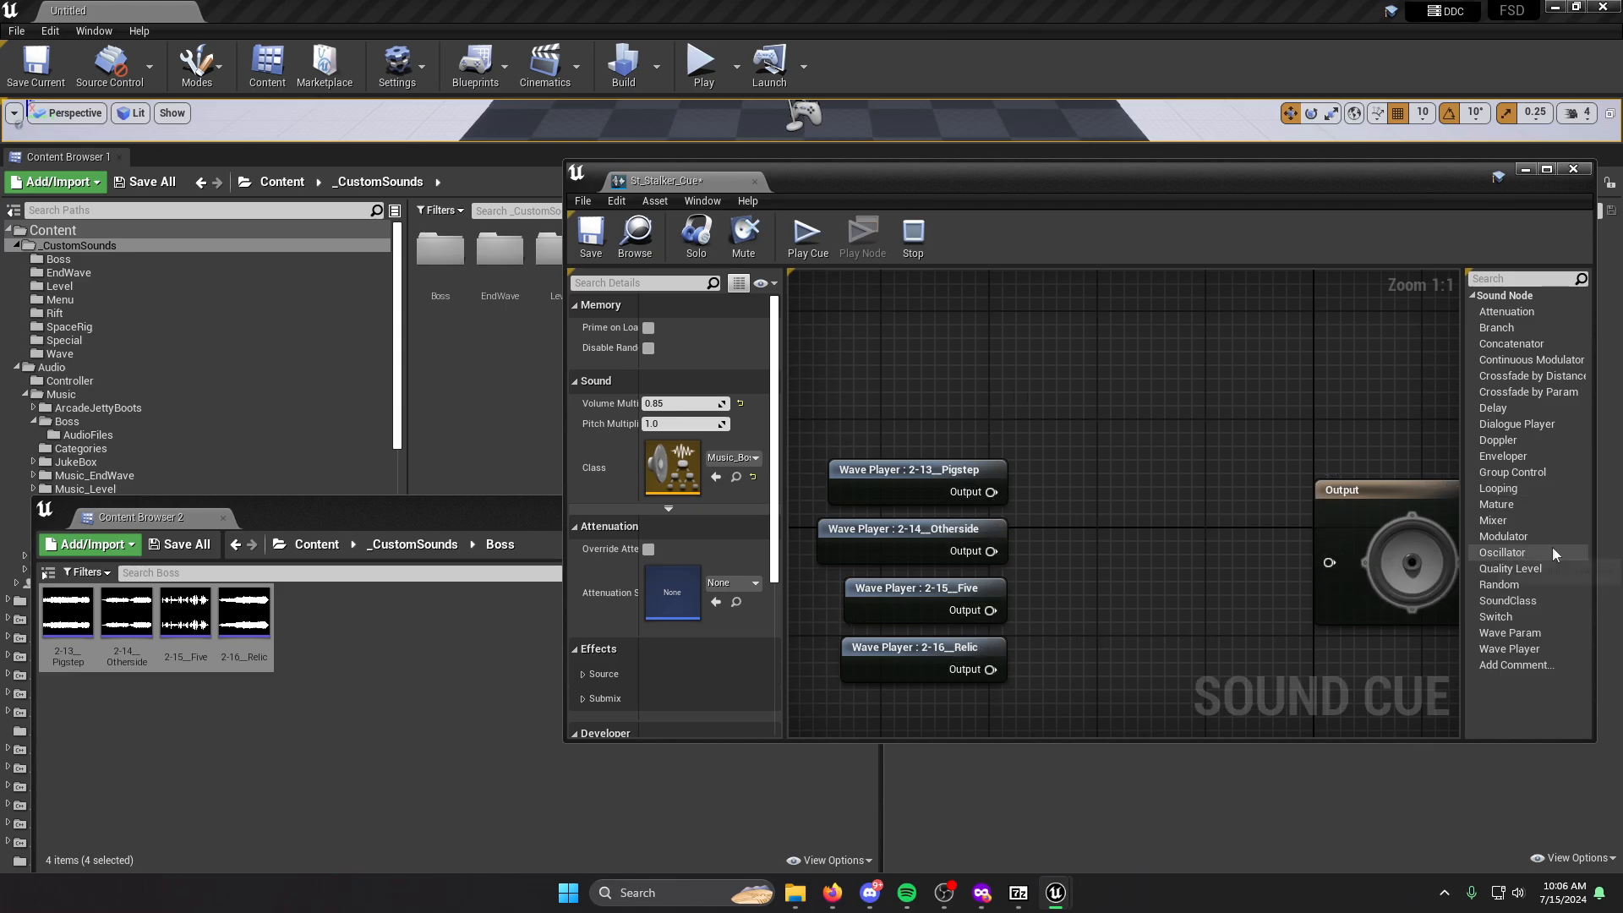
pyautogui.moveTo(1507, 584); pyautogui.dragTo(1179, 541)
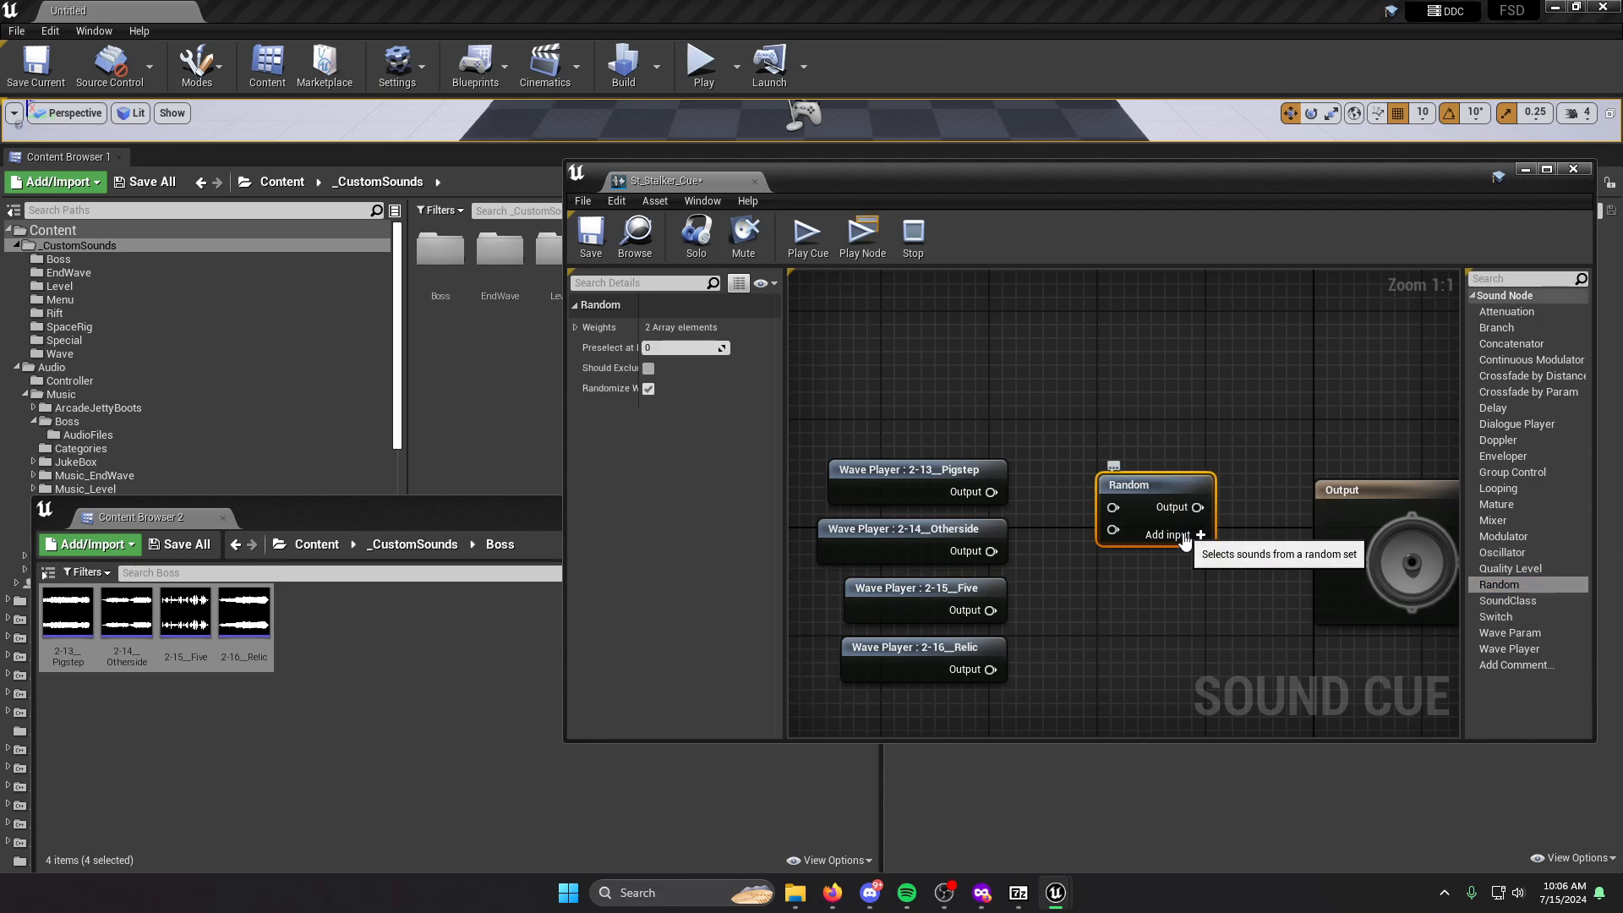
pyautogui.click(1185, 537)
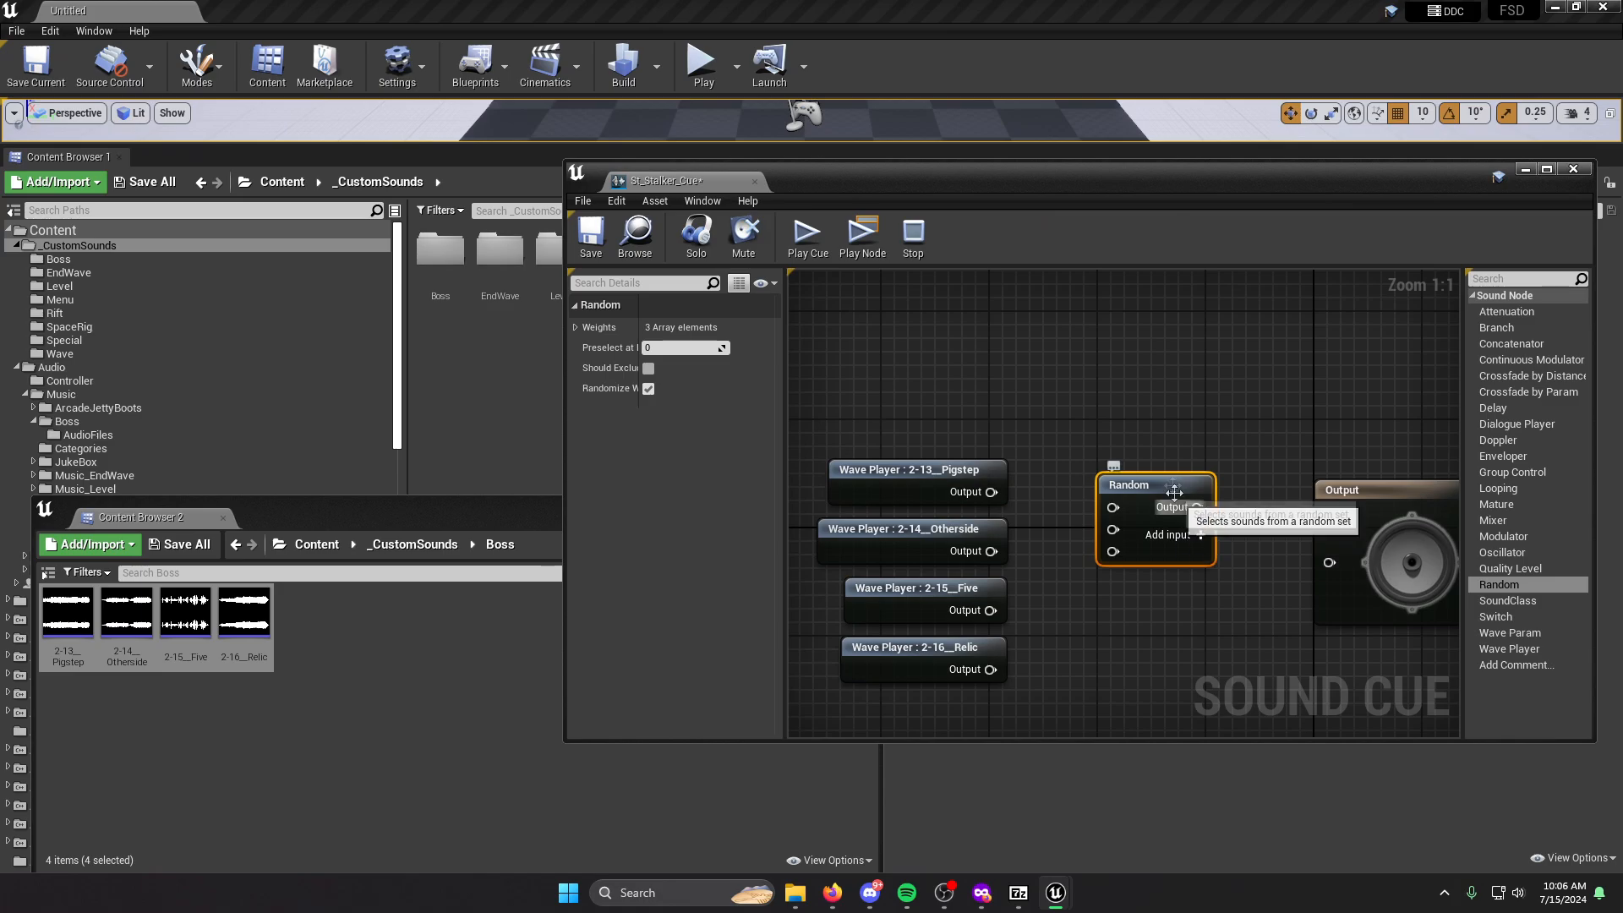
pyautogui.click(1153, 538)
pyautogui.moveTo(1132, 490); pyautogui.dragTo(1104, 517)
# Connect the four wave players to the Random node's inputs and the Random node's output to the cue's Output node.
pyautogui.moveTo(991, 492); pyautogui.dragTo(1085, 534)
pyautogui.moveTo(991, 551); pyautogui.dragTo(1086, 556)
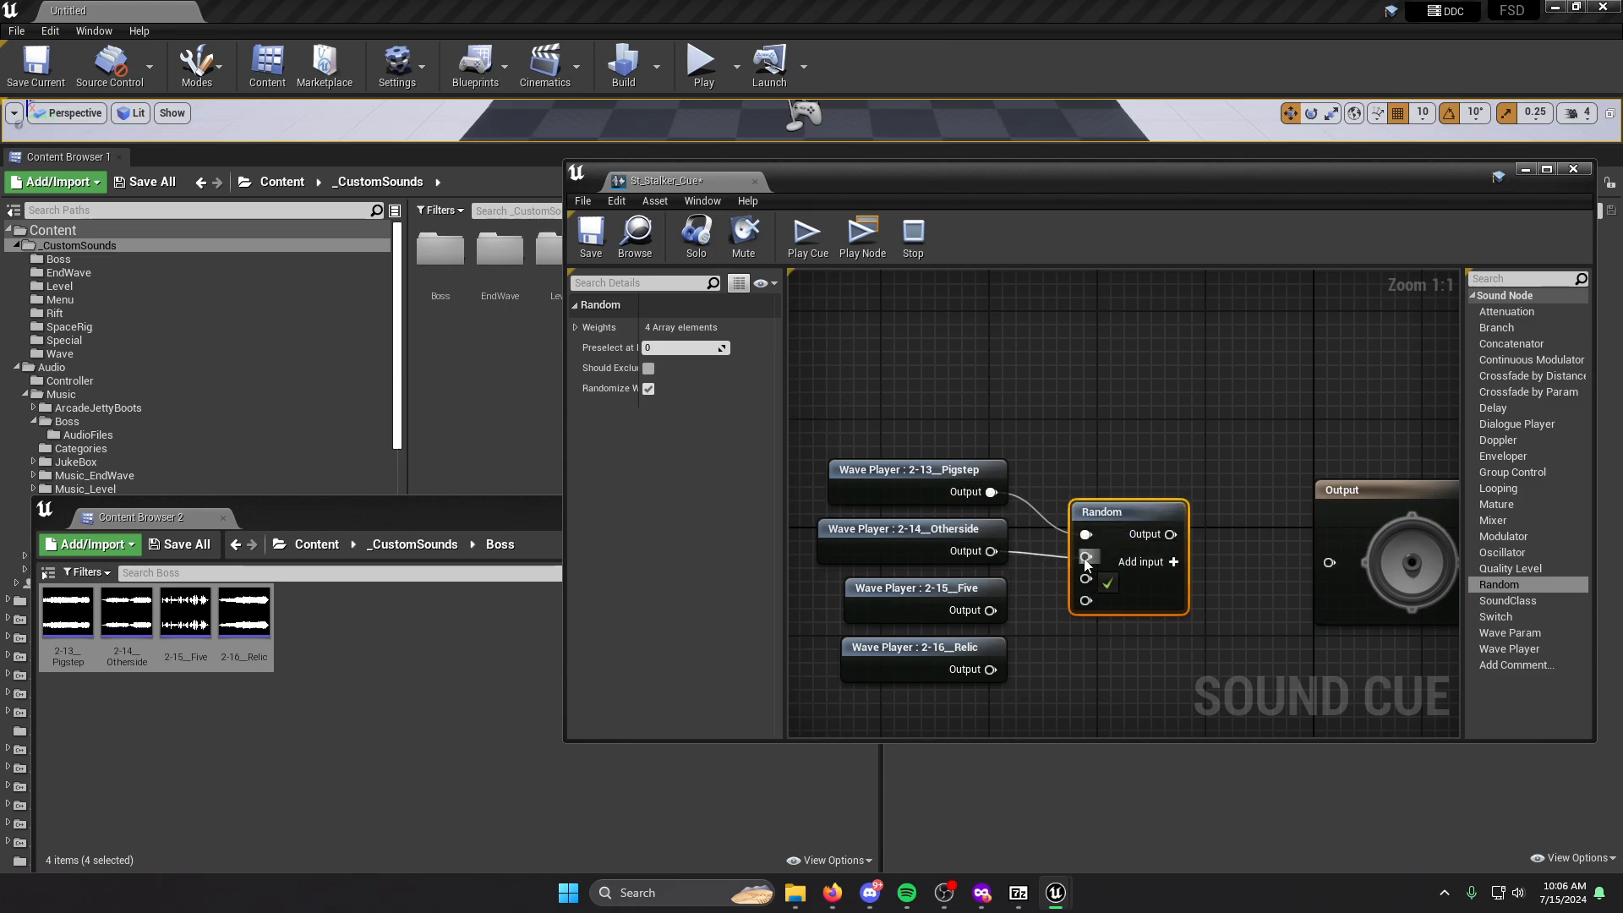
pyautogui.moveTo(991, 610); pyautogui.dragTo(1086, 578)
pyautogui.moveTo(991, 669); pyautogui.dragTo(1086, 600)
pyautogui.moveTo(1170, 534); pyautogui.dragTo(1330, 564)
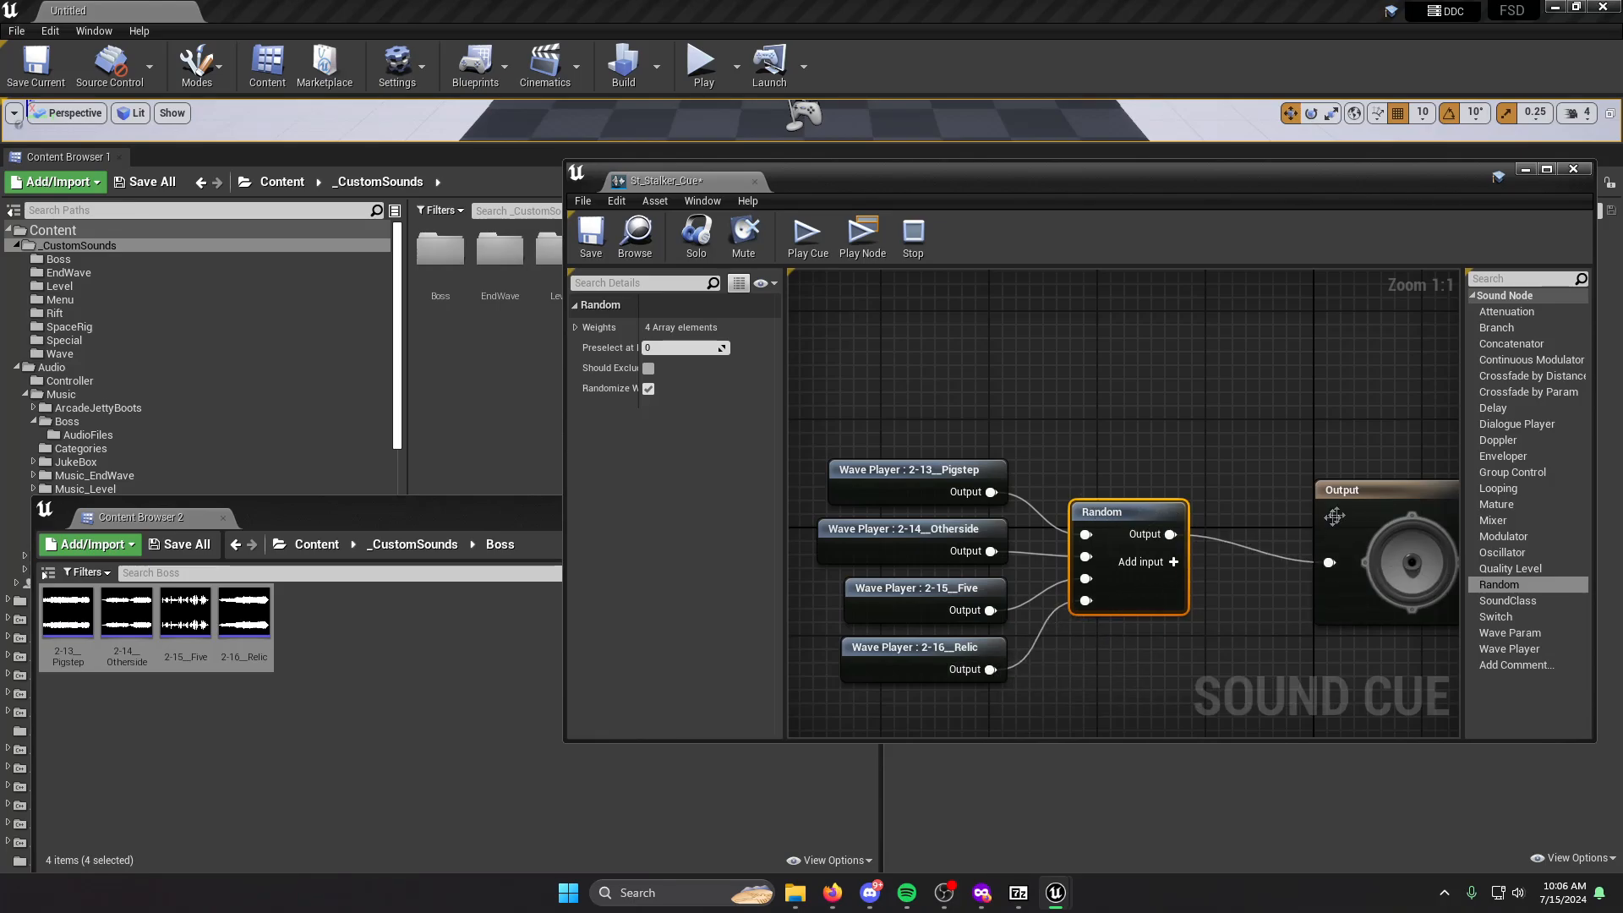
# Enable looping on all four wave players in St_Stalker_Cue.
pyautogui.click(1204, 372)
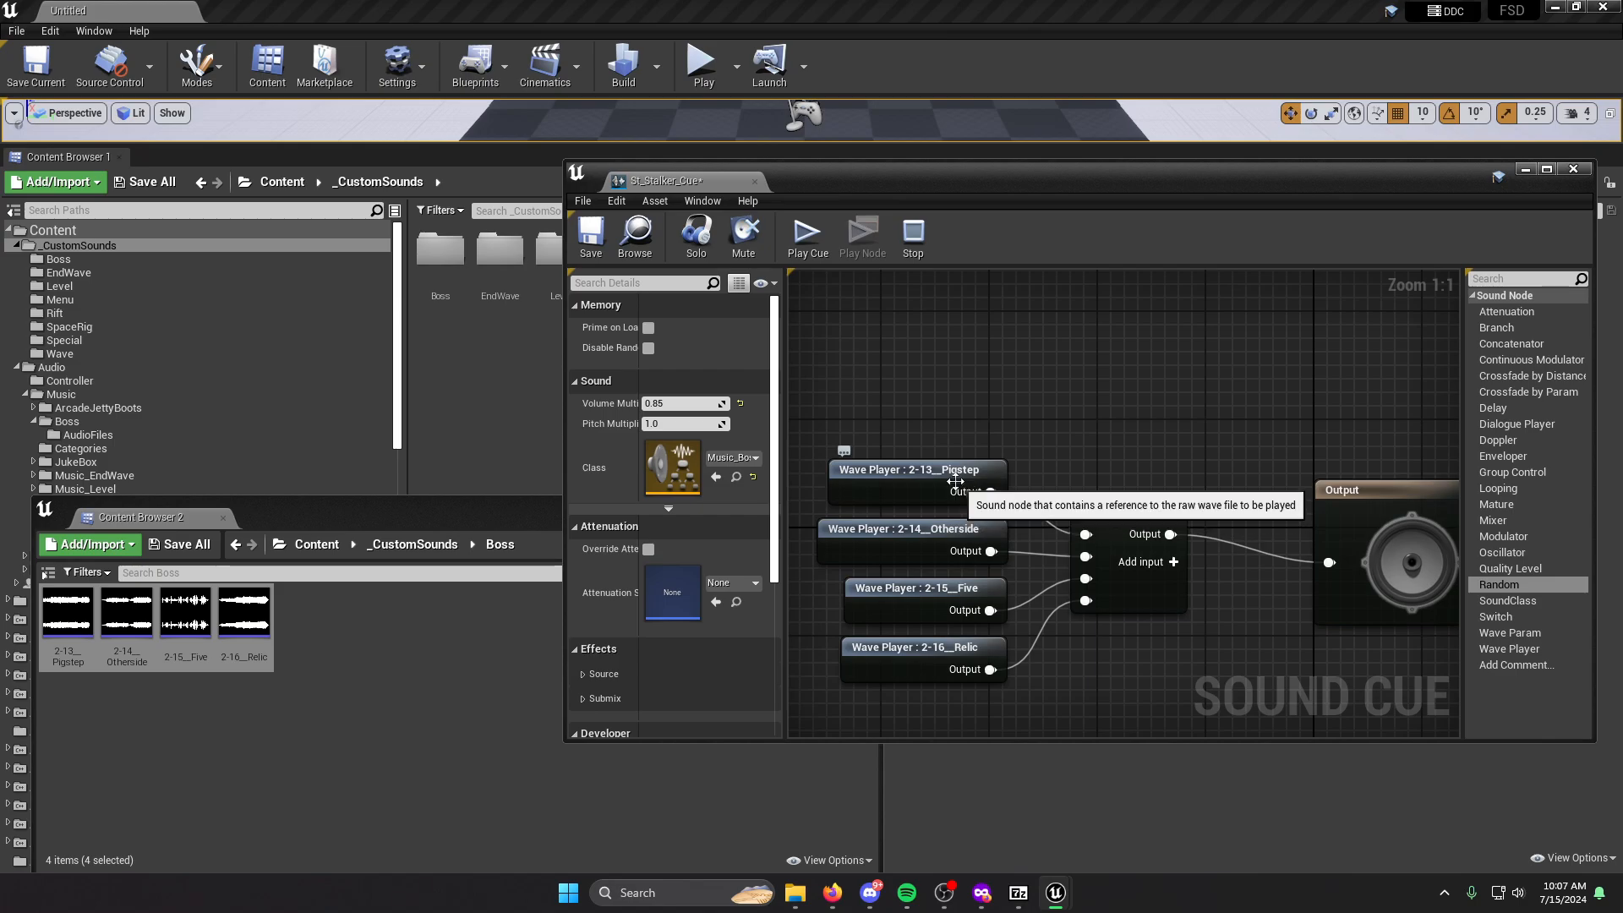
pyautogui.moveTo(926, 426); pyautogui.dragTo(914, 702)
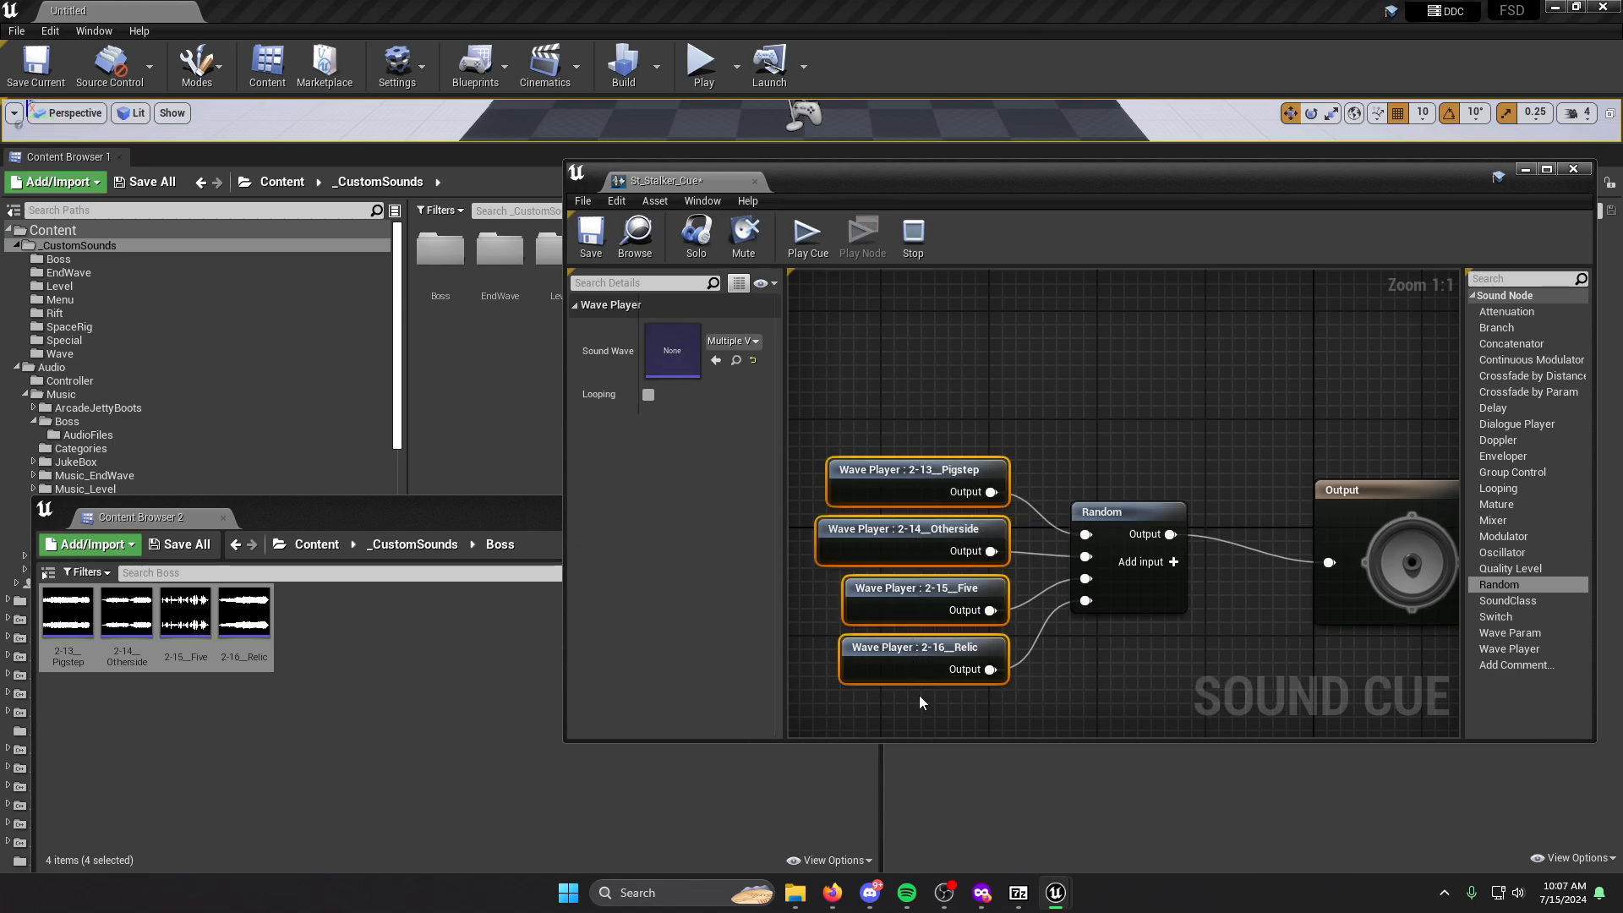
pyautogui.click(649, 394)
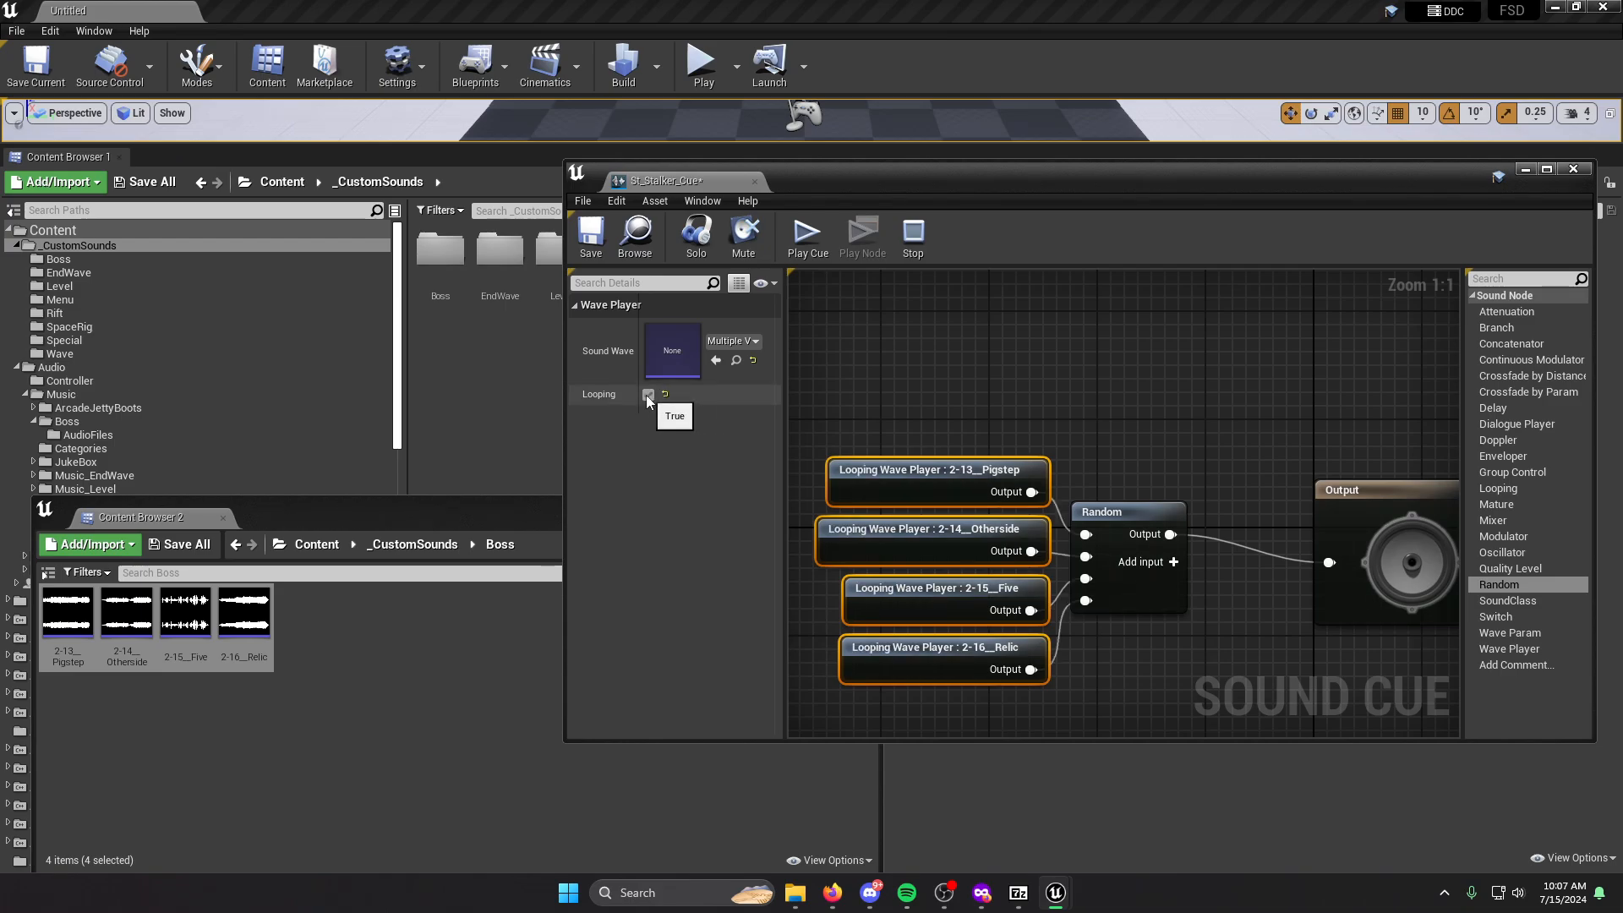
pyautogui.click(1043, 388)
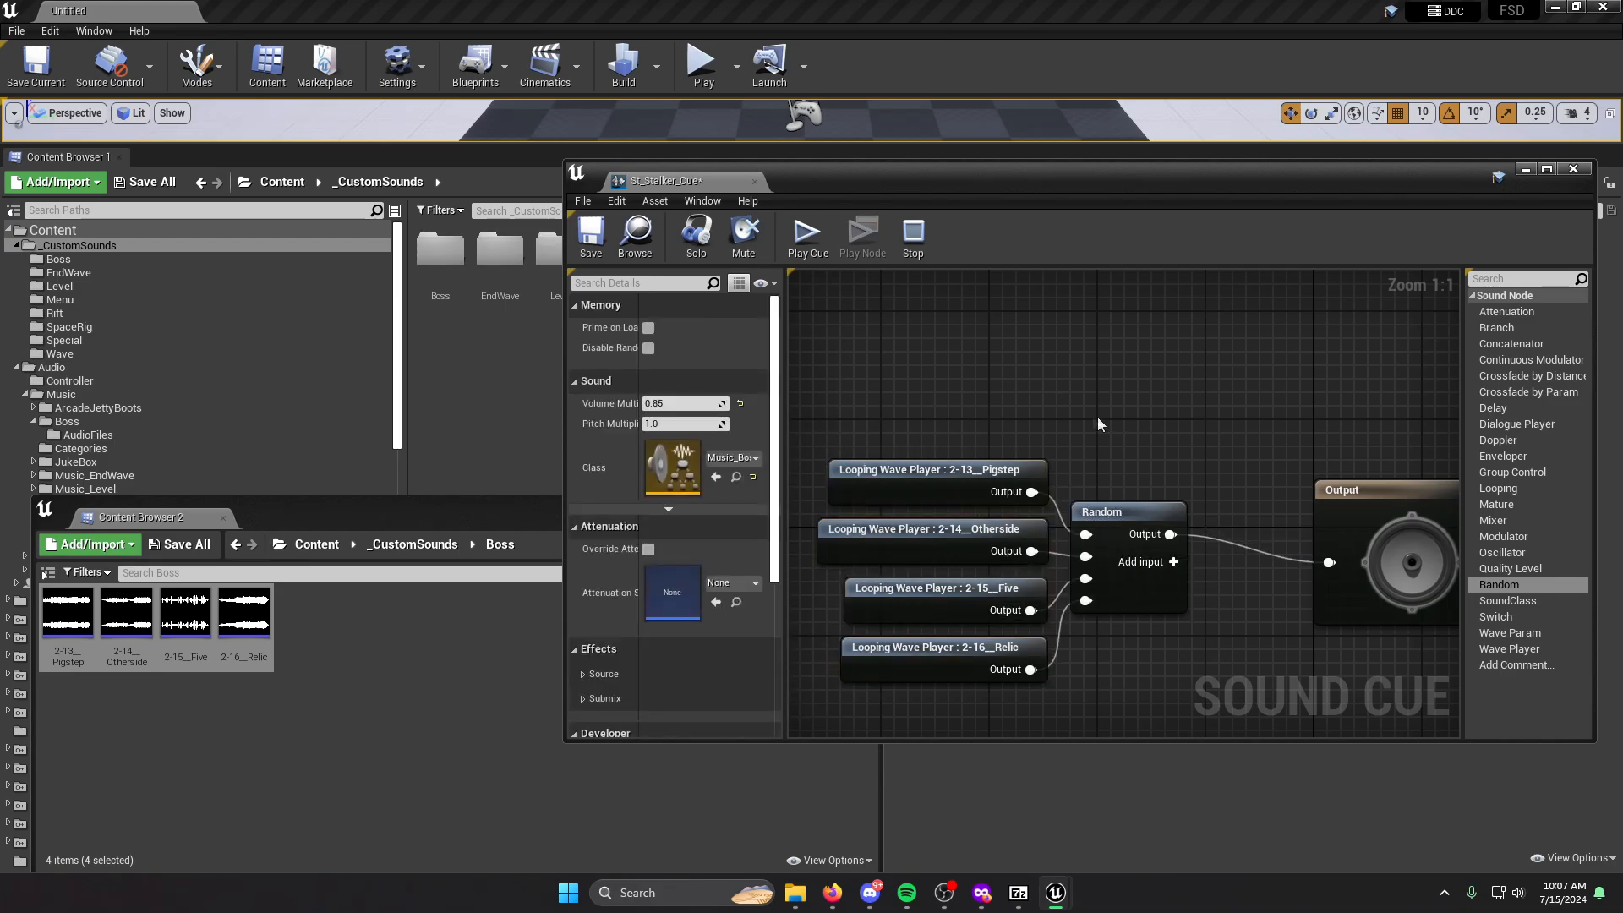
pyautogui.click(960, 656)
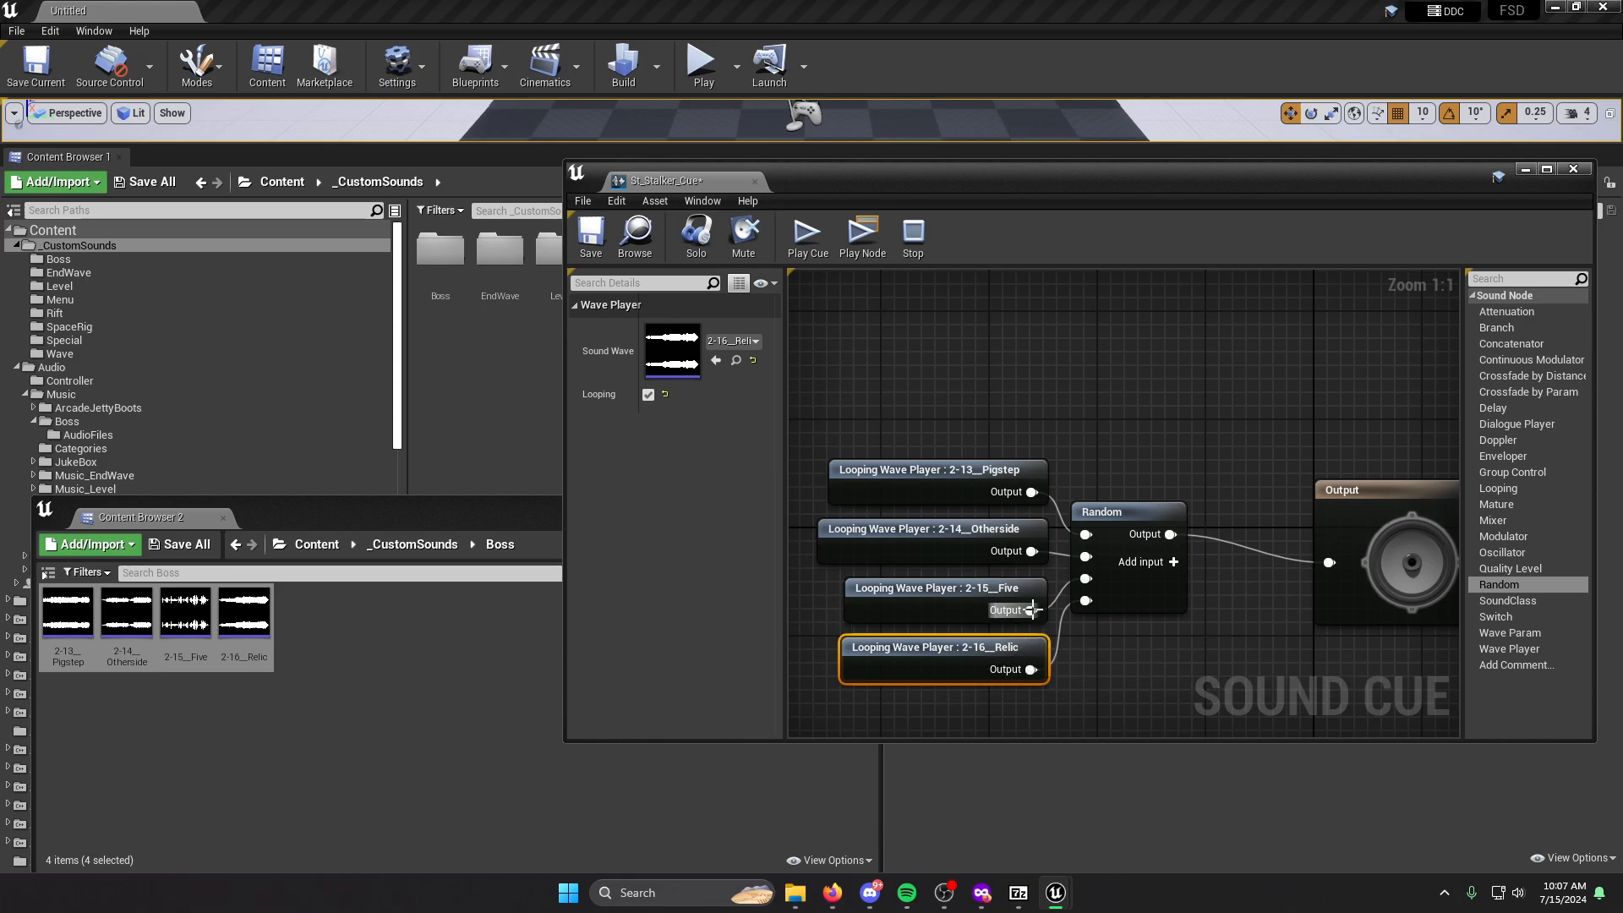
pyautogui.click(1126, 412)
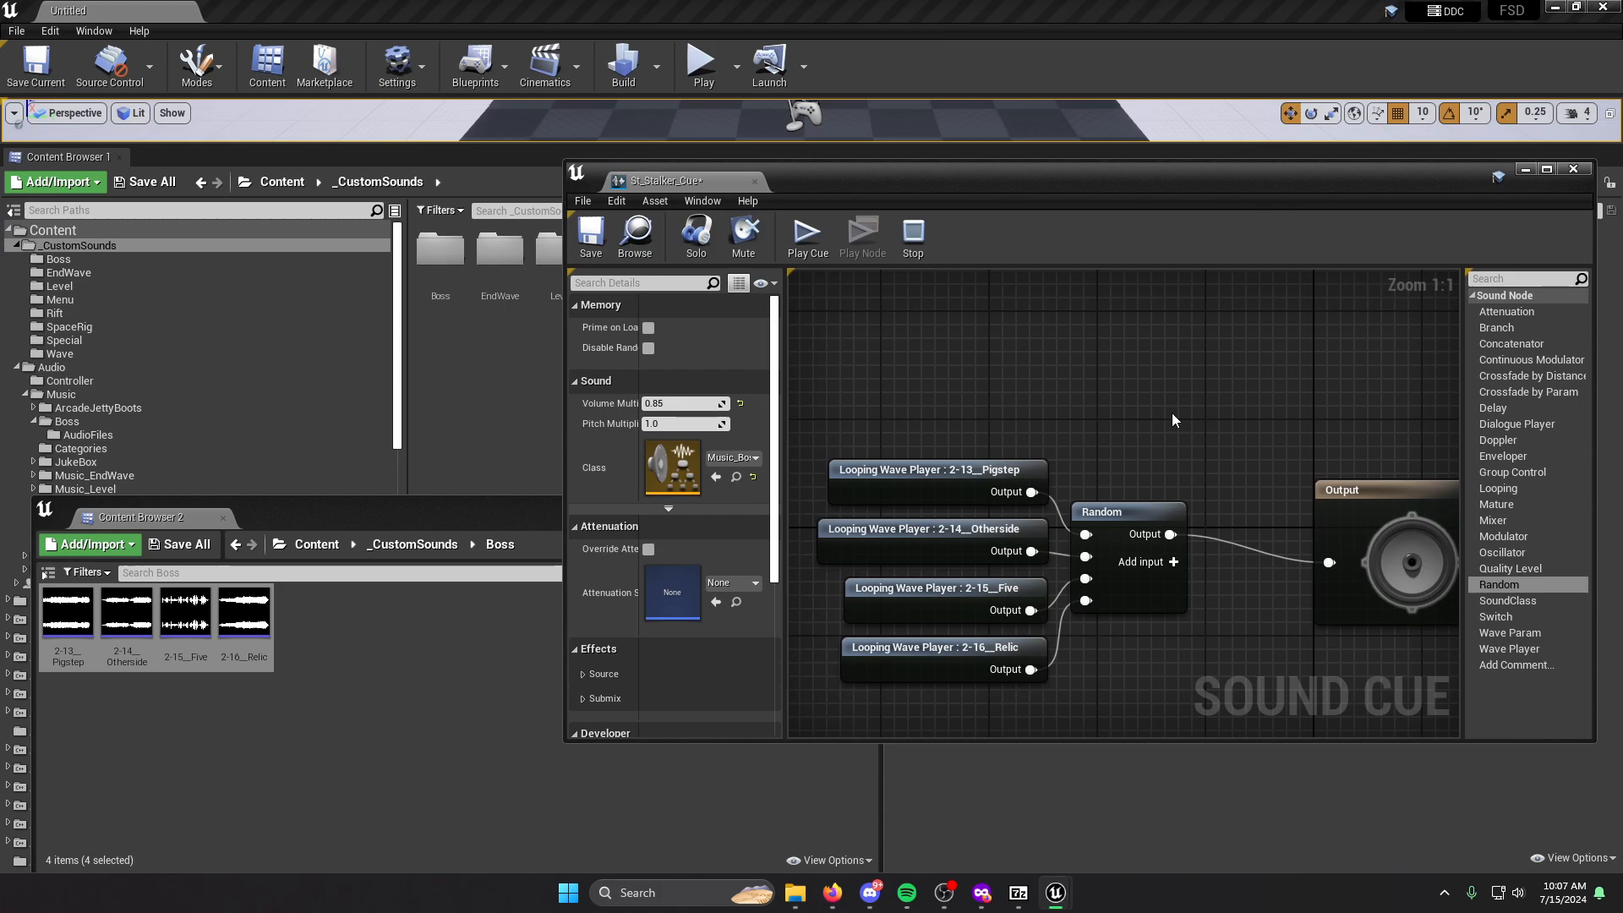
pyautogui.click(934, 484)
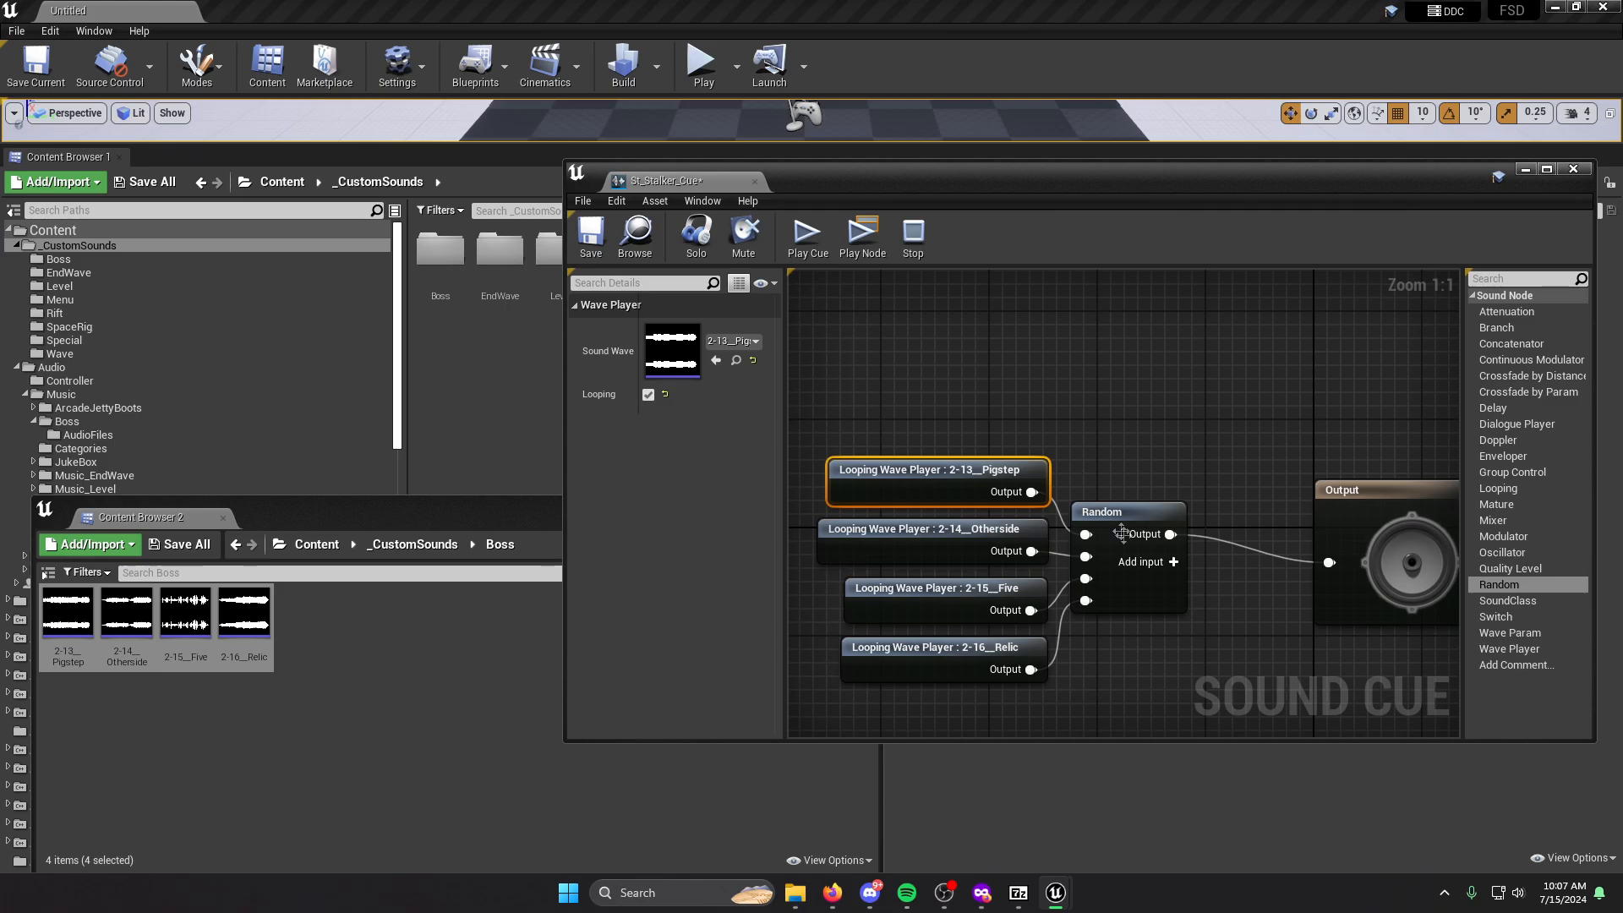
pyautogui.moveTo(1130, 511)
pyautogui.mouseDown()
pyautogui.moveTo(1183, 511)
pyautogui.moveTo(1126, 521)
pyautogui.mouseUp()
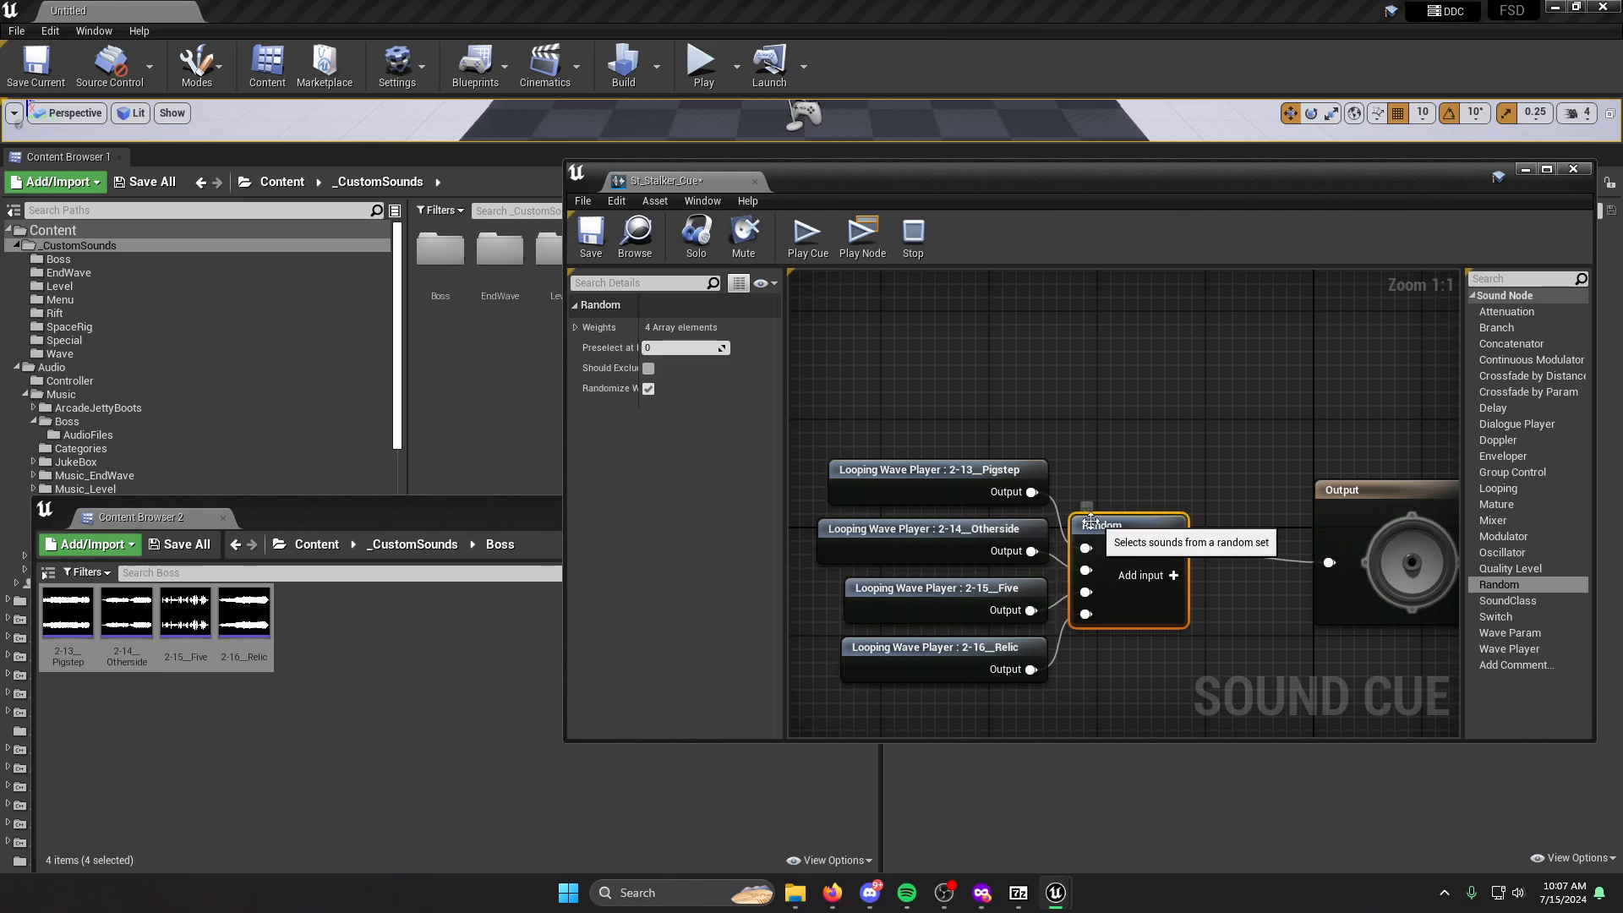
pyautogui.click(959, 474)
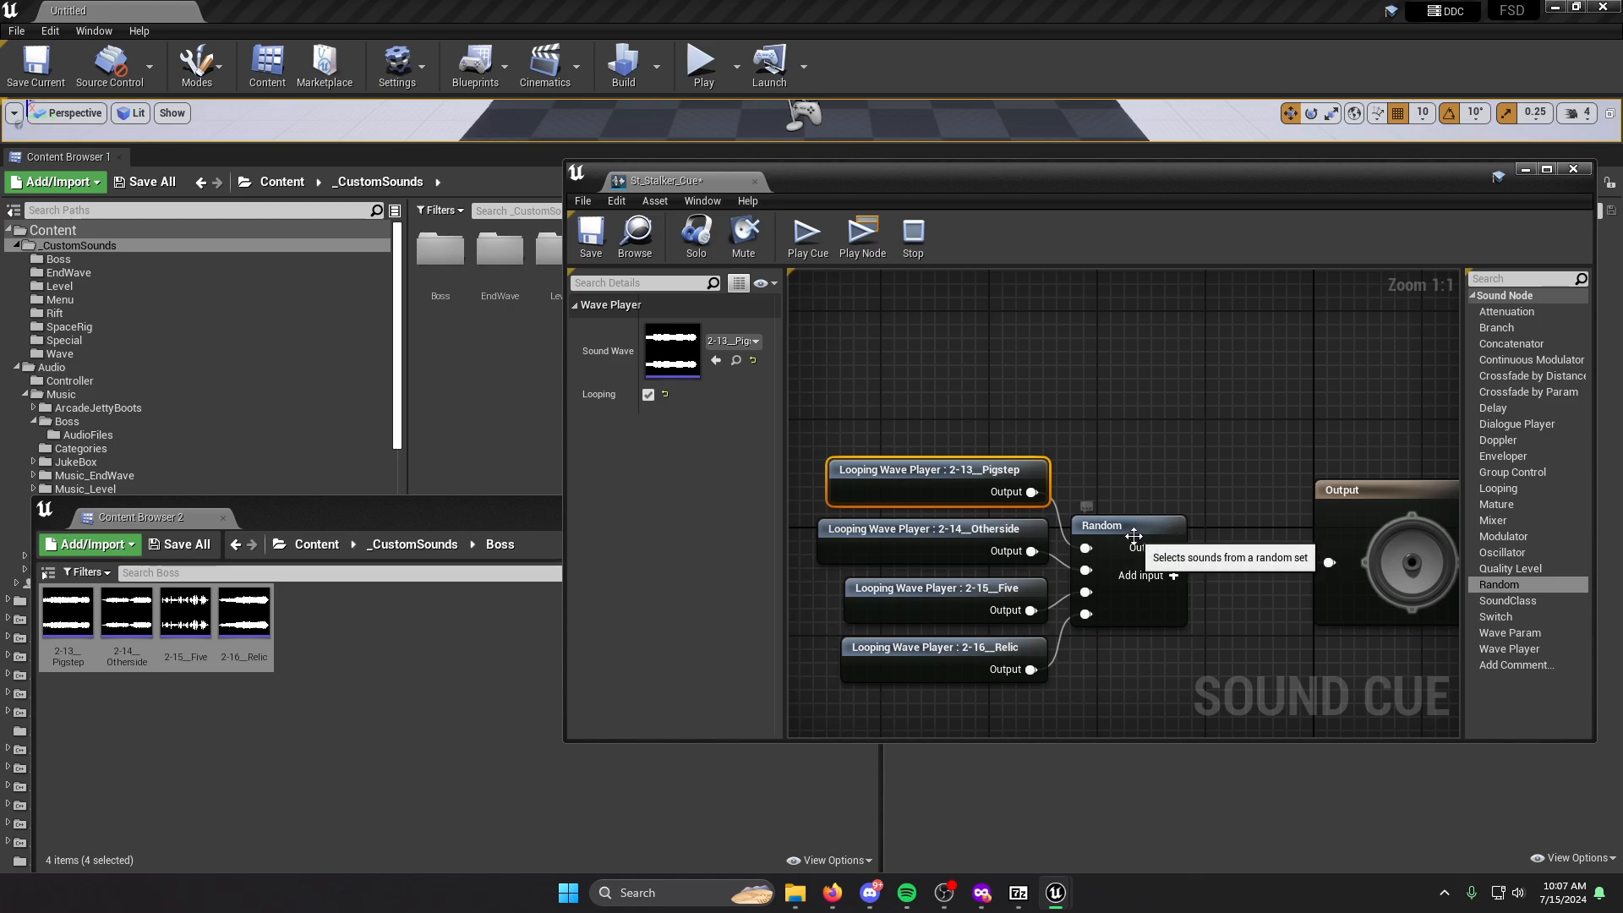
# Disable looping on all four wave players in St_Stalker_Cue and shift the Random node closer to them.
pyautogui.moveTo(1009, 322); pyautogui.dragTo(961, 676)
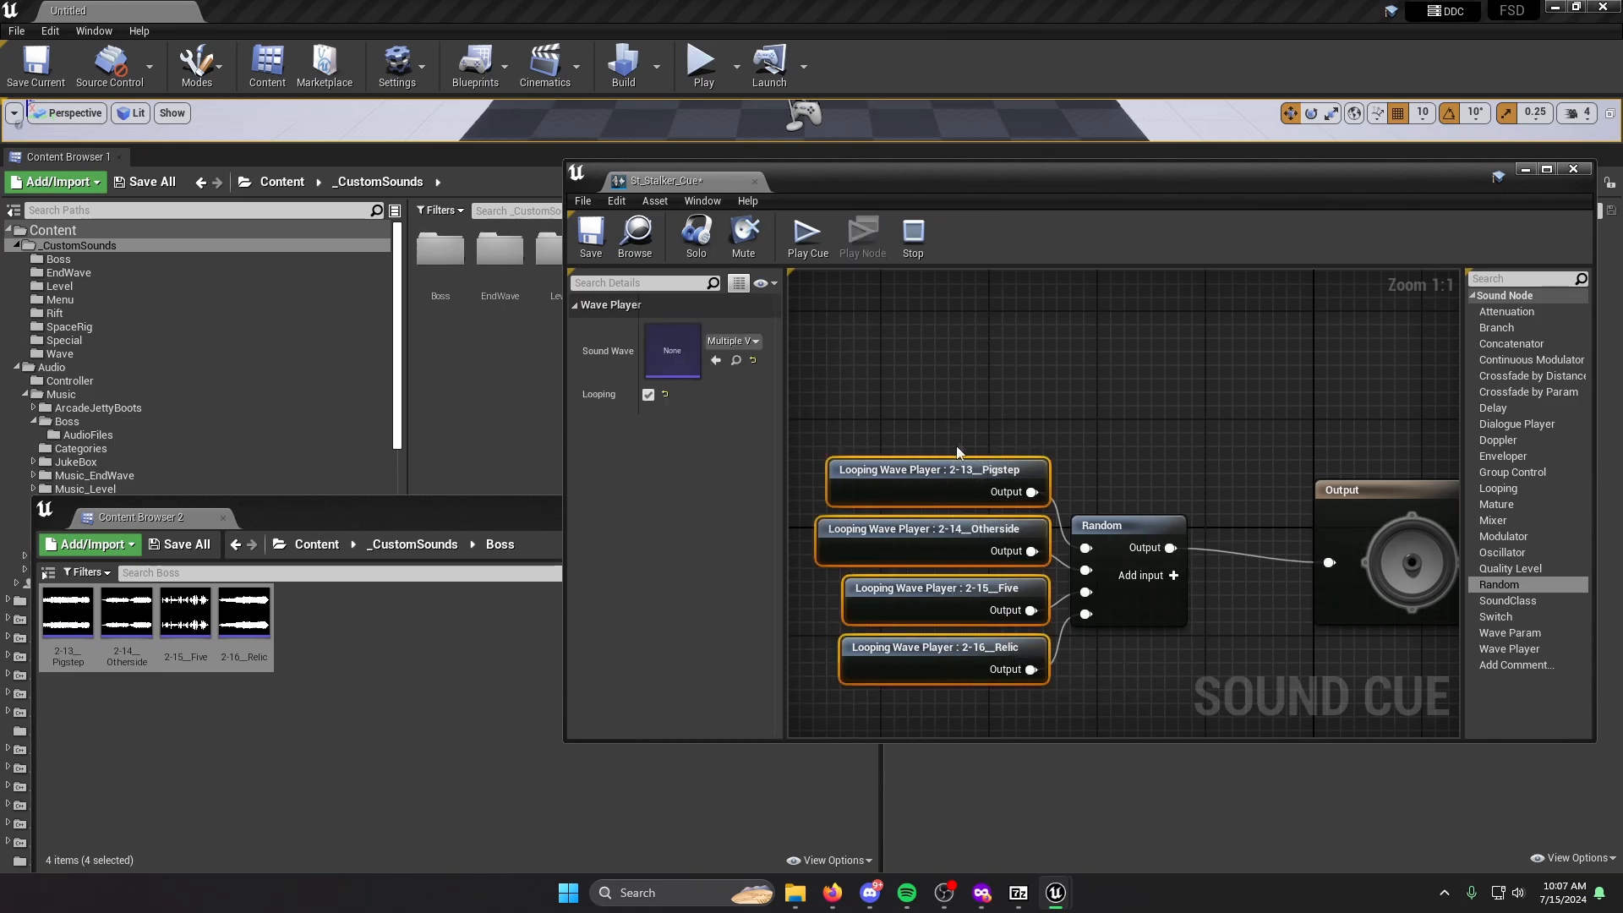
pyautogui.click(648, 394)
pyautogui.moveTo(1099, 525); pyautogui.dragTo(1072, 525)
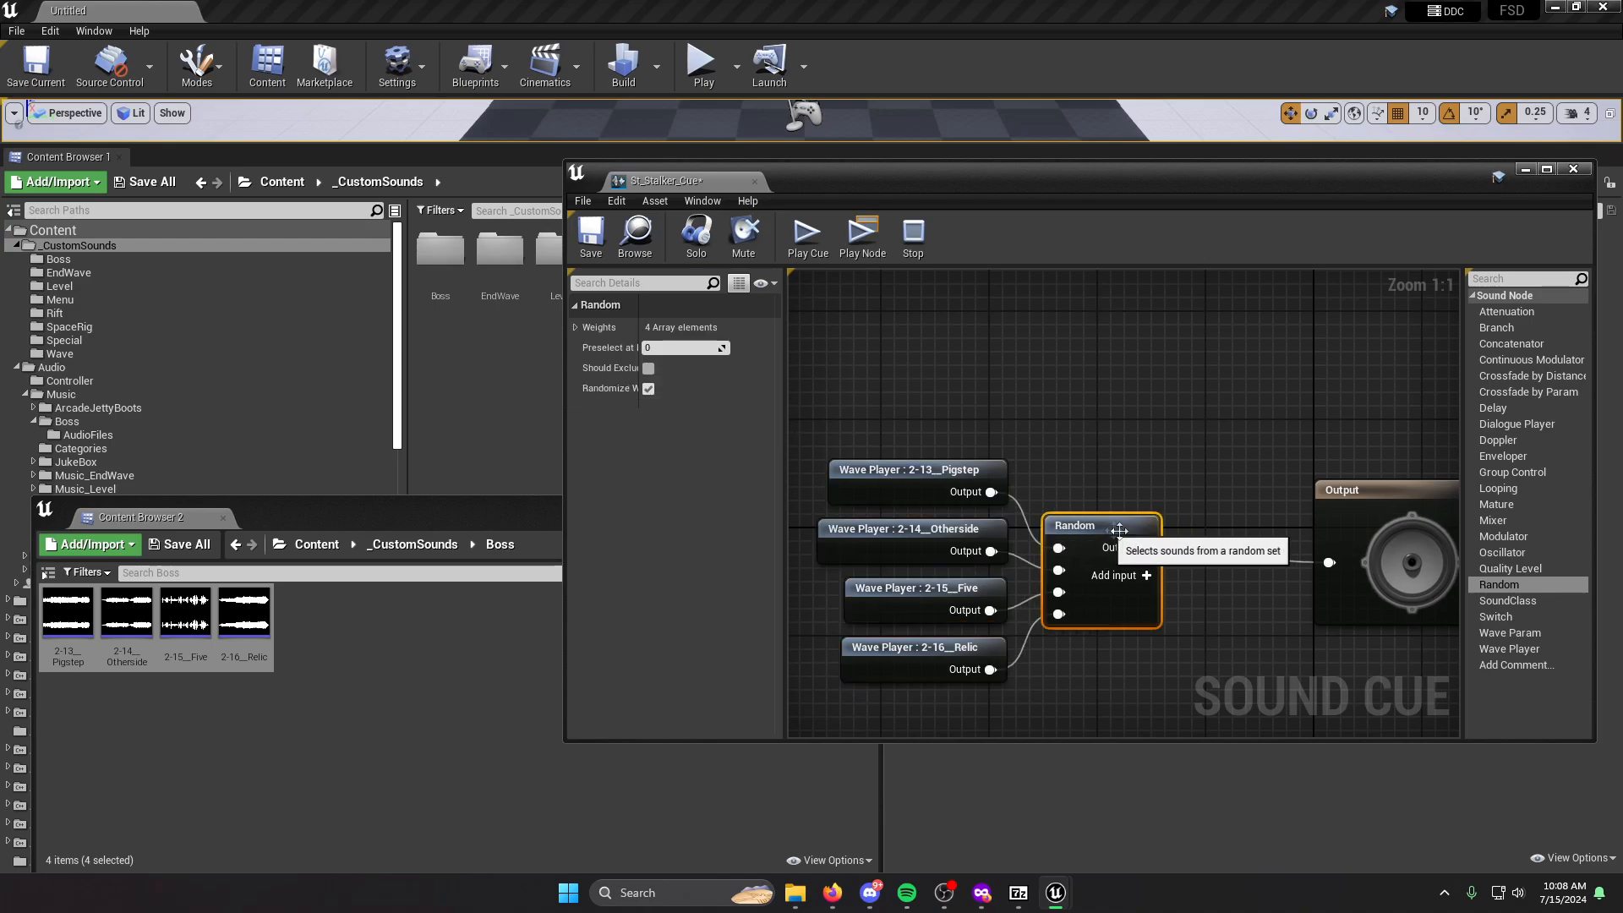
# Add a Looping node between Random and Output, break the direct link, and connect Random through Looping to Output.
pyautogui.moveTo(1500, 489); pyautogui.dragTo(1371, 490)
pyautogui.moveTo(1198, 463); pyautogui.dragTo(1199, 465)
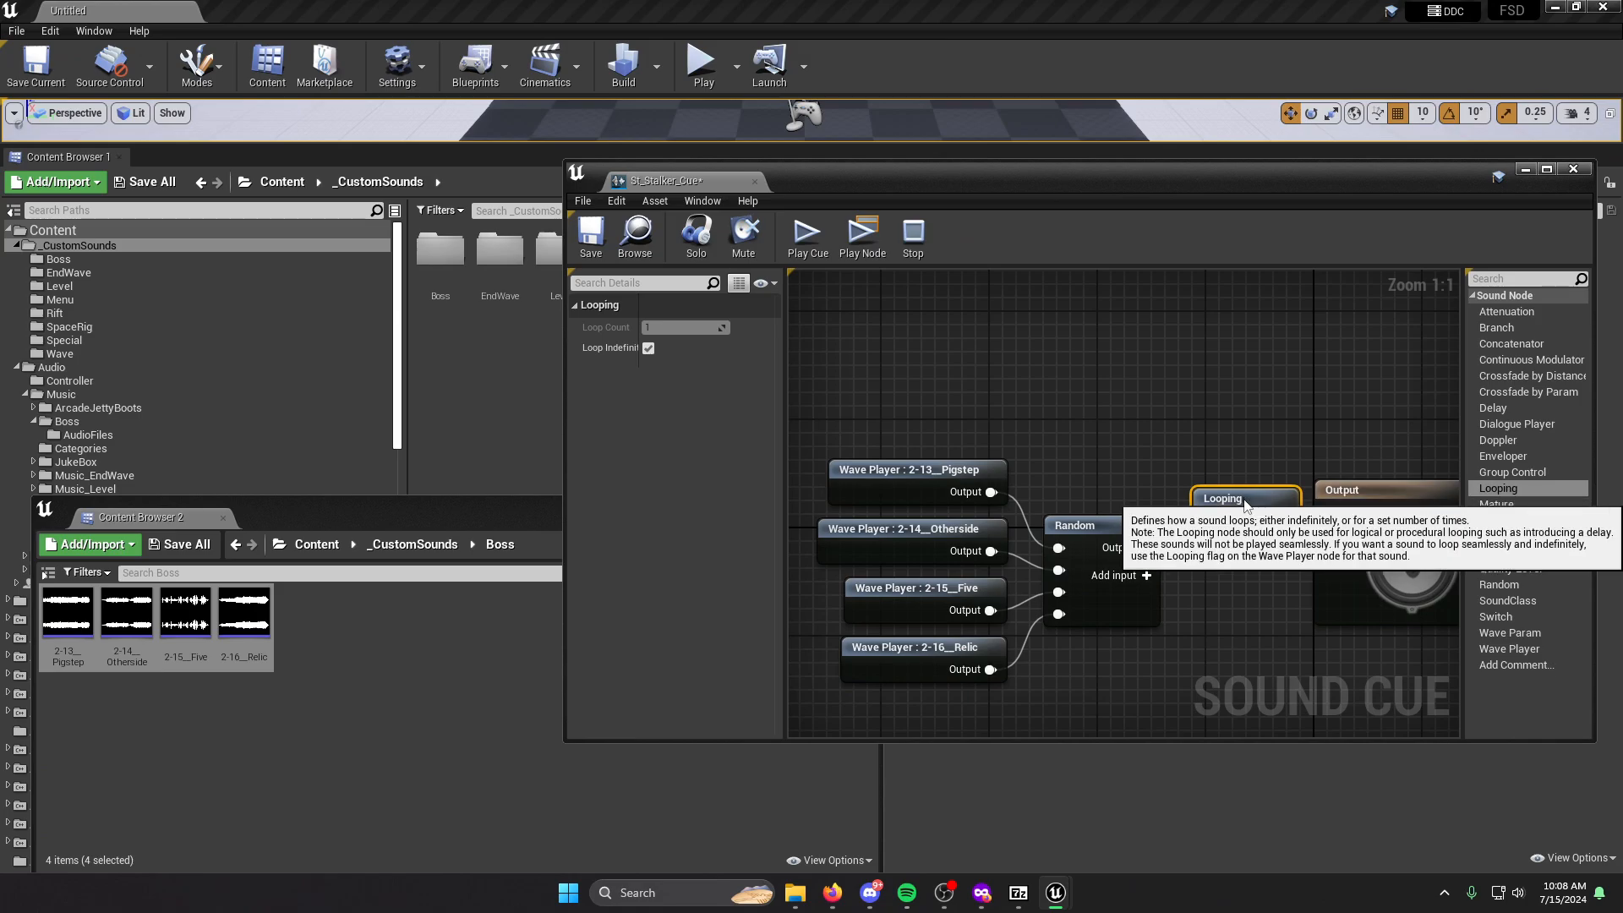
pyautogui.rightClick(1329, 562)
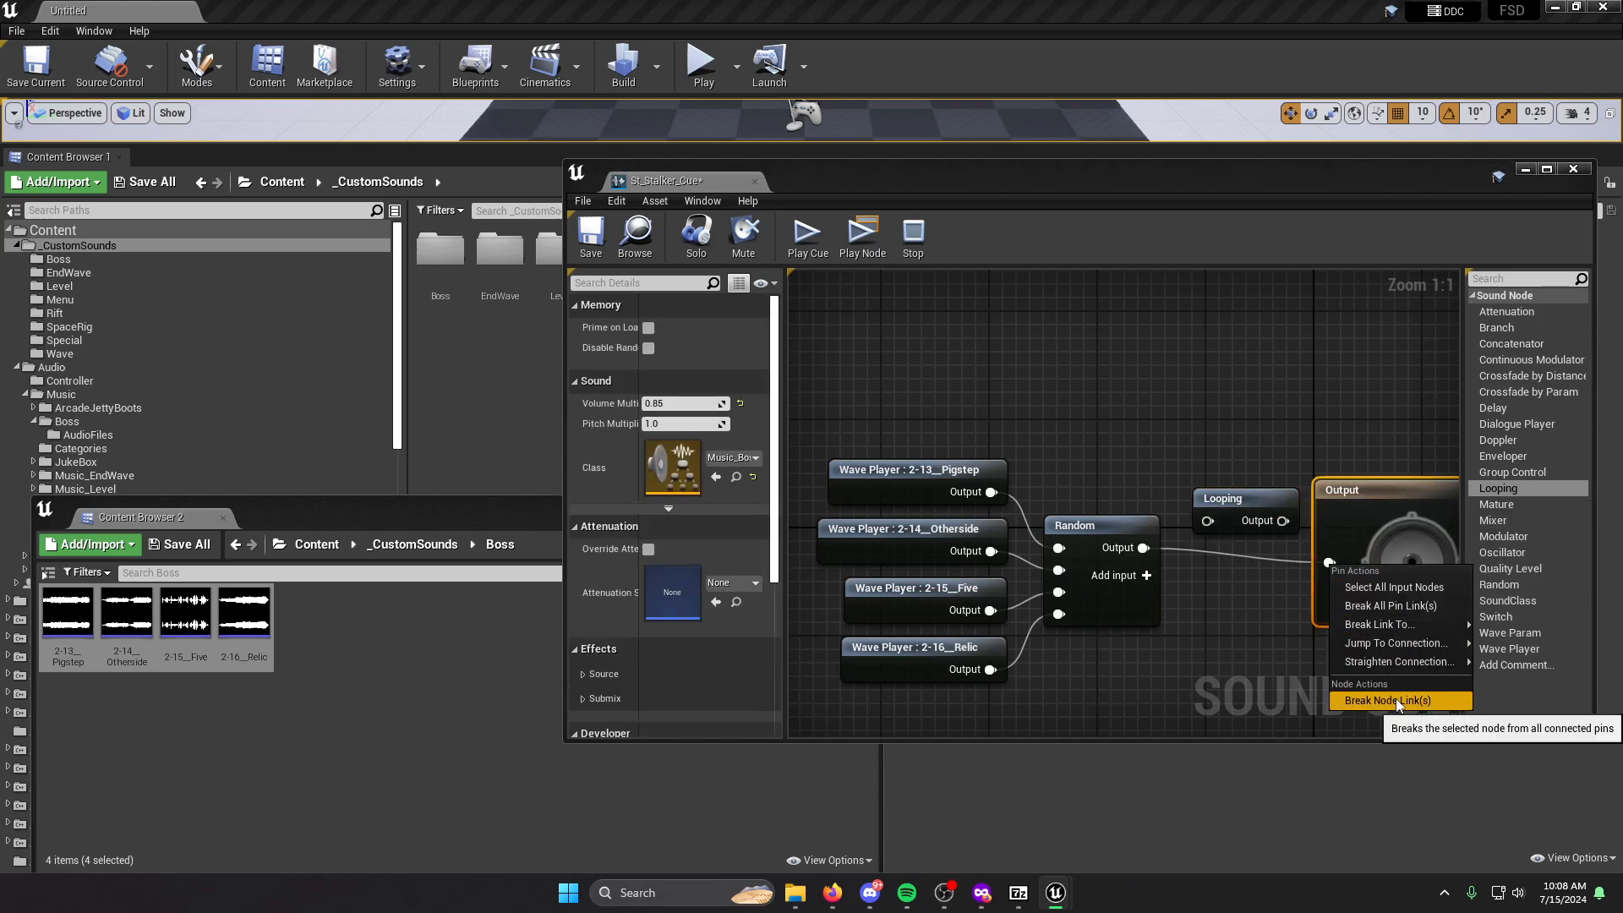
pyautogui.click(1366, 697)
pyautogui.moveTo(1143, 547); pyautogui.dragTo(1332, 578)
pyautogui.moveTo(1364, 496); pyautogui.dragTo(1377, 464)
pyautogui.click(1115, 431)
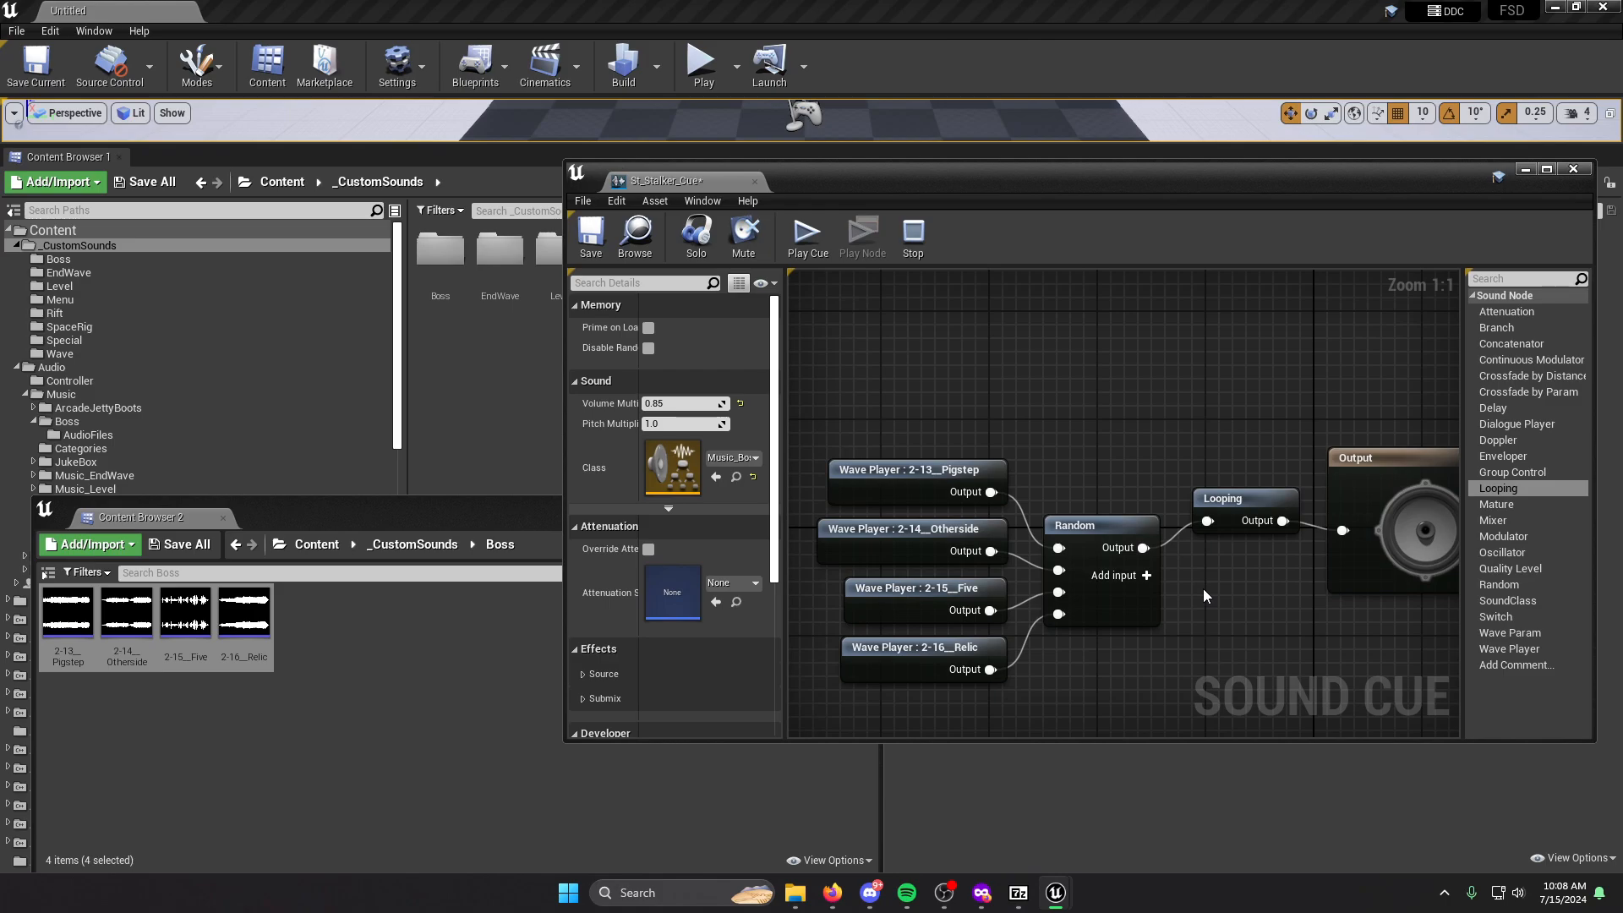
# Rearrange the wave players, Random, Looping and Output nodes so the chain from Random to Output runs nearly straight.
pyautogui.moveTo(1235, 498); pyautogui.dragTo(1219, 550)
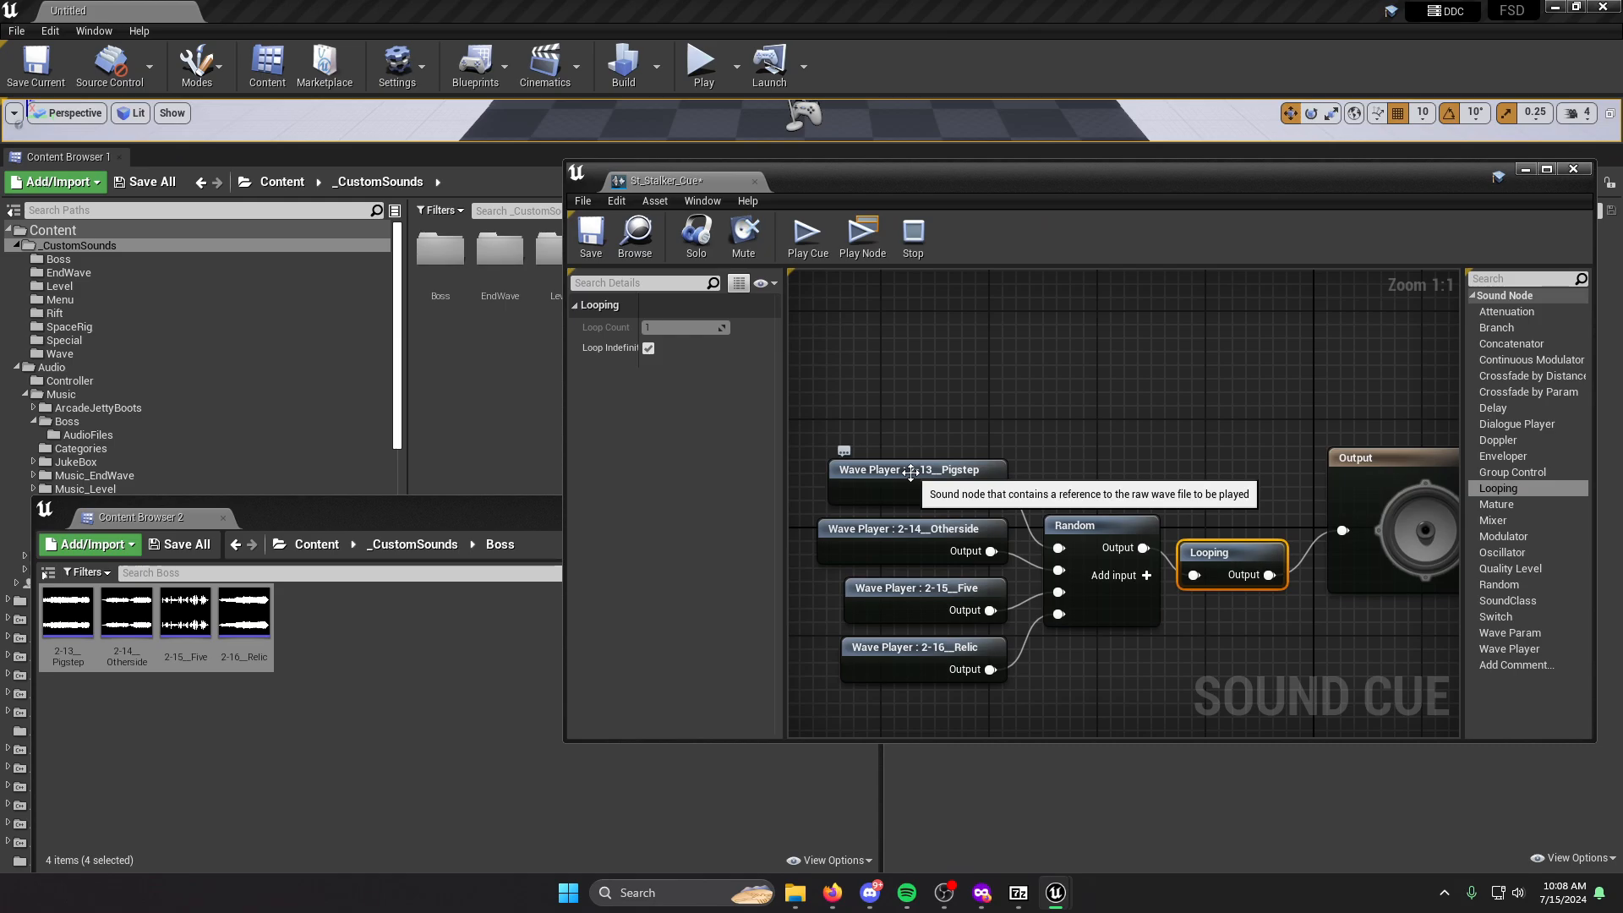
pyautogui.moveTo(911, 455); pyautogui.dragTo(931, 654)
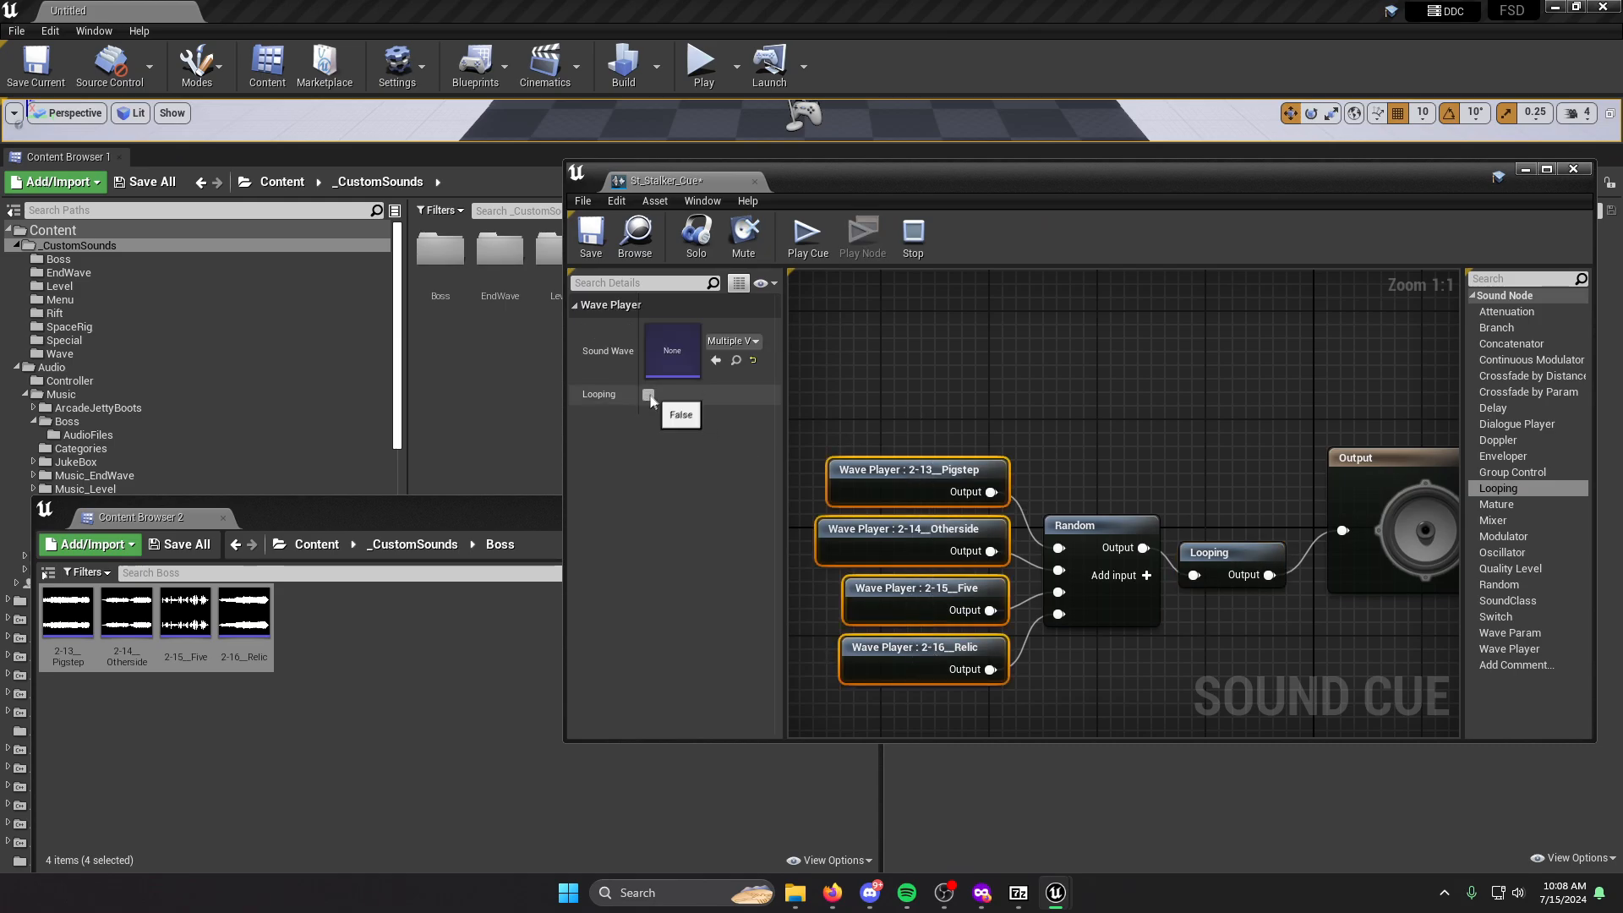
pyautogui.moveTo(1240, 572); pyautogui.dragTo(1241, 558)
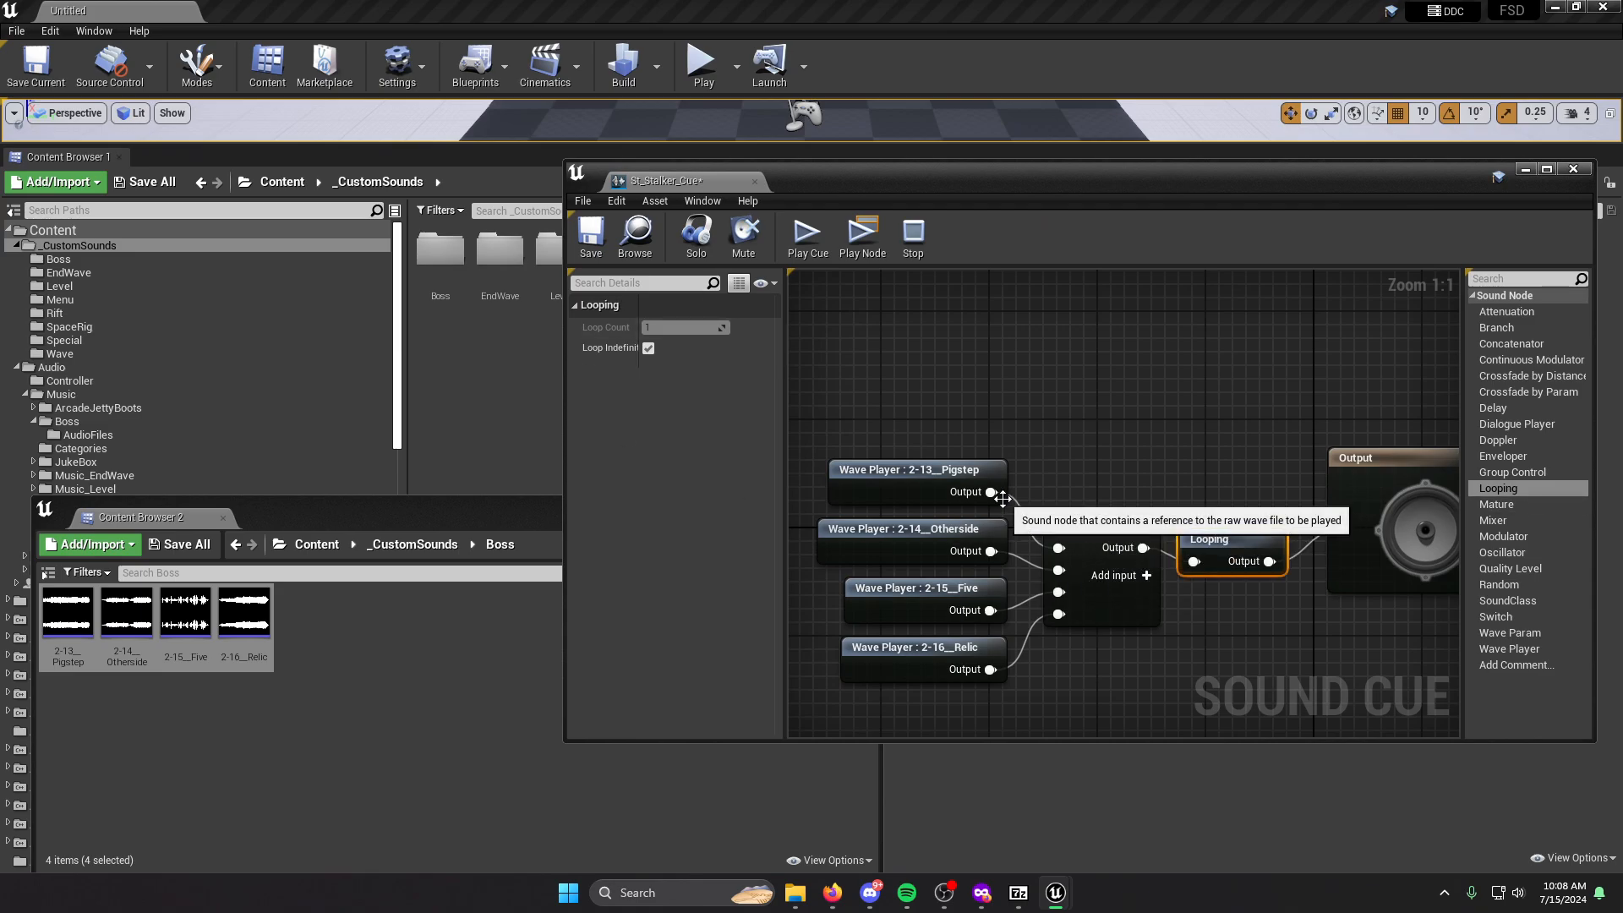
pyautogui.moveTo(840, 447); pyautogui.dragTo(1076, 631)
pyautogui.click(1175, 465)
pyautogui.click(1367, 484)
pyautogui.moveTo(1372, 505); pyautogui.dragTo(1371, 509)
pyautogui.click(1189, 438)
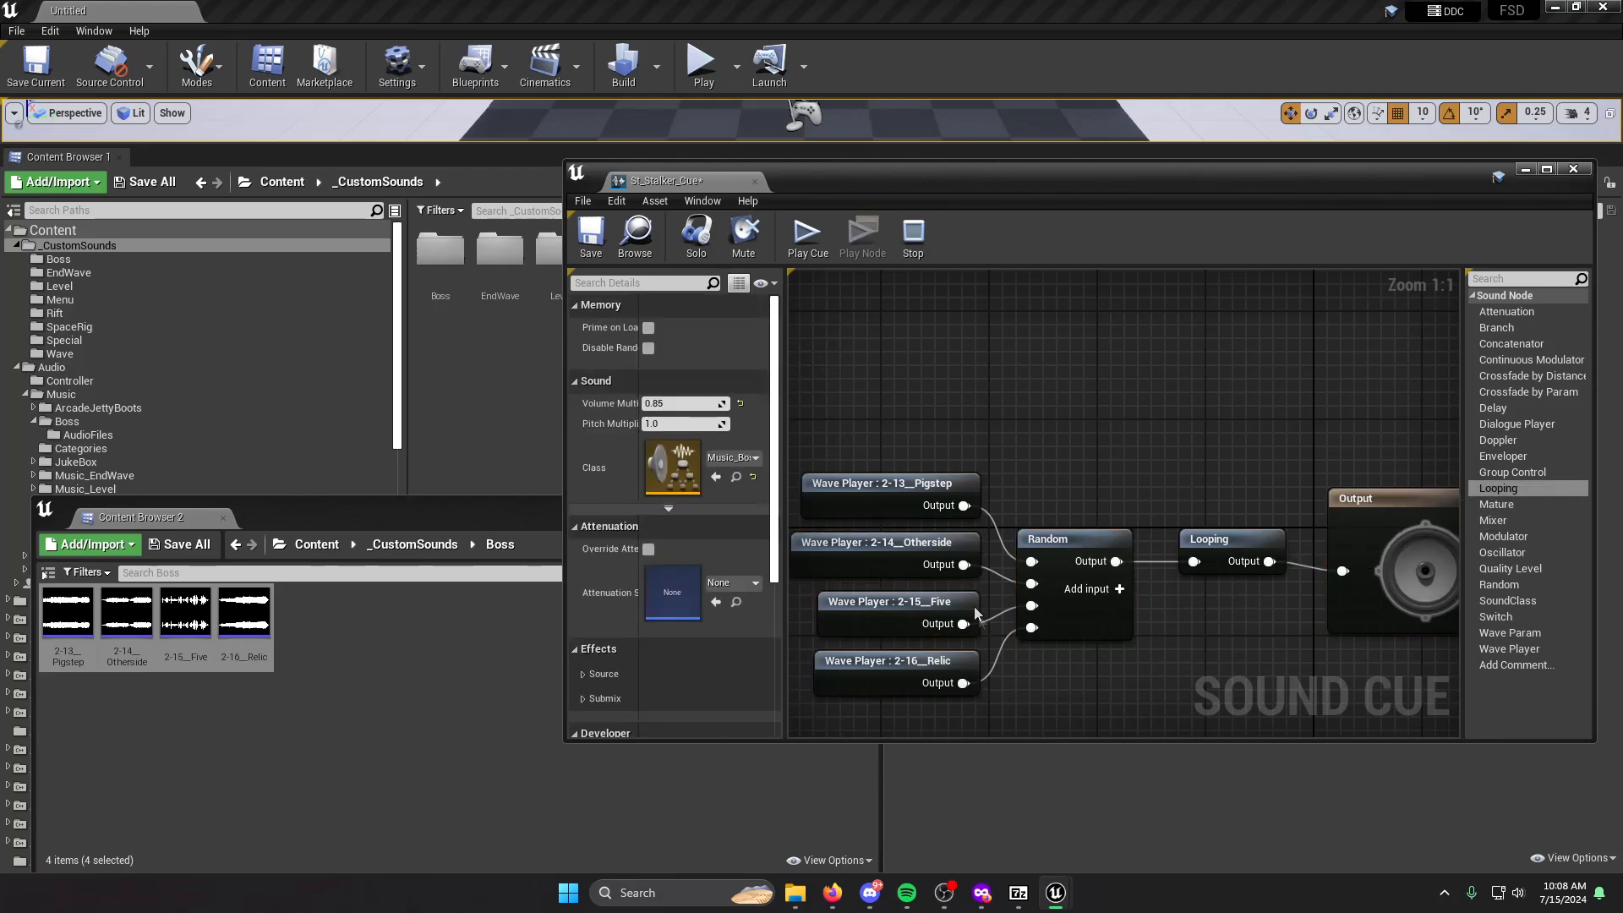
pyautogui.click(899, 492)
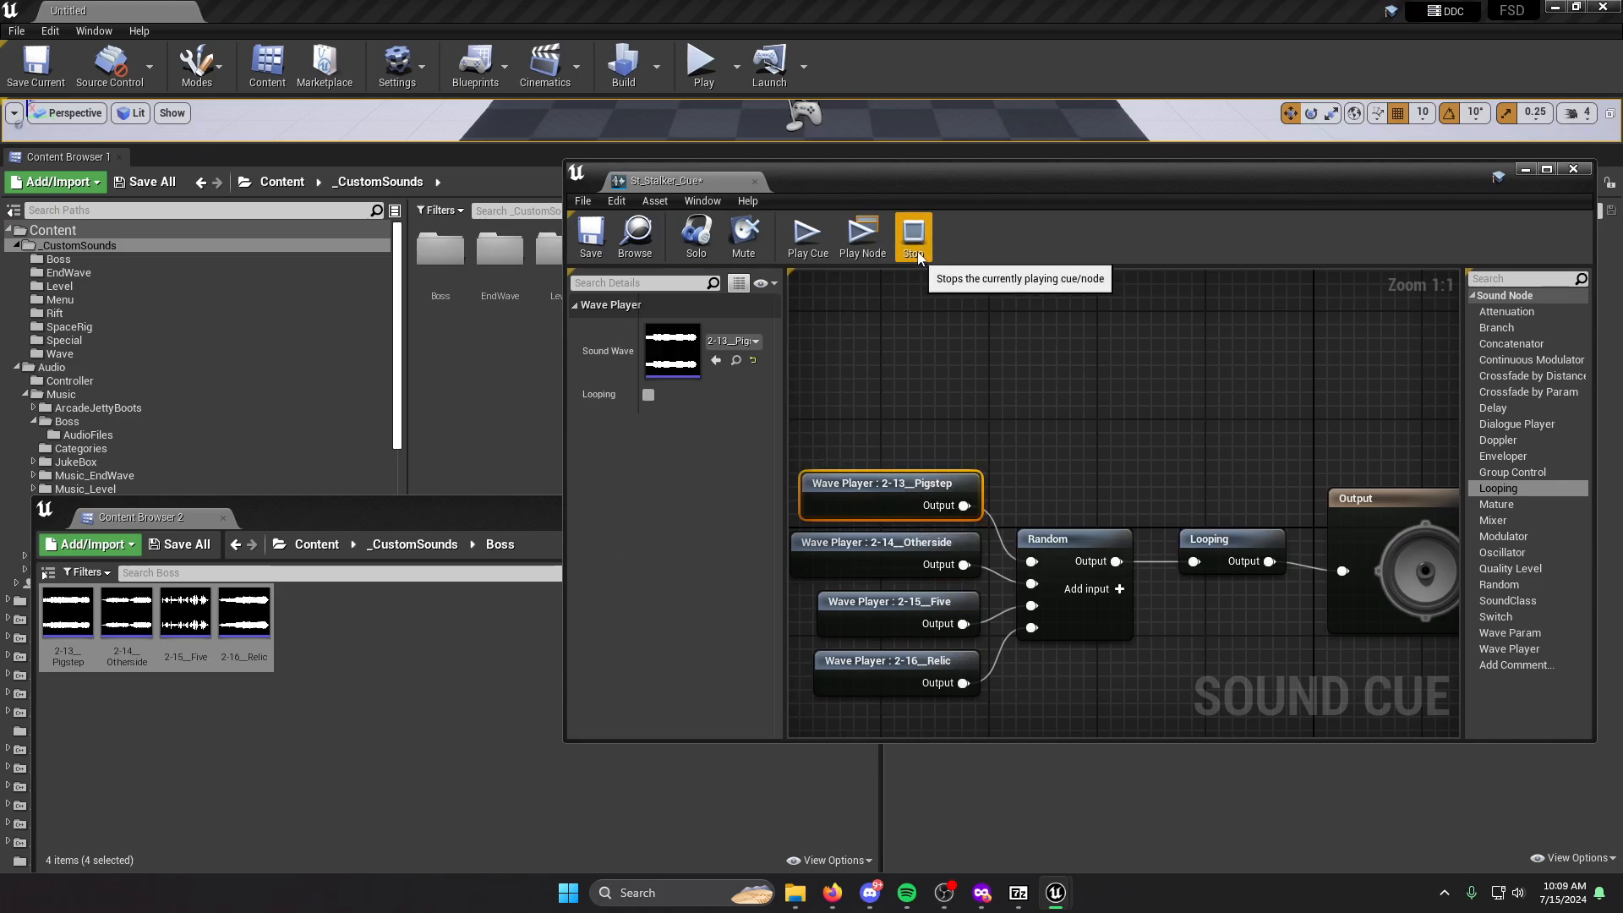
# Save all modified assets and close the St_Stalker_Cue editor.
pyautogui.click(616, 201)
pyautogui.moveTo(583, 201)
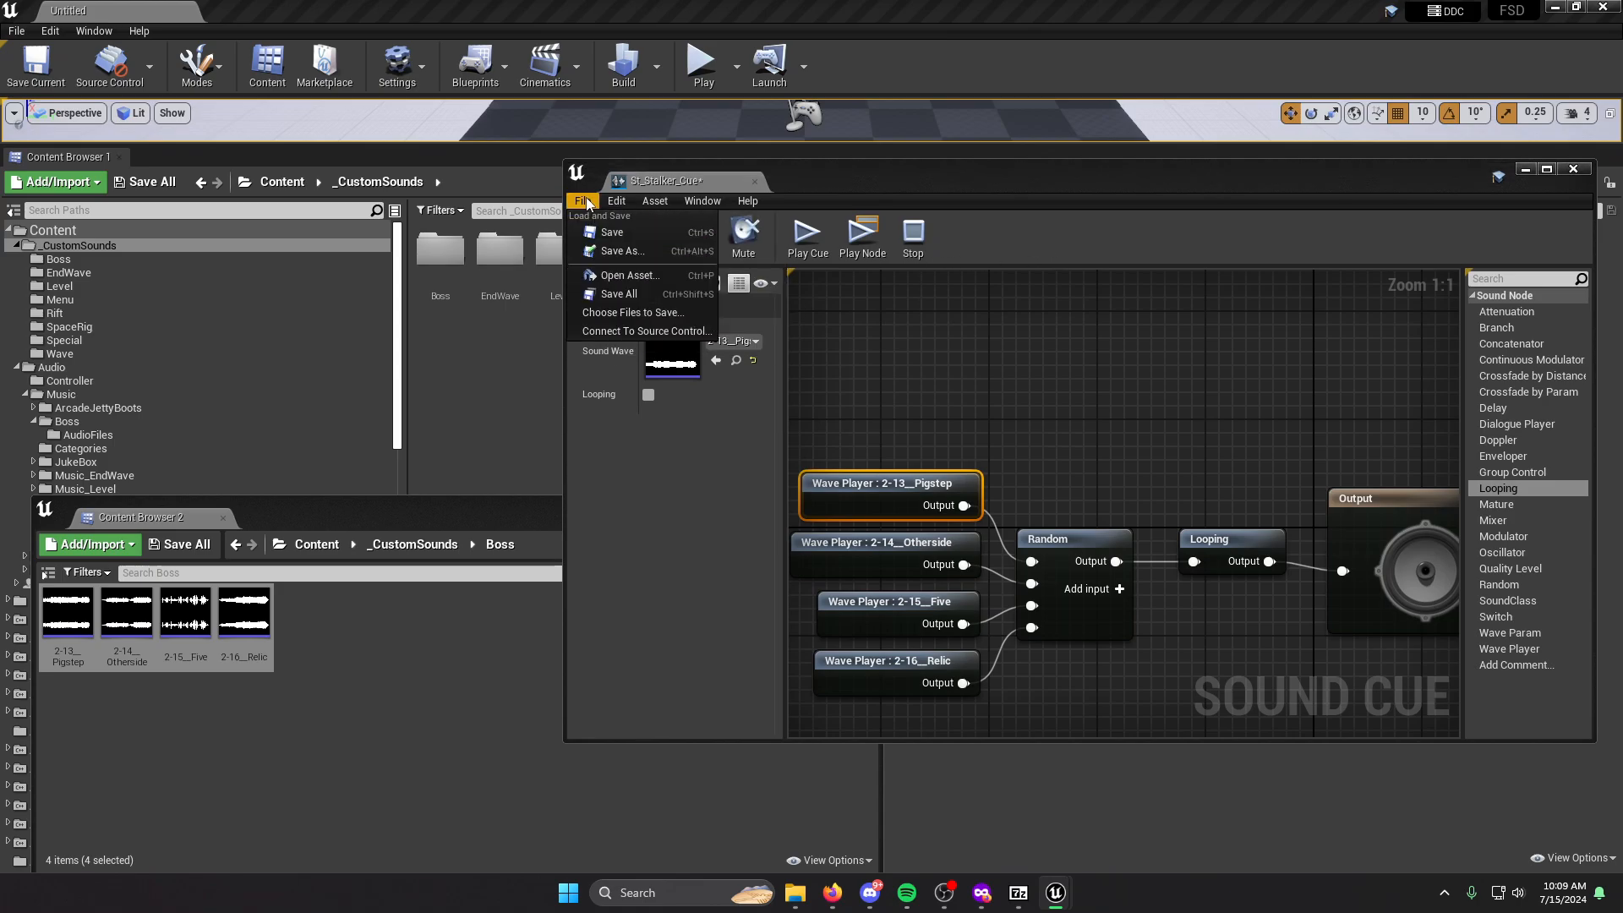
pyautogui.click(605, 295)
pyautogui.moveTo(830, 174); pyautogui.dragTo(652, 154)
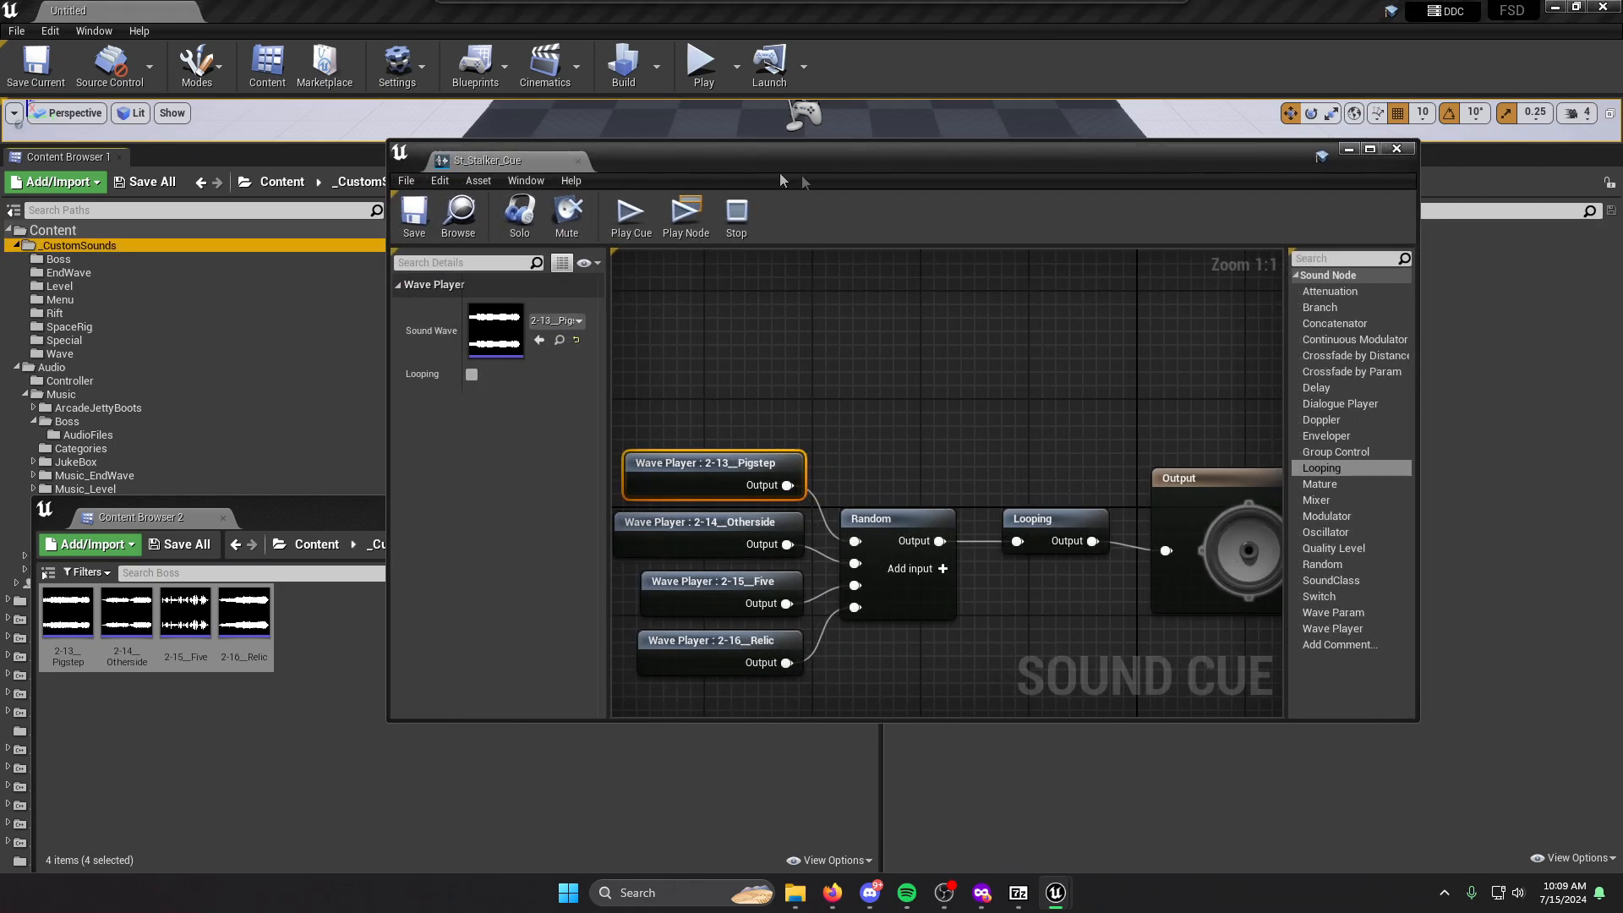
pyautogui.click(1394, 150)
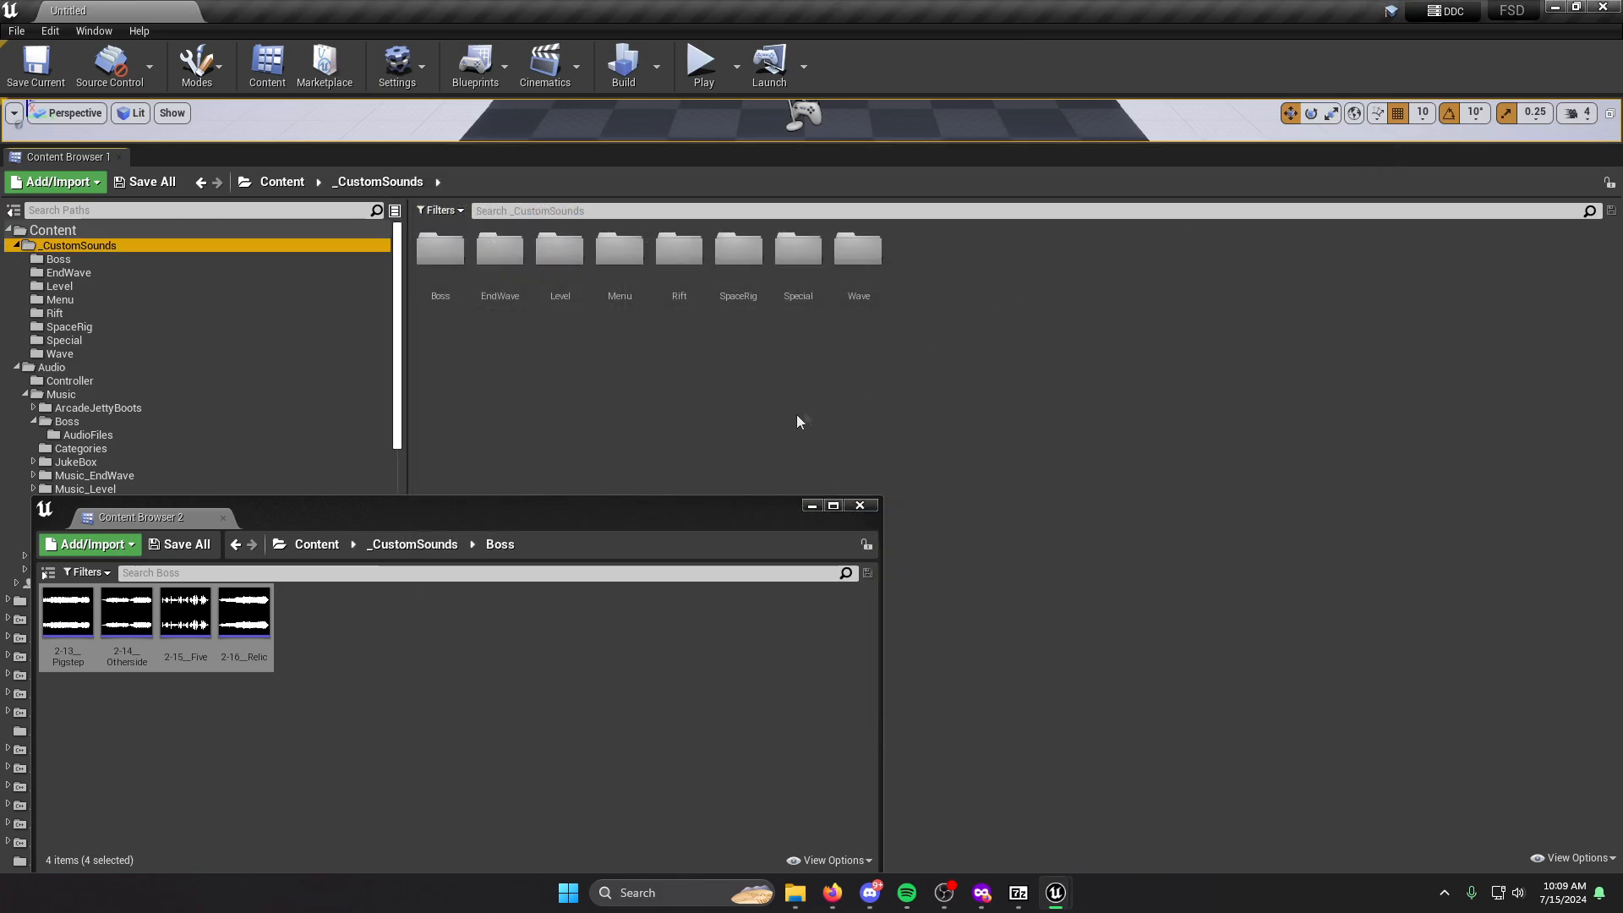
# Reopen St_Stalker_Cue from the Audio/Music/Boss folder to check its graph, close it, and preview the cue's sound.
pyautogui.click(100, 423)
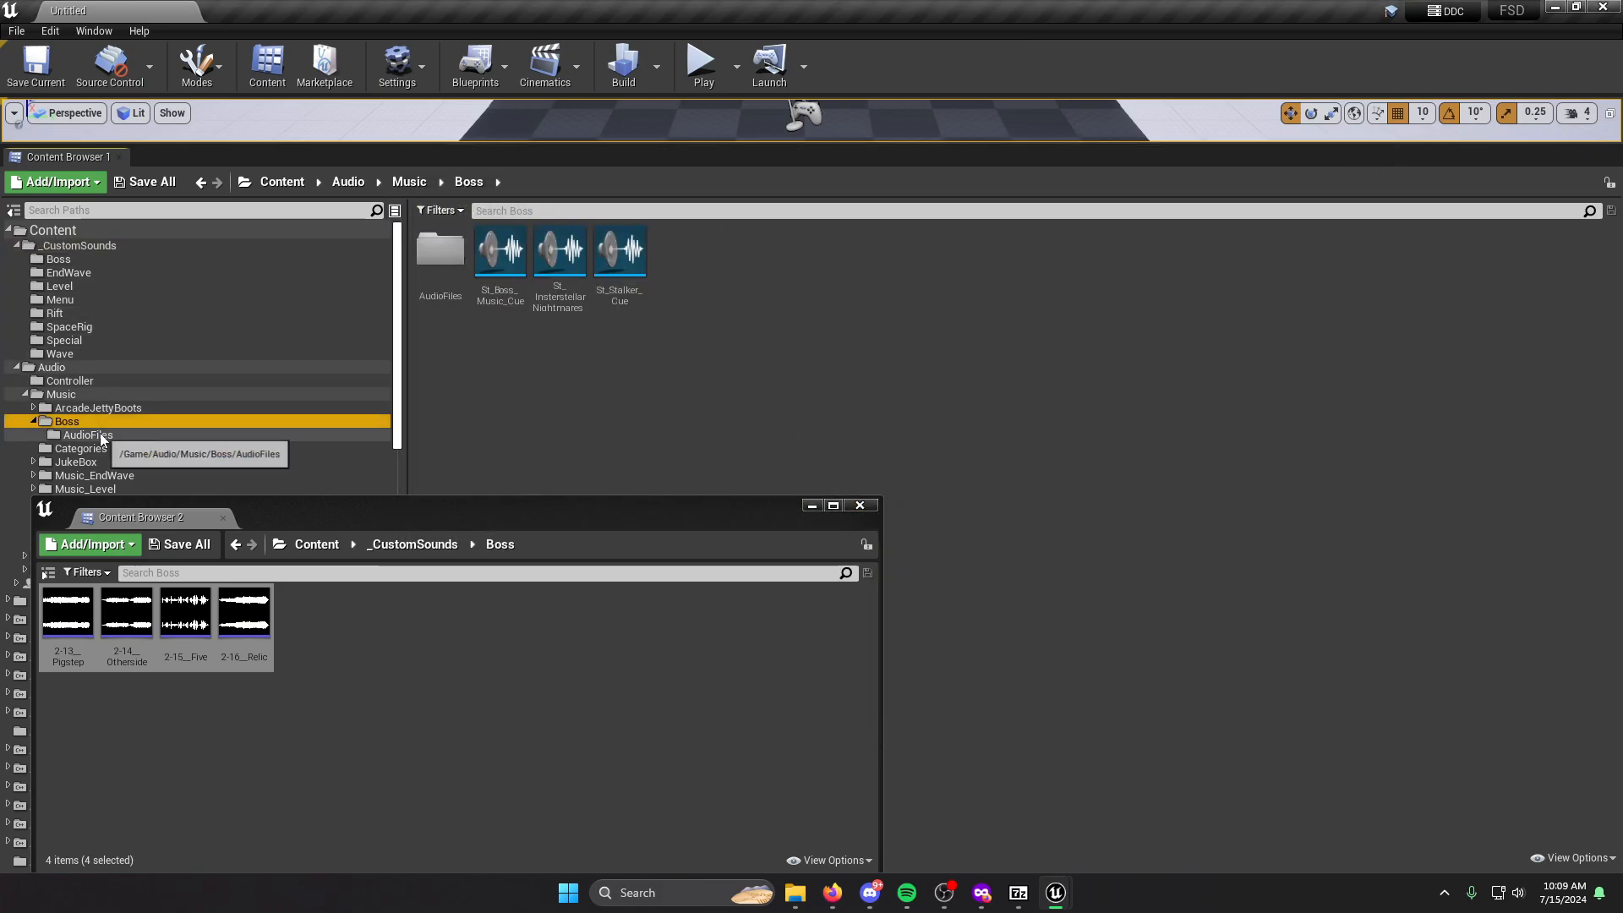
pyautogui.doubleClick(621, 304)
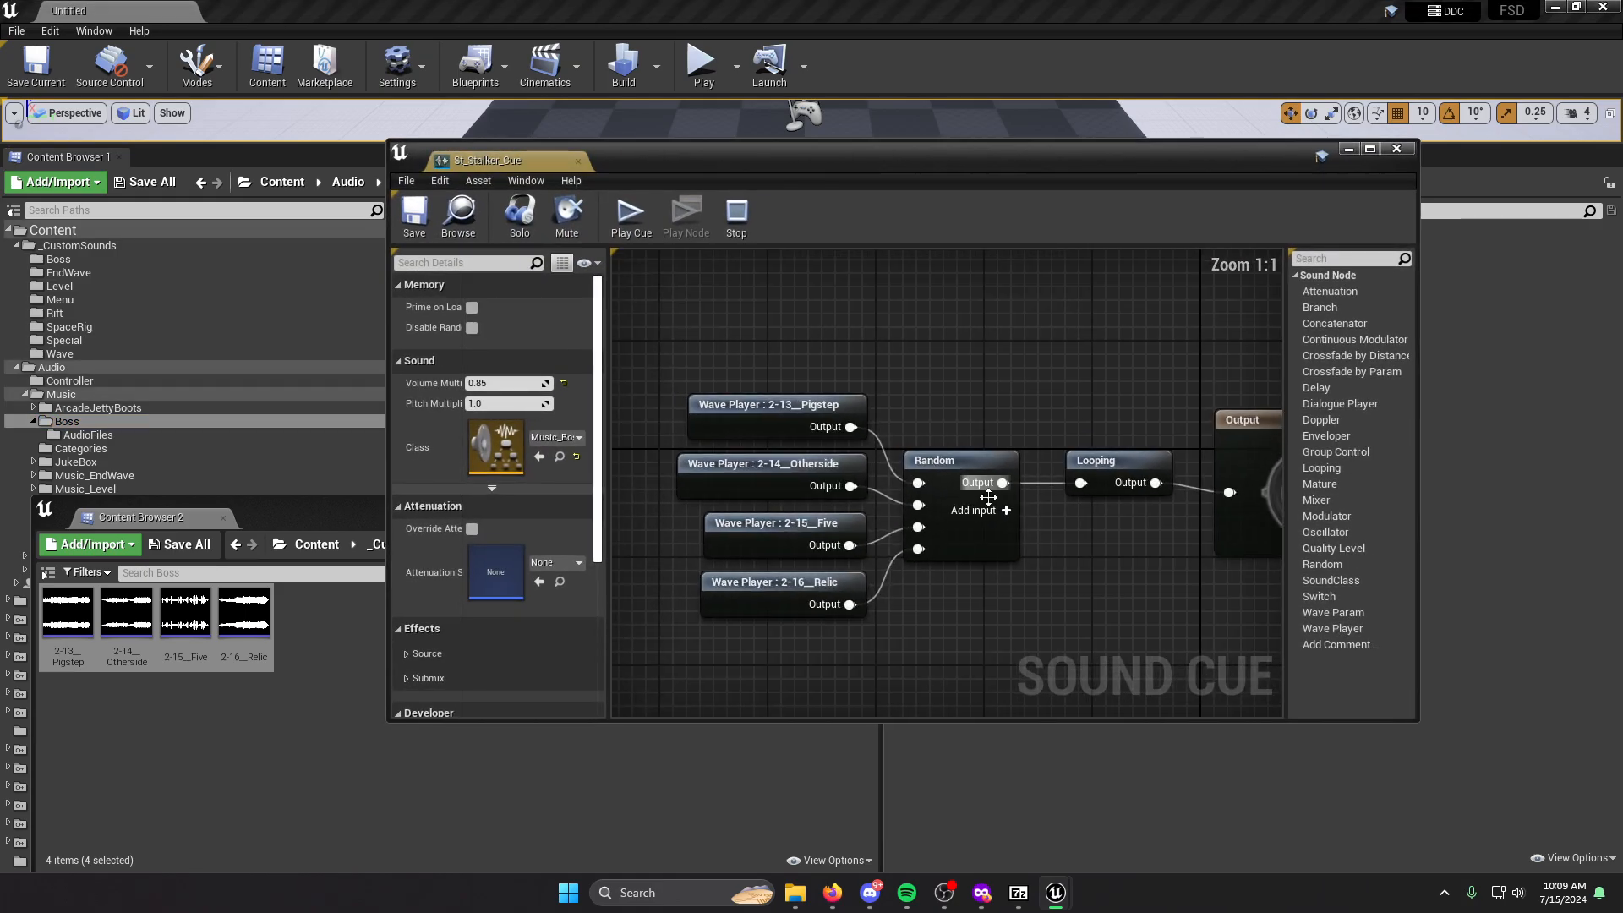
pyautogui.click(1396, 149)
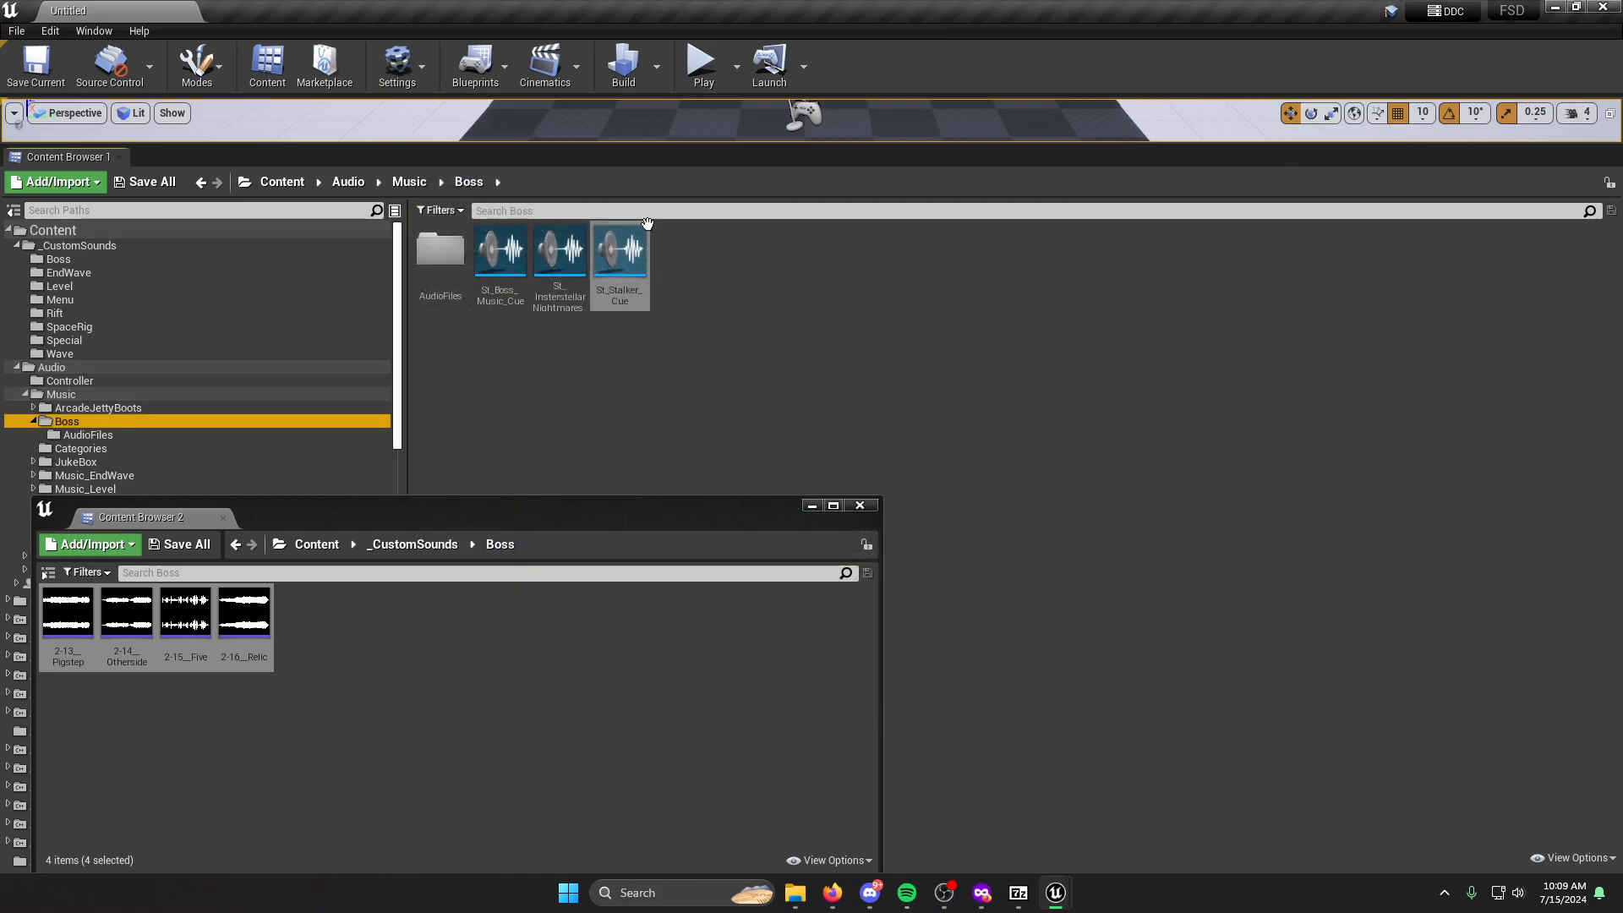
pyautogui.click(614, 269)
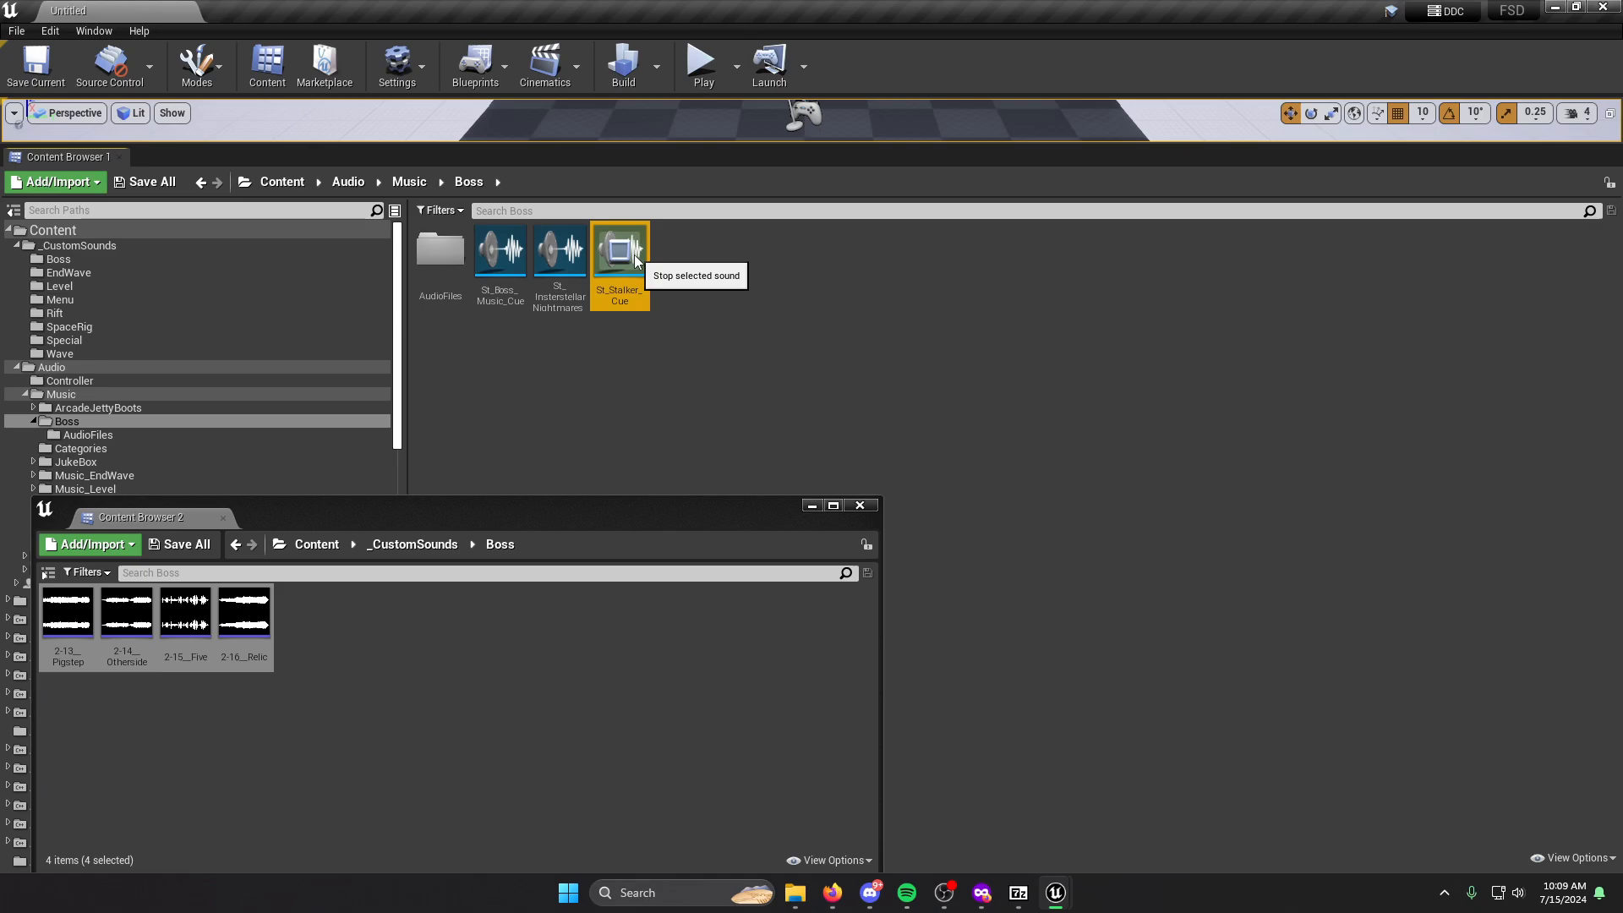
pyautogui.click(612, 256)
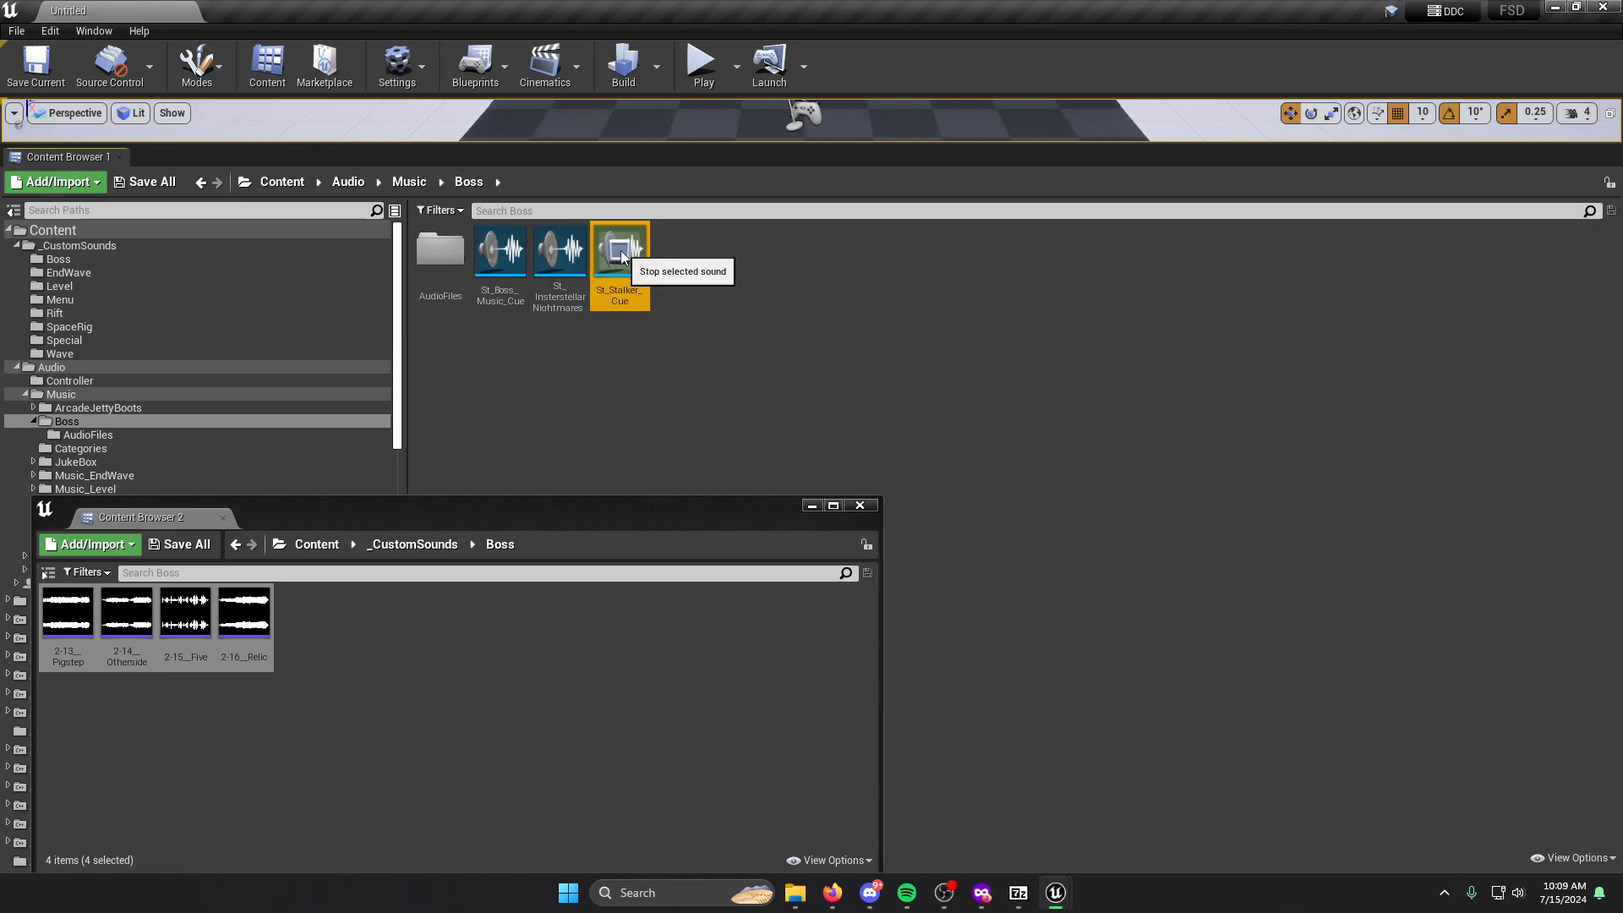
# Examine the subfolders of Audio/SoundControl in the content tree and collapse the folder again.
pyautogui.scroll(-3, 114, 453)
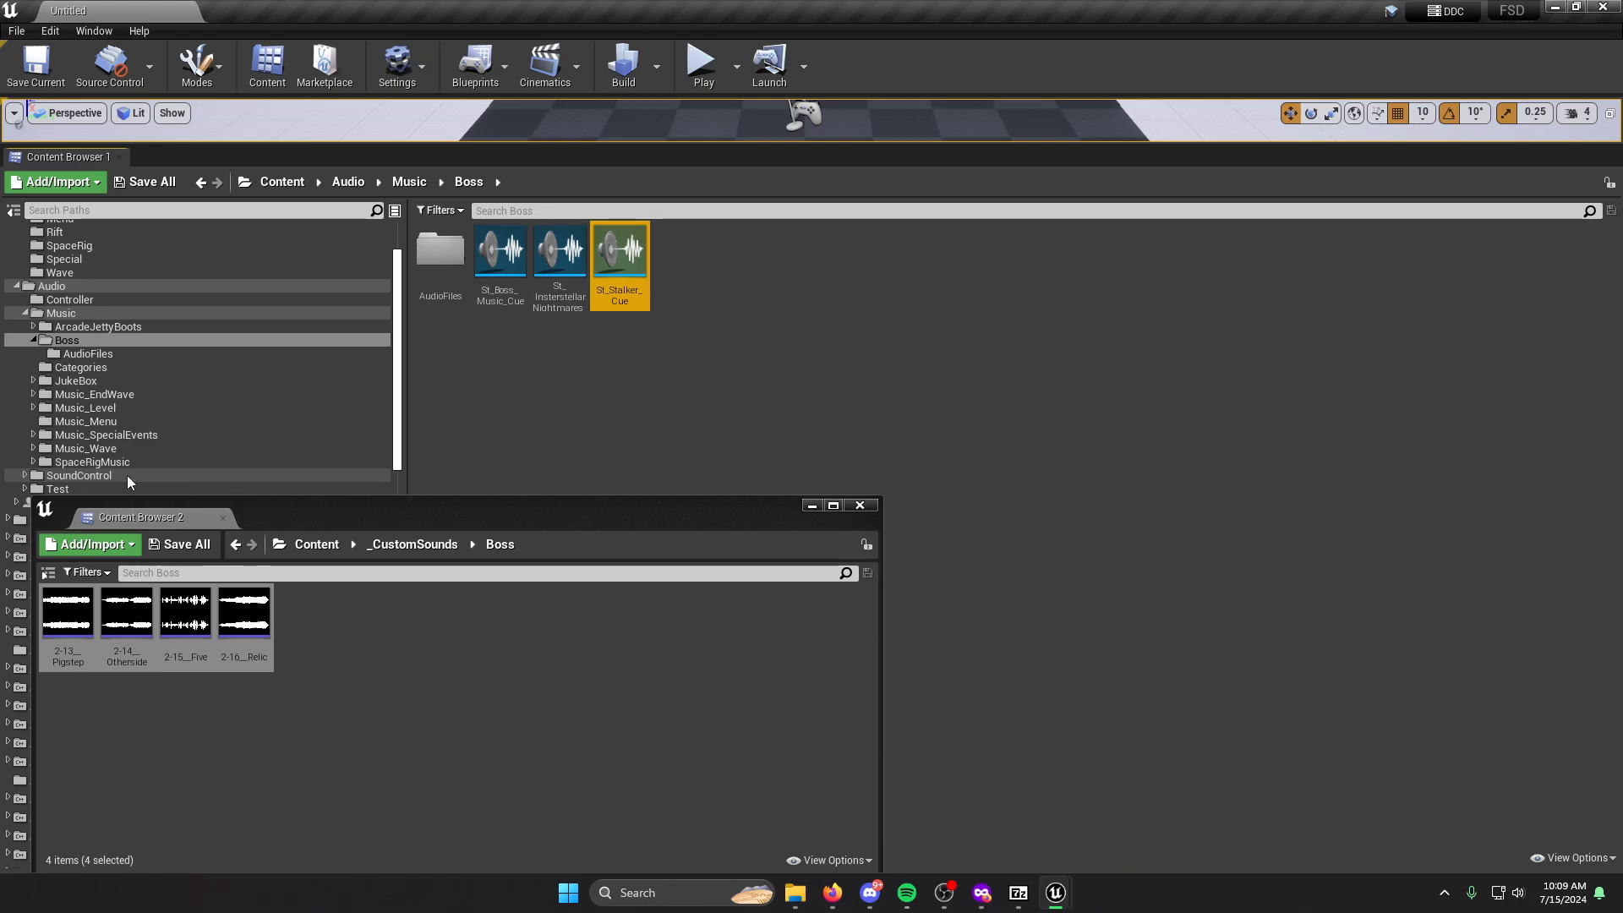
pyautogui.click(24, 475)
pyautogui.scroll(-1, 124, 468)
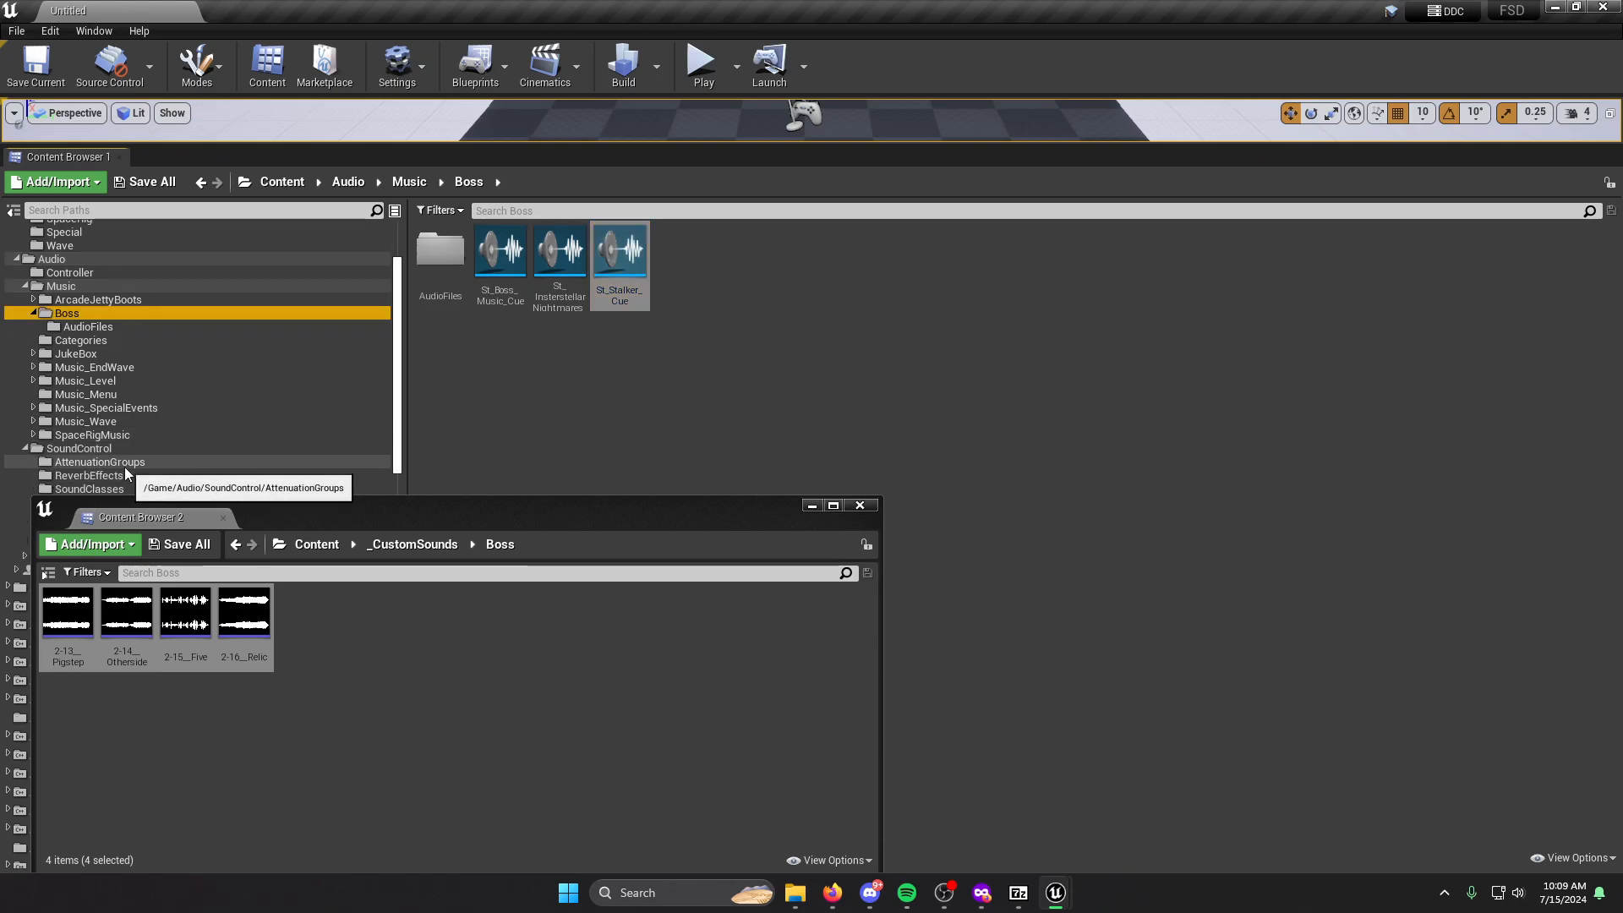
pyautogui.scroll(-1, 124, 466)
pyautogui.scroll(-2, 144, 468)
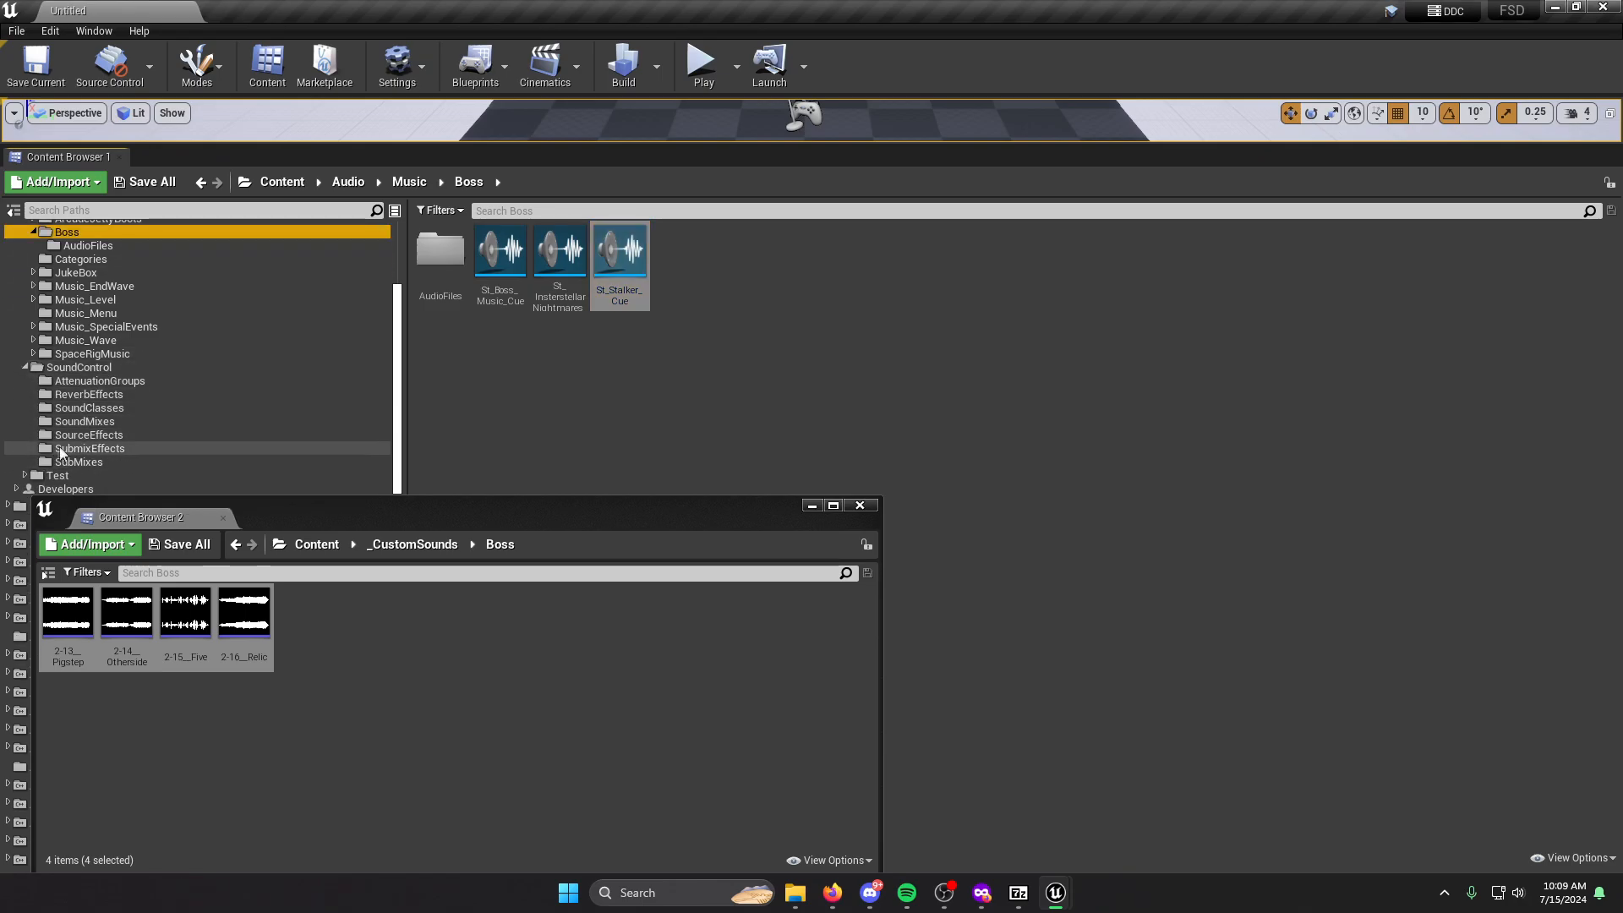
pyautogui.click(24, 367)
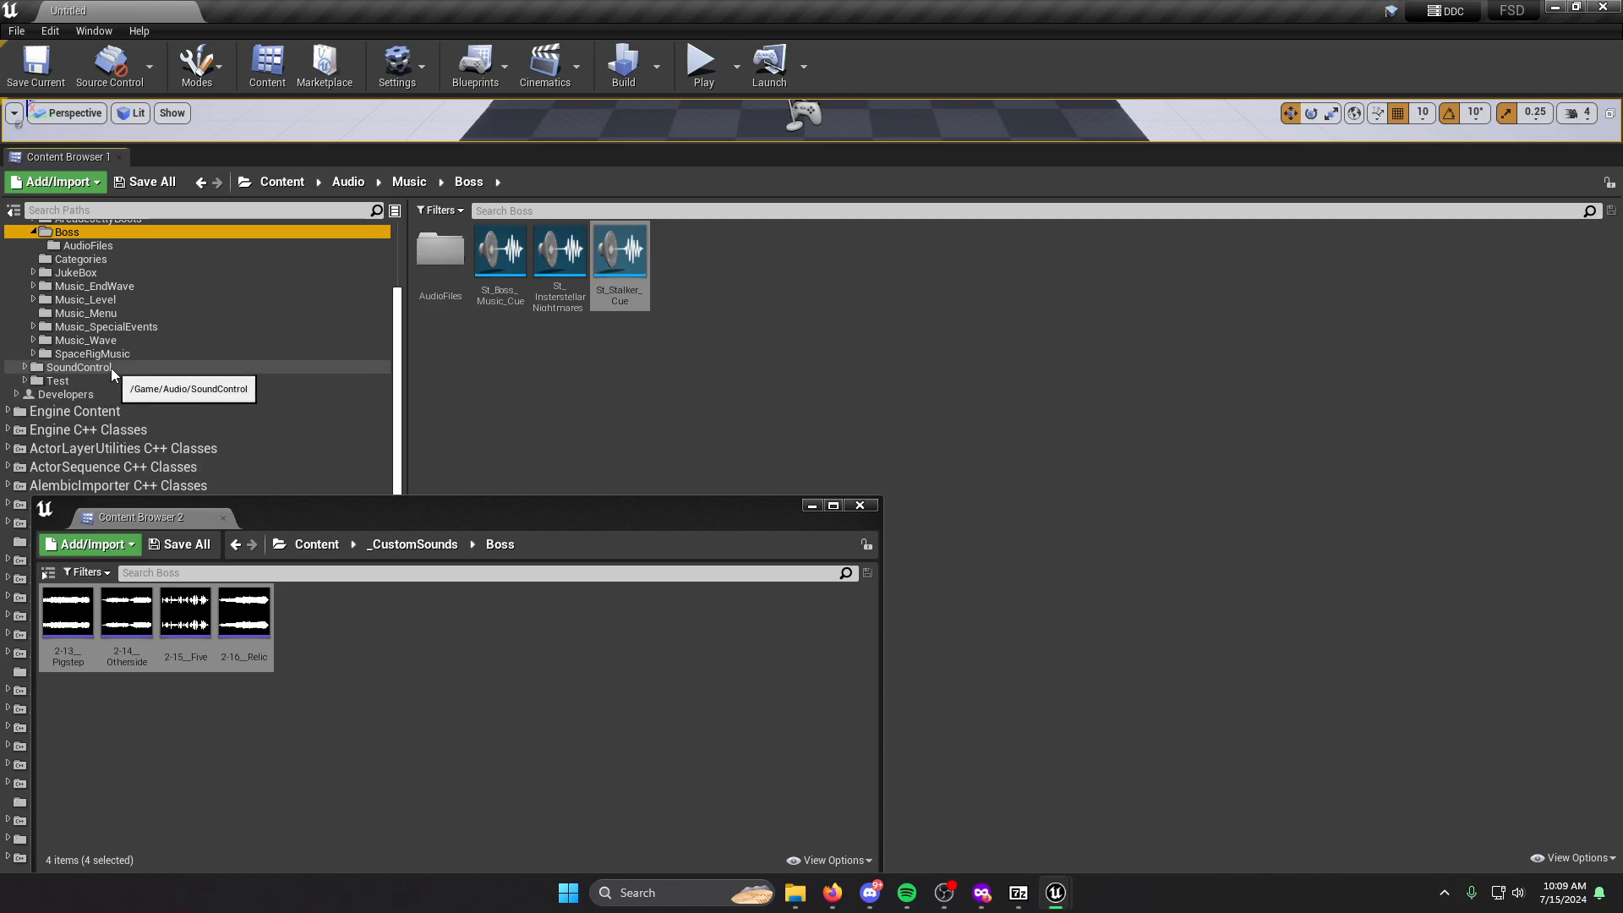
pyautogui.scroll(2, 184, 359)
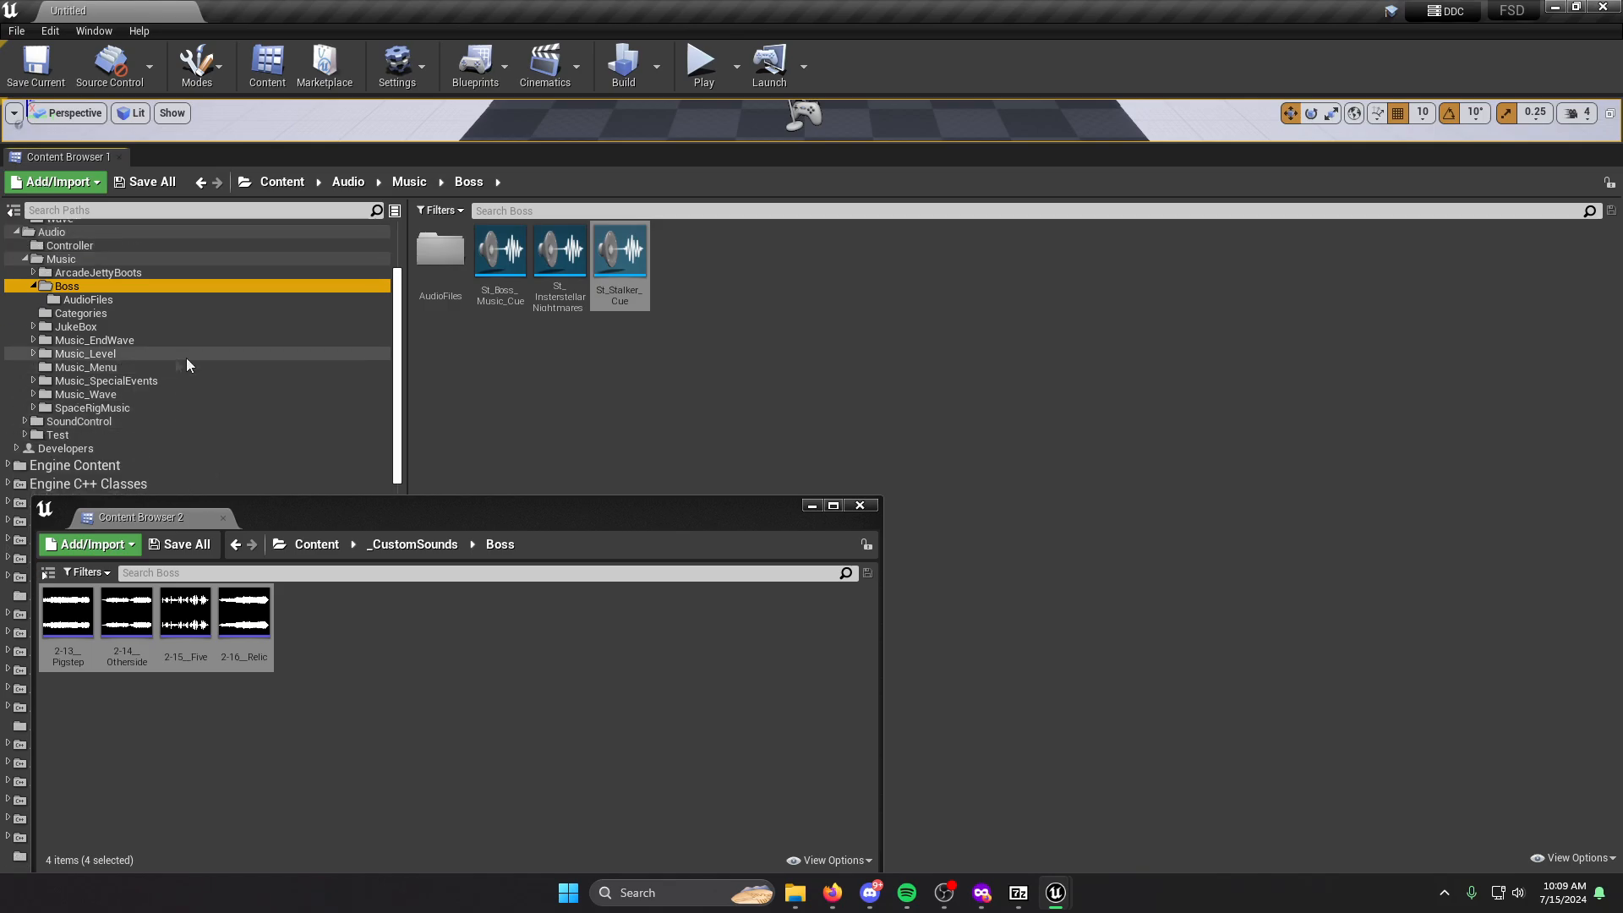
# Play St_Stalker_Cue in the content browser again and stop the playback.
pyautogui.click(621, 256)
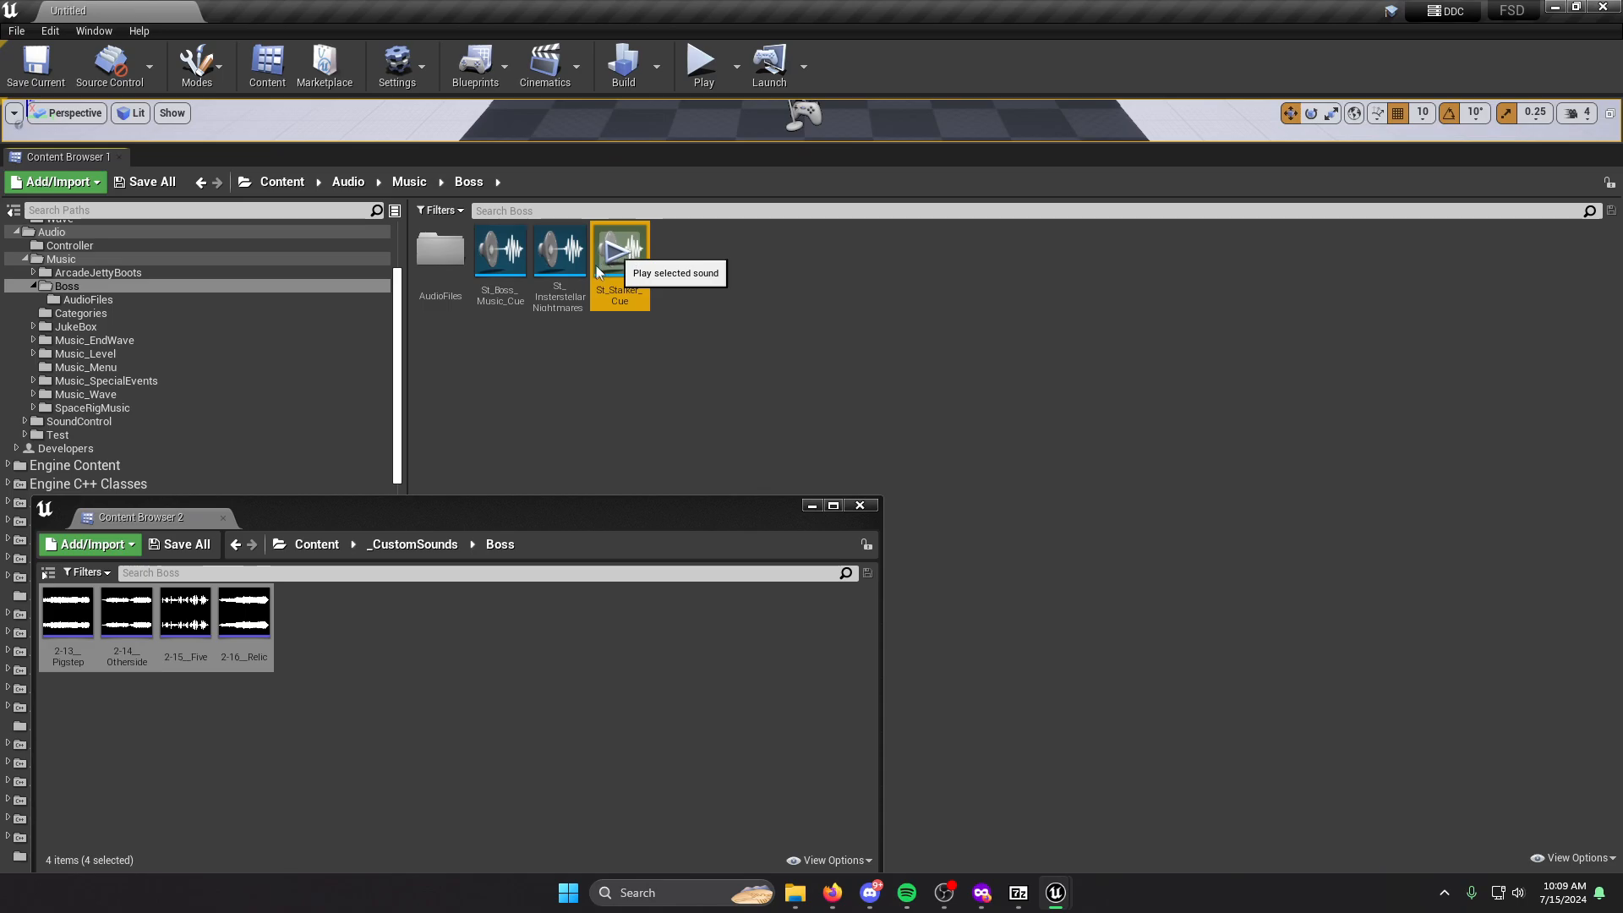
pyautogui.click(619, 257)
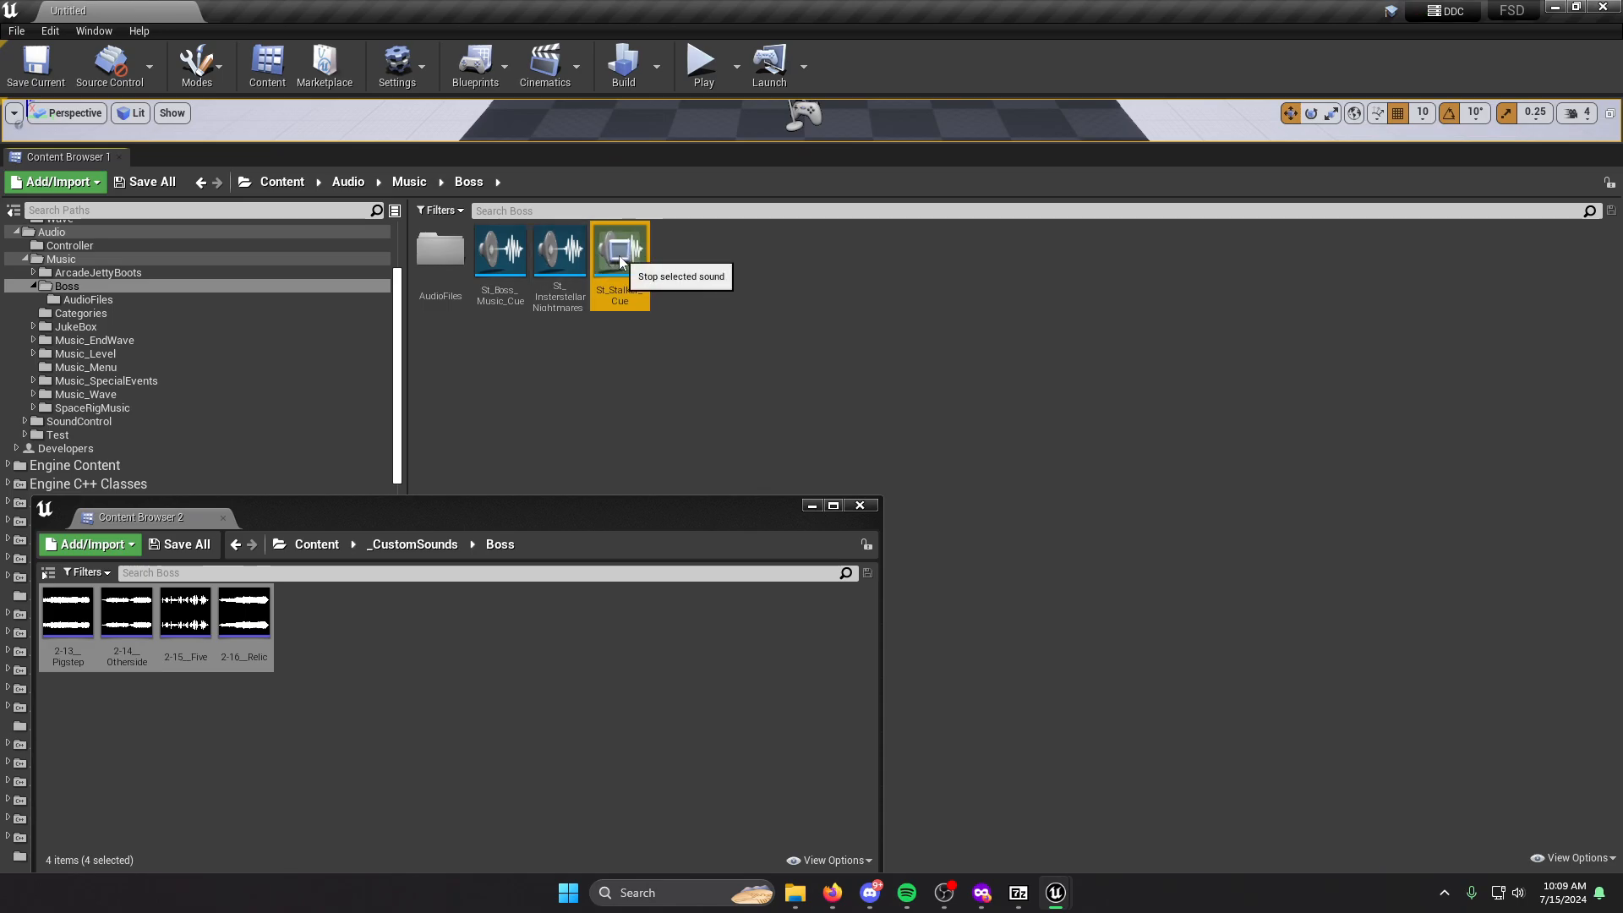
pyautogui.scroll(1, 127, 355)
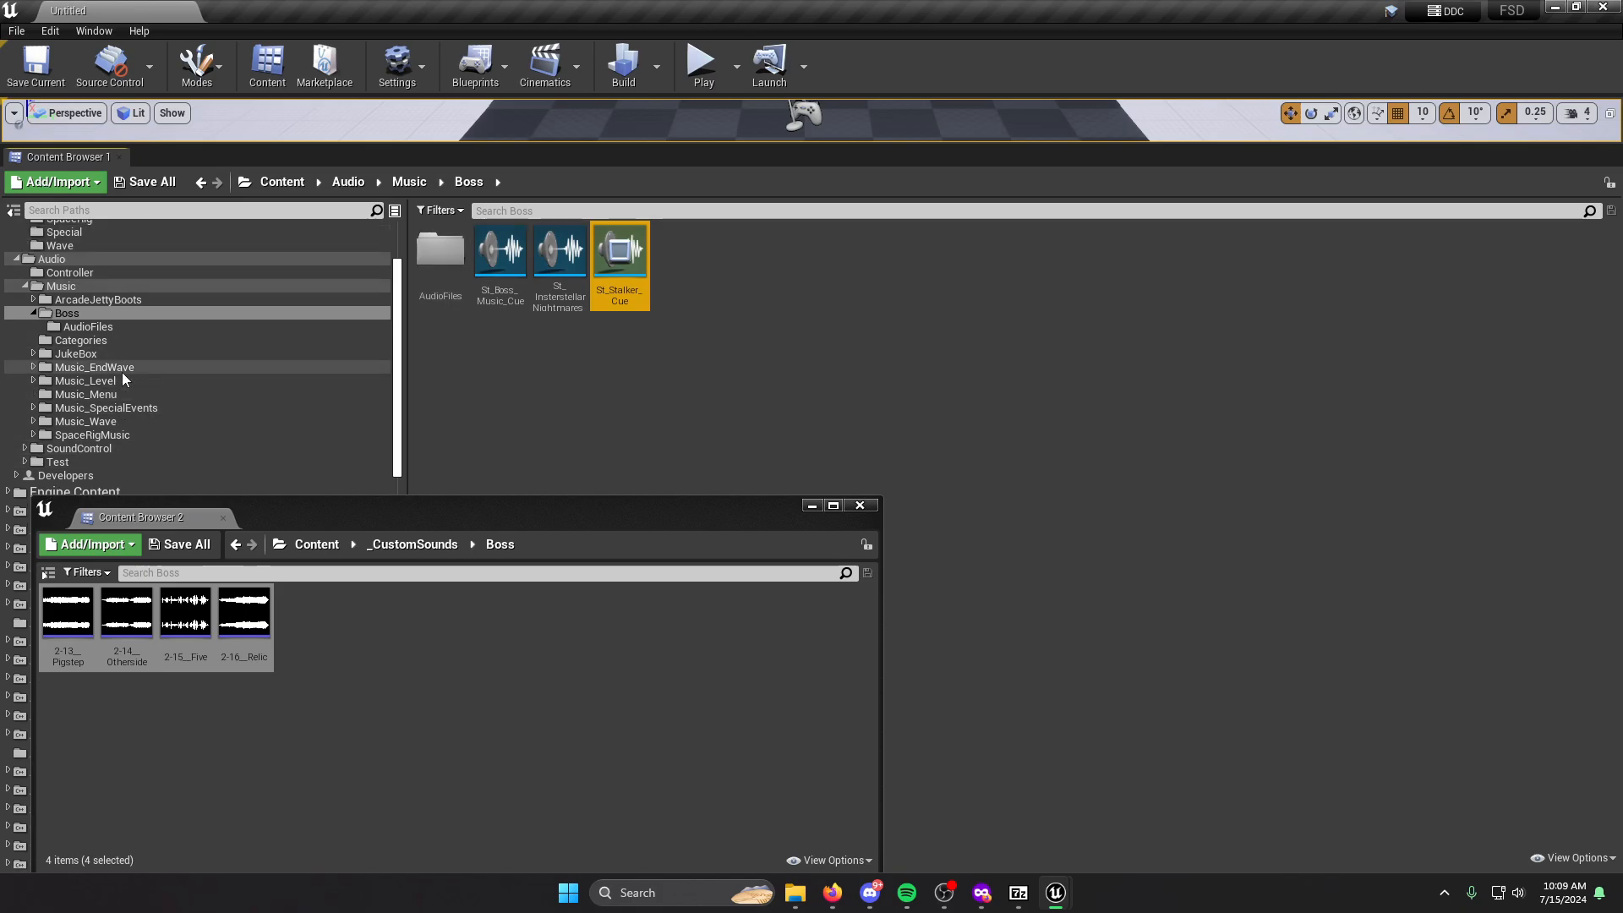
pyautogui.click(620, 251)
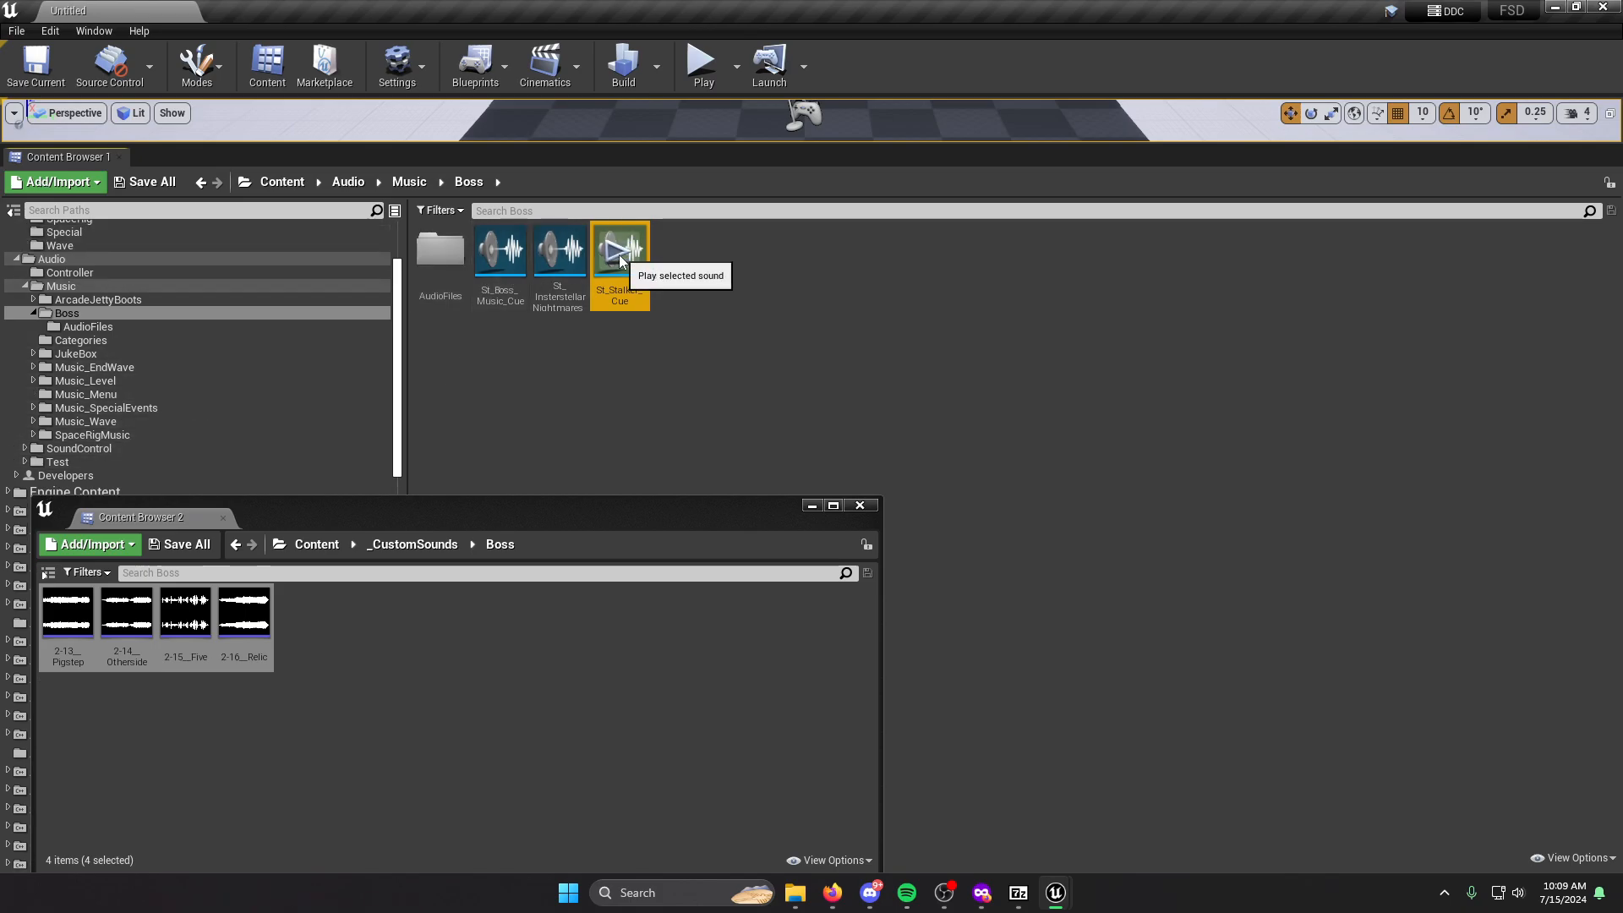
# Copy the four Wave Player nodes plus the Random and Looping nodes from St_Stalker_Cue and close its editor.
pyautogui.doubleClick(621, 254)
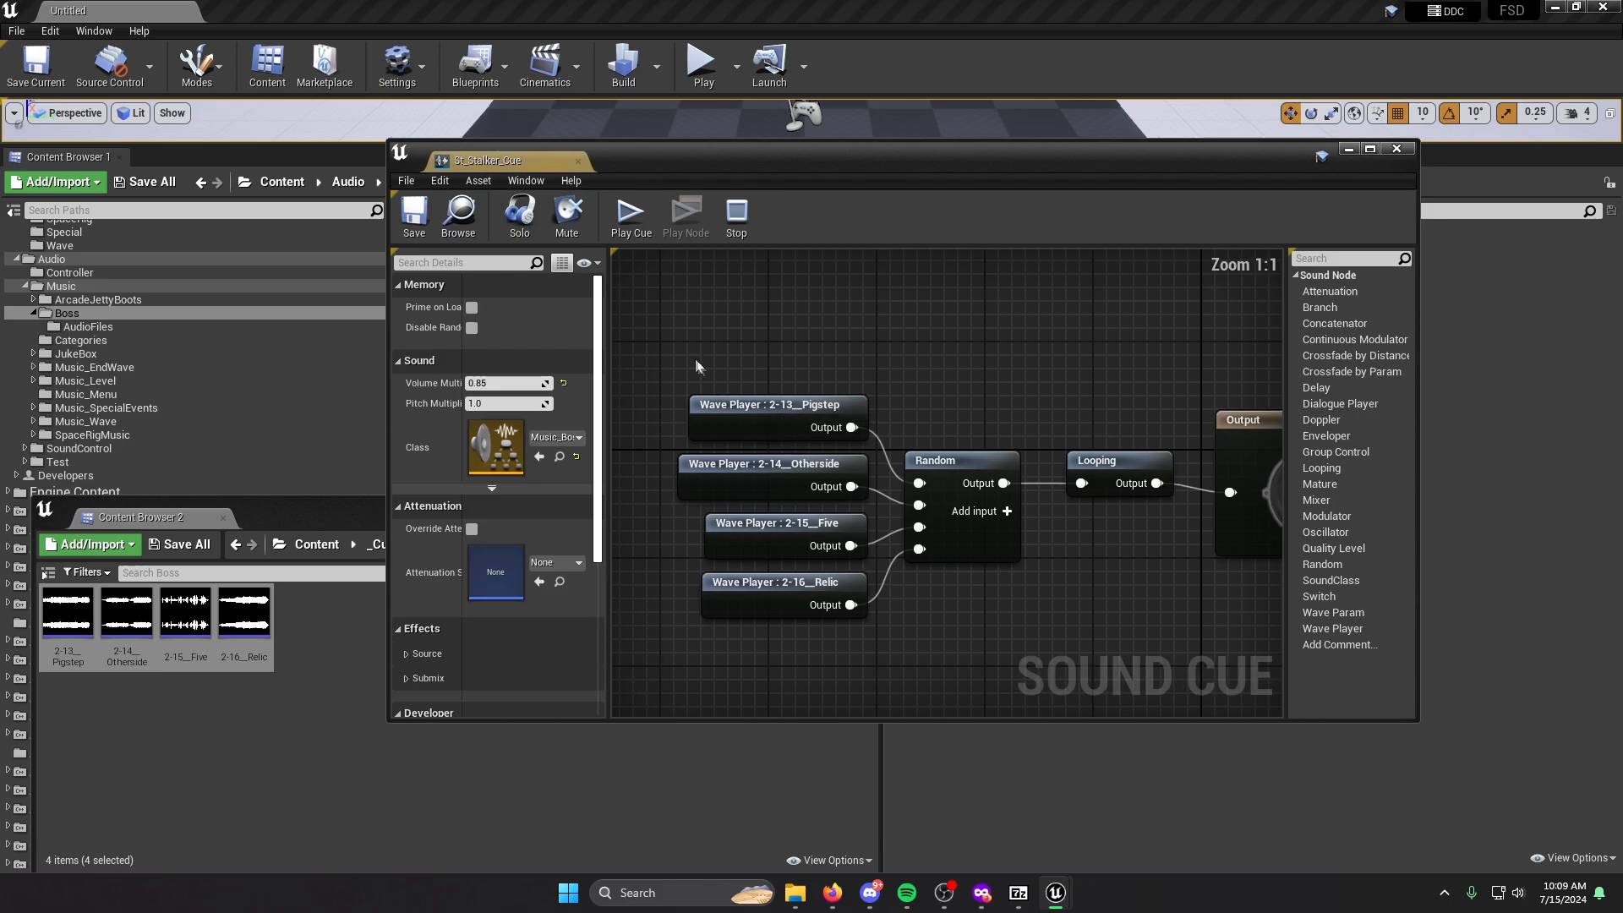
pyautogui.moveTo(677, 346); pyautogui.dragTo(1133, 649)
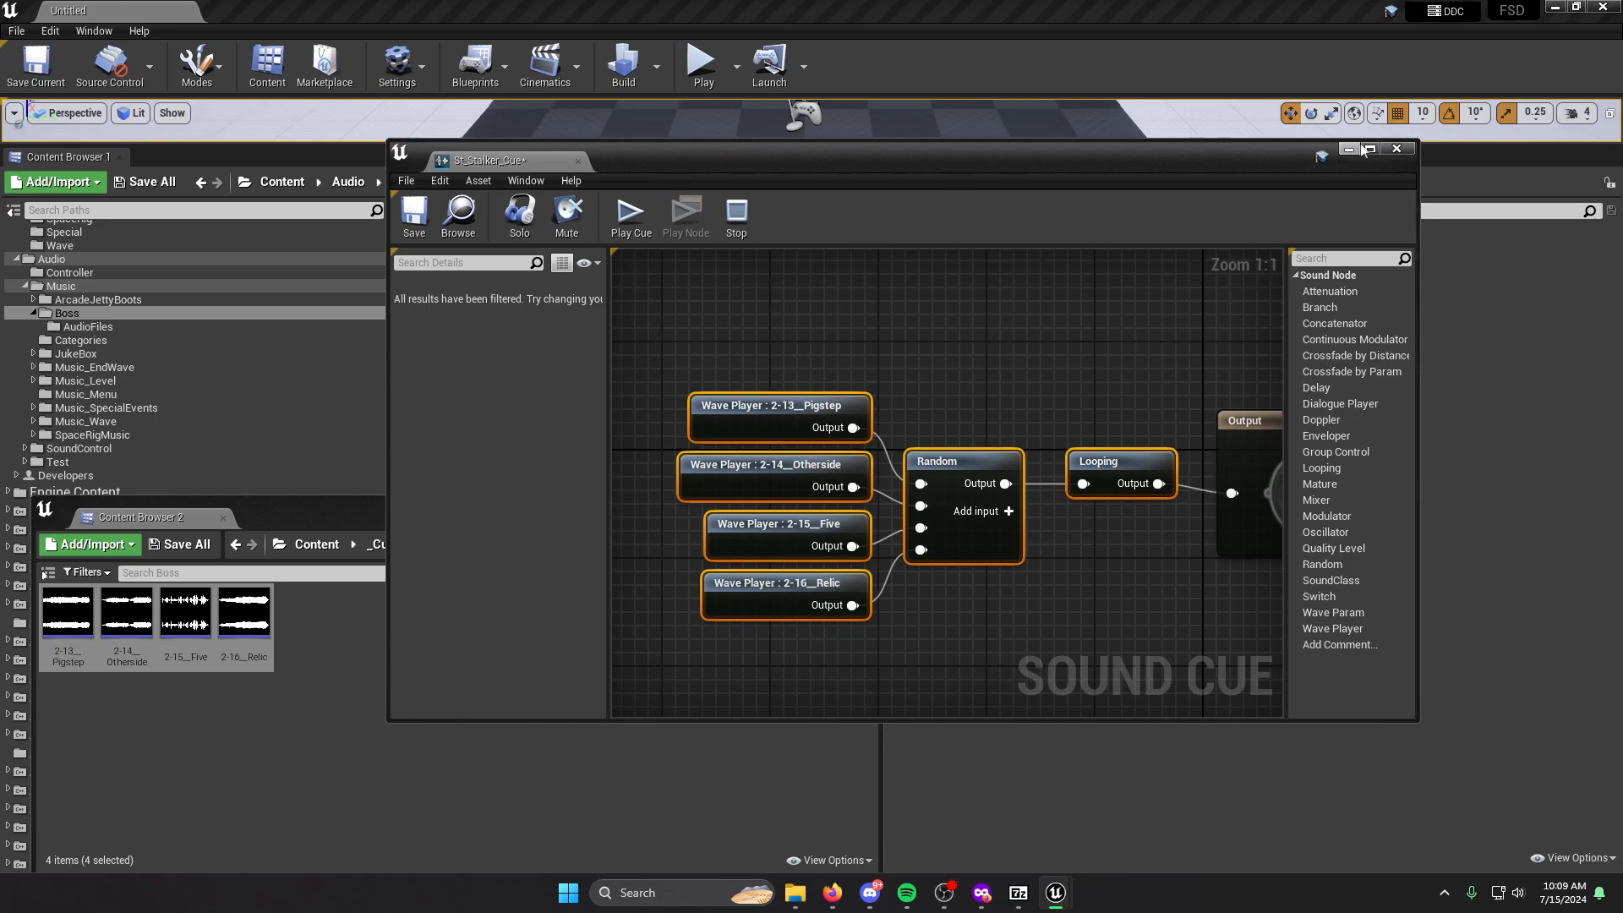
pyautogui.click(1396, 150)
# Replace the original sound node in the St_InsterstellarNightmares cue with the copied Wave Player, Random and Looping nodes, and connect Looping to Output.
pyautogui.doubleClick(555, 296)
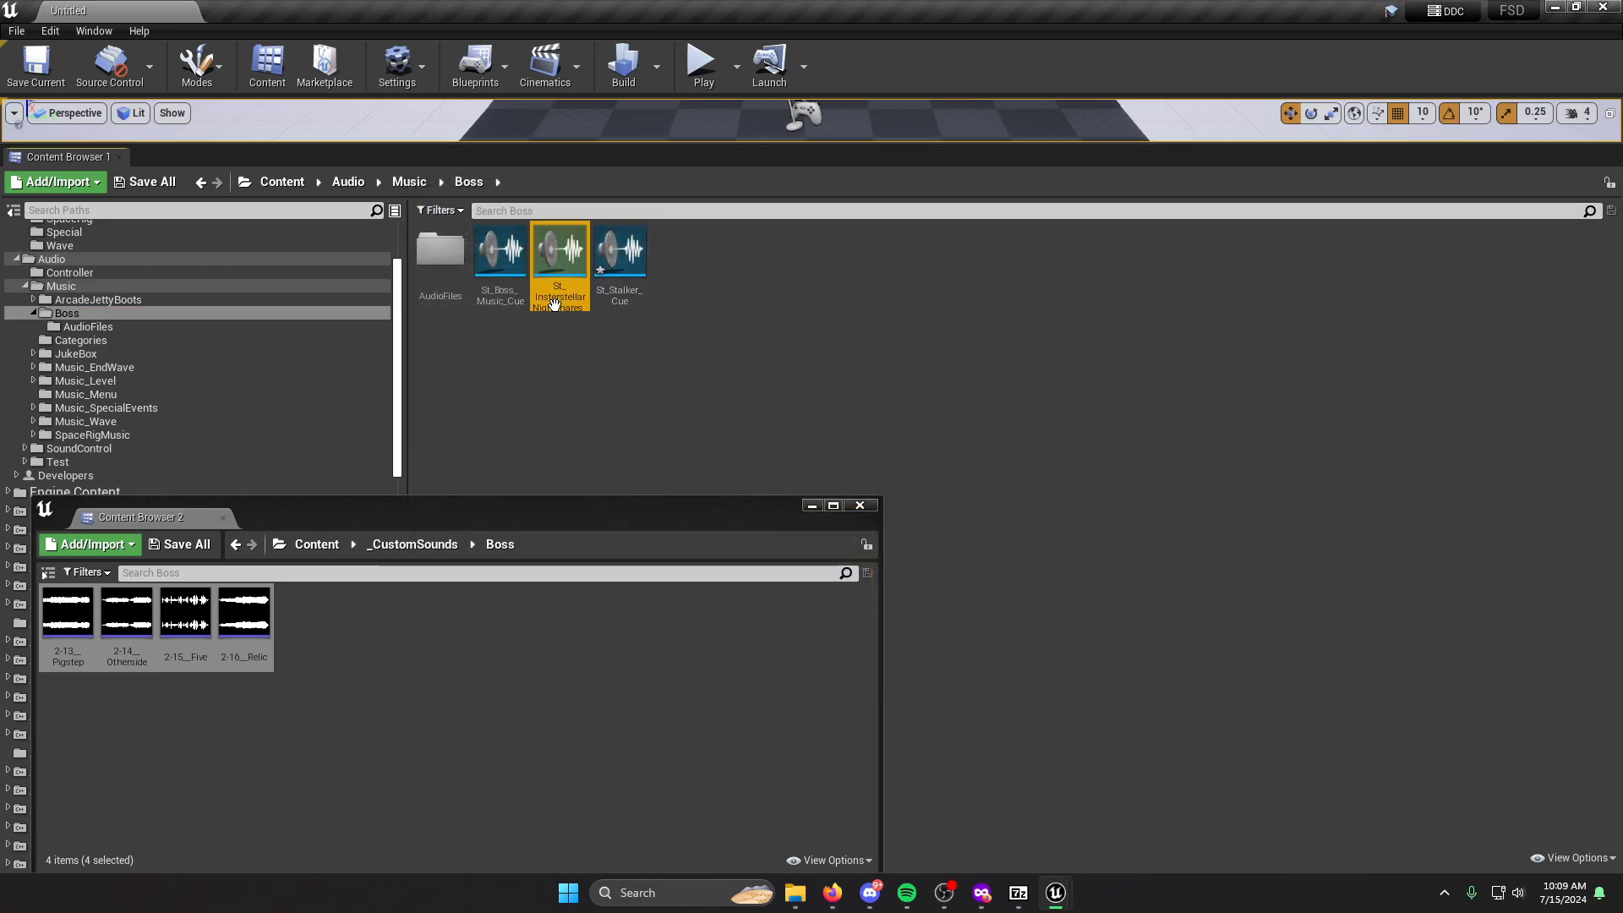
pyautogui.moveTo(923, 524); pyautogui.dragTo(814, 525)
pyautogui.press('Delete')
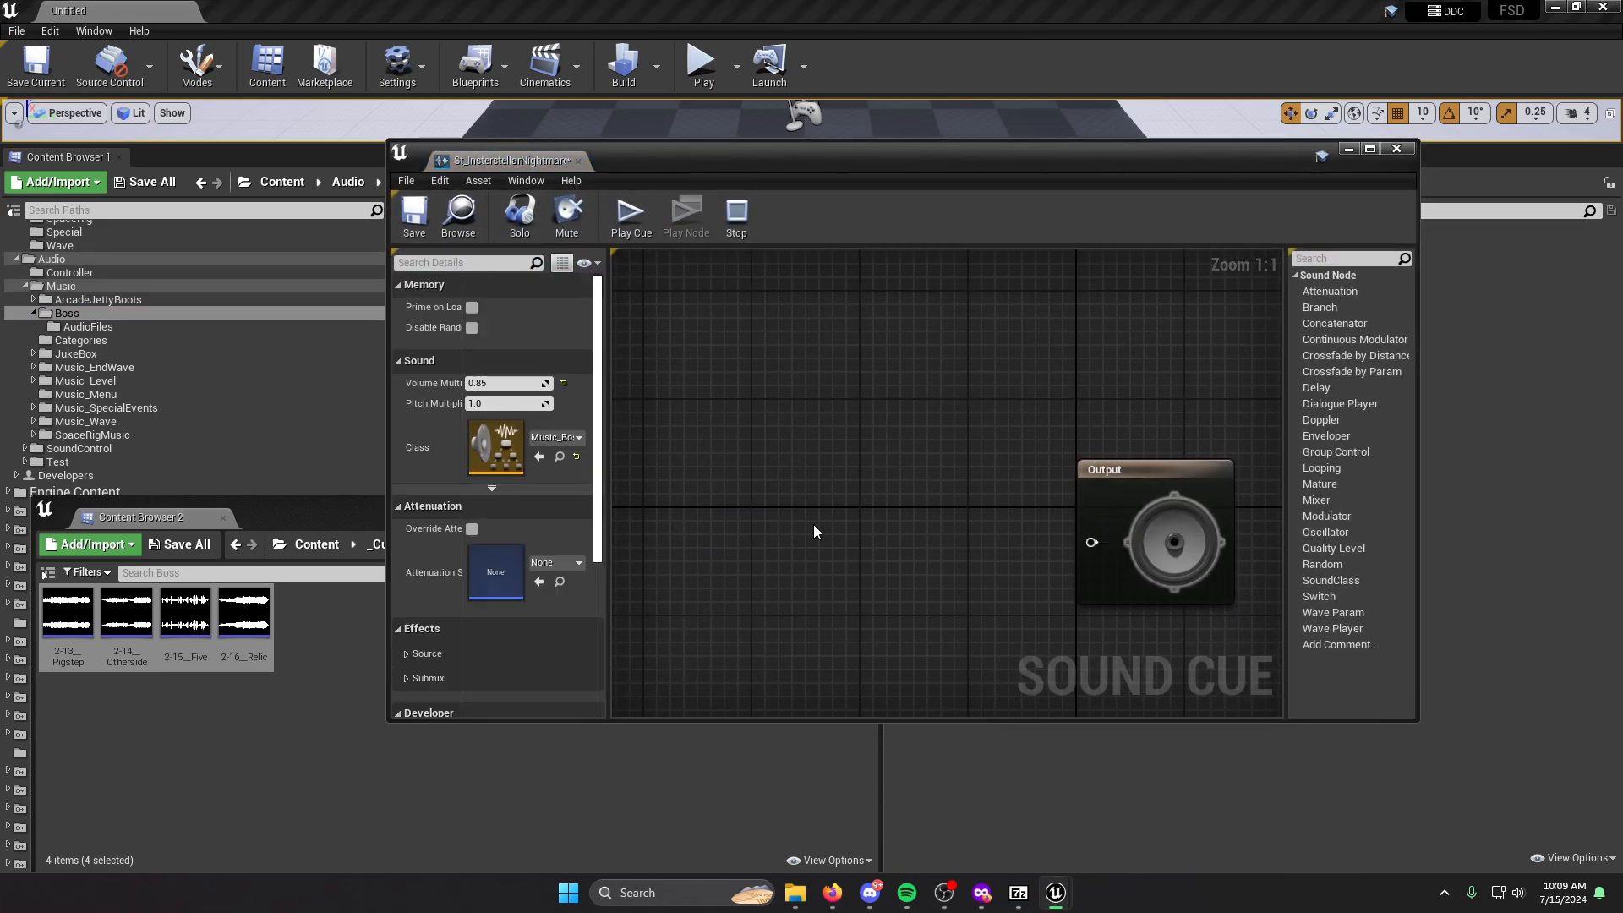
pyautogui.hotkey('ctrl', 'v')
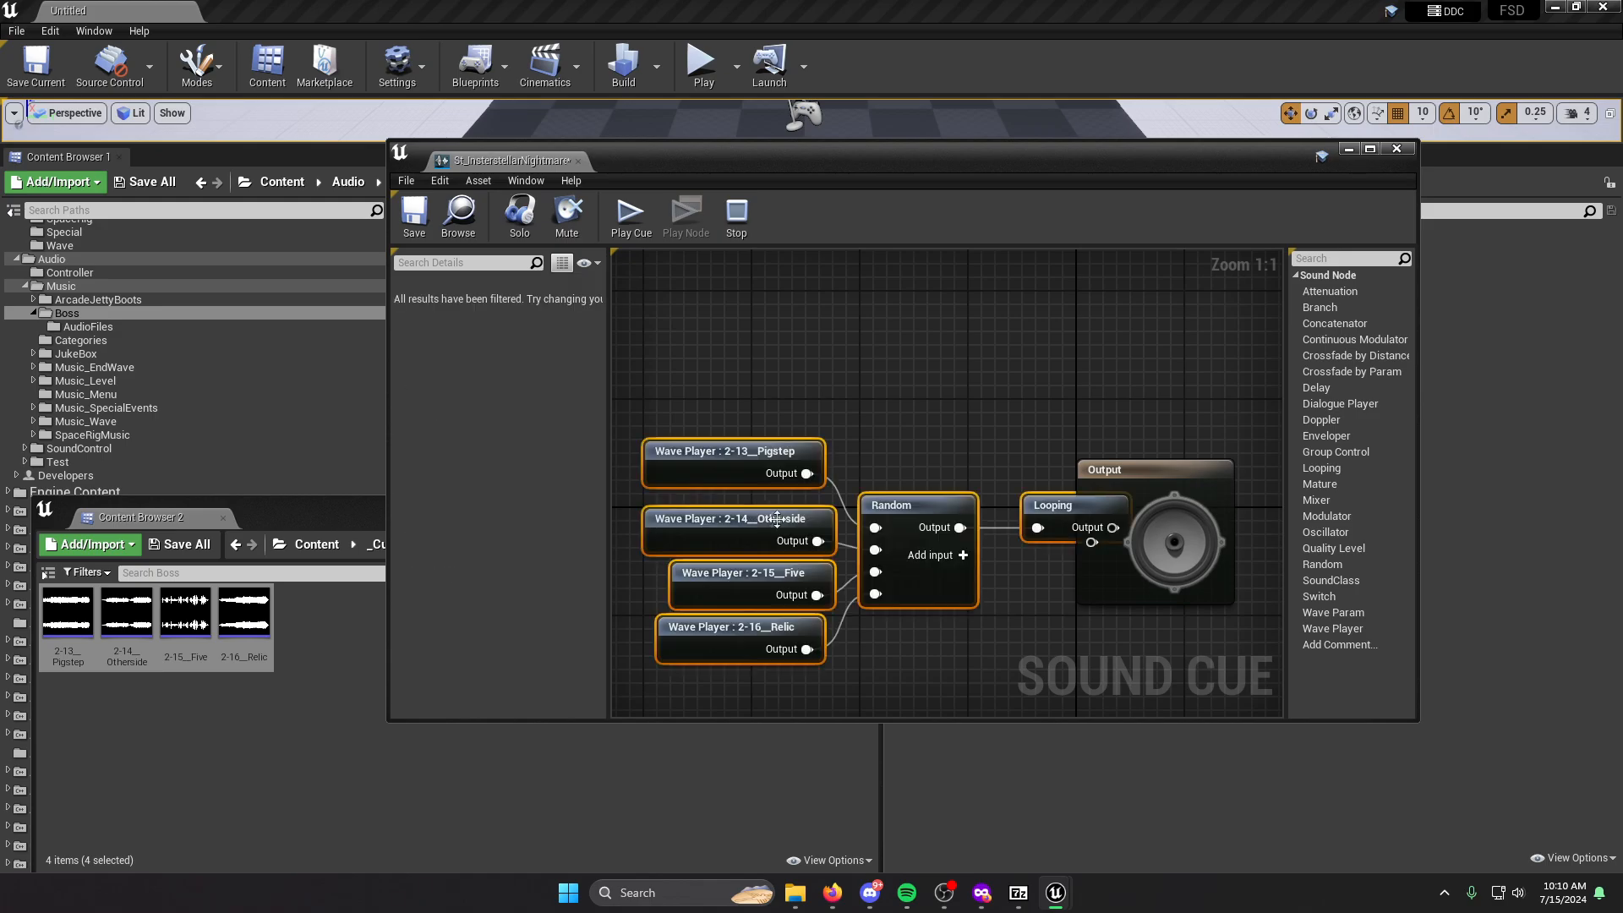
pyautogui.moveTo(1118, 541)
pyautogui.mouseDown()
pyautogui.moveTo(1000, 541)
pyautogui.moveTo(1091, 542)
pyautogui.mouseUp()
# Save all modified assets and close the St_InsterstellarNightmares cue editor.
pyautogui.click(409, 182)
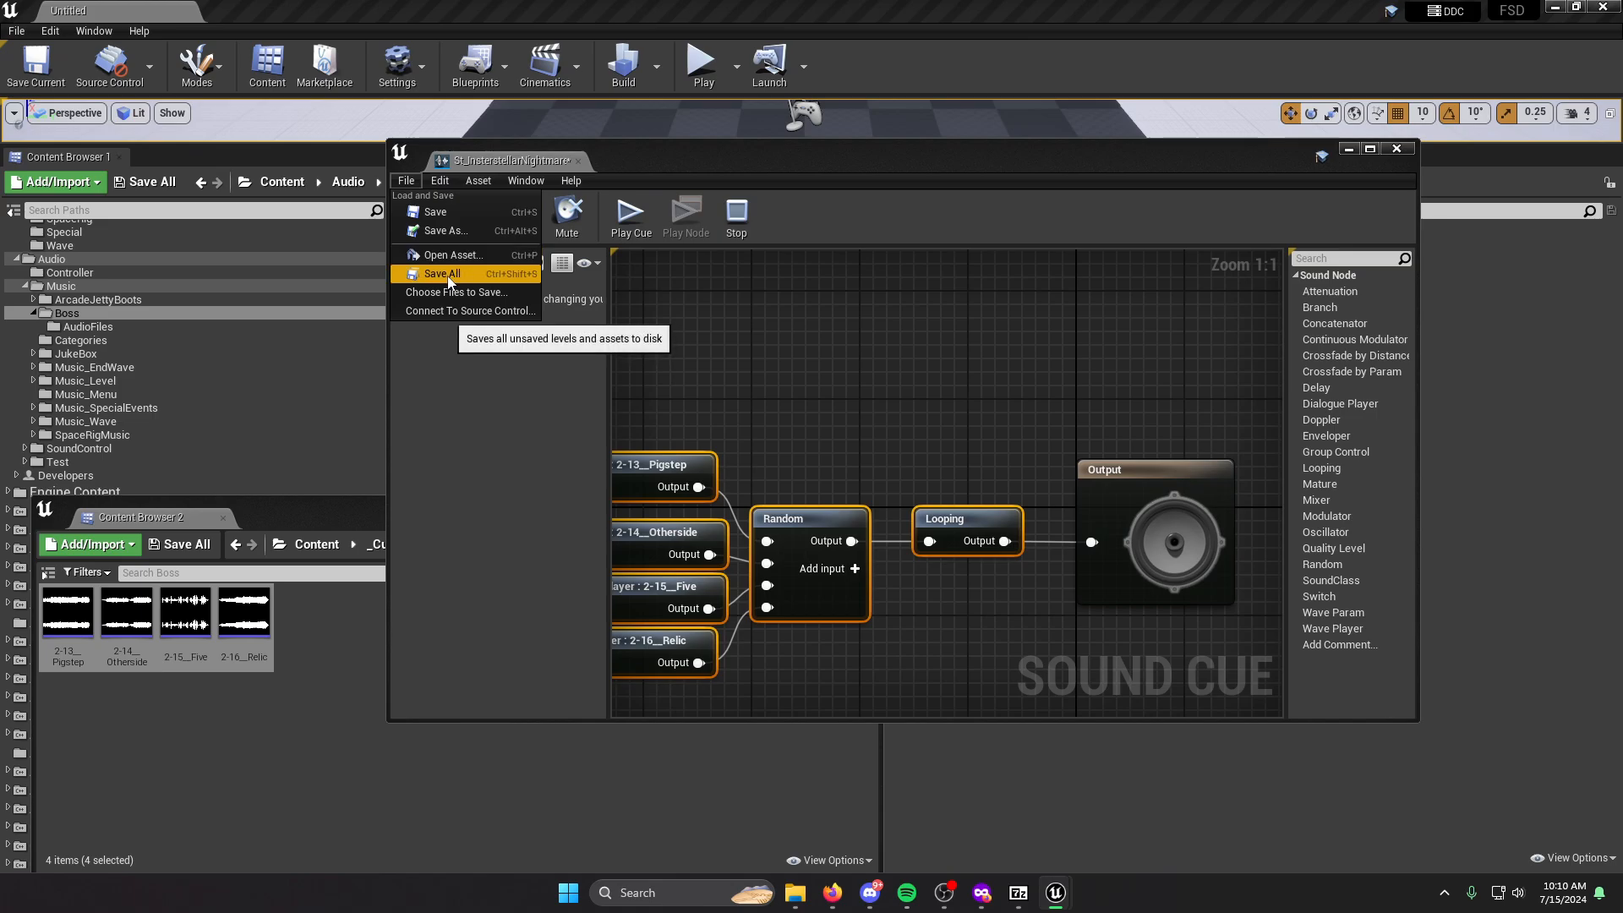
pyautogui.click(449, 275)
pyautogui.click(938, 446)
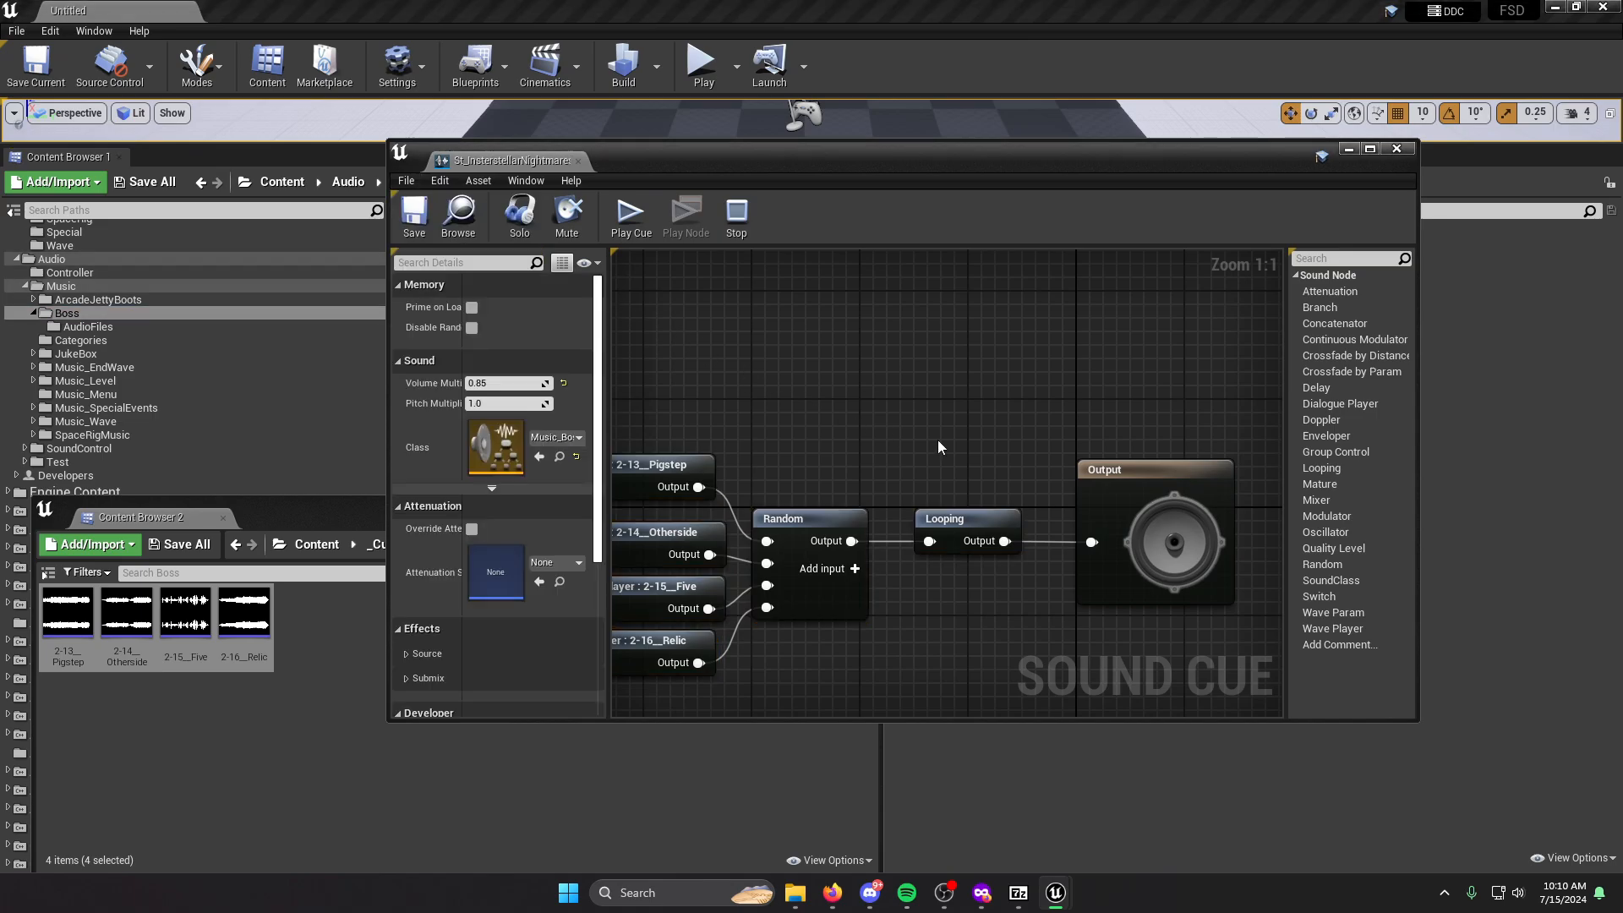
pyautogui.click(1397, 151)
# Replace the original sound node in St_Boss_Music_Cue with the copied Wave Player, Random and Looping nodes, and connect Looping to Output.
pyautogui.doubleClick(534, 314)
pyautogui.click(798, 525)
pyautogui.press('Delete')
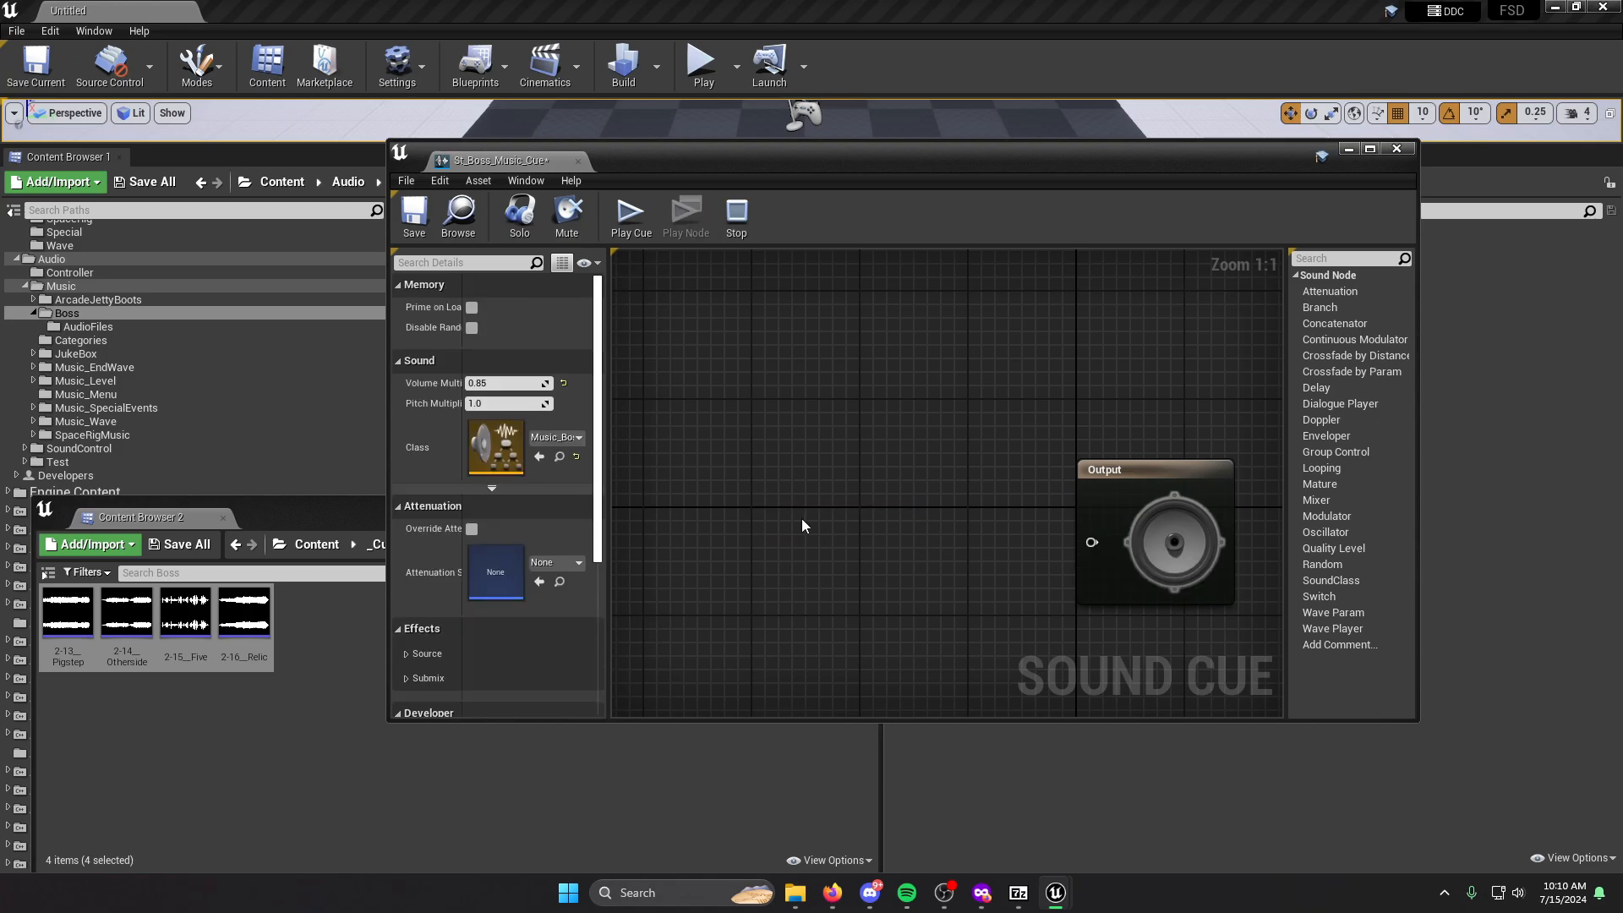
pyautogui.hotkey('ctrl', 'v')
pyautogui.moveTo(994, 505); pyautogui.dragTo(841, 505)
pyautogui.moveTo(1019, 529); pyautogui.dragTo(1051, 541)
pyautogui.click(966, 397)
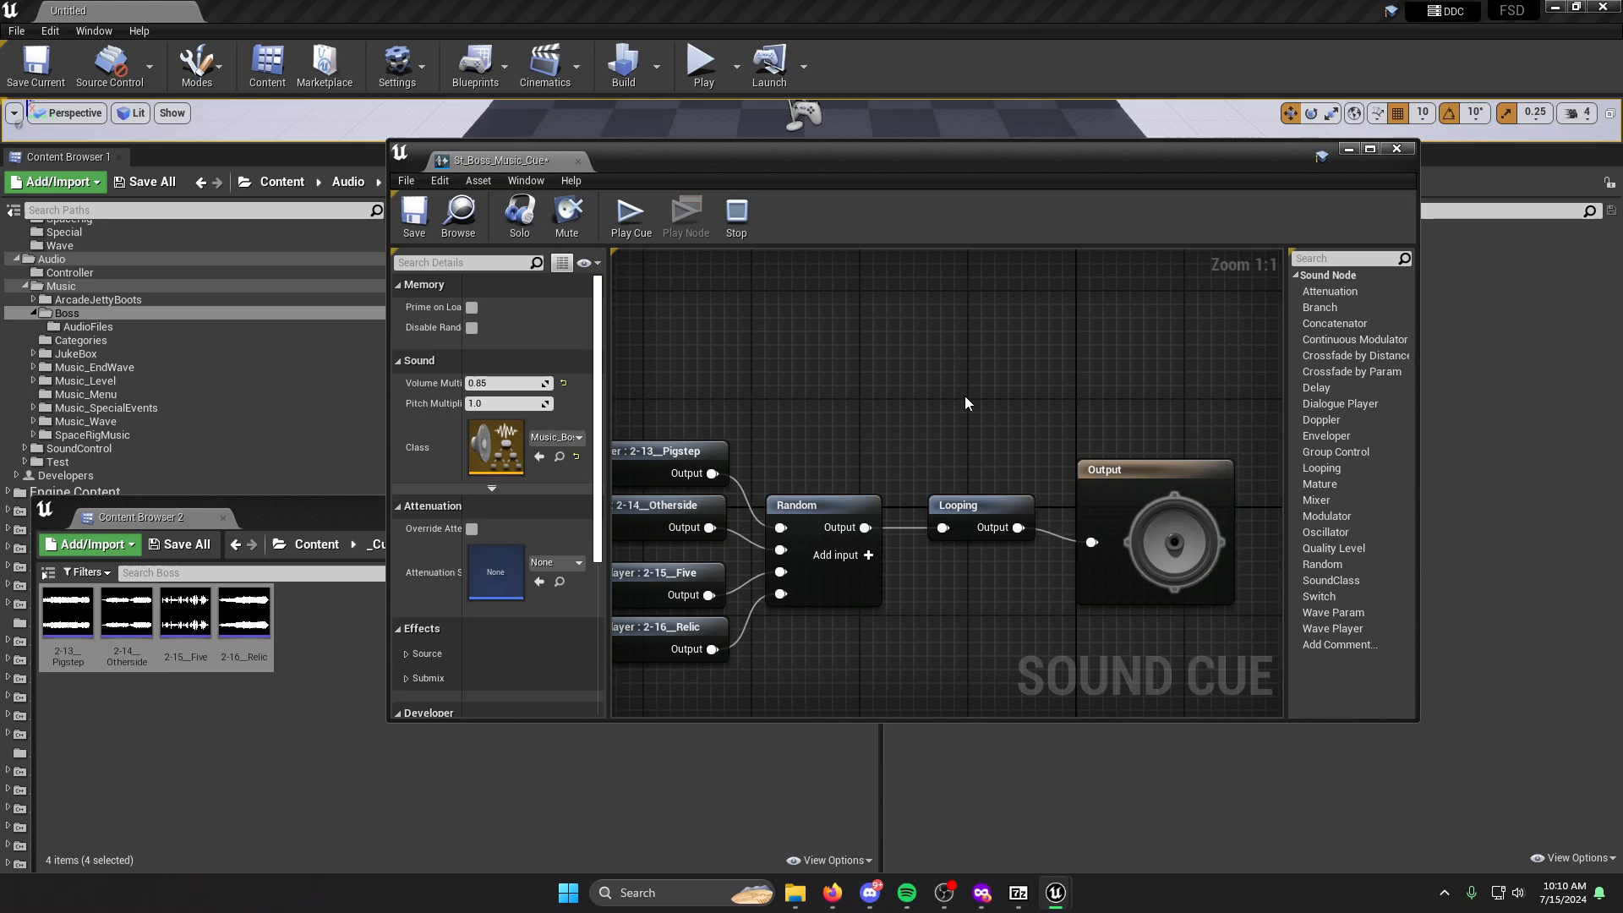
# Save St_Boss_Music_Cue and all other modified assets, and reposition its editor window over the content browser.
pyautogui.hotkey('ctrl', 's')
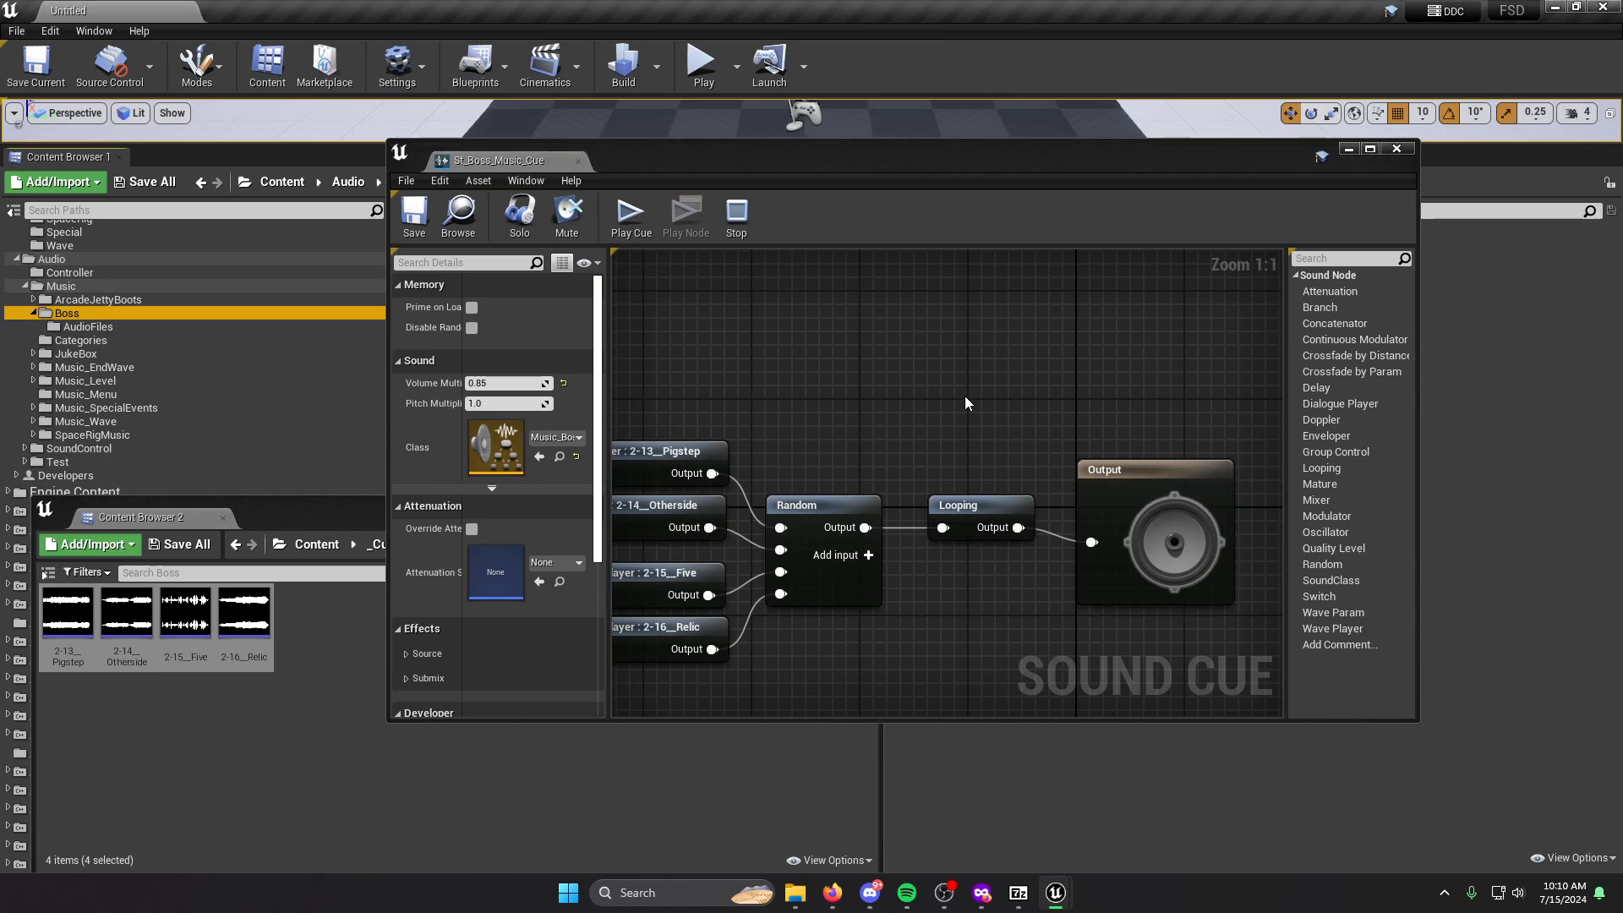
pyautogui.moveTo(814, 161); pyautogui.dragTo(753, 337)
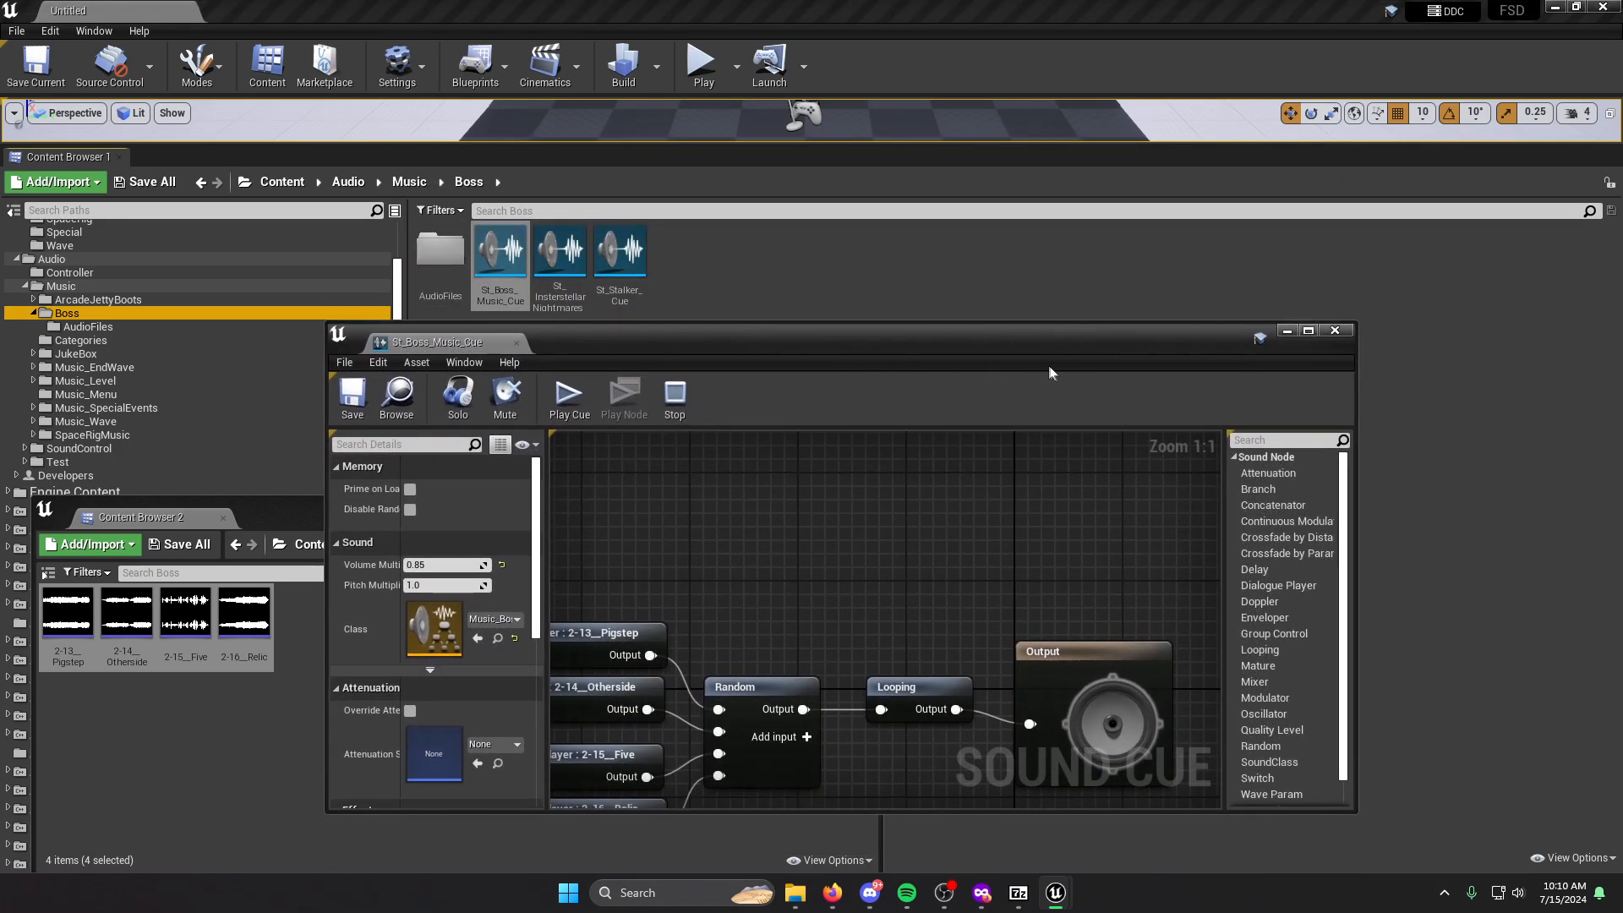
pyautogui.moveTo(886, 355); pyautogui.dragTo(731, 265)
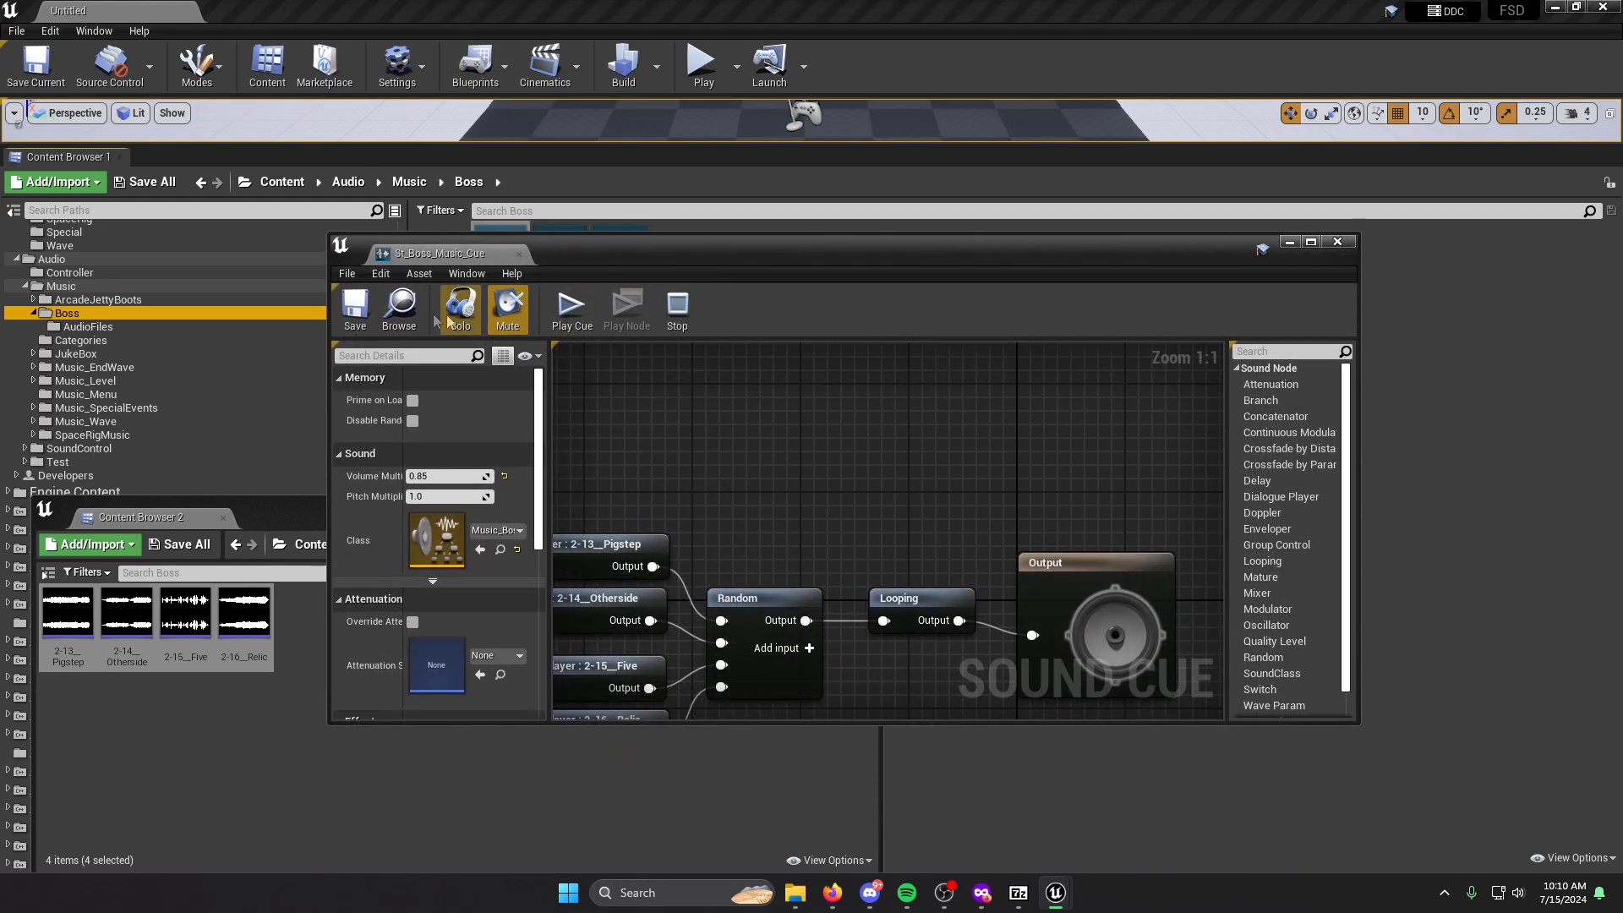
pyautogui.click(346, 273)
pyautogui.click(389, 369)
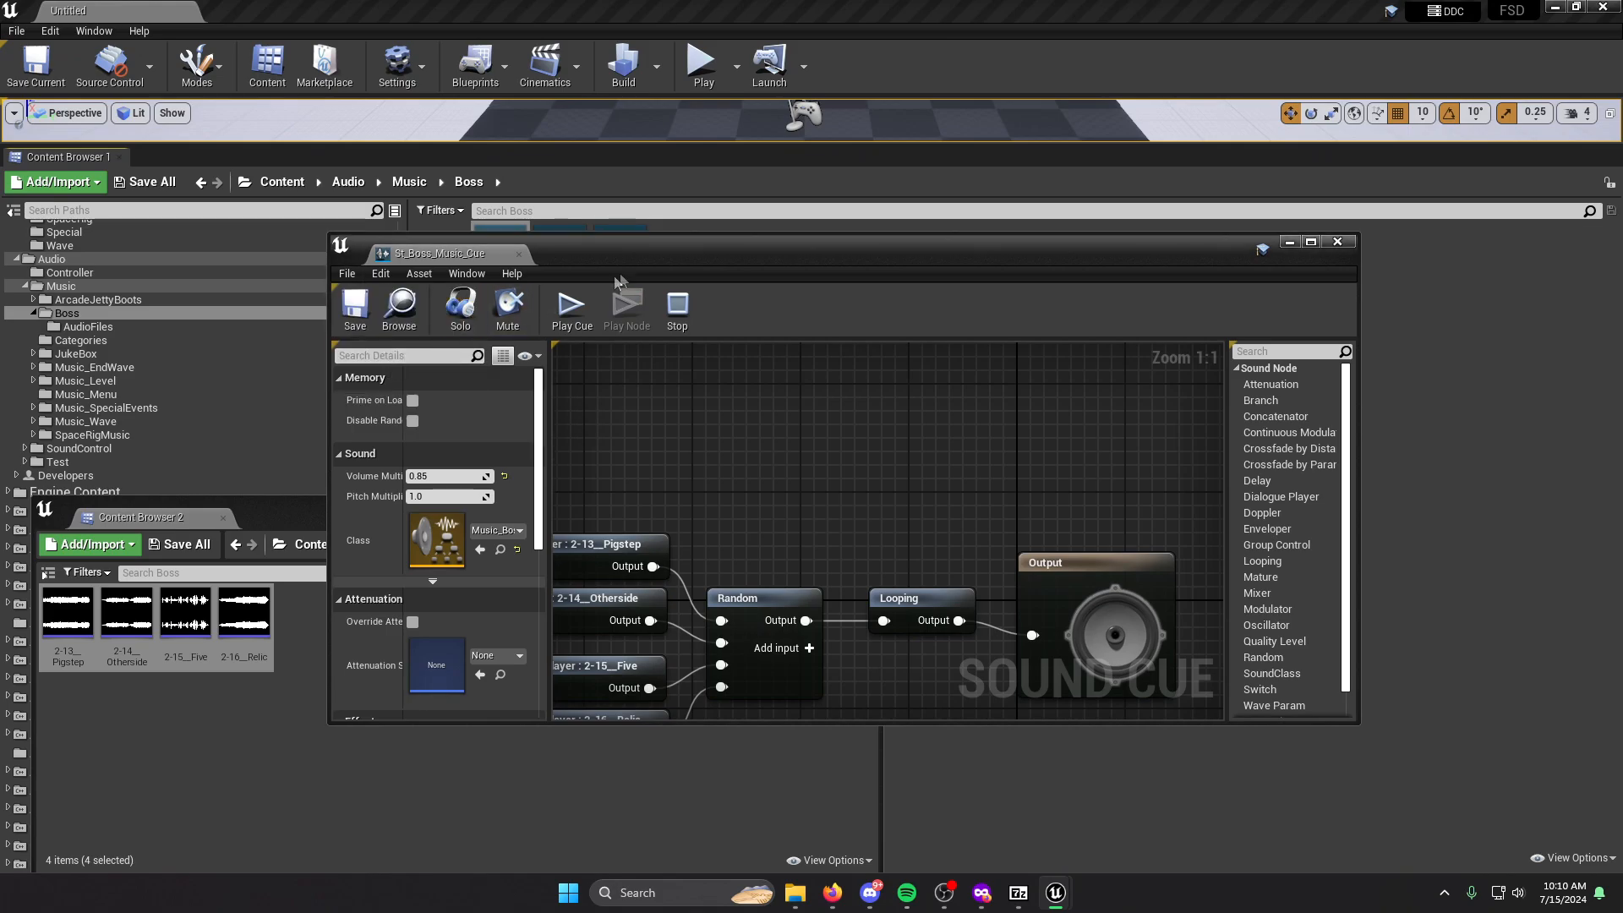
pyautogui.moveTo(674, 259); pyautogui.dragTo(651, 204)
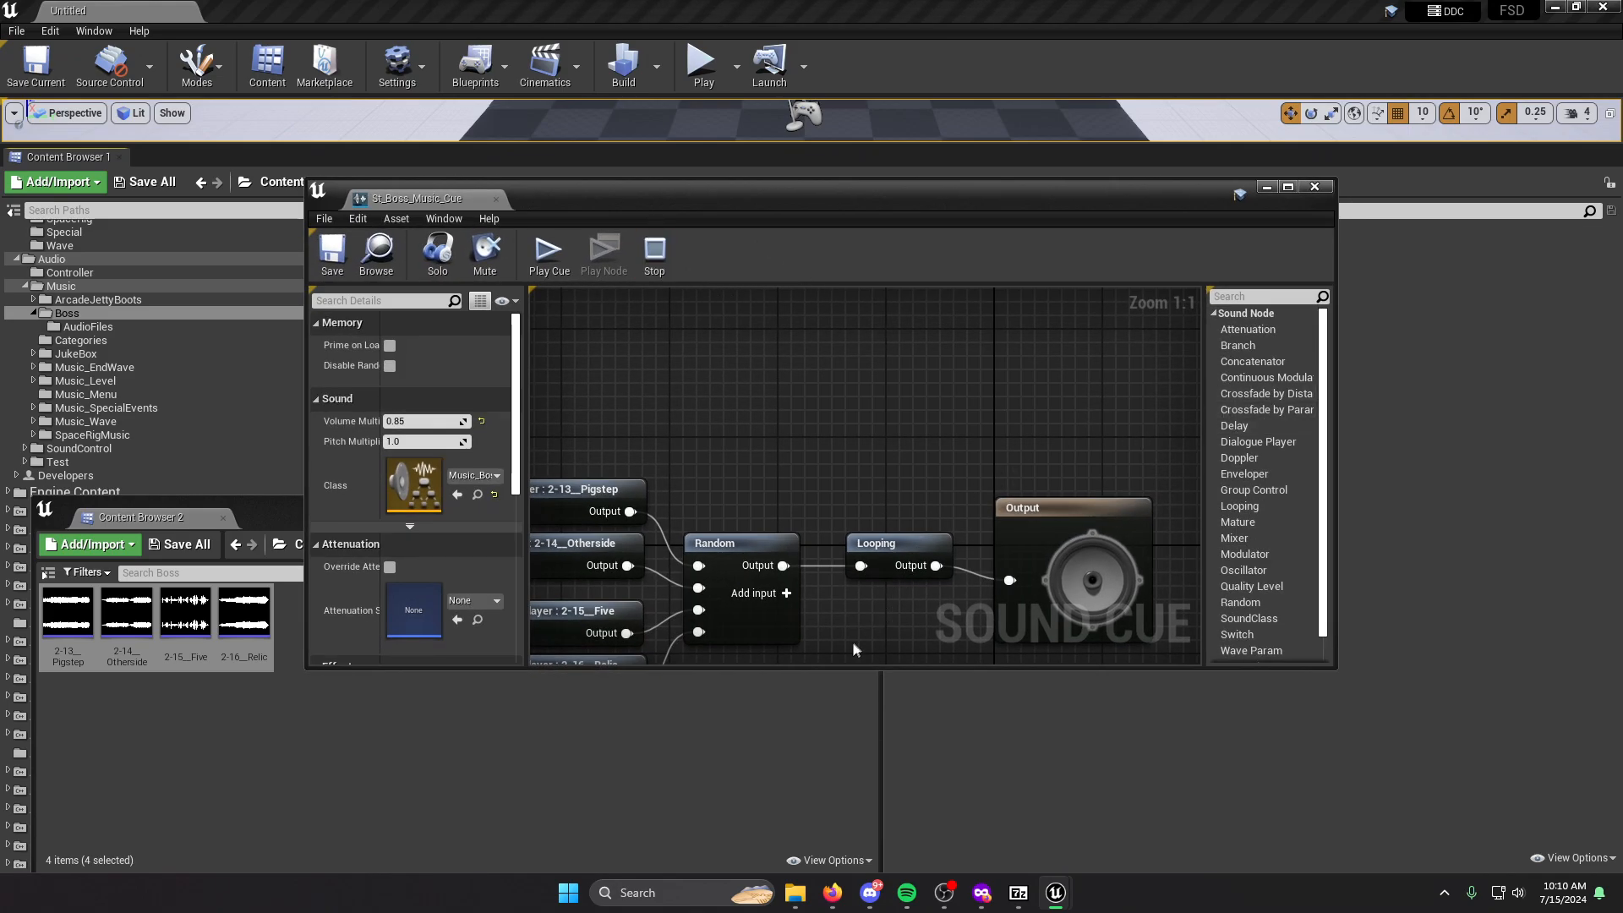
# Examine the Wave Player nodes for the Relic and Five tracks in St_Boss_Music_Cue, and close the cue editor.
pyautogui.scroll(-2, 819, 544)
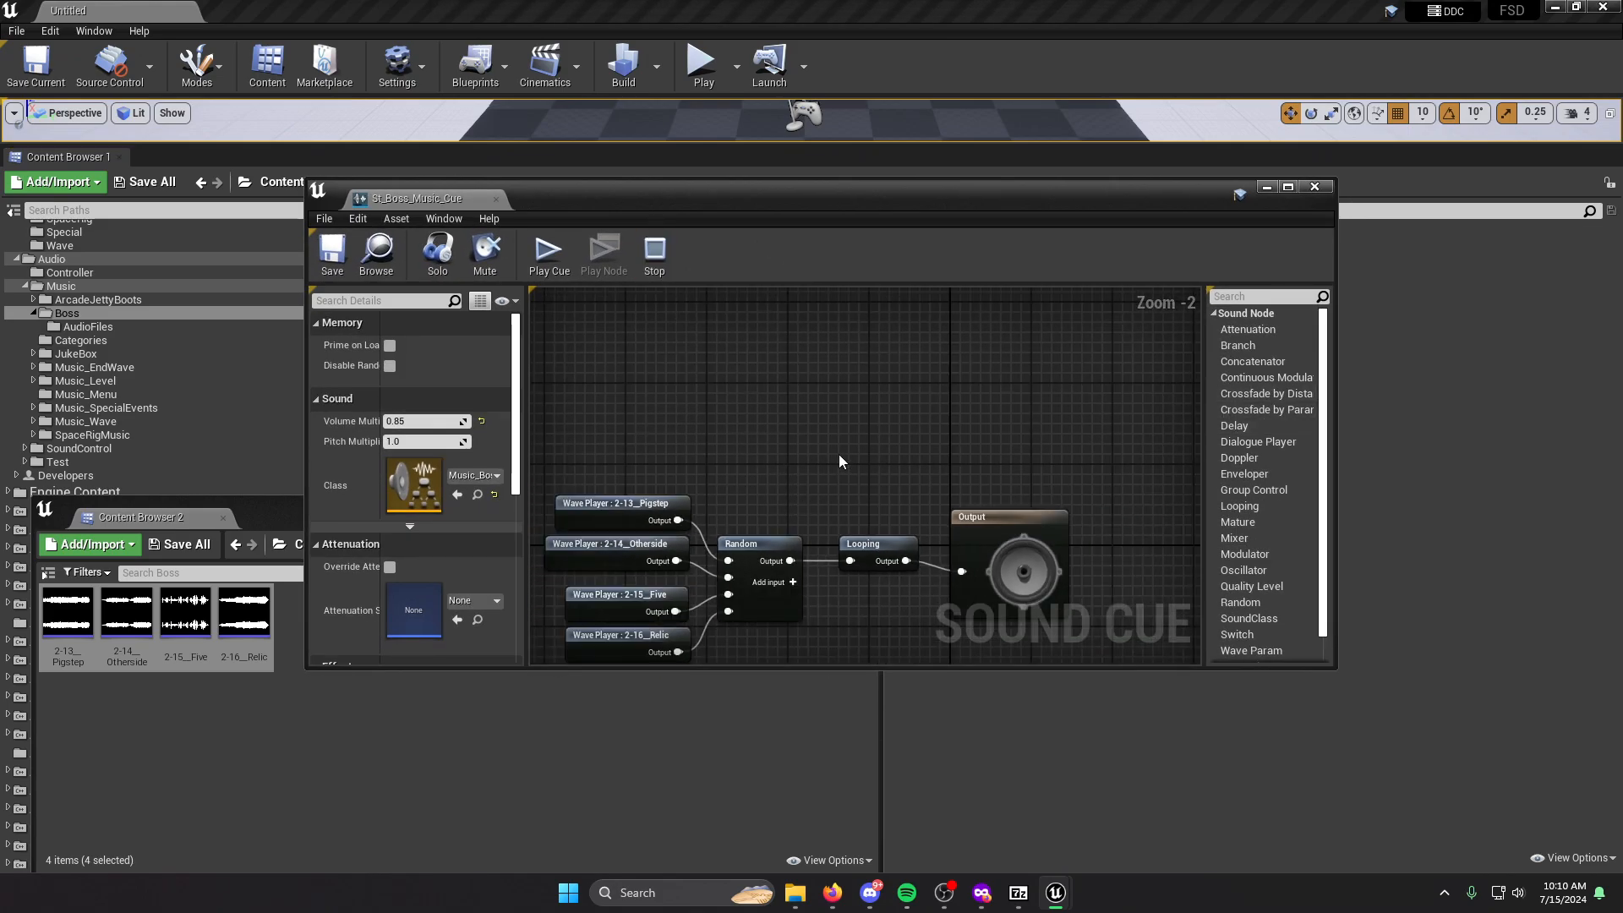
pyautogui.moveTo(838, 454); pyautogui.dragTo(977, 341, button='right')
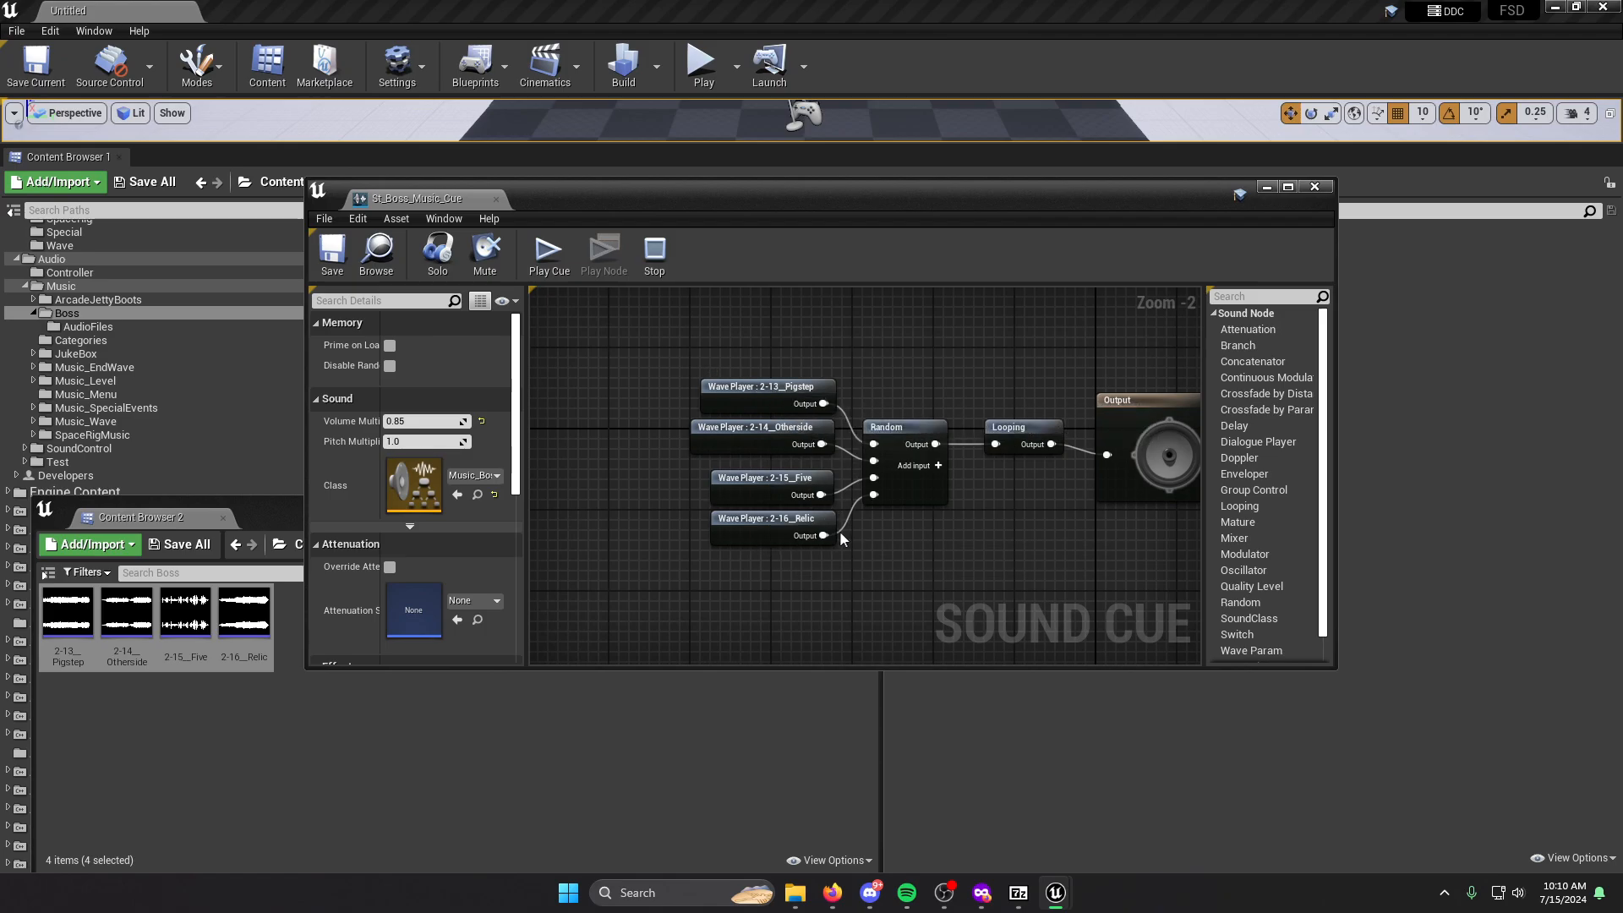
pyautogui.click(766, 537)
pyautogui.click(766, 495)
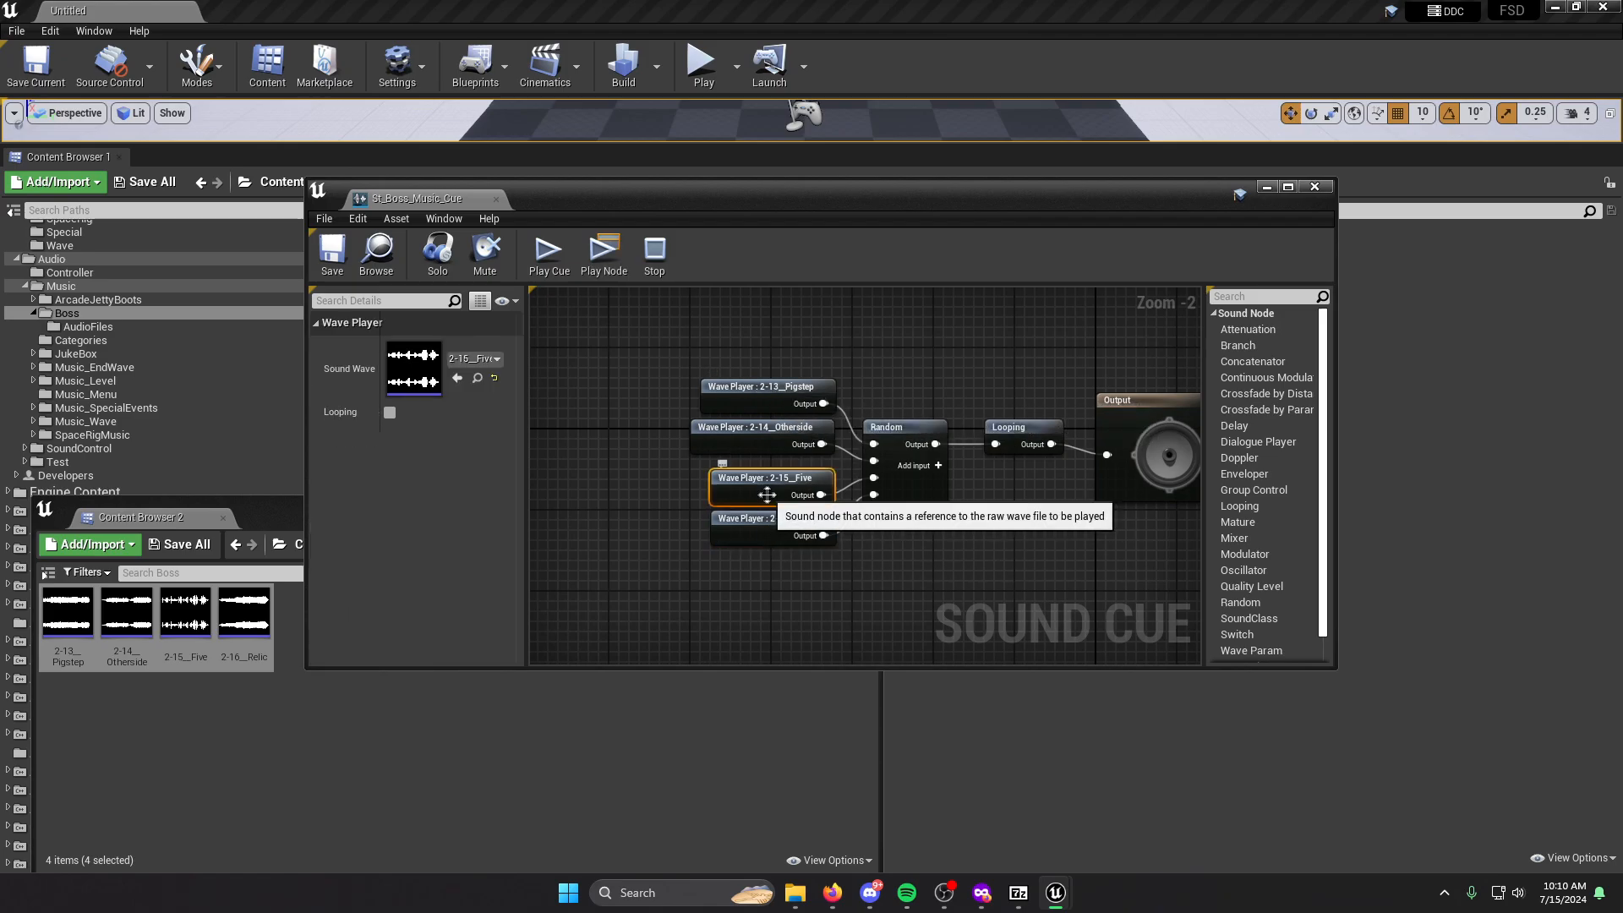
pyautogui.click(1324, 191)
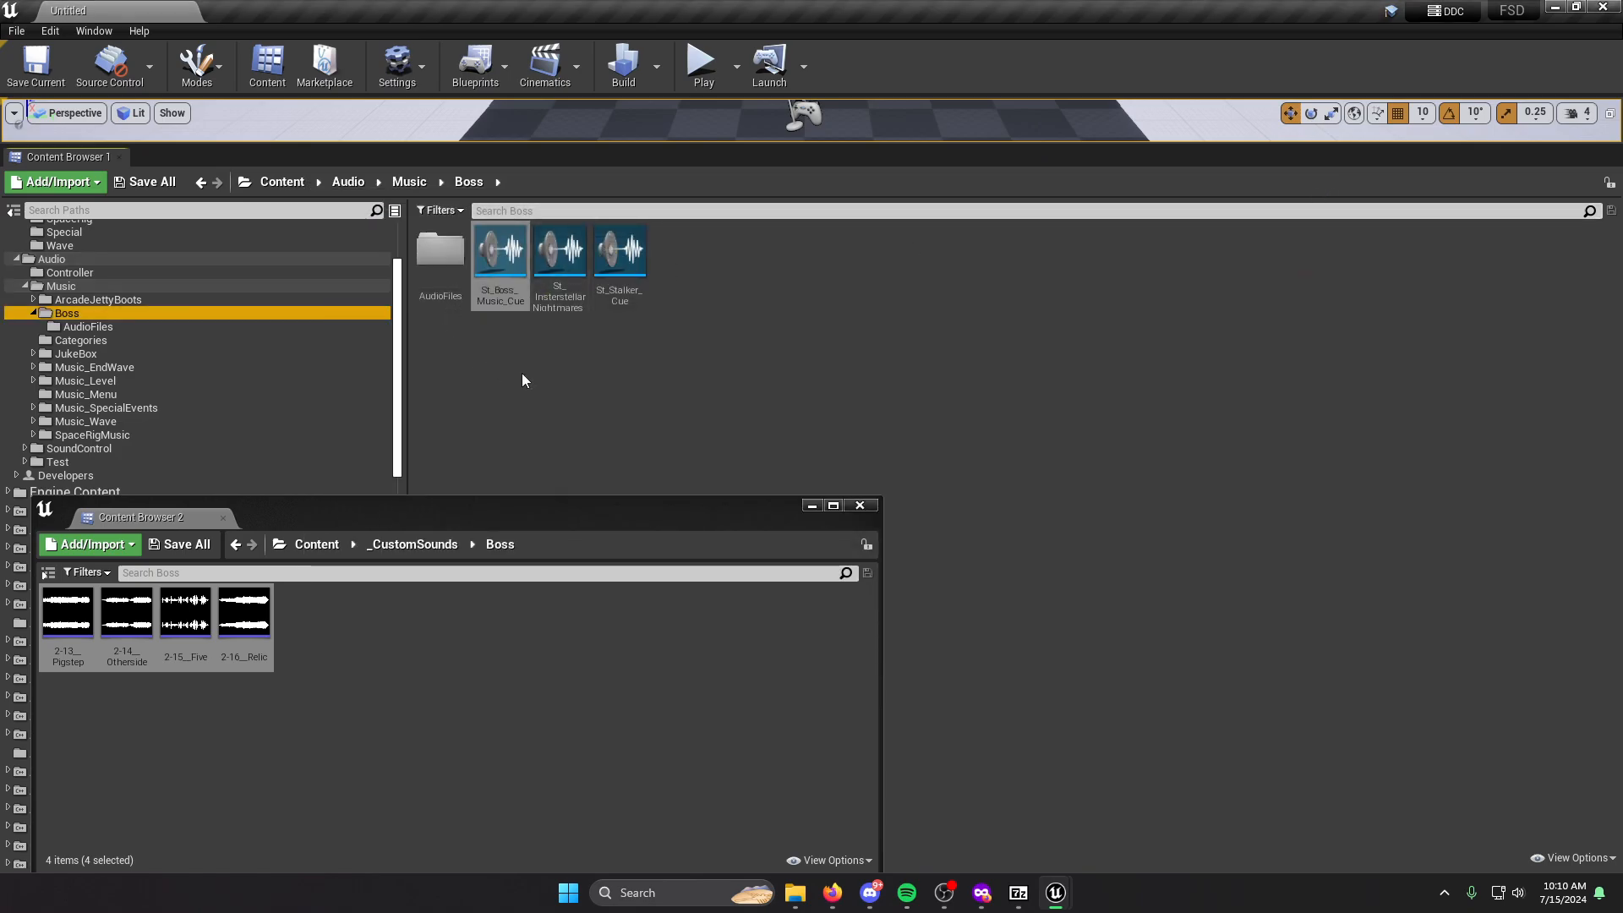
# Open the last cue in Audio/Music/Music_EndWave, St_WhereTheyReallyDare_Cue, and move its looping Wave Player node clear of the Output node.
pyautogui.click(33, 313)
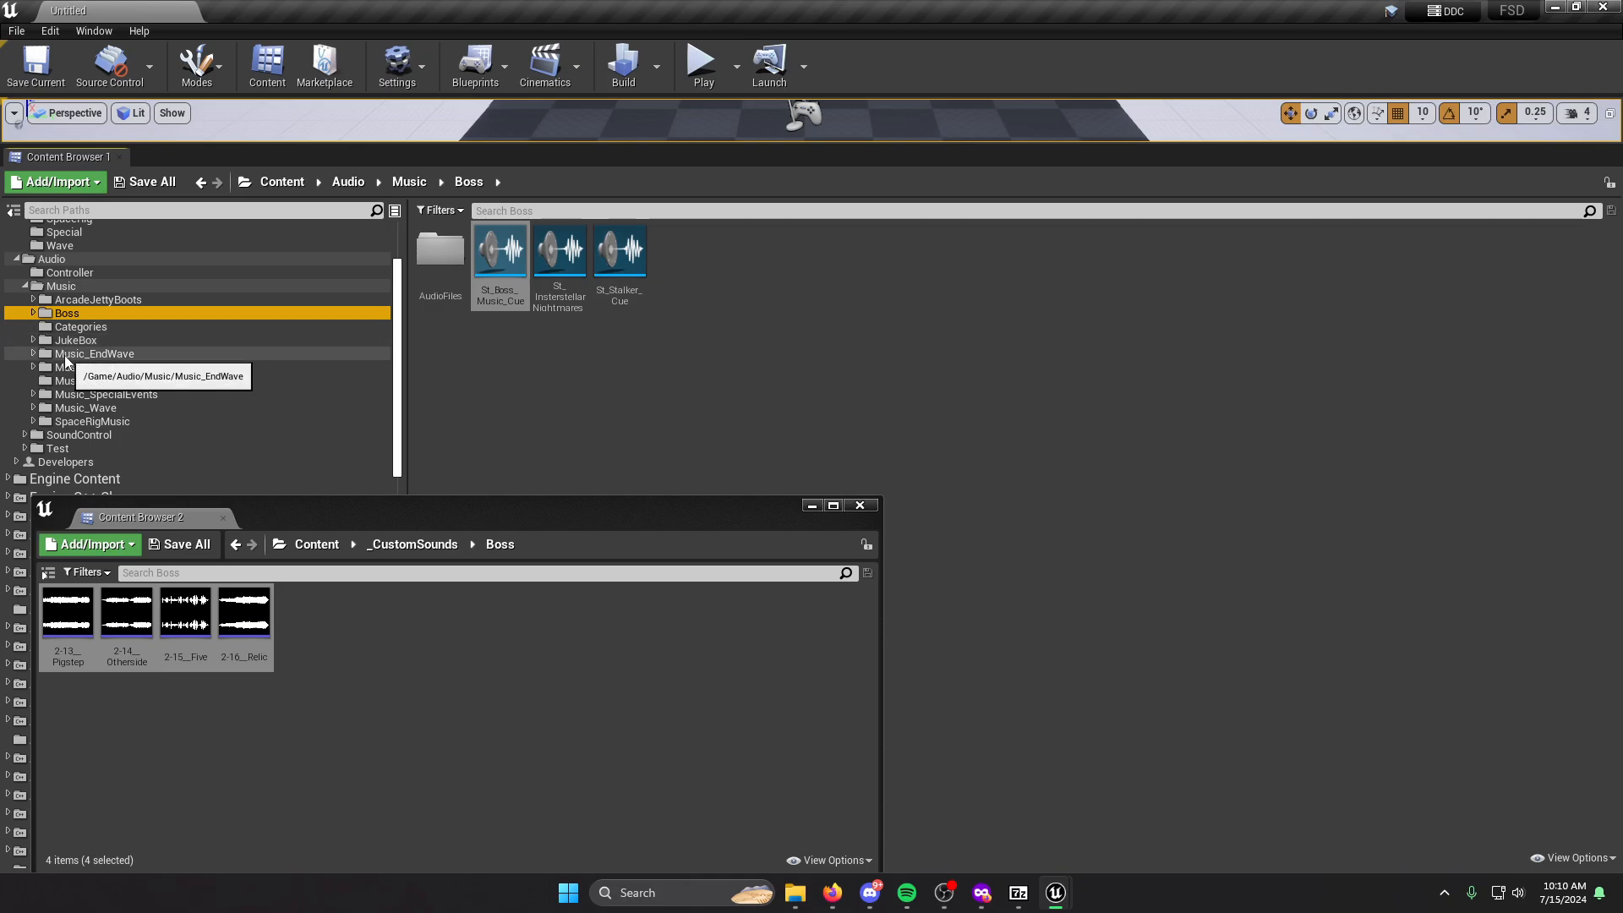
pyautogui.click(66, 357)
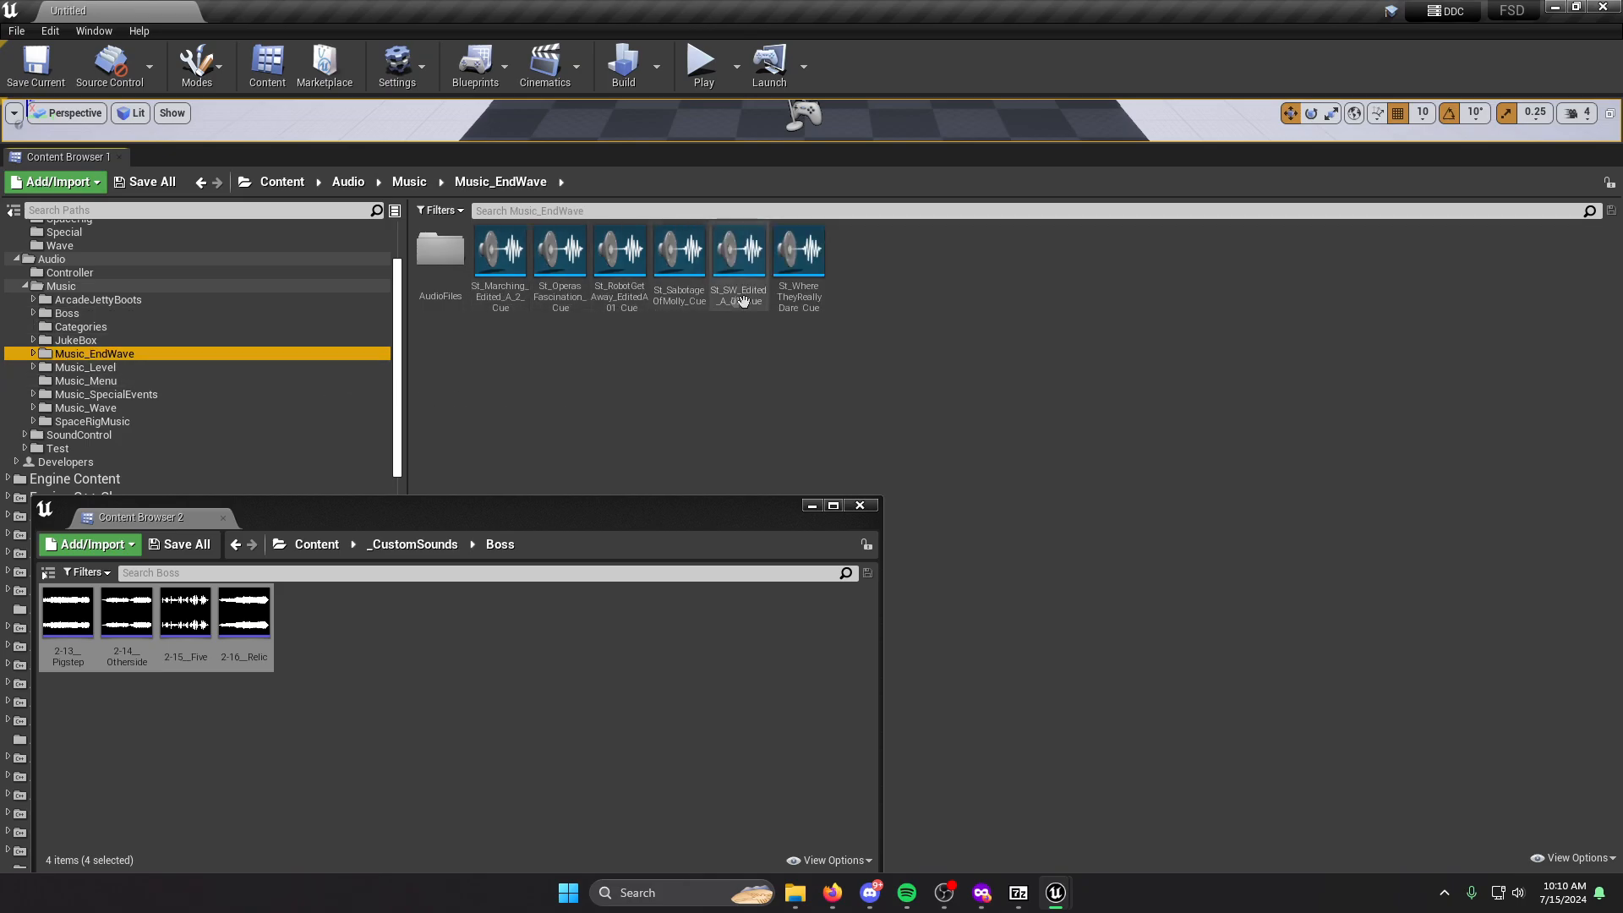
pyautogui.doubleClick(800, 292)
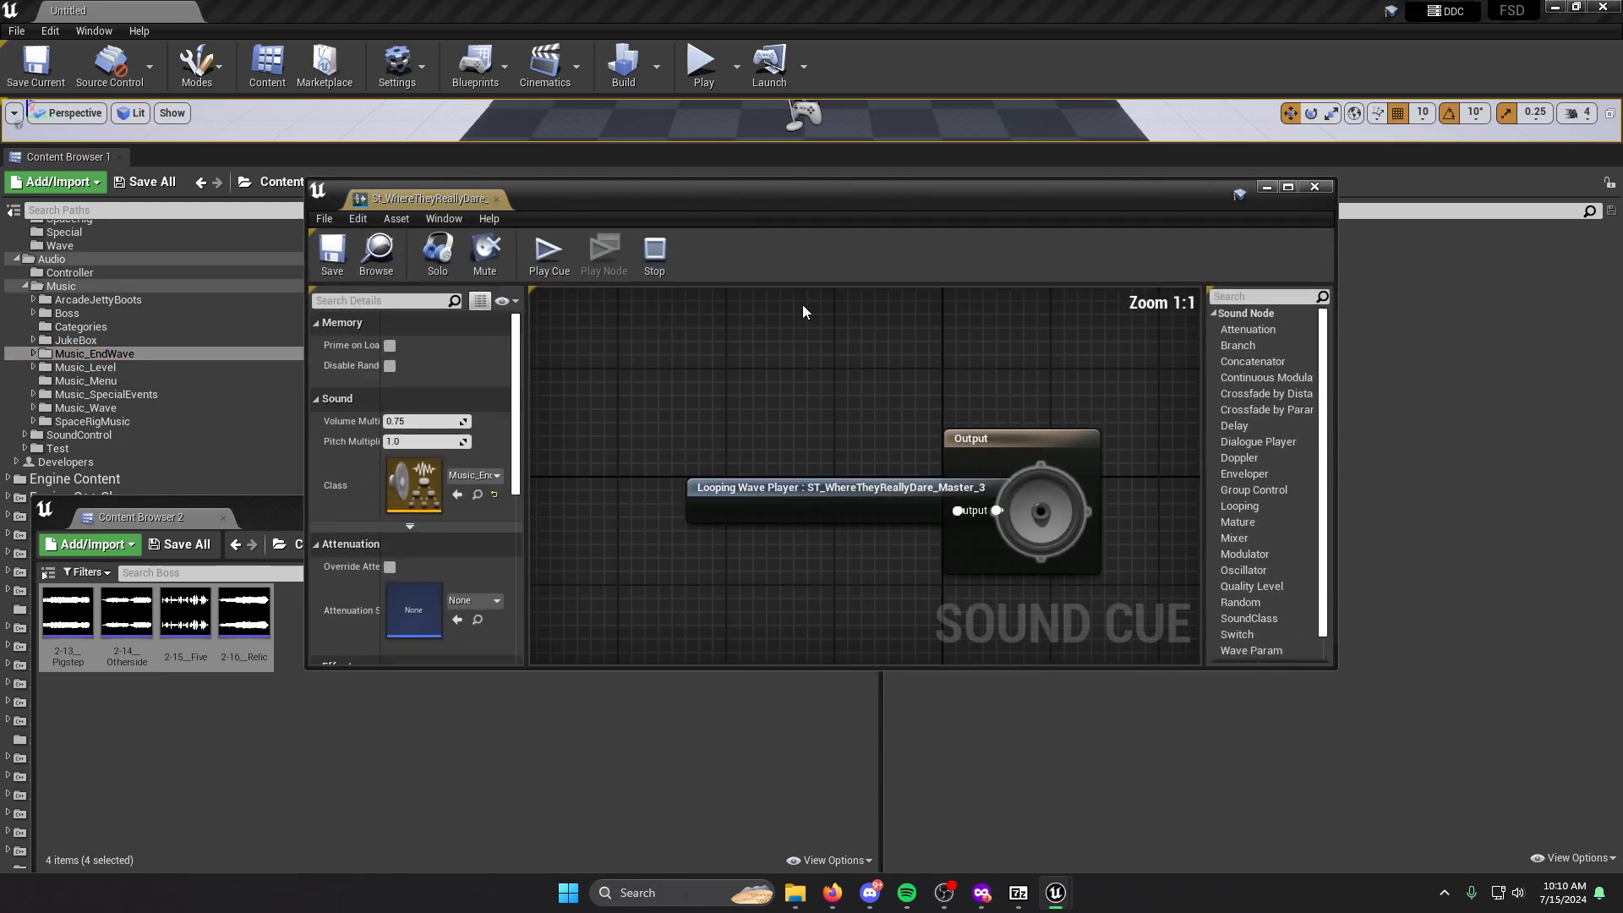
pyautogui.moveTo(1041, 510); pyautogui.dragTo(879, 510)
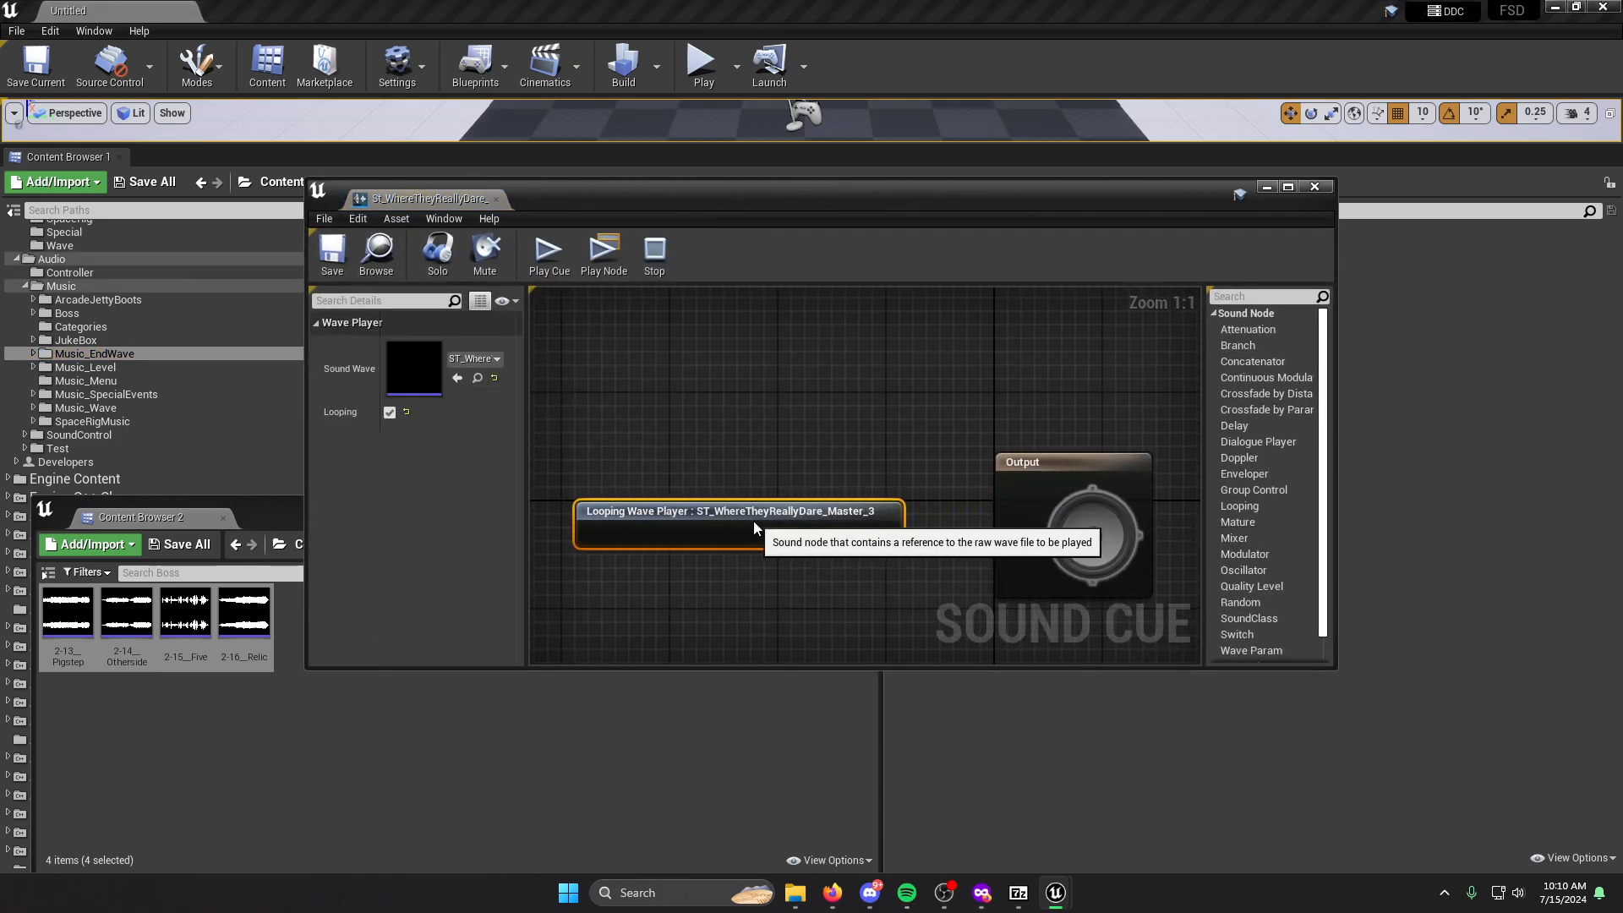
pyautogui.click(820, 451)
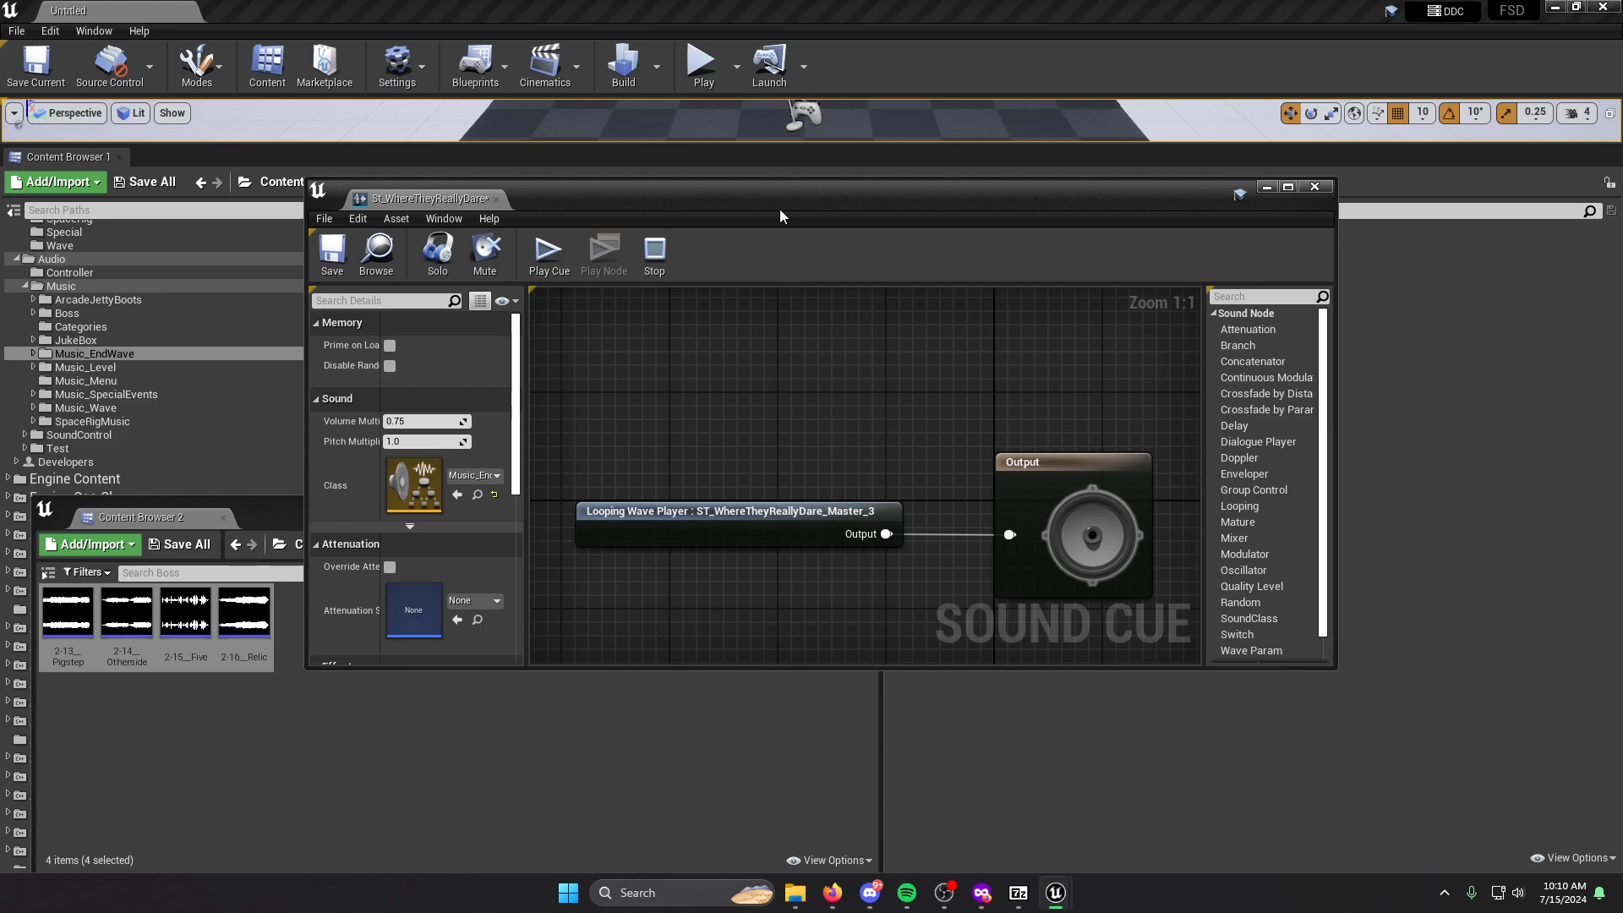
# Compare the sound waves in the Music_EndWave AudioFiles folder with the cue's Wave Player node, and return to the Music_EndWave folder.
pyautogui.moveTo(780, 211); pyautogui.dragTo(836, 370)
pyautogui.moveTo(720, 366); pyautogui.dragTo(687, 265)
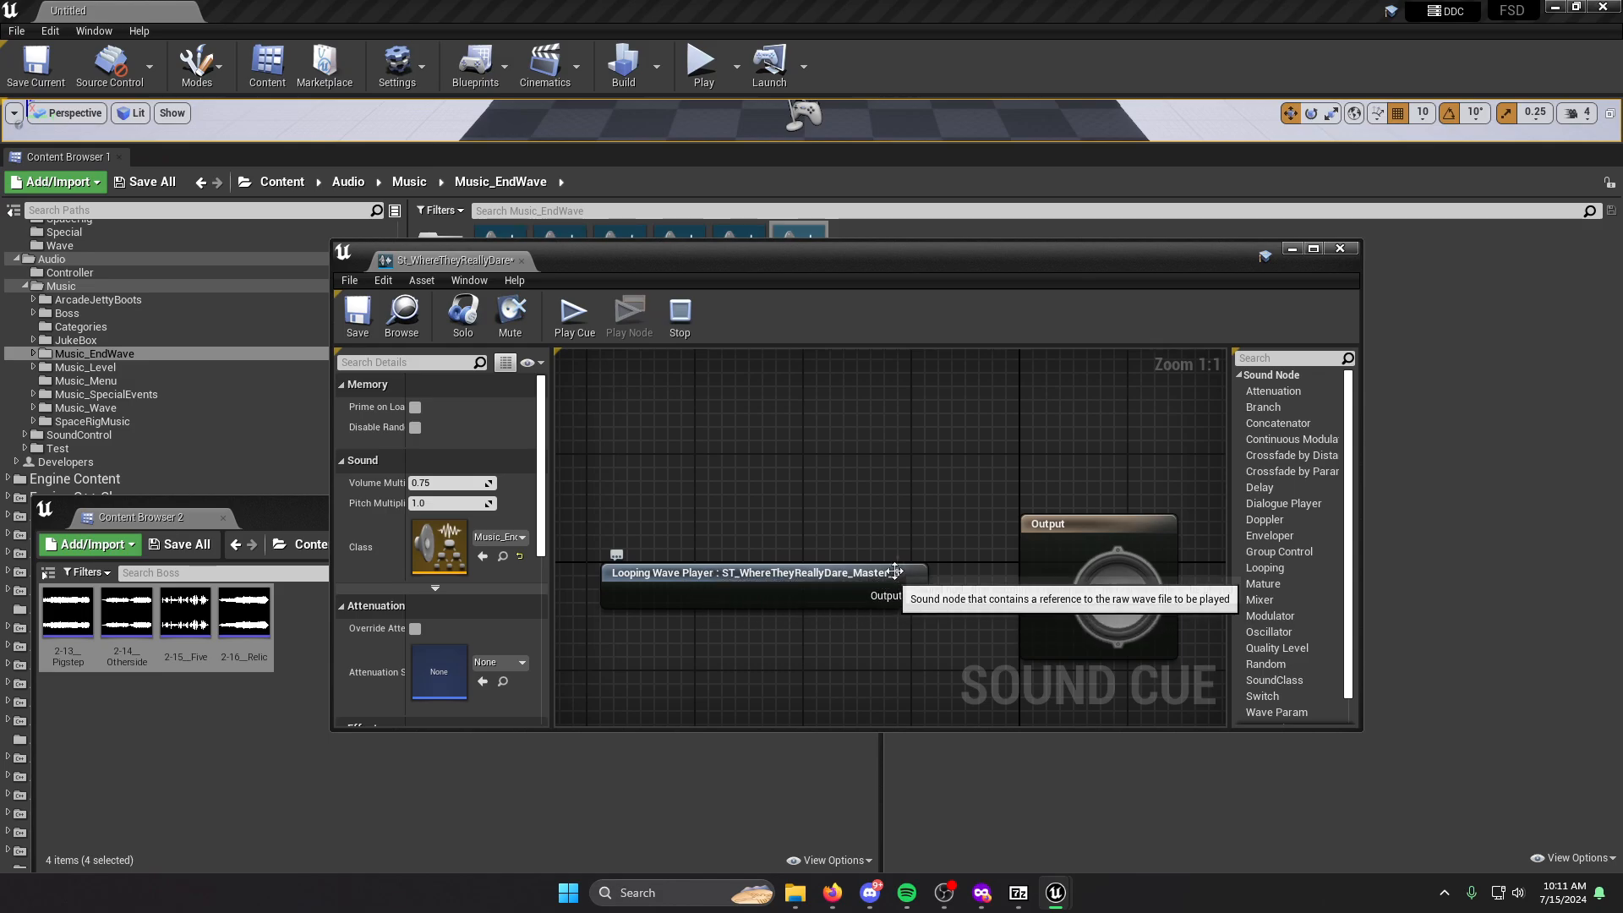
pyautogui.moveTo(827, 266); pyautogui.dragTo(832, 412)
pyautogui.doubleClick(441, 253)
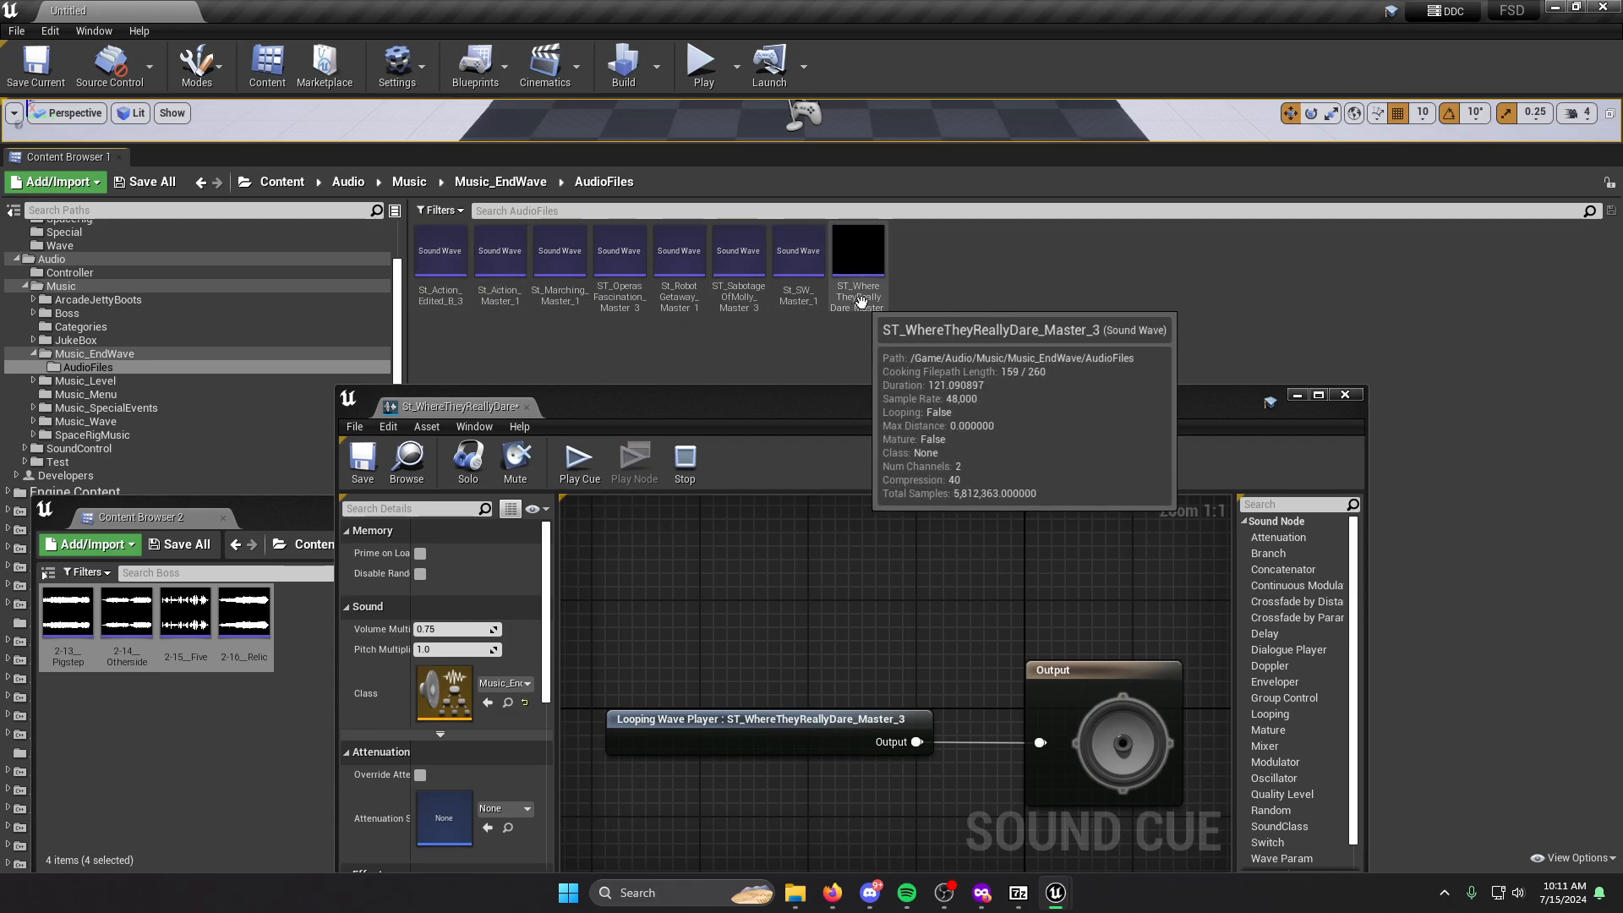
pyautogui.moveTo(860, 394); pyautogui.dragTo(871, 294)
pyautogui.click(717, 621)
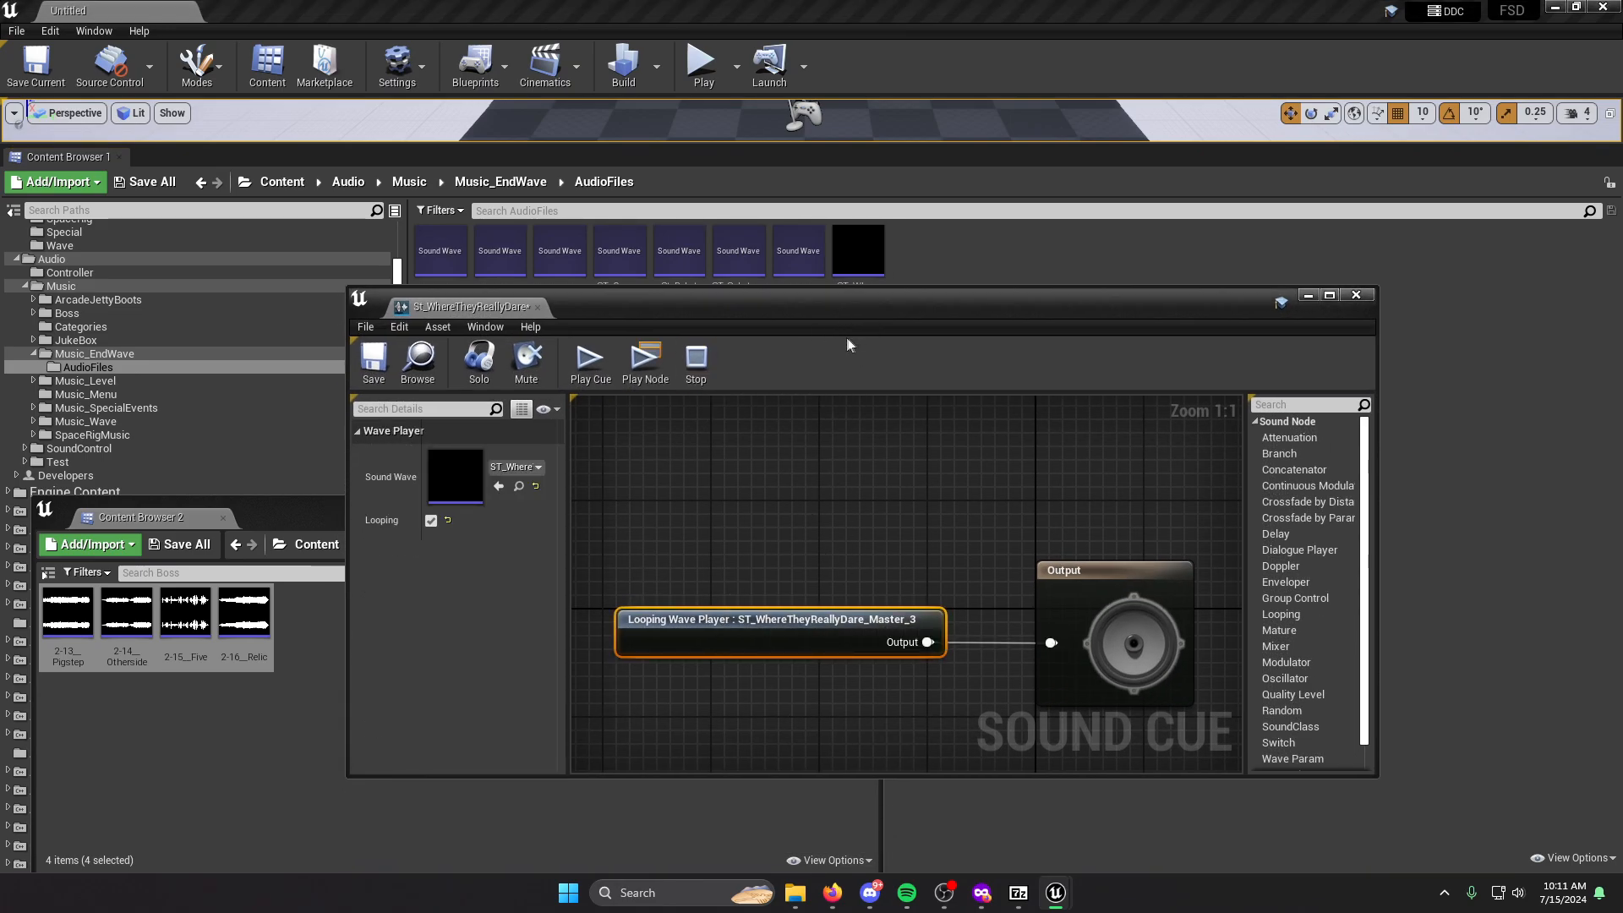
pyautogui.moveTo(884, 313); pyautogui.dragTo(879, 340)
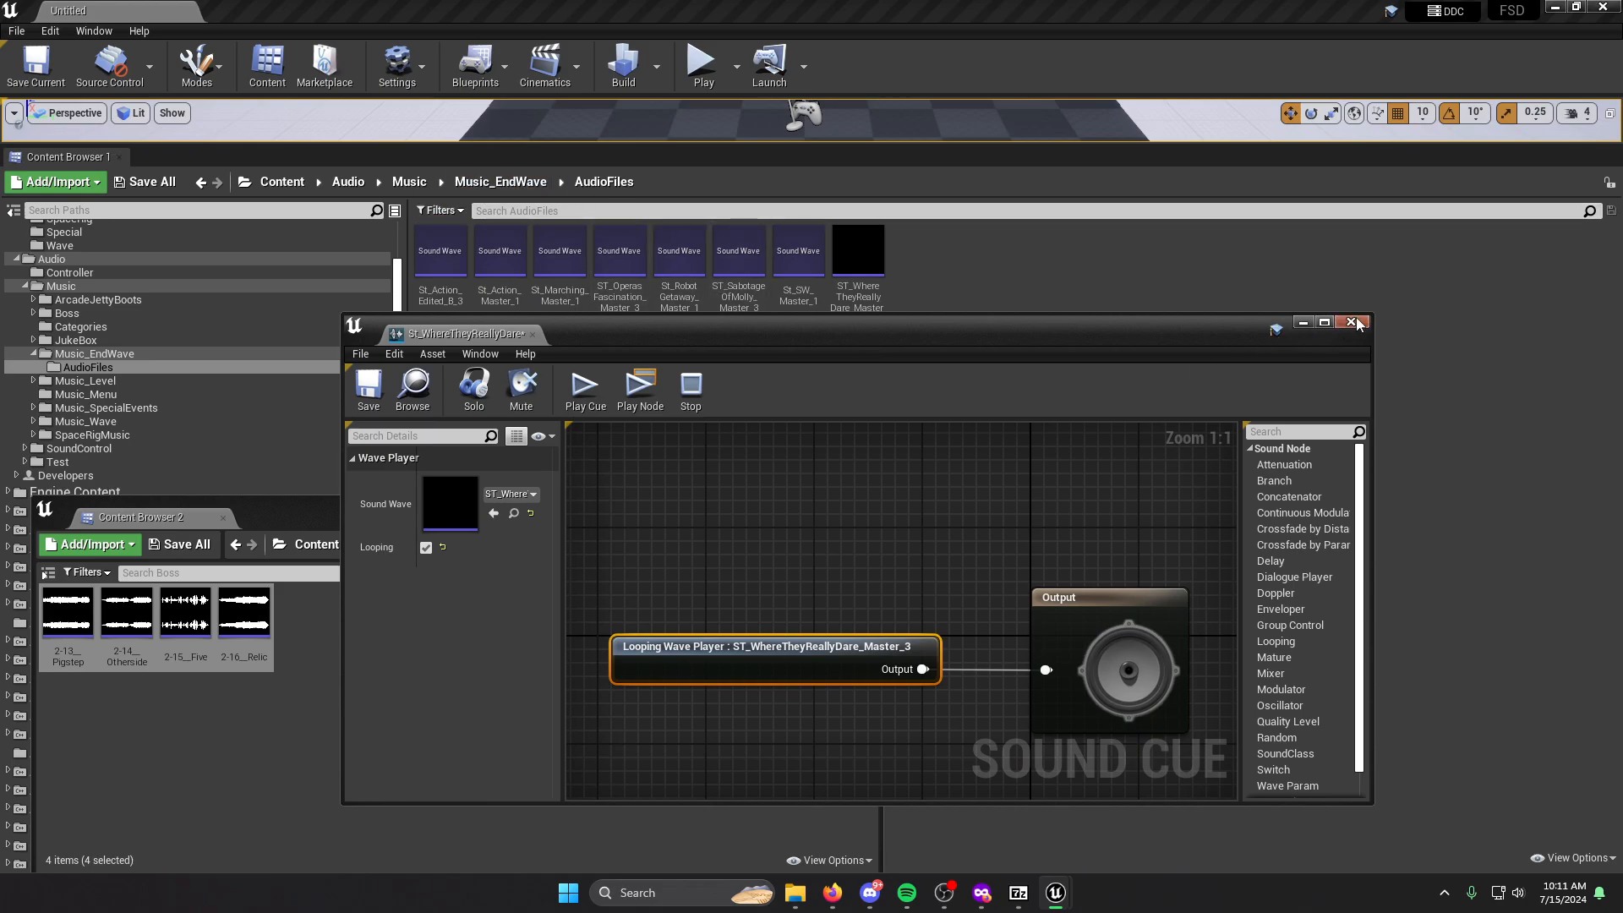
pyautogui.click(519, 184)
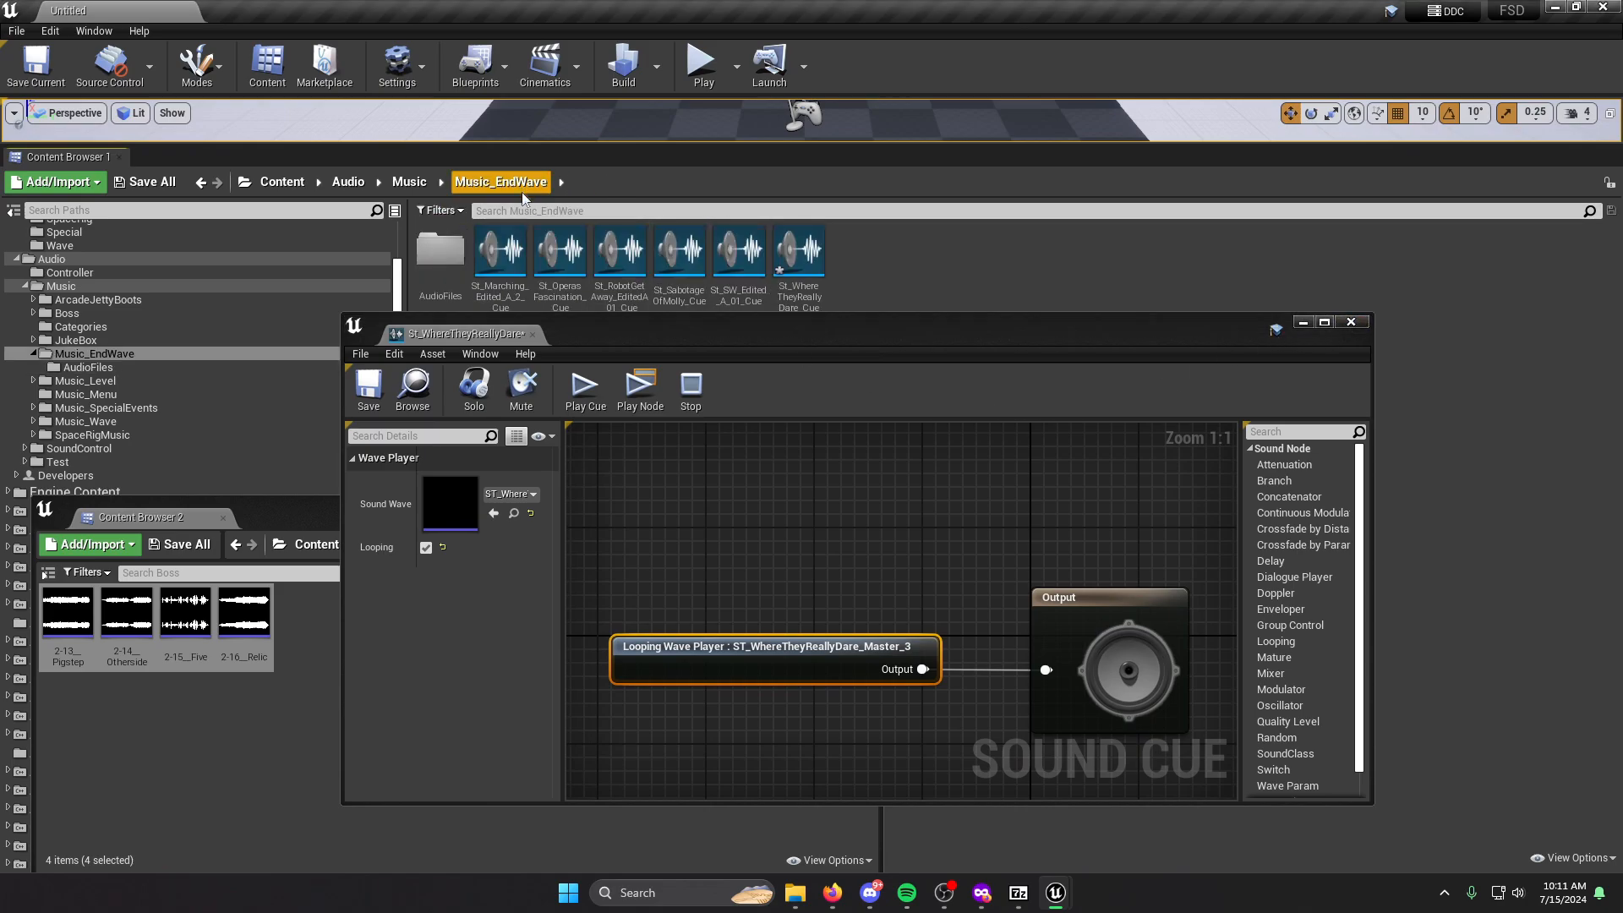
# Delete the AudioFiles folder inside Music_EndWave, force deleting its referenced sound waves.
pyautogui.rightClick(454, 267)
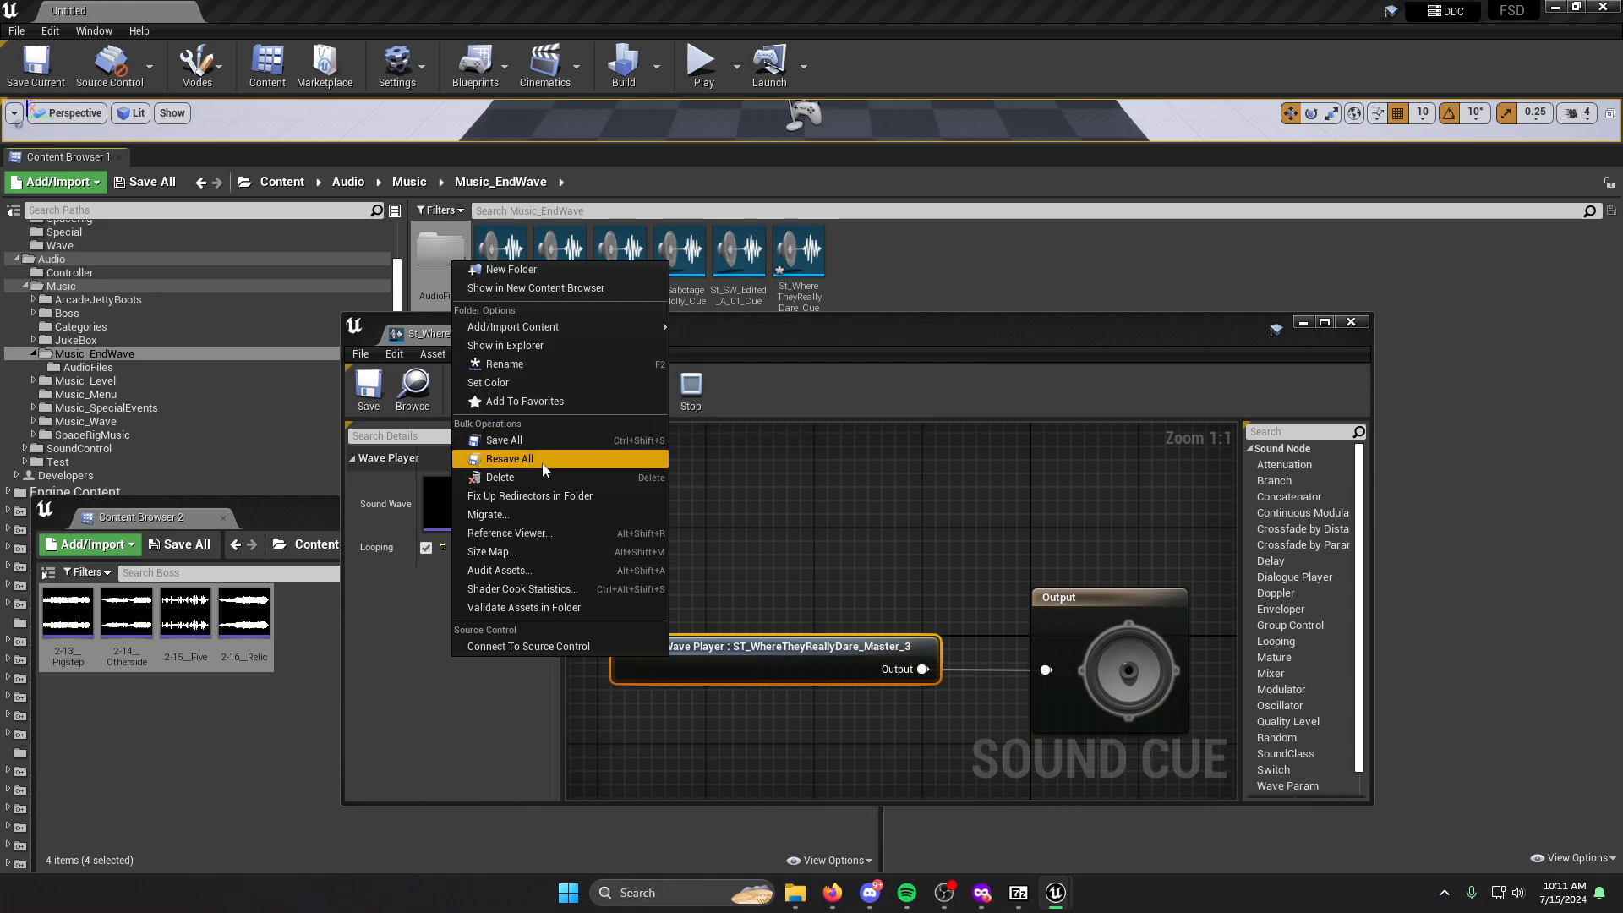
pyautogui.click(541, 471)
pyautogui.click(584, 520)
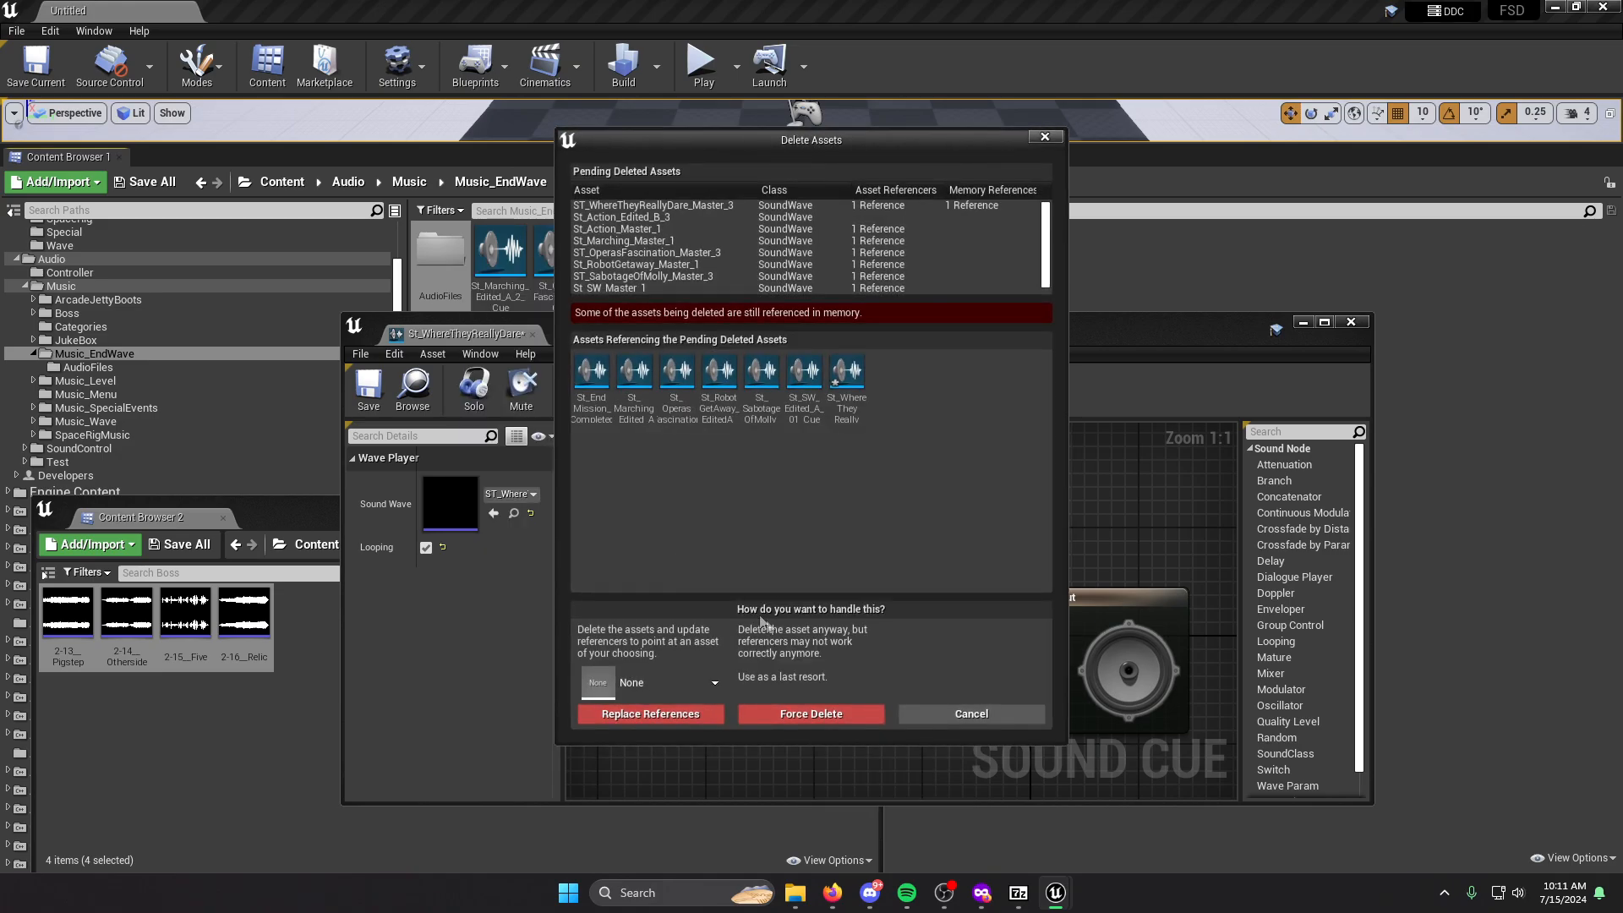
pyautogui.click(825, 713)
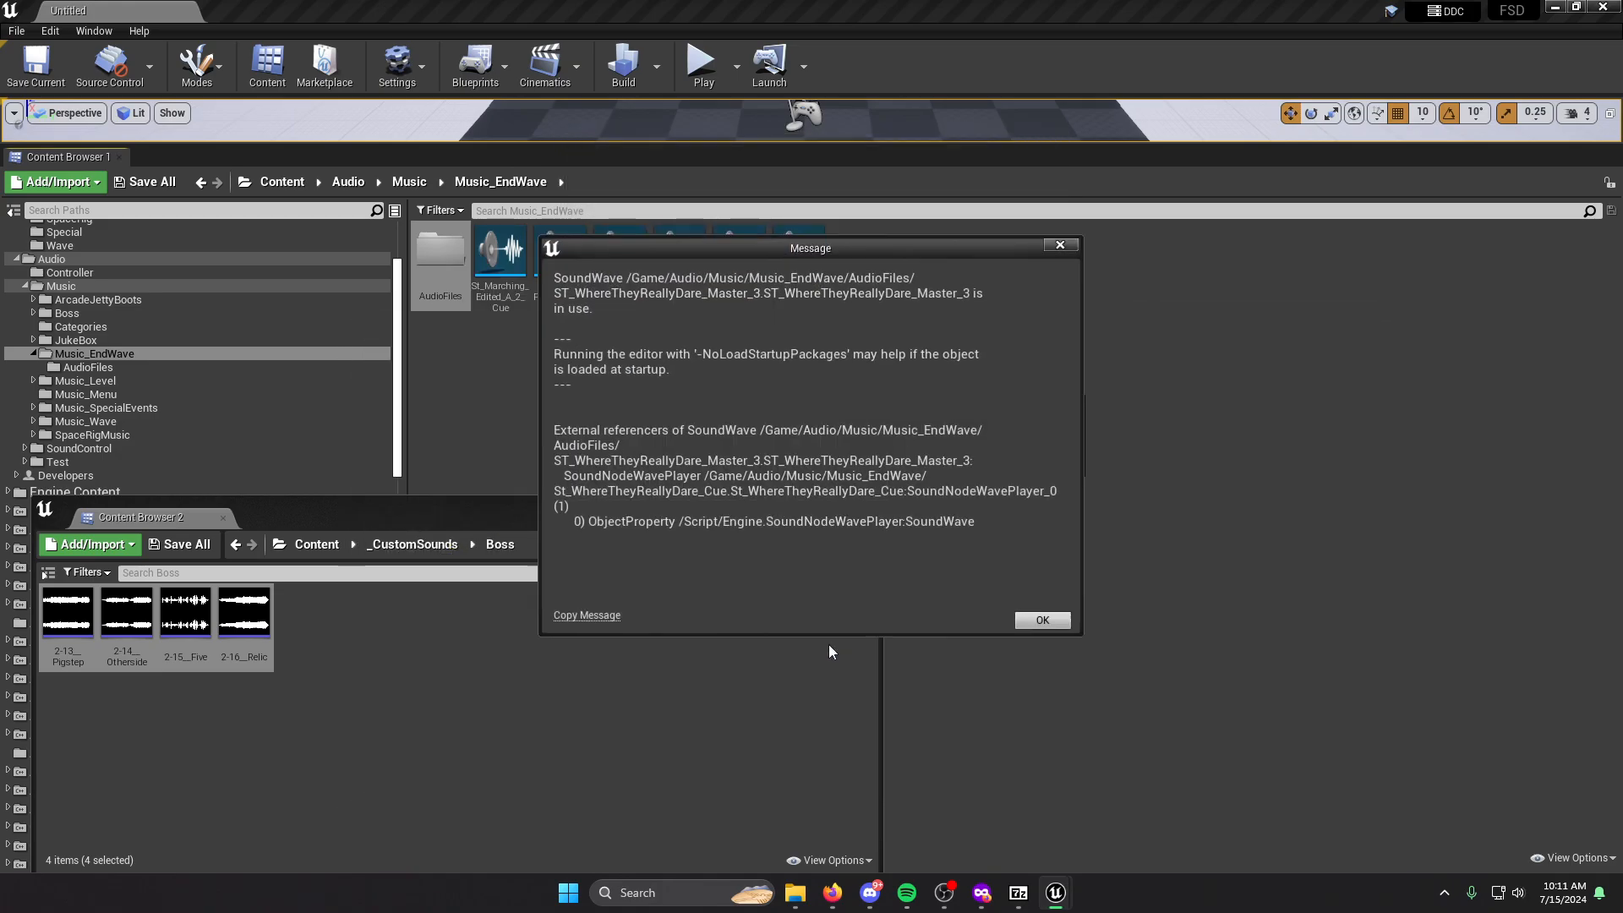
pyautogui.click(1049, 625)
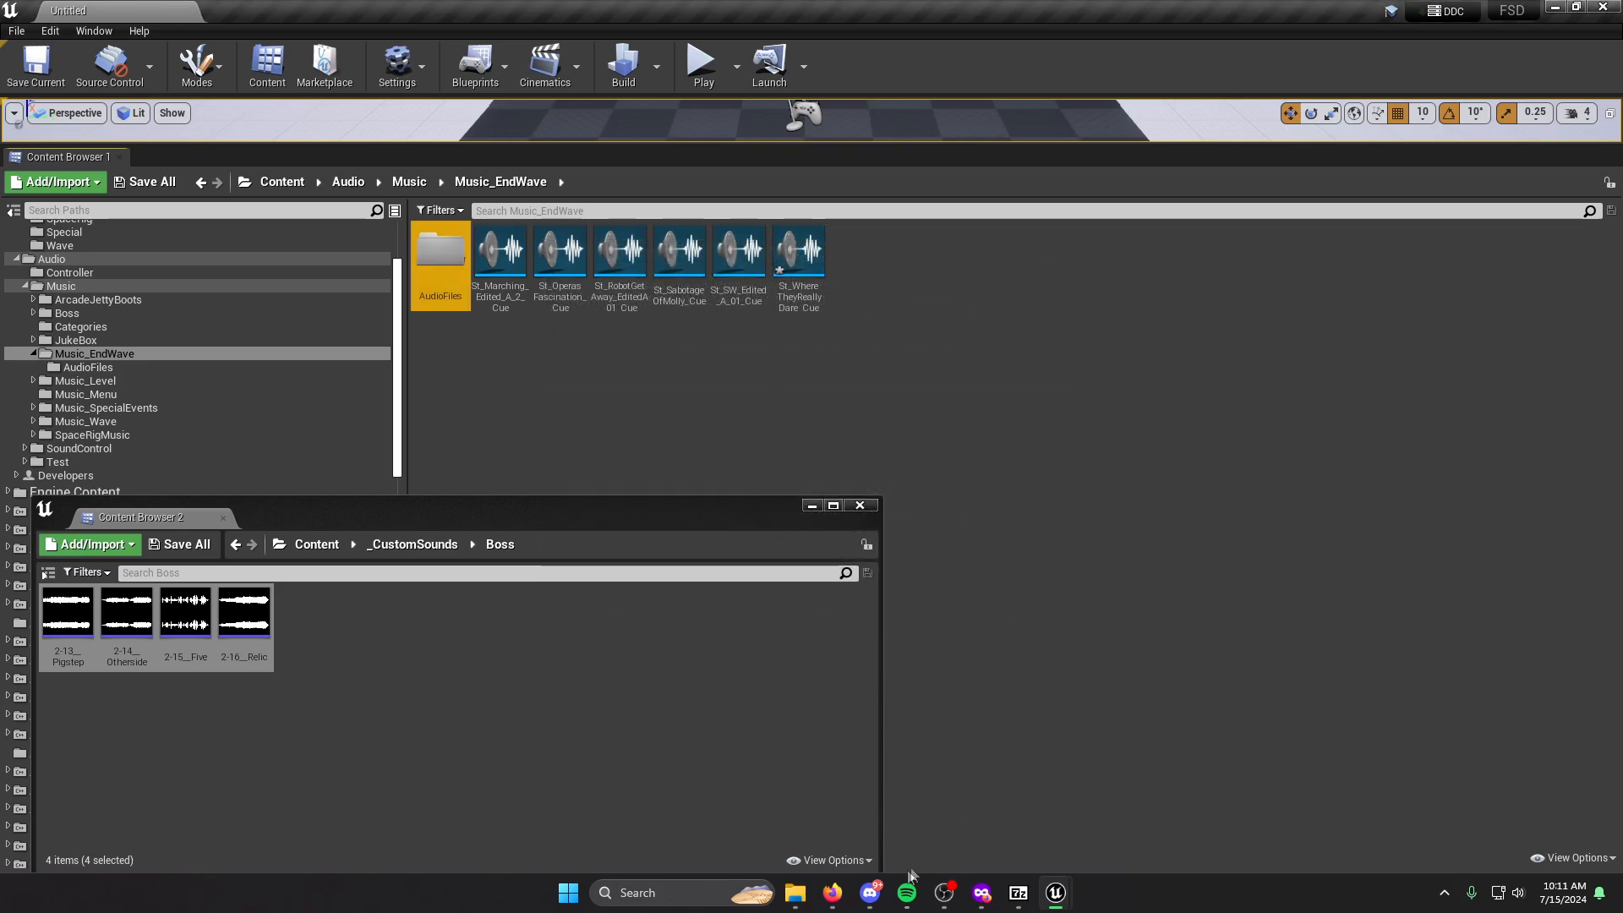
# Reopen St_WhereTheyReallyDare_Cue, locate its Wave Player's source sound wave in the content browser, and close the cue editor.
pyautogui.doubleClick(799, 298)
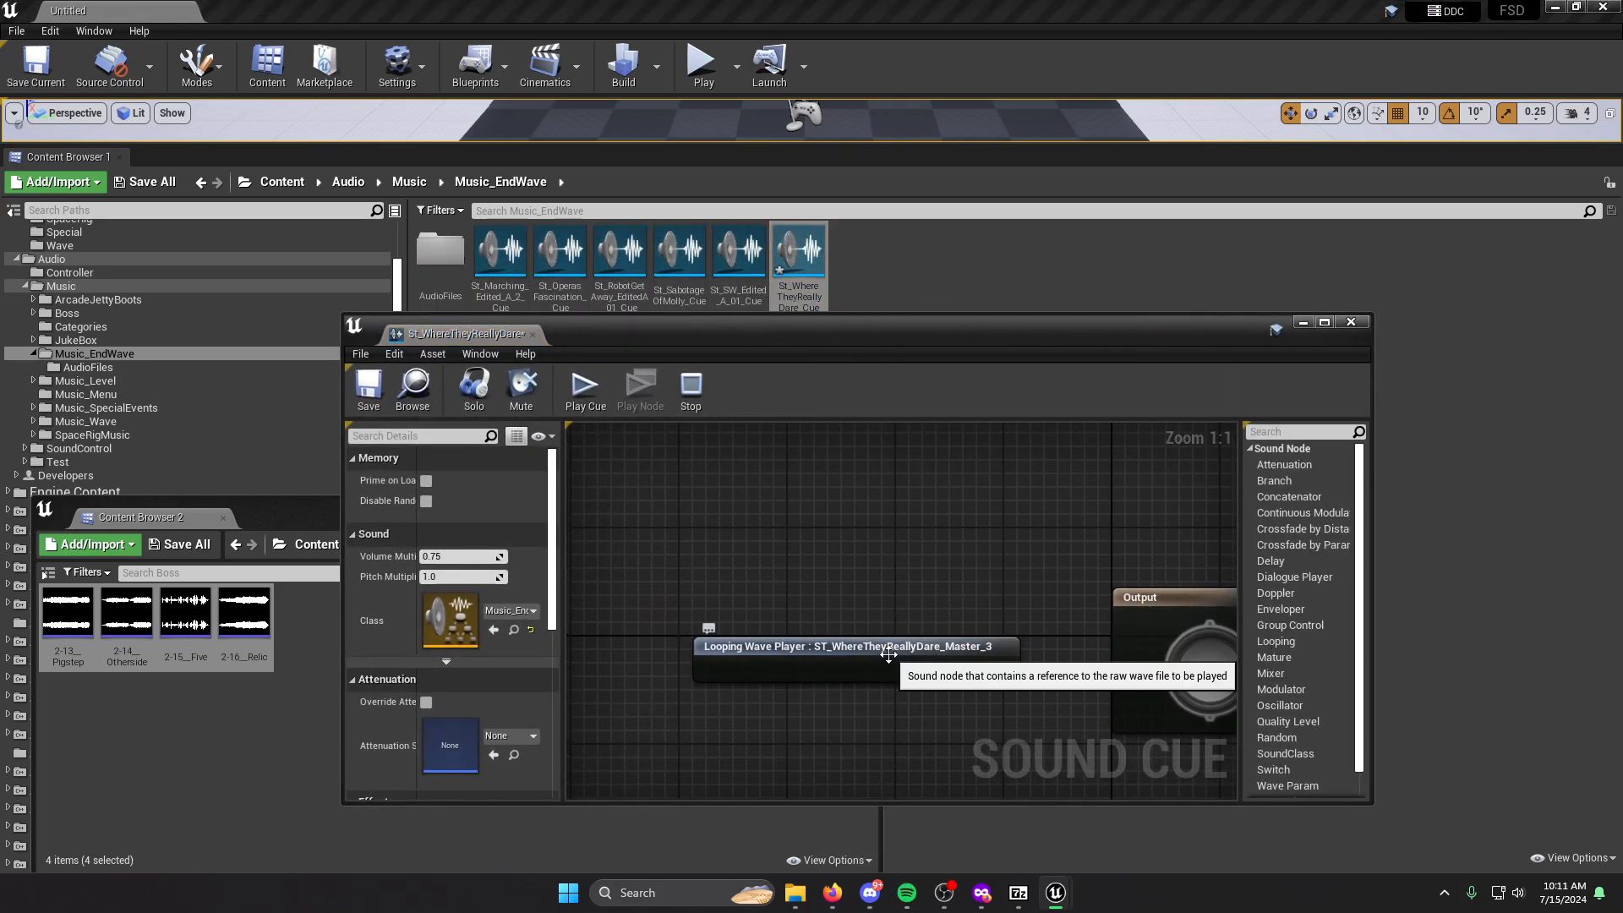
pyautogui.doubleClick(889, 656)
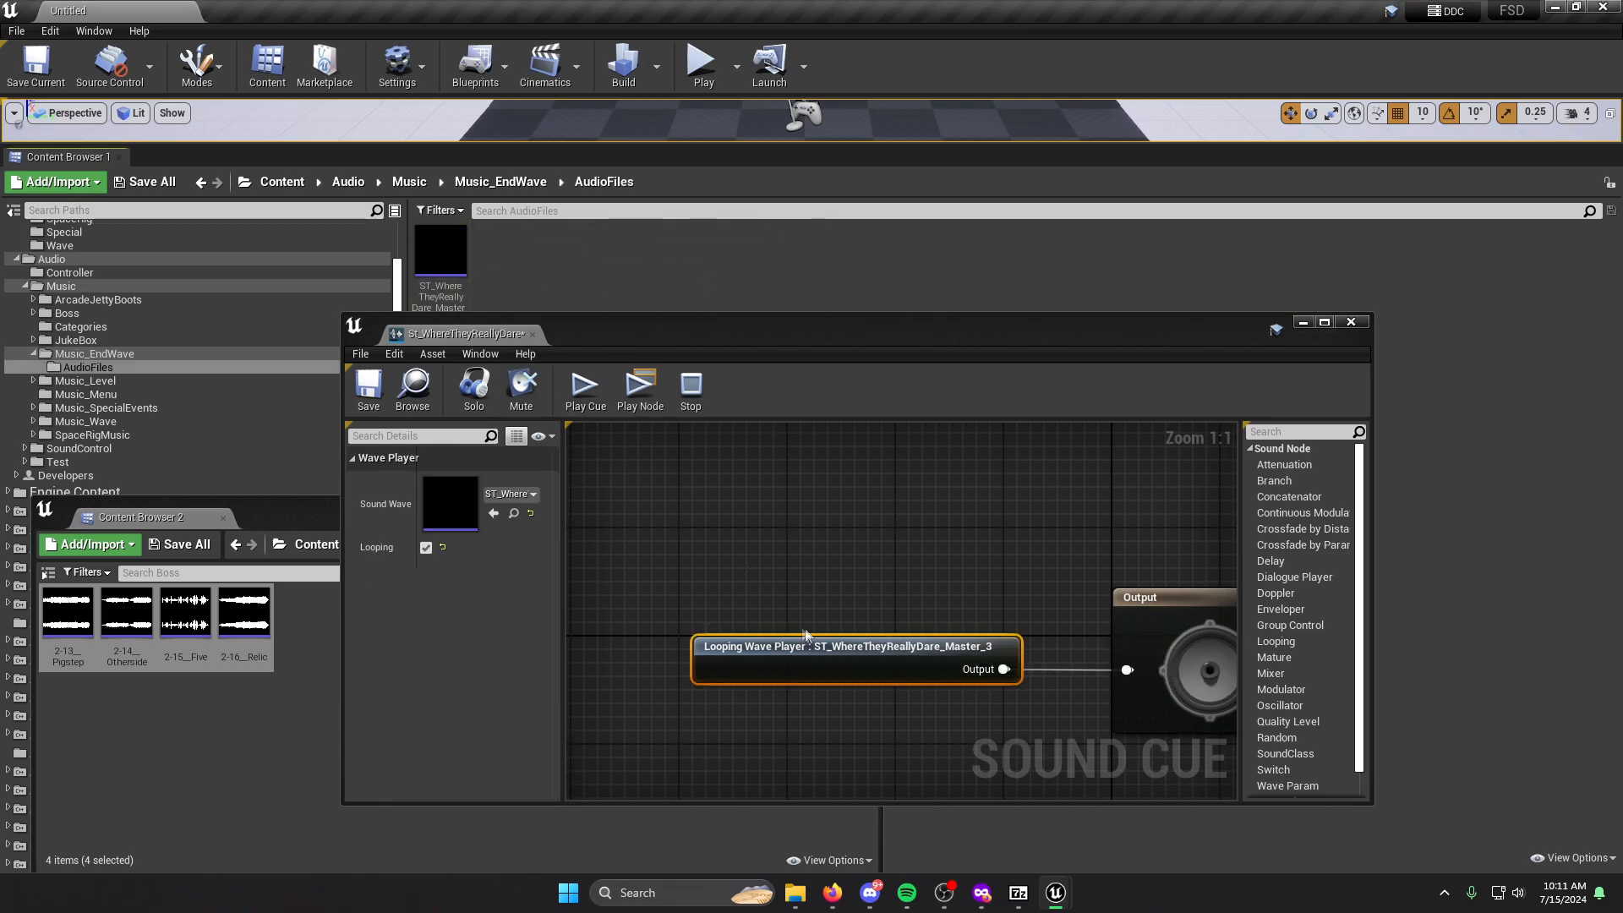
pyautogui.click(1351, 322)
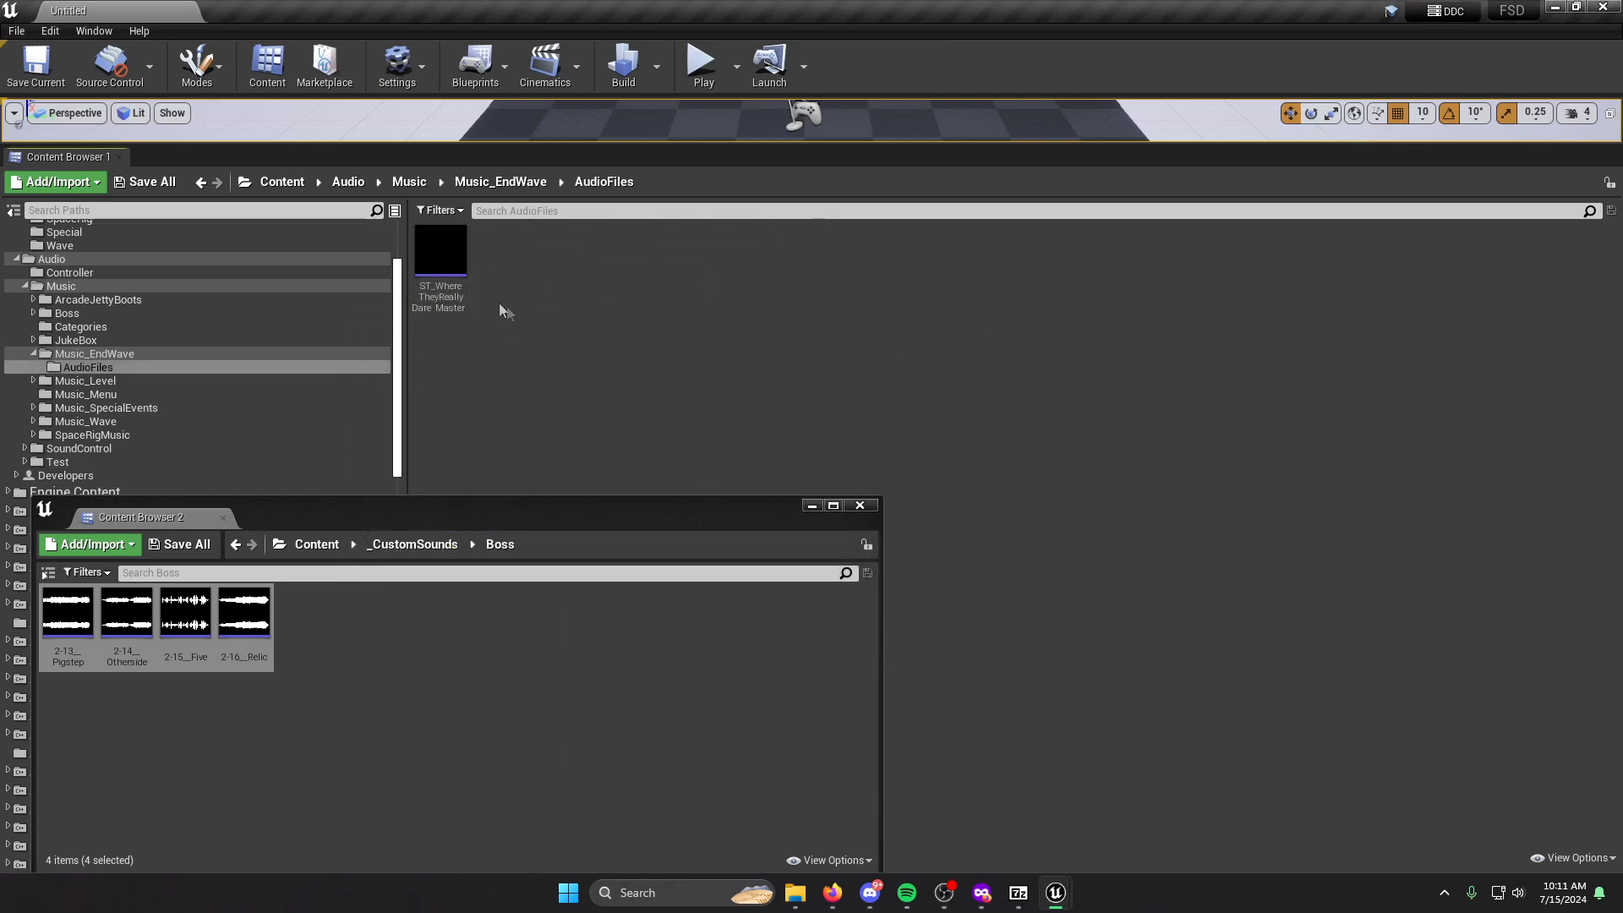
# Return to the Music_EndWave folder and try to force delete its AudioFiles folder.
pyautogui.click(501, 182)
pyautogui.rightClick(449, 272)
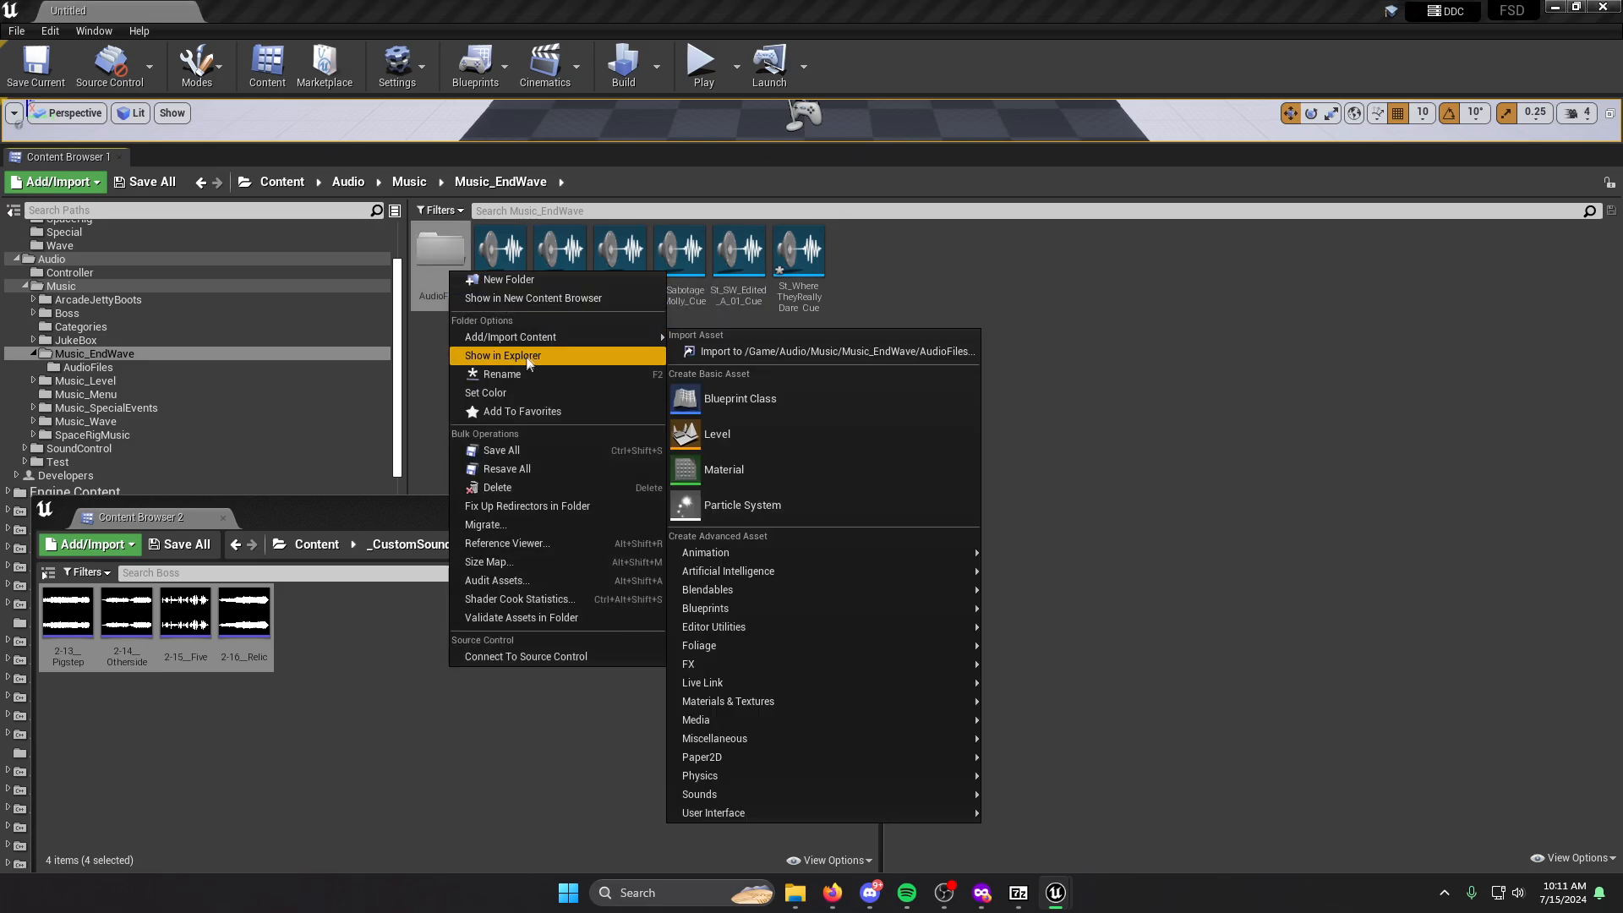
pyautogui.click(497, 486)
pyautogui.click(561, 520)
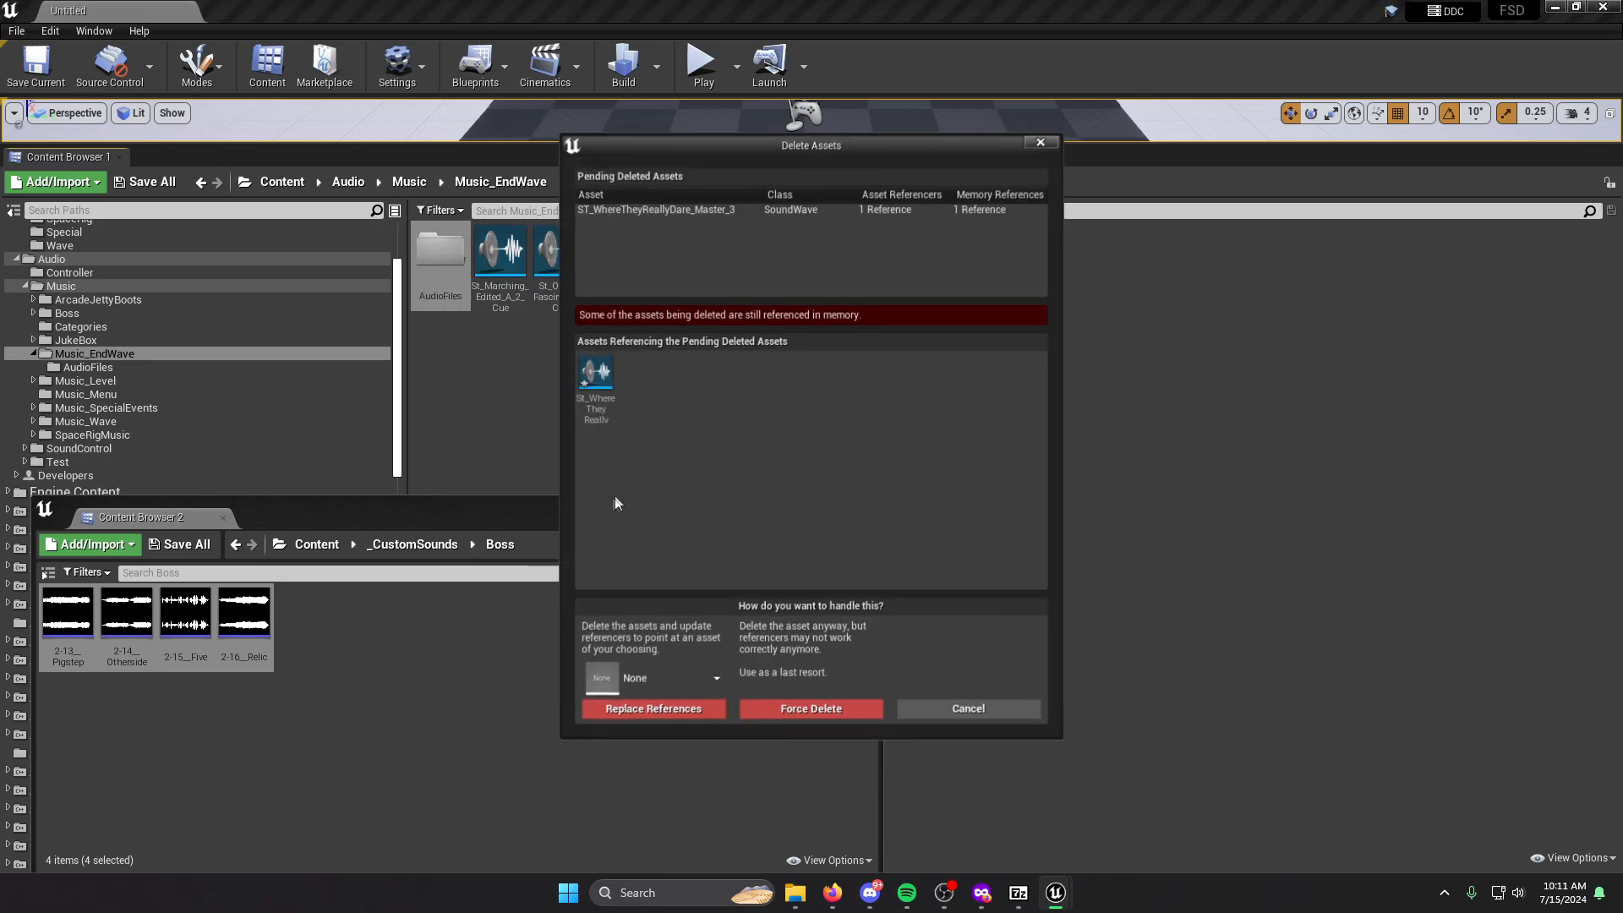
pyautogui.click(841, 705)
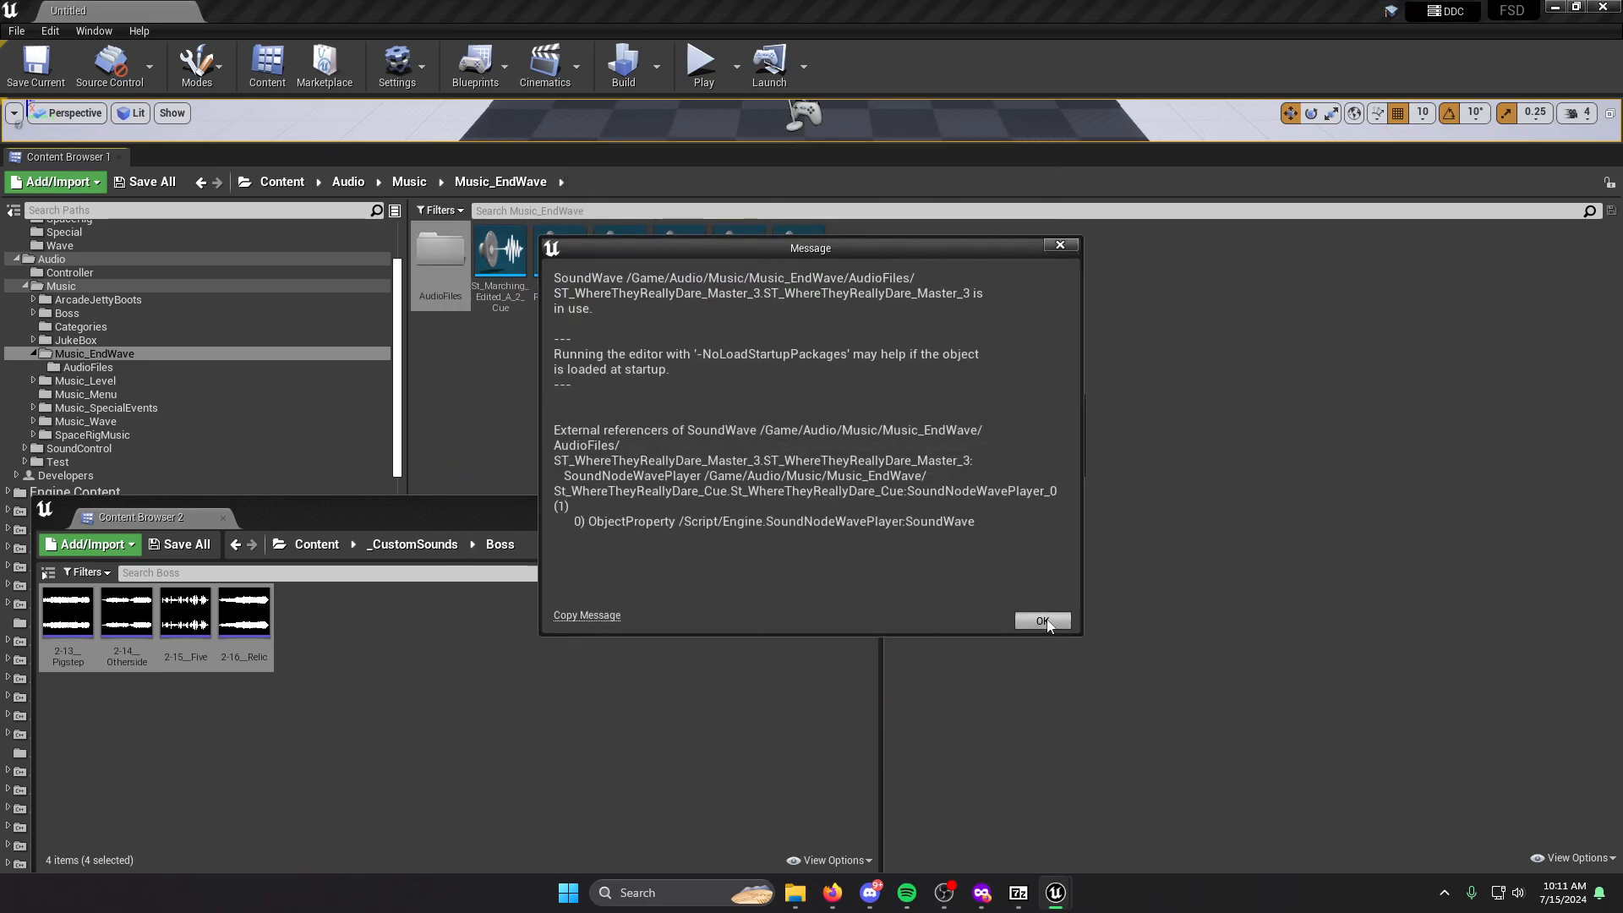
pyautogui.click(1047, 623)
# Open St_WhereTheyReallyDare_Cue, delete its Looping Wave Player node, and enlarge the cue editor for more graph space.
pyautogui.doubleClick(814, 290)
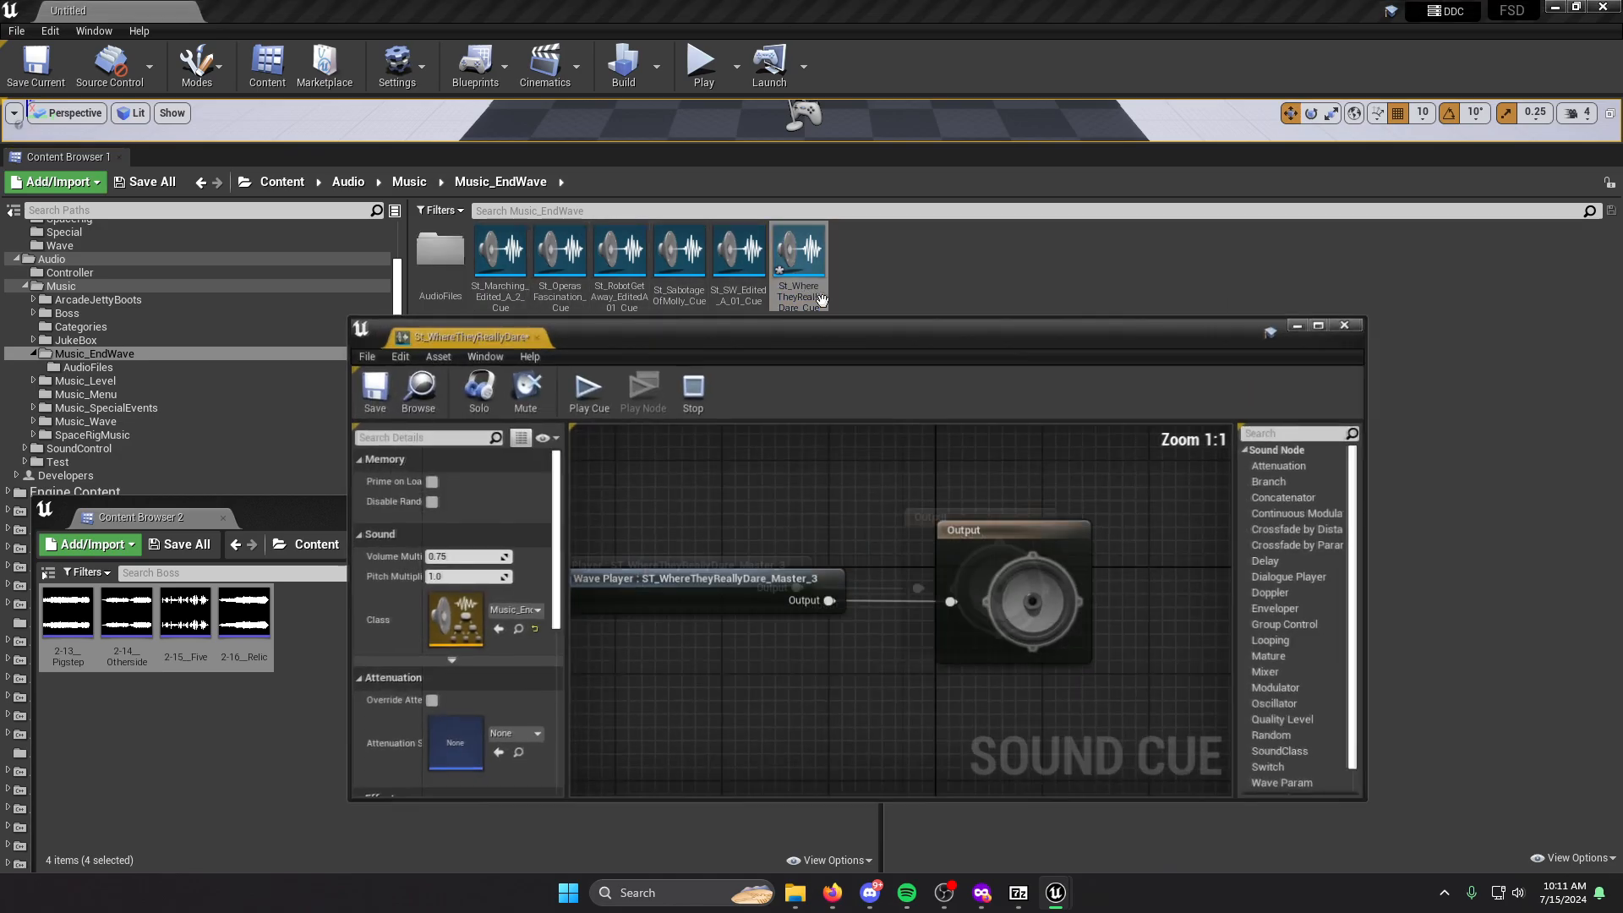
pyautogui.moveTo(817, 659); pyautogui.dragTo(741, 661)
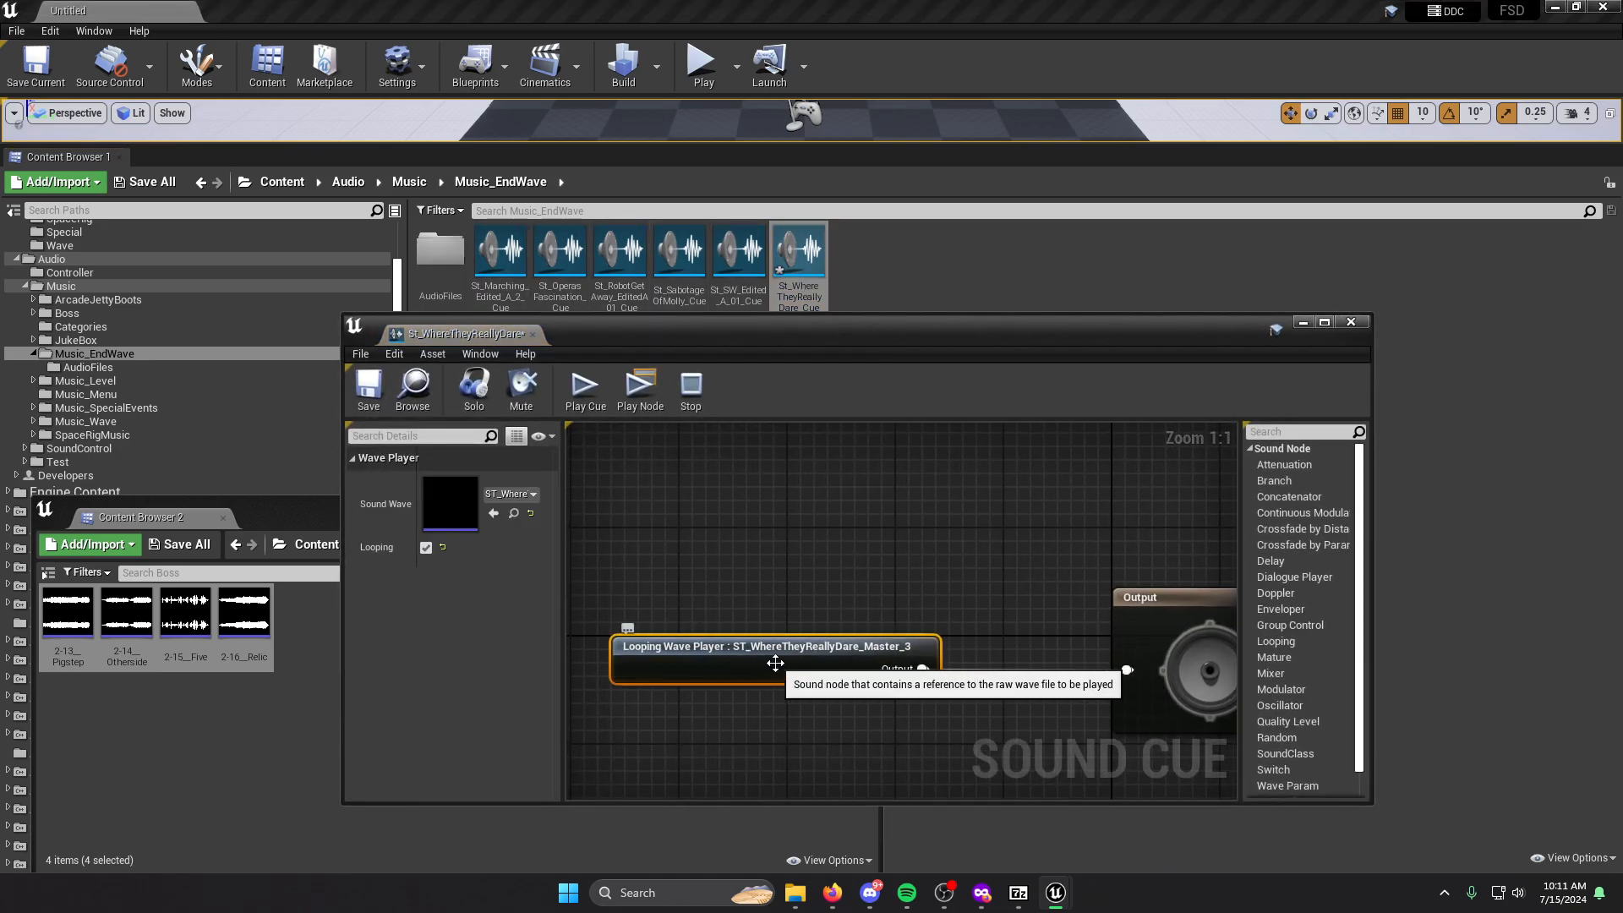
pyautogui.moveTo(954, 338); pyautogui.dragTo(973, 208)
pyautogui.press('Delete')
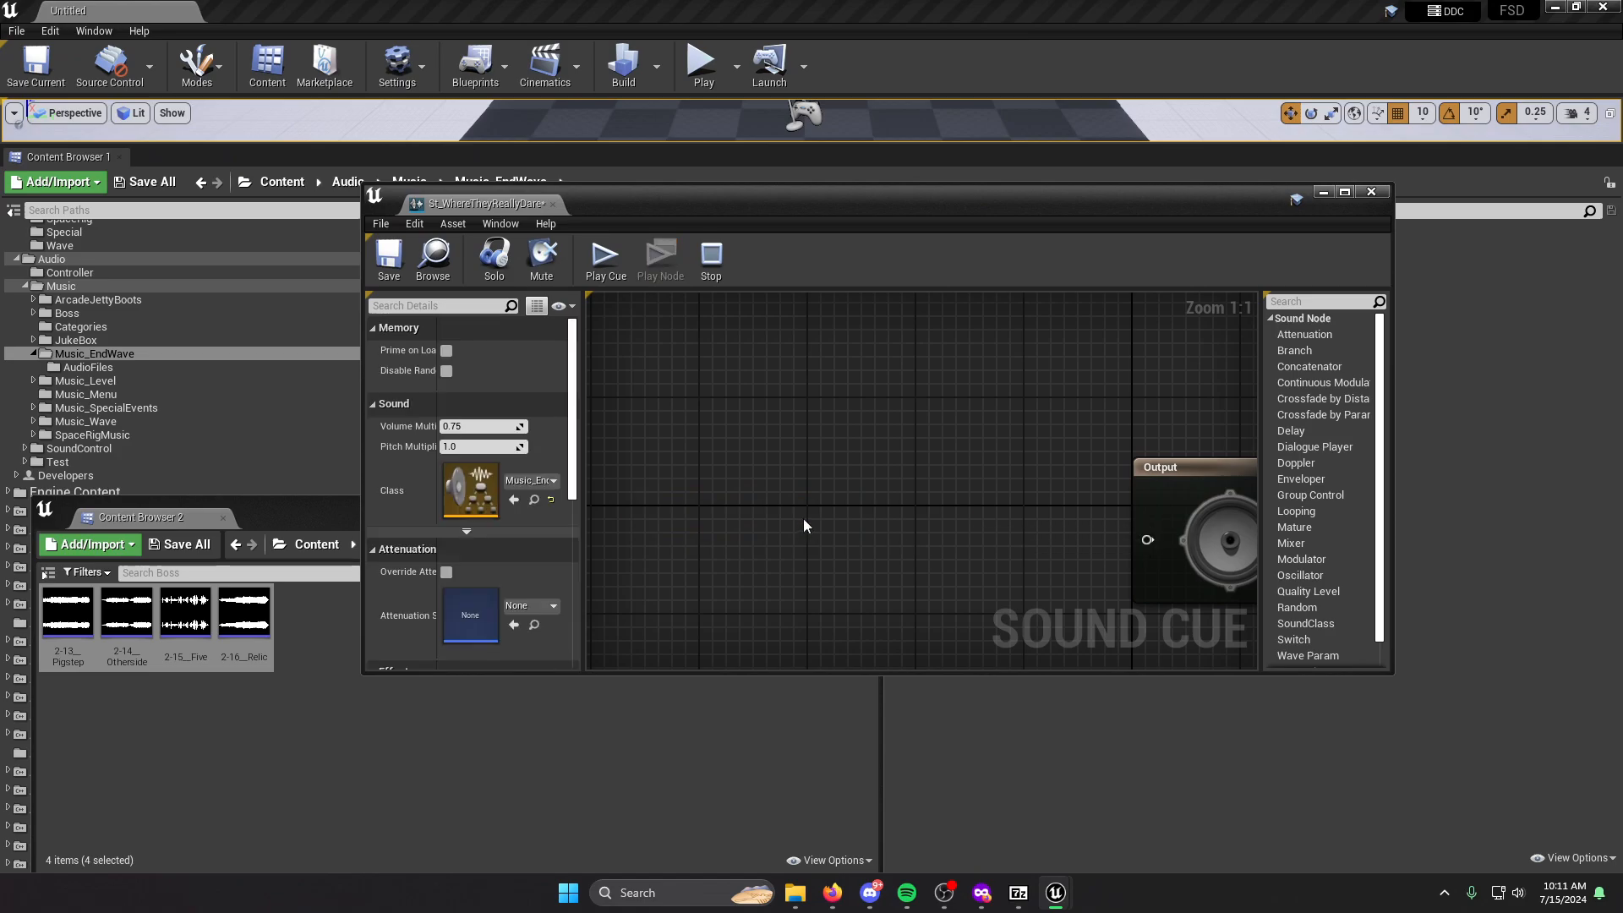
pyautogui.scroll(-3, 803, 527)
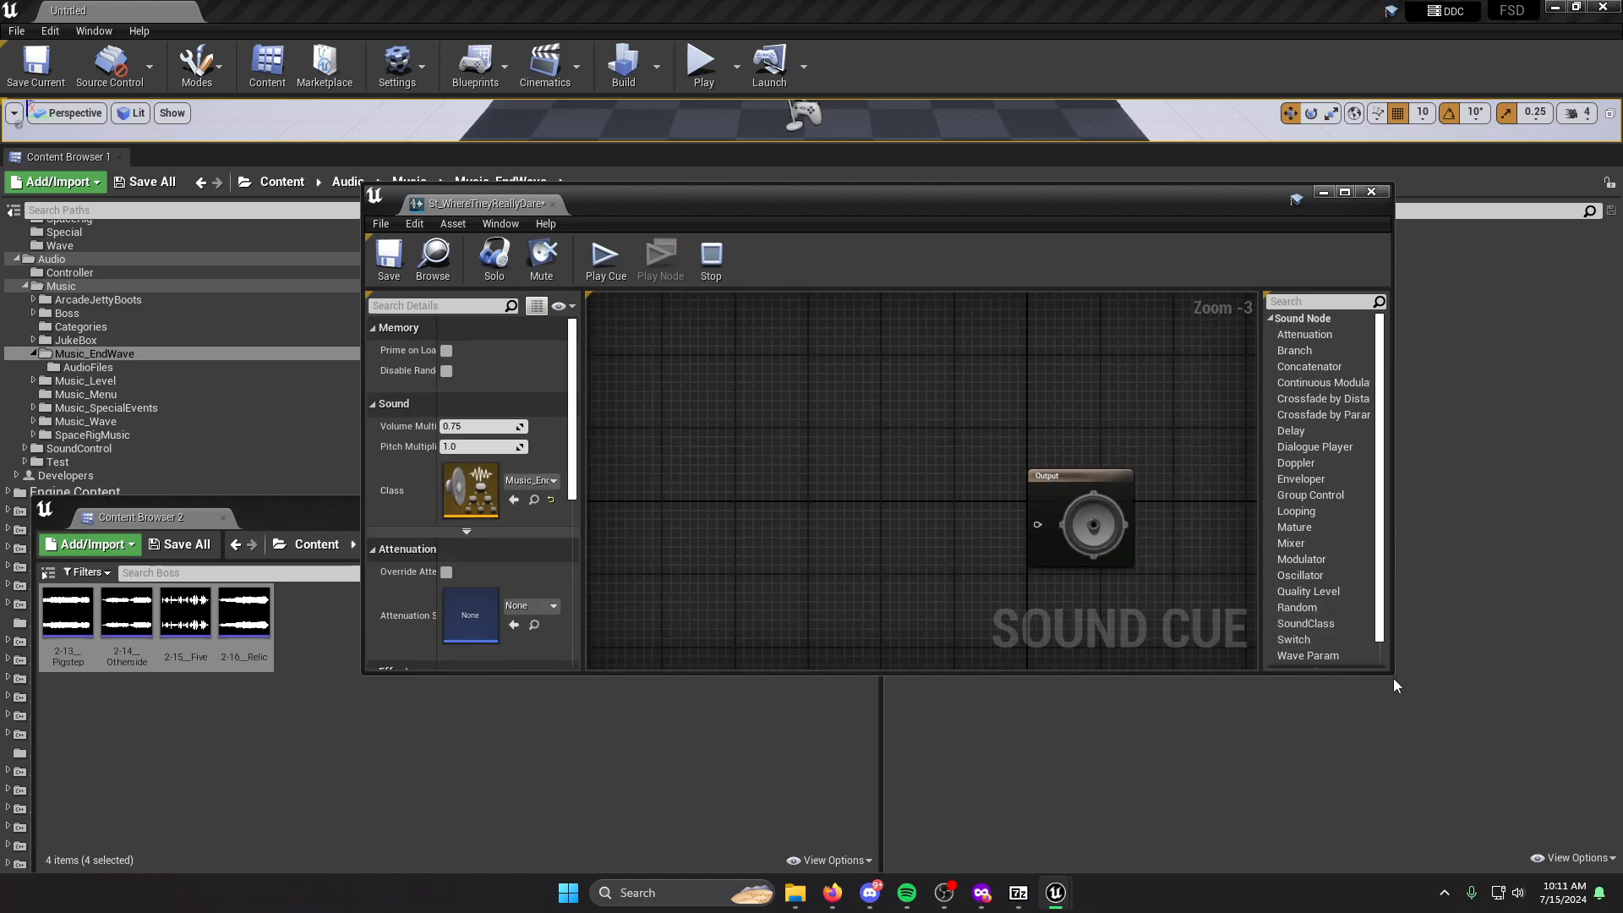
pyautogui.moveTo(1393, 678); pyautogui.dragTo(1503, 793)
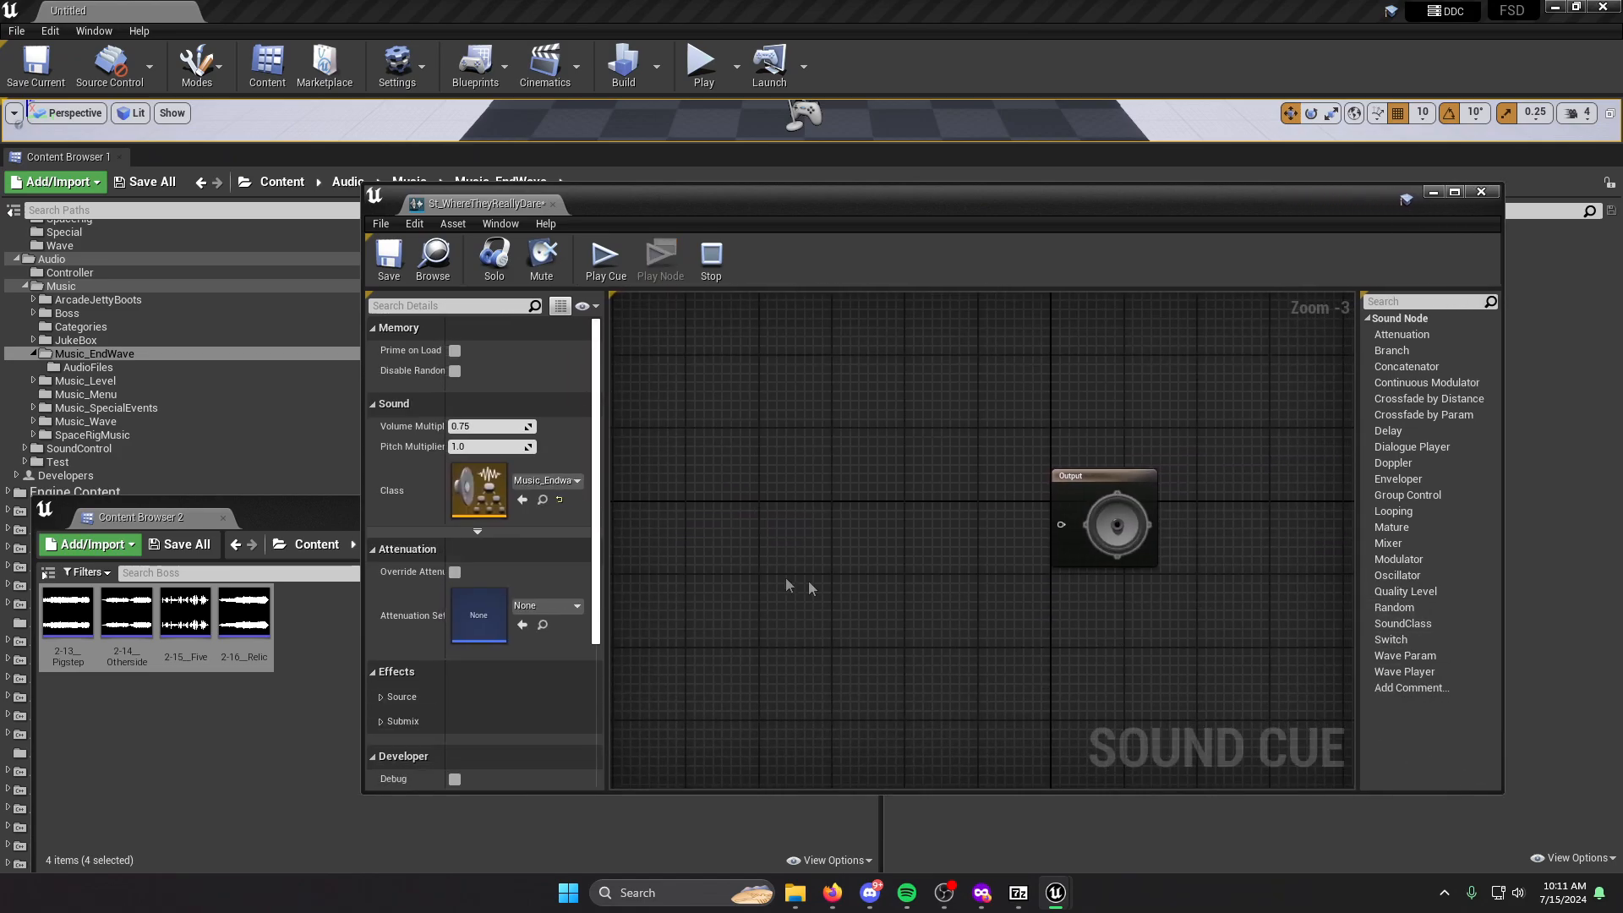
# Add 2-10__Mall, 2-11__Blocks and 2-12__Far from _CustomSounds/EndWave to the cue graph and group their Wave Player nodes before the Output.
pyautogui.click(253, 692)
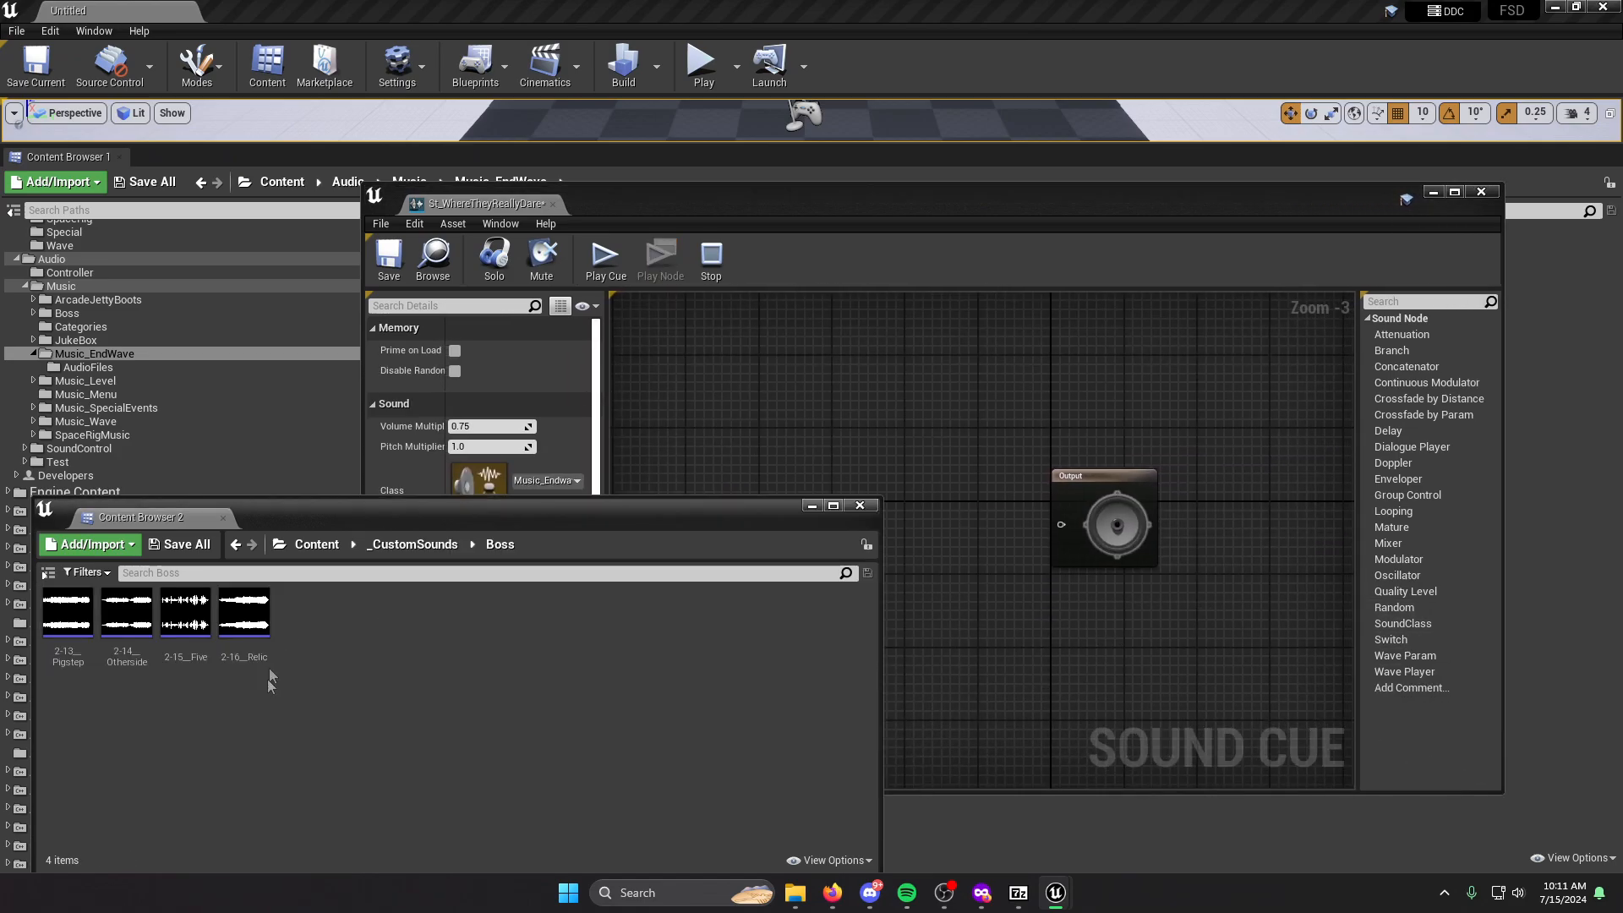
pyautogui.click(429, 553)
pyautogui.click(125, 647)
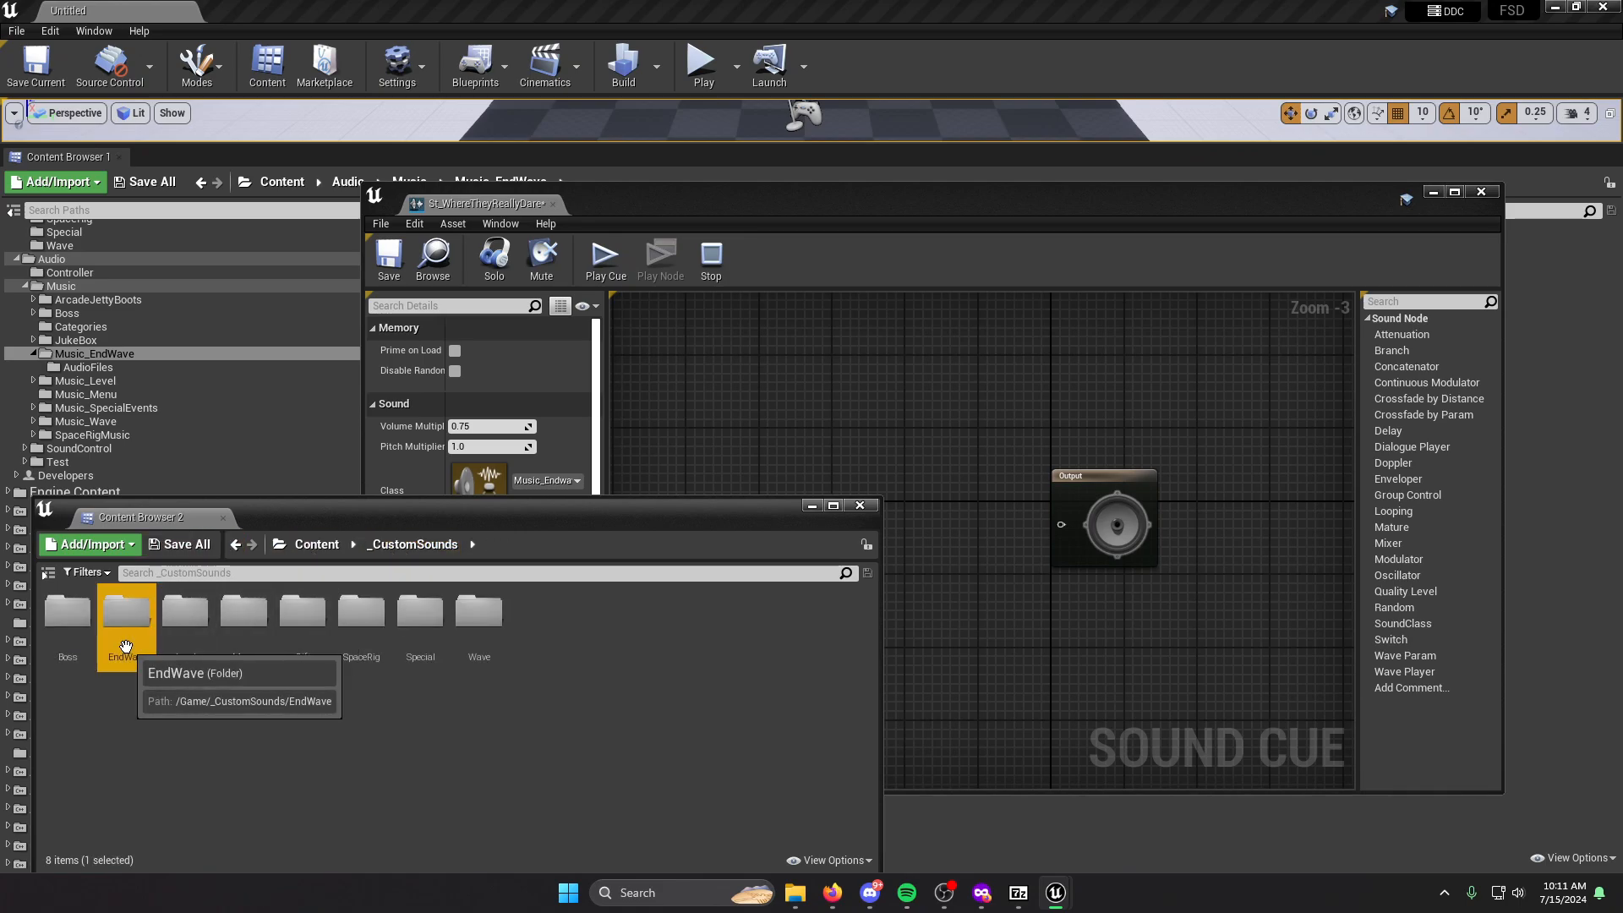
pyautogui.doubleClick(126, 647)
pyautogui.hotkey('ctrl', 'a')
pyautogui.moveTo(184, 621); pyautogui.dragTo(826, 438)
pyautogui.click(904, 382)
pyautogui.moveTo(713, 333); pyautogui.dragTo(734, 556)
pyautogui.click(900, 507)
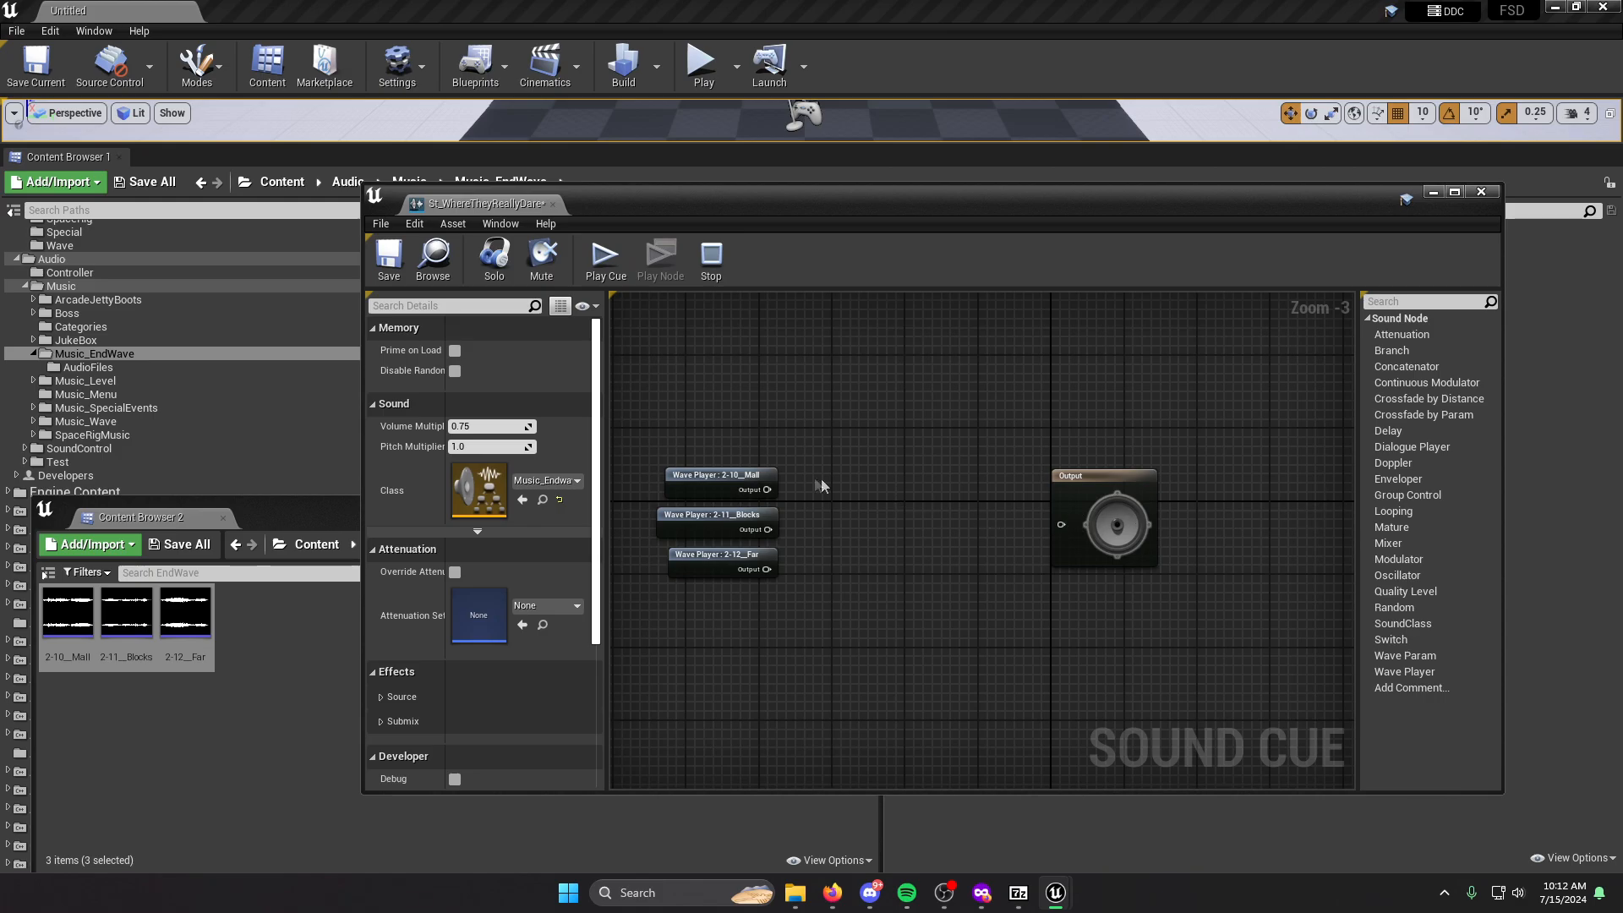
pyautogui.moveTo(729, 470); pyautogui.dragTo(784, 539)
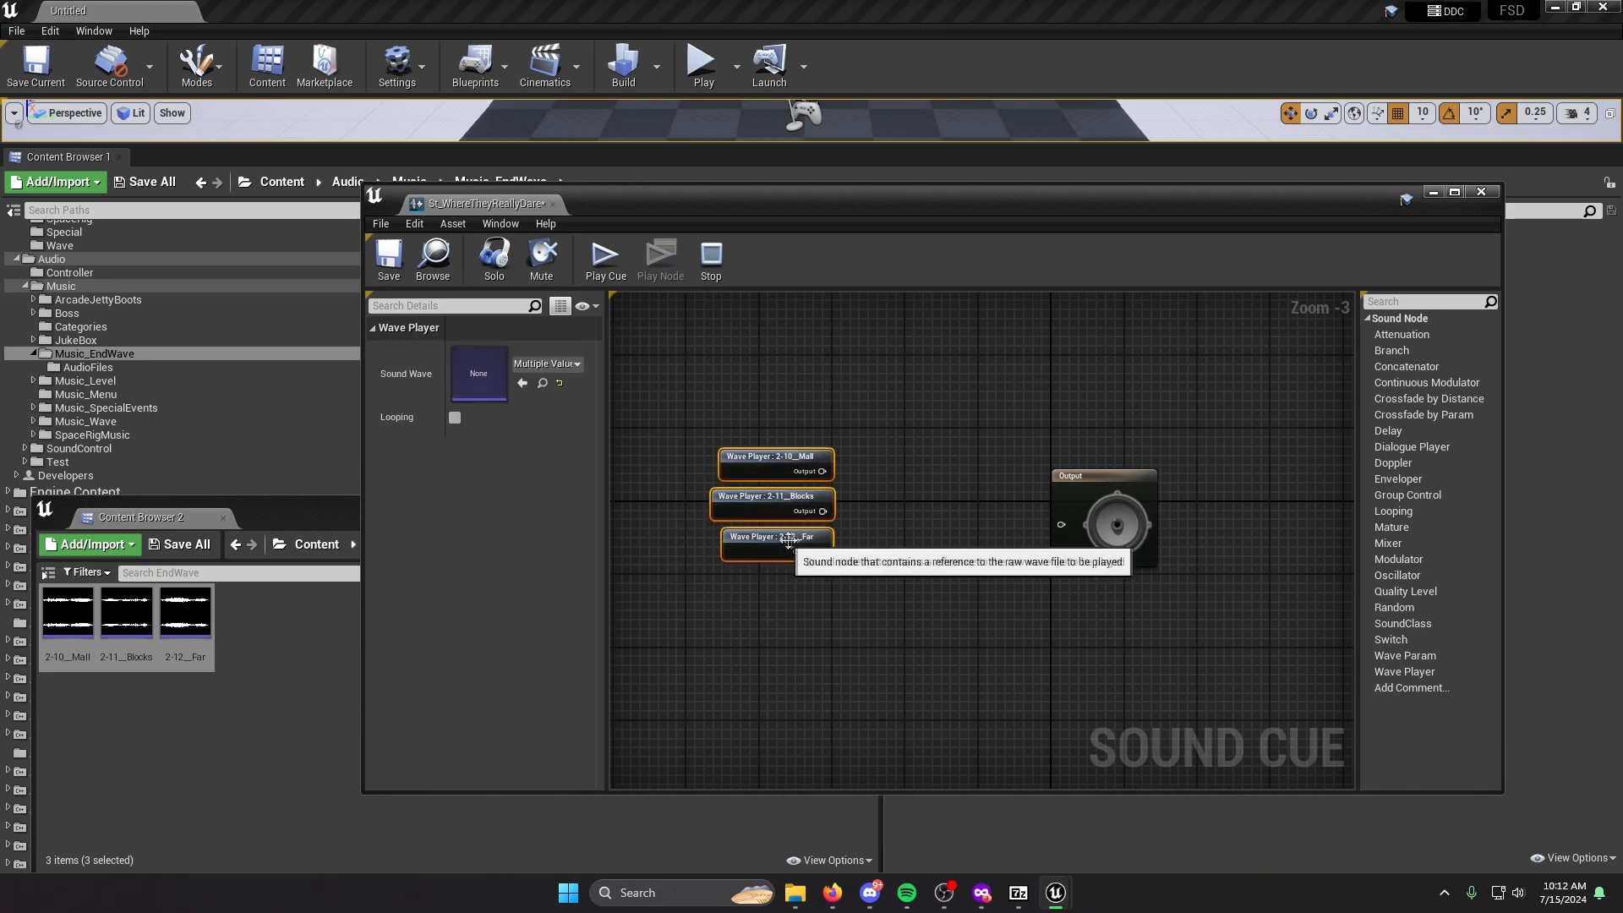
pyautogui.click(896, 527)
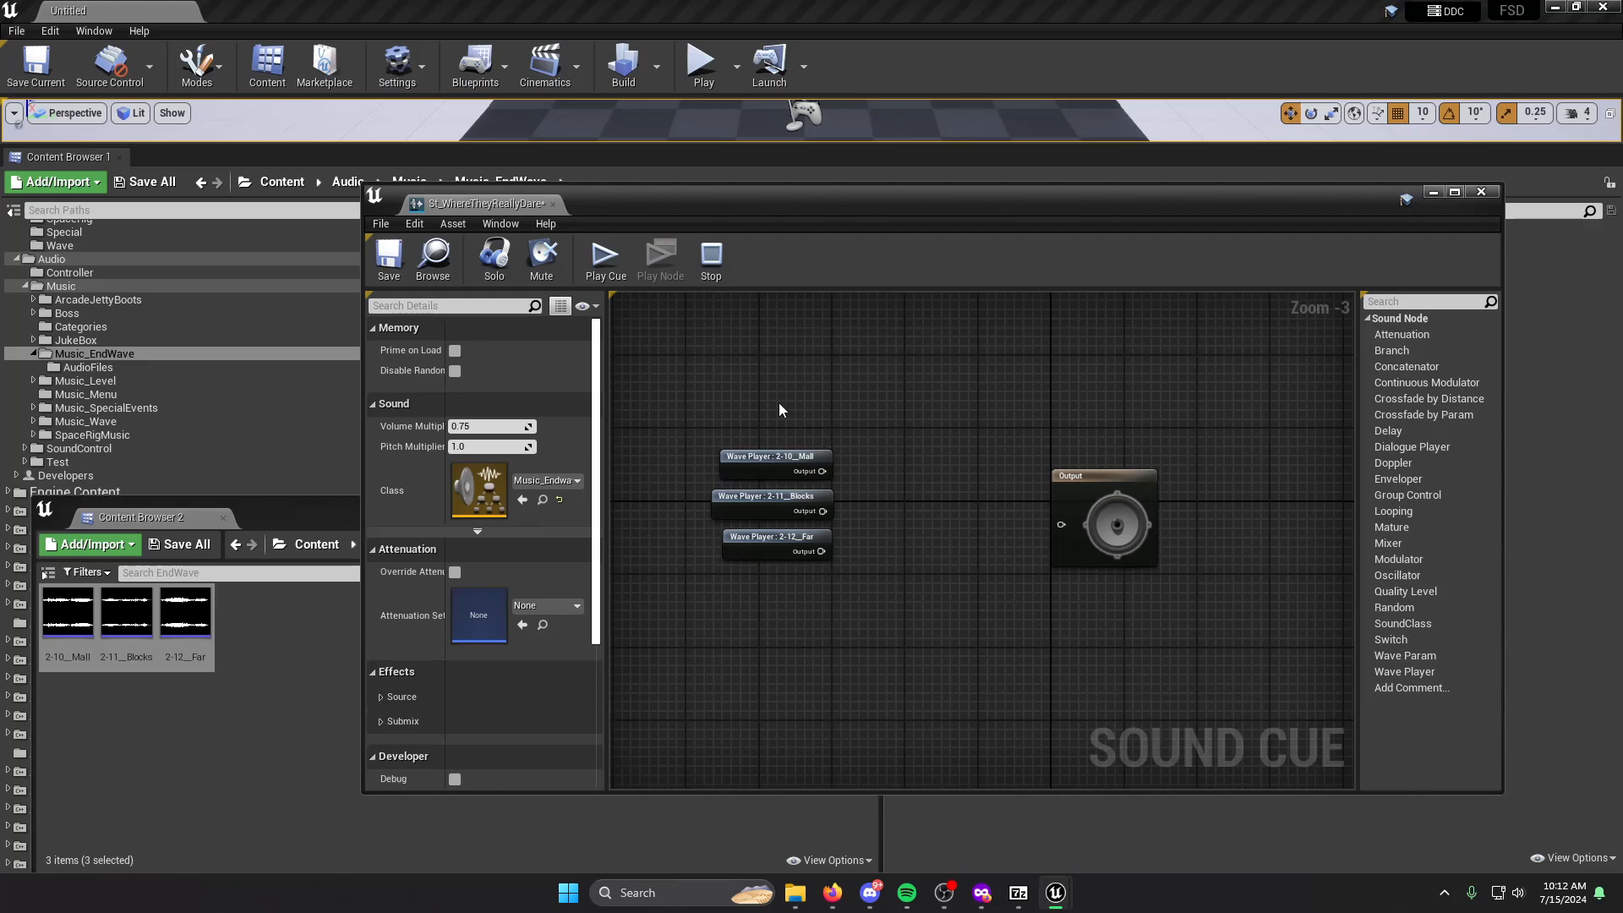
# Add a Random node beside the three Wave Player nodes and arrange them next to each other.
pyautogui.moveTo(1403, 608); pyautogui.dragTo(899, 488)
pyautogui.moveTo(758, 388); pyautogui.dragTo(733, 555)
pyautogui.moveTo(903, 519); pyautogui.dragTo(847, 517)
pyautogui.click(946, 470)
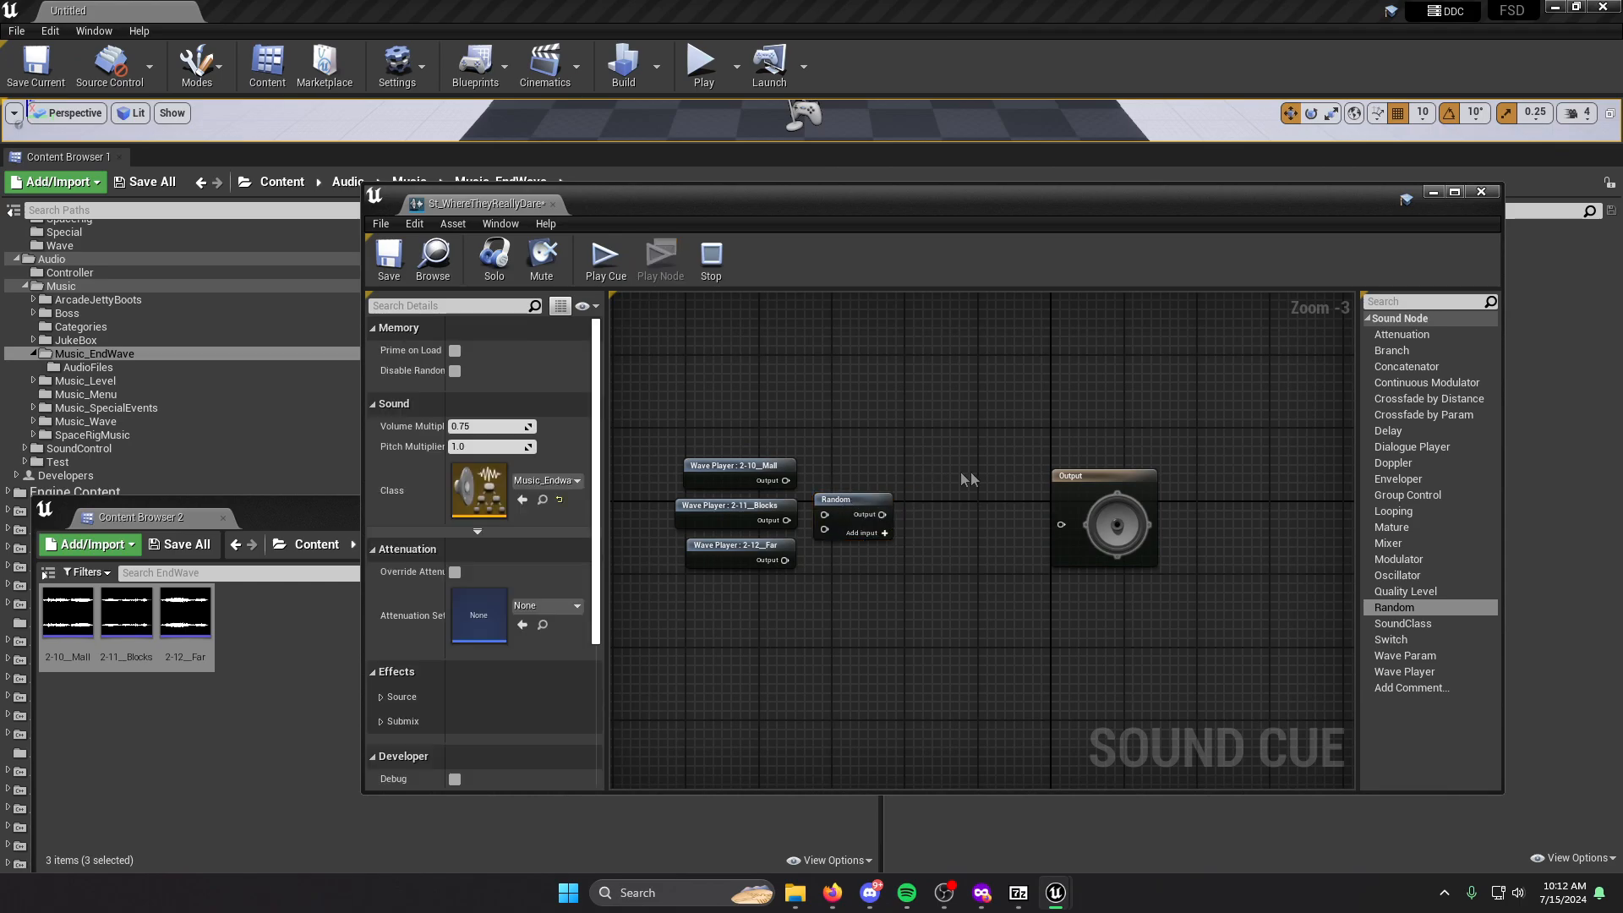
# Add a Looping node and wire the three Wave Players through a three-input Random node and Looping to the Output.
pyautogui.moveTo(1393, 511); pyautogui.dragTo(944, 533)
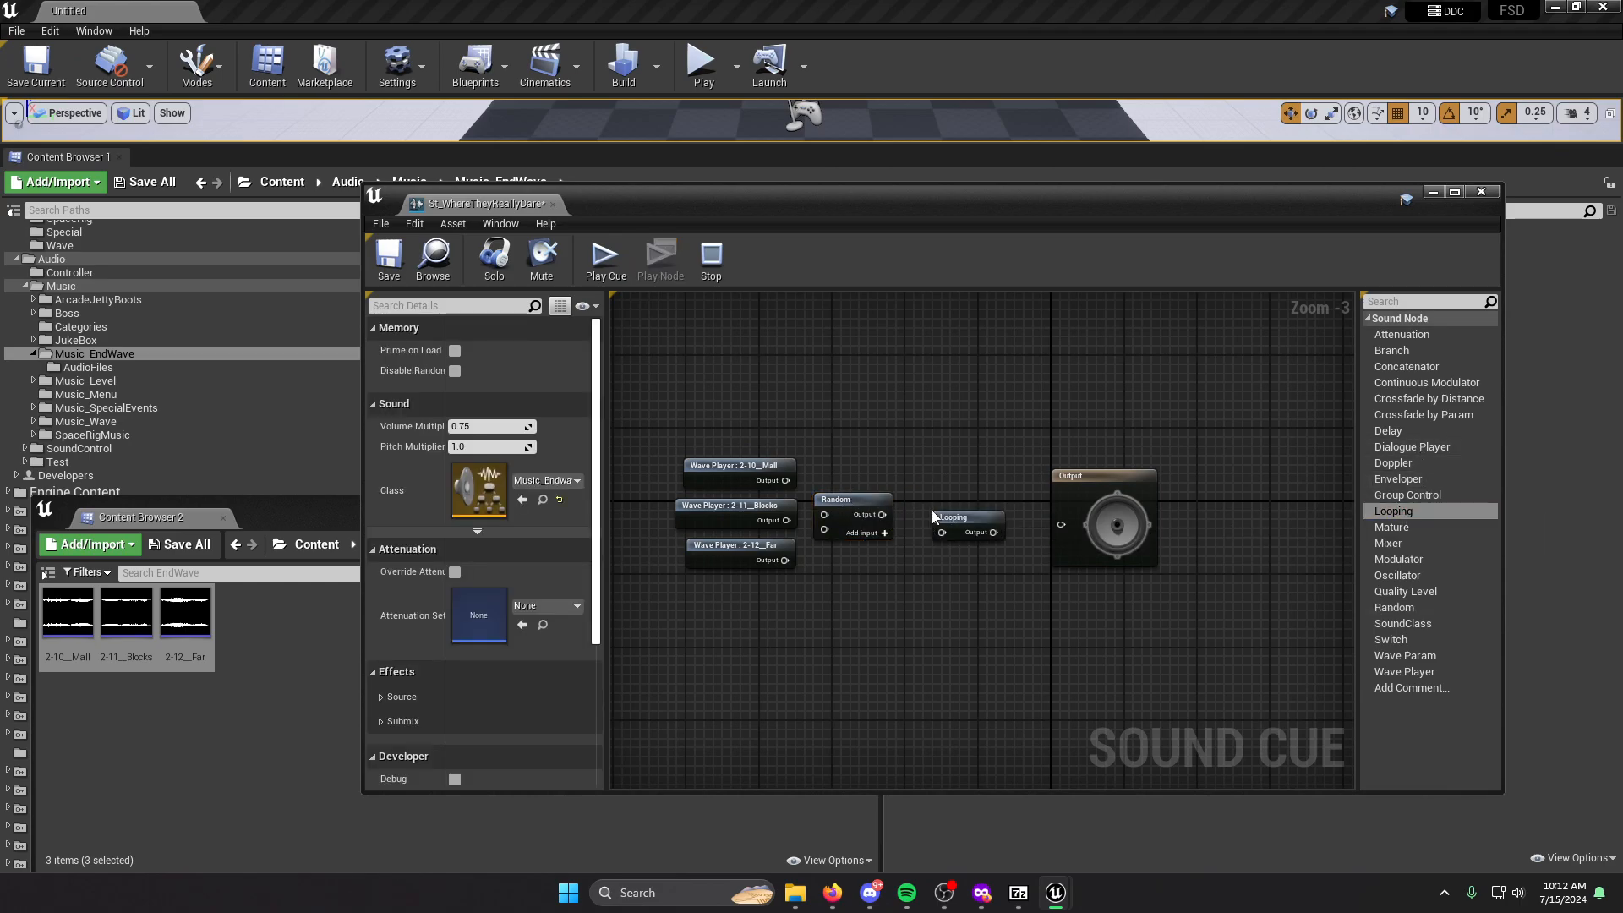
pyautogui.scroll(2, 944, 532)
pyautogui.click(944, 528)
pyautogui.moveTo(738, 465); pyautogui.dragTo(788, 550)
pyautogui.moveTo(862, 509); pyautogui.dragTo(1095, 521)
# Copy the wired Wave Player, Random and Looping nodes, then save and close St_WhereTheyReallyDare_Cue.
pyautogui.moveTo(925, 203); pyautogui.dragTo(930, 263)
pyautogui.click(880, 492)
pyautogui.moveTo(755, 425); pyautogui.dragTo(1071, 652)
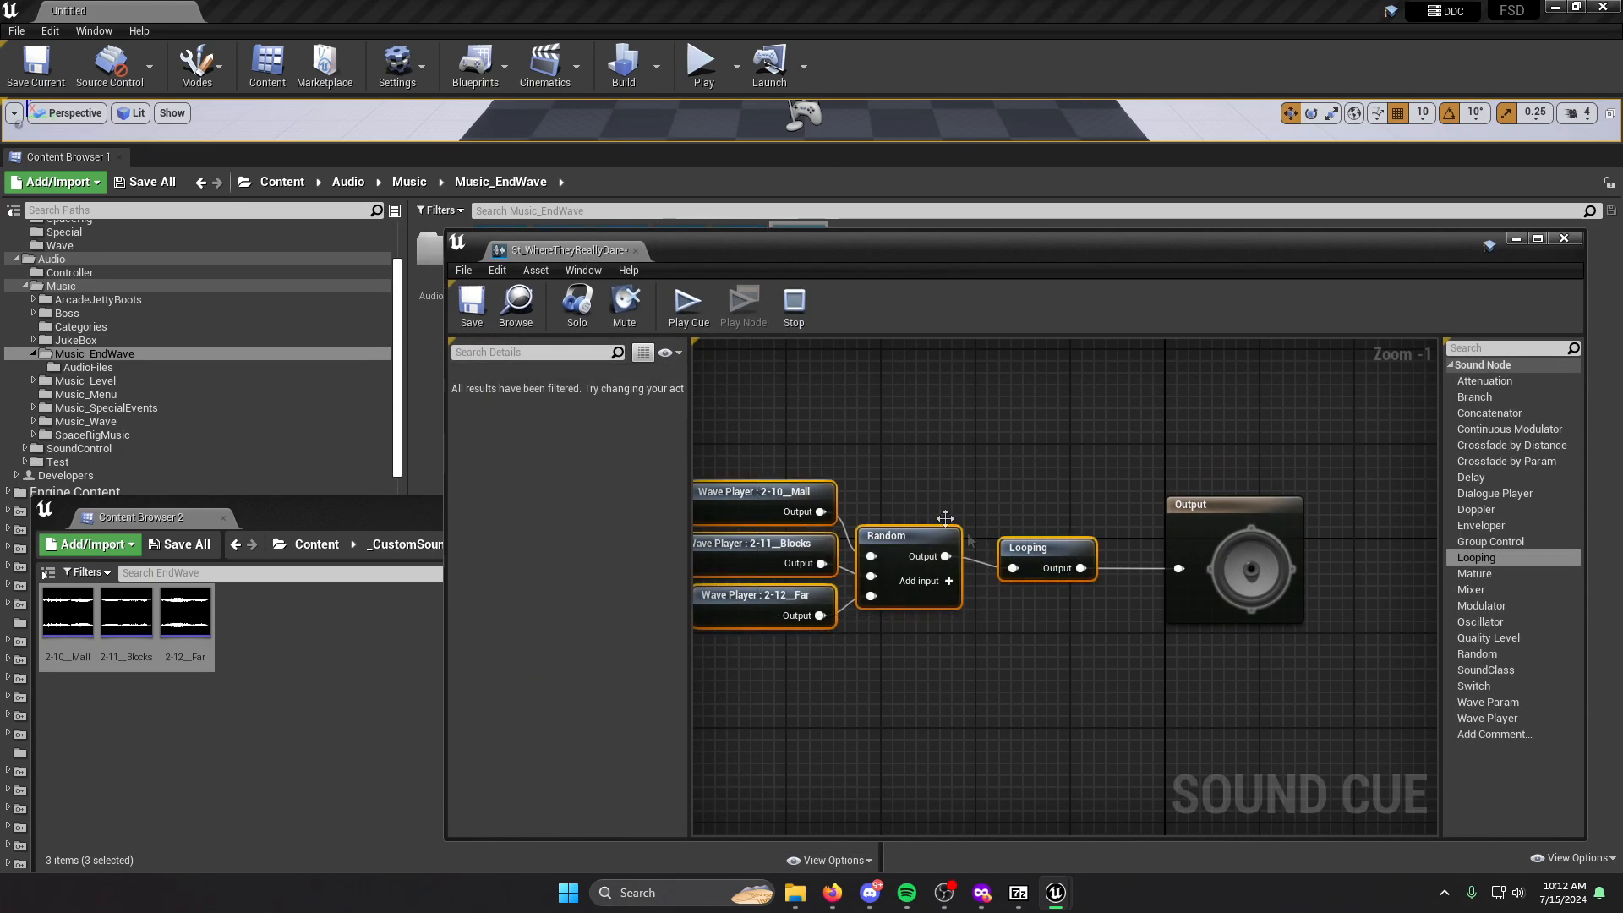
pyautogui.click(471, 304)
pyautogui.click(1563, 239)
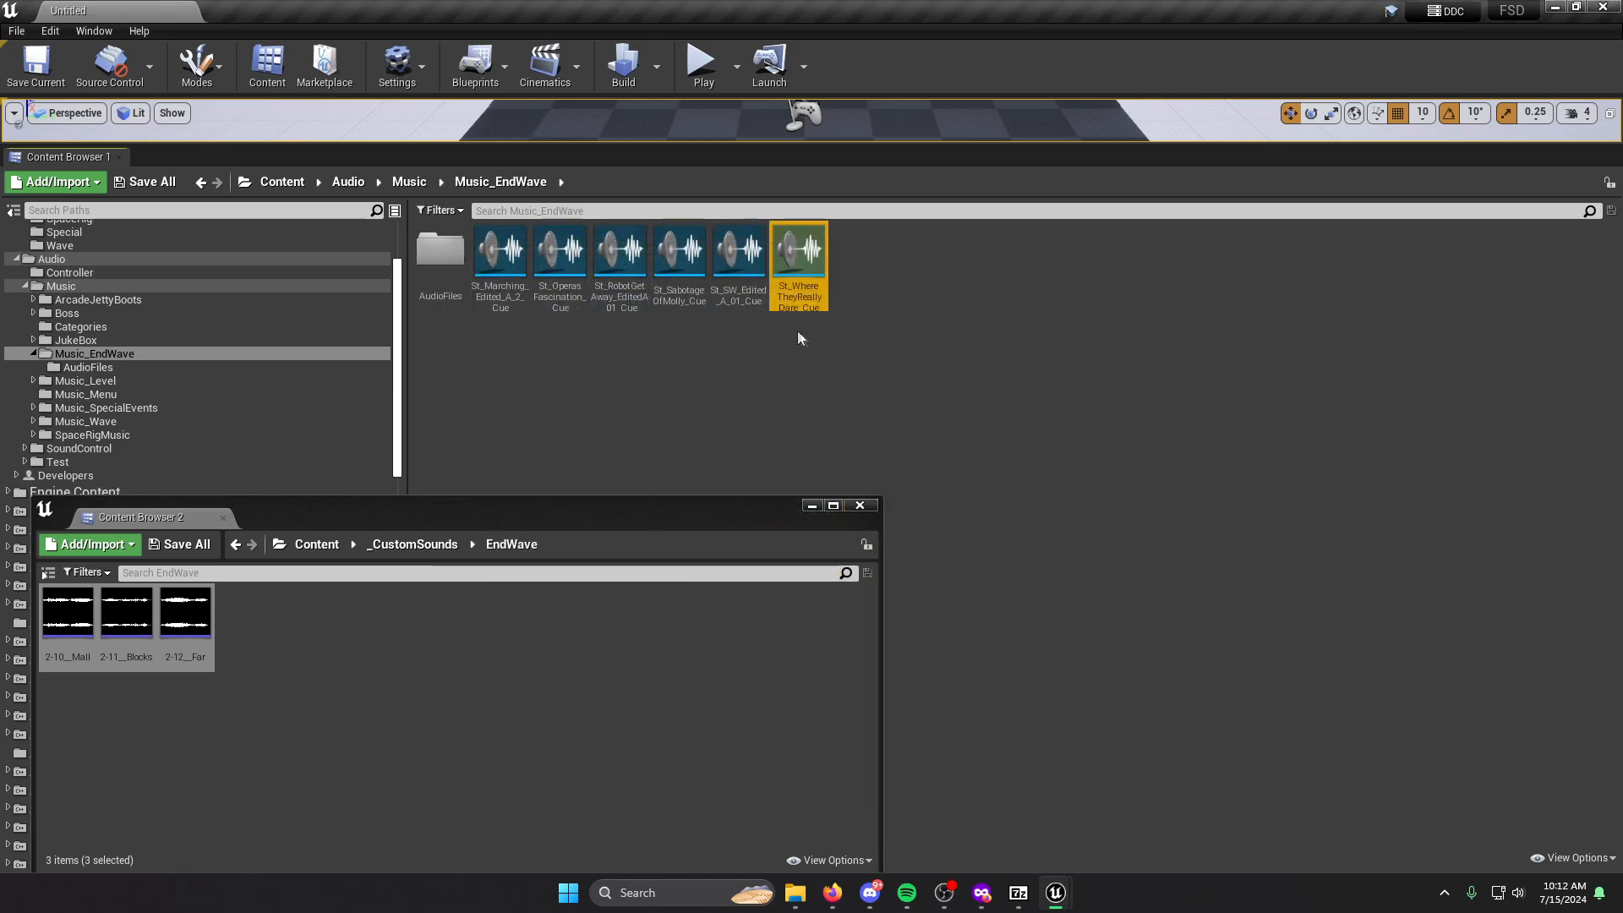
# In St_SW_Edited_A_01_Cue, replace the empty Looping Wave Player with the copied nodes wired to the Output, and close the cue.
pyautogui.doubleClick(748, 299)
pyautogui.click(985, 626)
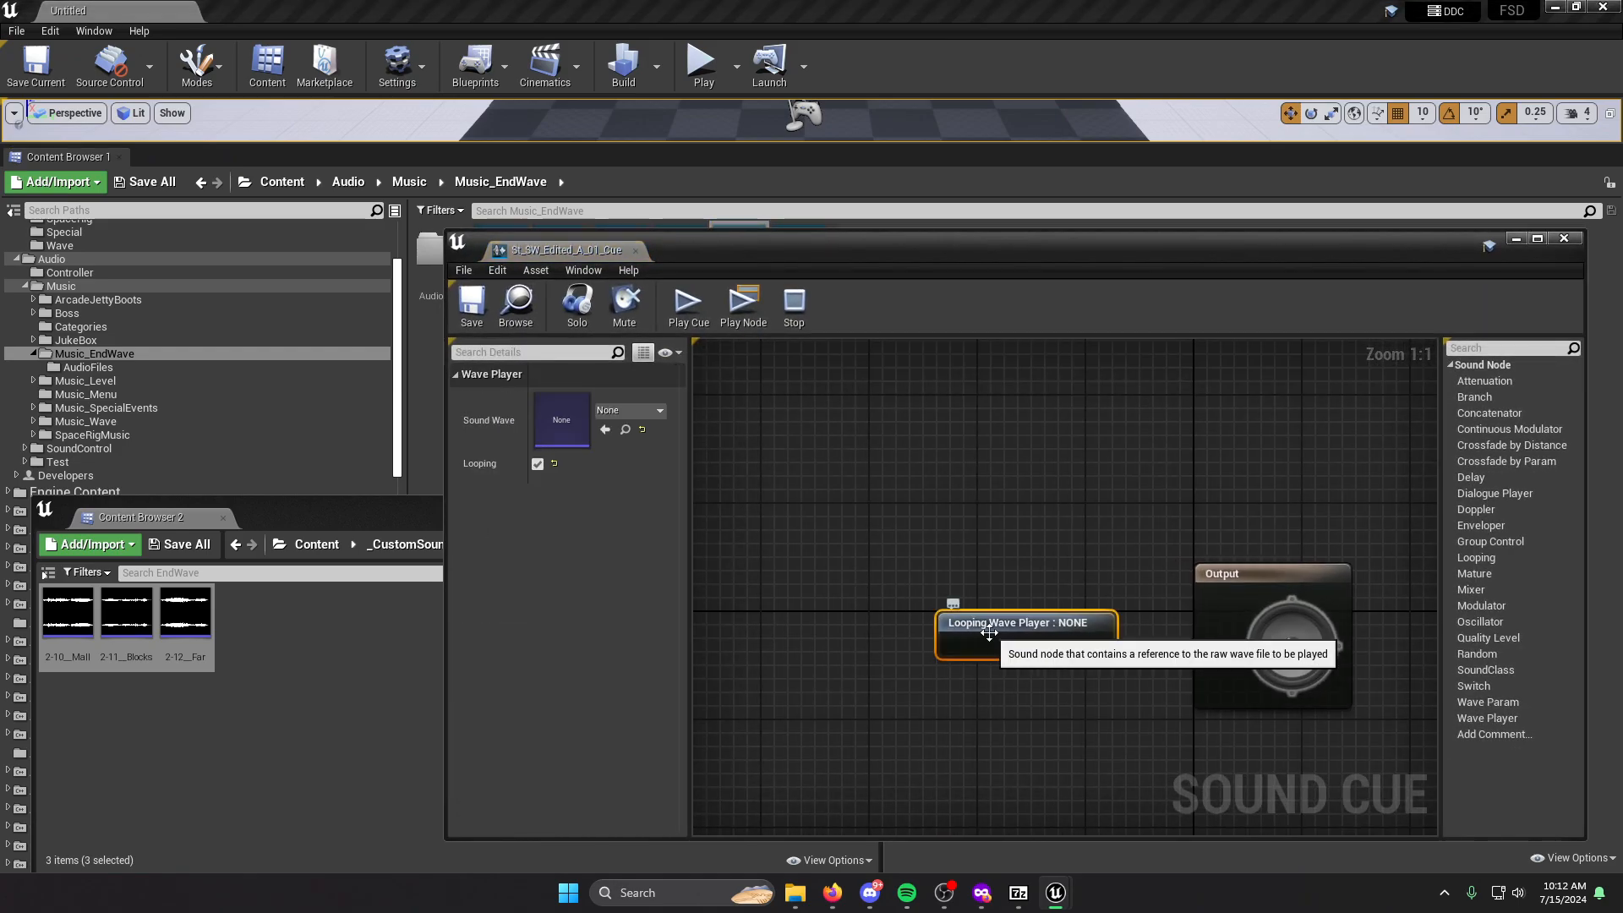
pyautogui.press('Delete')
pyautogui.hotkey('ctrl', 'v')
pyautogui.moveTo(1197, 659)
pyautogui.mouseDown()
pyautogui.moveTo(1053, 658)
pyautogui.moveTo(1208, 646)
pyautogui.mouseUp()
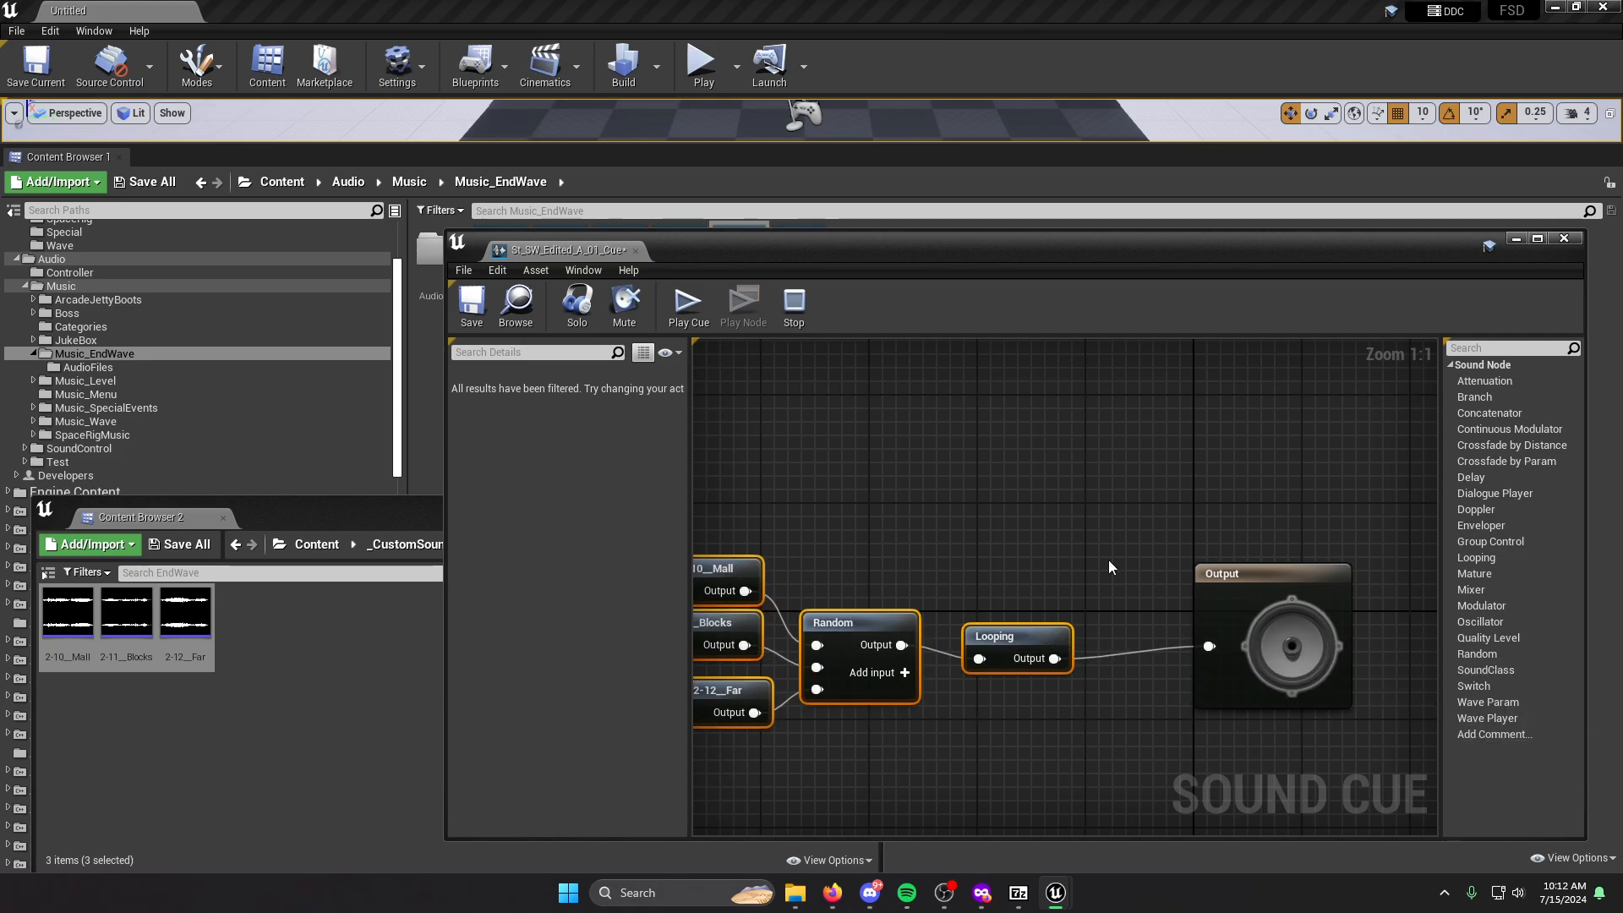
pyautogui.click(1109, 560)
pyautogui.click(1563, 240)
# Open St_SabotageOfMolly_Cue and delete its Wave Player node.
pyautogui.doubleClick(680, 258)
pyautogui.click(906, 630)
pyautogui.press('Delete')
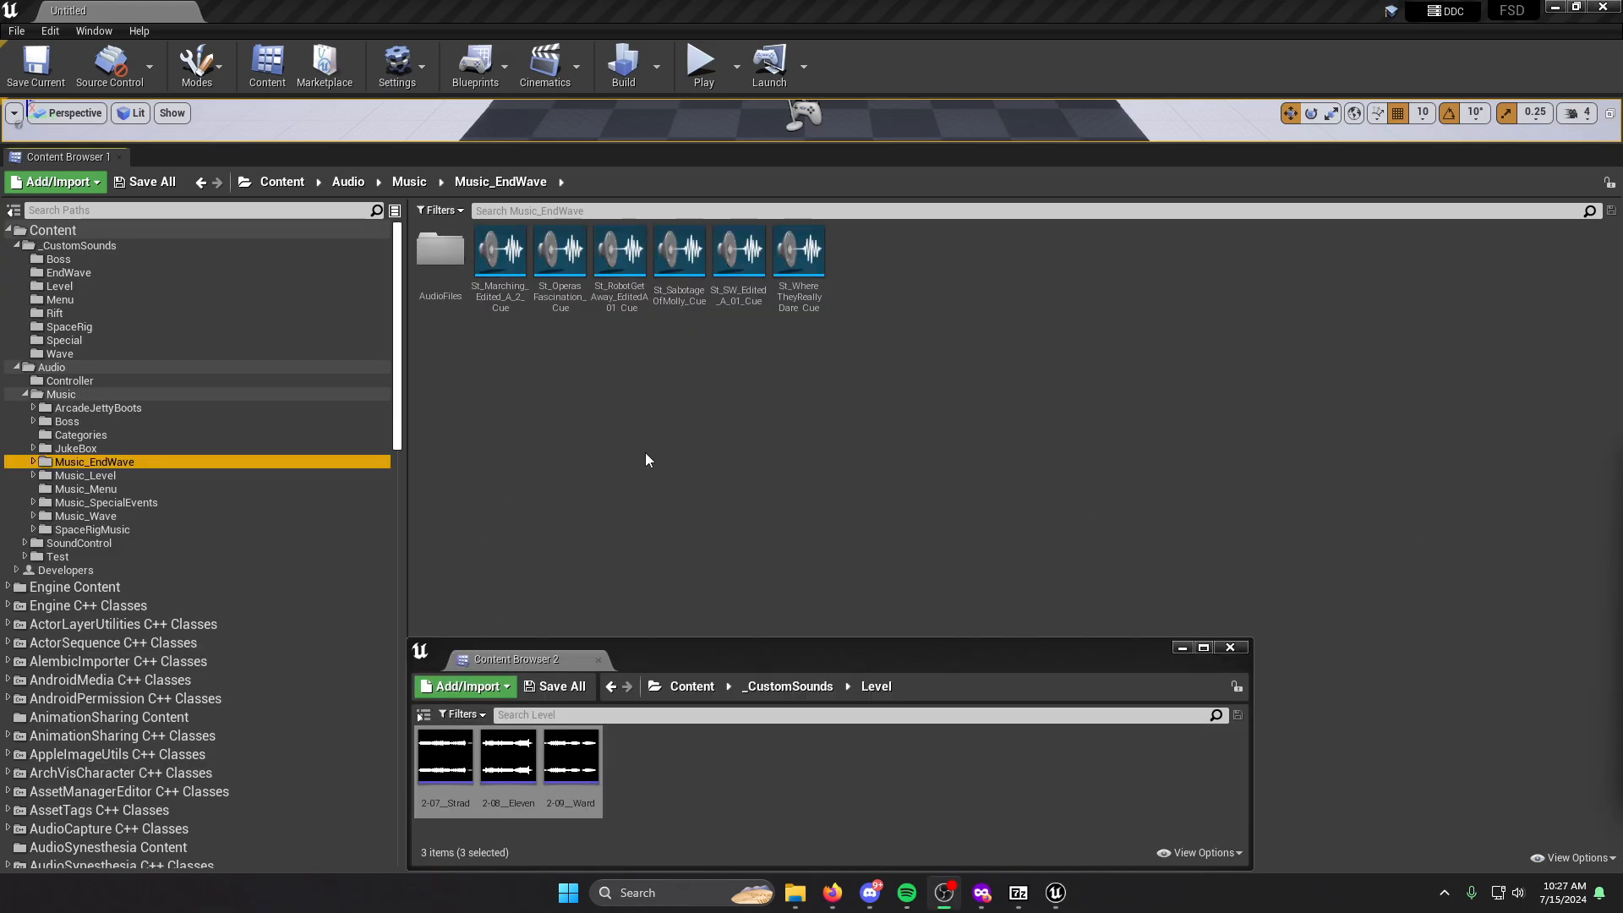
# Open LoadingScreenMusic_Cue in the Music_Level folder and move its 2-06__Stal Wave Player node farther from the Enveloper node.
pyautogui.click(119, 479)
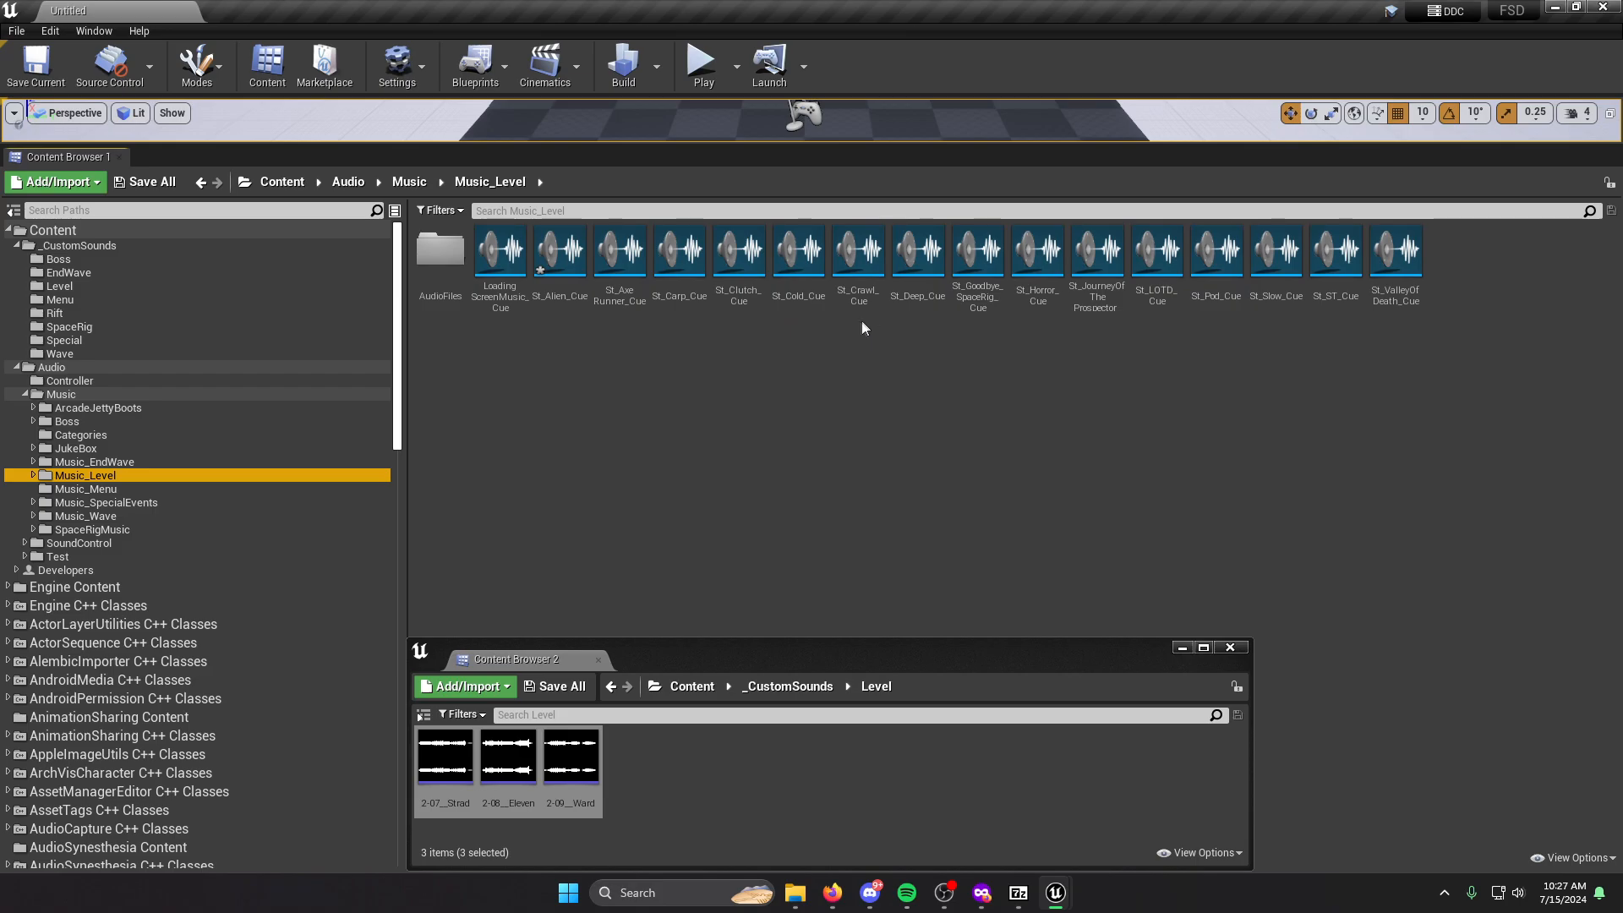
pyautogui.doubleClick(509, 315)
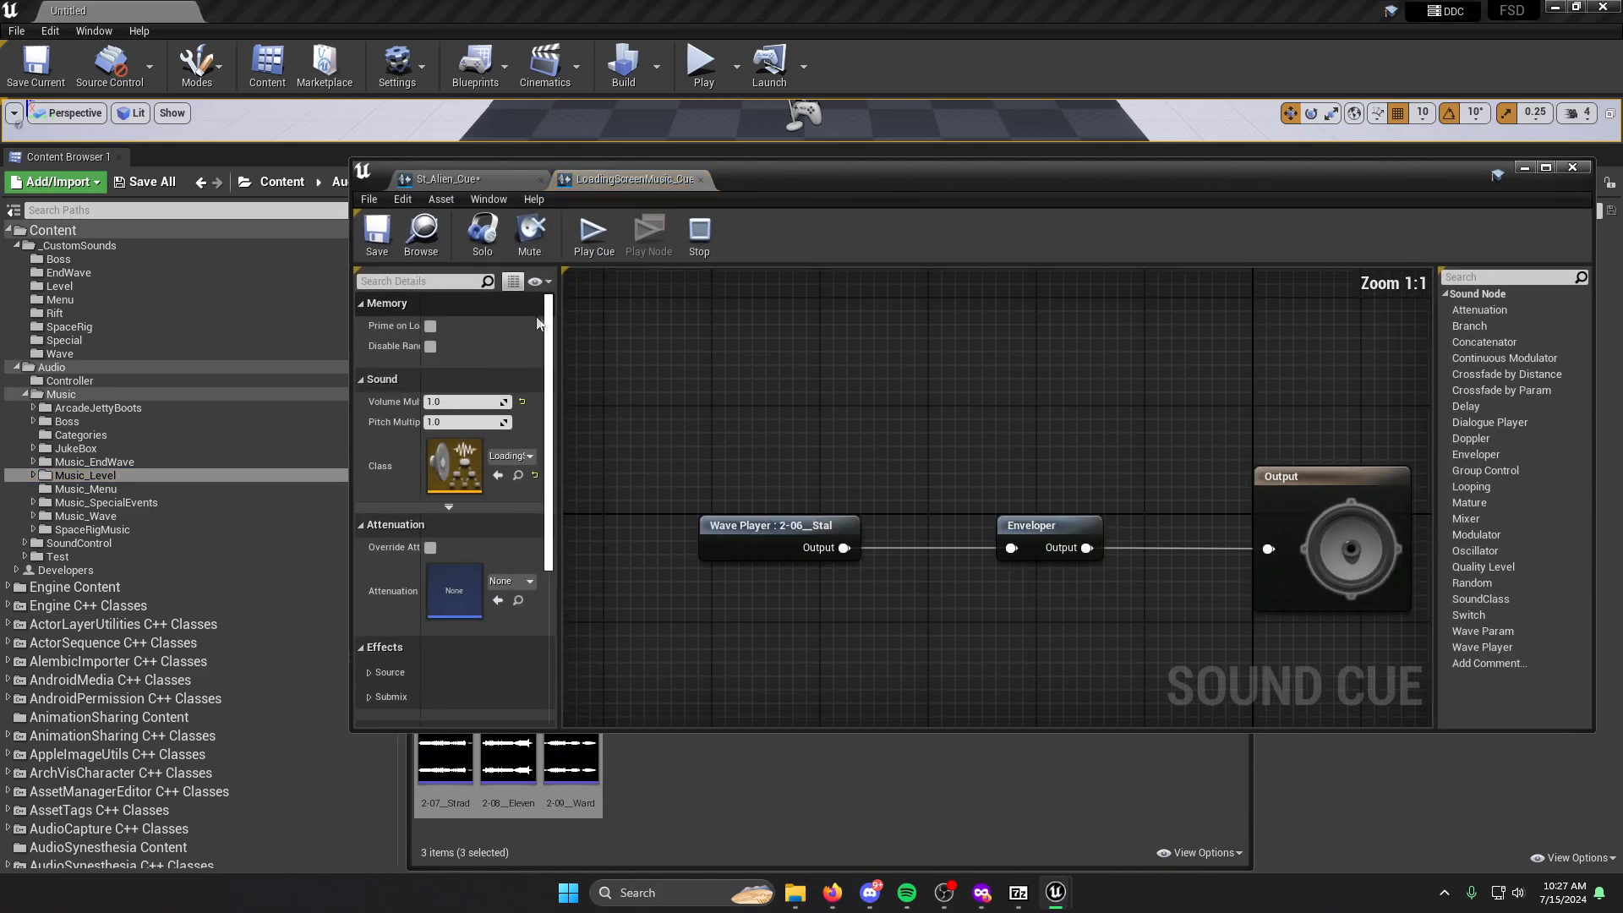
pyautogui.moveTo(994, 169); pyautogui.dragTo(1011, 216)
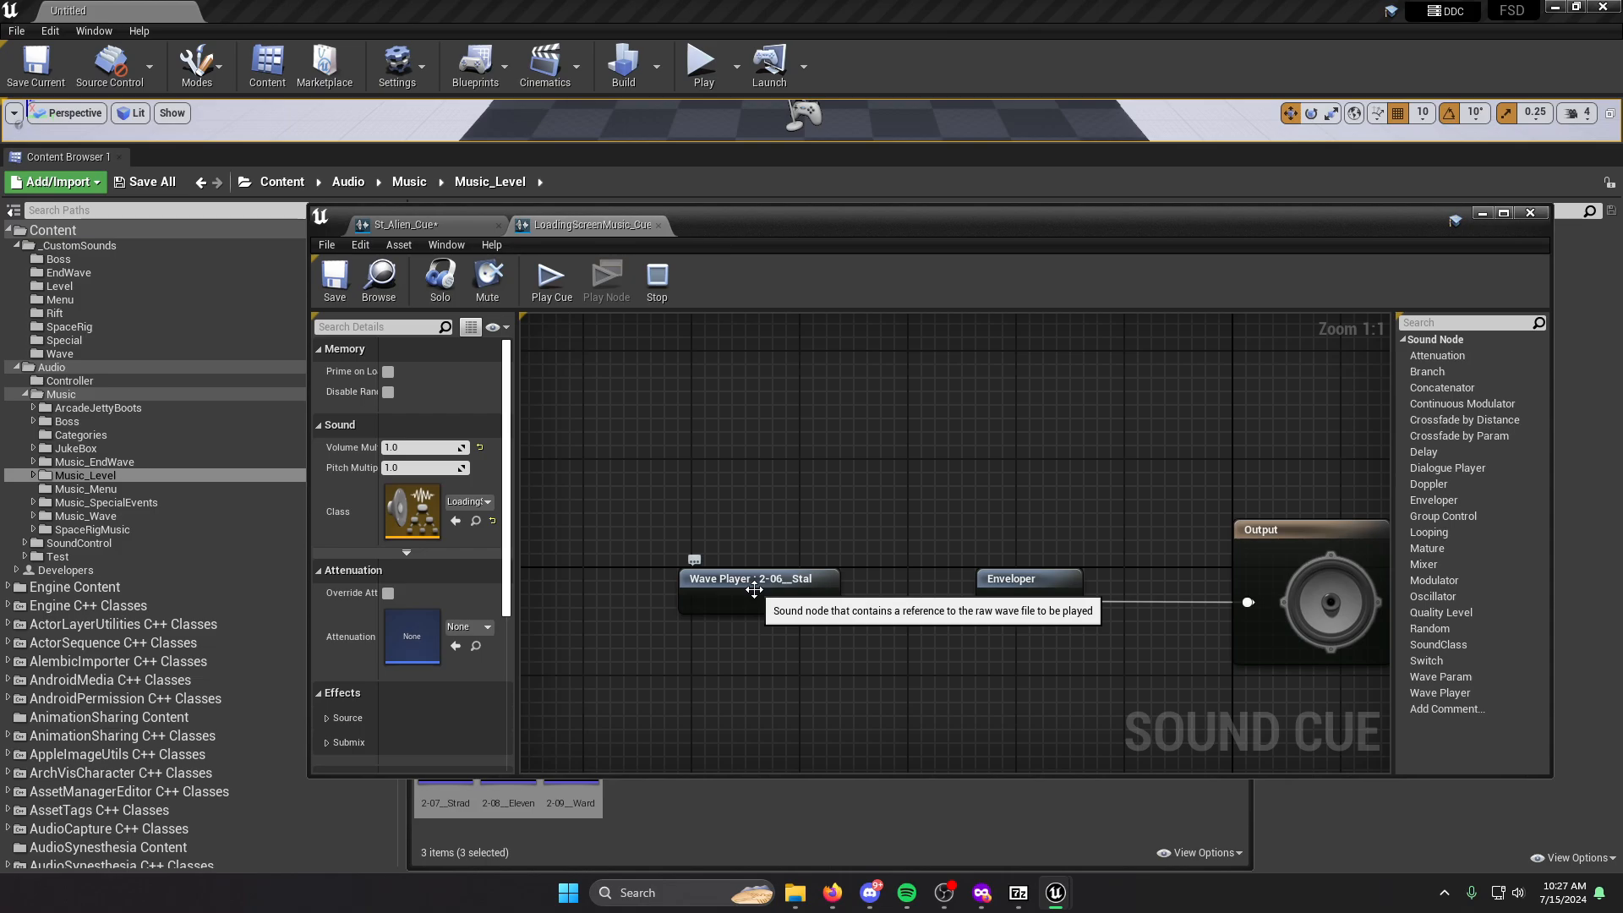
pyautogui.moveTo(754, 590); pyautogui.dragTo(728, 589)
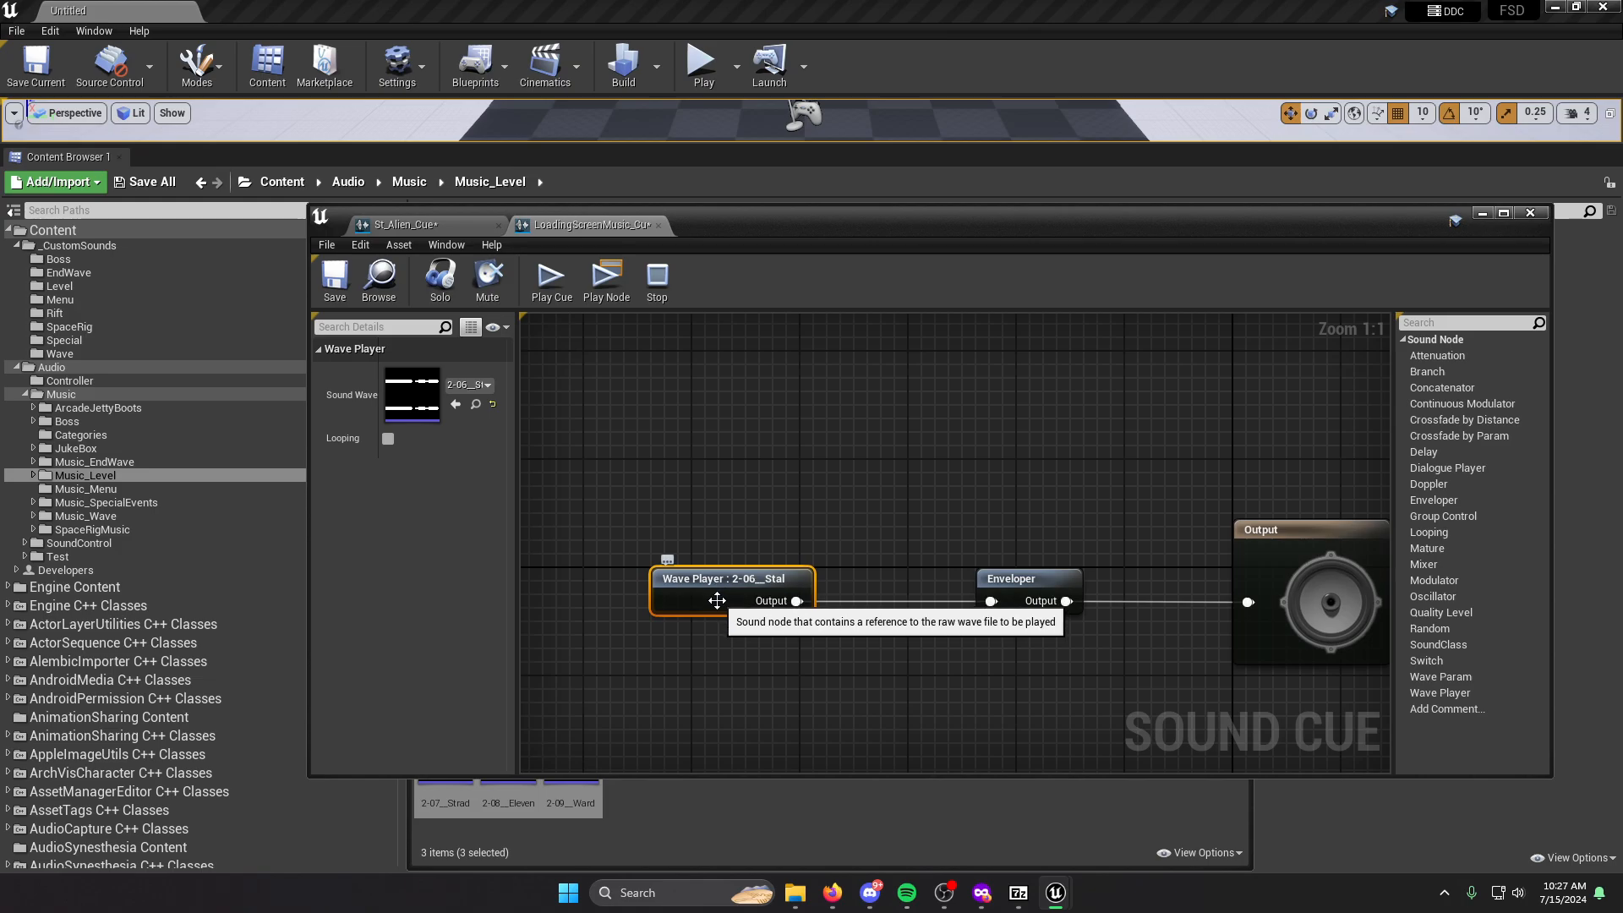
# Turn on looping for the 2-06__Stal Wave Player, switch it back off, and look at the Enveloper node.
pyautogui.click(388, 438)
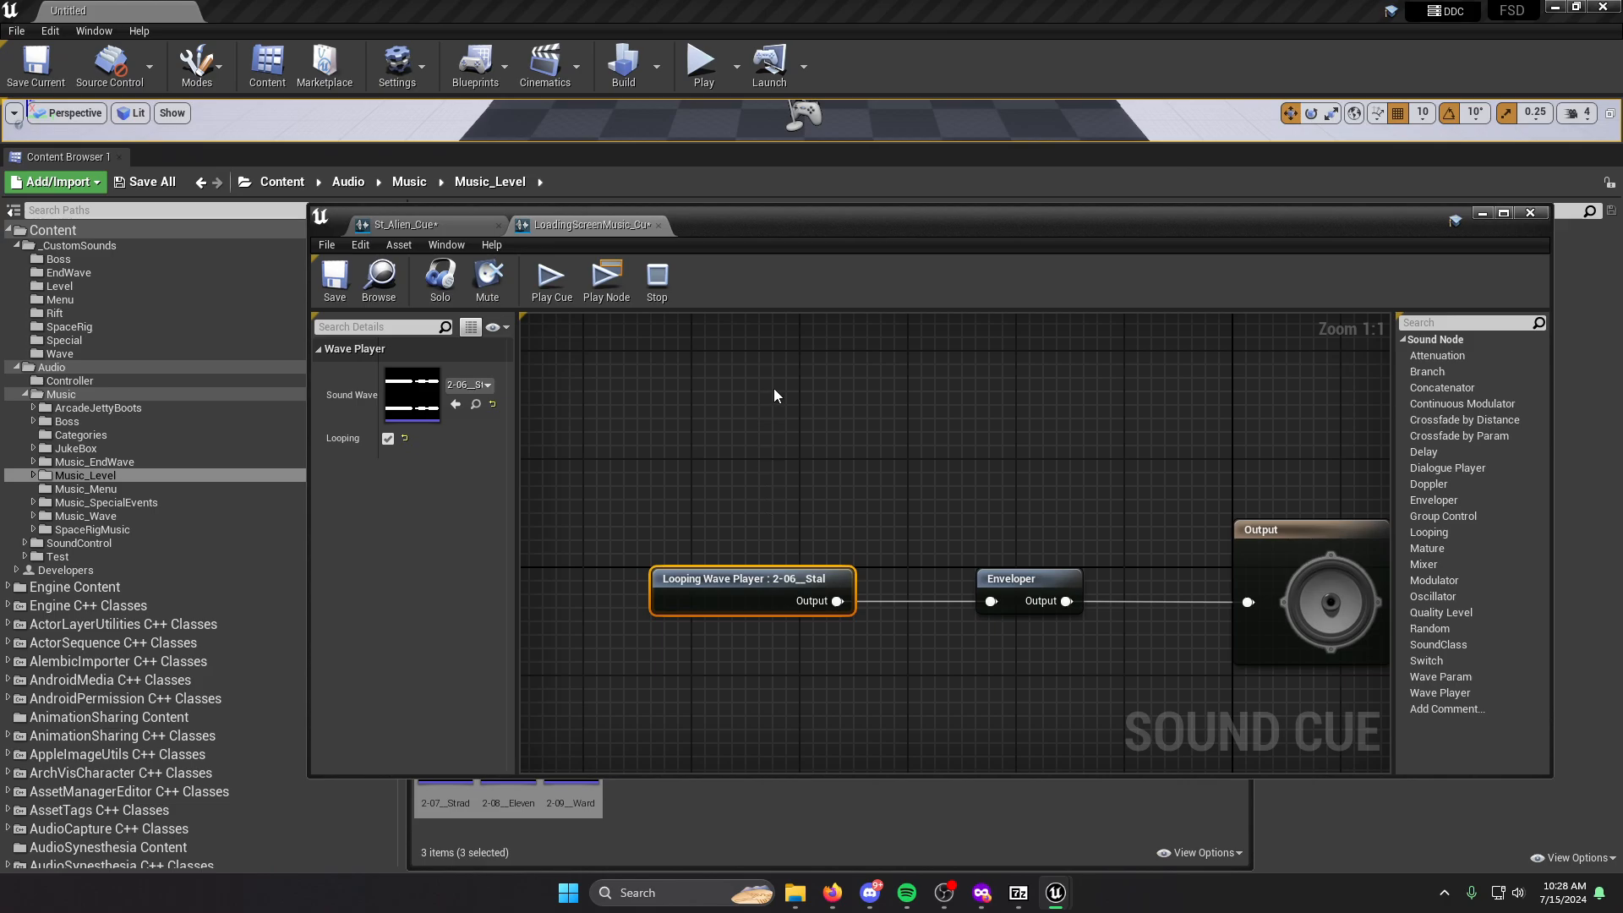
pyautogui.click(388, 439)
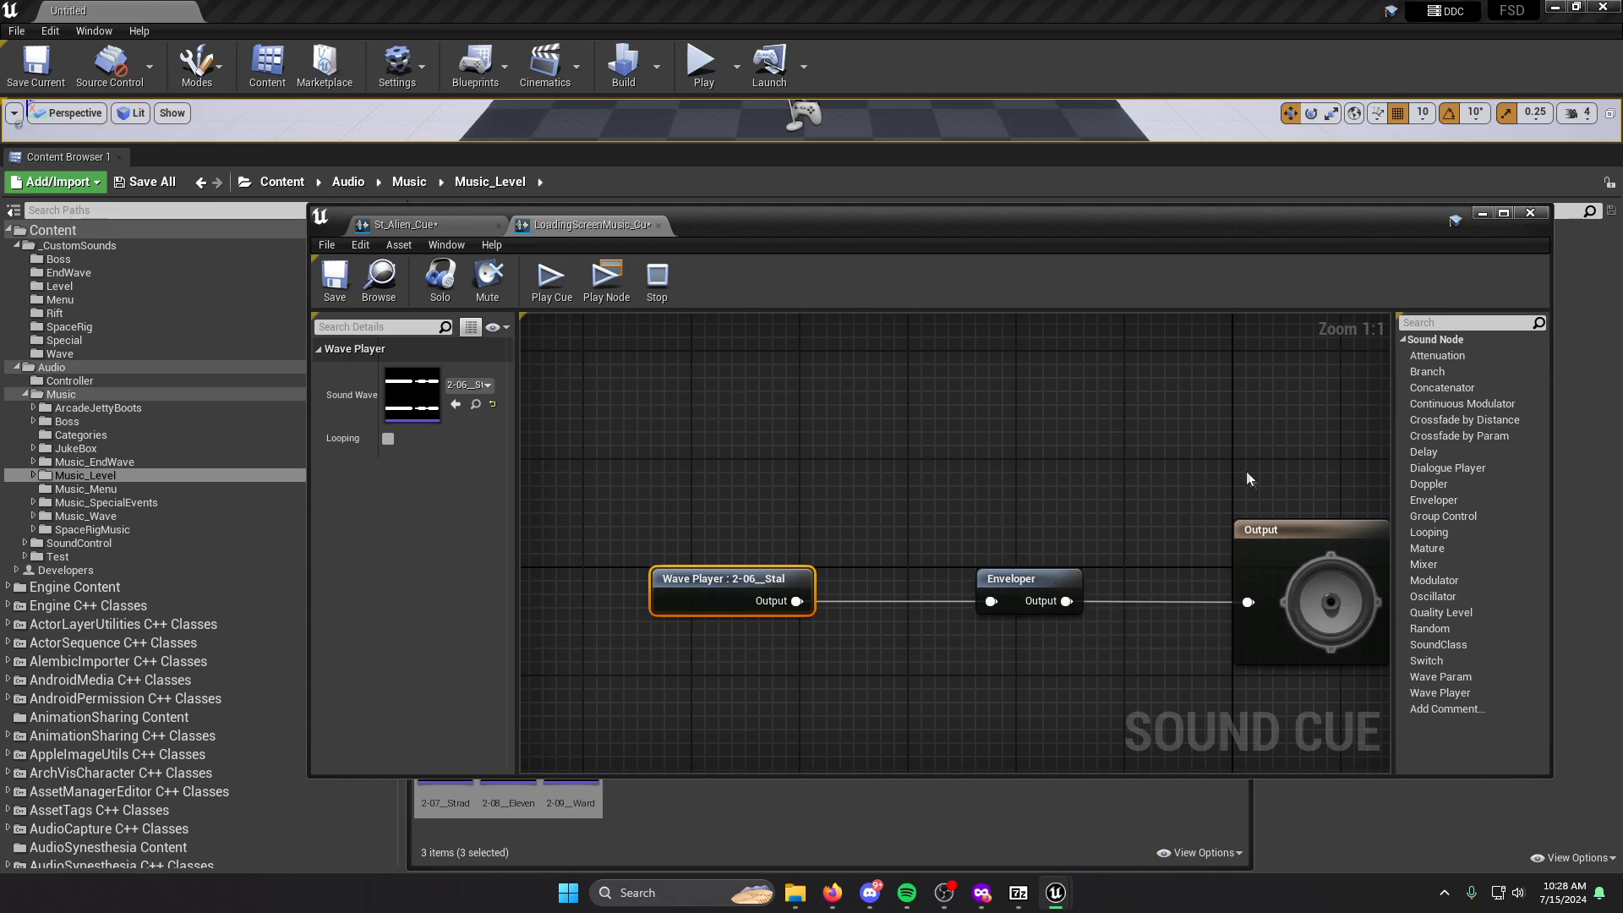
pyautogui.click(1026, 580)
pyautogui.click(1077, 477)
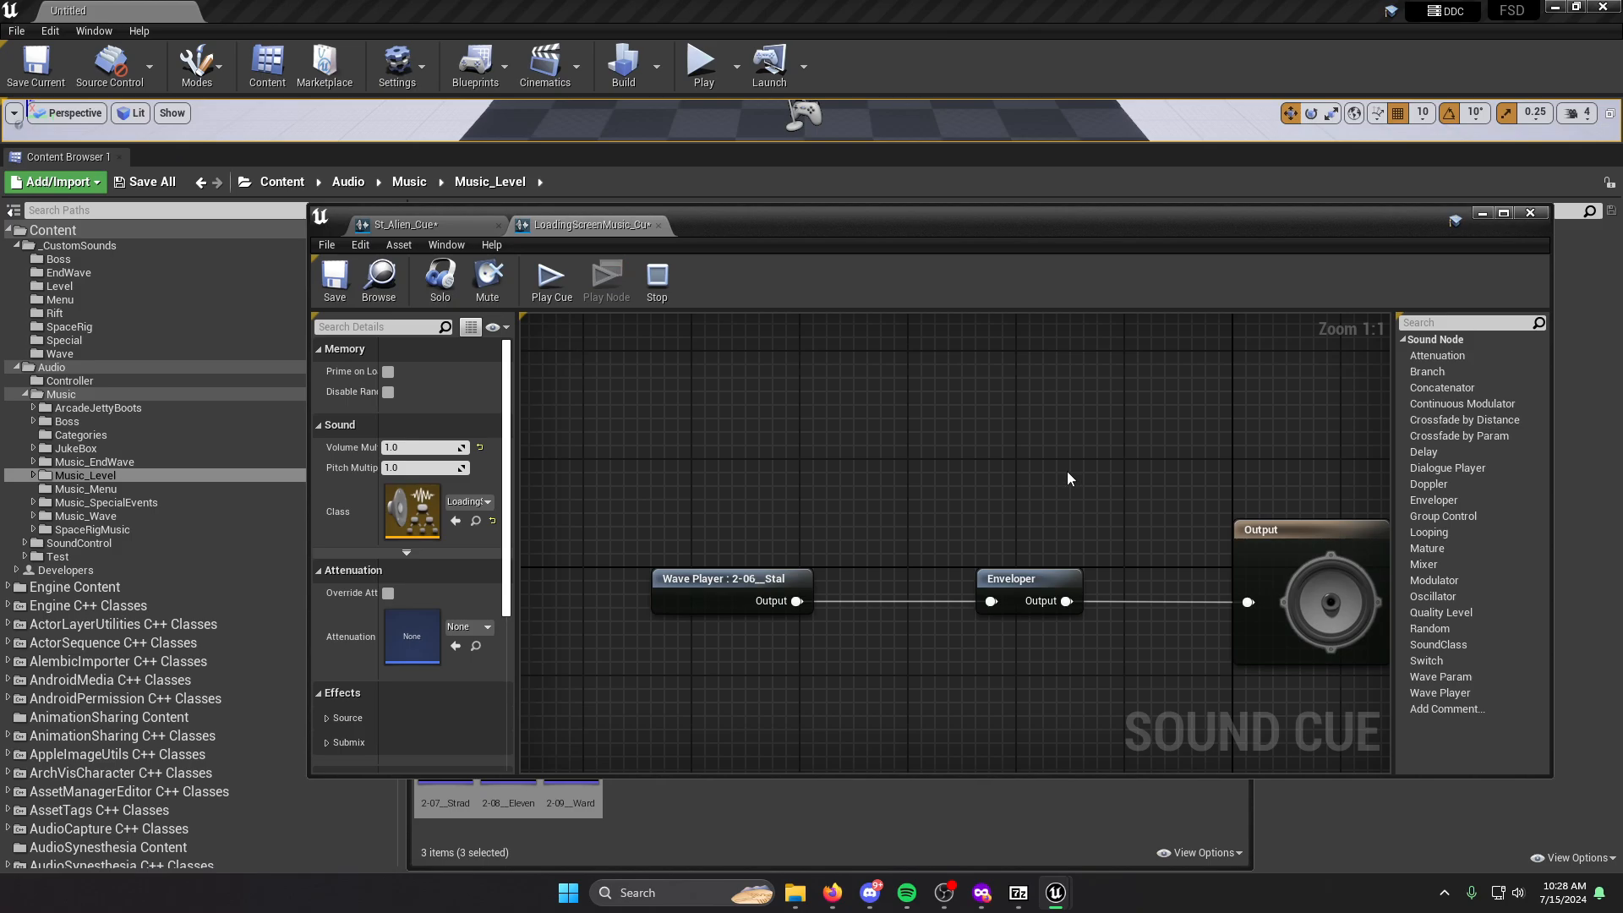
# Save LoadingScreenMusic_Cue and close the sound cue editor.
pyautogui.click(734, 602)
pyautogui.click(379, 279)
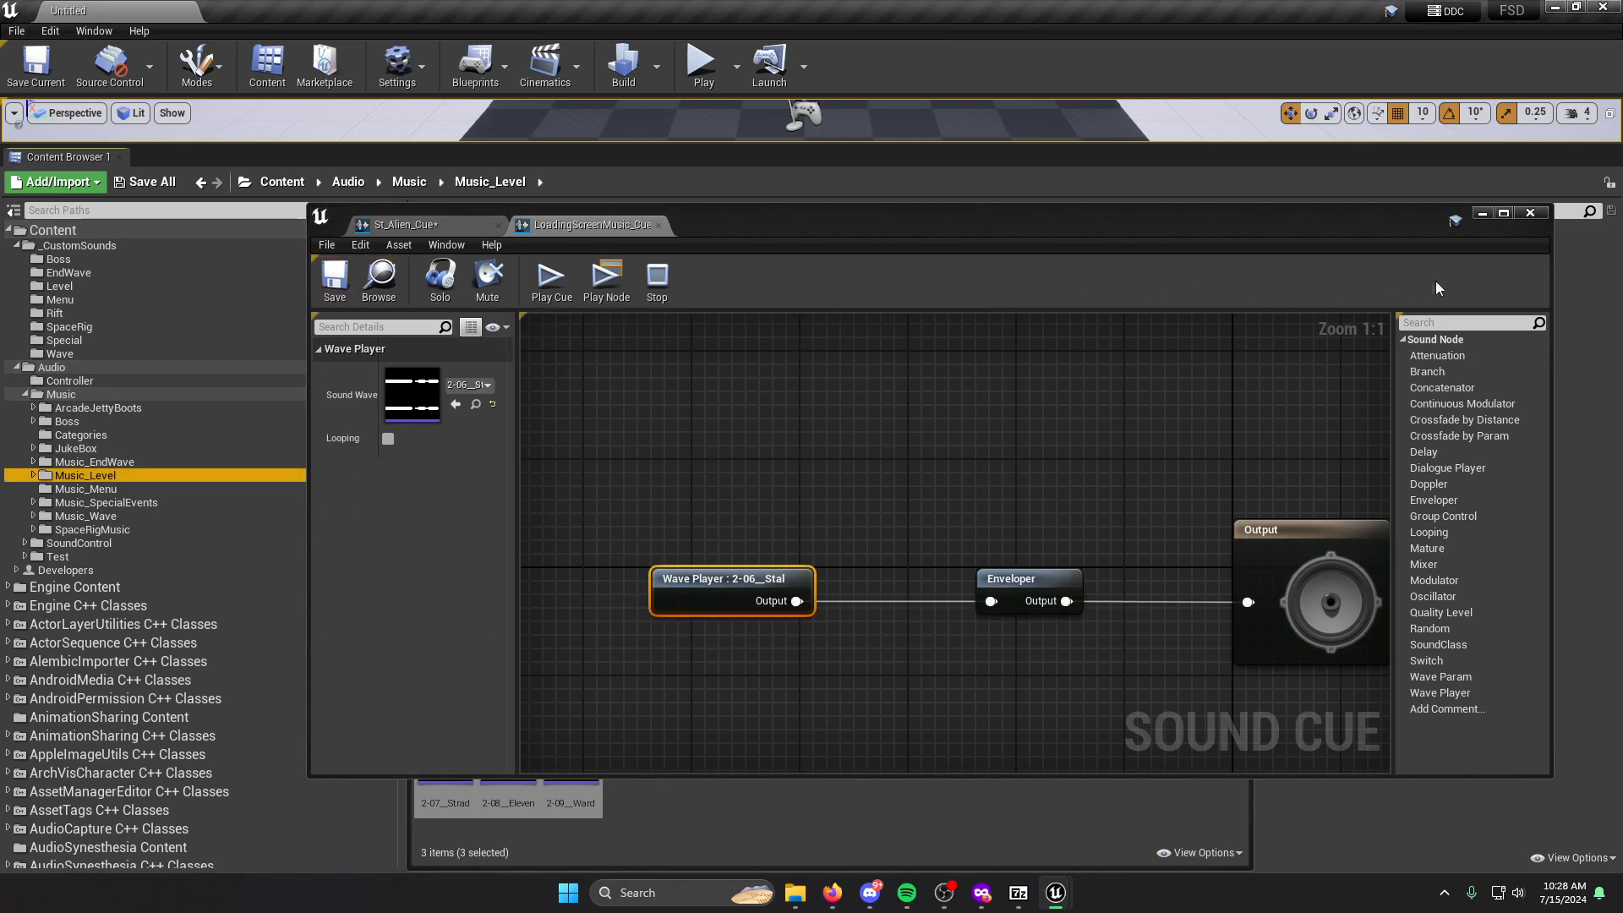
pyautogui.click(1530, 213)
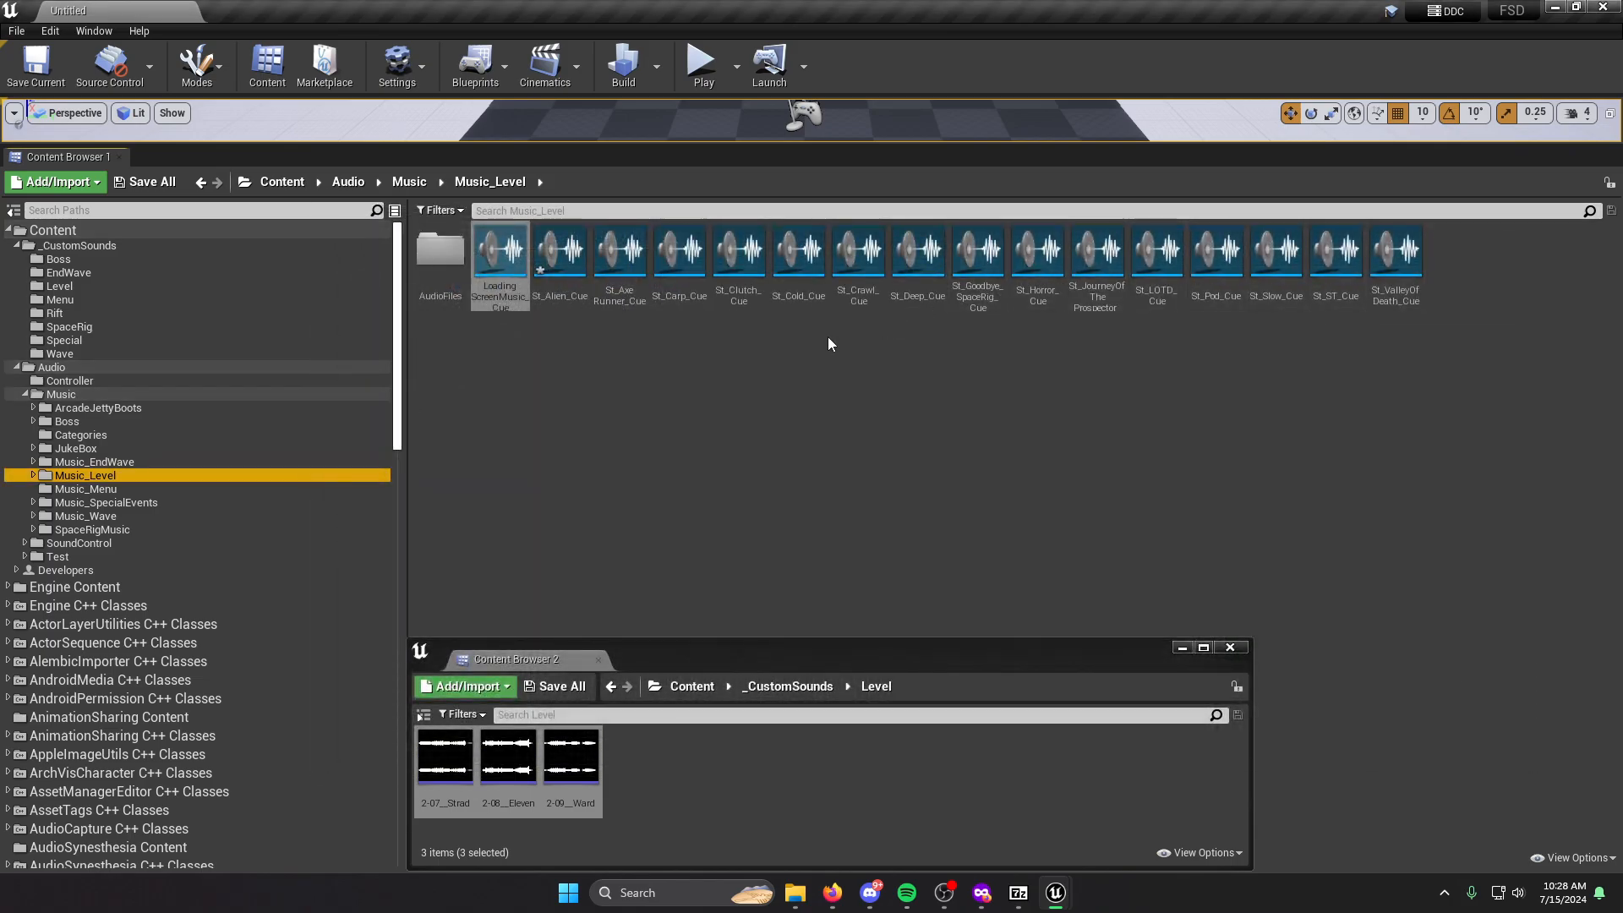
# Open St_Goodbye_SpaceRig_Cue, examine its volume, sound class and attenuation settings with the details area widened, and close it.
pyautogui.doubleClick(990, 301)
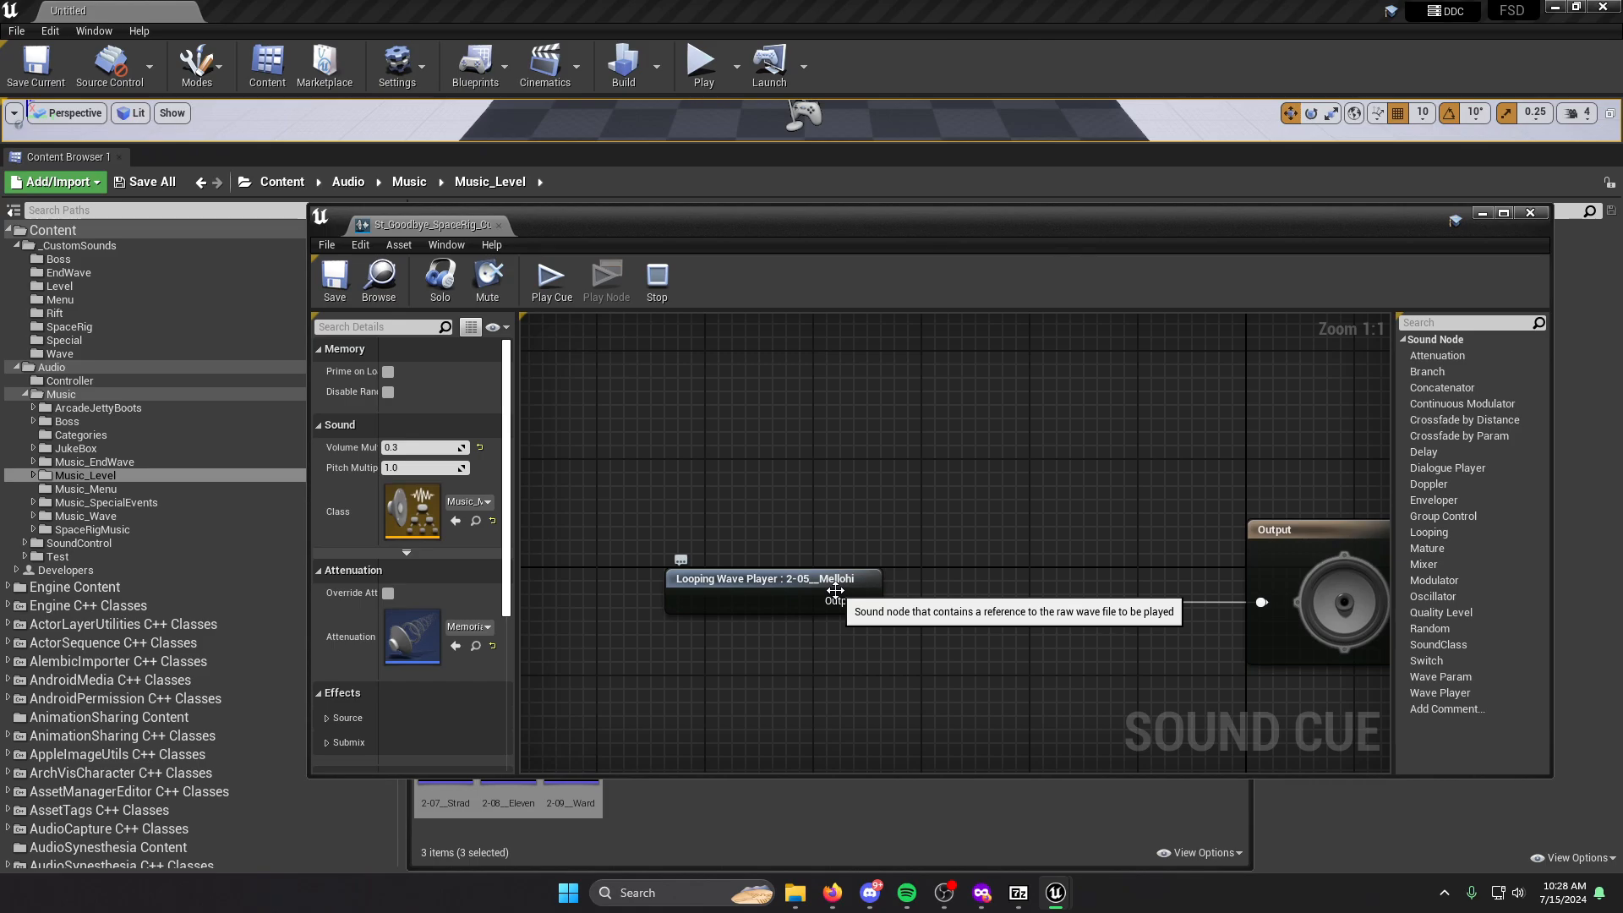
pyautogui.click(1249, 549)
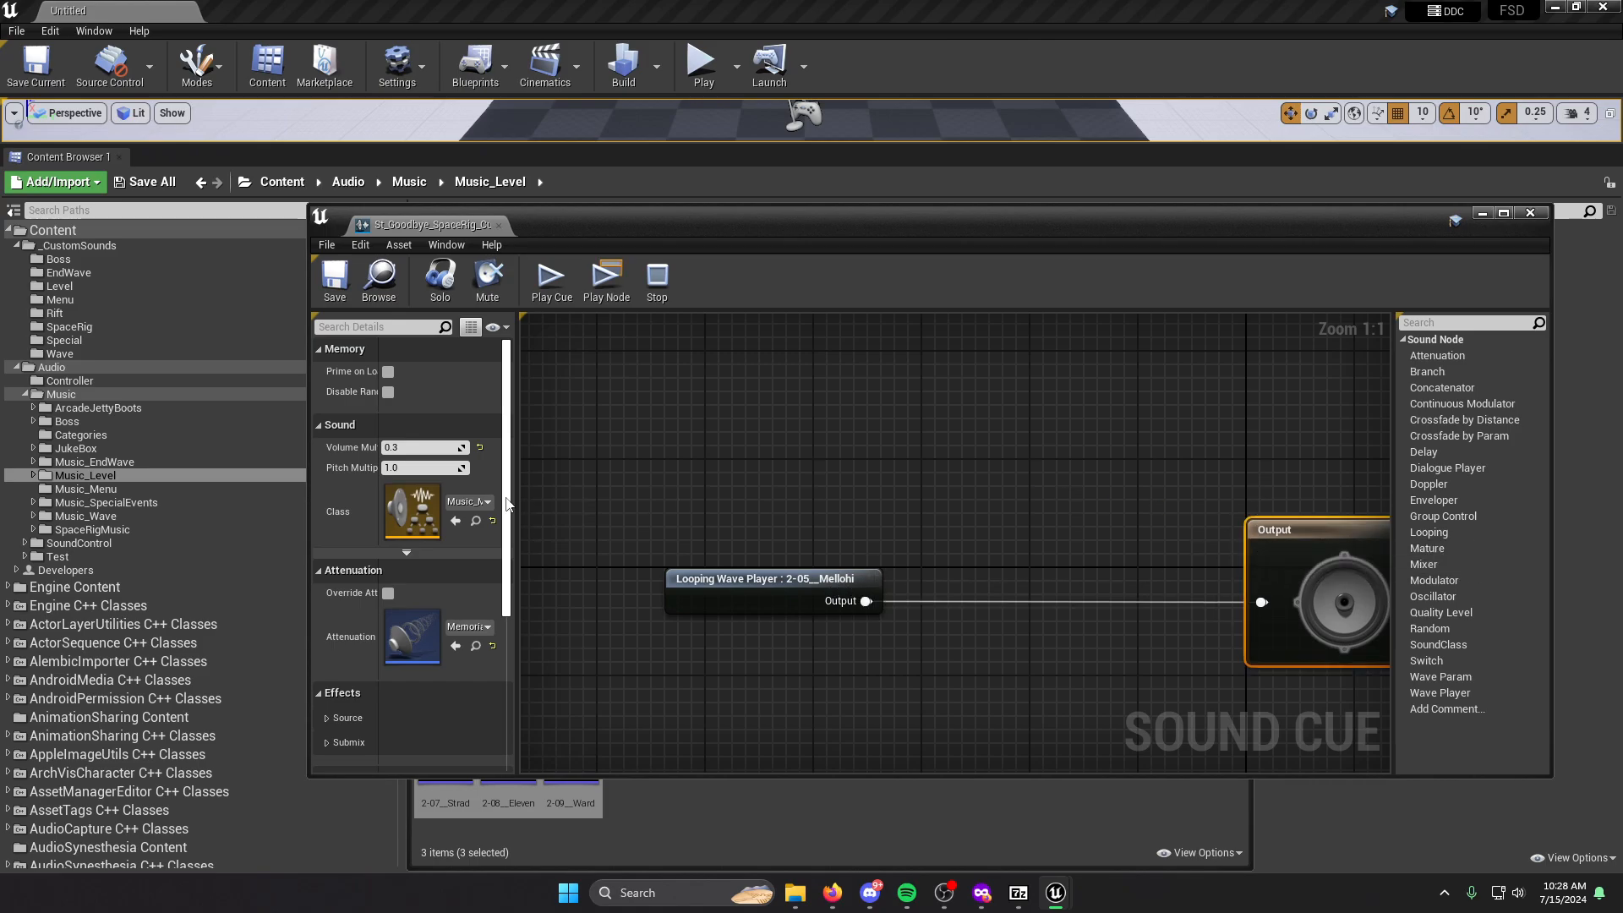
pyautogui.moveTo(508, 504); pyautogui.dragTo(716, 507)
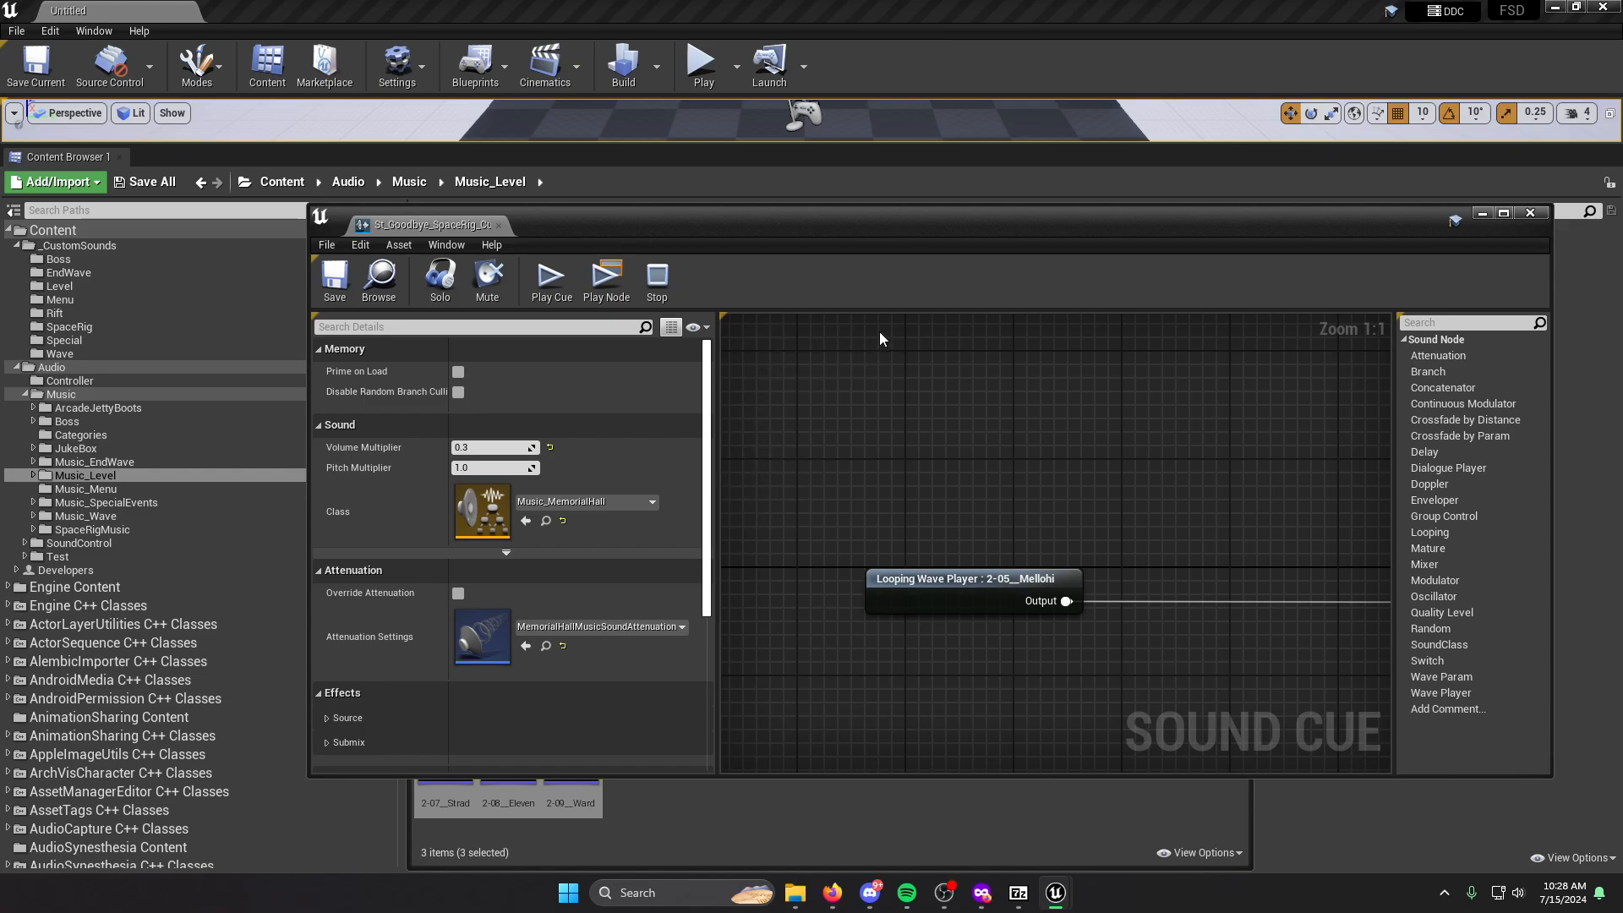
pyautogui.moveTo(860, 245); pyautogui.dragTo(721, 241)
pyautogui.click(1388, 209)
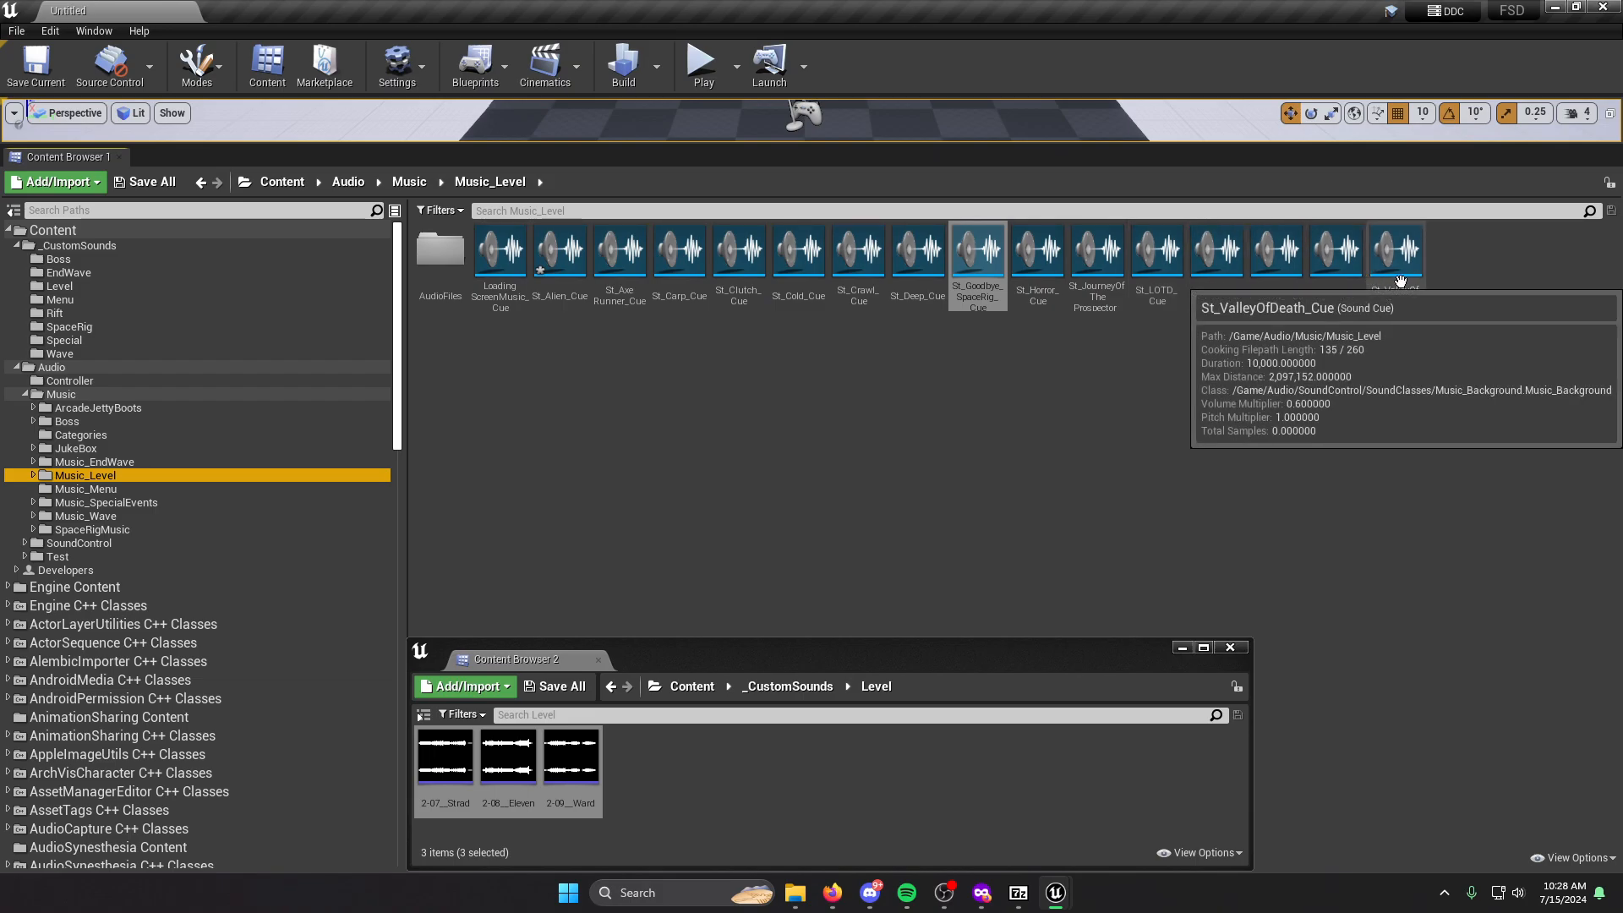
# Open St_Alien_Cue, move its Output node aside and narrow the details area to make room for more nodes.
pyautogui.doubleClick(559, 270)
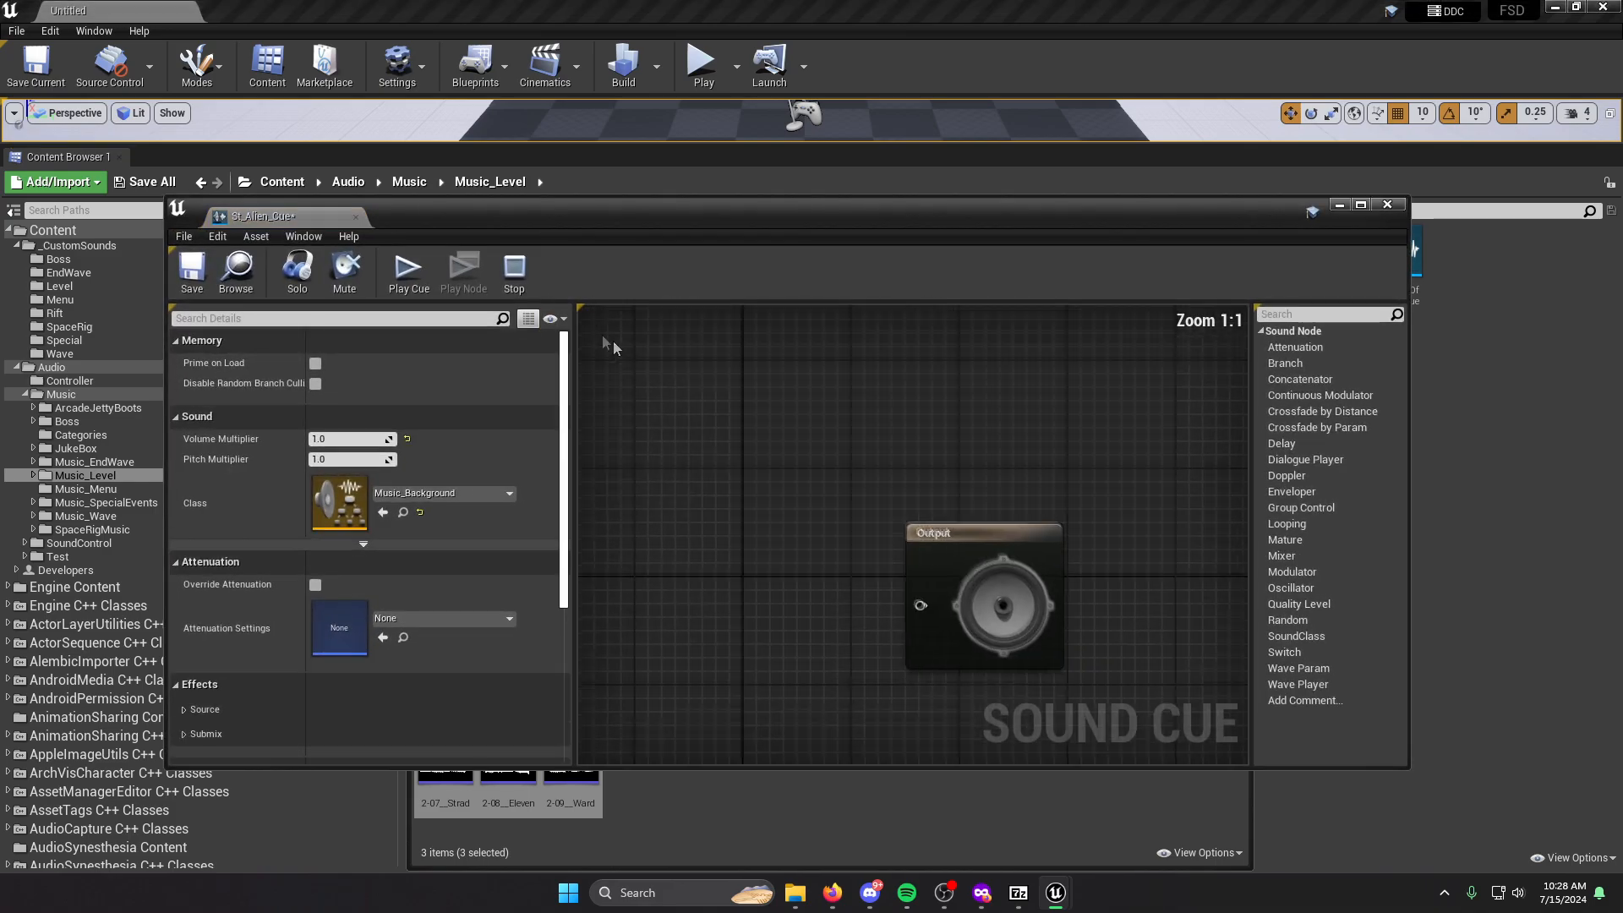
pyautogui.moveTo(972, 597); pyautogui.dragTo(1039, 502)
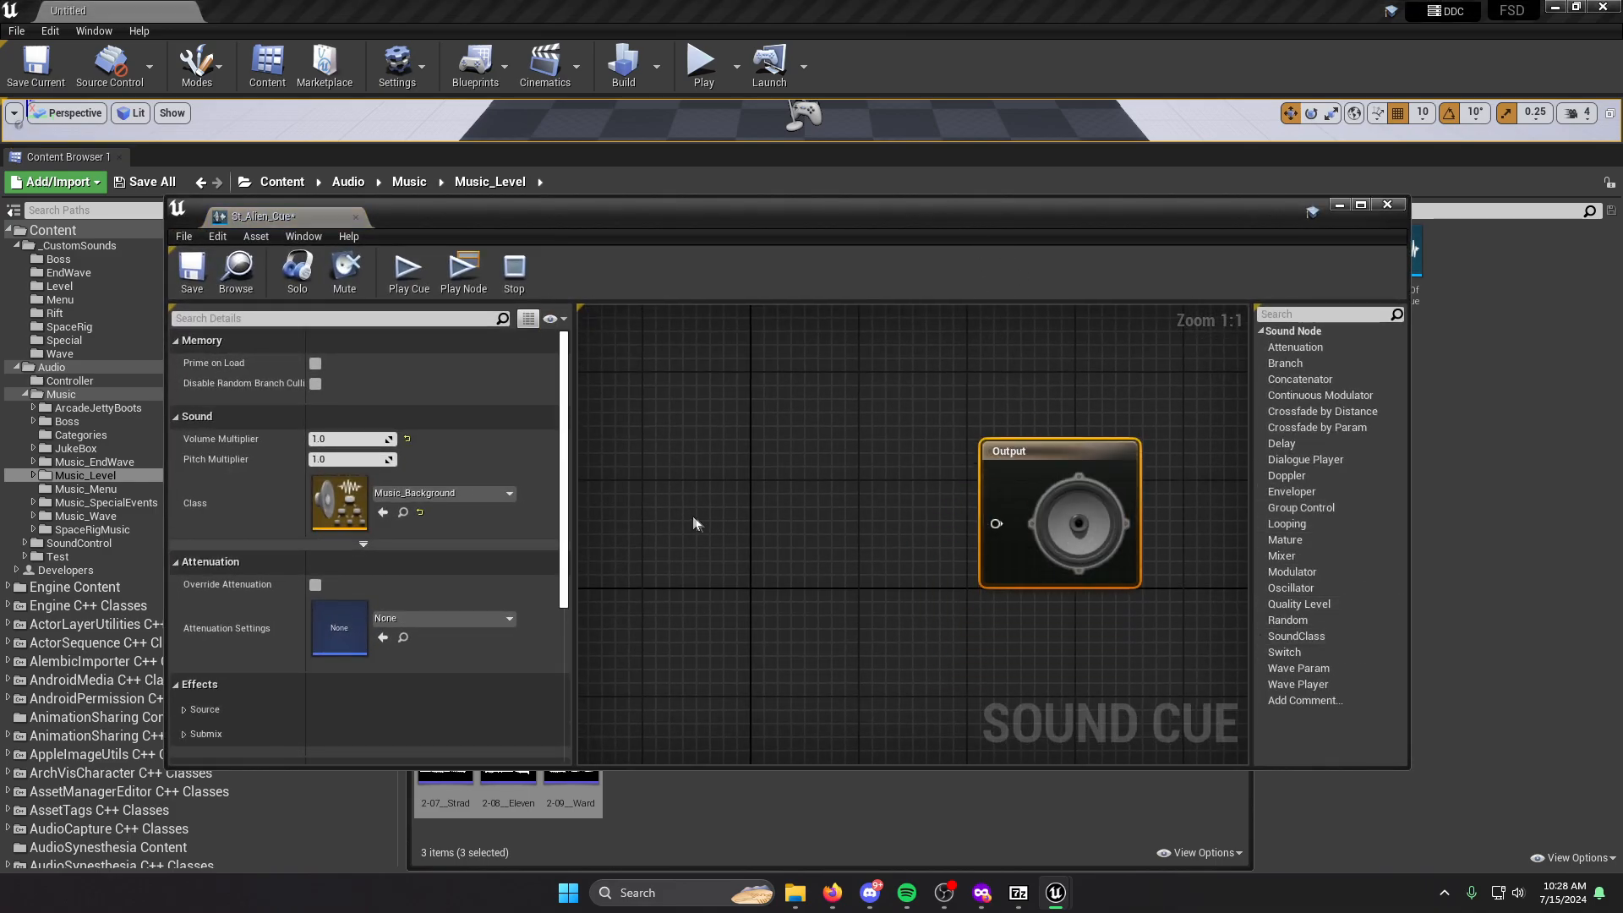
pyautogui.moveTo(574, 429); pyautogui.dragTo(480, 428)
pyautogui.moveTo(1063, 465); pyautogui.dragTo(1137, 469)
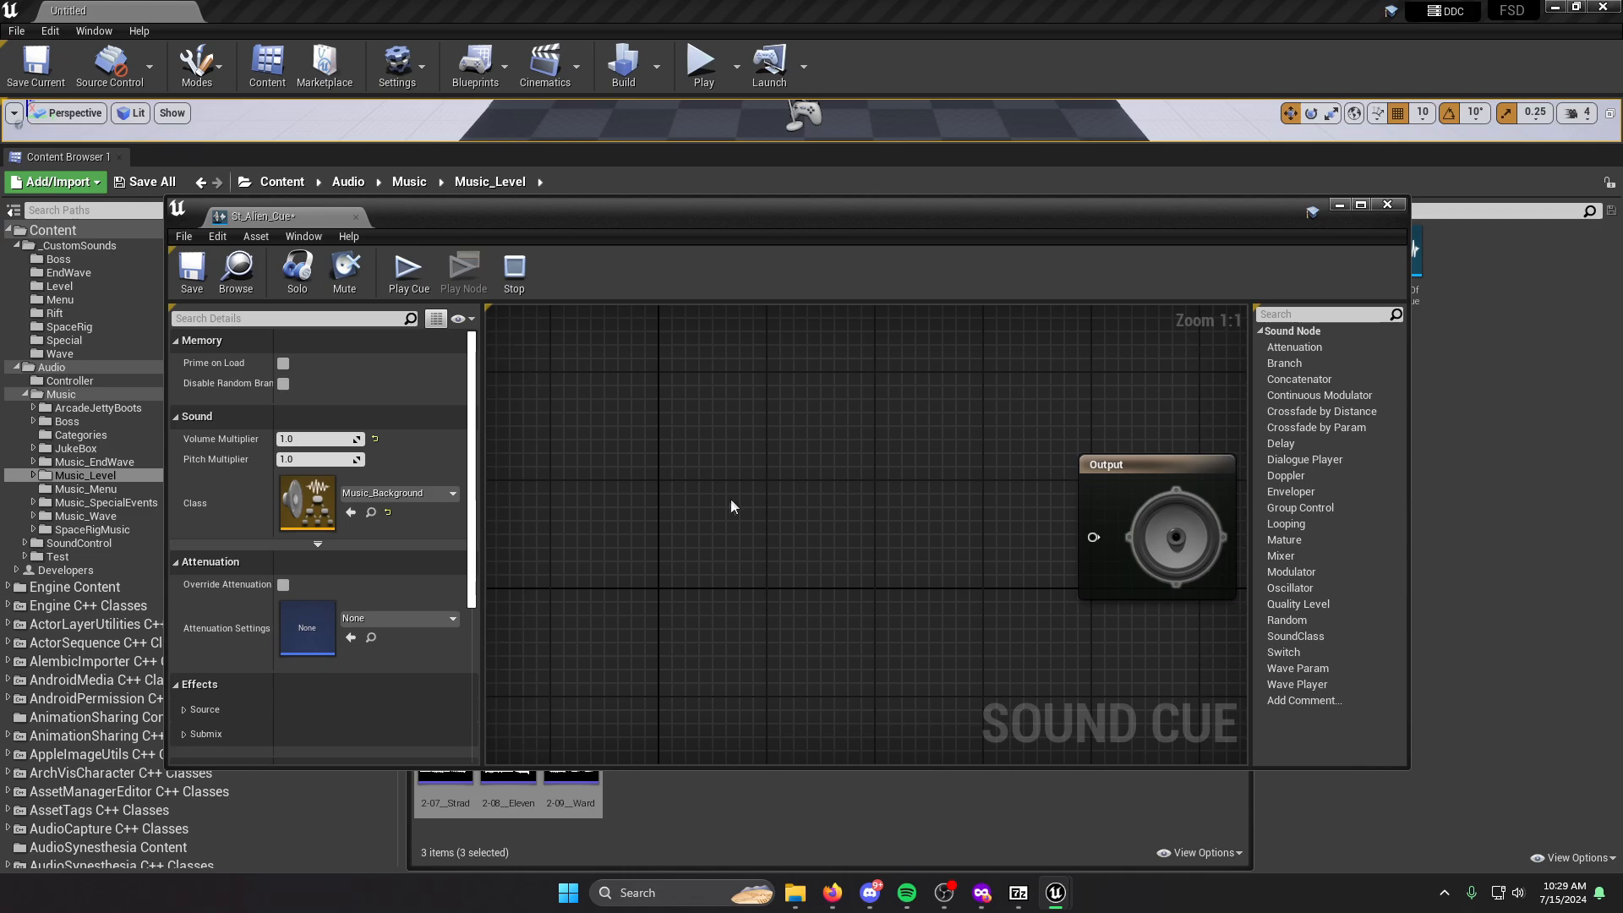
# Add the waves 2-07__Strad, 2-08__Eleven and 2-09__Ward from the custom Level folder, plus a Random and a Looping node.
pyautogui.click(708, 830)
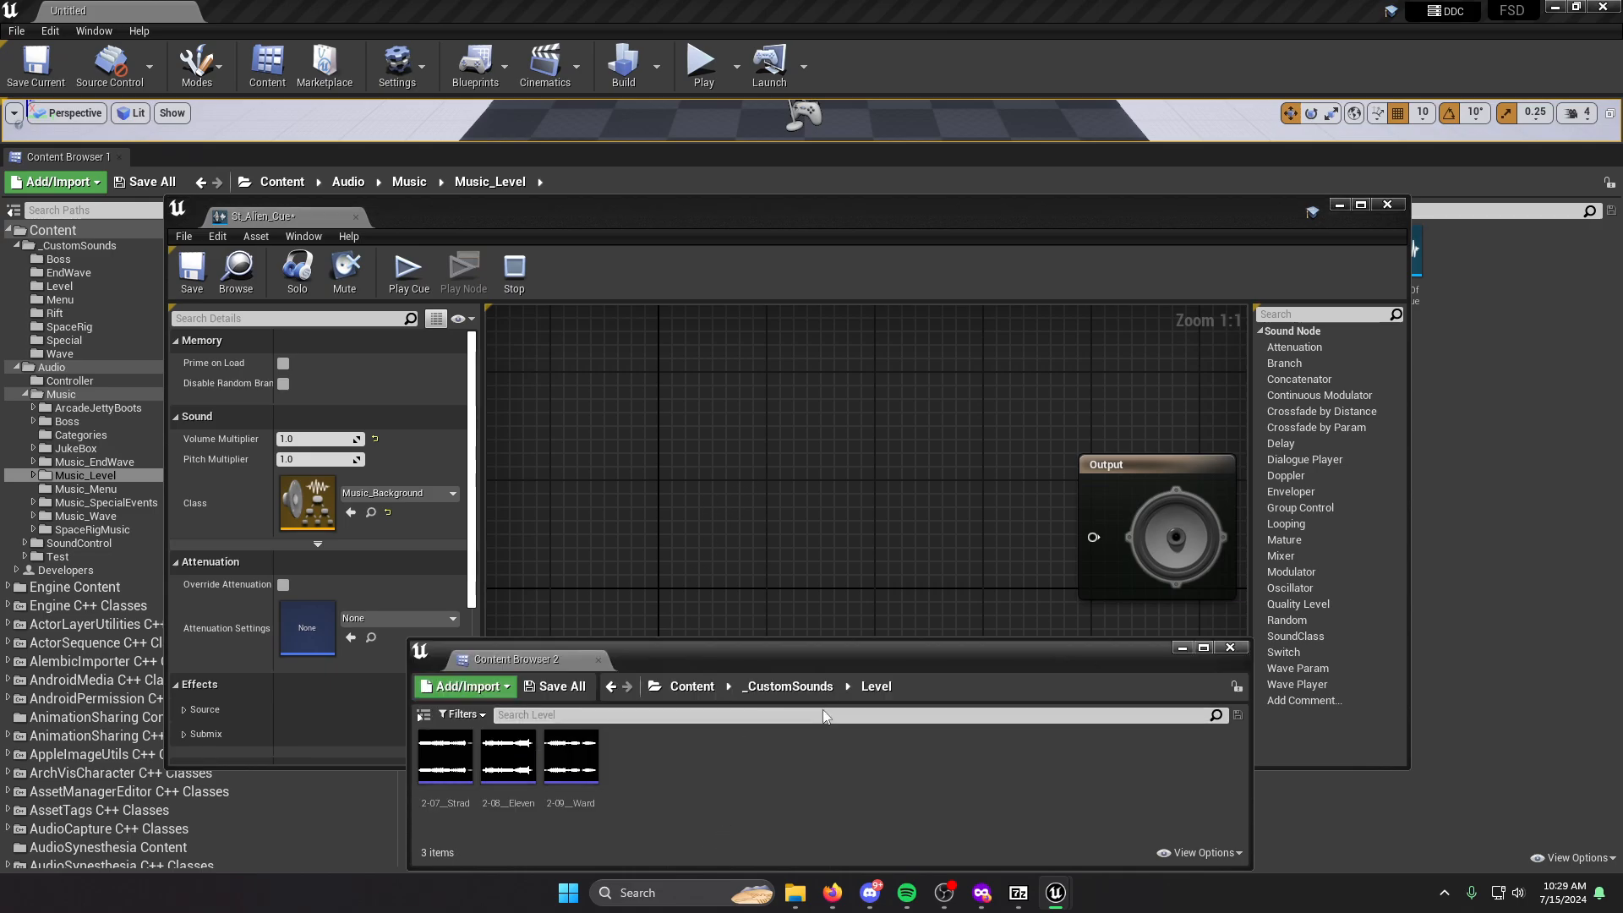
pyautogui.hotkey('ctrl', 'a')
pyautogui.moveTo(569, 776); pyautogui.dragTo(615, 511)
pyautogui.click(767, 527)
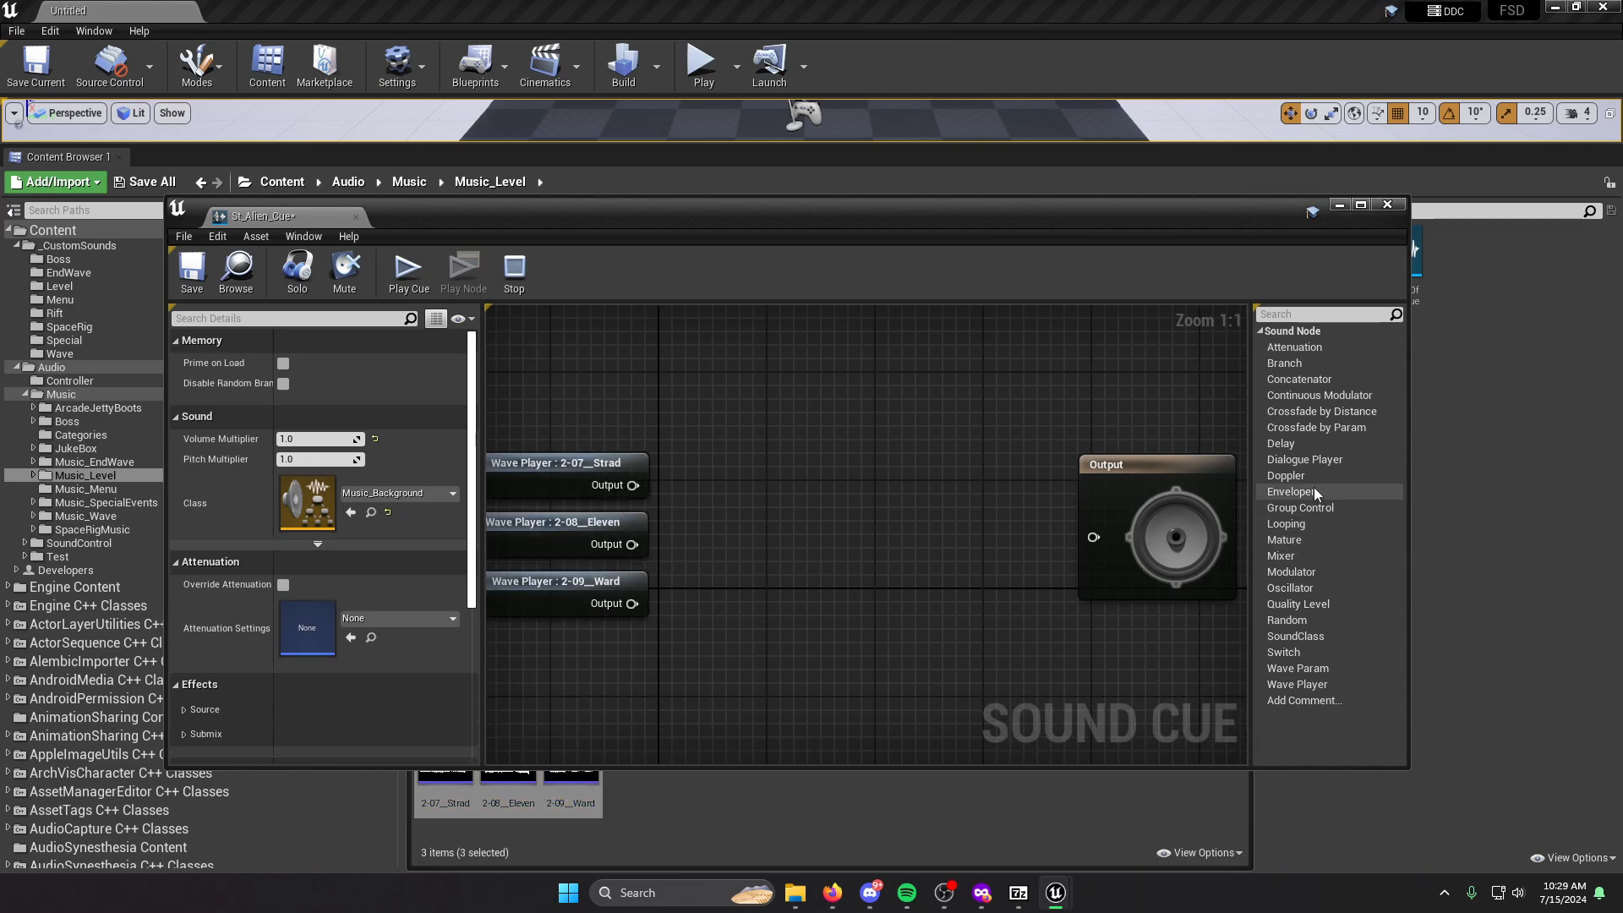
pyautogui.moveTo(1287, 620); pyautogui.dragTo(759, 522)
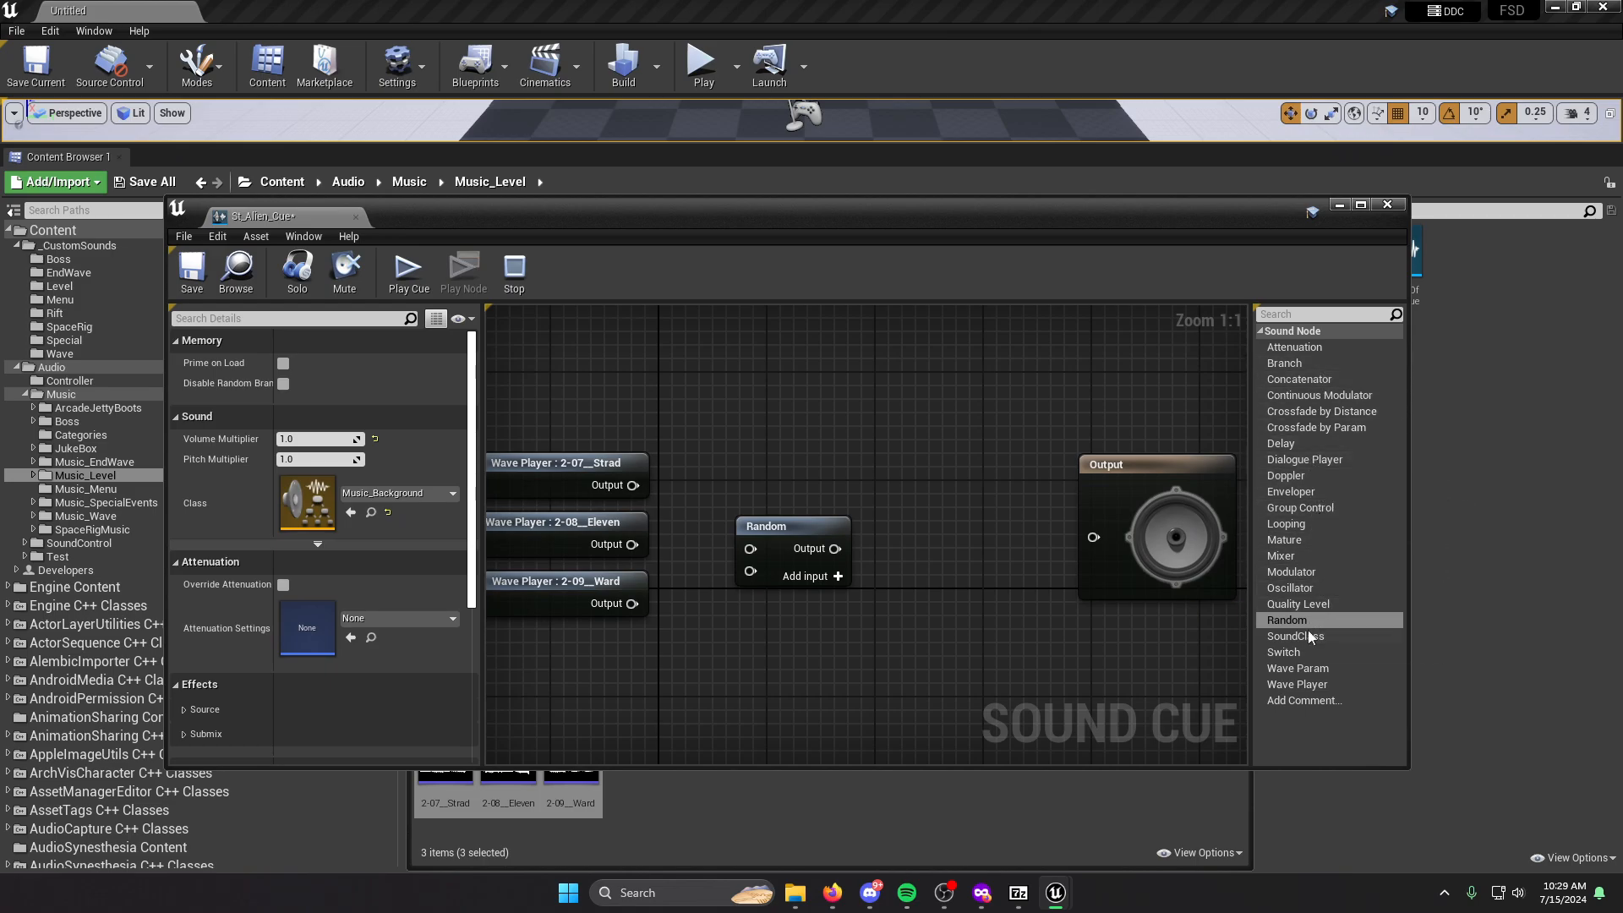
pyautogui.moveTo(1294, 525); pyautogui.dragTo(922, 528)
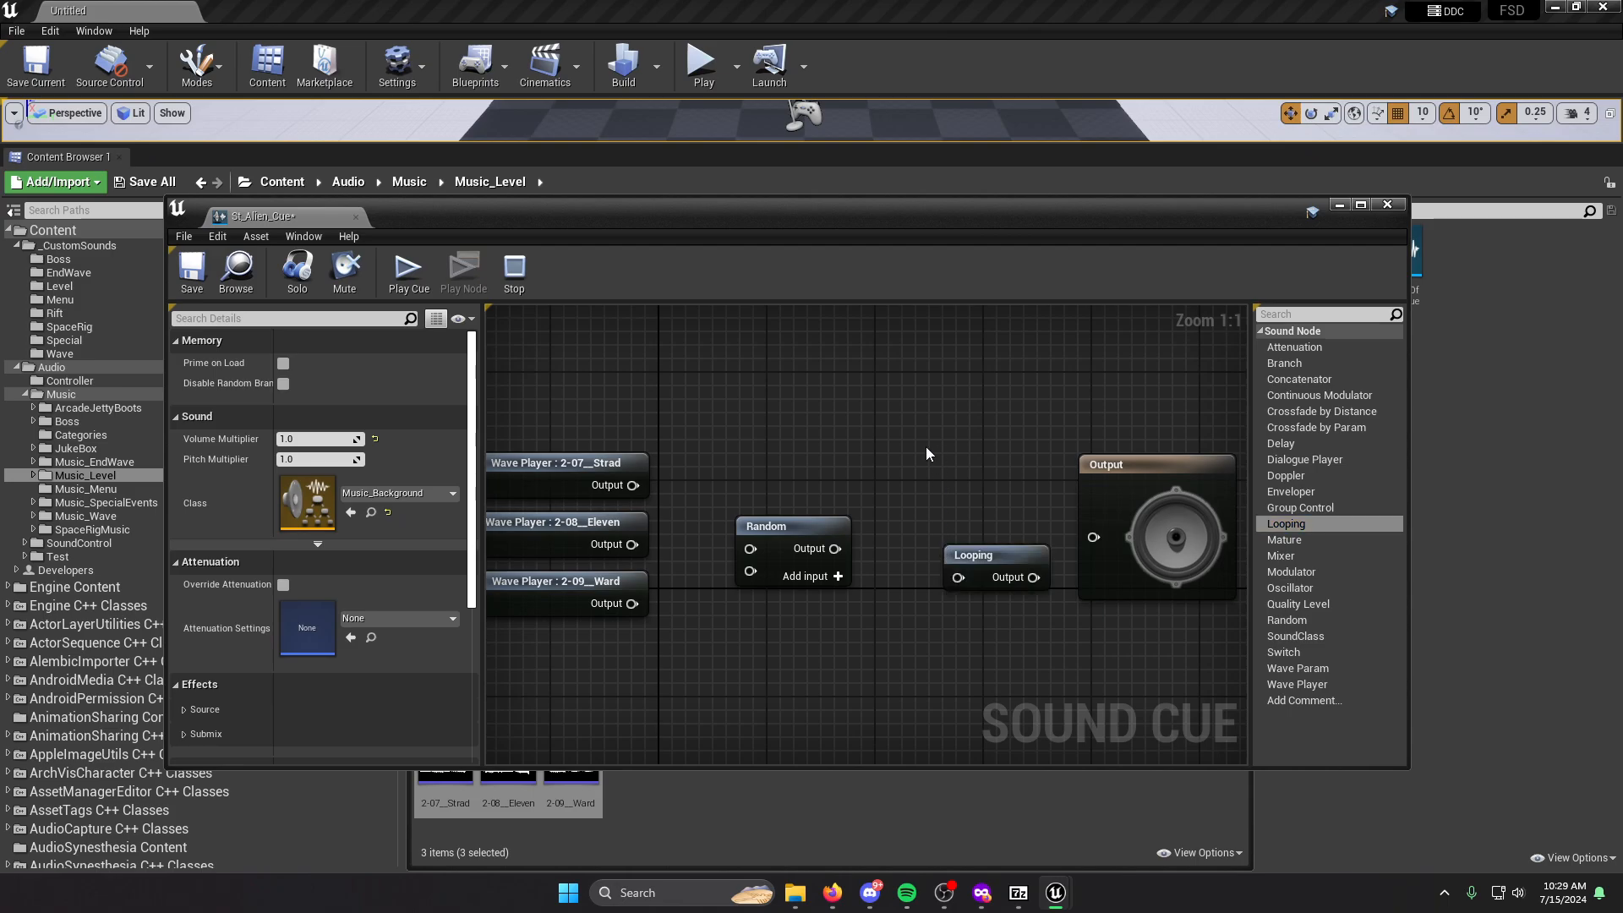
# Wire the three Wave Players into Random with a third input added, and connect Random through Looping to Output.
pyautogui.moveTo(630, 485); pyautogui.dragTo(750, 549)
pyautogui.moveTo(633, 544); pyautogui.dragTo(750, 572)
pyautogui.click(803, 575)
pyautogui.moveTo(632, 604); pyautogui.dragTo(750, 593)
pyautogui.moveTo(835, 549); pyautogui.dragTo(1096, 541)
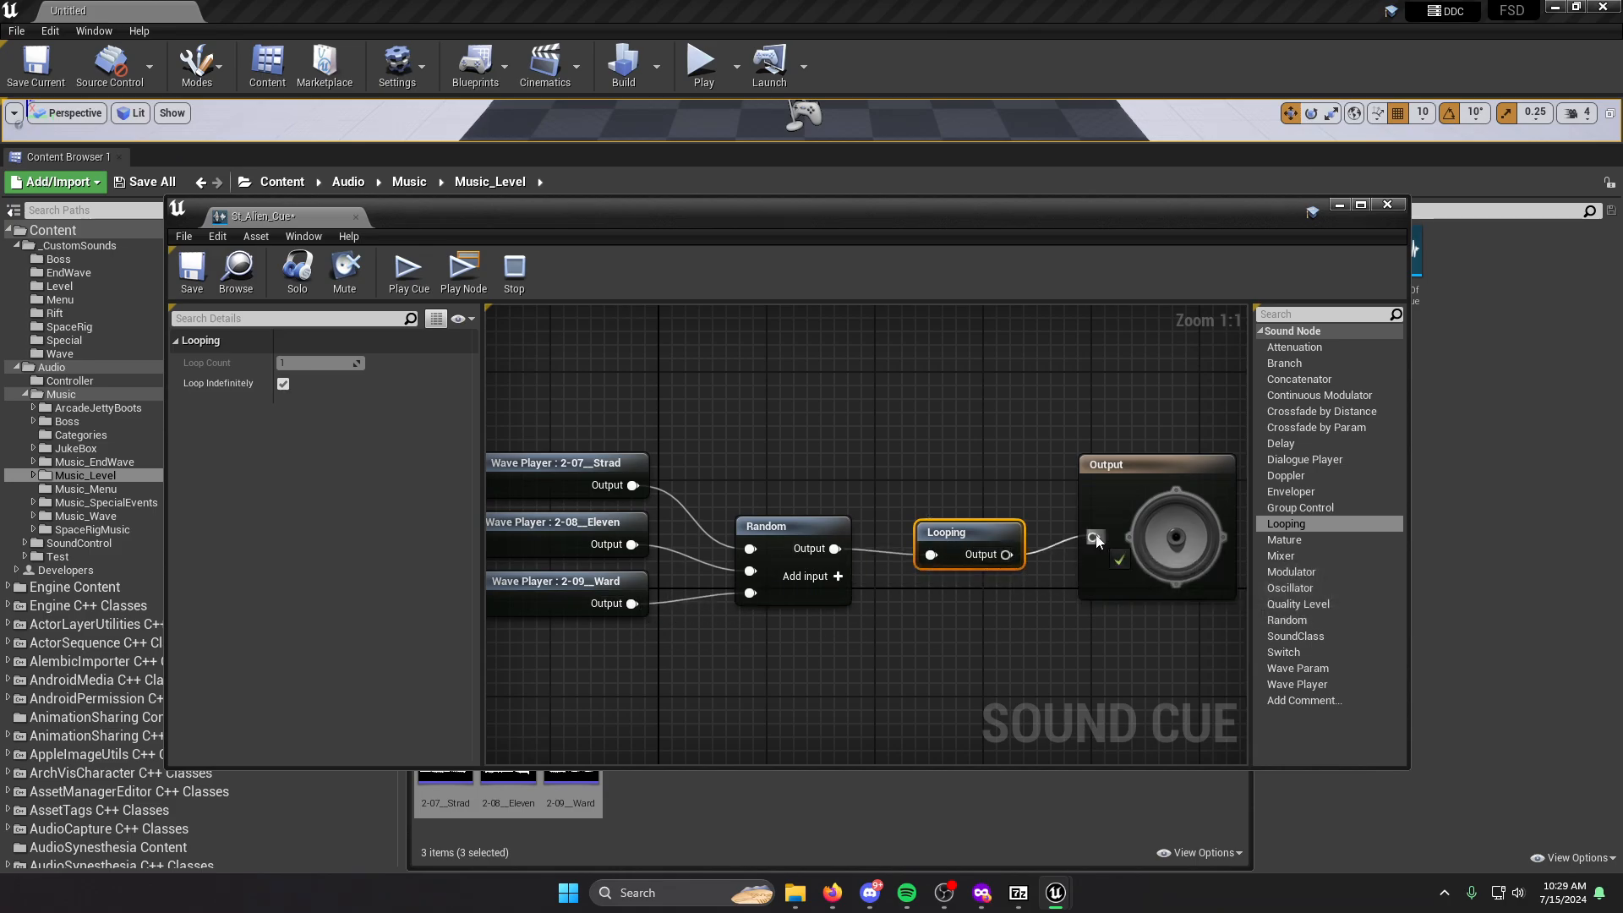
pyautogui.click(957, 459)
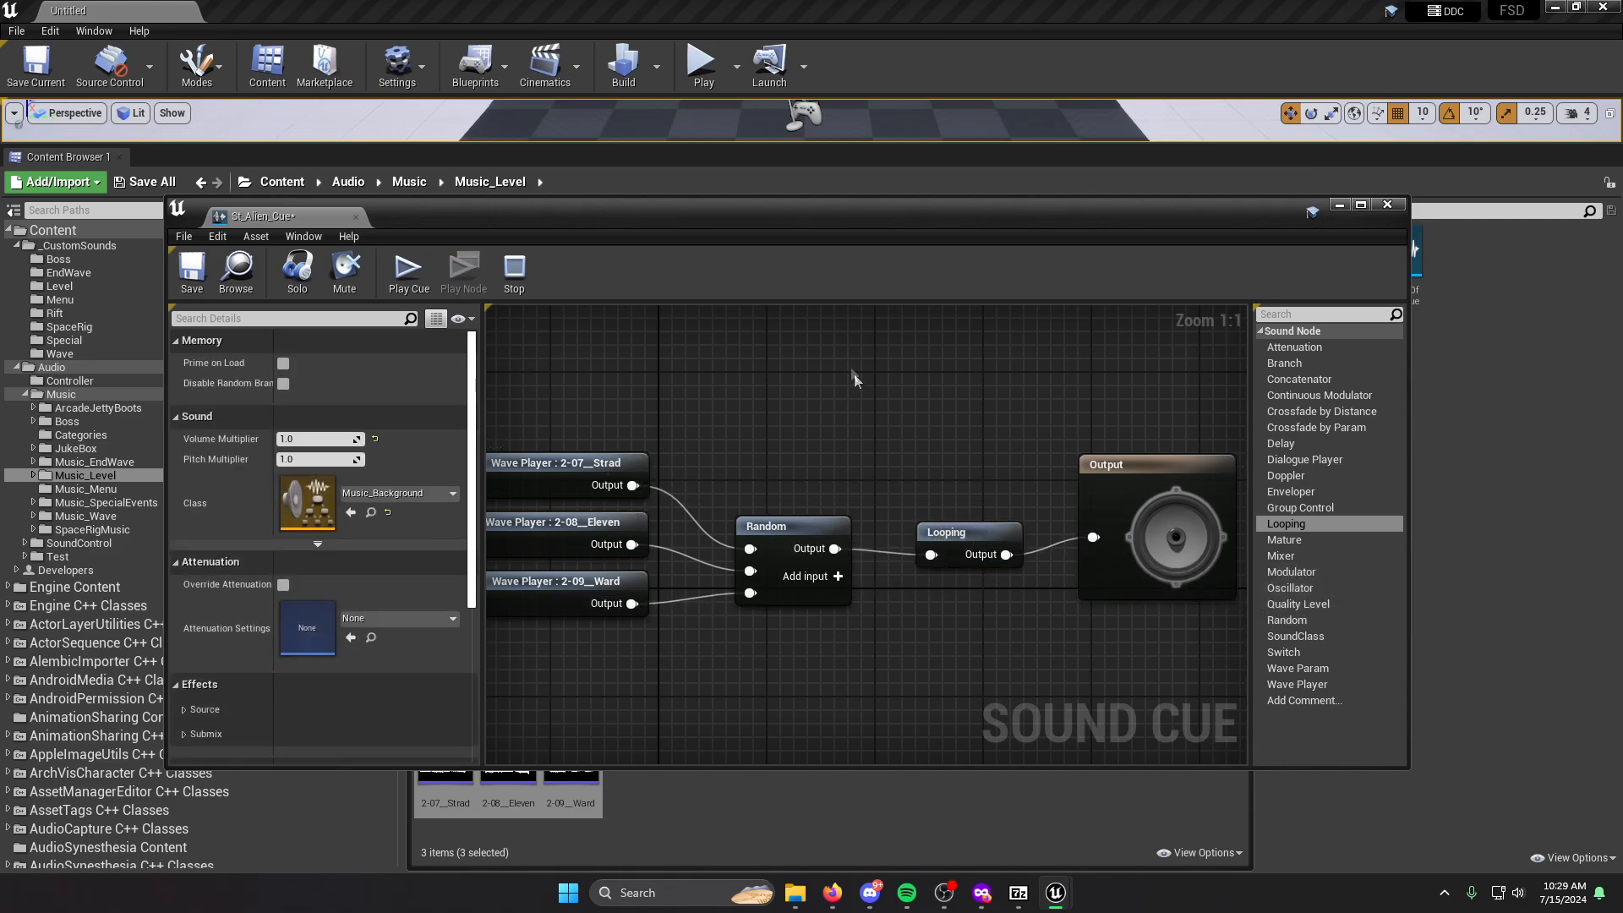
# Delete the Looping node from St_Alien_Cue and connect Random directly to Output.
pyautogui.moveTo(770, 221); pyautogui.dragTo(828, 201)
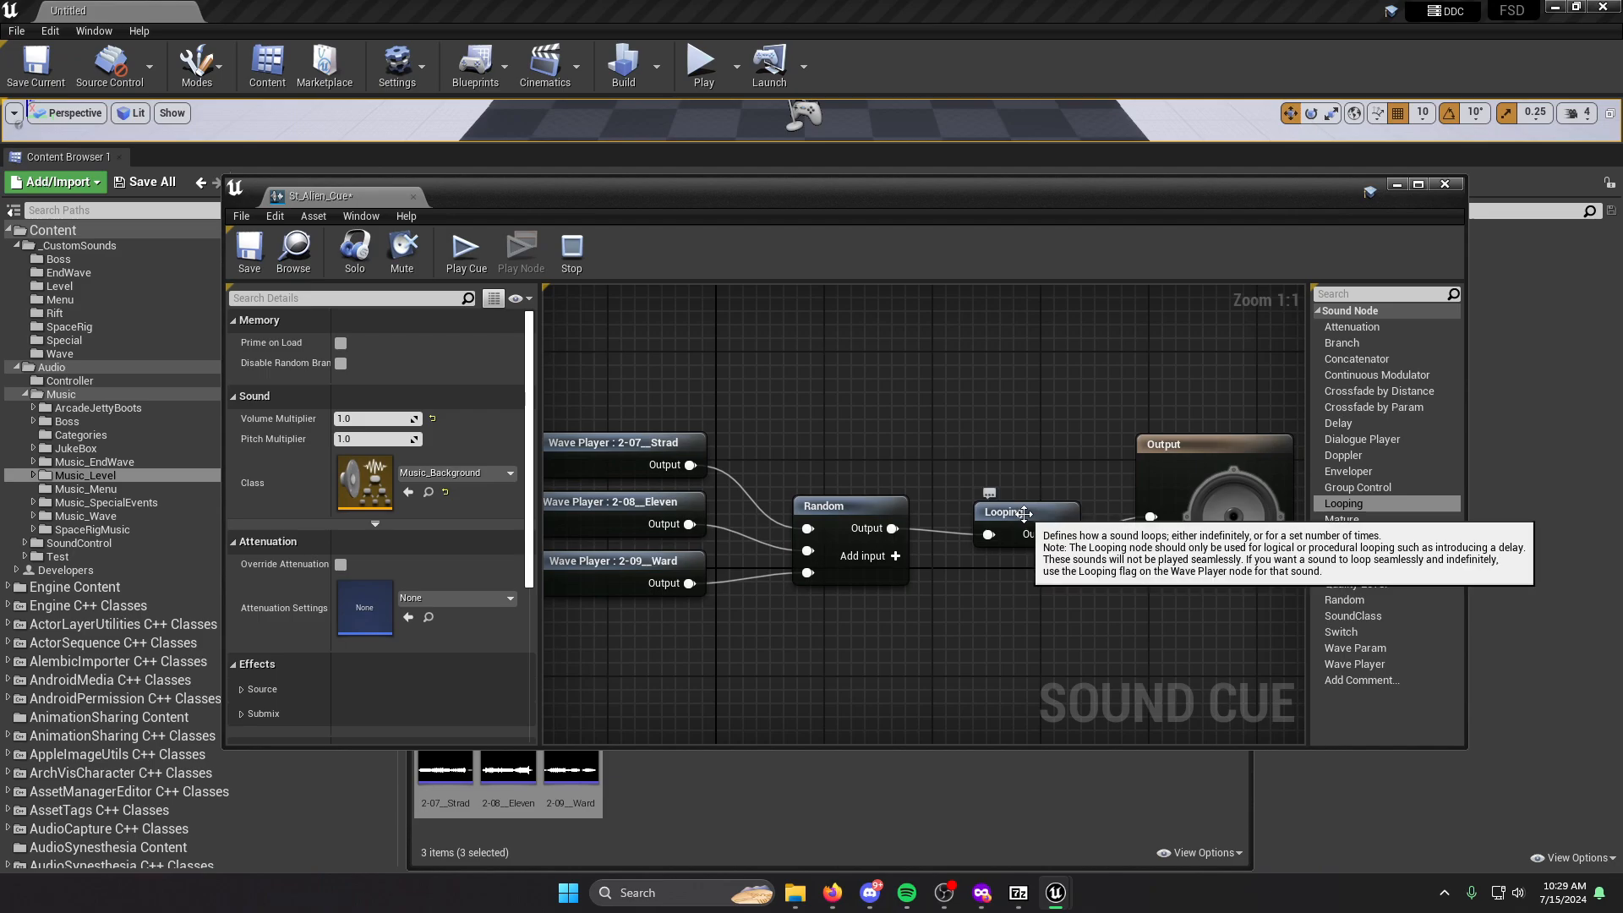
pyautogui.click(1023, 513)
pyautogui.press('Delete')
pyautogui.moveTo(892, 528); pyautogui.dragTo(1150, 518)
# Enable looping on all three Wave Players and move them together with the Random node closer to Output.
pyautogui.moveTo(744, 368); pyautogui.dragTo(660, 596)
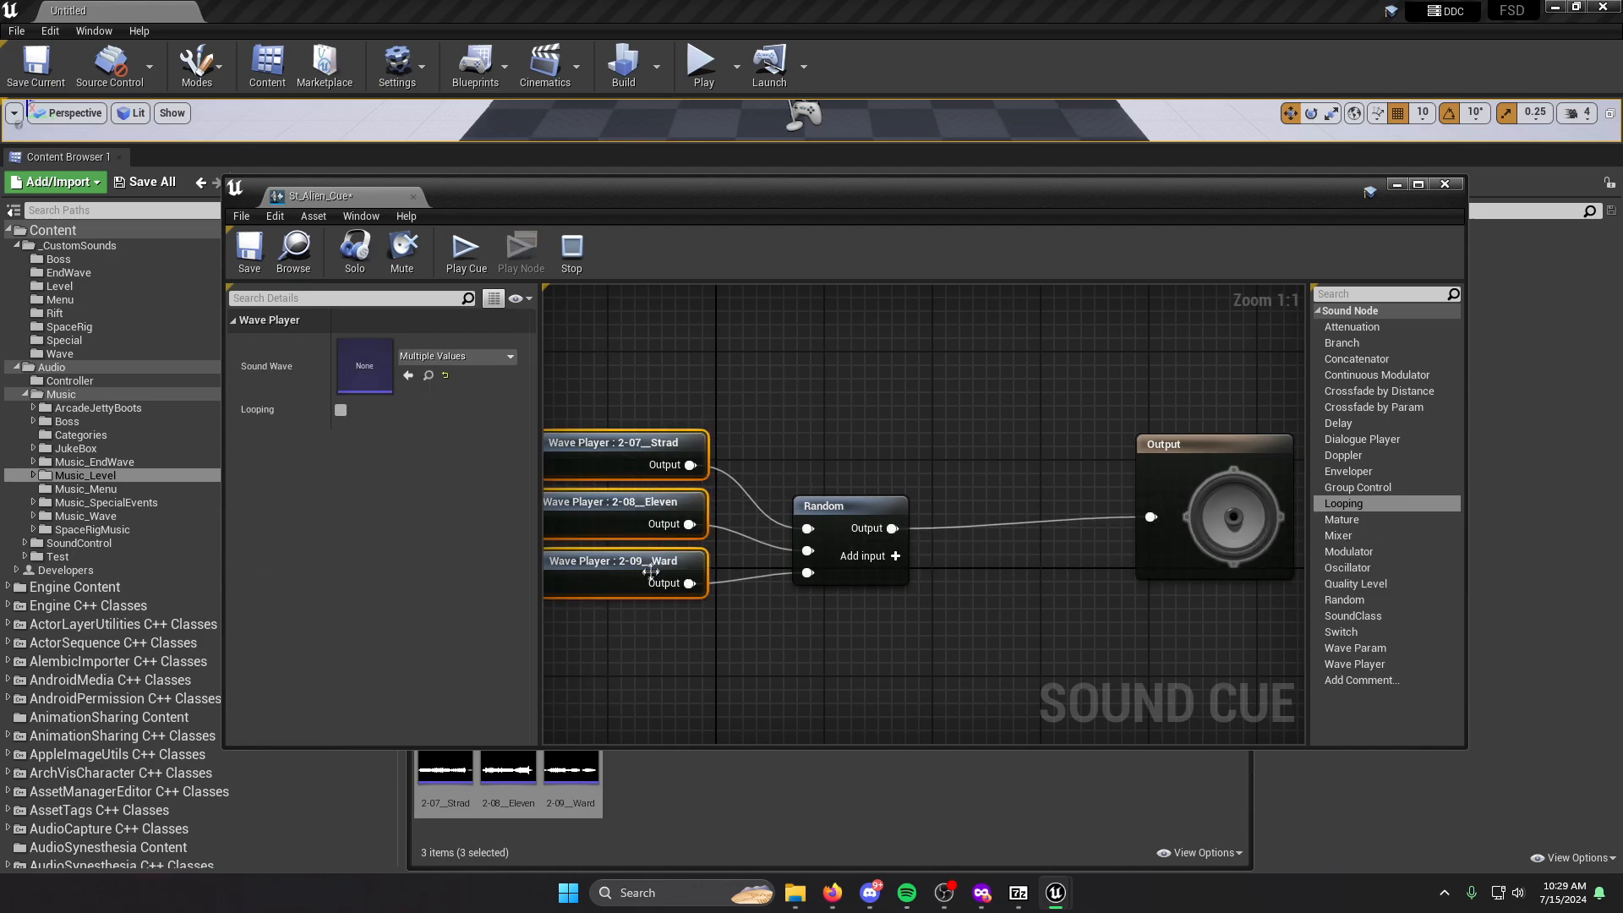
pyautogui.click(345, 410)
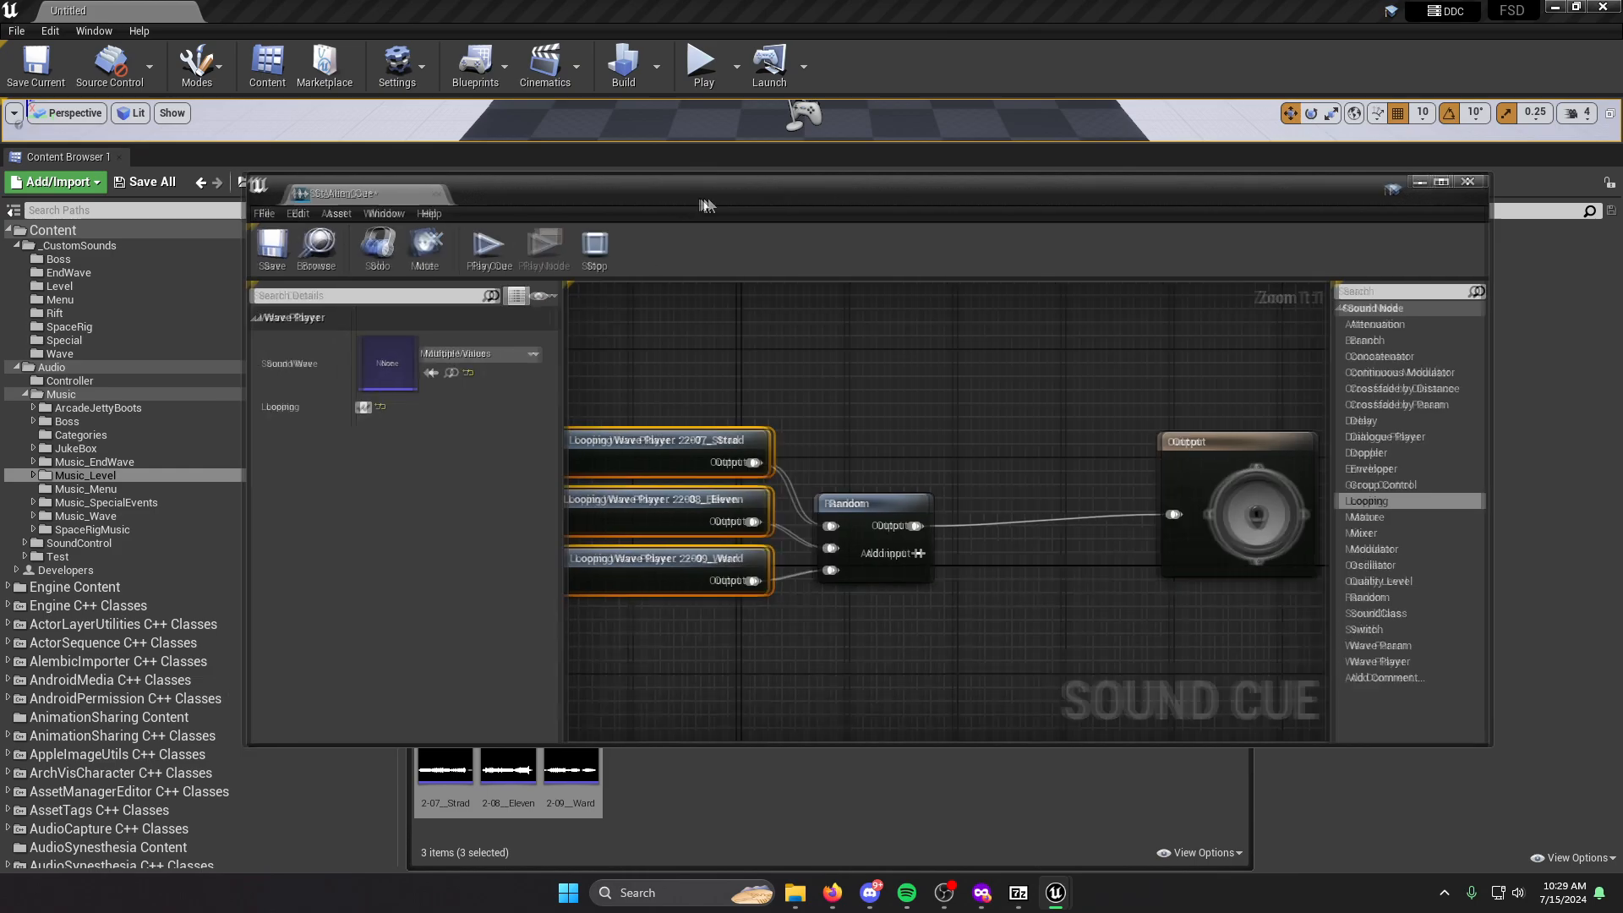
pyautogui.moveTo(649, 364); pyautogui.dragTo(814, 636)
pyautogui.moveTo(861, 501); pyautogui.dragTo(974, 492)
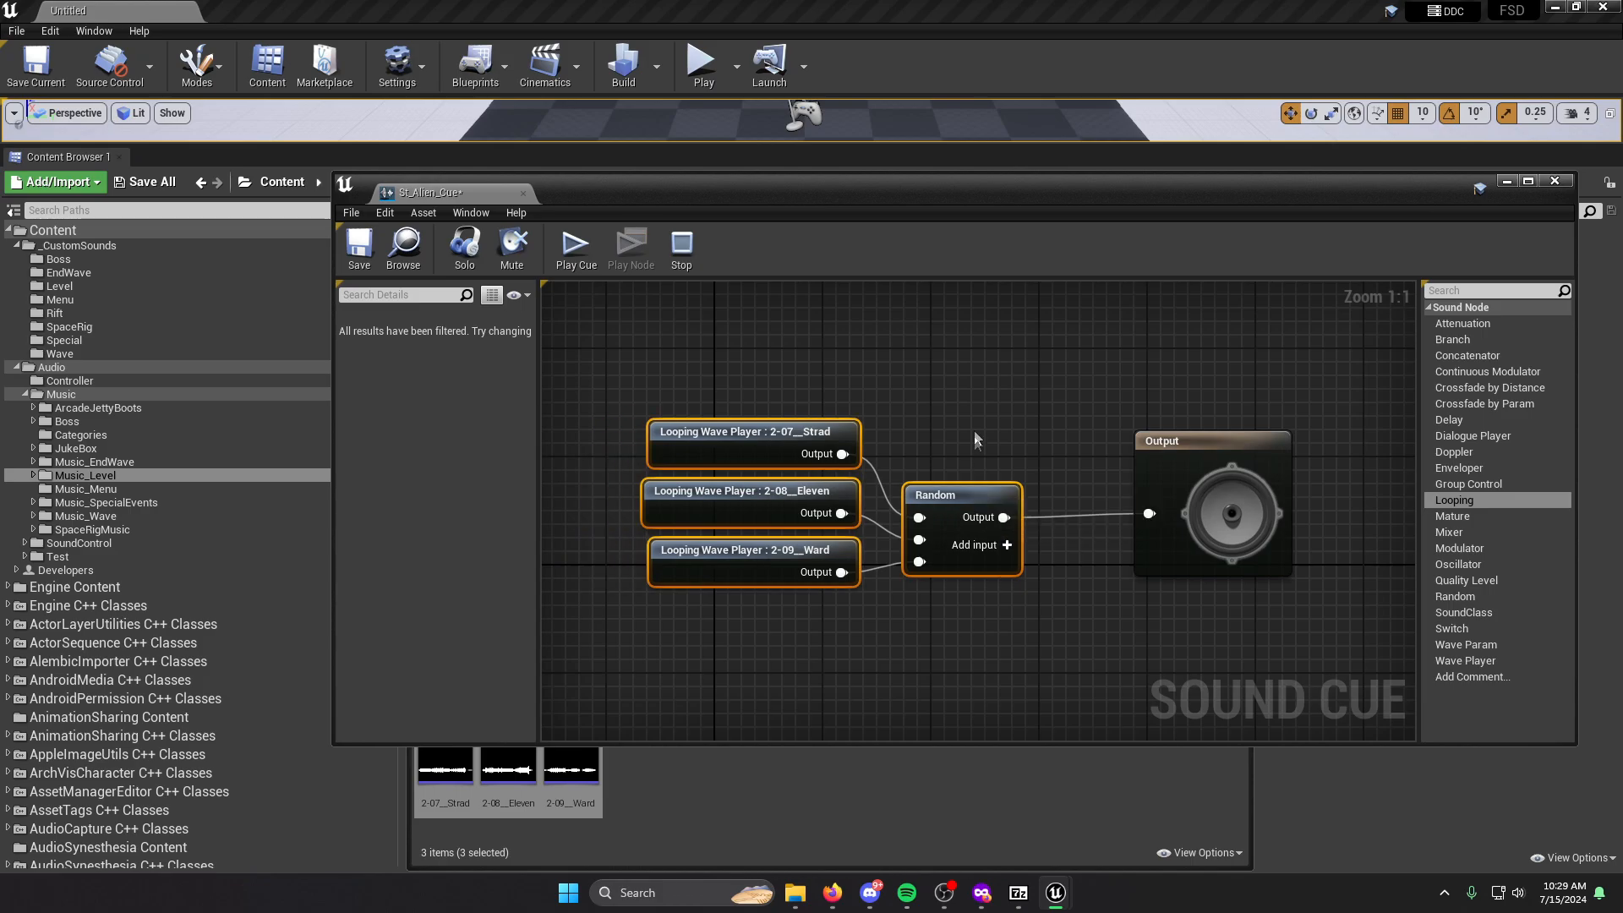
# Examine the settings of the Random node and the 2-08__Eleven and 2-09__Ward Wave Players.
pyautogui.click(974, 451)
pyautogui.click(926, 495)
pyautogui.click(817, 492)
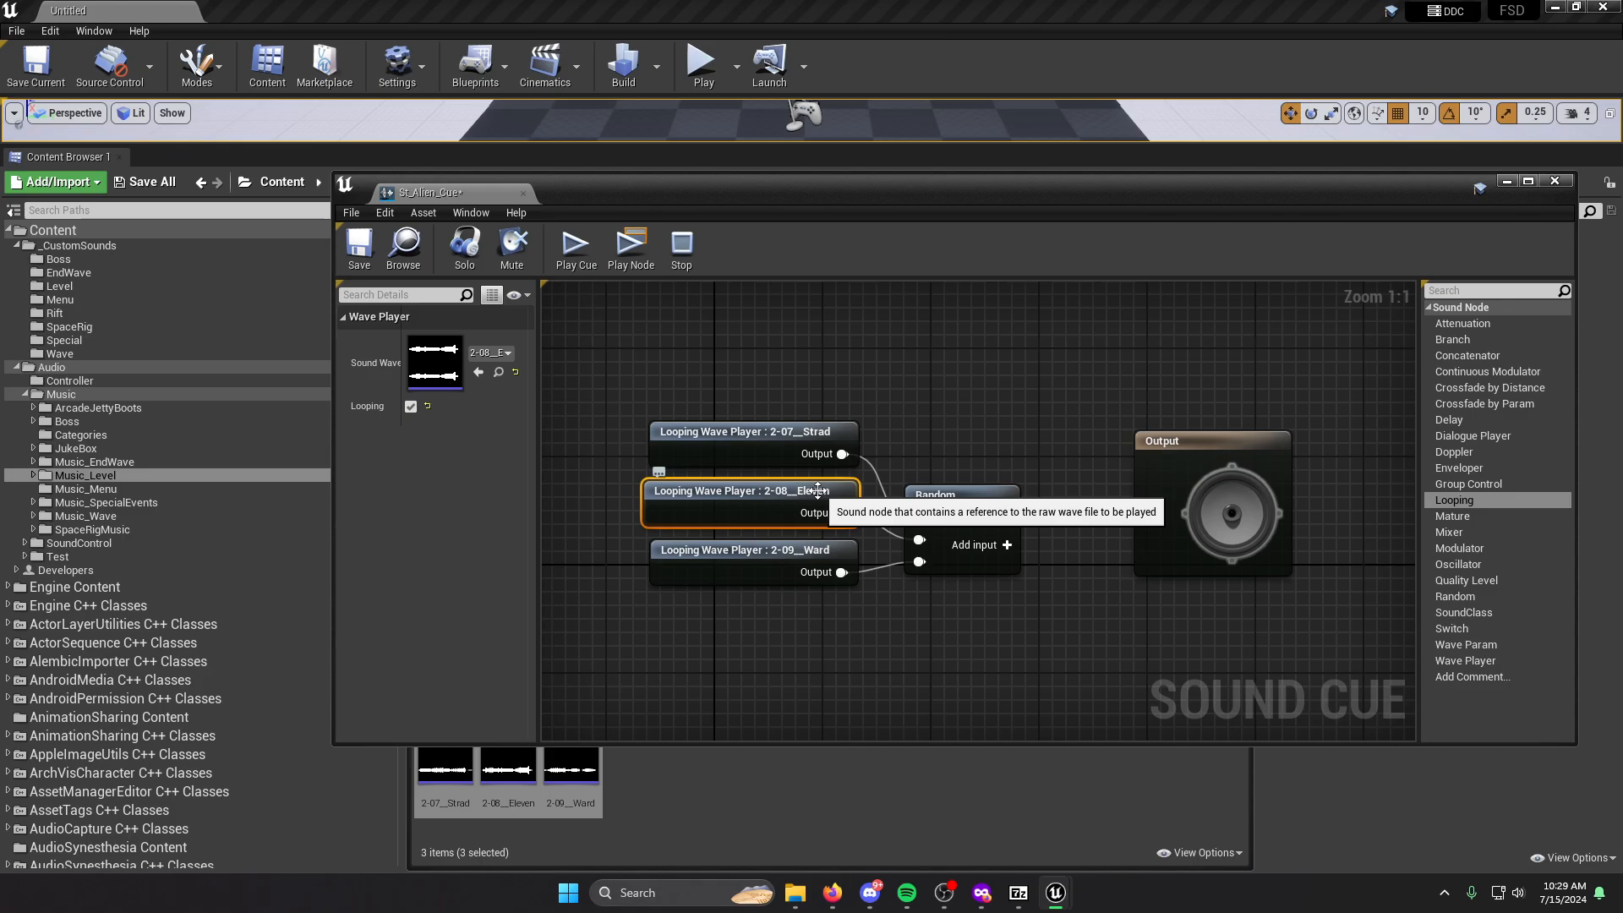
pyautogui.click(748, 550)
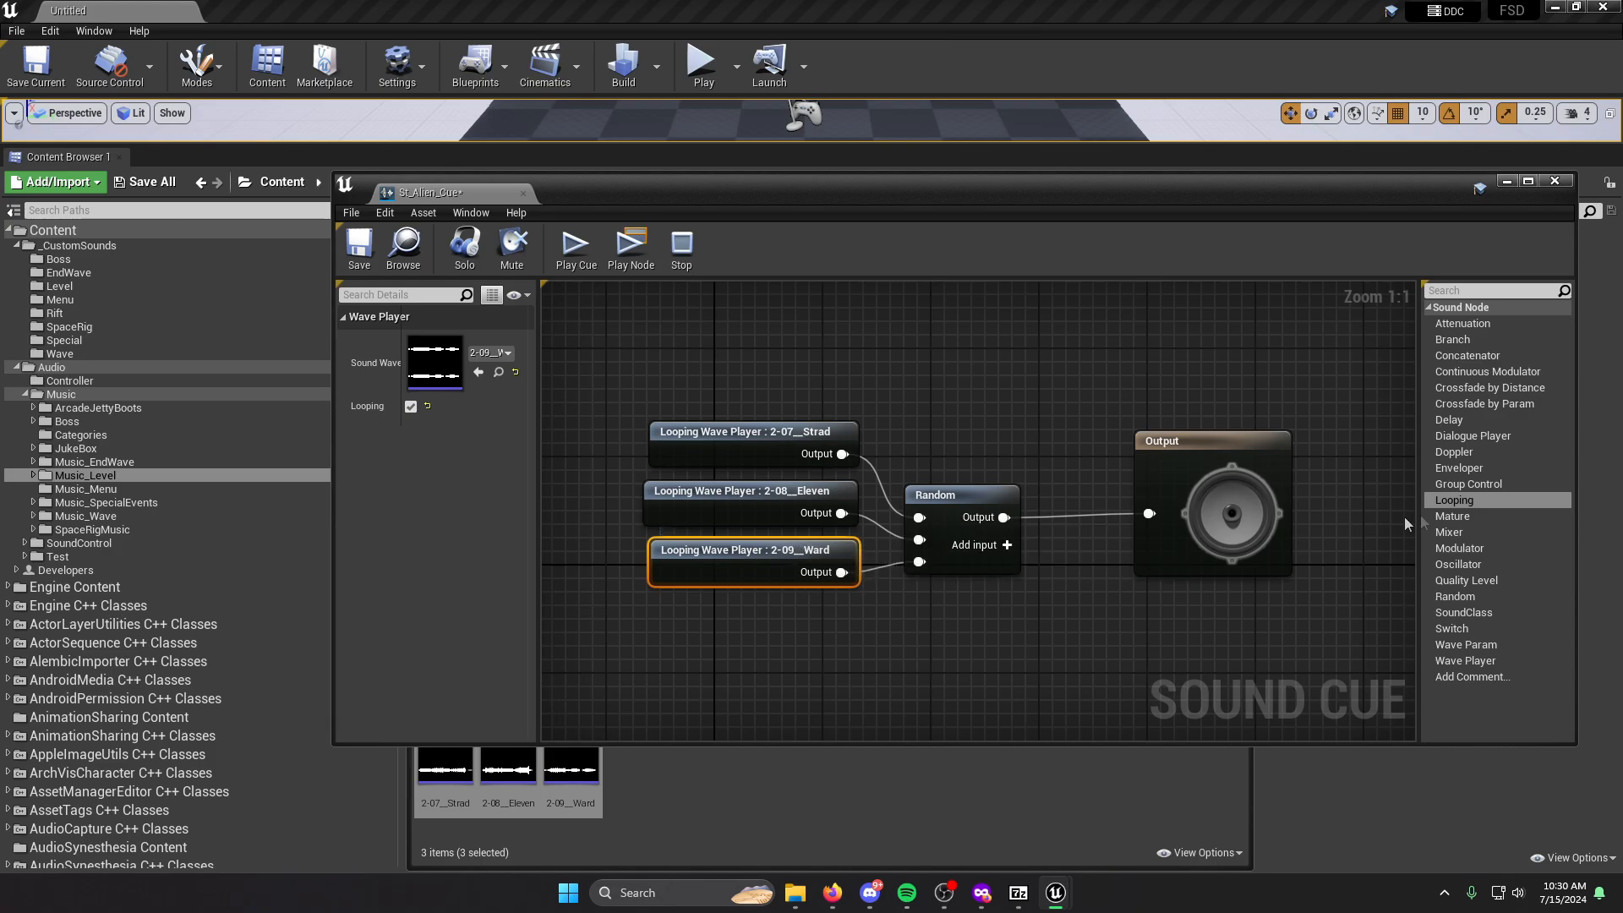
# Try placing a Looping node between Random and Output with Output moved farther away, and delete that Looping node.
pyautogui.moveTo(1491, 497); pyautogui.dragTo(1063, 464)
pyautogui.moveTo(1195, 449); pyautogui.dragTo(1276, 449)
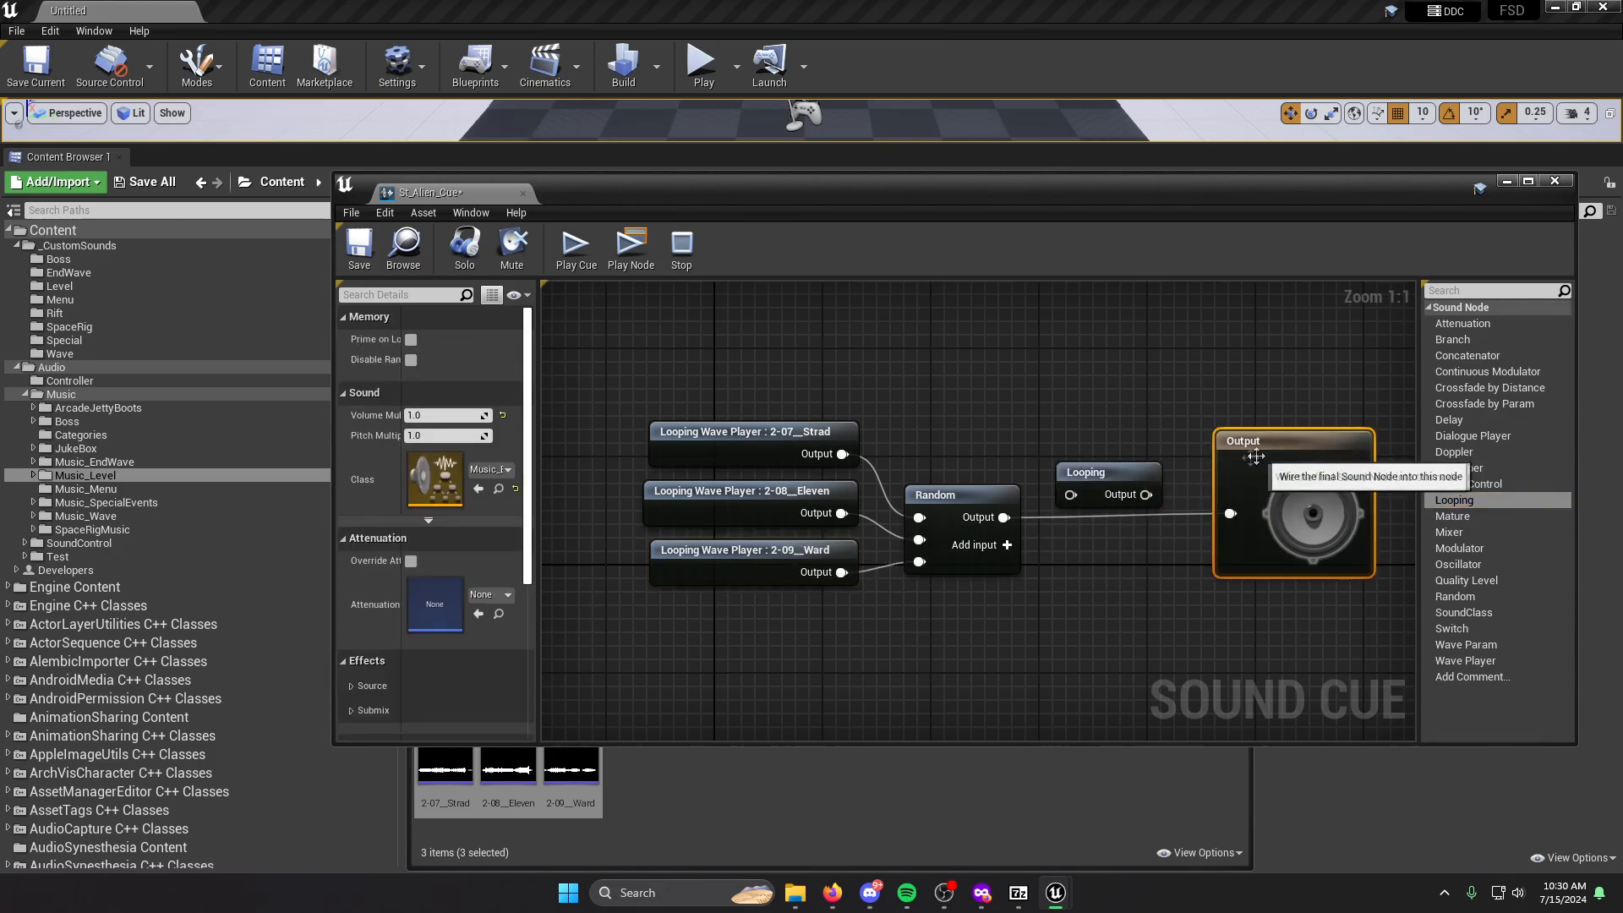
pyautogui.click(773, 438)
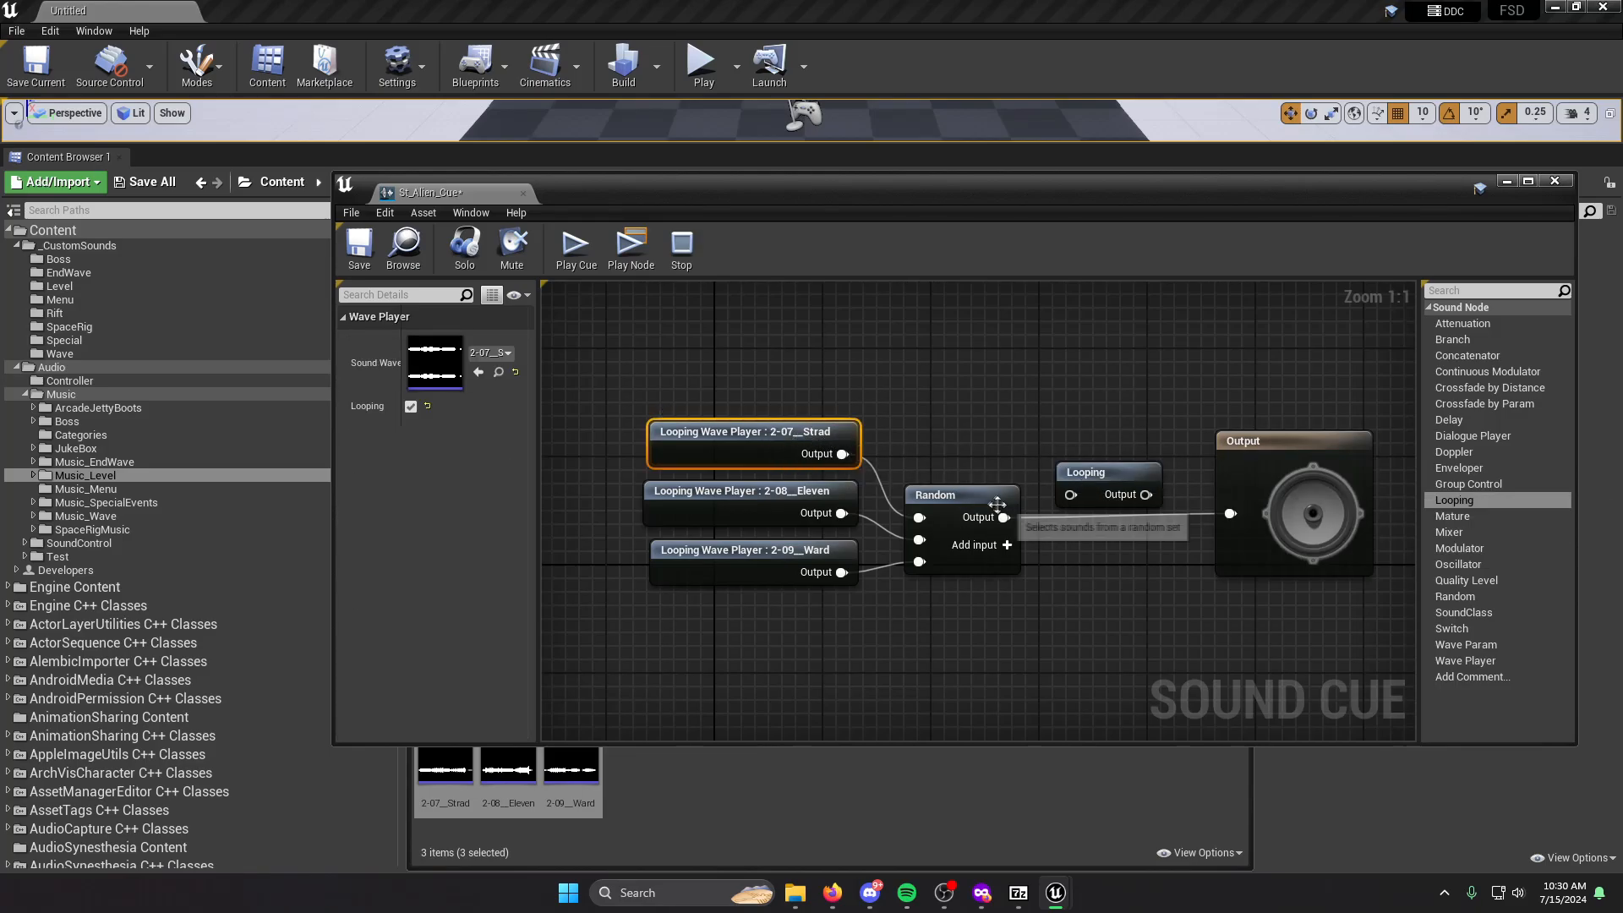
pyautogui.moveTo(1118, 479); pyautogui.dragTo(1056, 396)
pyautogui.rightClick(1090, 393)
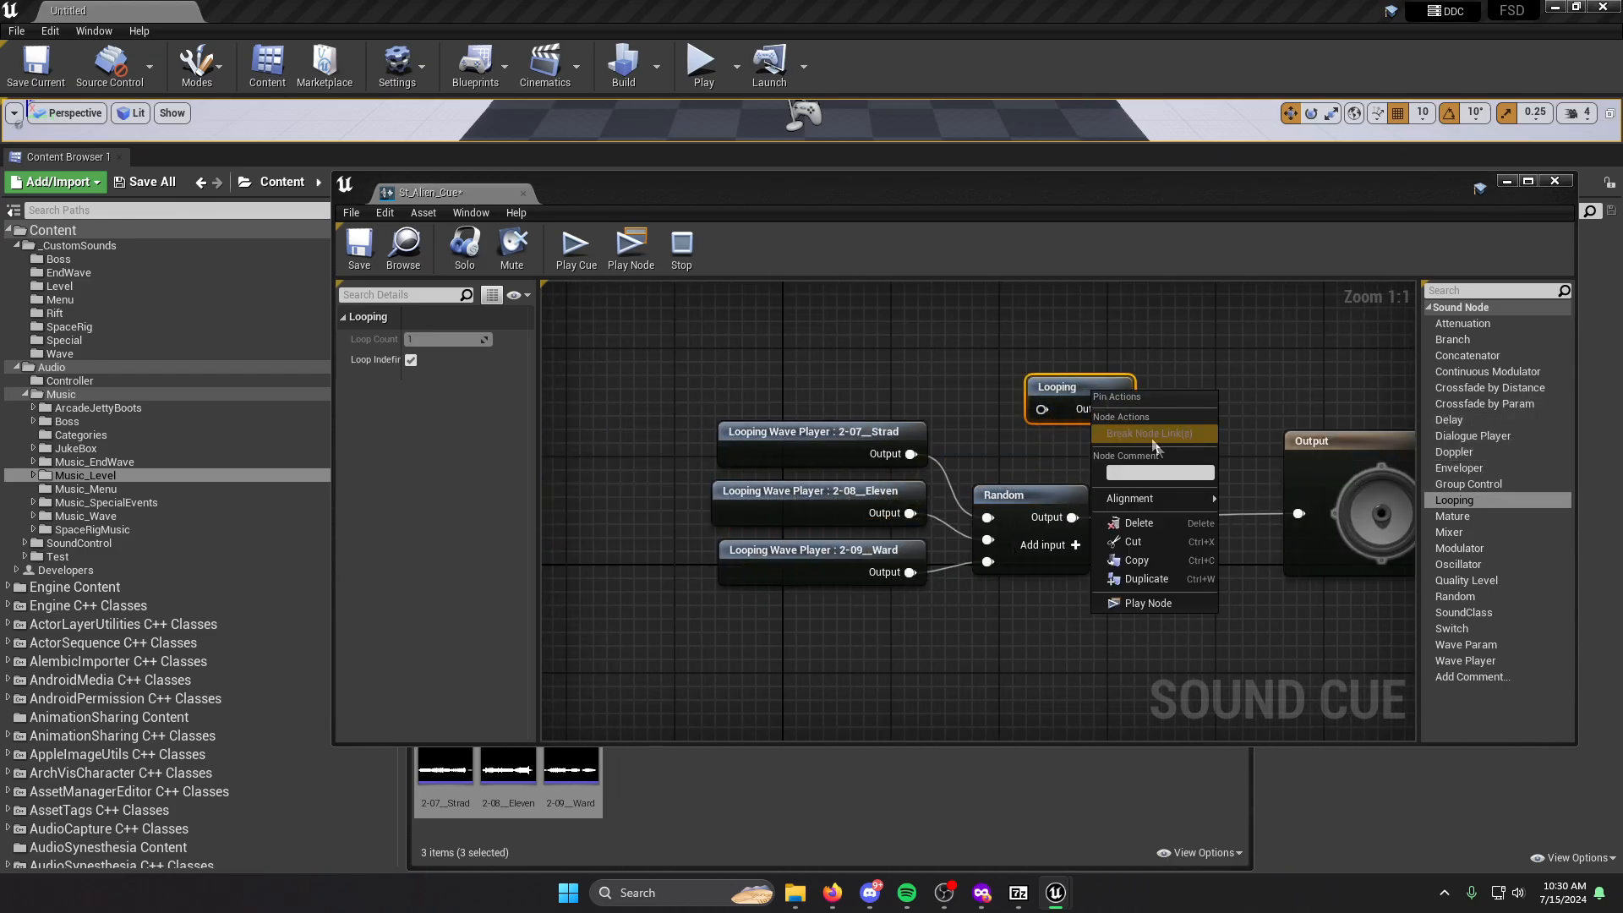
pyautogui.click(1153, 523)
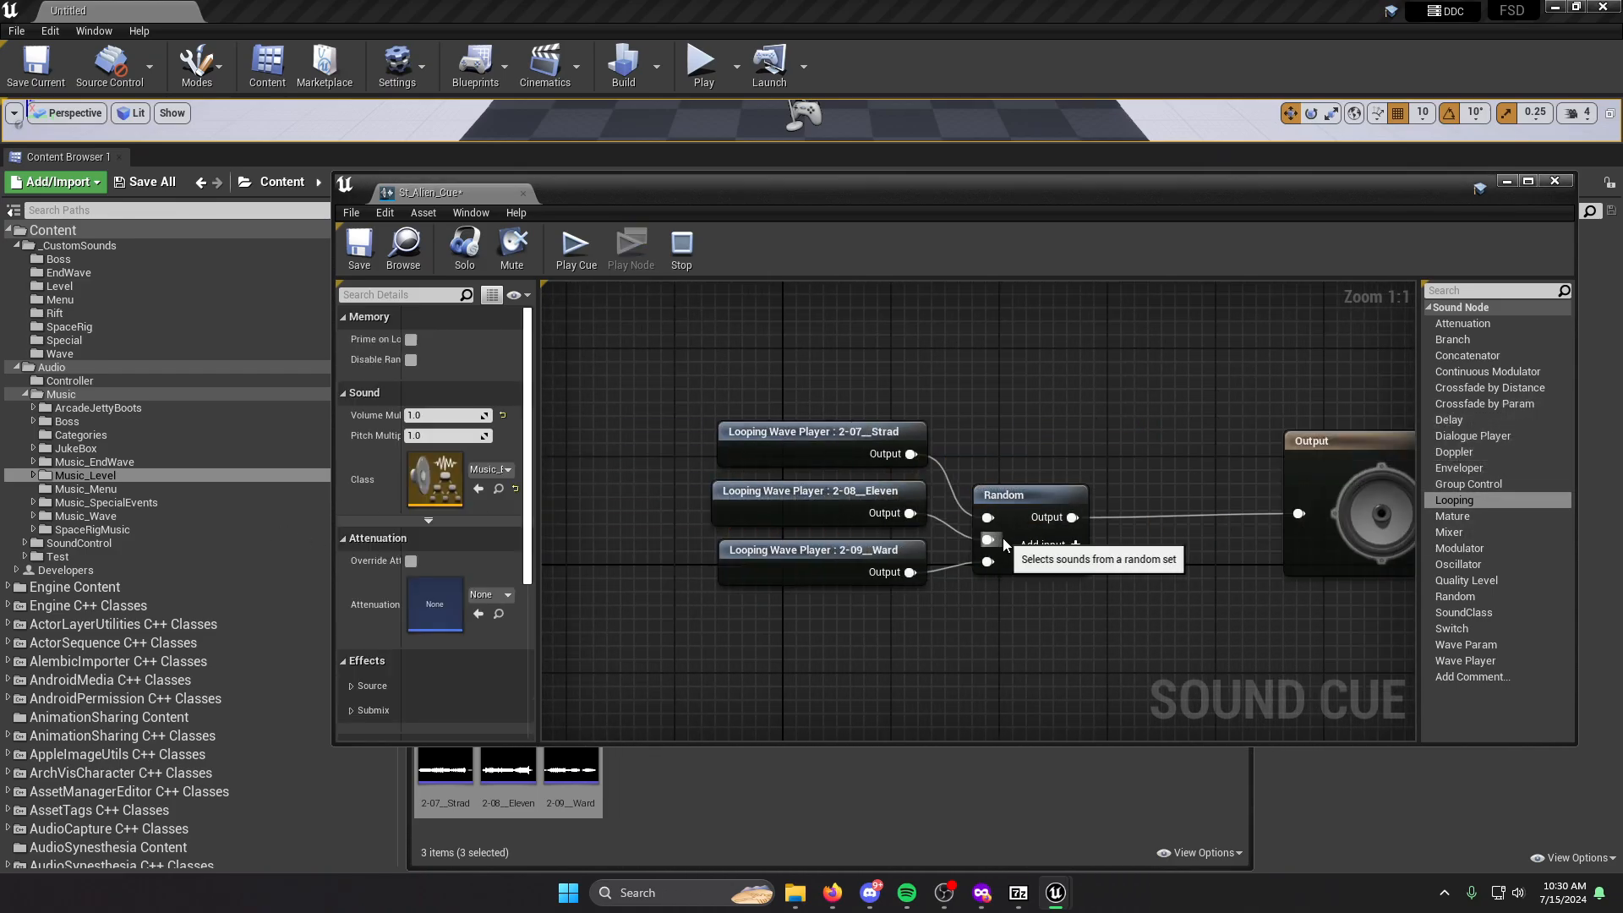
# Add a Looping node beside Output and turn off looping on all three Wave Players.
pyautogui.moveTo(1458, 503); pyautogui.dragTo(1162, 436)
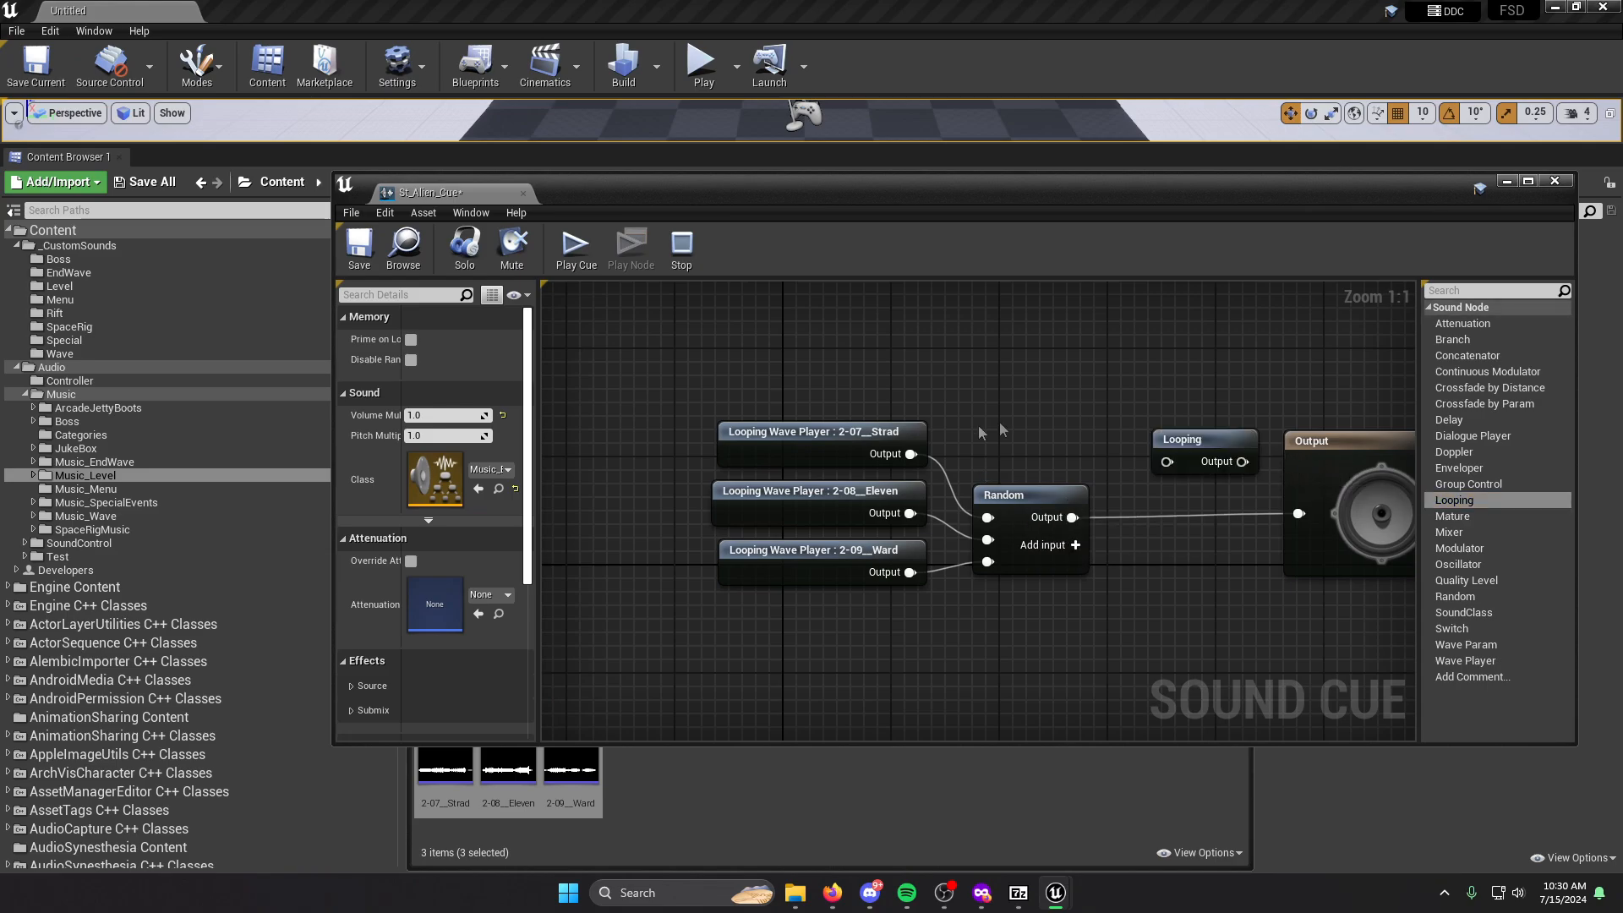
pyautogui.moveTo(782, 436); pyautogui.dragTo(786, 583)
pyautogui.click(411, 406)
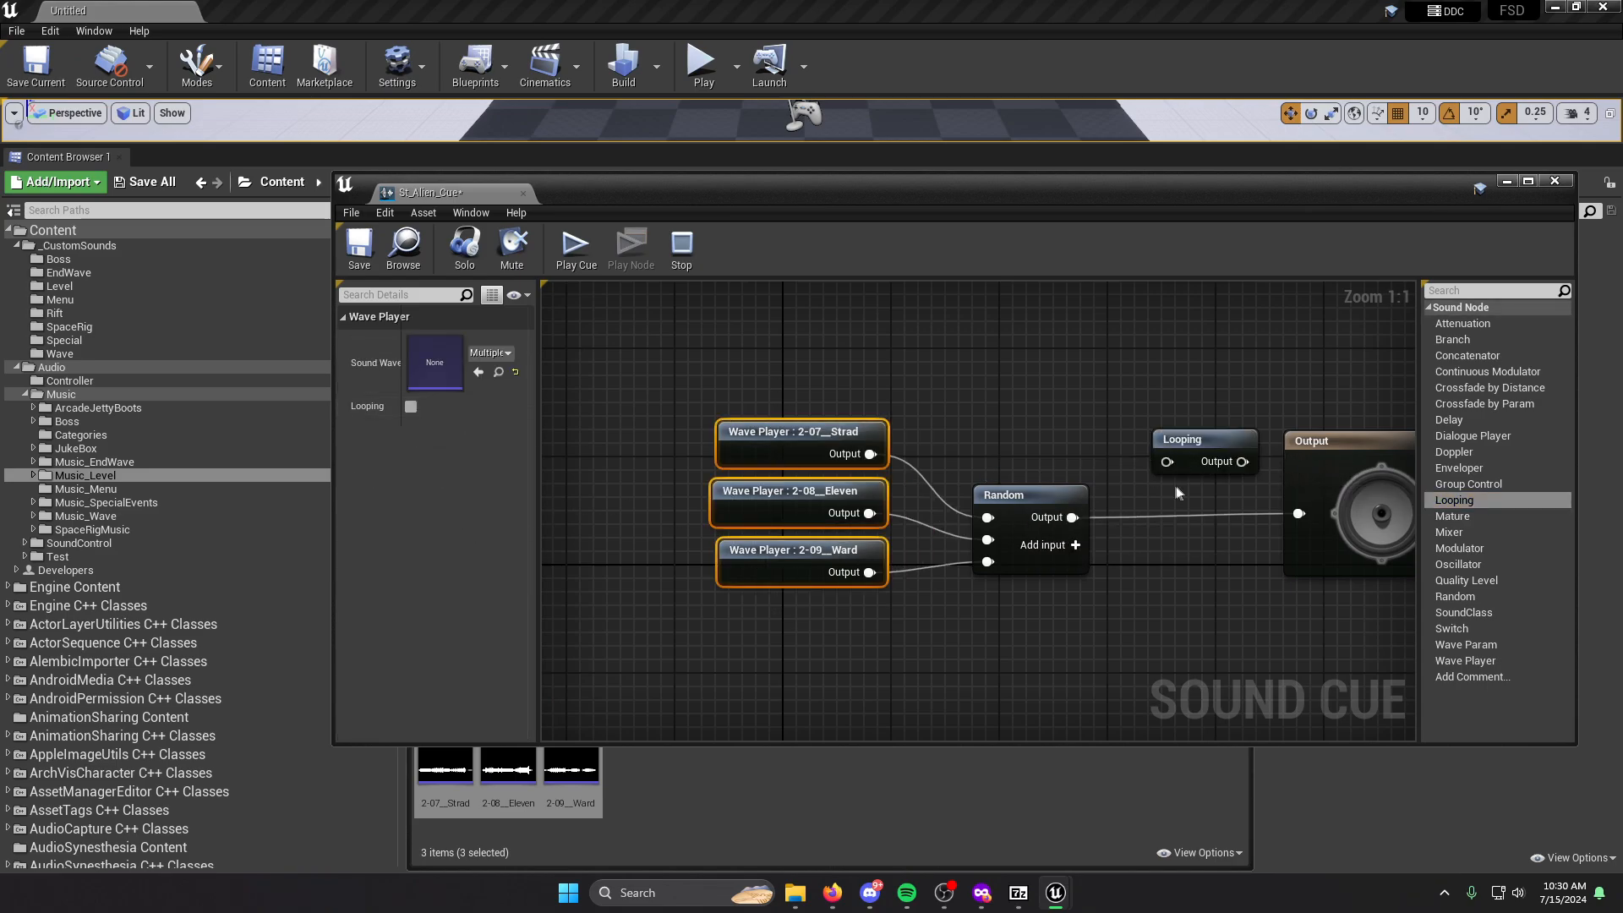
# Reroute Random's connection through the Looping node to Output, and move the Output node level with Looping.
pyautogui.rightClick(1309, 513)
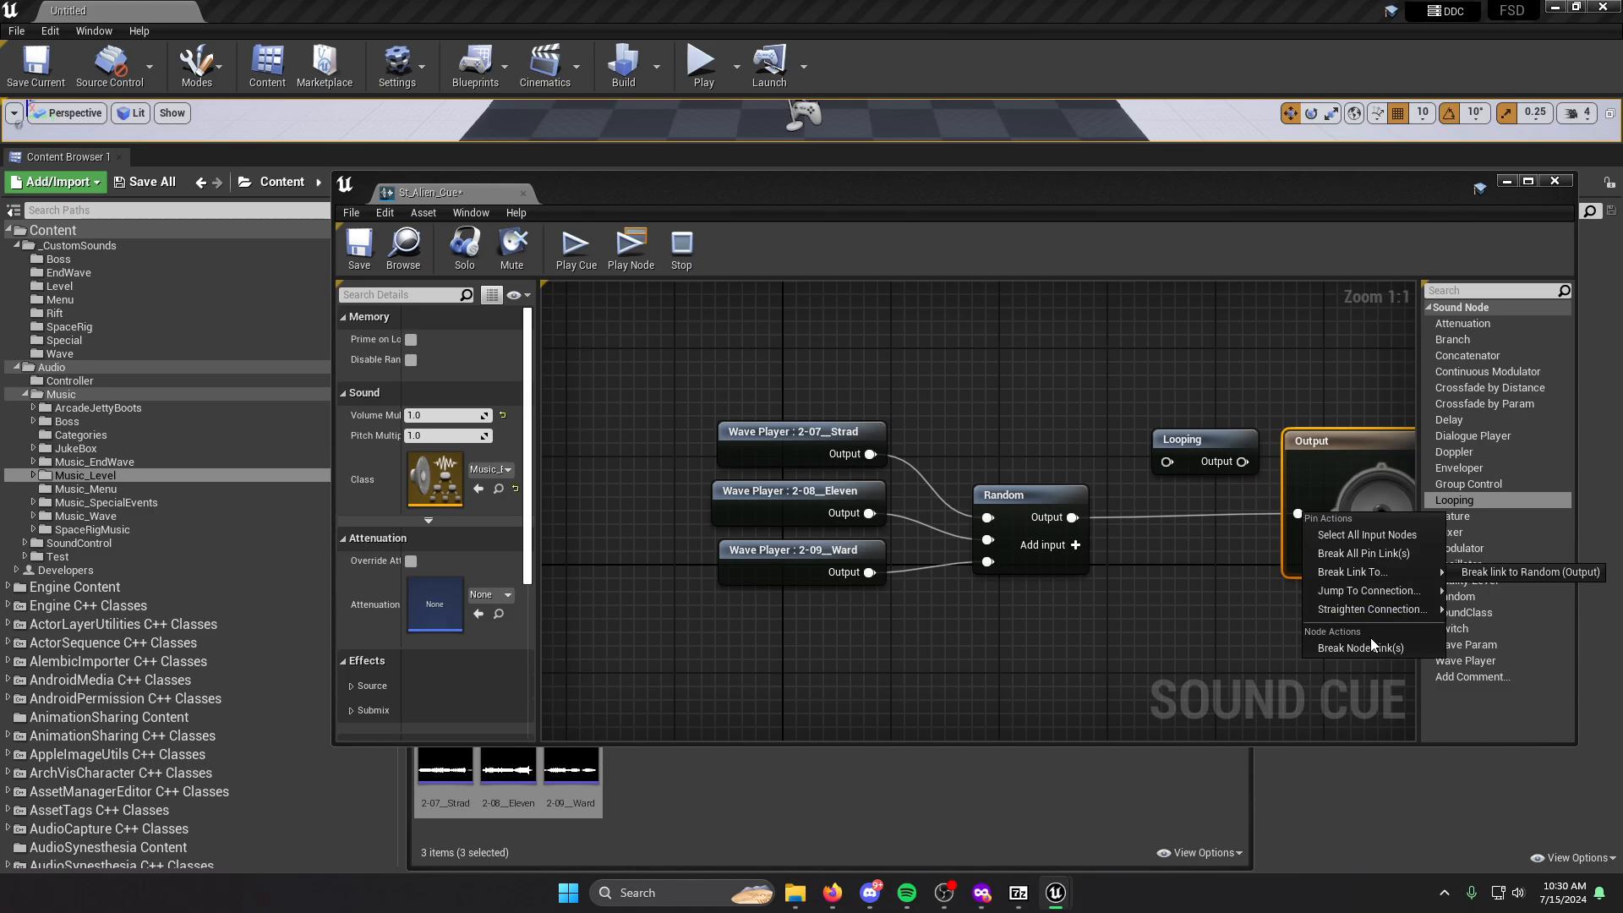
pyautogui.click(1420, 644)
pyautogui.moveTo(1072, 517); pyautogui.dragTo(1299, 513)
pyautogui.moveTo(1323, 440); pyautogui.dragTo(1337, 386)
pyautogui.click(774, 382)
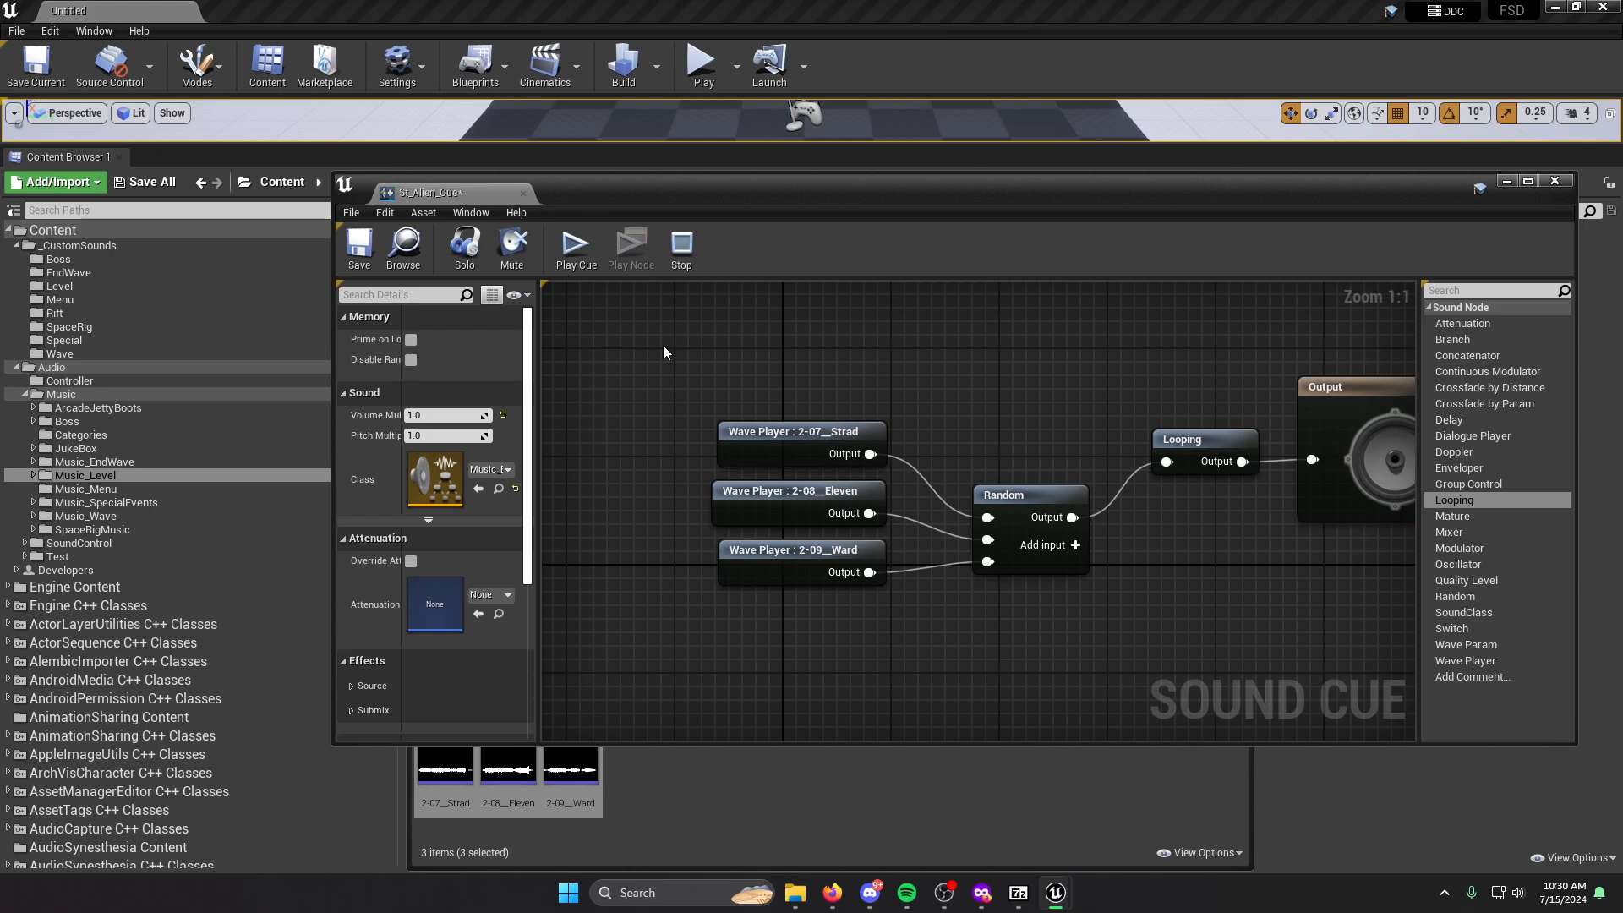
# Save St_Alien_Cue and close the sound cue editor.
pyautogui.moveTo(662, 345); pyautogui.dragTo(1292, 605)
pyautogui.hotkey('ctrl', 's')
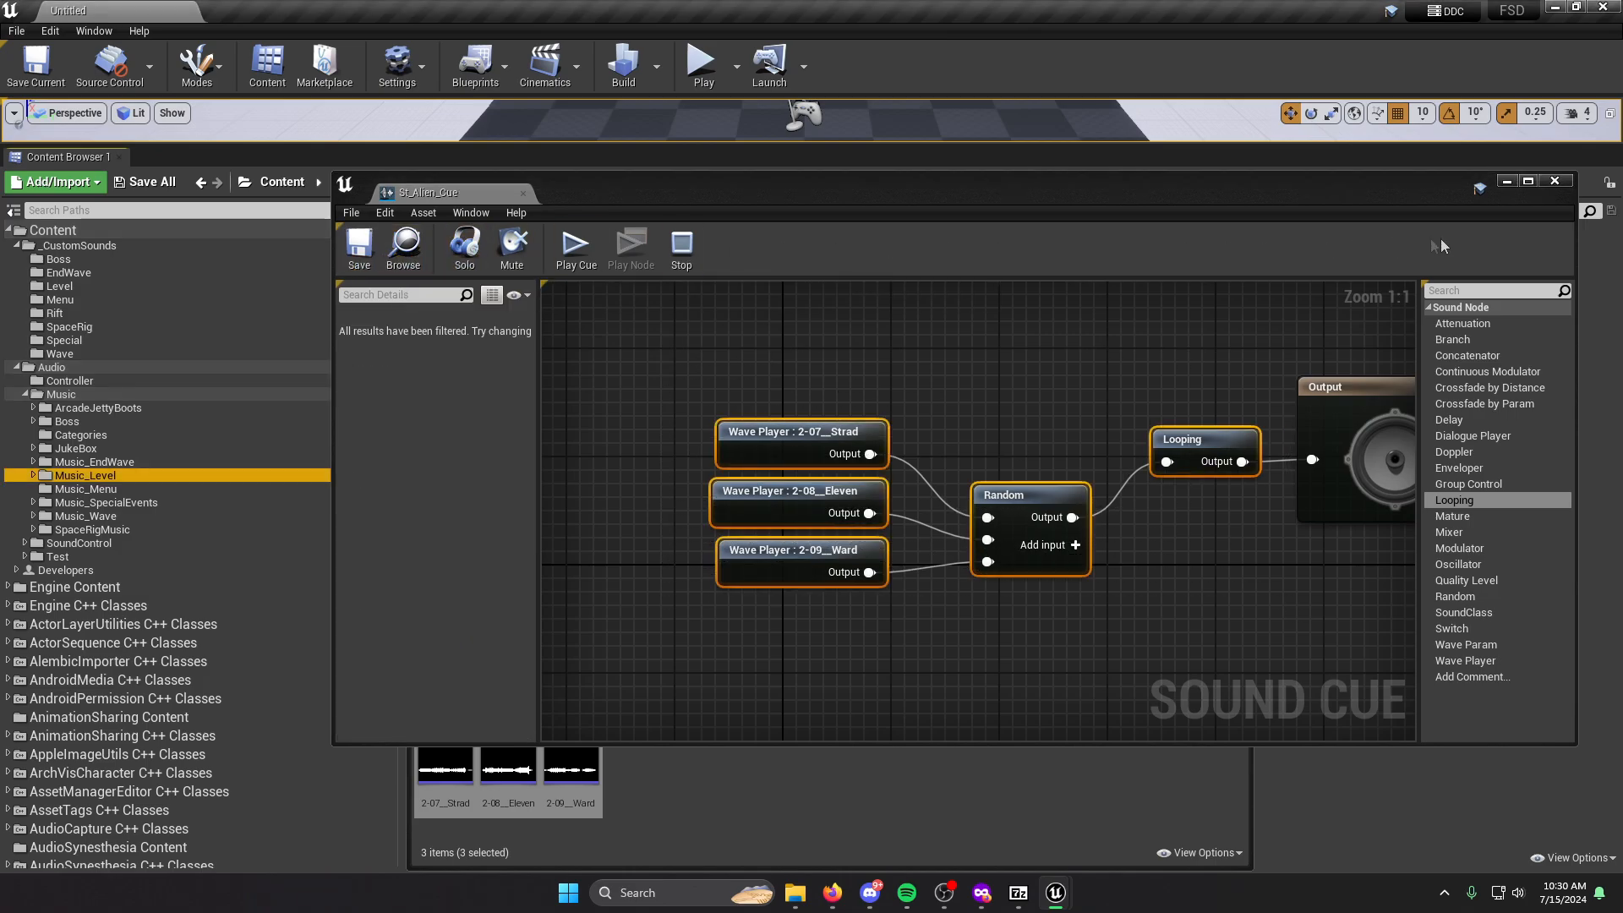
pyautogui.click(1554, 181)
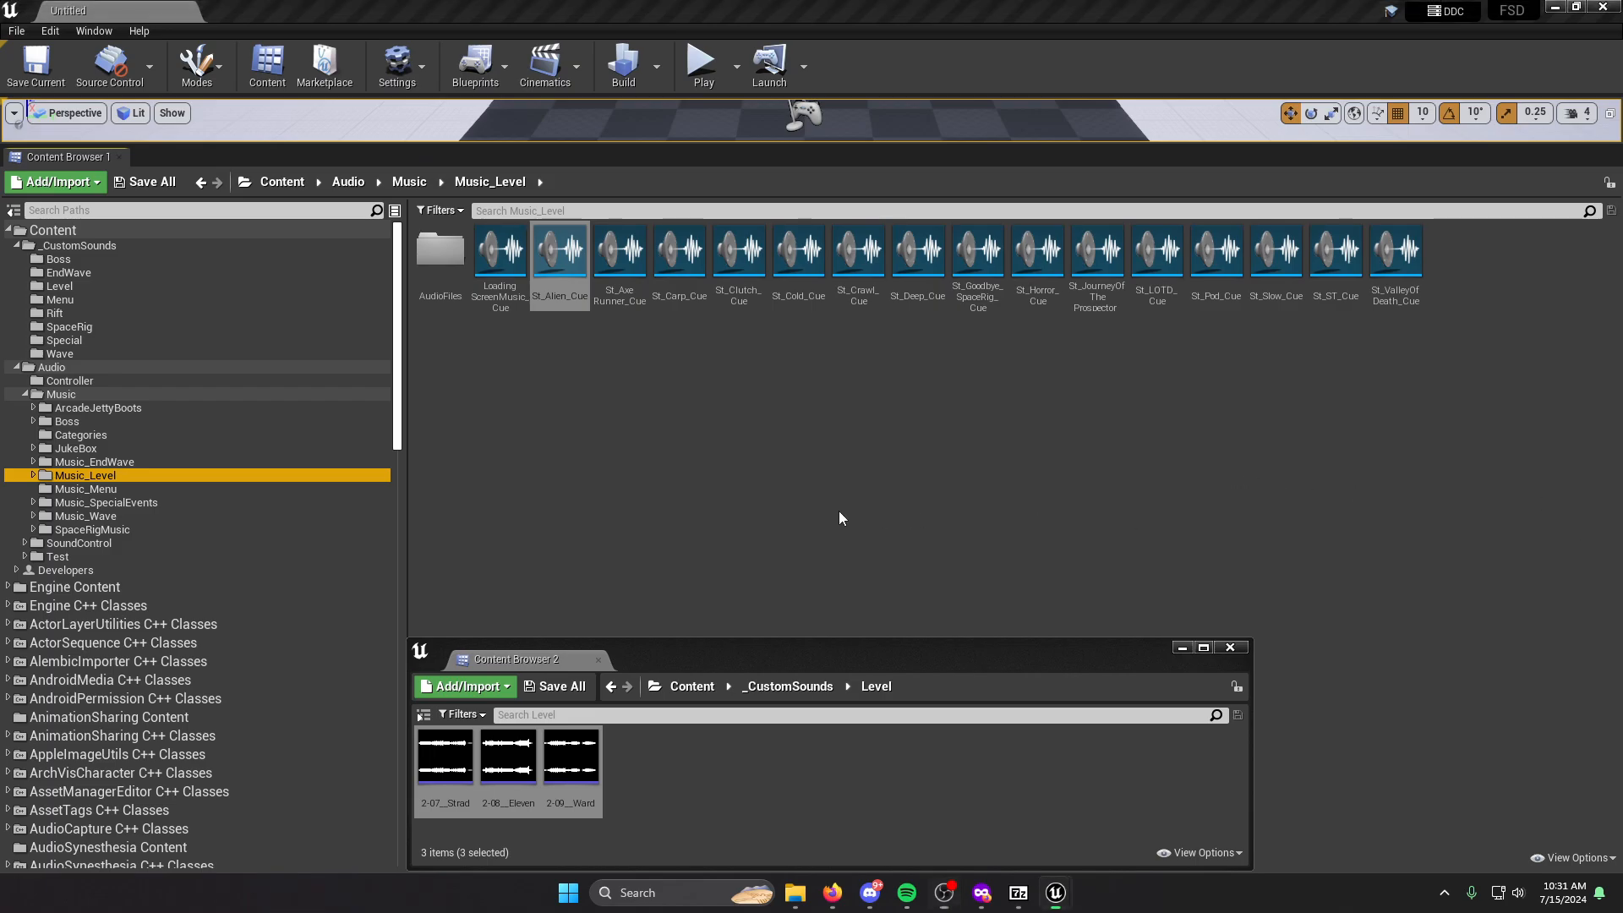
# Open St_Carp_Cue to review its Random and Looping node setup, and close it.
pyautogui.click(749, 380)
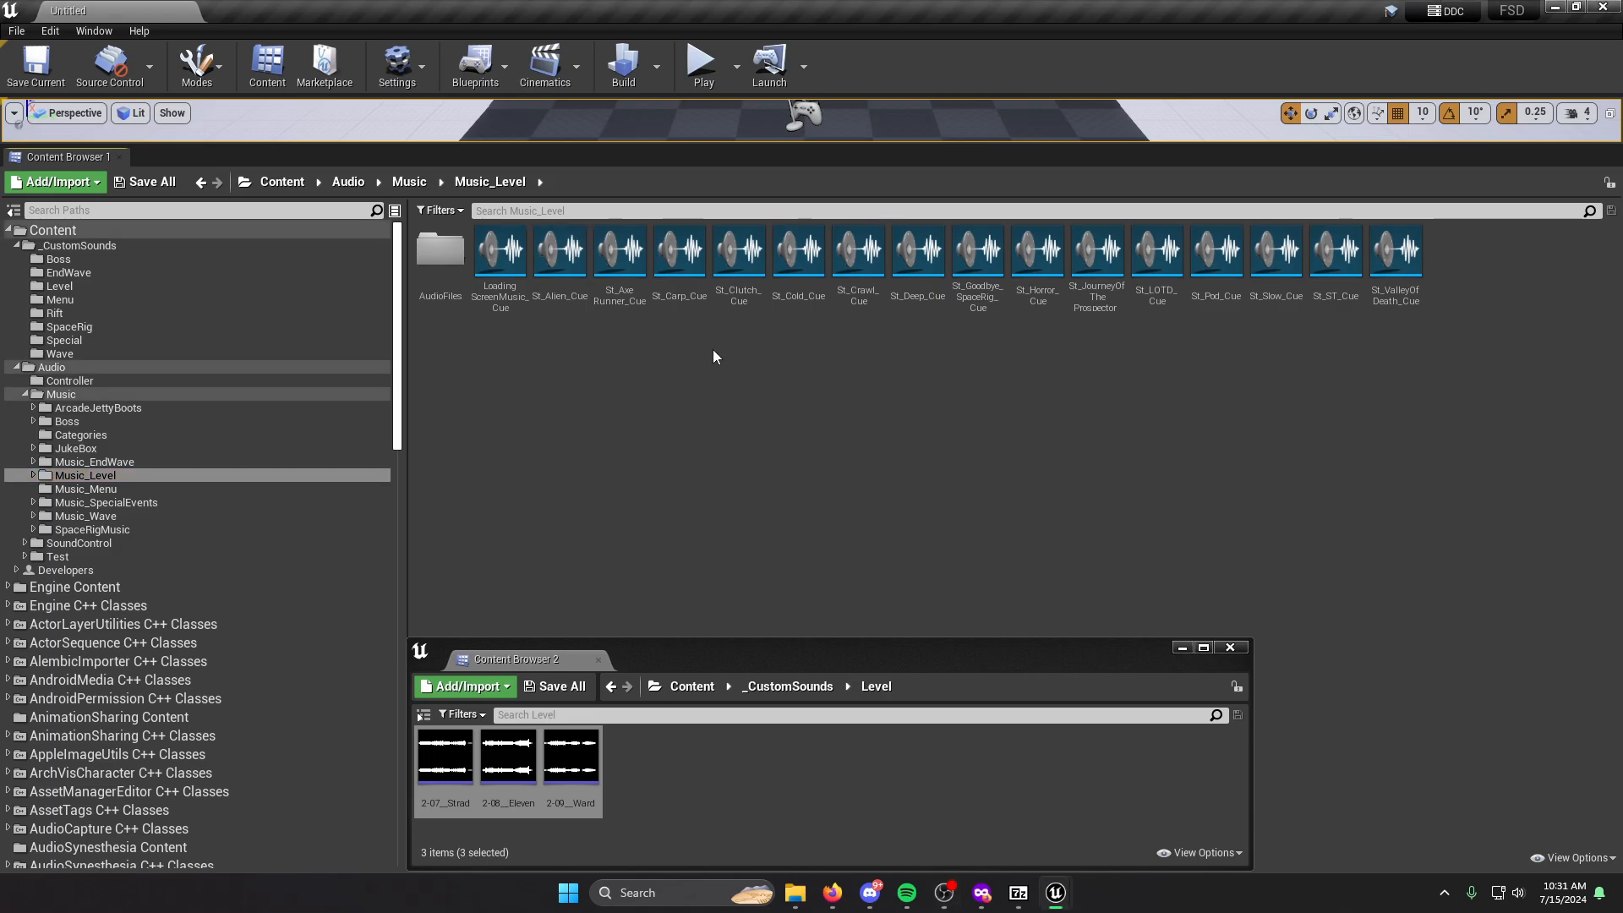
pyautogui.doubleClick(678, 252)
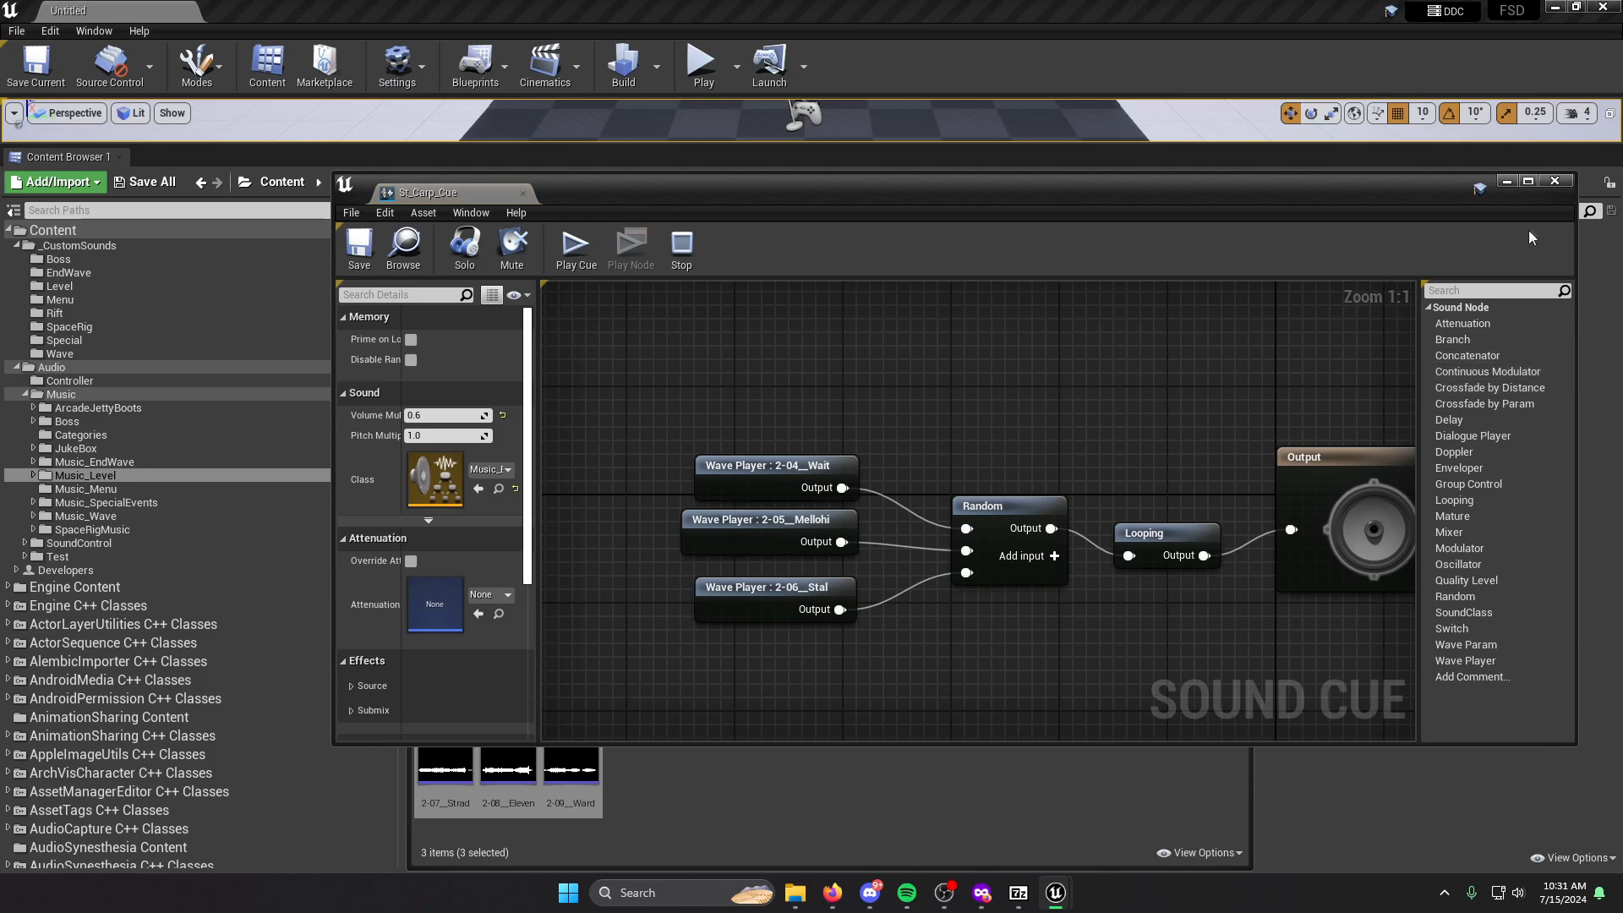
pyautogui.click(1555, 182)
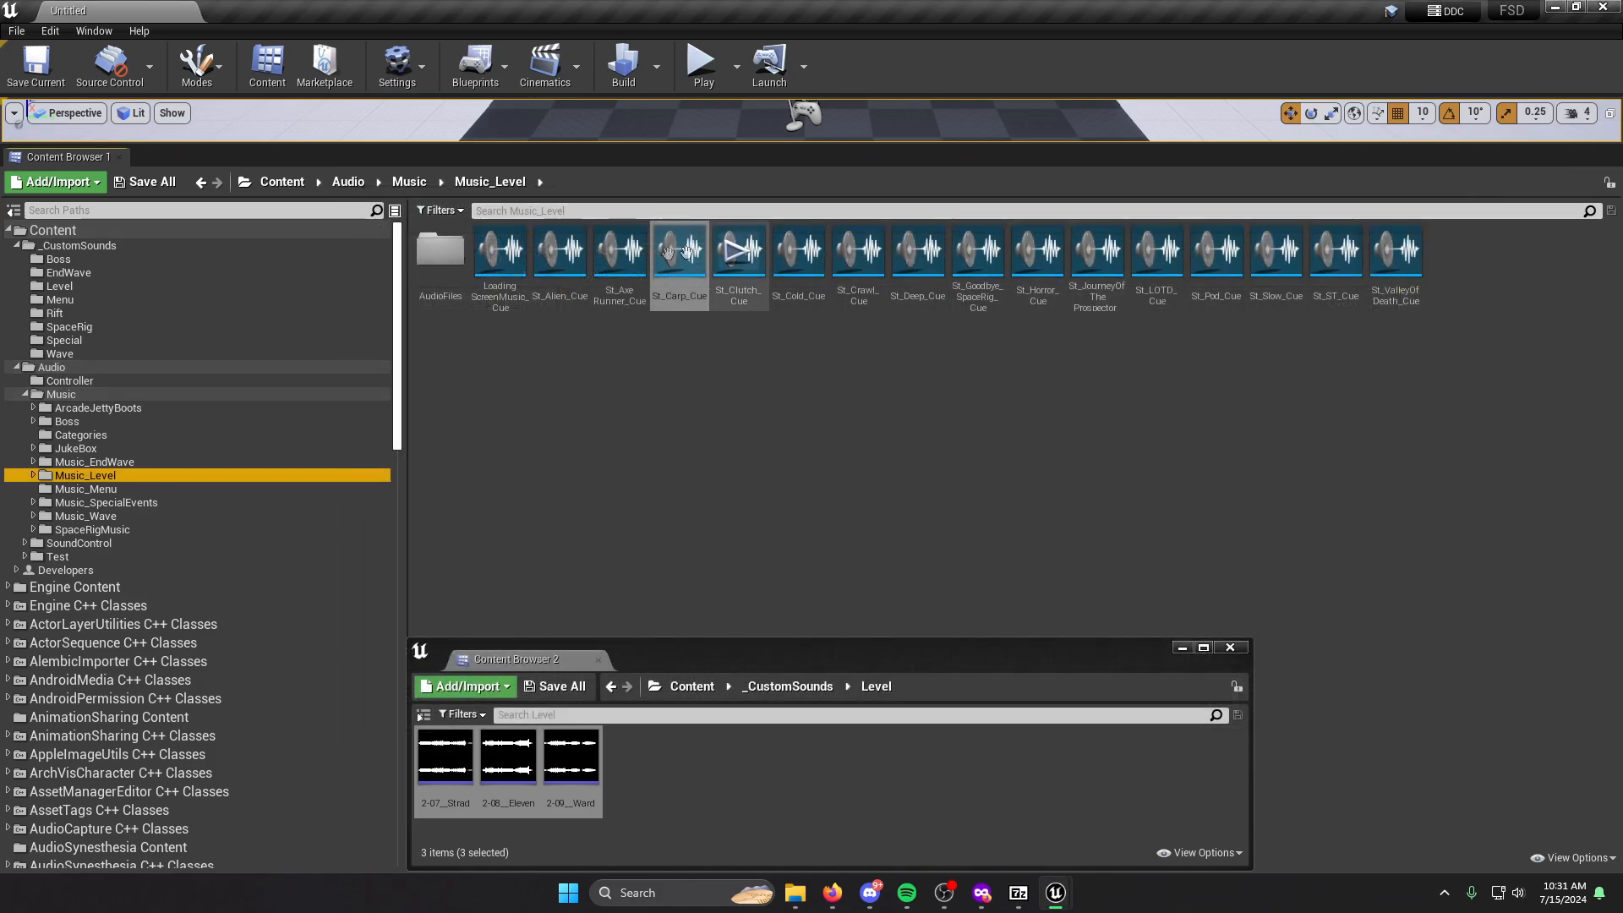
# Delete the AudioFiles folder of Music_Level with its original sound waves, checking the folder's contents before and after.
pyautogui.doubleClick(438, 252)
pyautogui.click(102, 477)
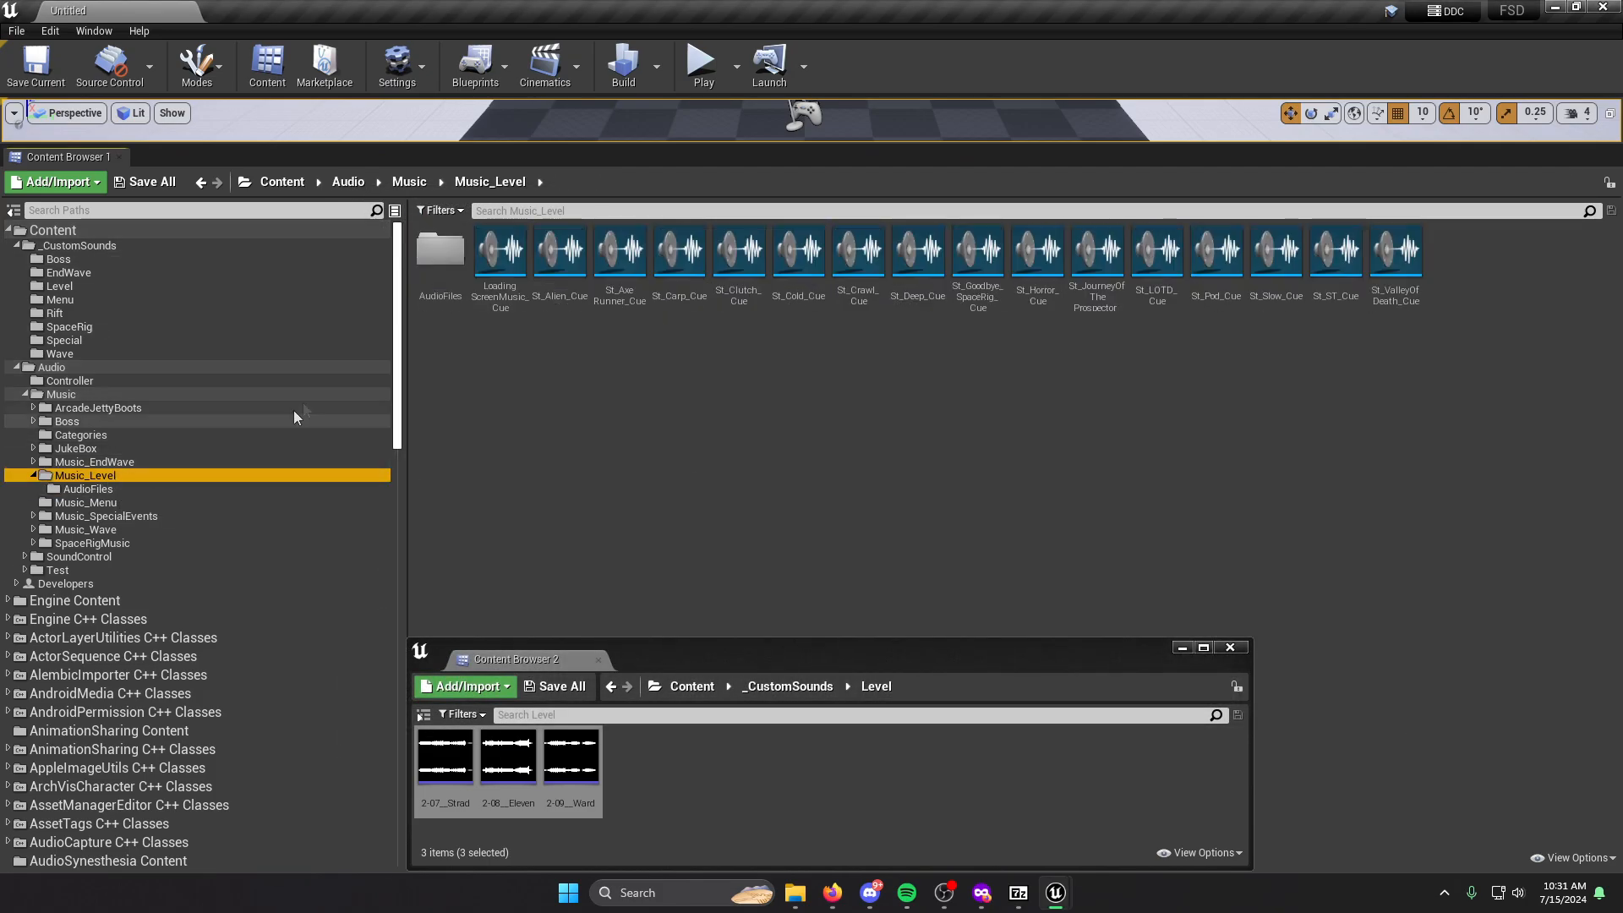
pyautogui.rightClick(427, 277)
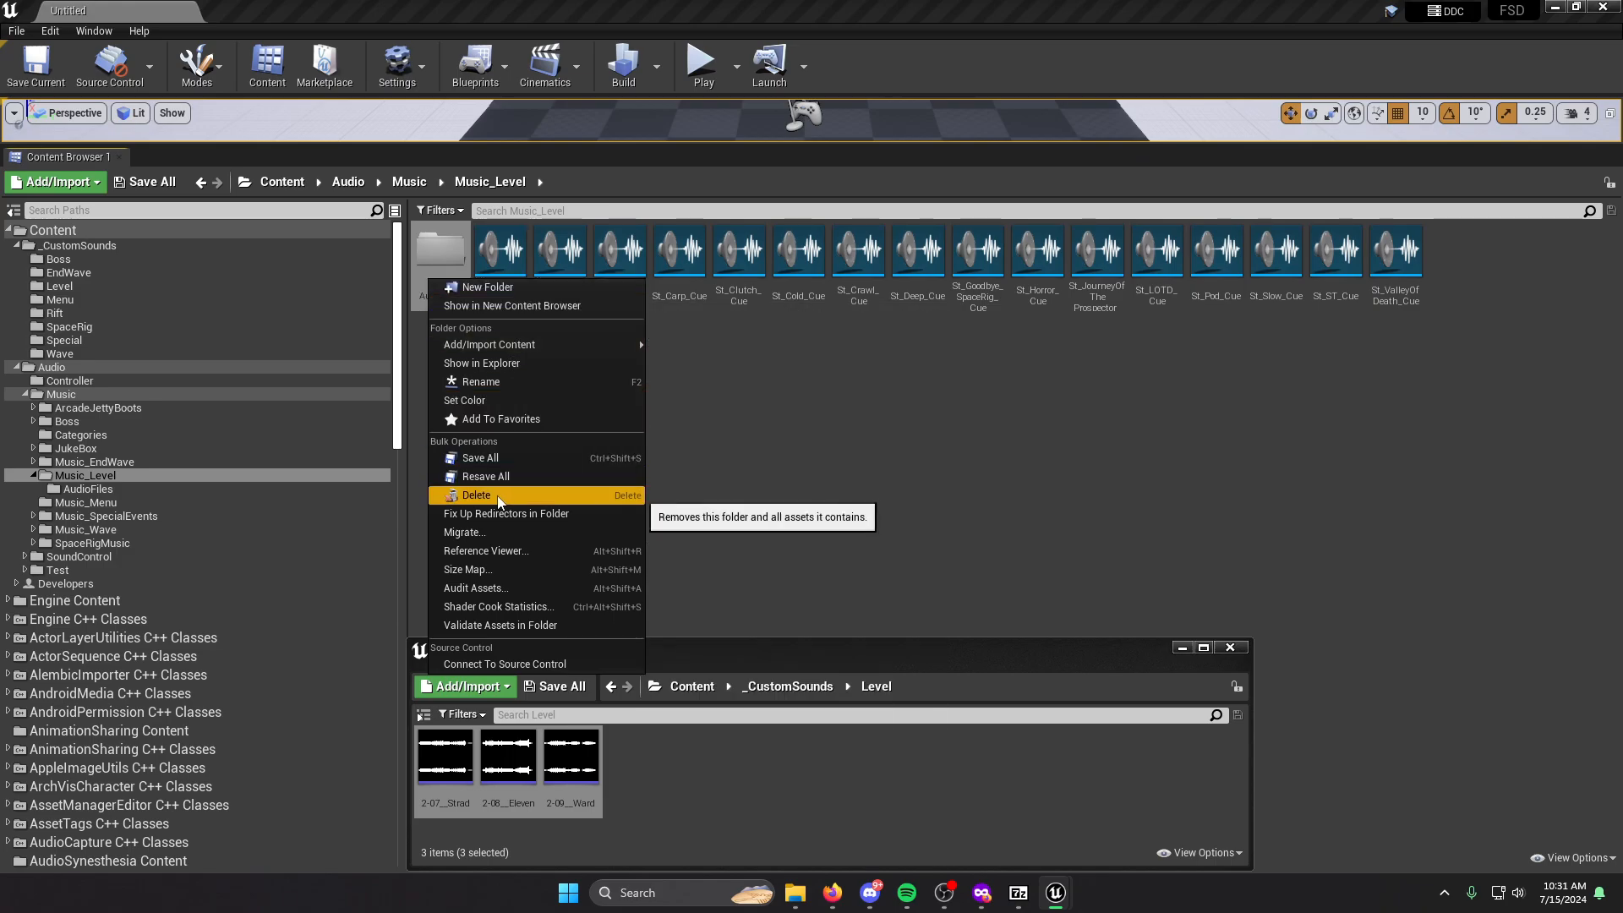
pyautogui.click(617, 499)
pyautogui.click(541, 531)
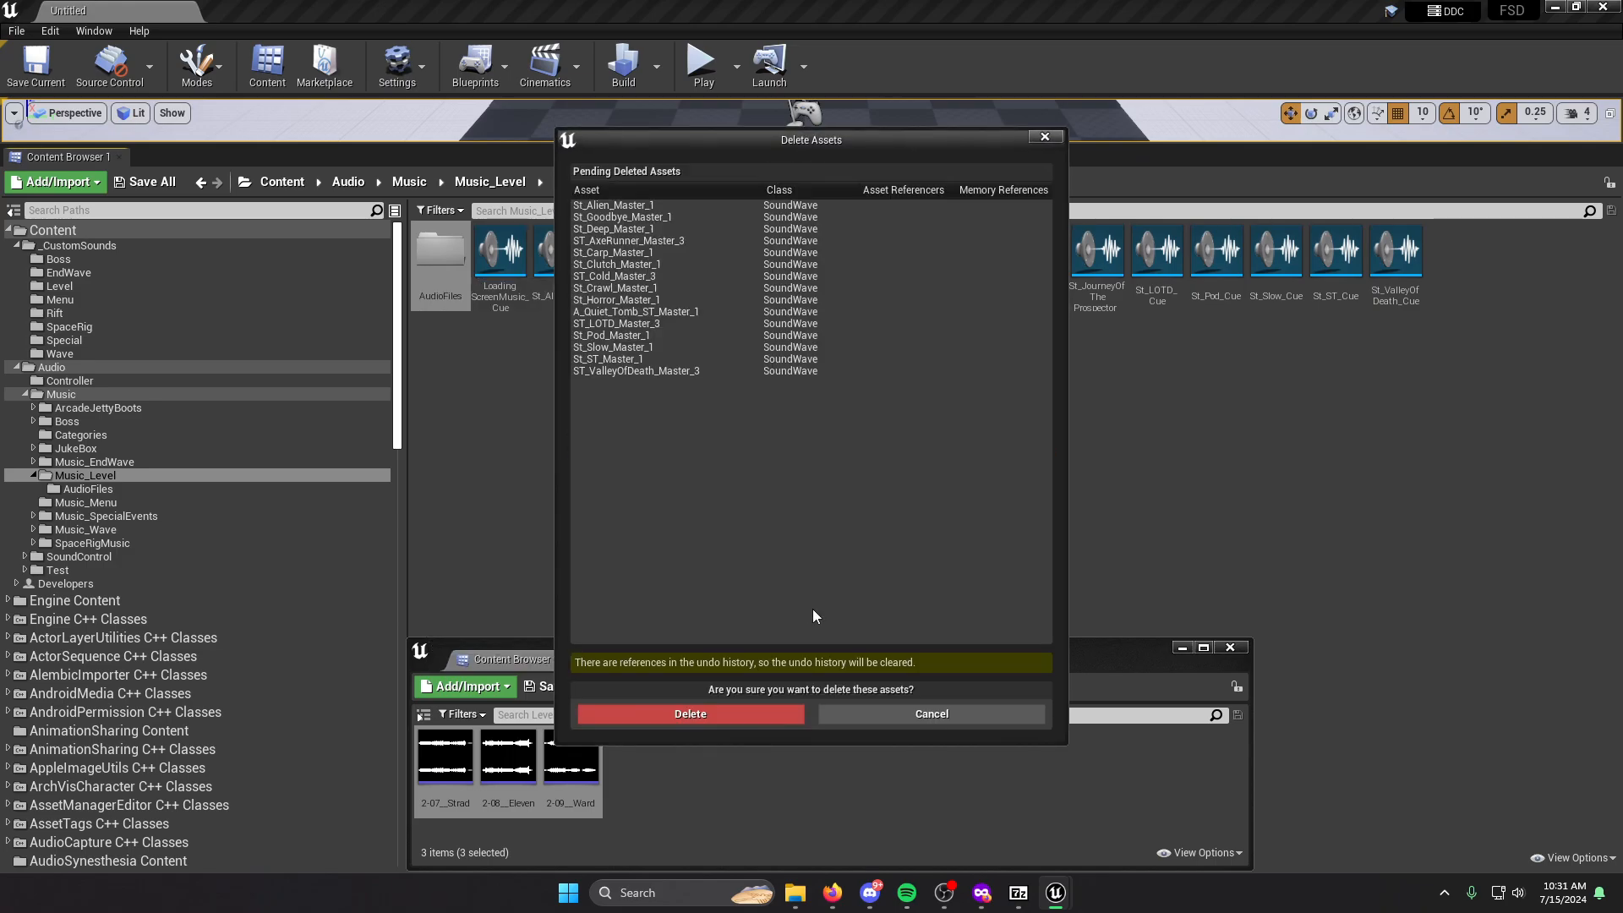
pyautogui.click(740, 715)
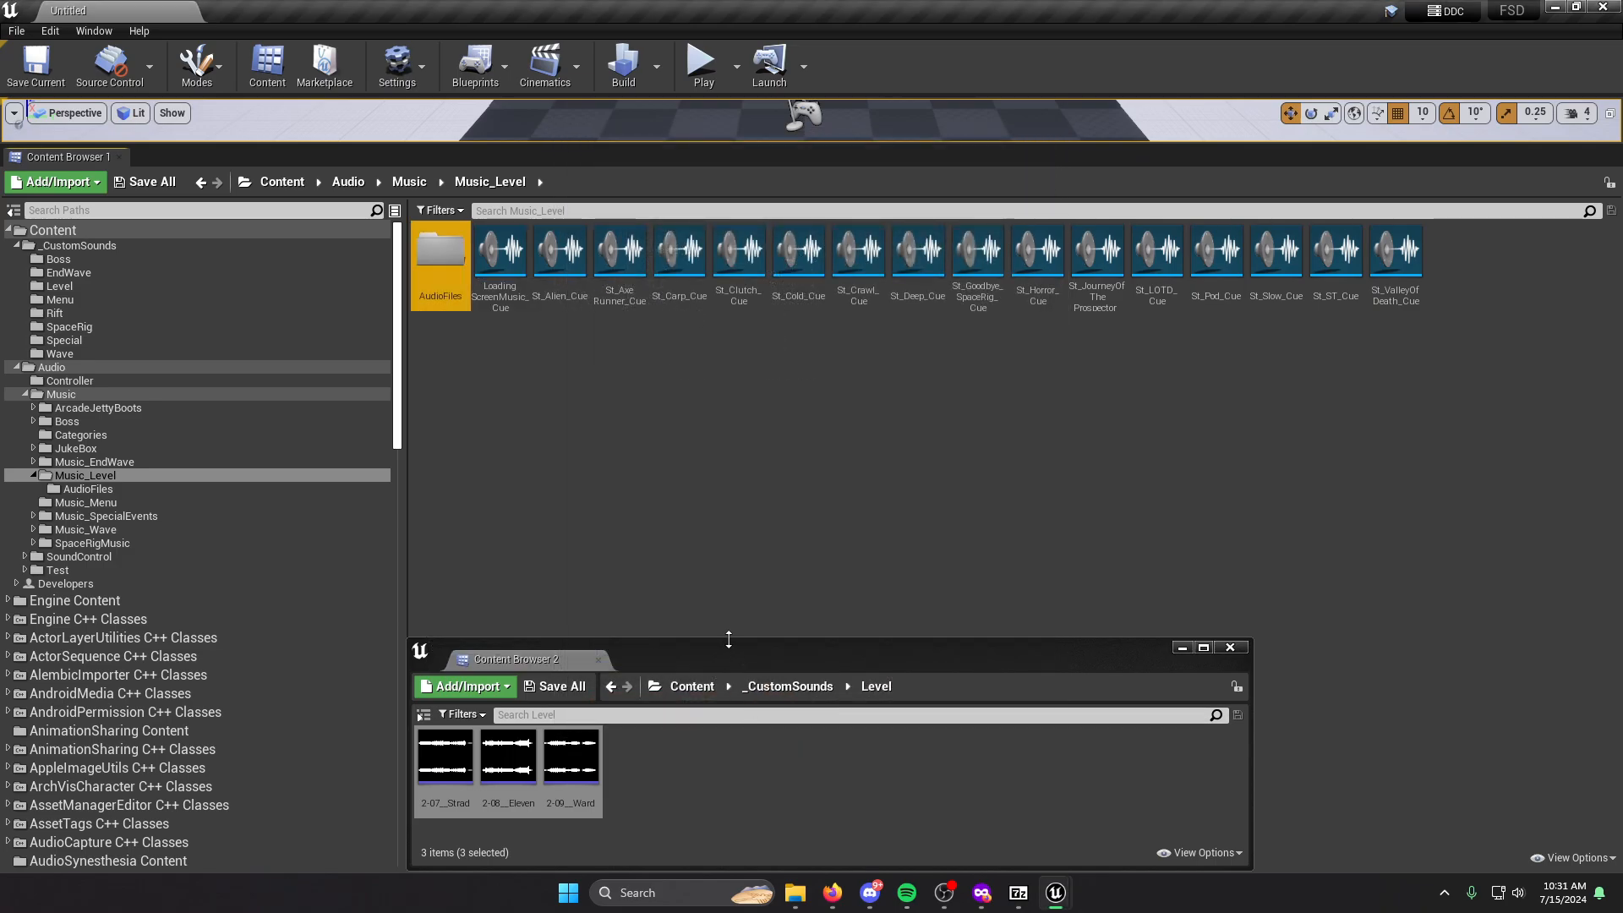
pyautogui.doubleClick(435, 269)
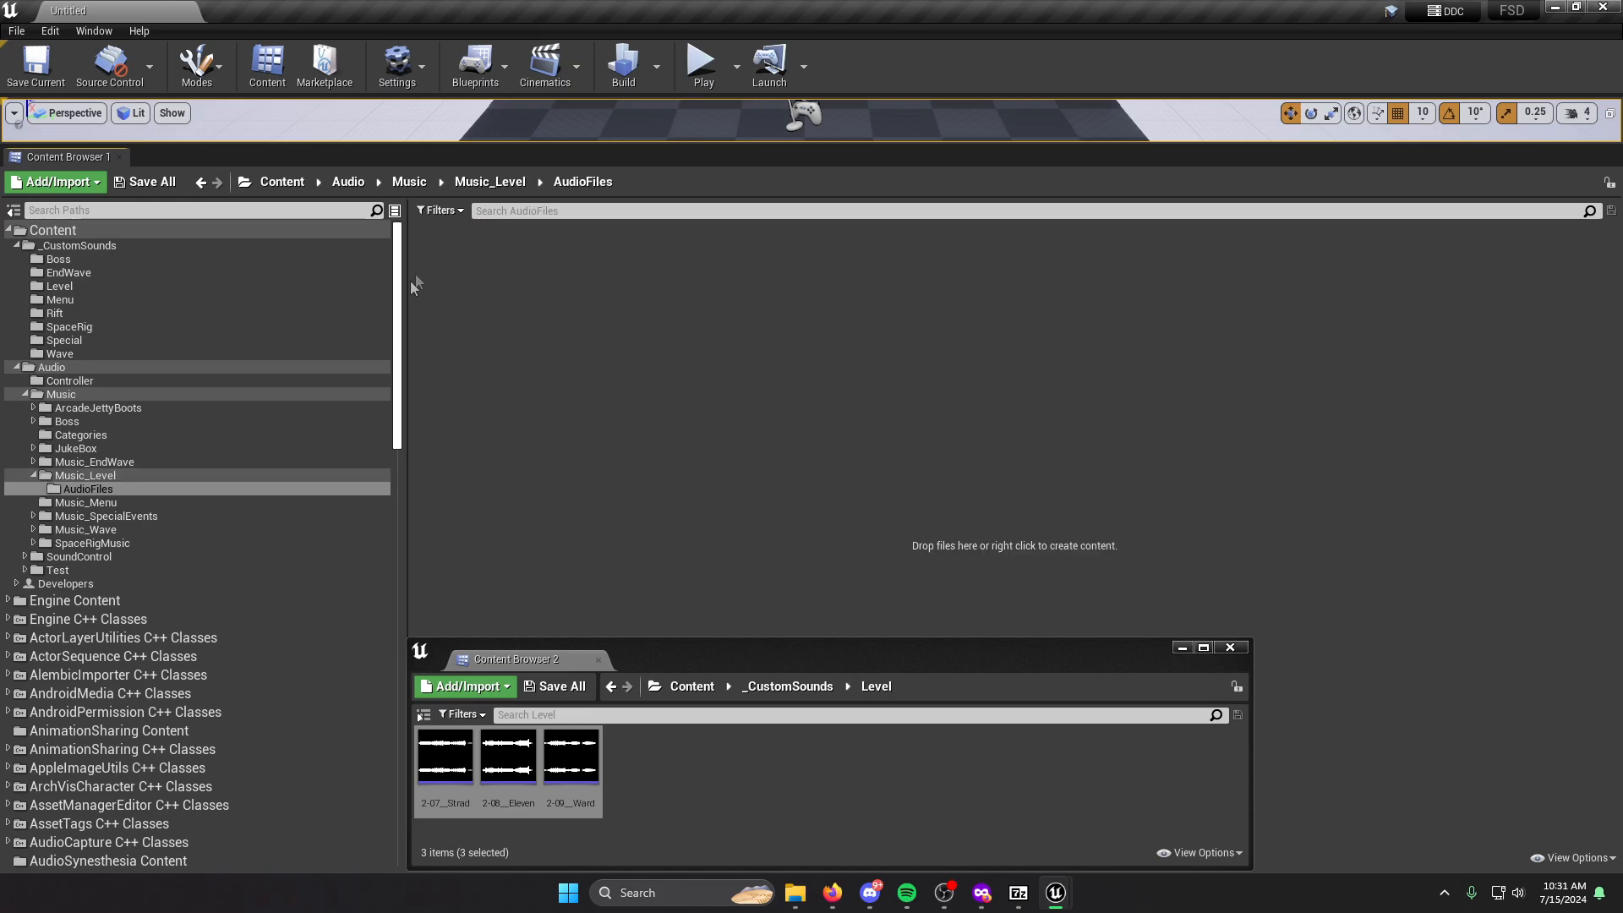
# Leave the AudioFiles folder and open the Music_Menu folder under Audio/Music.
pyautogui.click(98, 477)
pyautogui.click(125, 501)
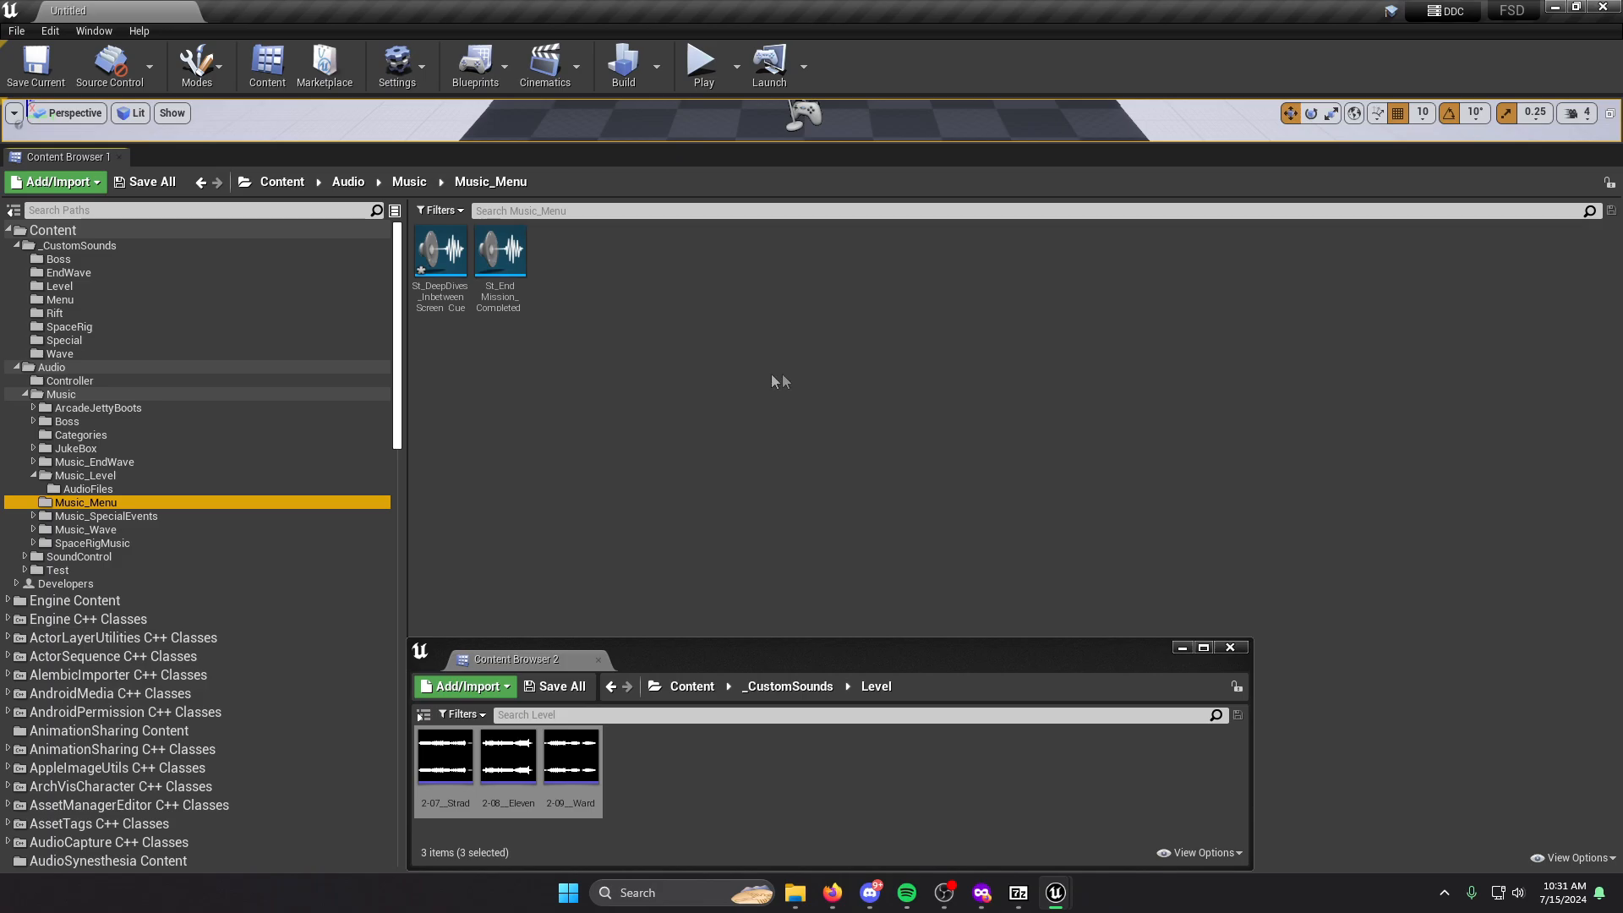
pyautogui.moveTo(454, 305)
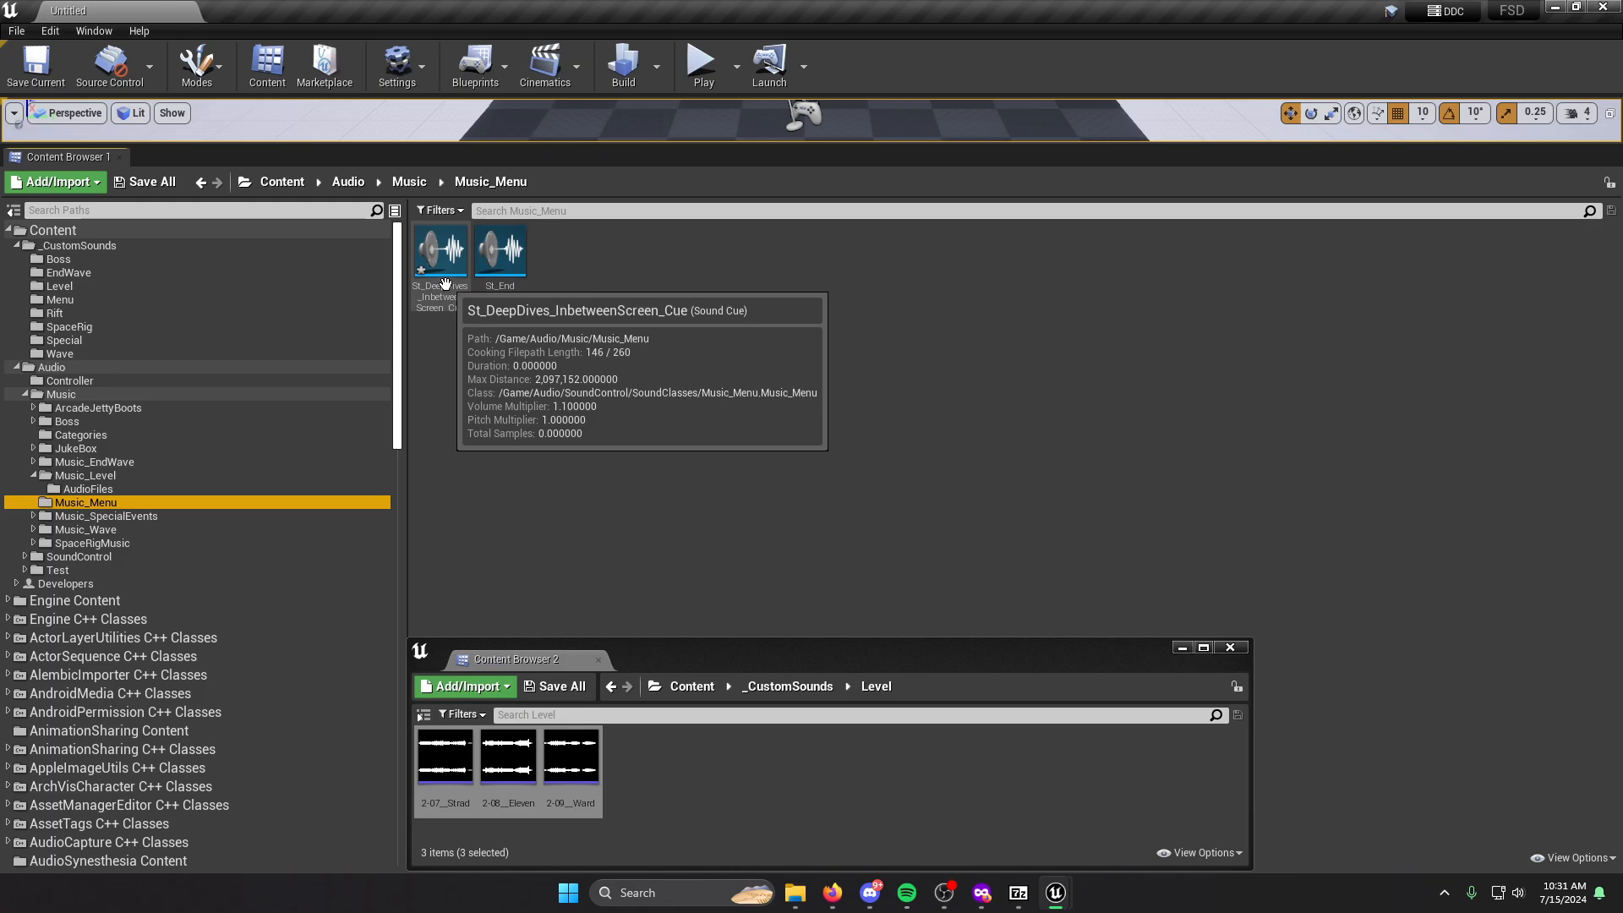
# Check the Music_Level folder, return to Music_Menu and open St_DeepDives_InbetweenScreen_Cue for editing.
pyautogui.click(127, 477)
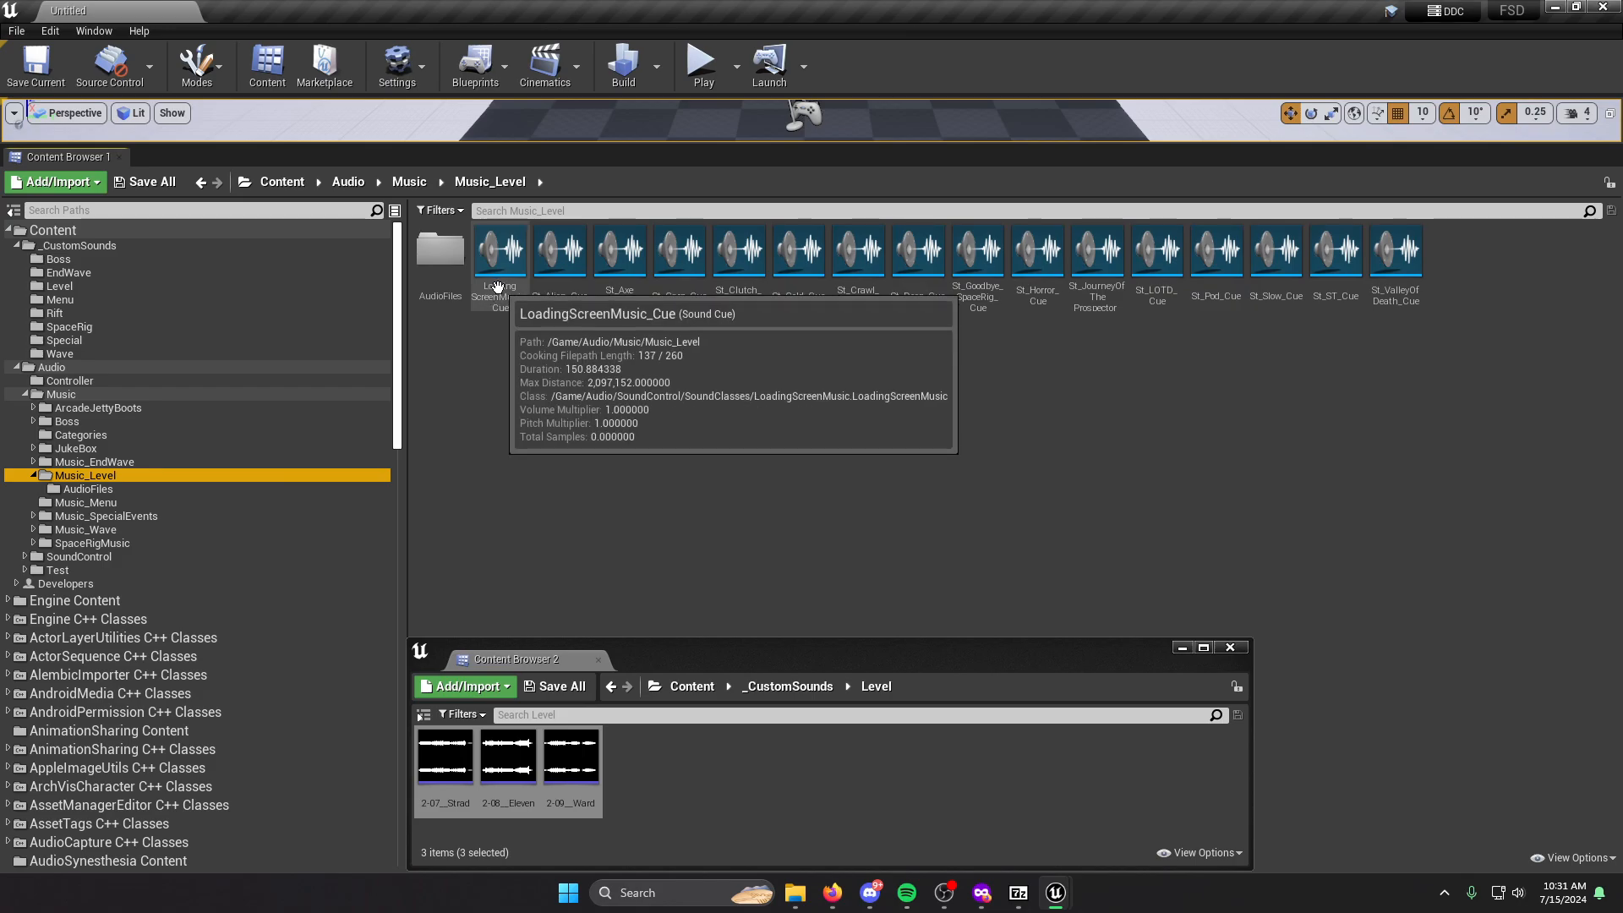
pyautogui.click(120, 502)
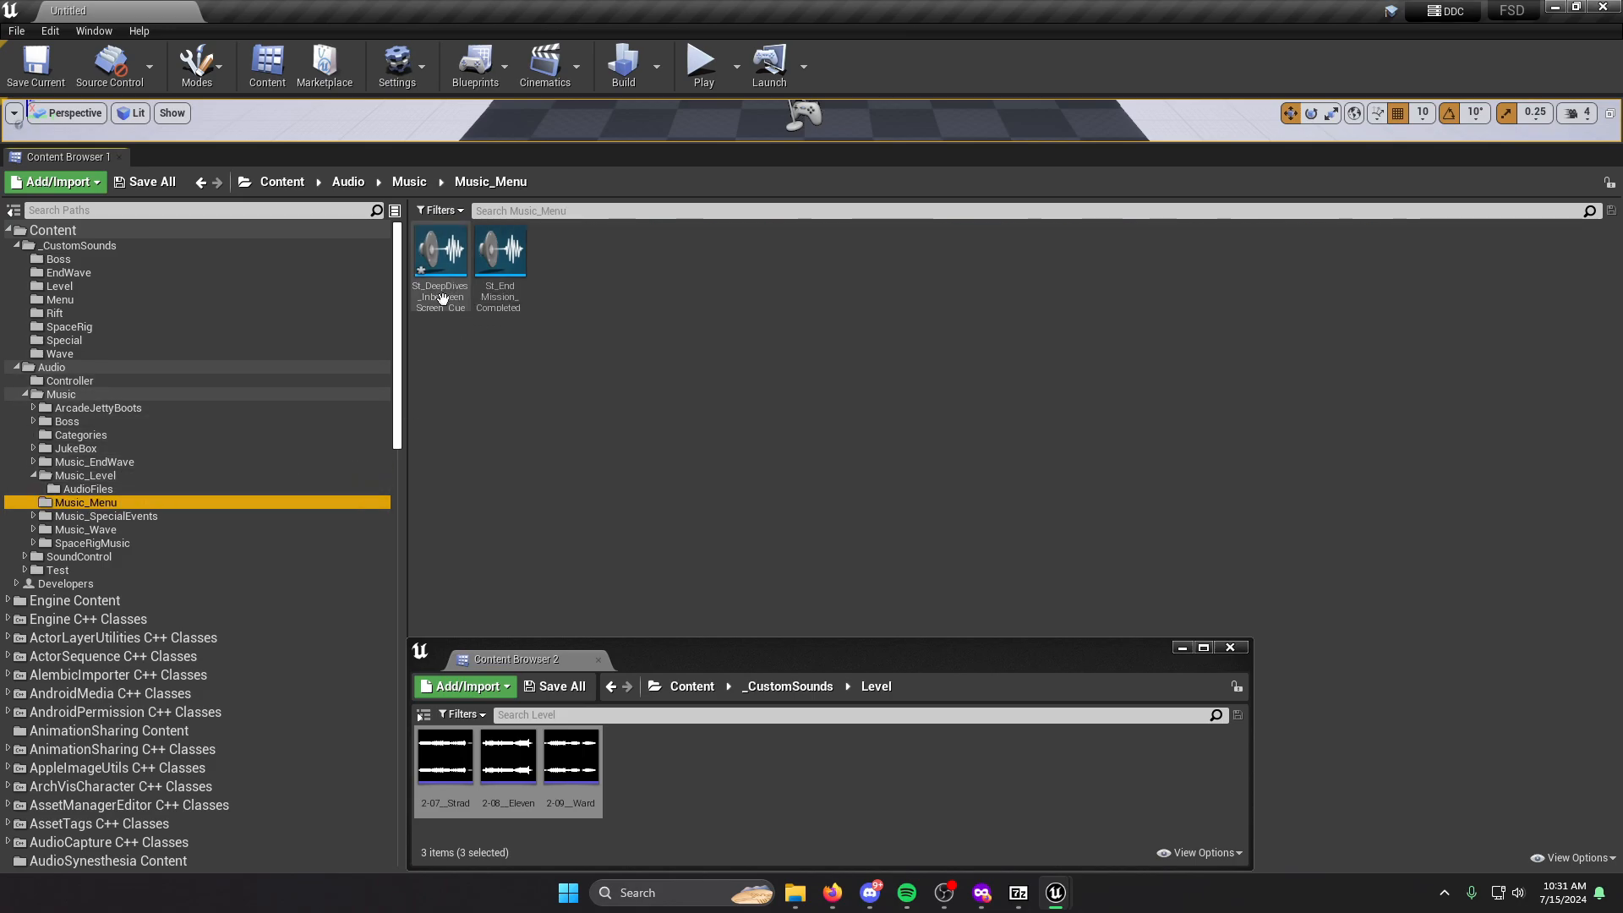
pyautogui.moveTo(687, 663); pyautogui.dragTo(746, 458)
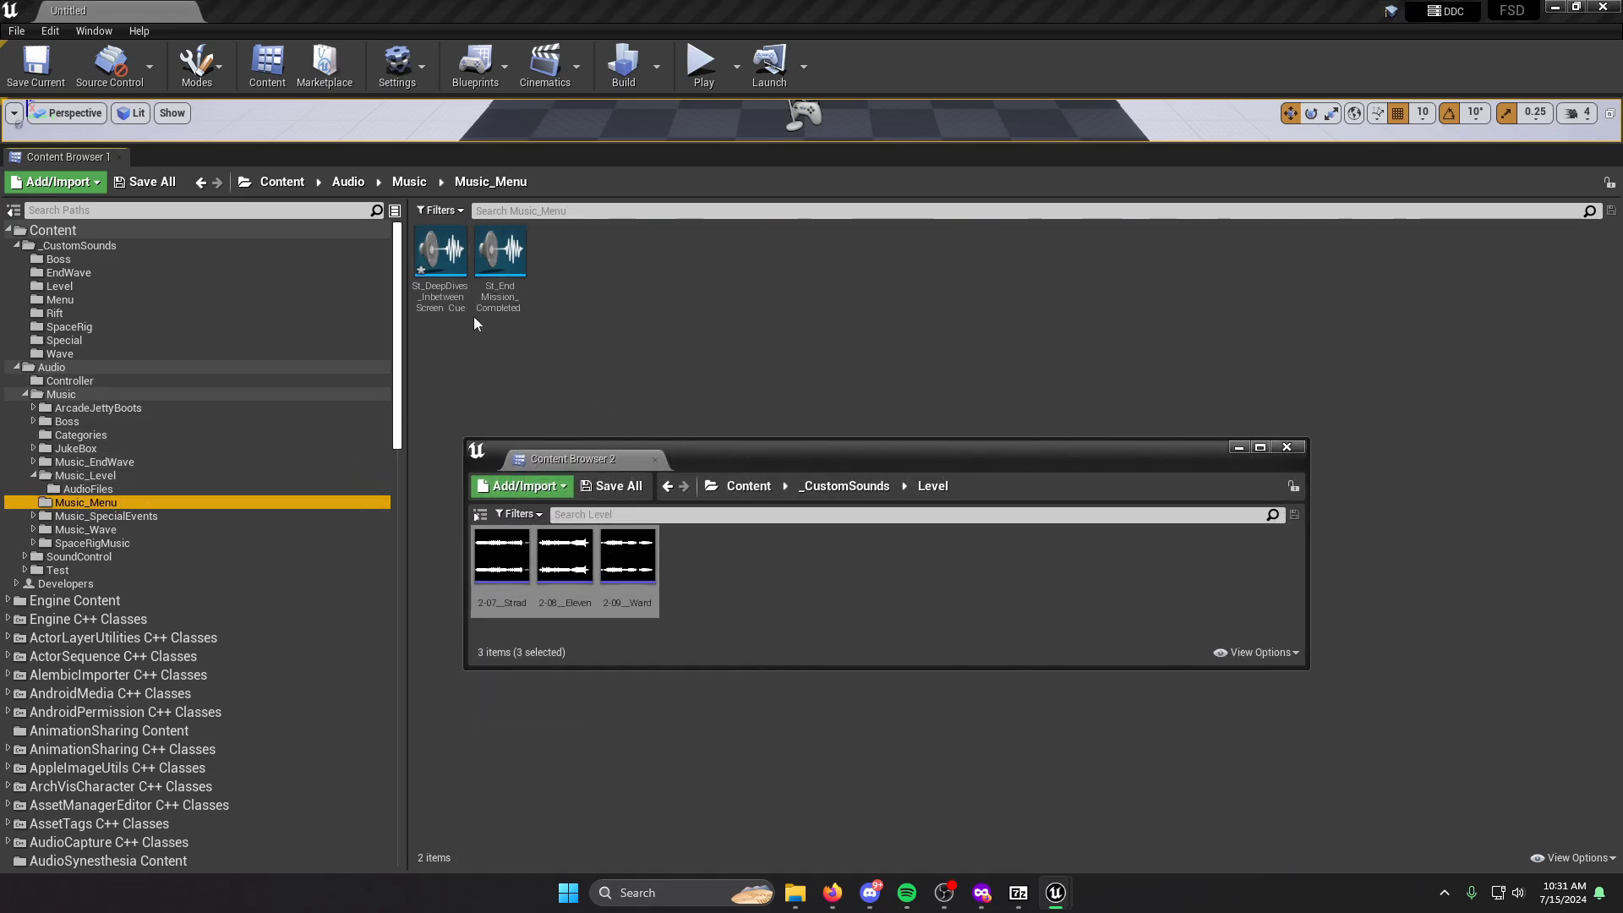
pyautogui.doubleClick(440, 252)
pyautogui.moveTo(989, 518); pyautogui.dragTo(1041, 438)
pyautogui.click(717, 497)
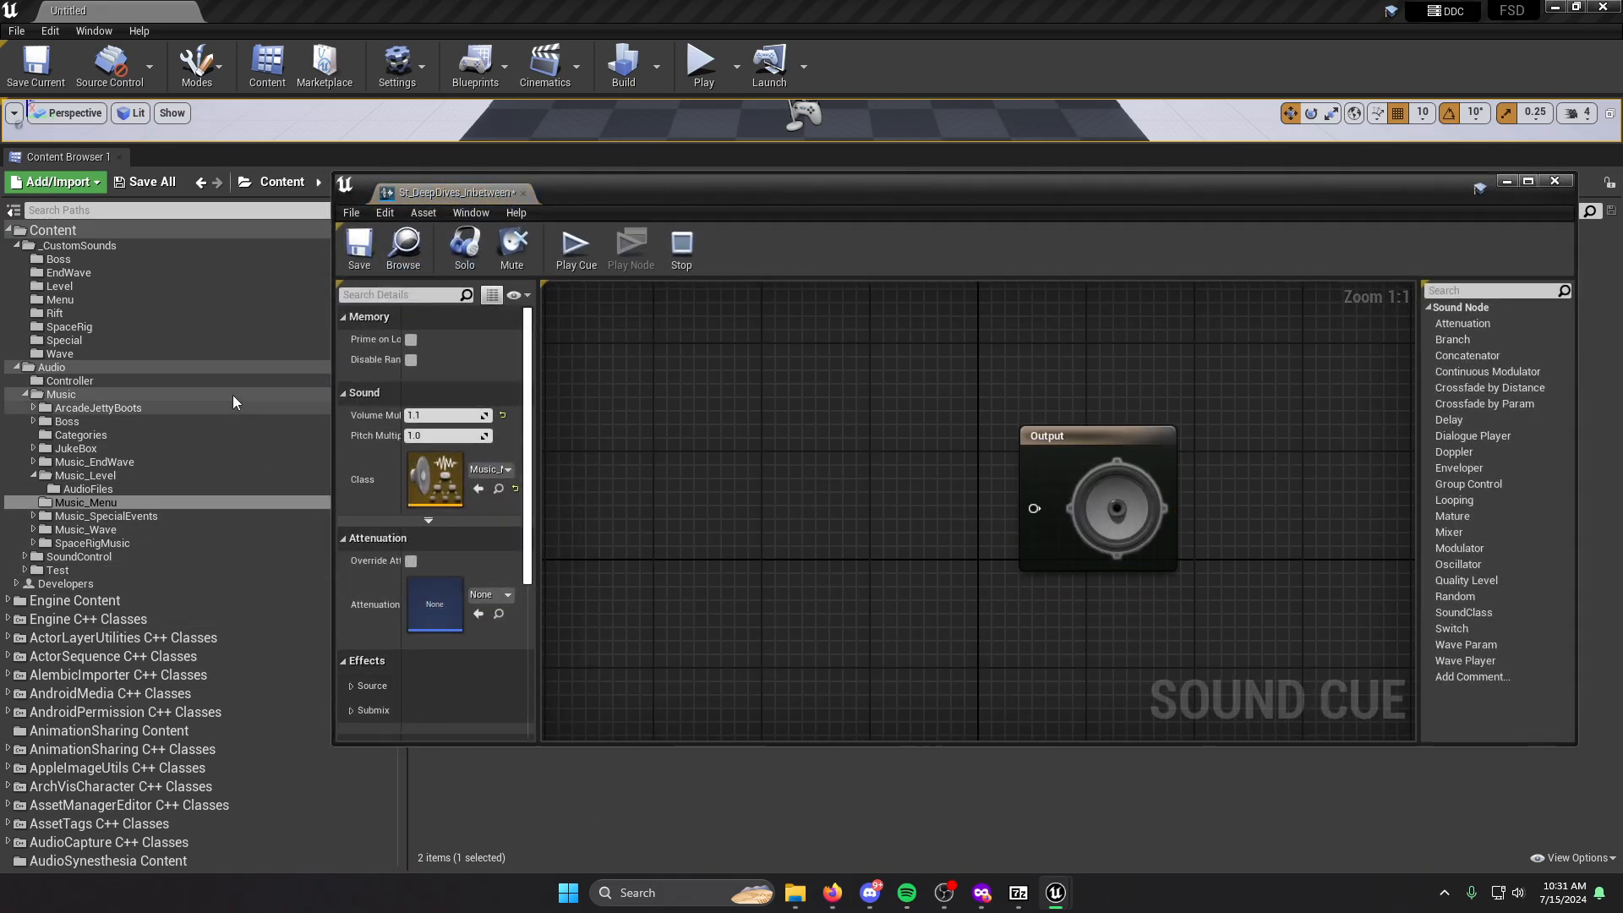
# Add the 2-06__Stal wave from the _CustomSounds Menu folder to the cue graph as a Wave Player feeding the Output.
pyautogui.click(79, 296)
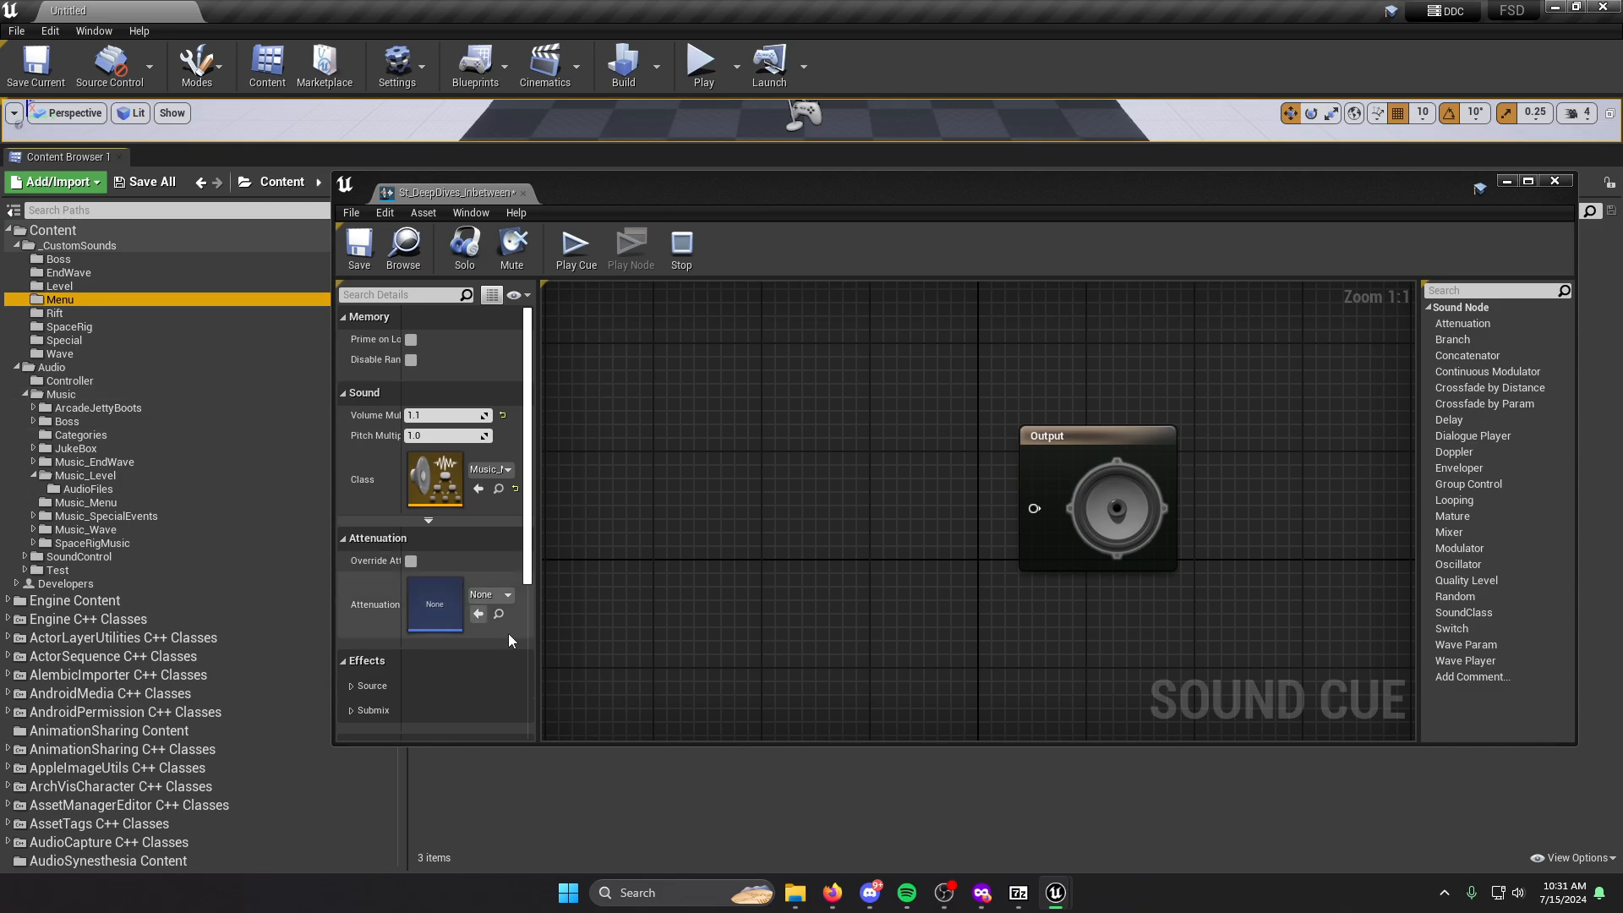
pyautogui.moveTo(715, 193); pyautogui.dragTo(663, 402)
pyautogui.moveTo(560, 254); pyautogui.dragTo(981, 719)
pyautogui.moveTo(576, 688); pyautogui.dragTo(710, 713)
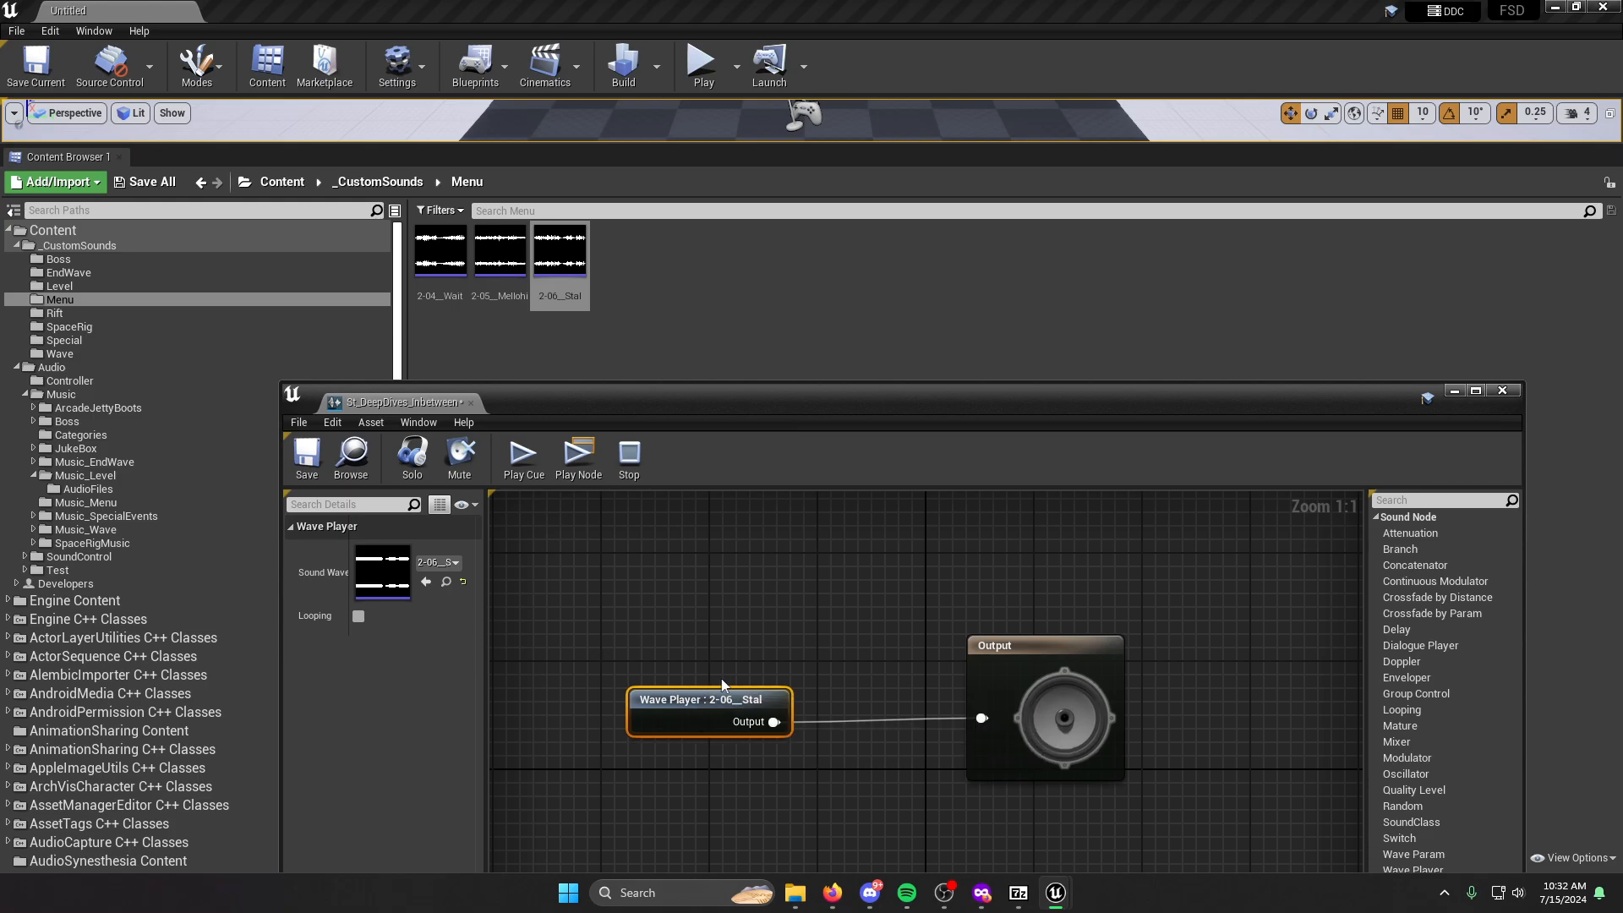
# Save and close the deep dives in-between screen cue, and close the second content browser.
pyautogui.moveTo(1073, 413); pyautogui.dragTo(1036, 293)
pyautogui.hotkey('ctrl', 's')
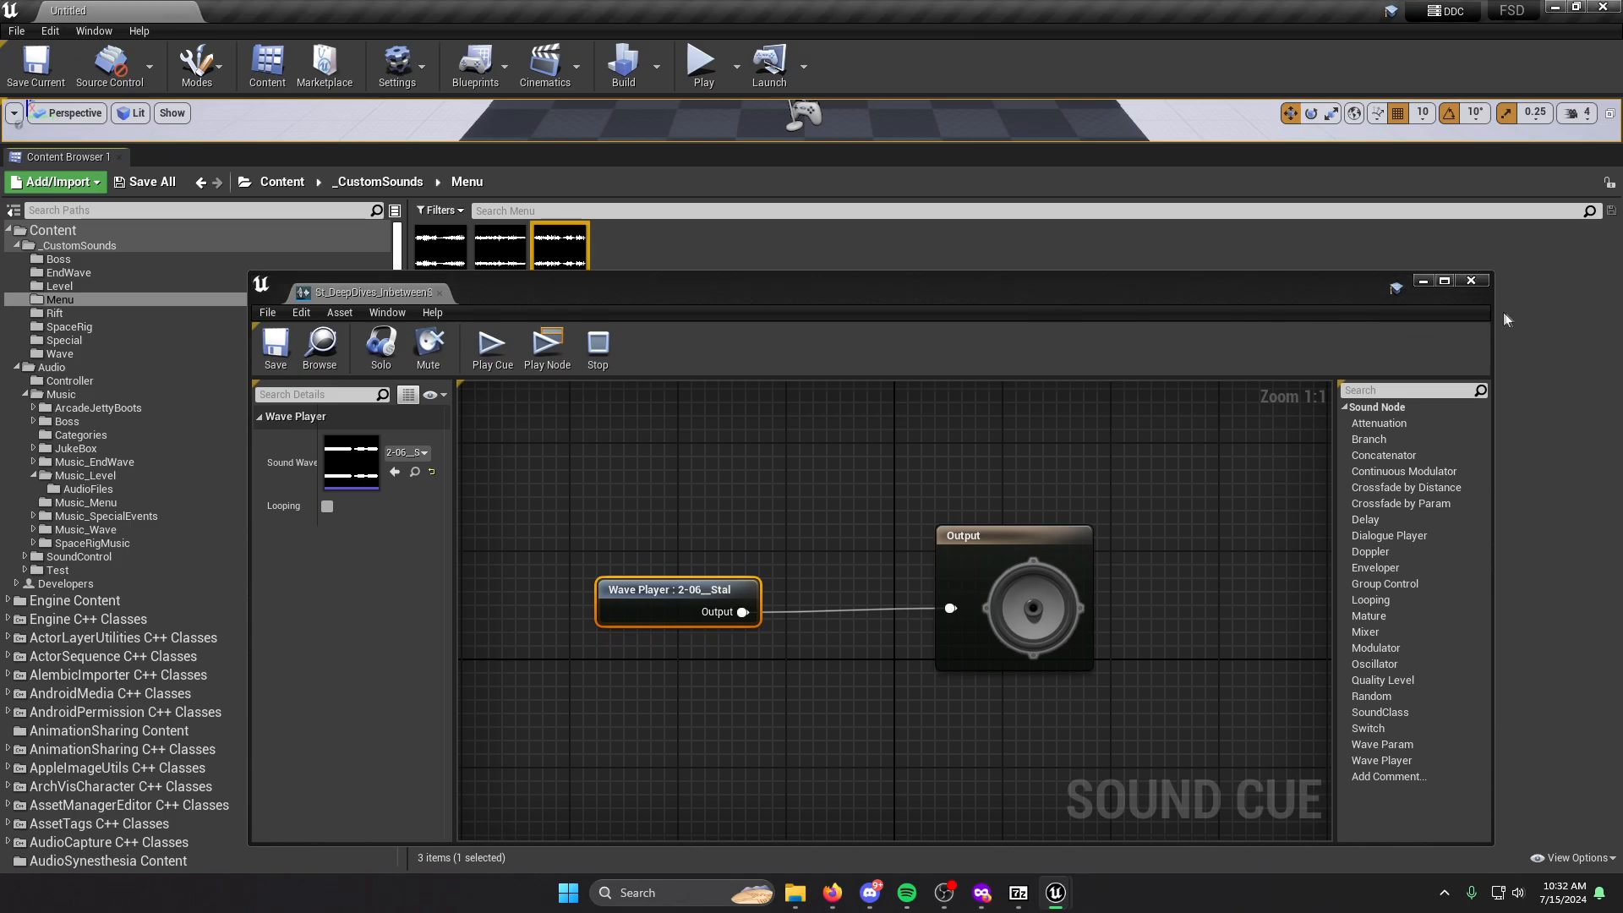
pyautogui.click(1471, 280)
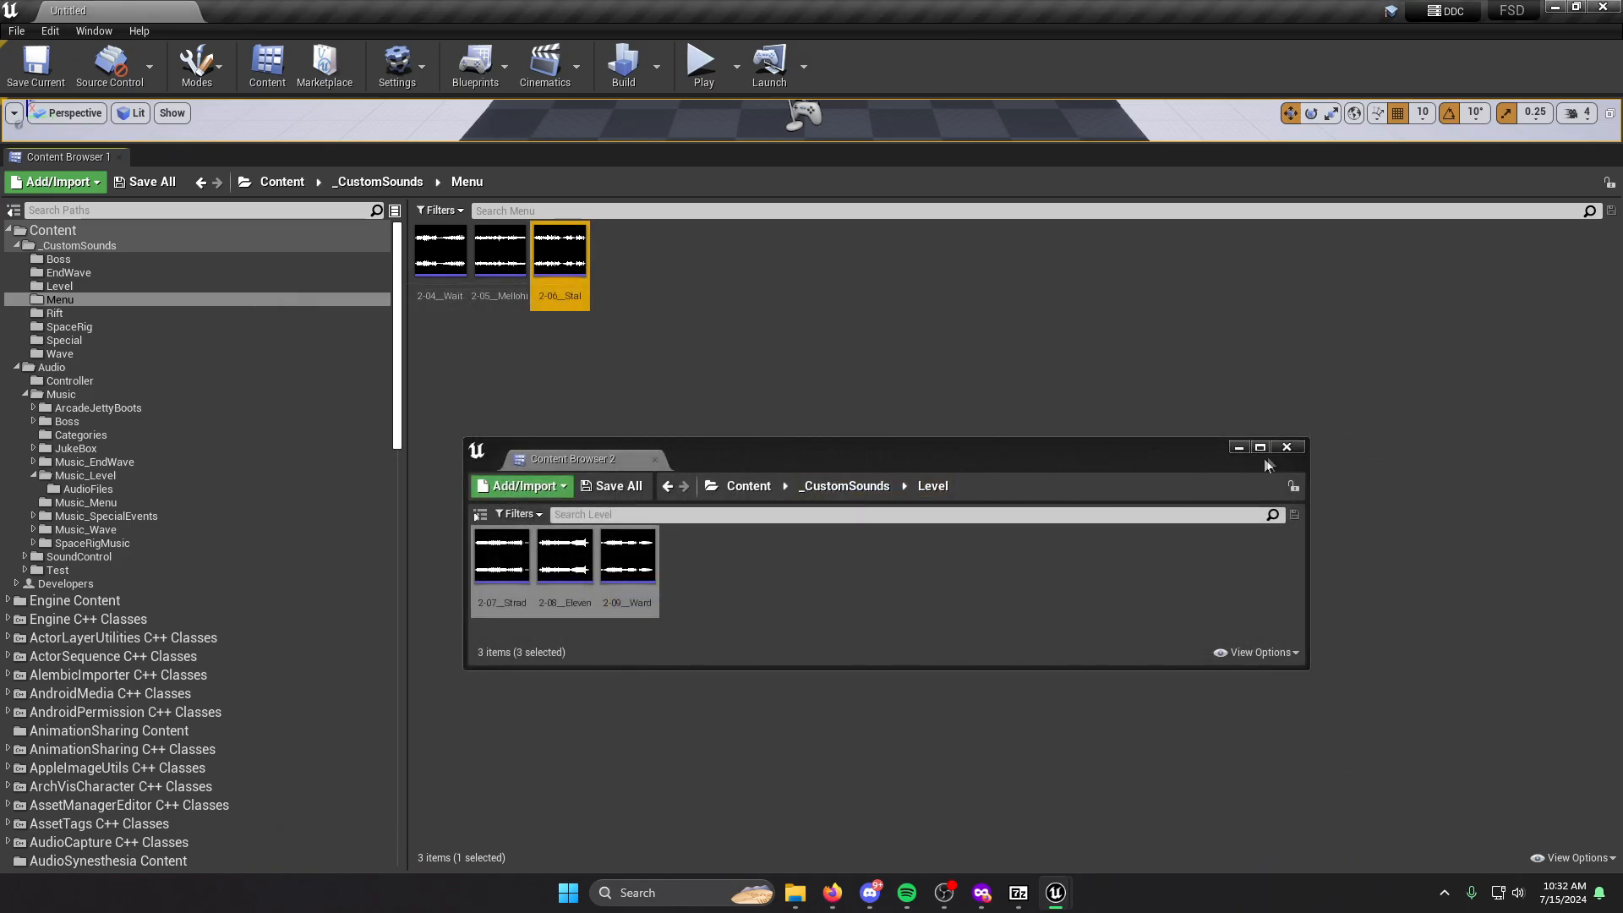
pyautogui.click(1287, 446)
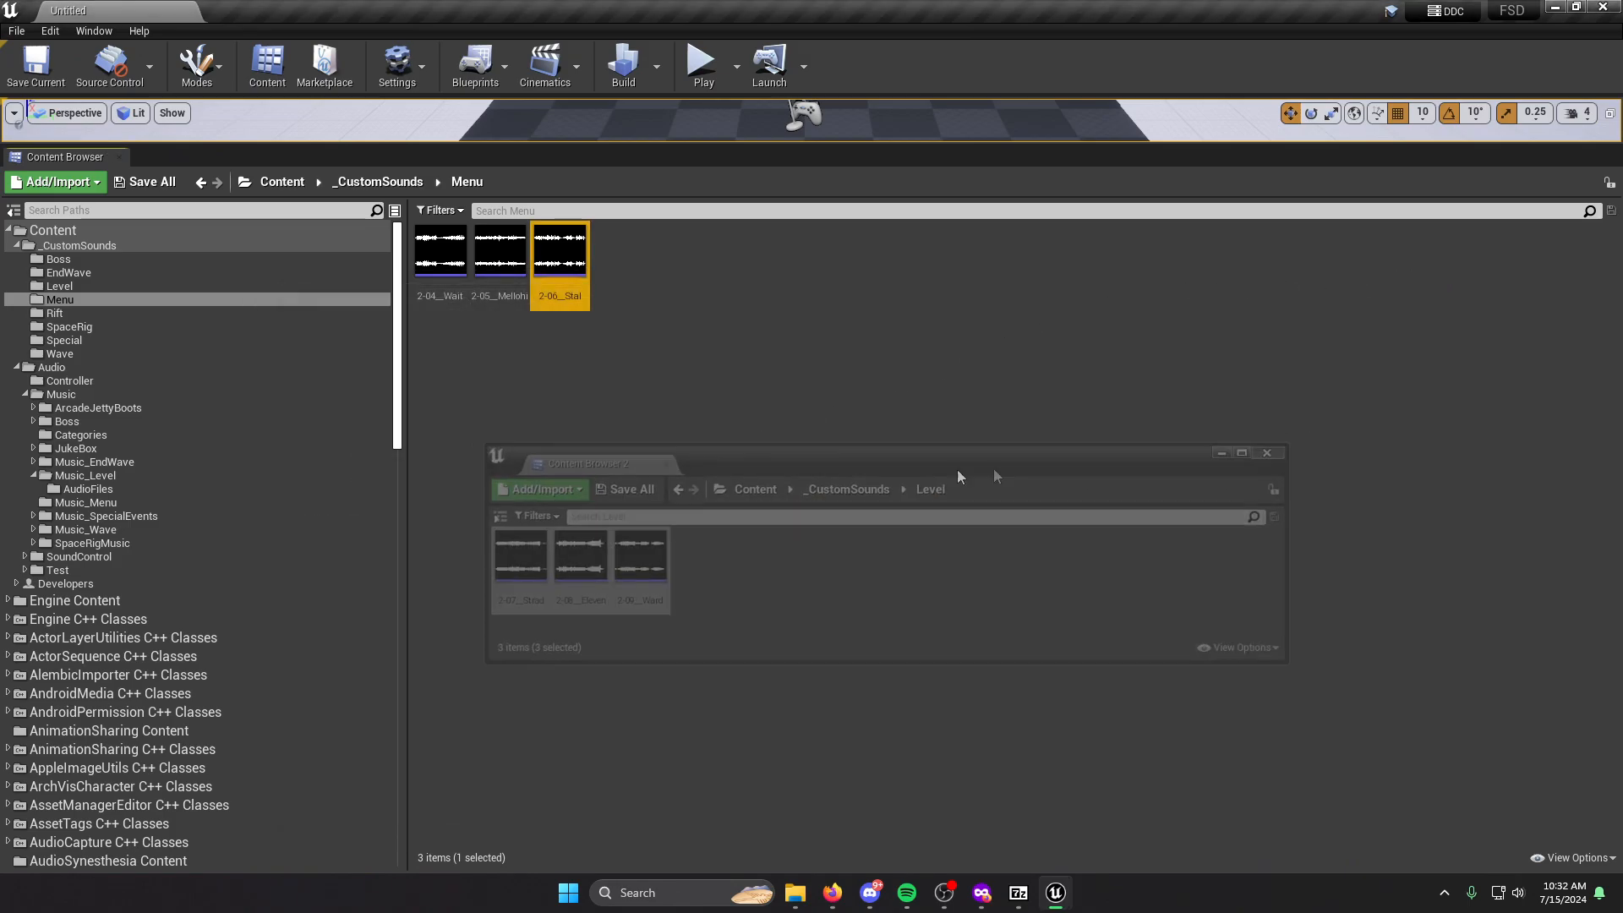
# Open the St_EndMission_Completed cue from the Music_Menu folder.
pyautogui.click(108, 505)
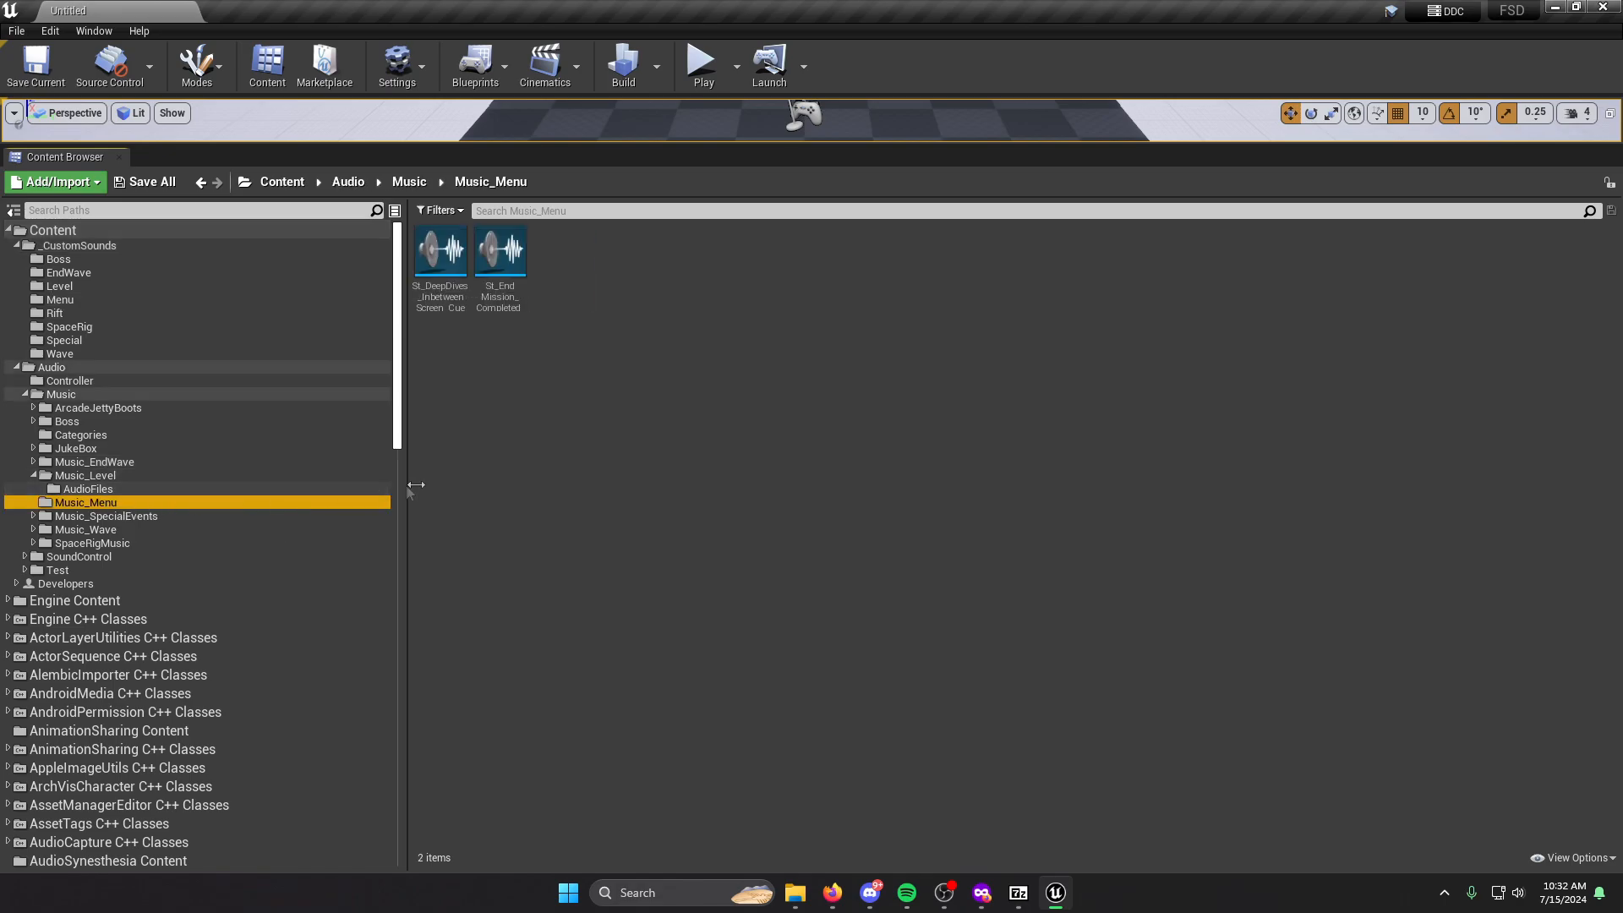
pyautogui.doubleClick(513, 296)
pyautogui.moveTo(744, 306); pyautogui.dragTo(913, 230)
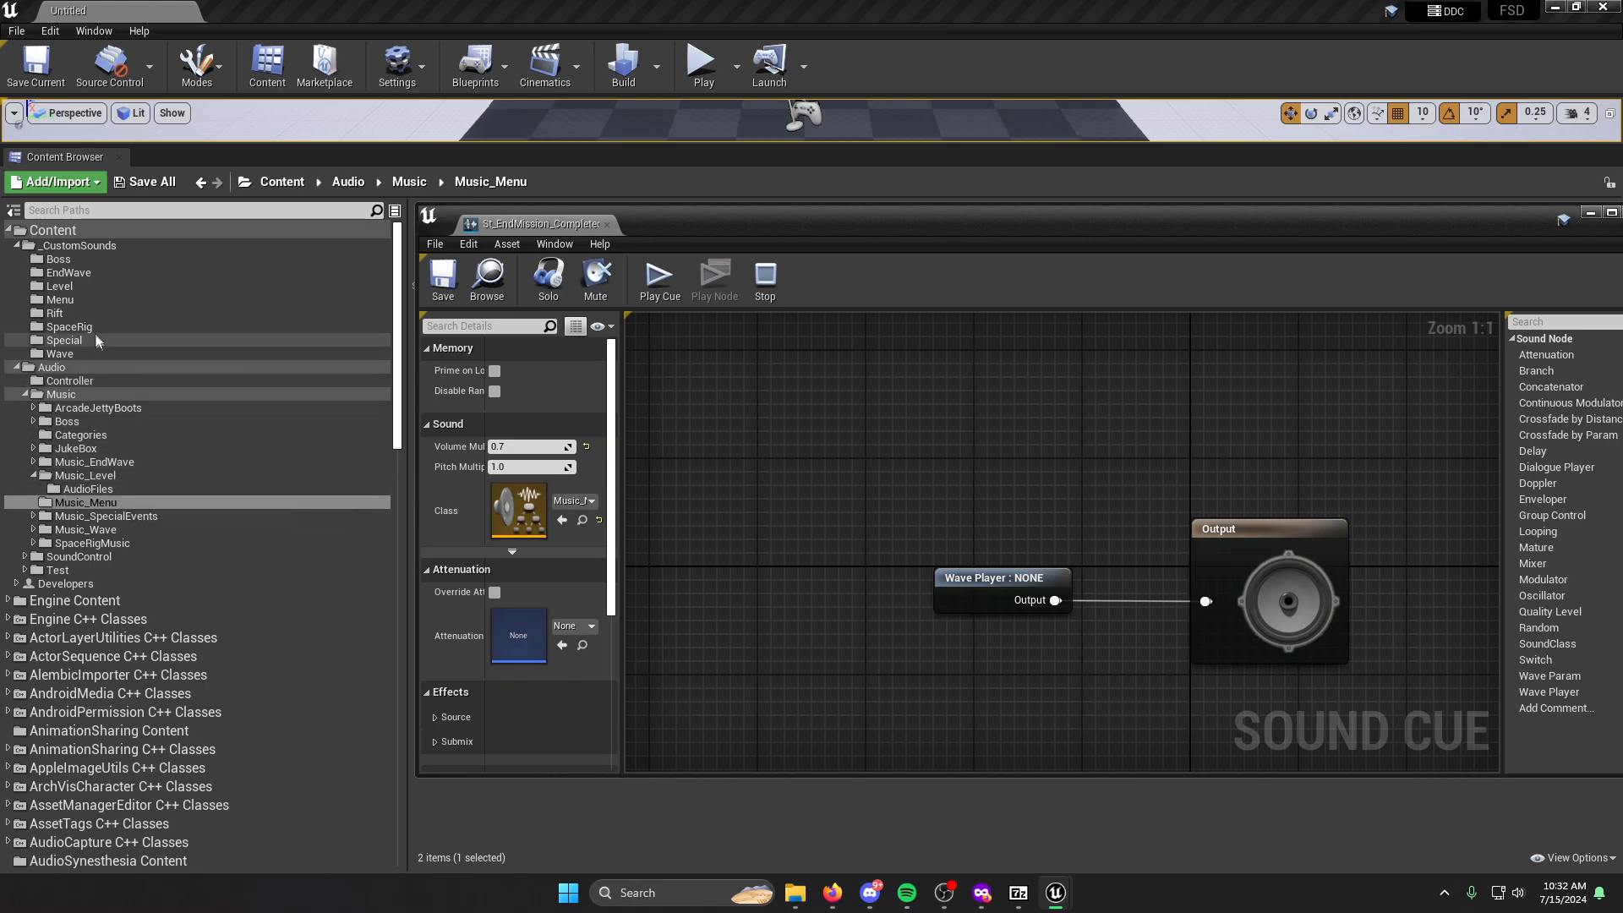
# Replace the end-mission cue's empty Wave Player with 2-05__Mellohi from the _CustomSounds Menu folder, connect it to the Output and save the cue.
pyautogui.click(91, 302)
pyautogui.moveTo(759, 227); pyautogui.dragTo(678, 390)
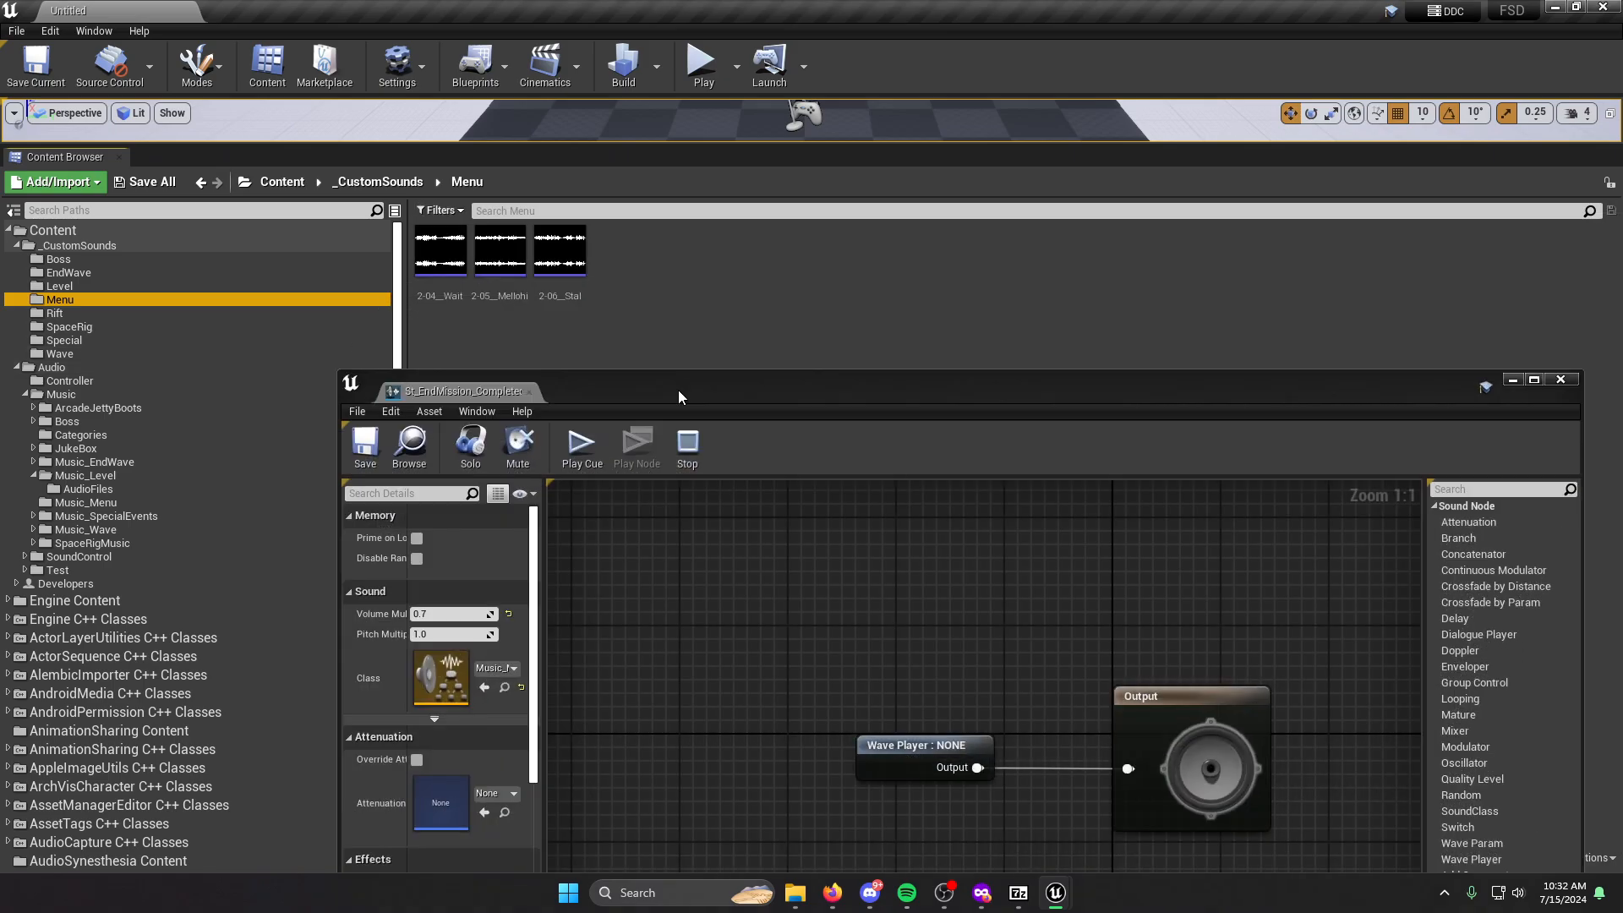
pyautogui.moveTo(500, 254); pyautogui.dragTo(558, 718)
pyautogui.click(887, 744)
pyautogui.press('Delete')
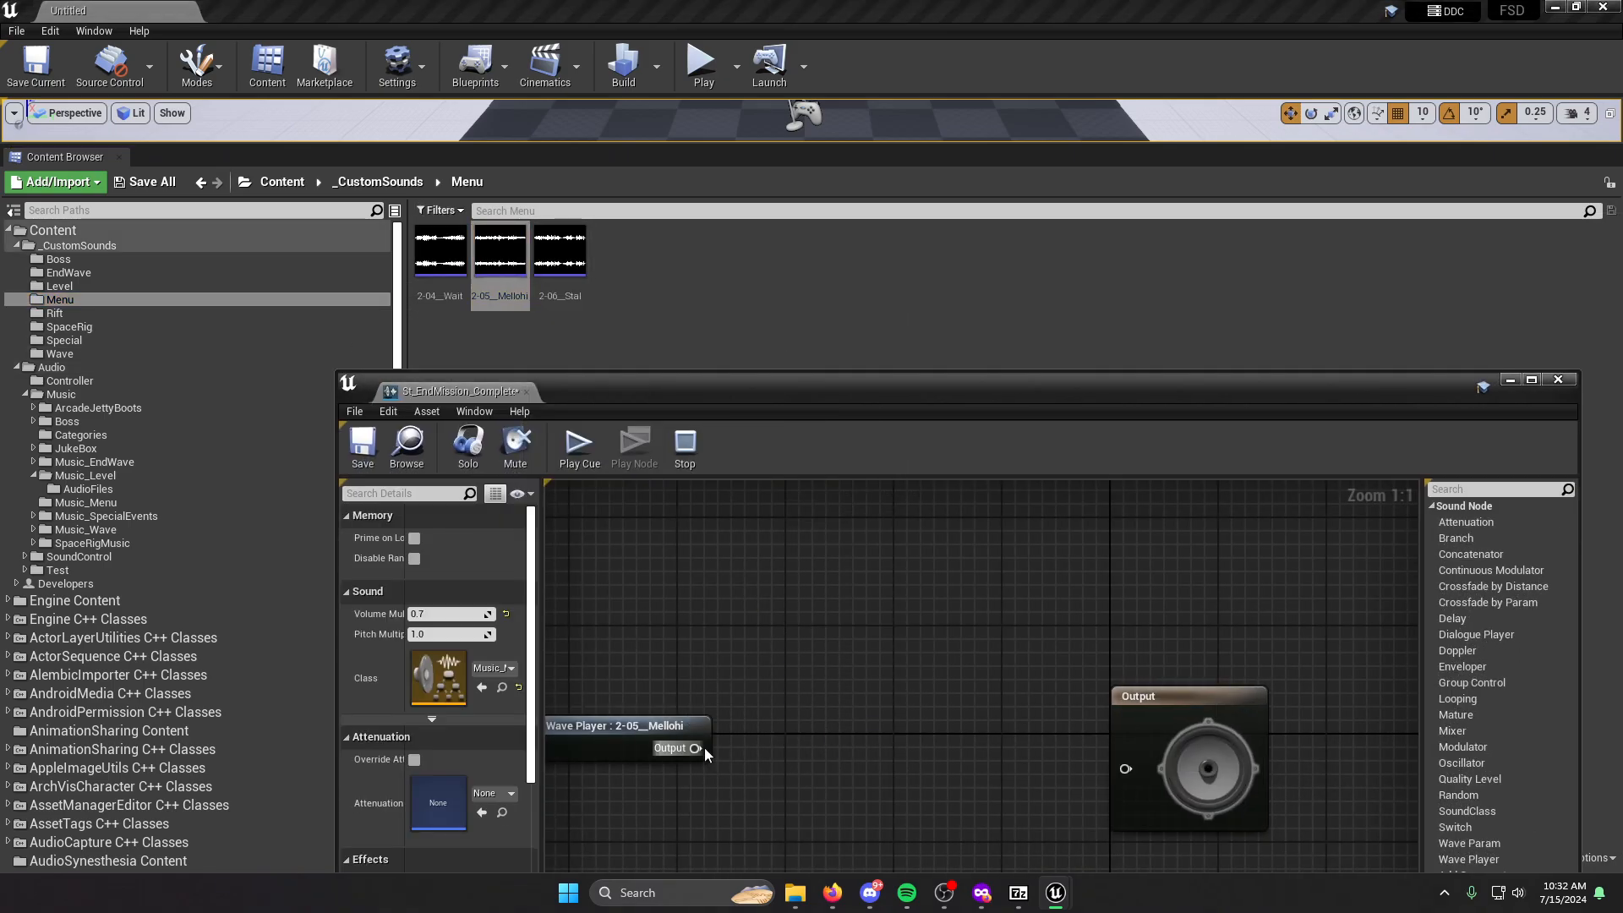
pyautogui.moveTo(695, 748); pyautogui.dragTo(1125, 769)
pyautogui.moveTo(645, 744); pyautogui.dragTo(842, 776)
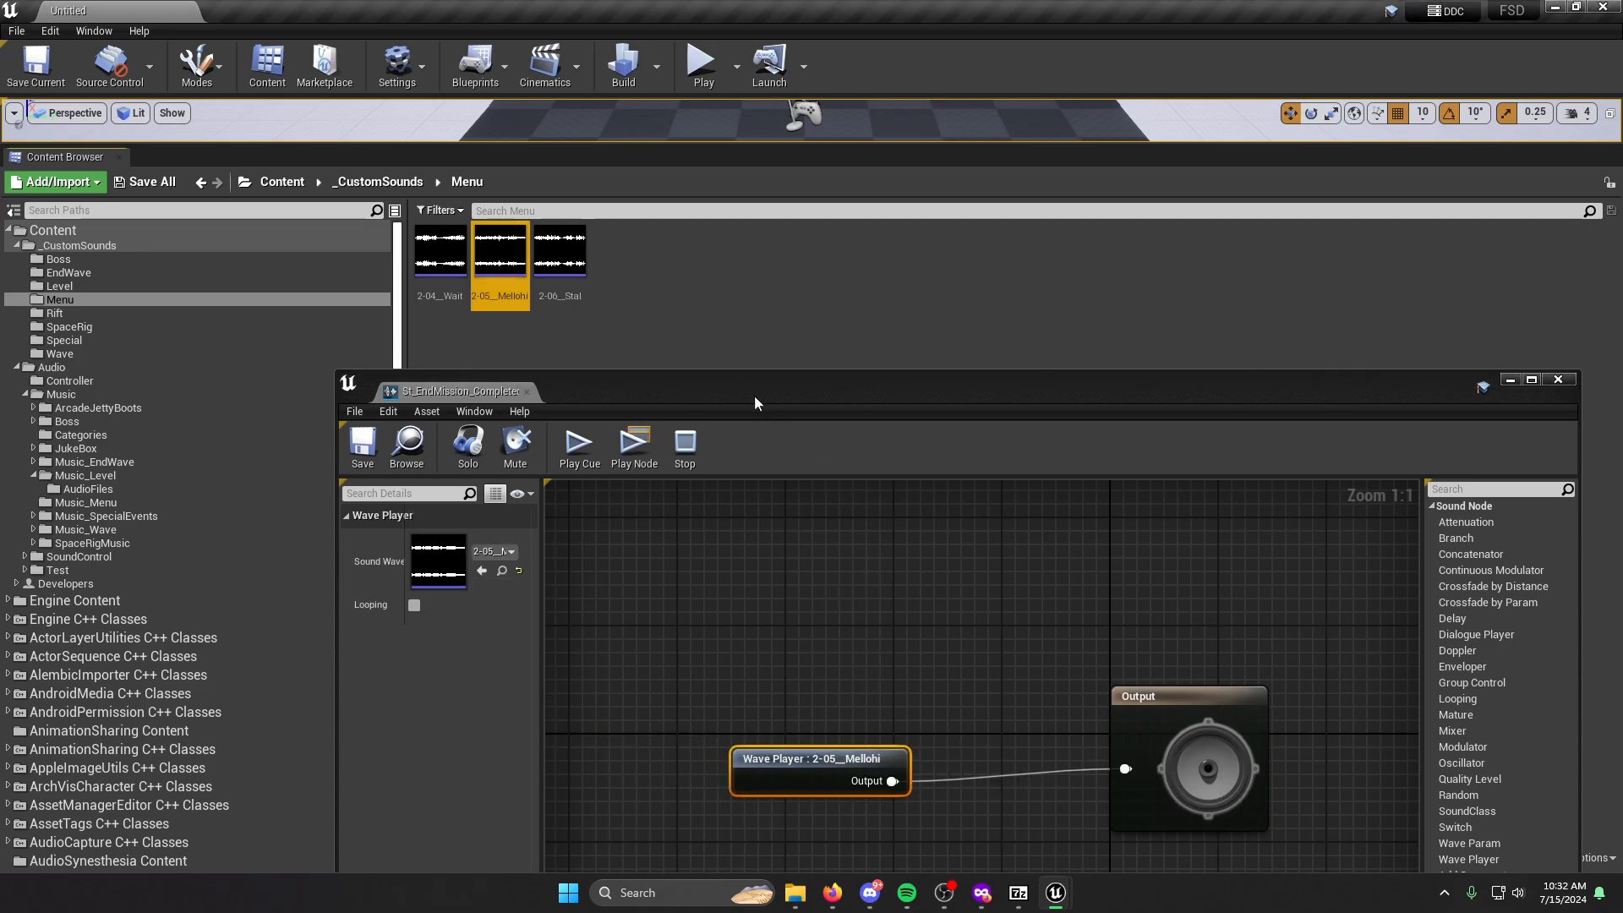
# Close the end-mission cue editor and open the Music_SpecialEvents folder under Audio/Music.
pyautogui.moveTo(738, 389); pyautogui.dragTo(689, 275)
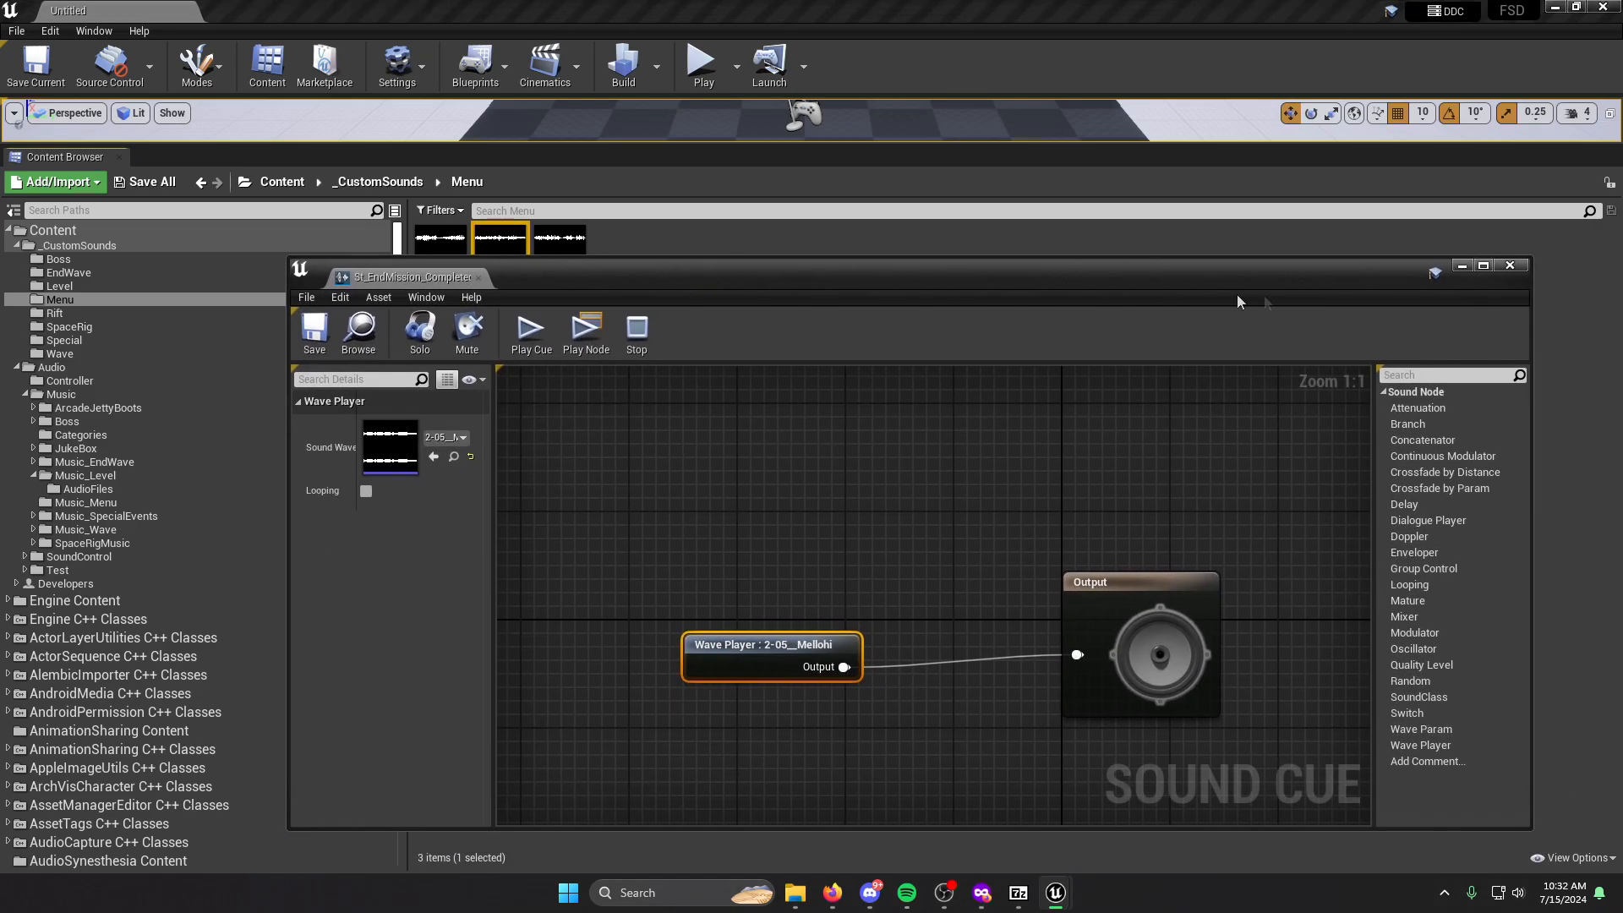
pyautogui.click(1509, 267)
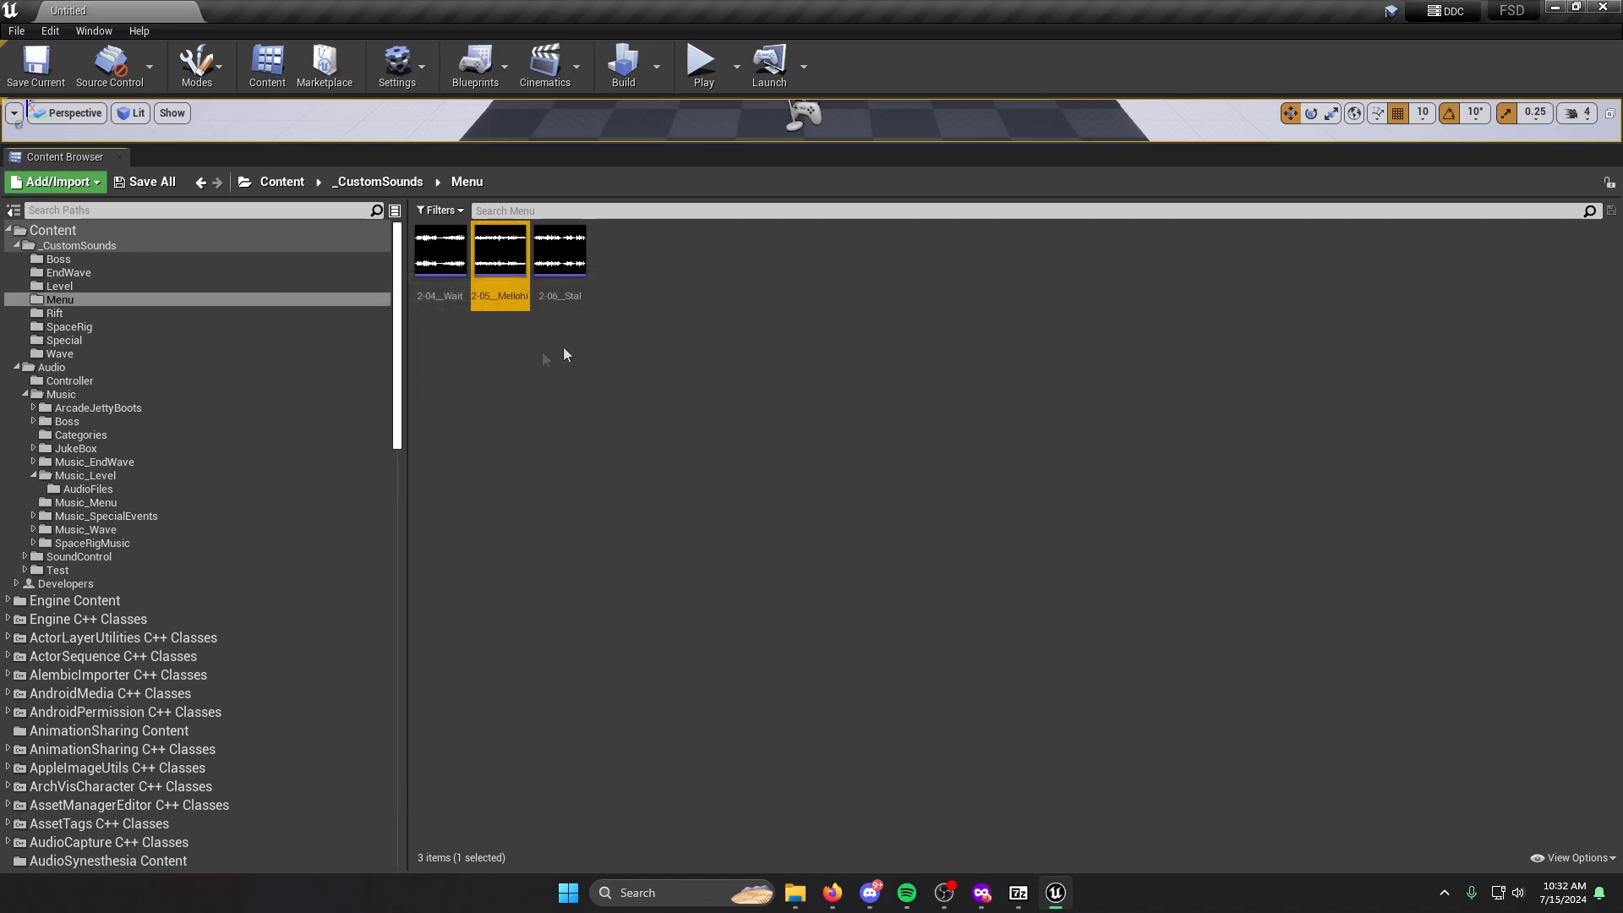
pyautogui.click(109, 519)
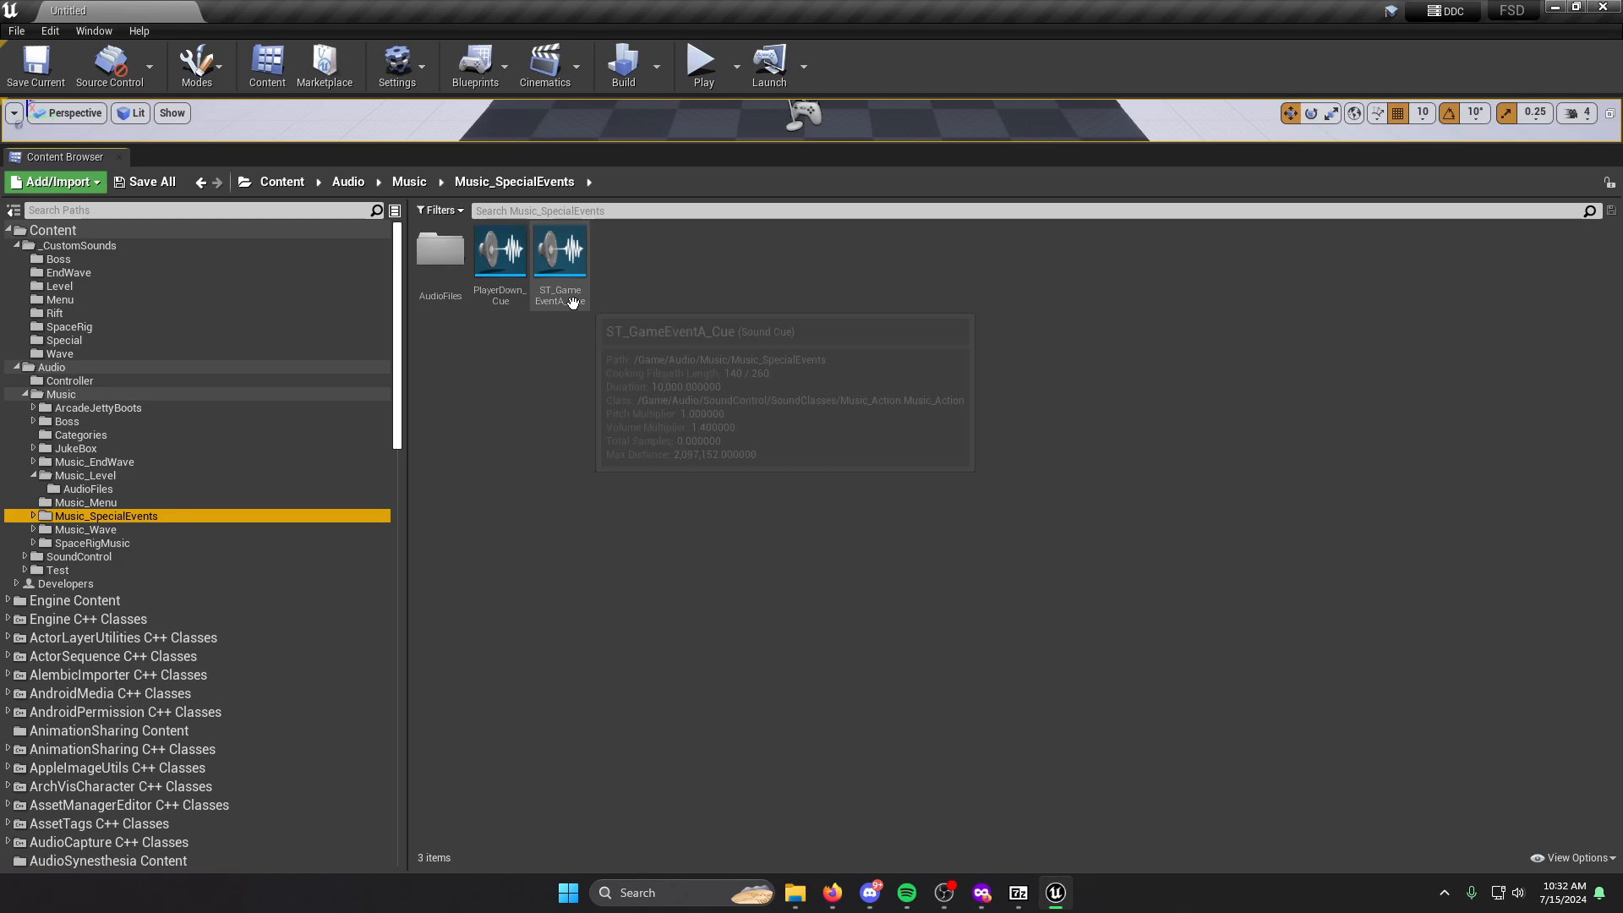
# Delete the PlayerDown_Cue sound cue from the Music_SpecialEvents folder.
pyautogui.click(503, 286)
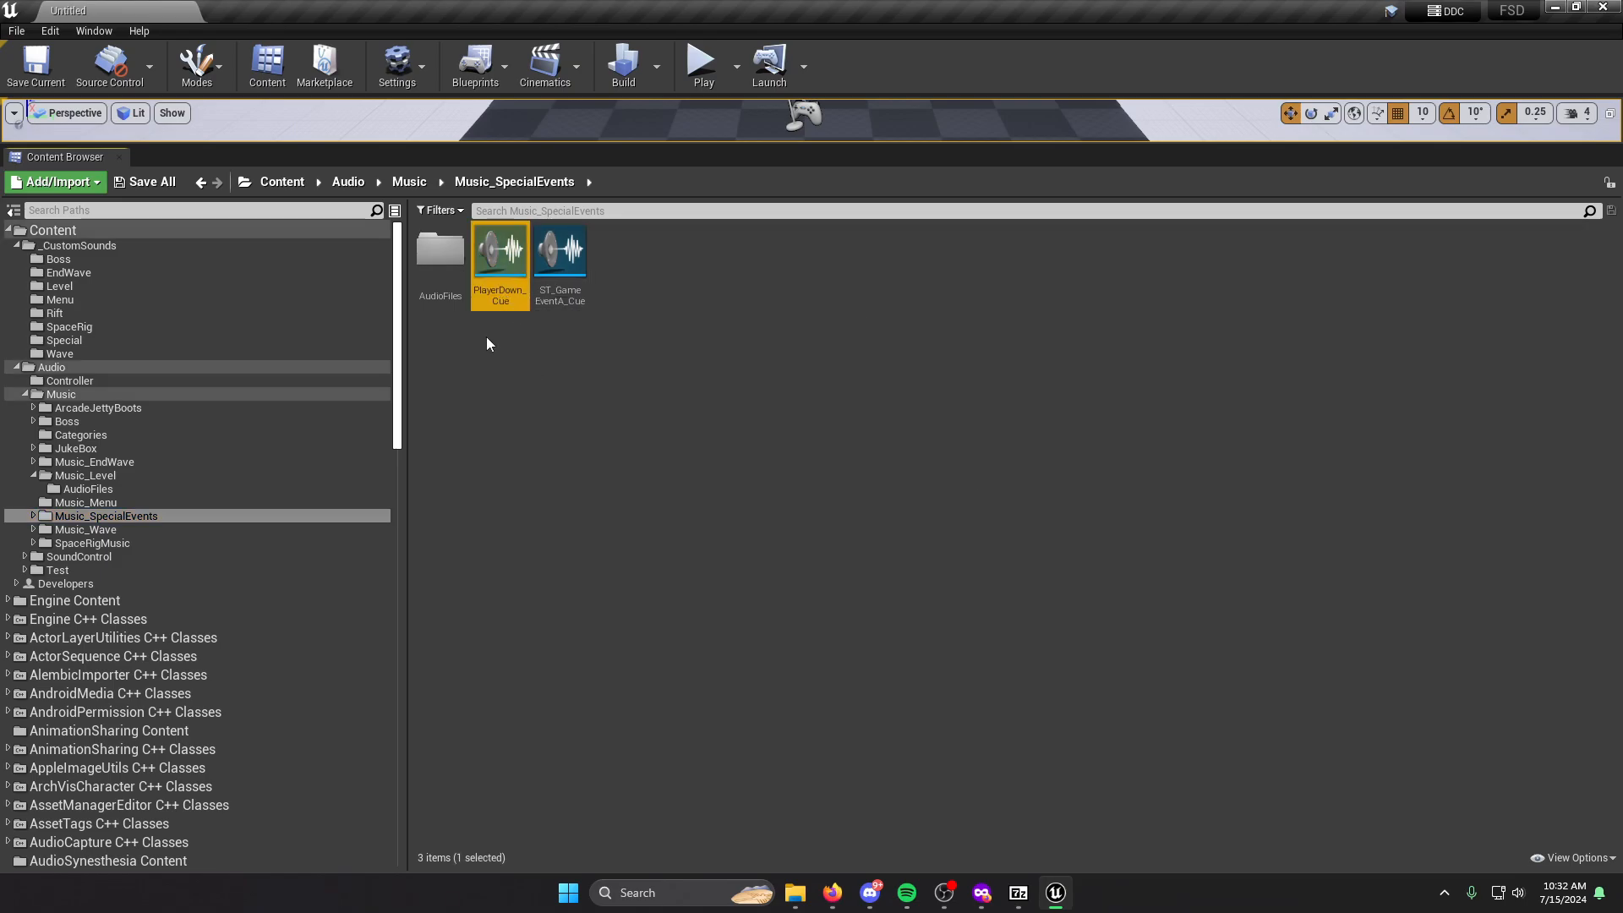
pyautogui.moveTo(448, 267); pyautogui.dragTo(464, 269)
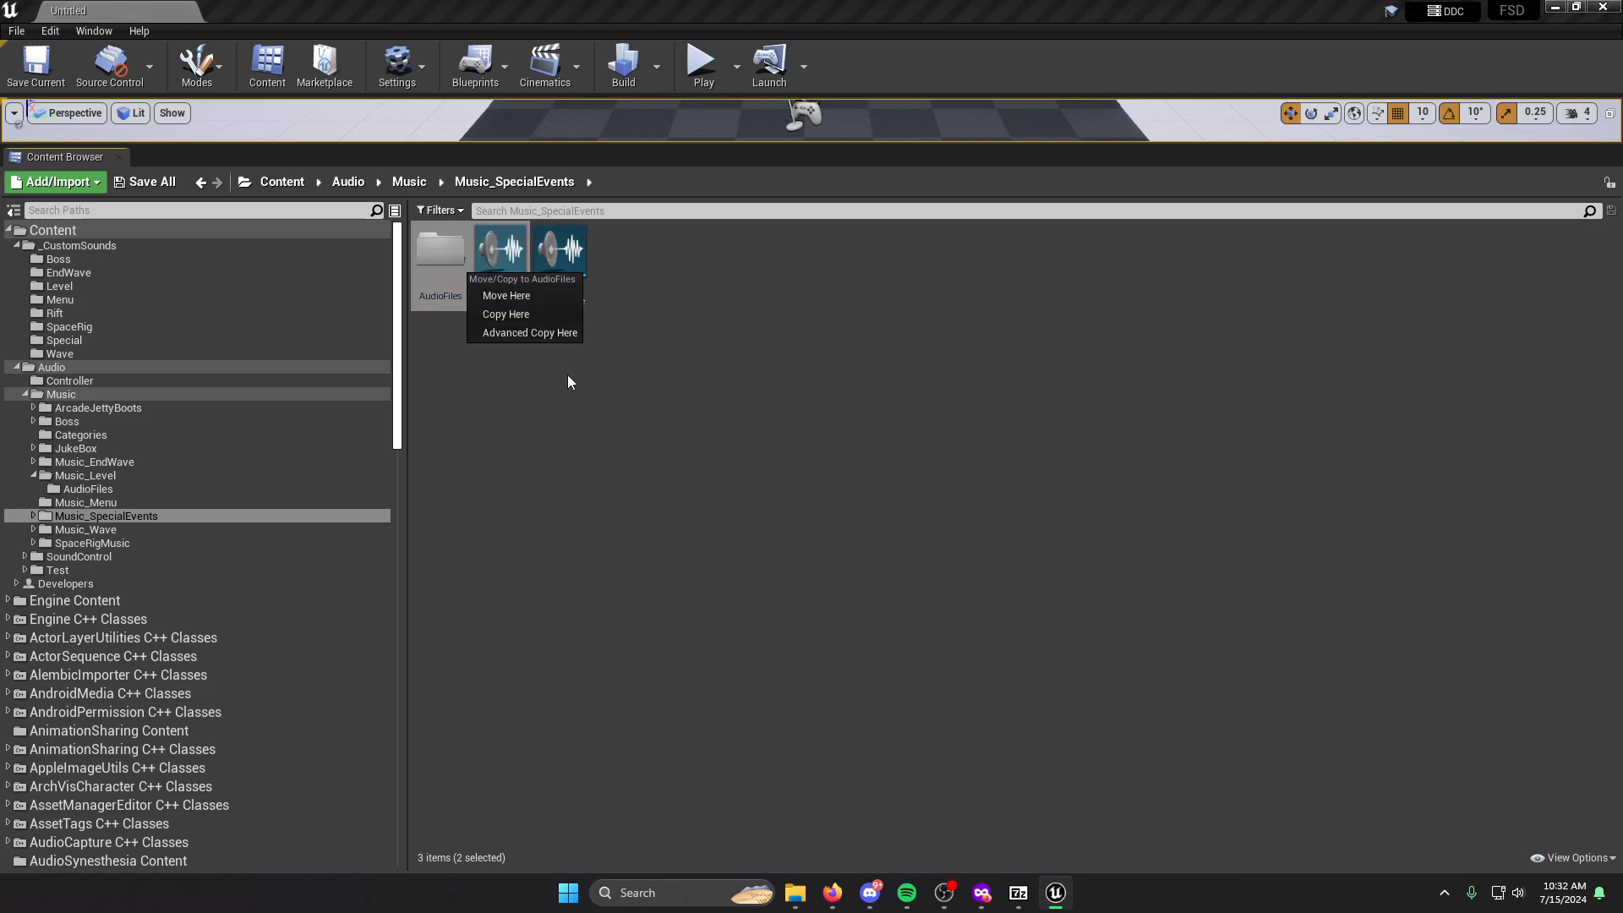
pyautogui.click(517, 427)
pyautogui.click(494, 300)
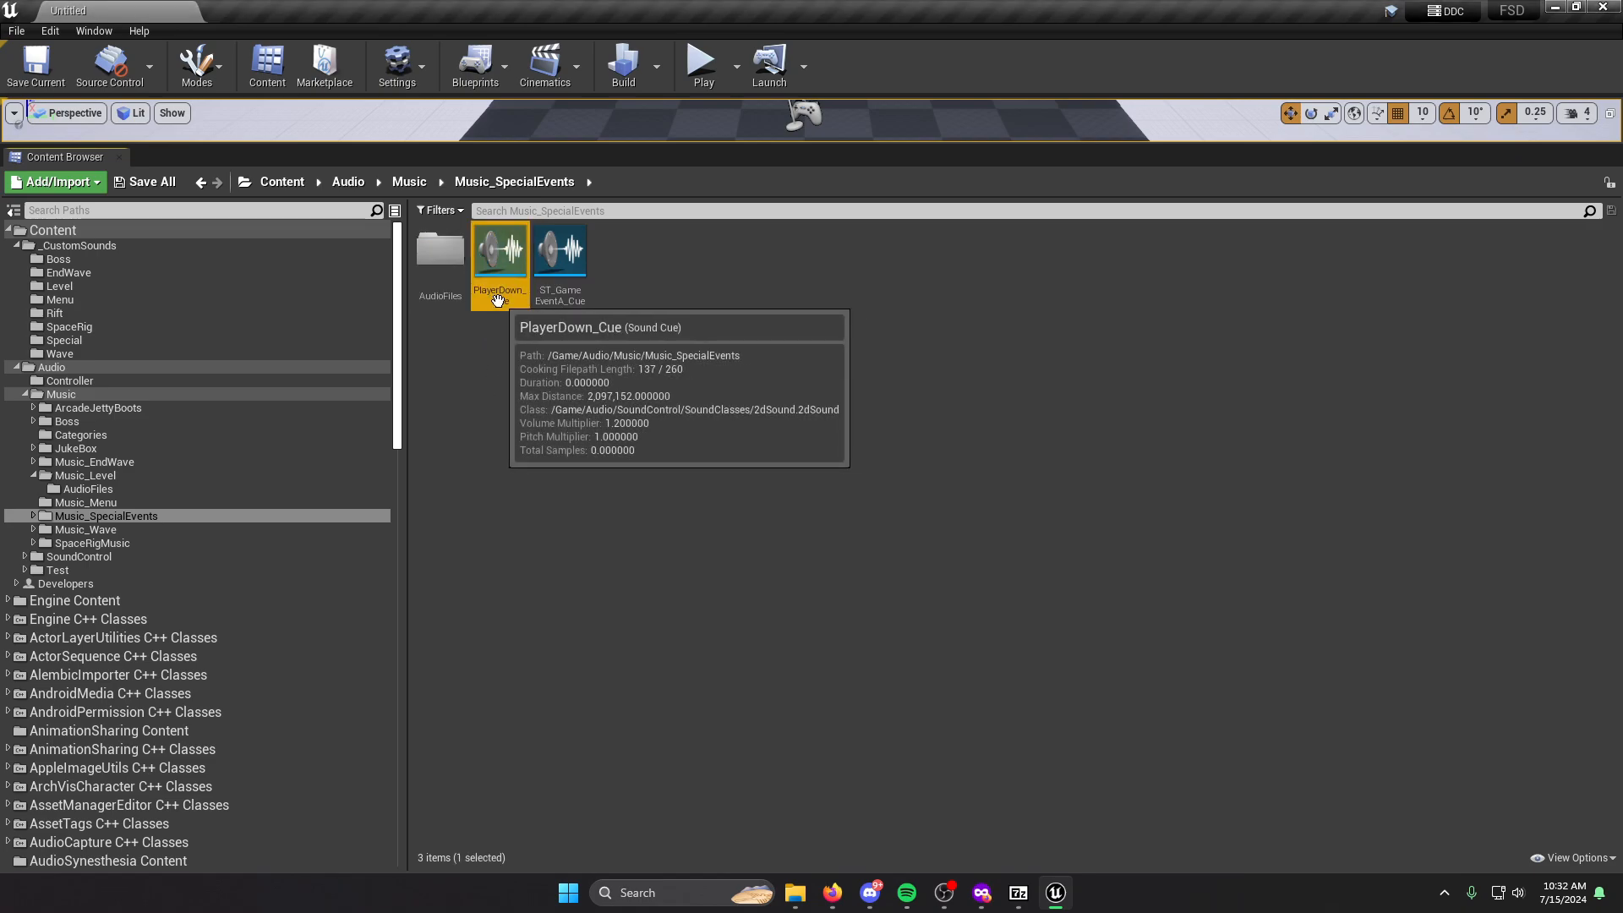
pyautogui.press('Delete')
pyautogui.click(712, 716)
# Delete the AudioFiles folder in Music_SpecialEvents, force-deleting its sound waves despite their references.
pyautogui.click(442, 272)
pyautogui.press('Delete')
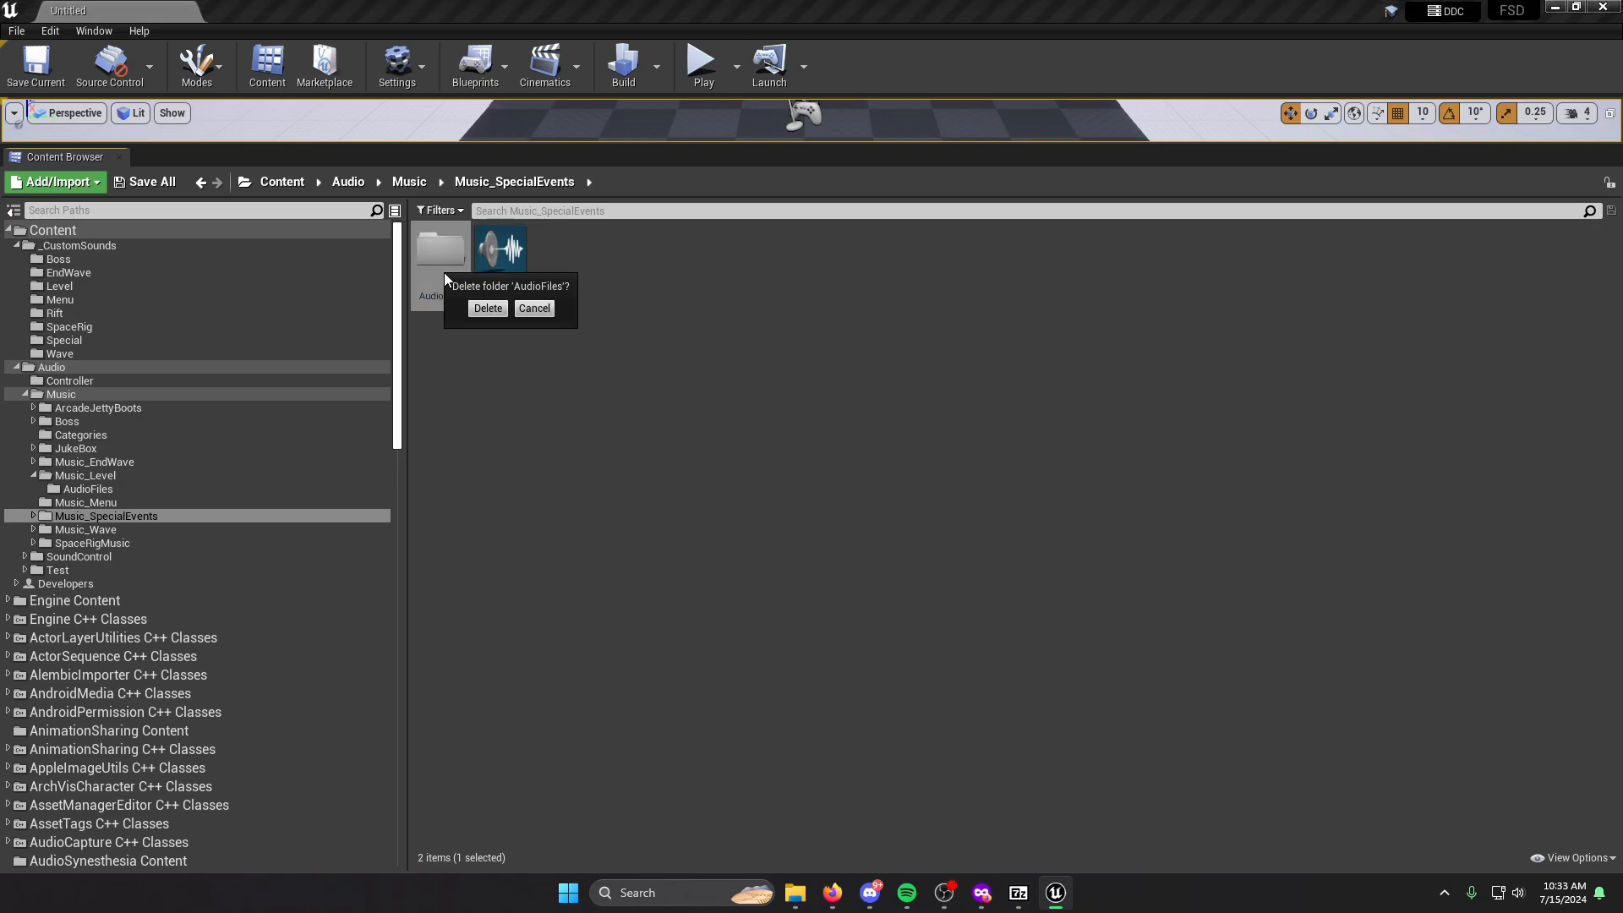
pyautogui.click(488, 308)
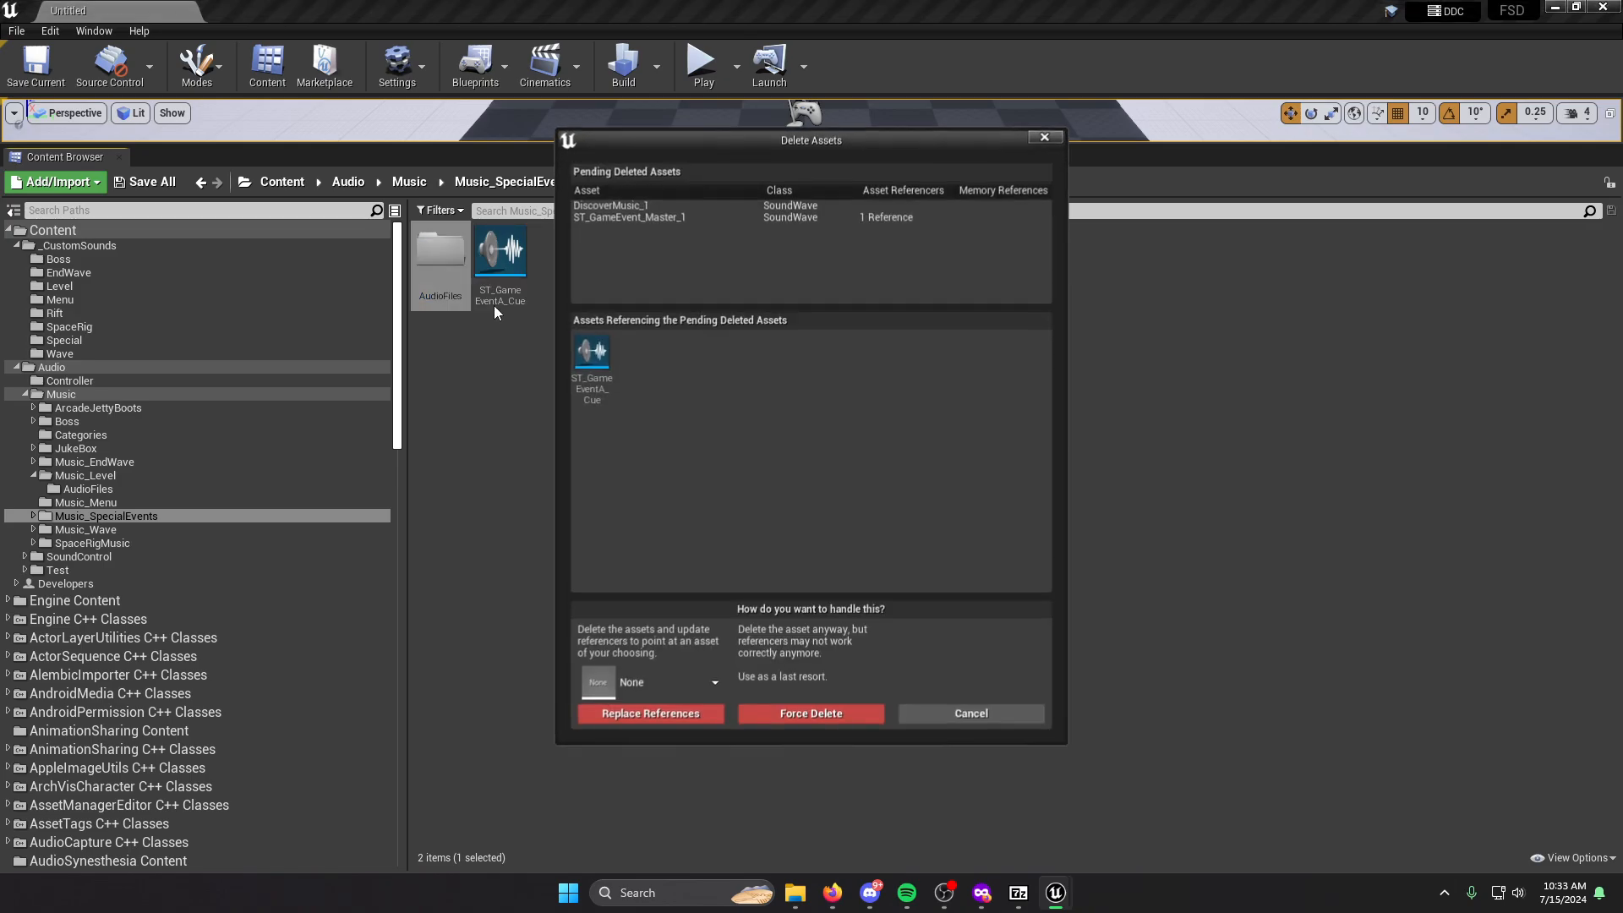
pyautogui.click(799, 720)
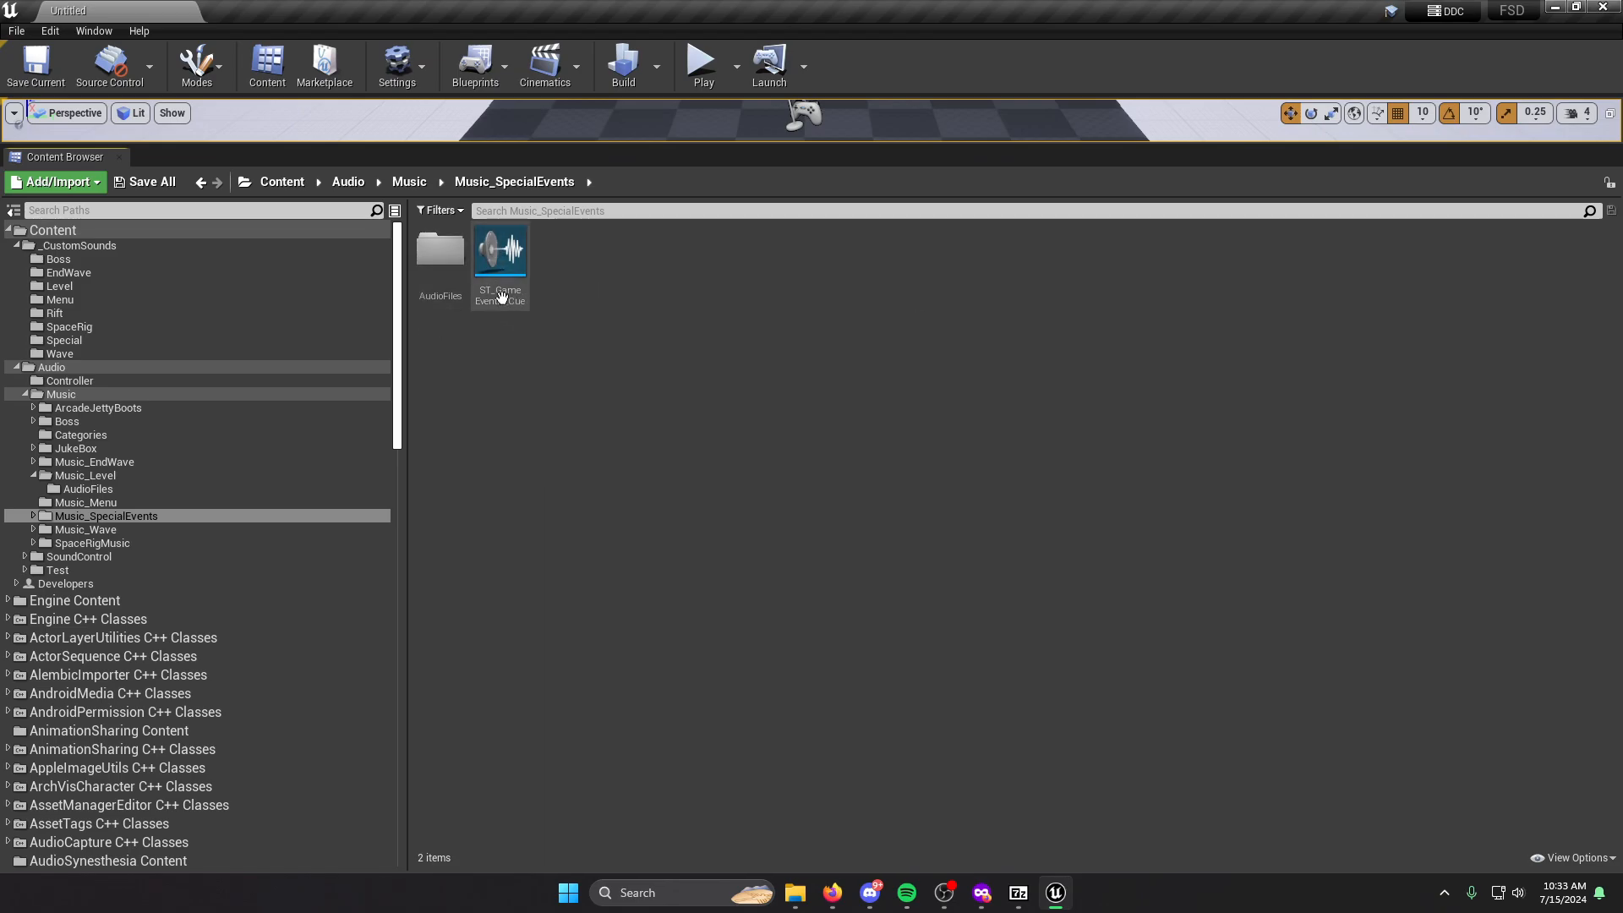
# Open ST_GameEventA_Cue and delete its empty Looping Wave Player node.
pyautogui.moveTo(514, 292)
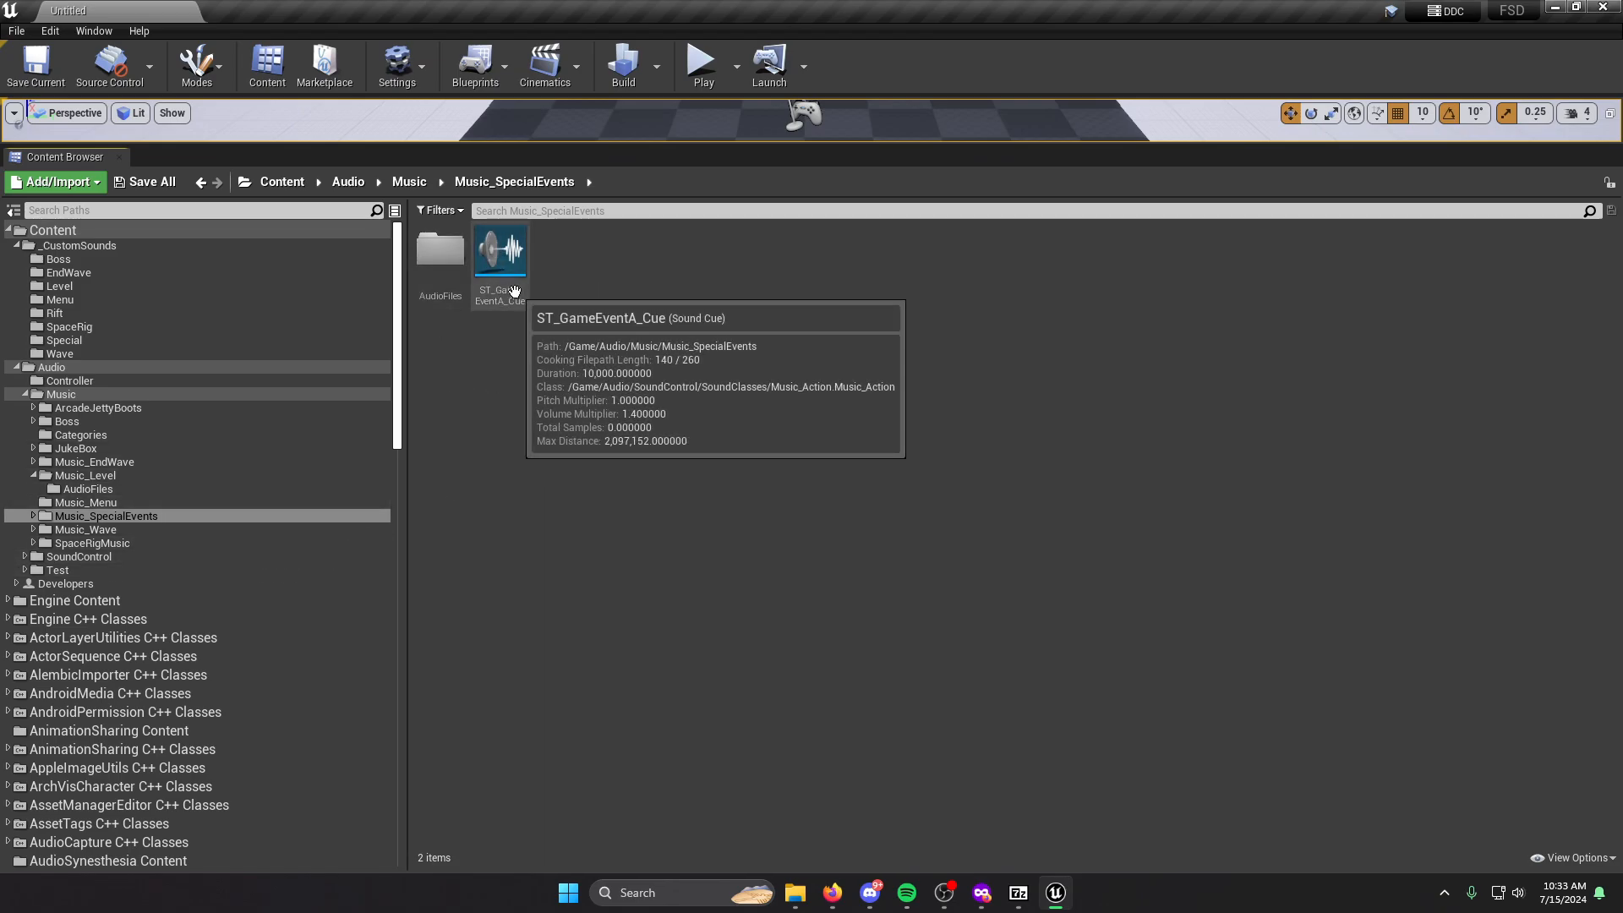
pyautogui.doubleClick(515, 291)
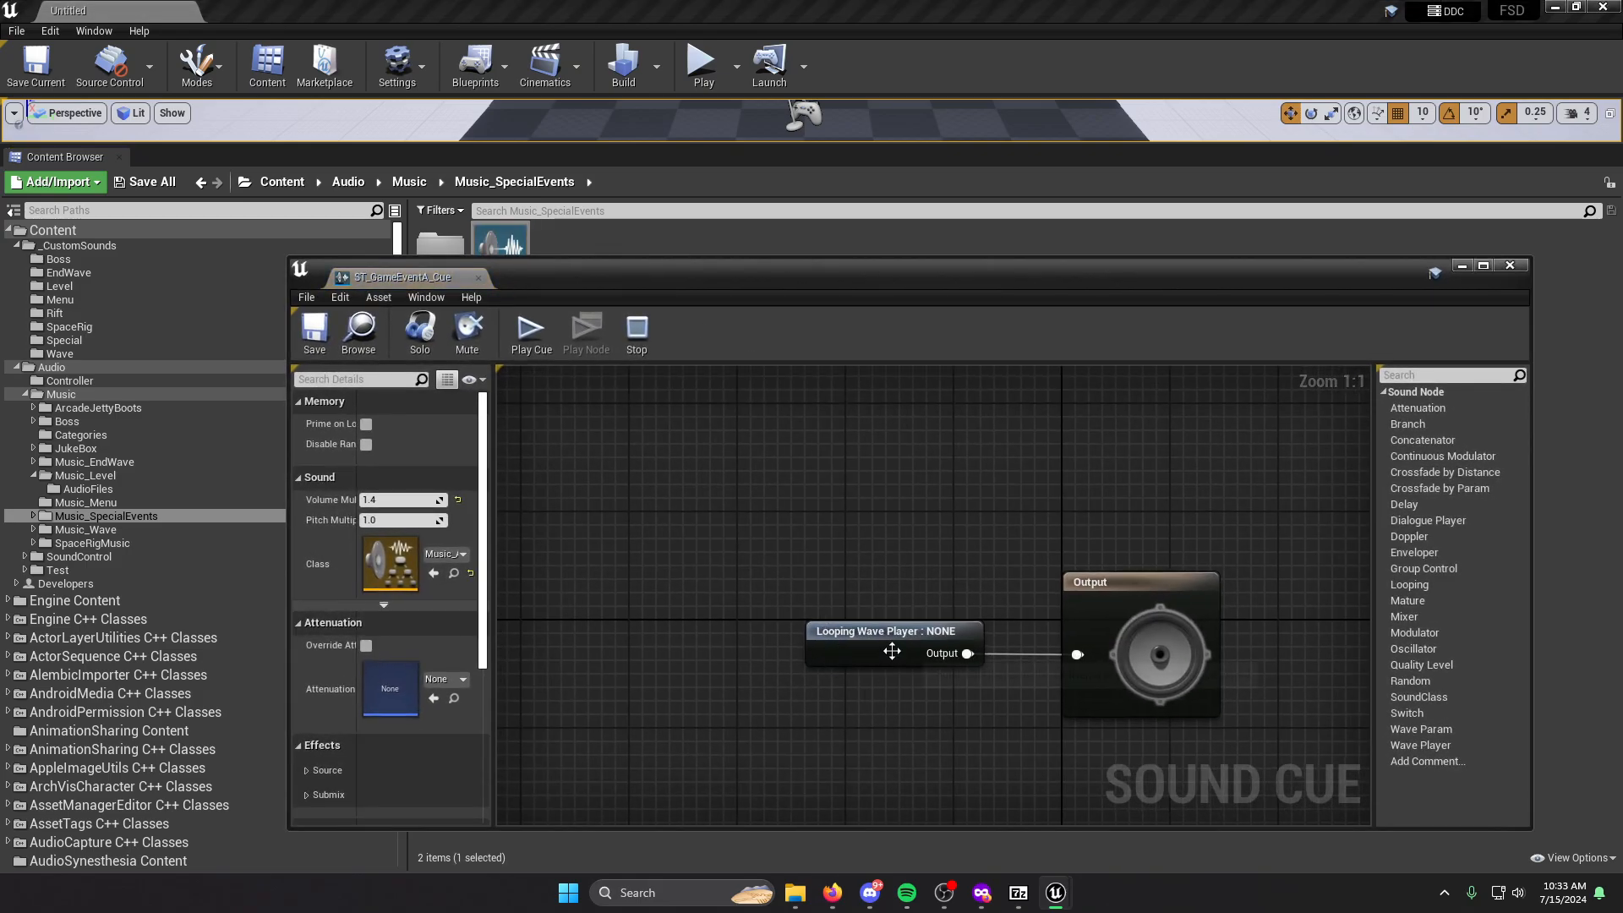
pyautogui.moveTo(891, 652); pyautogui.dragTo(794, 651)
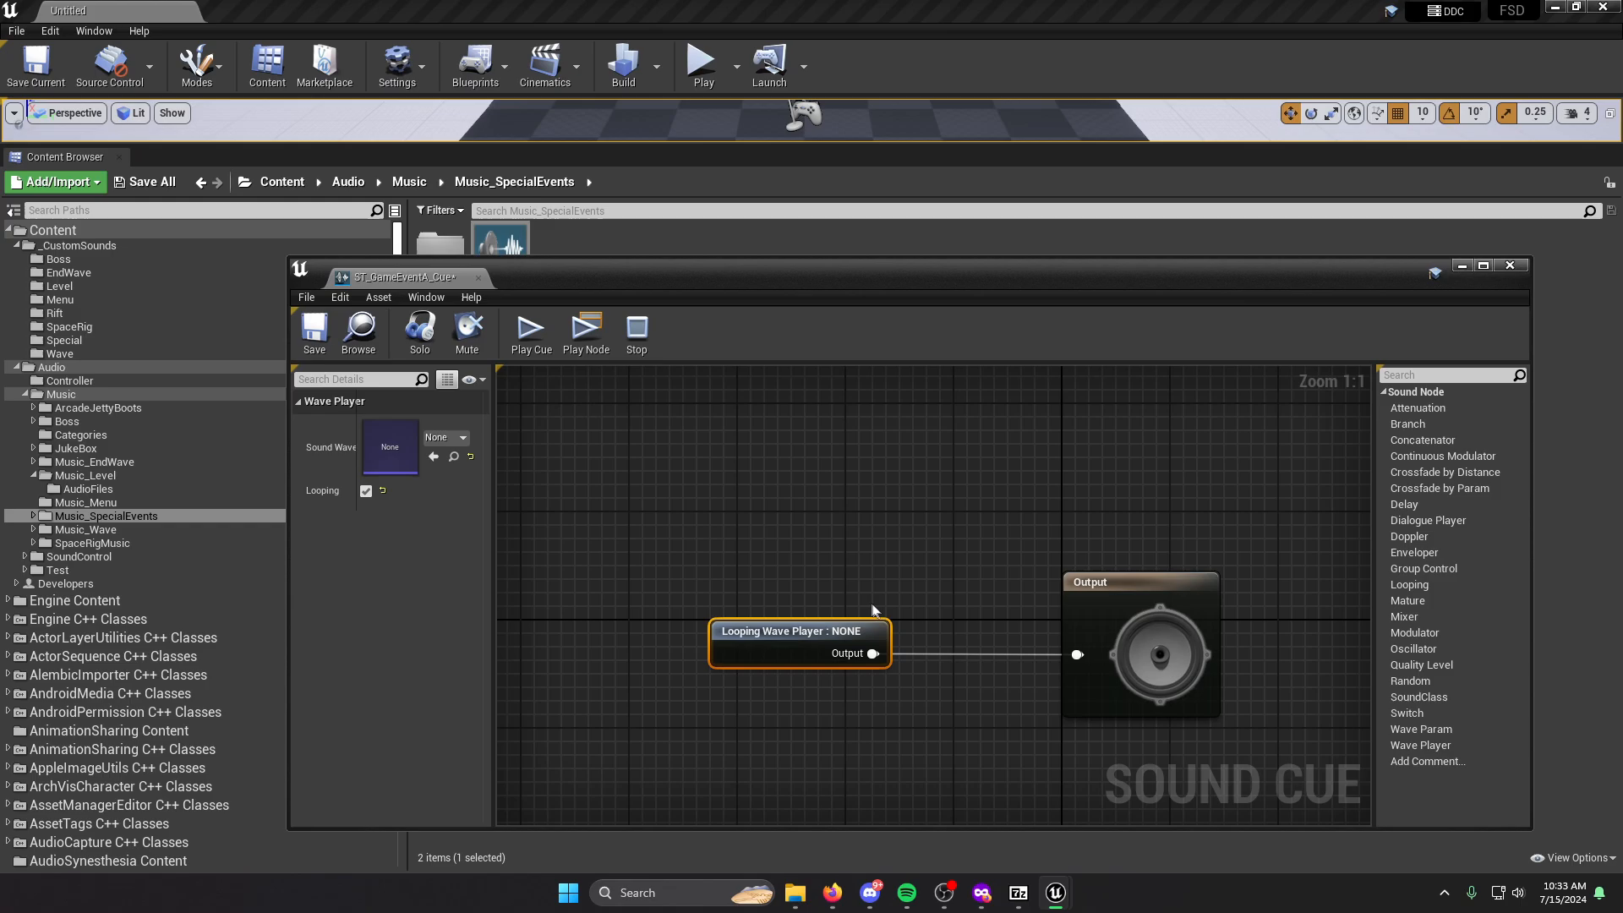
pyautogui.press('Delete')
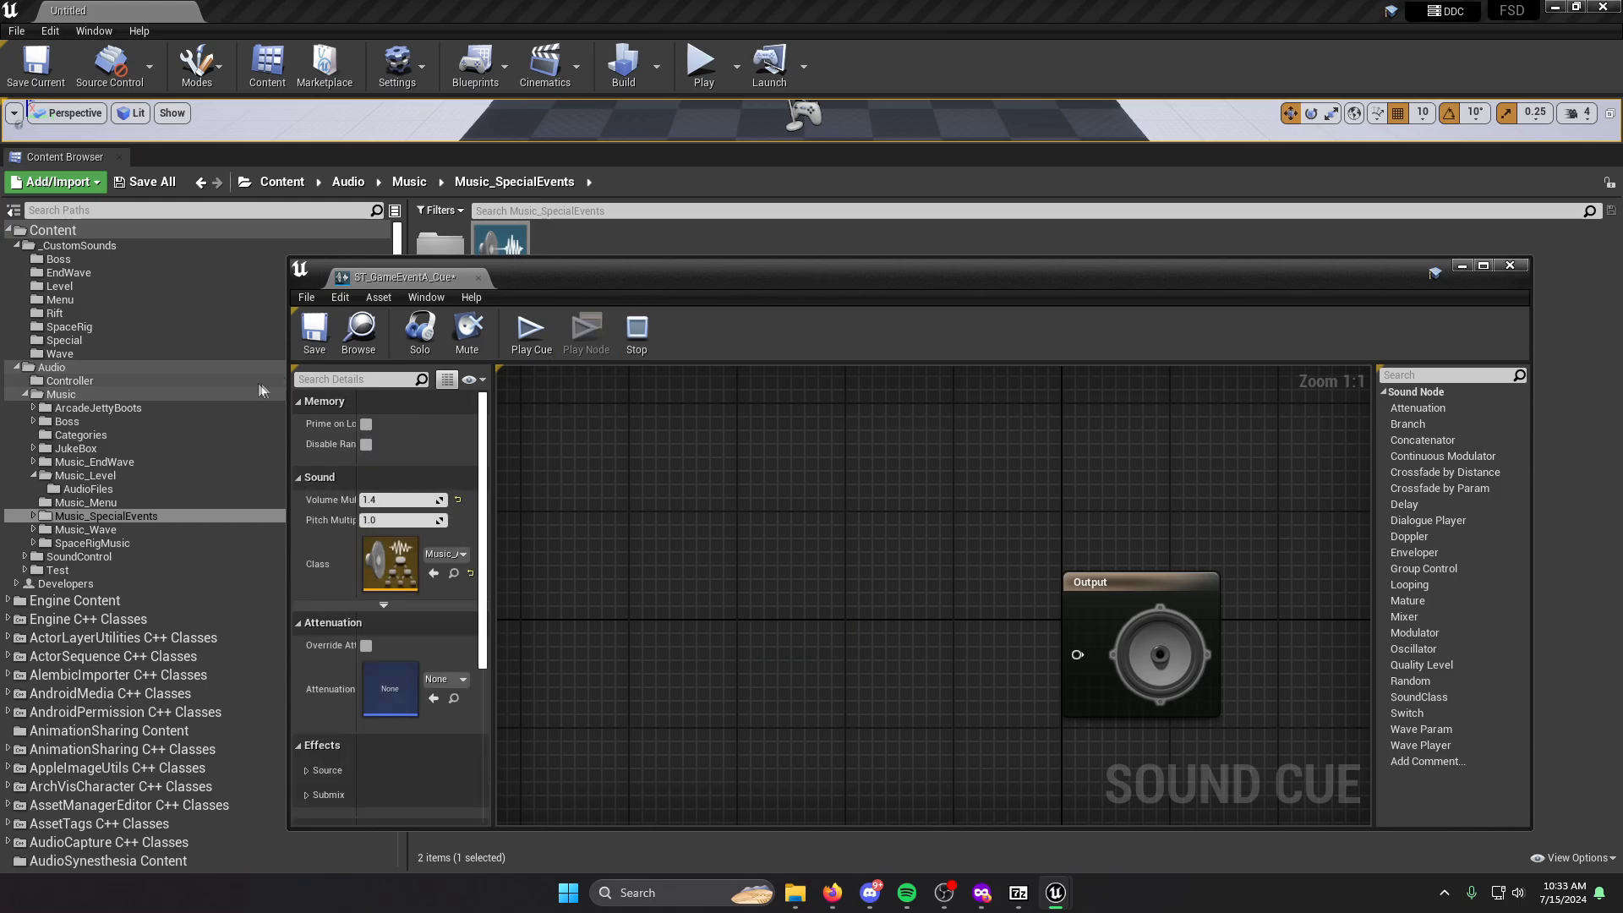
# Add 1-24__Aria_Math from _CustomSounds/Special to the cue graph and connect its wave player to the Output node.
pyautogui.click(99, 340)
pyautogui.moveTo(640, 286); pyautogui.dragTo(565, 332)
pyautogui.moveTo(440, 254); pyautogui.dragTo(681, 648)
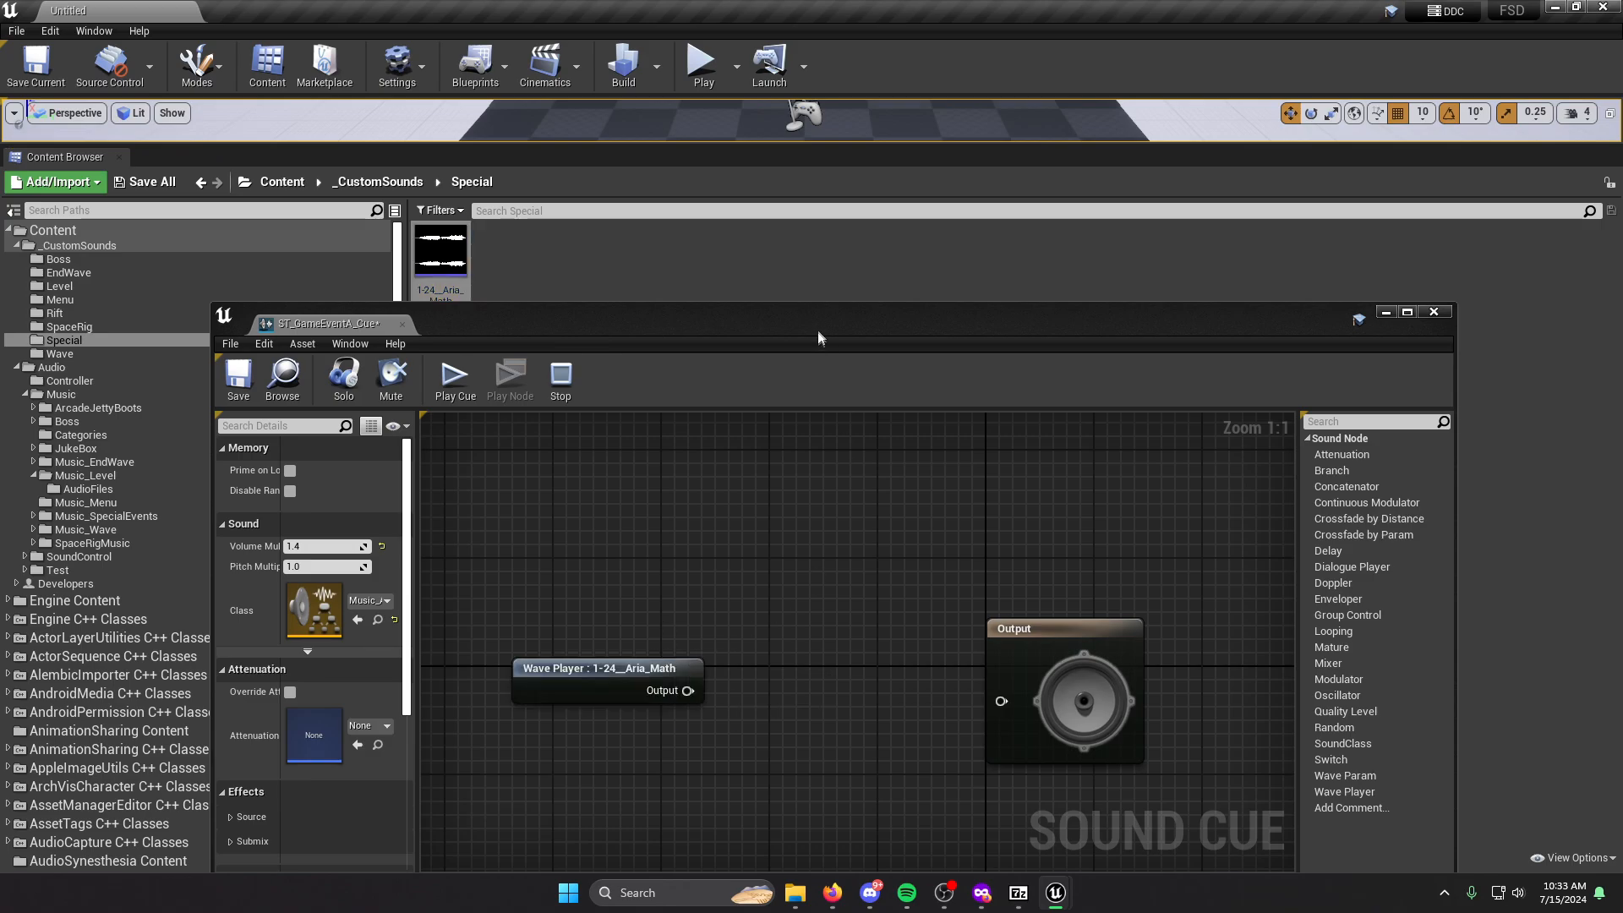
pyautogui.moveTo(818, 333); pyautogui.dragTo(786, 219)
pyautogui.moveTo(661, 578); pyautogui.dragTo(839, 592)
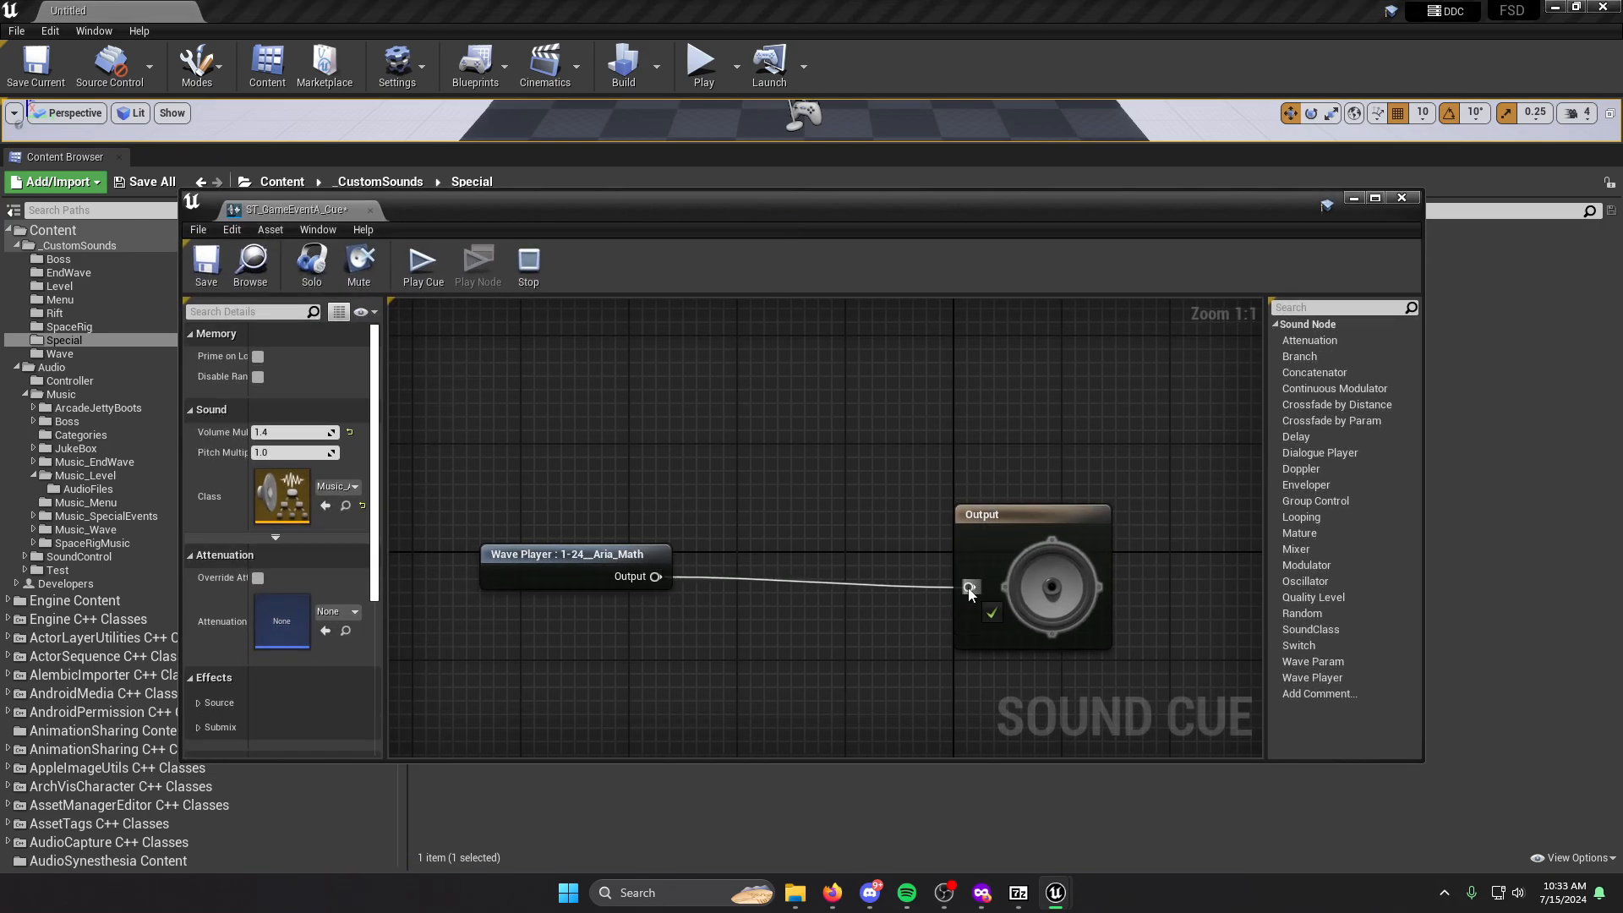
# Enable looping on the 1-24__Aria_Math wave player, then save and close the cue.
pyautogui.click(626, 554)
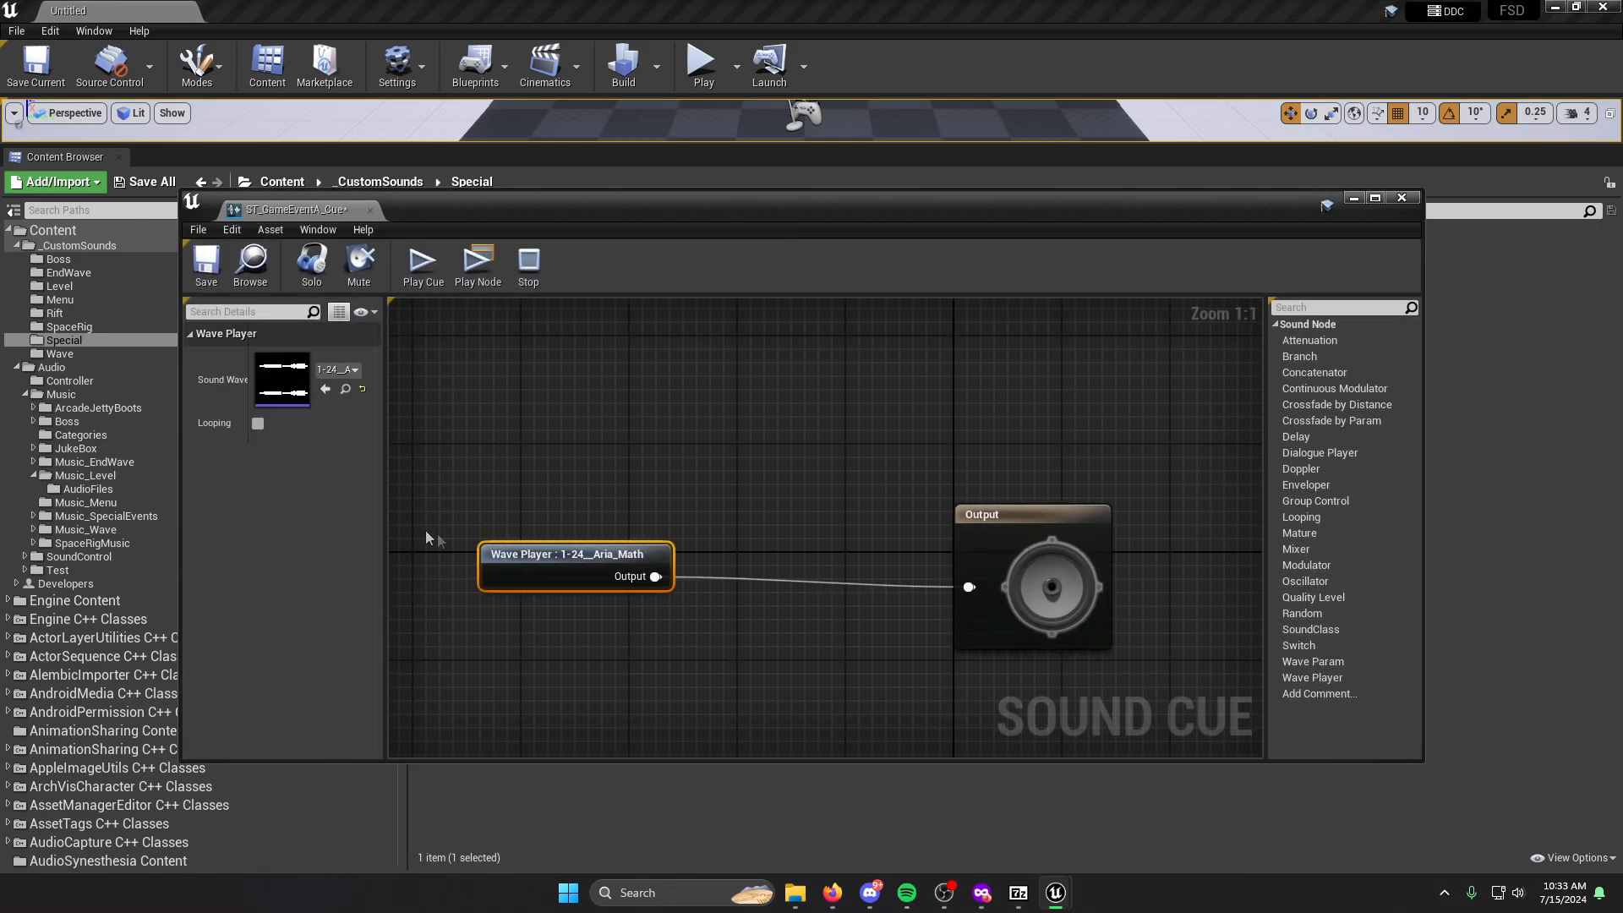
pyautogui.click(258, 424)
pyautogui.click(718, 494)
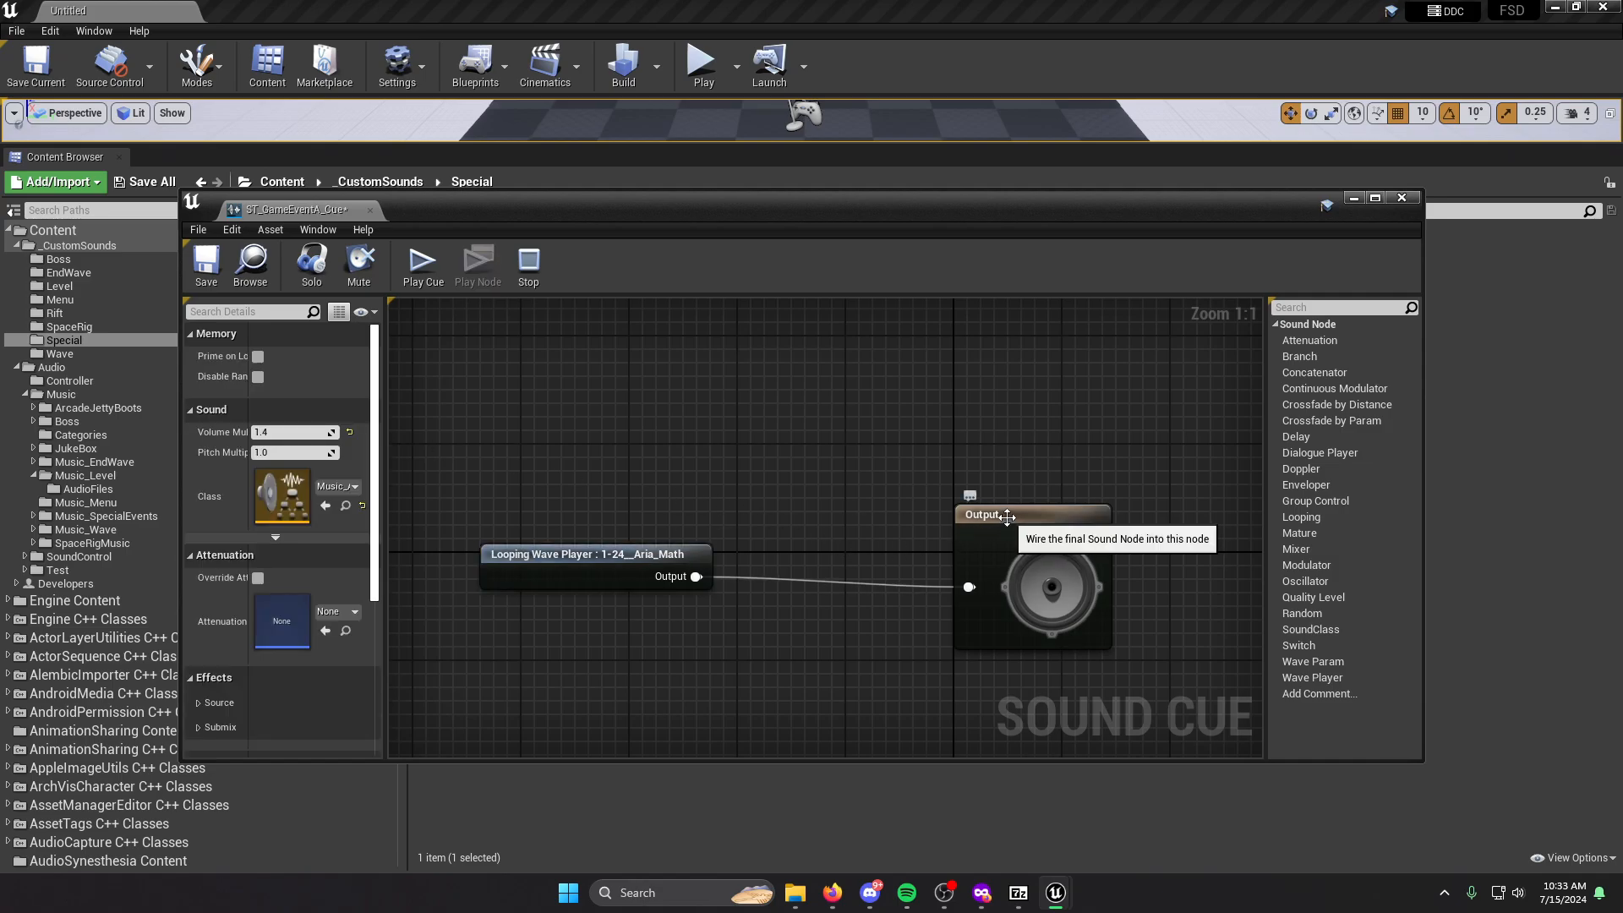
pyautogui.hotkey('ctrl', 's')
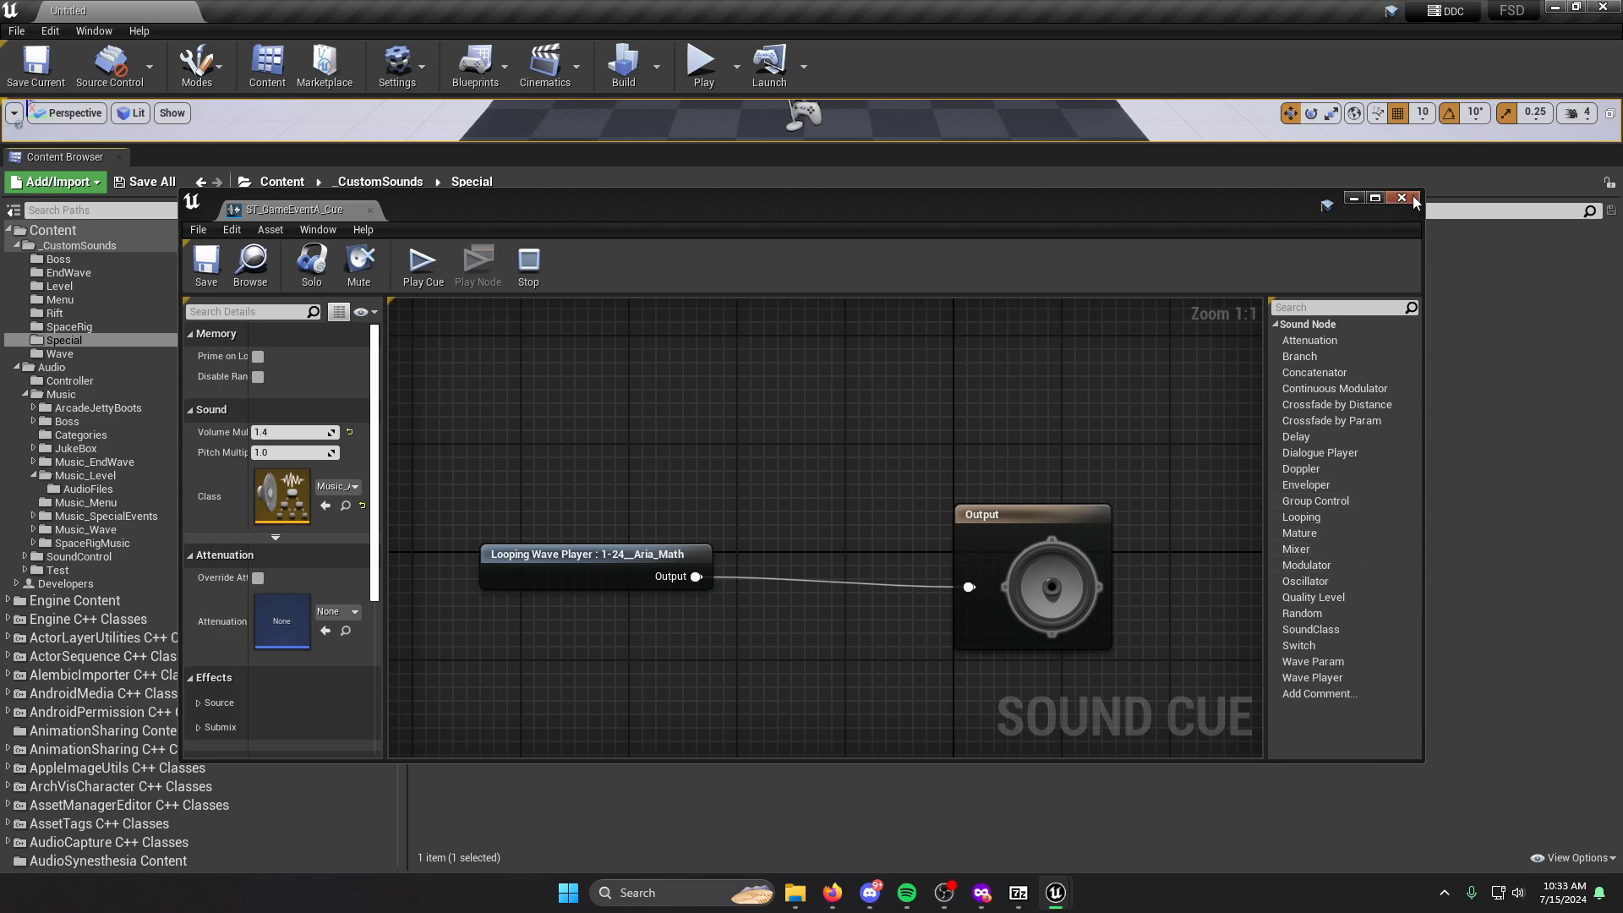
pyautogui.moveTo(636, 561); pyautogui.dragTo(650, 584)
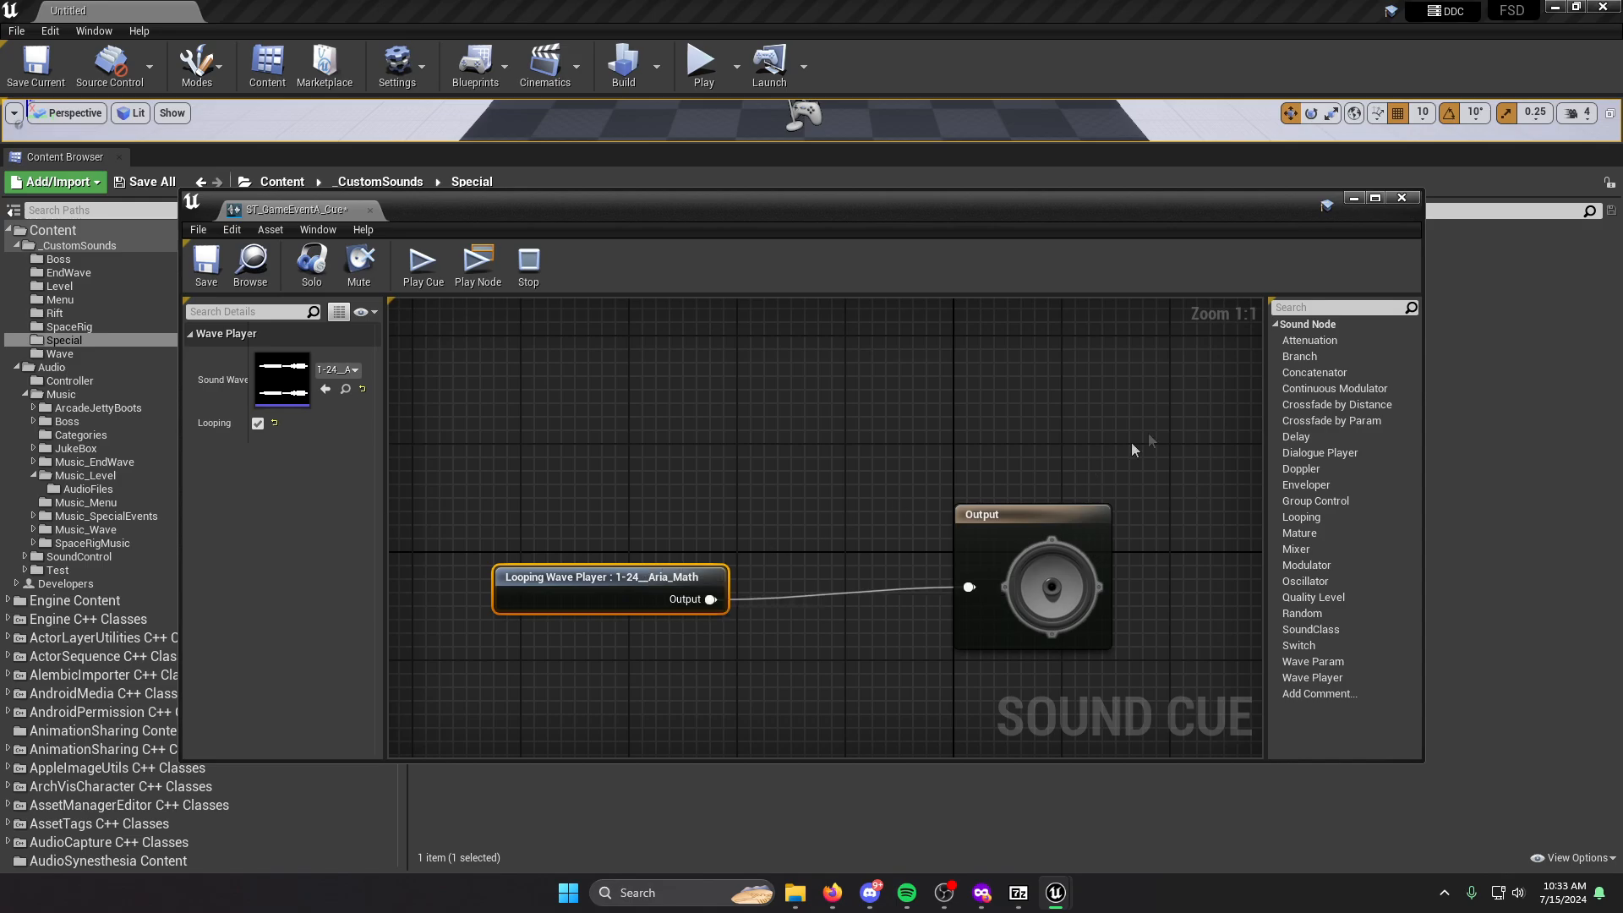
pyautogui.click(1404, 198)
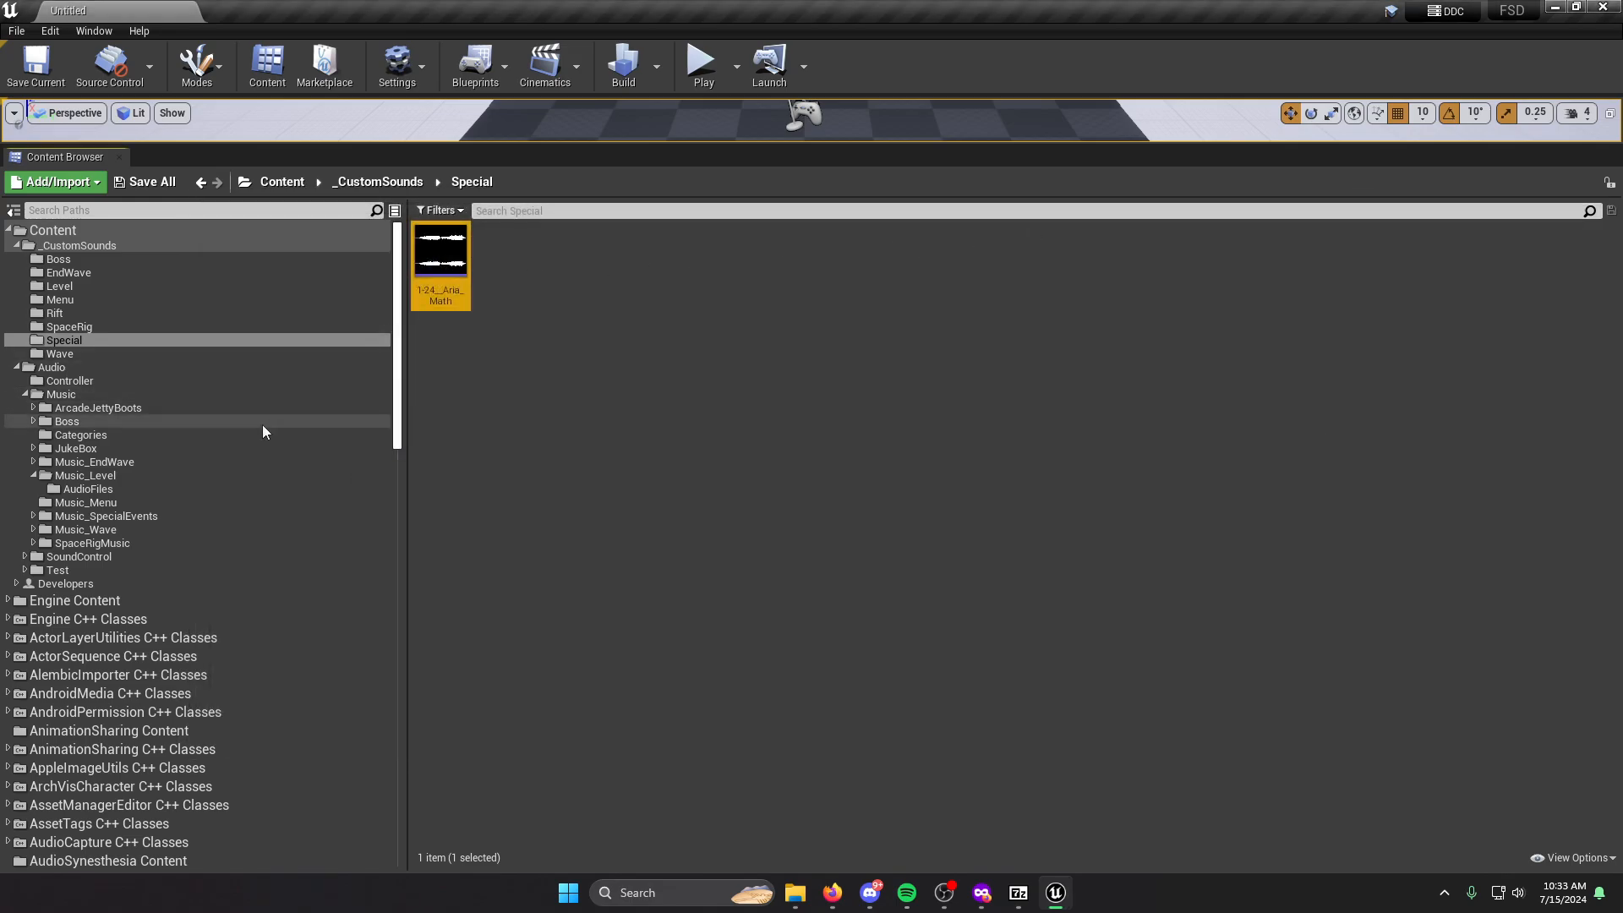
# Force-delete the contents of the AudioFilesLooping and AudioFilesSingle folders in Music_Wave.
pyautogui.click(113, 515)
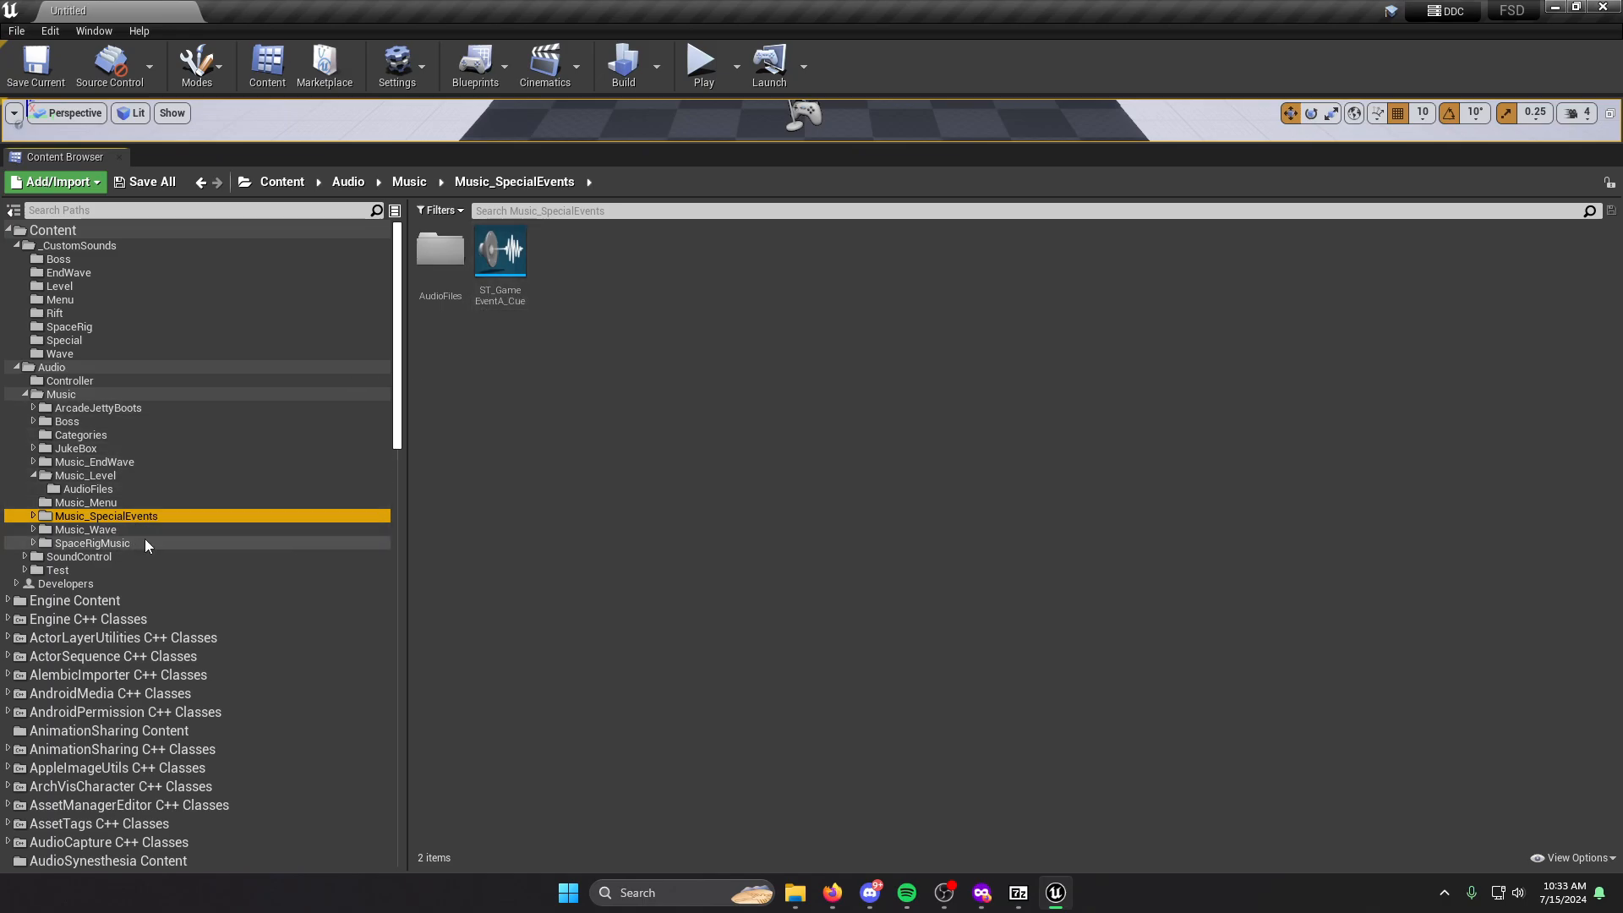
pyautogui.click(126, 528)
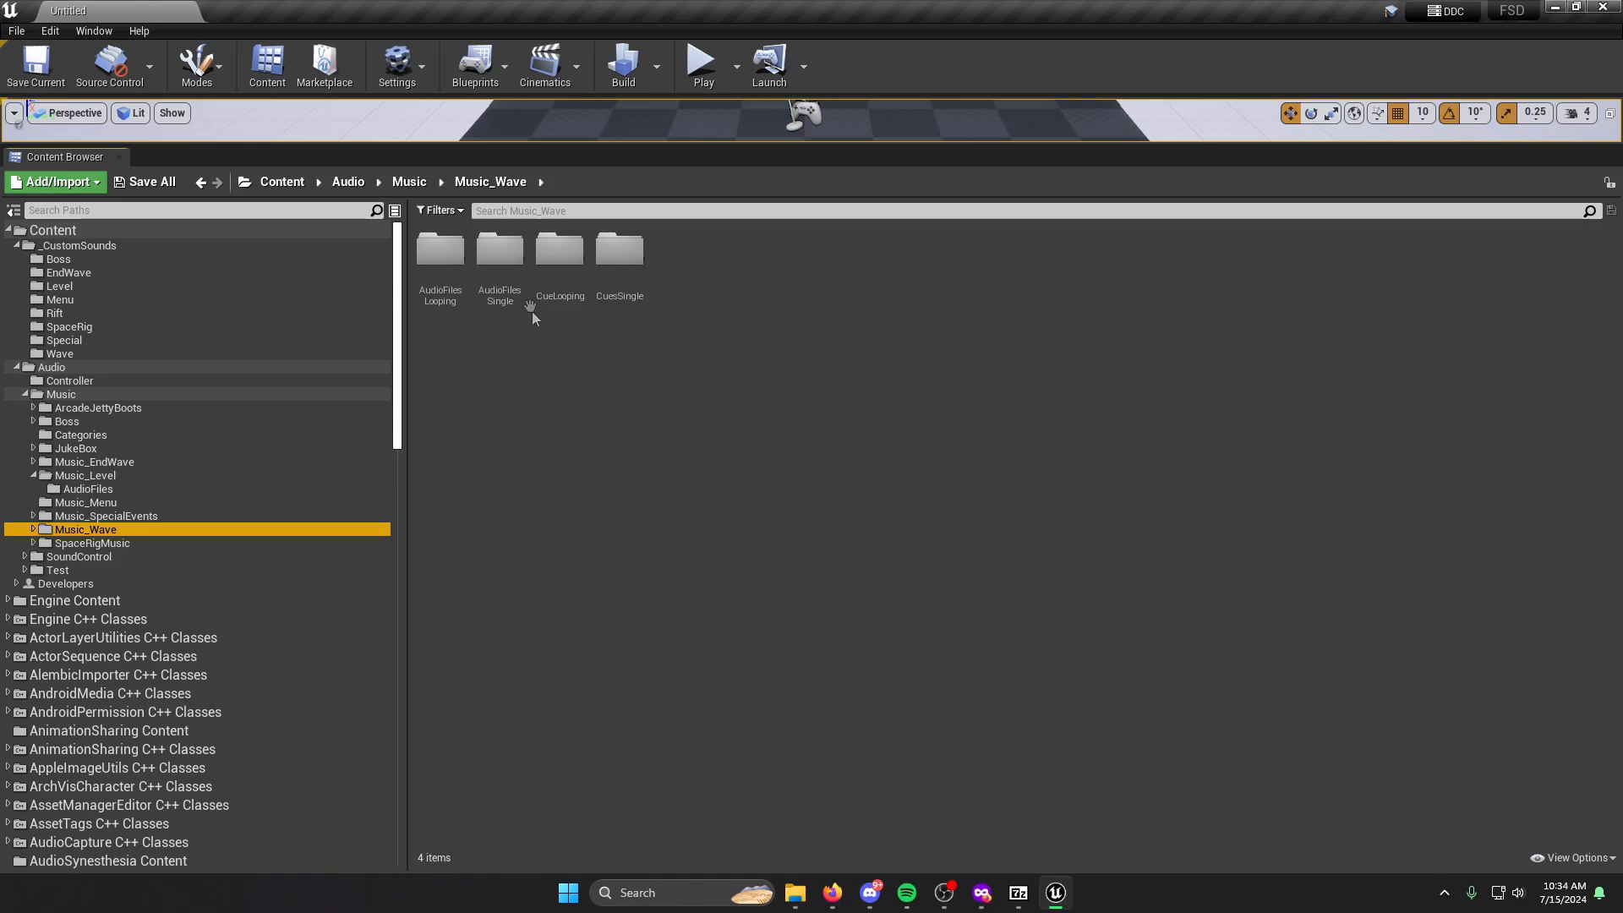
pyautogui.click(440, 258)
pyautogui.keyDown('ctrl'); pyautogui.click(497, 292); pyautogui.keyUp('ctrl')
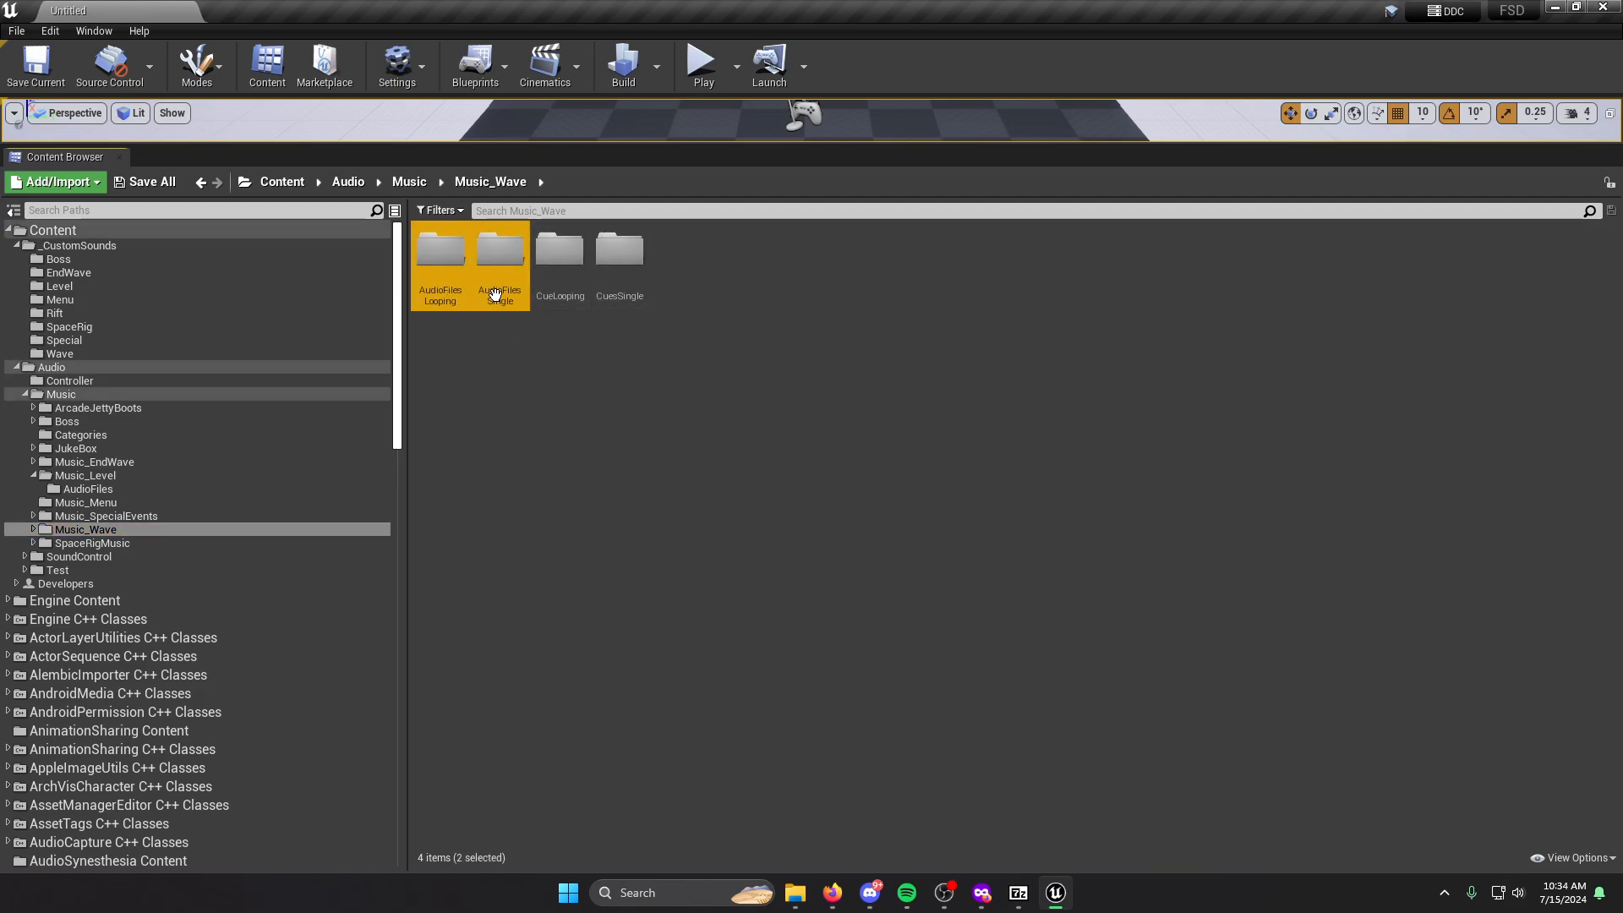
pyautogui.rightClick(498, 295)
pyautogui.click(556, 512)
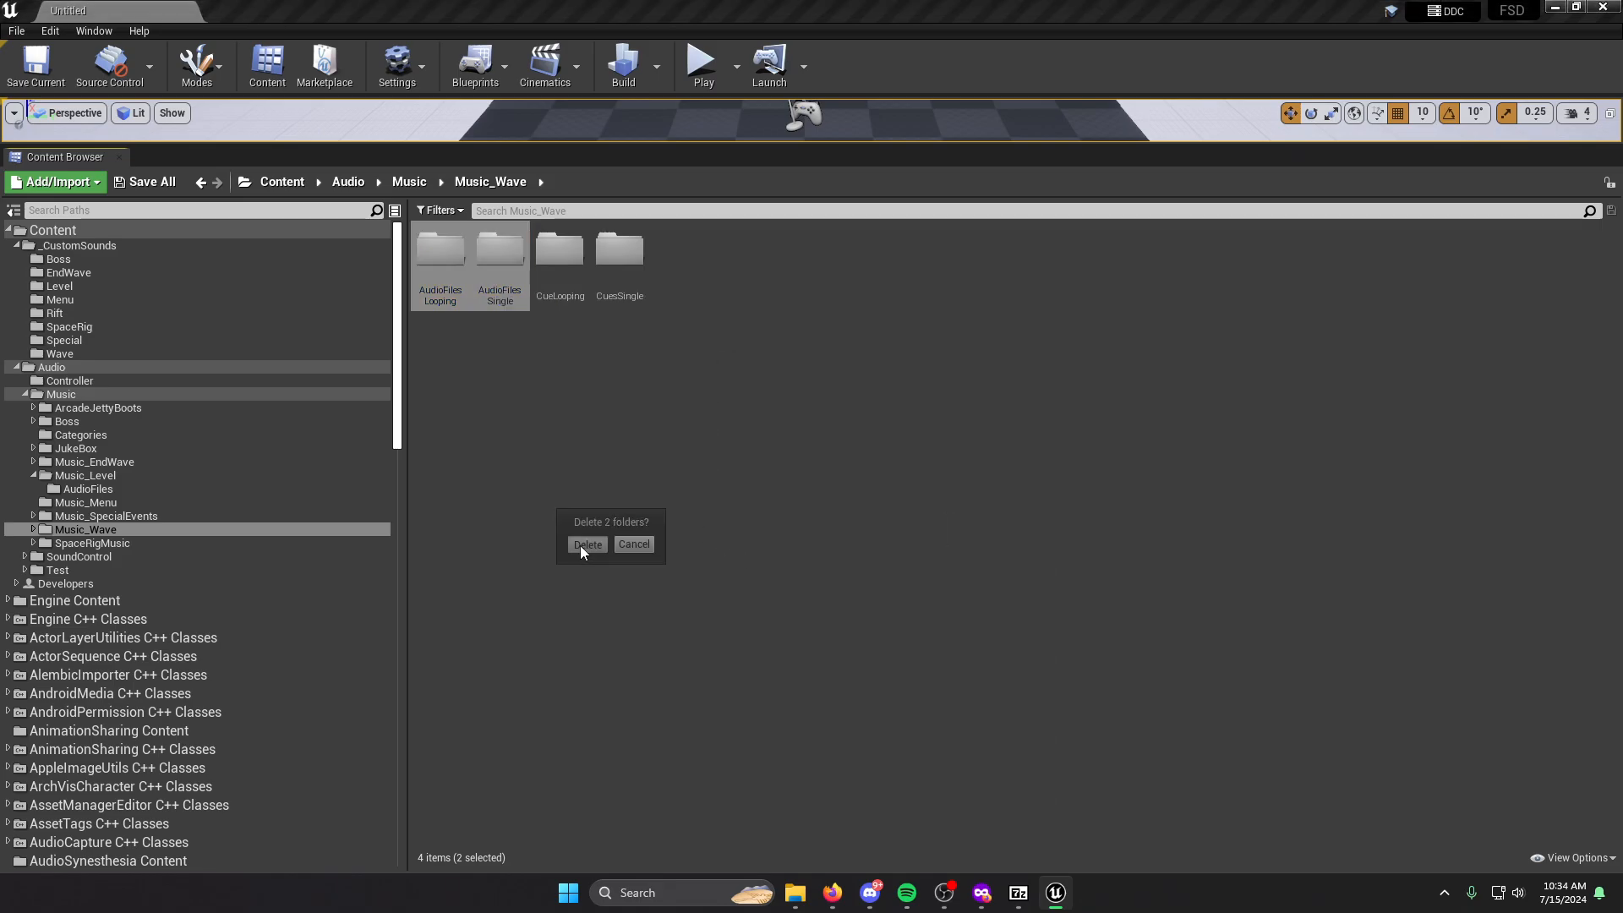
pyautogui.click(588, 552)
pyautogui.click(807, 715)
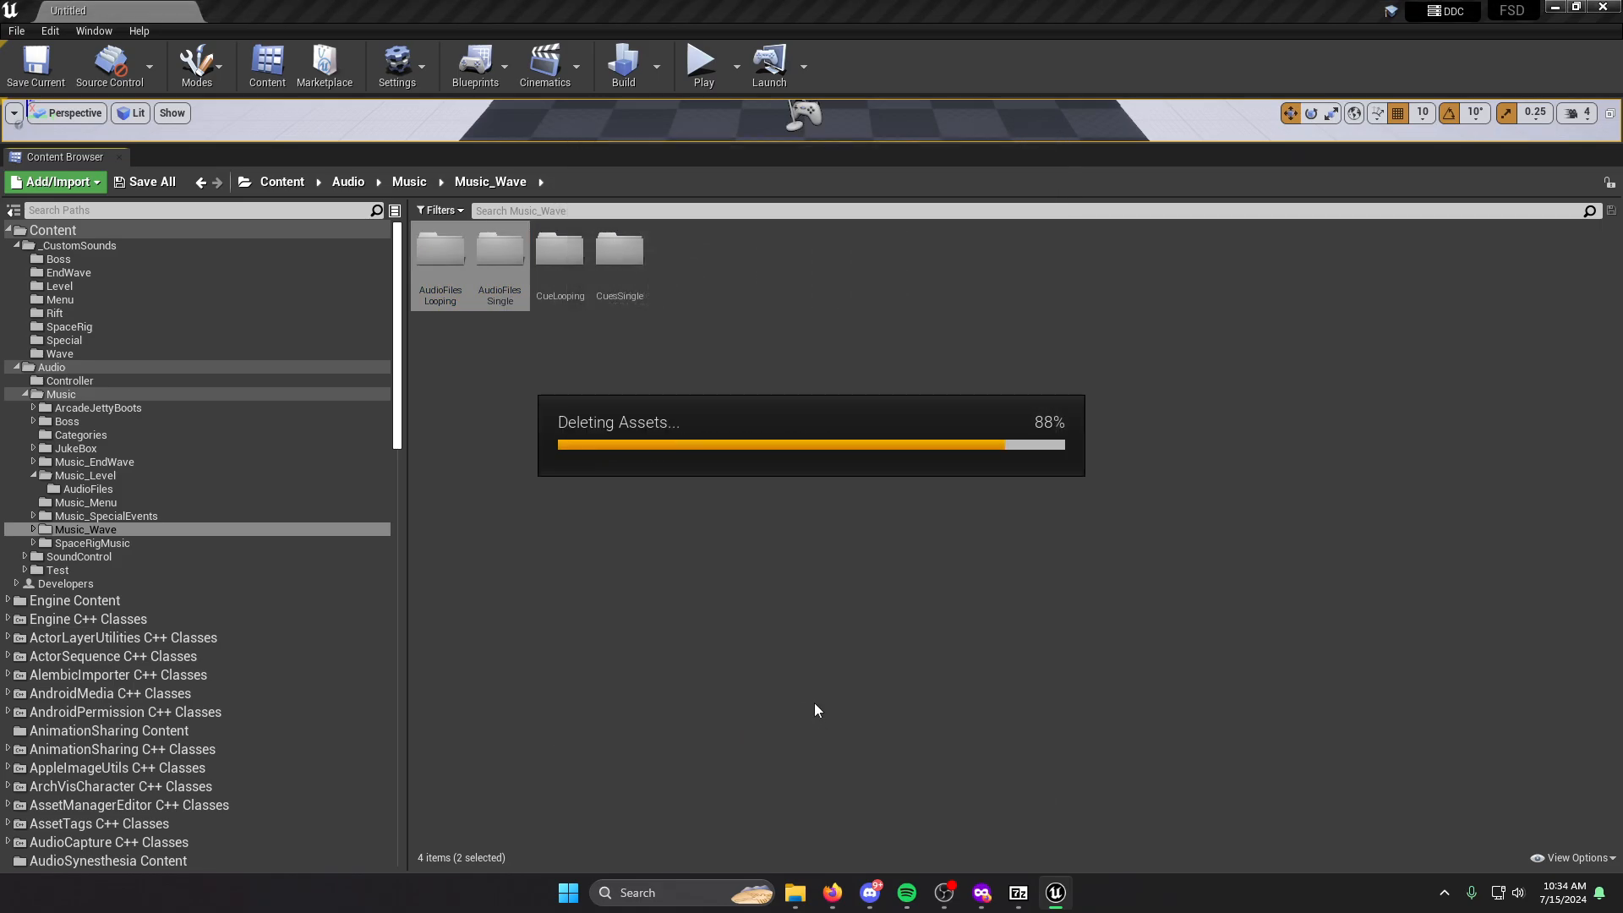
pyautogui.click(616, 451)
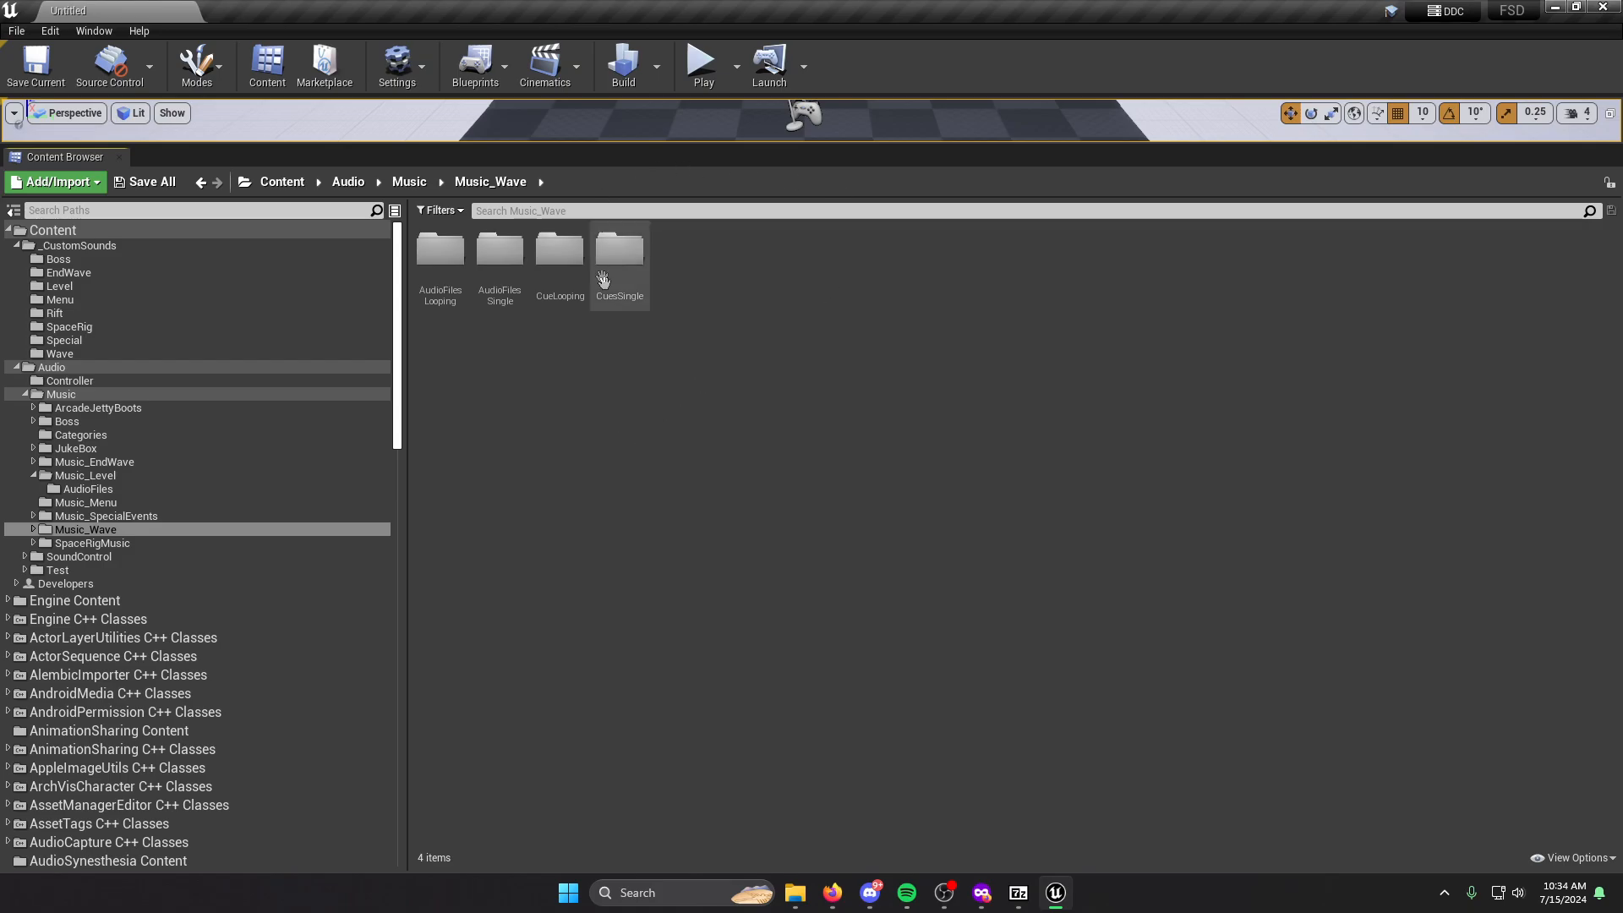
# Open A_Distant_Terror_Looping_Cue from Music_Wave/CueLooping and delete its empty Looping Wave Player node.
pyautogui.doubleClick(556, 298)
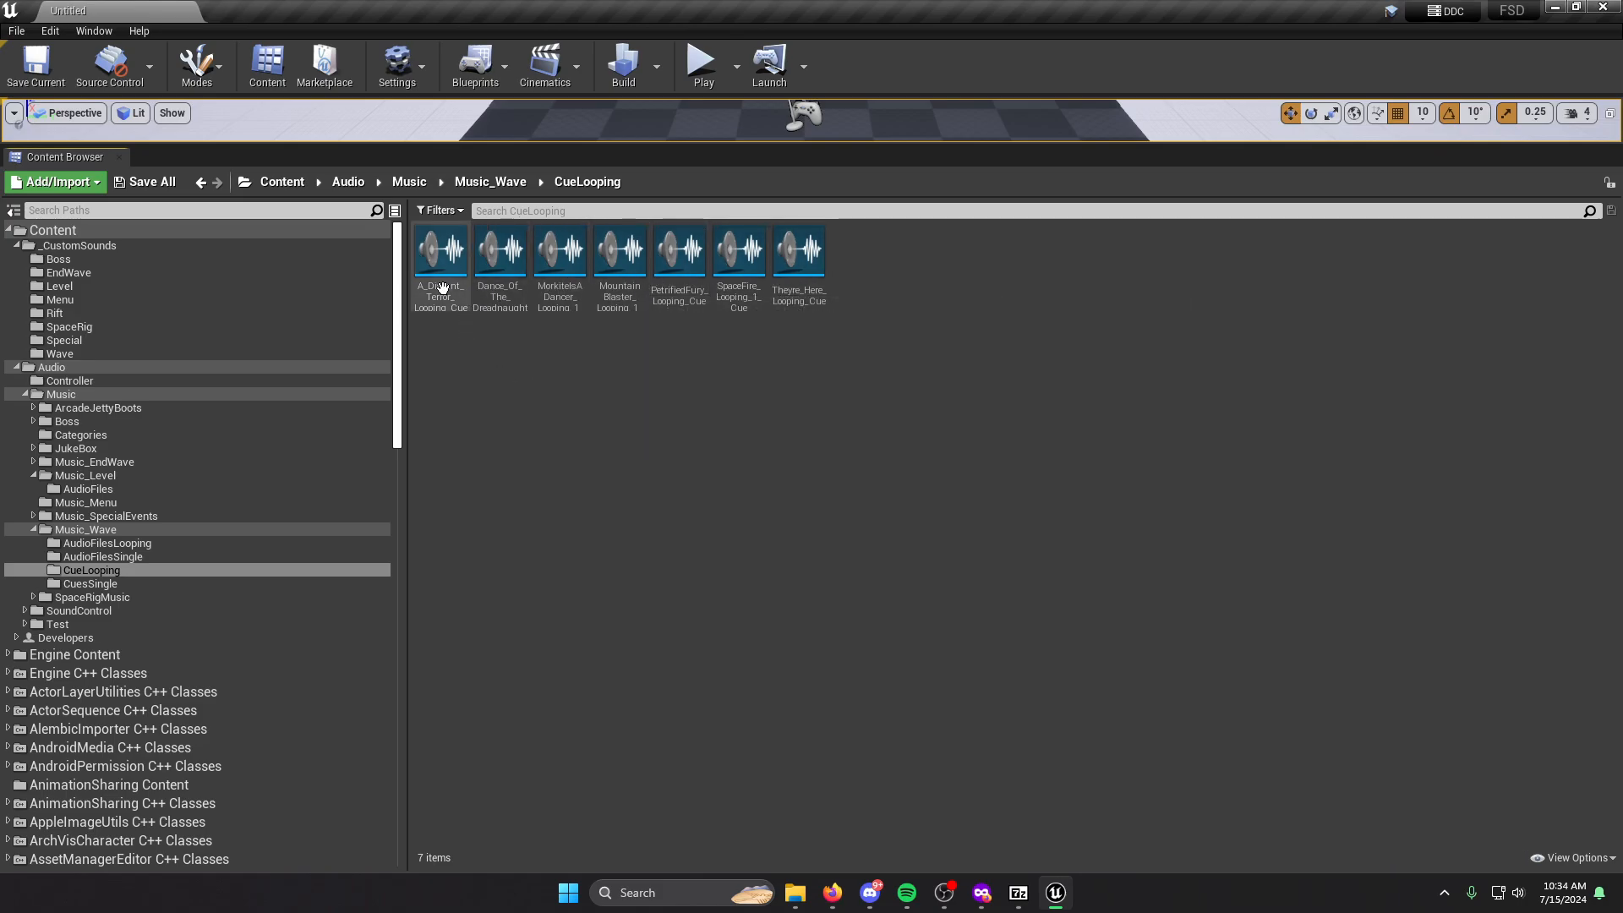
pyautogui.click(83, 584)
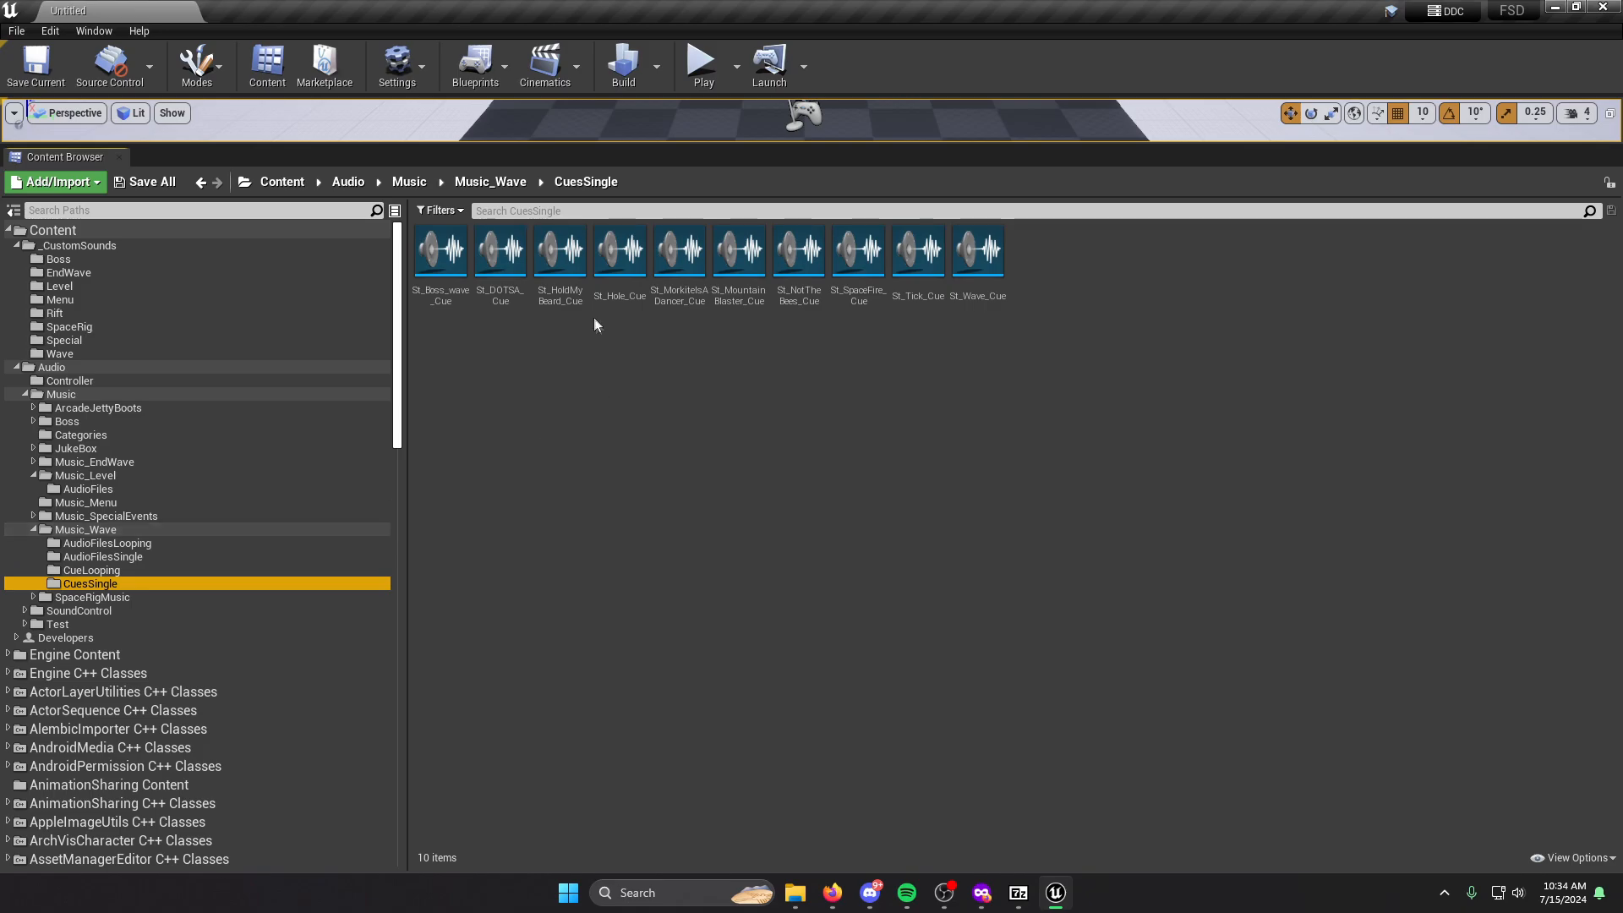
pyautogui.moveTo(989, 289)
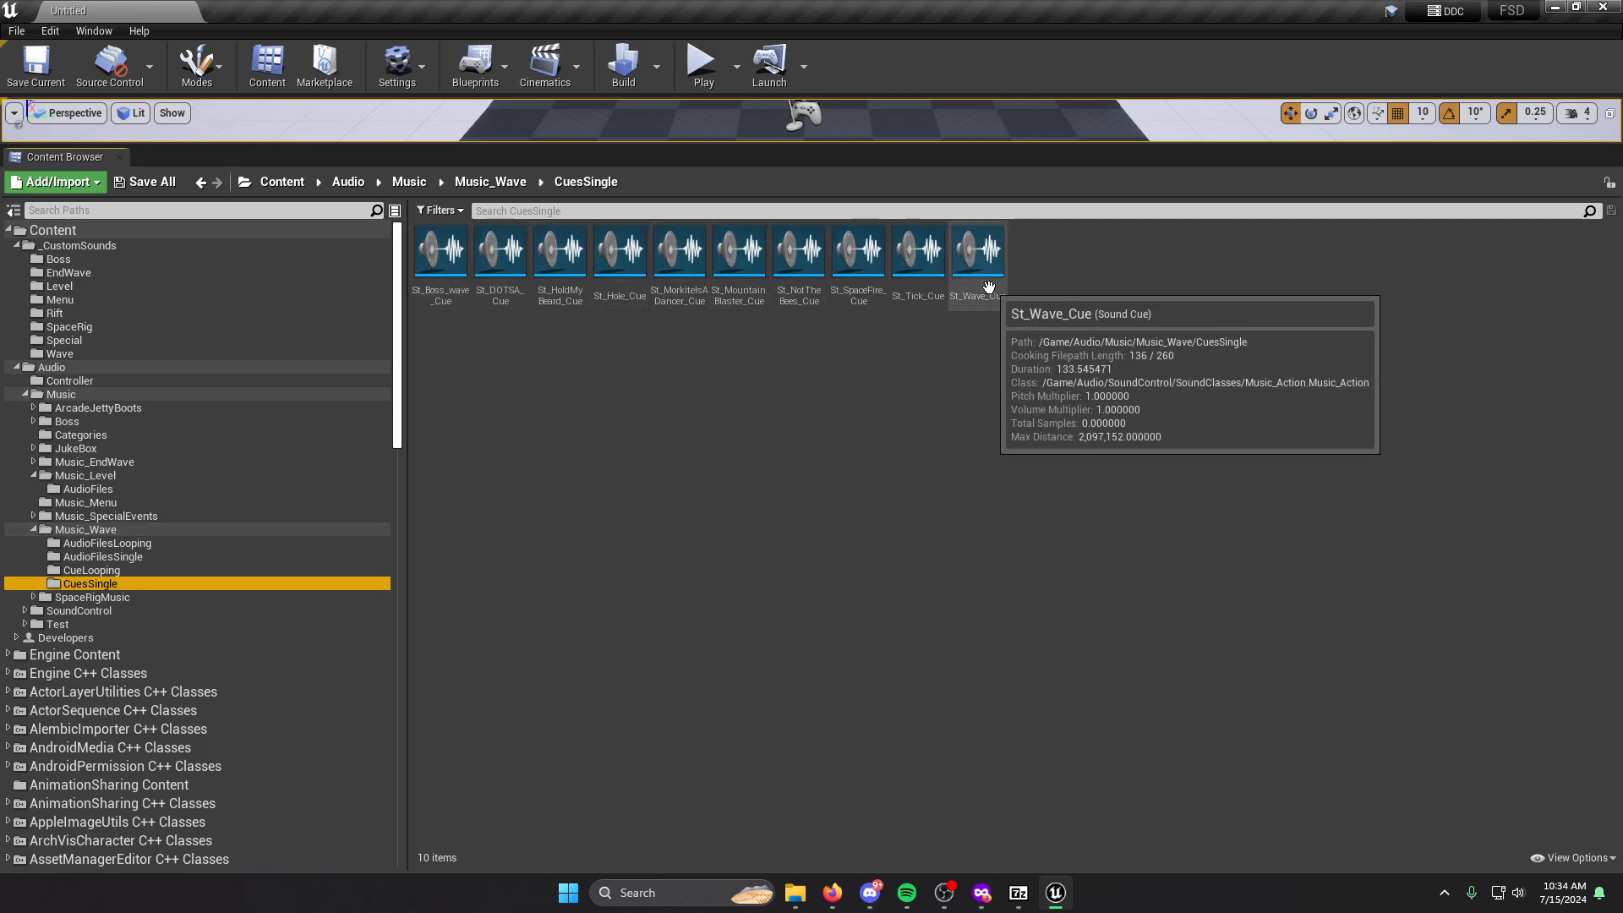
pyautogui.click(91, 571)
pyautogui.click(457, 294)
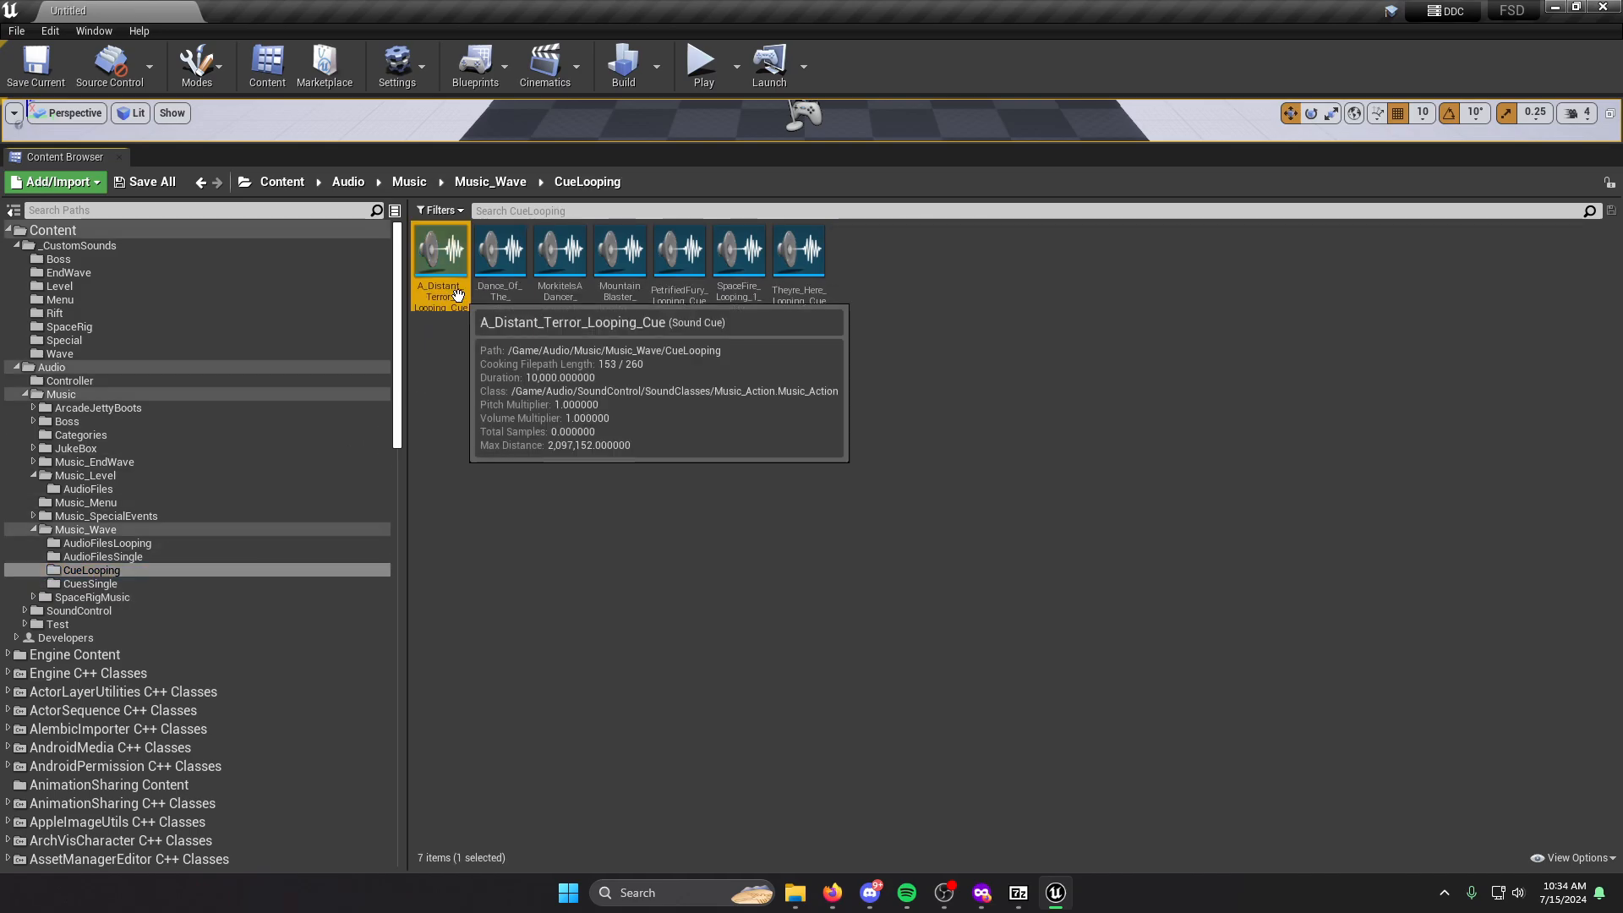
pyautogui.doubleClick(457, 294)
pyautogui.moveTo(765, 565); pyautogui.dragTo(662, 574)
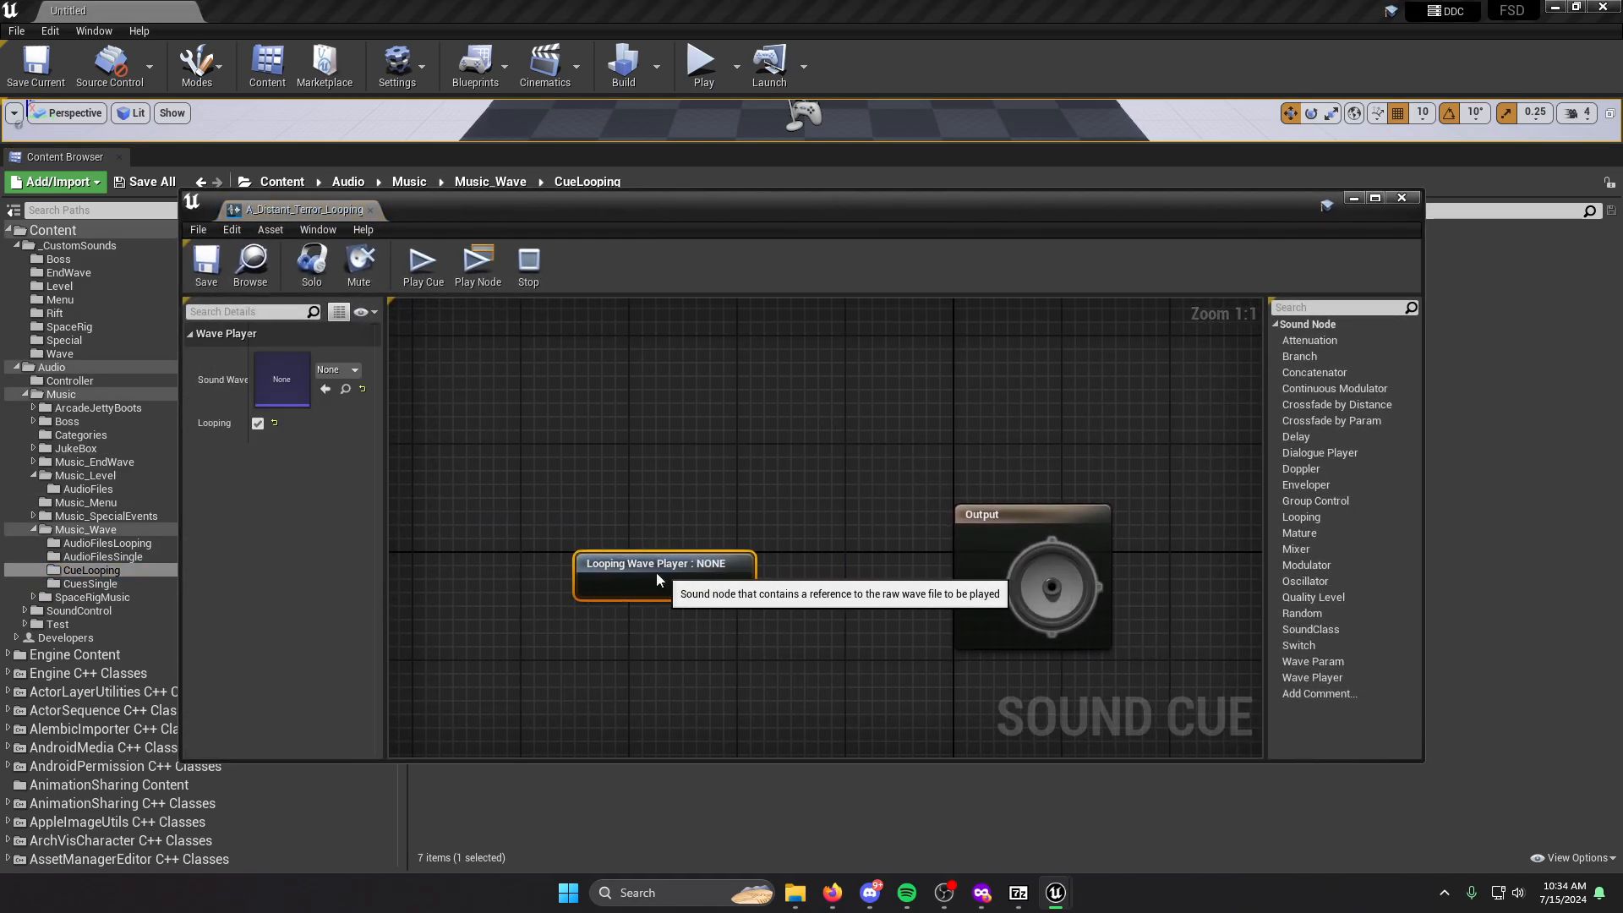
pyautogui.press('Delete')
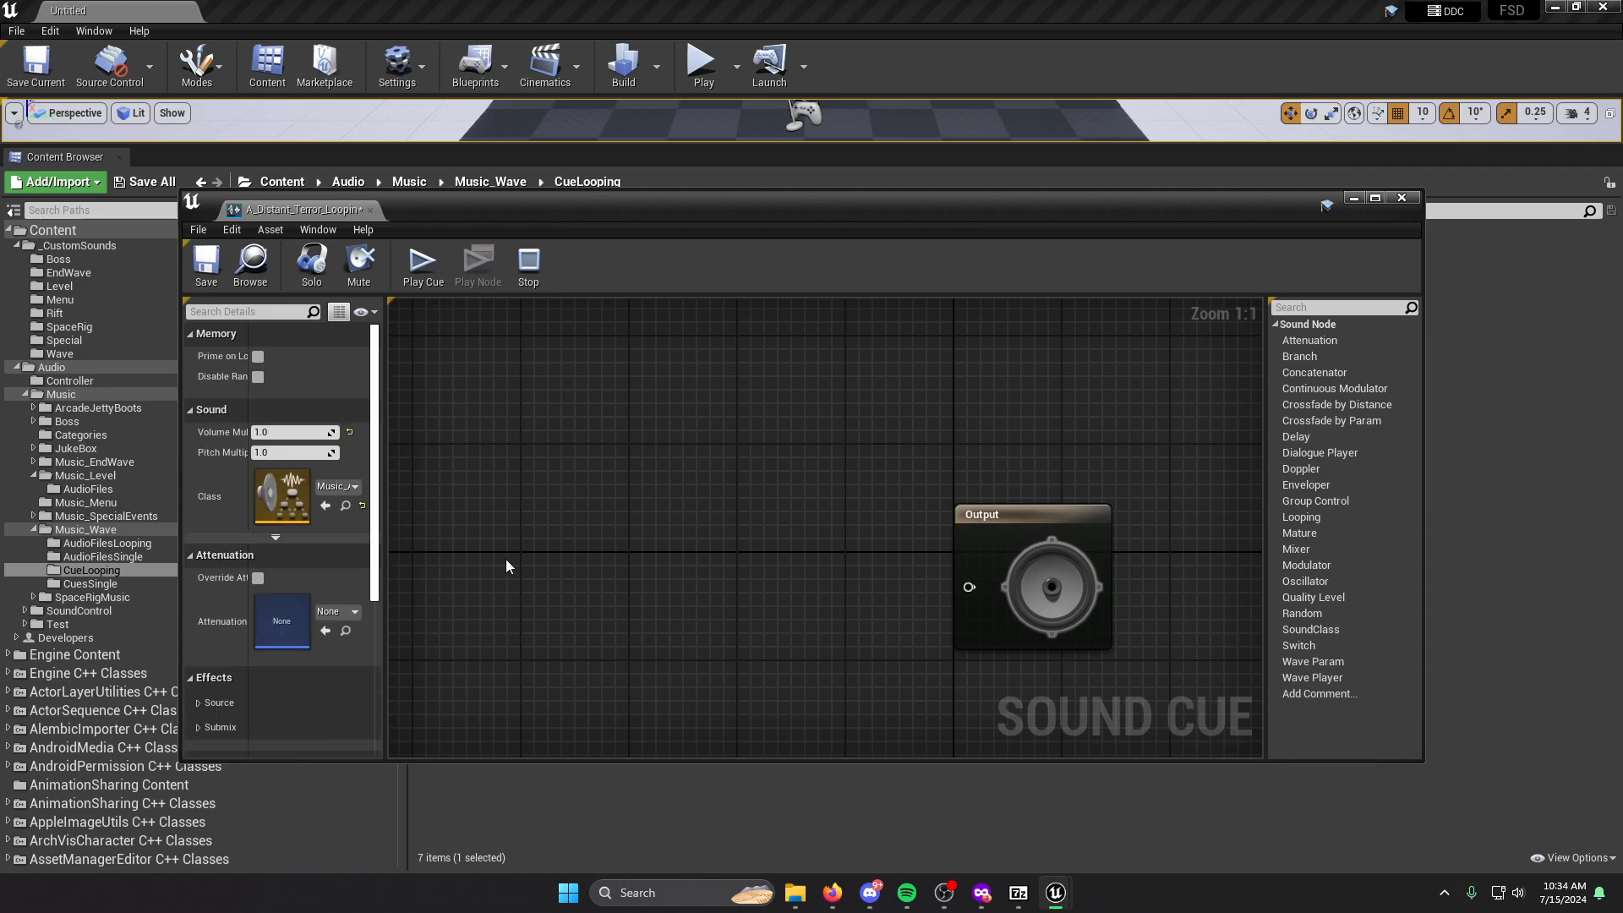
# Add all three sounds from _CustomSounds/Wave to the cue graph as wave players and place them before the Output node.
pyautogui.rightClick(76, 353)
pyautogui.click(169, 383)
pyautogui.moveTo(783, 472); pyautogui.dragTo(863, 555)
pyautogui.click(822, 652)
pyautogui.hotkey('ctrl', 'a')
pyautogui.moveTo(728, 654); pyautogui.dragTo(541, 484)
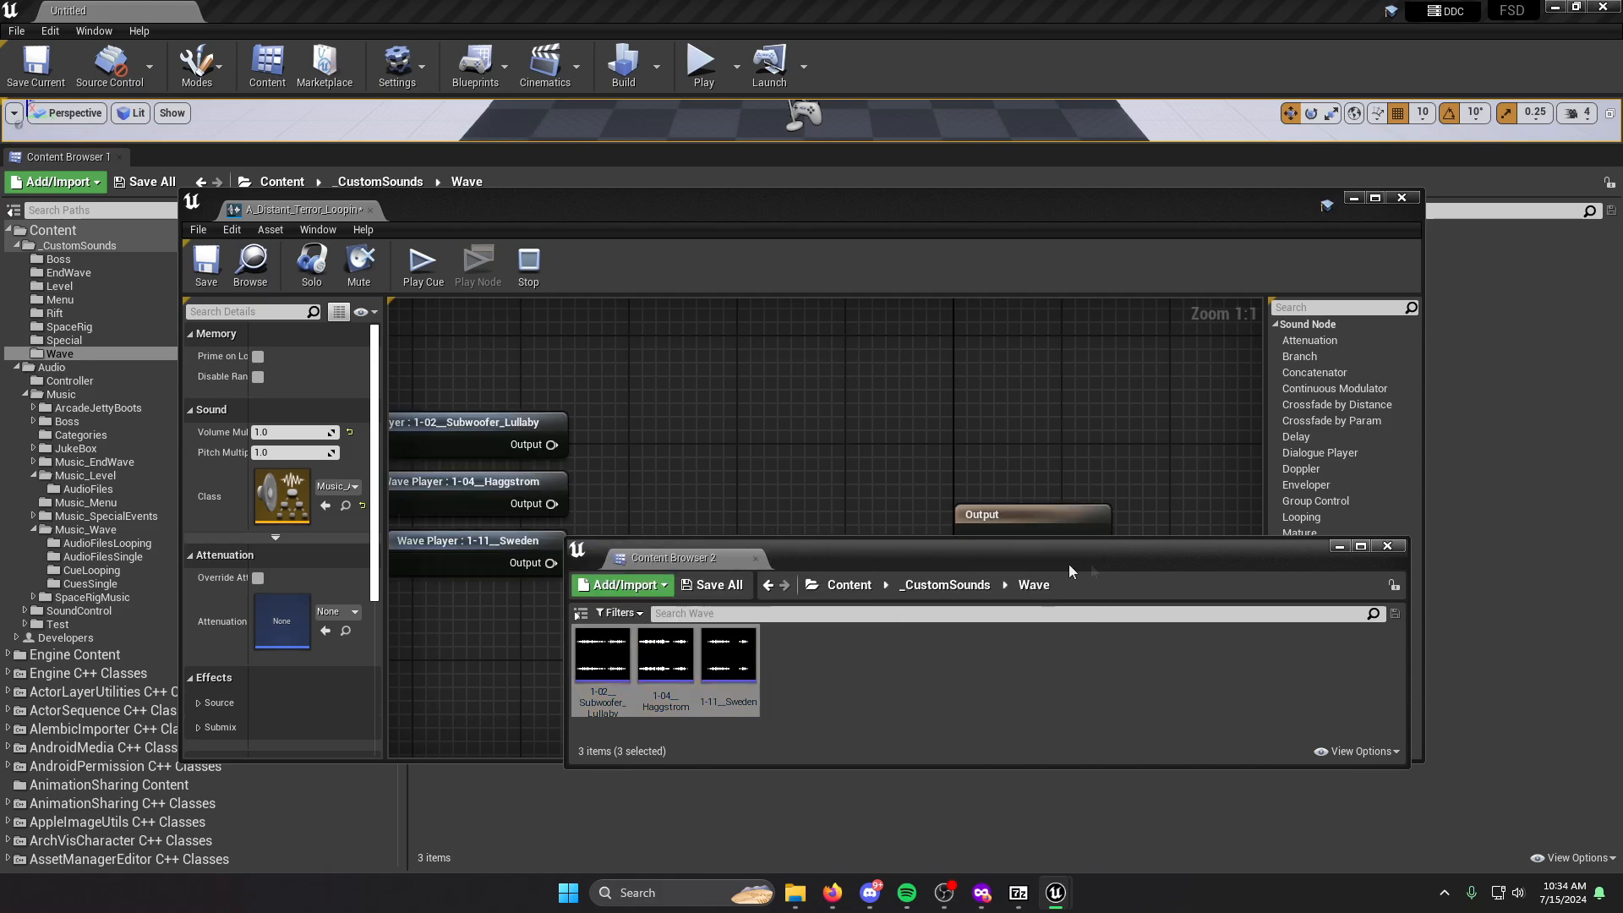
pyautogui.click(1387, 547)
pyautogui.moveTo(576, 355); pyautogui.dragTo(483, 596)
pyautogui.moveTo(482, 560); pyautogui.dragTo(563, 650)
pyautogui.click(759, 560)
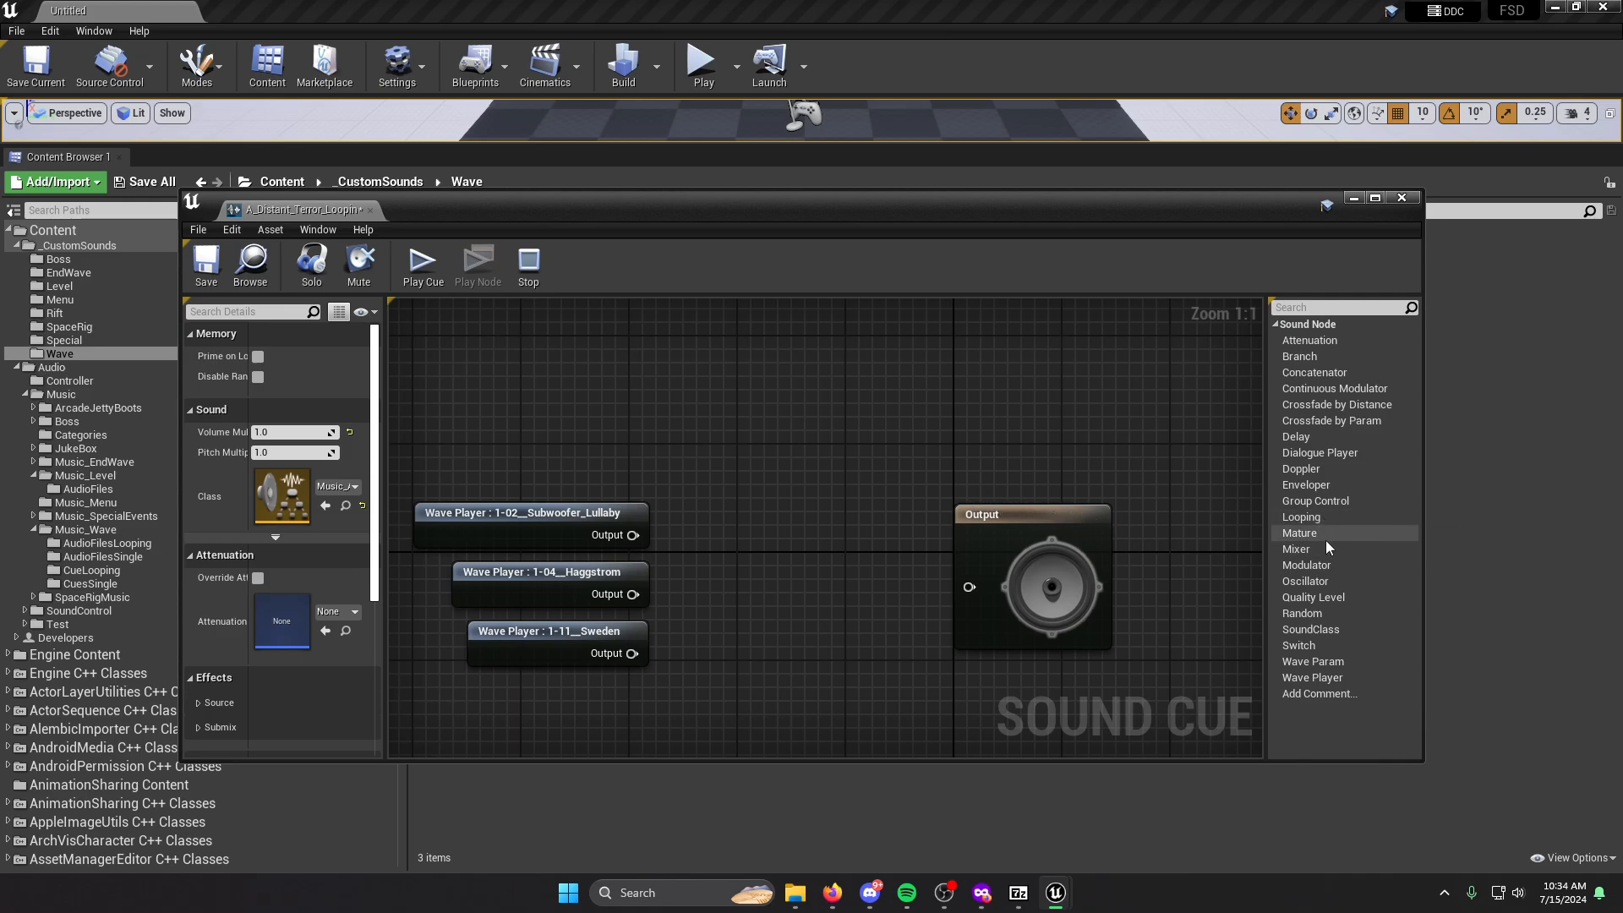
# Route the three wave players through a Random node with three inputs into Output, and save the cue.
pyautogui.moveTo(1302, 613); pyautogui.dragTo(717, 564)
pyautogui.moveTo(634, 534); pyautogui.dragTo(732, 618)
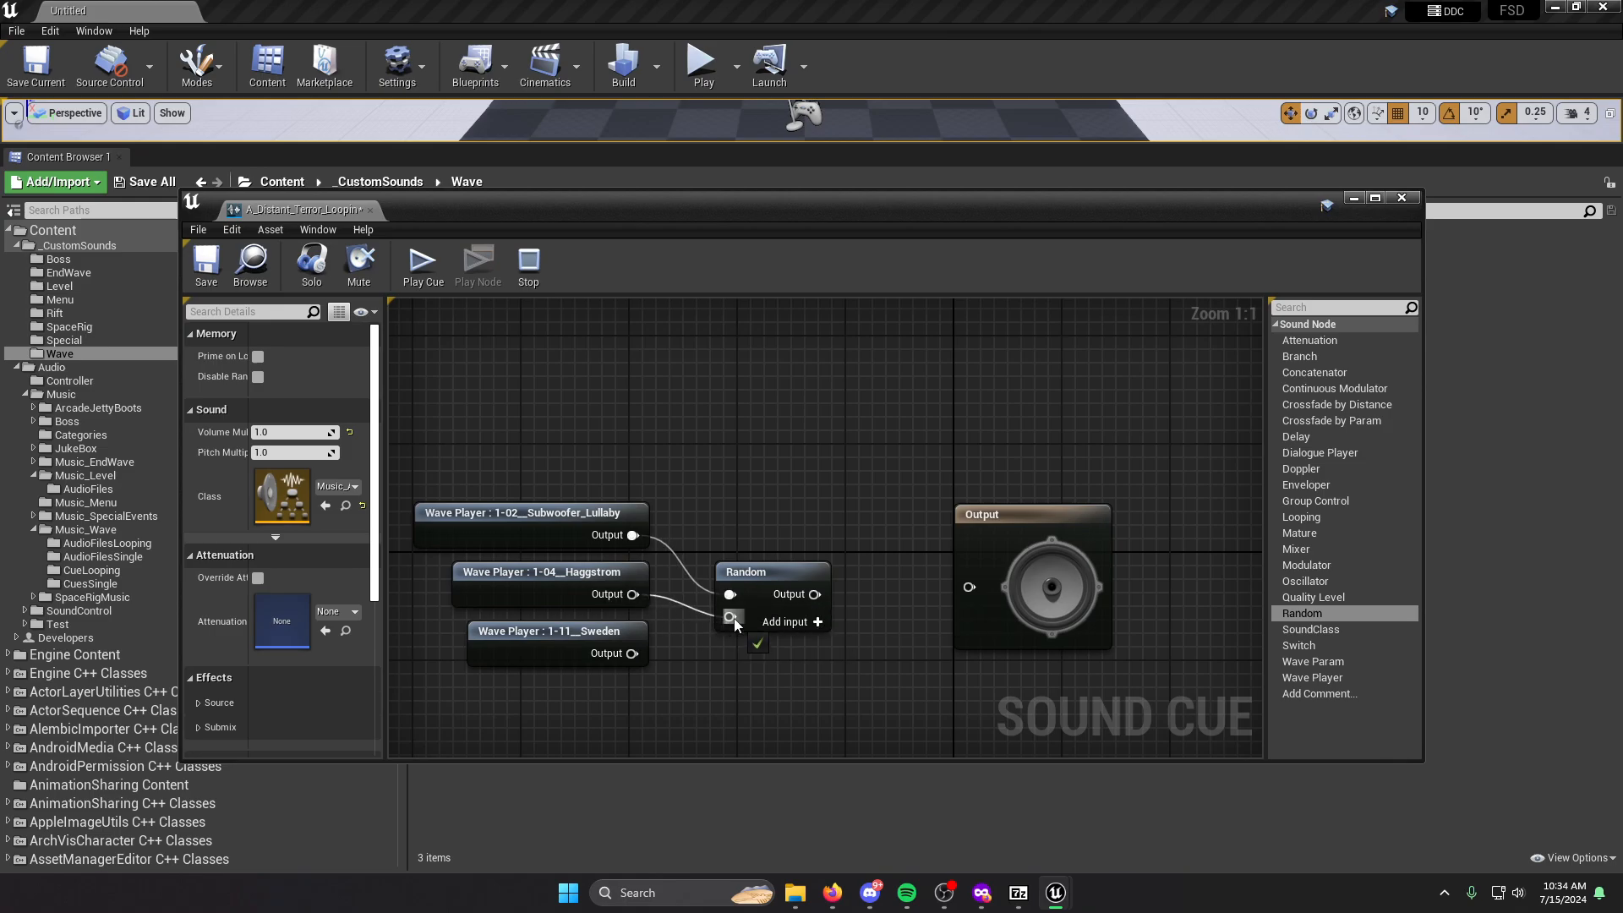
pyautogui.click(817, 621)
pyautogui.moveTo(632, 653); pyautogui.dragTo(729, 639)
pyautogui.moveTo(812, 595); pyautogui.dragTo(976, 591)
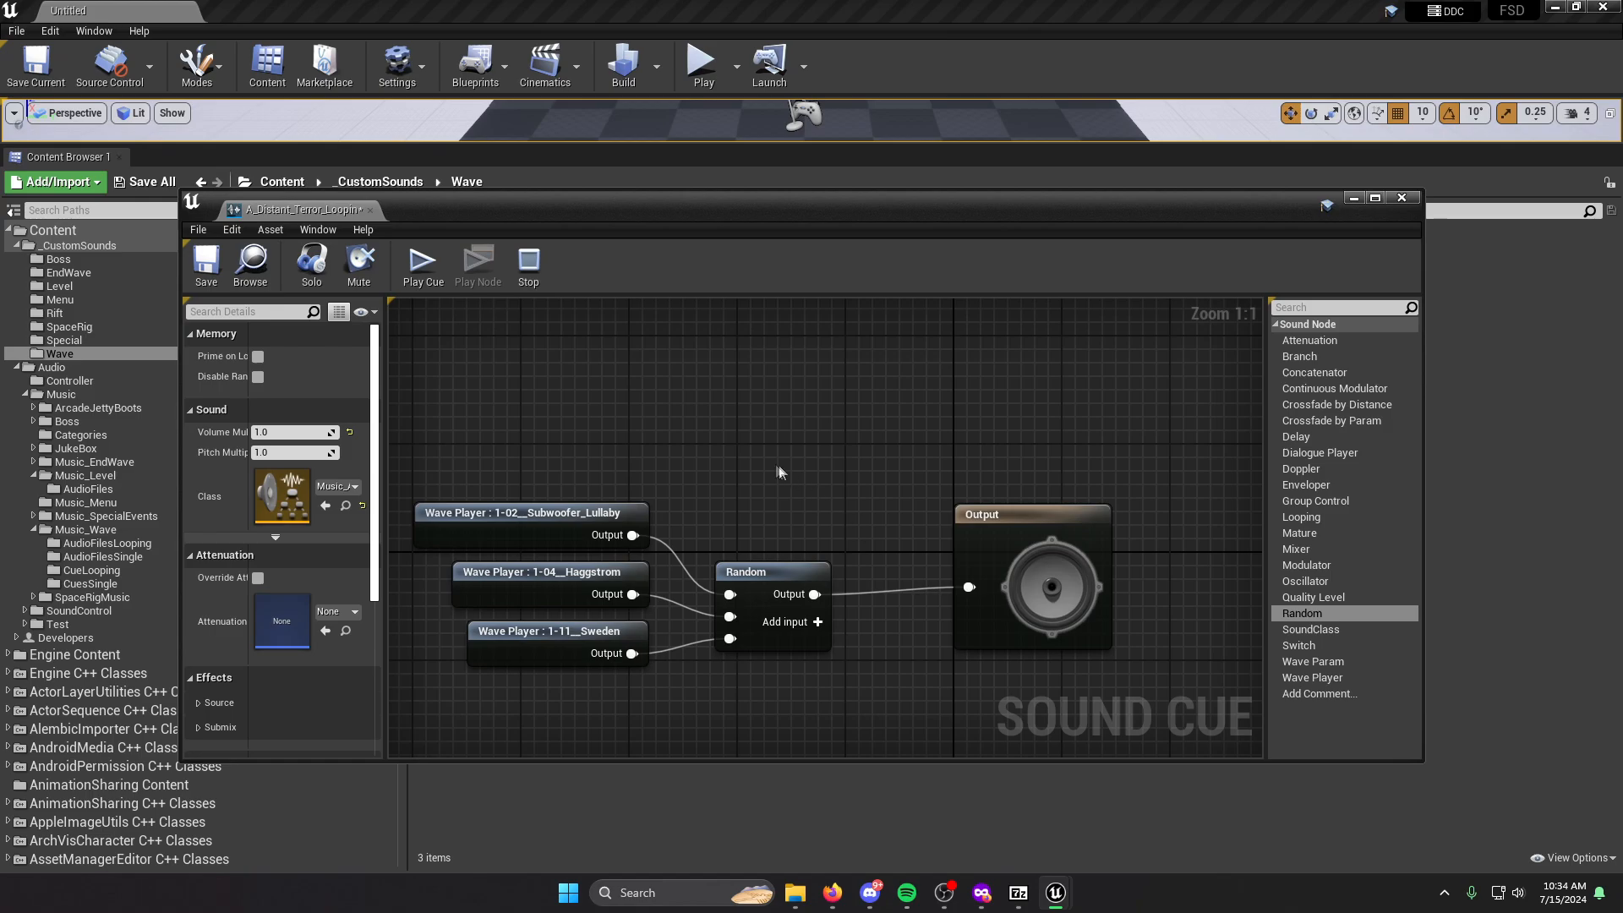
pyautogui.moveTo(488, 406); pyautogui.dragTo(790, 675)
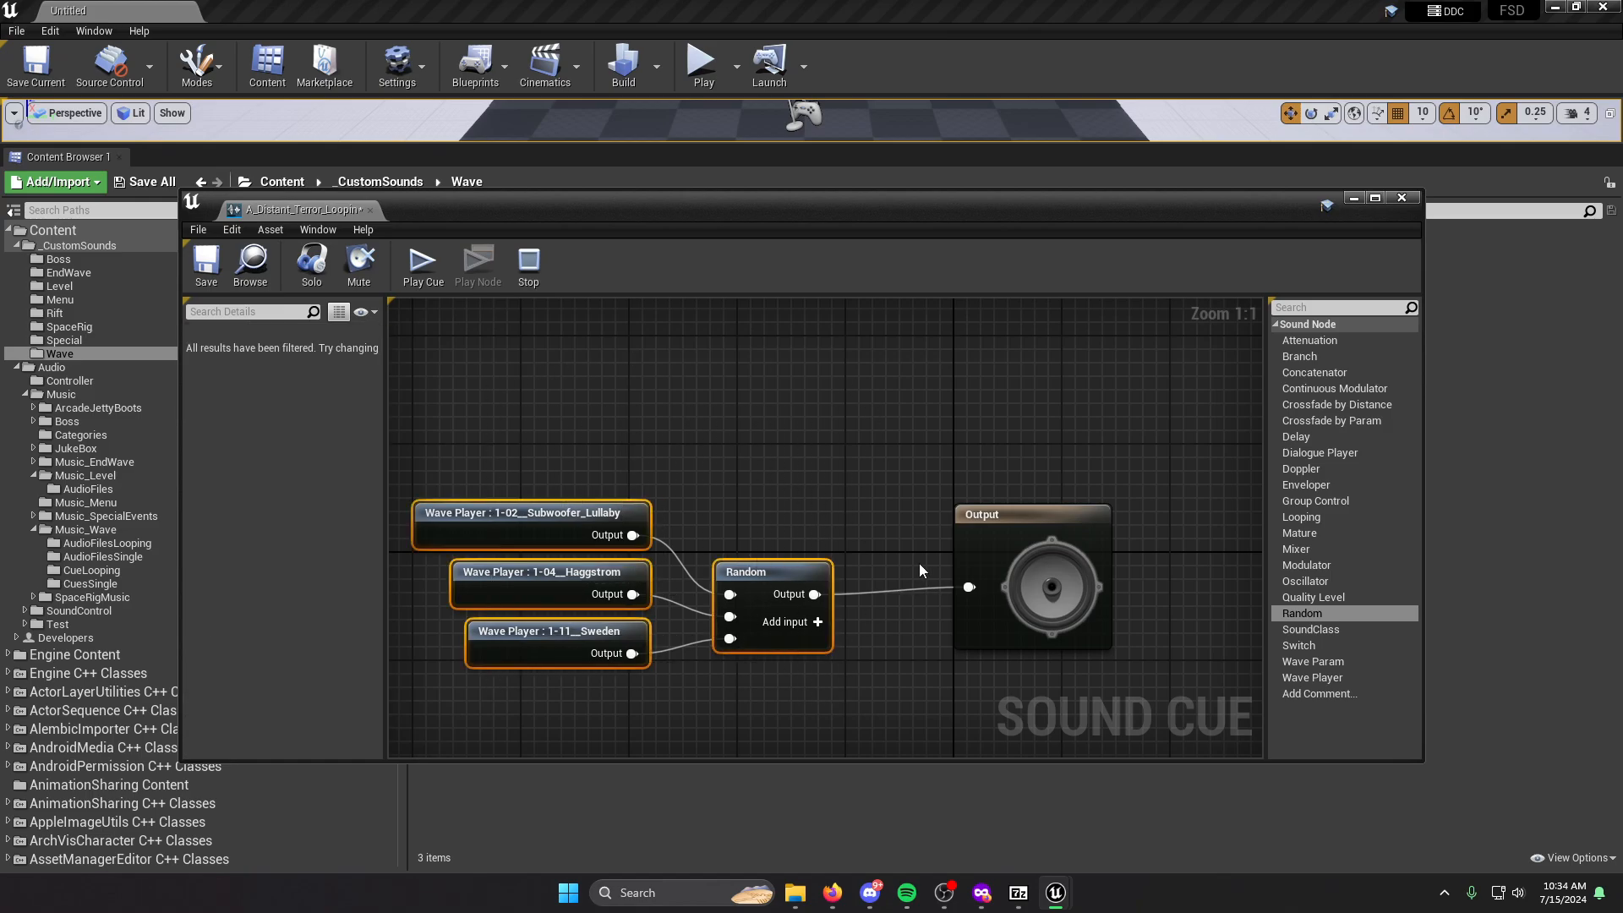
pyautogui.click(206, 264)
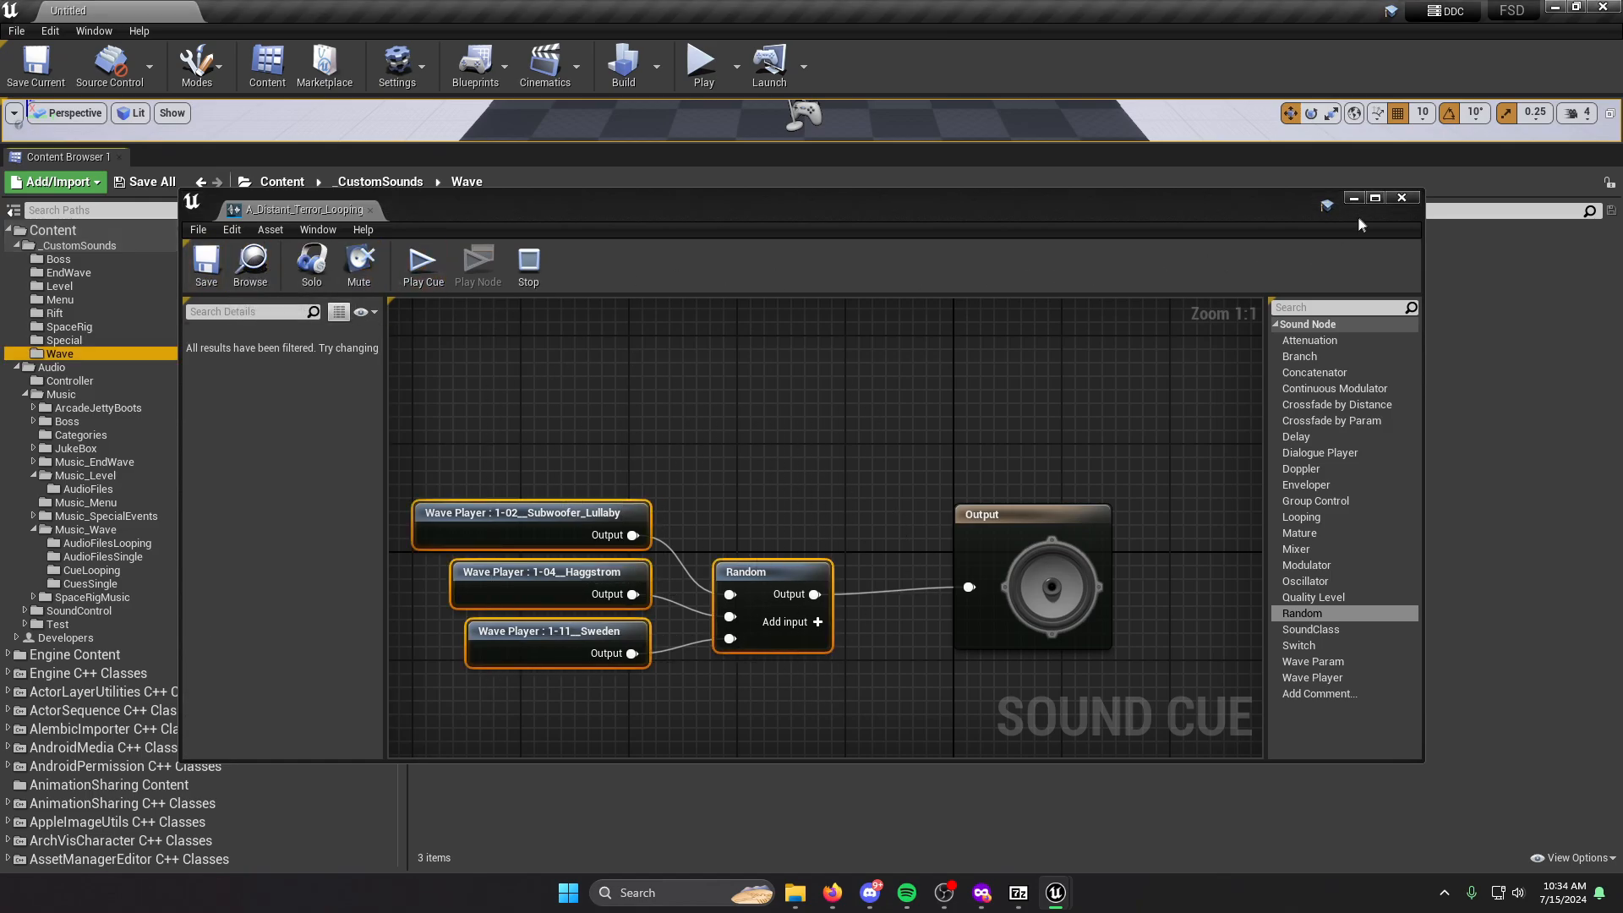
# Open the Dance_Of_The_Dreadnaught cue from Music_Wave/CueLooping and delete its empty wave player node.
pyautogui.click(1402, 197)
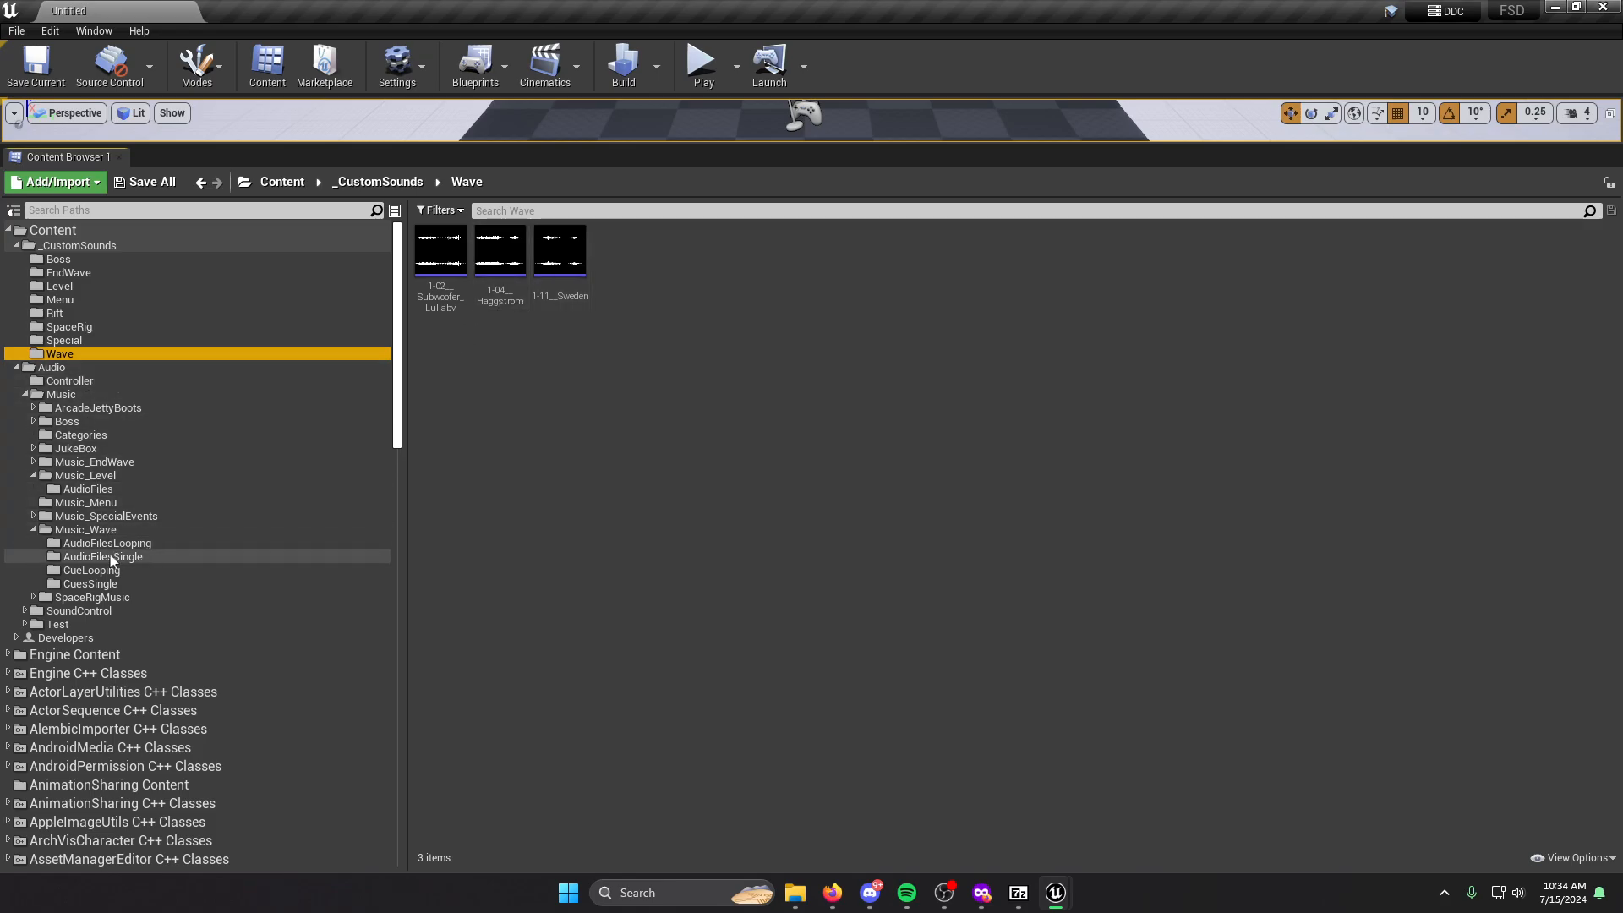
pyautogui.click(105, 571)
pyautogui.click(444, 301)
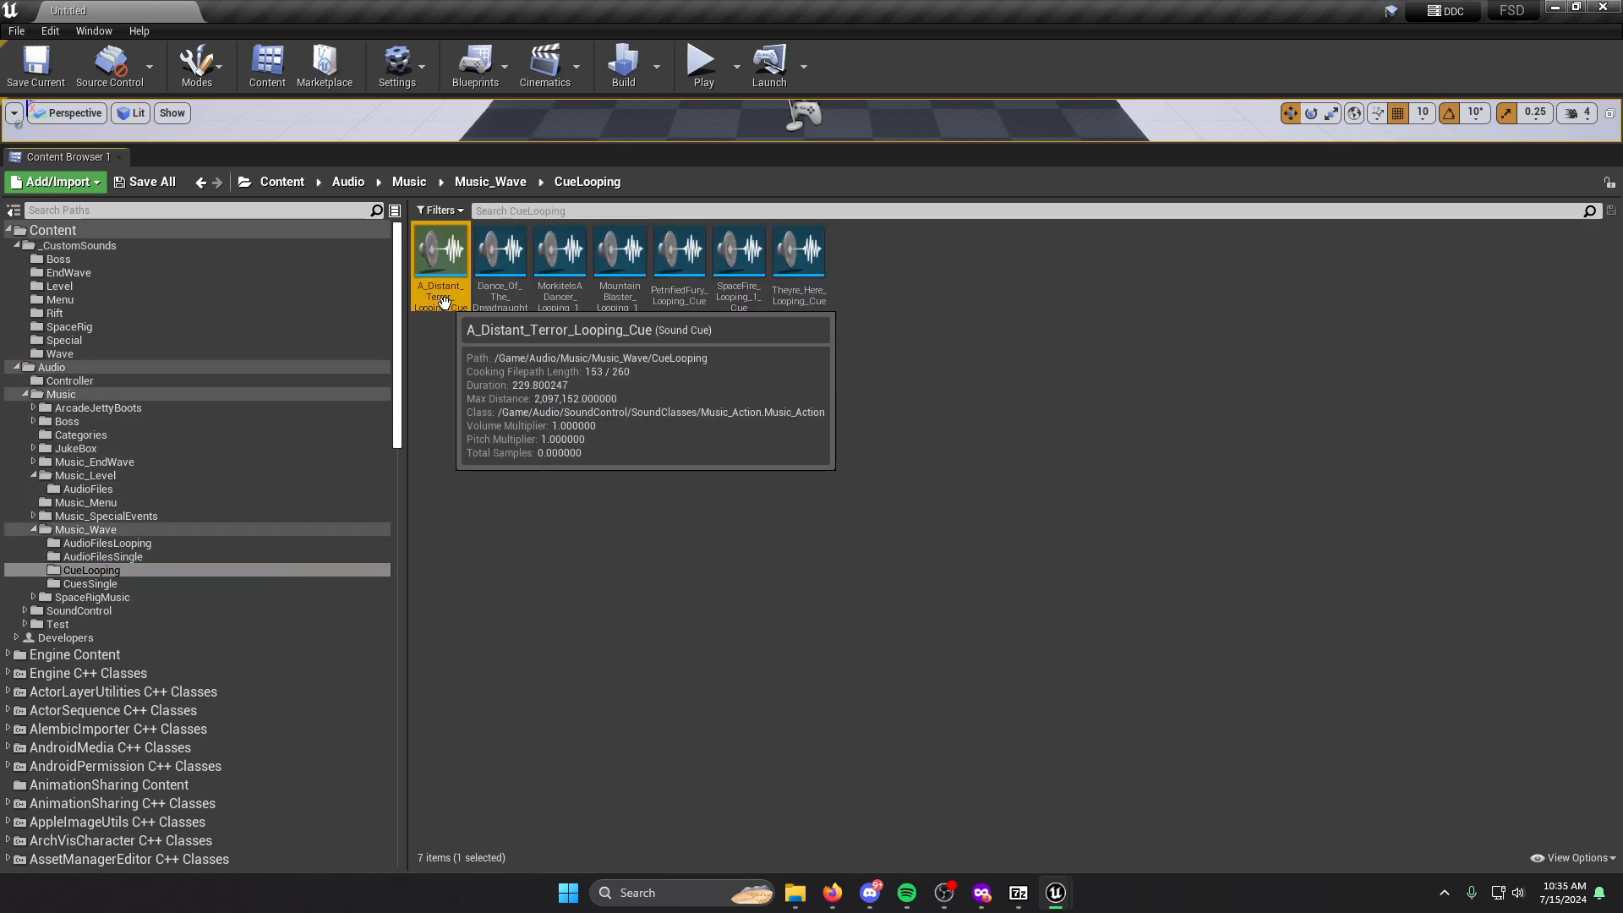
pyautogui.doubleClick(444, 301)
pyautogui.click(1427, 203)
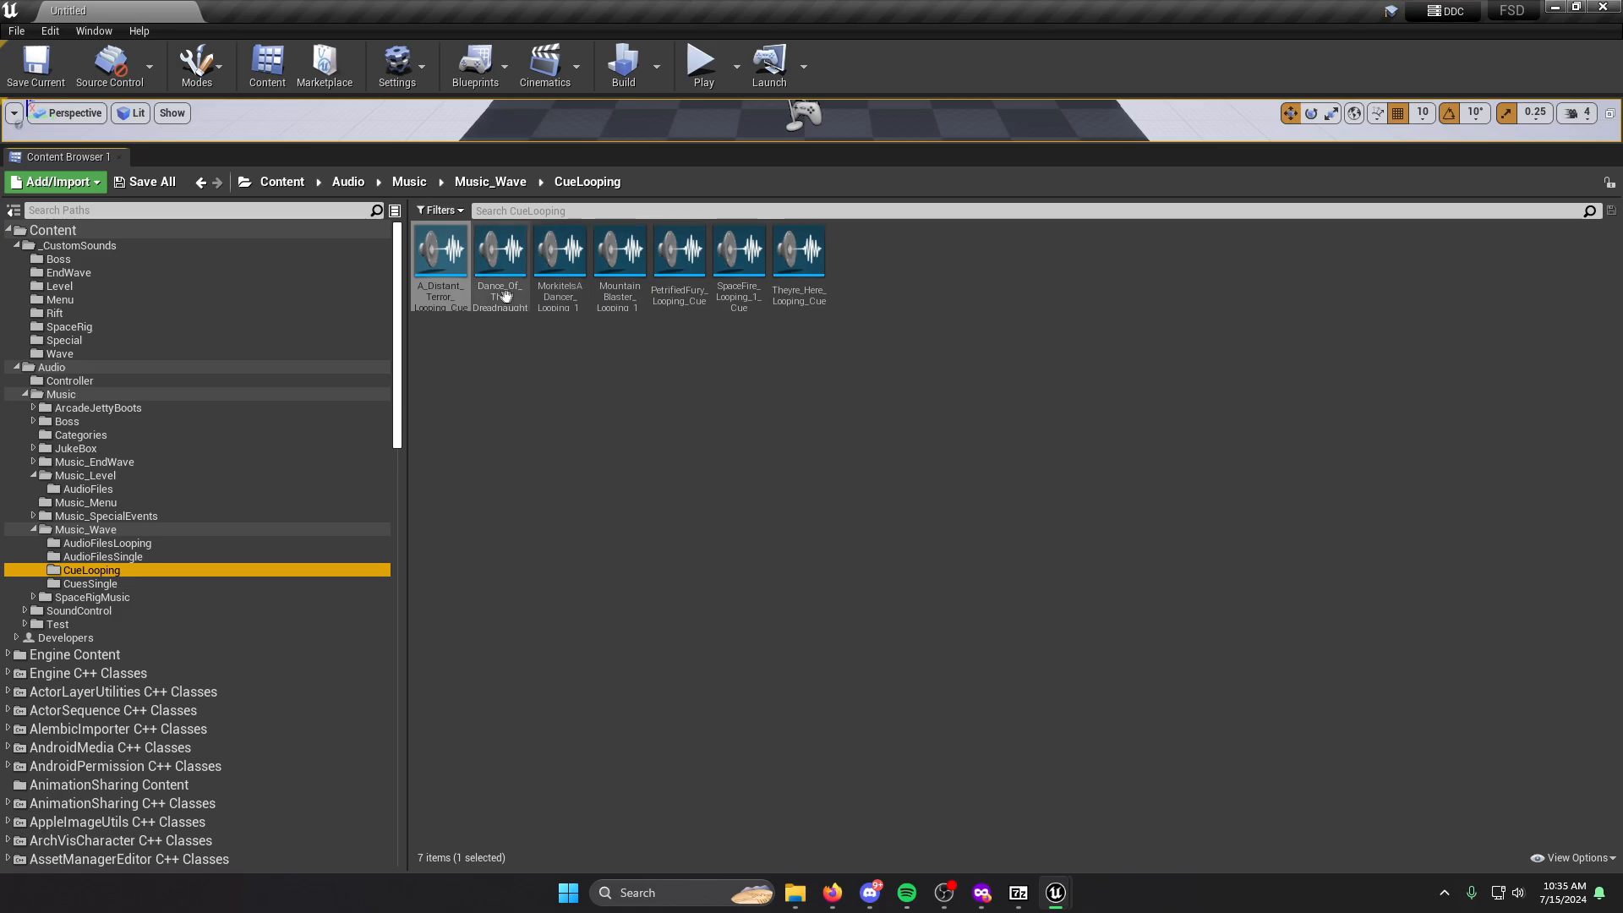
pyautogui.doubleClick(508, 295)
pyautogui.click(658, 572)
pyautogui.press('Delete')
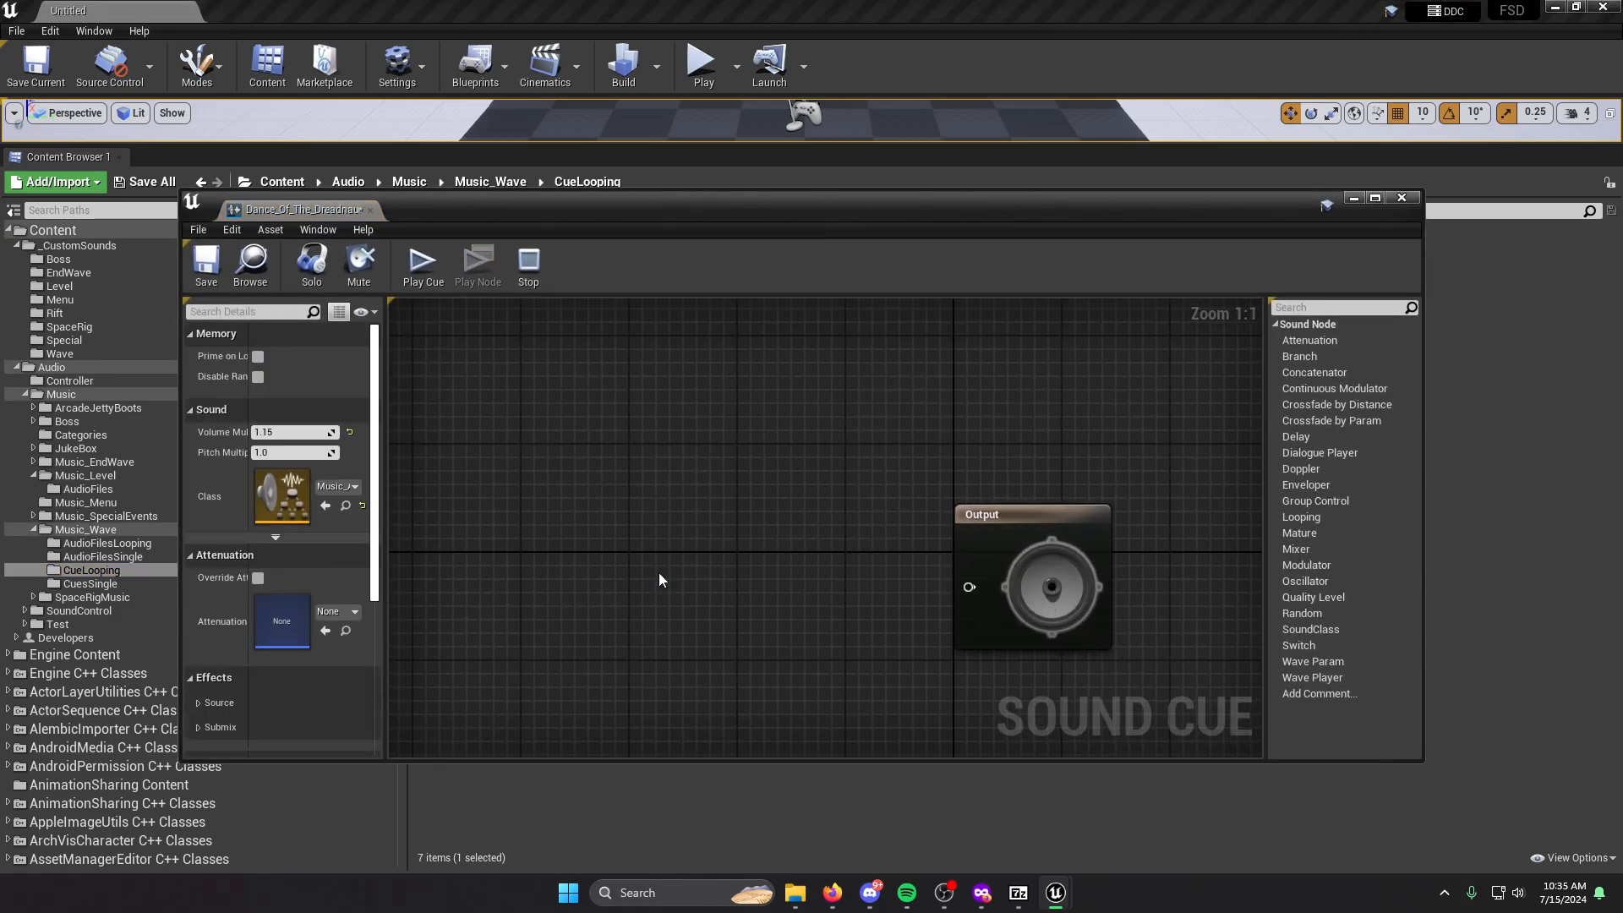
# Paste the Random node with its three wave players into the cue, place it before Output, and connect it to Output.
pyautogui.hotkey('ctrl', 'v')
pyautogui.moveTo(866, 566); pyautogui.dragTo(701, 566)
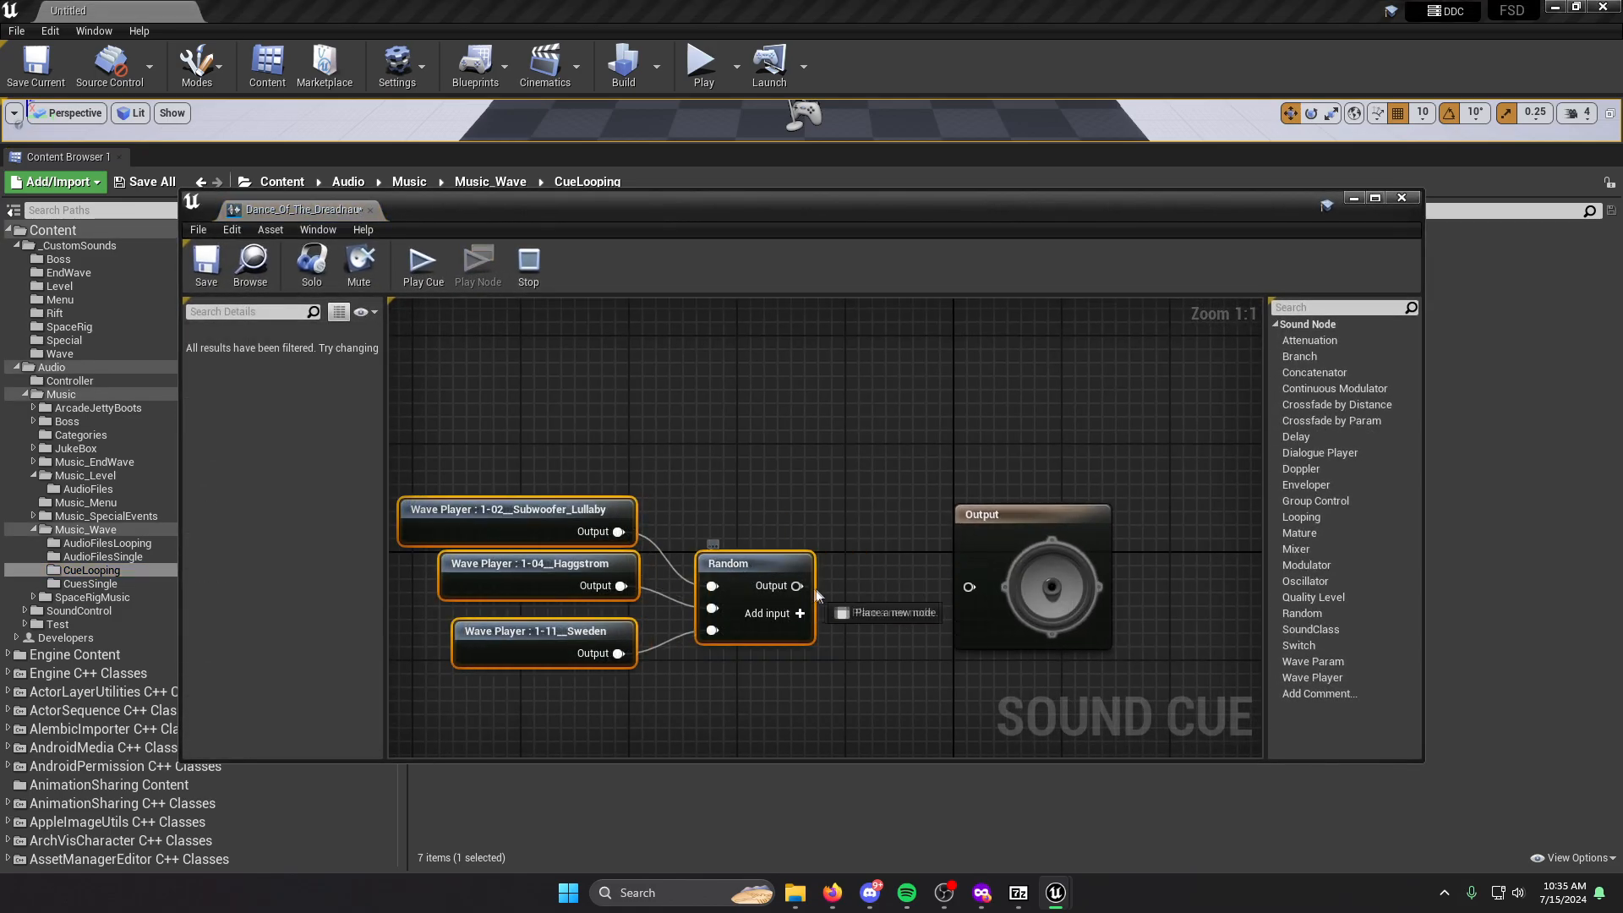
pyautogui.moveTo(972, 590); pyautogui.dragTo(969, 588)
pyautogui.click(898, 510)
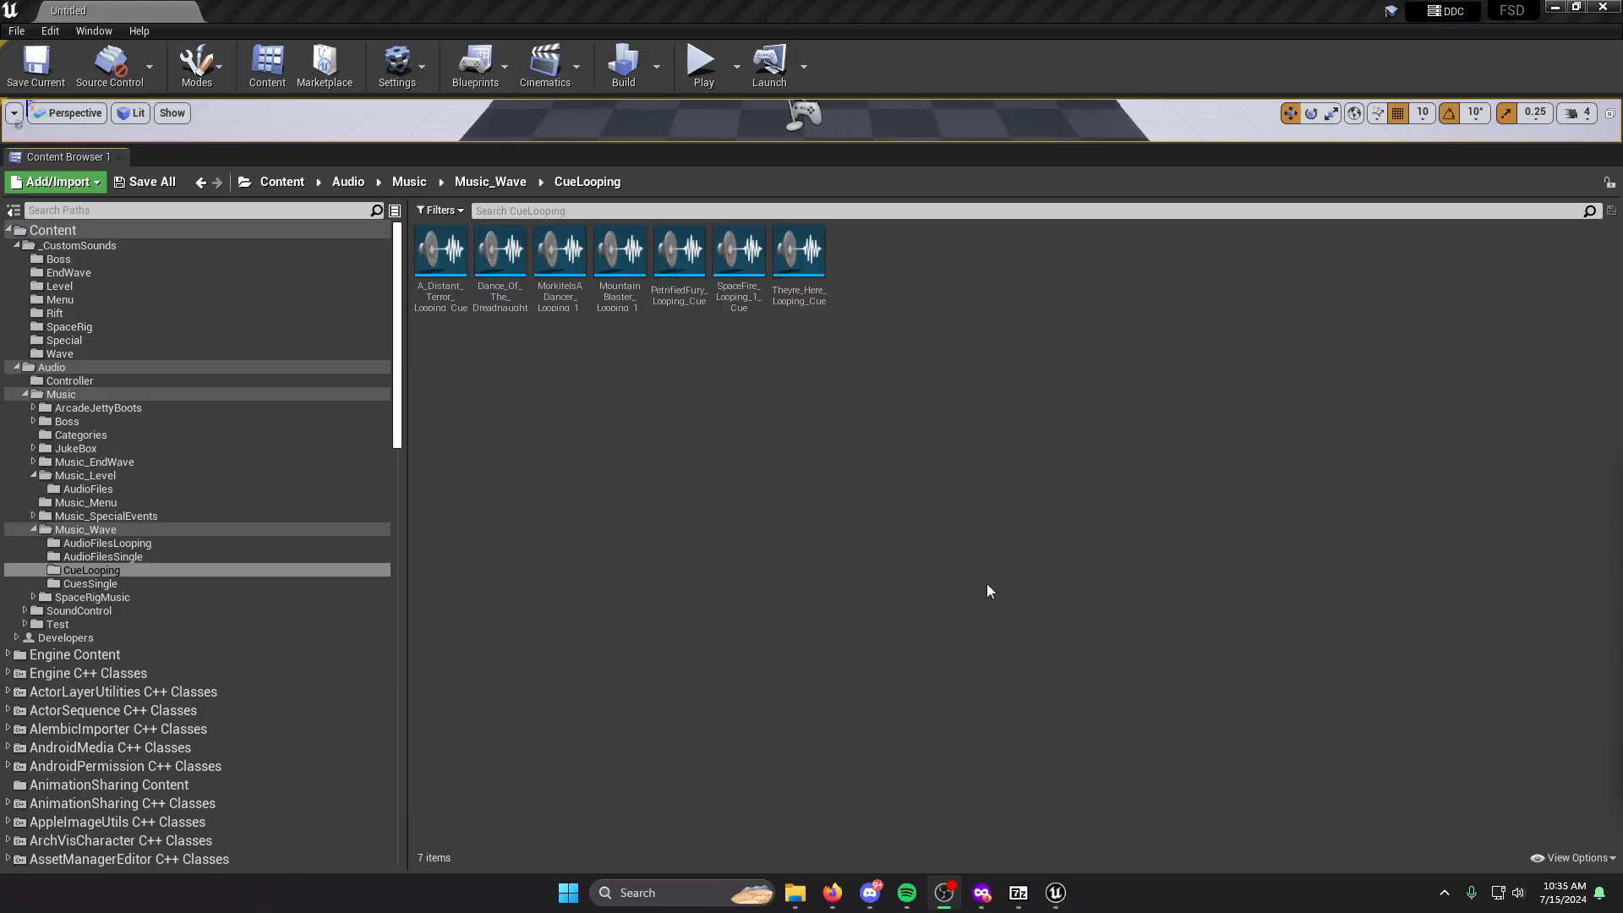
pyautogui.click(987, 584)
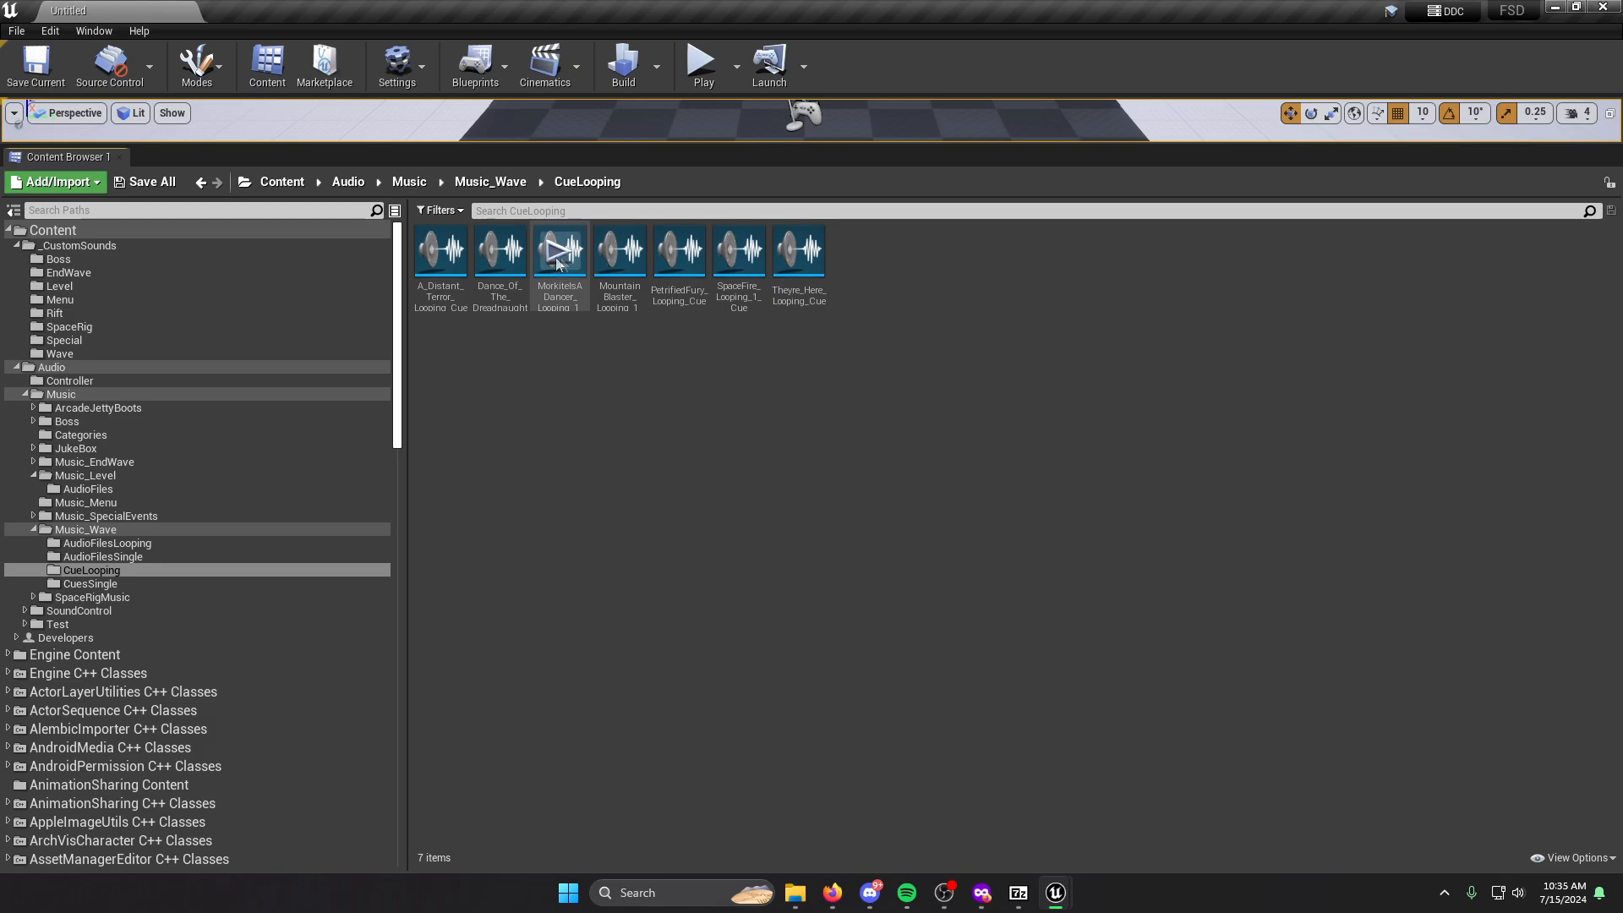
# Examine the node graphs of St_Boss_wave_Cue and St_DOTSA_Cue in Music_Wave/CuesSingle.
pyautogui.click(98, 585)
pyautogui.click(799, 502)
pyautogui.doubleClick(458, 302)
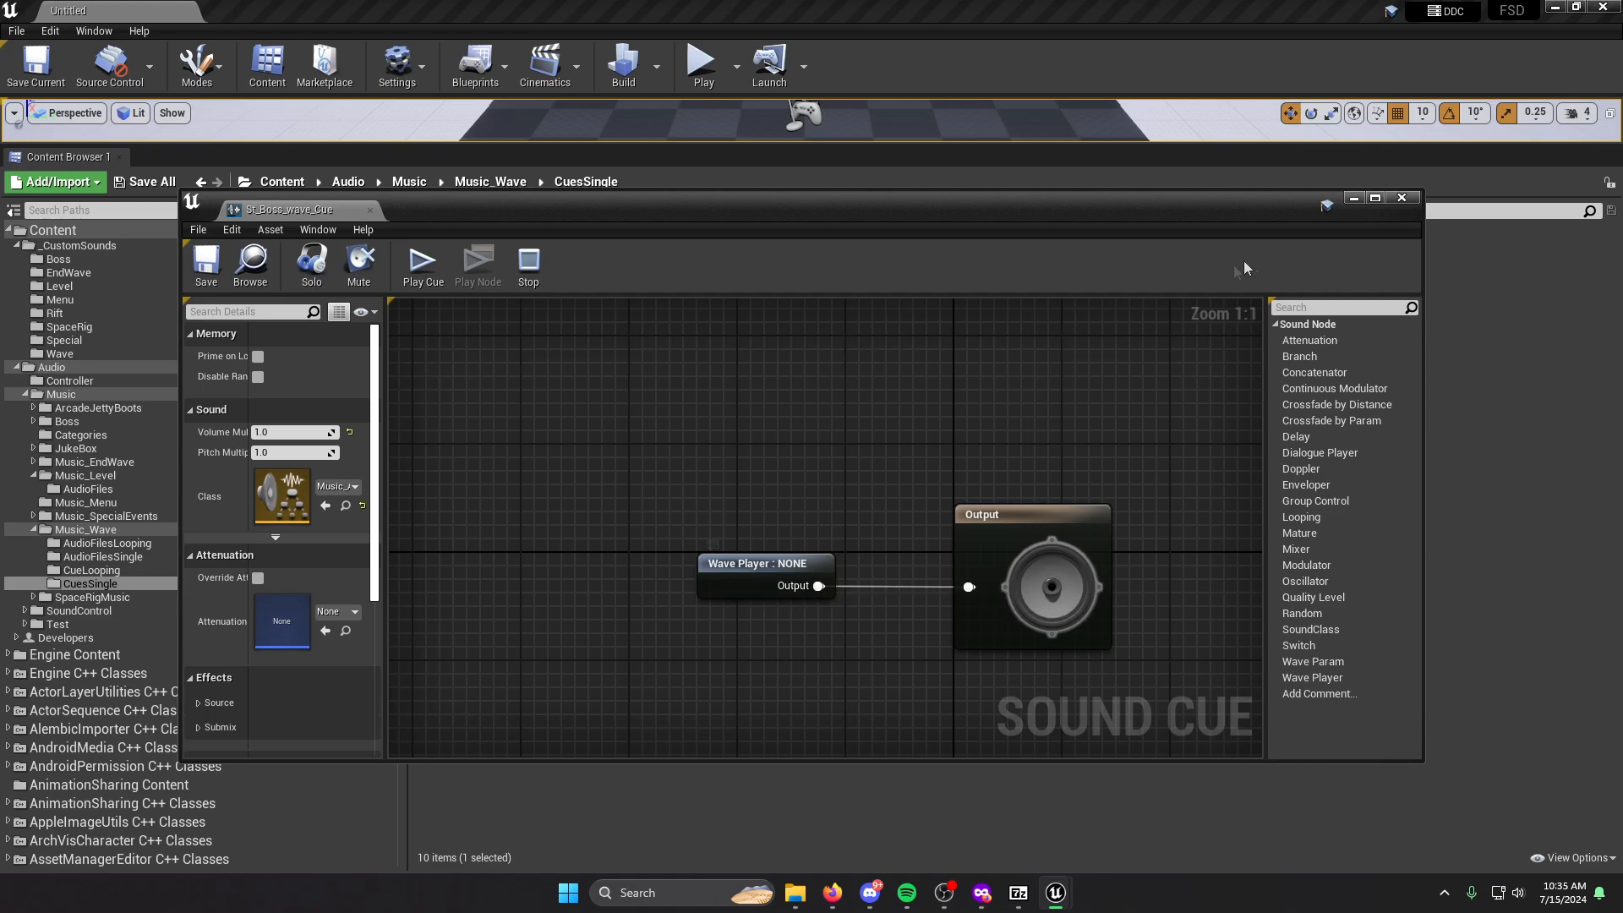
pyautogui.click(1409, 203)
pyautogui.doubleClick(499, 254)
pyautogui.click(770, 580)
pyautogui.click(1402, 197)
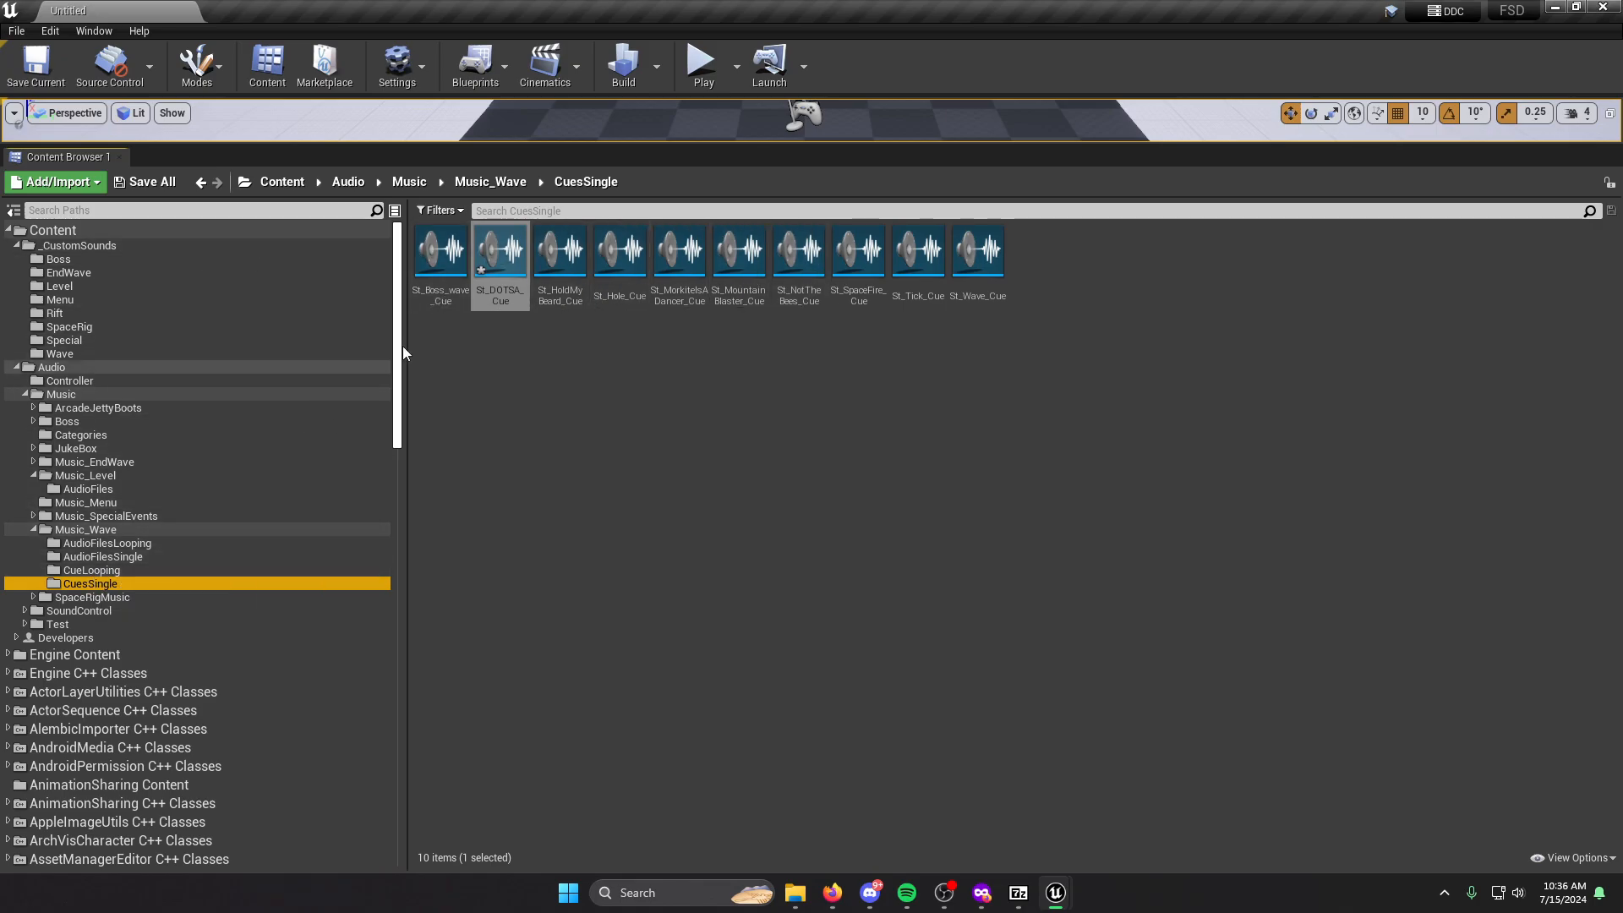
# Replace the empty Wave Player in St_Boss_wave_Cue with the copied Random and wave player nodes, connect Random to Output, and save the cue.
pyautogui.doubleClick(439, 292)
pyautogui.moveTo(735, 560); pyautogui.dragTo(489, 559)
pyautogui.press('Delete')
pyautogui.hotkey('ctrl', 'z')
pyautogui.moveTo(816, 620); pyautogui.dragTo(970, 589)
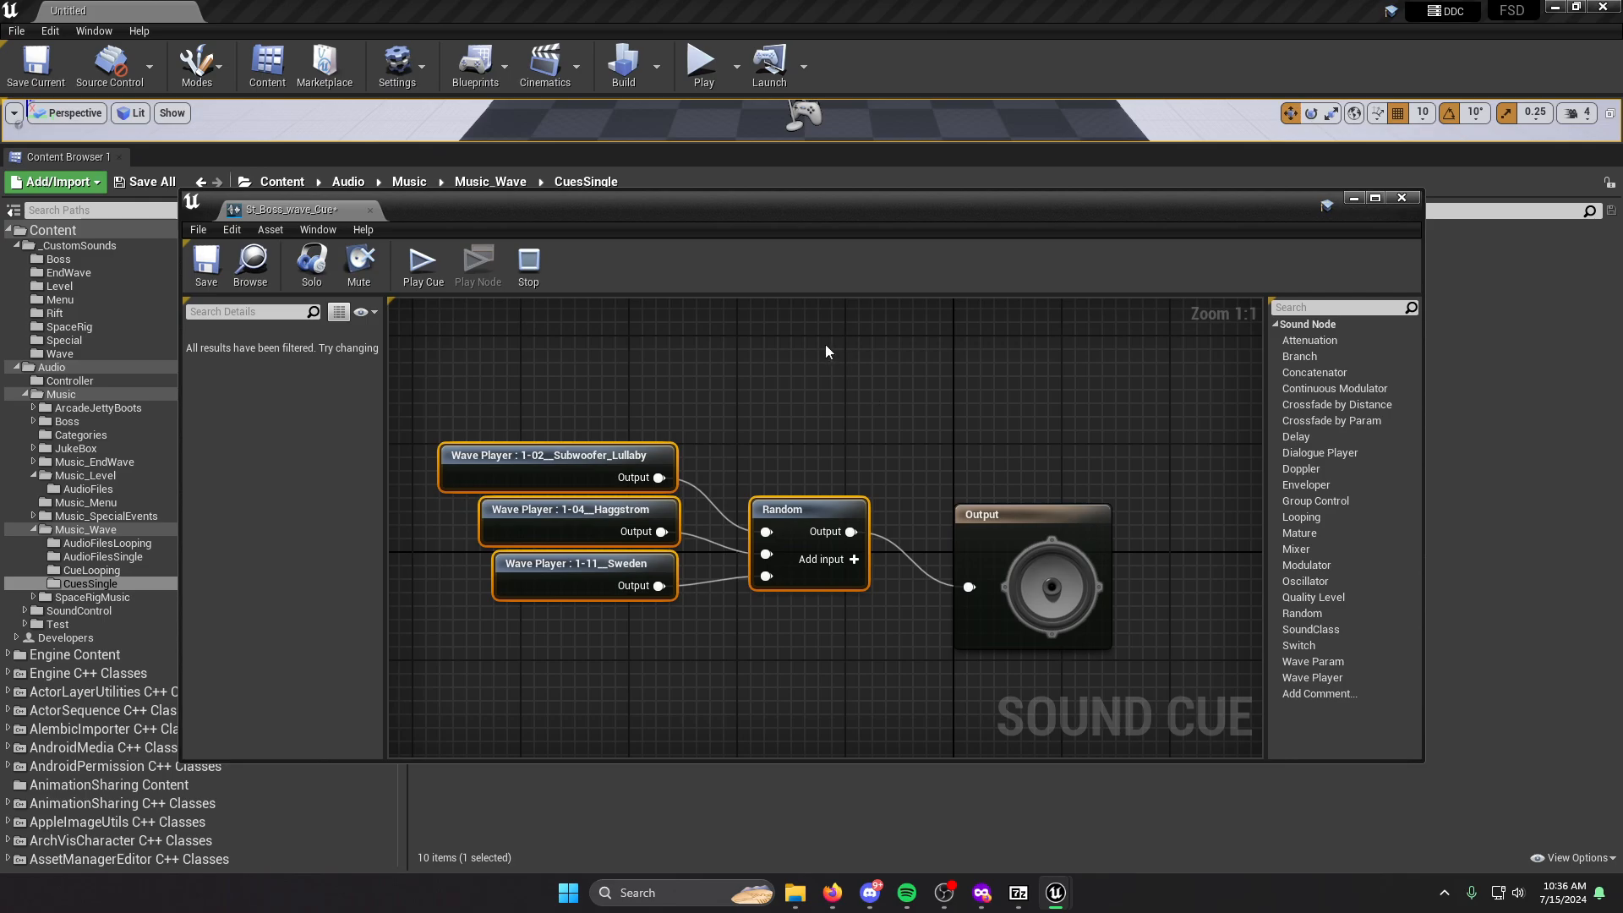
pyautogui.moveTo(805, 530); pyautogui.dragTo(792, 570)
pyautogui.hotkey('ctrl', 's')
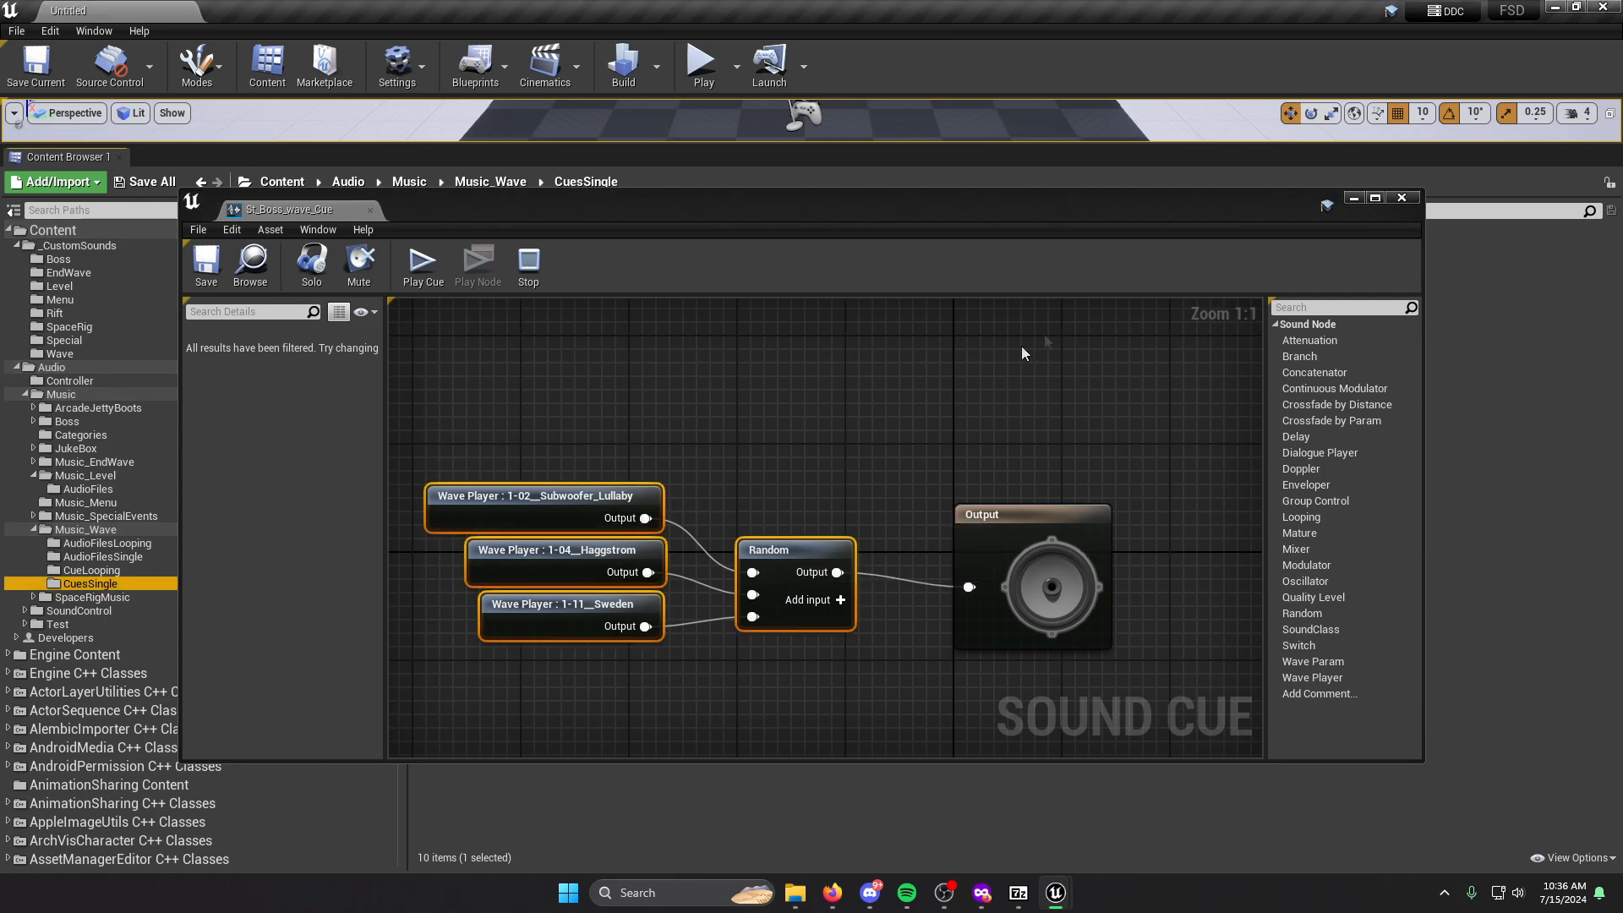
pyautogui.click(1410, 200)
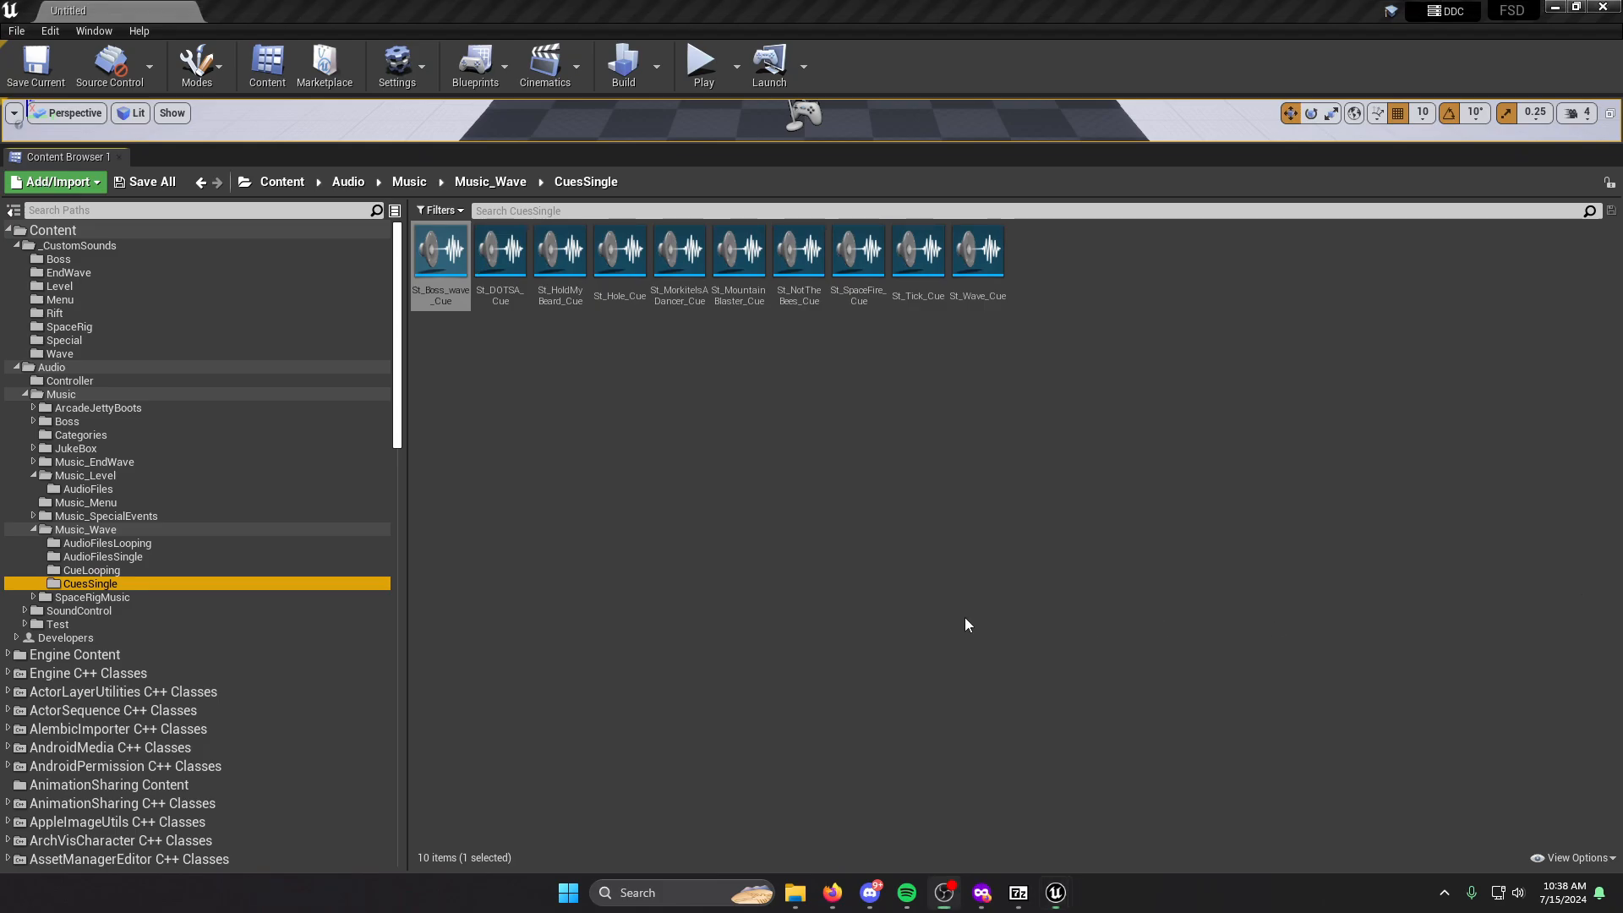
# Reopen St_Boss_wave_Cue and check the Looping setting of its three wave players.
pyautogui.click(965, 617)
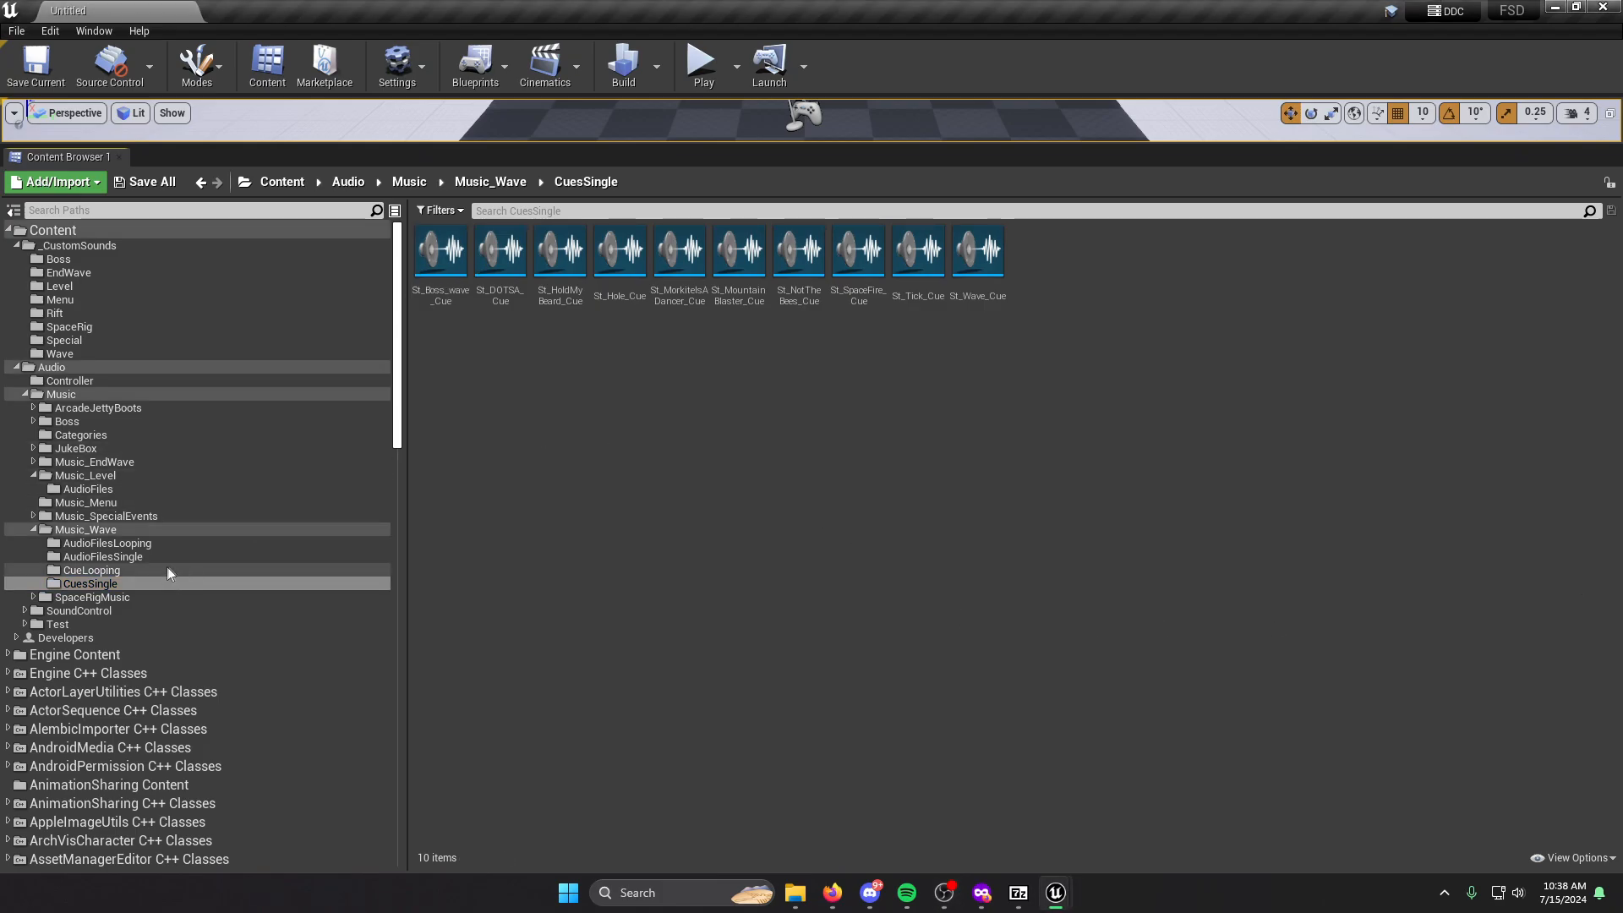
pyautogui.doubleClick(428, 304)
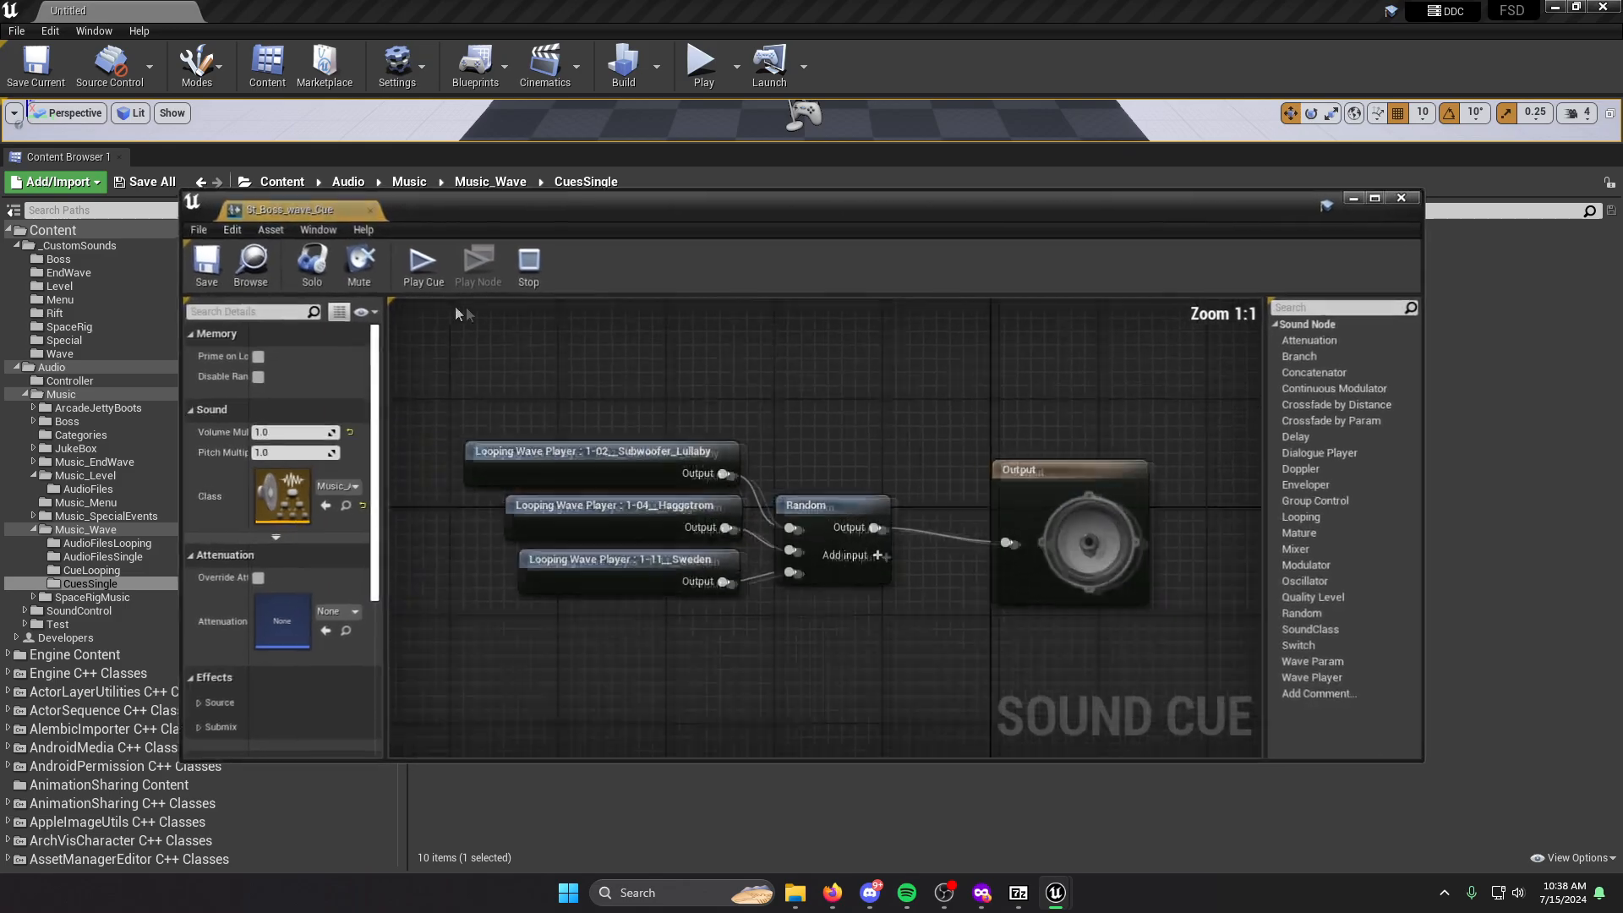
pyautogui.moveTo(555, 375); pyautogui.dragTo(763, 683)
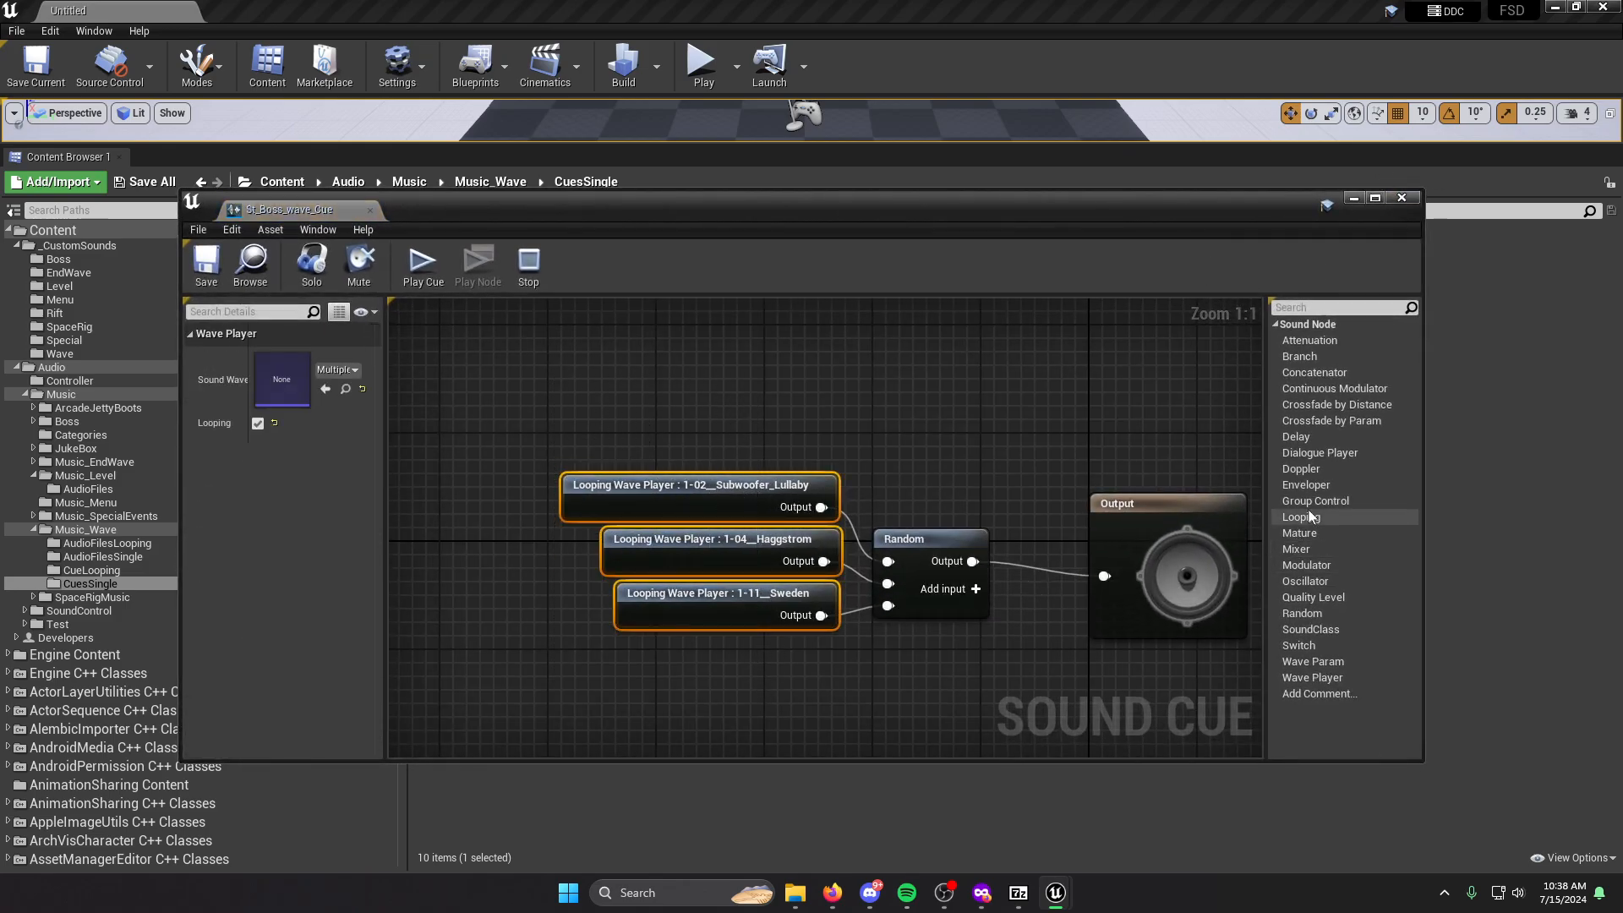
pyautogui.click(1400, 199)
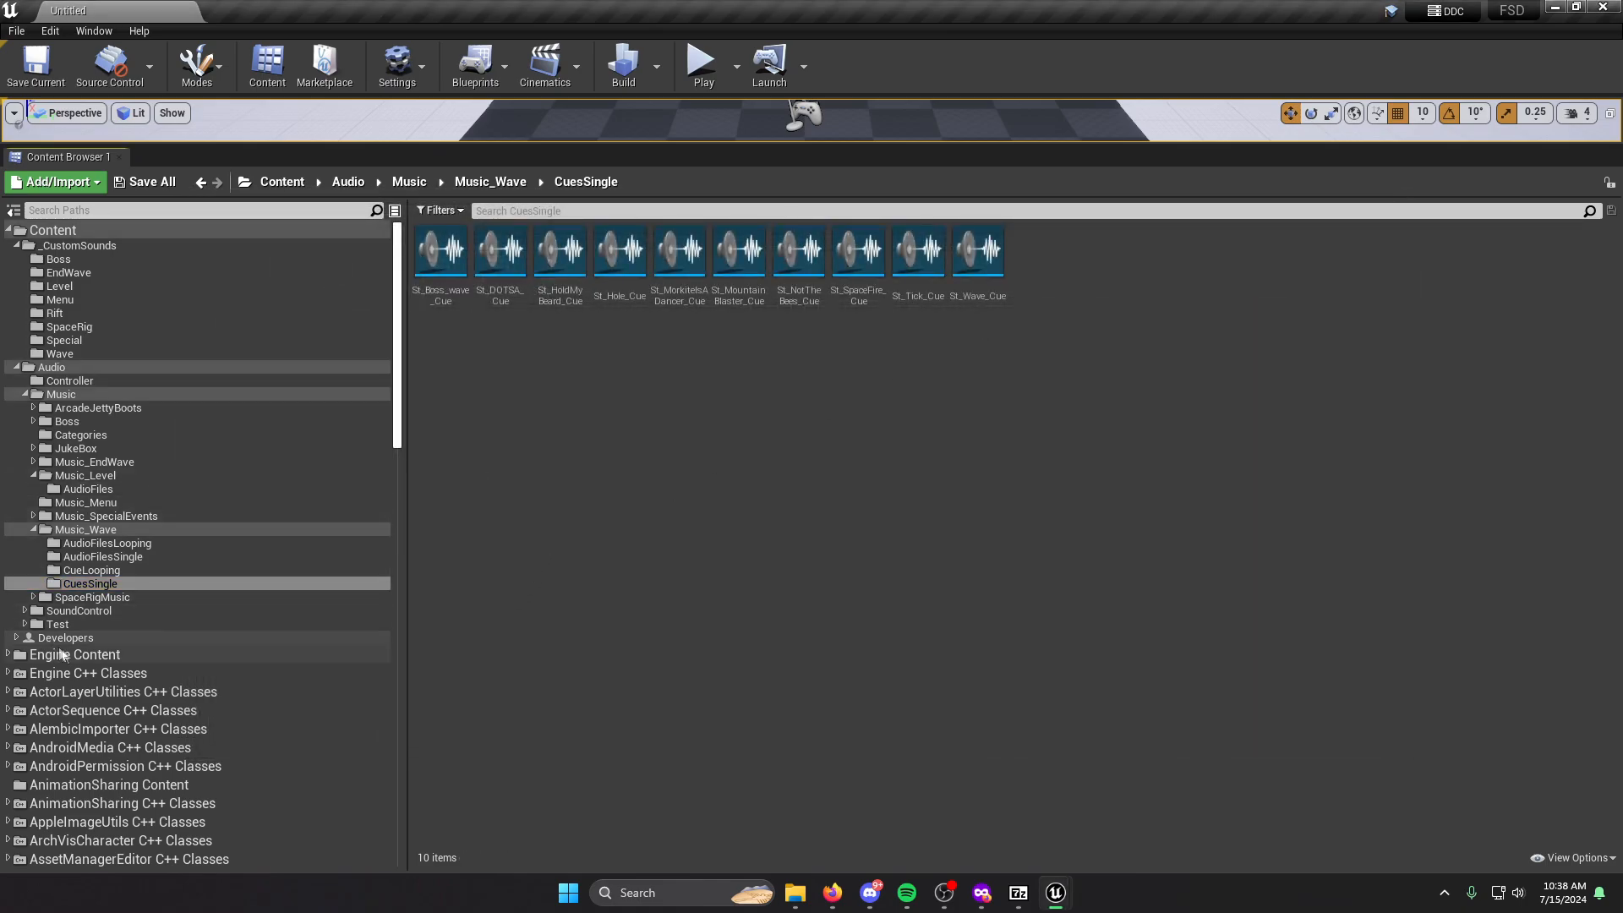
# Force-delete everything in SpaceRigMusic except Ambience_Music_Cue, dismissing the deletion of the two subfolders.
pyautogui.click(100, 602)
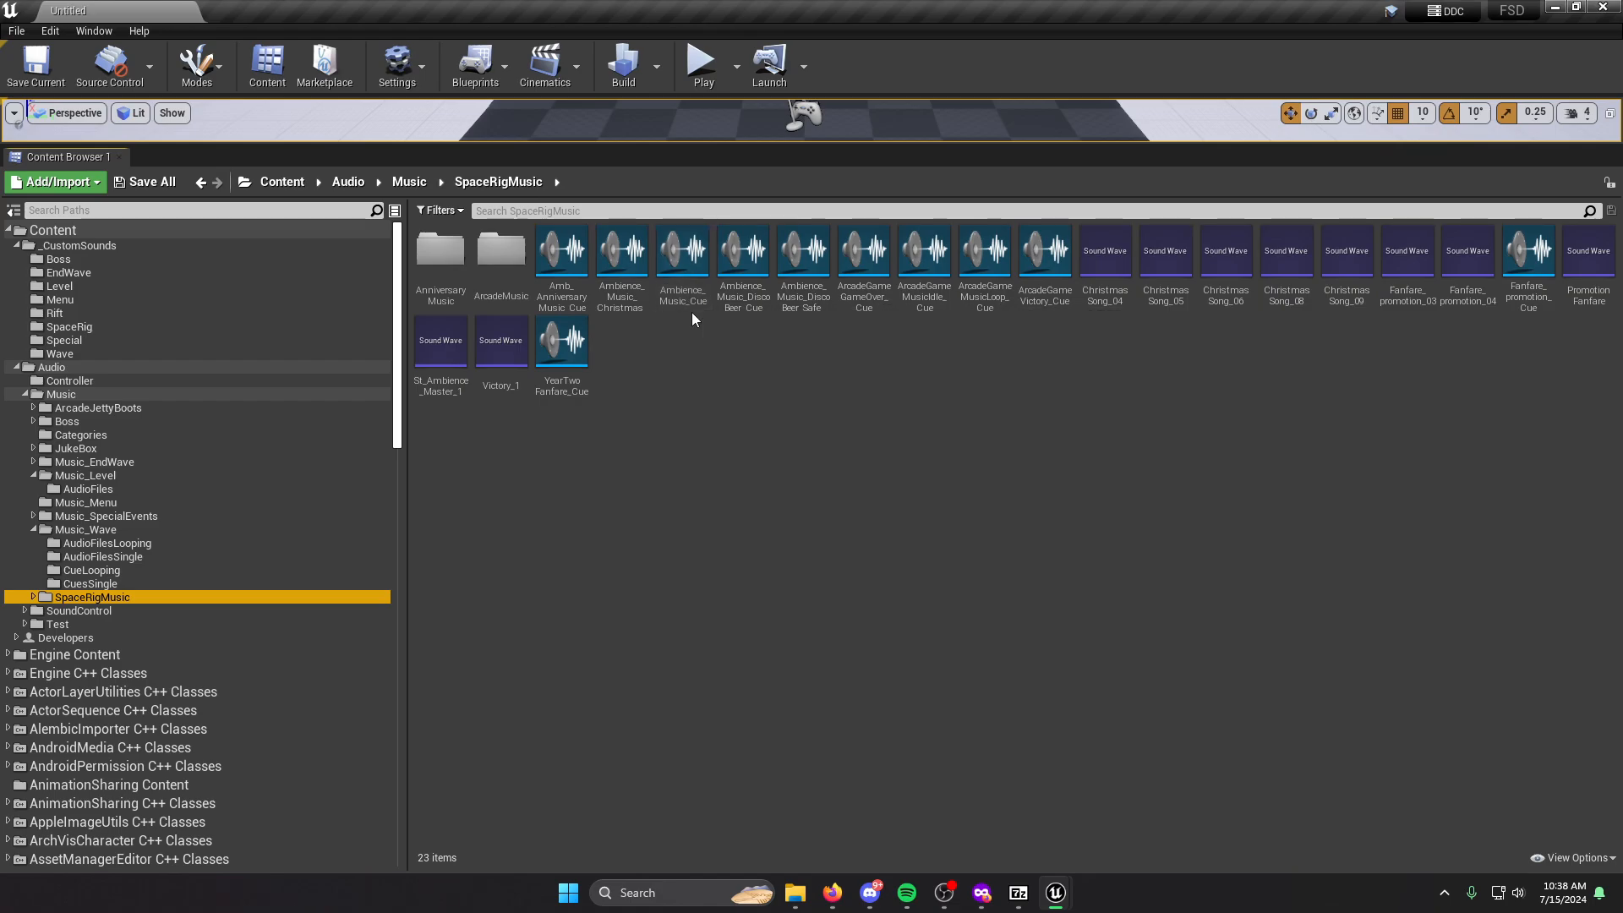
pyautogui.hotkey('ctrl', 'a')
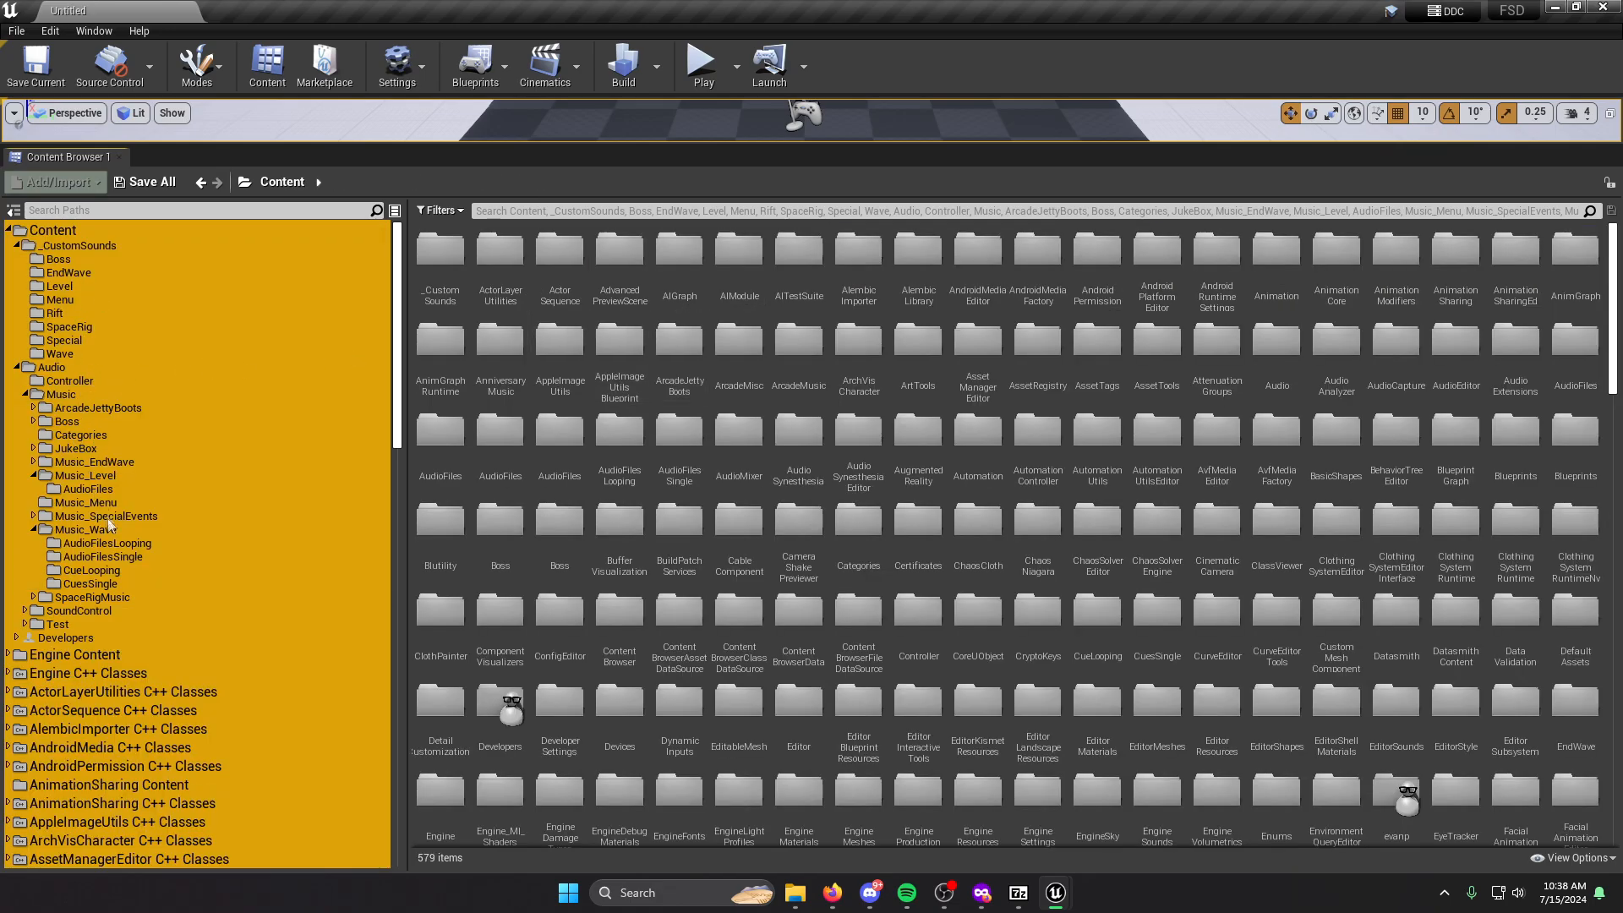
pyautogui.click(106, 599)
pyautogui.hotkey('ctrl', 'a')
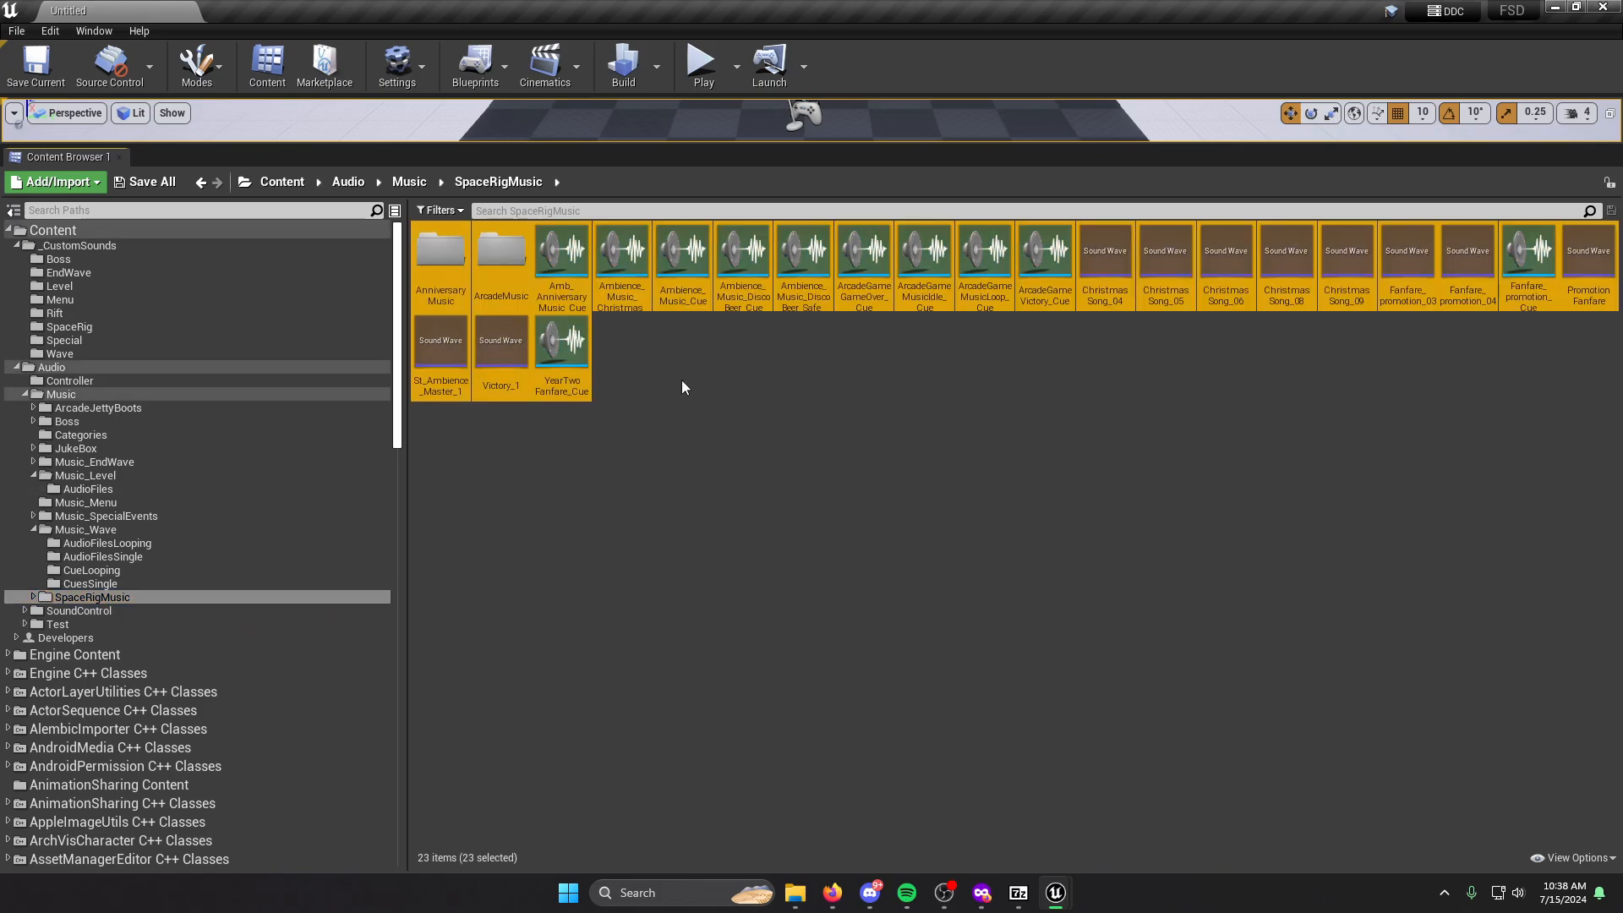
pyautogui.keyDown('ctrl'); pyautogui.click(681, 306); pyautogui.keyUp('ctrl')
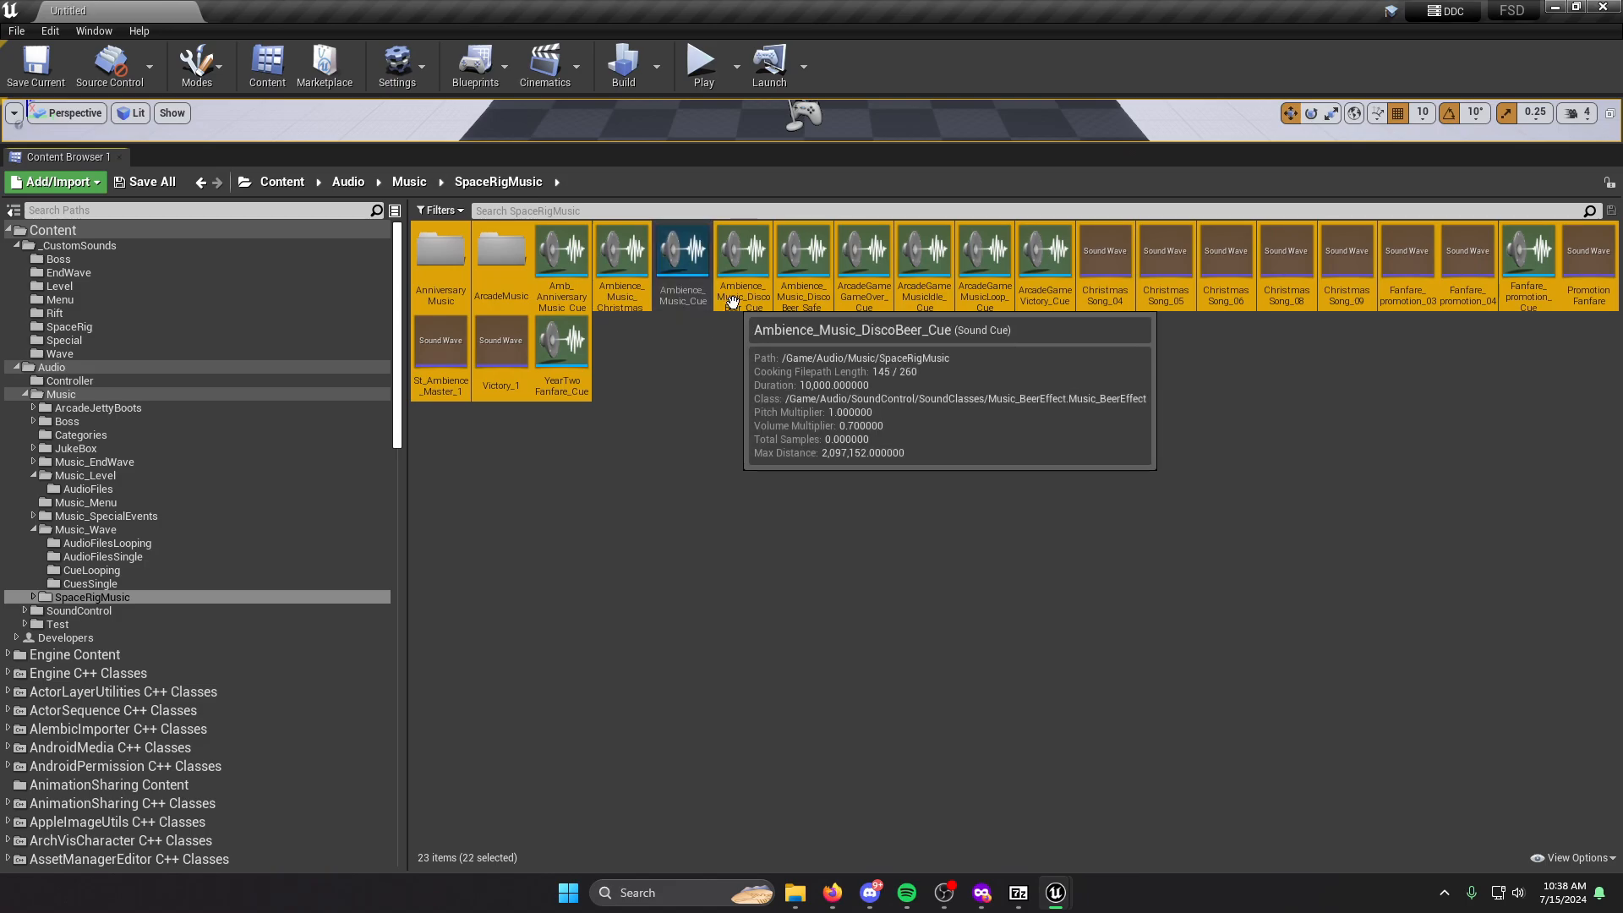
pyautogui.rightClick(736, 313)
pyautogui.click(803, 516)
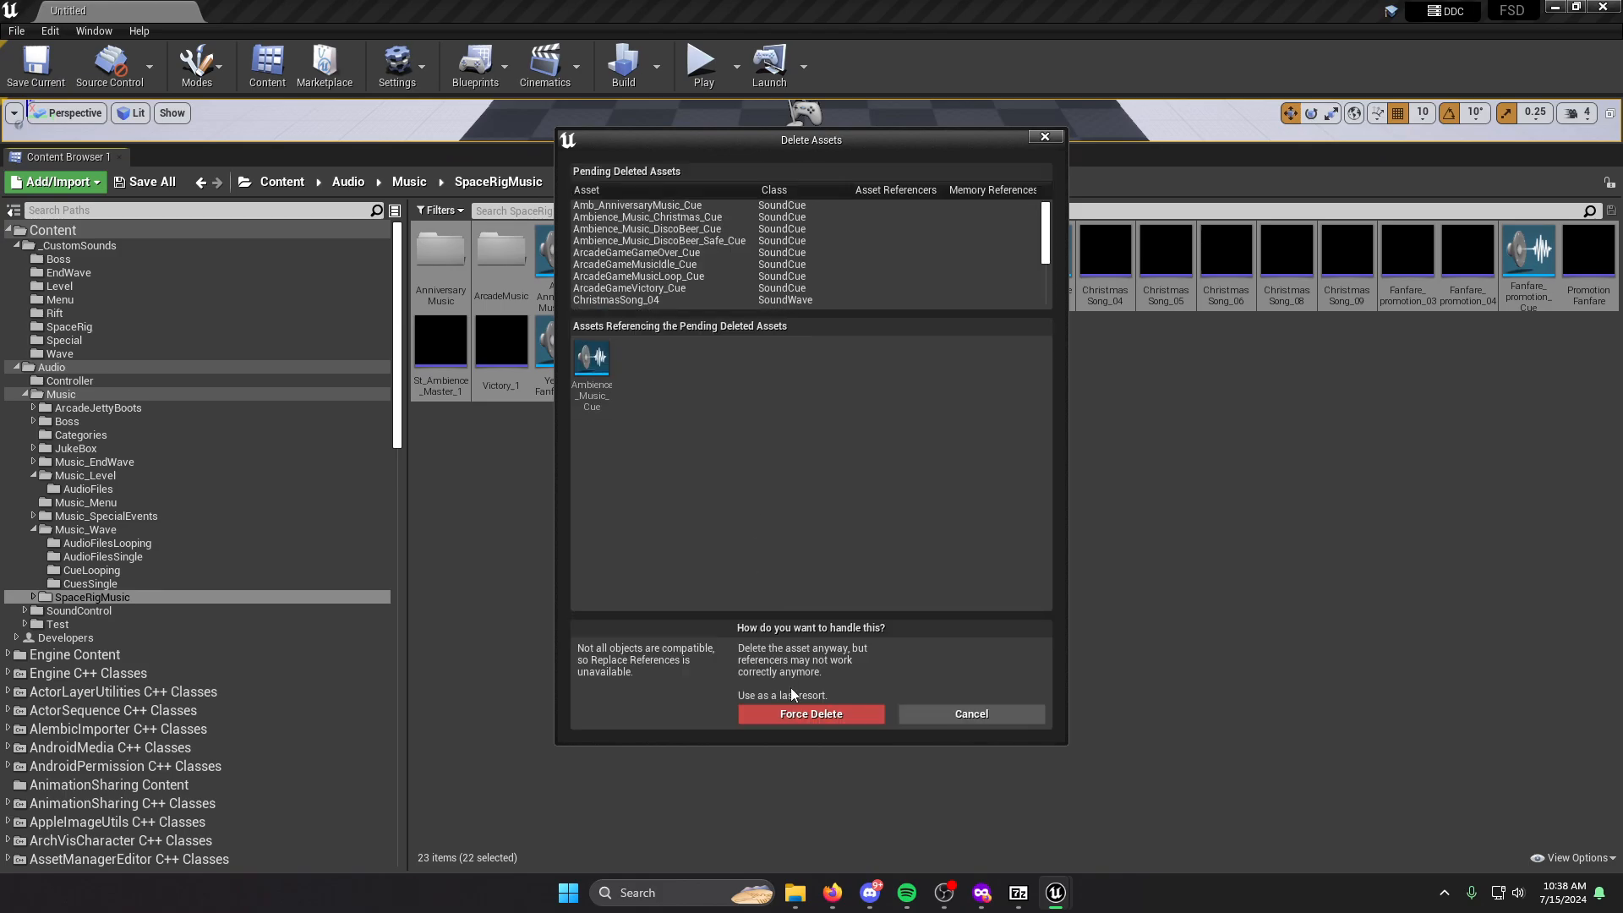
pyautogui.click(811, 713)
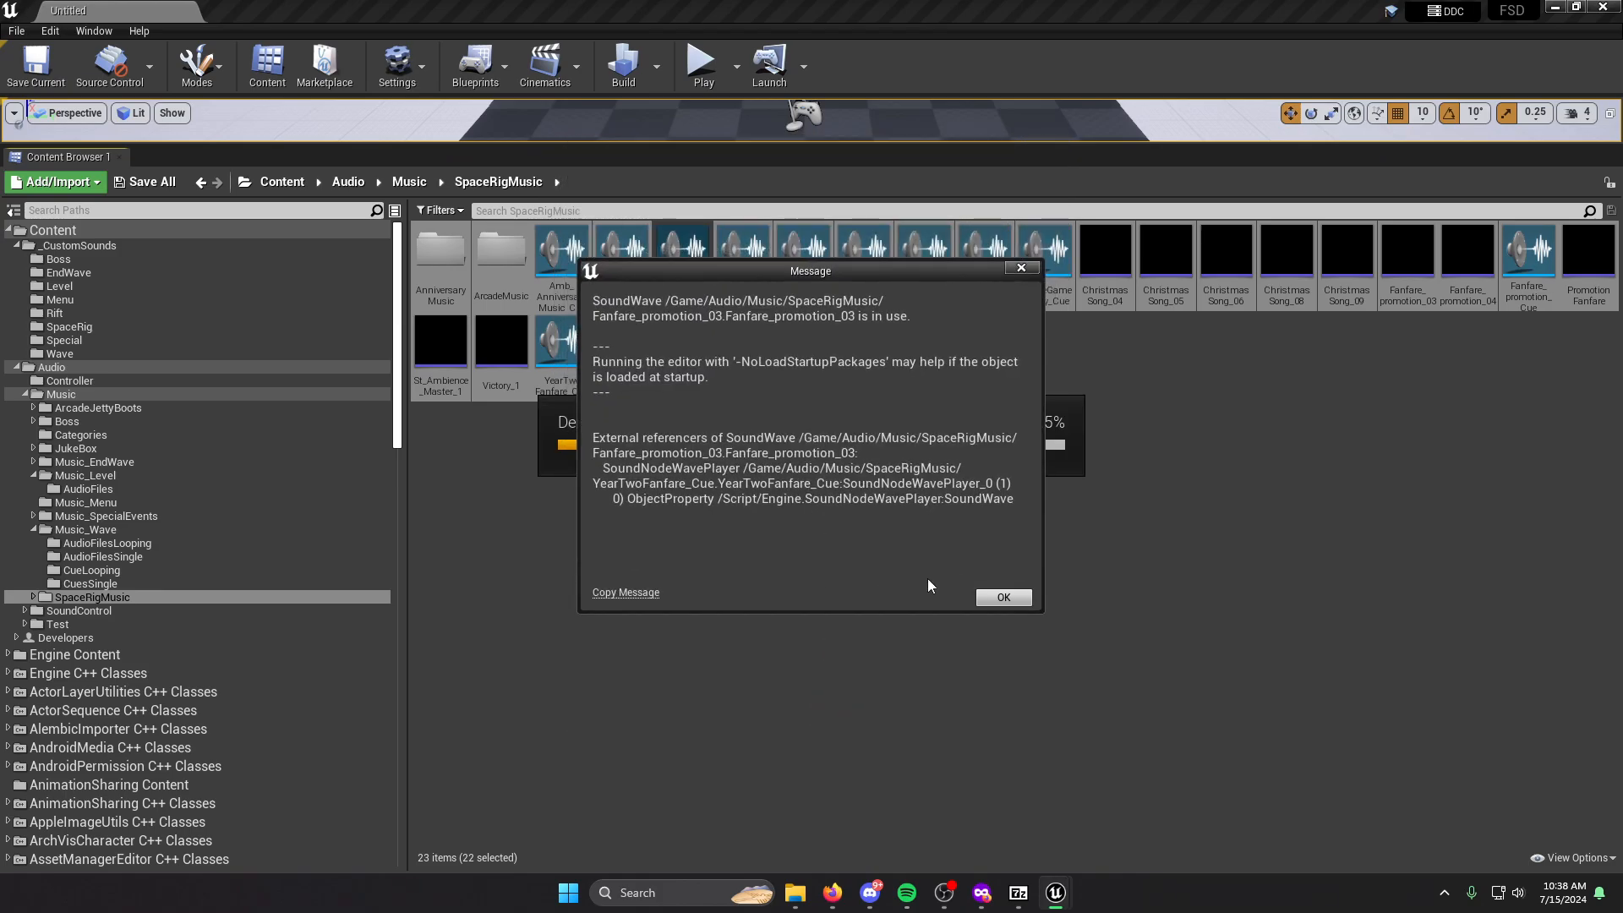
pyautogui.click(988, 596)
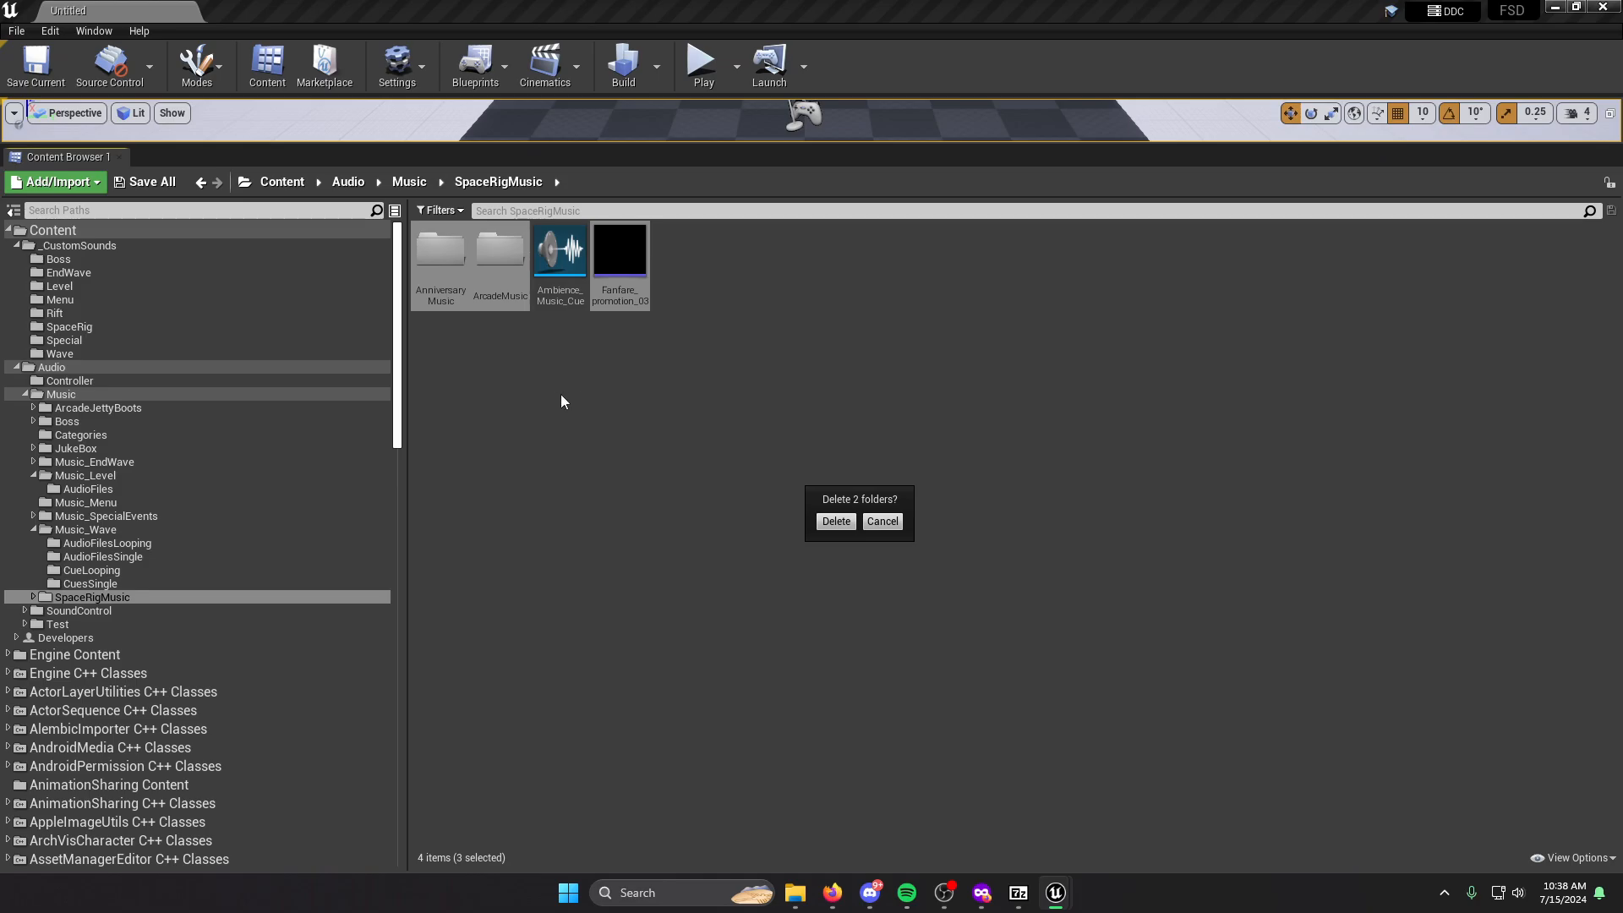
pyautogui.click(556, 395)
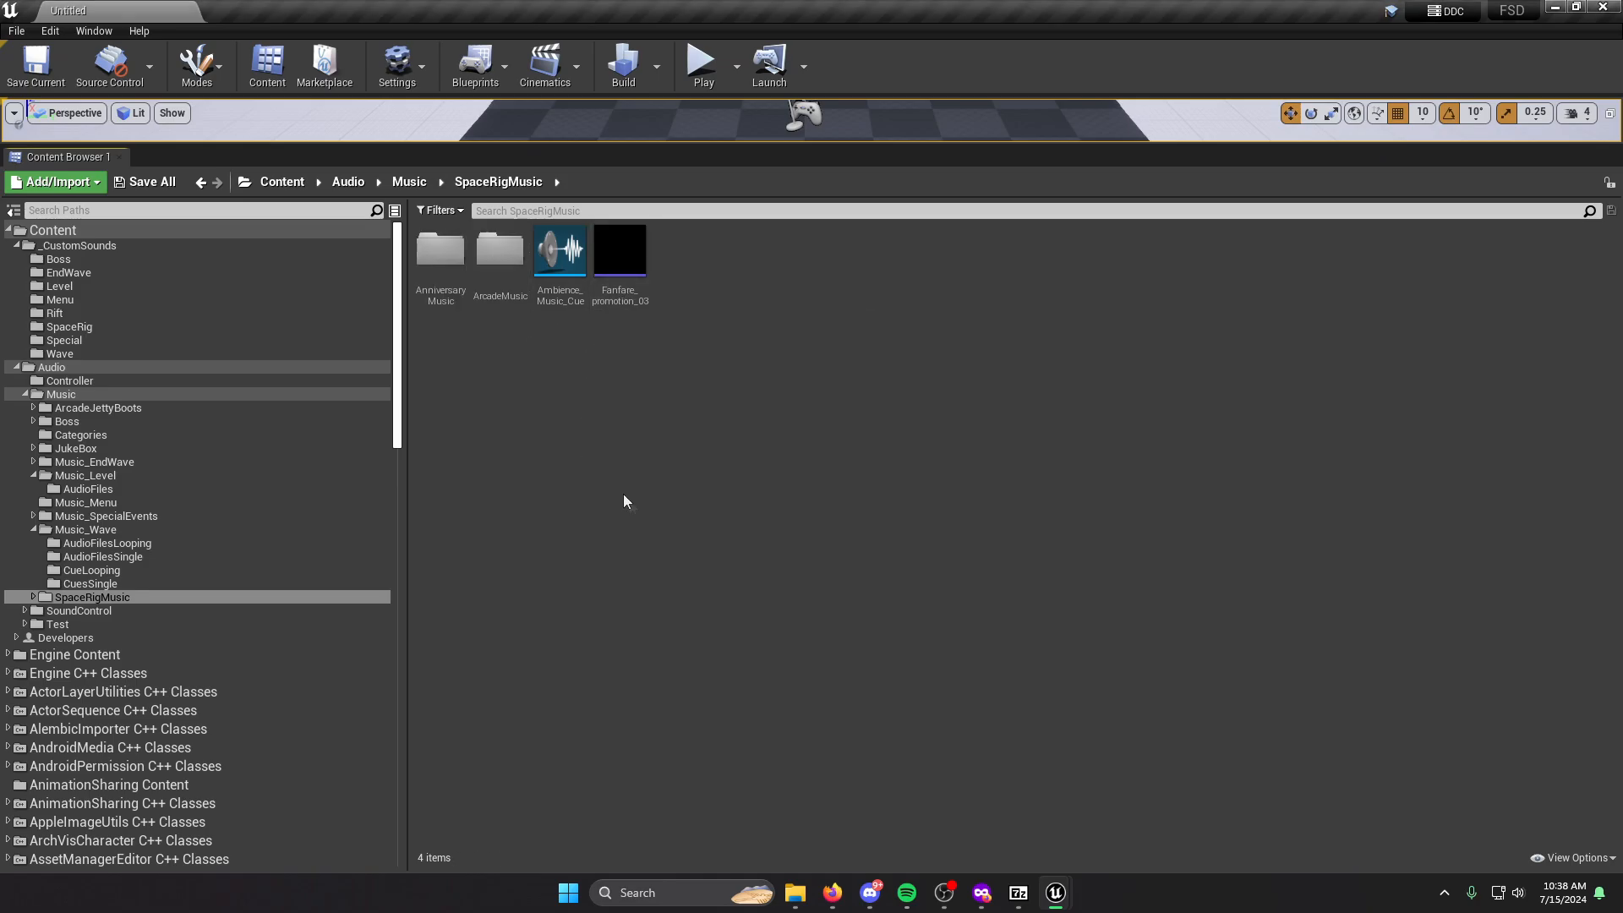
# Delete the leftover Fanfare_promotion_03 sound wave from SpaceRigMusic, dismissing the deletion of the two subfolders.
pyautogui.click(441, 254)
pyautogui.keyDown('ctrl'); pyautogui.click(500, 253); pyautogui.keyUp('ctrl')
pyautogui.keyDown('ctrl'); pyautogui.click(620, 254); pyautogui.keyUp('ctrl')
pyautogui.rightClick(620, 306)
pyautogui.click(674, 524)
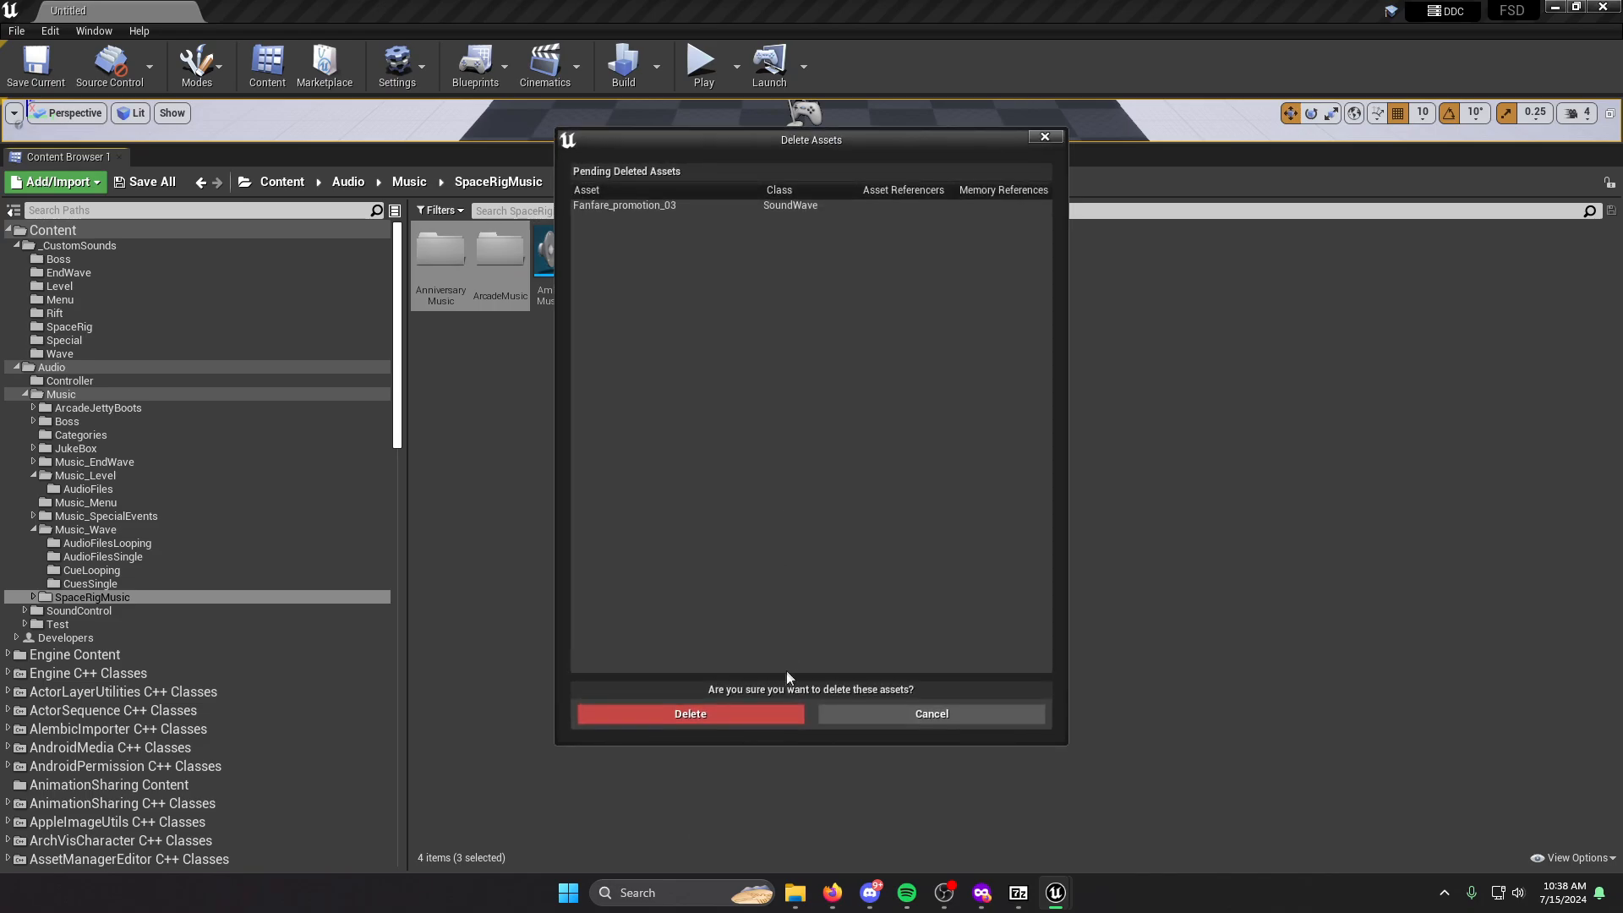
pyautogui.click(756, 708)
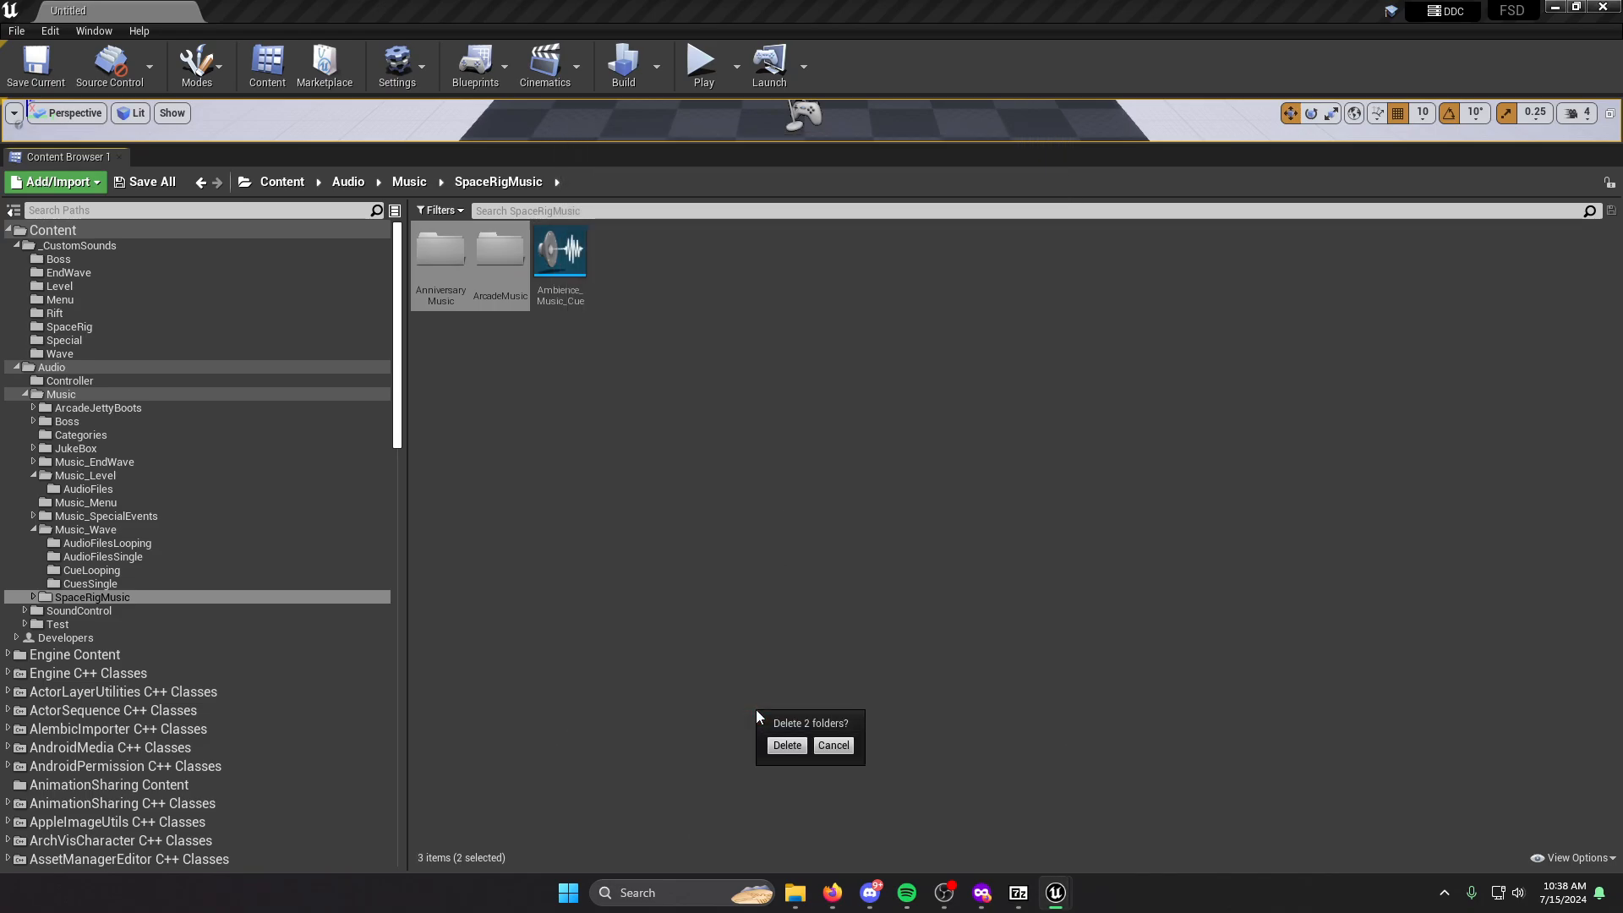
pyautogui.click(535, 417)
# Delete all sound waves contained in the AnniversaryMusic and ArcadeMusic subfolders of SpaceRigMusic.
pyautogui.doubleClick(500, 254)
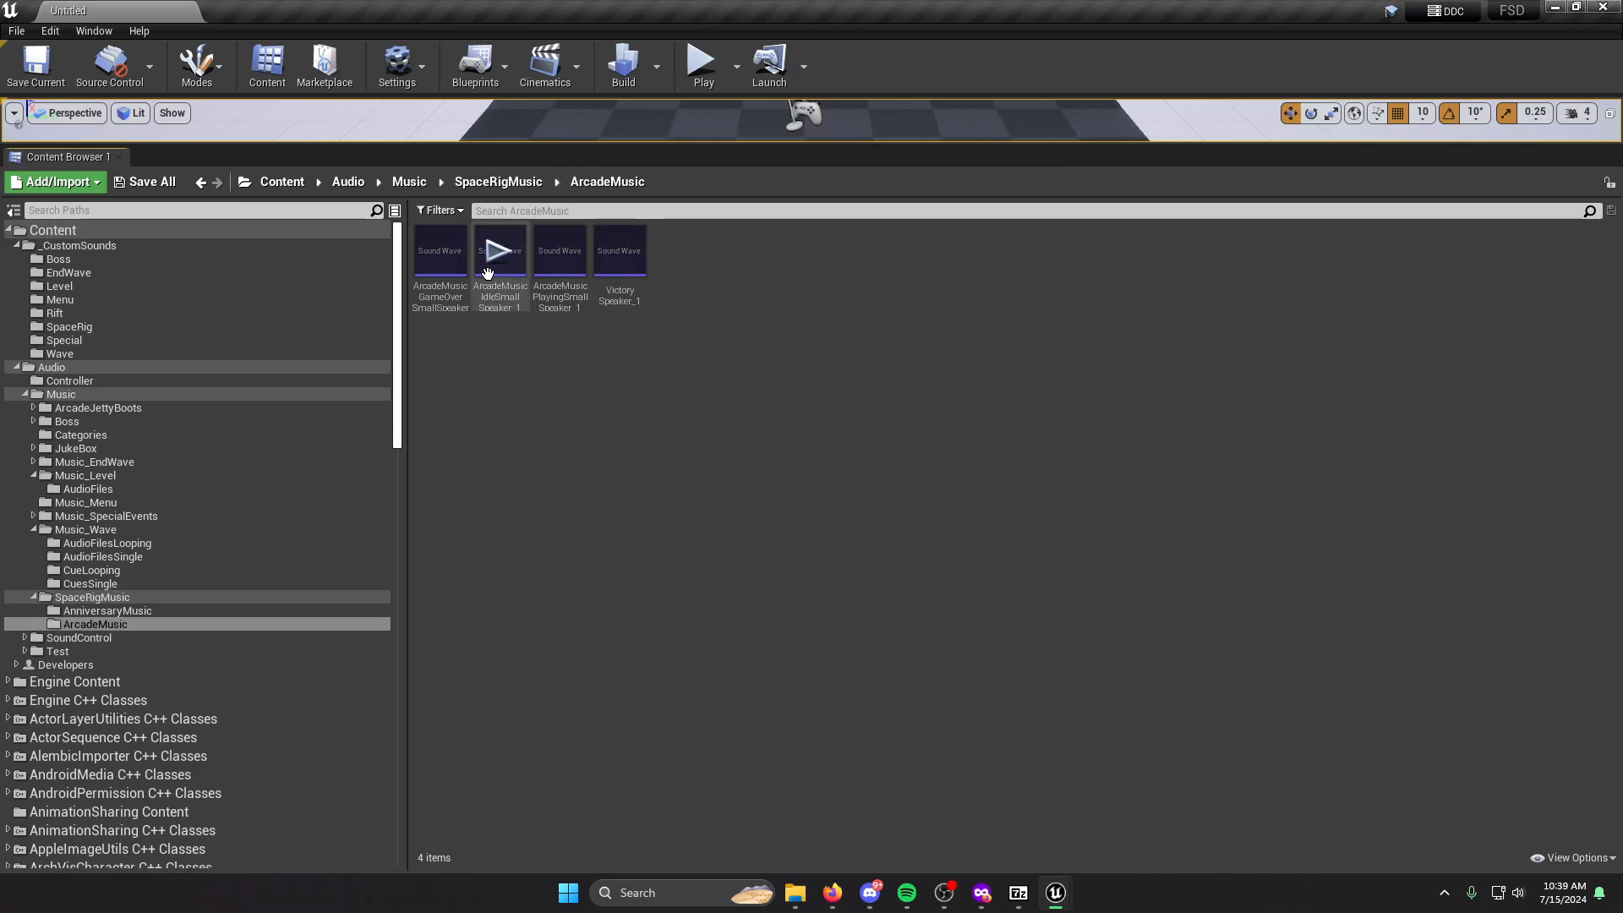
pyautogui.click(499, 182)
pyautogui.doubleClick(441, 252)
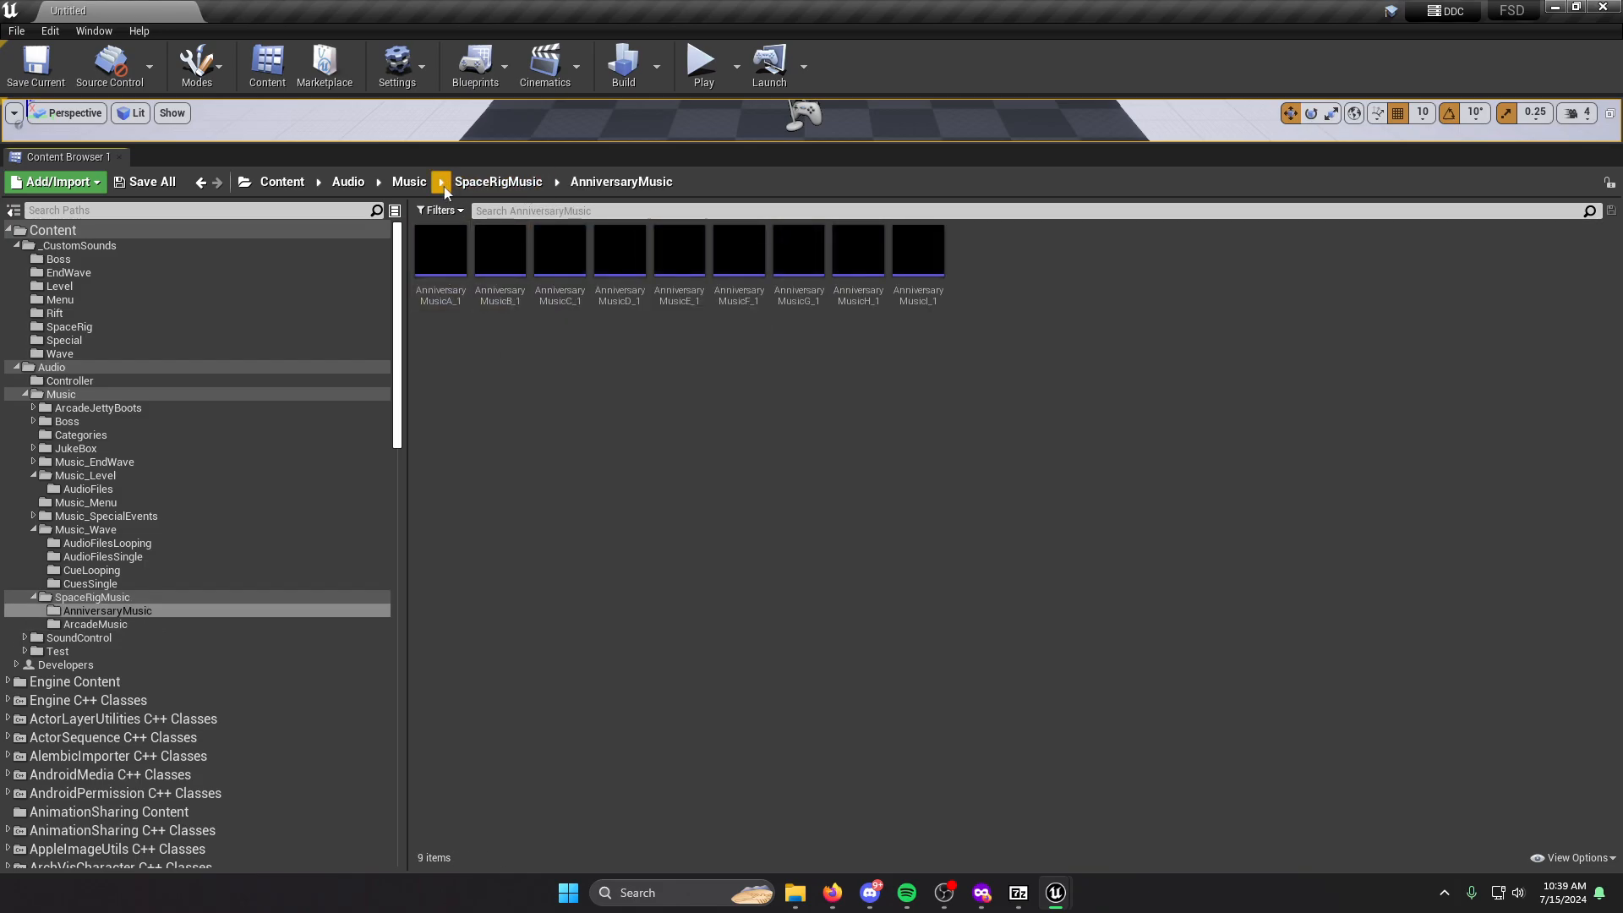
pyautogui.click(470, 186)
pyautogui.click(457, 286)
pyautogui.keyDown('shift'); pyautogui.click(500, 277); pyautogui.keyUp('shift')
pyautogui.rightClick(506, 283)
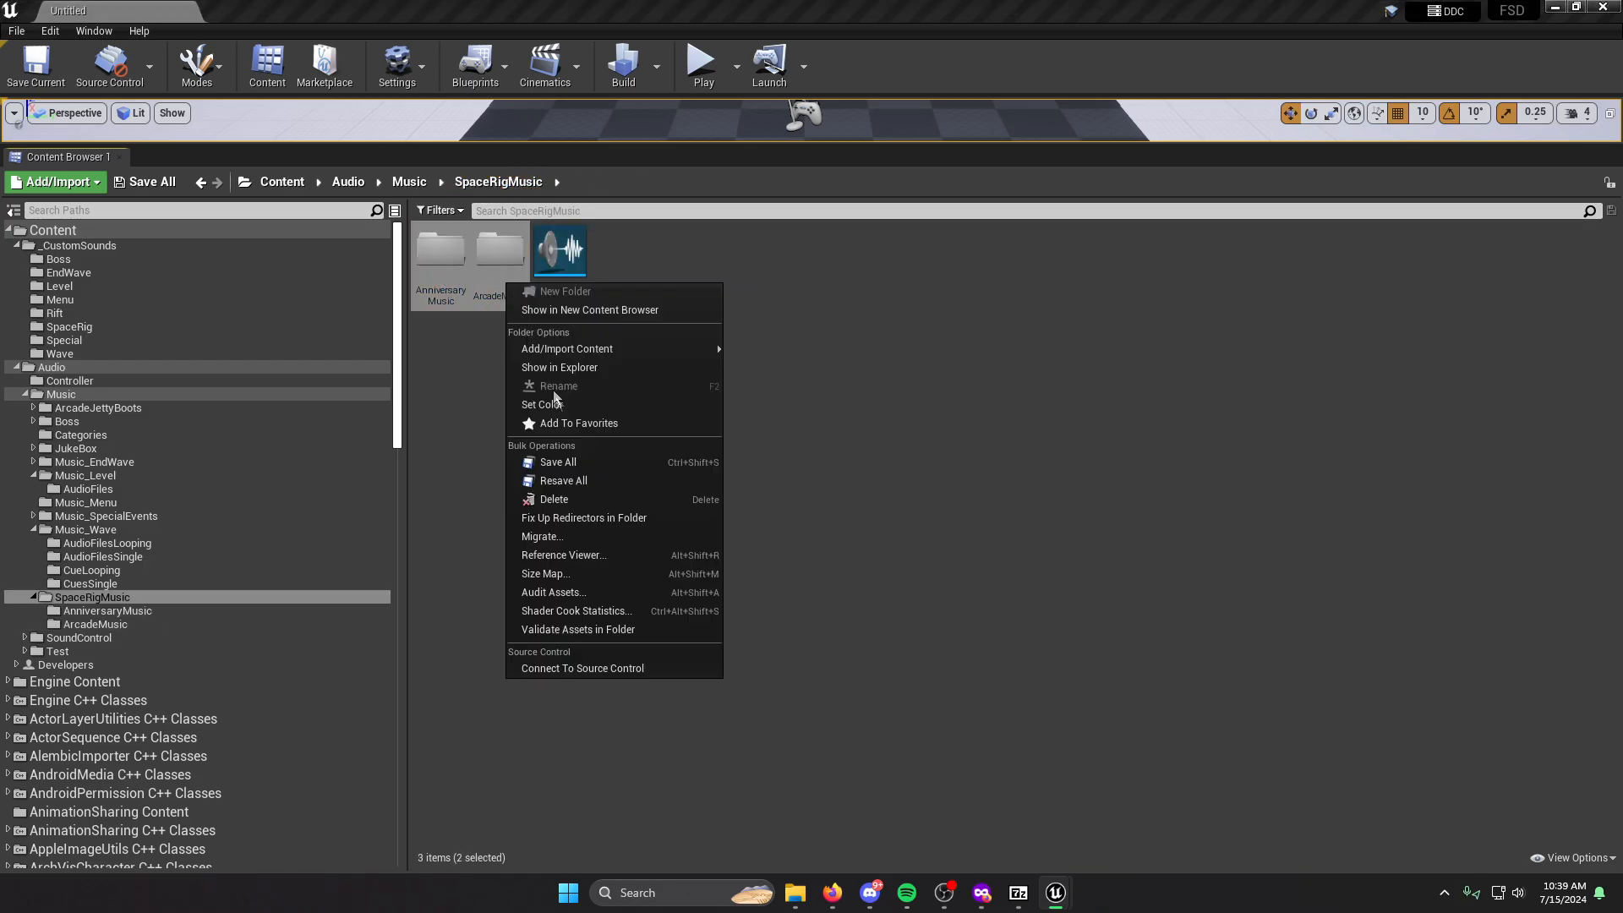
pyautogui.click(559, 499)
pyautogui.click(601, 543)
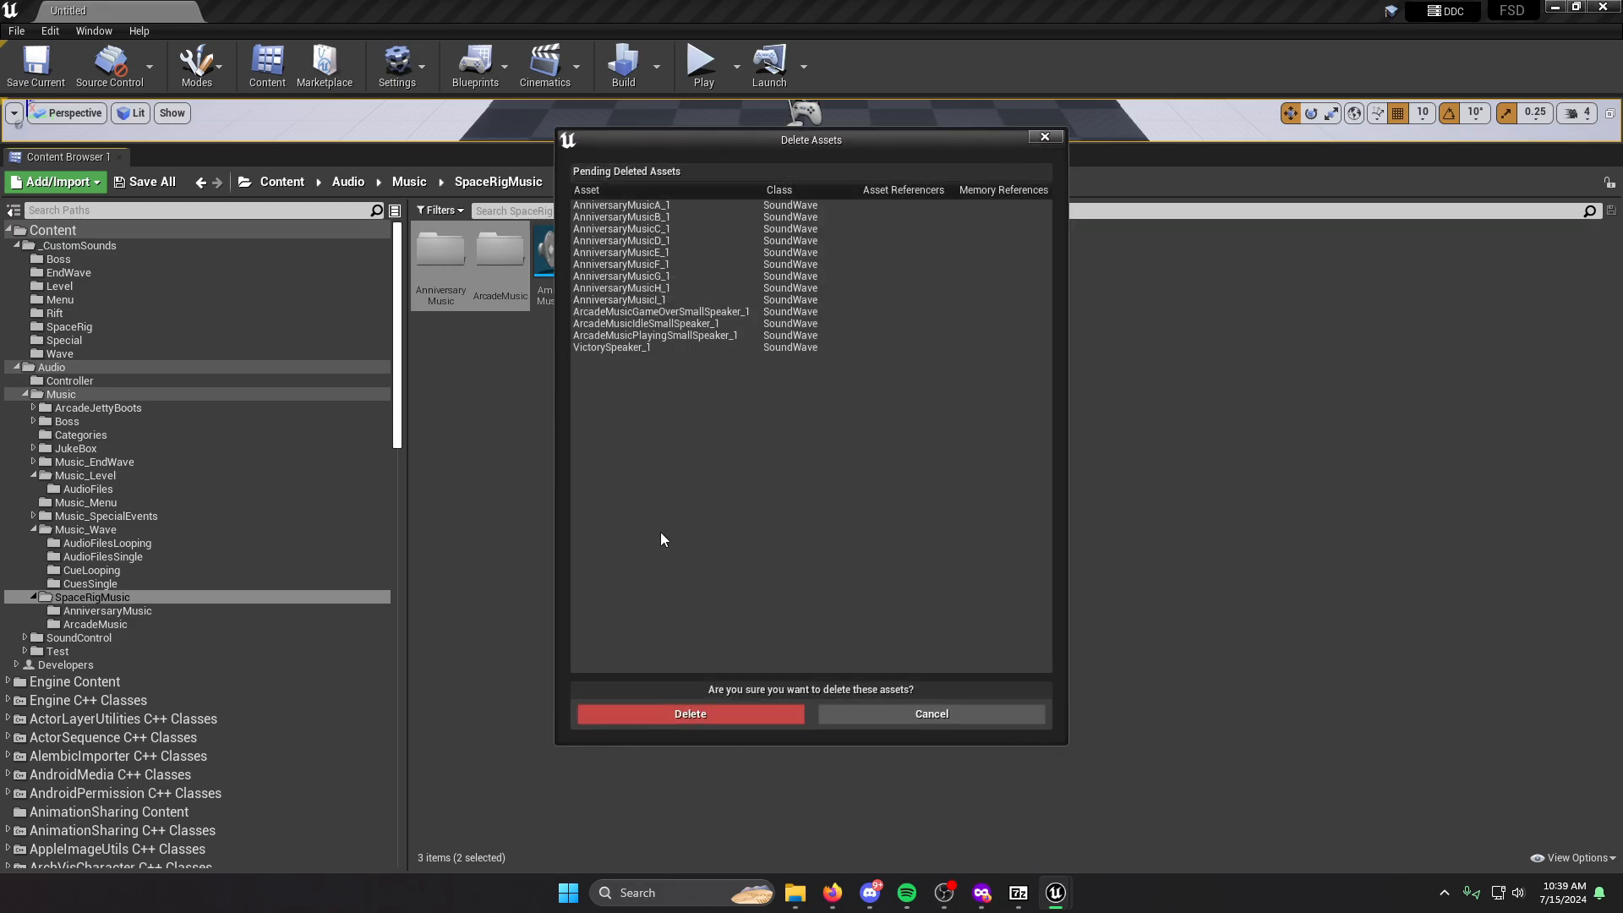
pyautogui.click(732, 705)
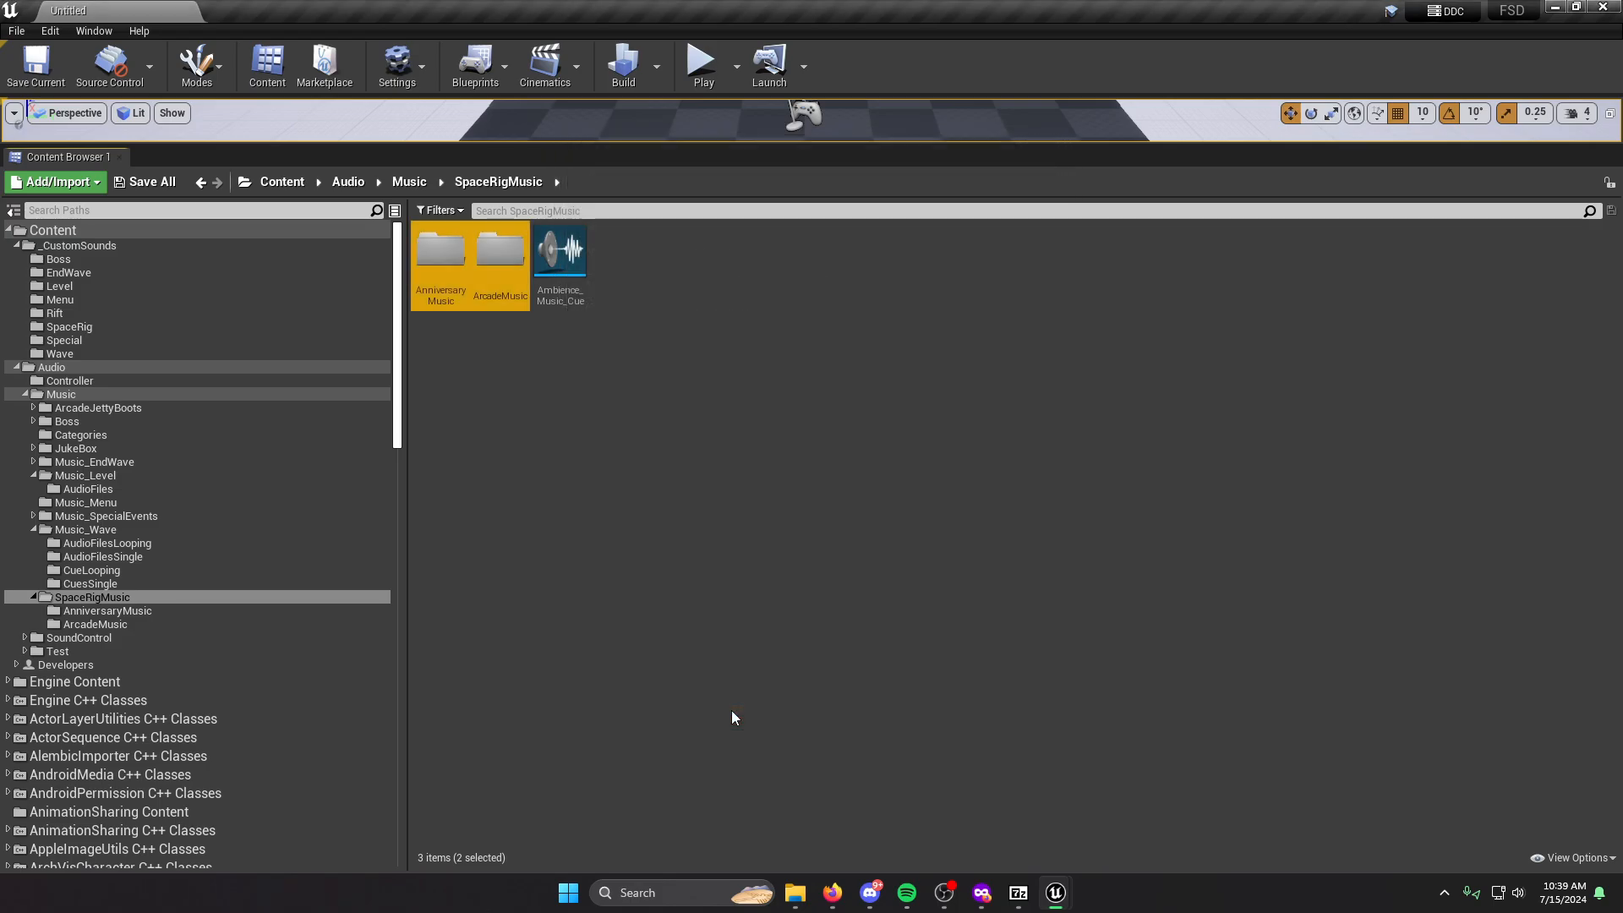
# Check the ArcadeMusic and AnniversaryMusic subfolders for remaining files.
pyautogui.doubleClick(501, 255)
pyautogui.click(499, 184)
pyautogui.doubleClick(440, 257)
pyautogui.click(499, 182)
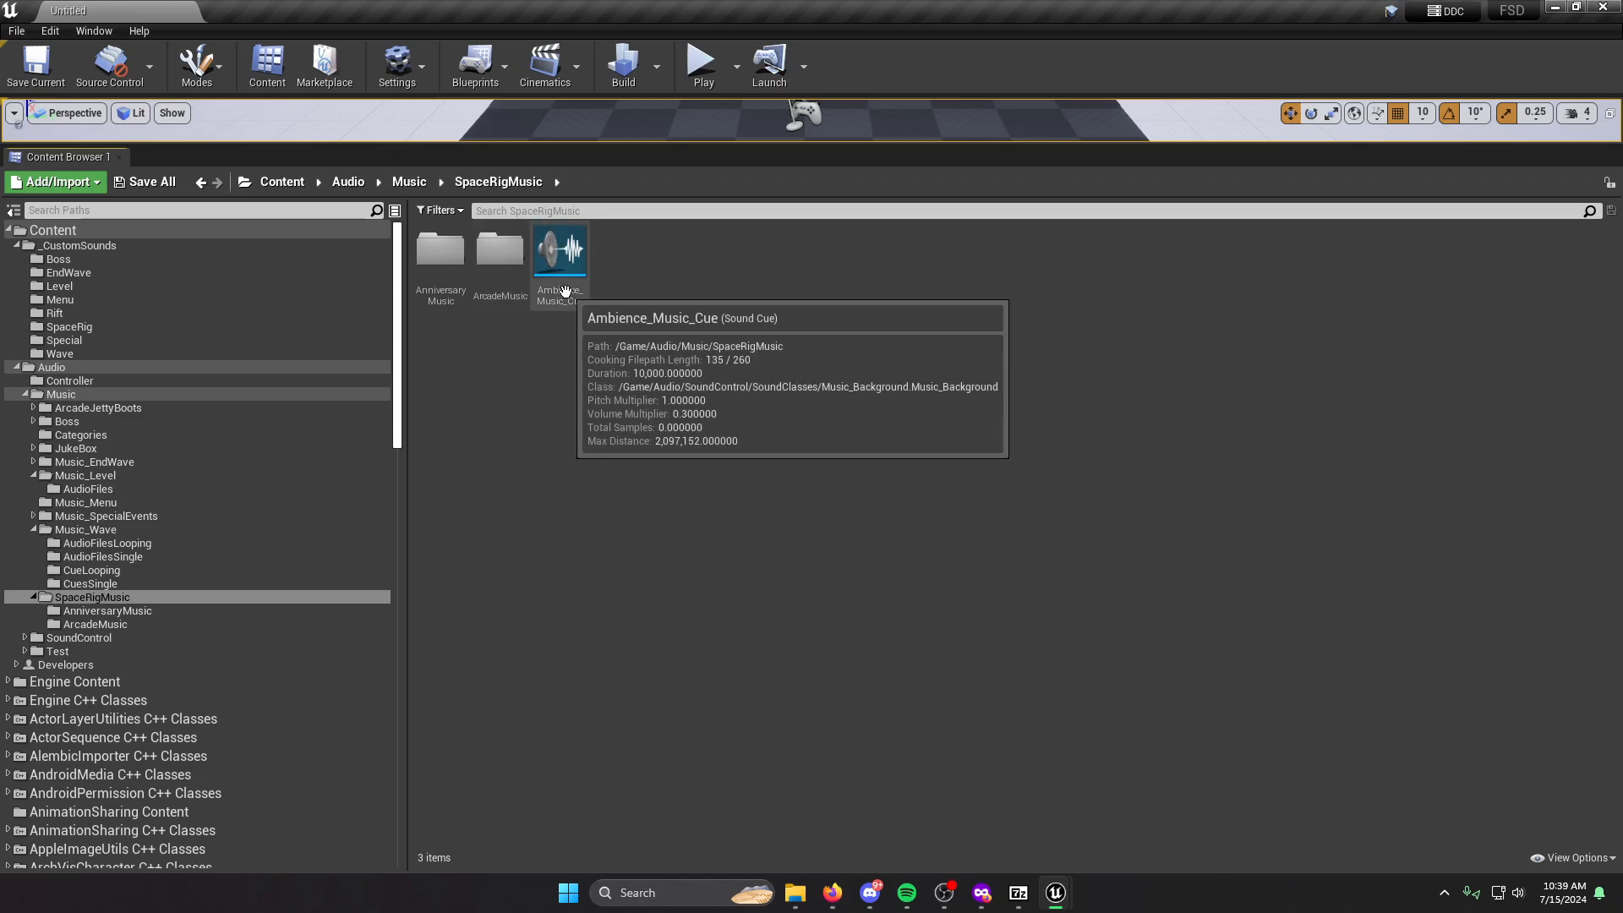
# Open Ambience_Music_Cue, move its empty Looping Wave Player farther from Output, and widen the sound details area.
pyautogui.doubleClick(565, 292)
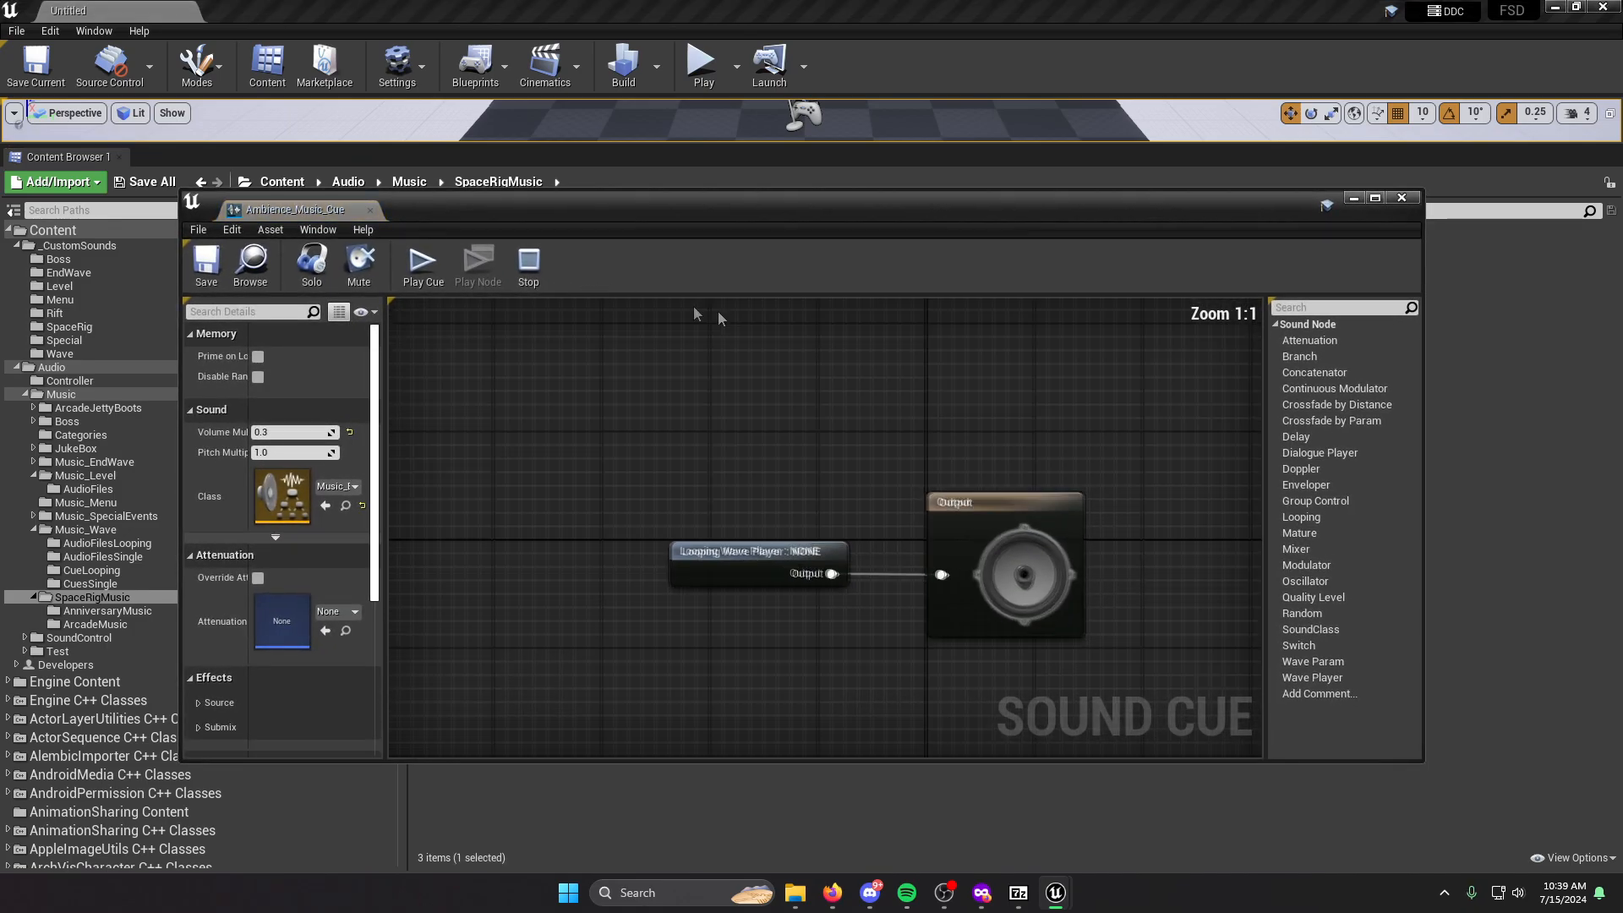
pyautogui.moveTo(786, 574); pyautogui.dragTo(664, 575)
pyautogui.click(993, 531)
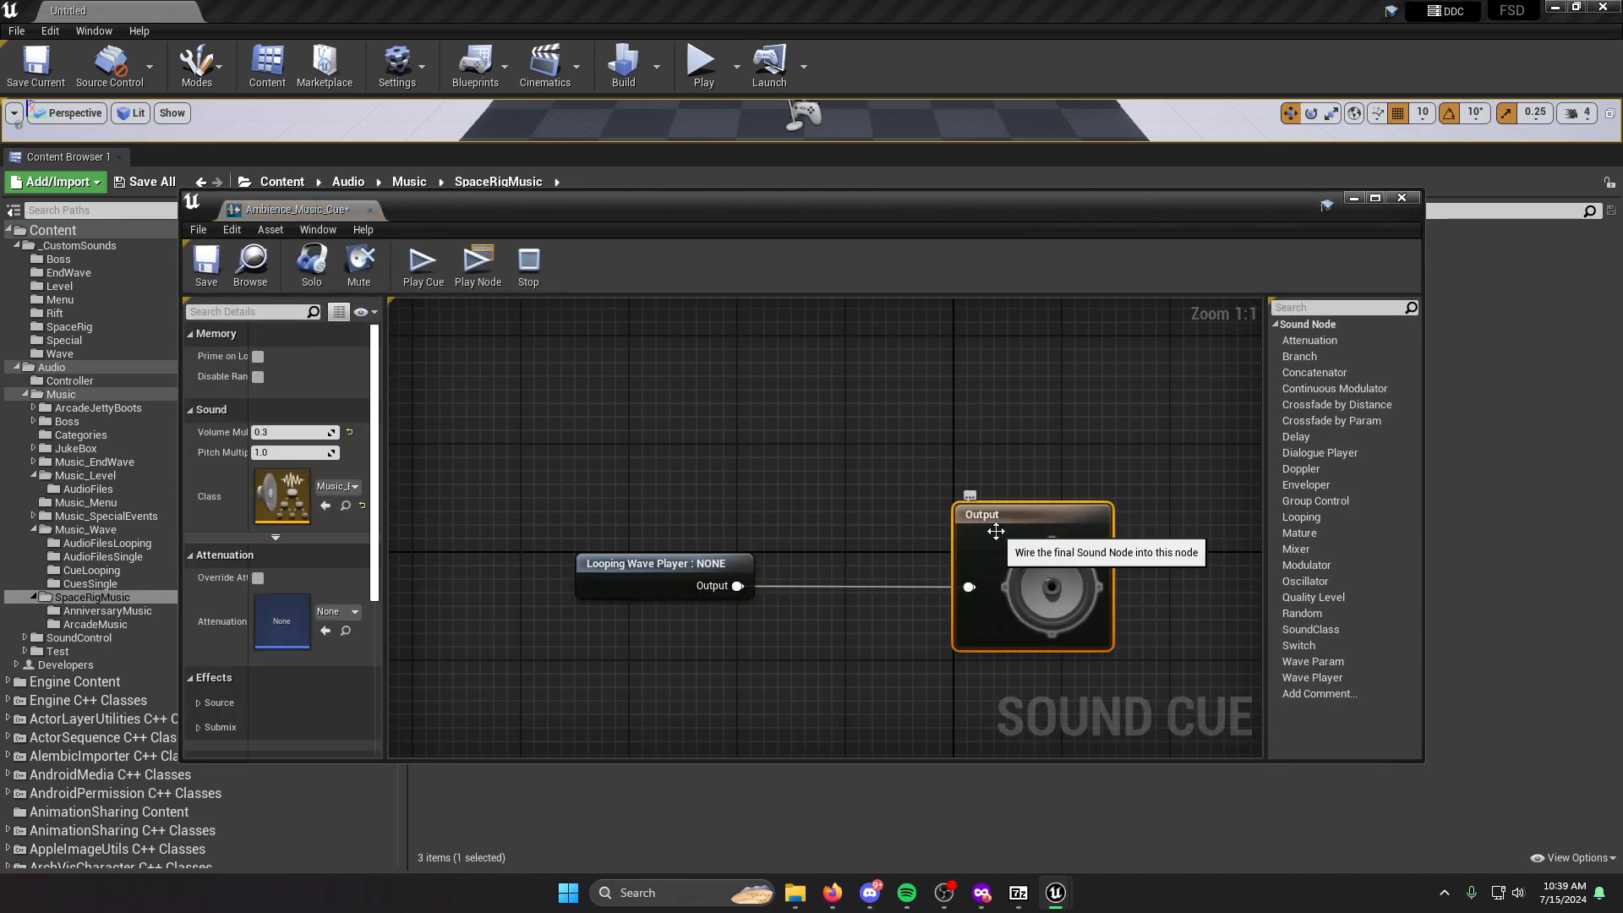
pyautogui.moveTo(381, 478); pyautogui.dragTo(635, 481)
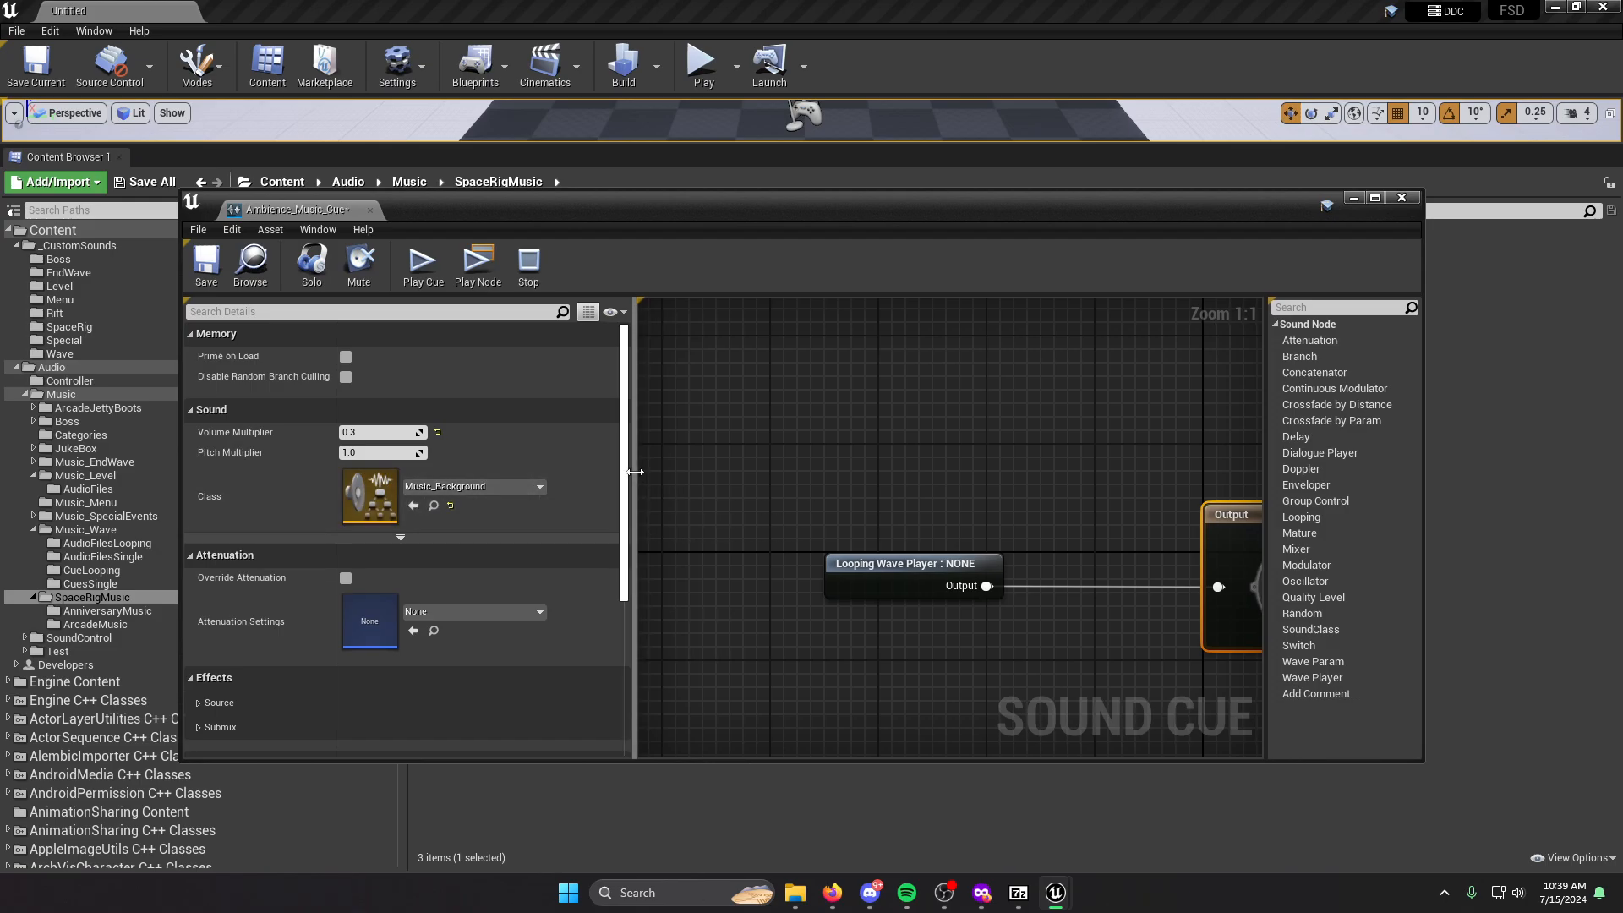
# Look through the available Attenuation Settings assets for Ambience_Music_Cue without choosing one.
pyautogui.moveTo(634, 472); pyautogui.dragTo(529, 454)
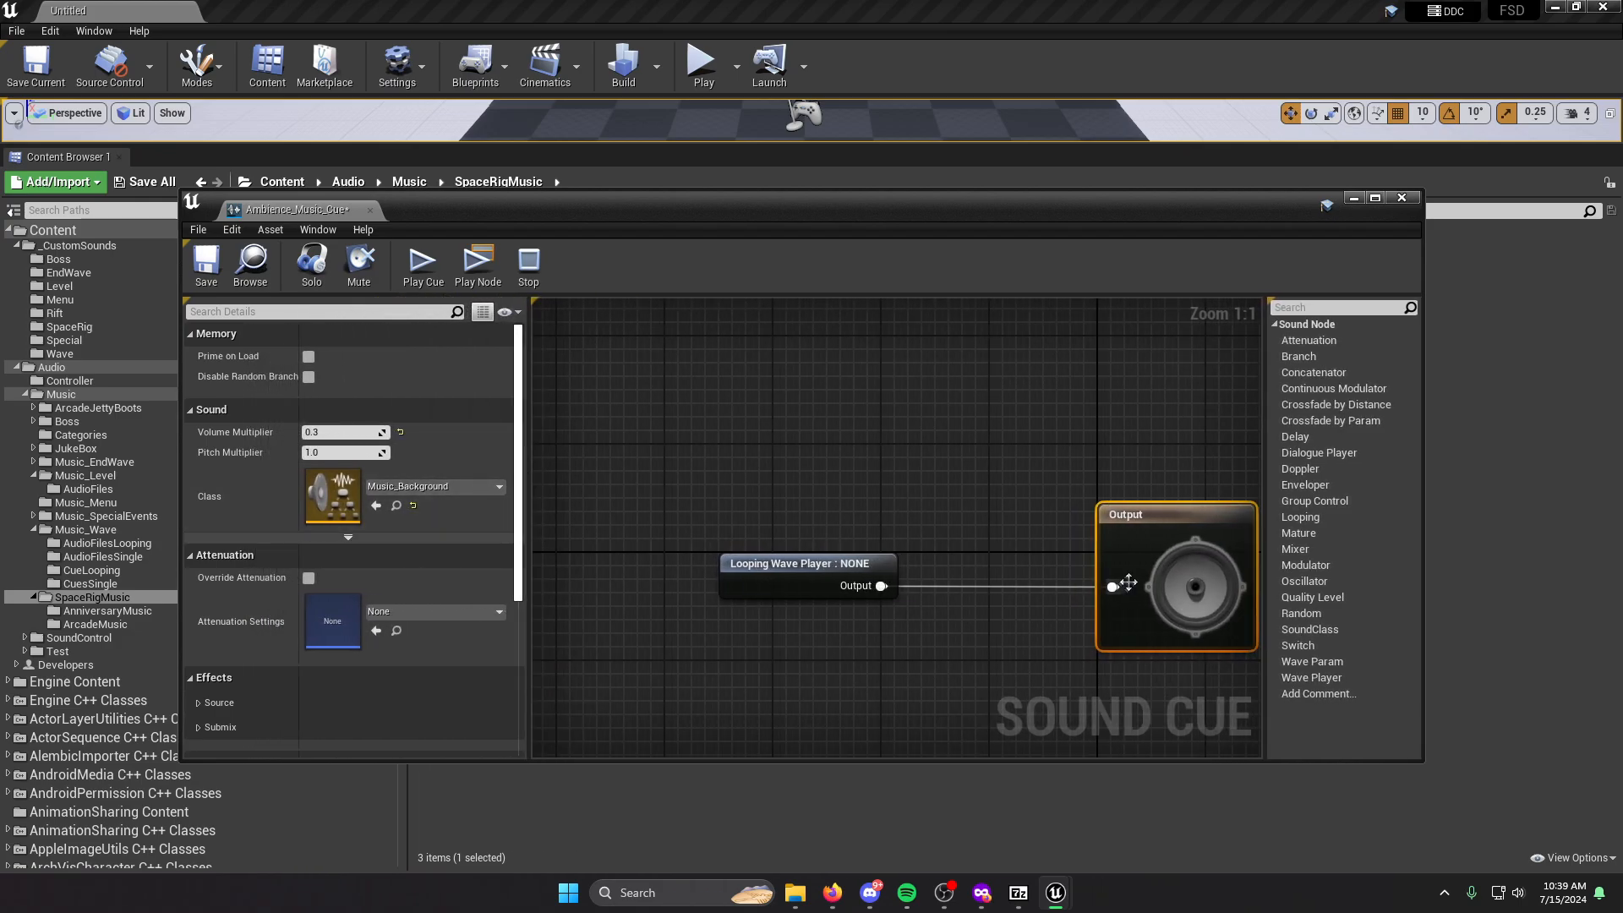
pyautogui.click(421, 616)
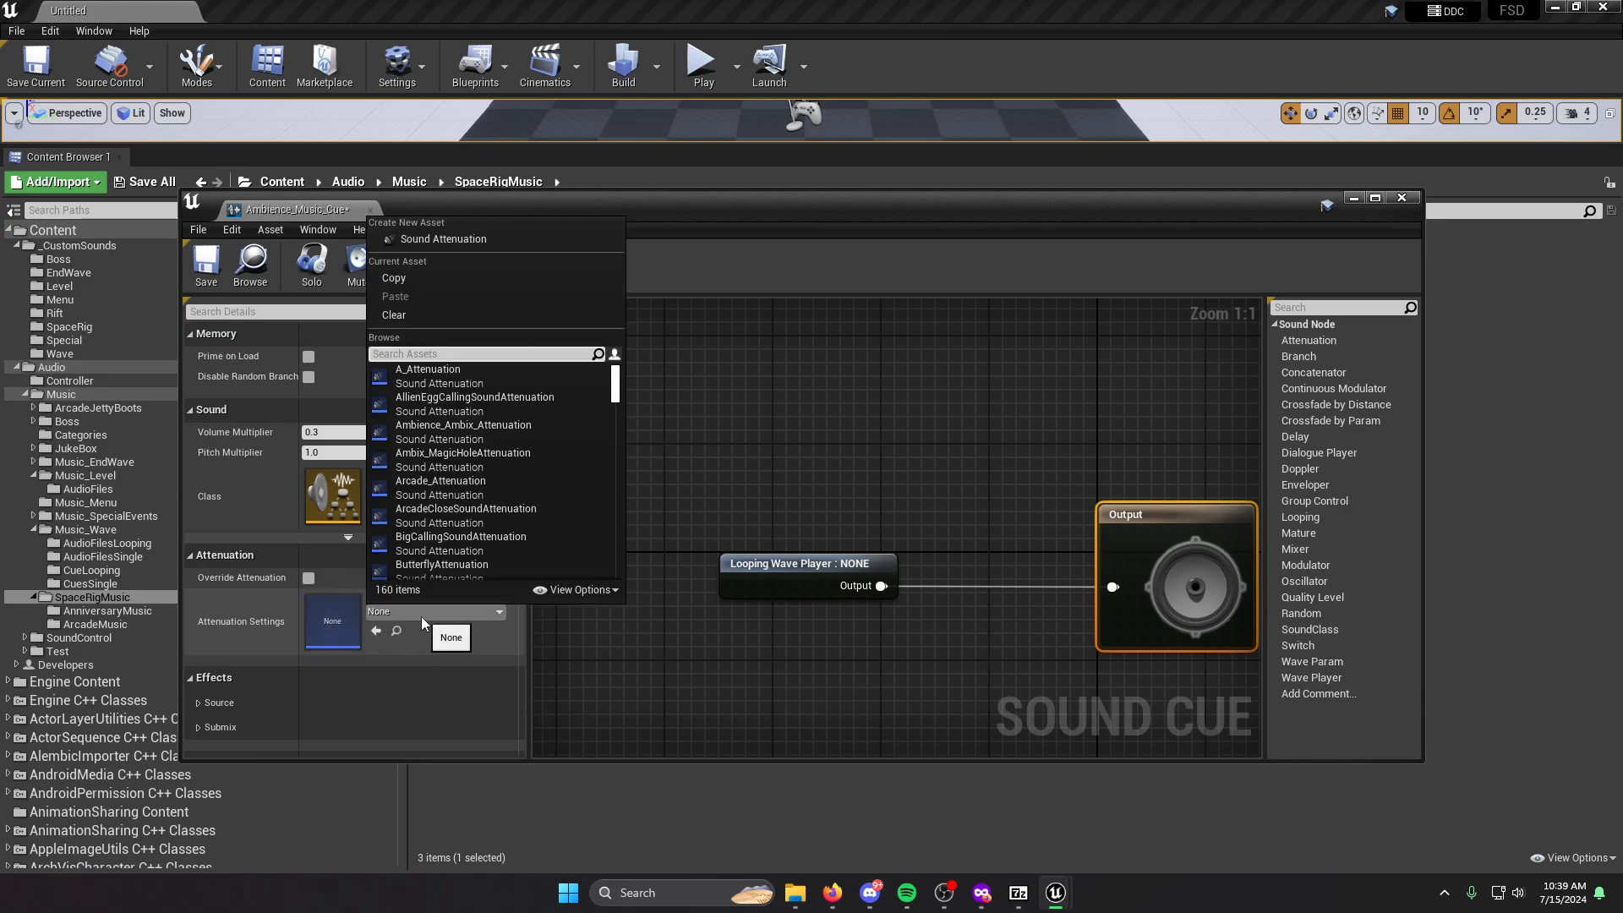
pyautogui.moveTo(615, 387); pyautogui.dragTo(614, 526)
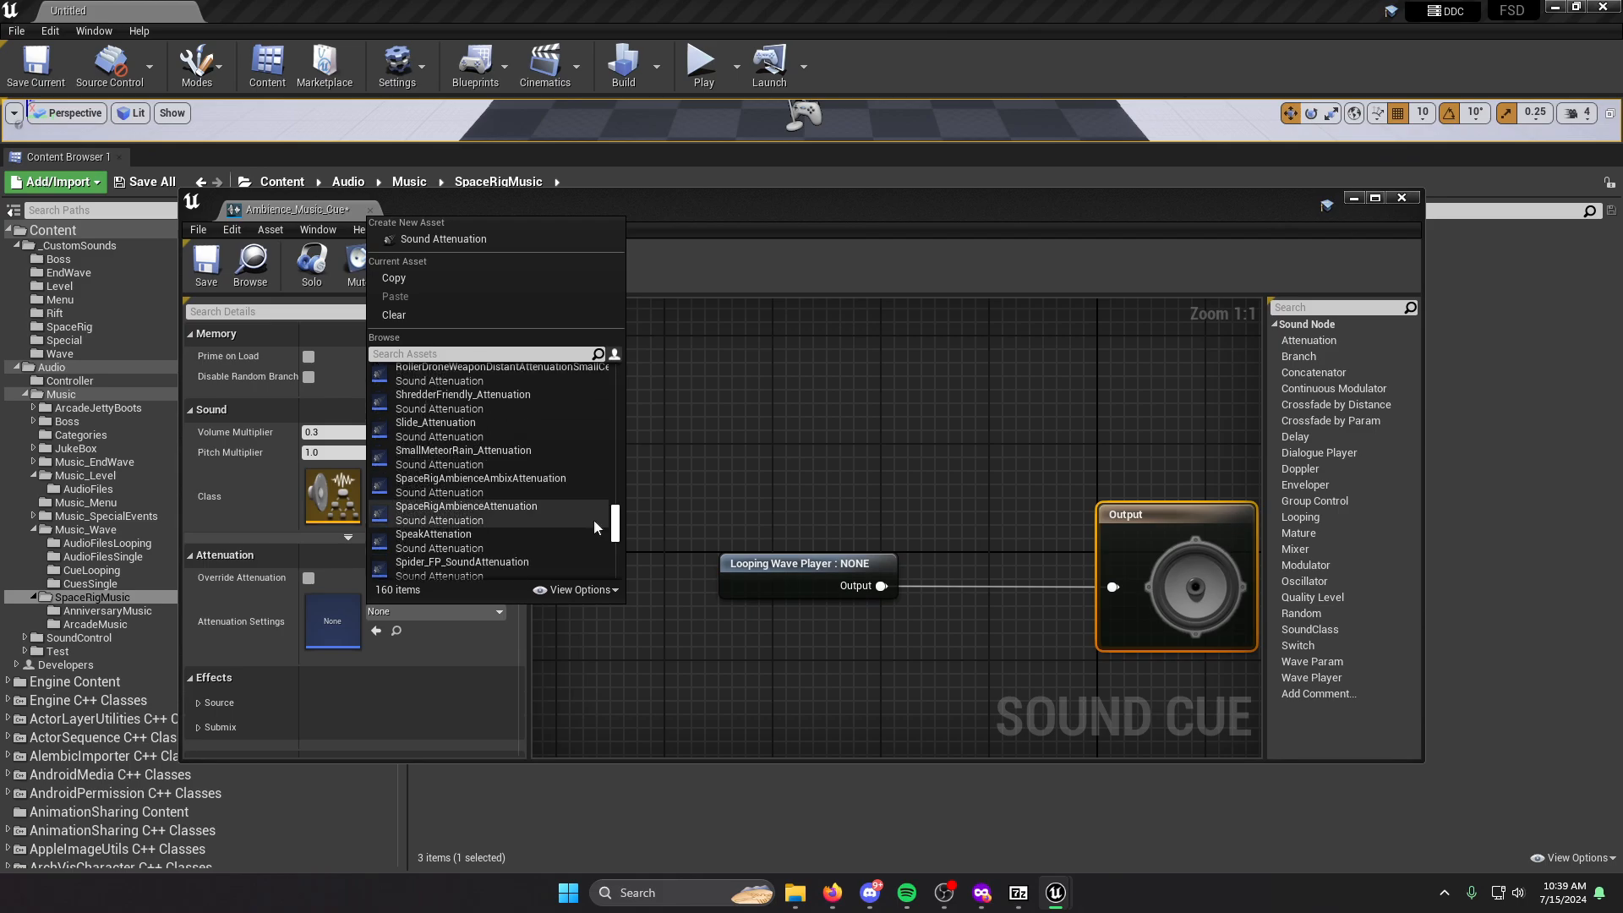
pyautogui.moveTo(496, 519)
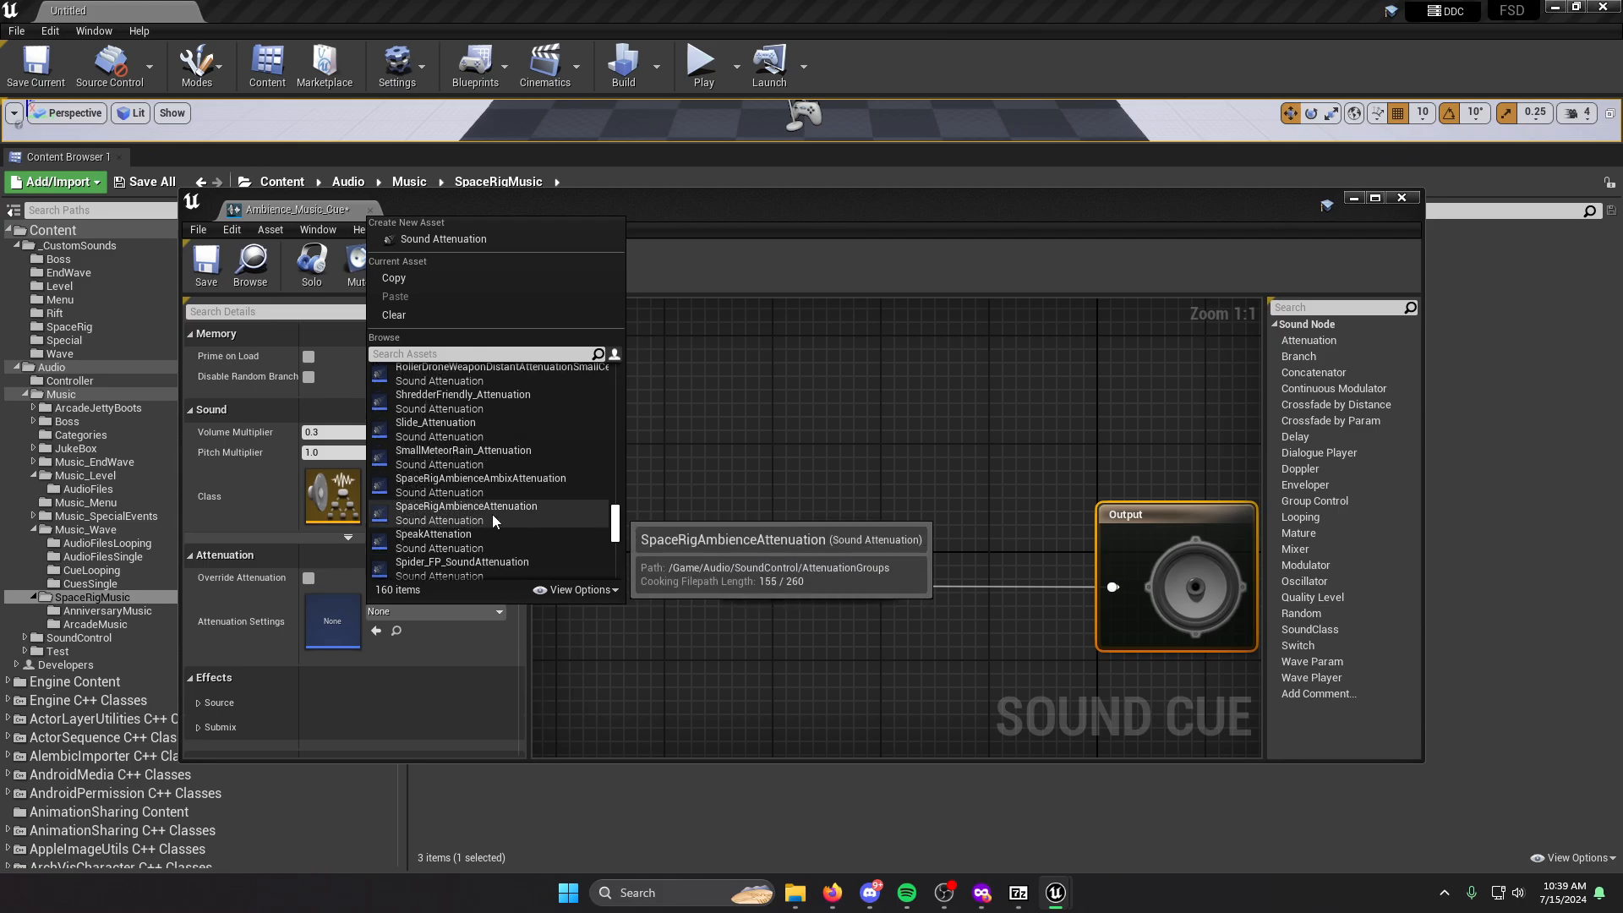
pyautogui.click(640, 676)
pyautogui.click(641, 677)
# Narrow the sound details area and delete the empty Looping Wave Player node from the cue graph.
pyautogui.moveTo(1066, 224)
pyautogui.mouseDown()
pyautogui.moveTo(1052, 211)
pyautogui.moveTo(1083, 210)
pyautogui.mouseUp()
pyautogui.moveTo(547, 361); pyautogui.dragTo(438, 361)
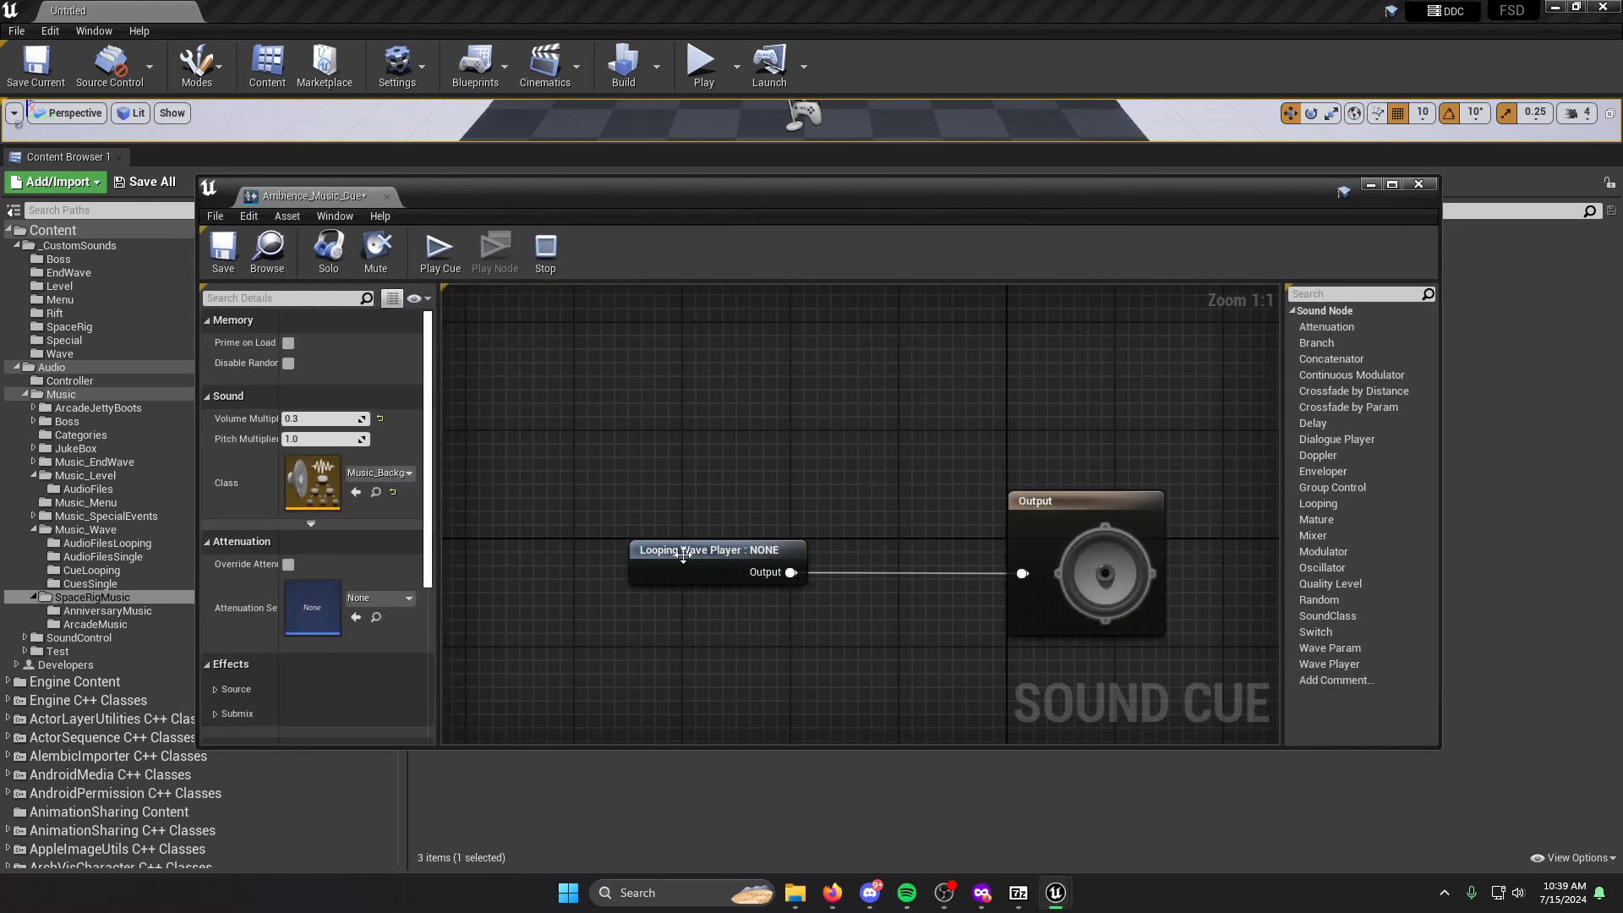
pyautogui.moveTo(680, 553); pyautogui.dragTo(656, 543)
pyautogui.press('Delete')
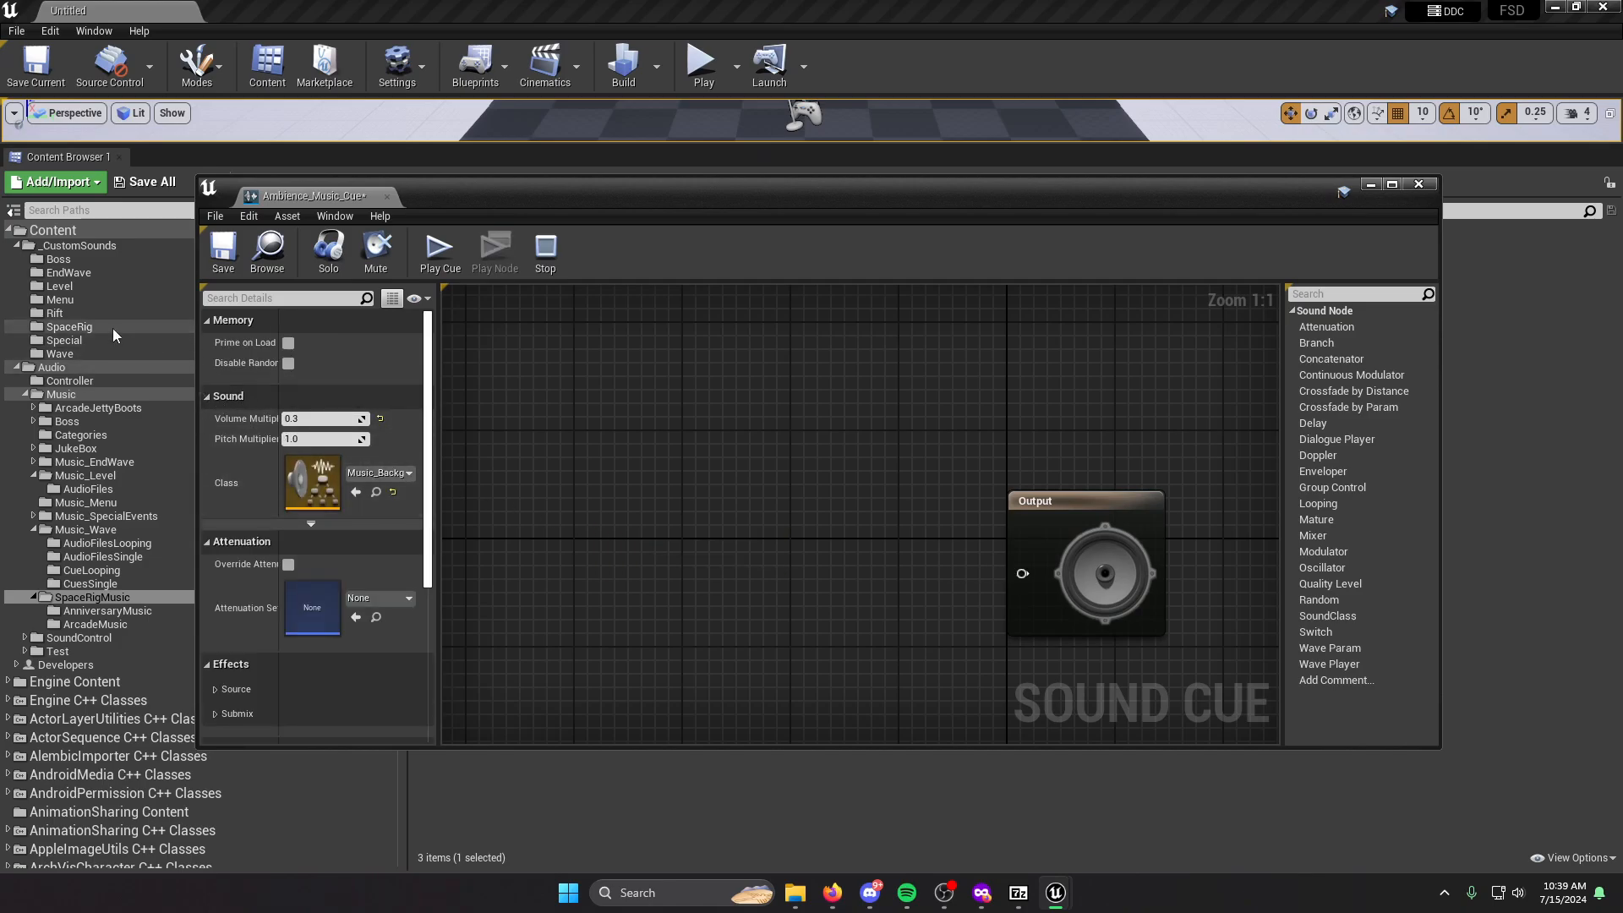
# Add the 2-01__Thirteen and 2-02__Cat sounds from the custom SpaceRig folder to the Ambience_Music_Cue graph.
pyautogui.moveTo(644, 182); pyautogui.dragTo(617, 399)
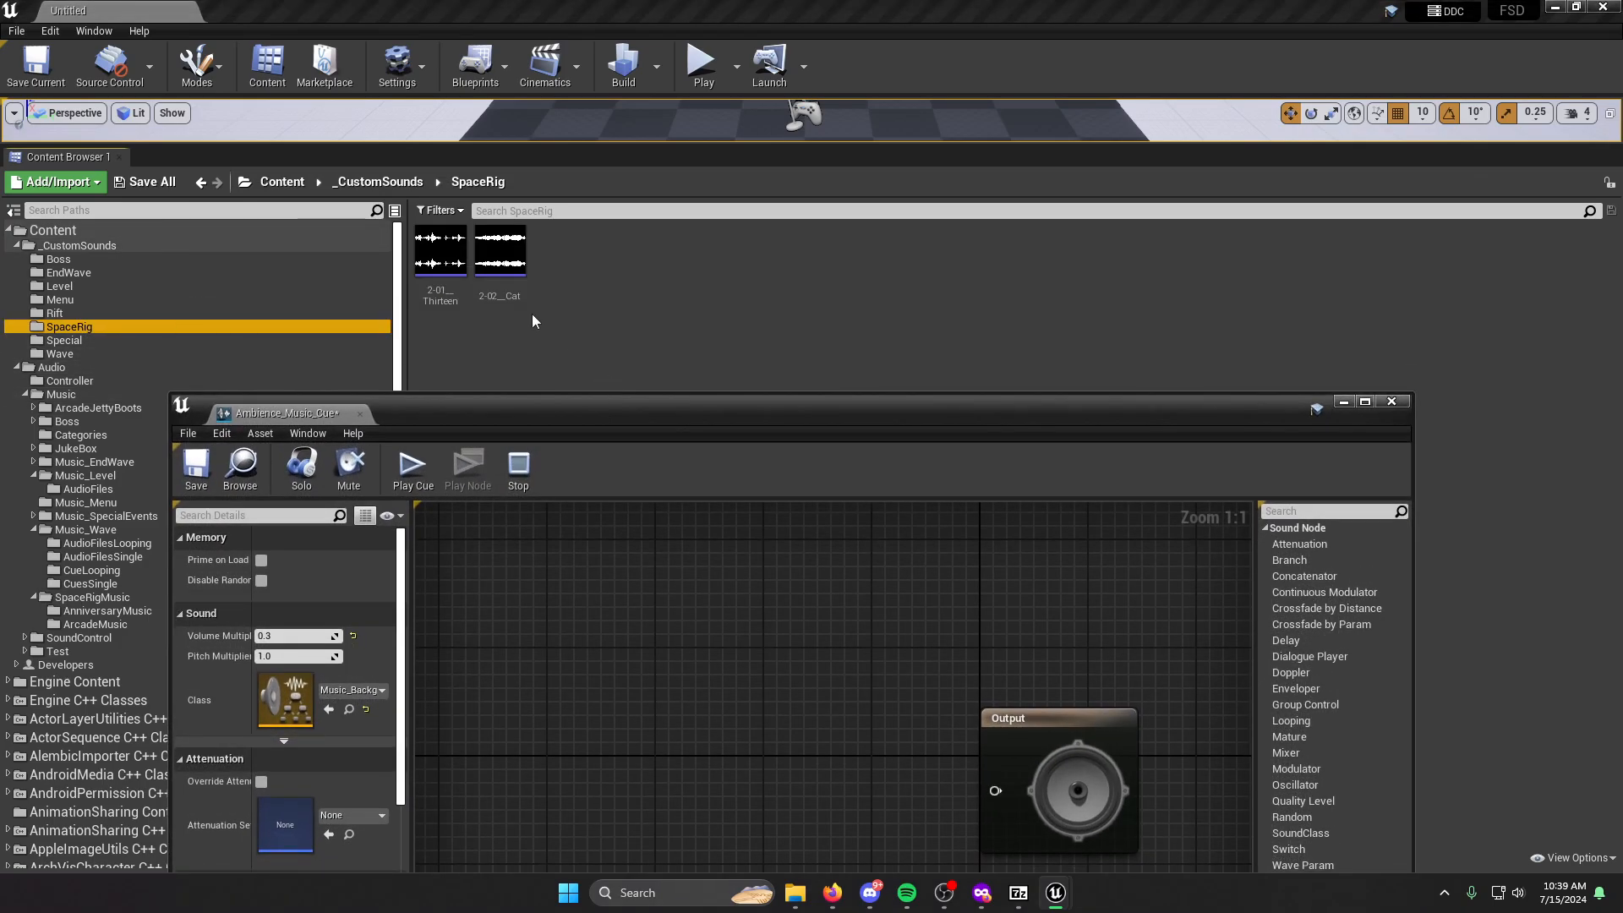
pyautogui.hotkey('ctrl', 'a')
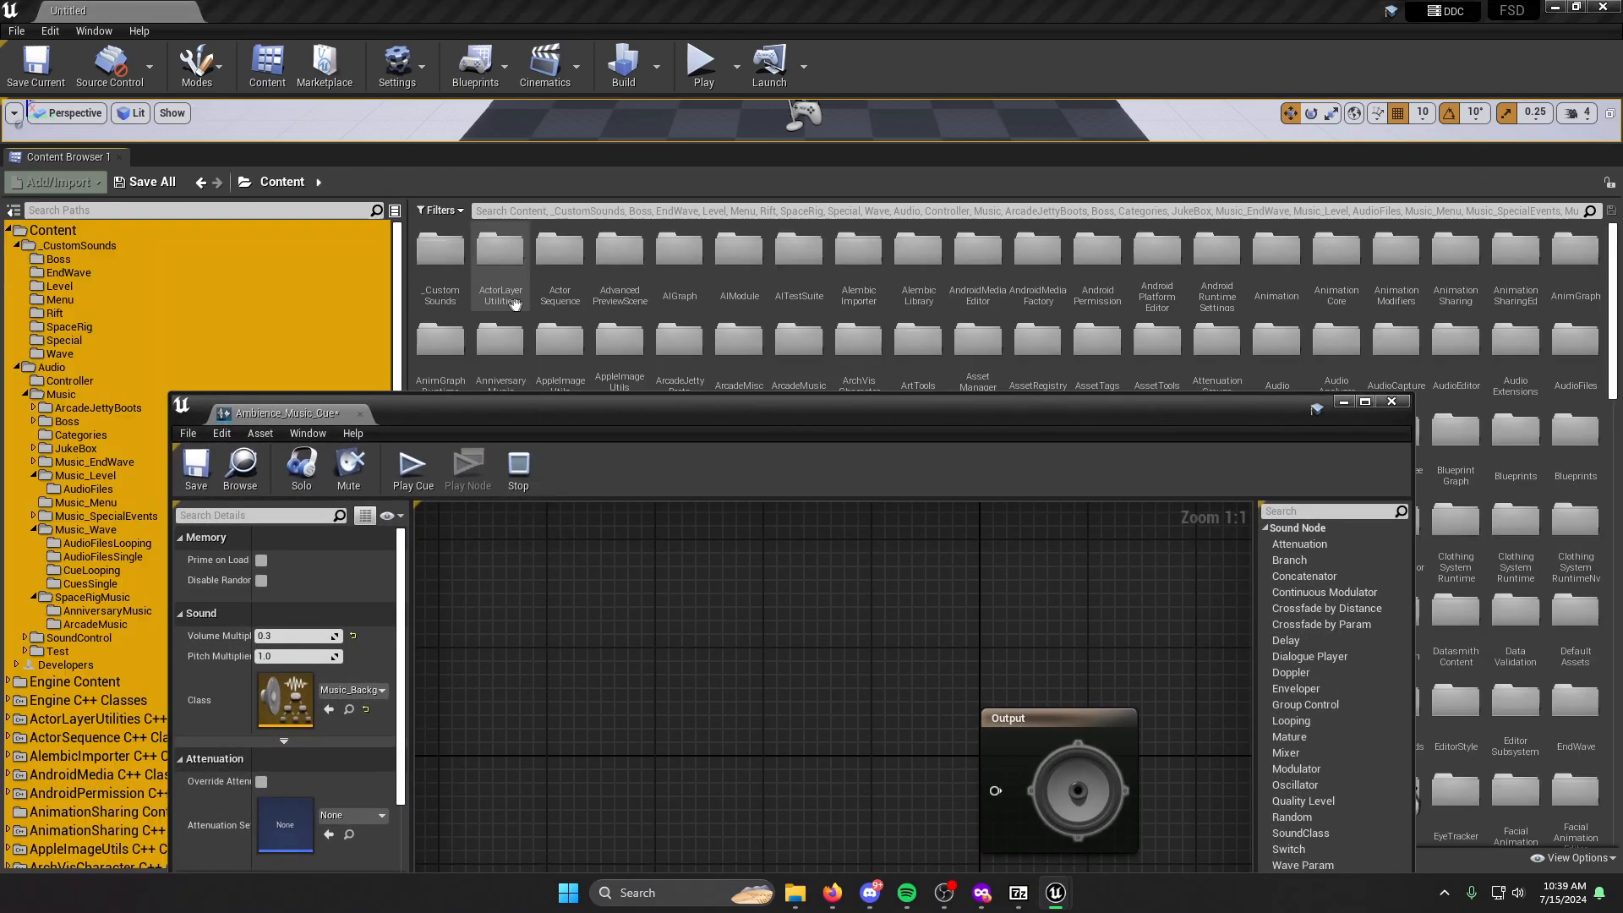
pyautogui.click(69, 327)
pyautogui.hotkey('ctrl', 'a')
pyautogui.moveTo(488, 300); pyautogui.dragTo(442, 594)
pyautogui.moveTo(676, 413); pyautogui.dragTo(672, 215)
pyautogui.moveTo(543, 355); pyautogui.dragTo(551, 507)
pyautogui.moveTo(539, 461); pyautogui.dragTo(678, 596)
pyautogui.click(837, 495)
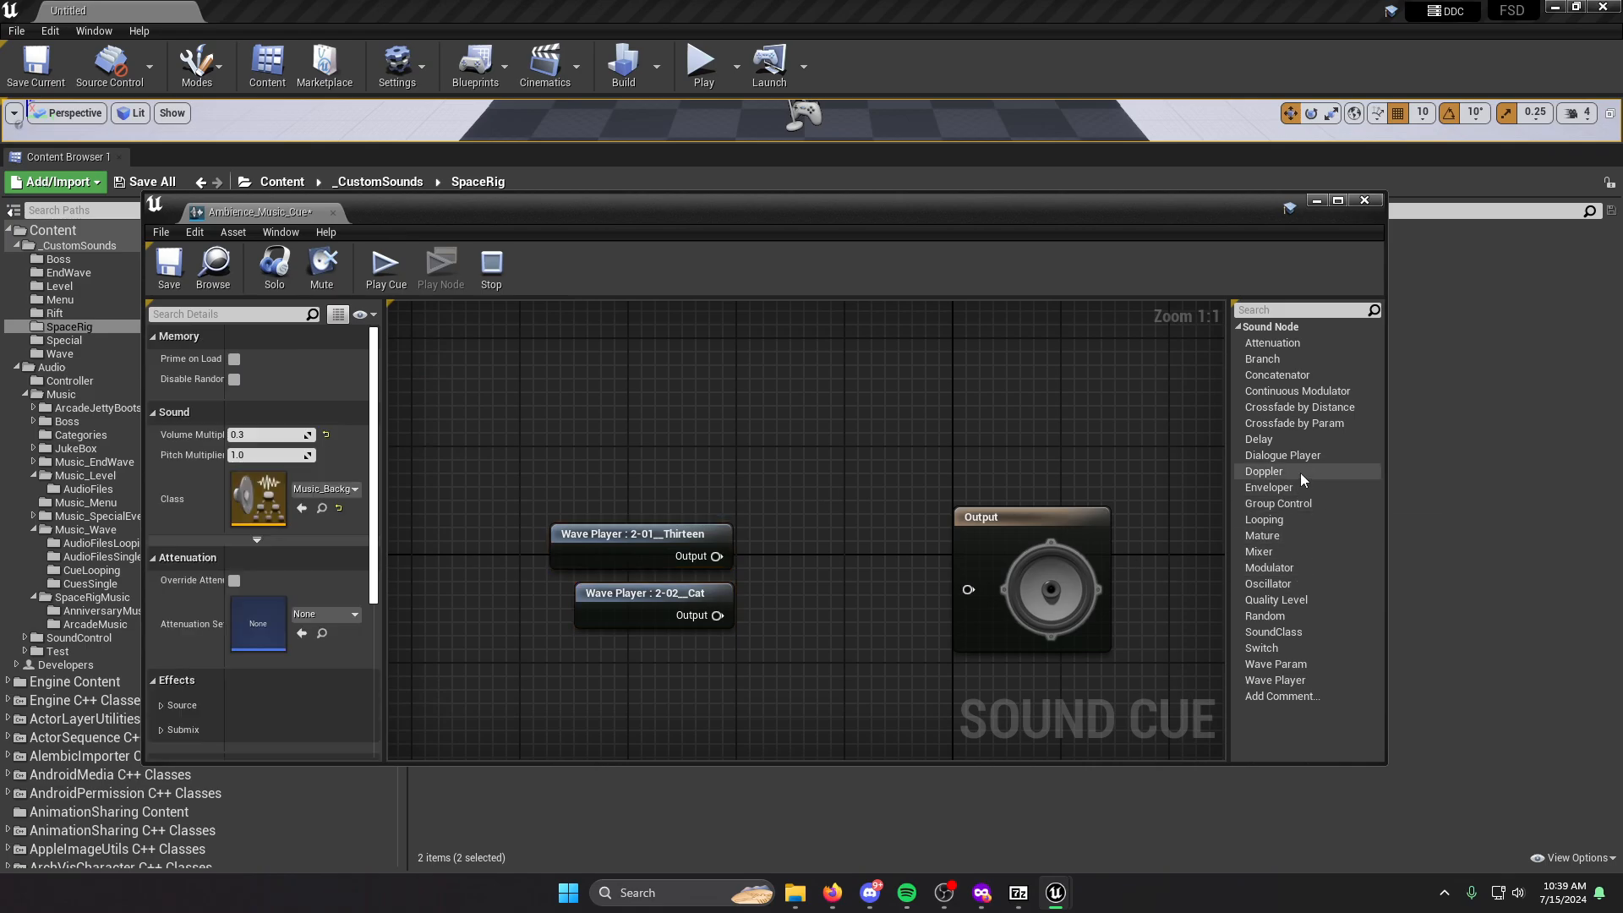
# Add a Random node, wire both wave players into its inputs, and connect its output to Output.
pyautogui.moveTo(1291, 623); pyautogui.dragTo(793, 580)
pyautogui.moveTo(618, 477); pyautogui.dragTo(655, 605)
pyautogui.moveTo(664, 602); pyautogui.dragTo(596, 597)
pyautogui.moveTo(837, 586); pyautogui.dragTo(968, 589)
pyautogui.click(747, 508)
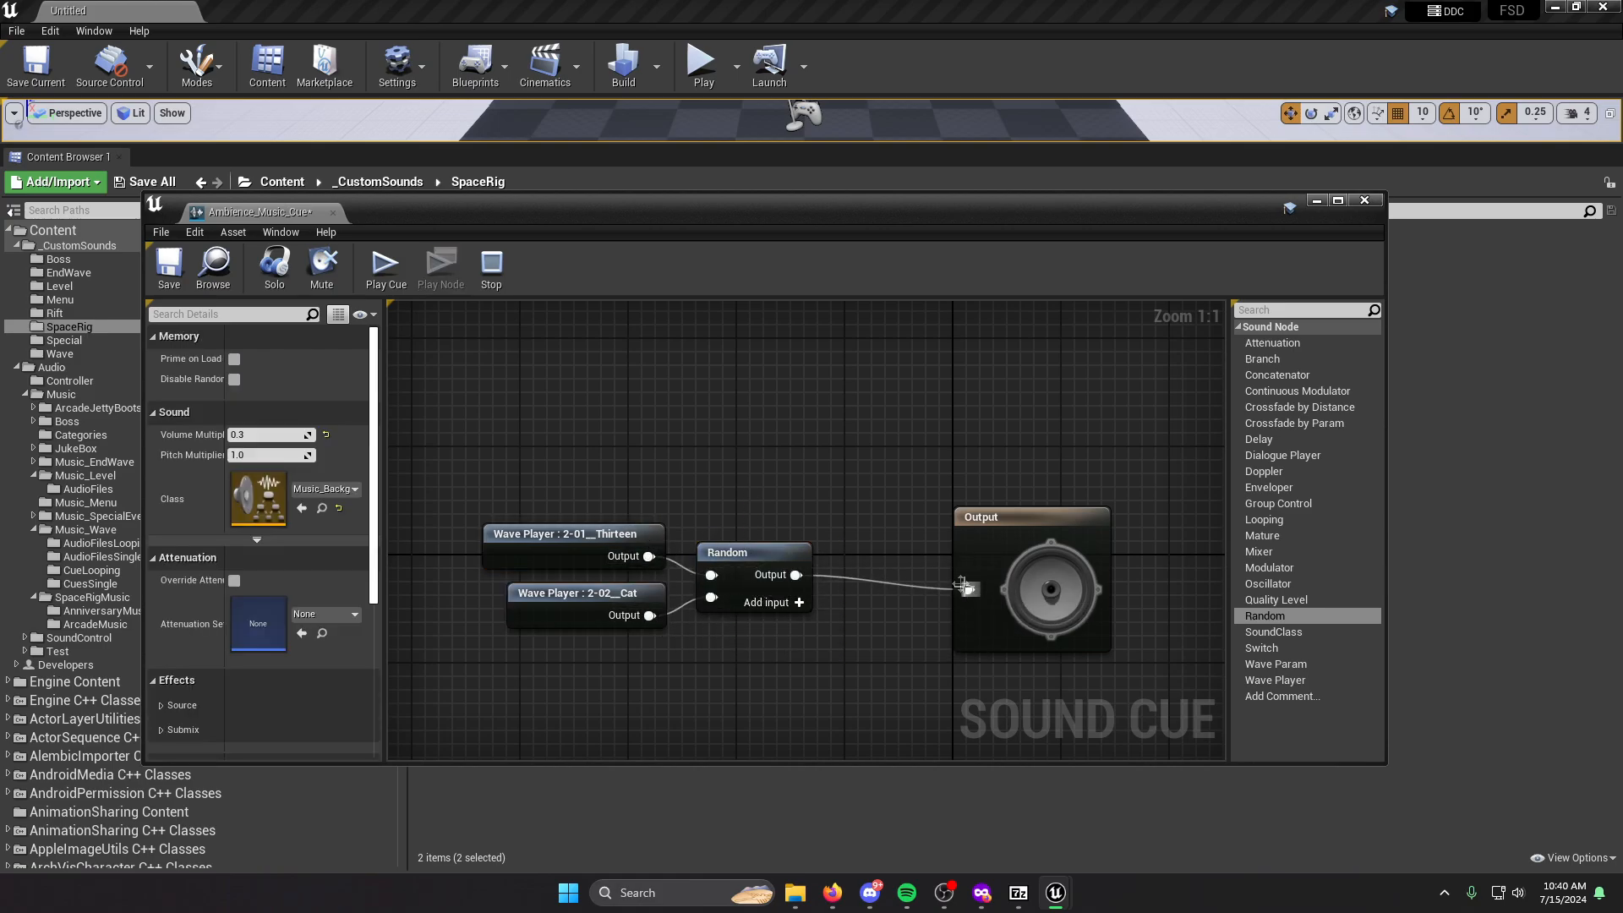
# Turn on looping for both wave players and move them clear of the Random node.
pyautogui.moveTo(469, 512); pyautogui.dragTo(550, 656)
pyautogui.click(235, 426)
pyautogui.click(609, 529)
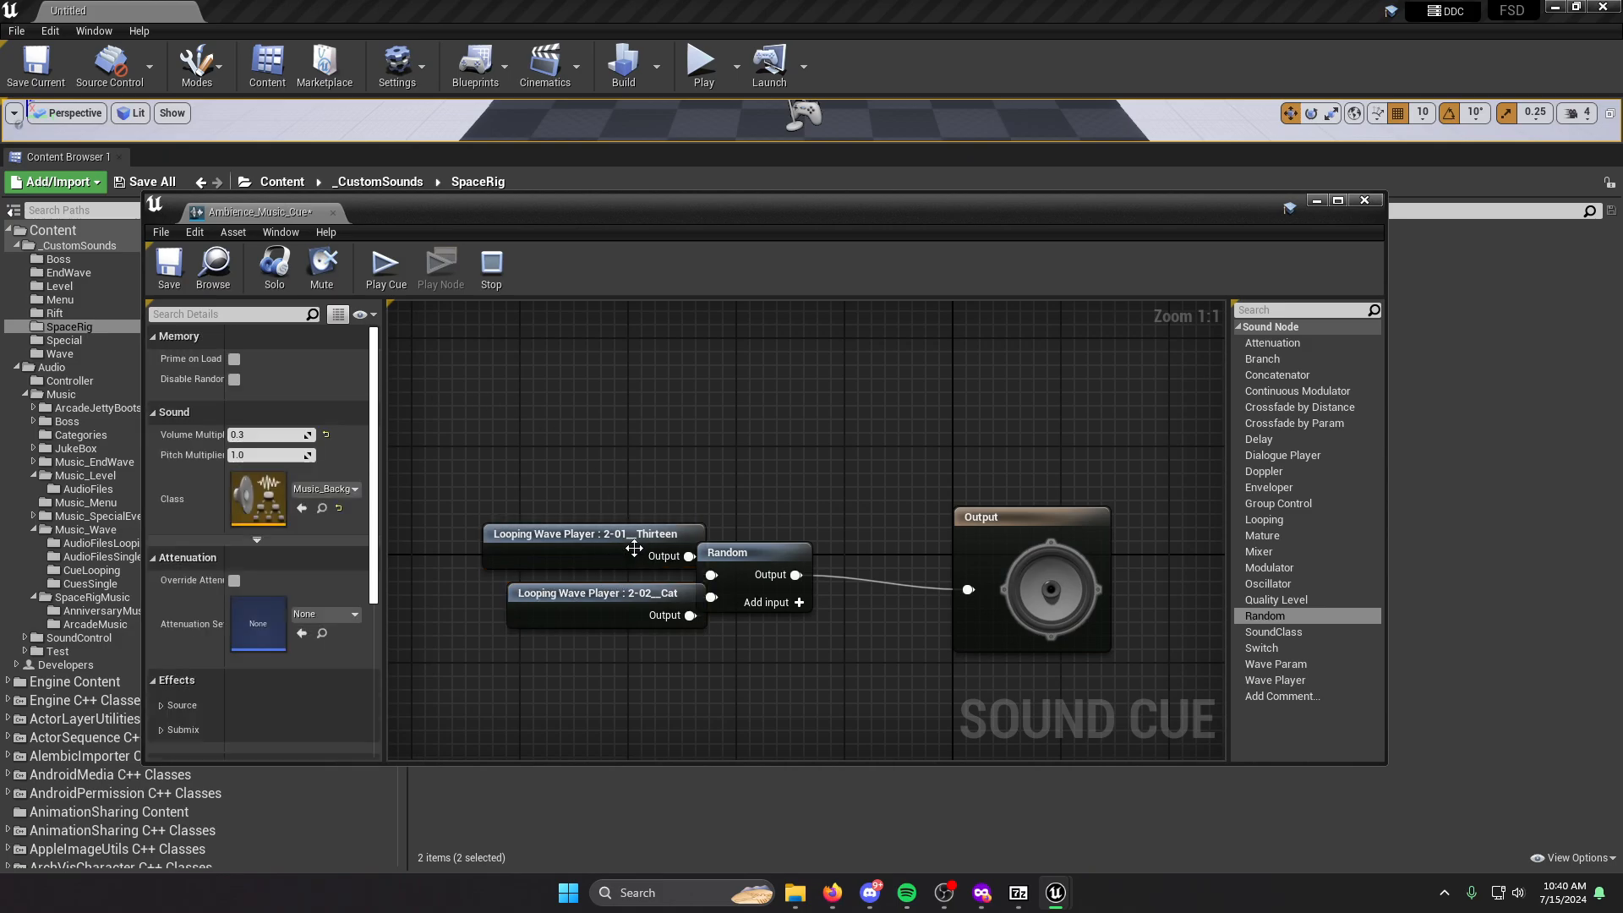
pyautogui.moveTo(609, 530); pyautogui.dragTo(525, 521)
pyautogui.moveTo(563, 591); pyautogui.dragTo(469, 604)
pyautogui.click(695, 487)
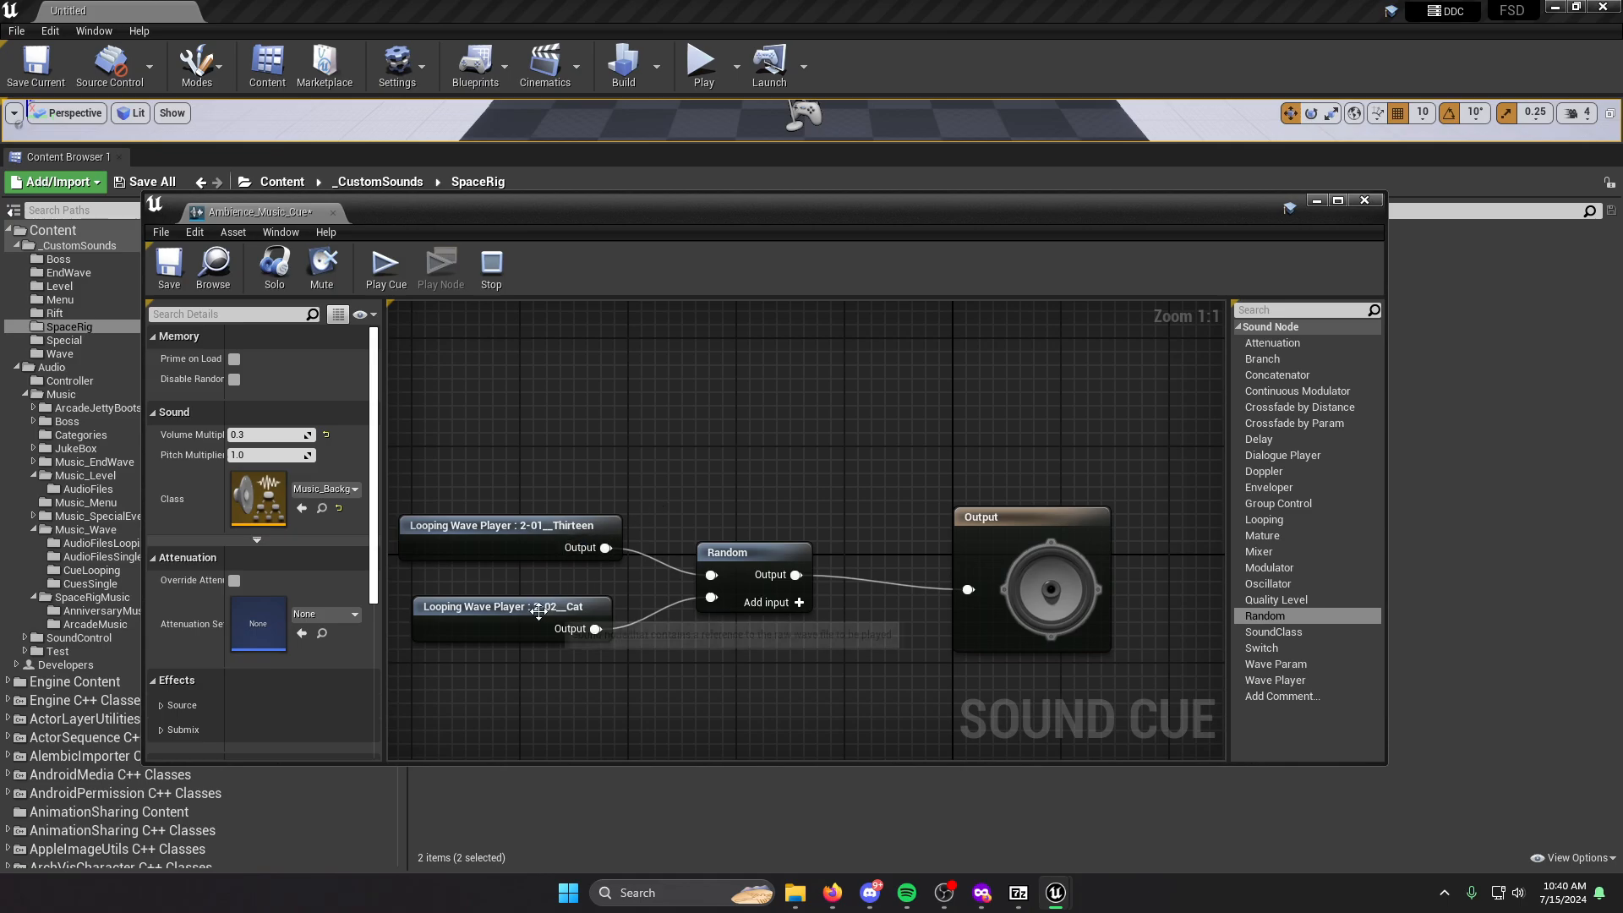
pyautogui.moveTo(537, 609); pyautogui.dragTo(551, 611)
pyautogui.moveTo(795, 575); pyautogui.dragTo(969, 590)
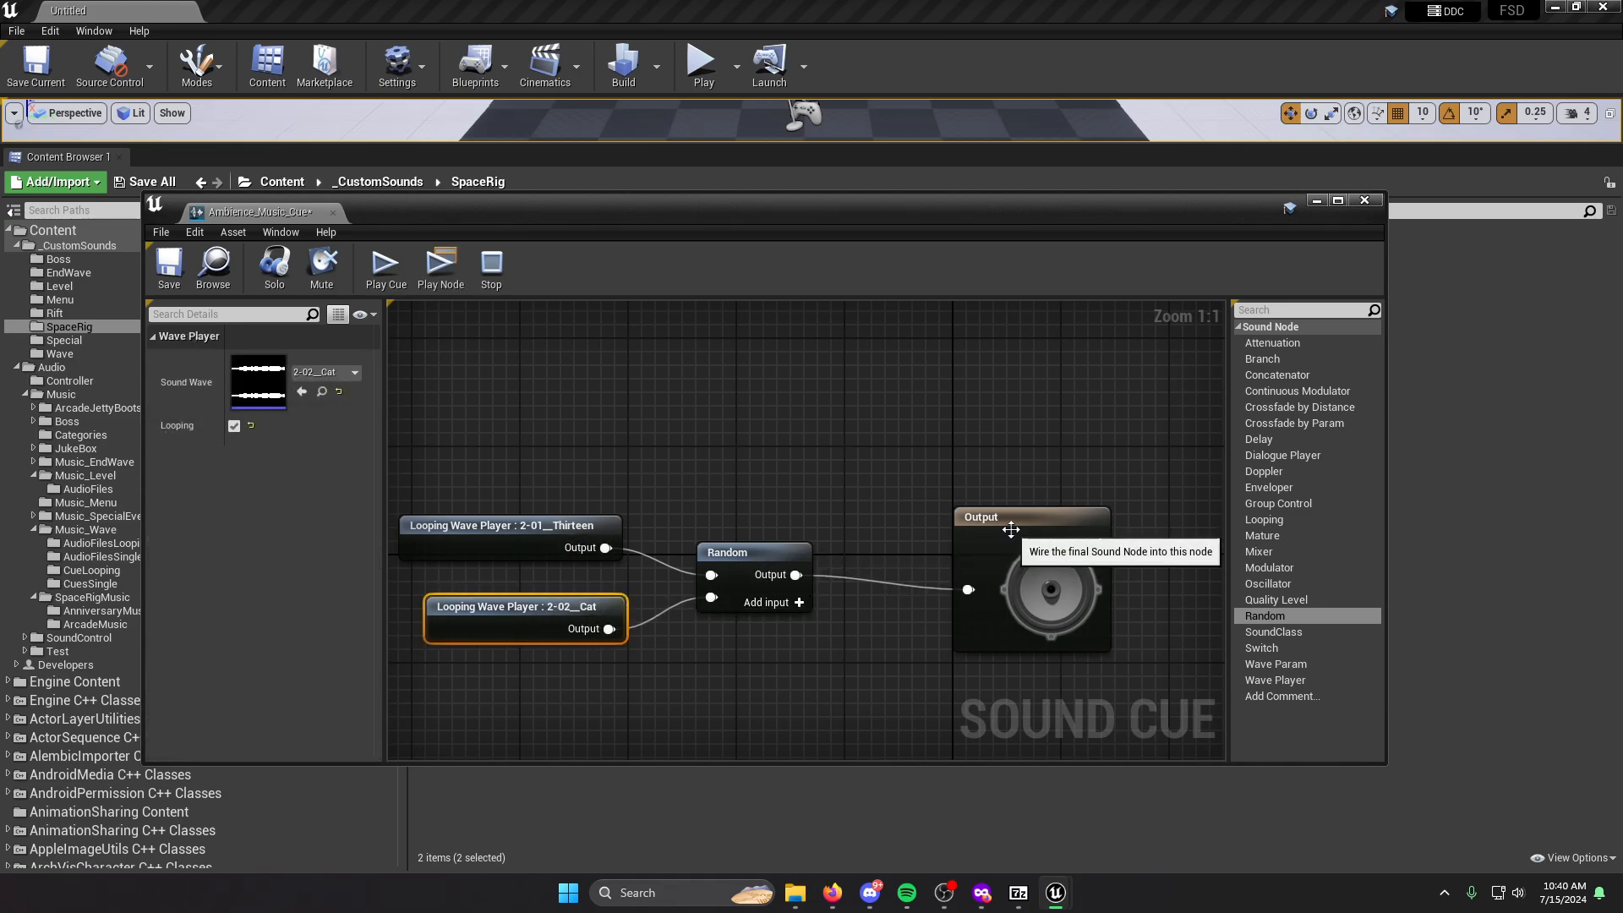
# Move the Output node slightly farther away and insert a Looping node between Random and Output.
pyautogui.moveTo(1013, 530); pyautogui.dragTo(1026, 510)
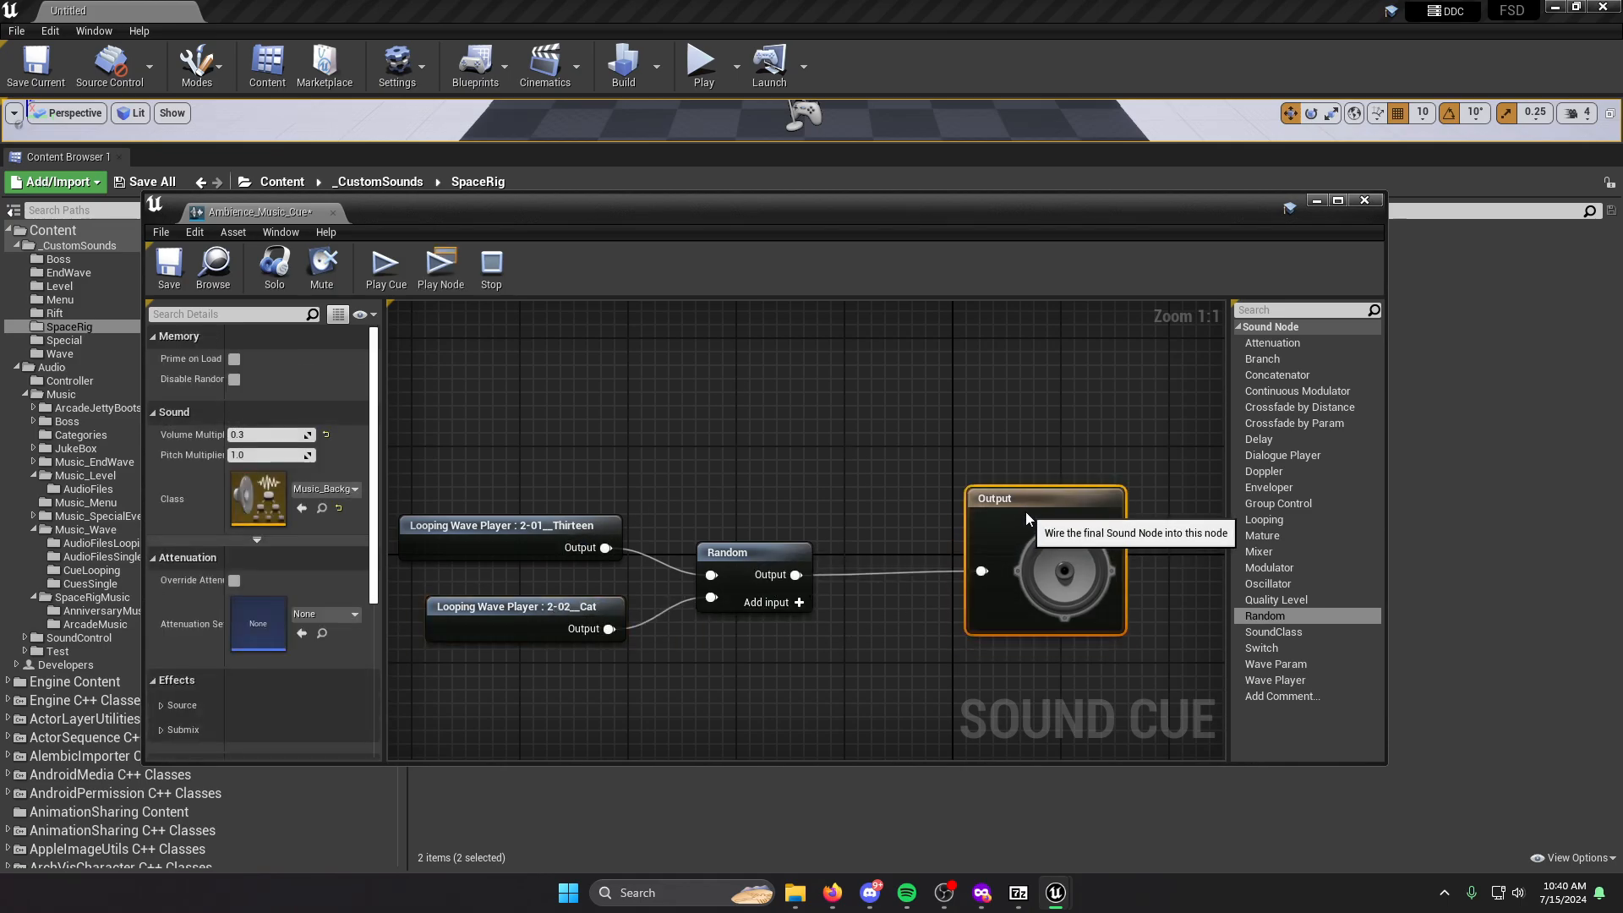
pyautogui.rightClick(982, 572)
pyautogui.click(1063, 713)
pyautogui.moveTo(1270, 519); pyautogui.dragTo(869, 596)
pyautogui.moveTo(943, 594); pyautogui.dragTo(982, 572)
# Turn off looping on both the 2-01__Thirteen and 2-02__Cat wave players.
pyautogui.moveTo(554, 460); pyautogui.dragTo(493, 661)
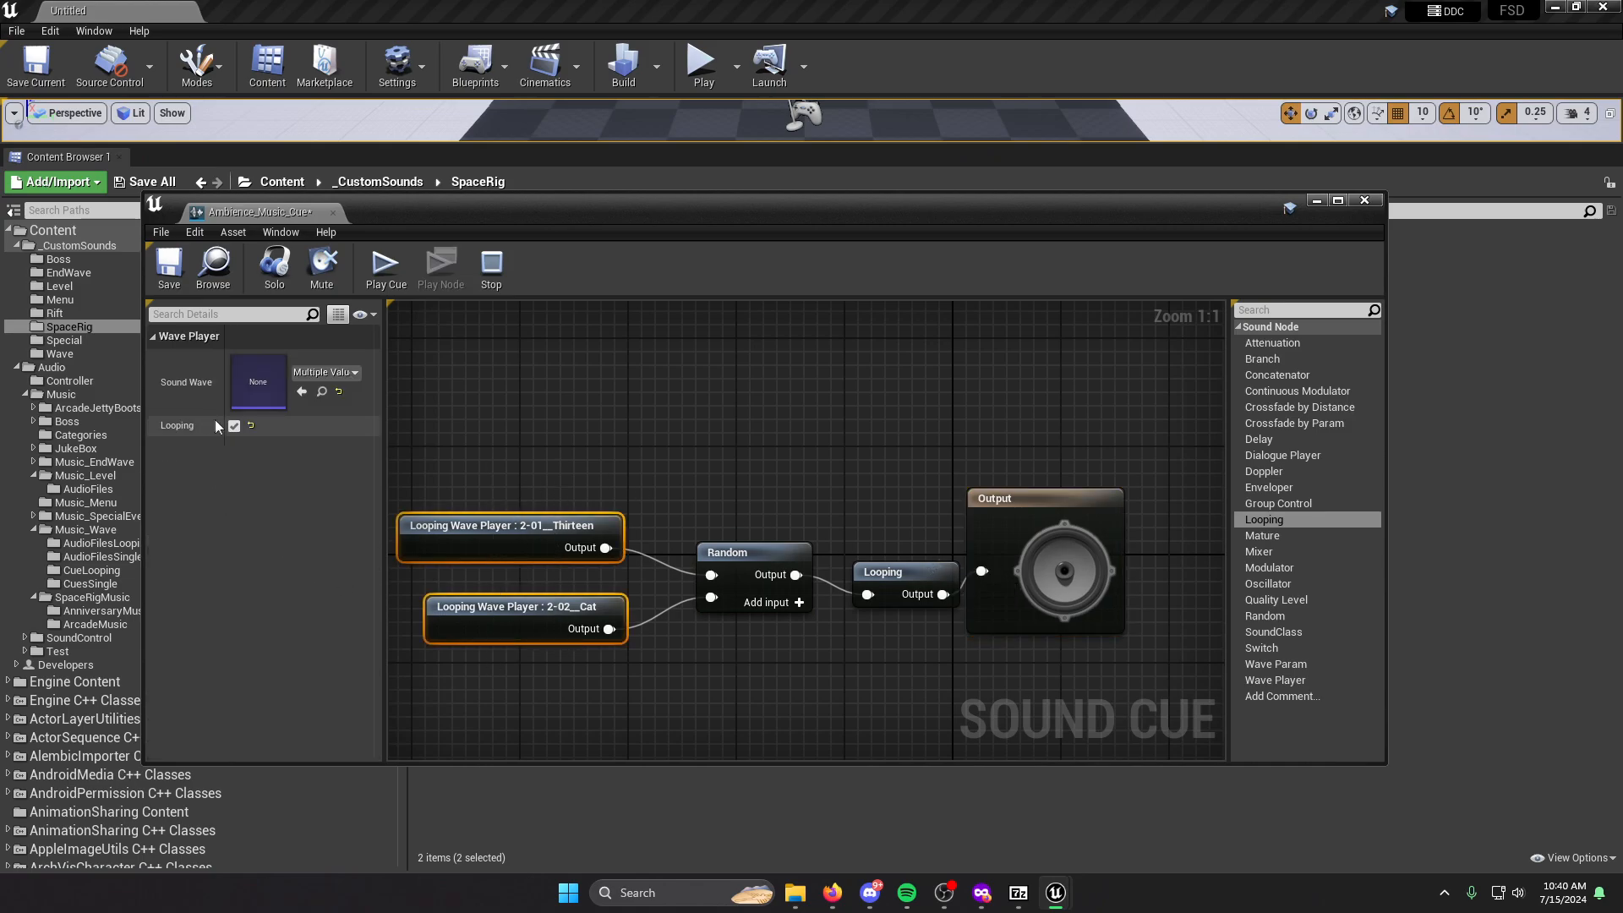
pyautogui.click(234, 425)
pyautogui.click(532, 474)
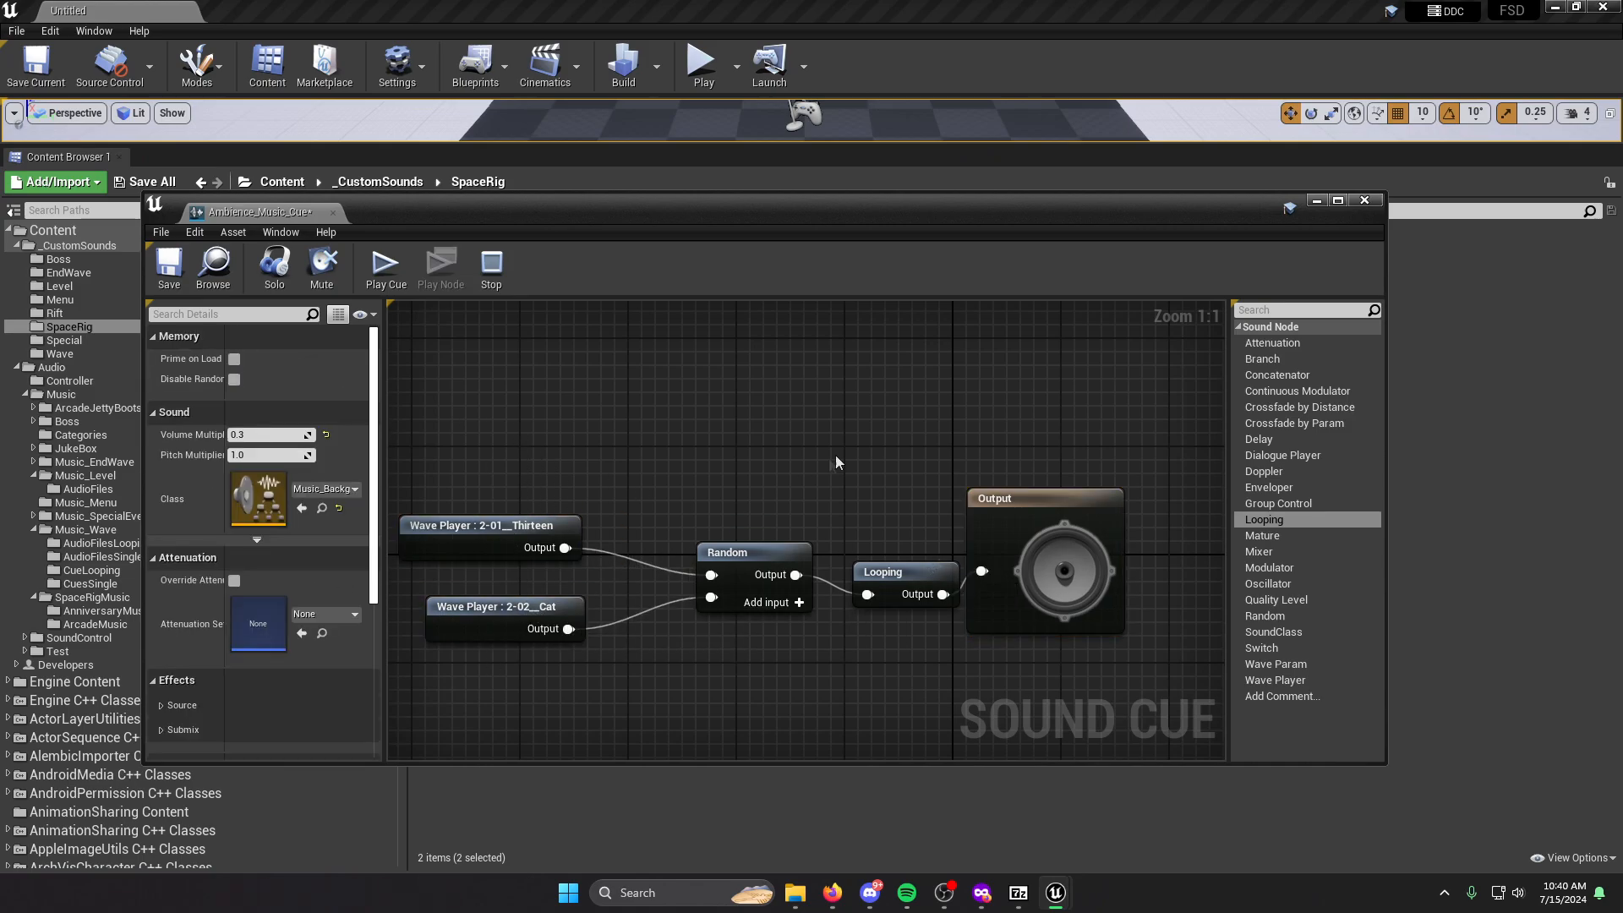
# Tidy the graph by moving Random closer to the wave players, lining up Looping with it, and raising the 2-02__Cat player.
pyautogui.moveTo(736, 553); pyautogui.dragTo(681, 553)
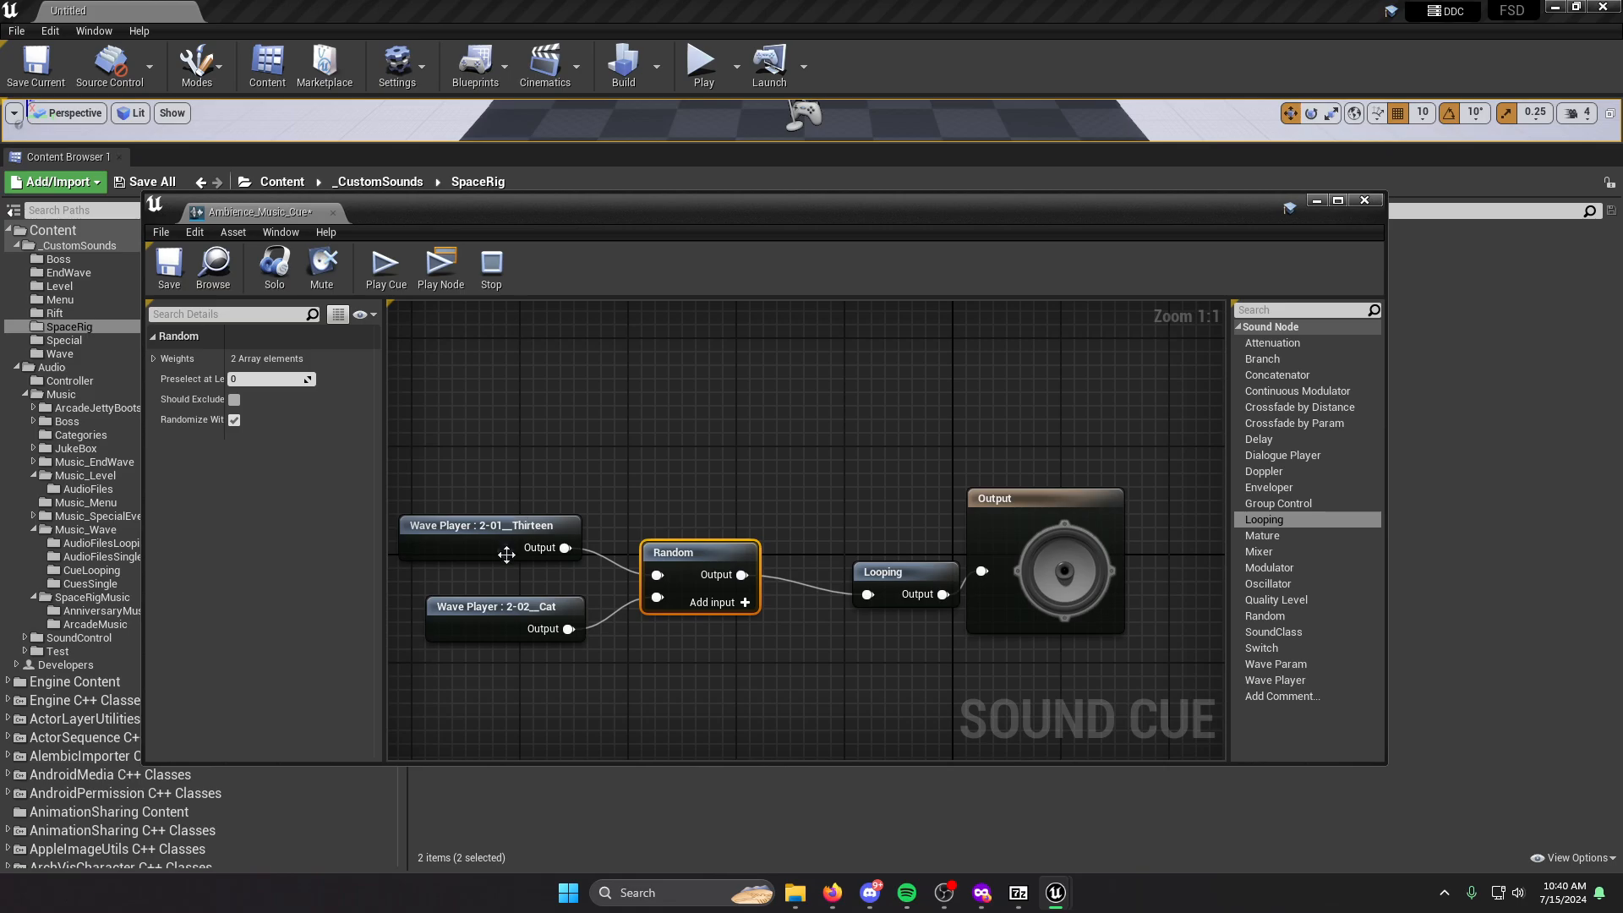
pyautogui.moveTo(899, 570); pyautogui.dragTo(851, 550)
pyautogui.click(545, 608)
pyautogui.moveTo(545, 608)
pyautogui.mouseDown()
pyautogui.moveTo(530, 595)
pyautogui.moveTo(546, 582)
pyautogui.mouseUp()
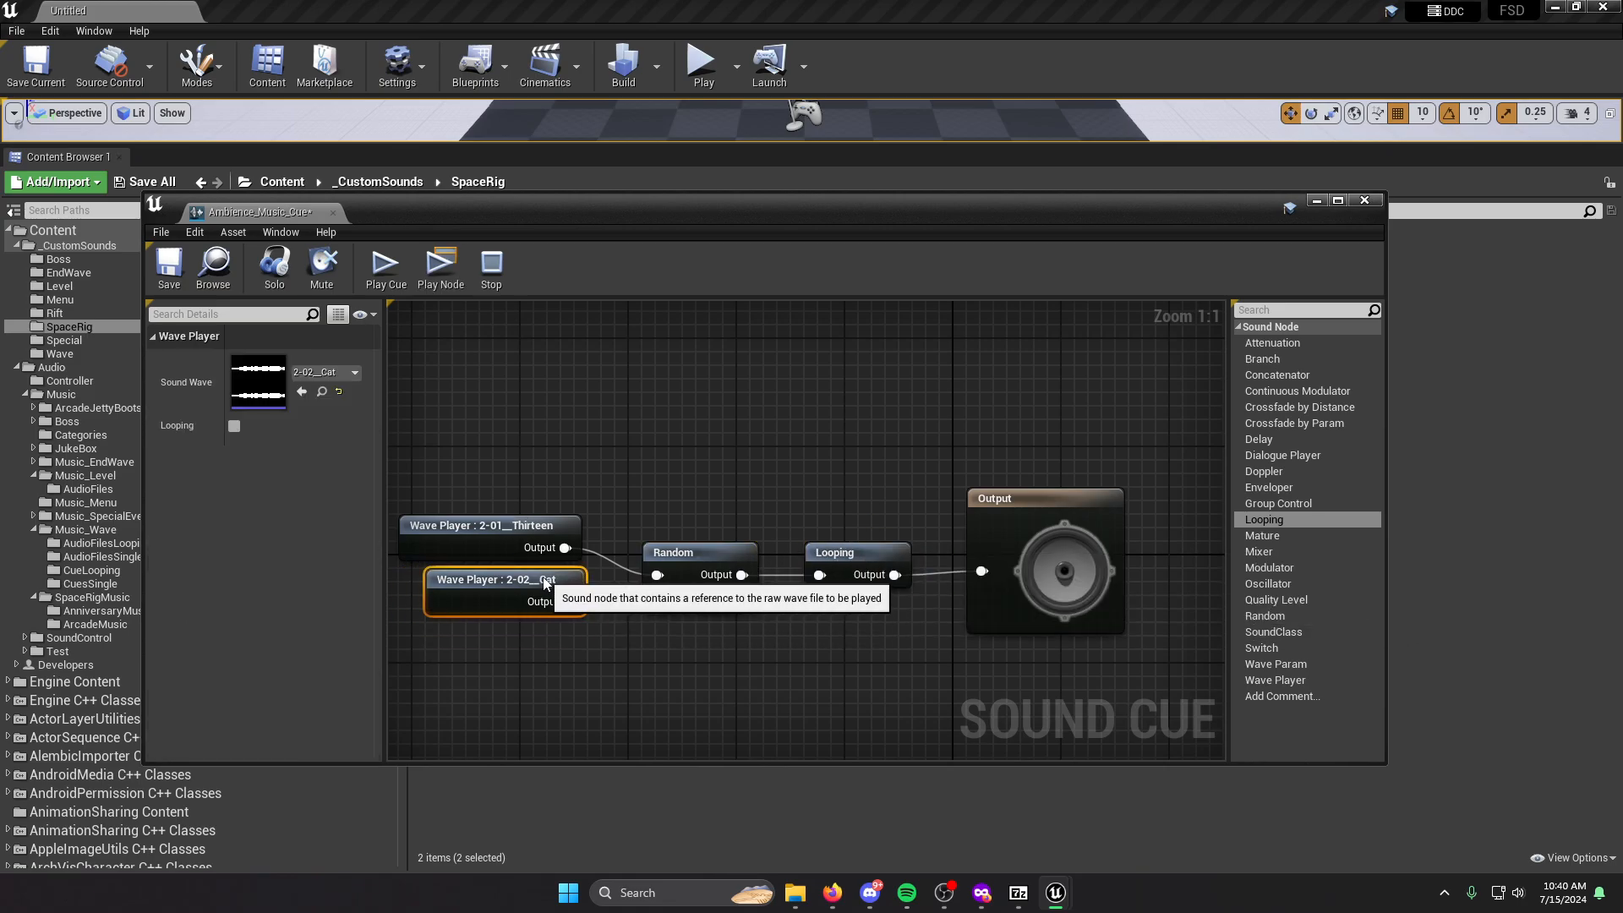
pyautogui.click(652, 472)
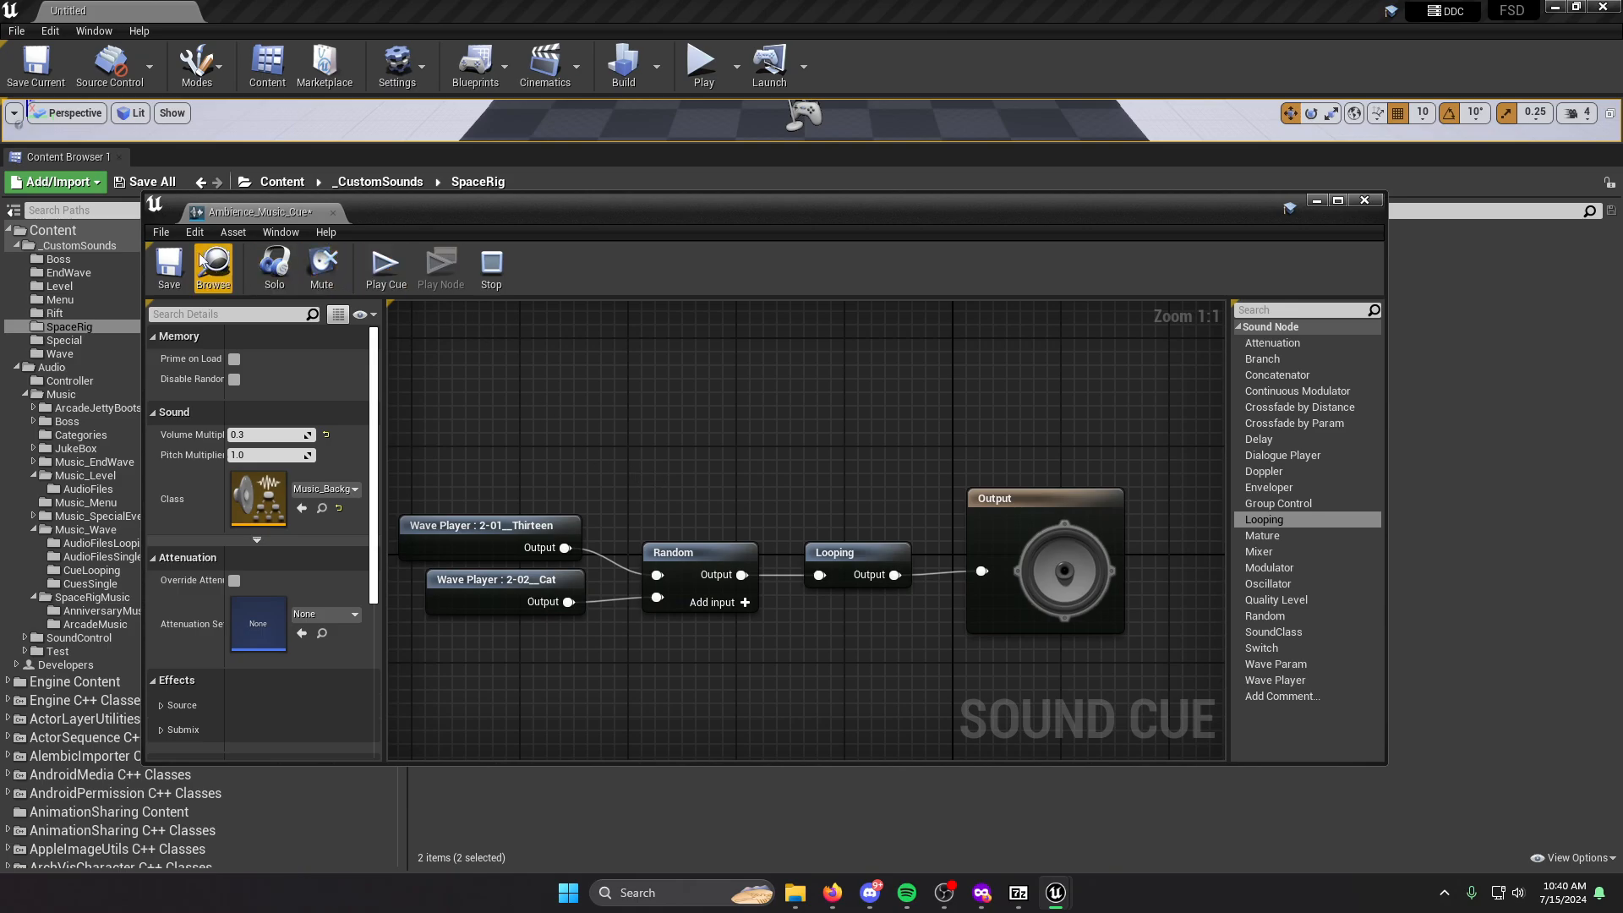
# Save Ambience_Music_Cue and close its editor.
pyautogui.click(169, 269)
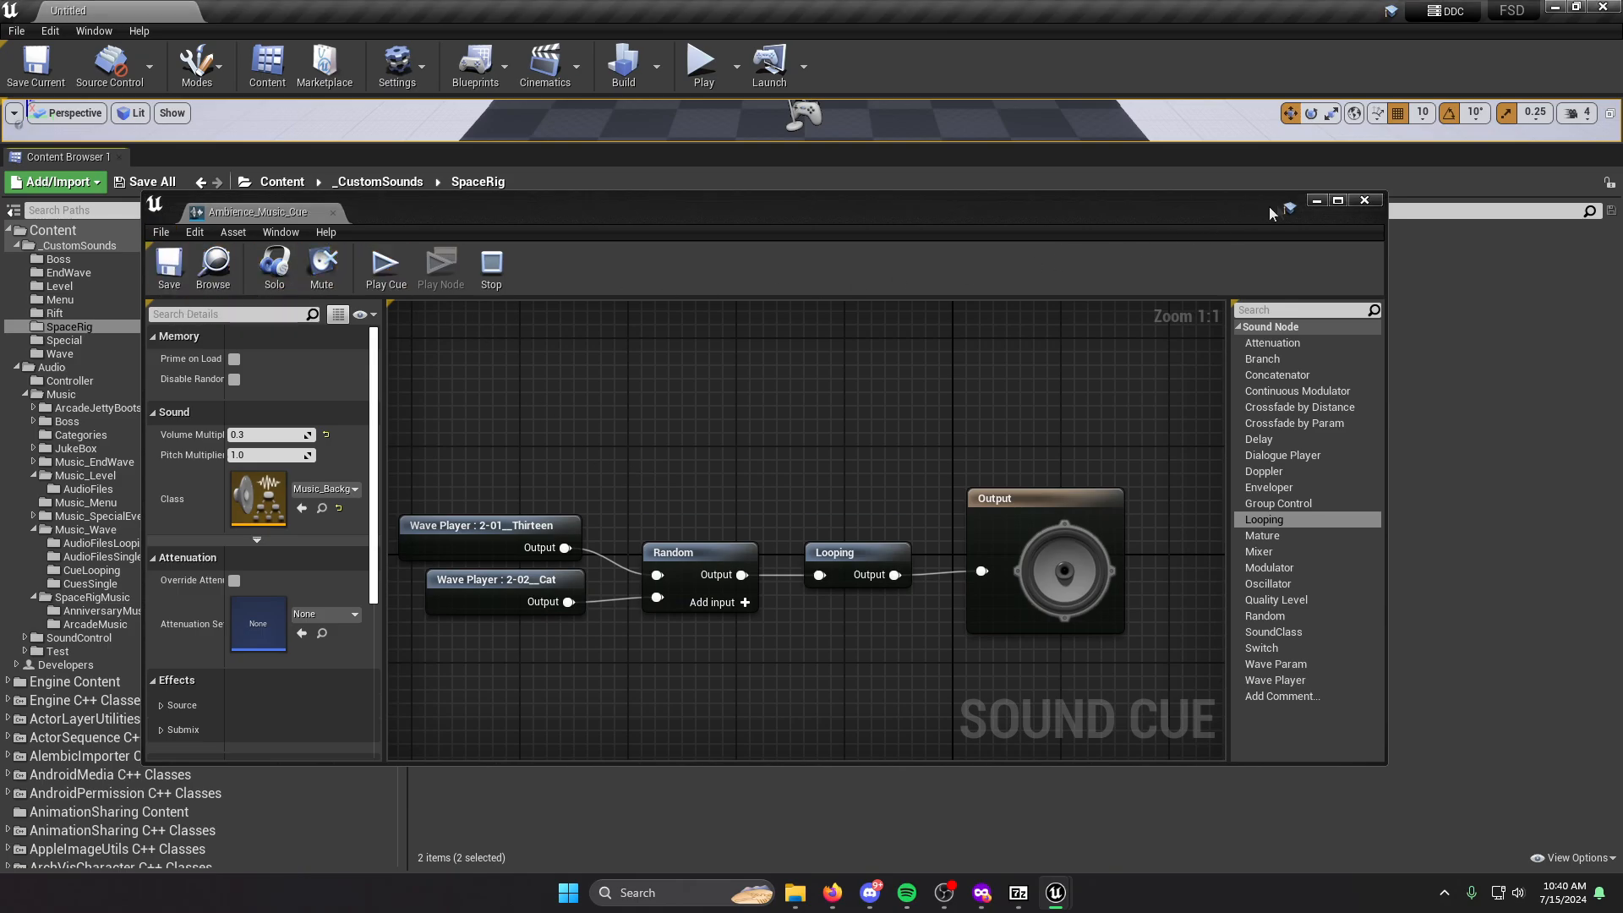
pyautogui.click(1363, 203)
pyautogui.click(559, 492)
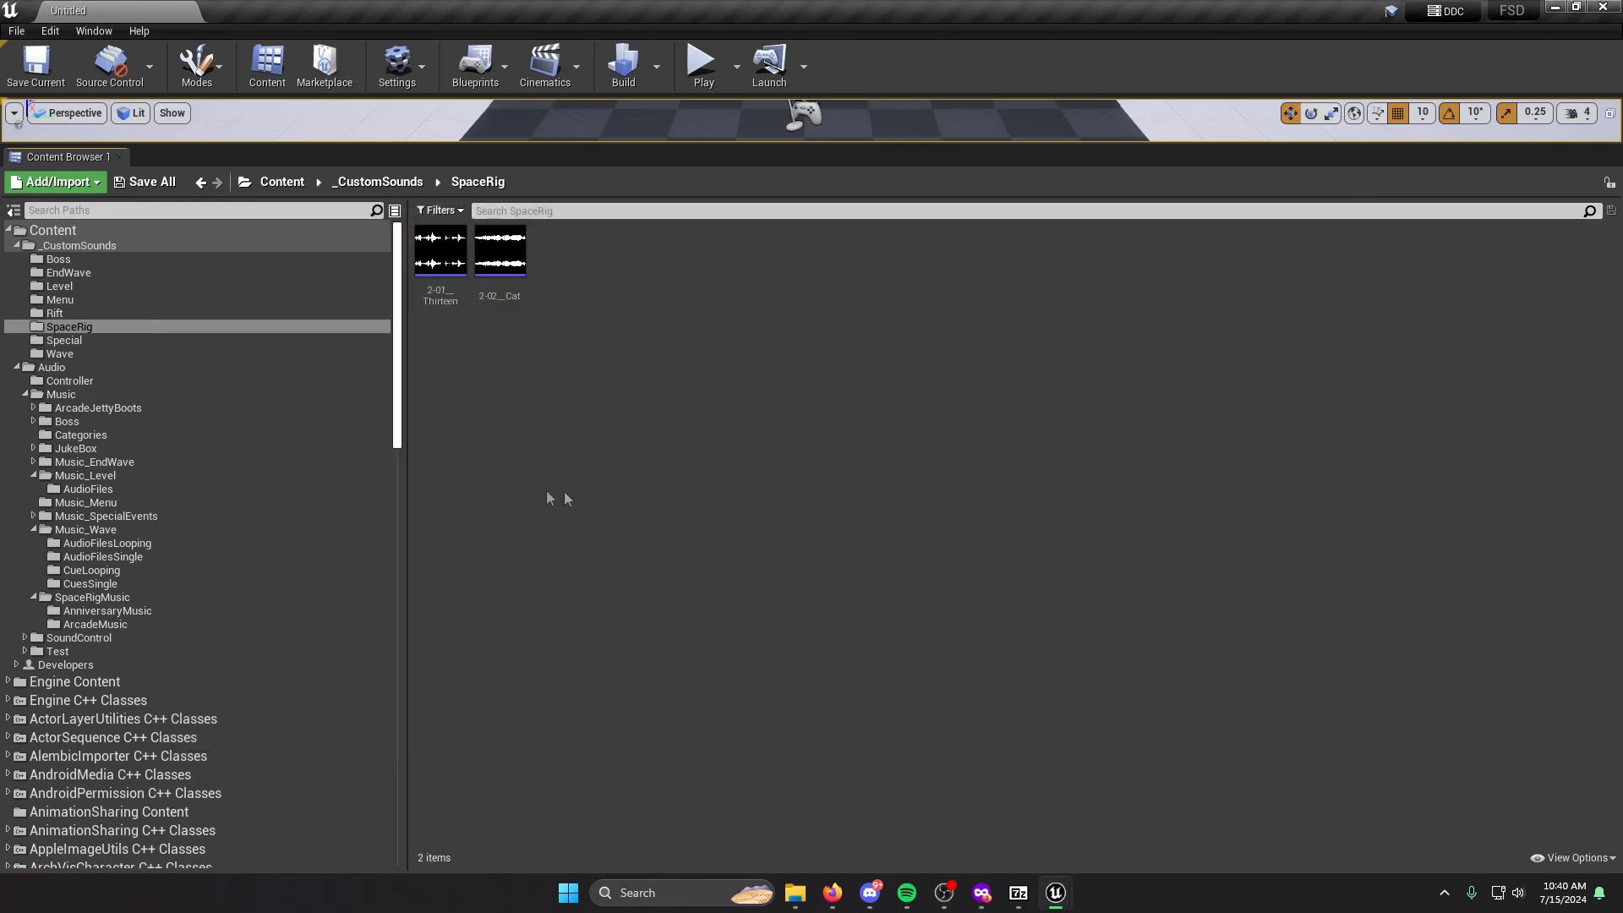
# Check the custom Special folder, and in the Music folder tree collapse Music_Level, Music_Wave and SpaceRigMusic.
pyautogui.click(93, 338)
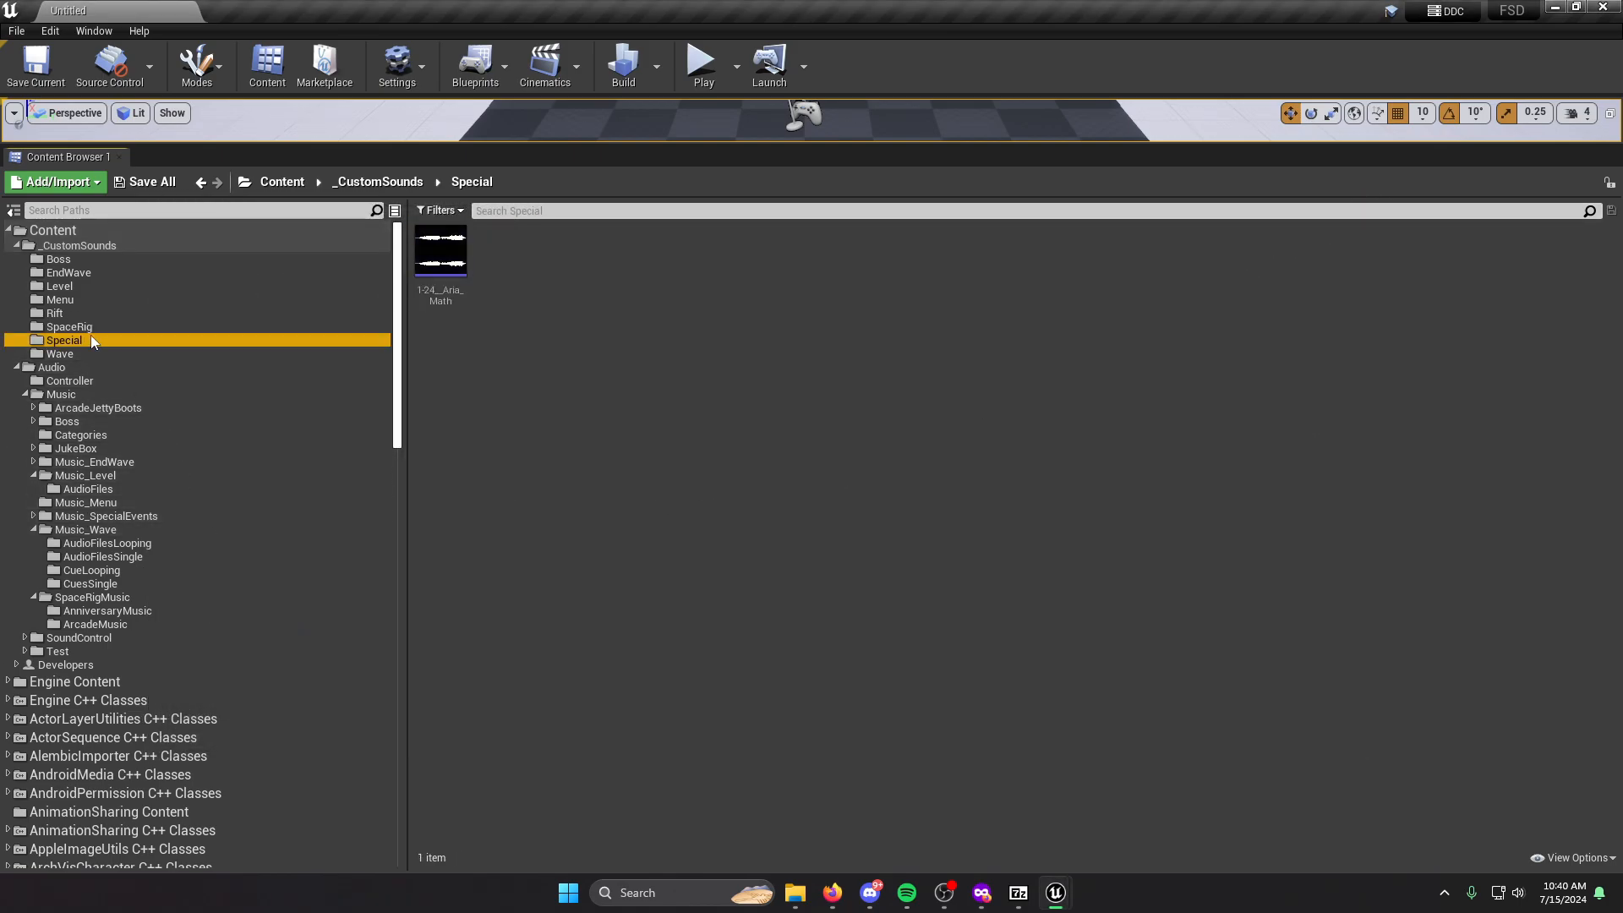
pyautogui.click(25, 395)
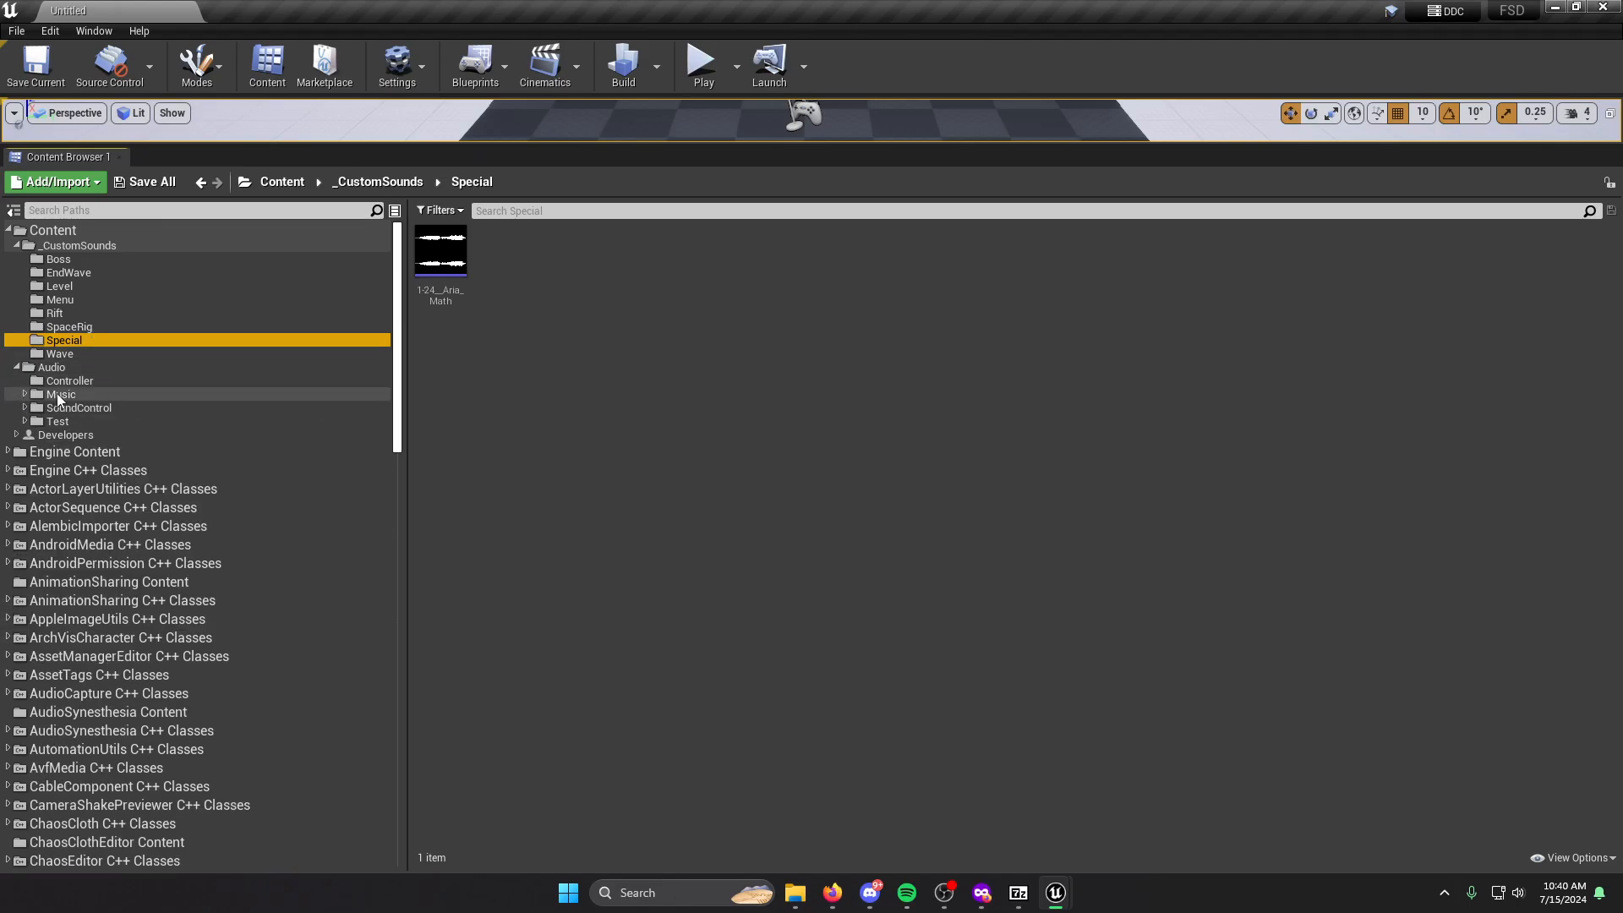
pyautogui.doubleClick(58, 394)
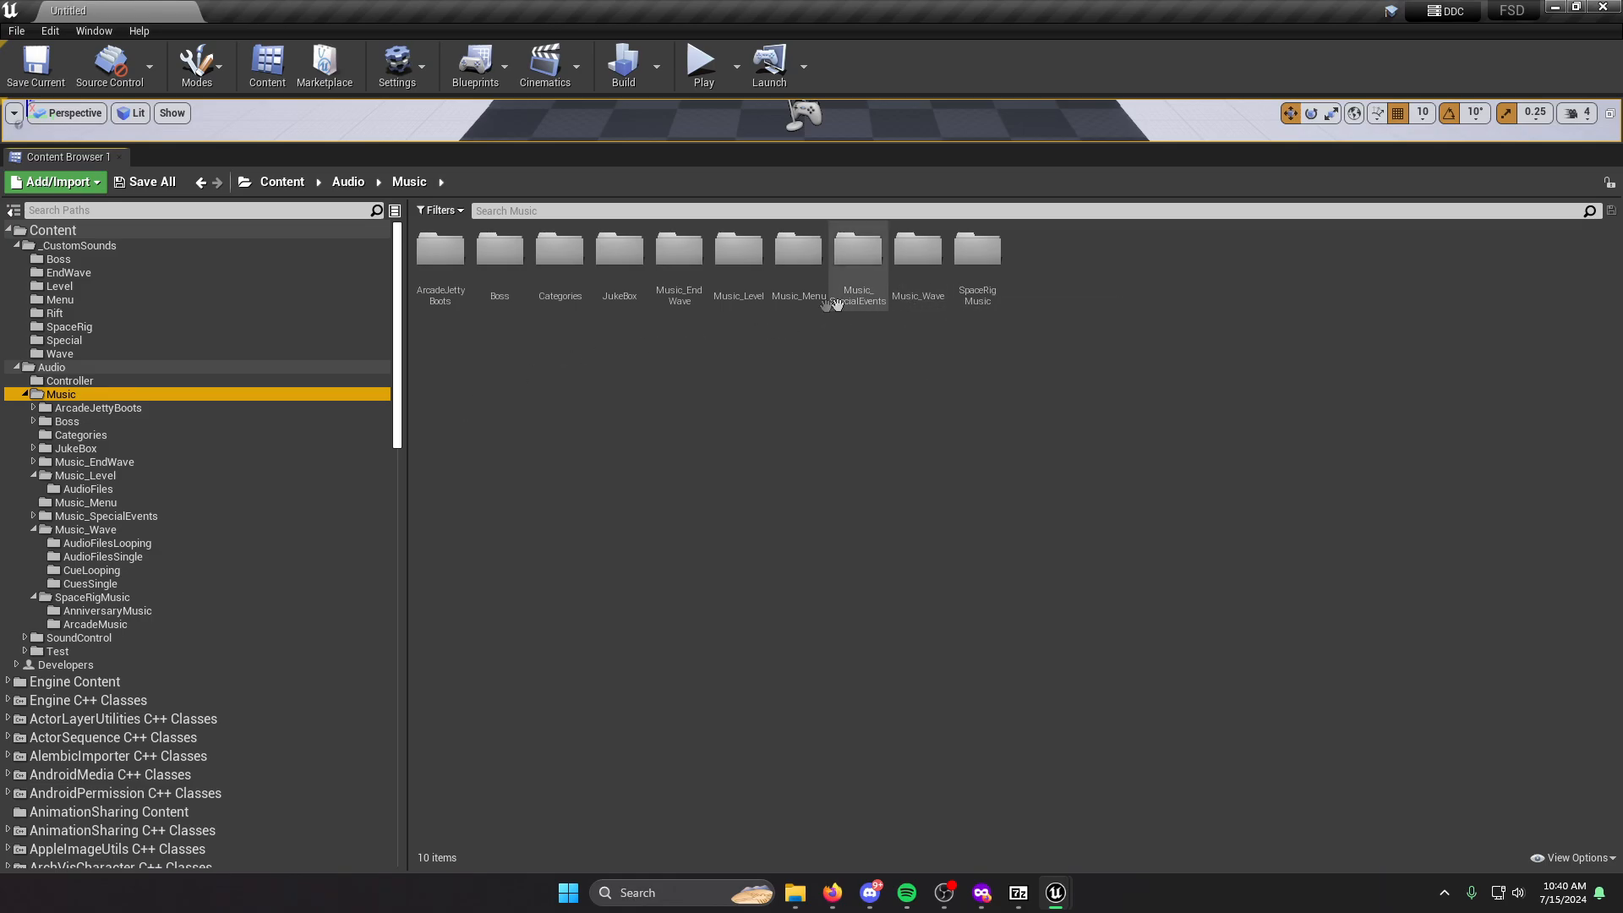
pyautogui.click(34, 476)
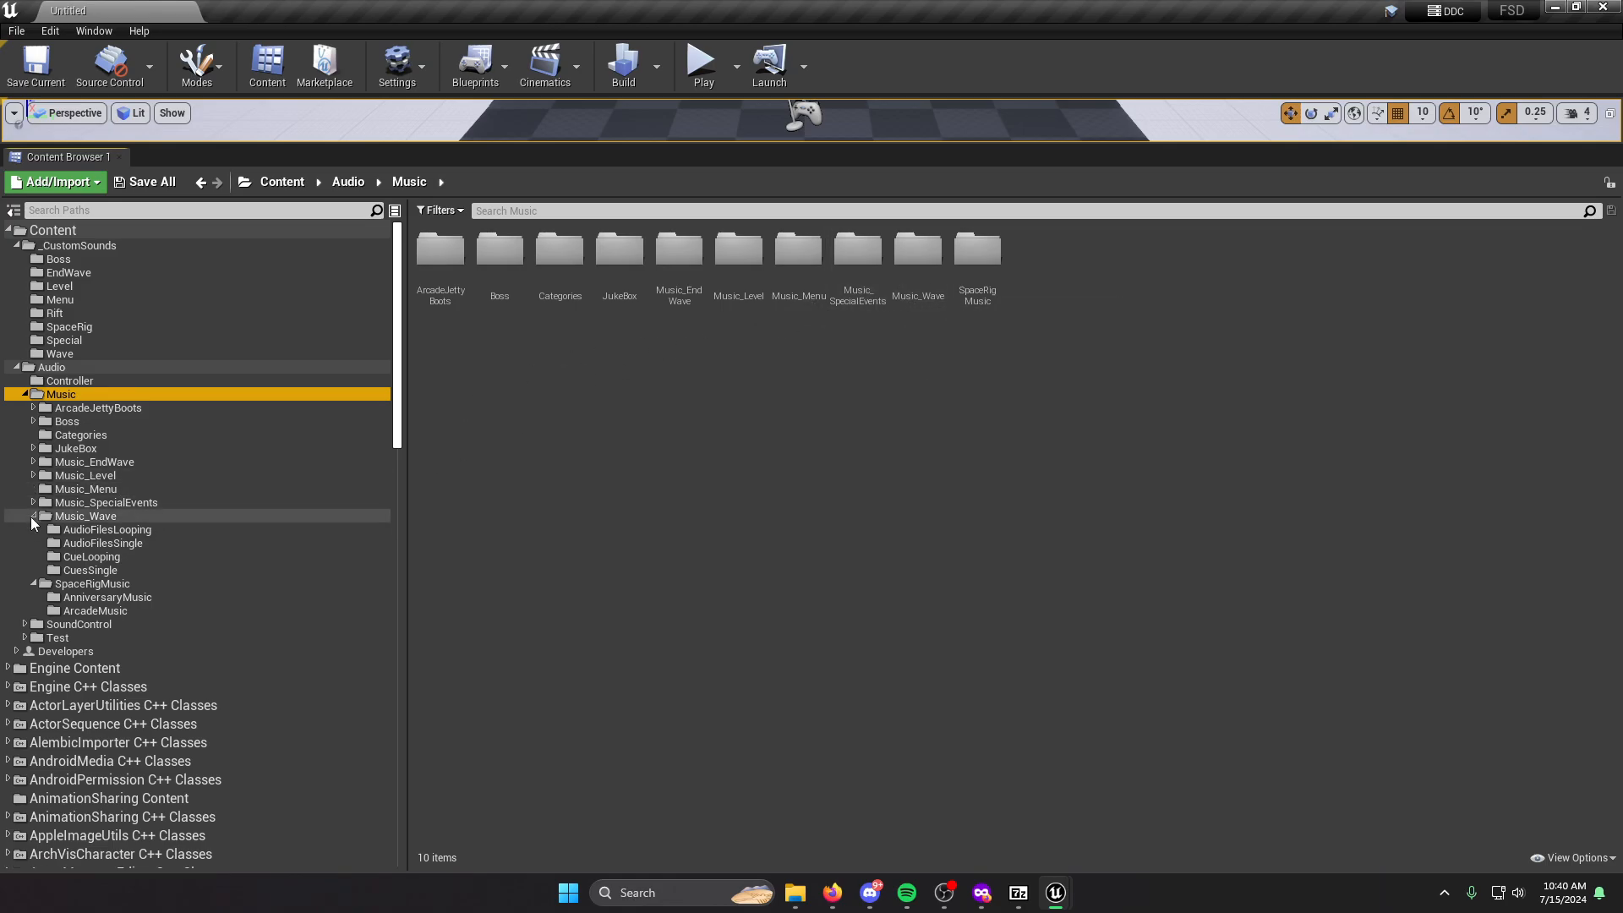
pyautogui.click(34, 516)
pyautogui.click(34, 530)
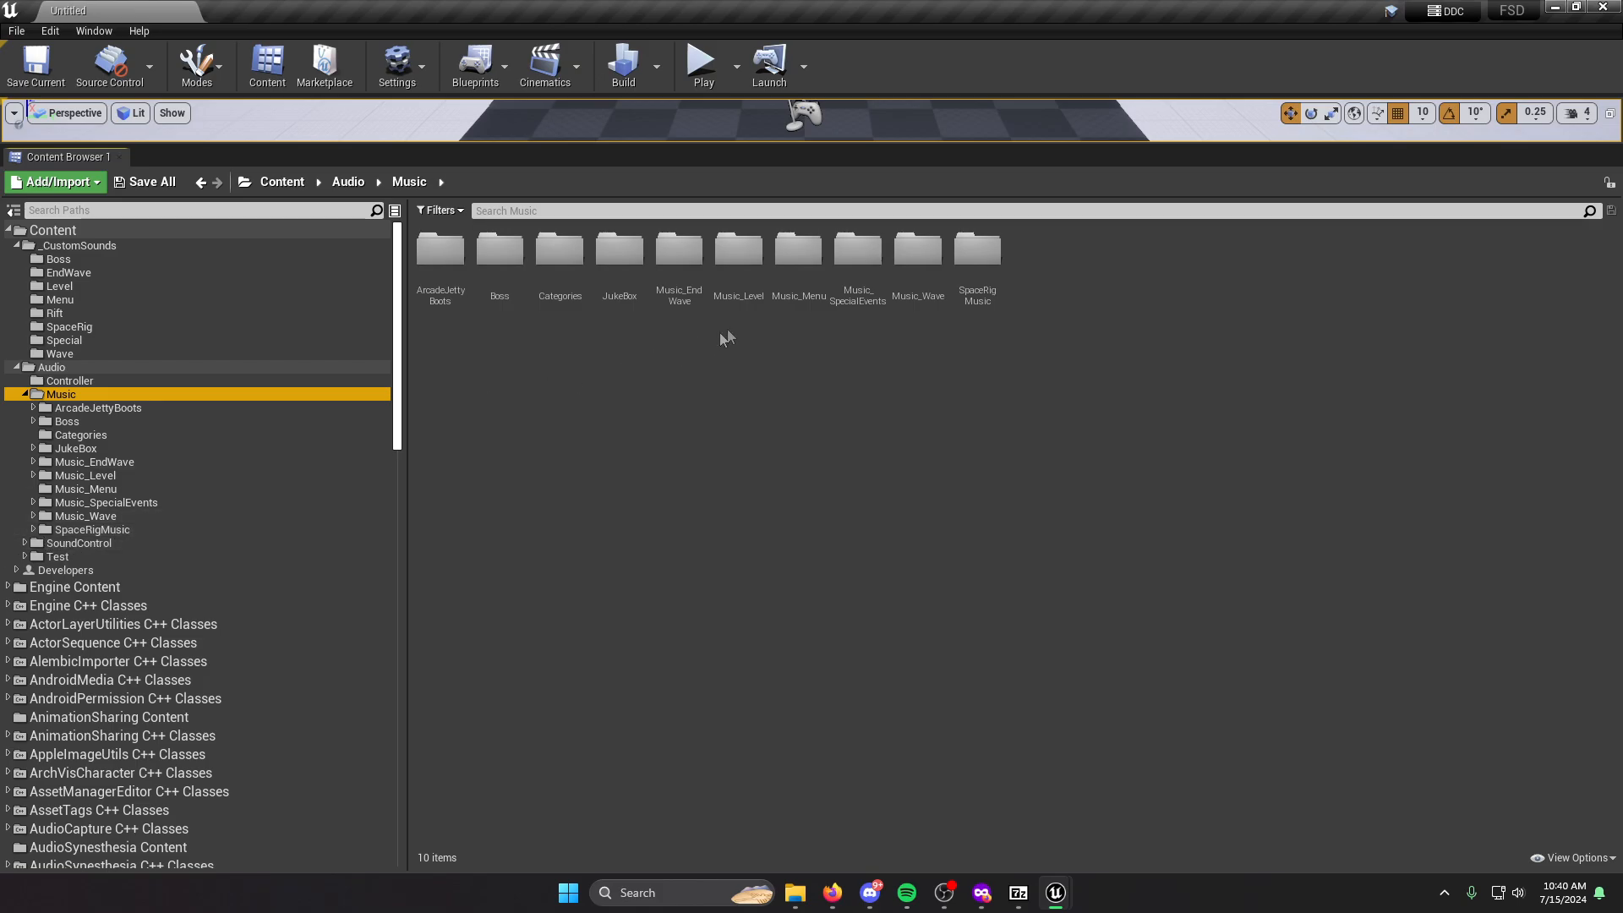
# Examine the contents of the Music_SpecialEvents folder and return to the Music folder.
pyautogui.click(868, 308)
pyautogui.doubleClick(867, 307)
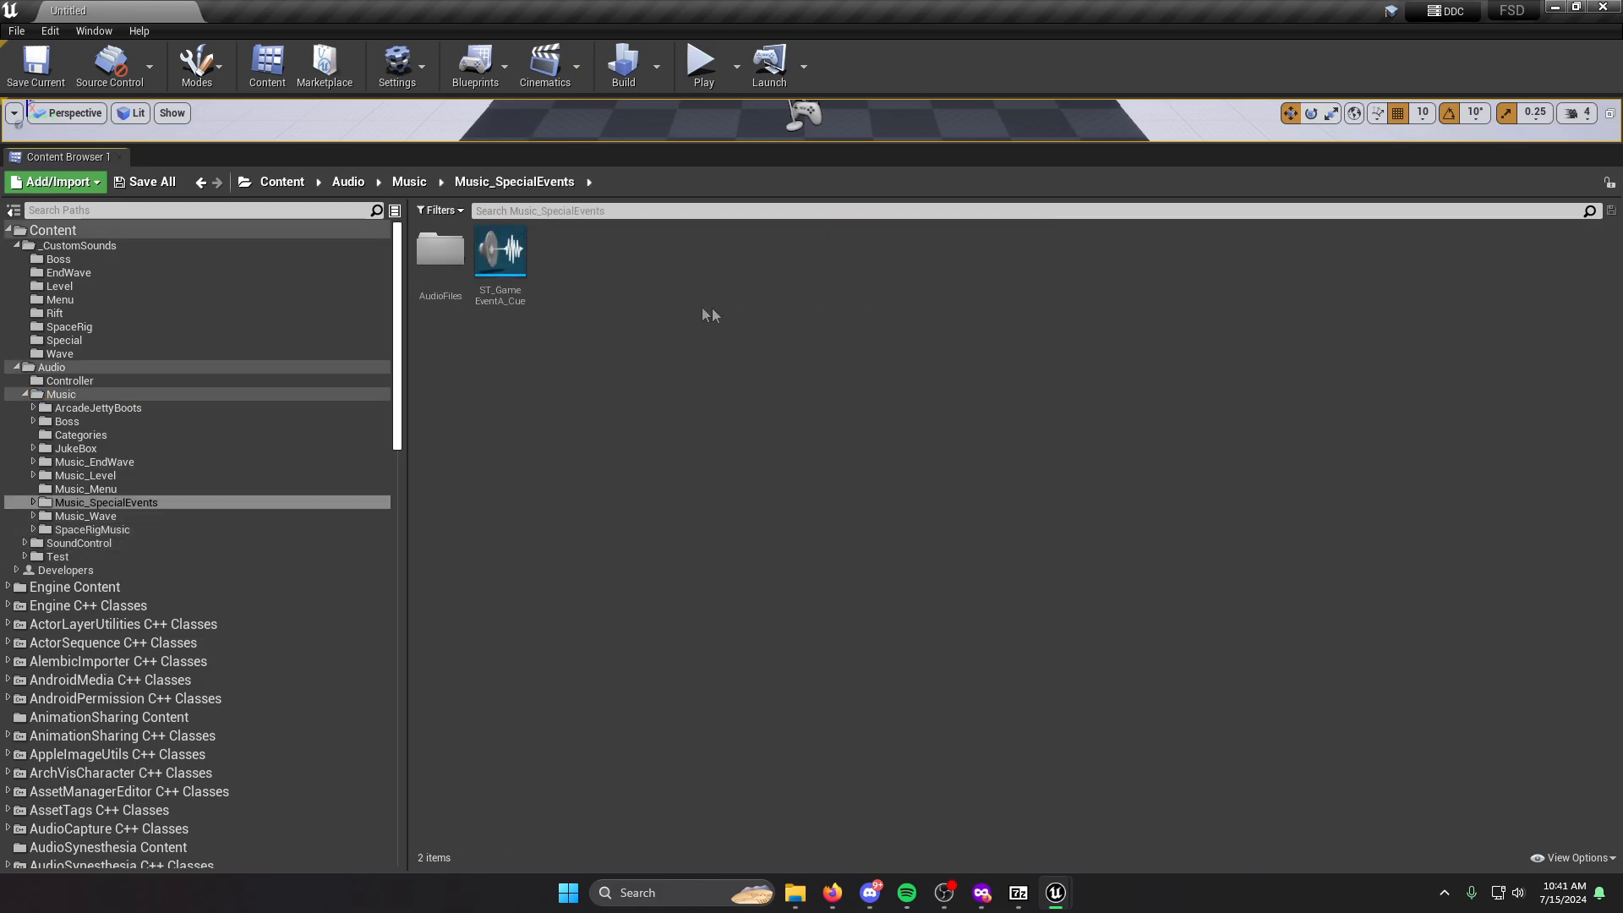
pyautogui.click(409, 182)
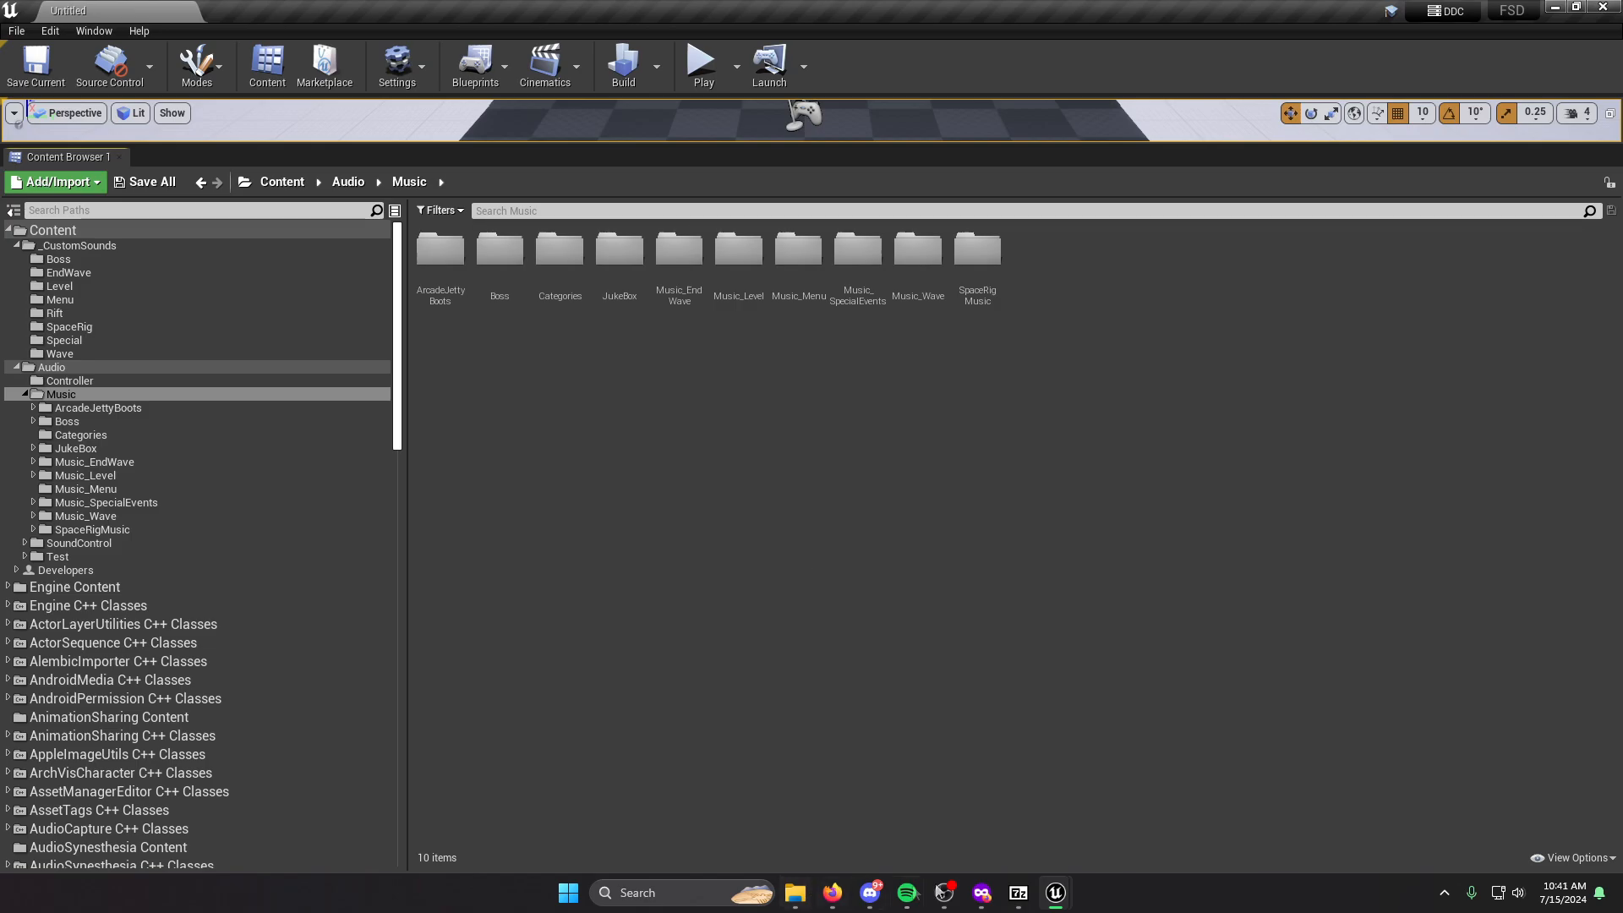
# Switch to FModel and open the folder picker for the game directory from its Directory Selector.
pyautogui.click(1556, 8)
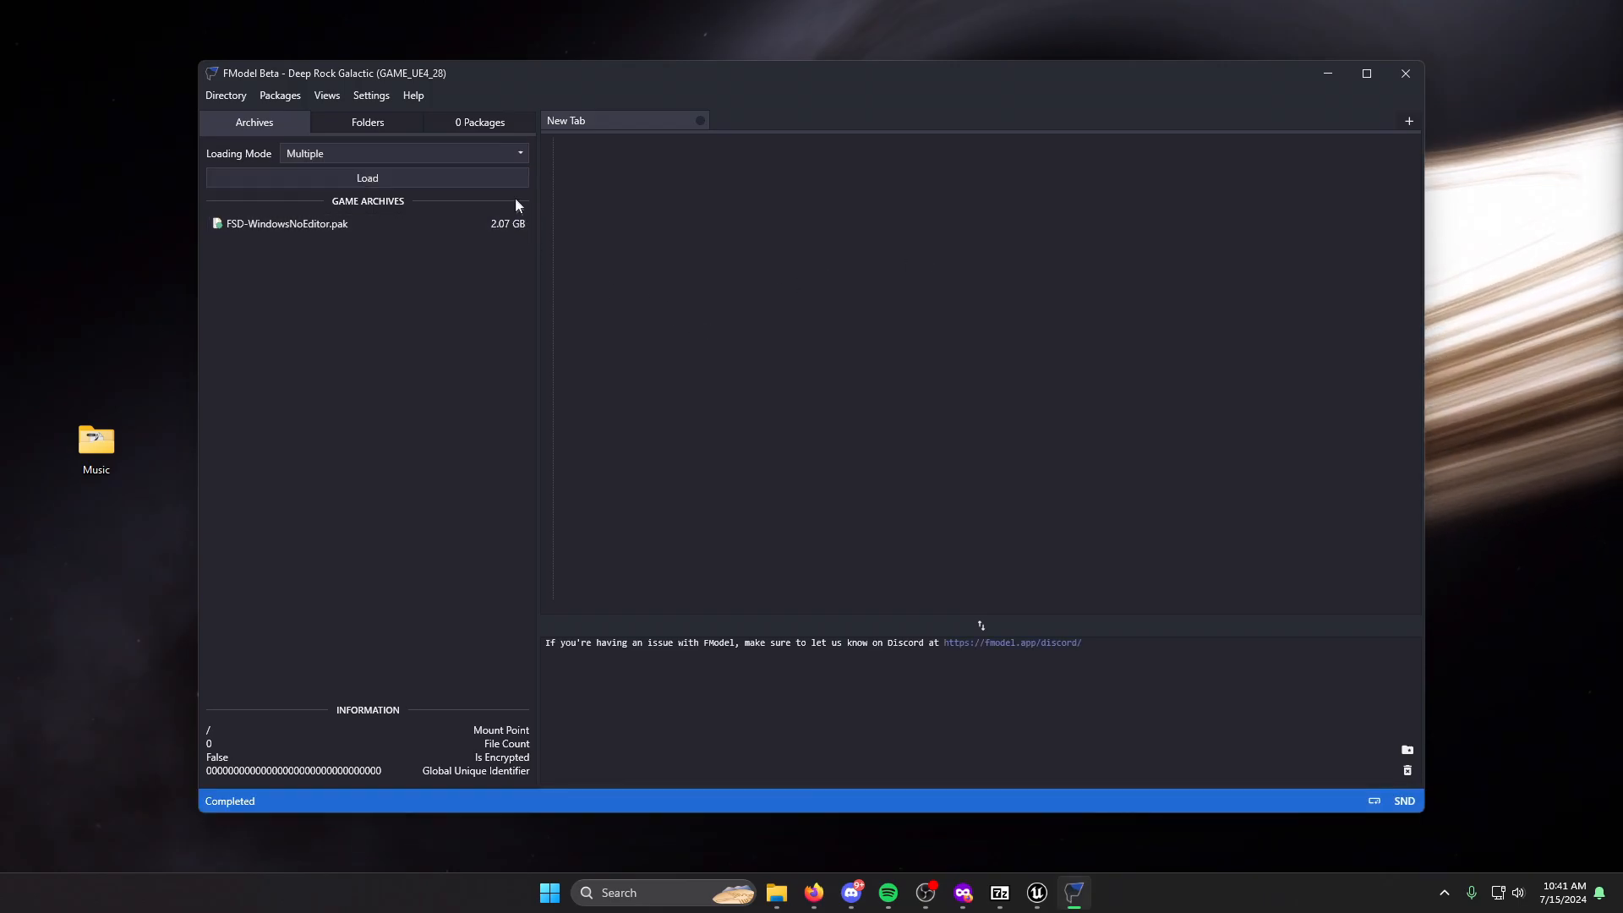
pyautogui.moveTo(360, 67); pyautogui.dragTo(554, 57)
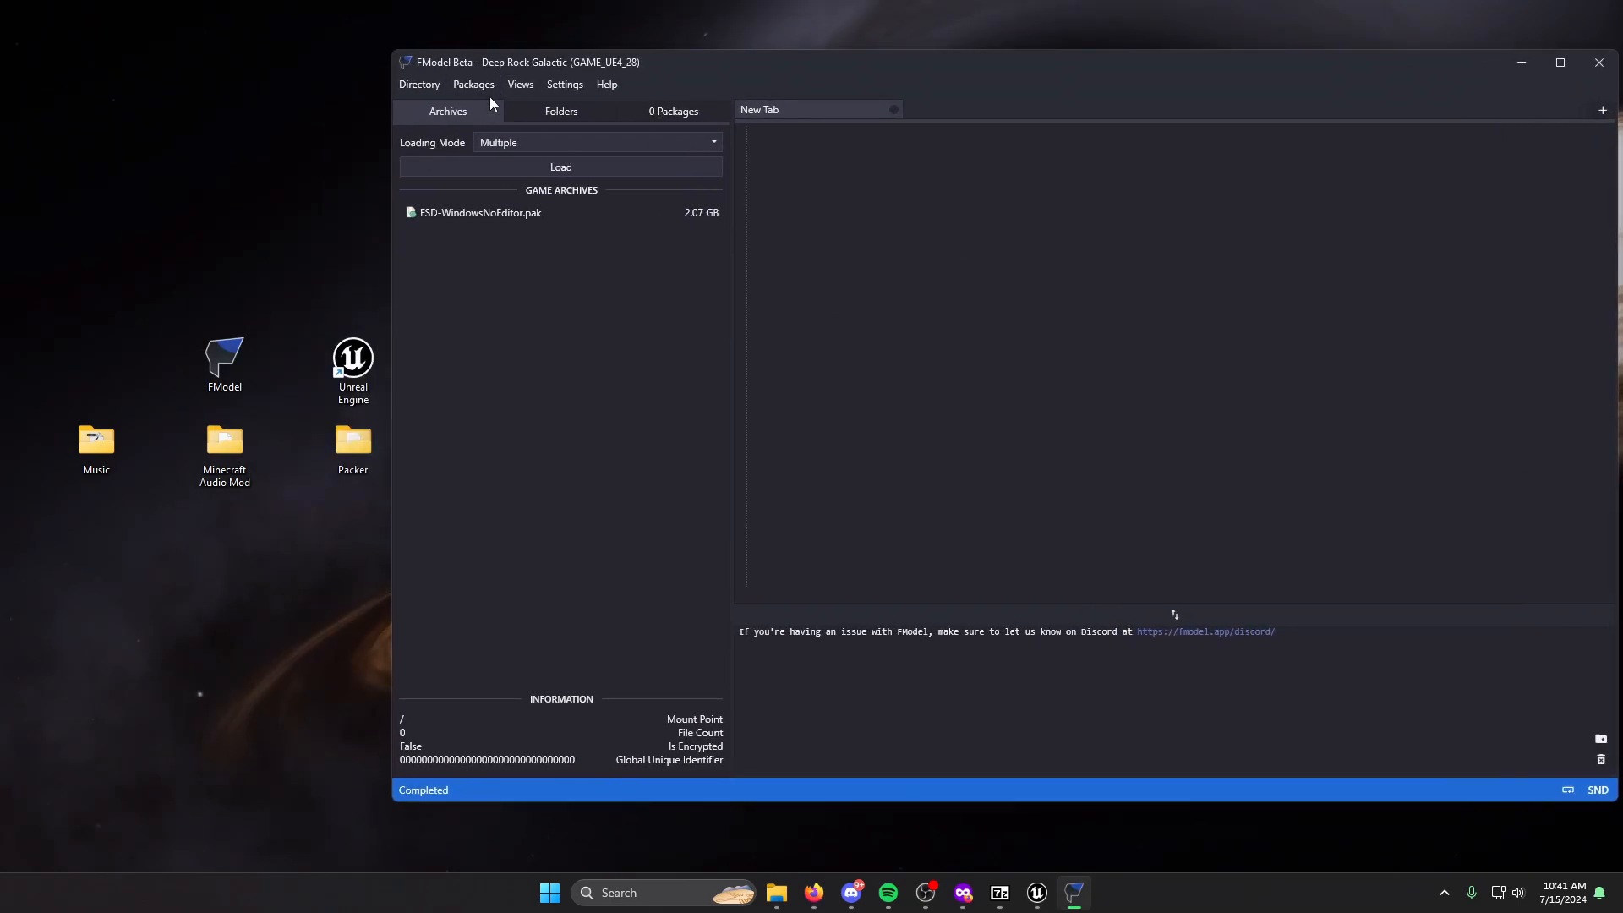
pyautogui.click(423, 86)
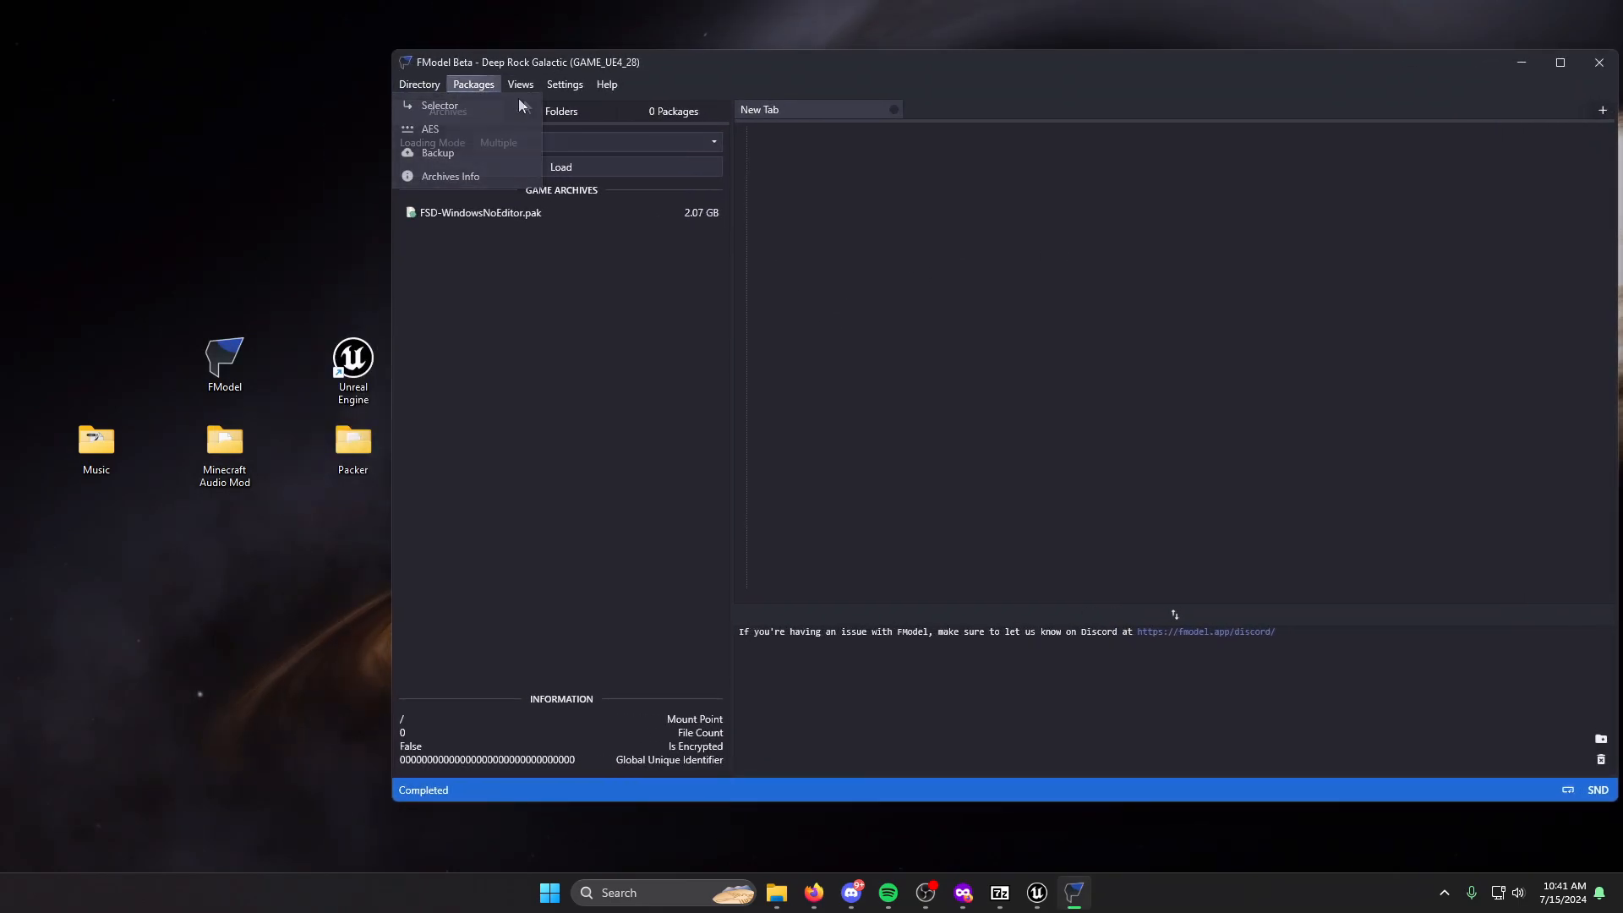
pyautogui.click(443, 105)
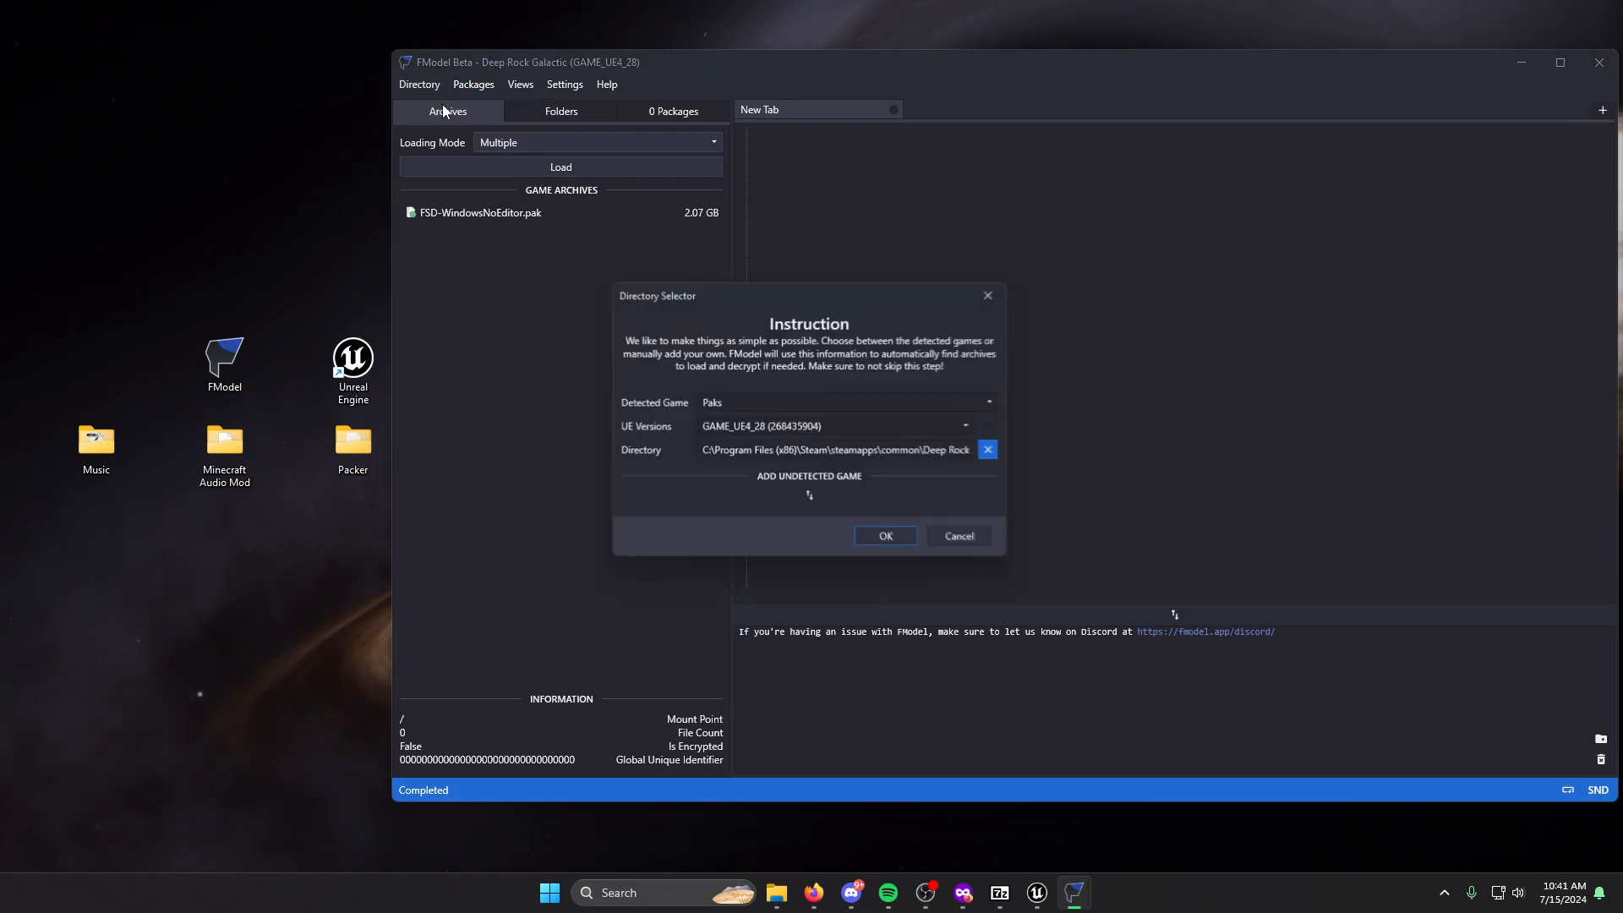
pyautogui.click(998, 452)
pyautogui.click(996, 454)
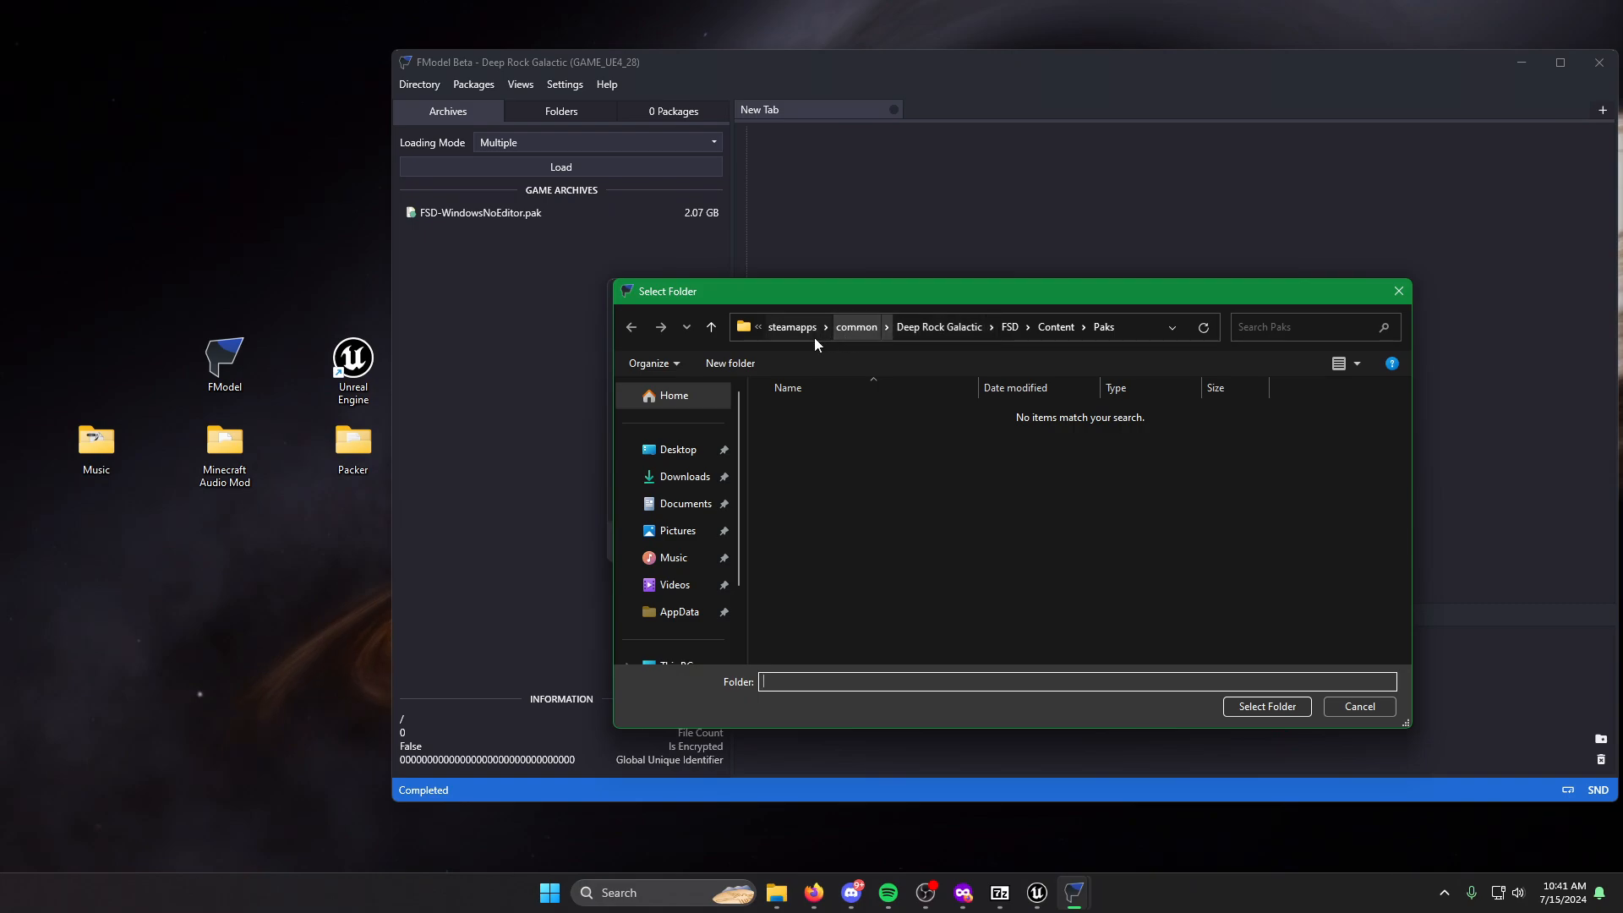
# Set the game directory to the Paks folder inside steamapps/common/Deep Rock Galactic/FSD/Content and confirm the directory selection.
pyautogui.click(792, 332)
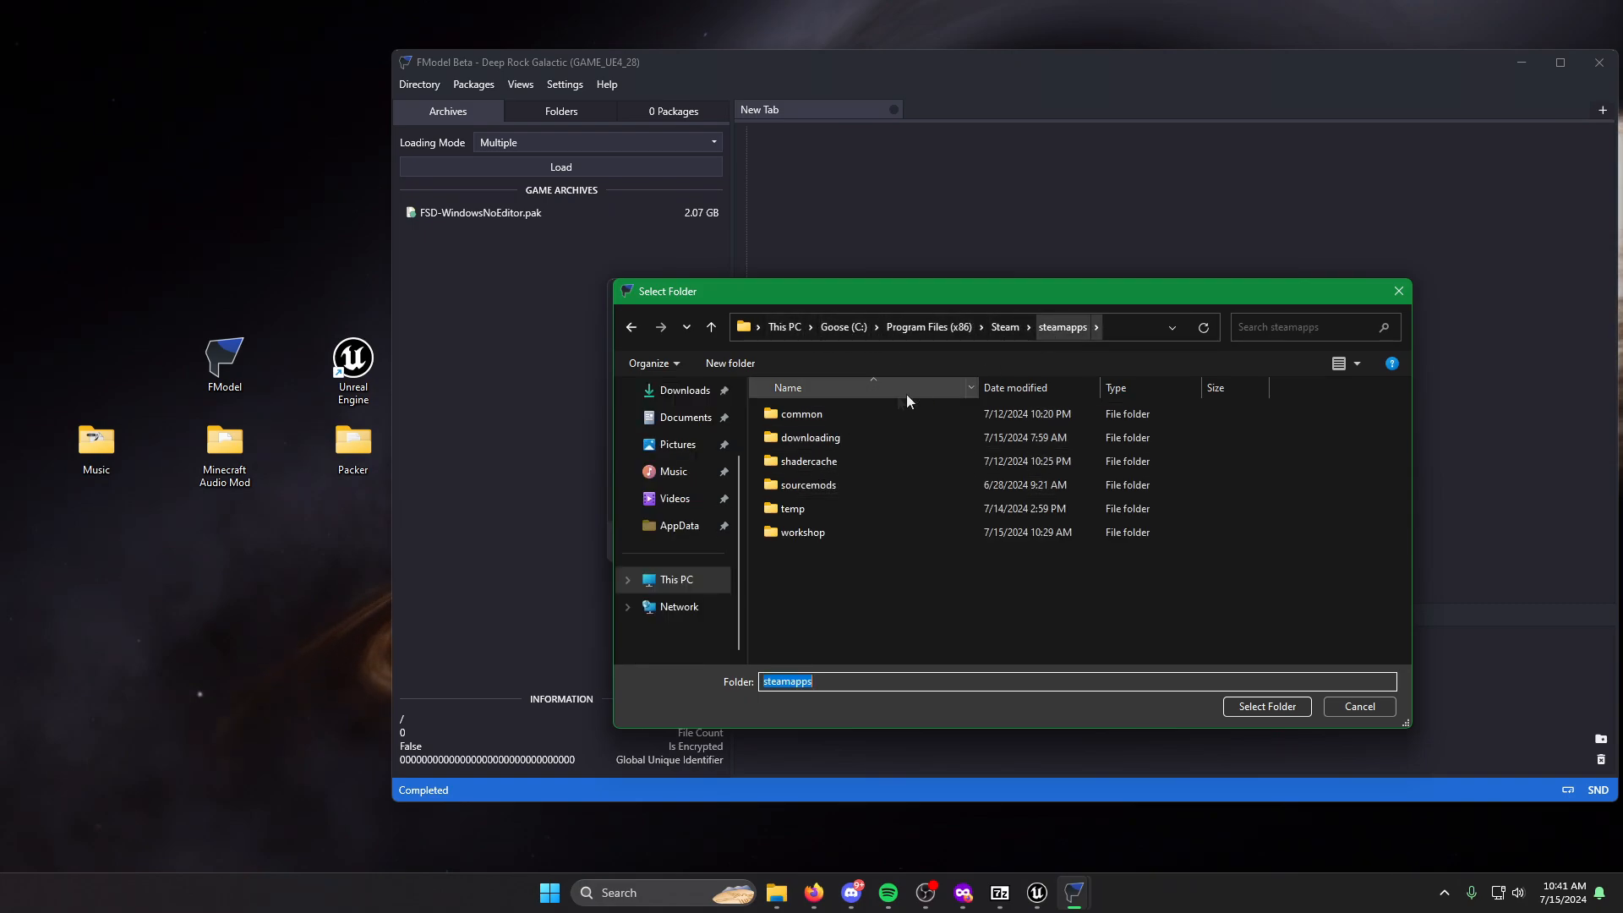
pyautogui.doubleClick(836, 414)
pyautogui.doubleClick(844, 491)
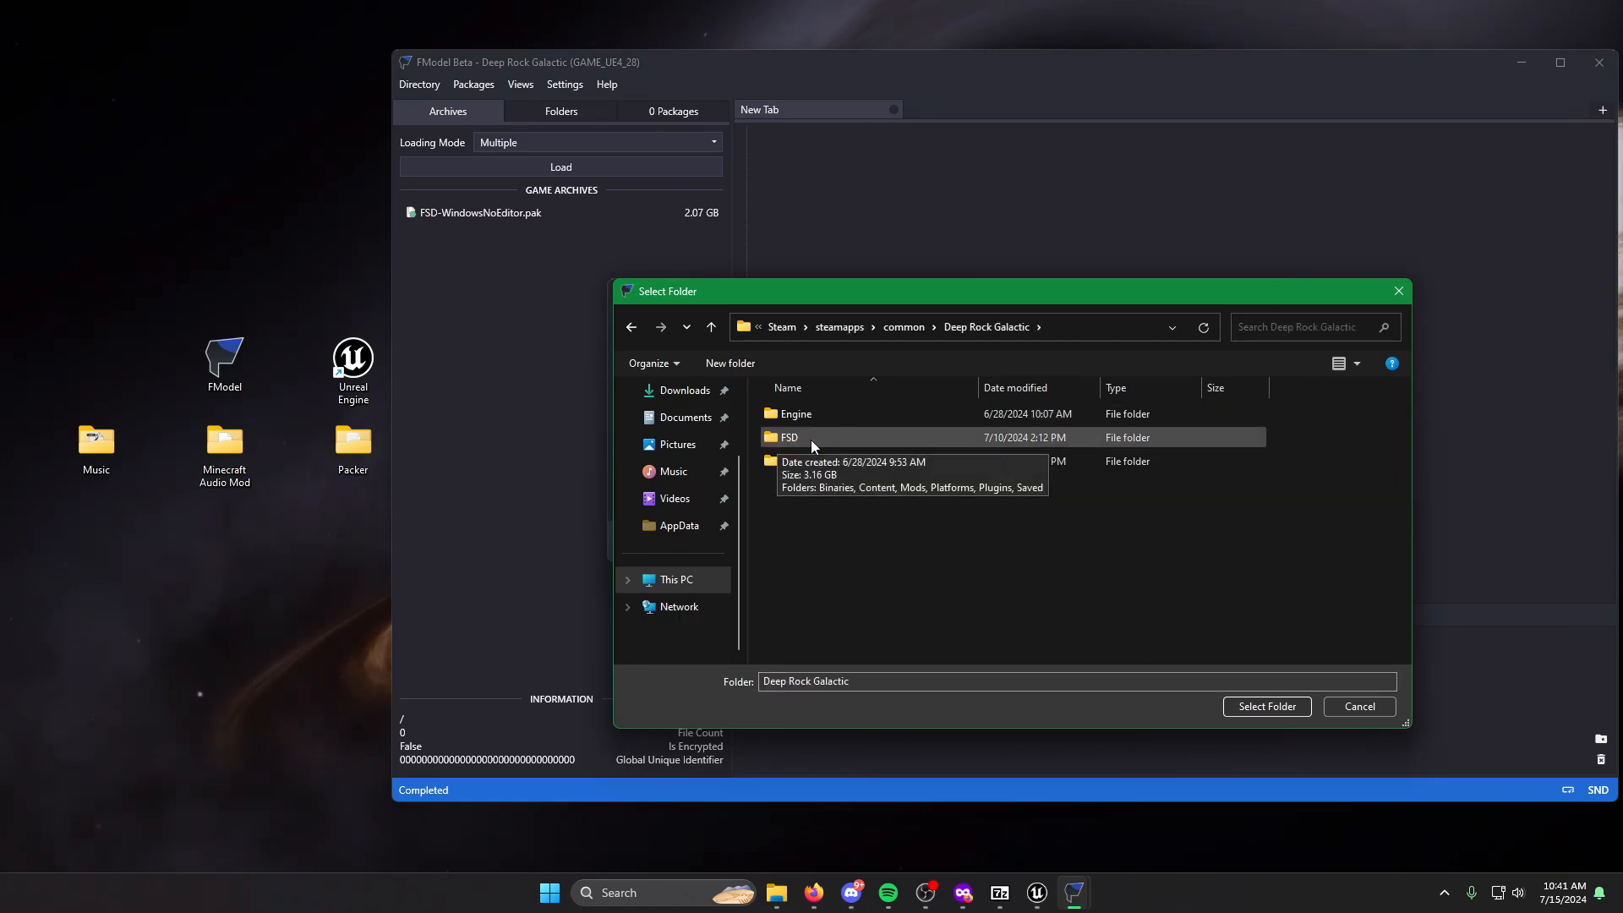
pyautogui.doubleClick(810, 439)
pyautogui.doubleClick(801, 440)
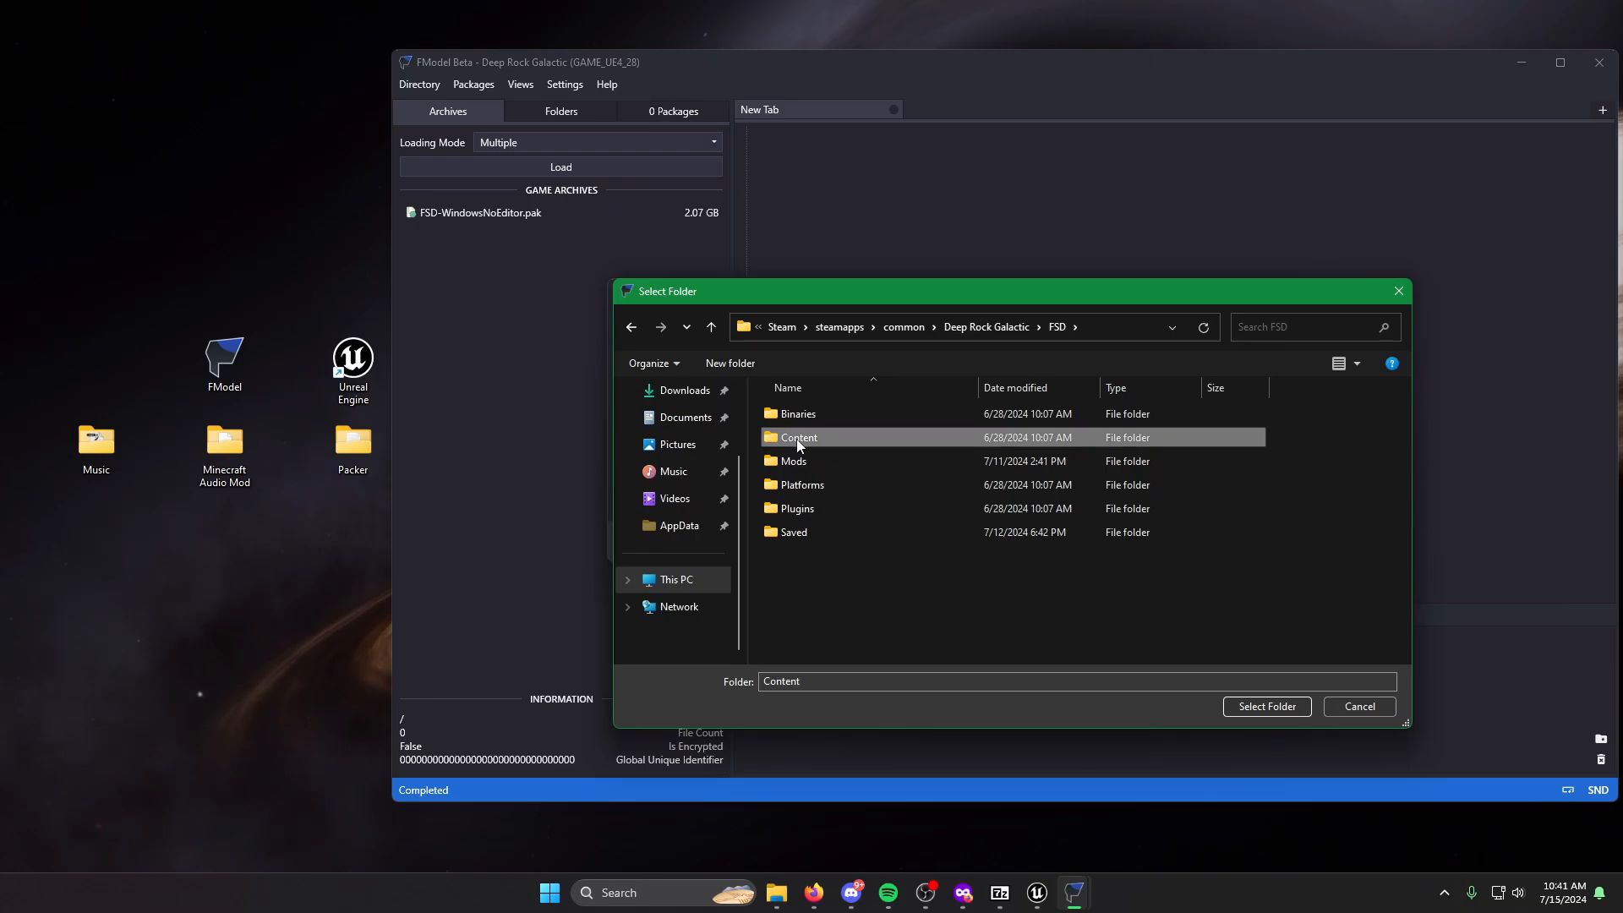
pyautogui.click(829, 443)
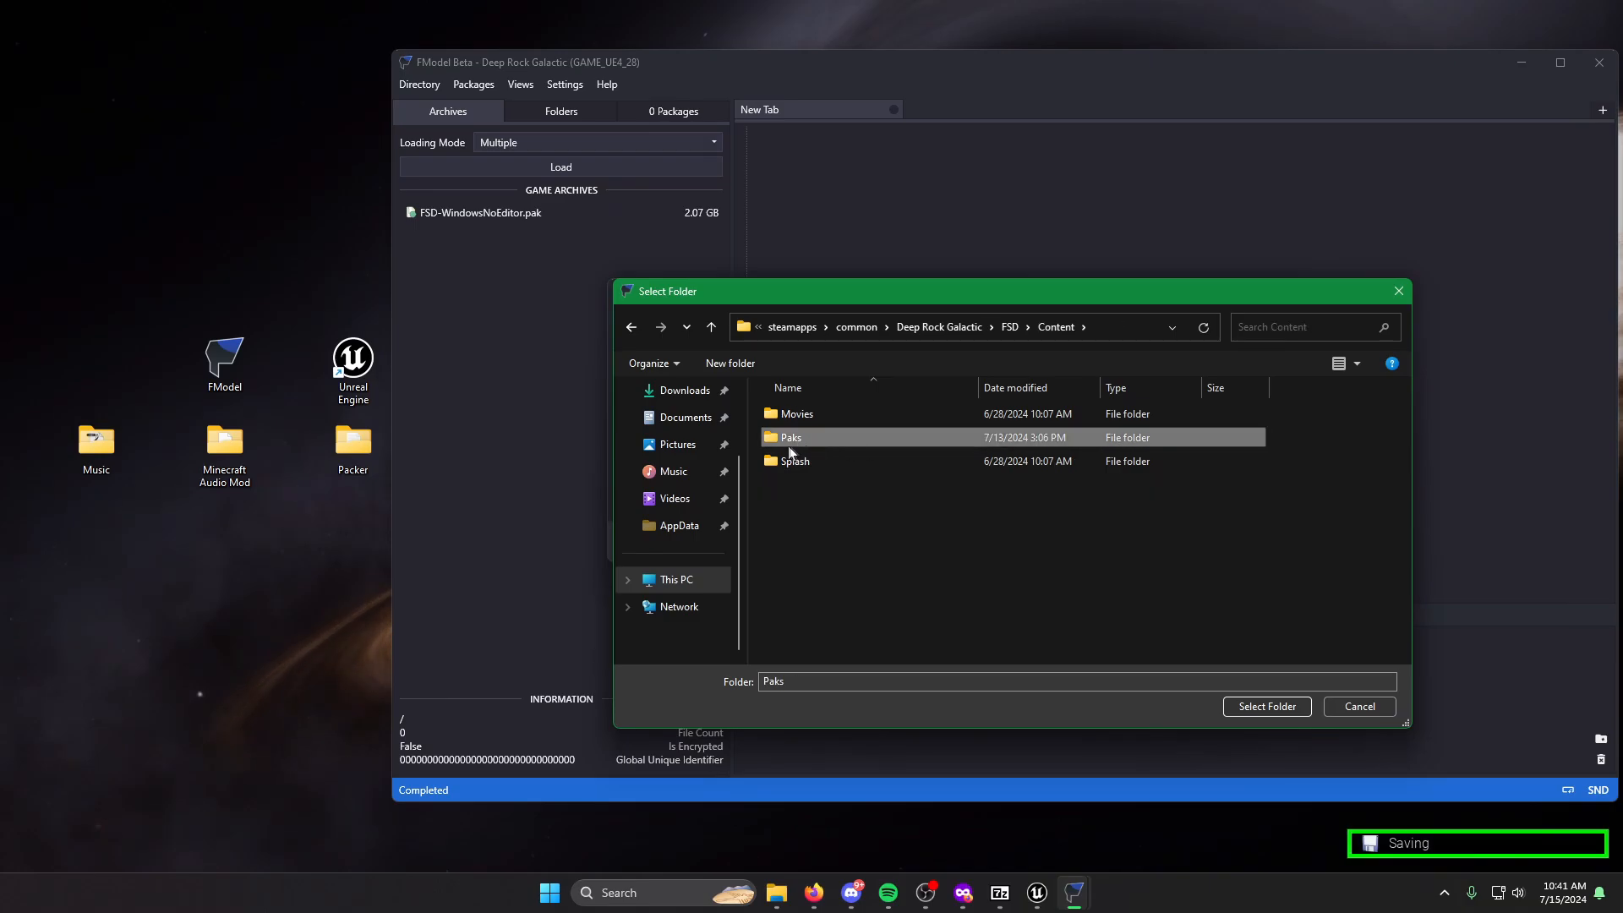
pyautogui.click(1262, 708)
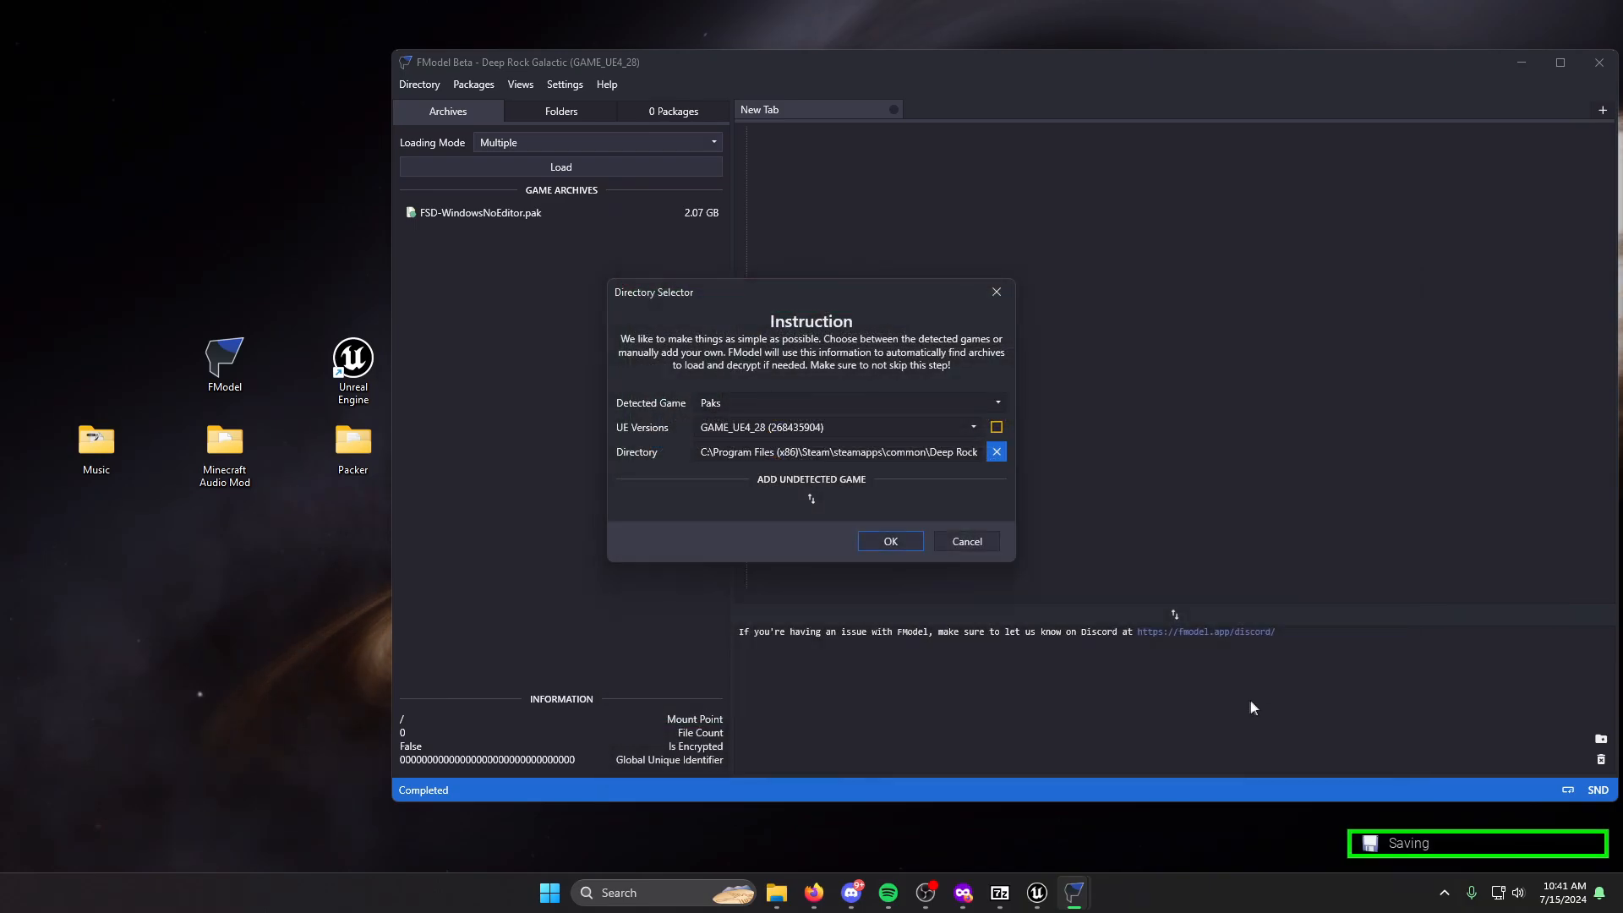
pyautogui.click(893, 544)
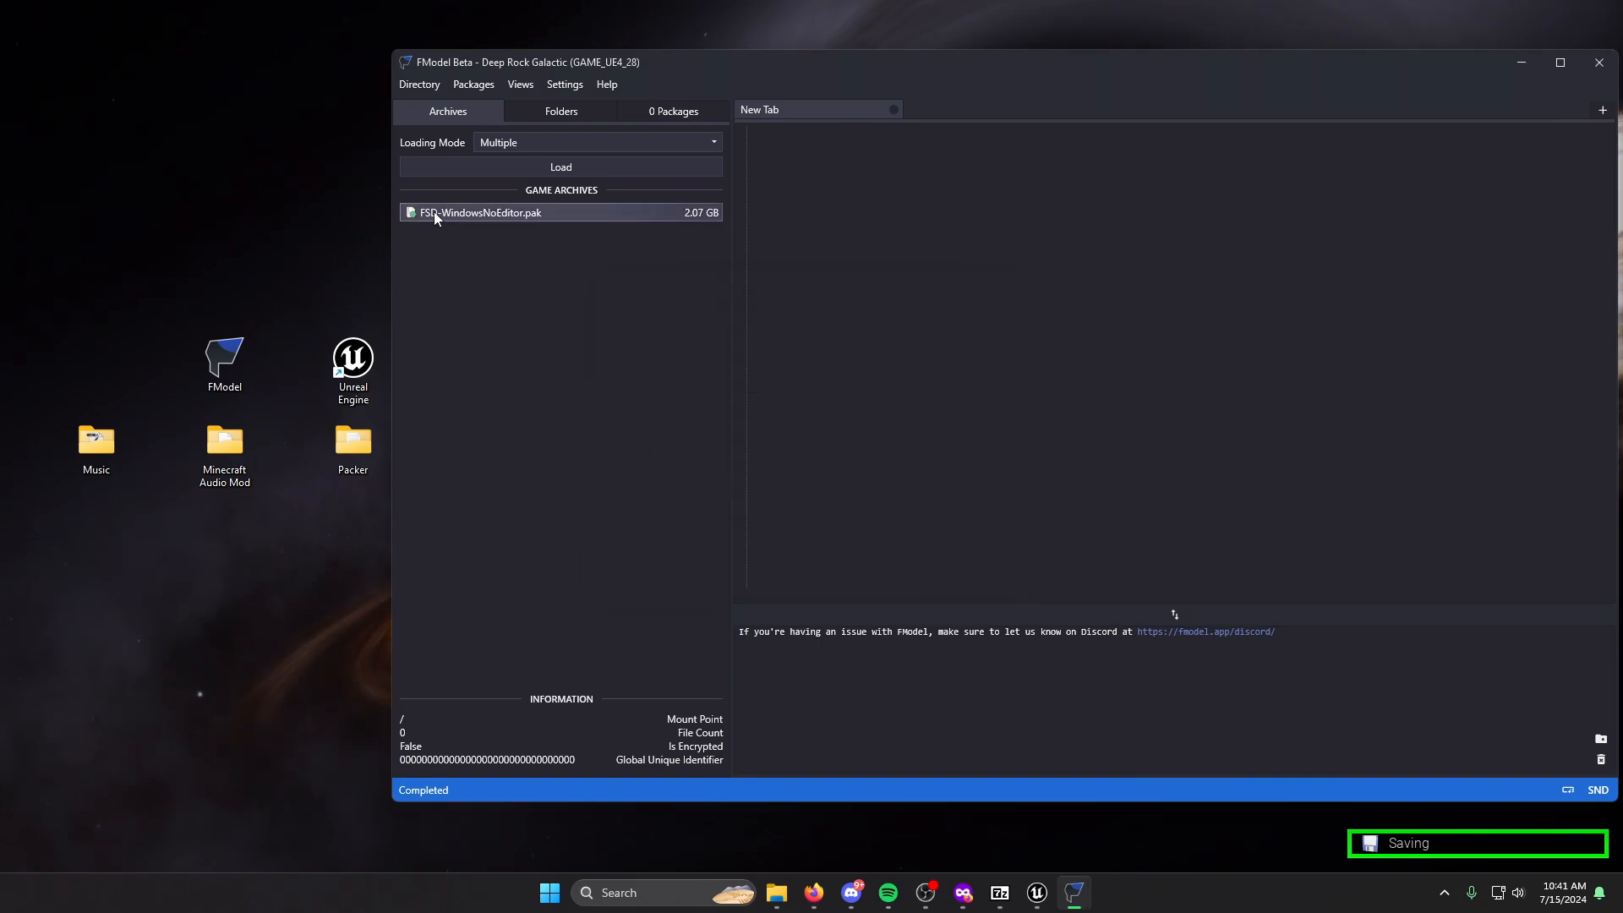
# Load the FSD-WindowsNoEditor.pak archive and expand its folder tree down to FSD/Content/Audio/Music.
pyautogui.doubleClick(497, 213)
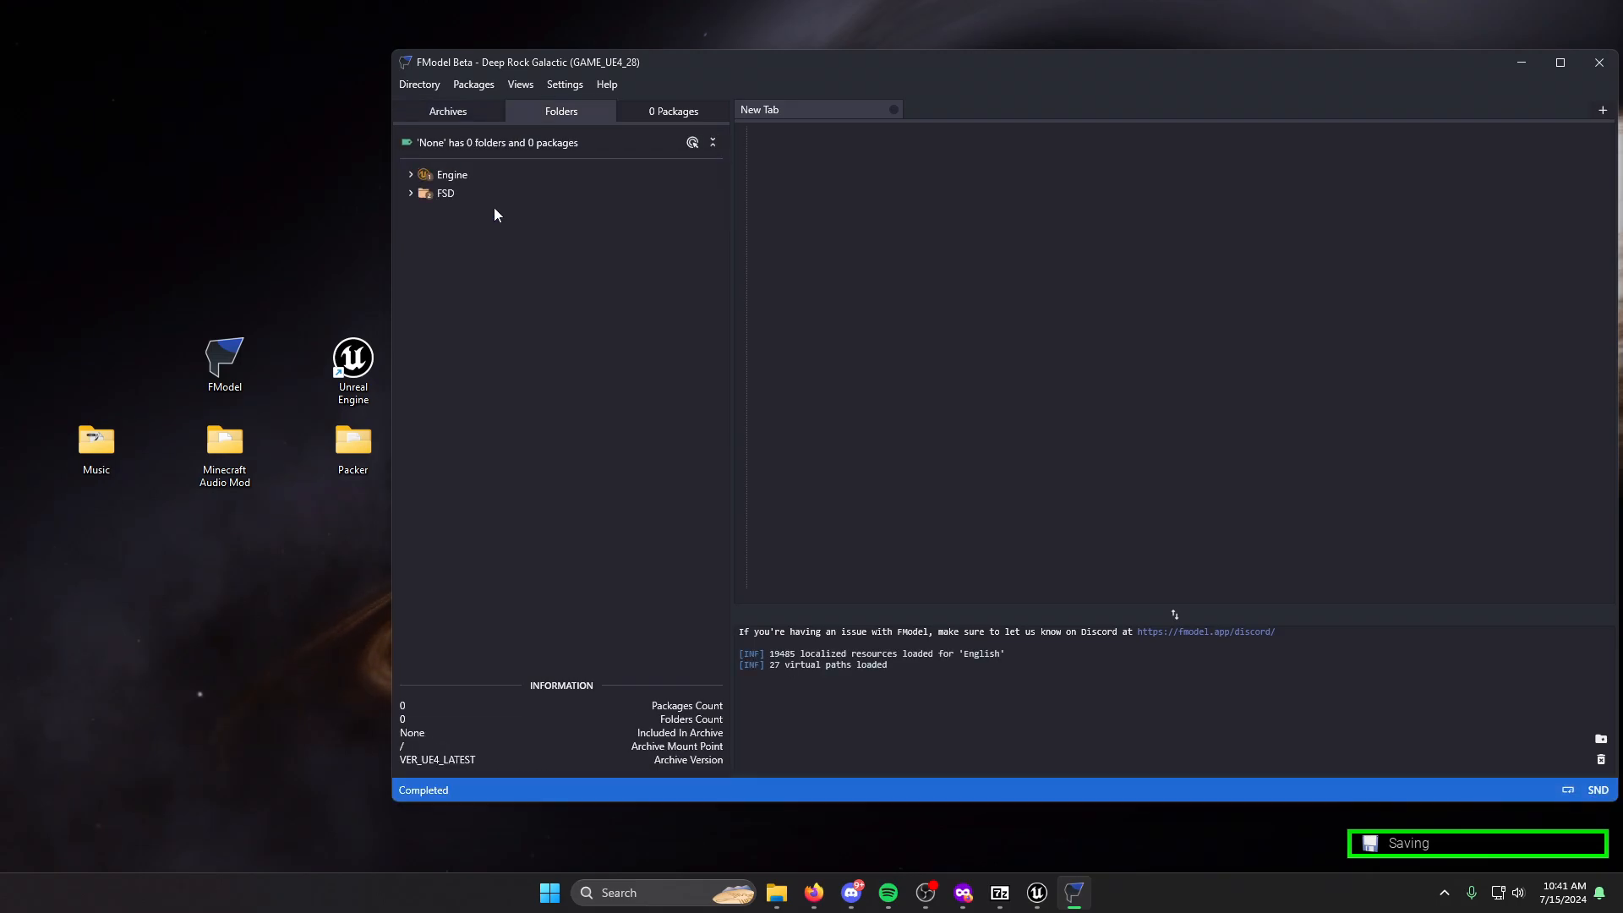
pyautogui.moveTo(736, 73); pyautogui.dragTo(545, 56)
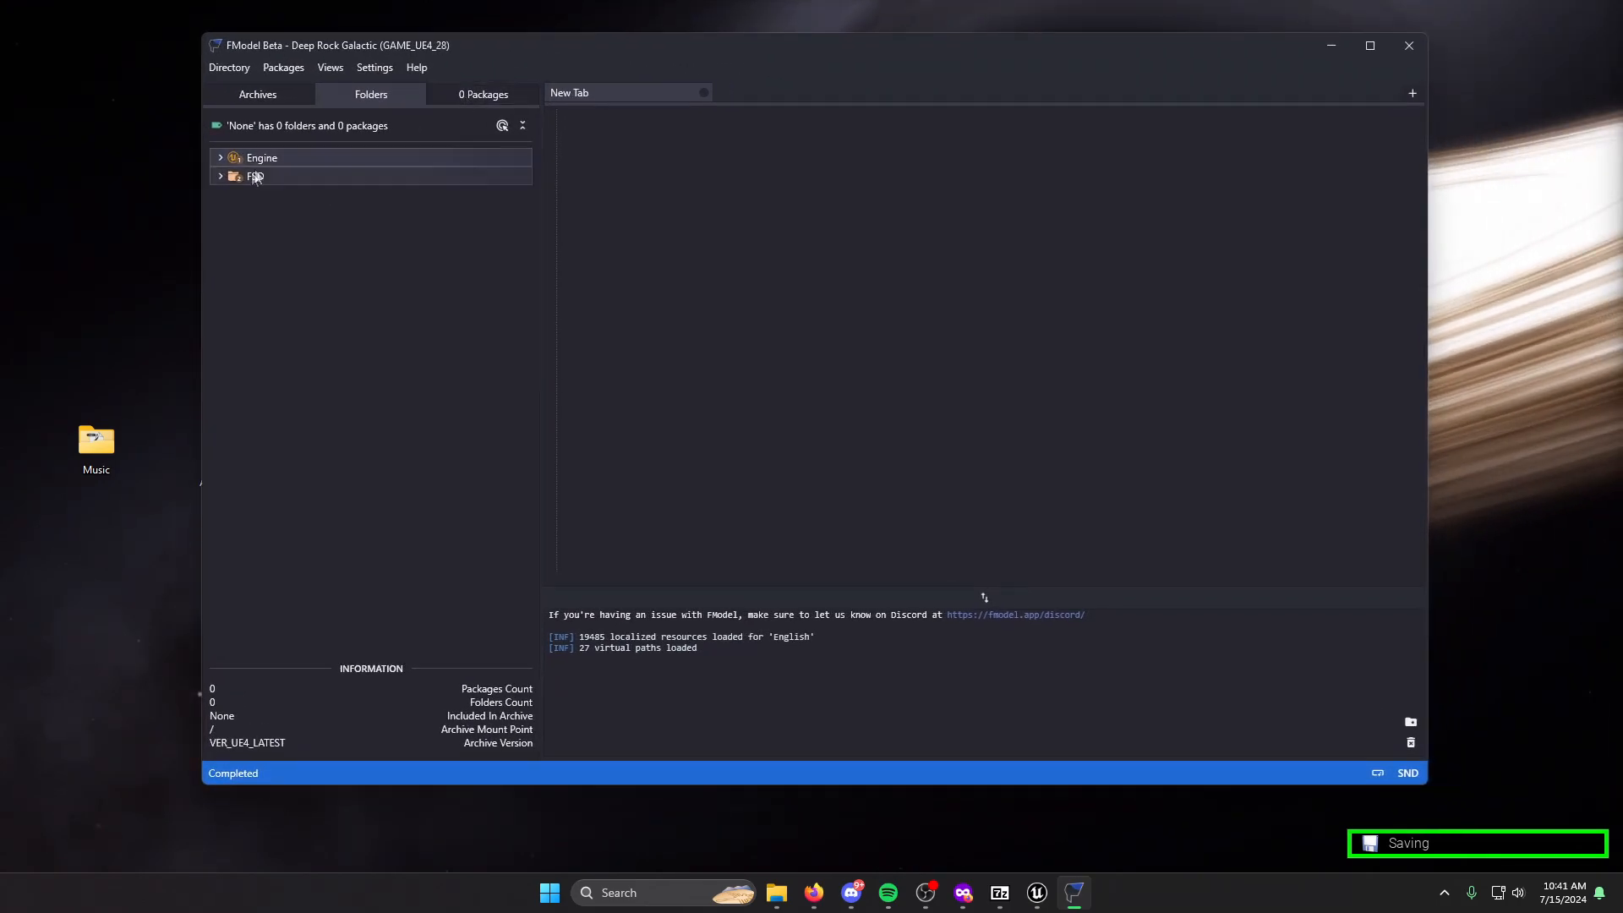
pyautogui.click(219, 176)
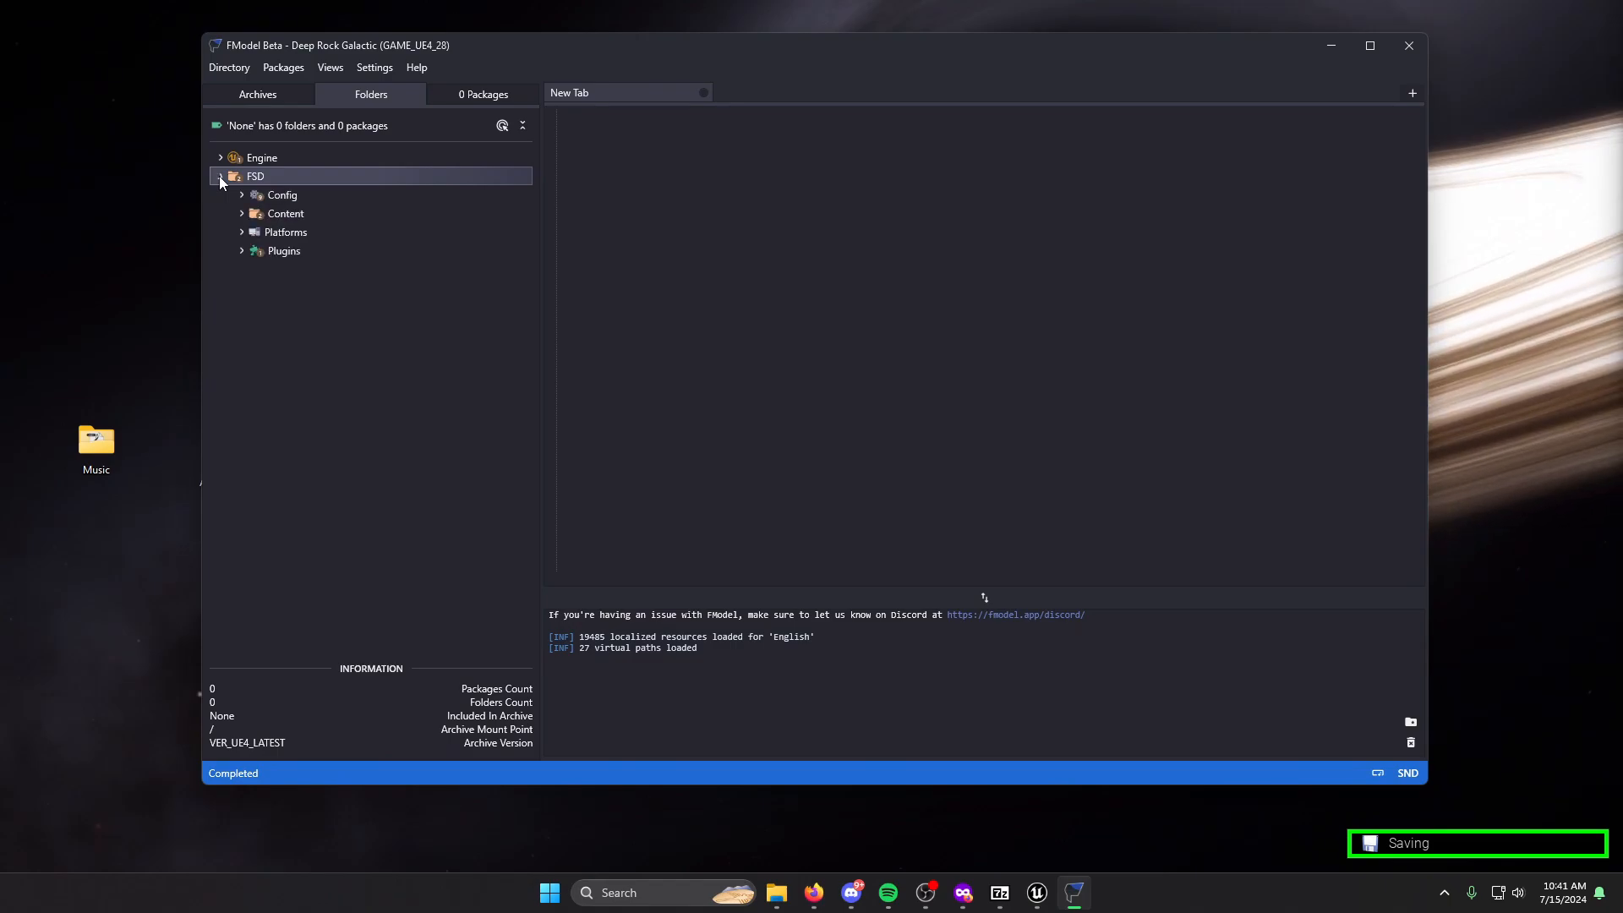
pyautogui.click(242, 214)
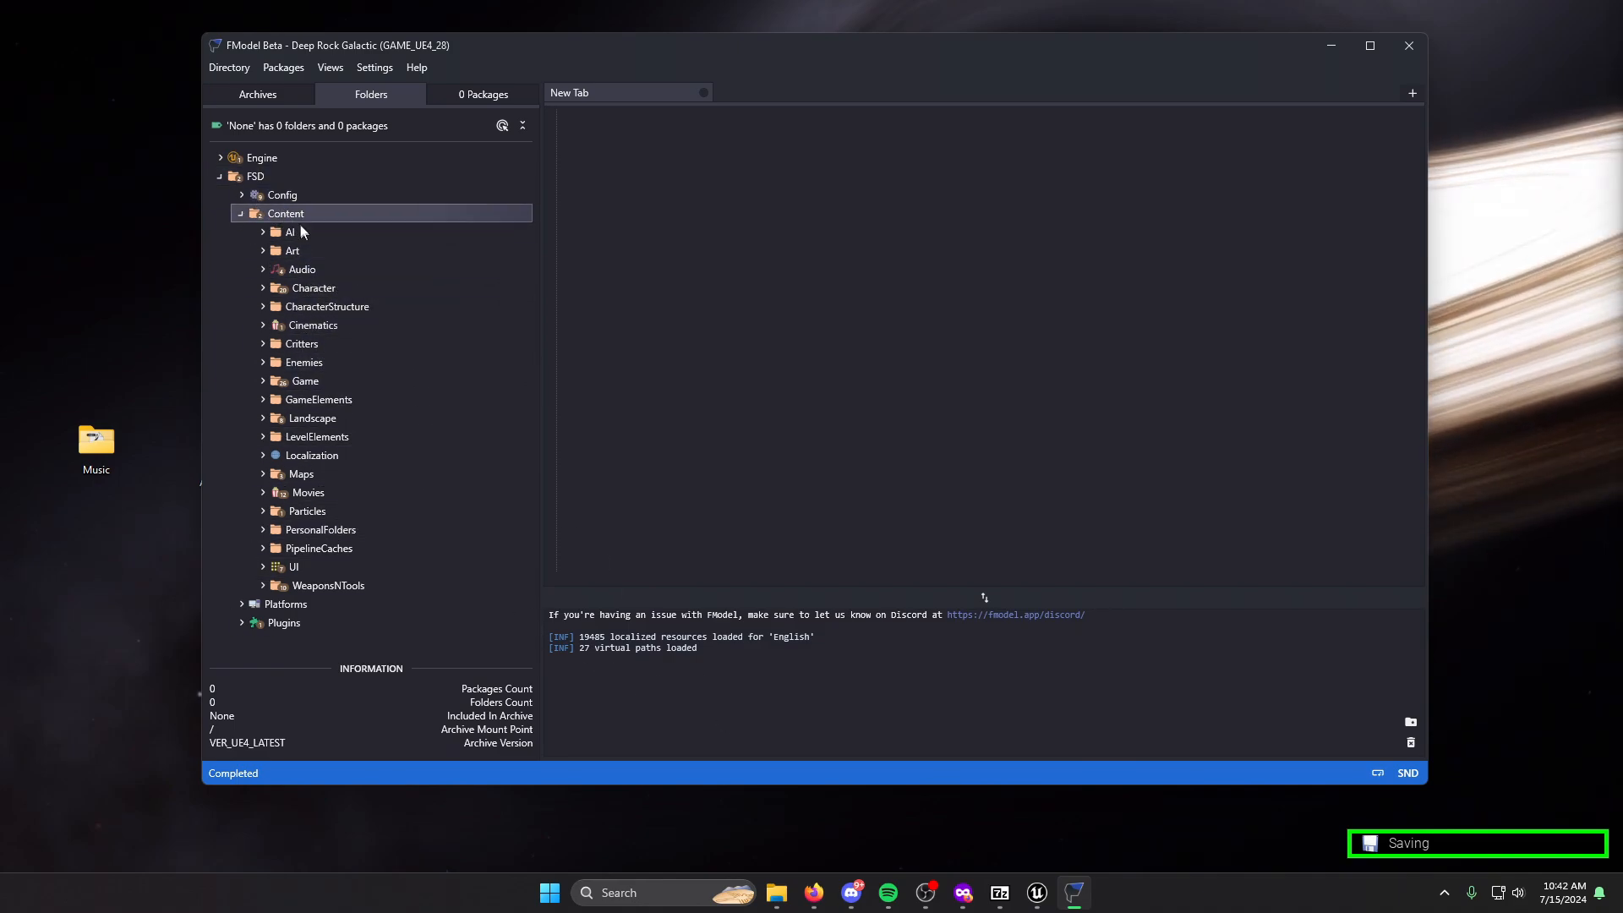
pyautogui.click(263, 270)
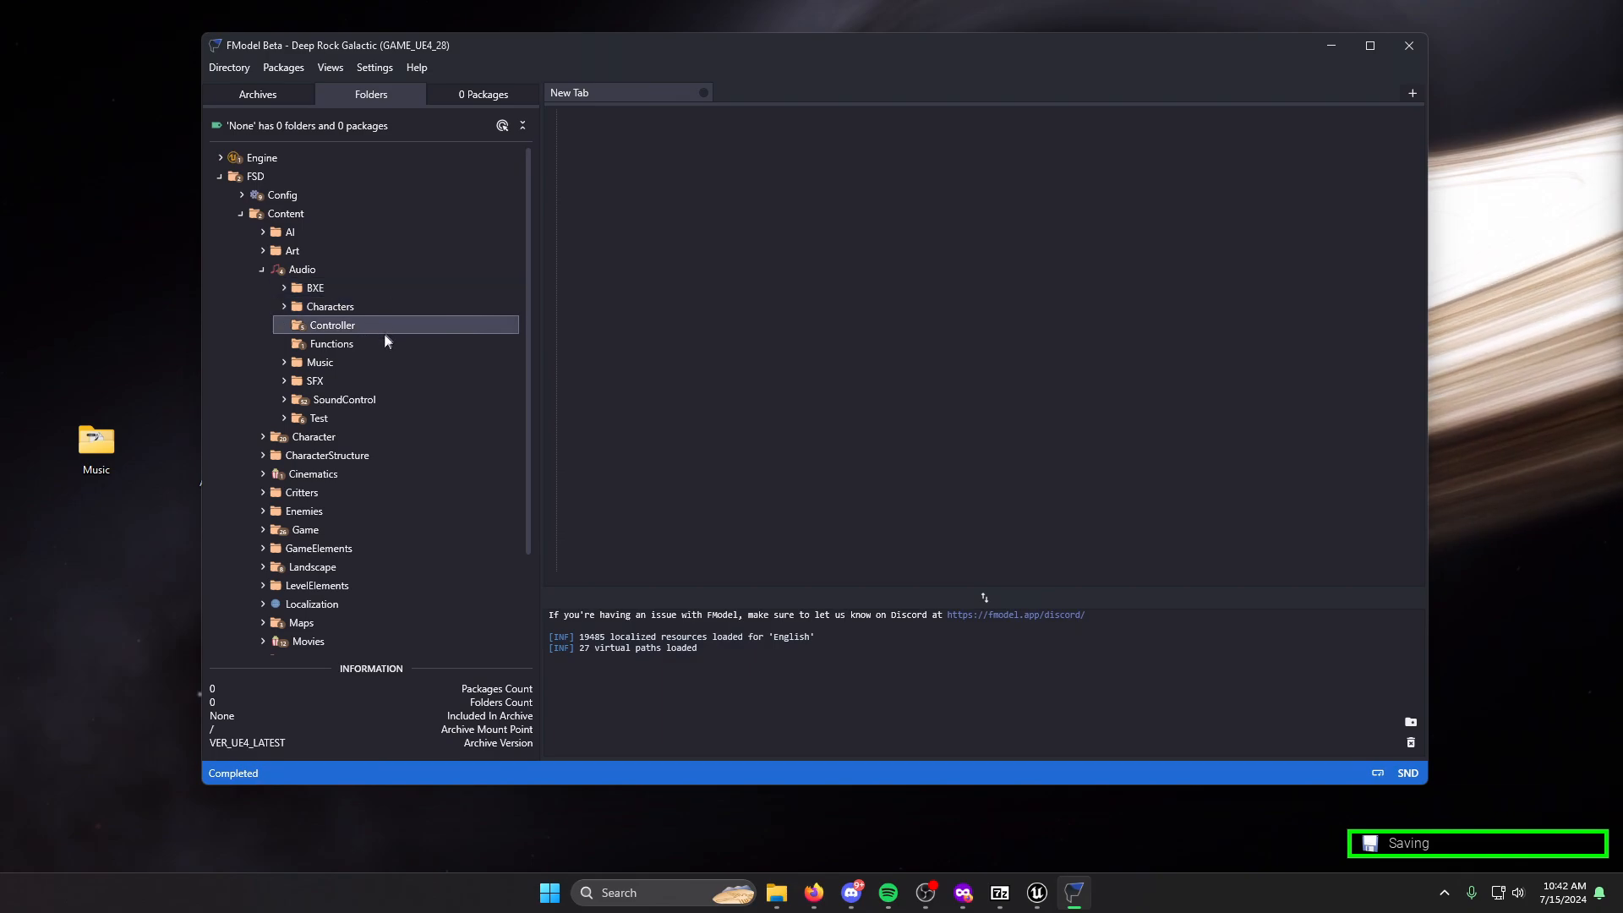
pyautogui.click(284, 363)
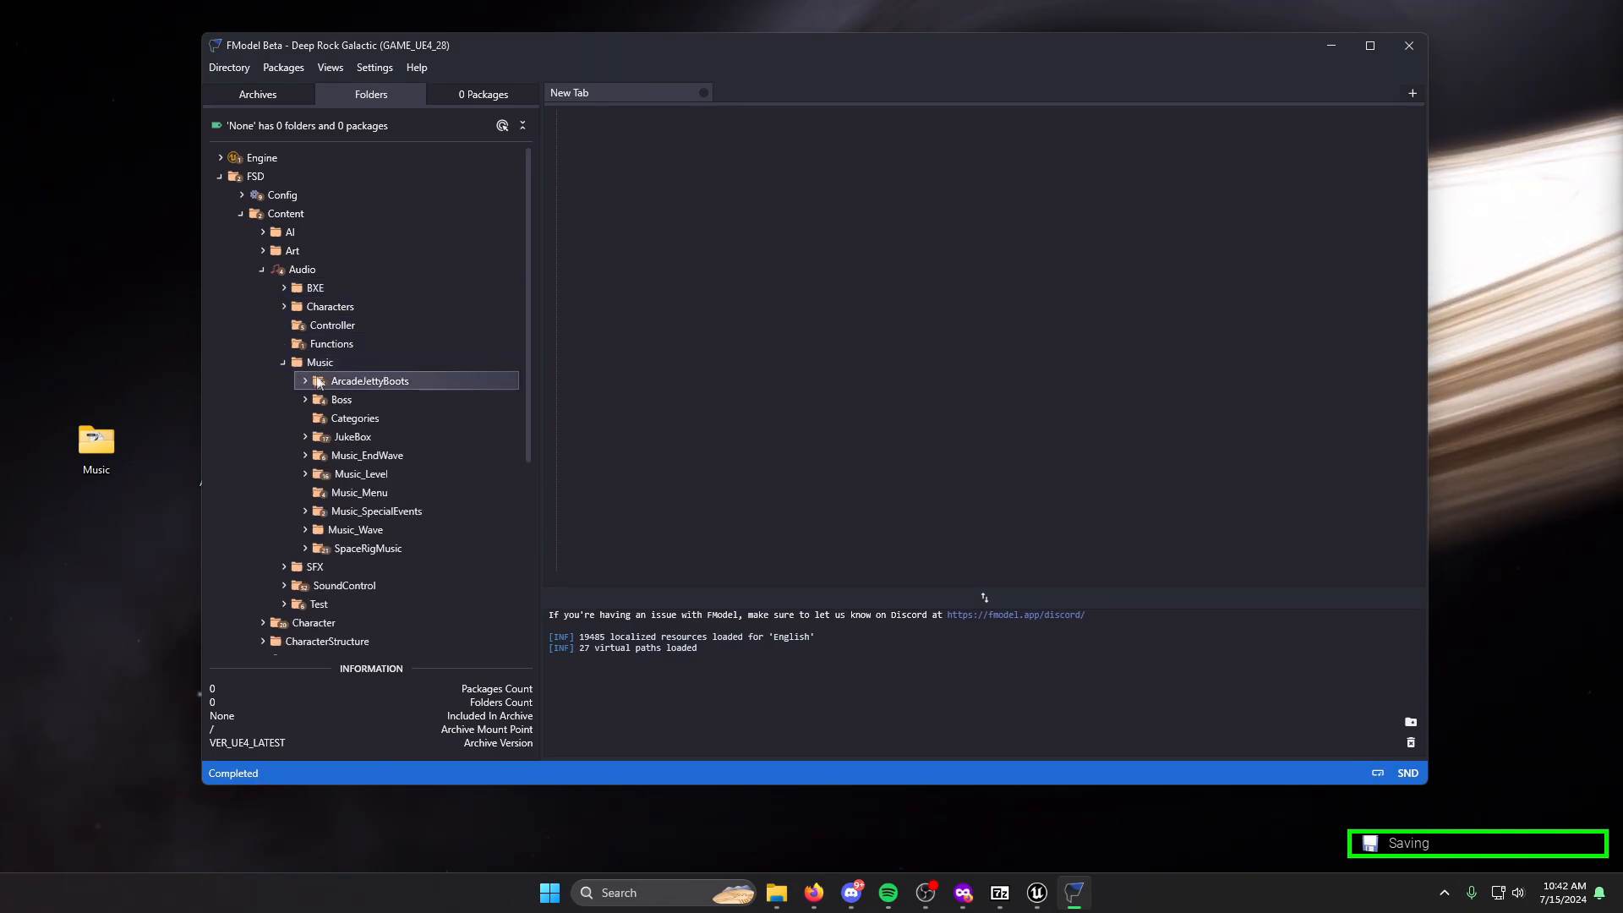
# Preview the St_RobotGetaway_Master_1 sound from the Music_EndWave AudioFiles folder, close the audio player and collapse Music_EndWave.
pyautogui.click(367, 438)
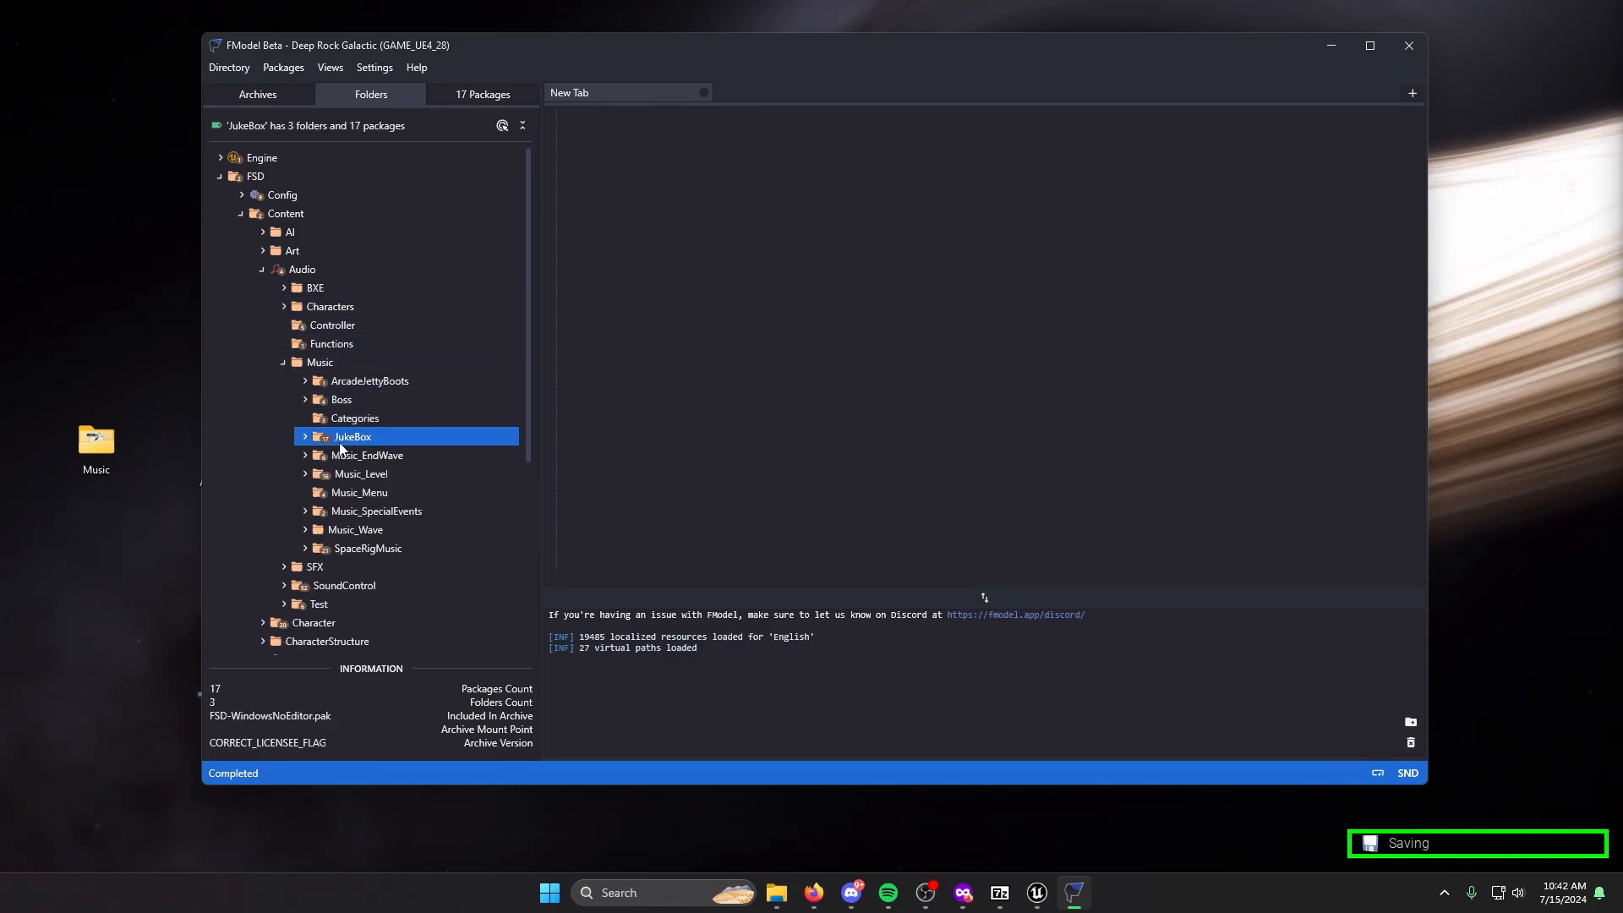
pyautogui.click(338, 455)
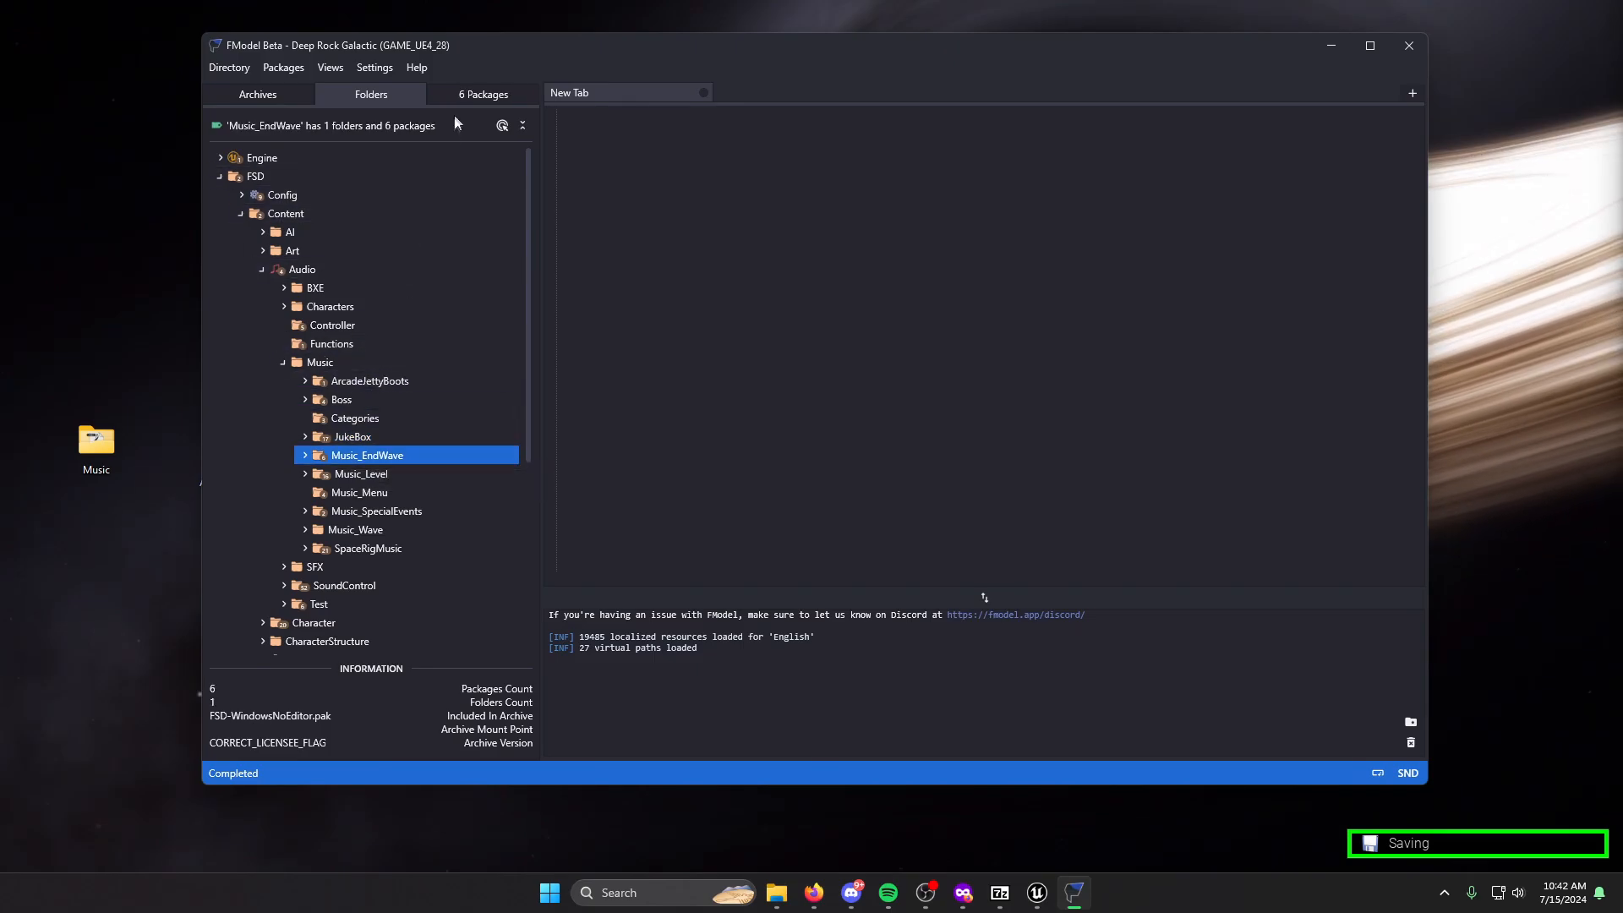
pyautogui.click(305, 457)
pyautogui.click(356, 478)
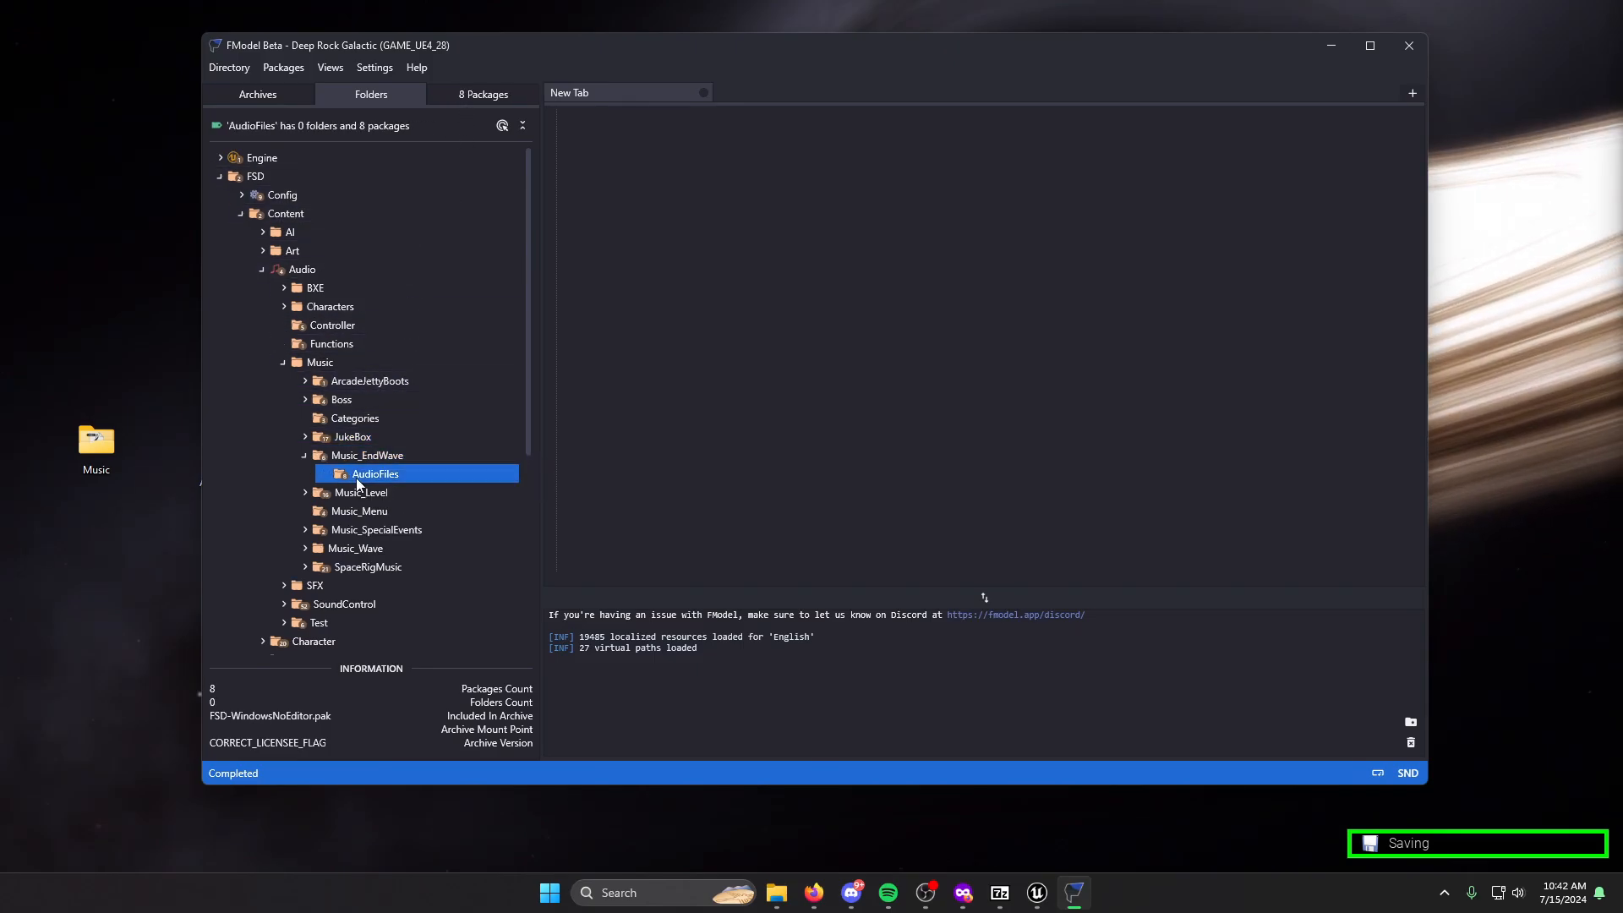
pyautogui.click(459, 98)
pyautogui.doubleClick(334, 251)
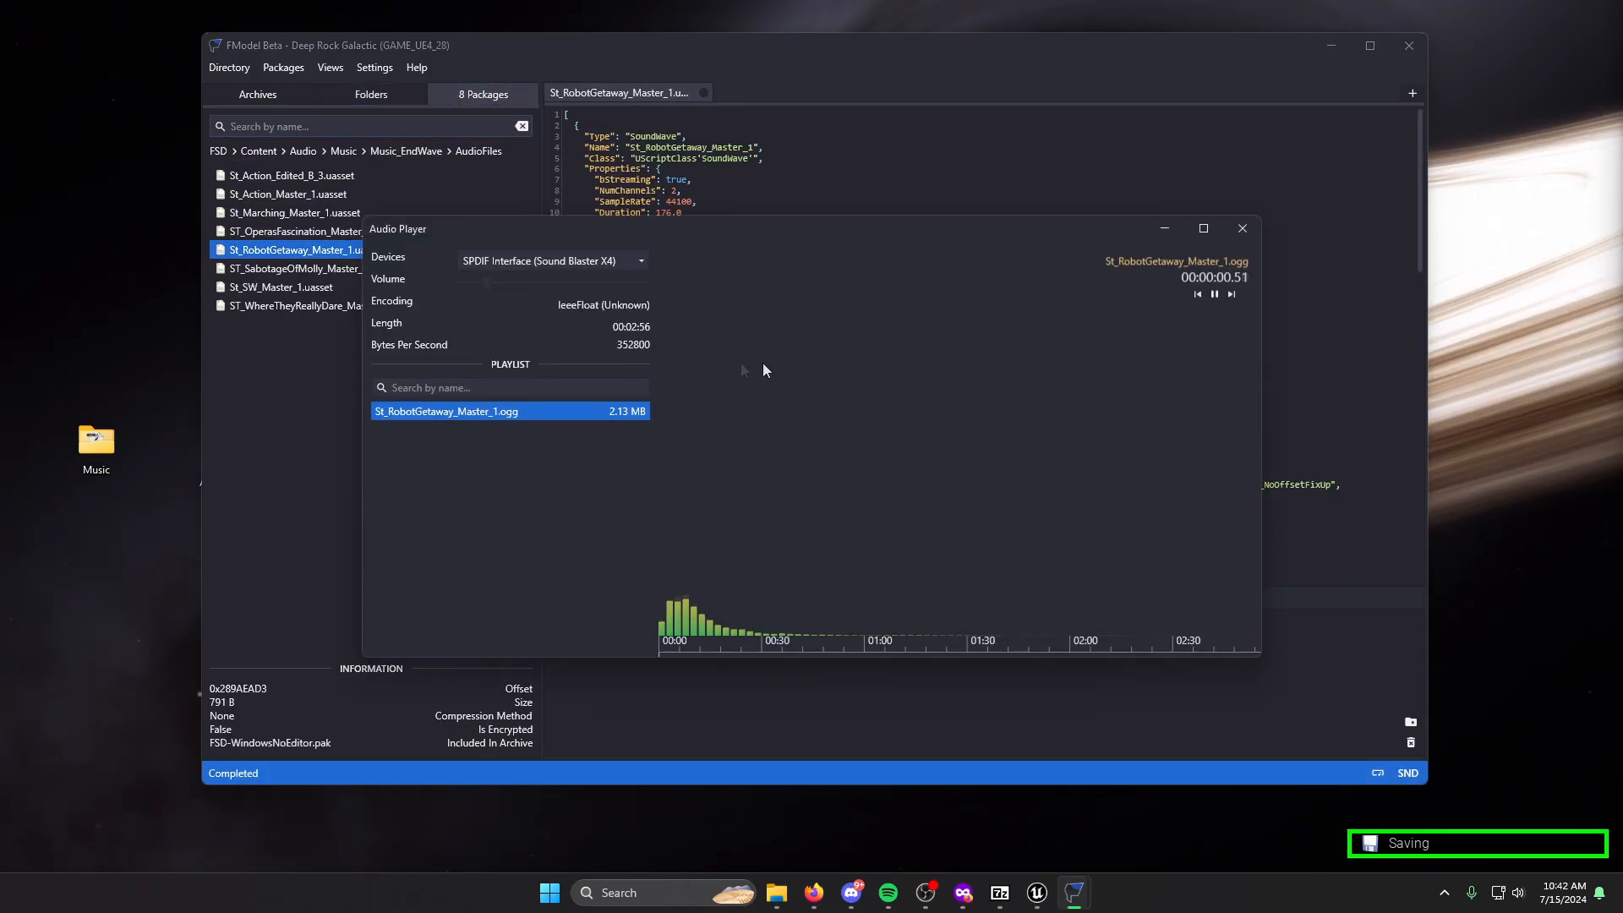
pyautogui.click(1242, 228)
pyautogui.click(398, 98)
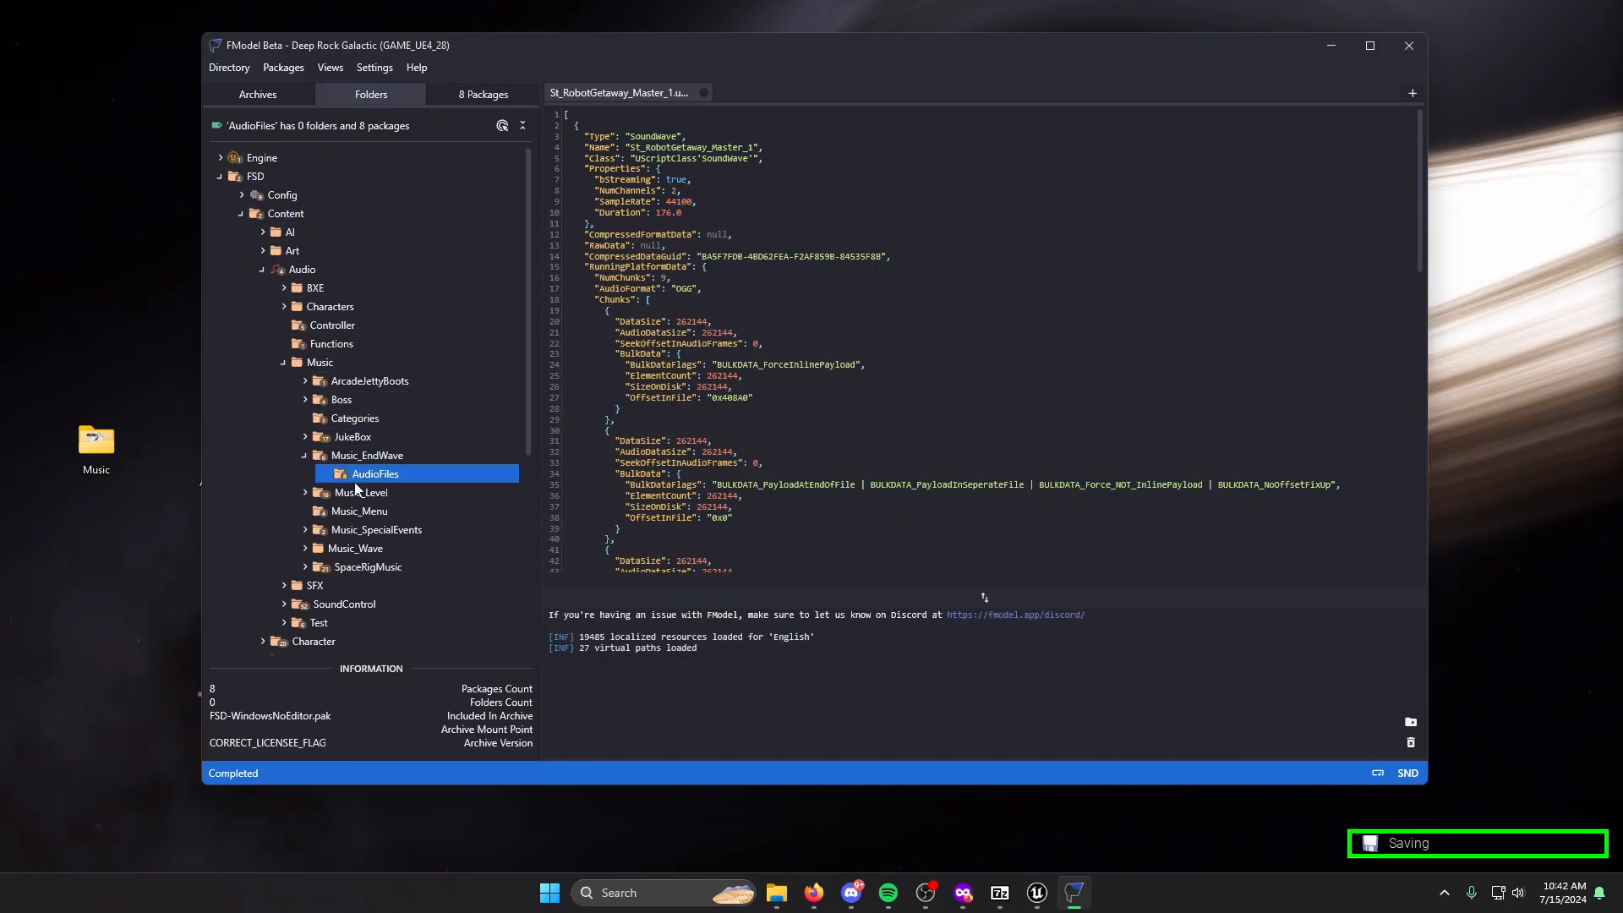
pyautogui.click(306, 455)
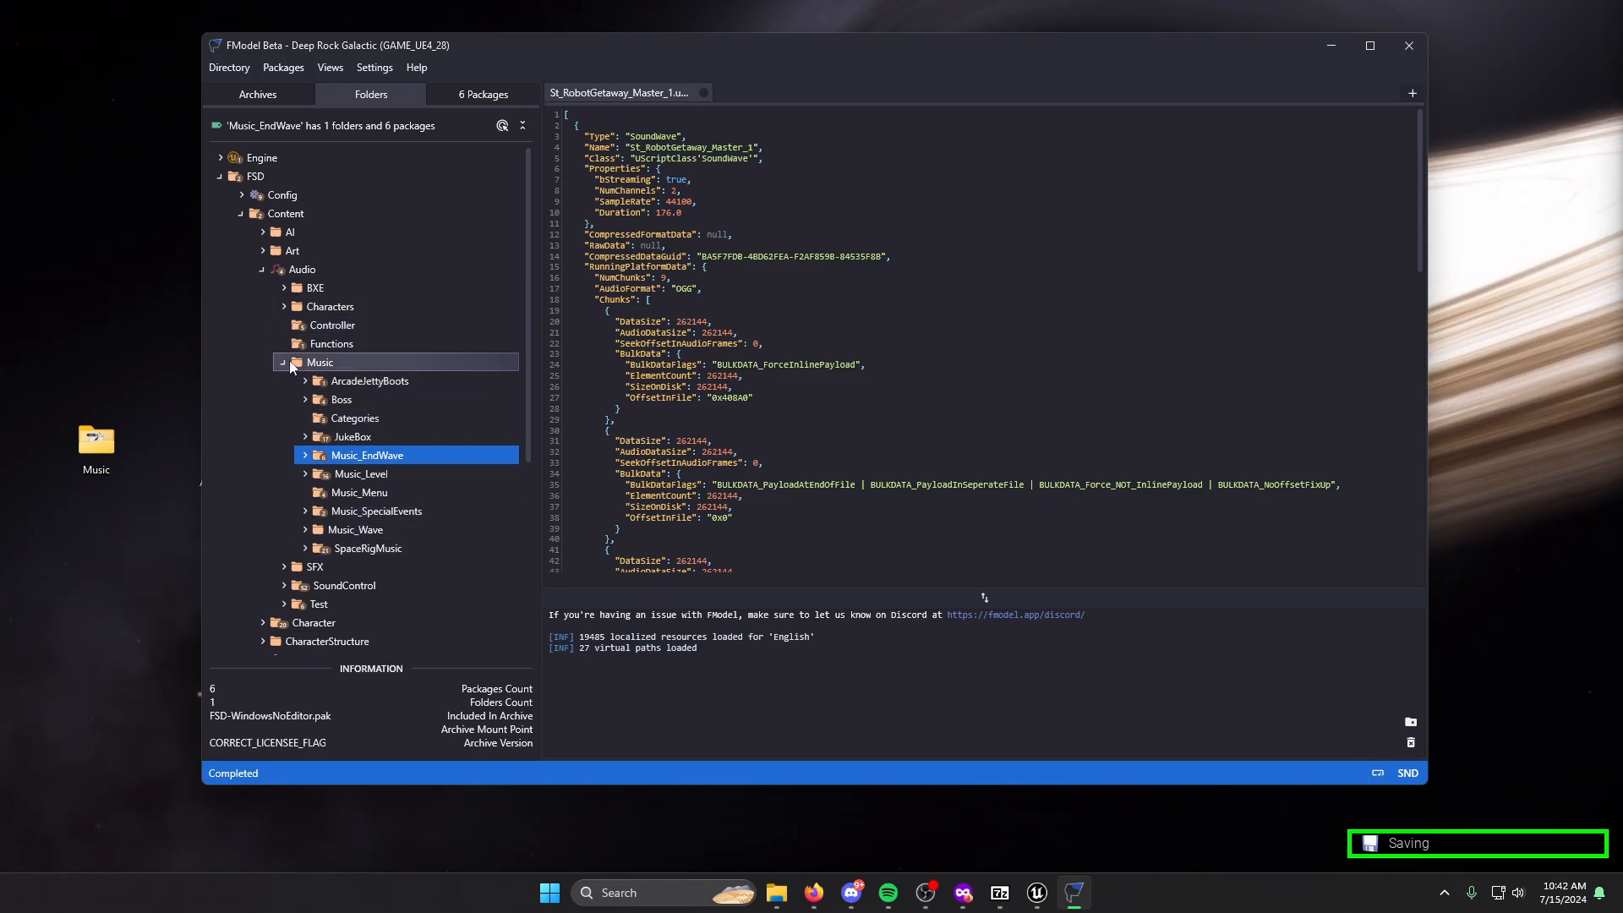
# Examine the properties of St_Boss_Music_Cue and RC_Rift_Looping_1_Cue in the Music/Boss folder.
pyautogui.click(305, 402)
pyautogui.click(362, 402)
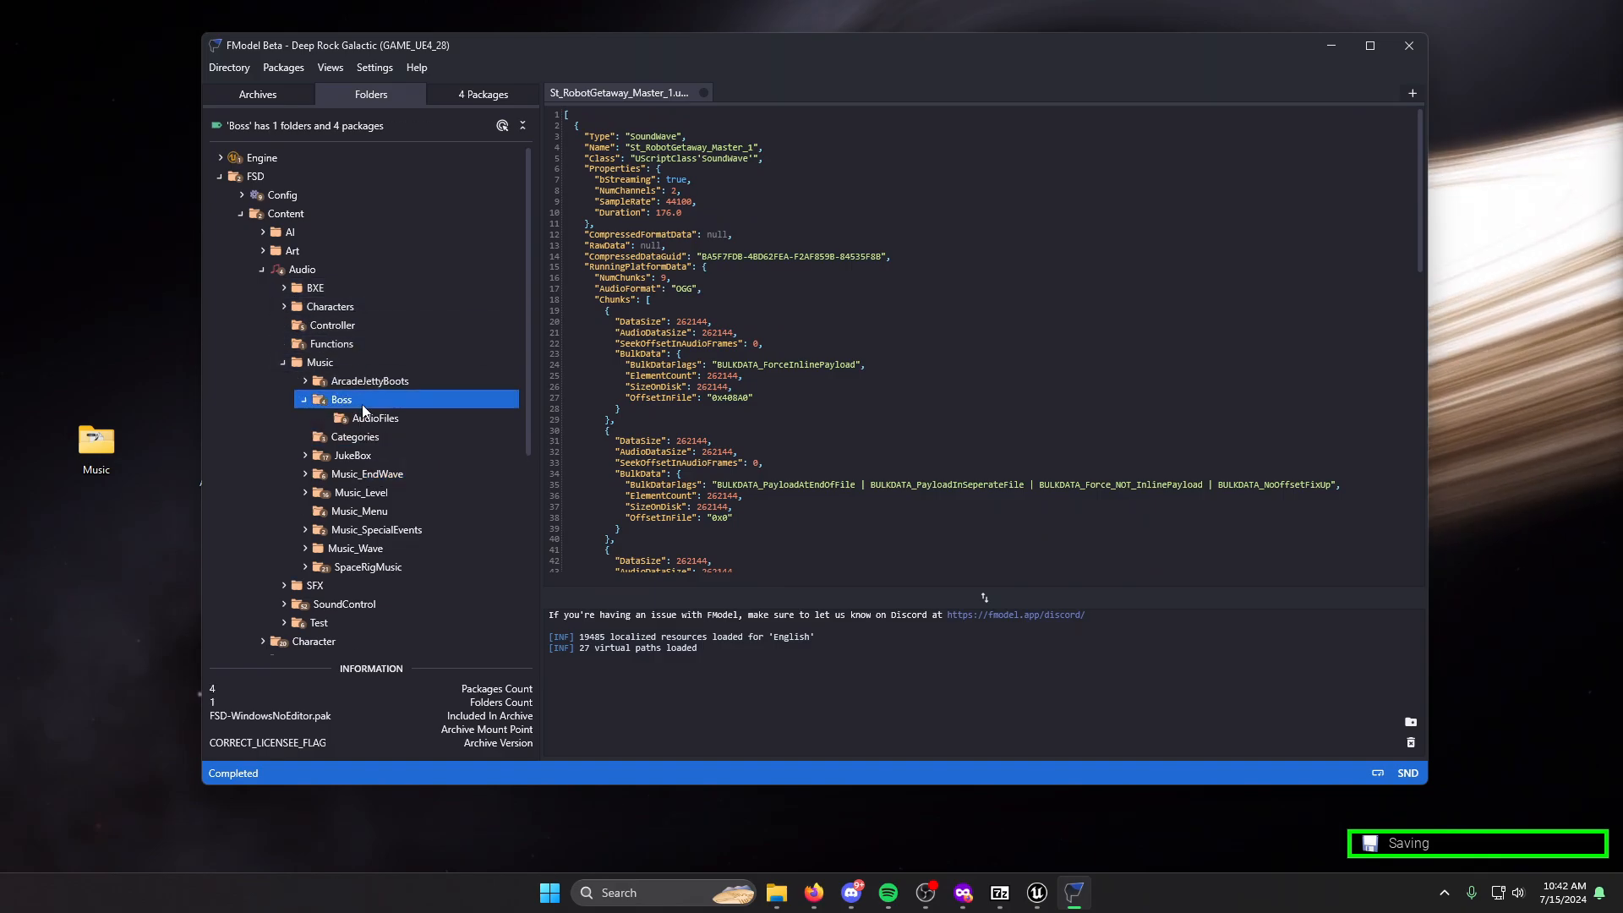
pyautogui.click(470, 96)
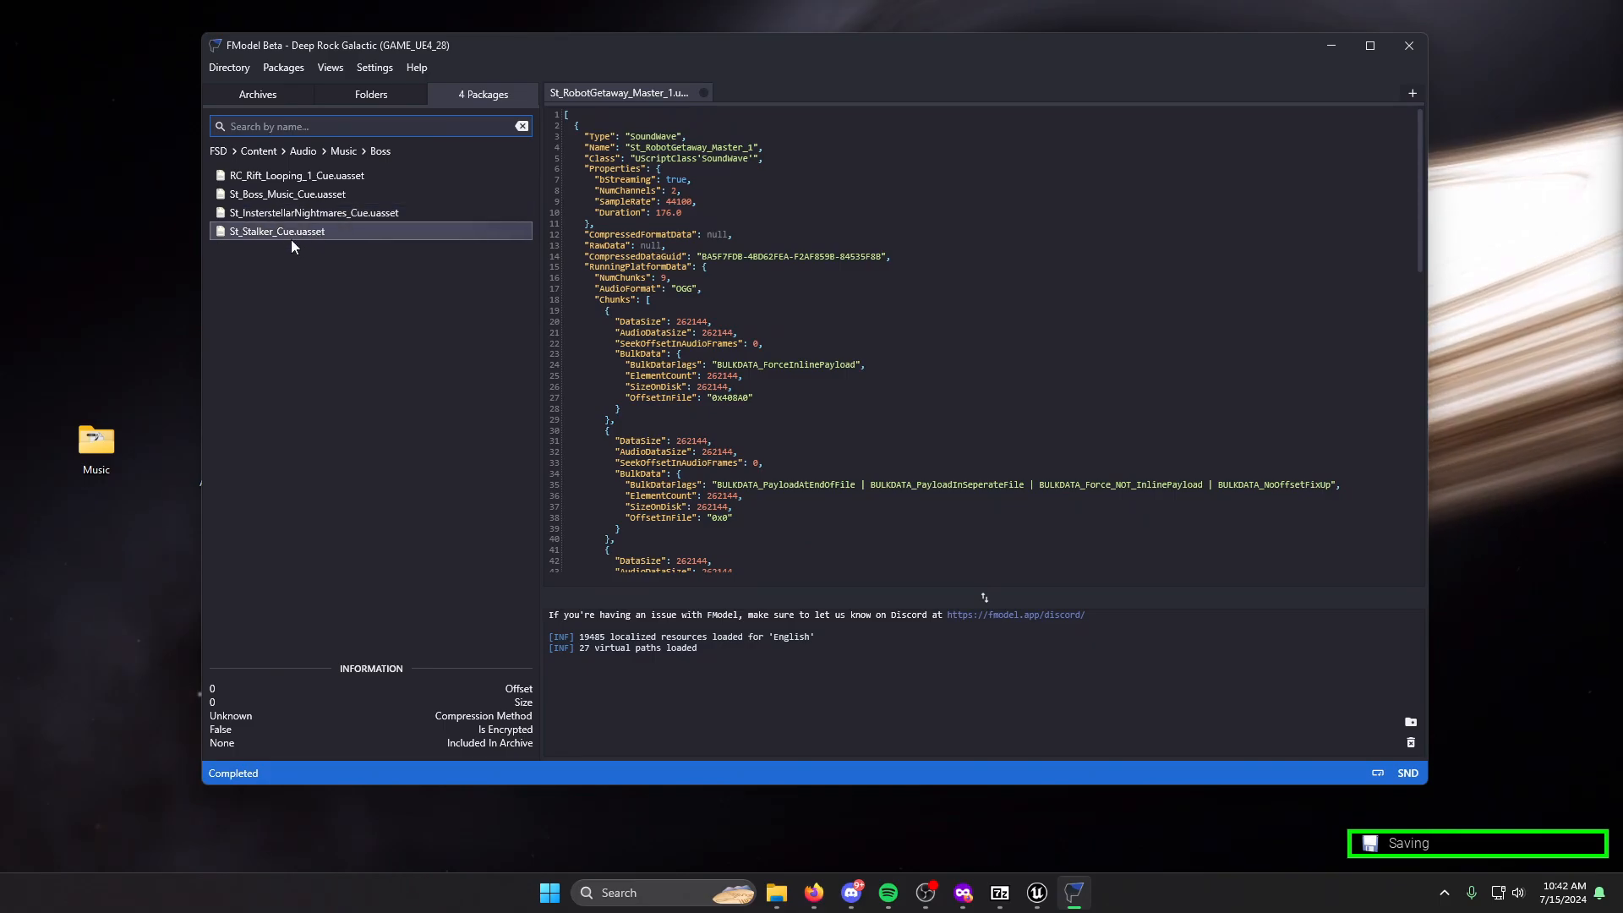
pyautogui.doubleClick(318, 196)
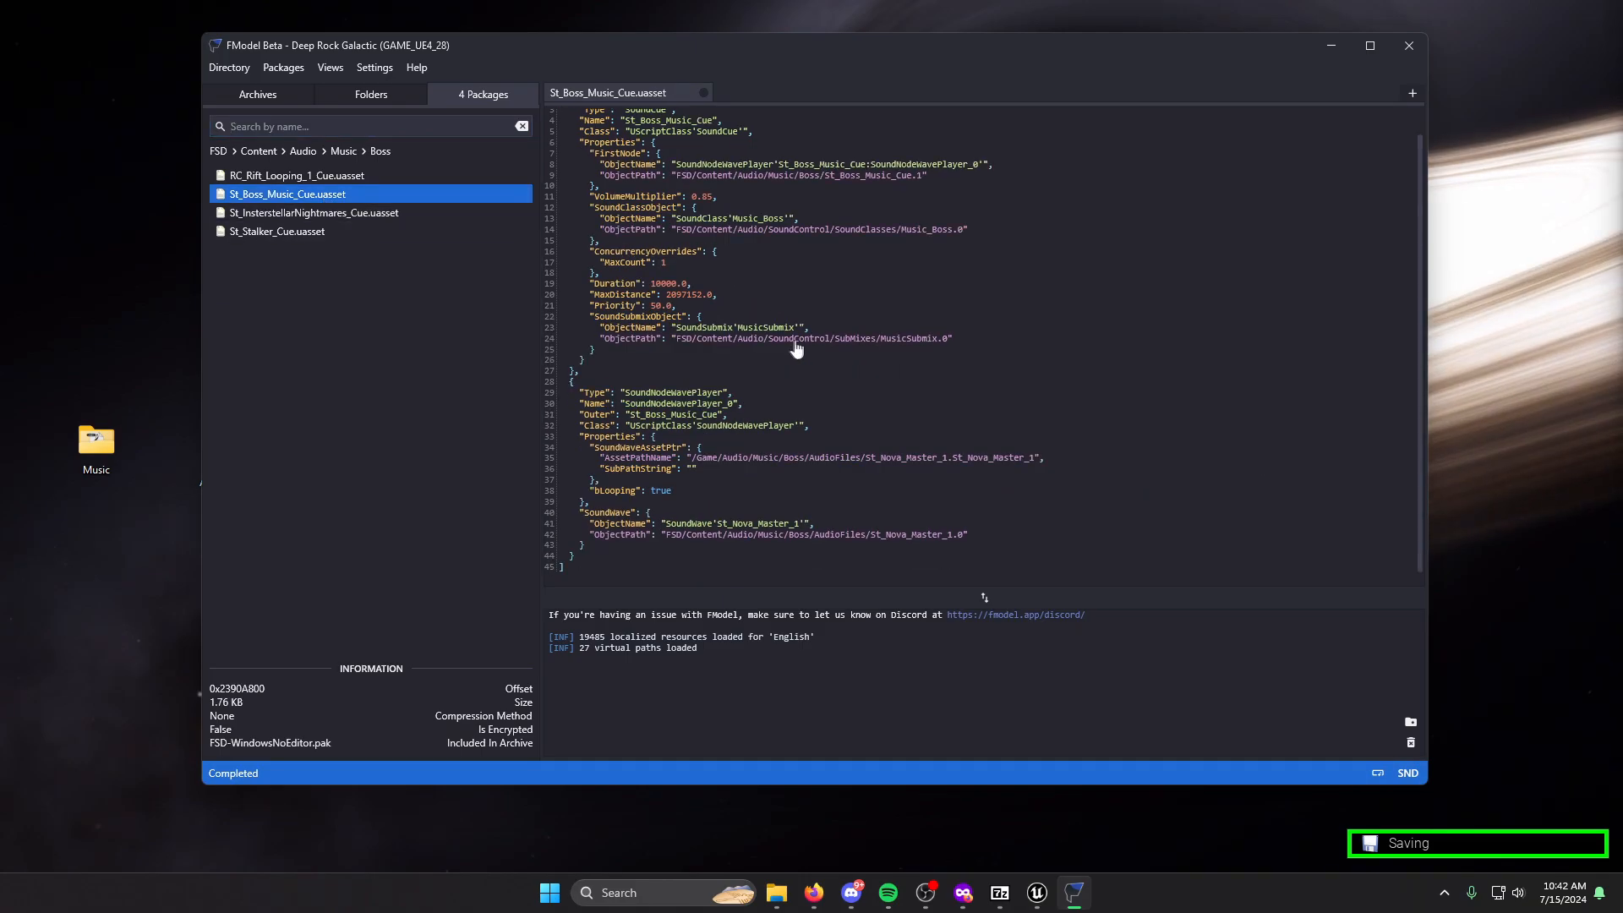
pyautogui.click(293, 175)
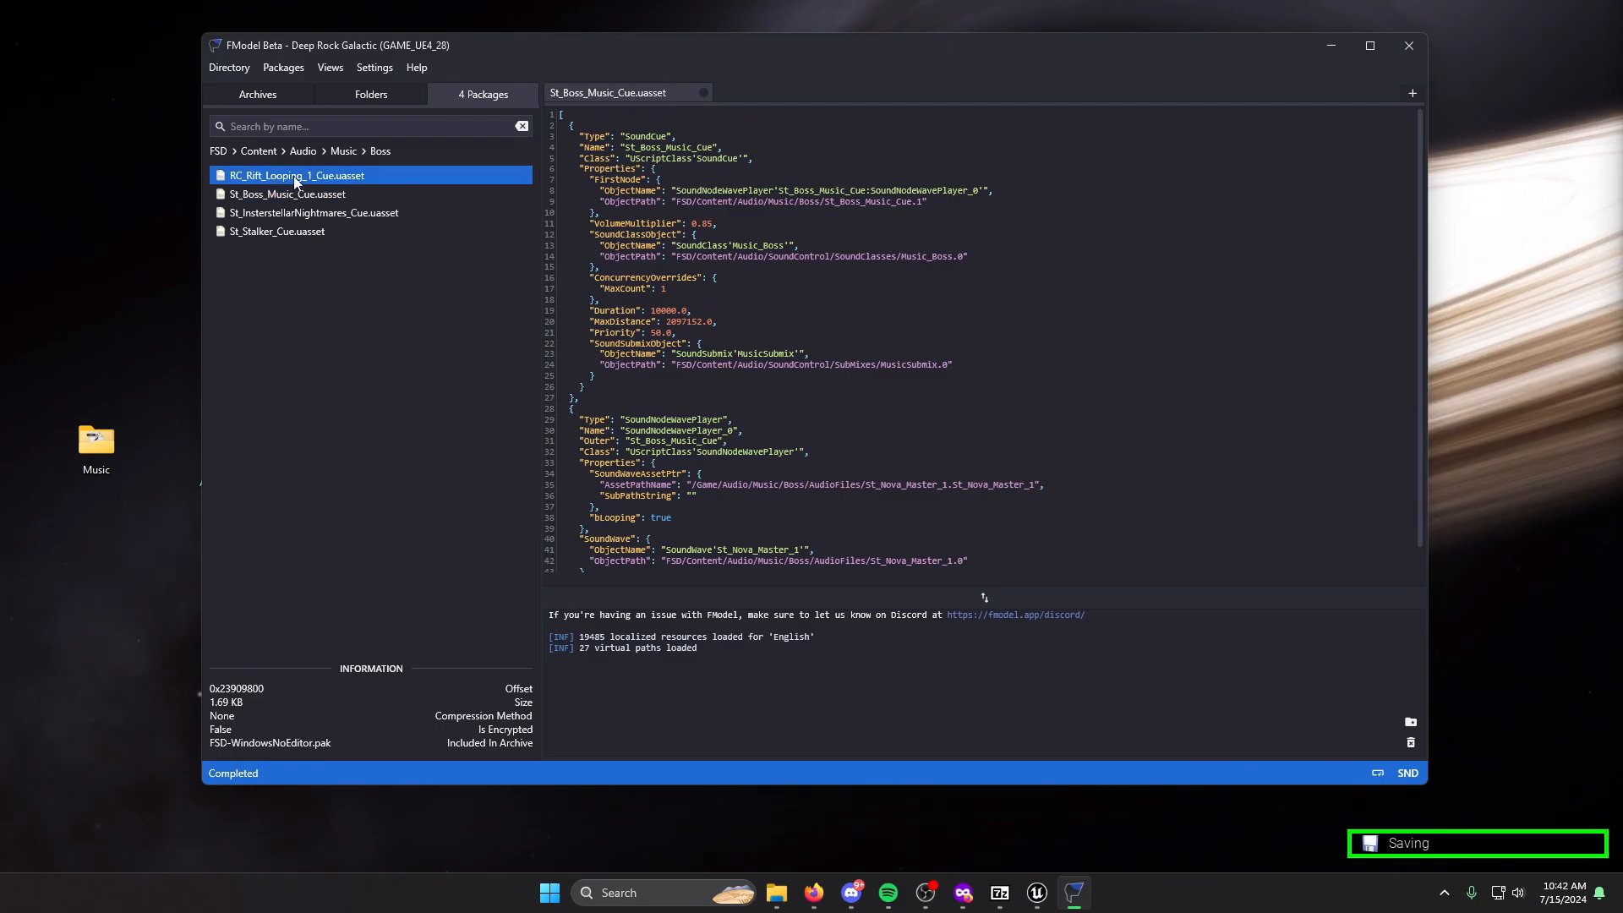
pyautogui.doubleClick(295, 178)
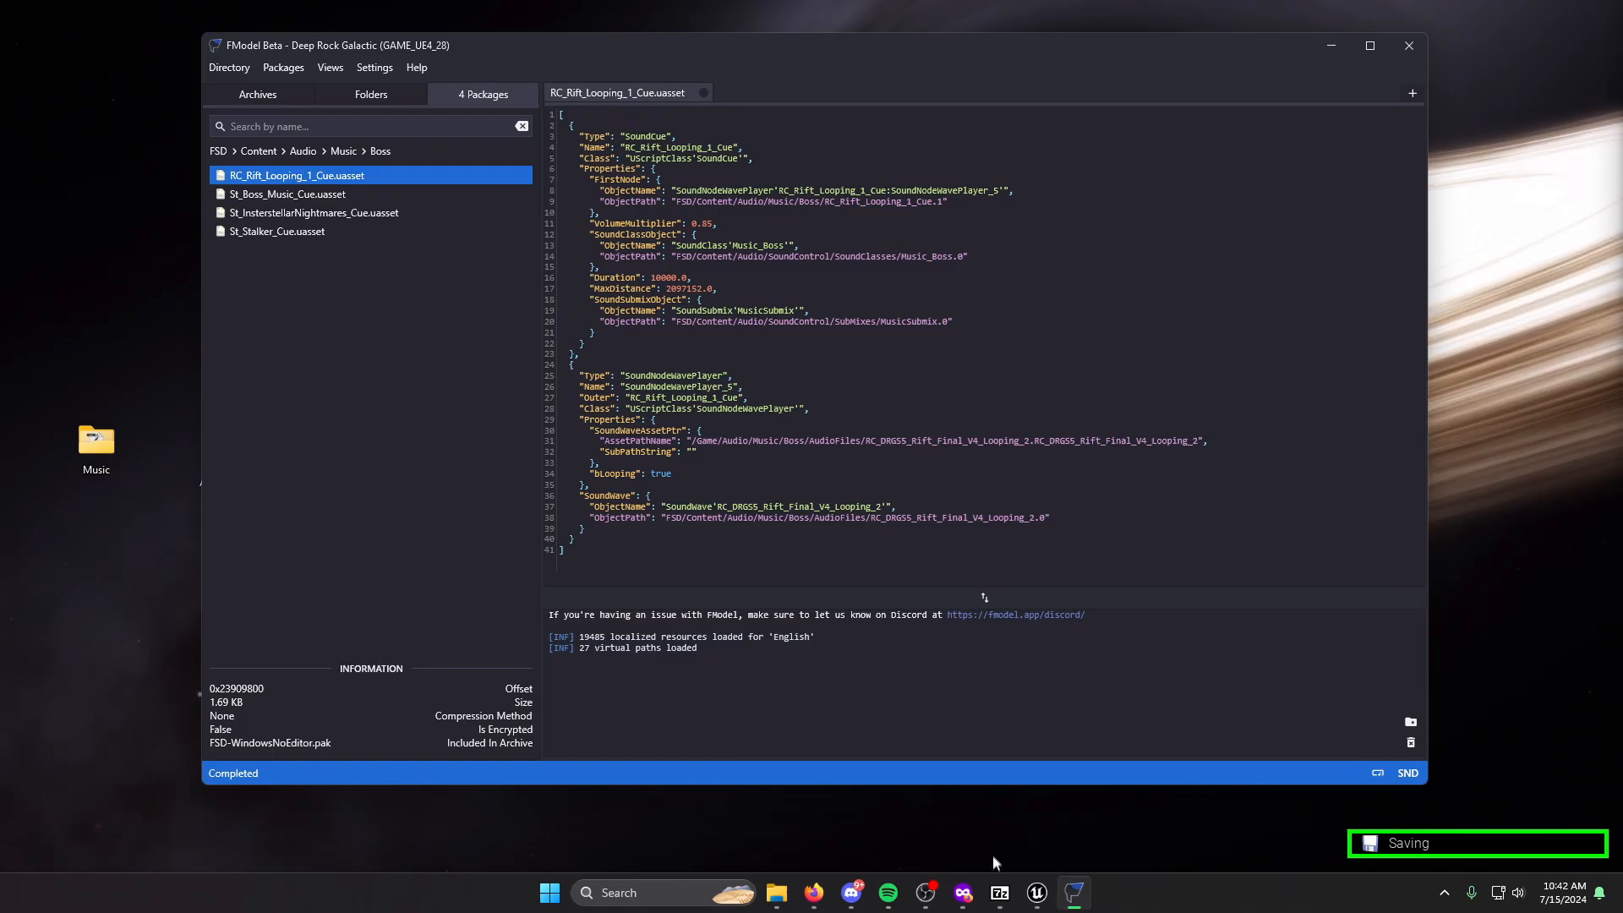
# Copy the package name of RC_Rift_Looping_1_Cue.
pyautogui.rightClick(256, 180)
pyautogui.moveTo(337, 328)
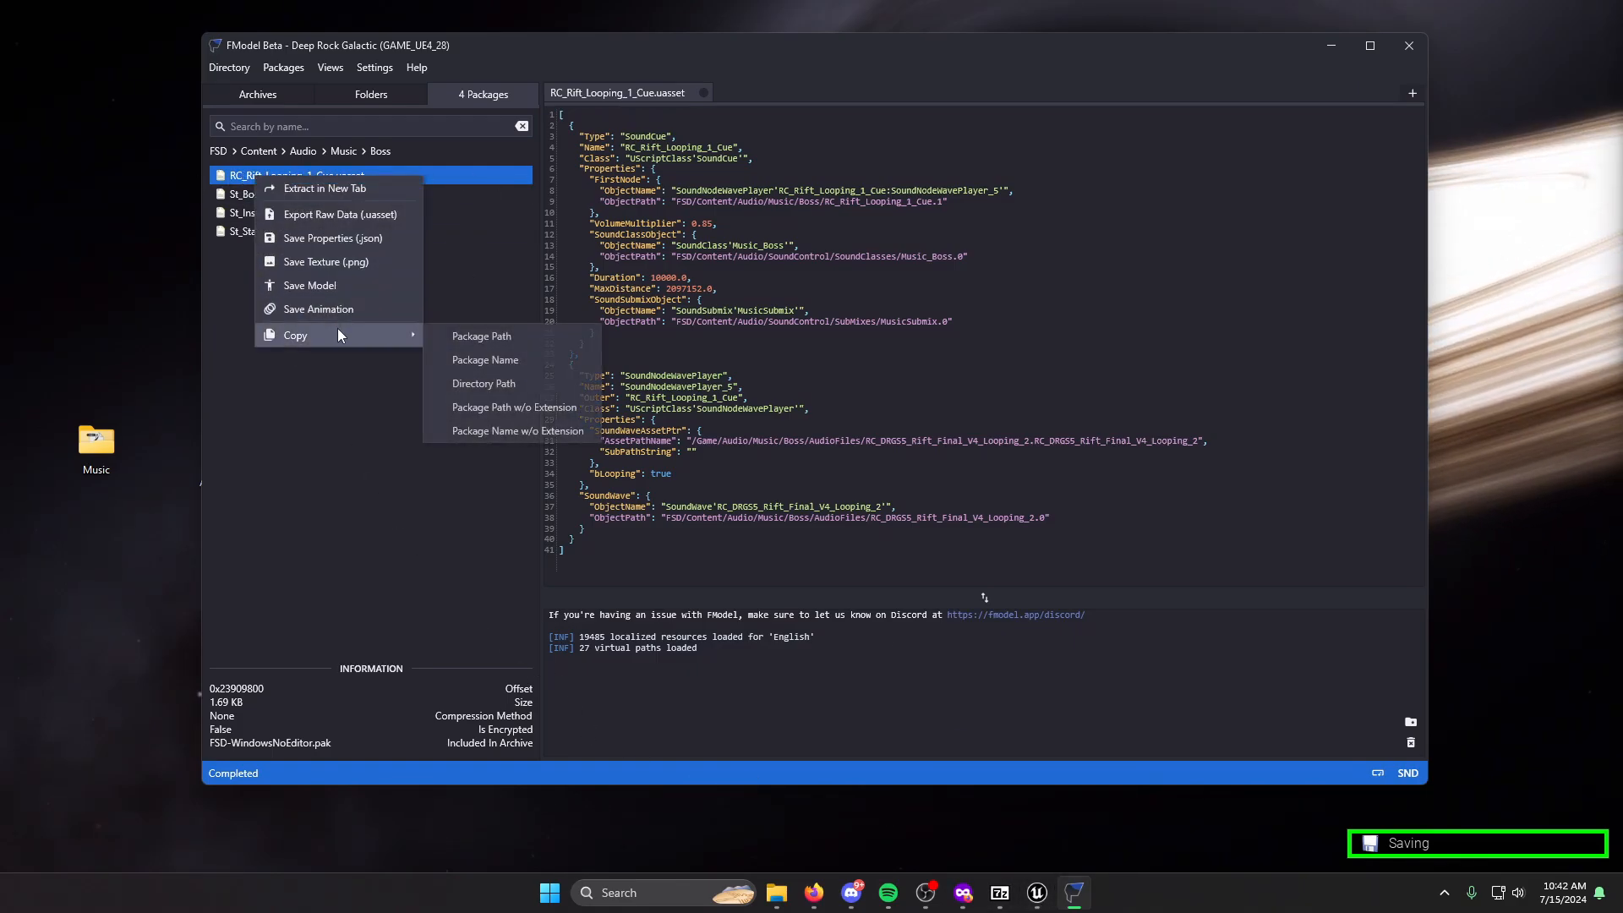
pyautogui.click(517, 361)
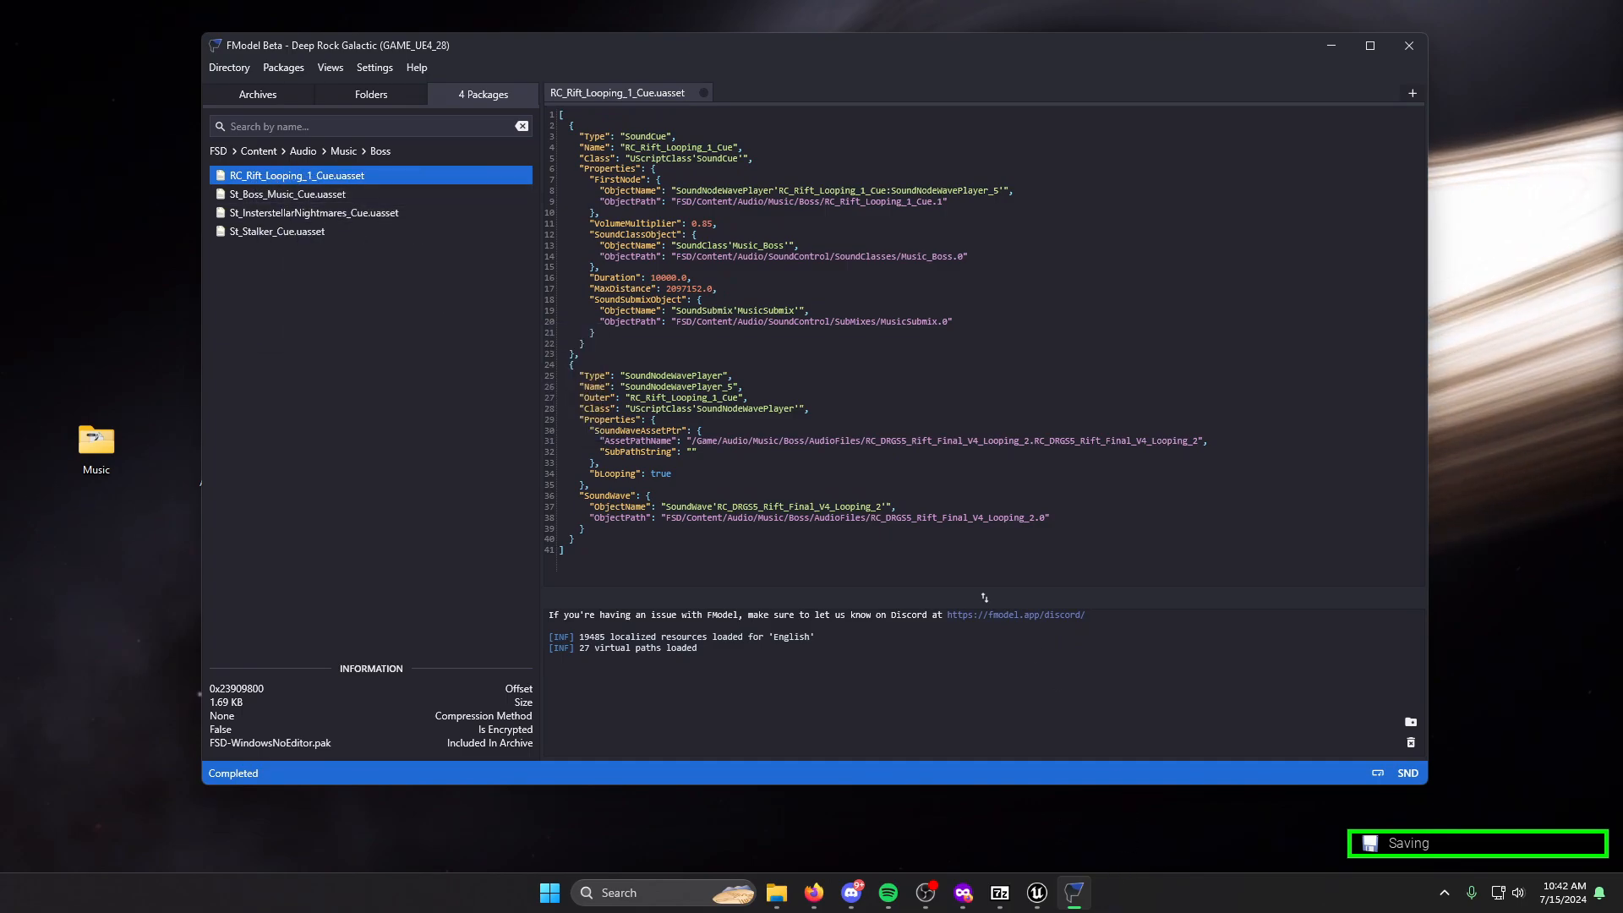
# Switch to Unreal Editor and create a new Sound Cue in the Audio/Music/Boss folder.
pyautogui.click(1039, 901)
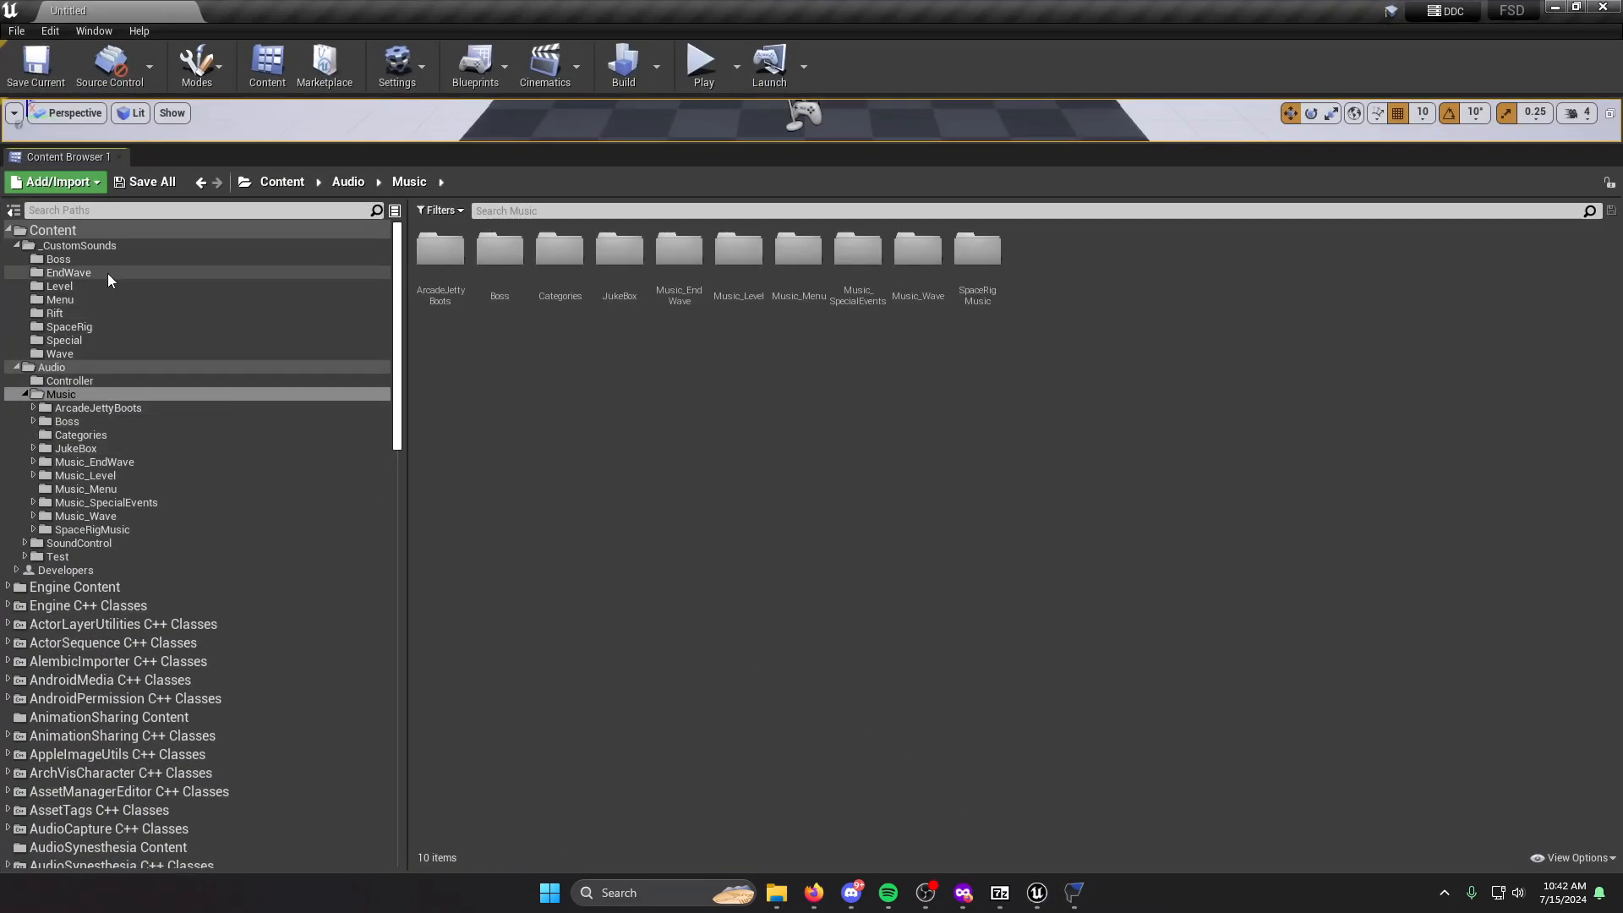
pyautogui.click(68, 422)
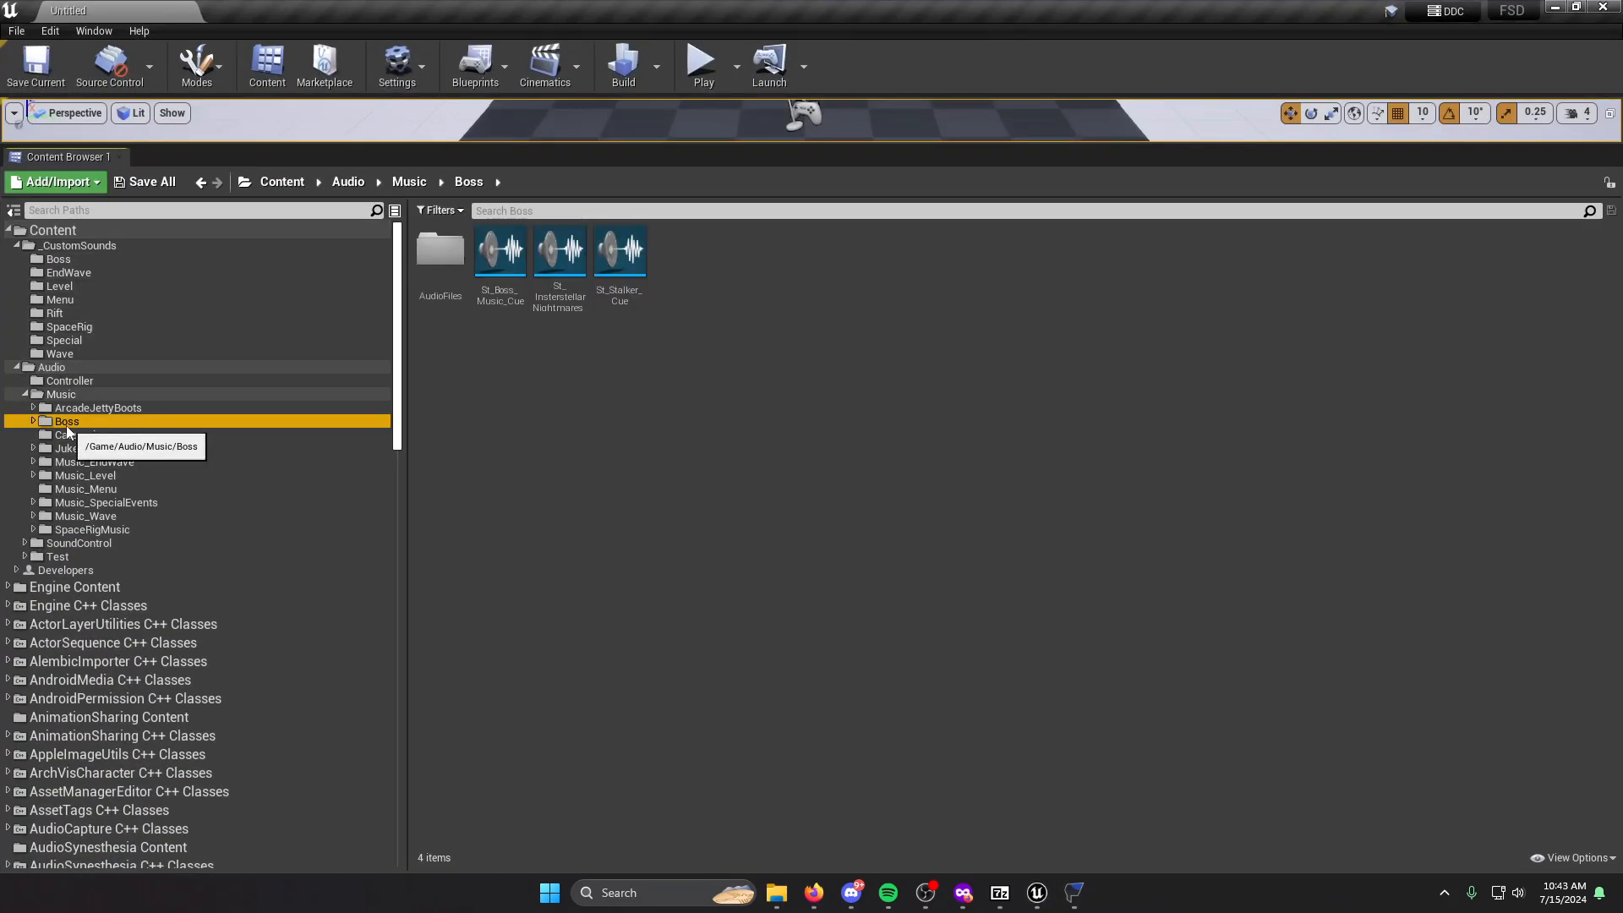
pyautogui.rightClick(775, 312)
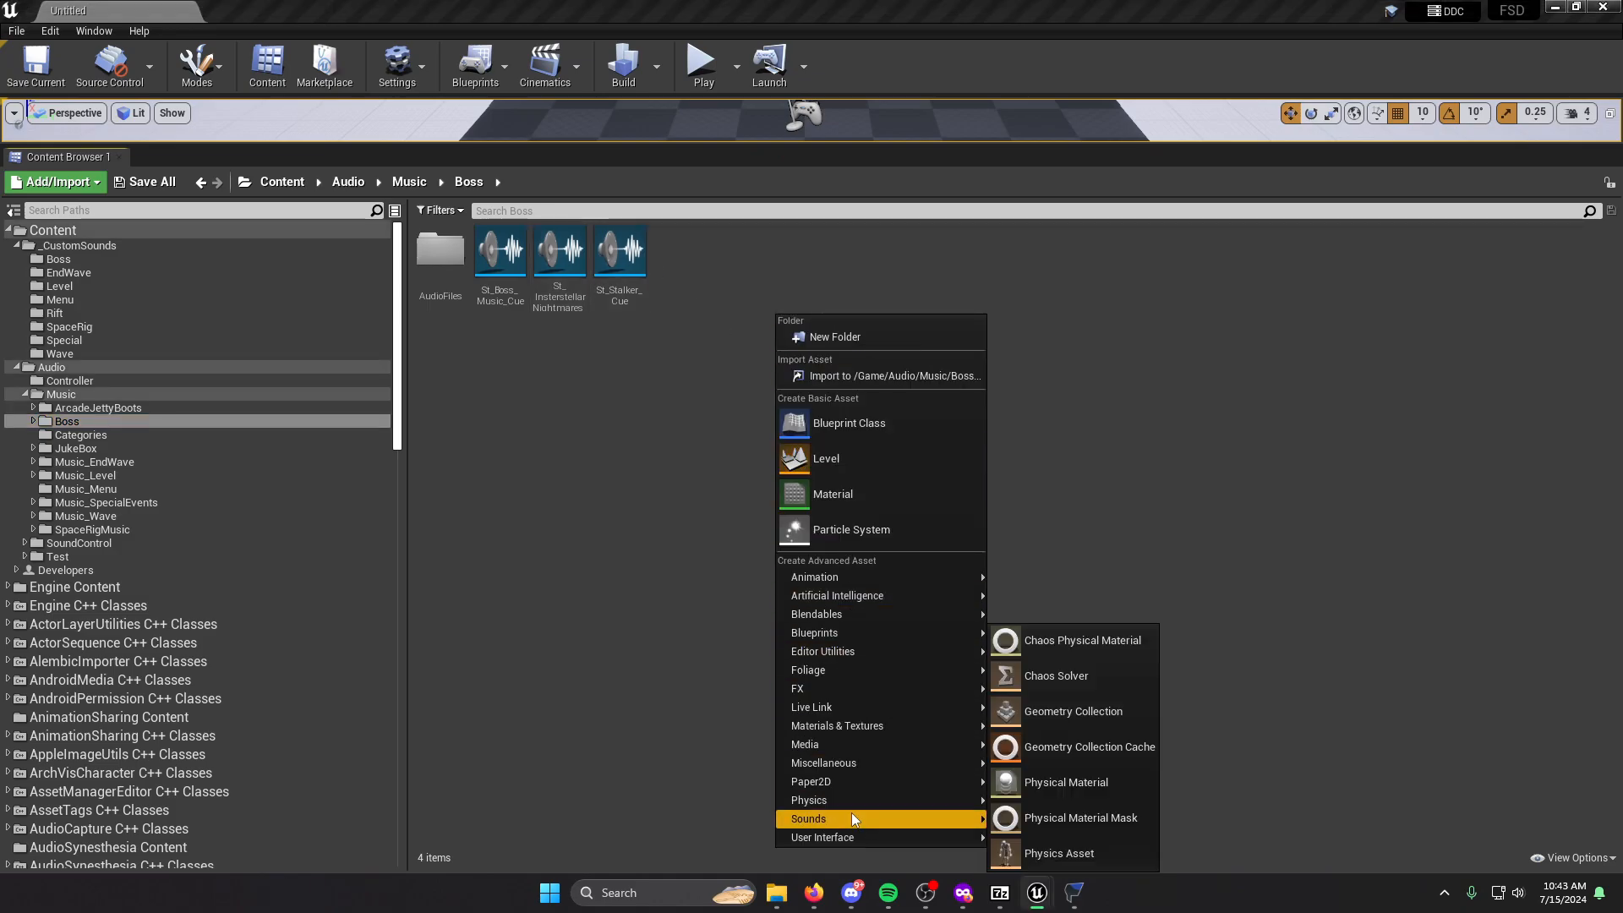
pyautogui.moveTo(877, 819)
pyautogui.click(1051, 719)
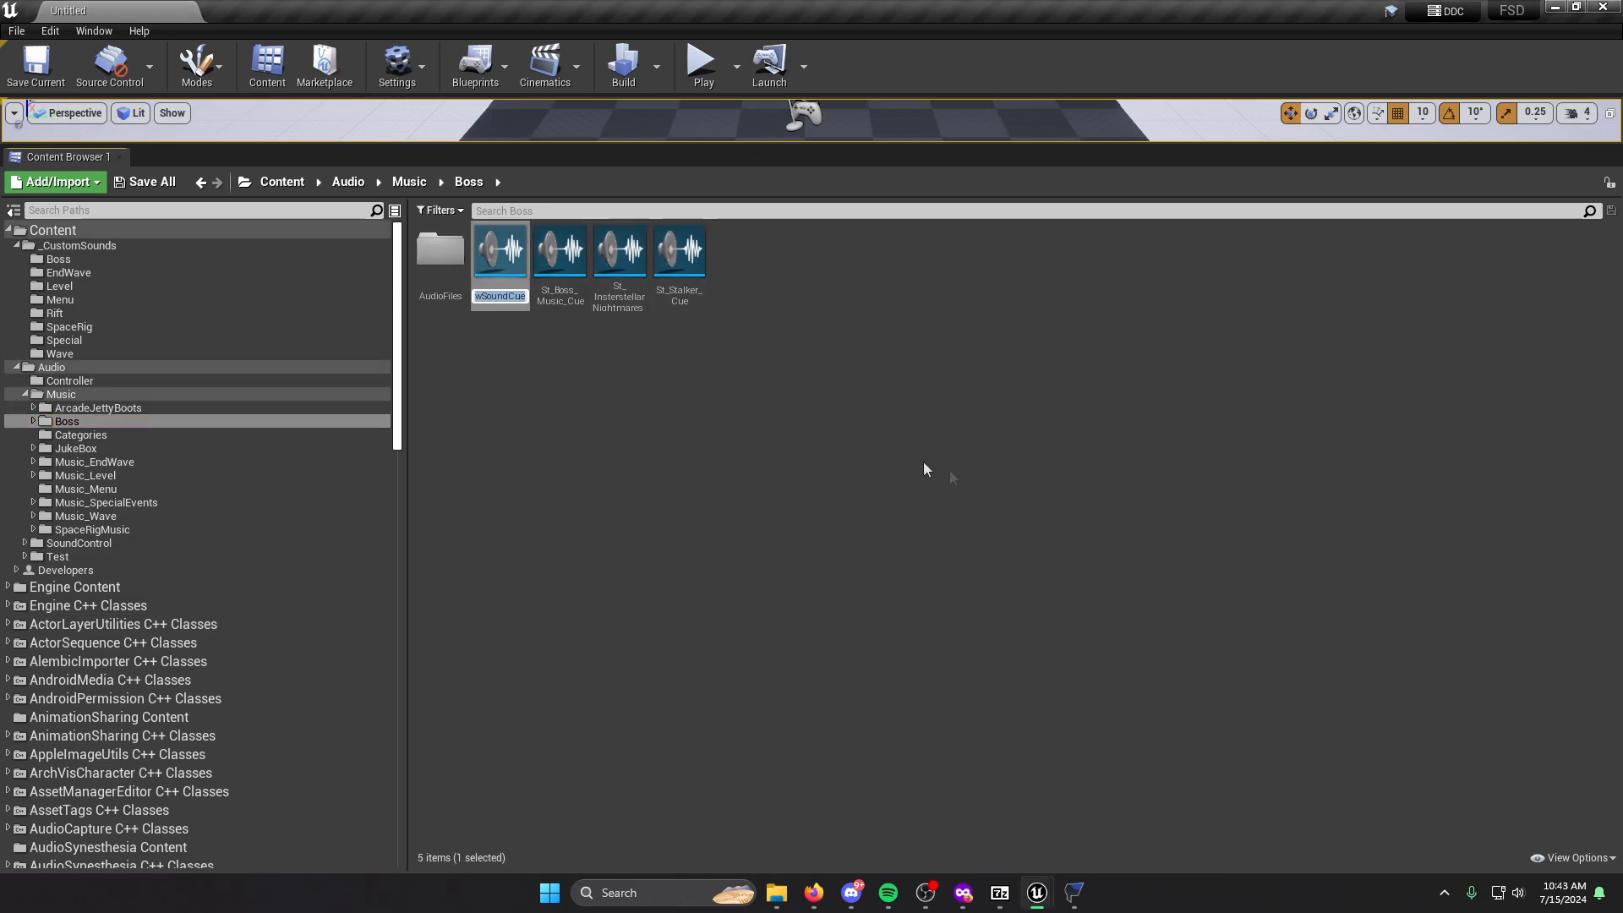
# Name the new sound cue RC_Rift_Looping_1_Cue, using the copied package name without its .uasset extension.
pyautogui.hotkey('ctrl', 'v')
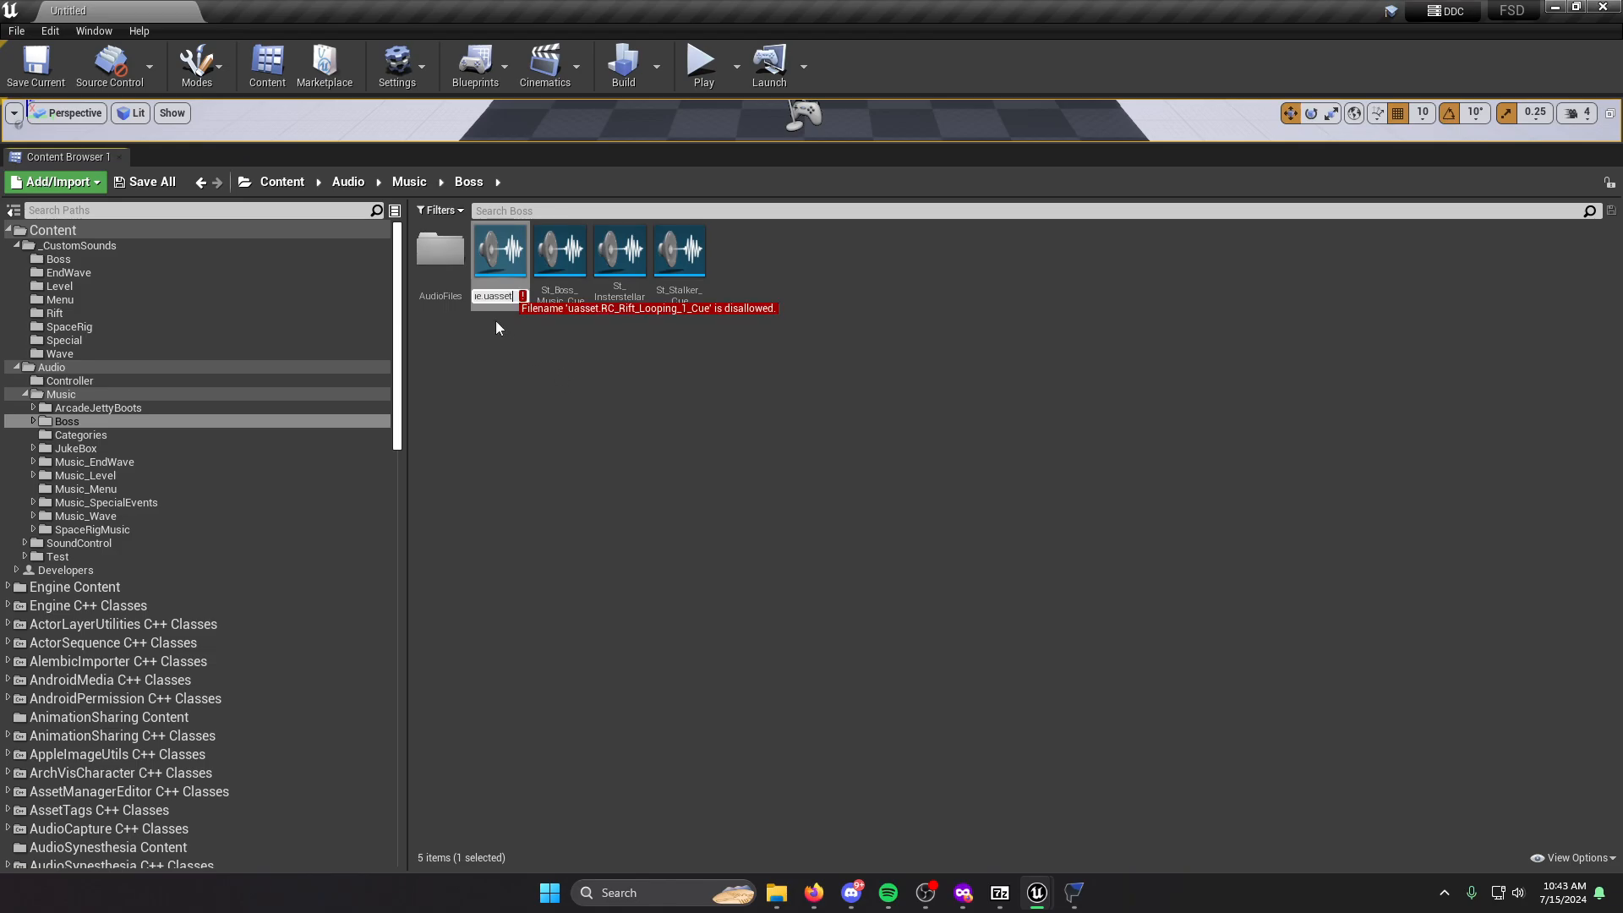
pyautogui.press('BackSpace')
pyautogui.press('BackSpace')
pyautogui.press('BackSpace')
pyautogui.press('BackSpace')
pyautogui.press('BackSpace')
pyautogui.press('BackSpace')
pyautogui.press('BackSpace')
pyautogui.press('Return')
pyautogui.click(514, 358)
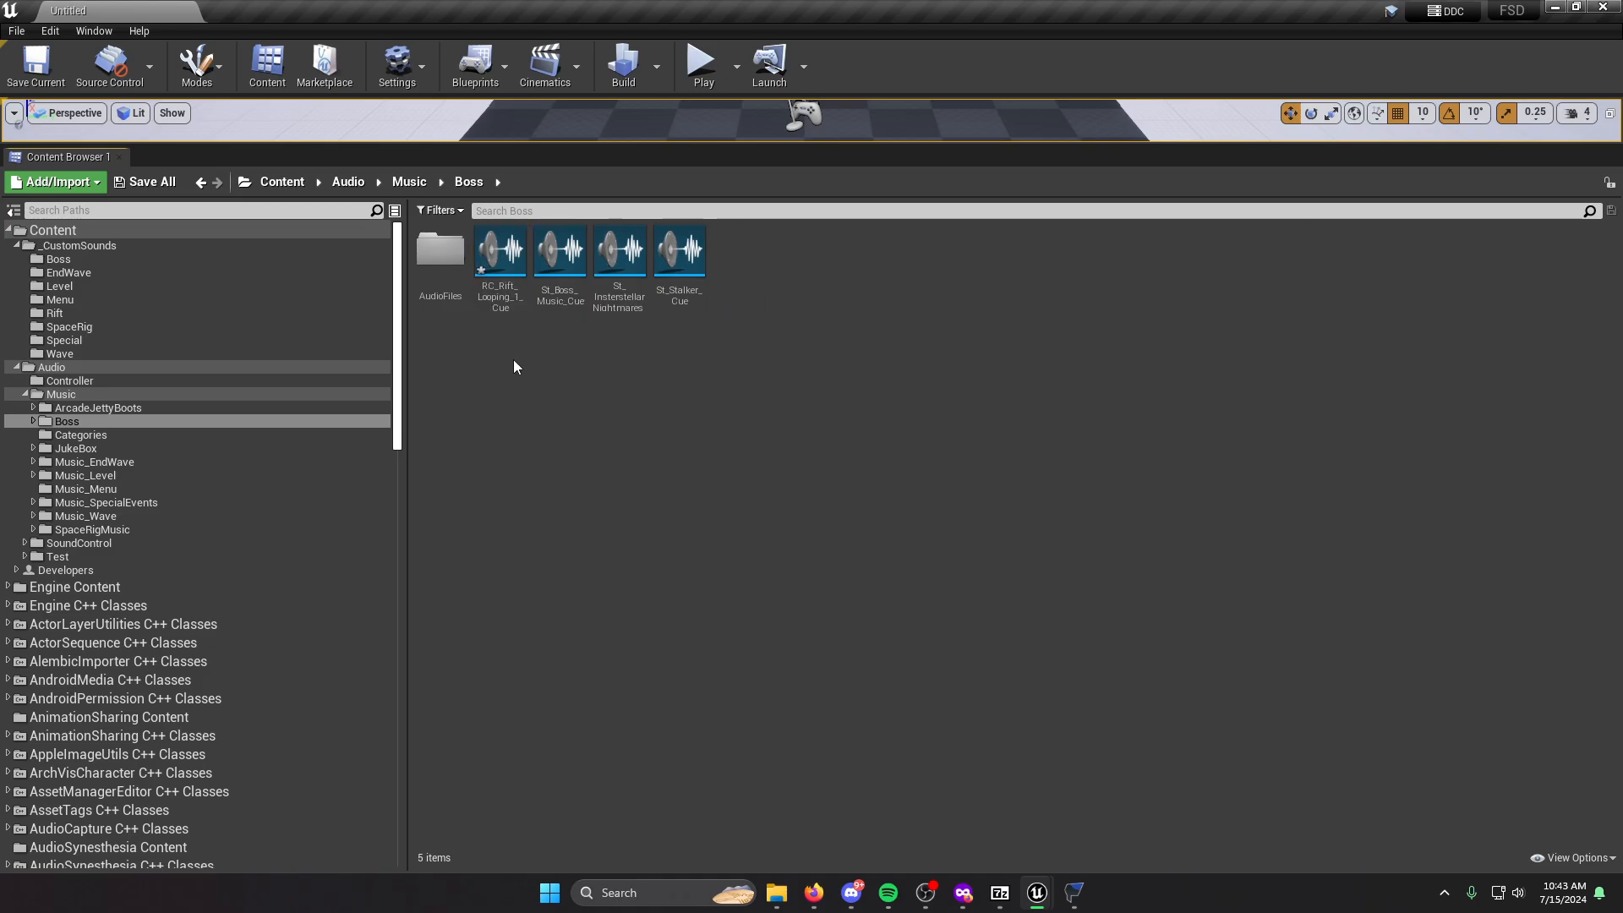
# Open RC_Rift_Looping_1_Cue to check its contents and close its editor.
pyautogui.click(500, 303)
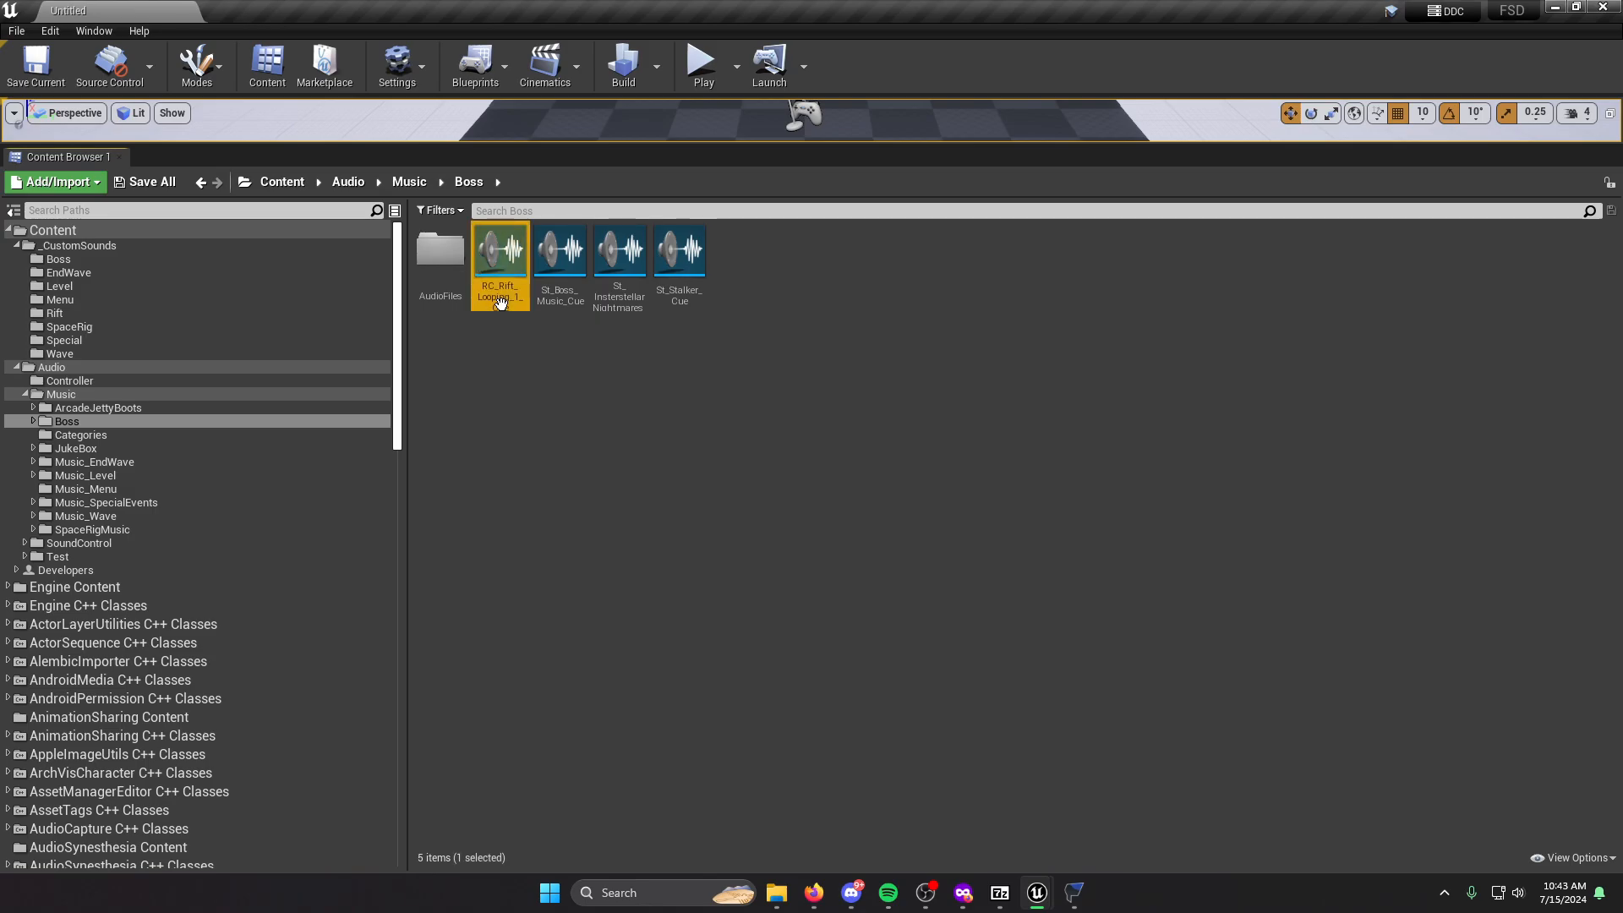
pyautogui.doubleClick(500, 303)
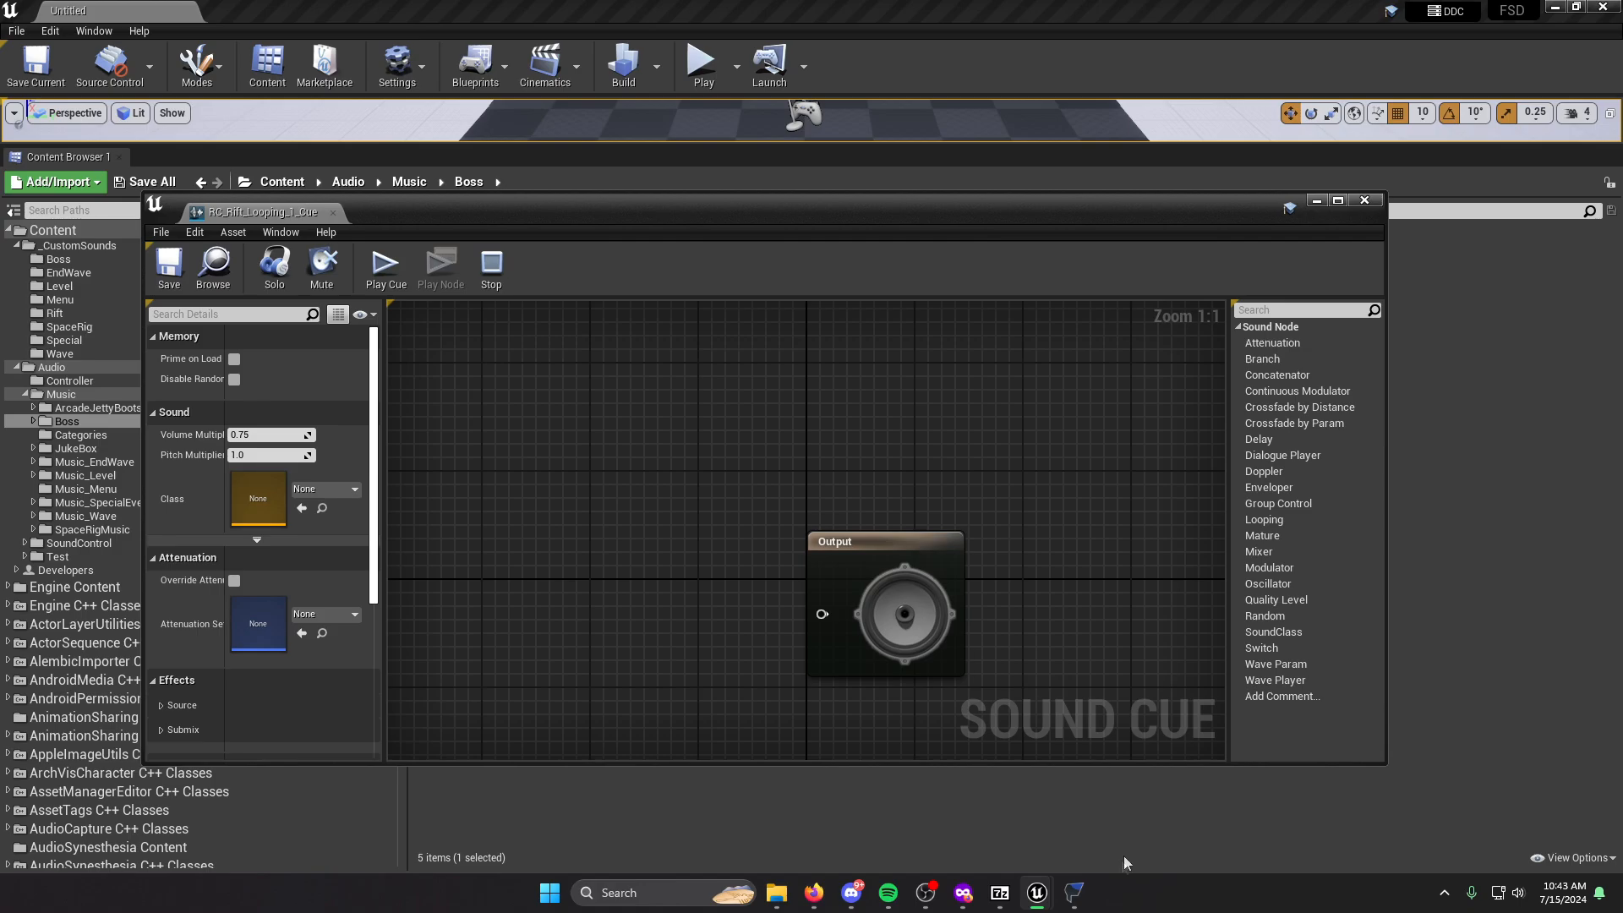
pyautogui.click(1364, 201)
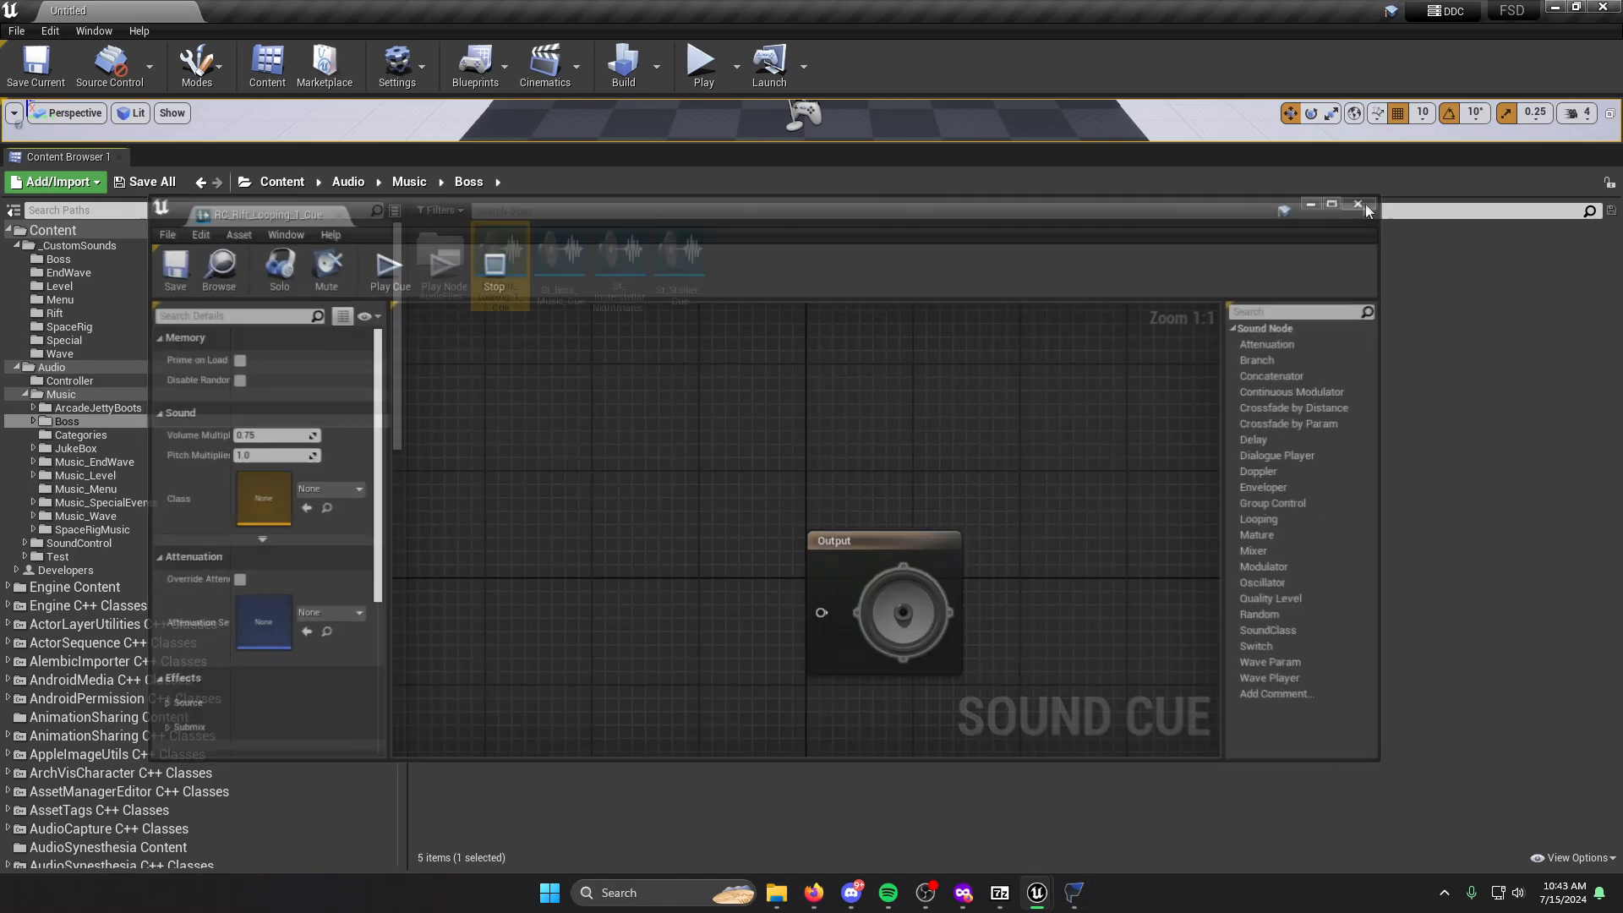
# Open the St_InsterstellarNightmares sound cue and arrange its editor and the FModel window so both can be viewed together.
pyautogui.doubleClick(625, 287)
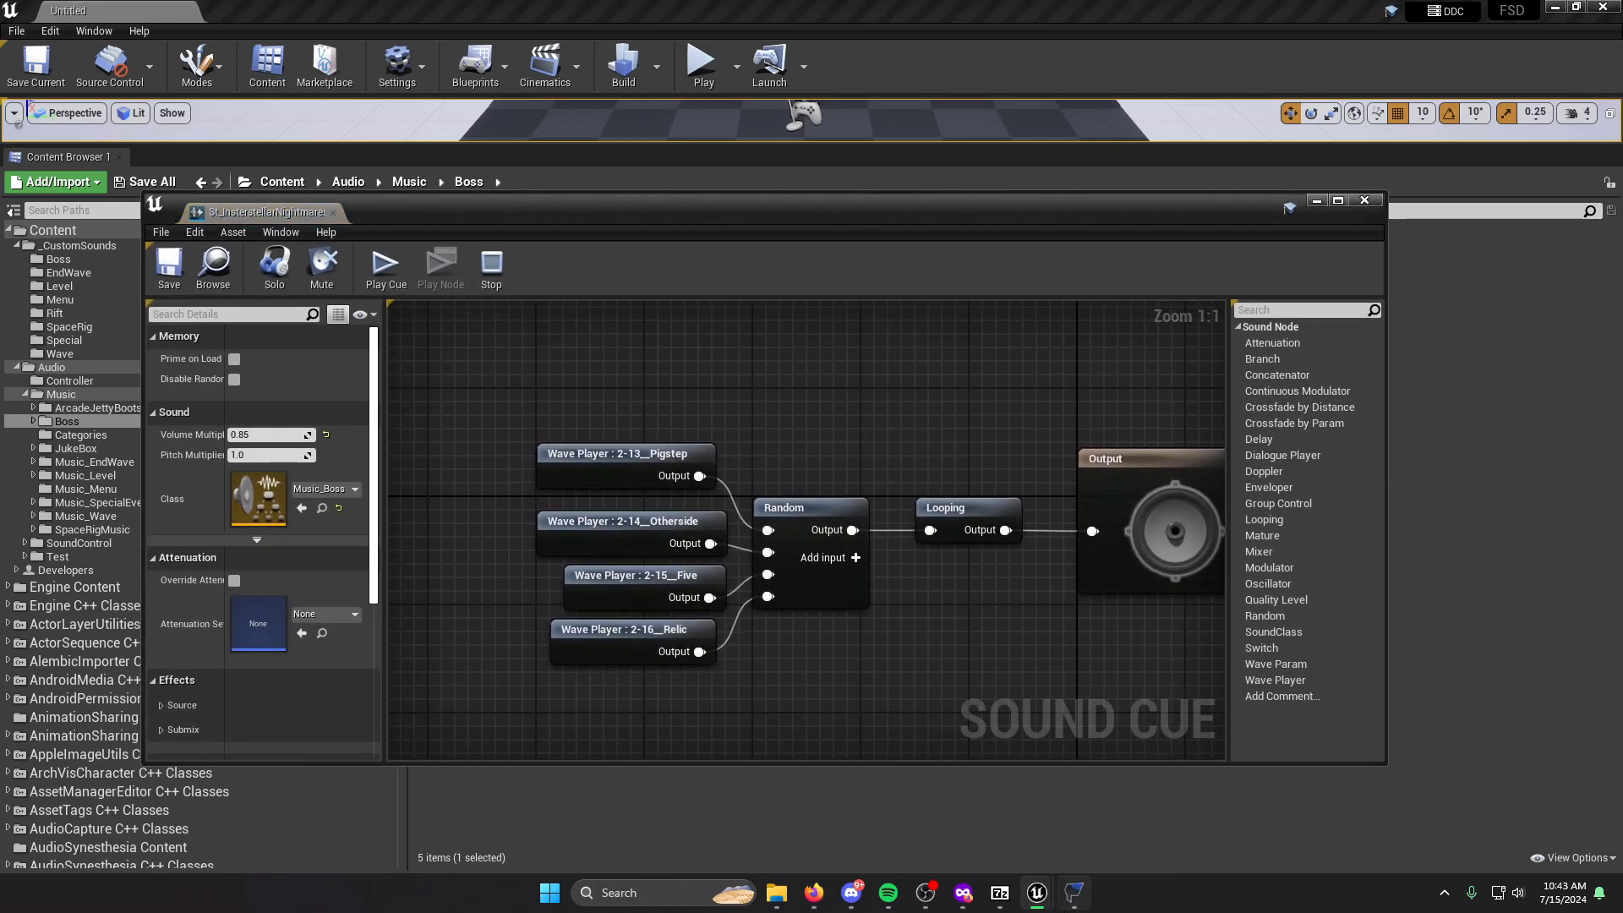
pyautogui.click(1075, 892)
pyautogui.moveTo(663, 59); pyautogui.dragTo(734, 623)
pyautogui.moveTo(686, 206); pyautogui.dragTo(562, 33)
pyautogui.click(1074, 892)
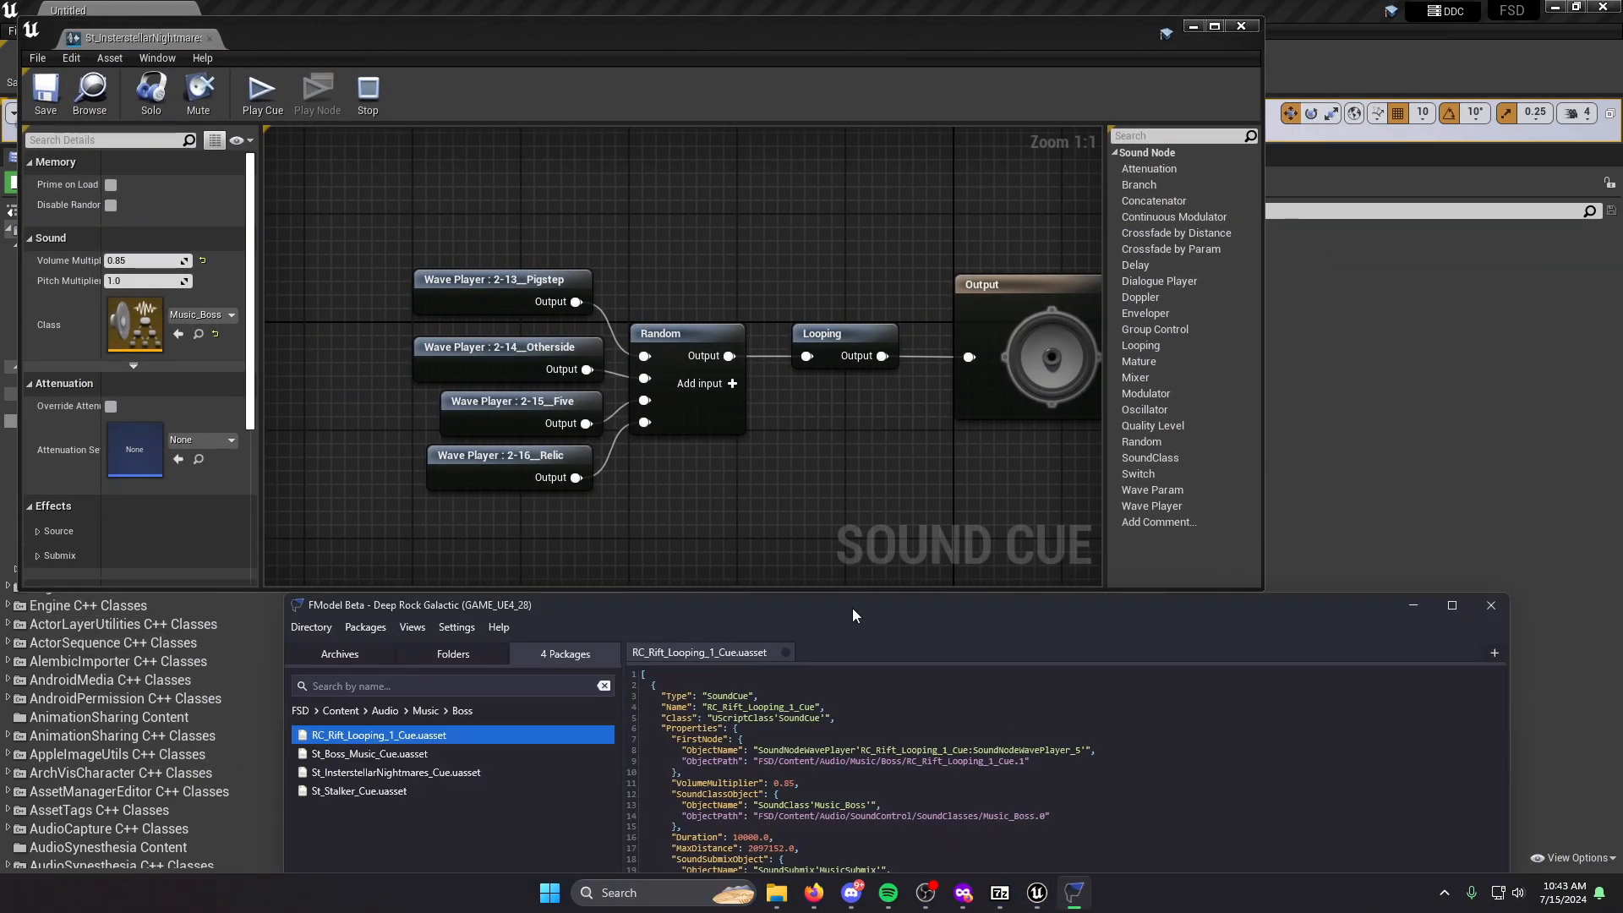
pyautogui.moveTo(854, 617); pyautogui.dragTo(932, 374)
# Open St_InsterstellarNightmares_Cue.uasset in FModel and compare its listed properties with the sound cue in Unreal Editor.
pyautogui.doubleClick(501, 529)
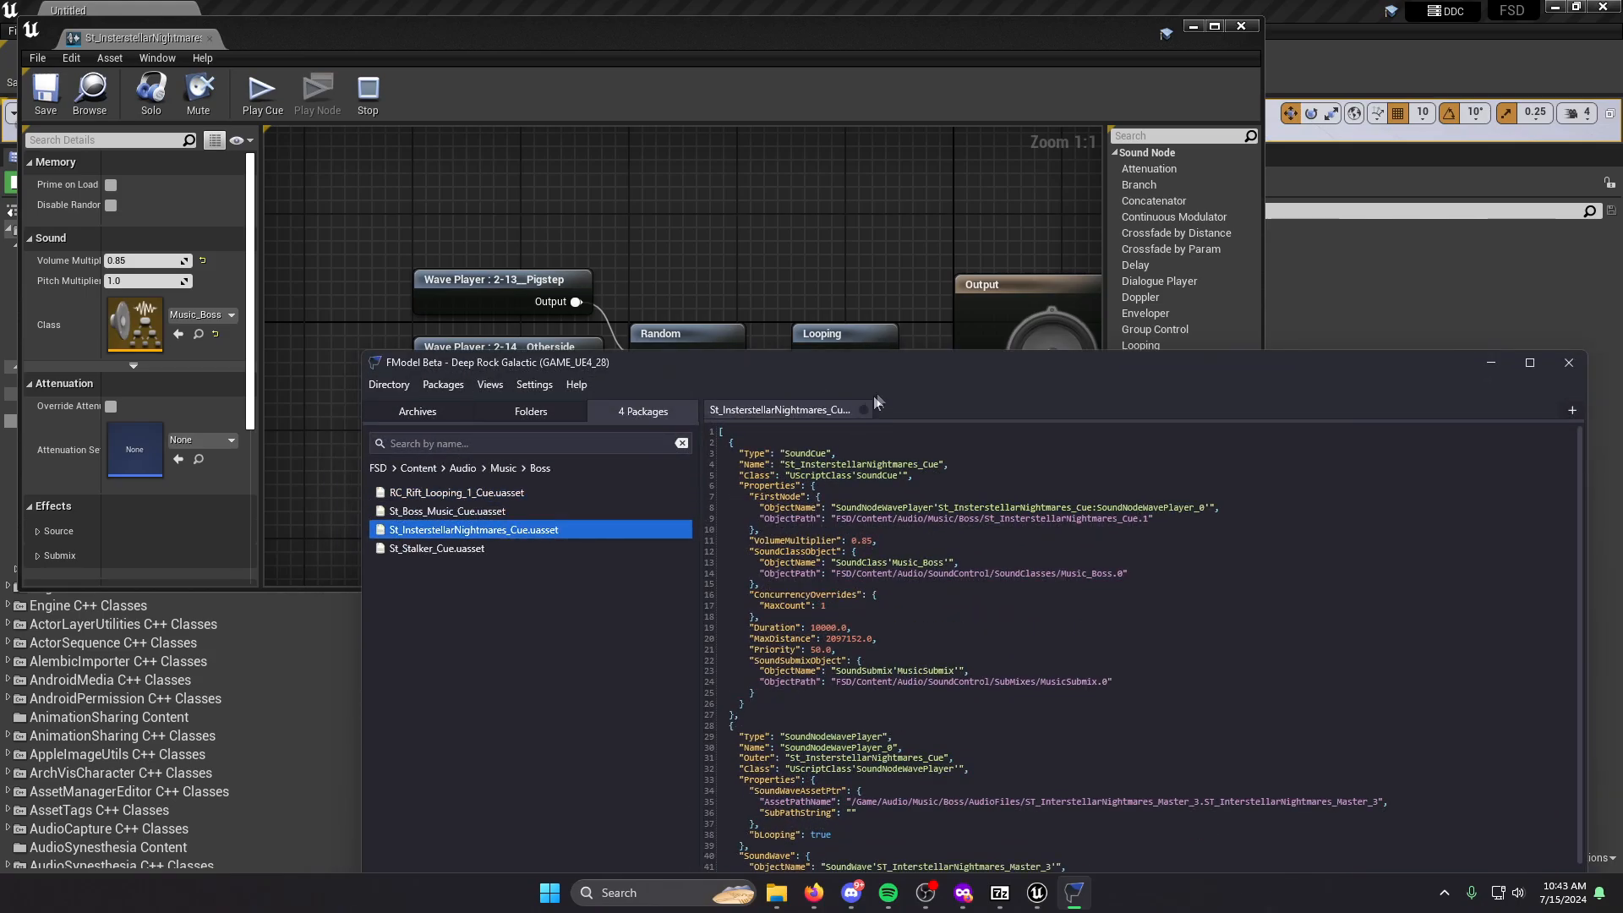
pyautogui.moveTo(362, 359); pyautogui.dragTo(379, 358)
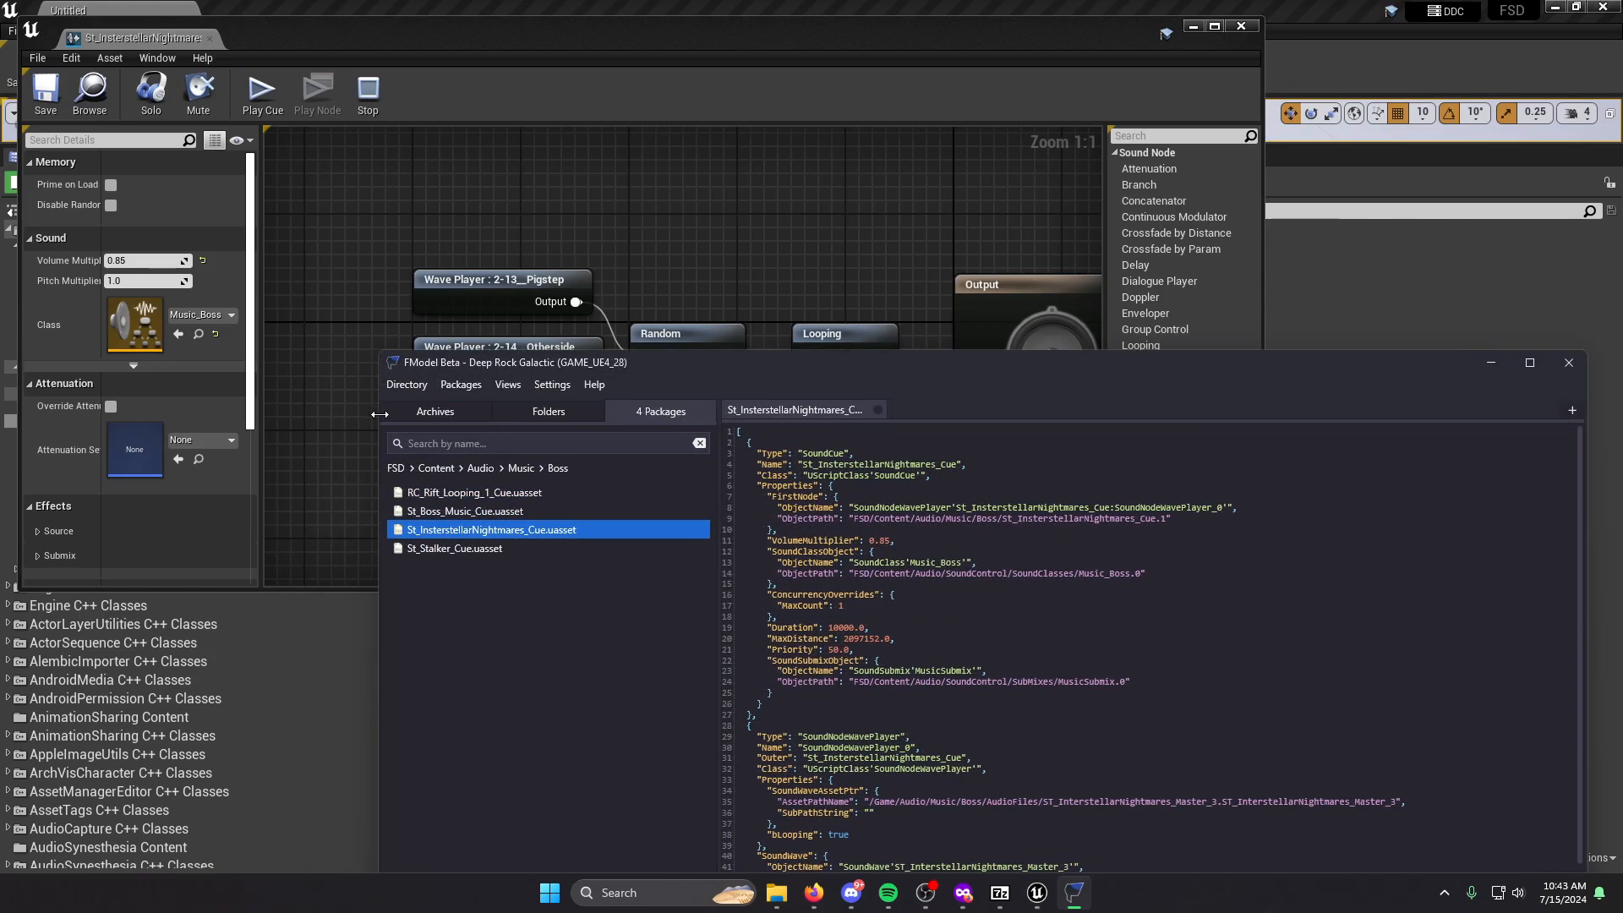
pyautogui.moveTo(765, 379); pyautogui.dragTo(615, 467)
pyautogui.moveTo(752, 448); pyautogui.dragTo(876, 227)
pyautogui.moveTo(1015, 235); pyautogui.dragTo(782, 515)
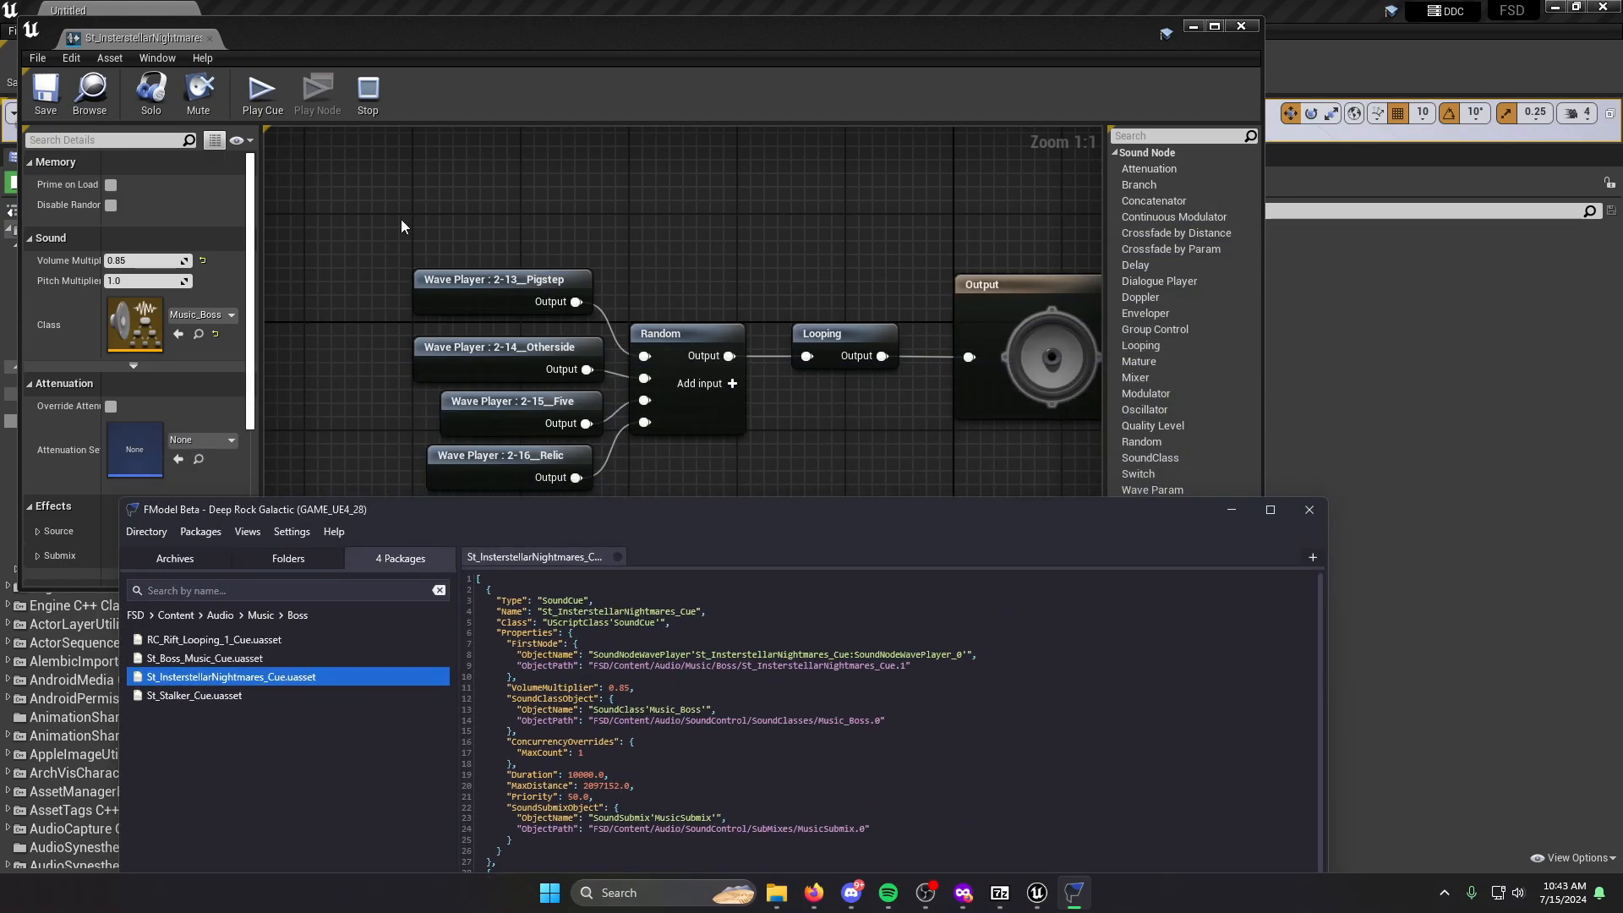
pyautogui.moveTo(842, 509); pyautogui.dragTo(975, 213)
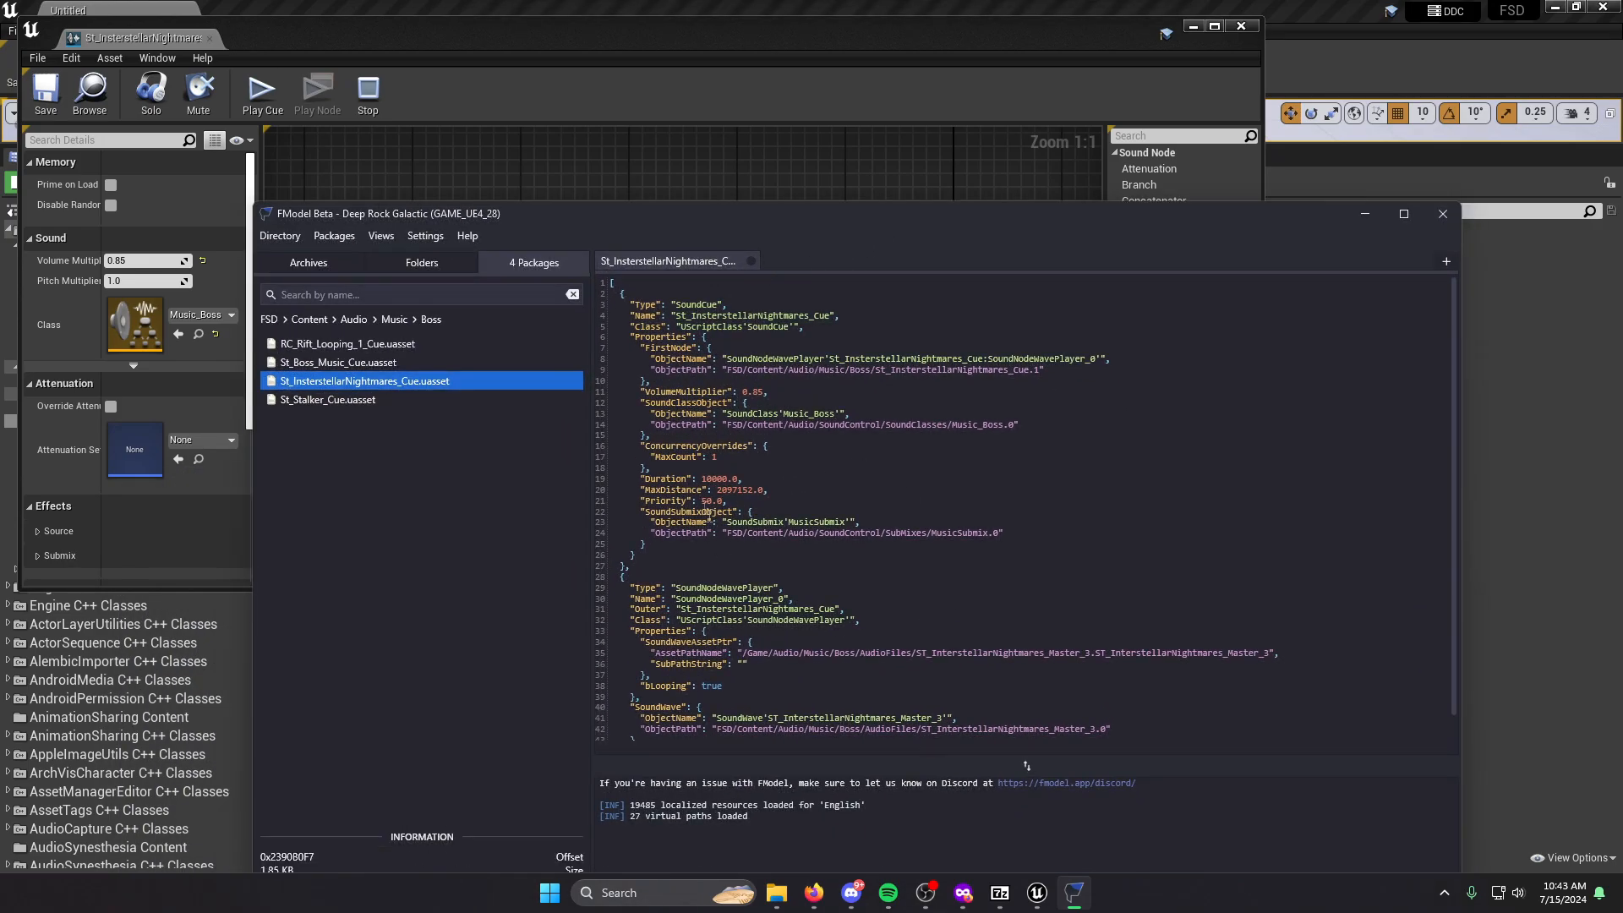
pyautogui.scroll(-1, 735, 532)
pyautogui.scroll(1, 768, 564)
pyautogui.moveTo(706, 215); pyautogui.dragTo(577, 467)
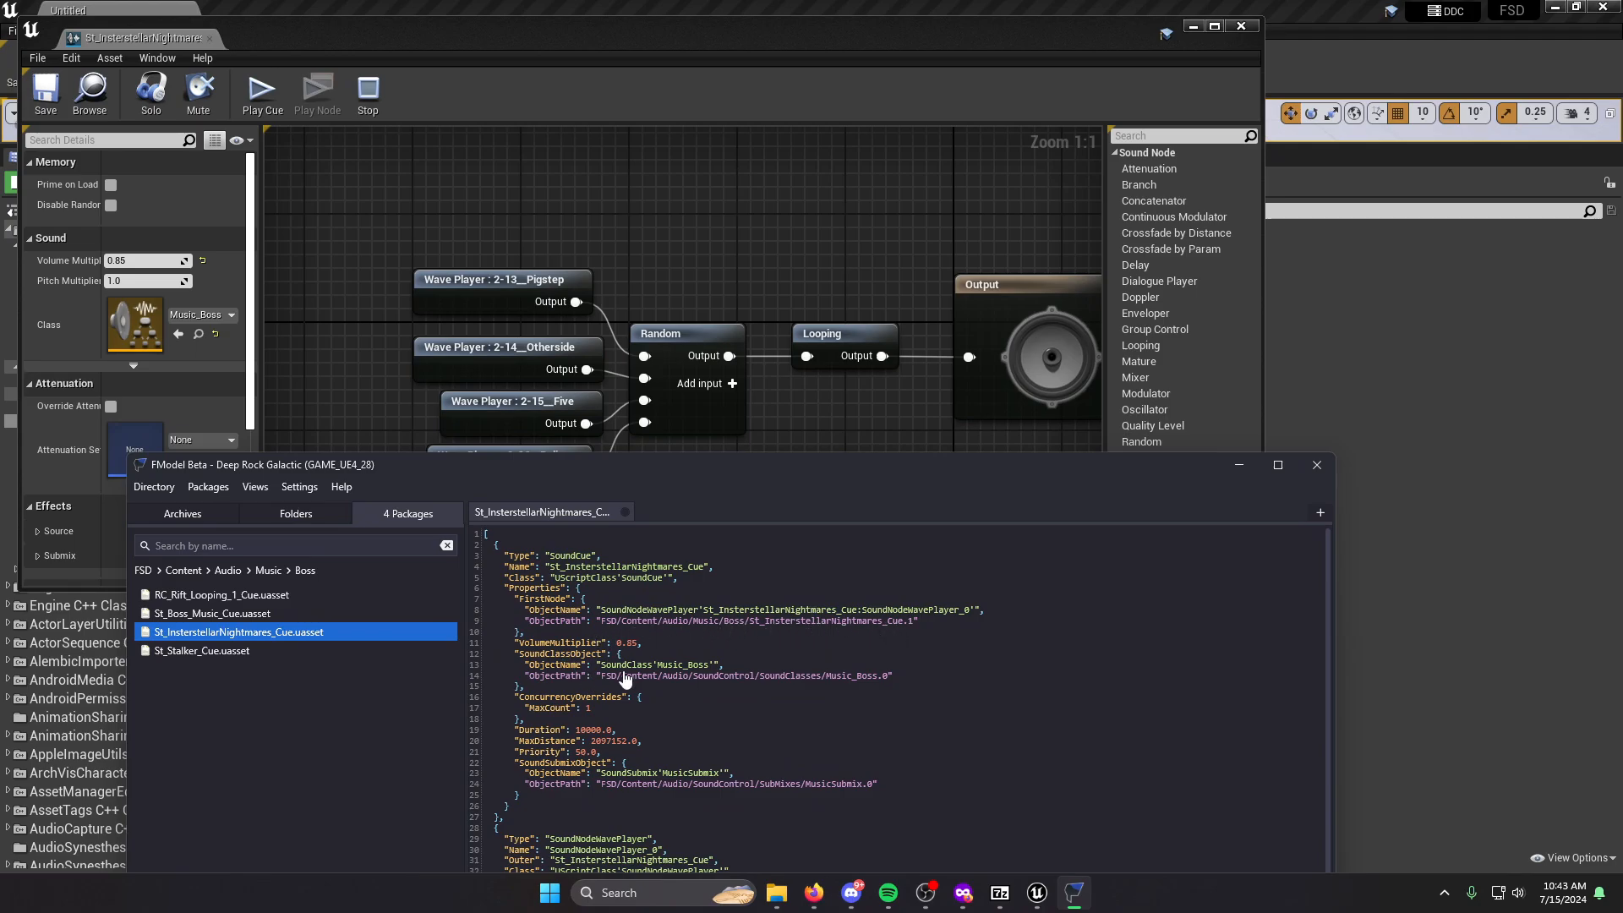
# Find the SoundSubmixObject entry in FModel, then expand the matching Submix settings of the open sound cue in Unreal Editor.
pyautogui.moveTo(972, 310); pyautogui.dragTo(985, 304)
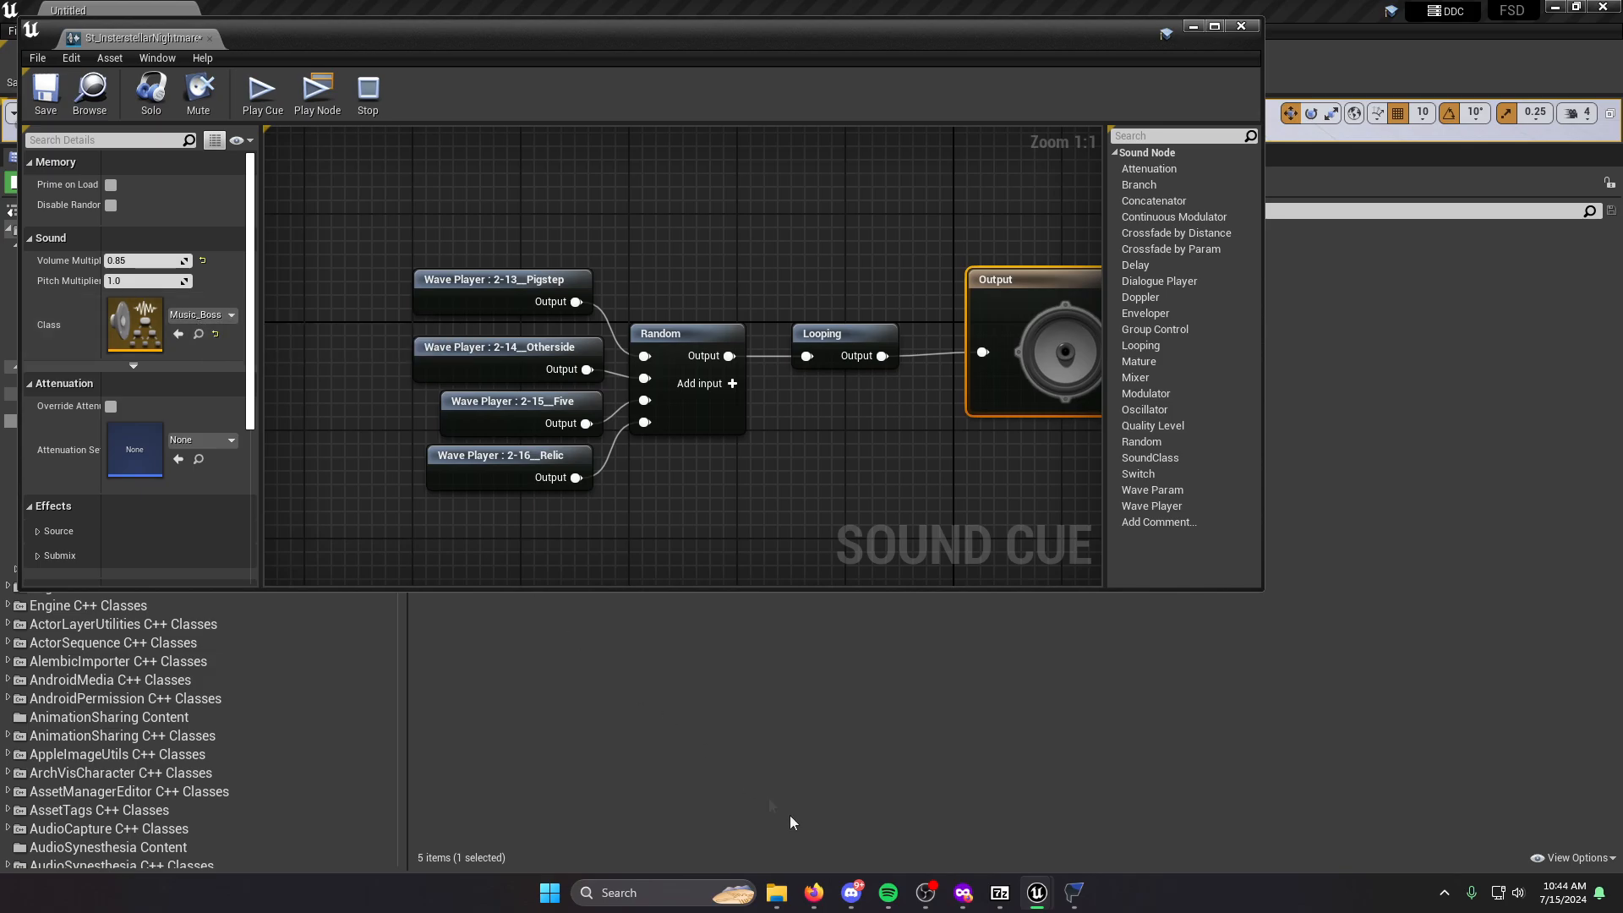
pyautogui.click(1077, 895)
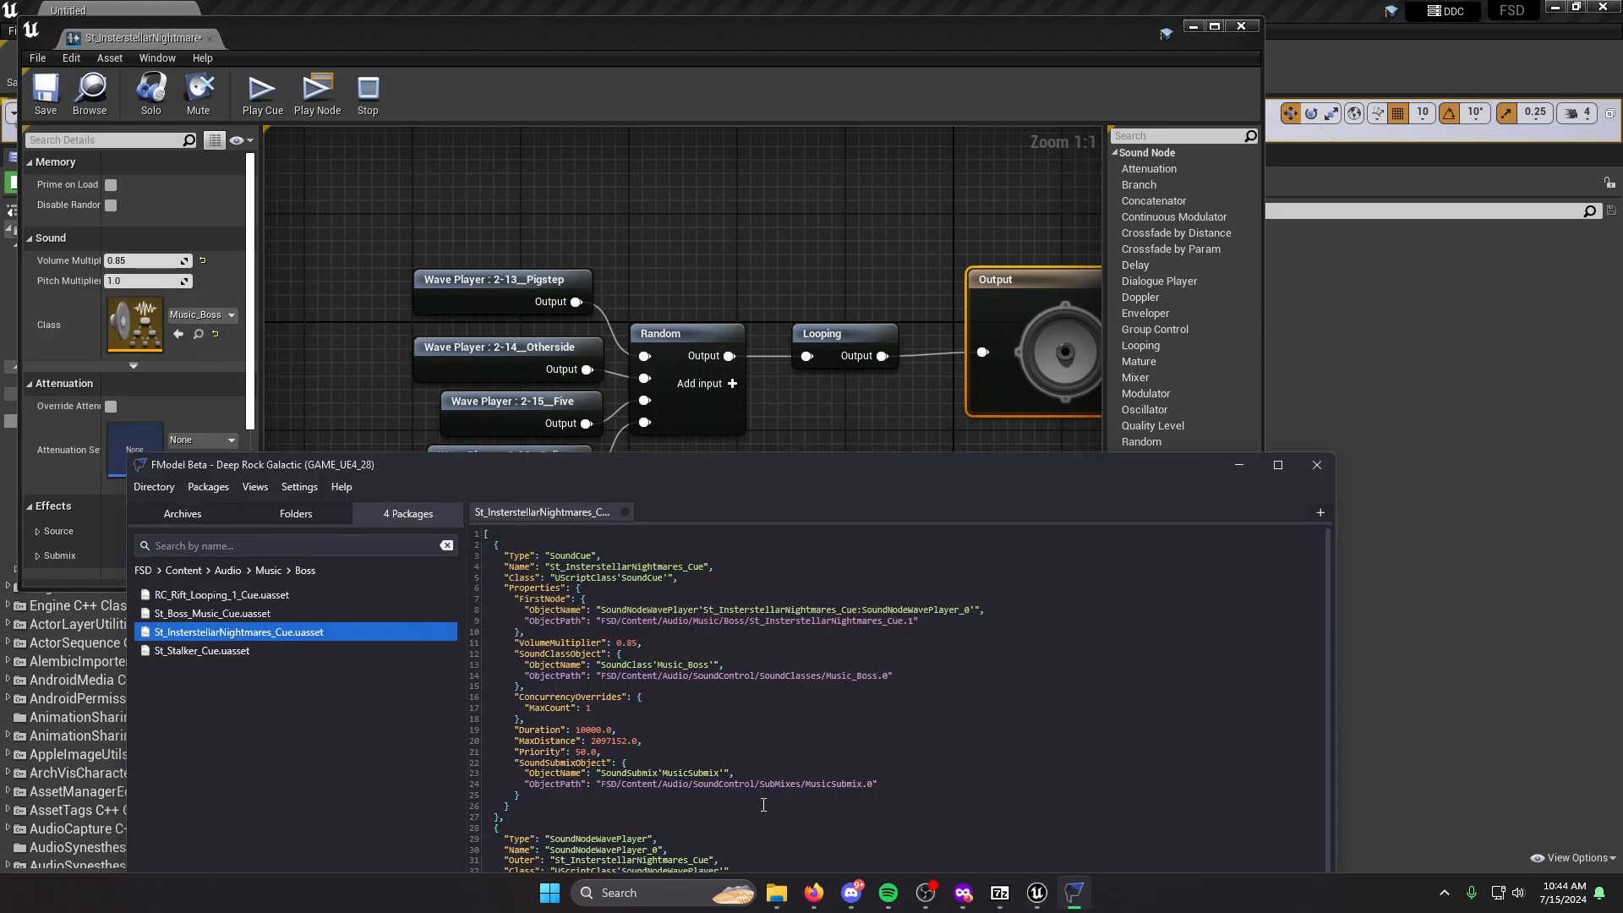
pyautogui.moveTo(541, 773); pyautogui.dragTo(738, 773)
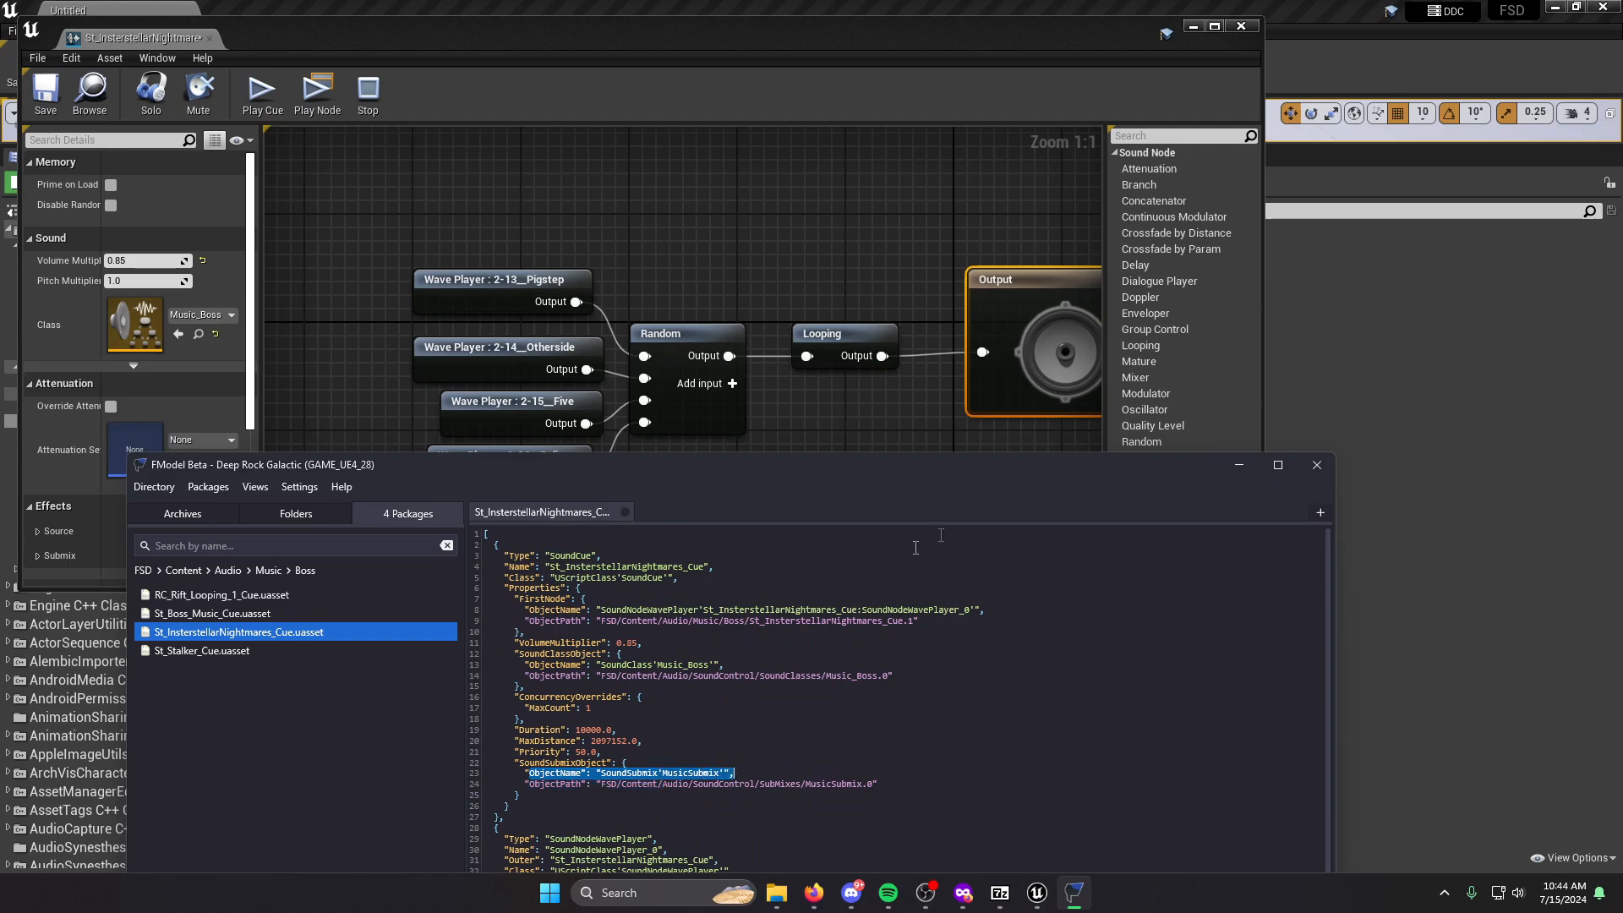
pyautogui.click(1239, 465)
pyautogui.scroll(-3, 153, 474)
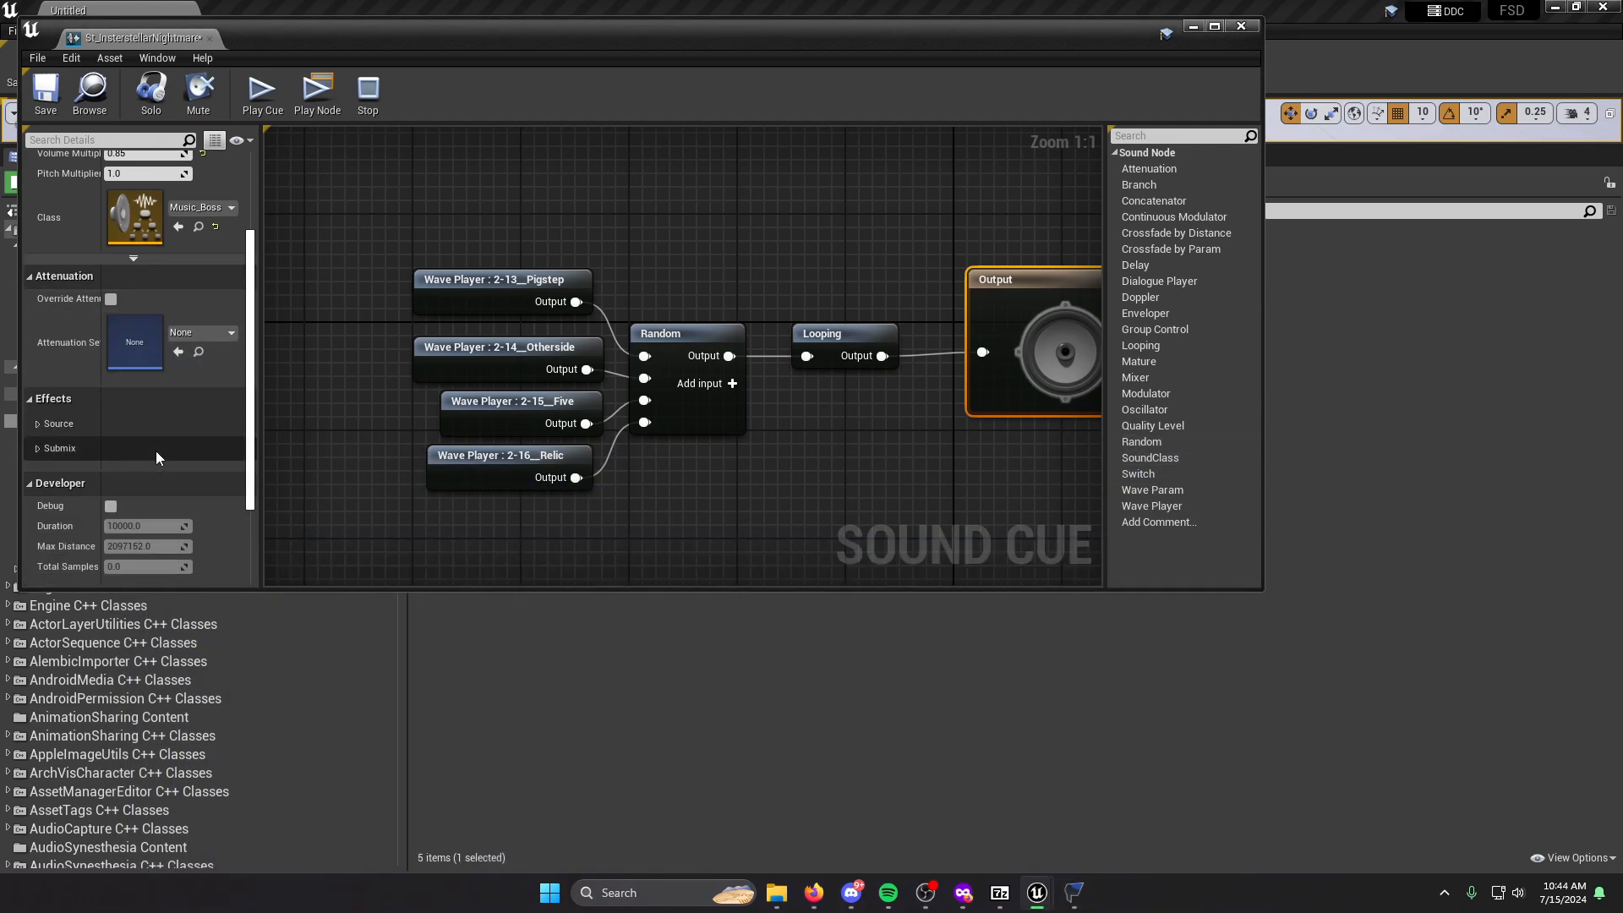
pyautogui.click(37, 448)
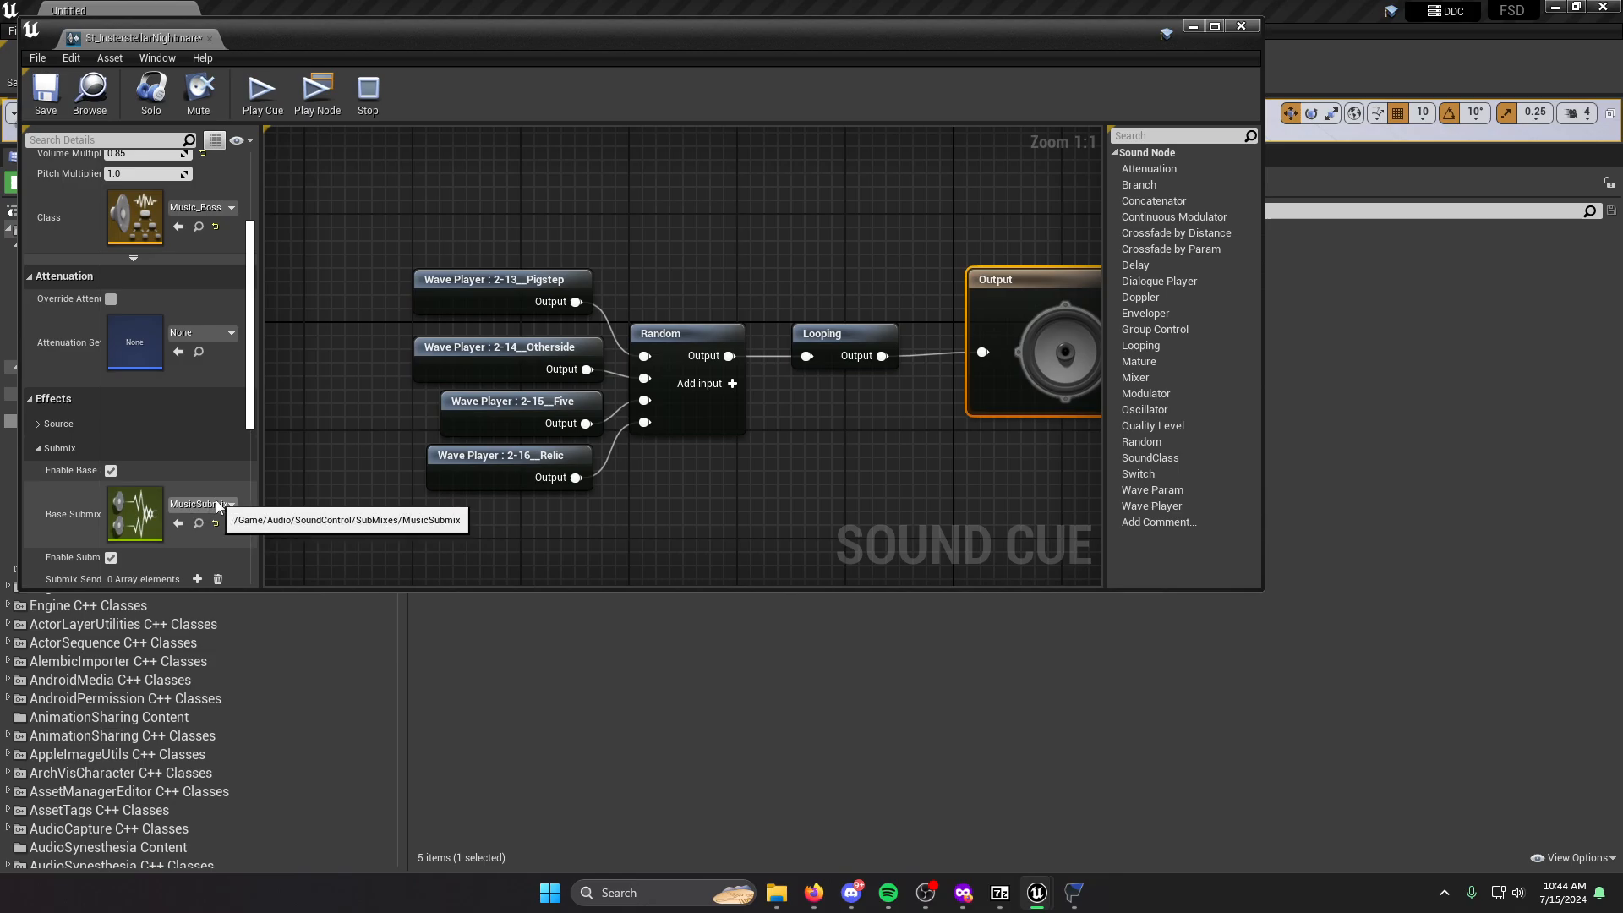
# Switch to FModel and open the properties of RC_Rift_Looping_1_Cue.uasset beside the sound cue editor.
pyautogui.click(1074, 893)
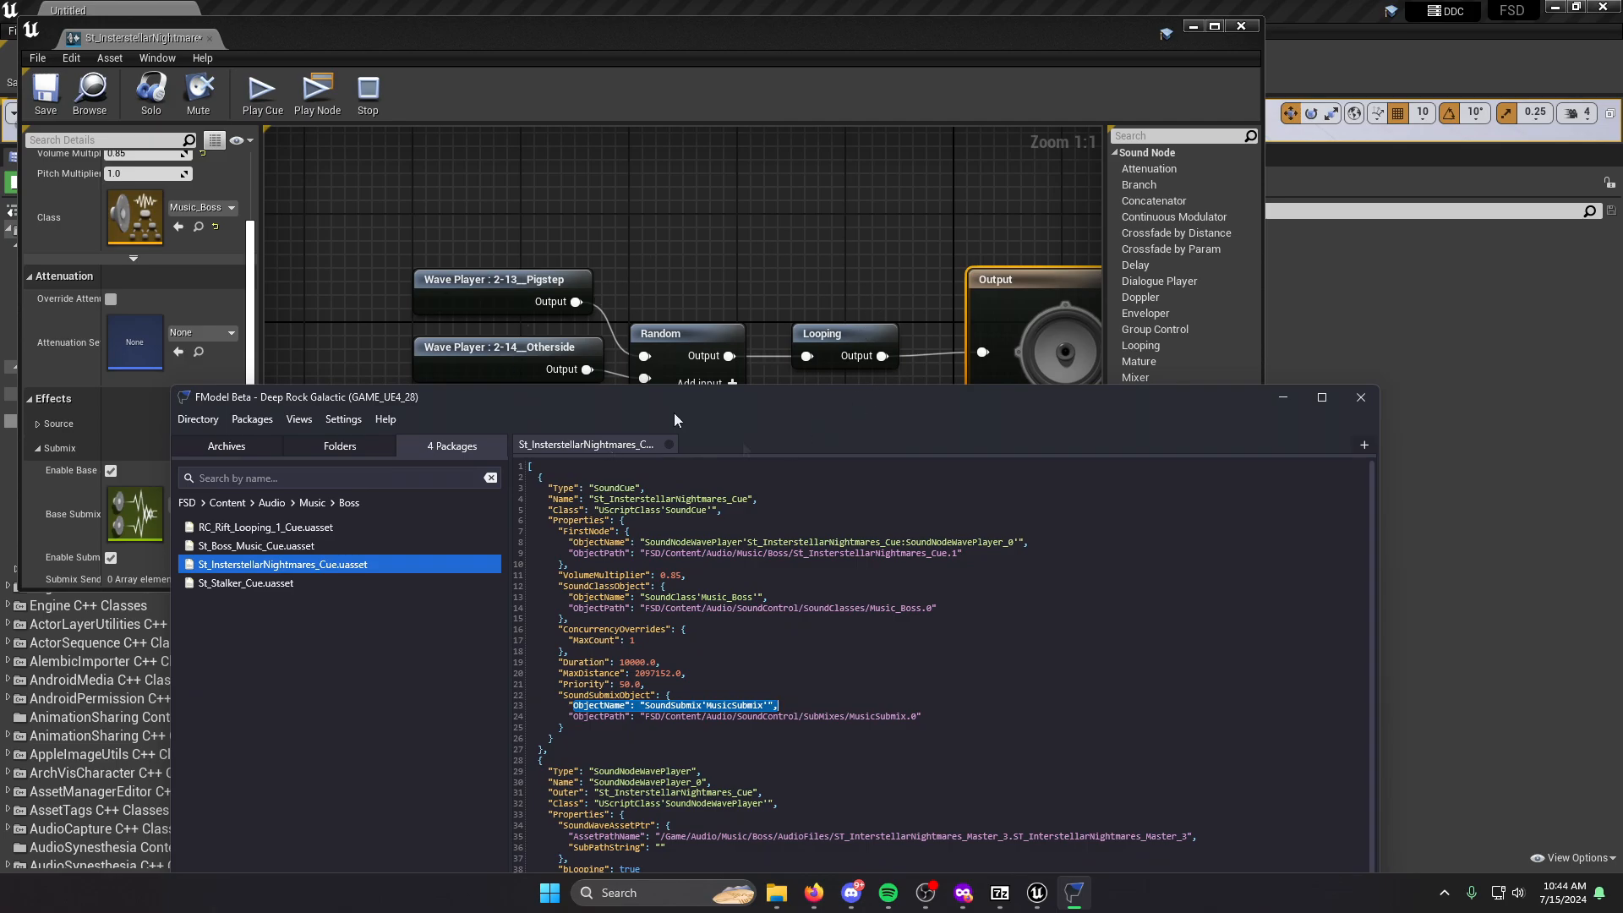
pyautogui.moveTo(834, 410); pyautogui.dragTo(1018, 499)
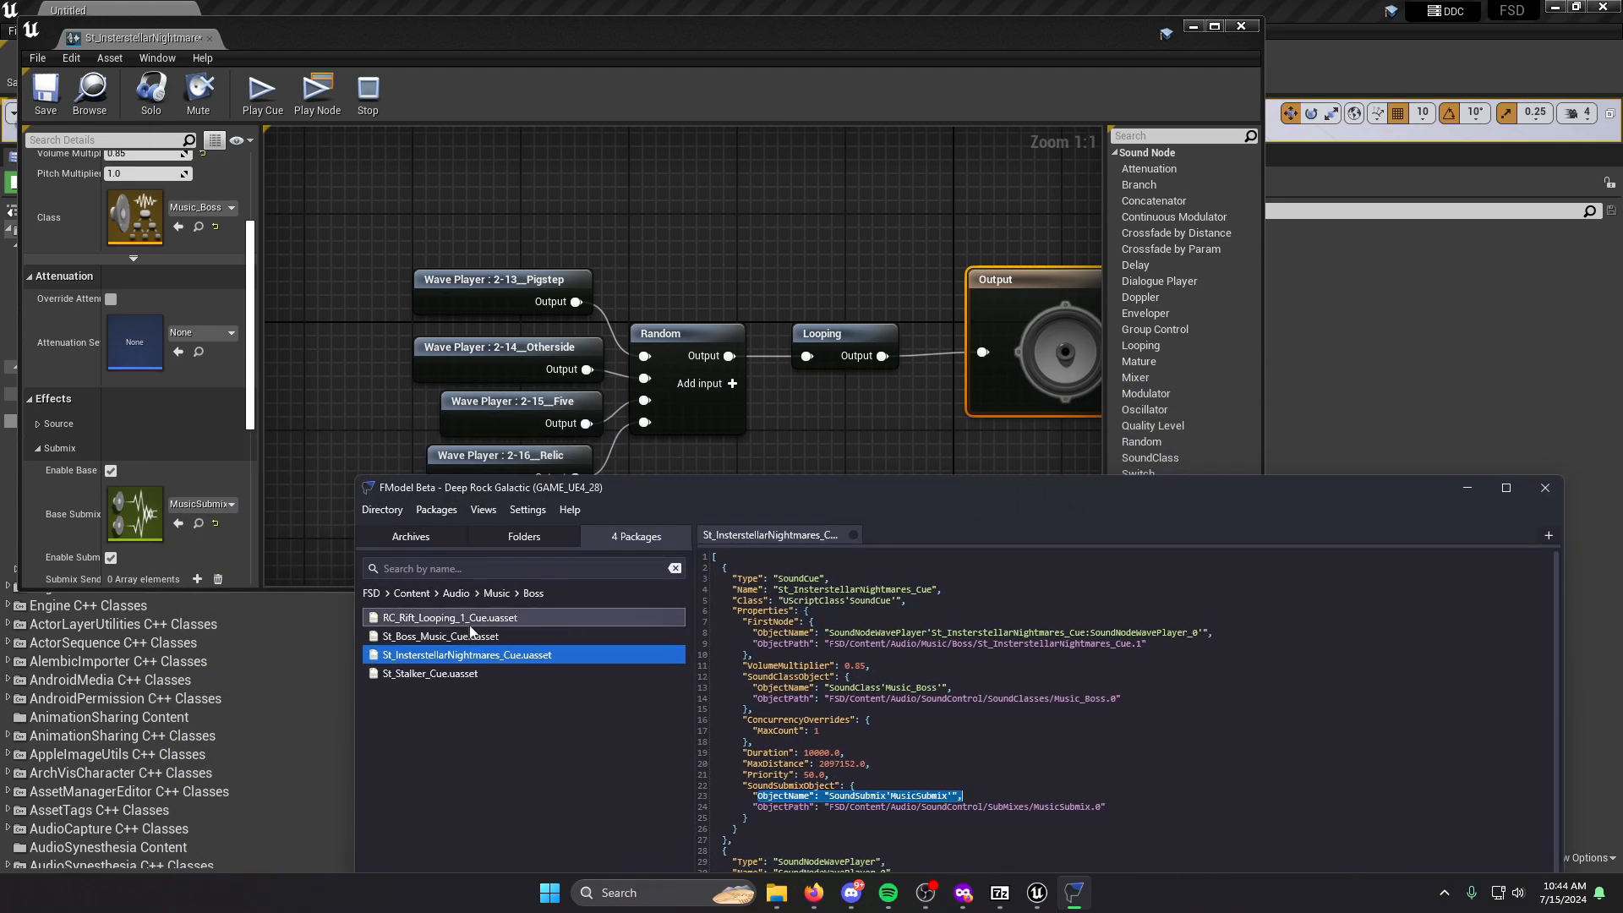
pyautogui.click(420, 625)
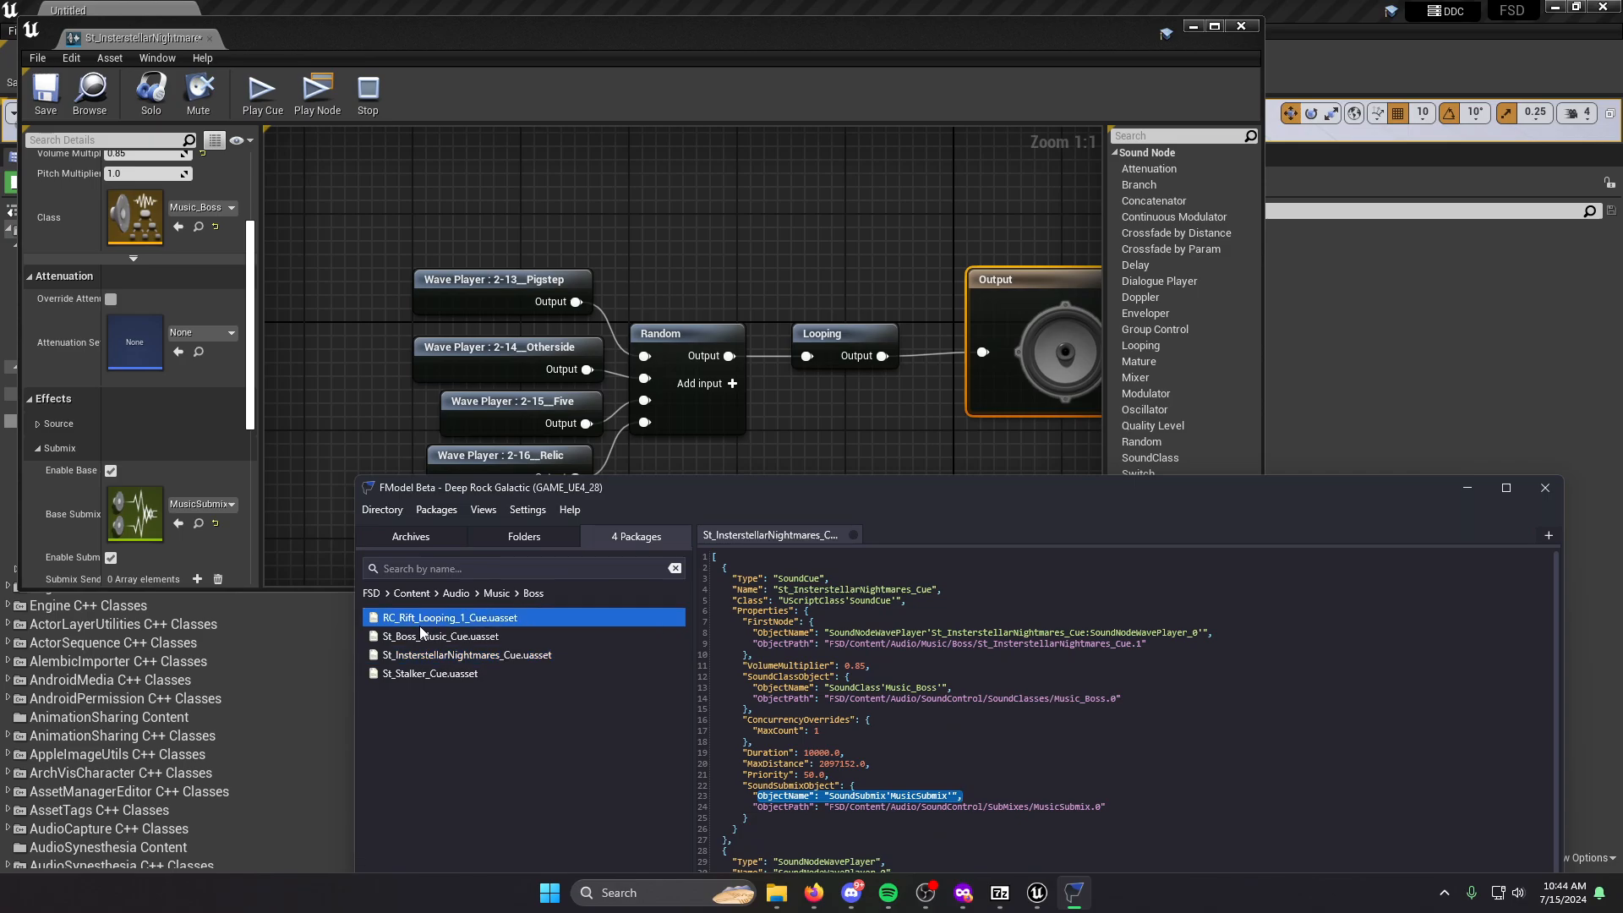
pyautogui.doubleClick(420, 622)
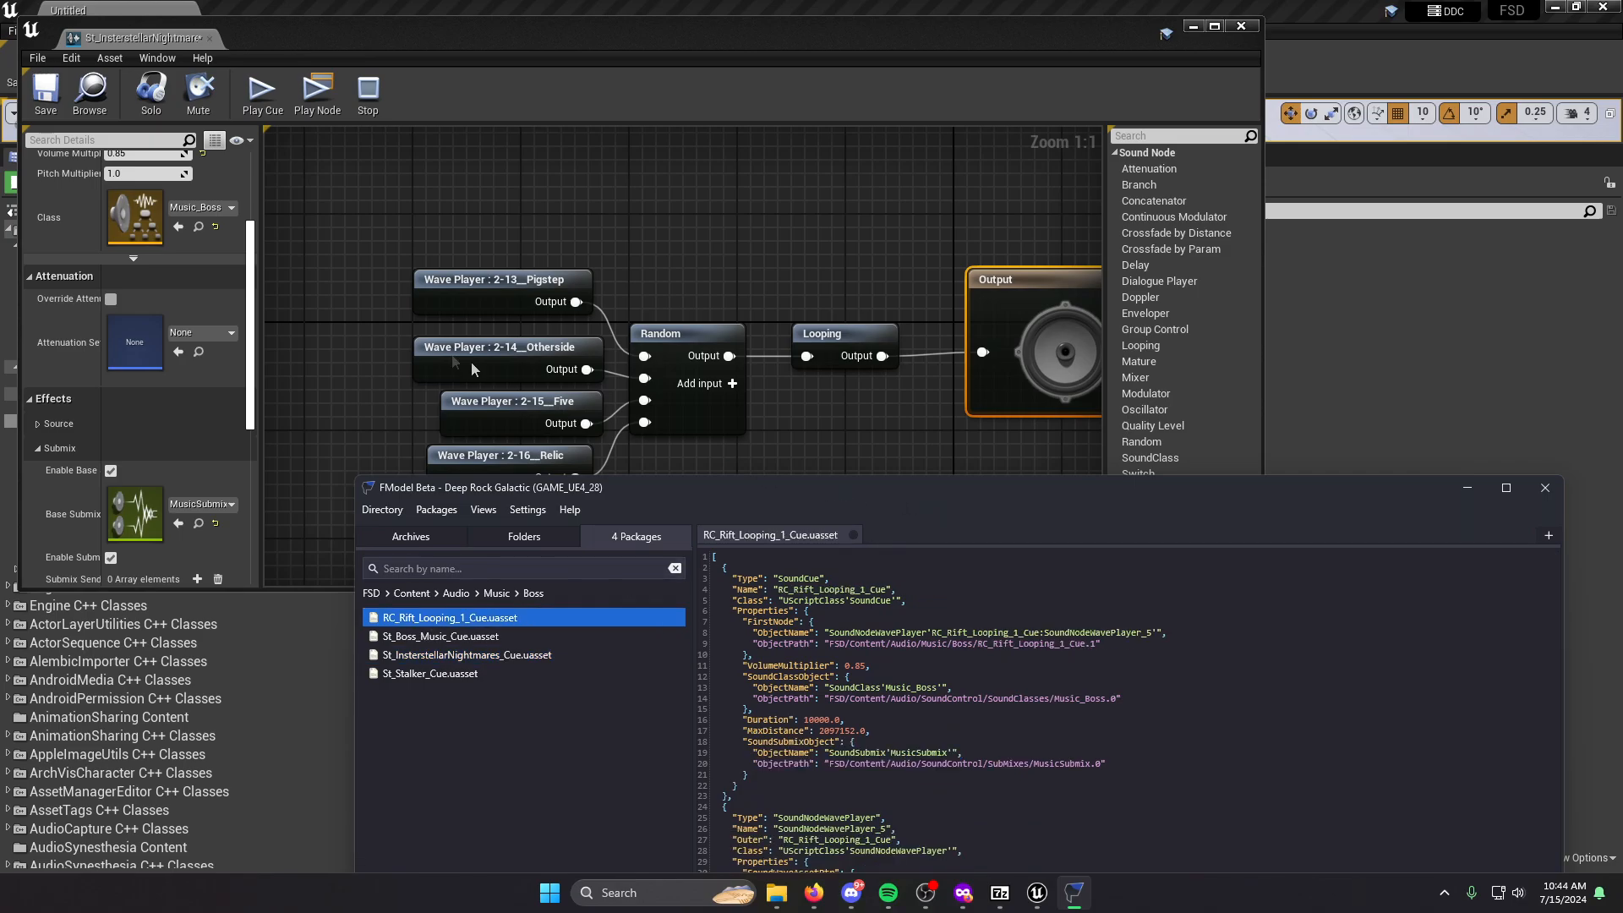
# Open RC_Rift_Looping_1_Cue in Unreal Editor and look through its Output settings.
pyautogui.click(1193, 27)
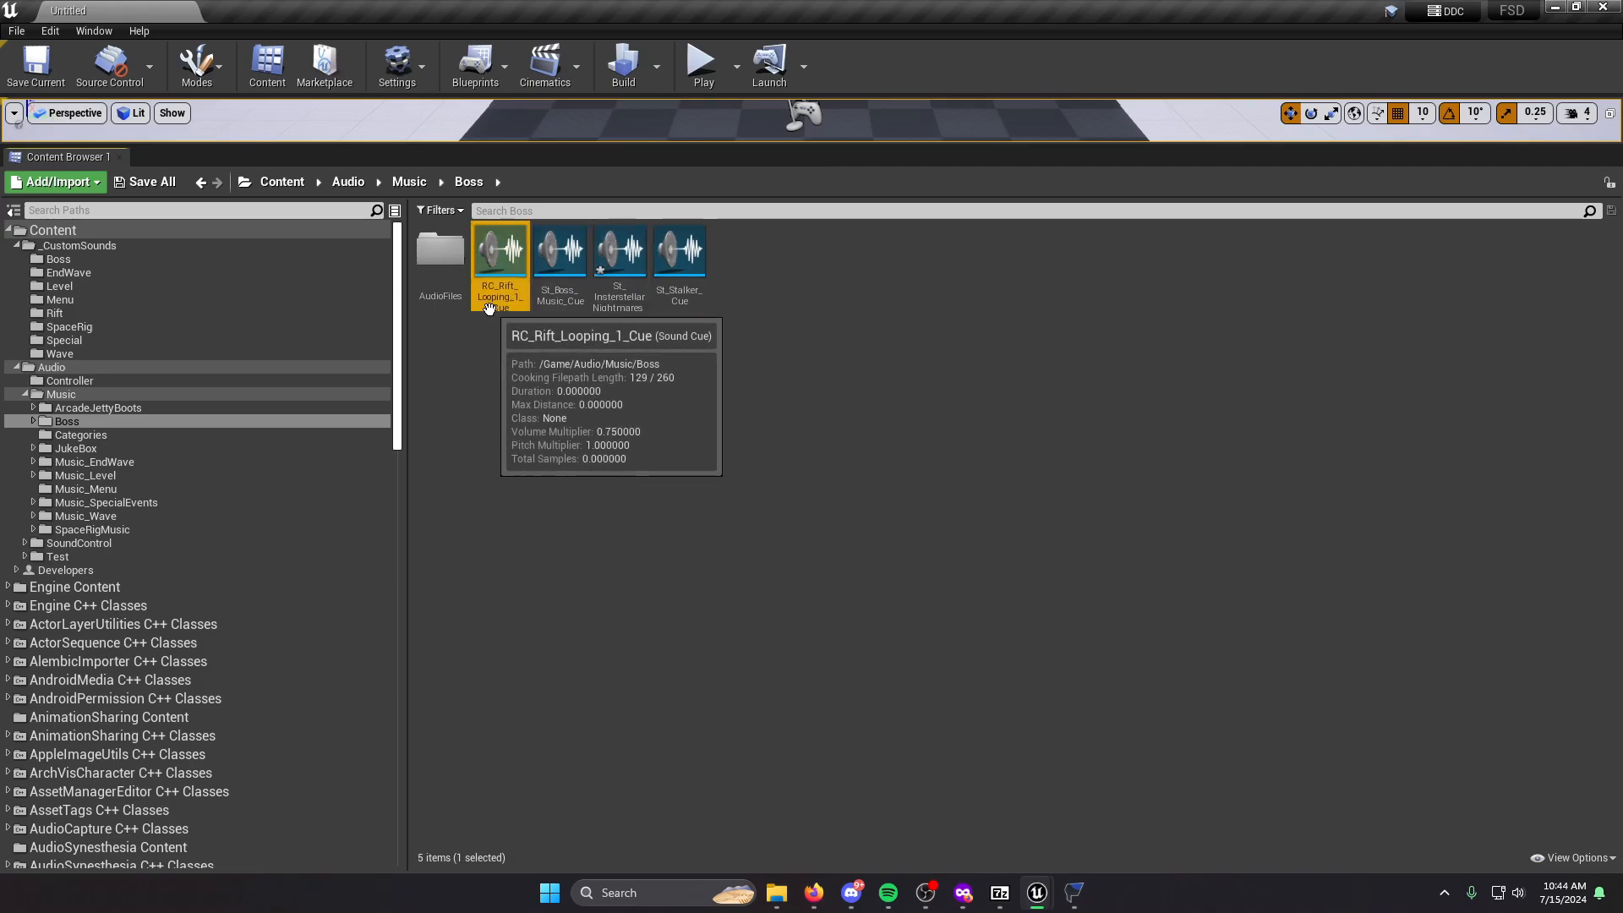
pyautogui.doubleClick(615, 258)
pyautogui.click(1076, 896)
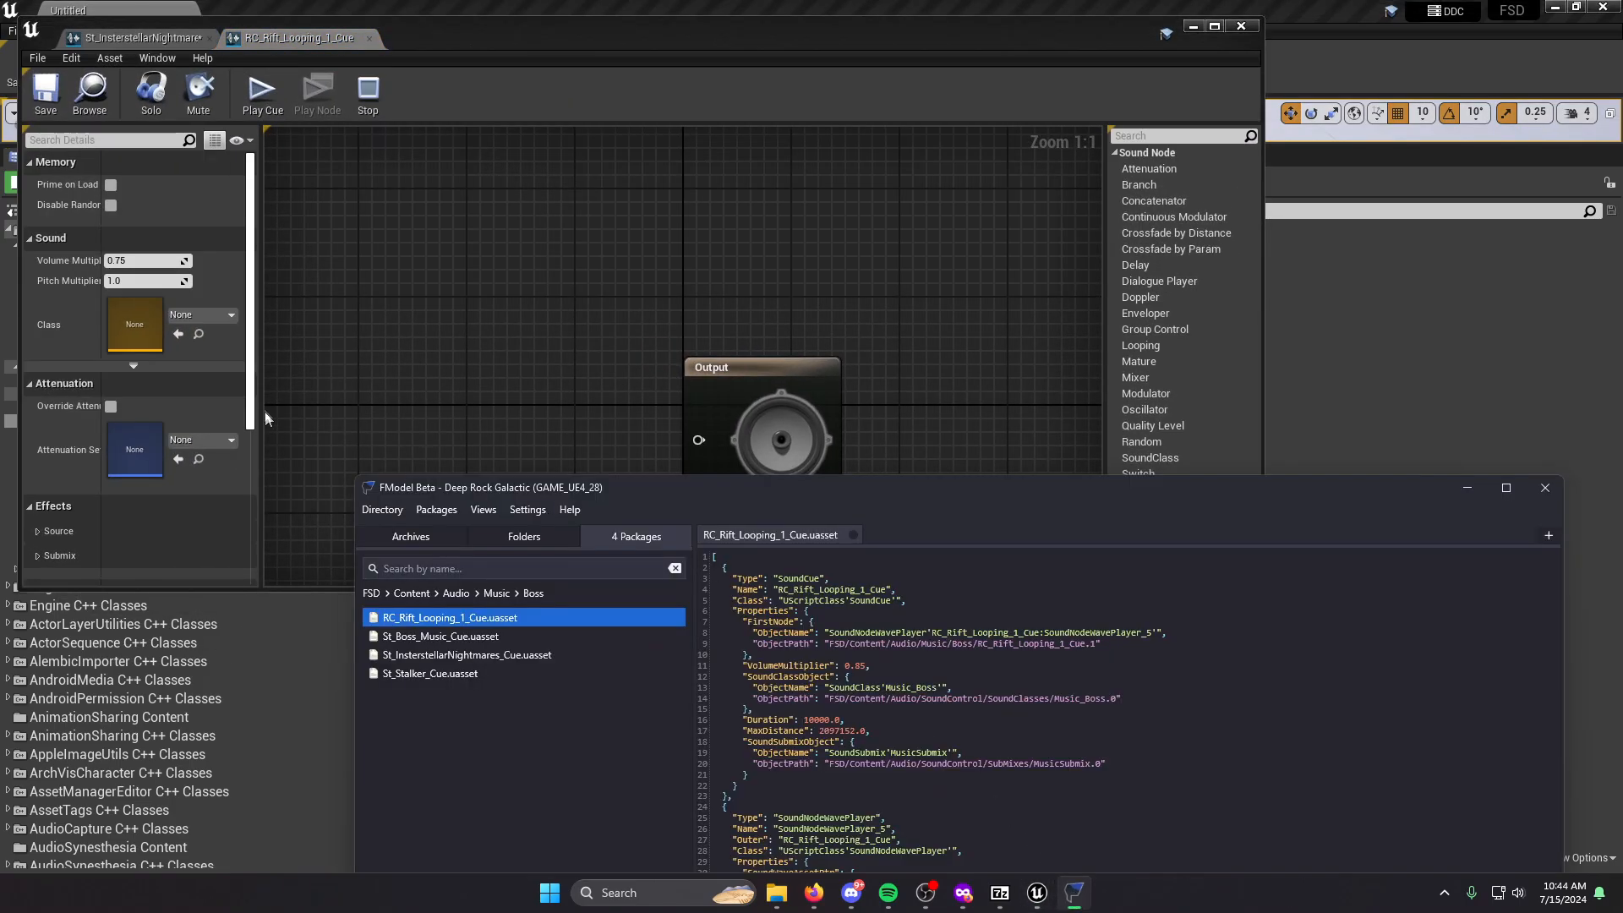
pyautogui.click(760, 369)
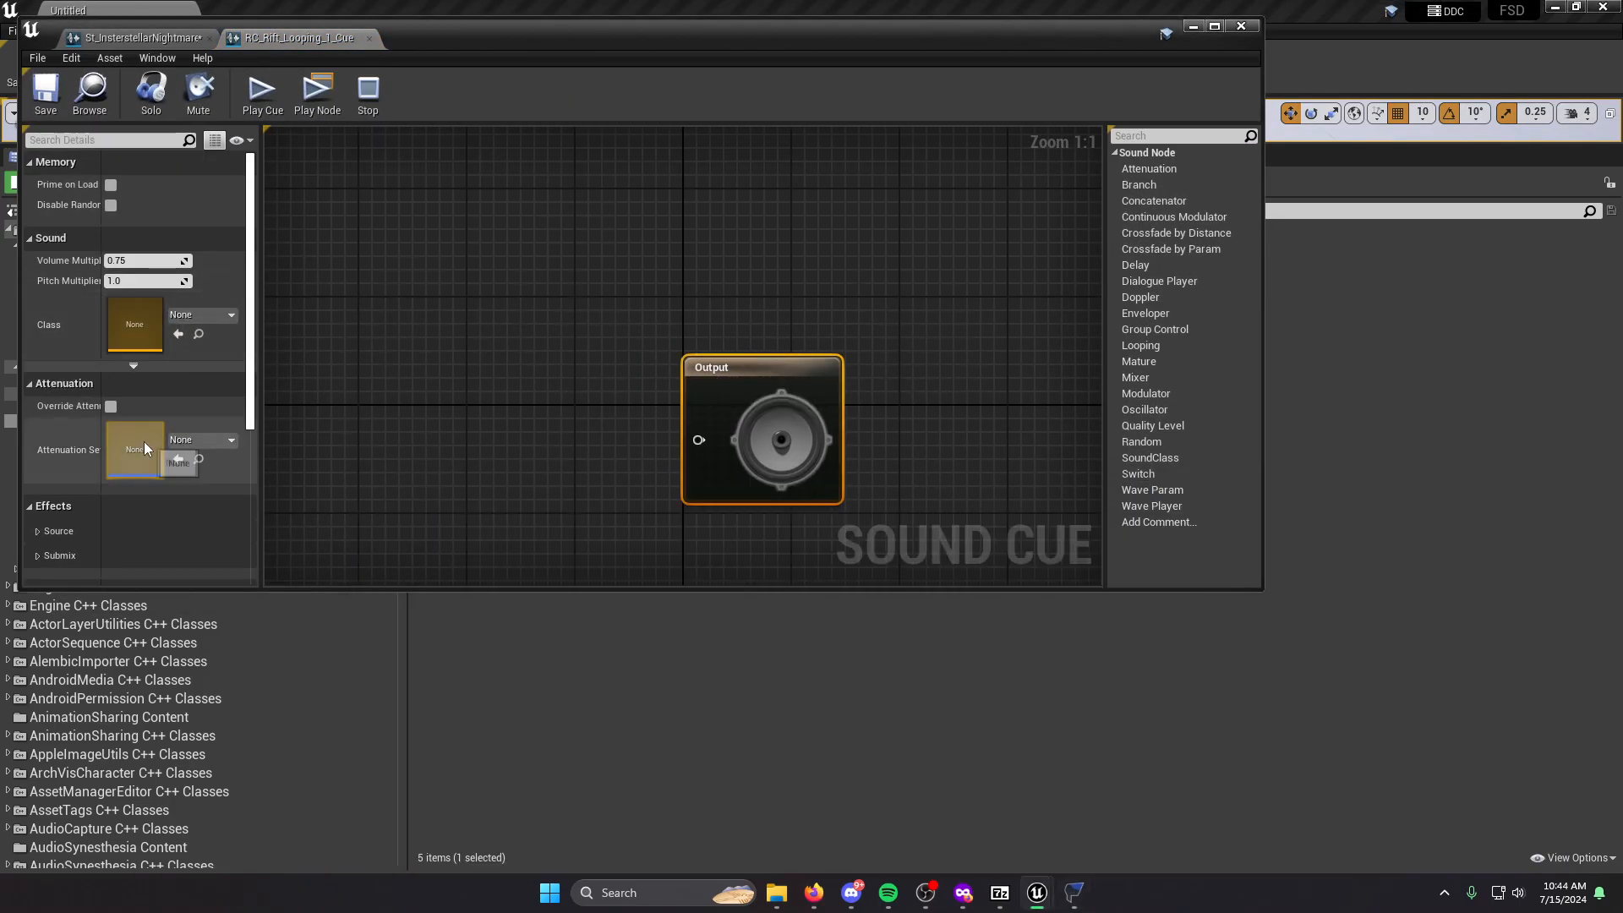
pyautogui.scroll(-2, 243, 432)
pyautogui.scroll(3, 242, 432)
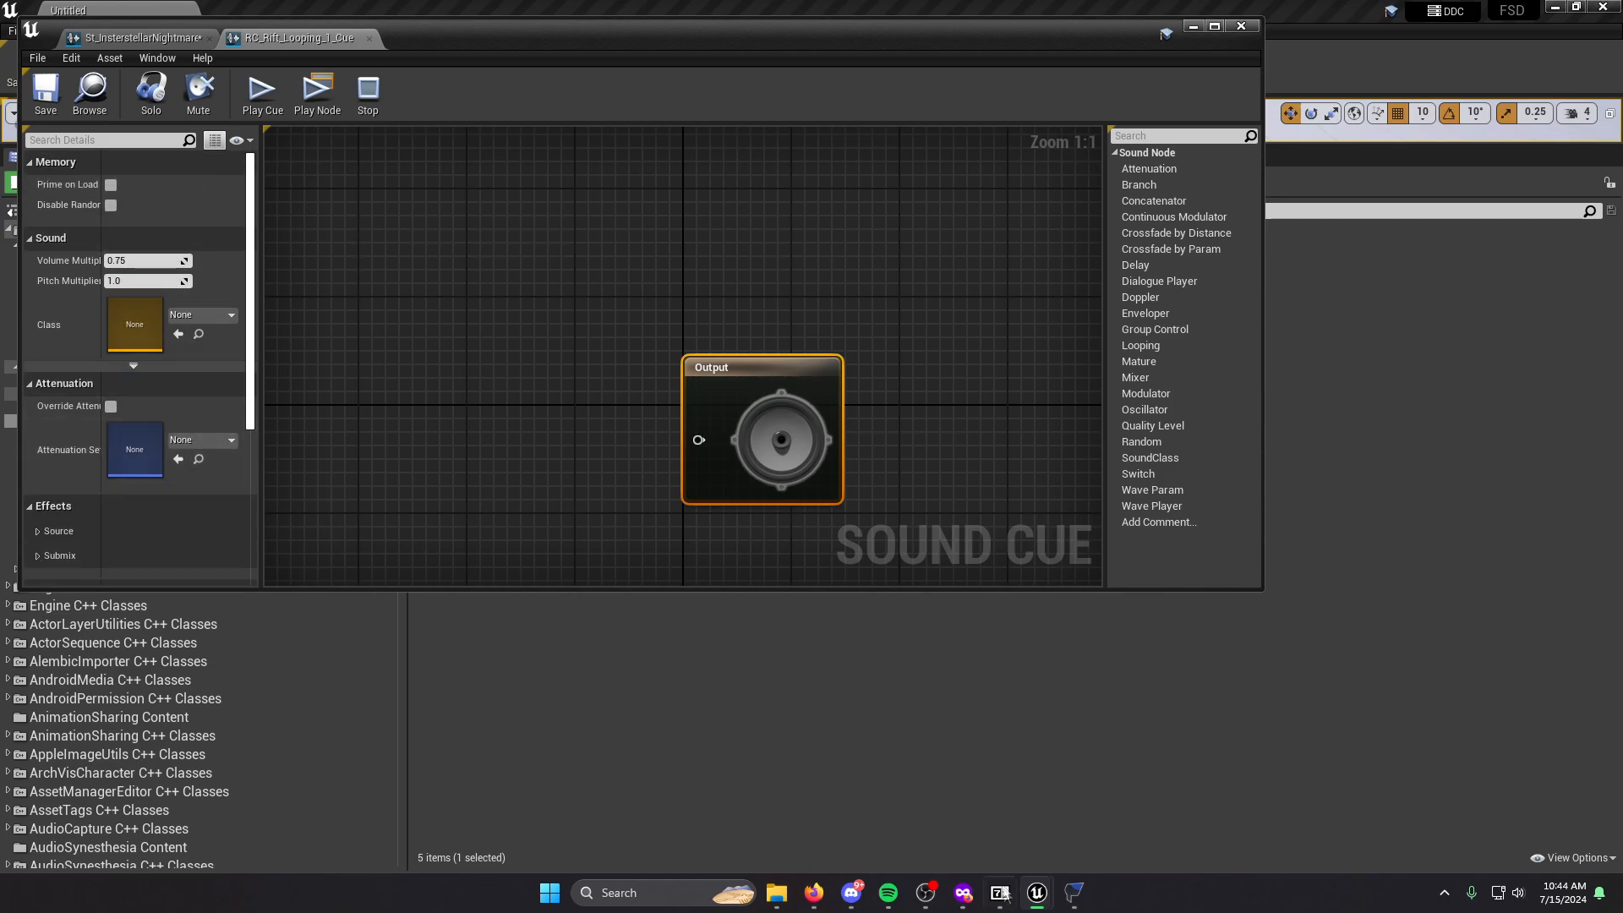
# Shorten the sound cue editor window and place FModel beneath it so the cue settings and package properties are both visible.
pyautogui.click(1075, 892)
pyautogui.moveTo(894, 485); pyautogui.dragTo(732, 593)
pyautogui.moveTo(793, 44); pyautogui.dragTo(803, 35)
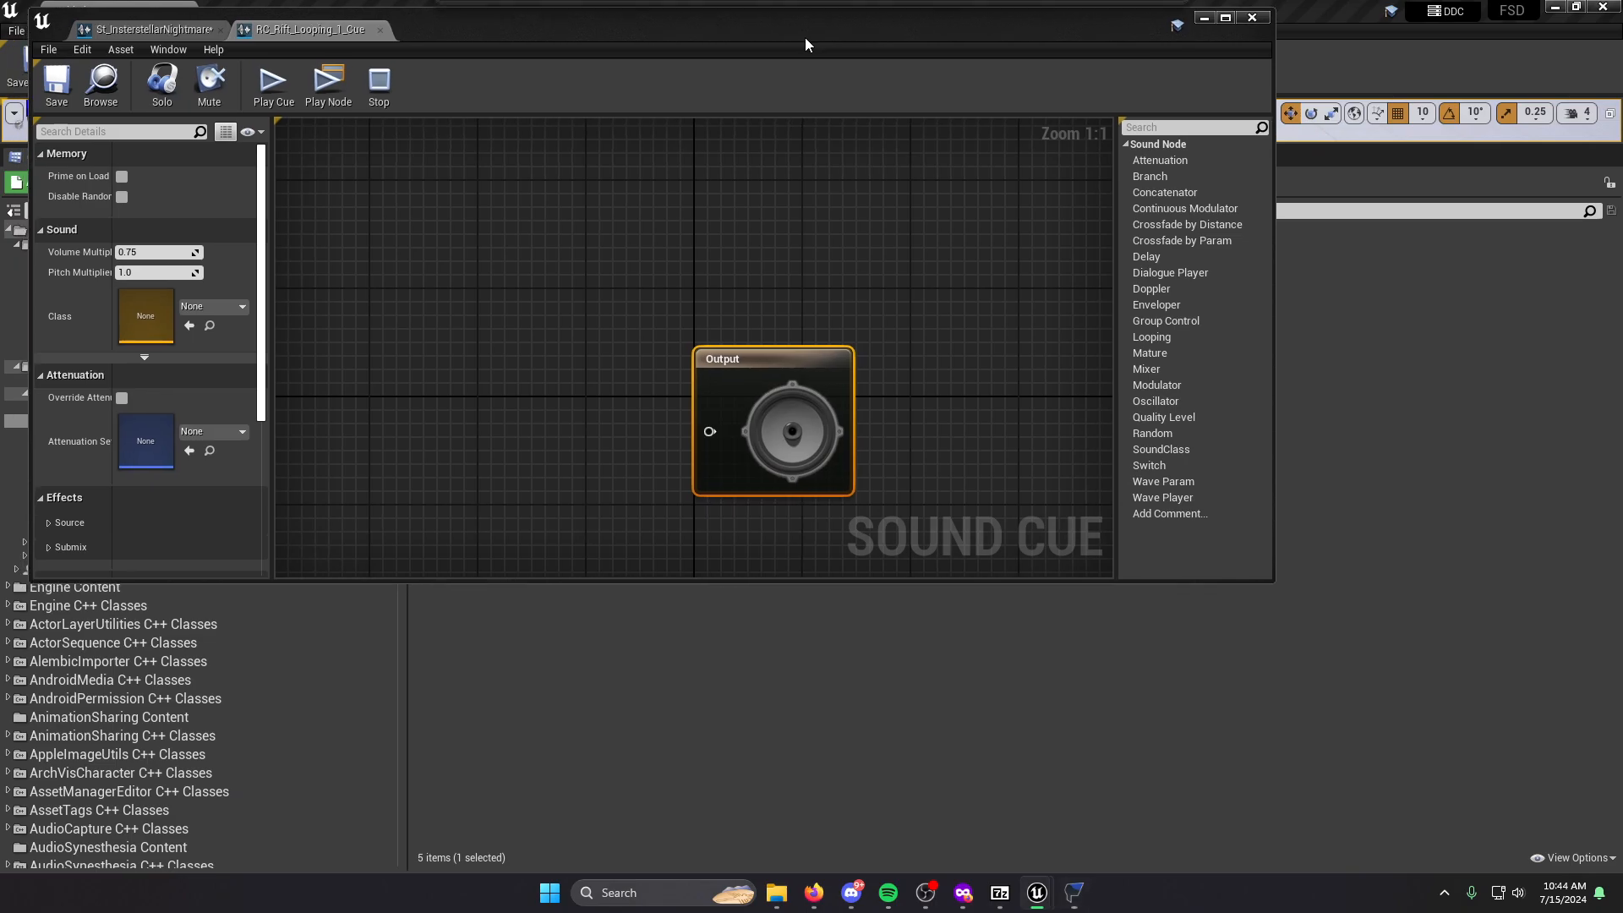
pyautogui.moveTo(698, 568); pyautogui.dragTo(732, 201)
pyautogui.click(1072, 893)
pyautogui.moveTo(895, 597); pyautogui.dragTo(928, 373)
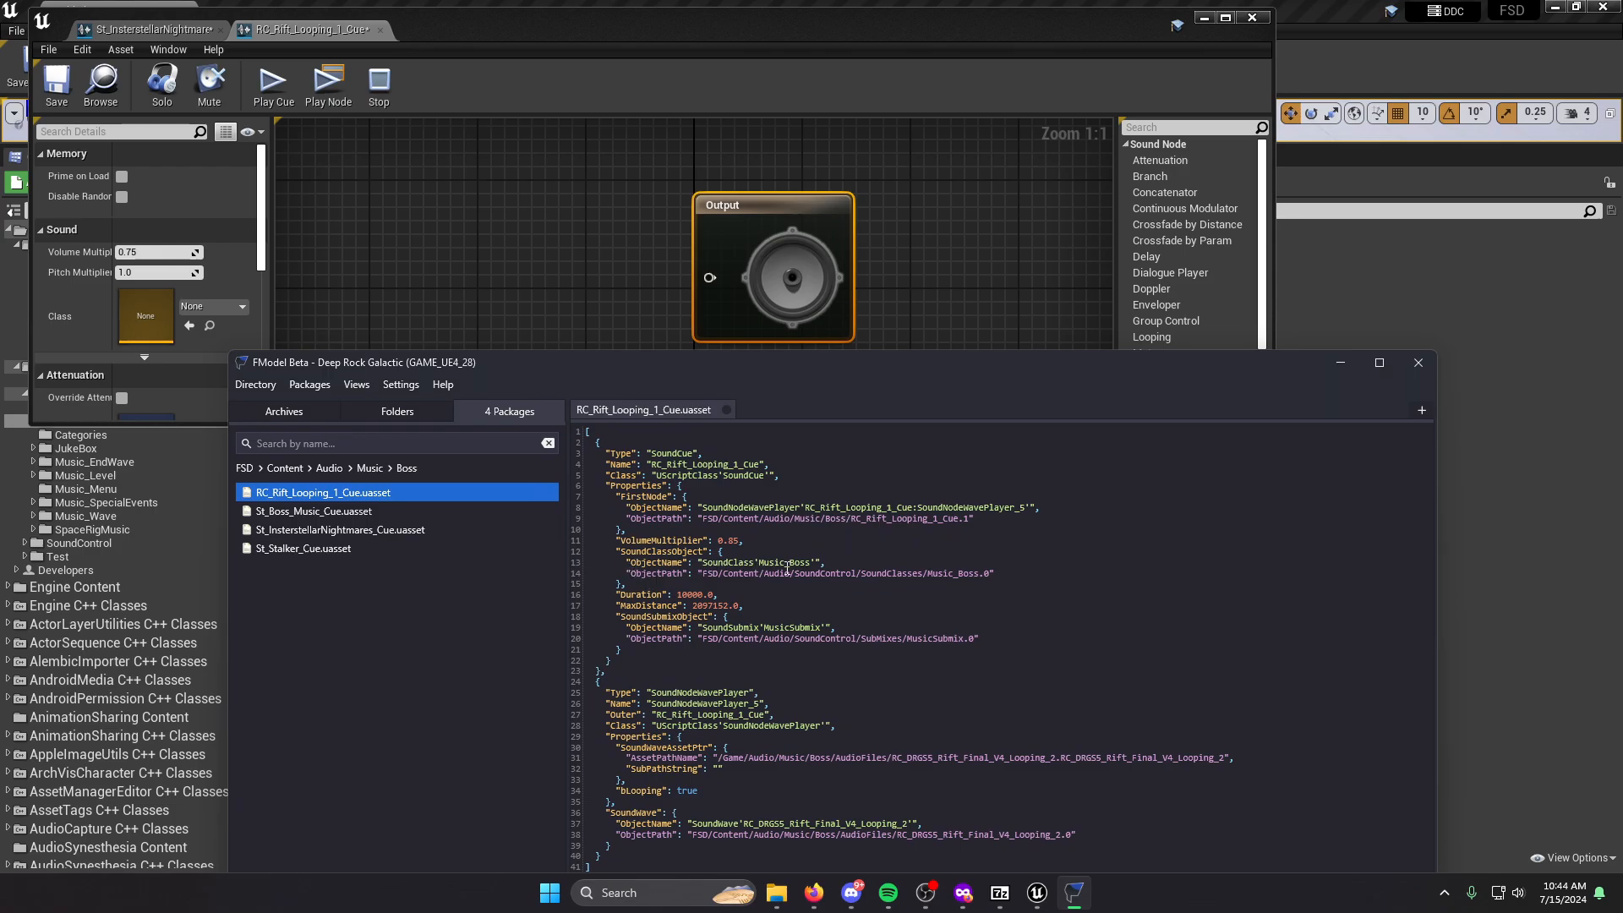
# Set the sound class of RC_Rift_Looping_1_Cue to Music_Boss.
pyautogui.click(201, 306)
pyautogui.click(210, 311)
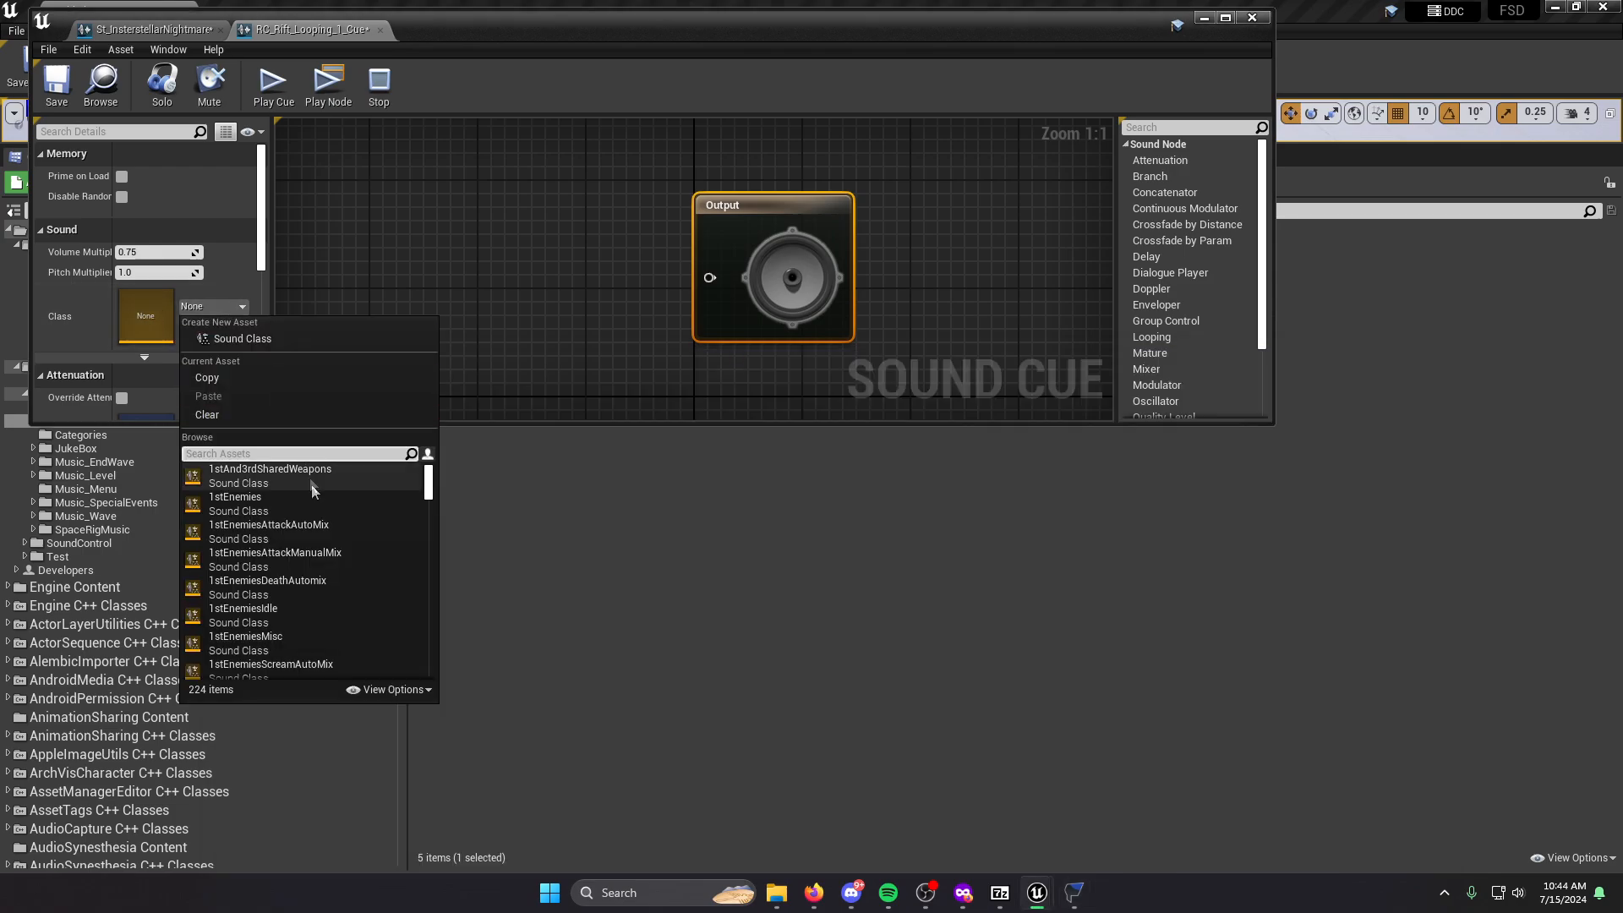
pyautogui.write('boss')
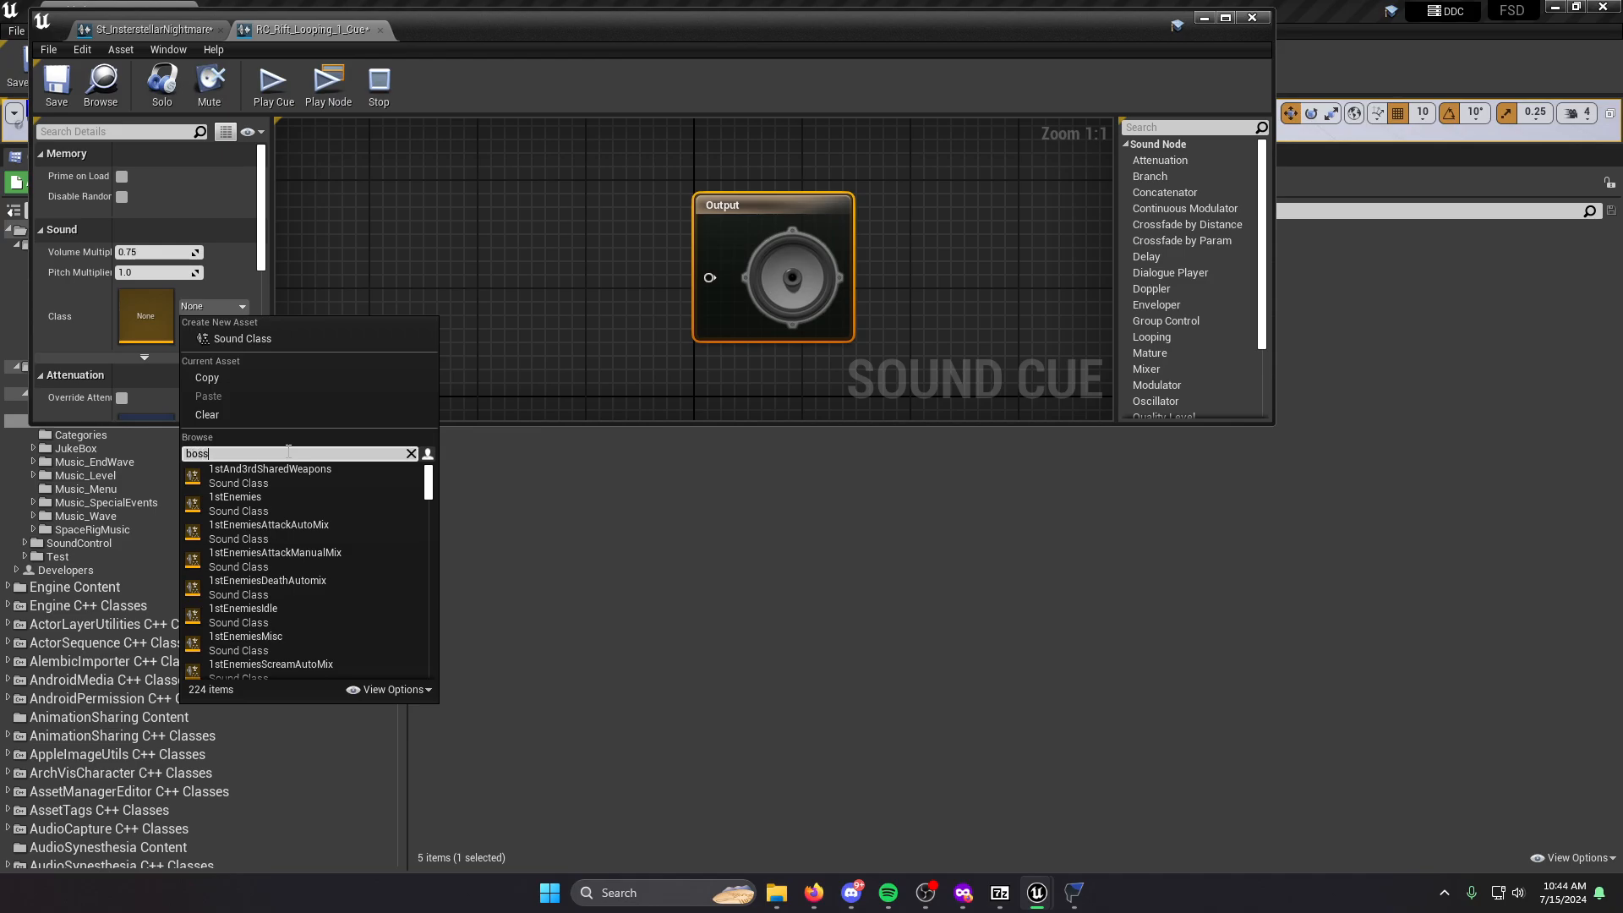
pyautogui.click(260, 487)
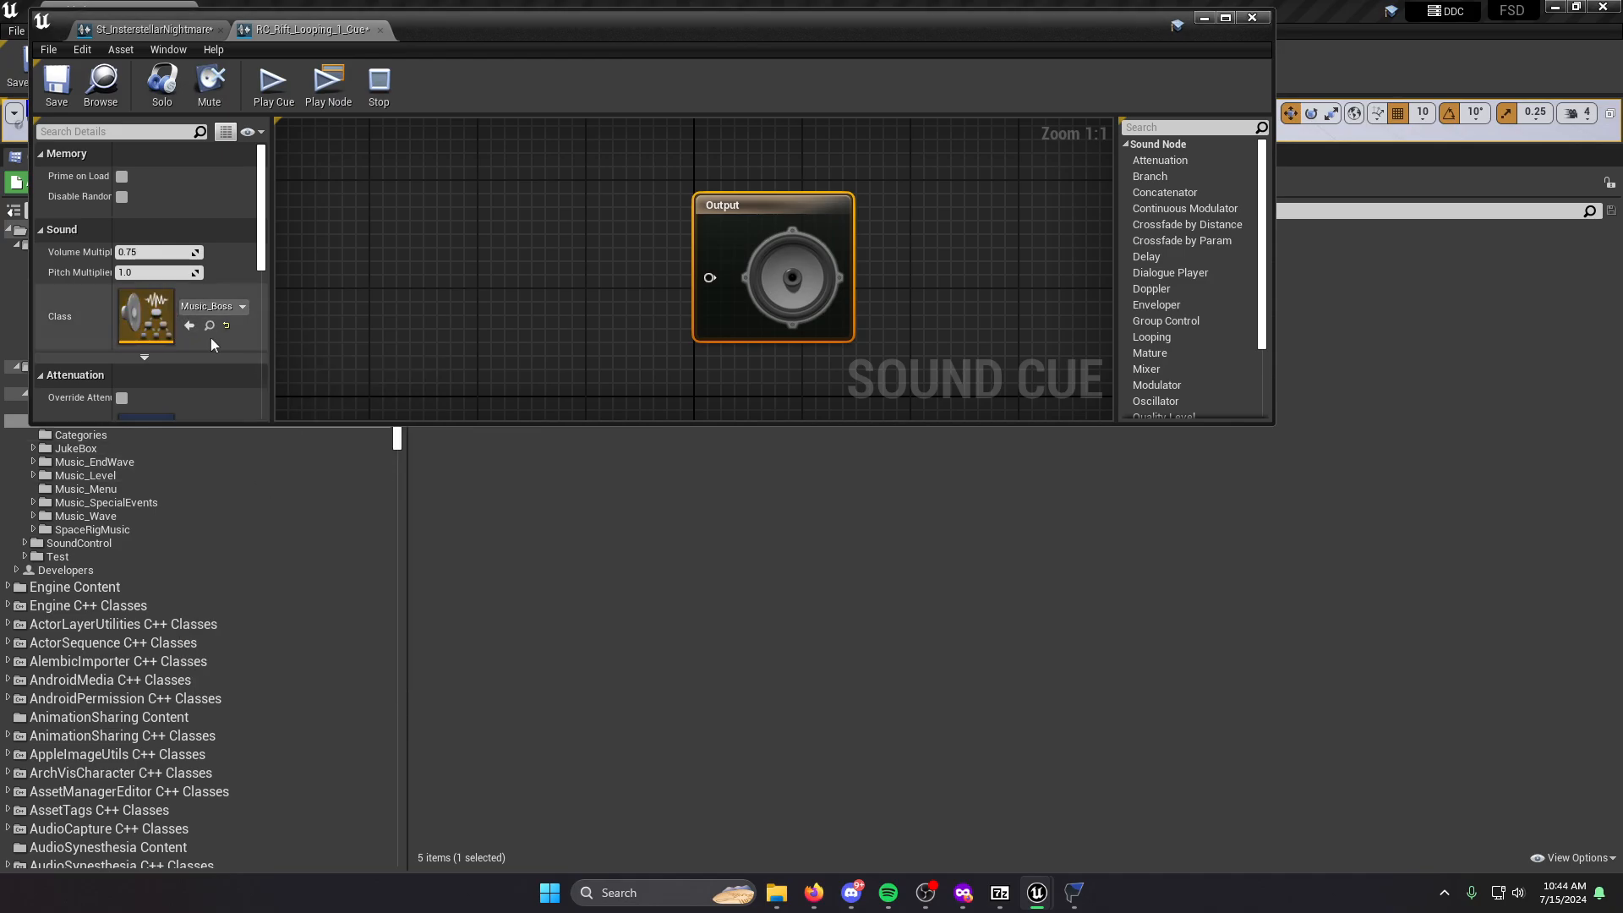
# Check the SoundSubmixObject name in FModel and set the Base Submix of RC_Rift_Looping_1_Cue to MusicSubmix.
pyautogui.click(1074, 892)
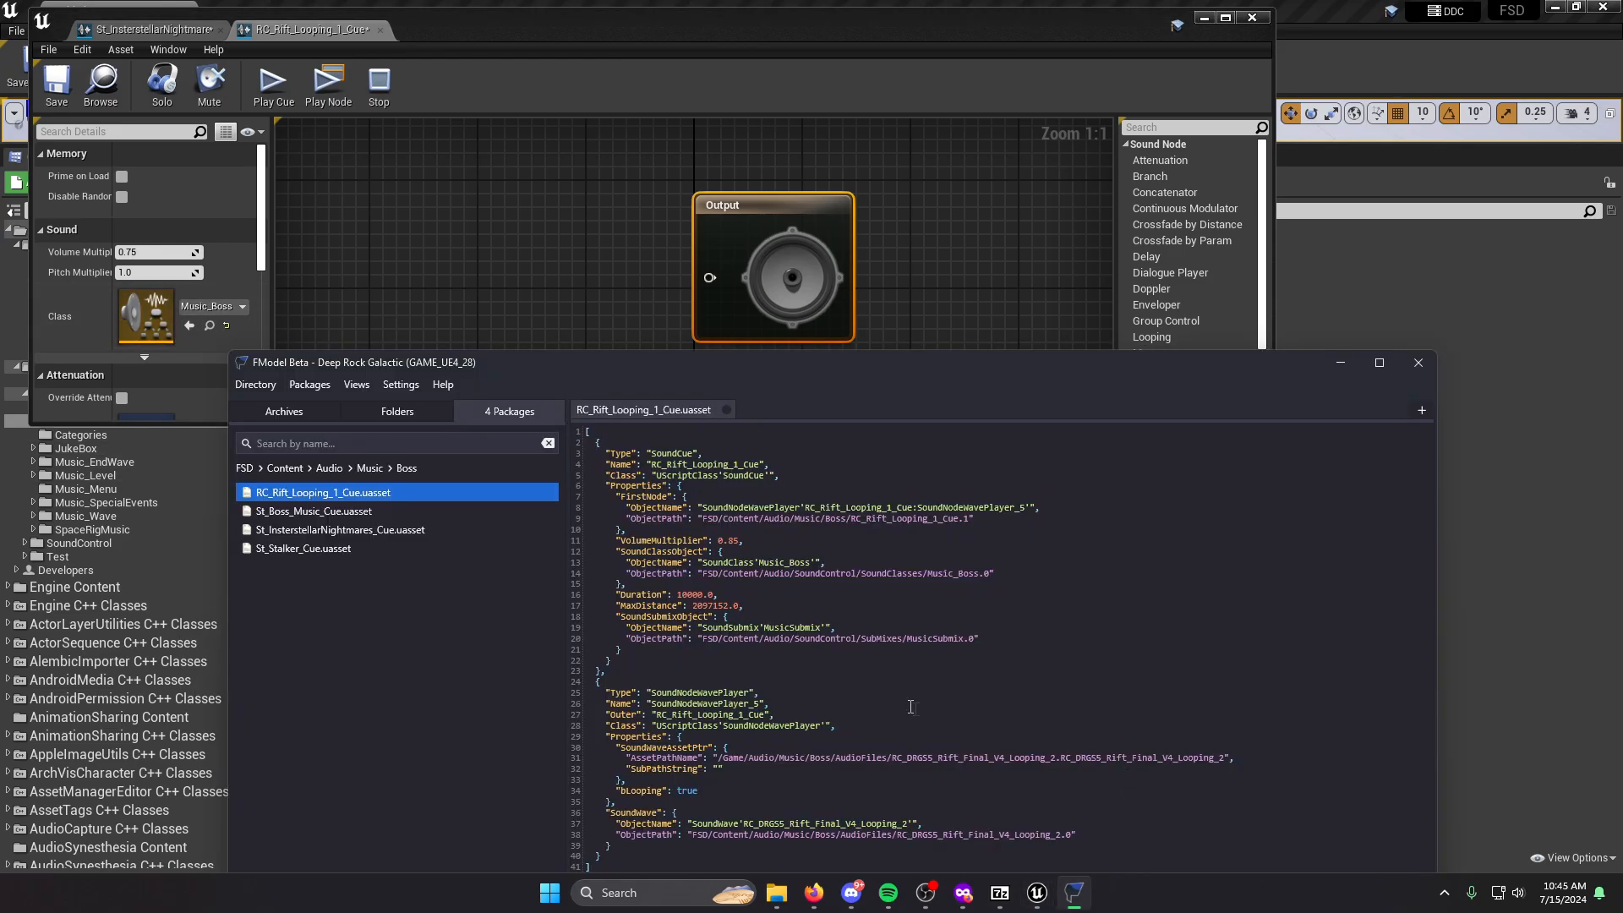
pyautogui.moveTo(700, 627); pyautogui.dragTo(752, 628)
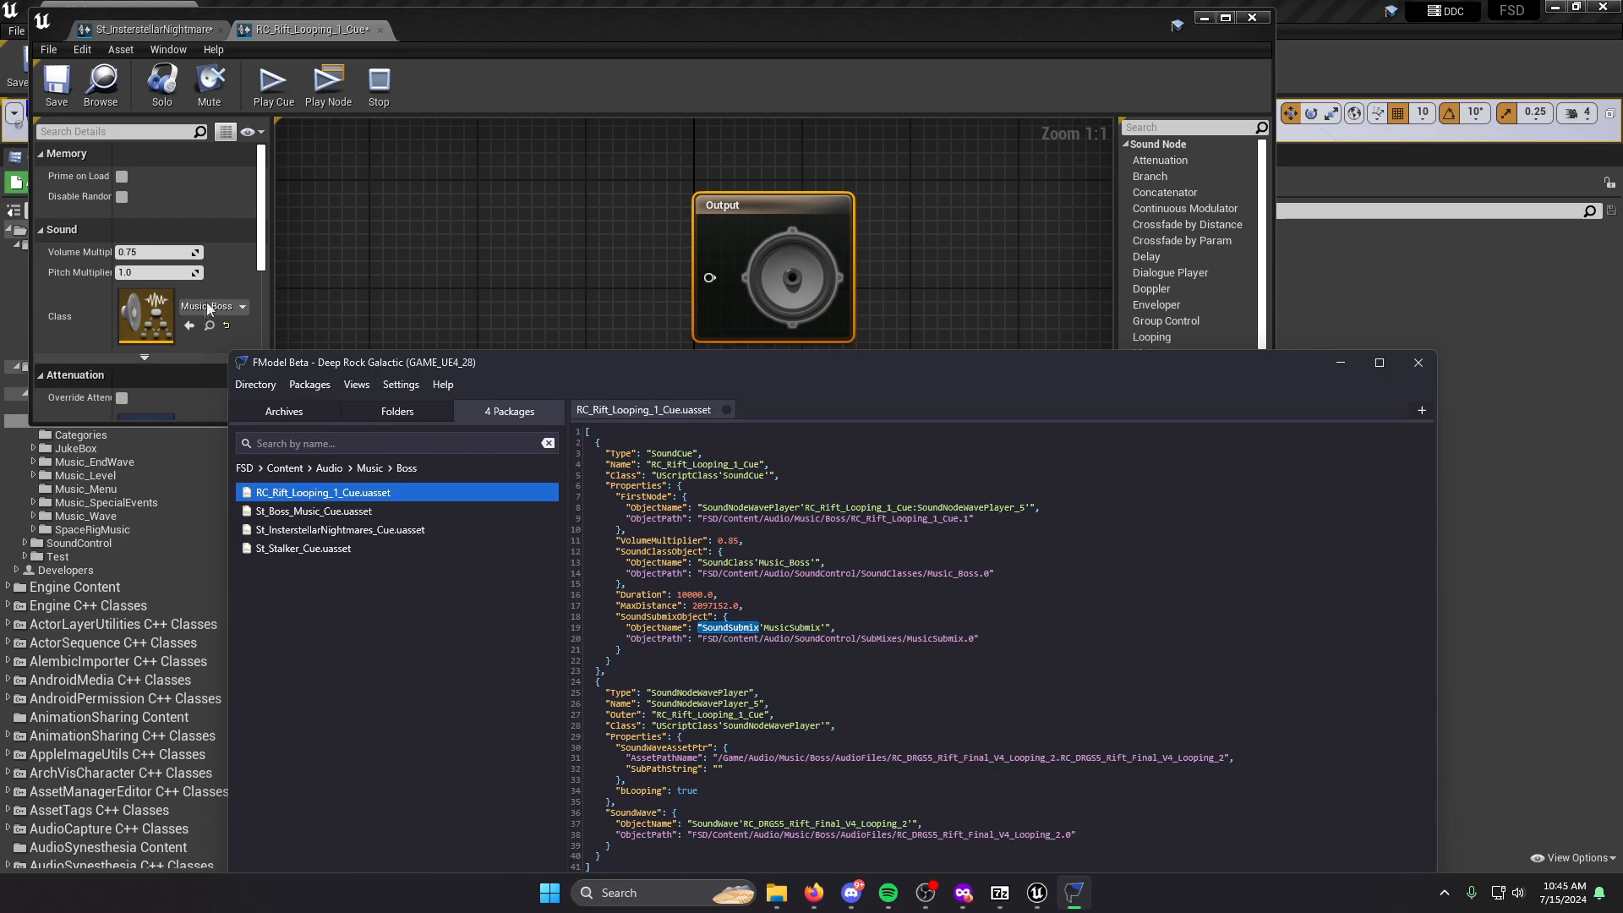
pyautogui.moveTo(262, 246); pyautogui.dragTo(274, 316)
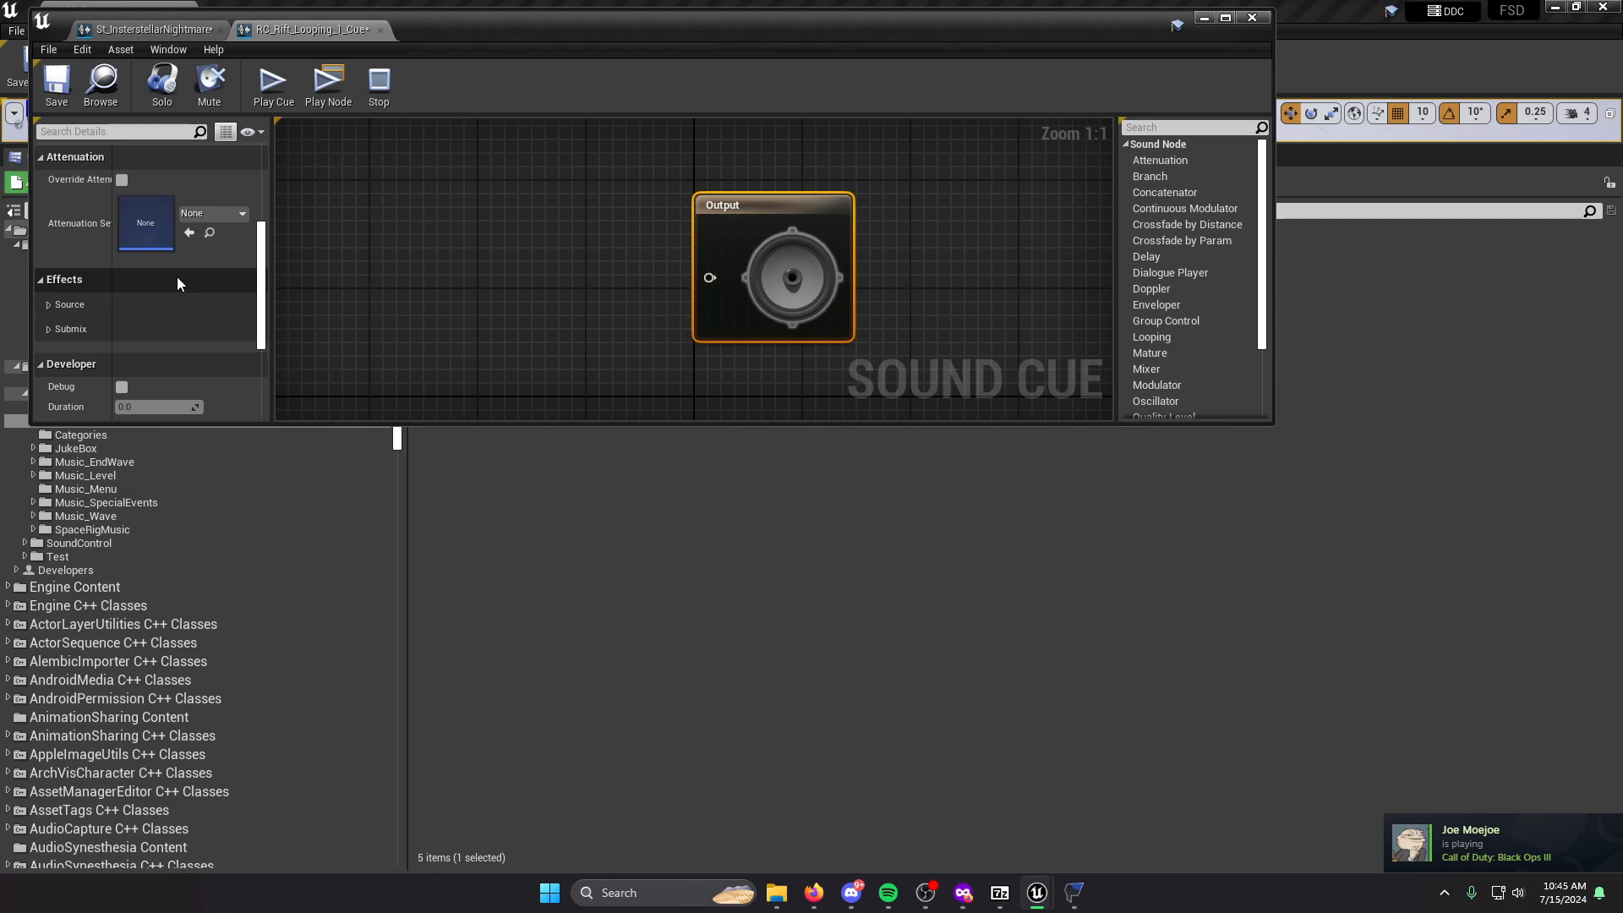
pyautogui.scroll(-1, 149, 315)
pyautogui.click(50, 303)
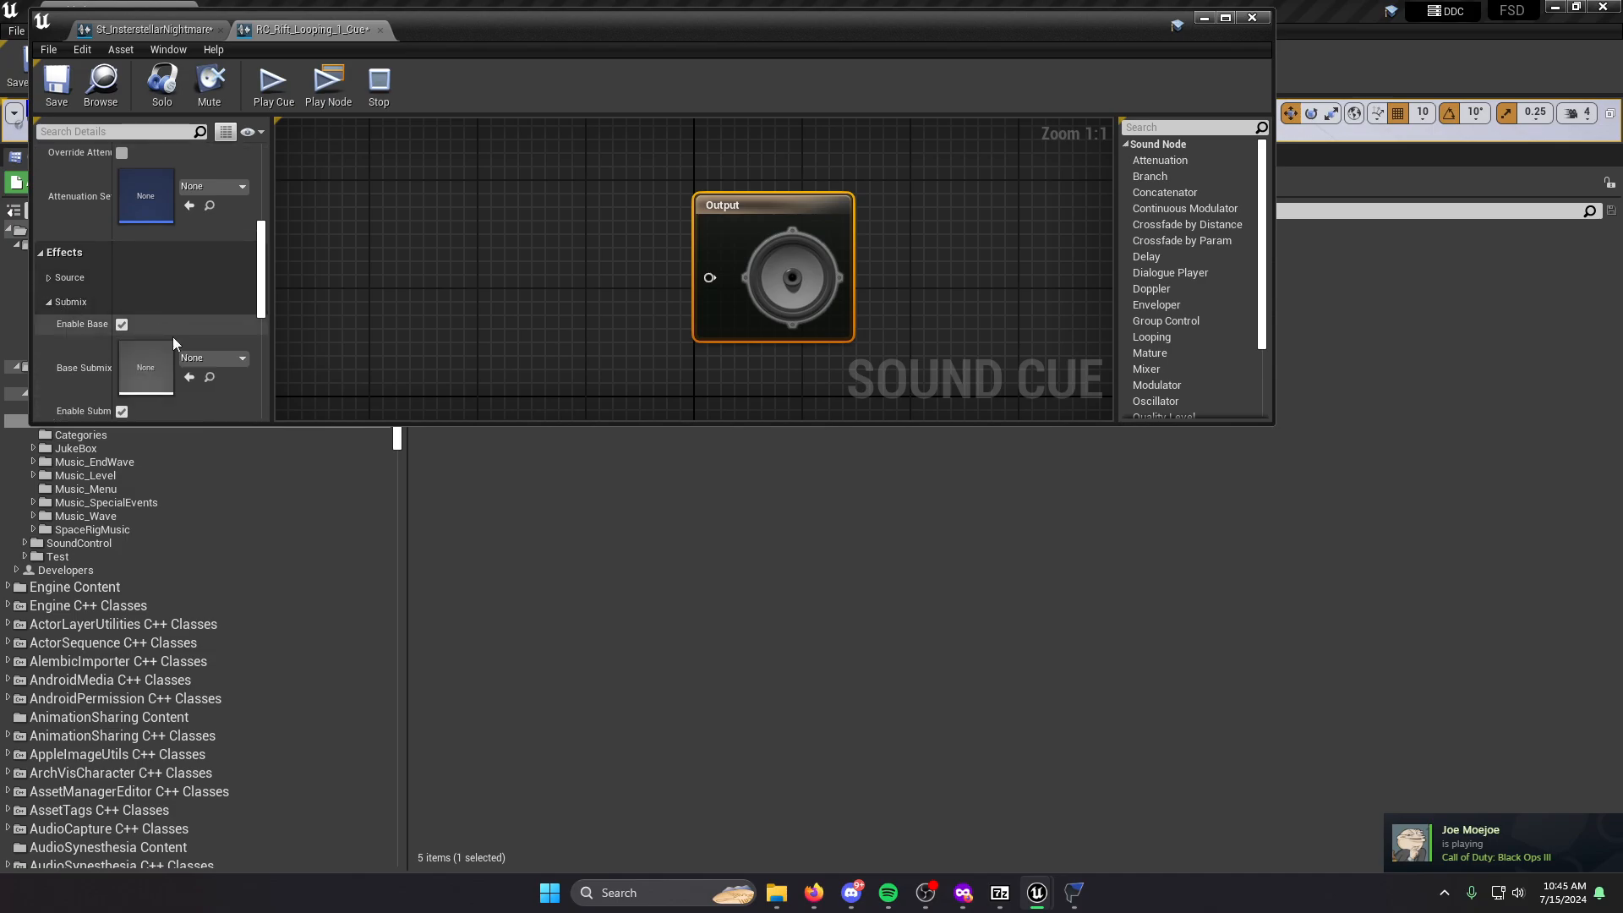
pyautogui.click(222, 359)
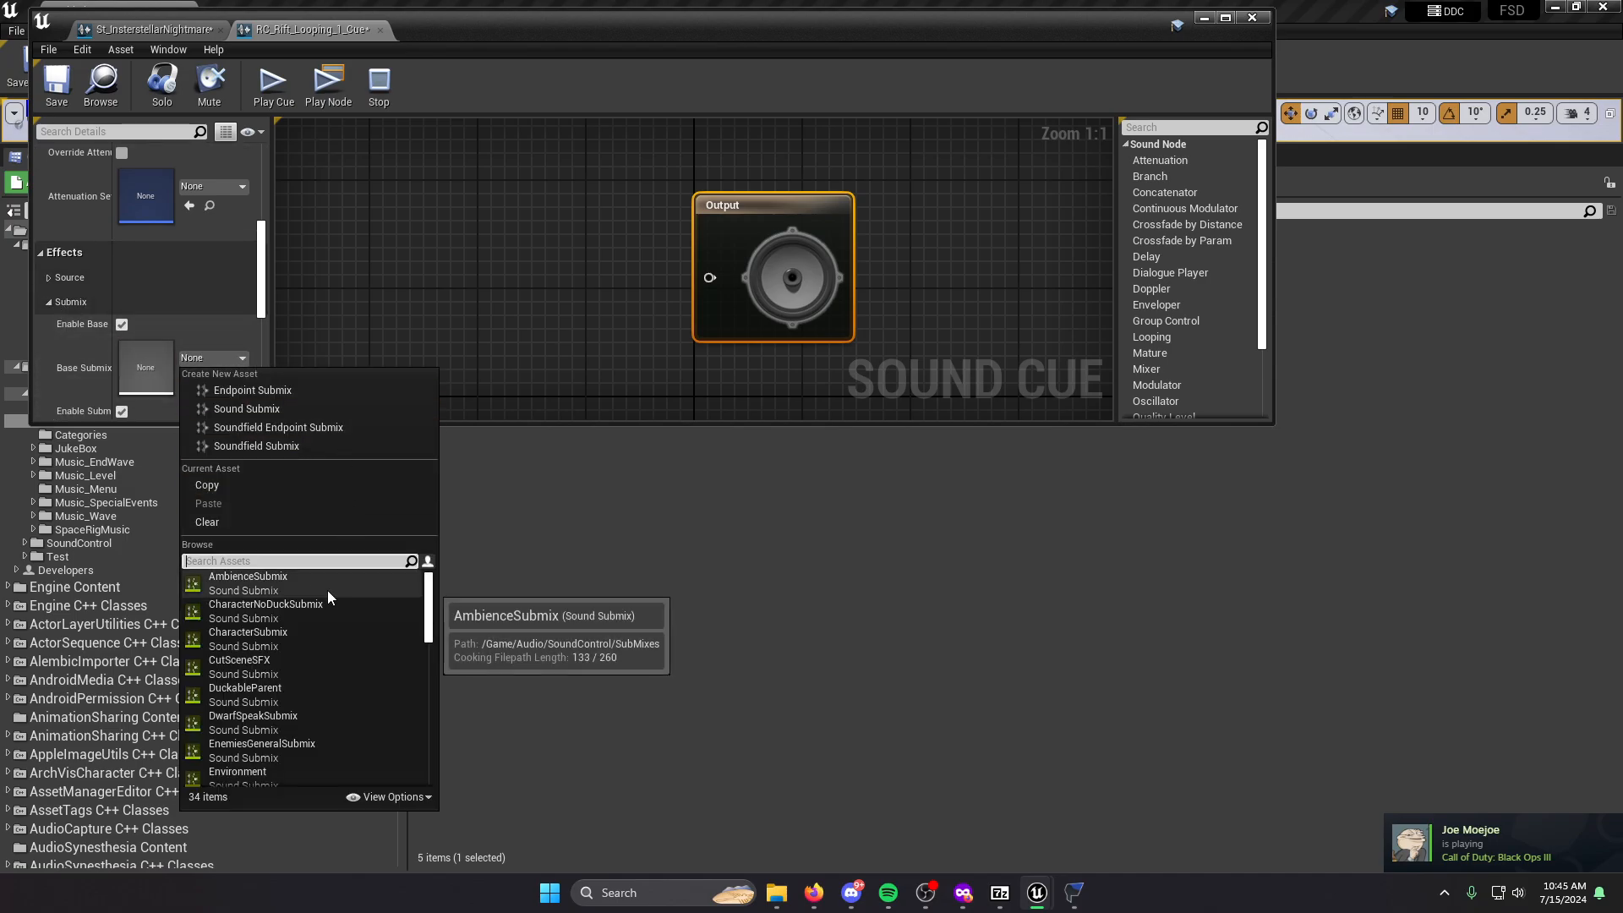
pyautogui.write('sub')
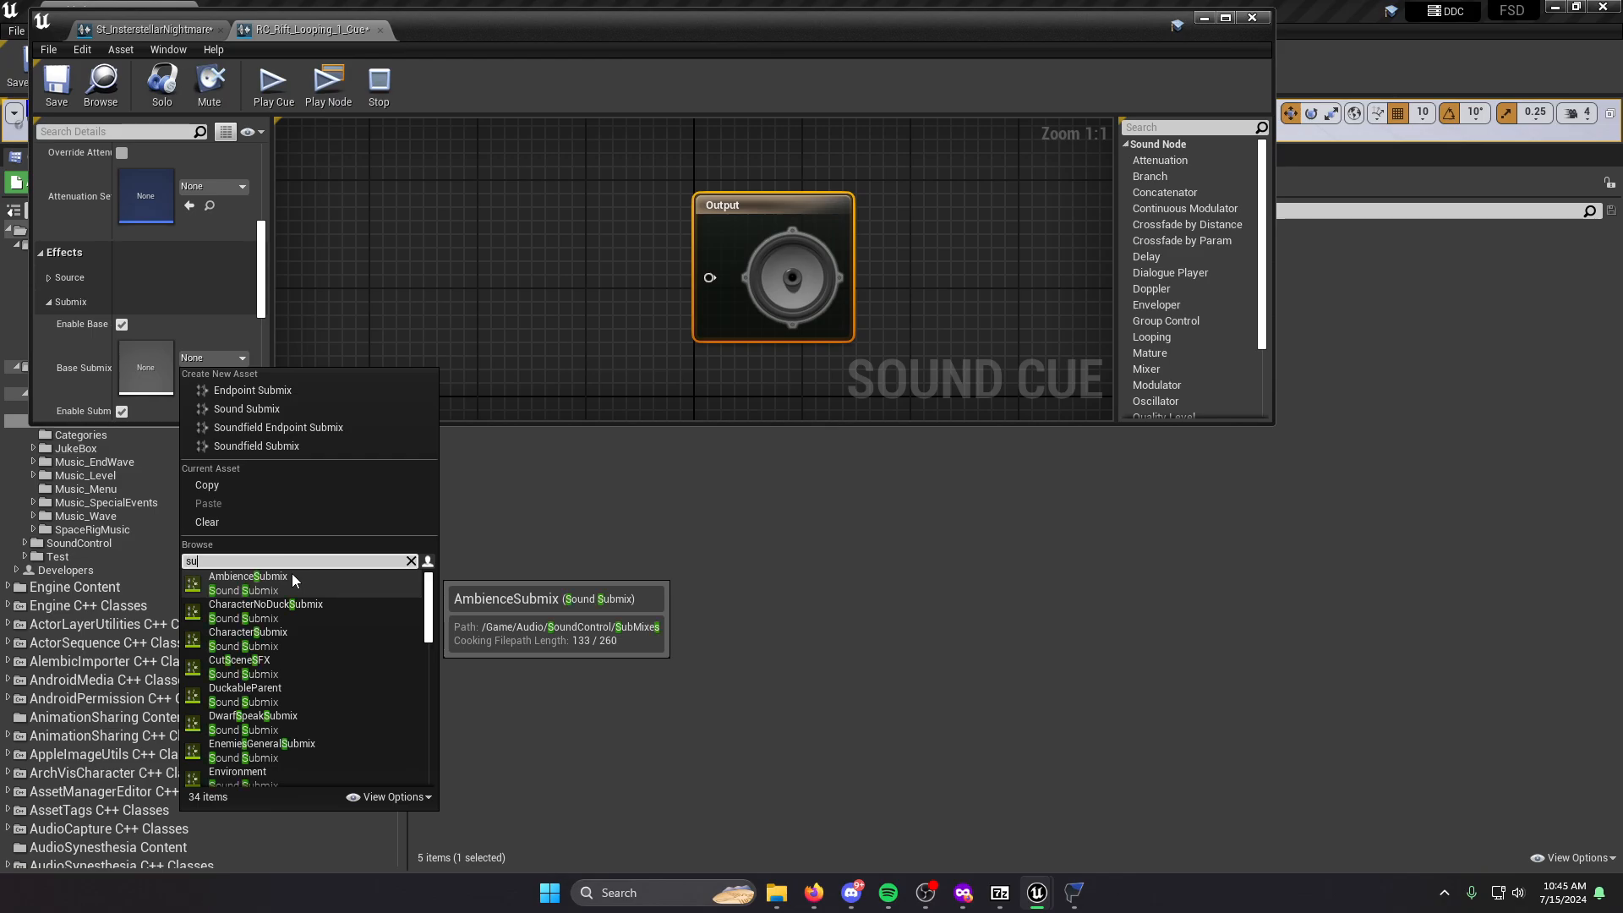
pyautogui.click(1072, 907)
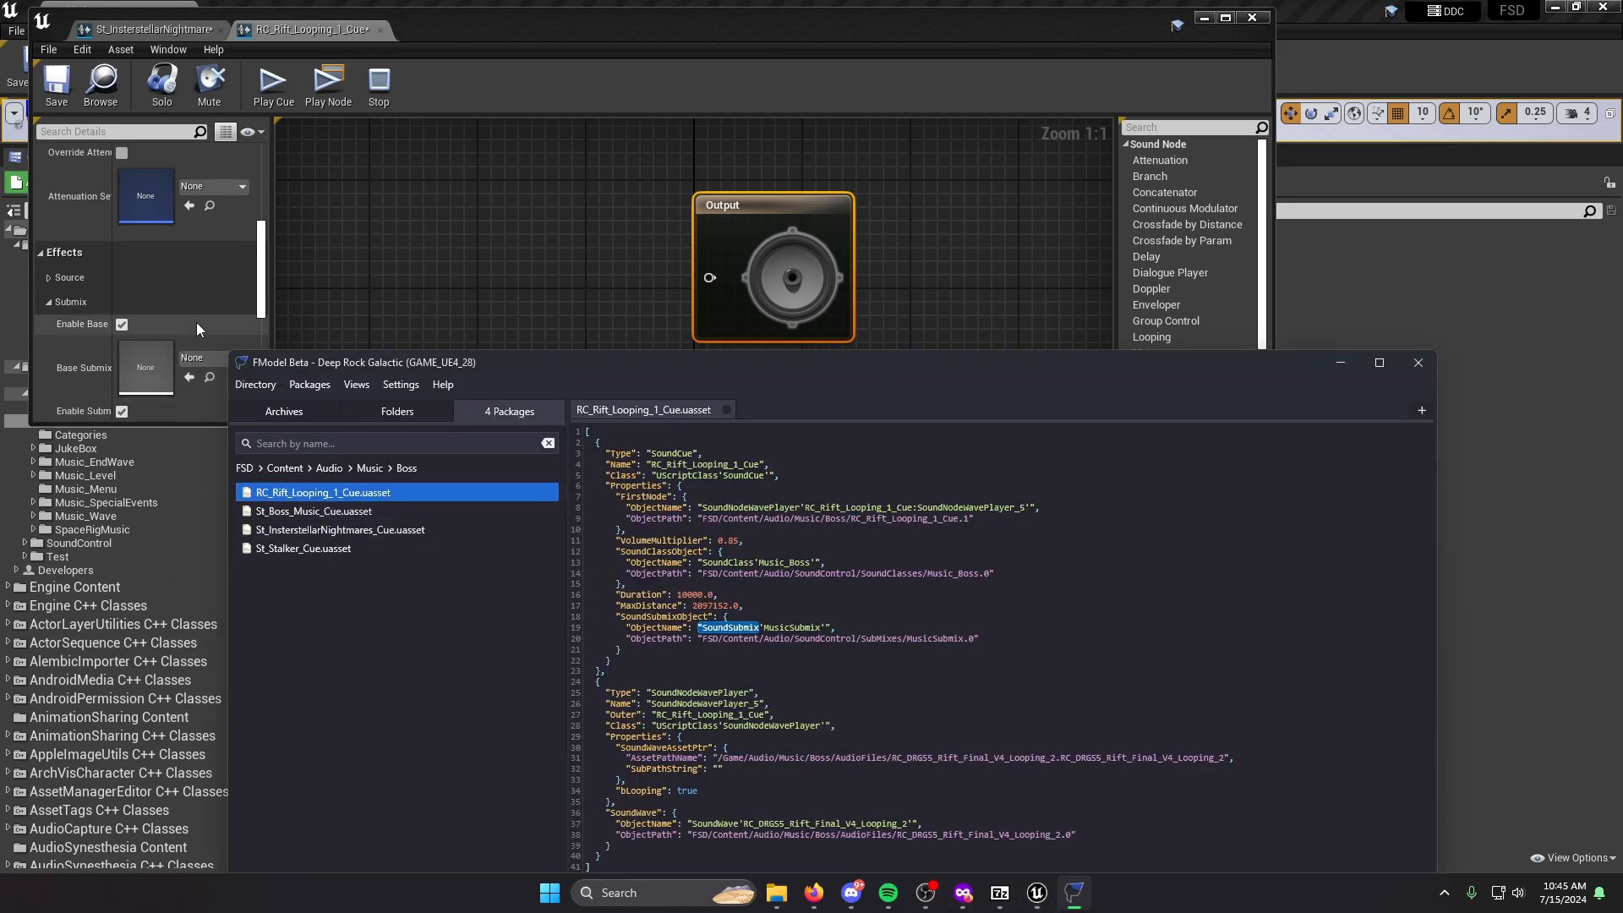
pyautogui.click(206, 358)
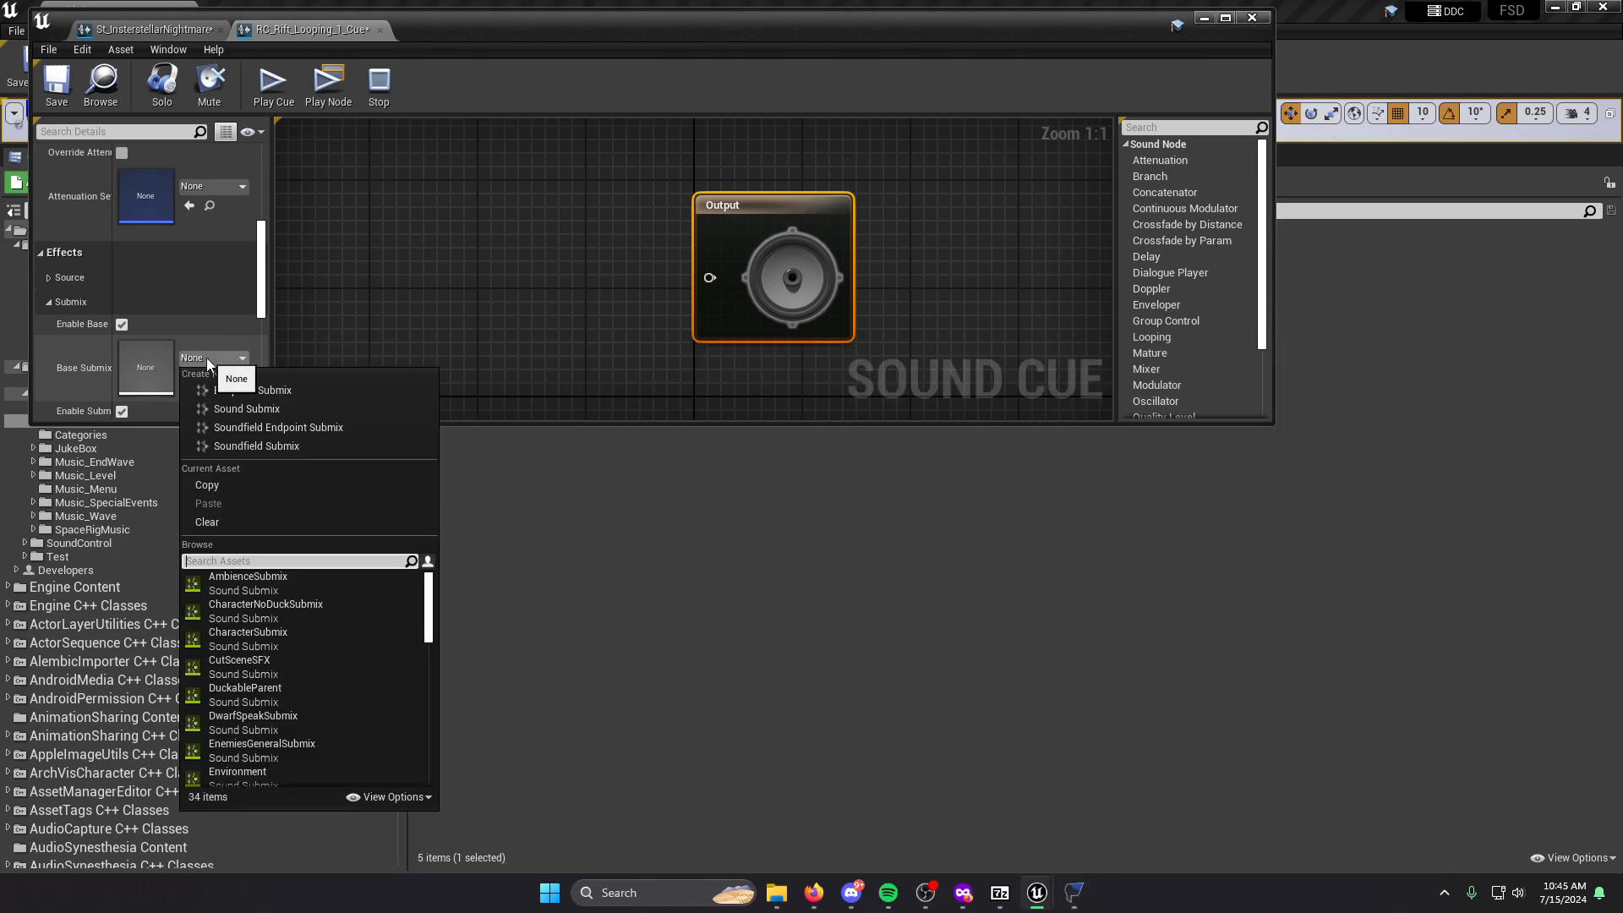
pyautogui.write('mu')
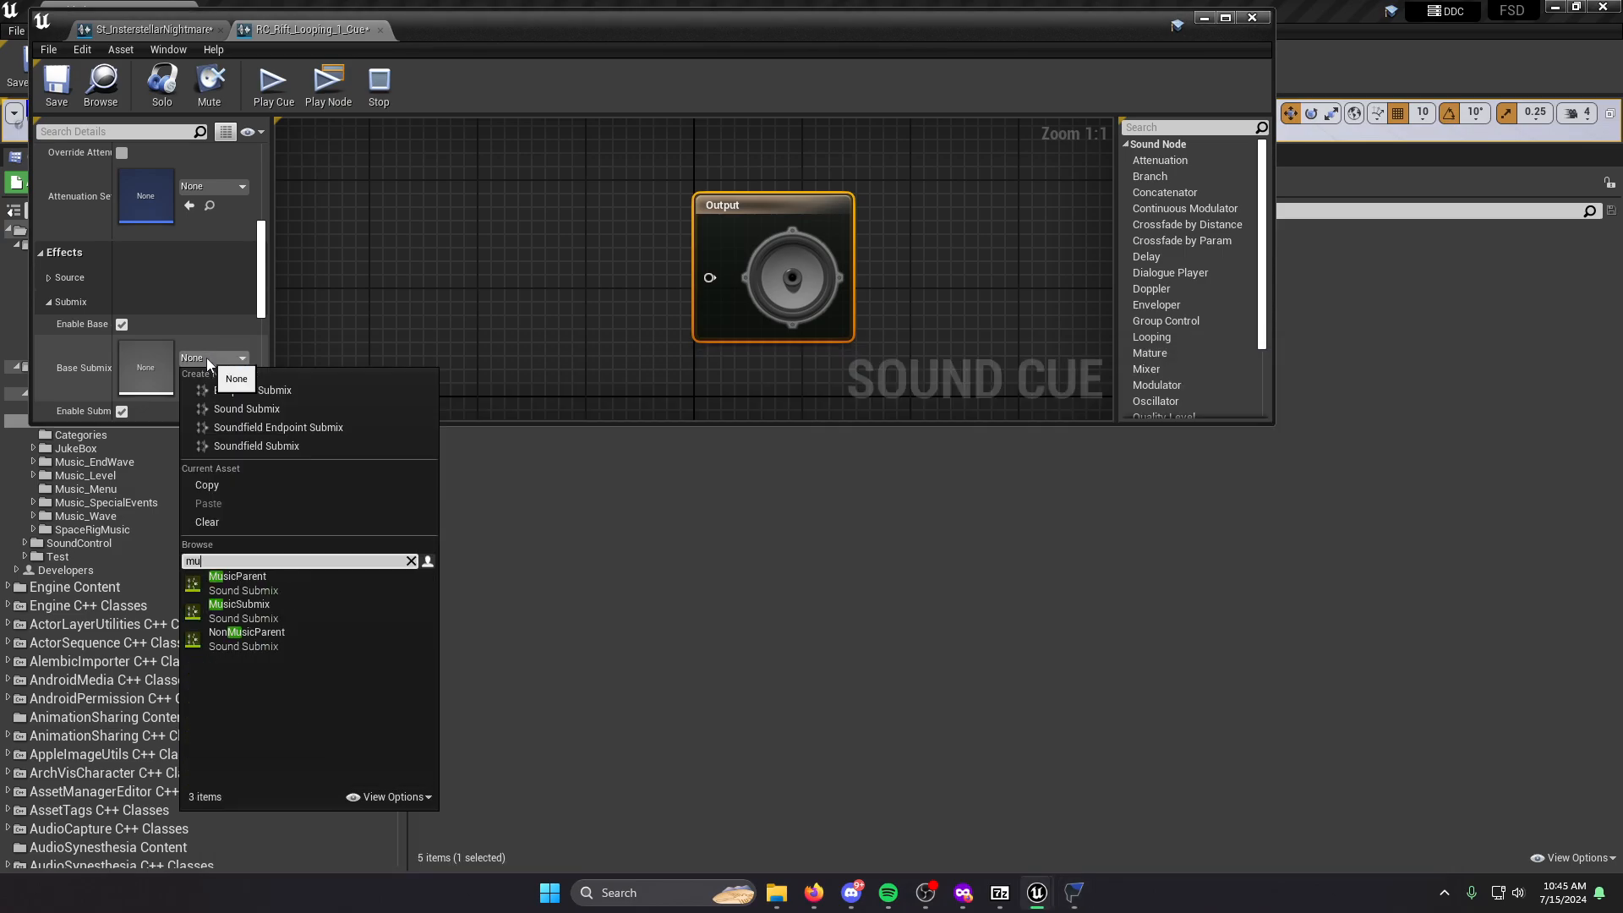
pyautogui.click(271, 604)
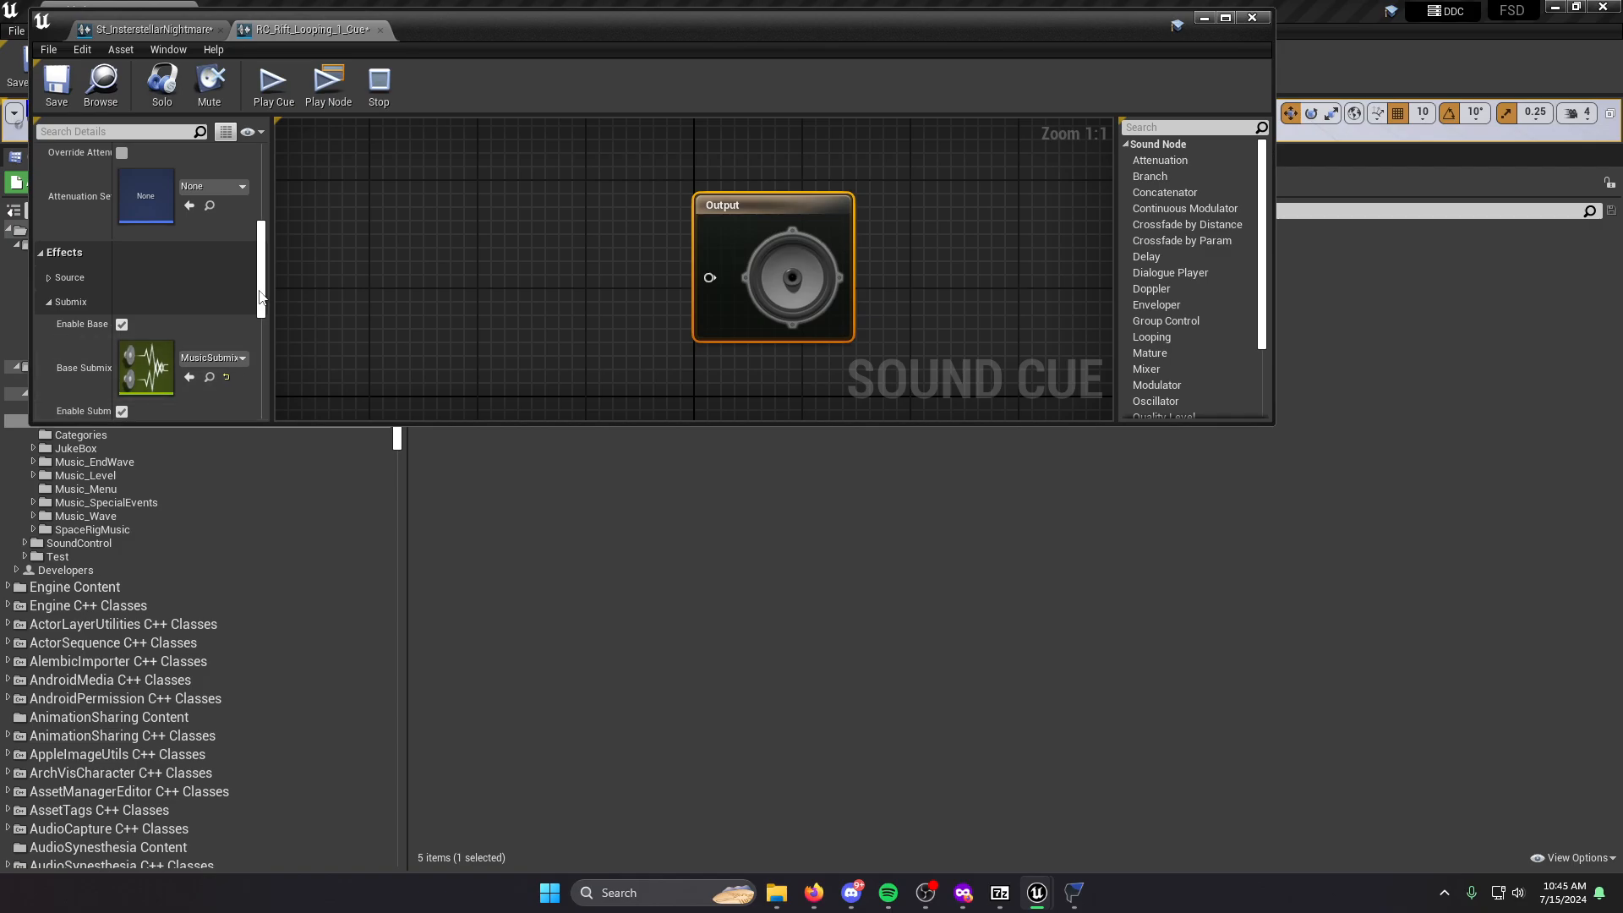
# Review the RC_Rift_Looping_1_Cue package properties in FModel, including the SoundNodeWavePlayer and its bLooping setting.
pyautogui.hotkey('alt', 'Tab')
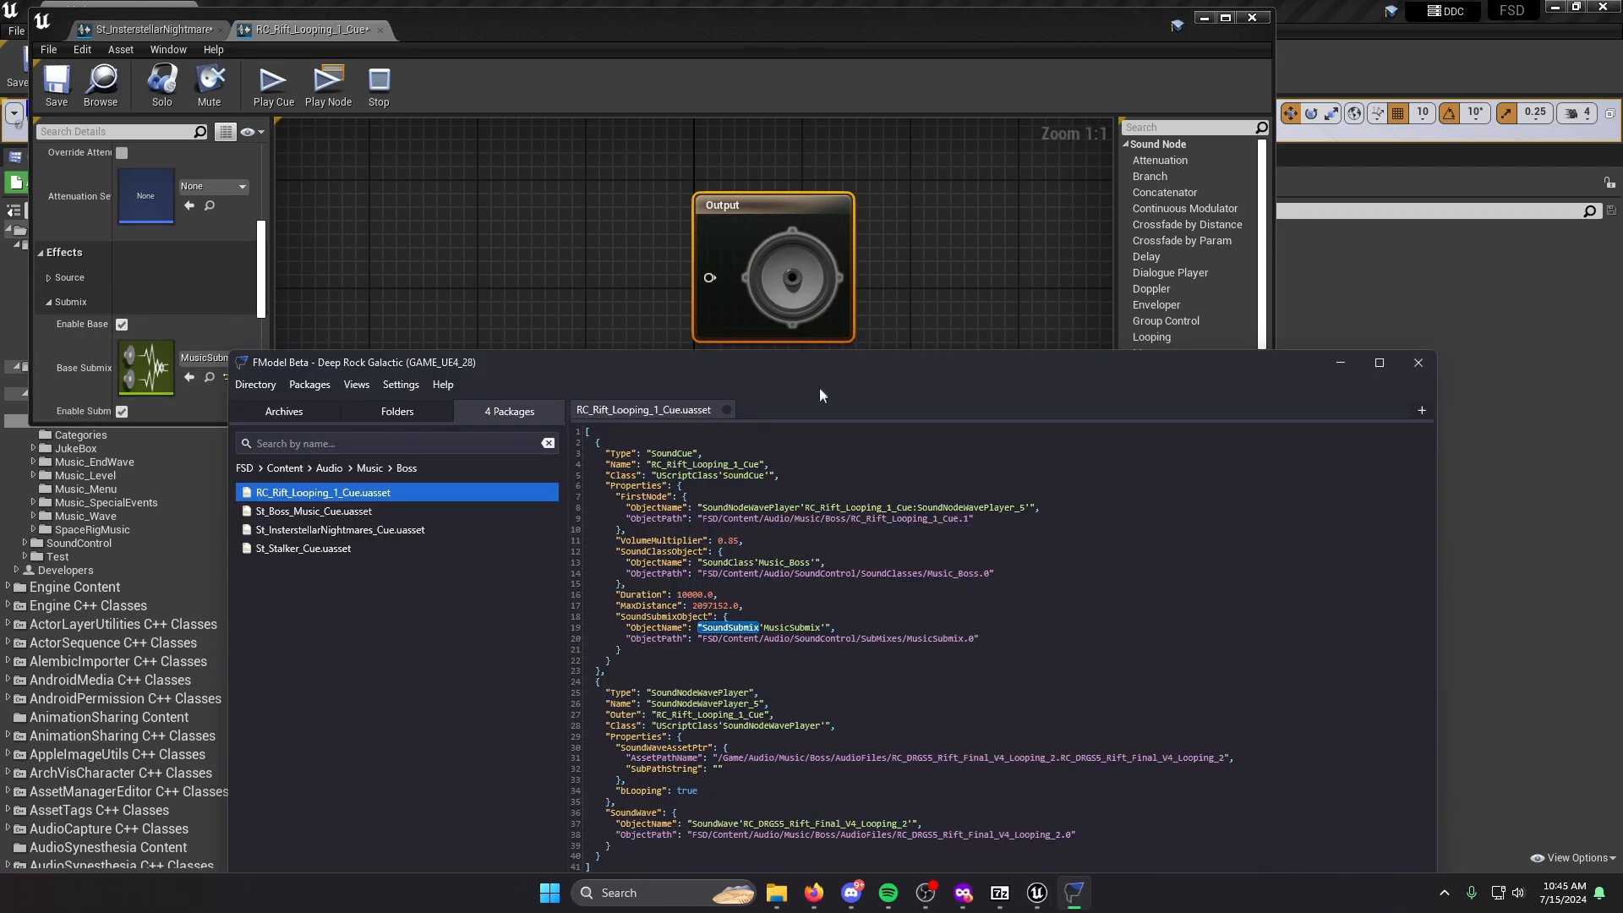
pyautogui.moveTo(820, 372); pyautogui.dragTo(795, 261)
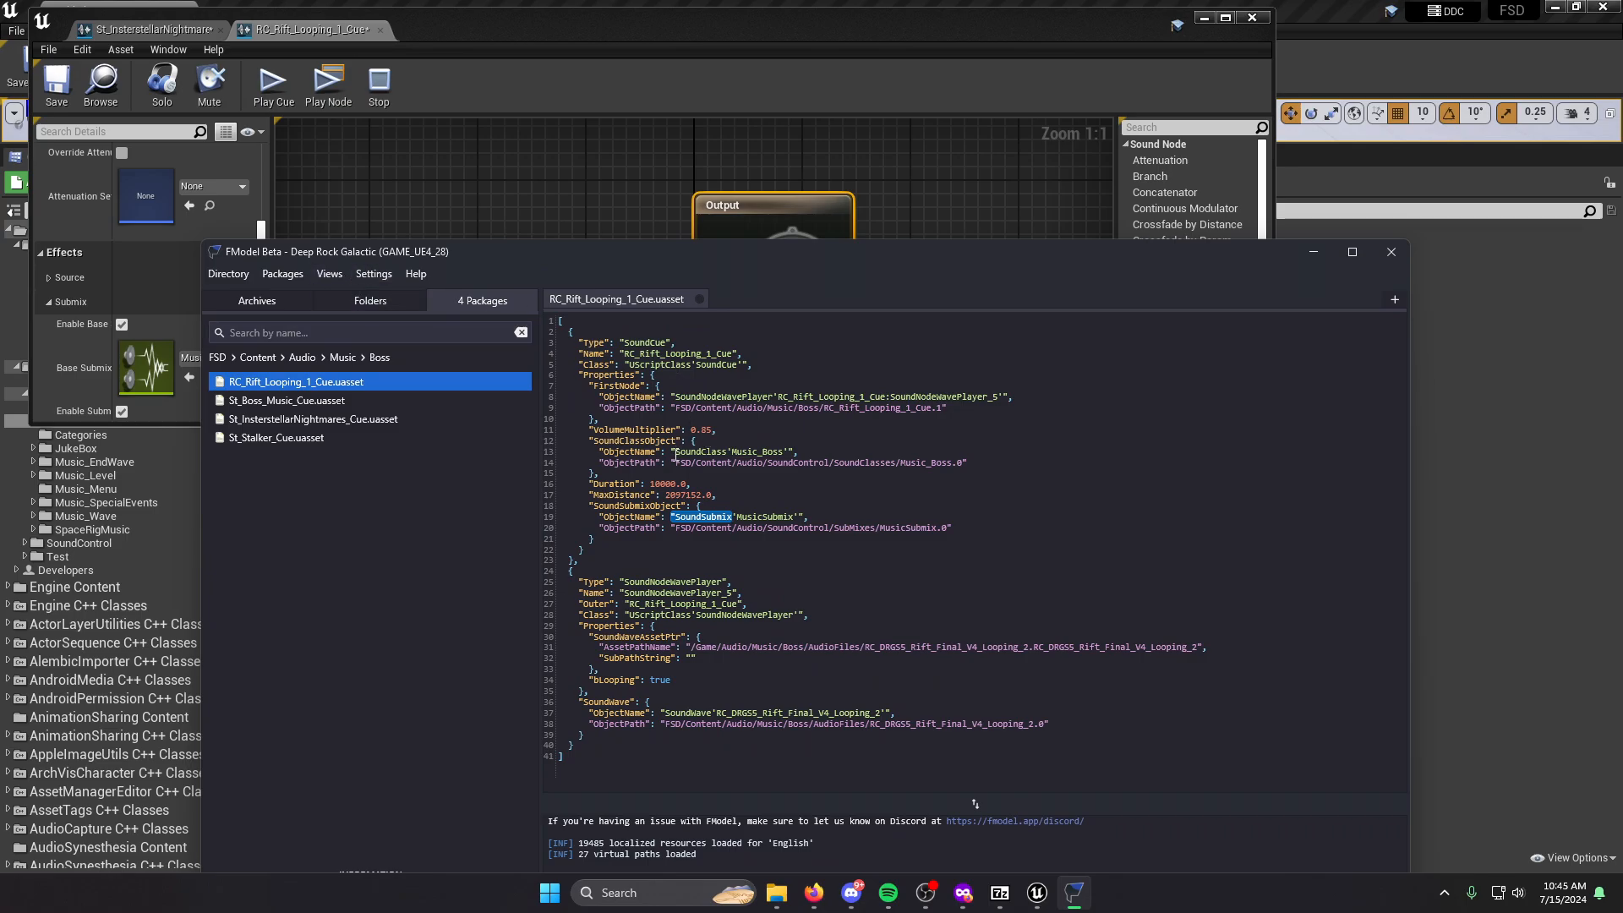
pyautogui.moveTo(778, 232); pyautogui.dragTo(737, 245)
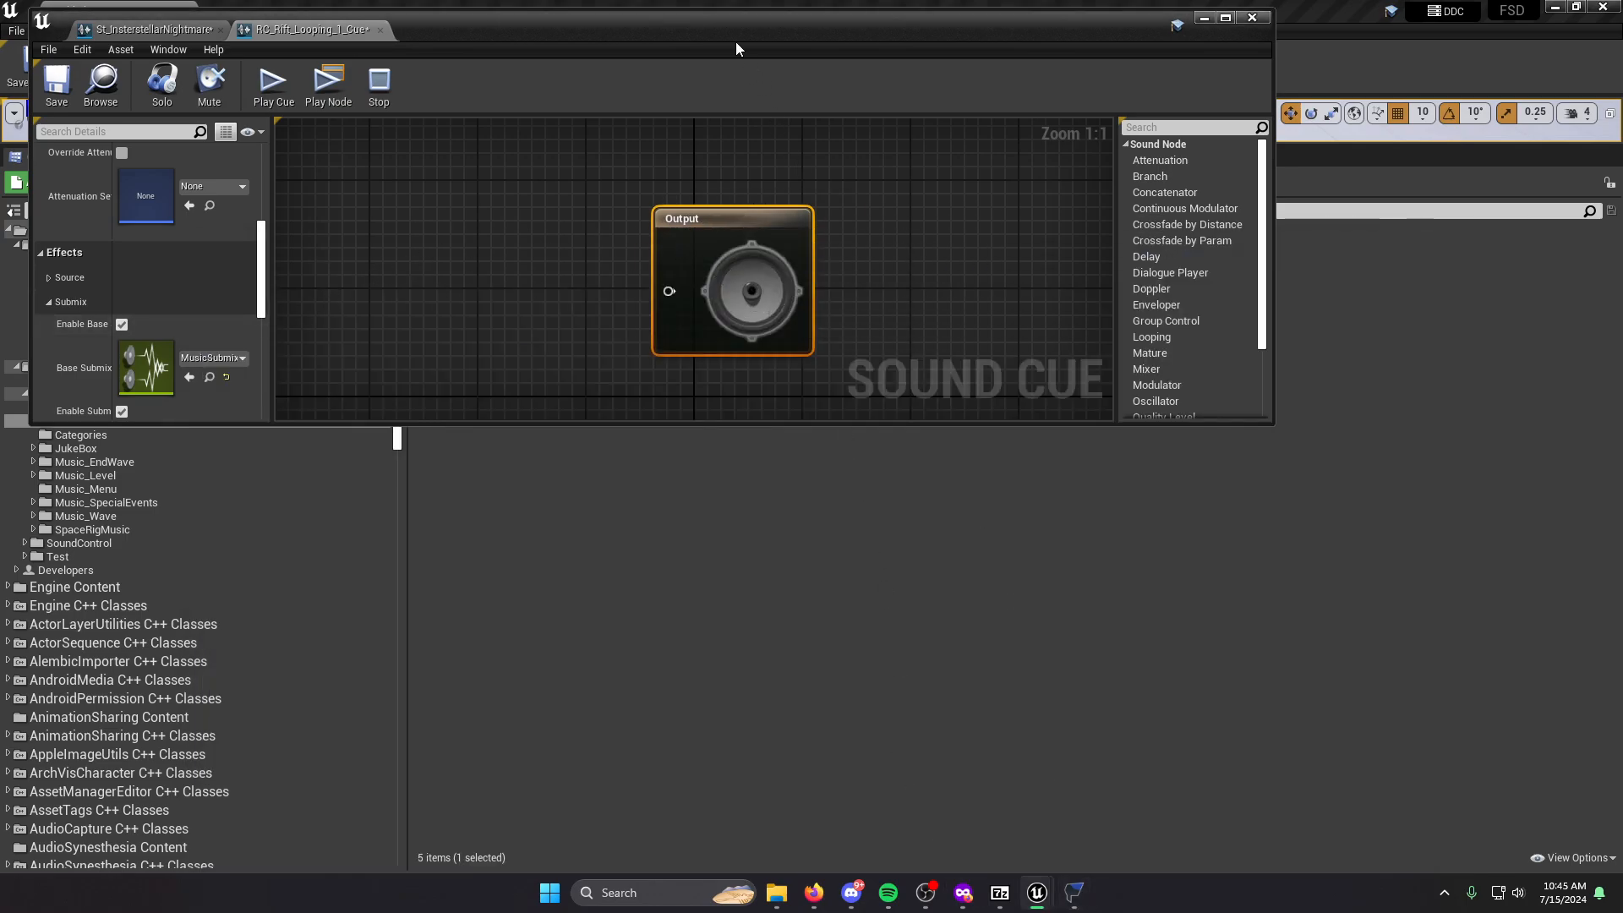
# Enlarge the RC_Rift_Looping_1_Cue editor window in Unreal and make free space ahead of the Output node's input.
pyautogui.moveTo(735, 48); pyautogui.dragTo(811, 185)
pyautogui.moveTo(1350, 560); pyautogui.dragTo(1622, 841)
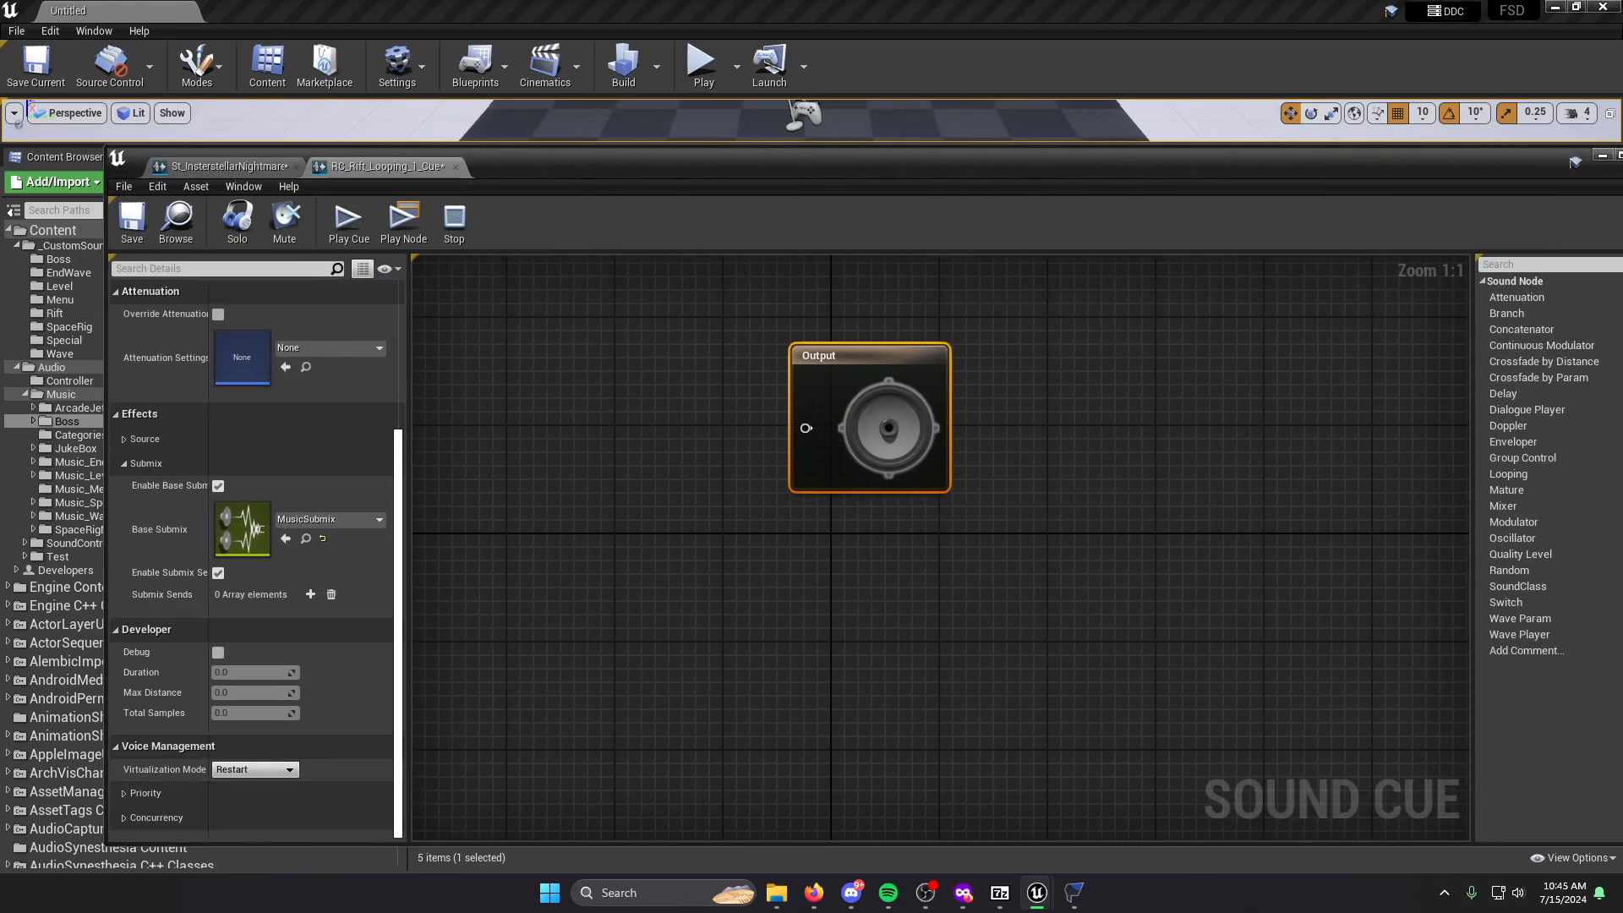
pyautogui.moveTo(960, 166); pyautogui.dragTo(933, 107)
pyautogui.scroll(-2, 968, 479)
pyautogui.click(967, 478)
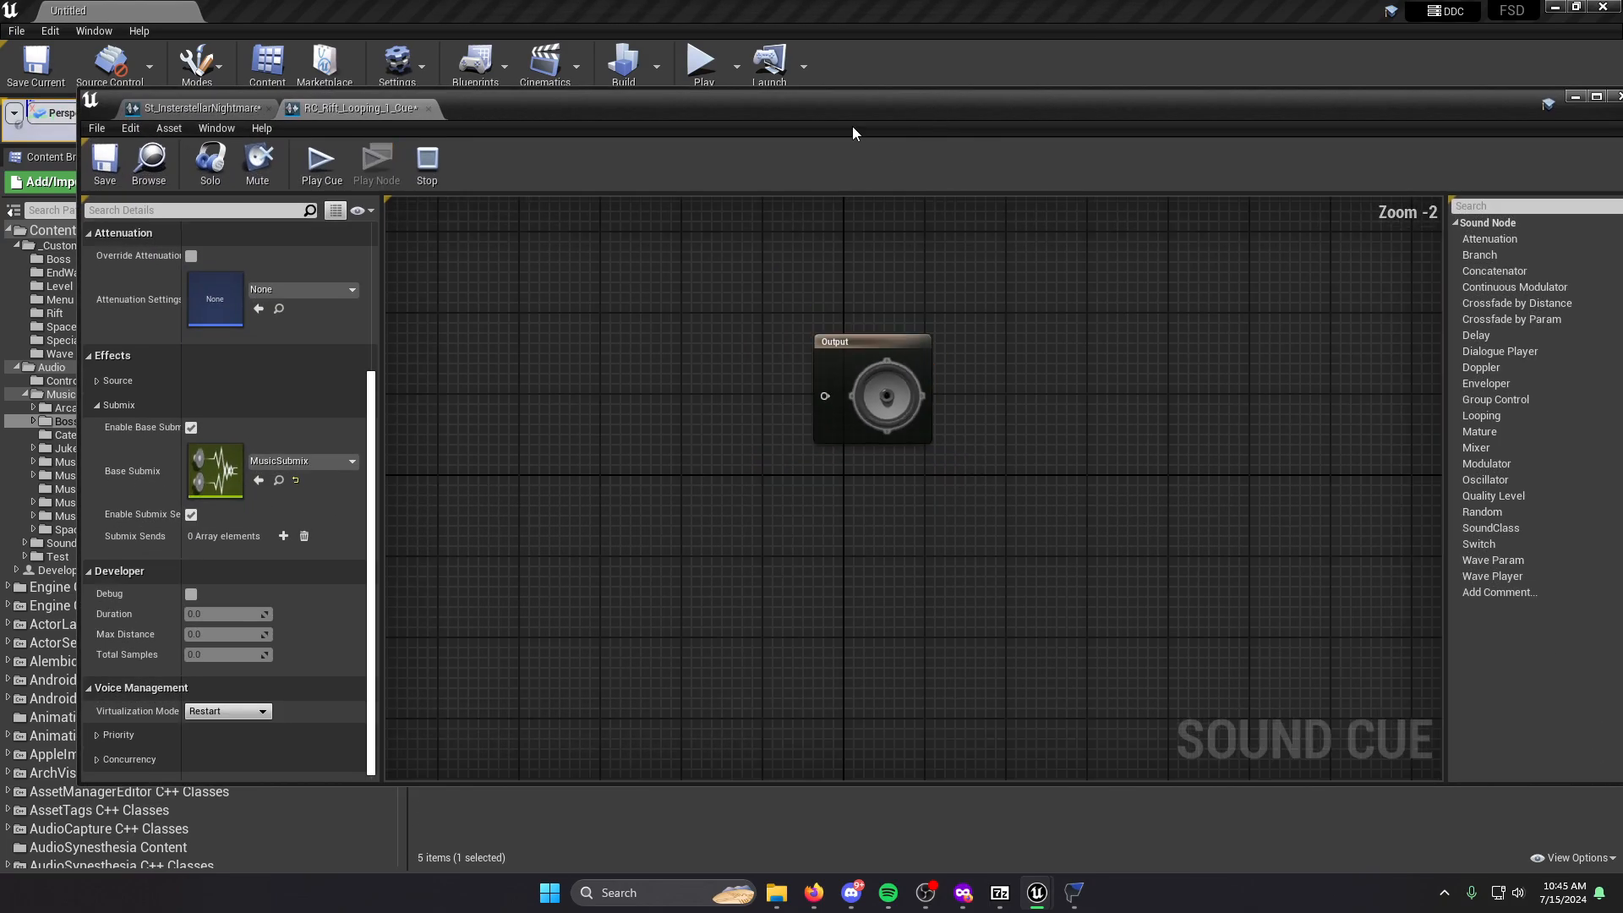
pyautogui.moveTo(676, 335); pyautogui.dragTo(1073, 421, button='right')
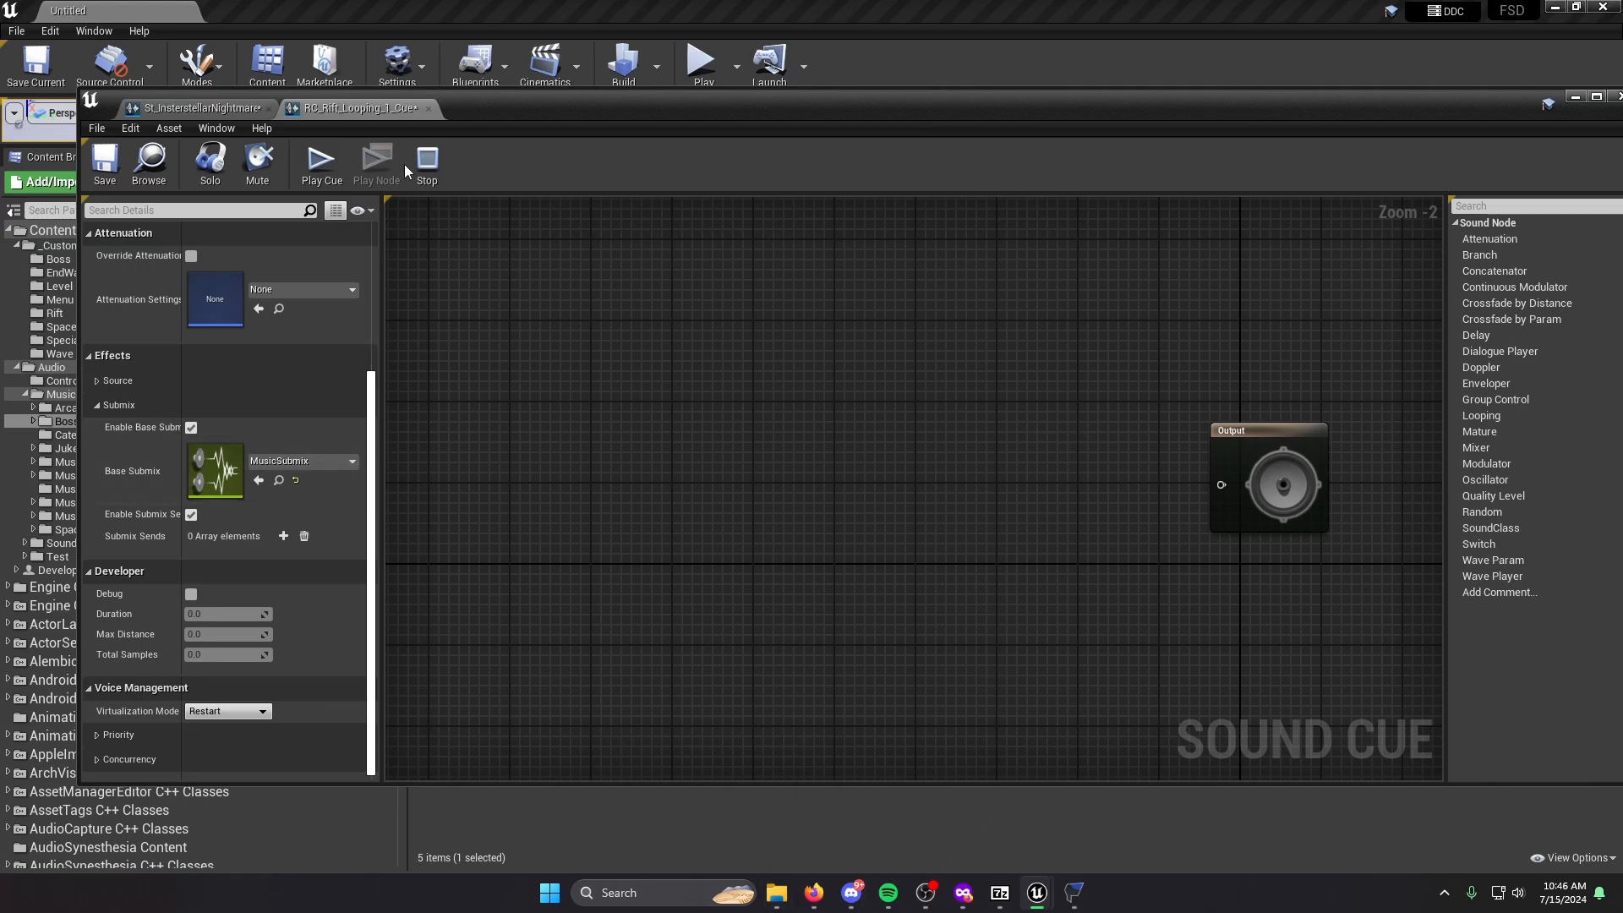
# Add the 2-03__Chirp sound wave from _CustomSounds/Rift to the cue graph and connect its wave player to the Output node.
pyautogui.moveTo(532, 113); pyautogui.dragTo(544, 389)
pyautogui.click(74, 312)
pyautogui.moveTo(441, 254); pyautogui.dragTo(652, 720)
pyautogui.moveTo(859, 395); pyautogui.dragTo(748, 203)
pyautogui.moveTo(657, 567); pyautogui.dragTo(1134, 578)
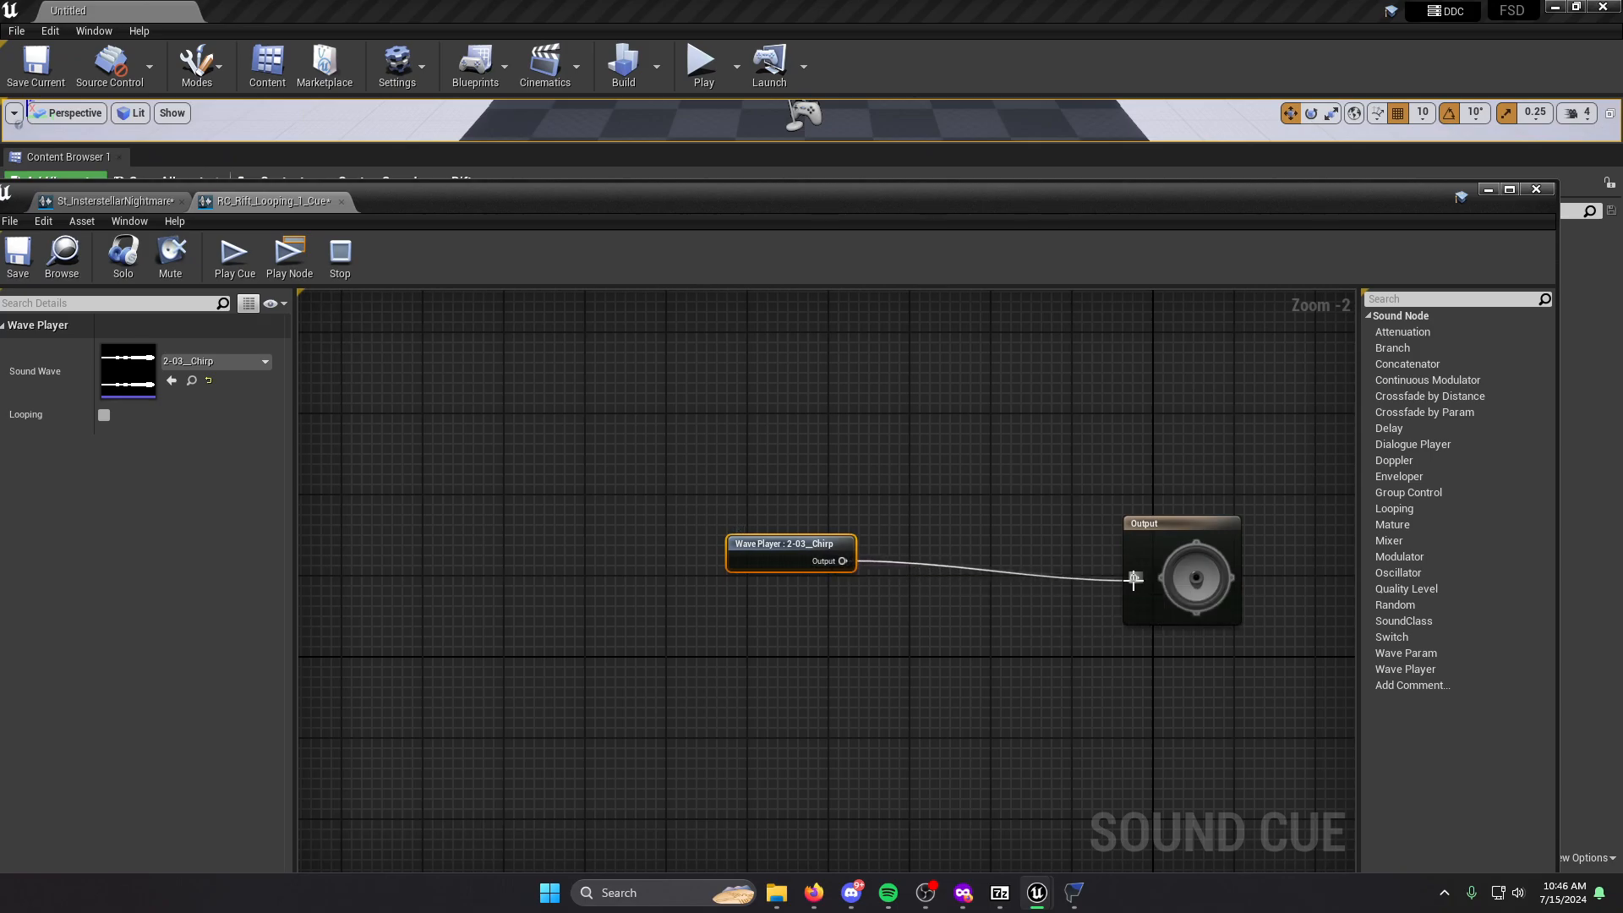
# Enable looping on the 2-03__Chirp wave player, save the cue and close its editor.
pyautogui.click(104, 415)
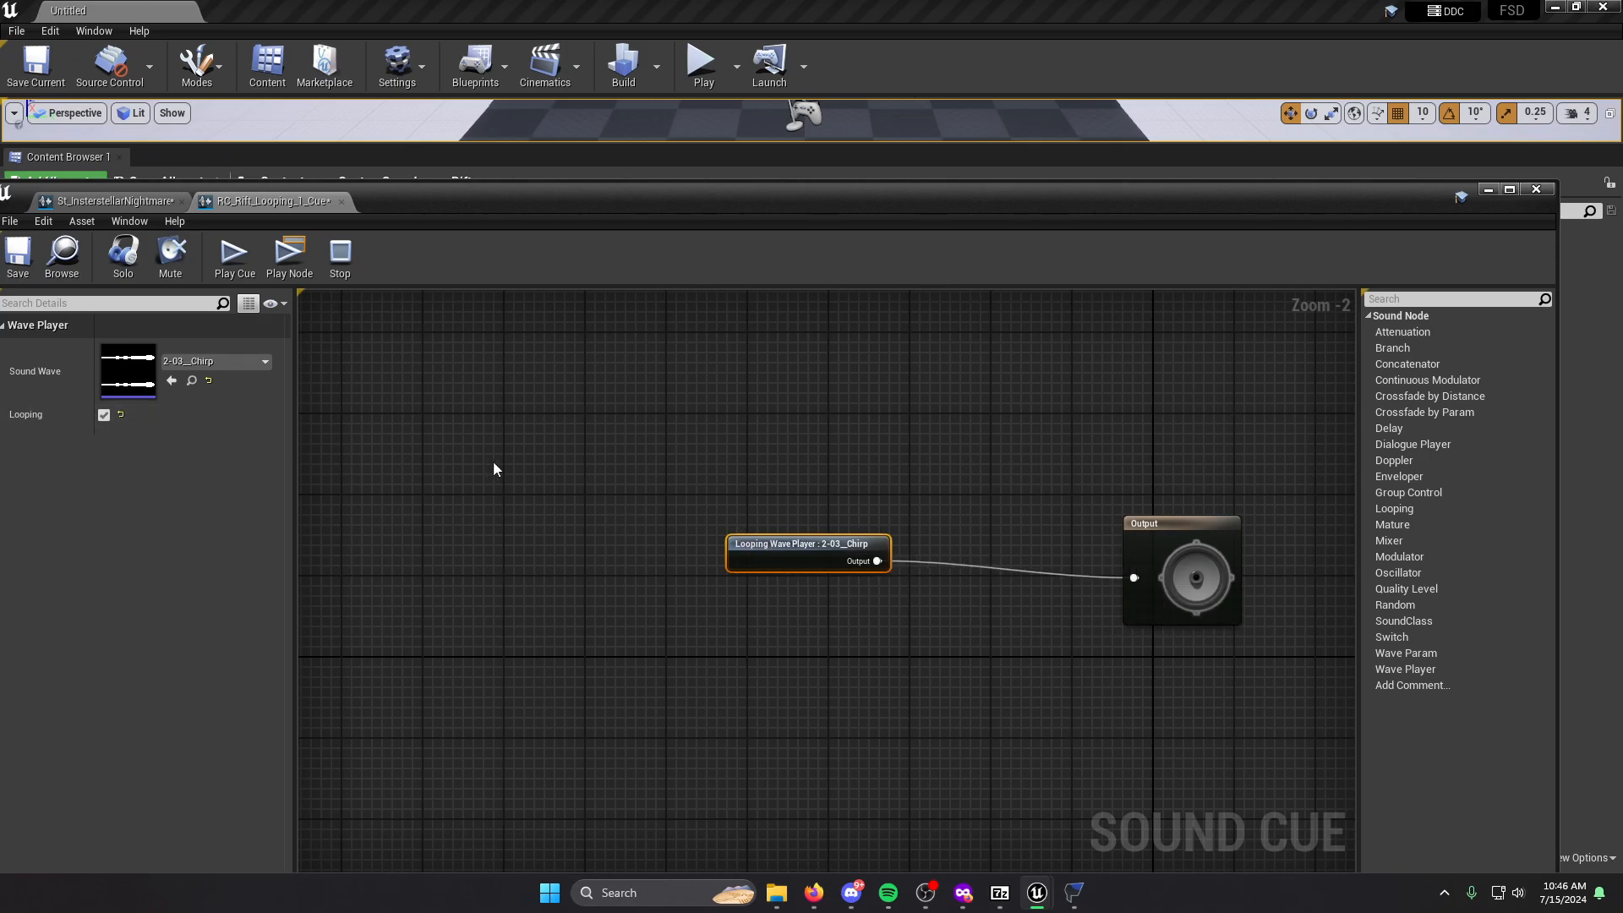
pyautogui.click(541, 471)
pyautogui.hotkey('ctrl', 's')
pyautogui.click(1534, 193)
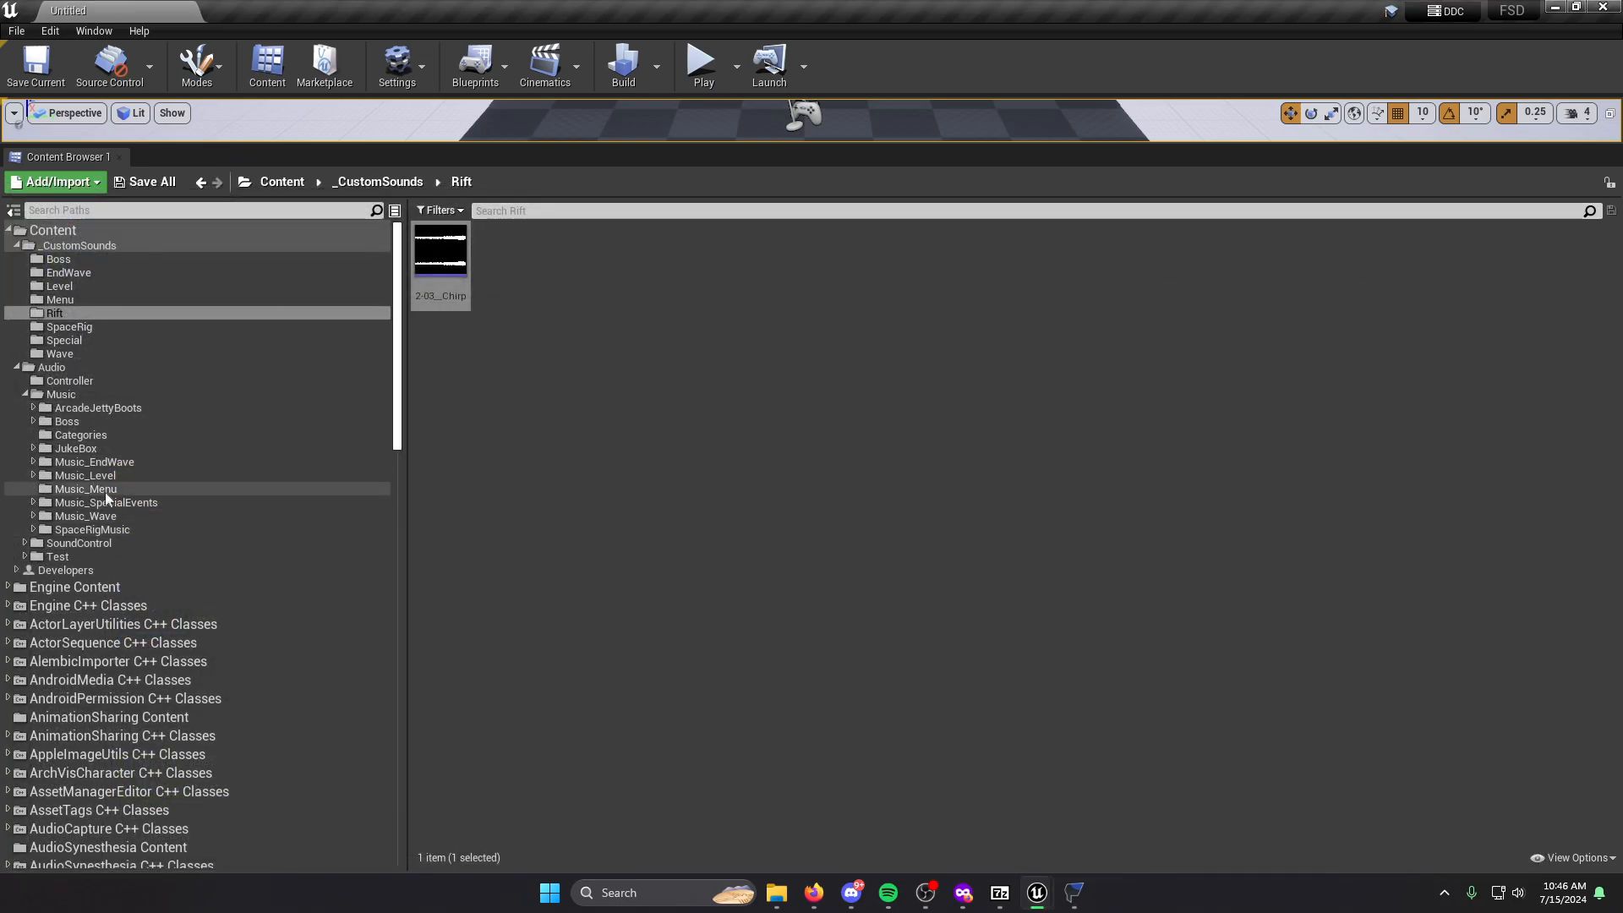
# Look through the cues in the Boss, SpaceRigMusic, Music_SpecialEvents and Music_Menu folders, ending on Boss.
pyautogui.click(81, 420)
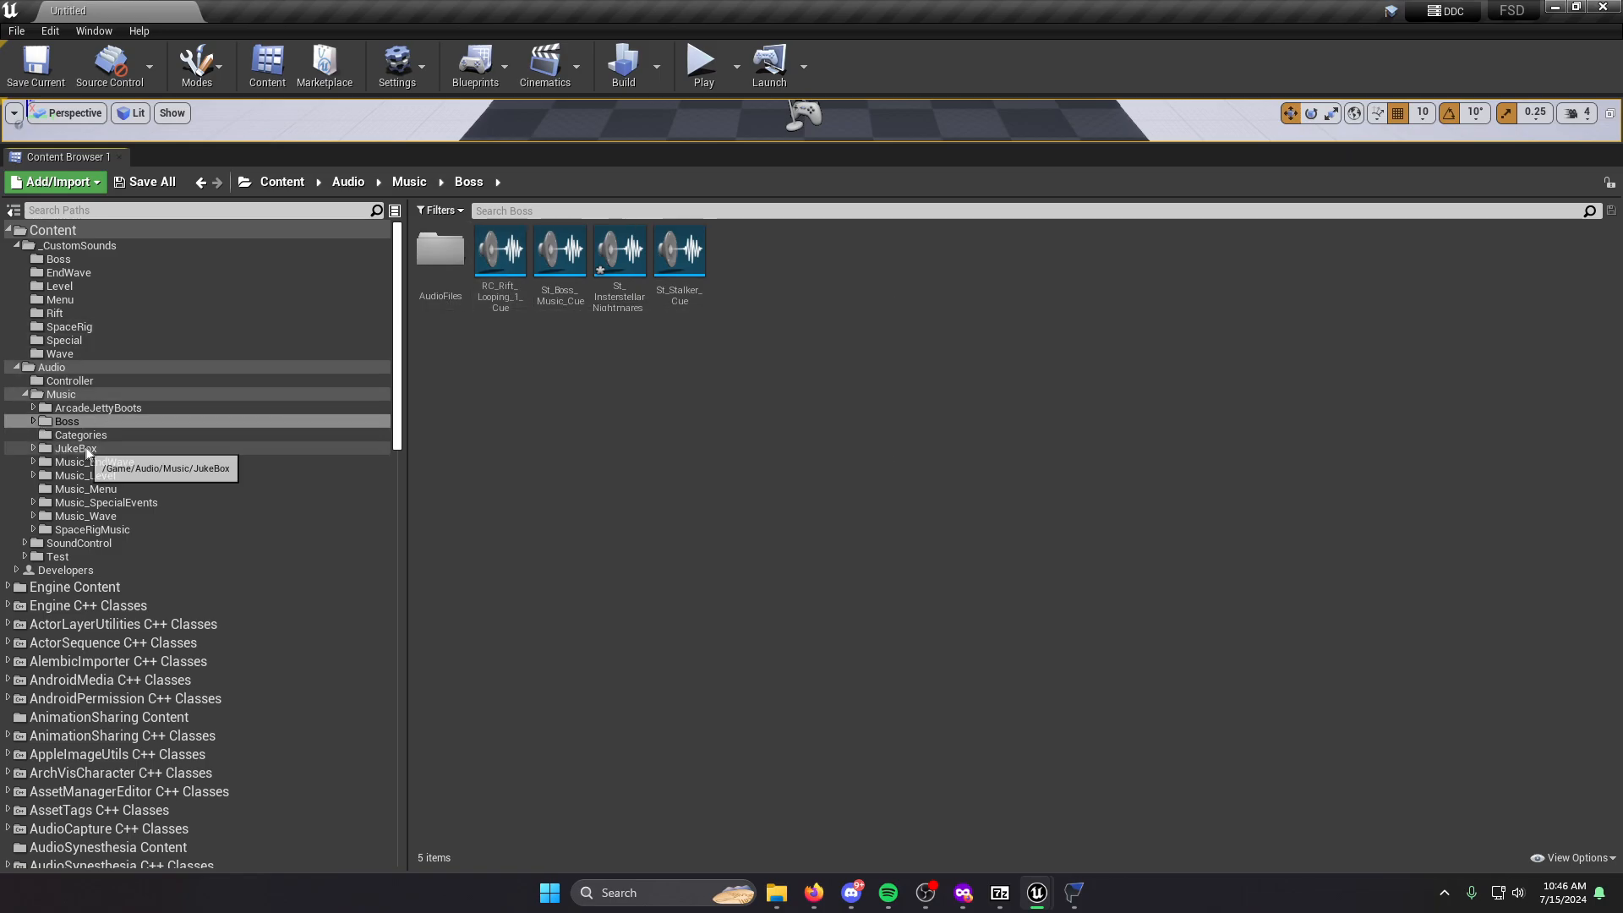
pyautogui.click(113, 517)
pyautogui.click(114, 530)
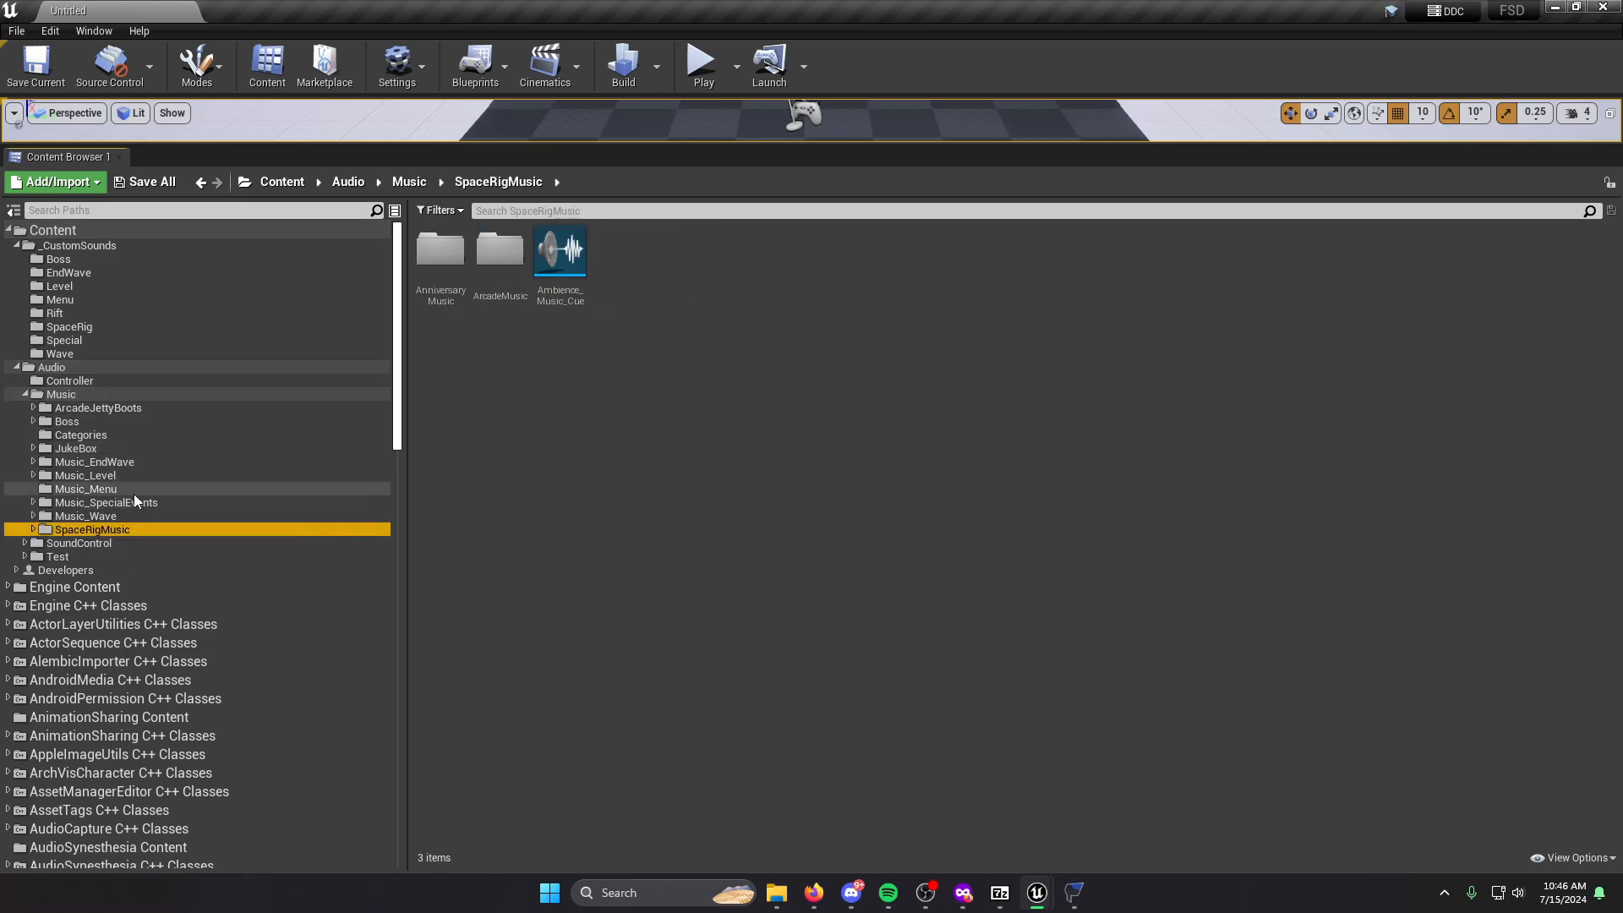
pyautogui.click(142, 502)
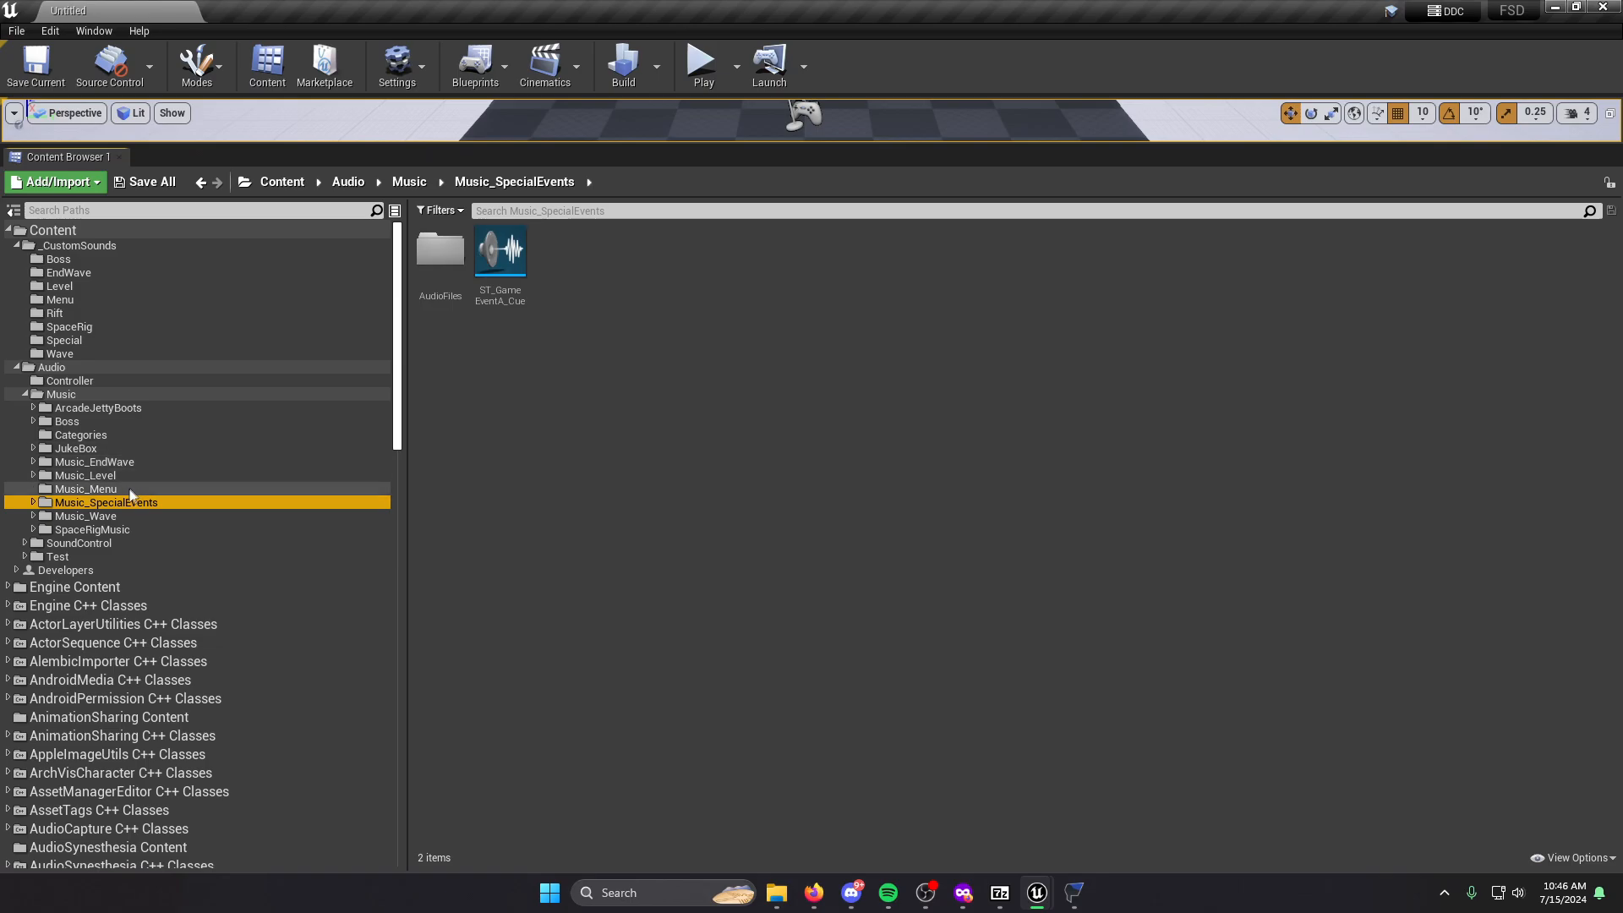
pyautogui.click(129, 489)
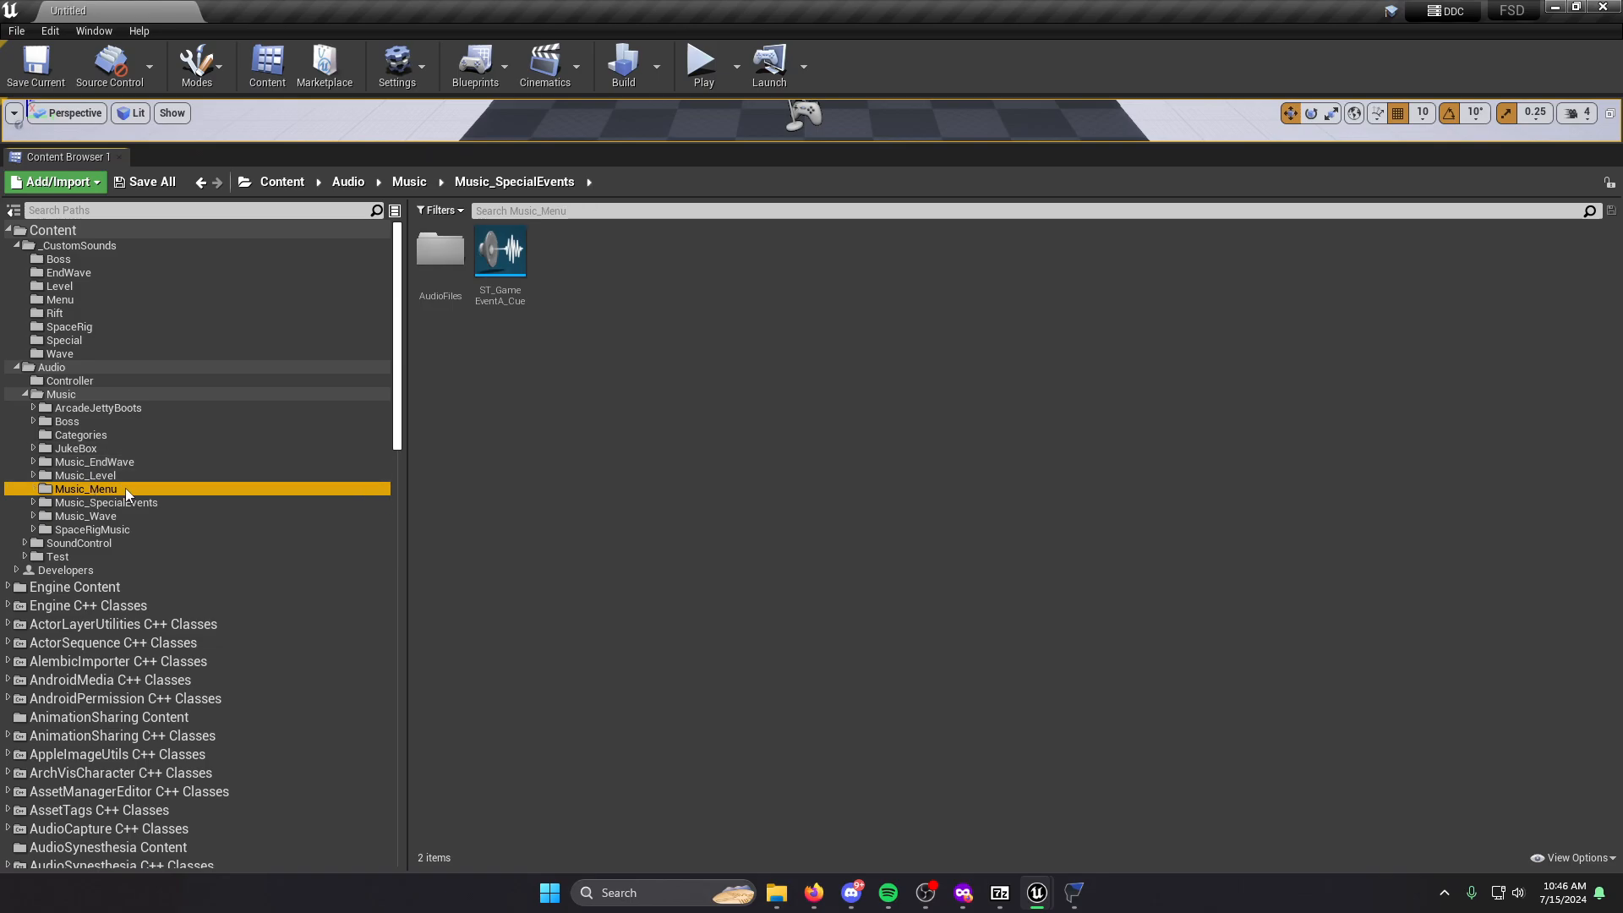
pyautogui.click(113, 421)
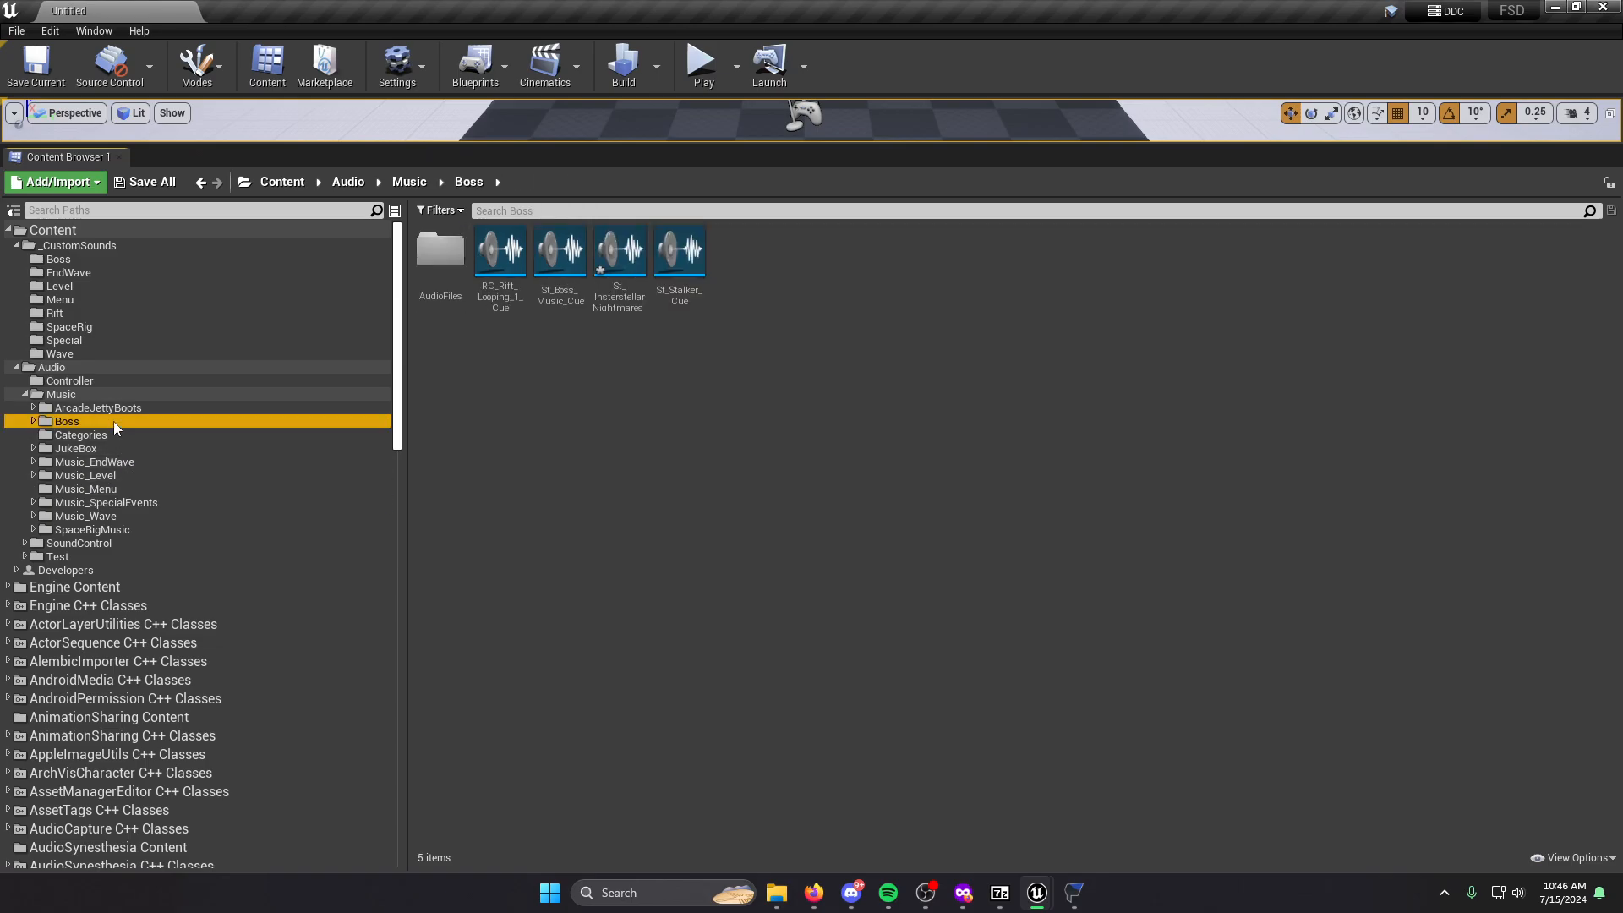
# Switch to FModel and look through the SFX subfolders under FSD/Content/Audio, with the Music folder collapsed.
pyautogui.click(1077, 898)
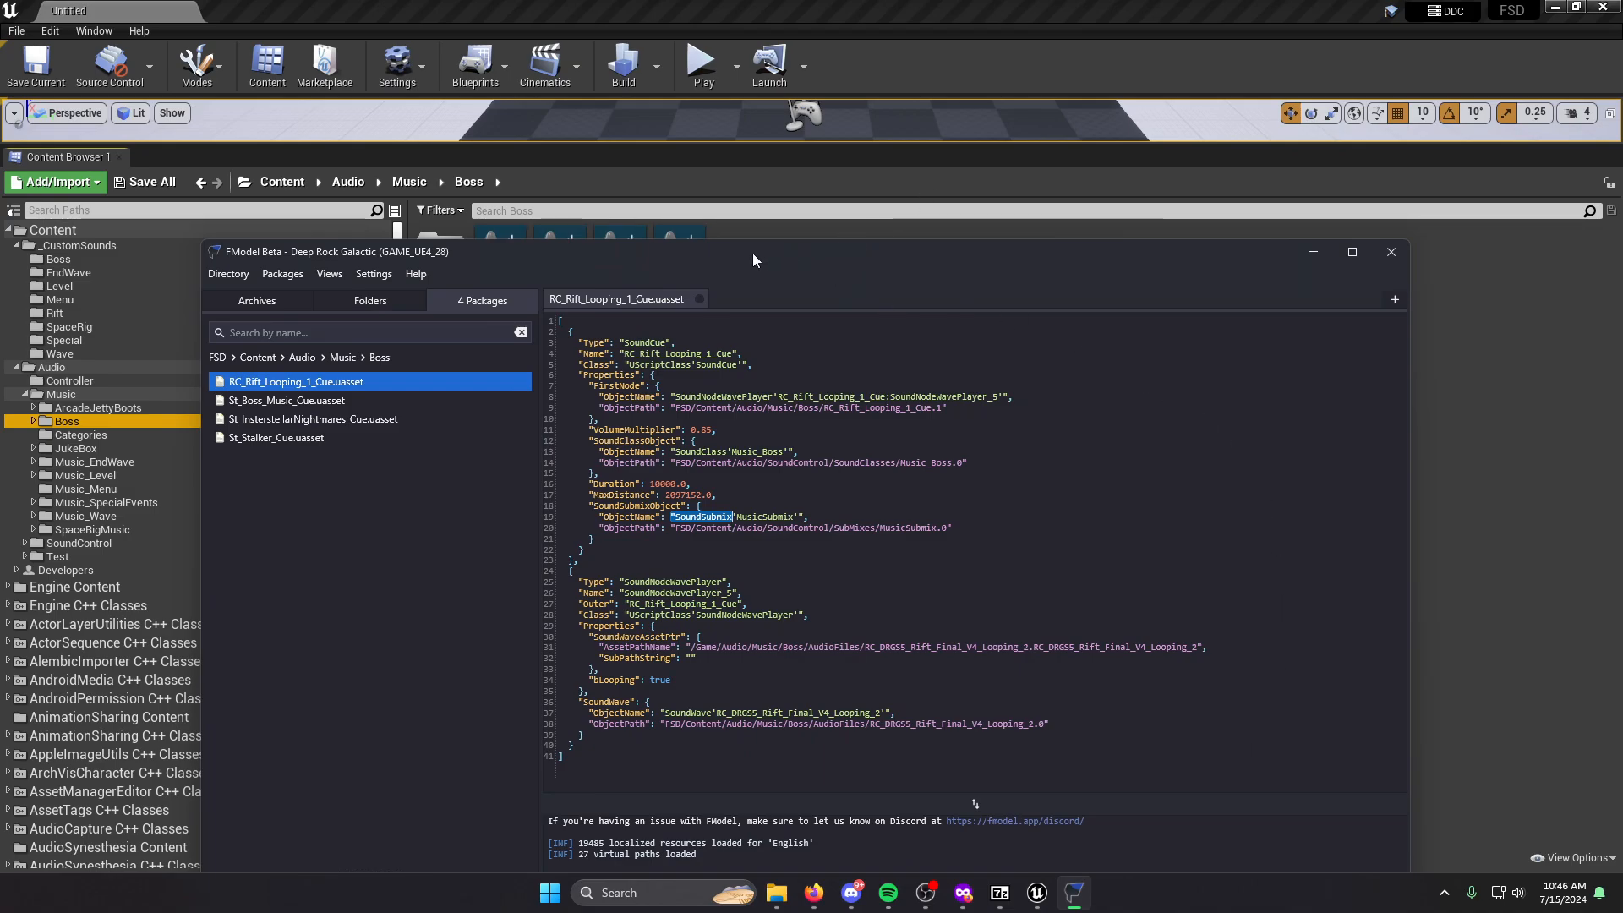
pyautogui.moveTo(752, 252); pyautogui.dragTo(873, 144)
pyautogui.click(488, 191)
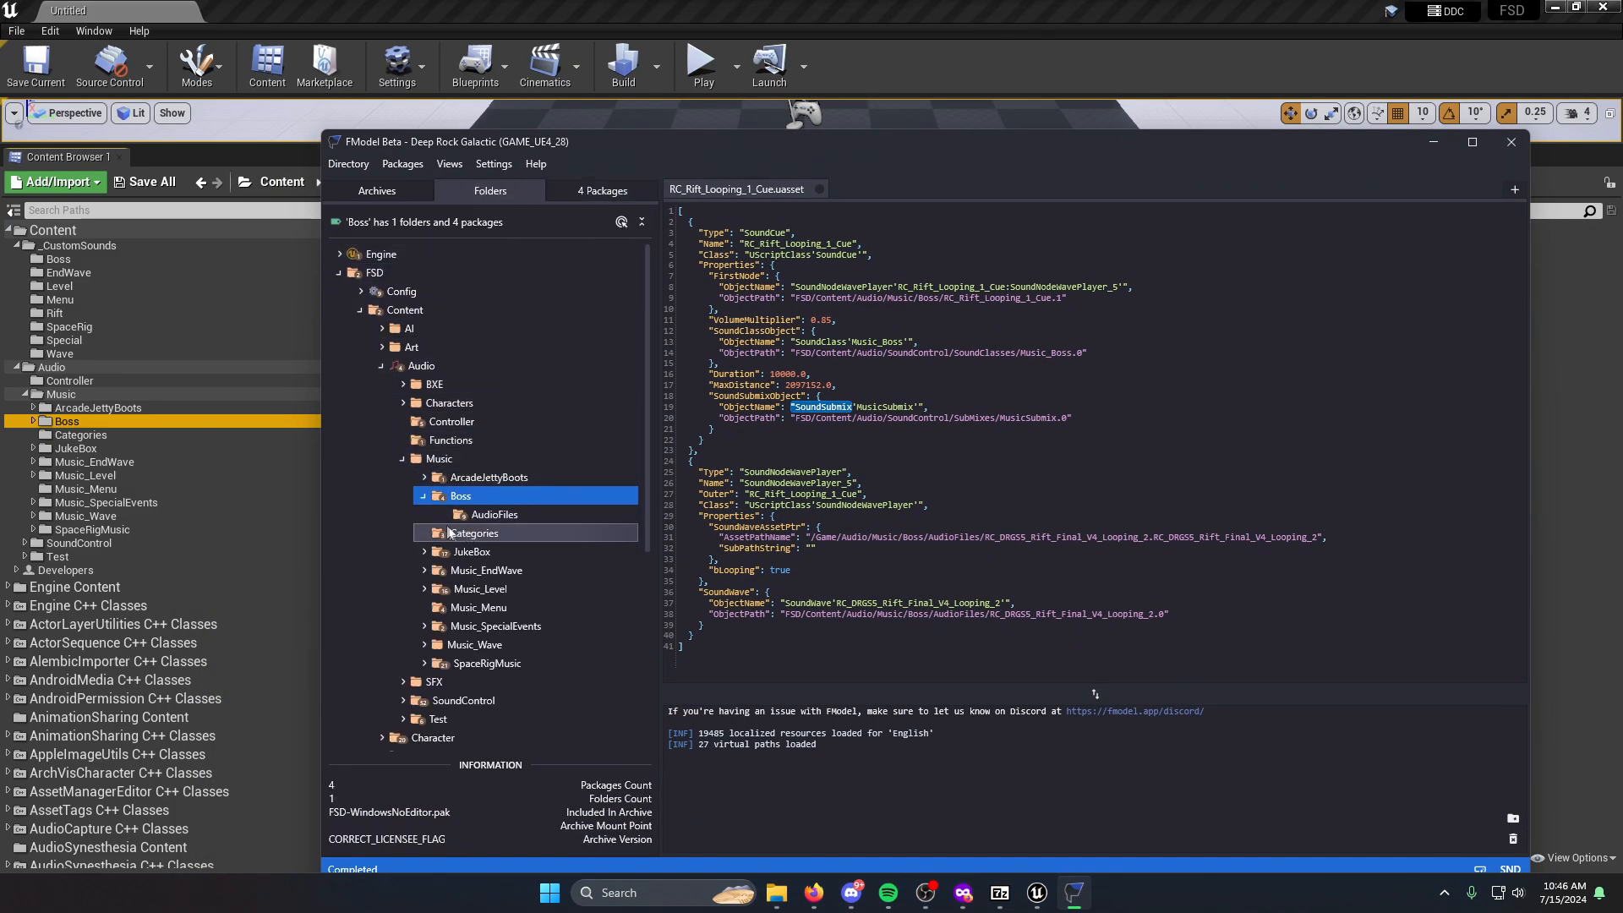
pyautogui.click(403, 460)
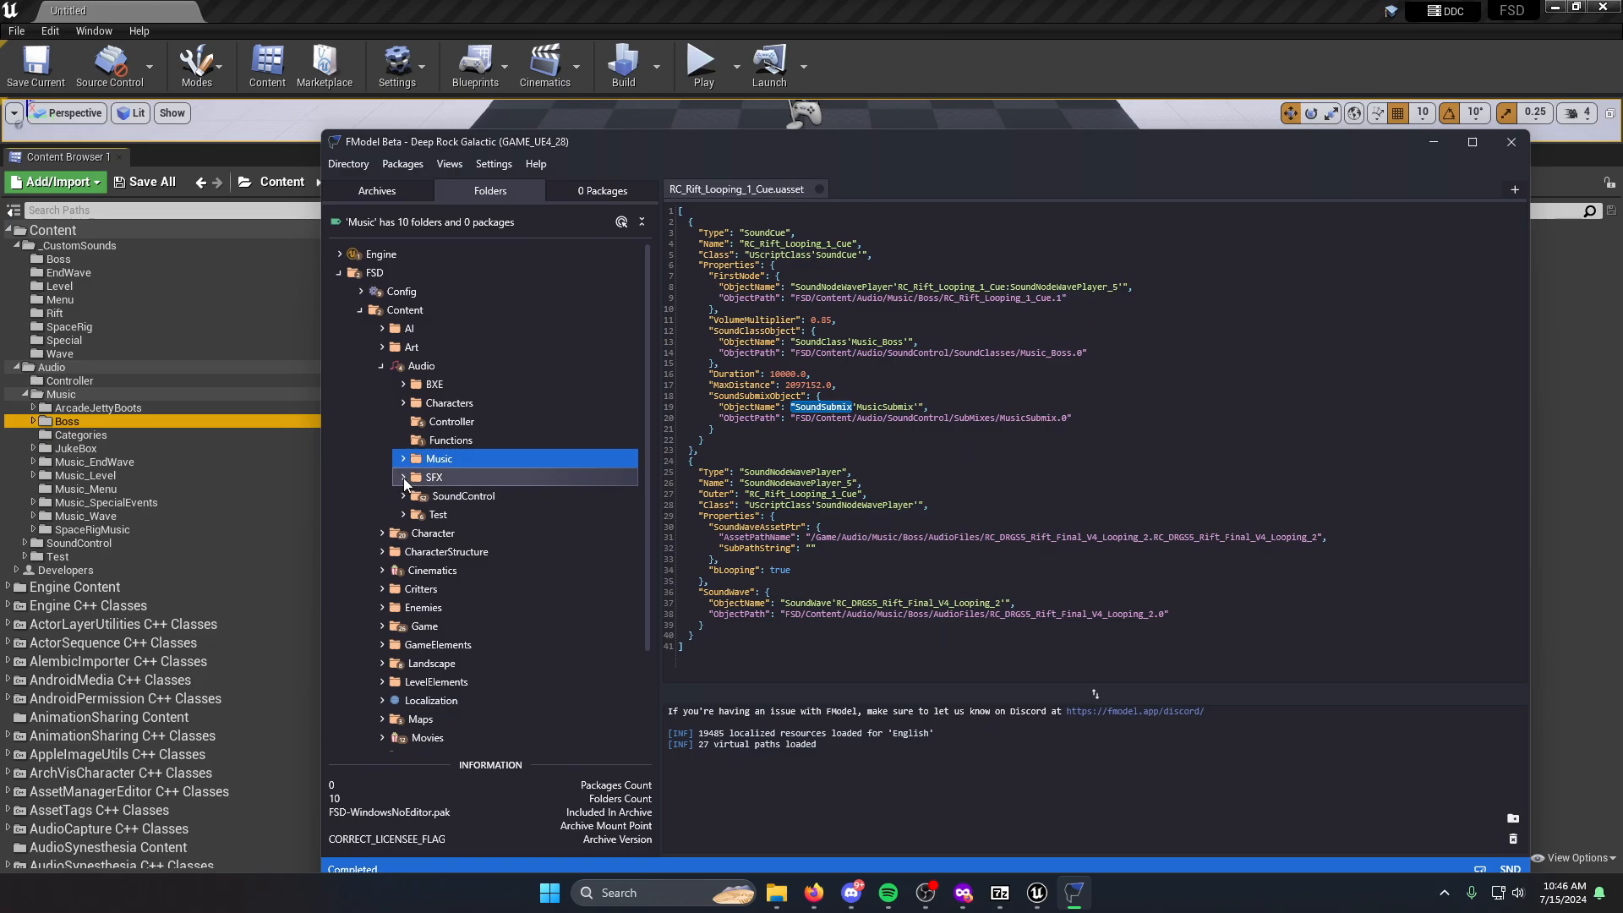
pyautogui.click(404, 479)
pyautogui.scroll(-1, 448, 507)
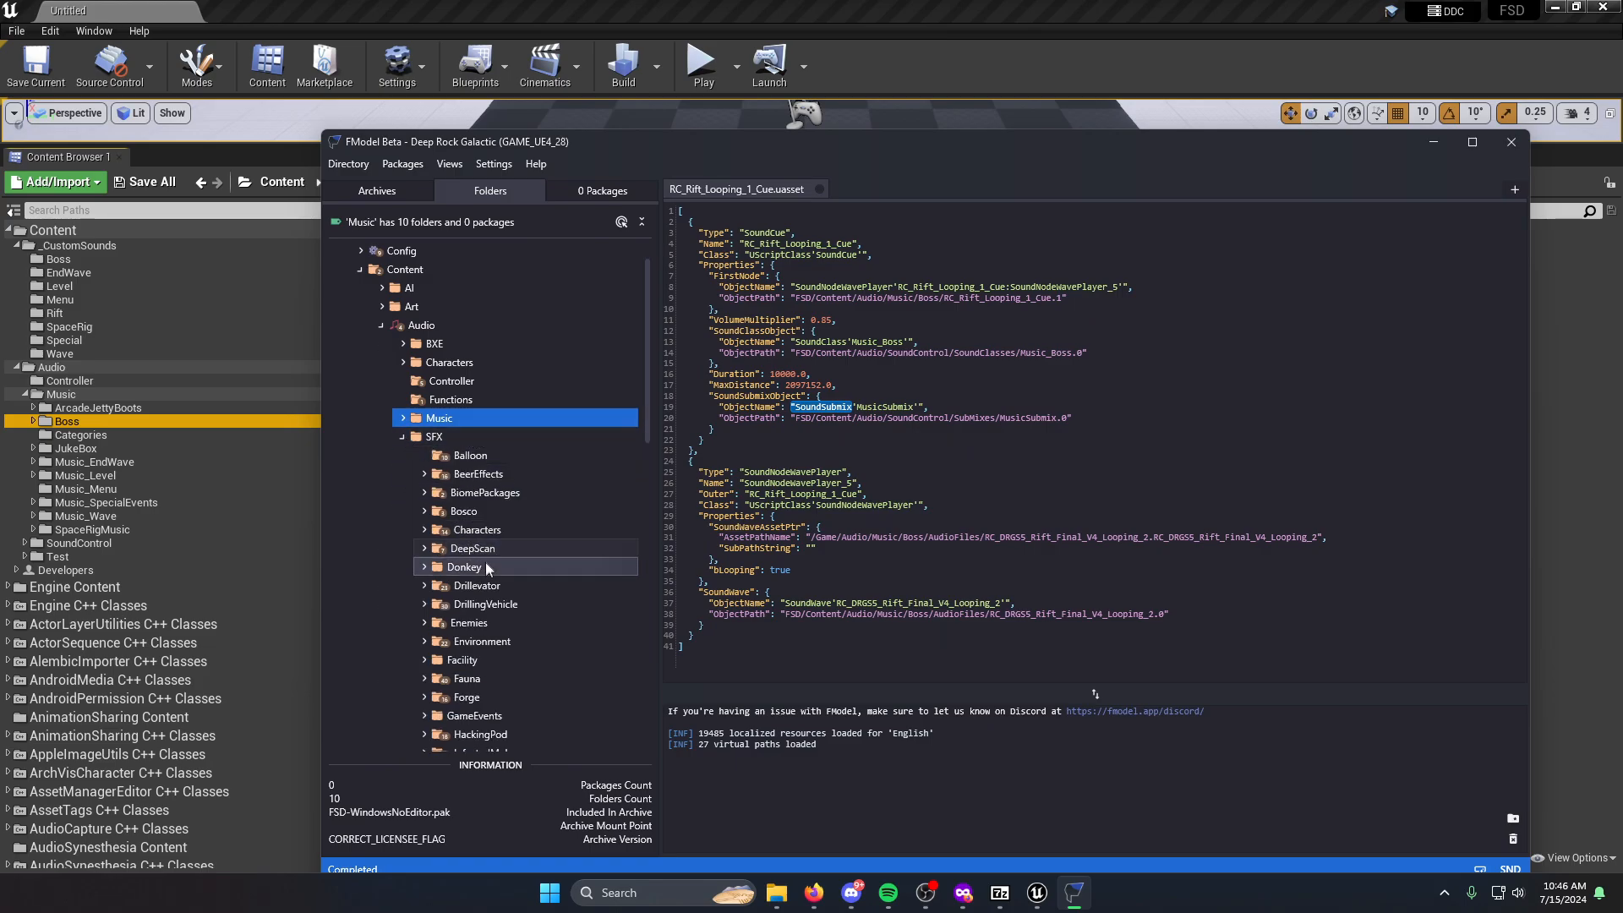
pyautogui.scroll(-3, 545, 647)
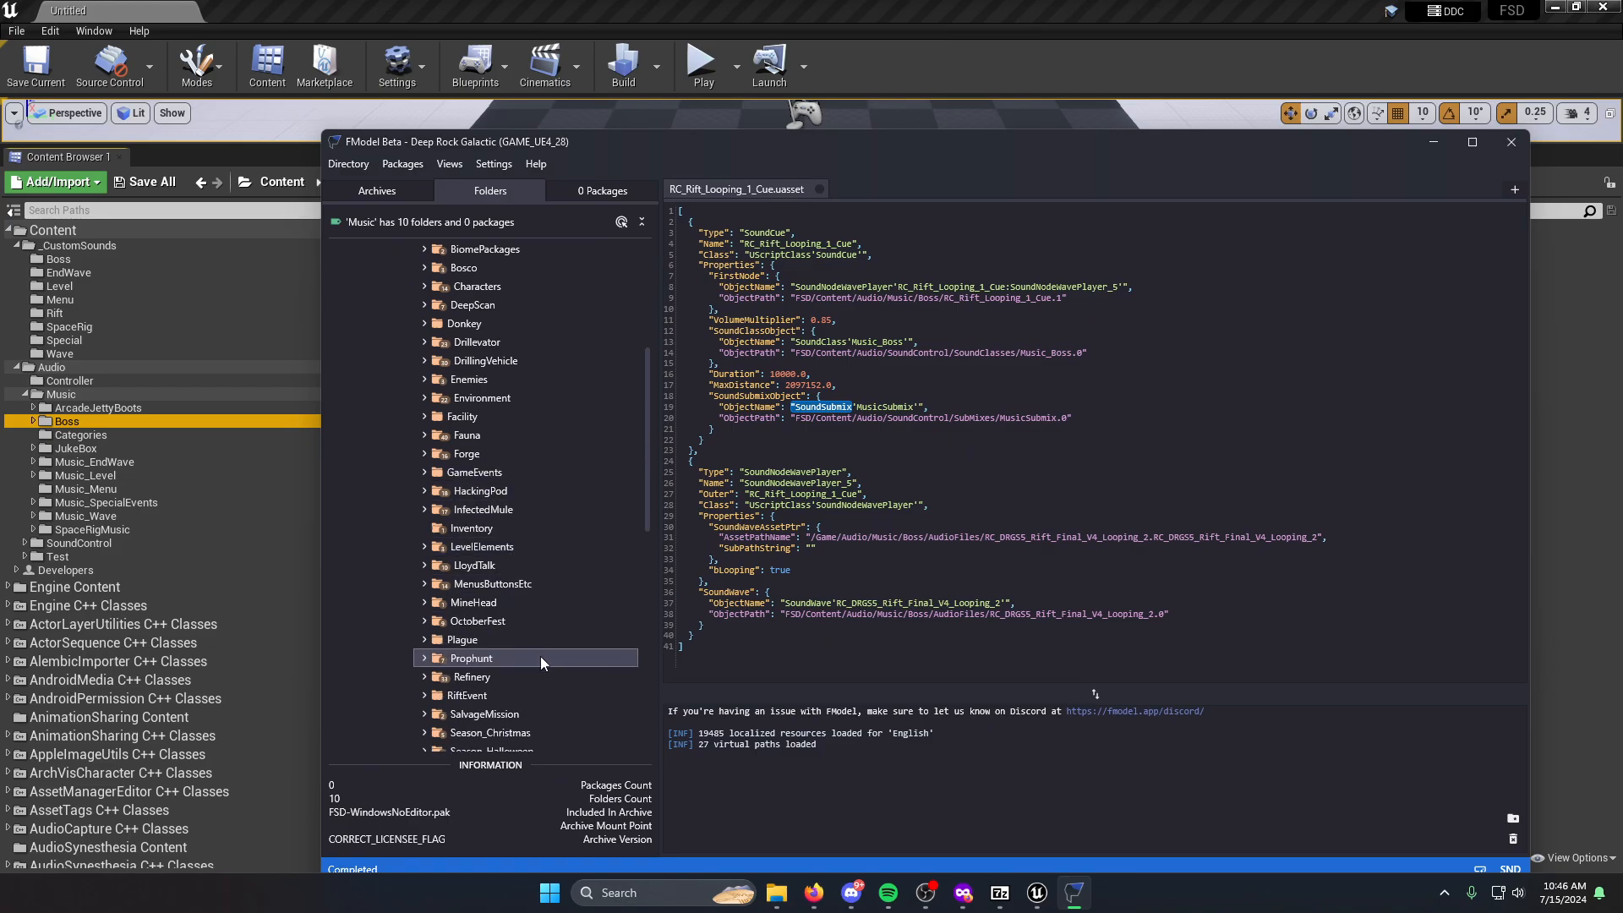
pyautogui.scroll(-1, 526, 583)
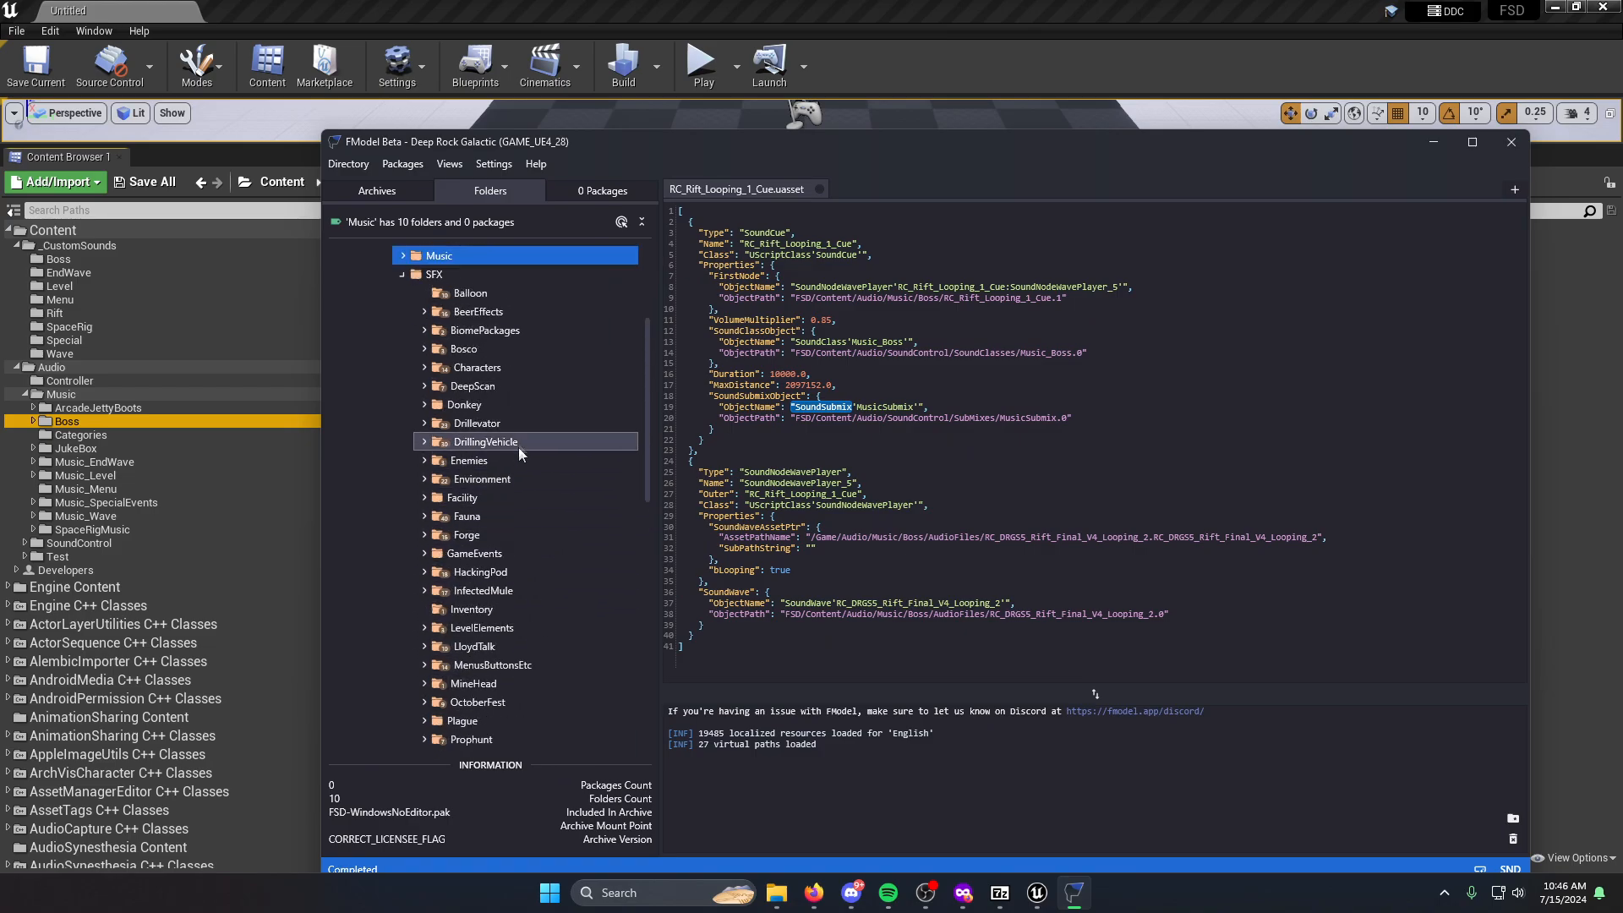
# Find the Grabber folder among the Enemies sound effects and expand its subfolders.
pyautogui.click(424, 461)
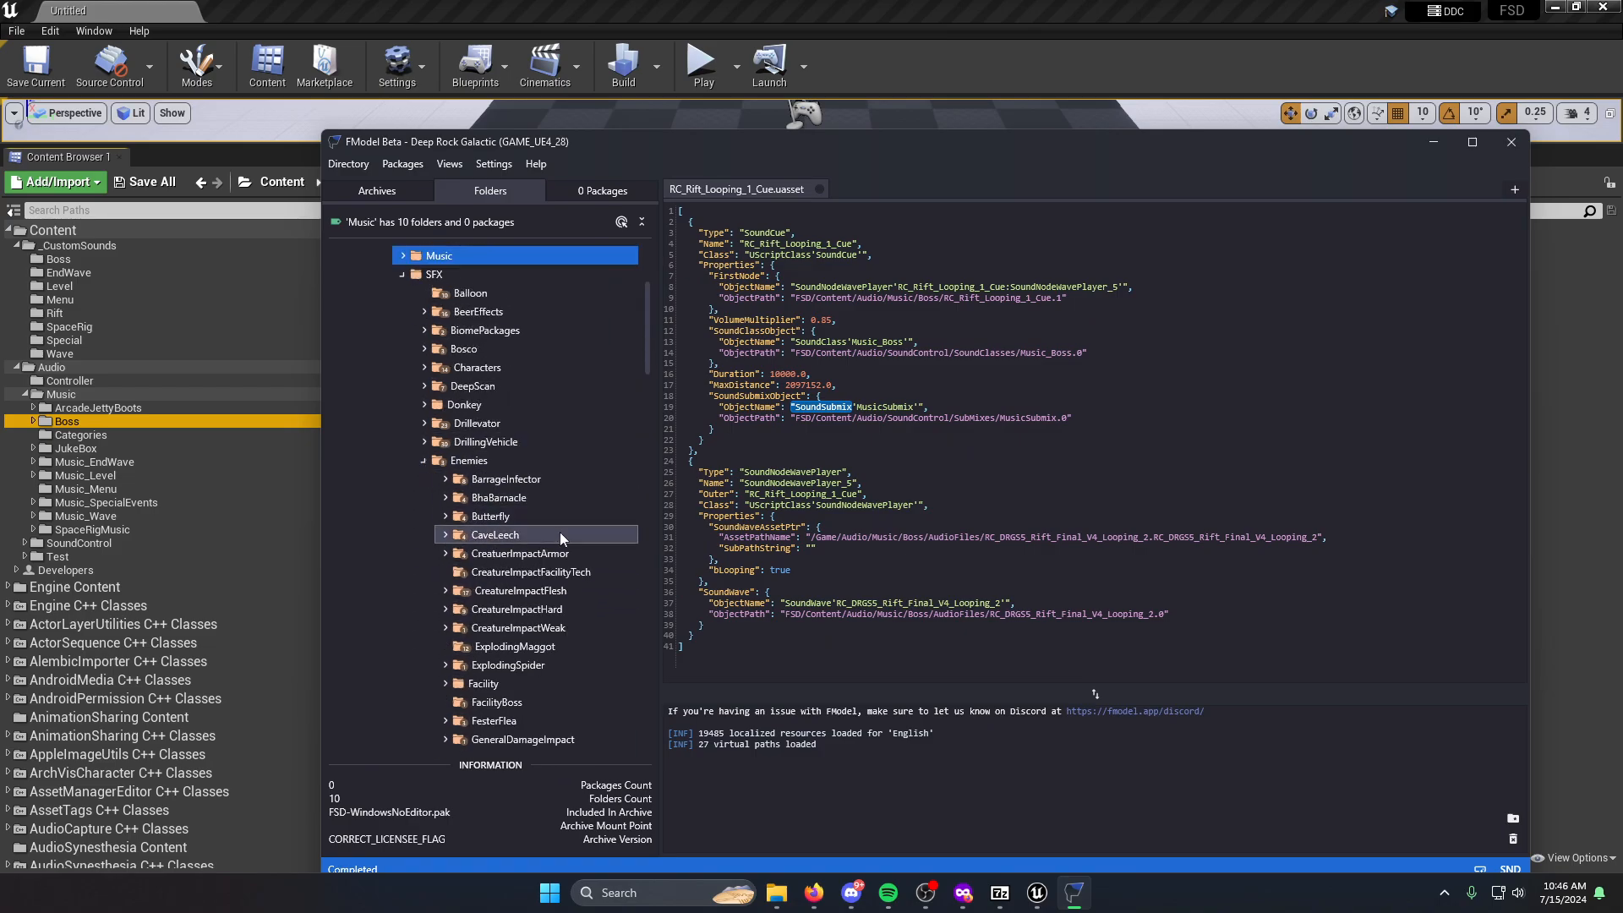
pyautogui.scroll(-4, 551, 549)
pyautogui.scroll(-4, 539, 539)
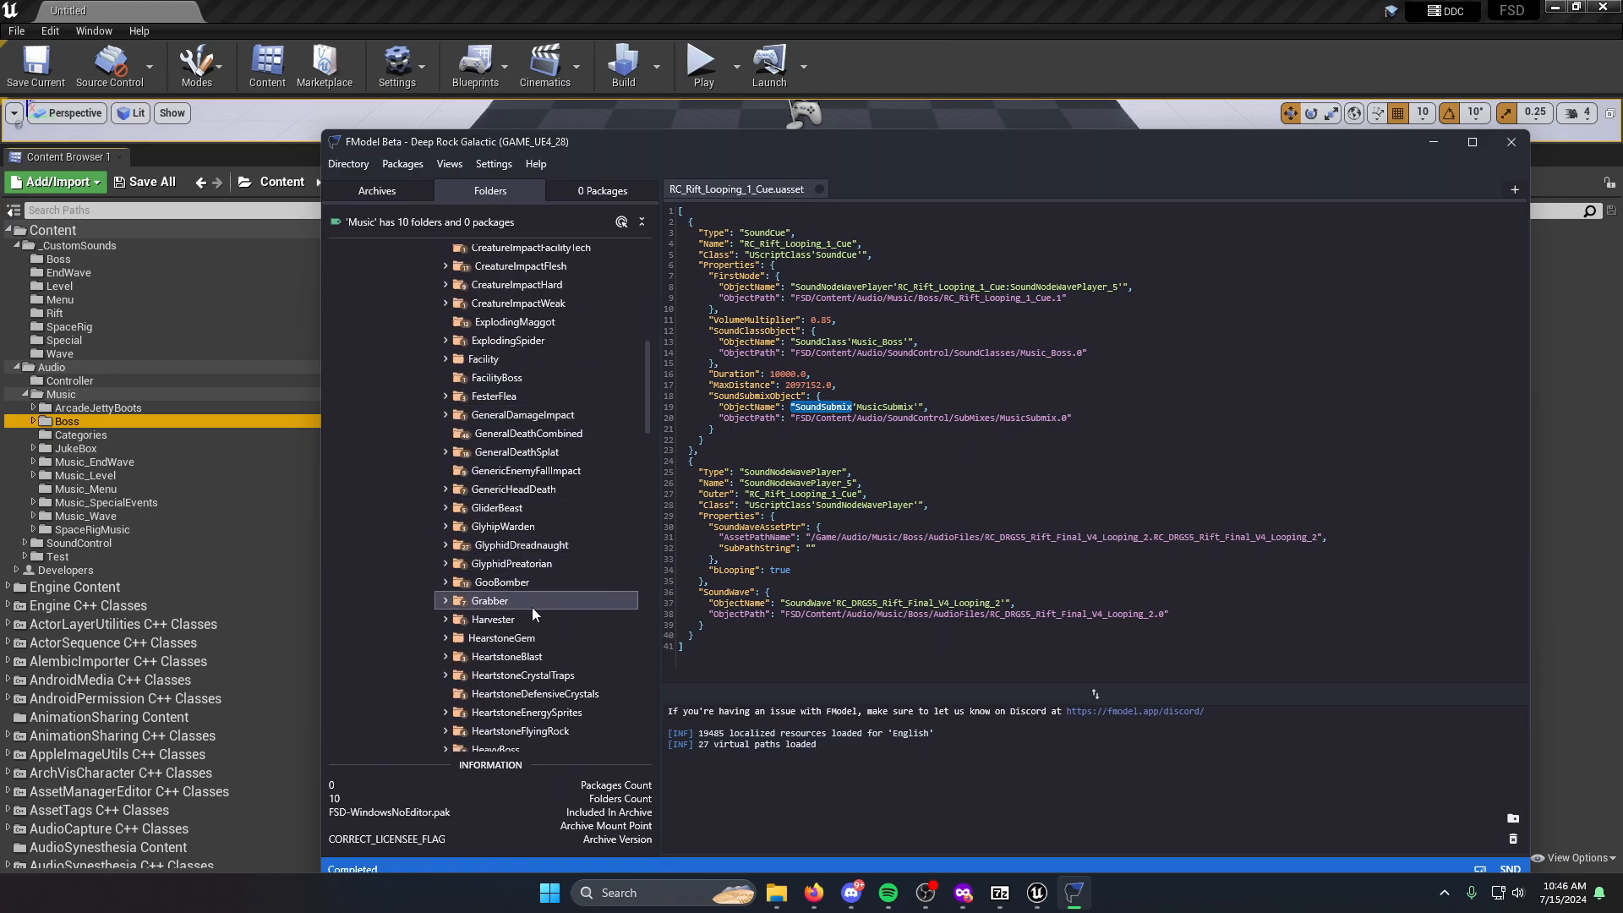
pyautogui.scroll(-3, 530, 607)
pyautogui.click(519, 481)
pyautogui.click(444, 481)
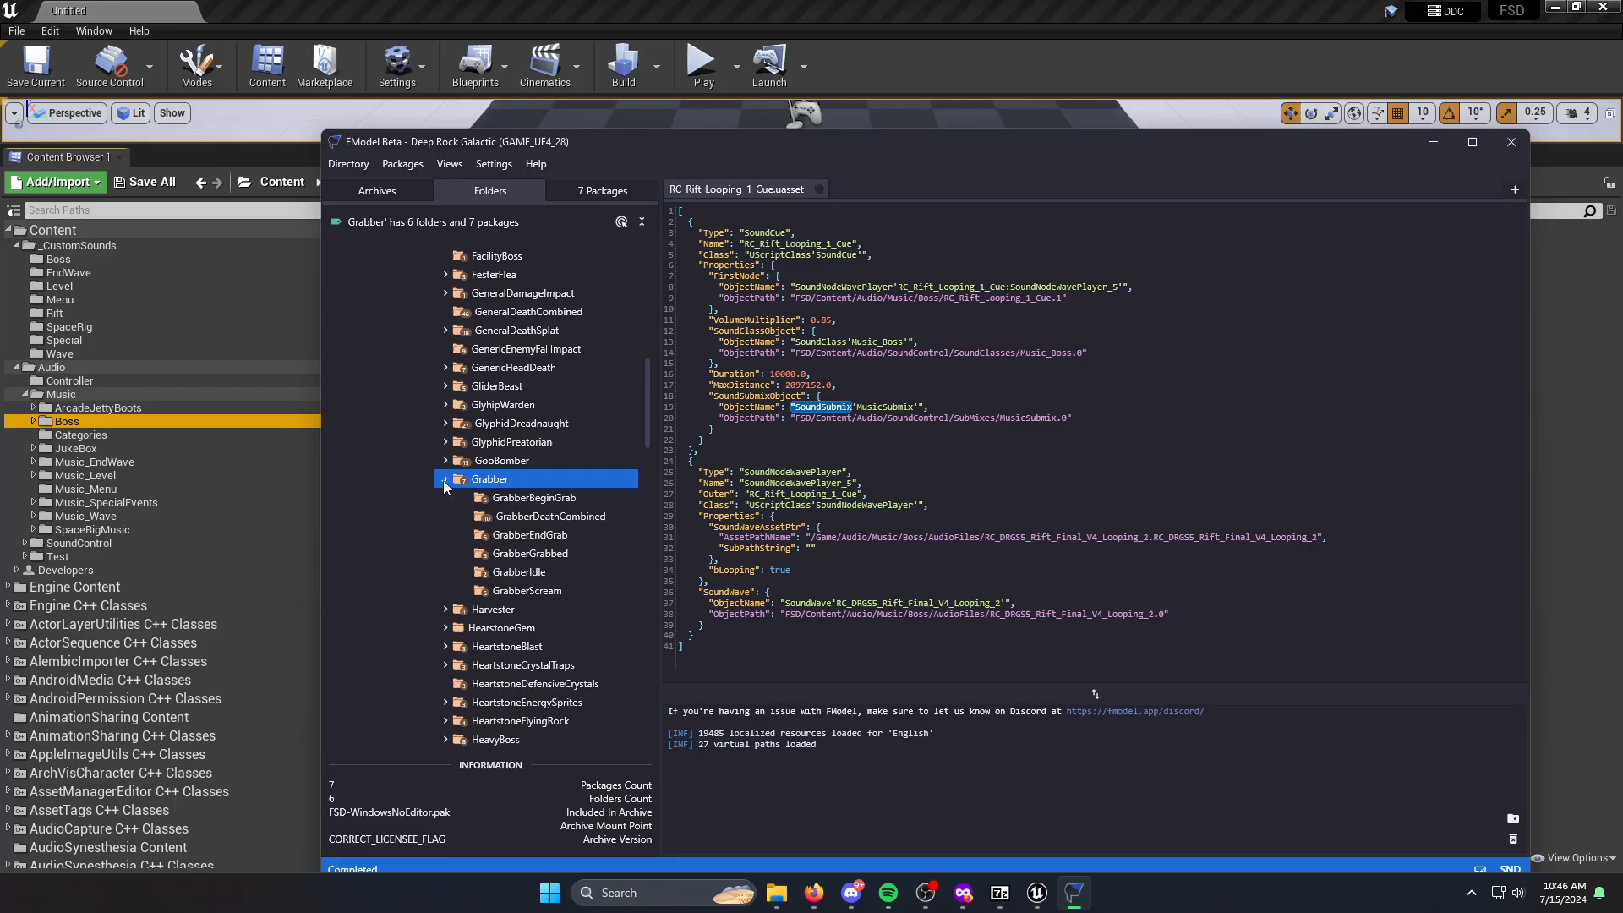
# Preview GrabberBeginGrabA_1 and GrabberBeginGrabA_2 from the GrabberBeginGrab folder in the audio player, and close FModel.
pyautogui.doubleClick(551, 499)
pyautogui.doubleClick(472, 271)
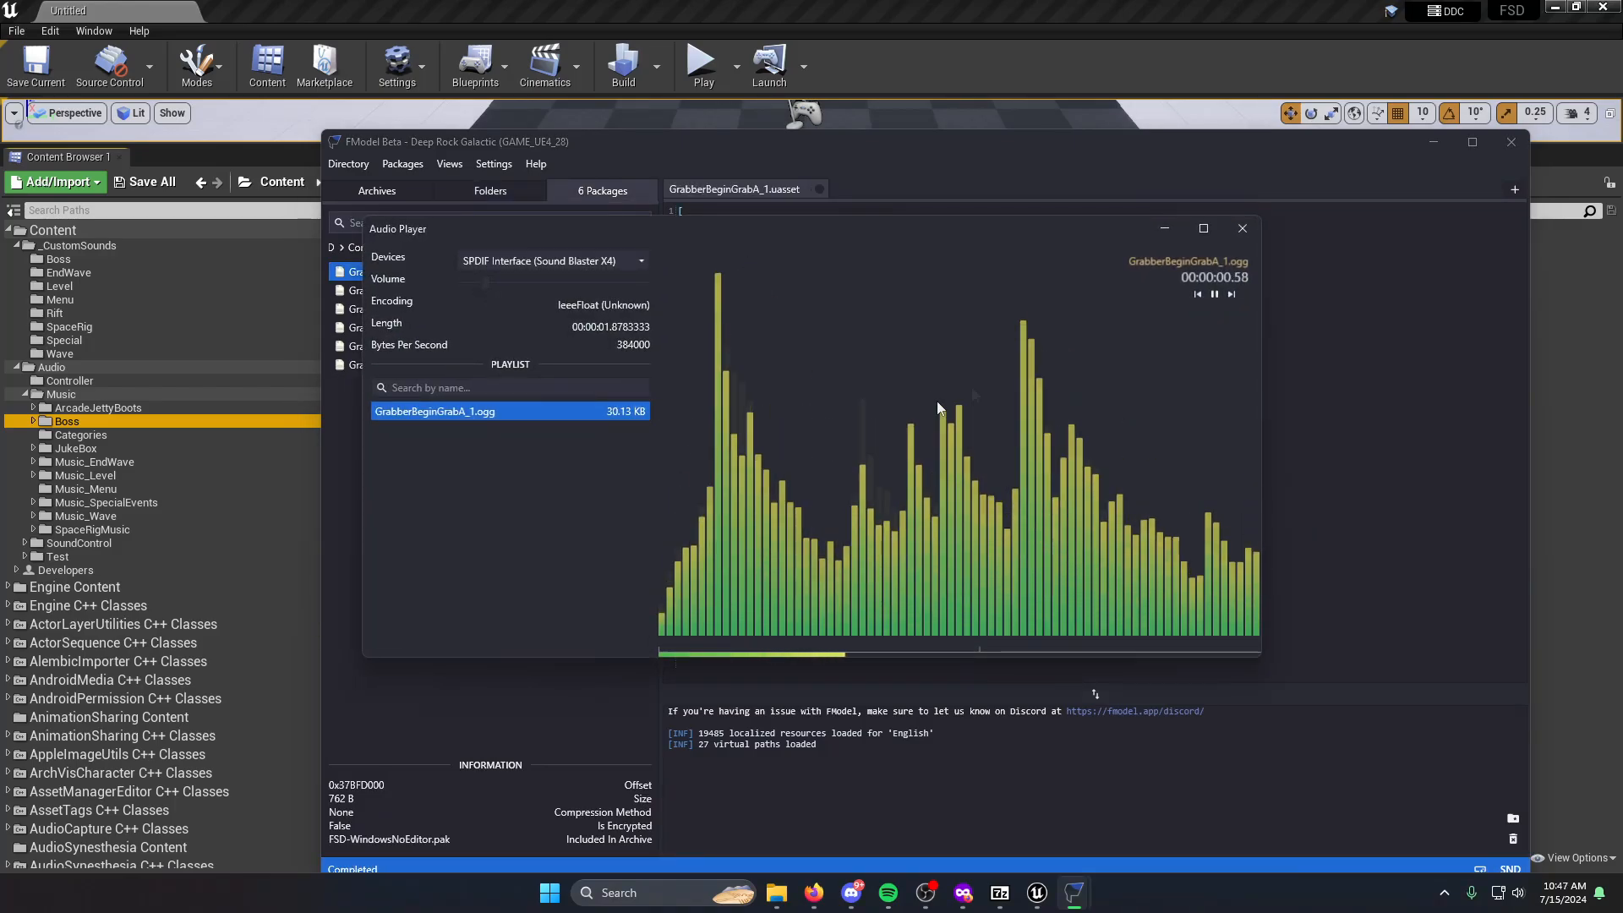
pyautogui.click(1223, 235)
pyautogui.doubleClick(466, 291)
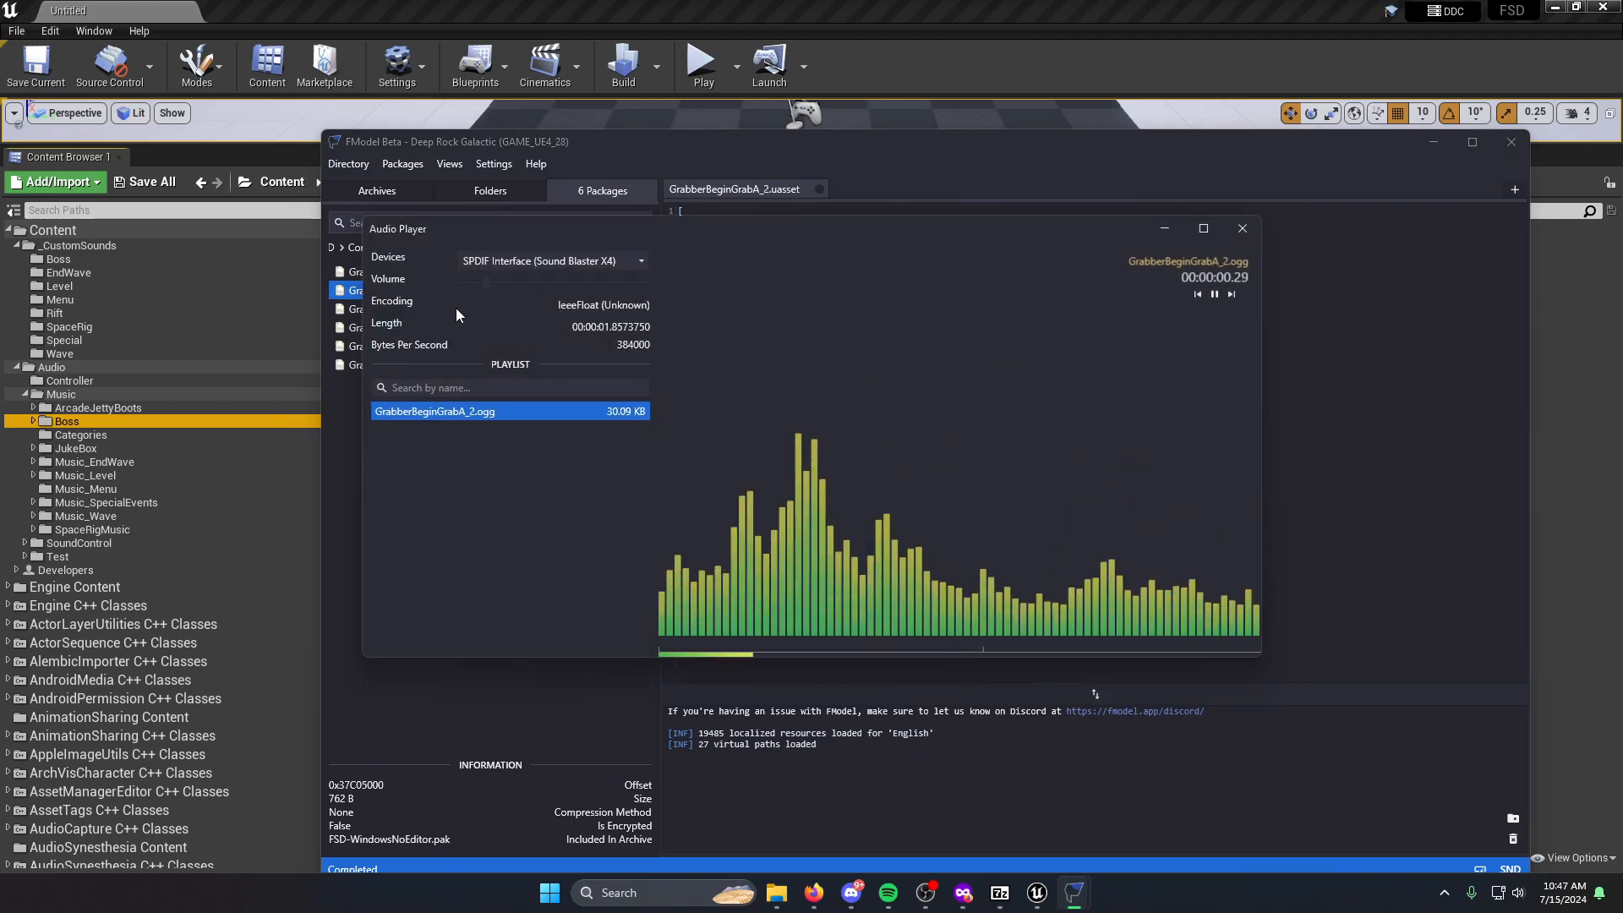
pyautogui.click(1225, 230)
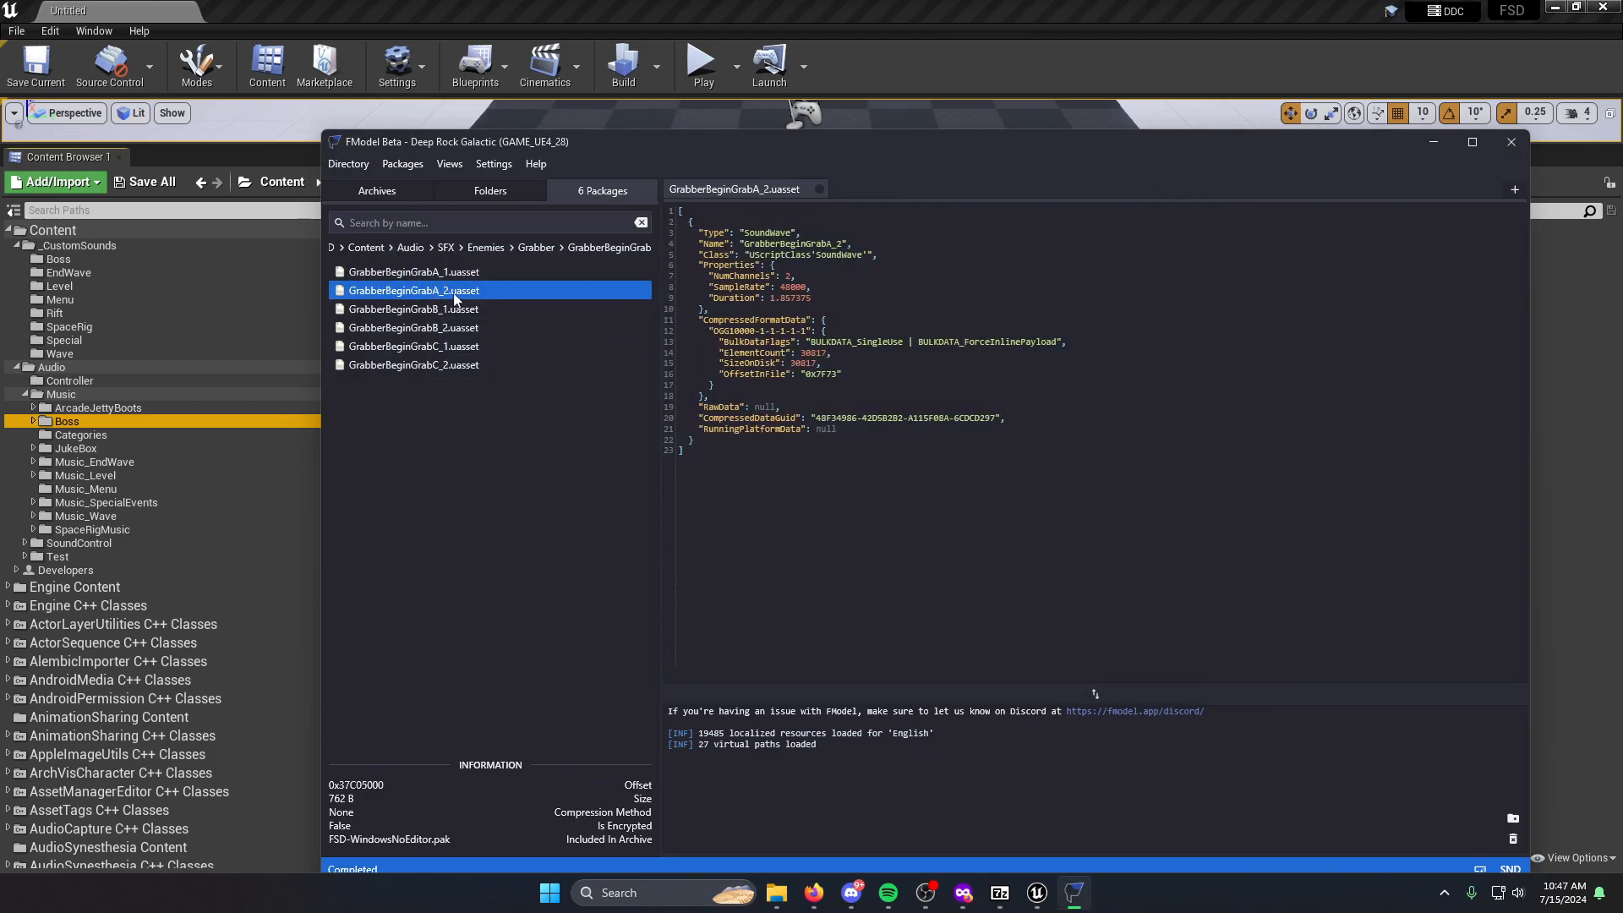
pyautogui.click(459, 192)
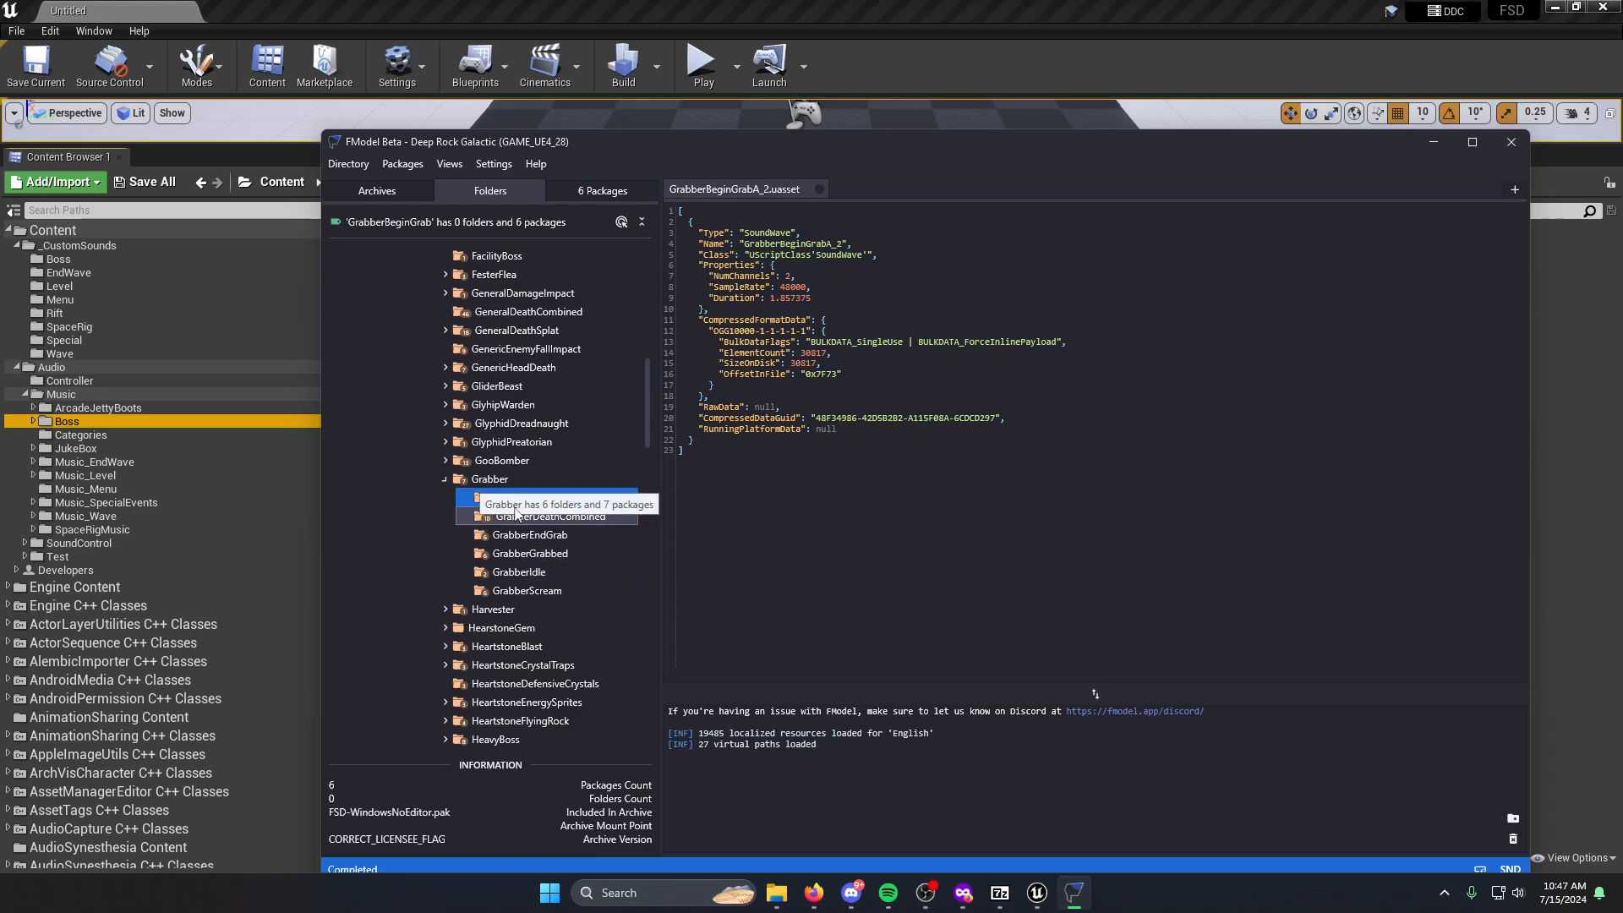
pyautogui.click(588, 192)
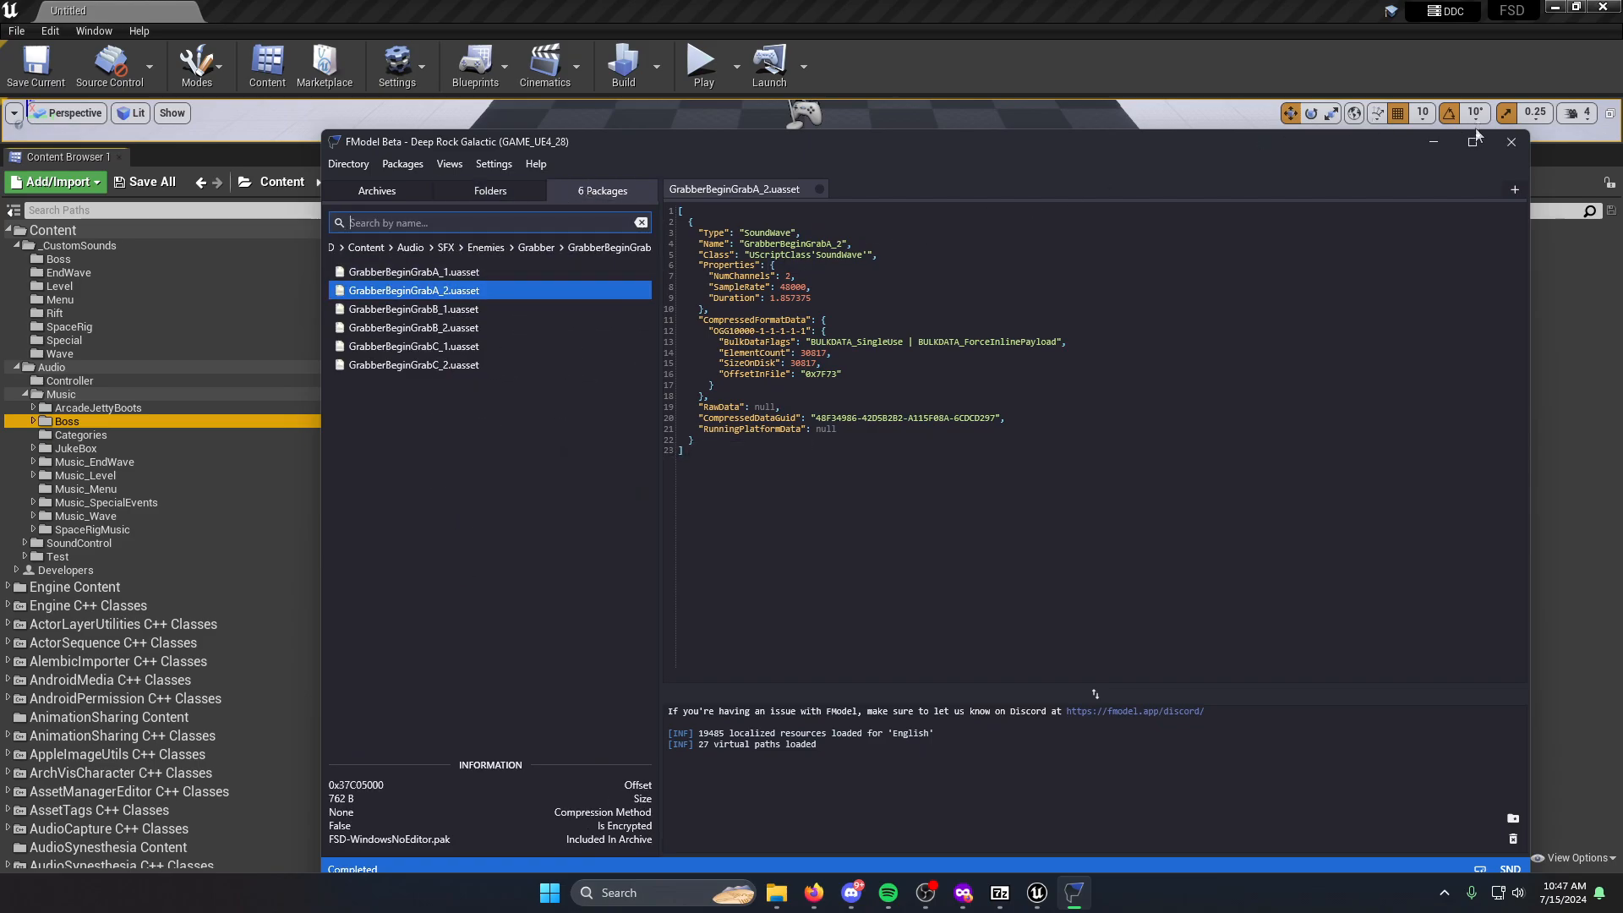
pyautogui.click(1511, 141)
# Open St_InsterstellarNightmares_Cue from the Boss folder, save it and close its editor.
pyautogui.doubleClick(630, 288)
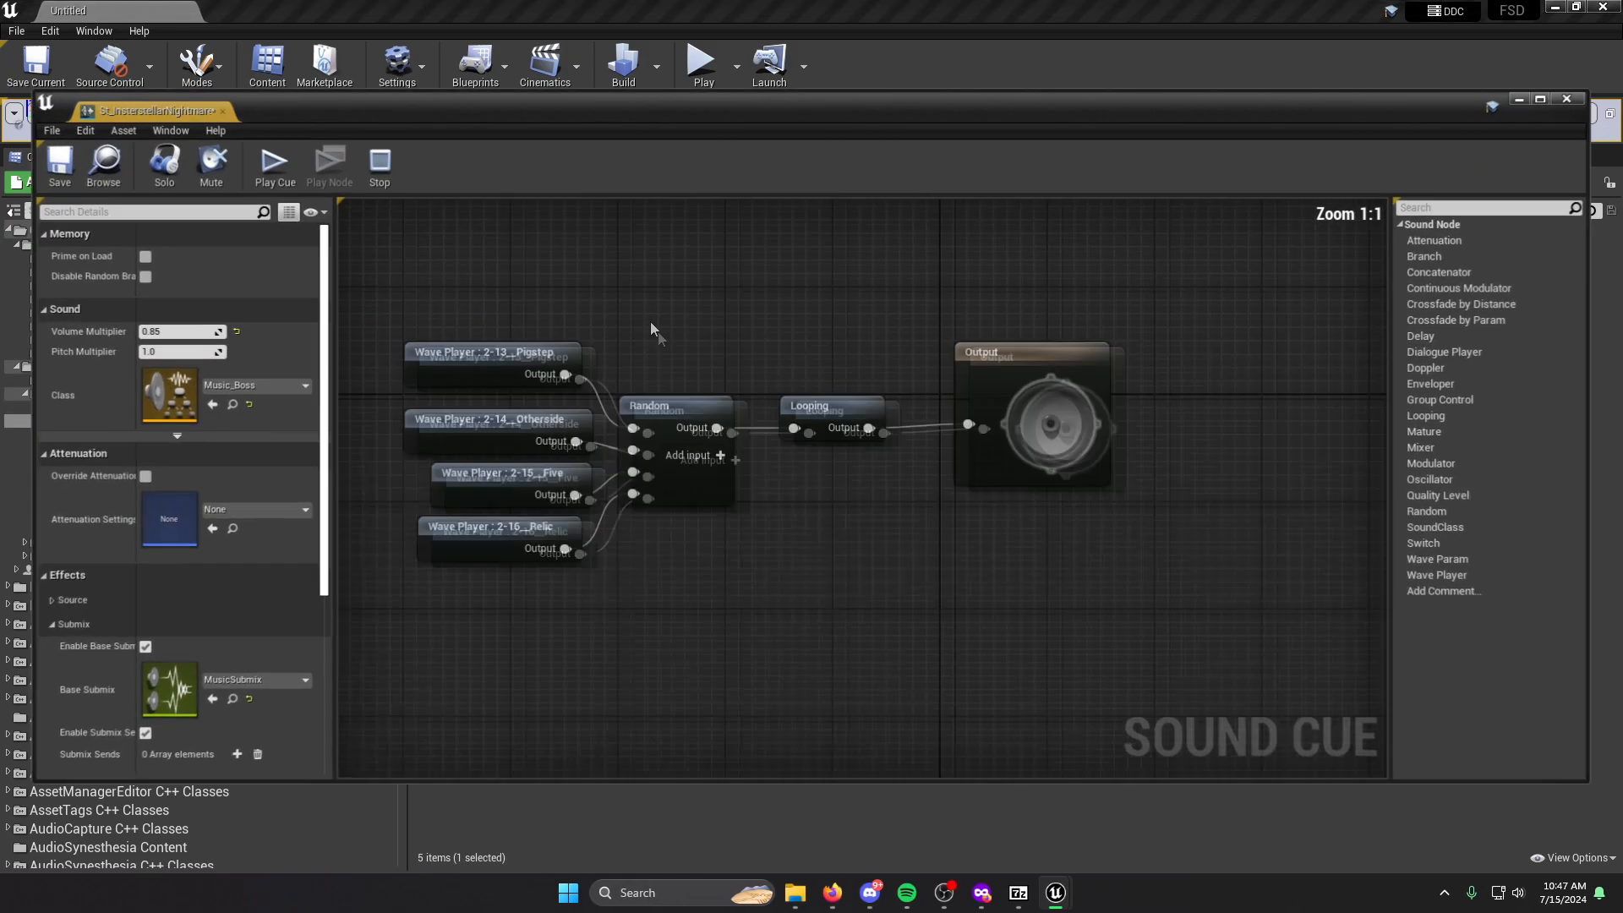
pyautogui.moveTo(644, 329); pyautogui.dragTo(652, 661)
pyautogui.click(1057, 606)
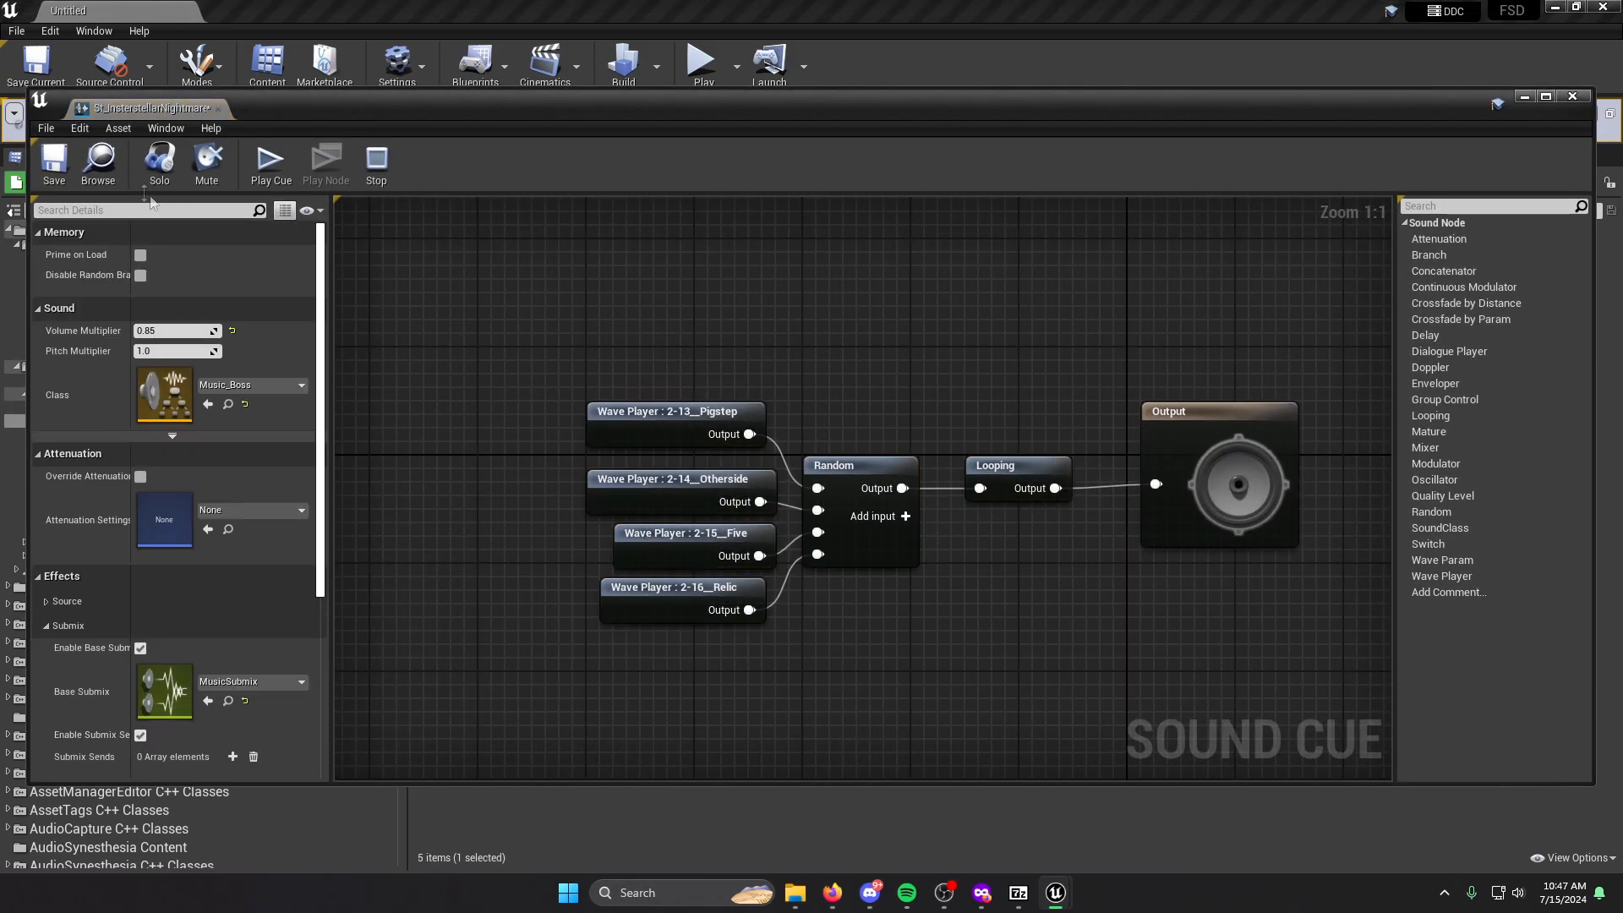
pyautogui.click(54, 164)
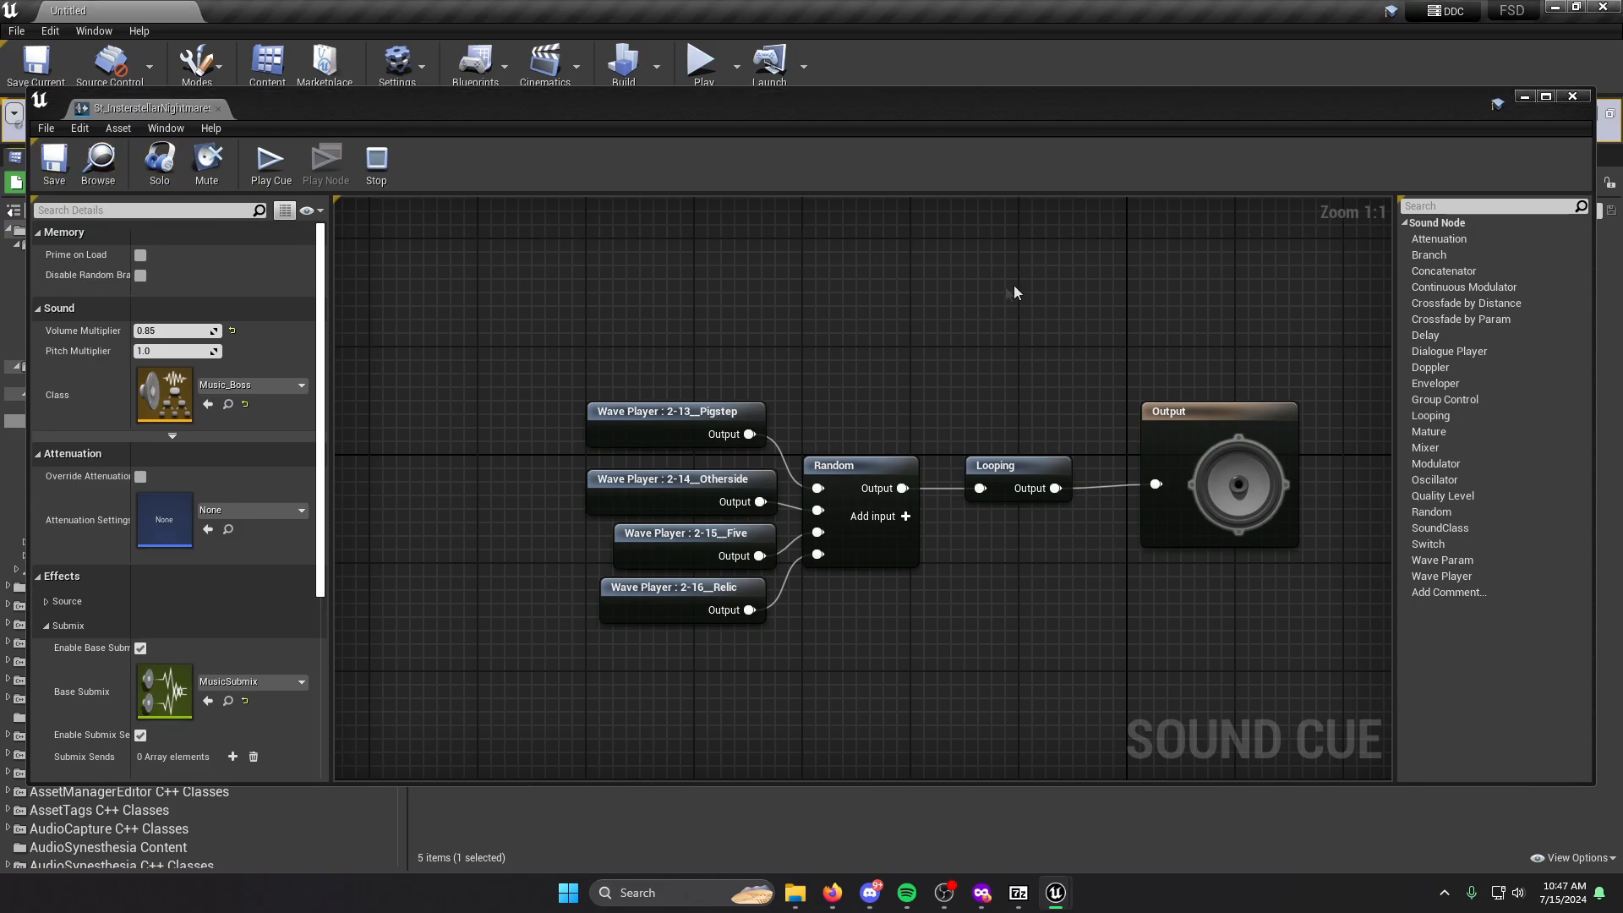
pyautogui.click(1572, 96)
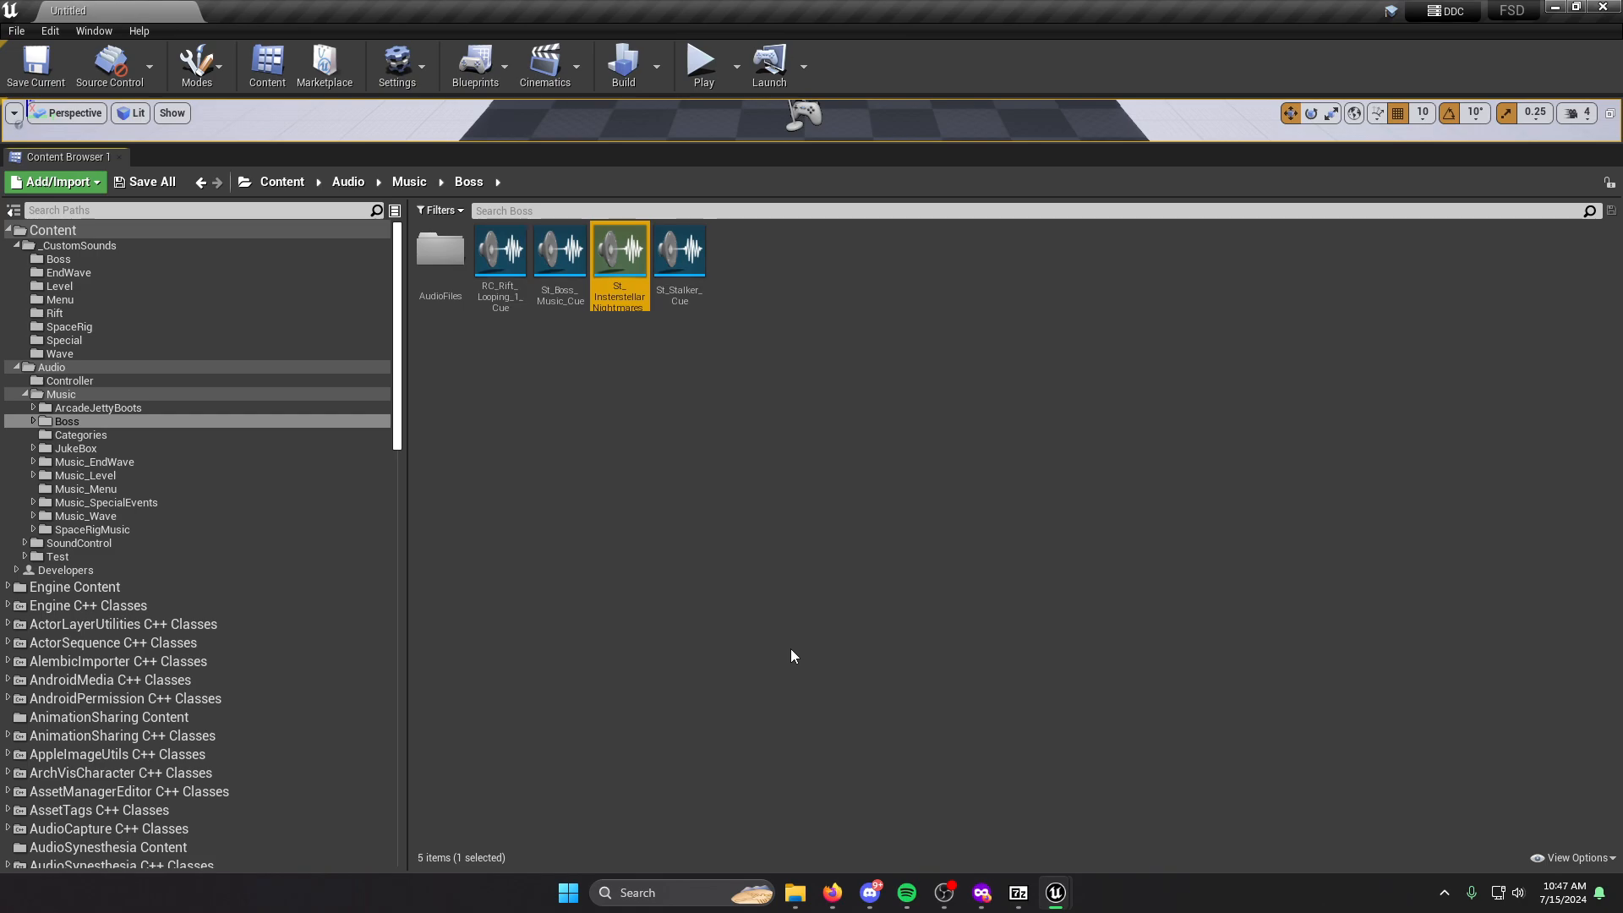
# Check the custom sound in _CustomSounds/Rift and open RC_Rift_Looping_1_Cue from the Audio/Music/Boss folder.
pyautogui.click(137, 315)
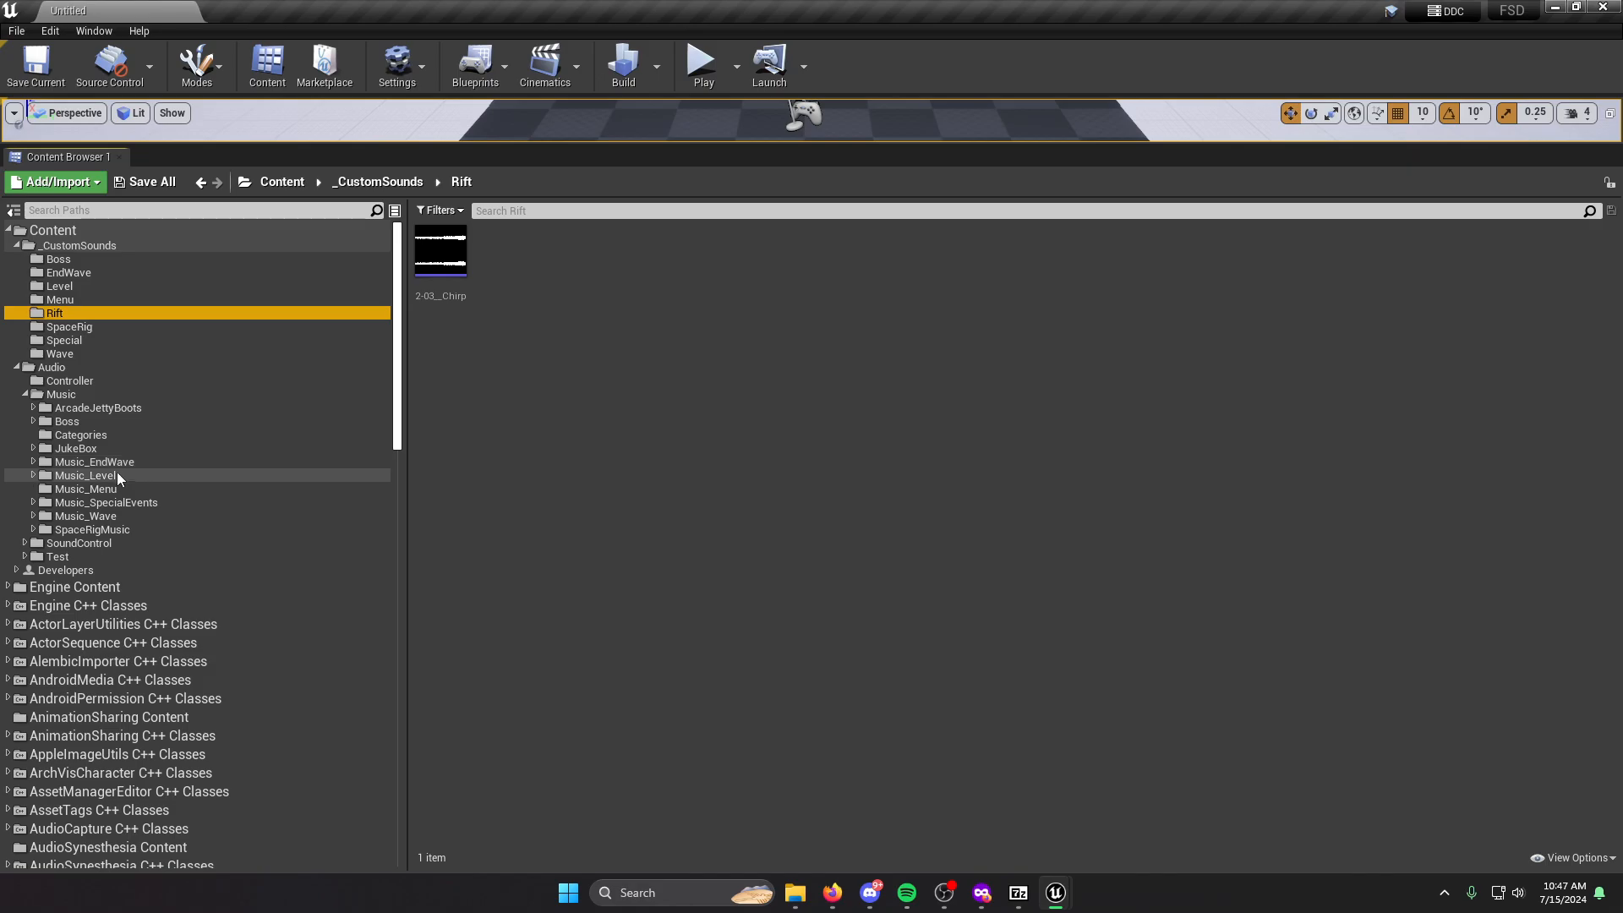
pyautogui.click(93, 422)
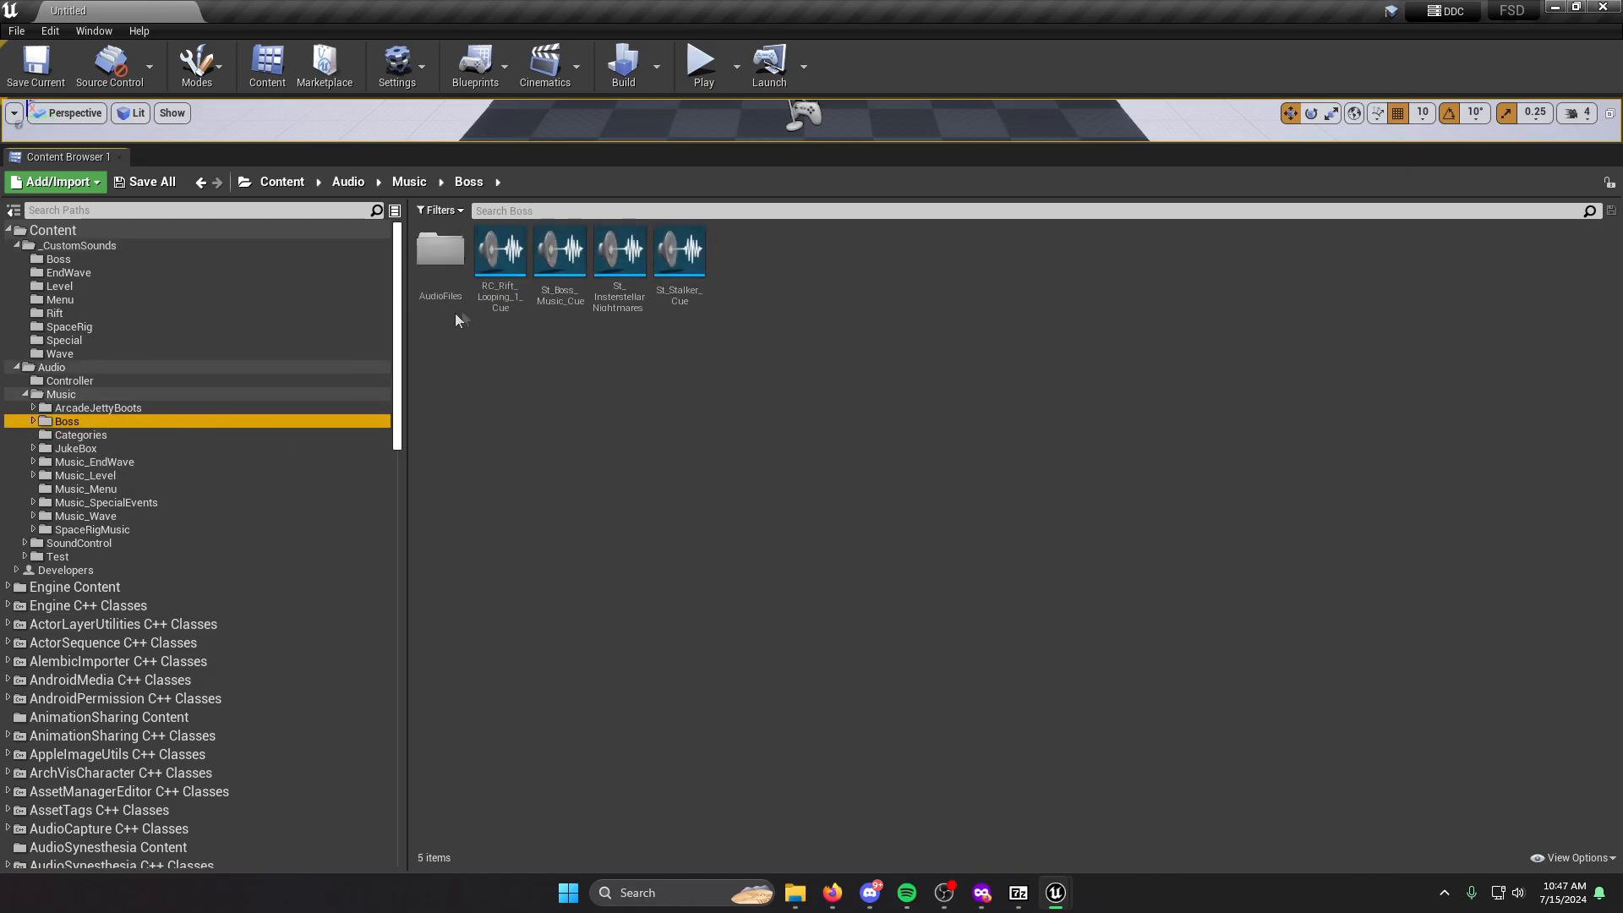
pyautogui.doubleClick(502, 308)
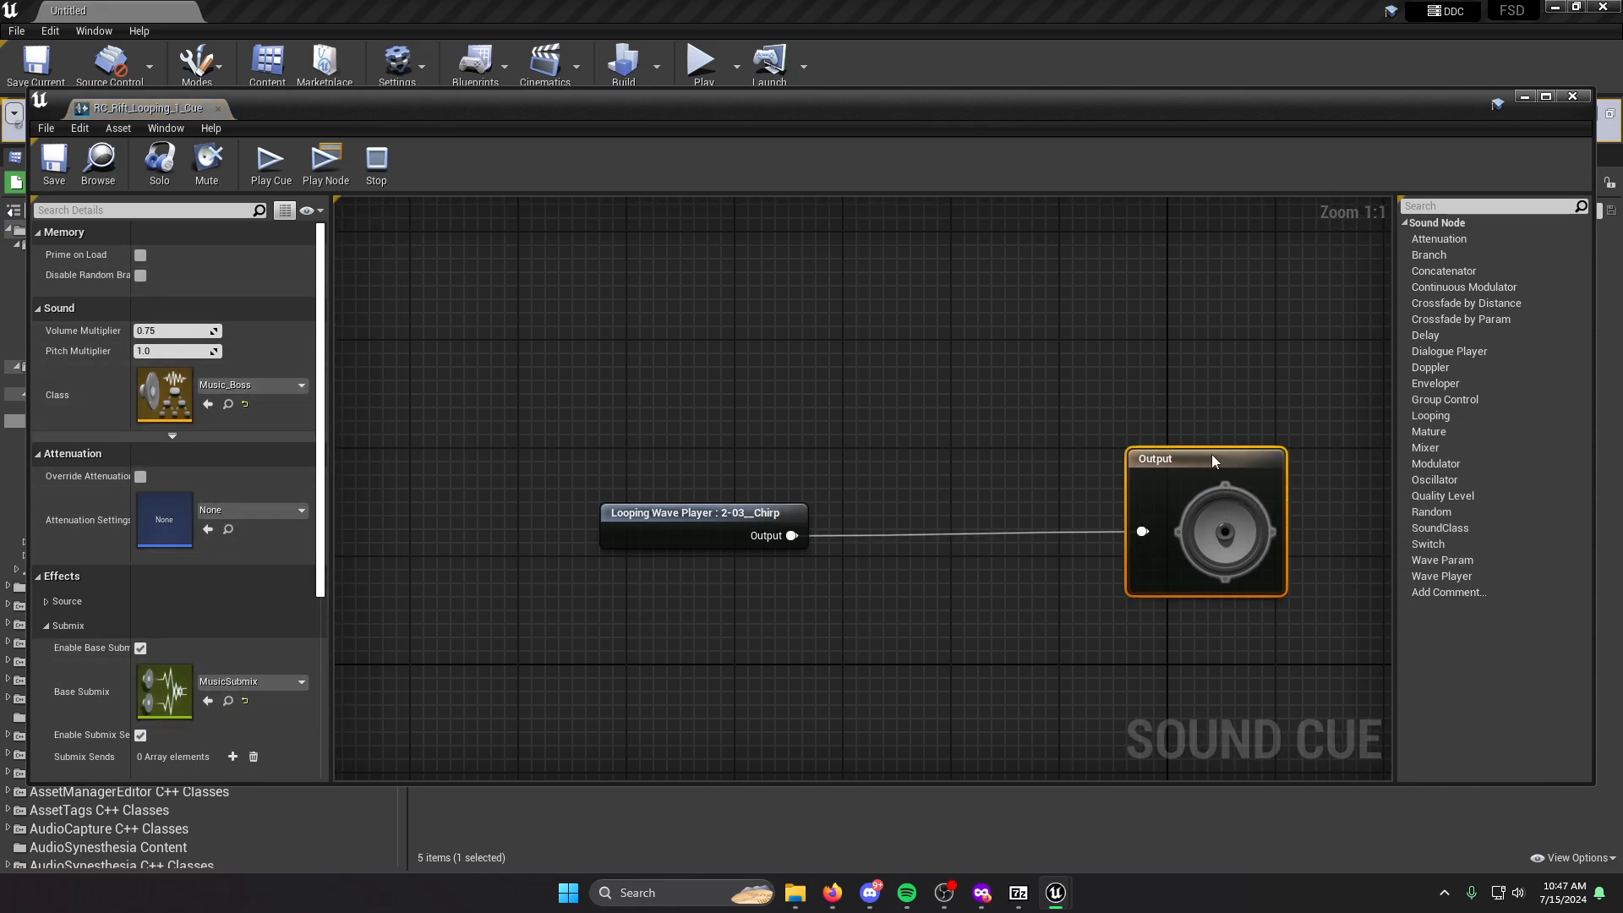
# Move the Output node closer to the 2-03__Chirp wave player, save RC_Rift_Looping_1_Cue, check the player's looping option and close the editor.
pyautogui.moveTo(1209, 480); pyautogui.dragTo(1155, 466)
pyautogui.click(928, 372)
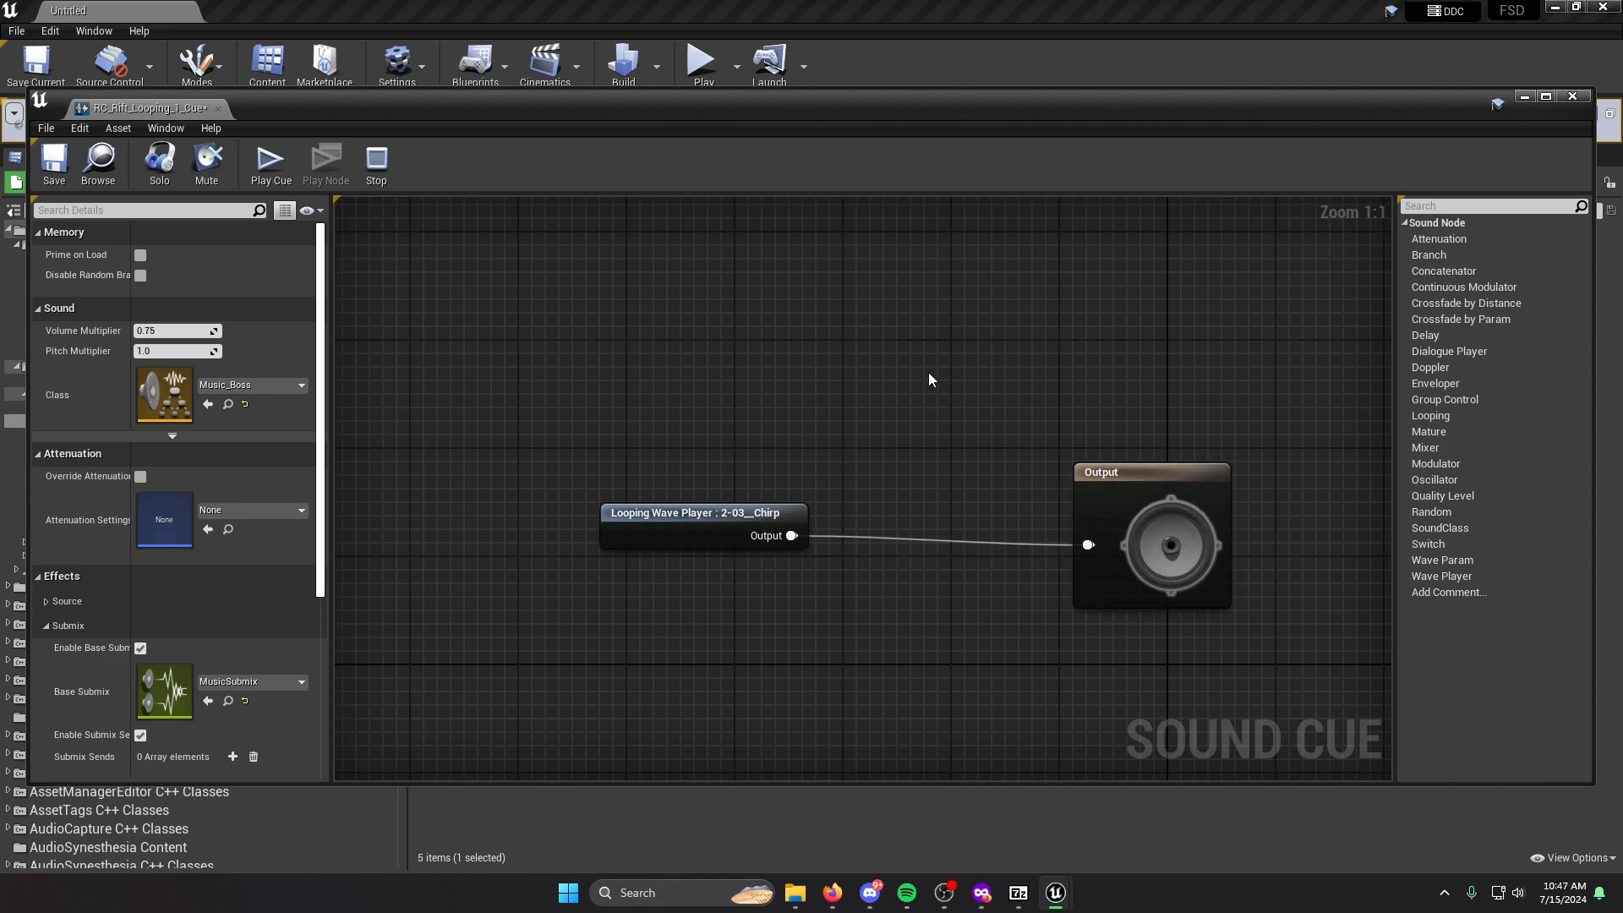
pyautogui.hotkey('ctrl', 's')
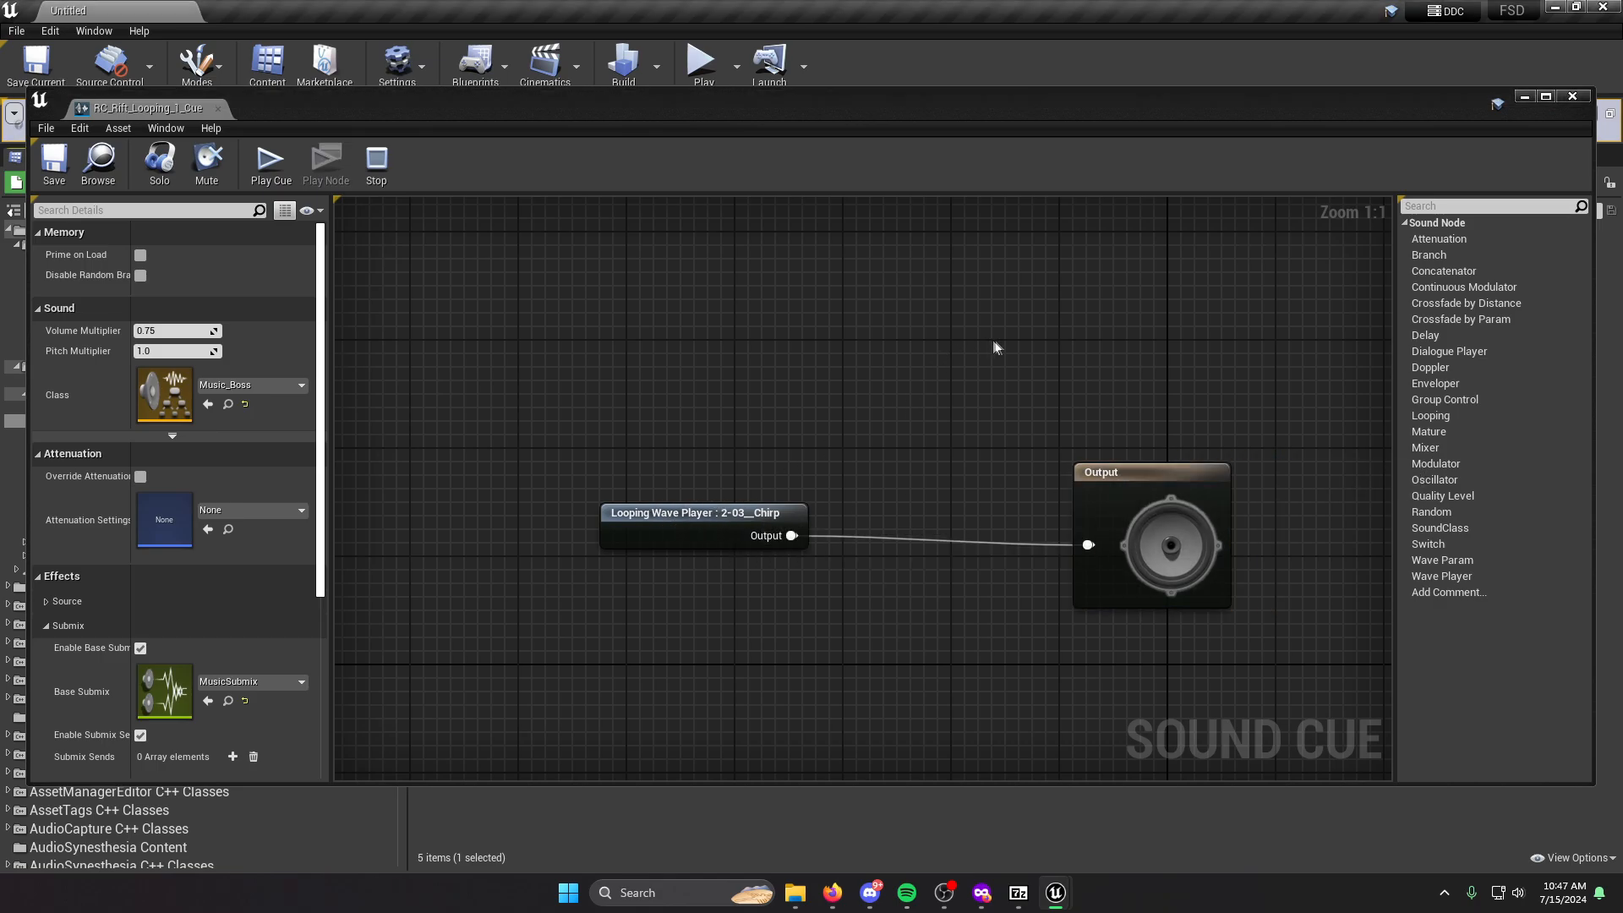
pyautogui.click(642, 511)
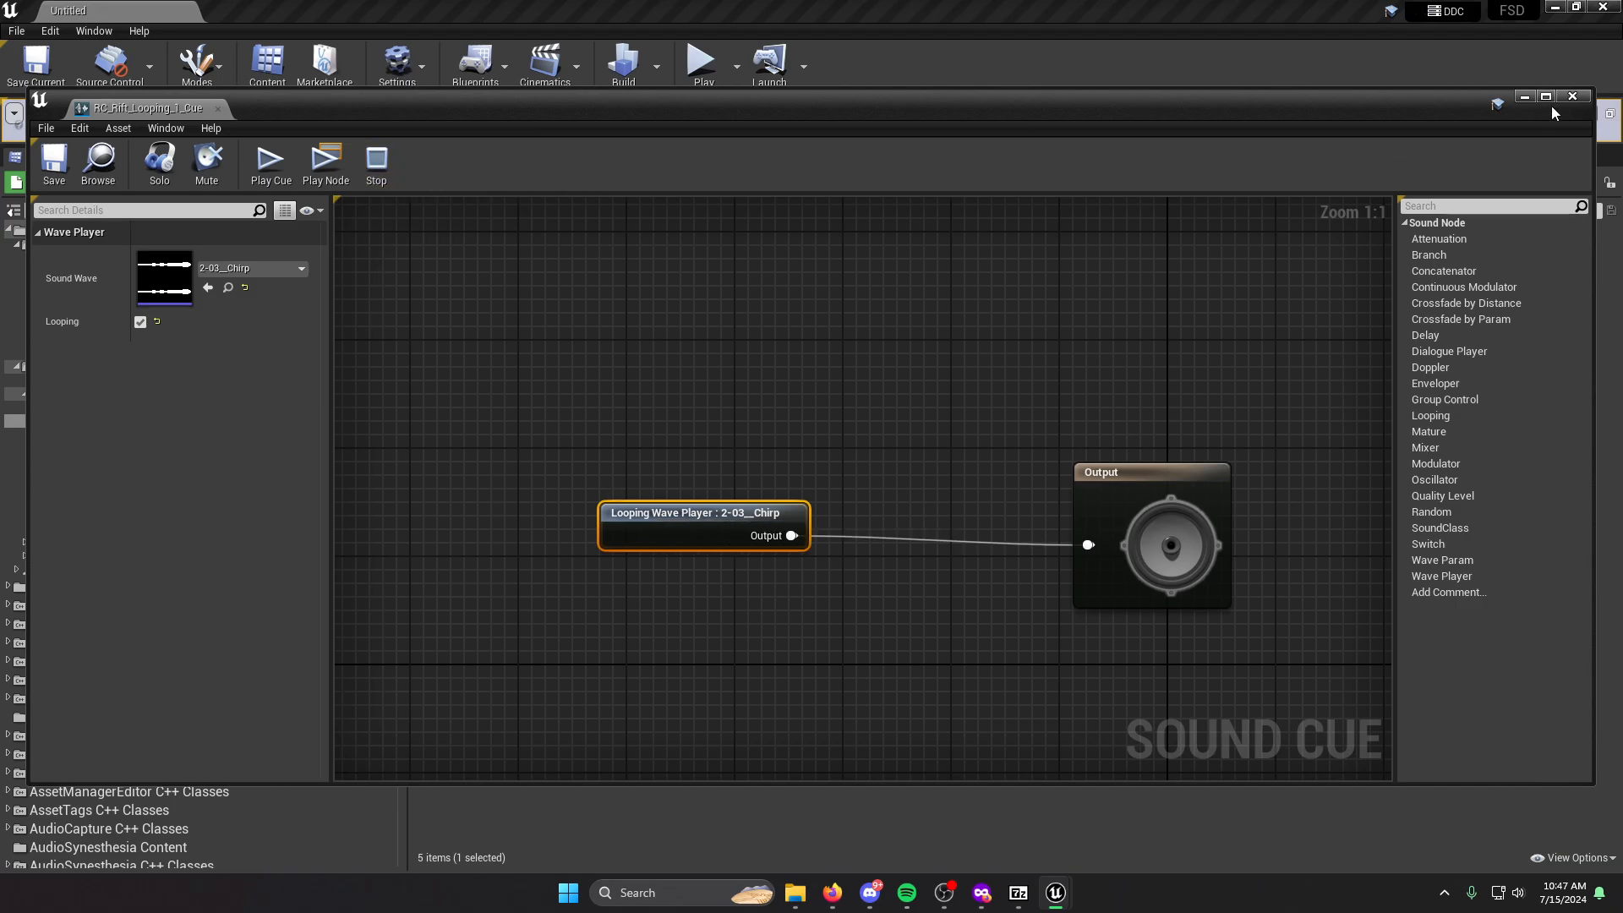
pyautogui.click(1572, 96)
pyautogui.click(946, 372)
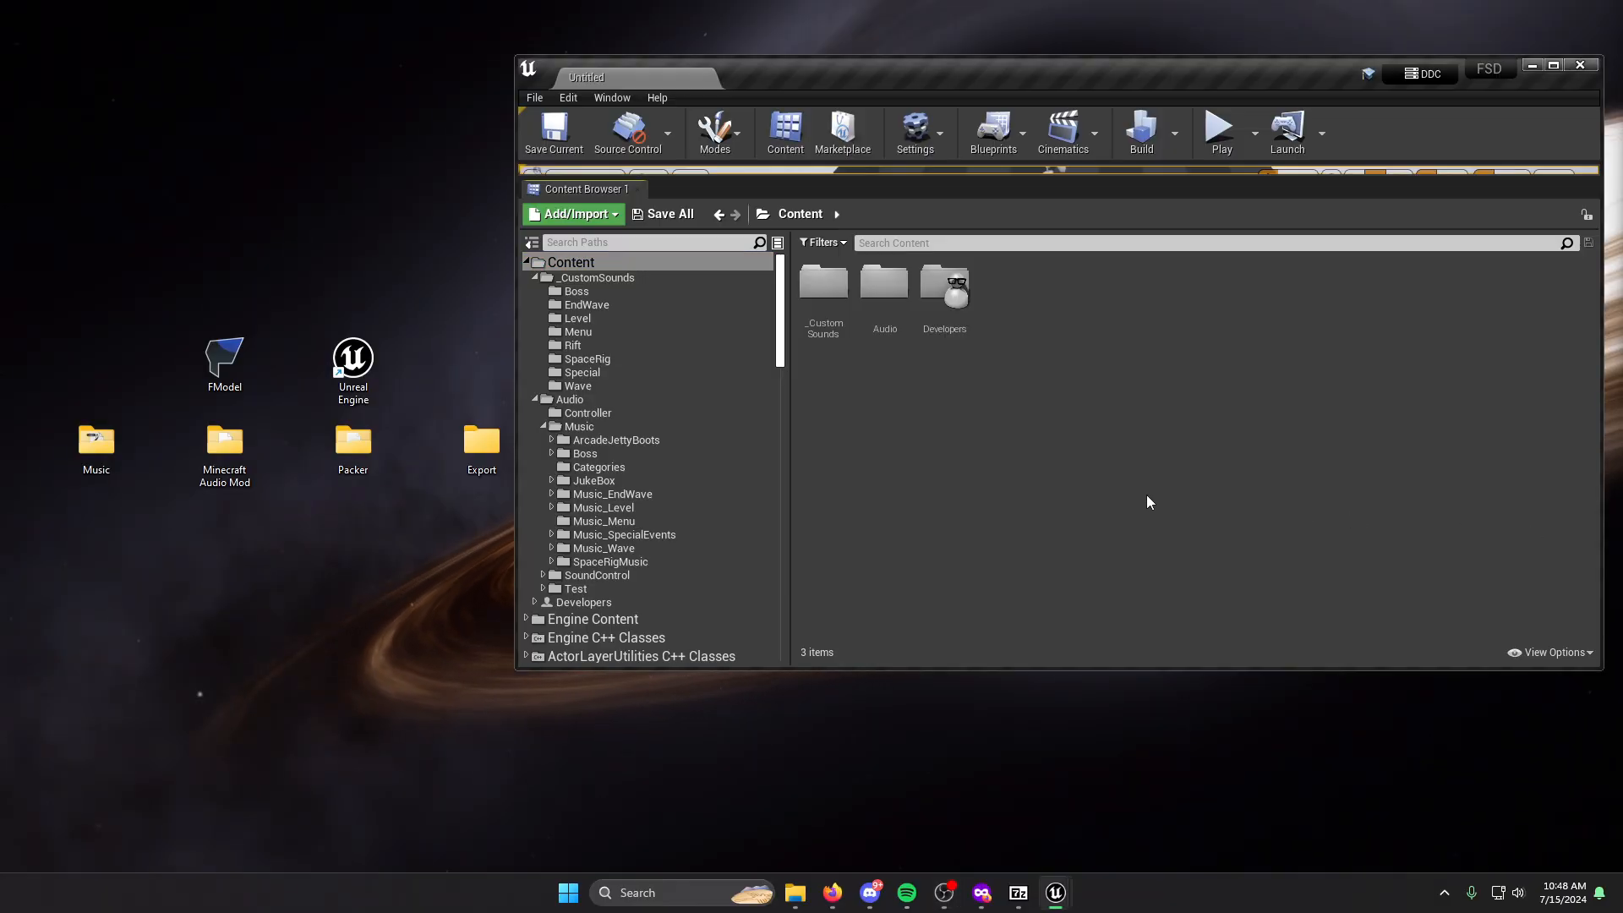
# Open the project's packaging settings.
pyautogui.moveTo(777, 78); pyautogui.dragTo(815, 77)
pyautogui.click(572, 99)
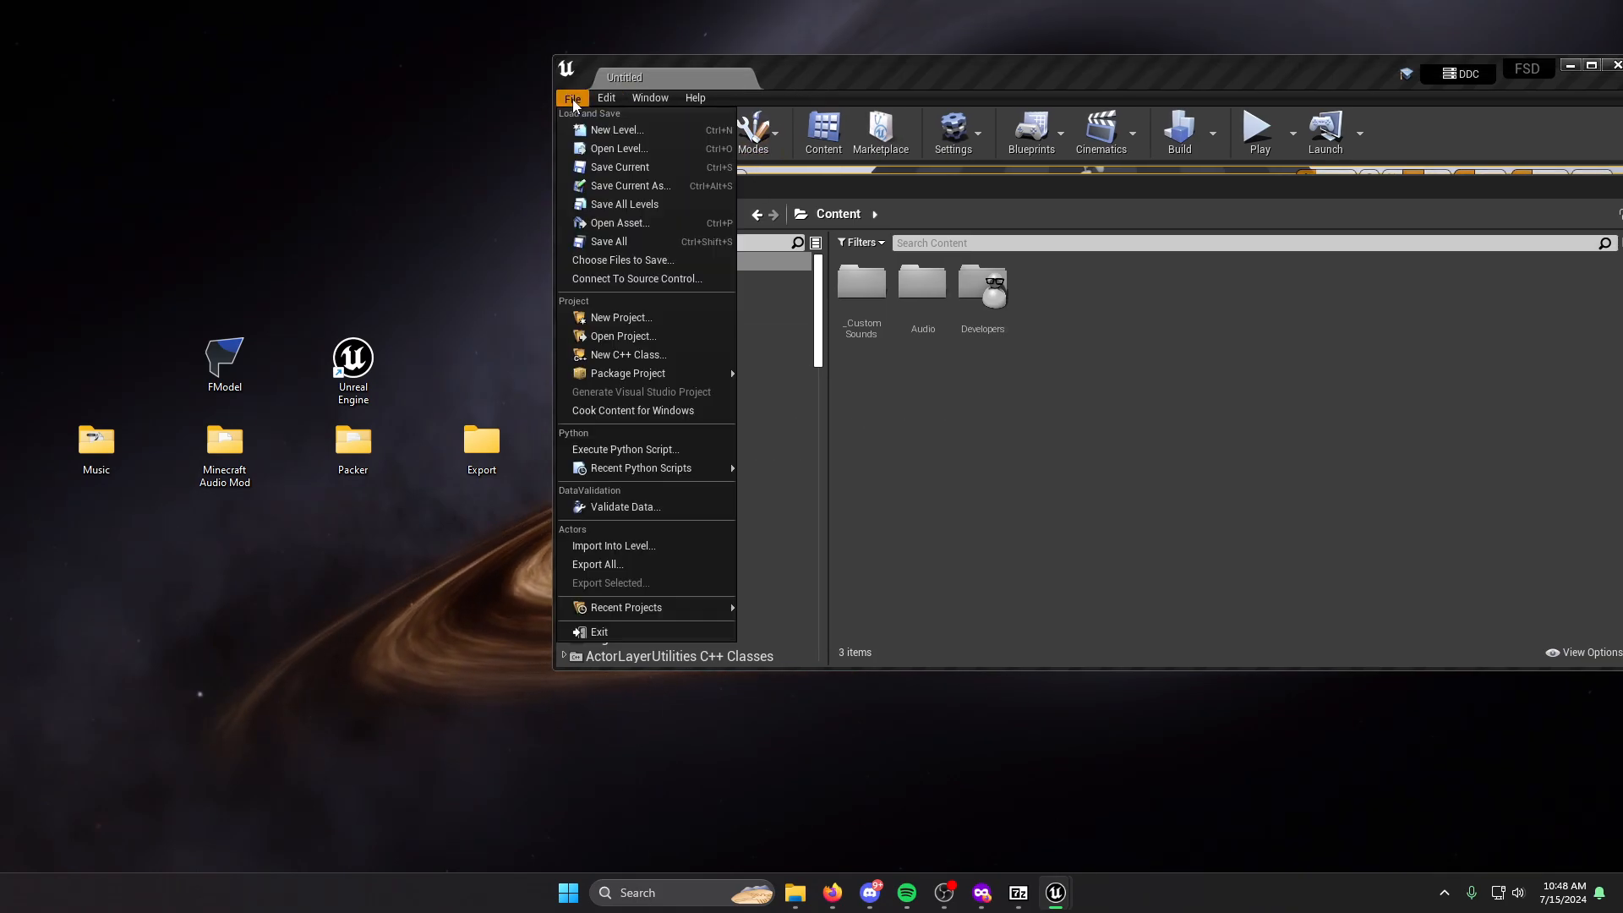
pyautogui.moveTo(654, 373)
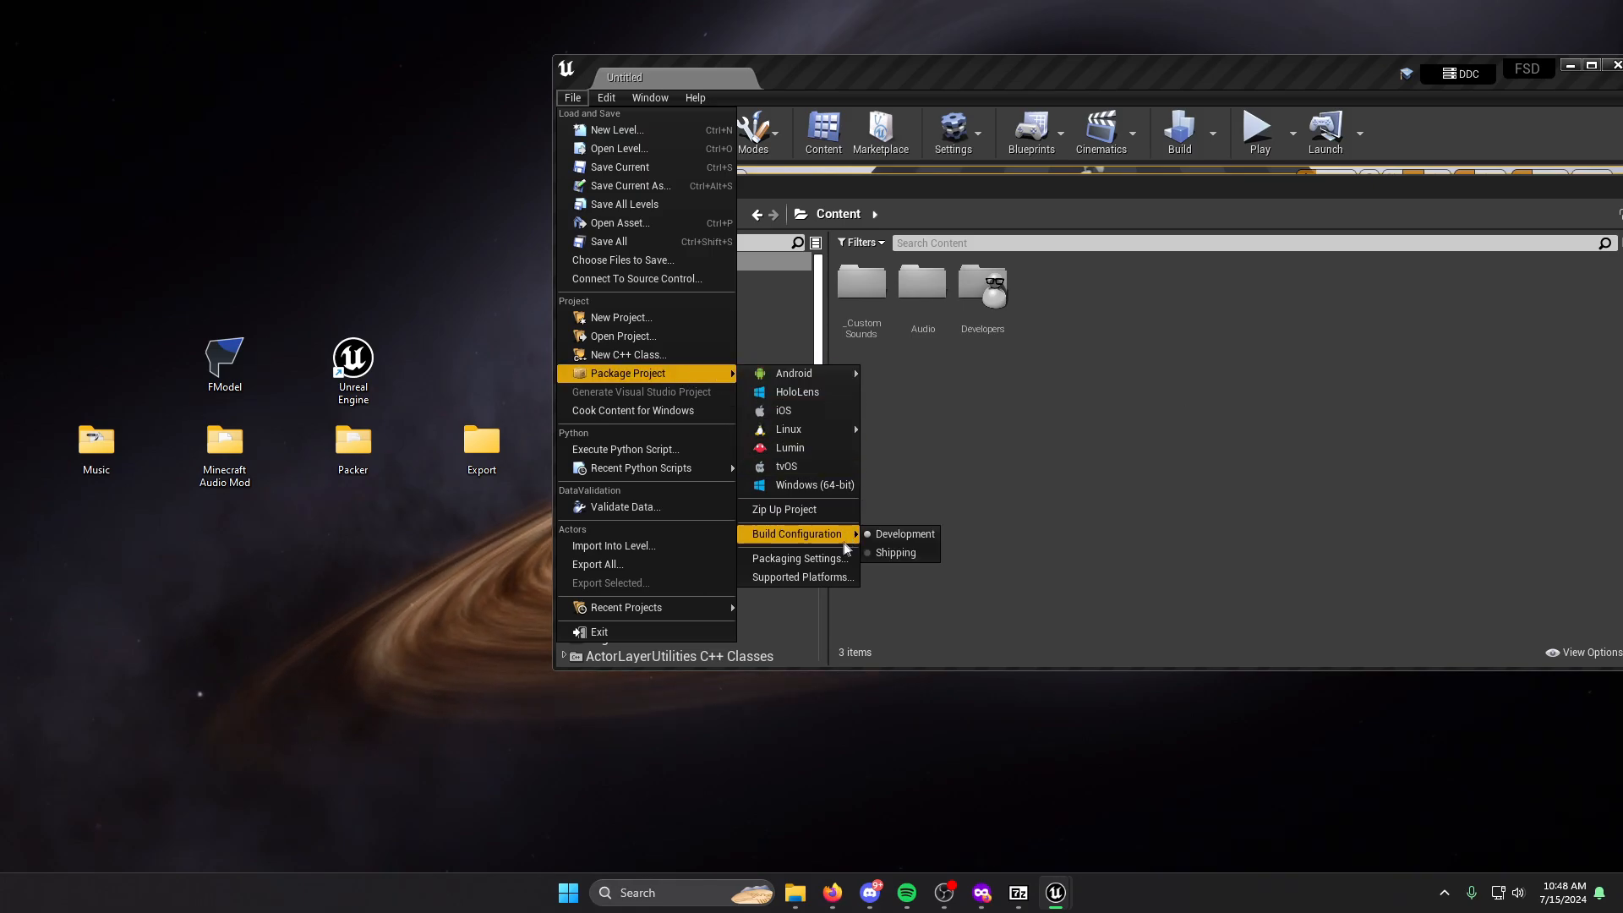
pyautogui.click(816, 561)
pyautogui.moveTo(749, 85); pyautogui.dragTo(933, 102)
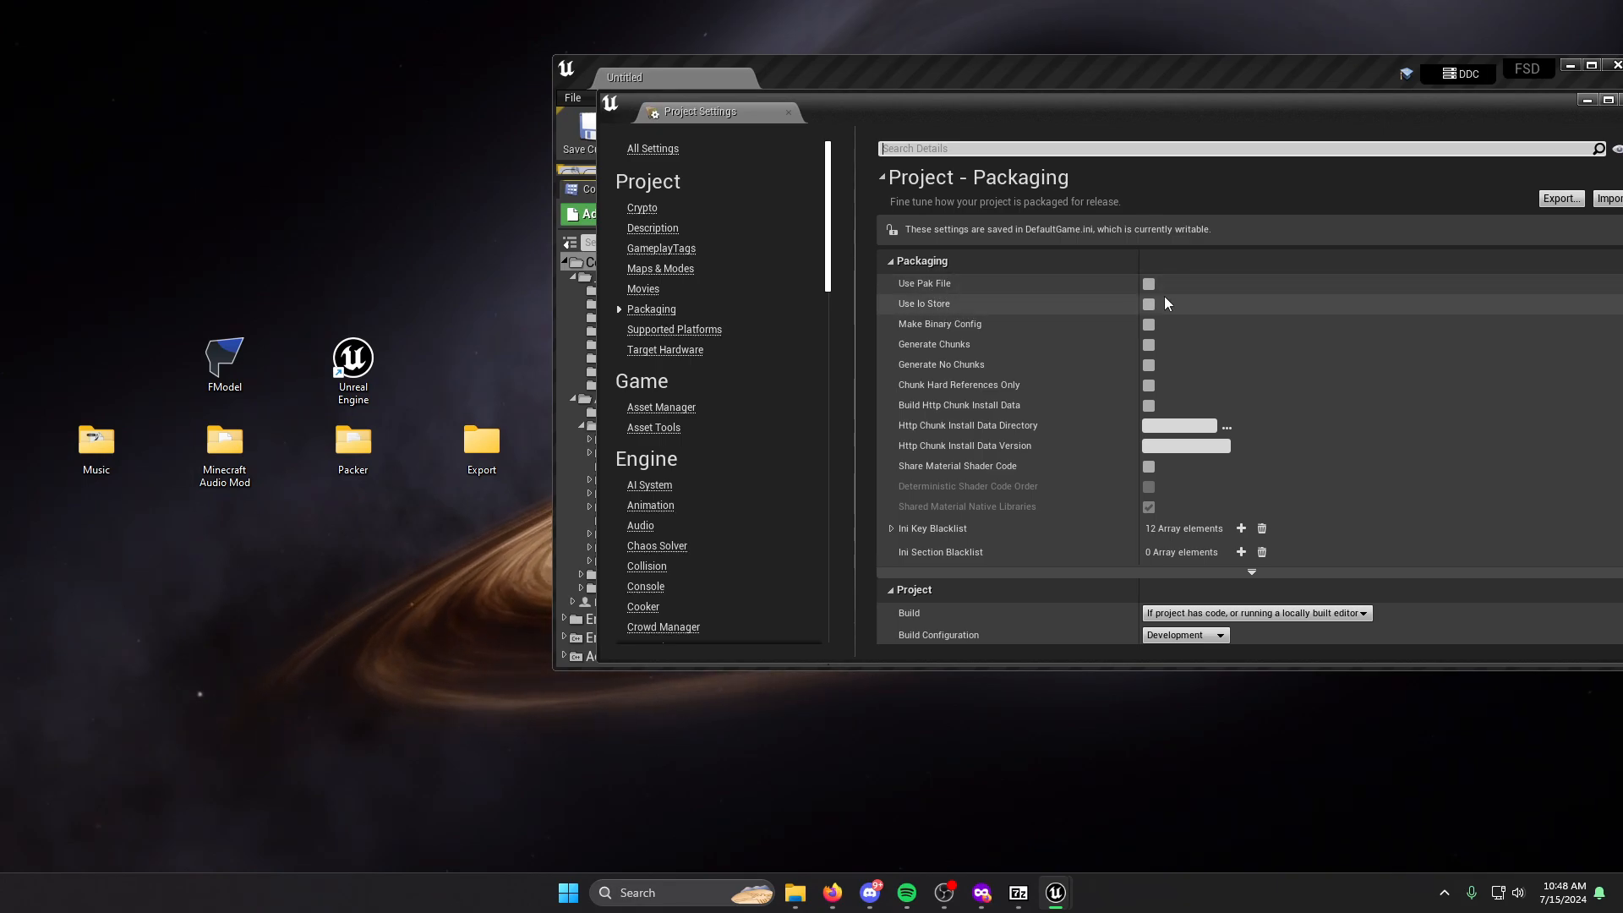
# Show the advanced packaging options and expand the Directories to never cook list.
pyautogui.scroll(-1, 1124, 418)
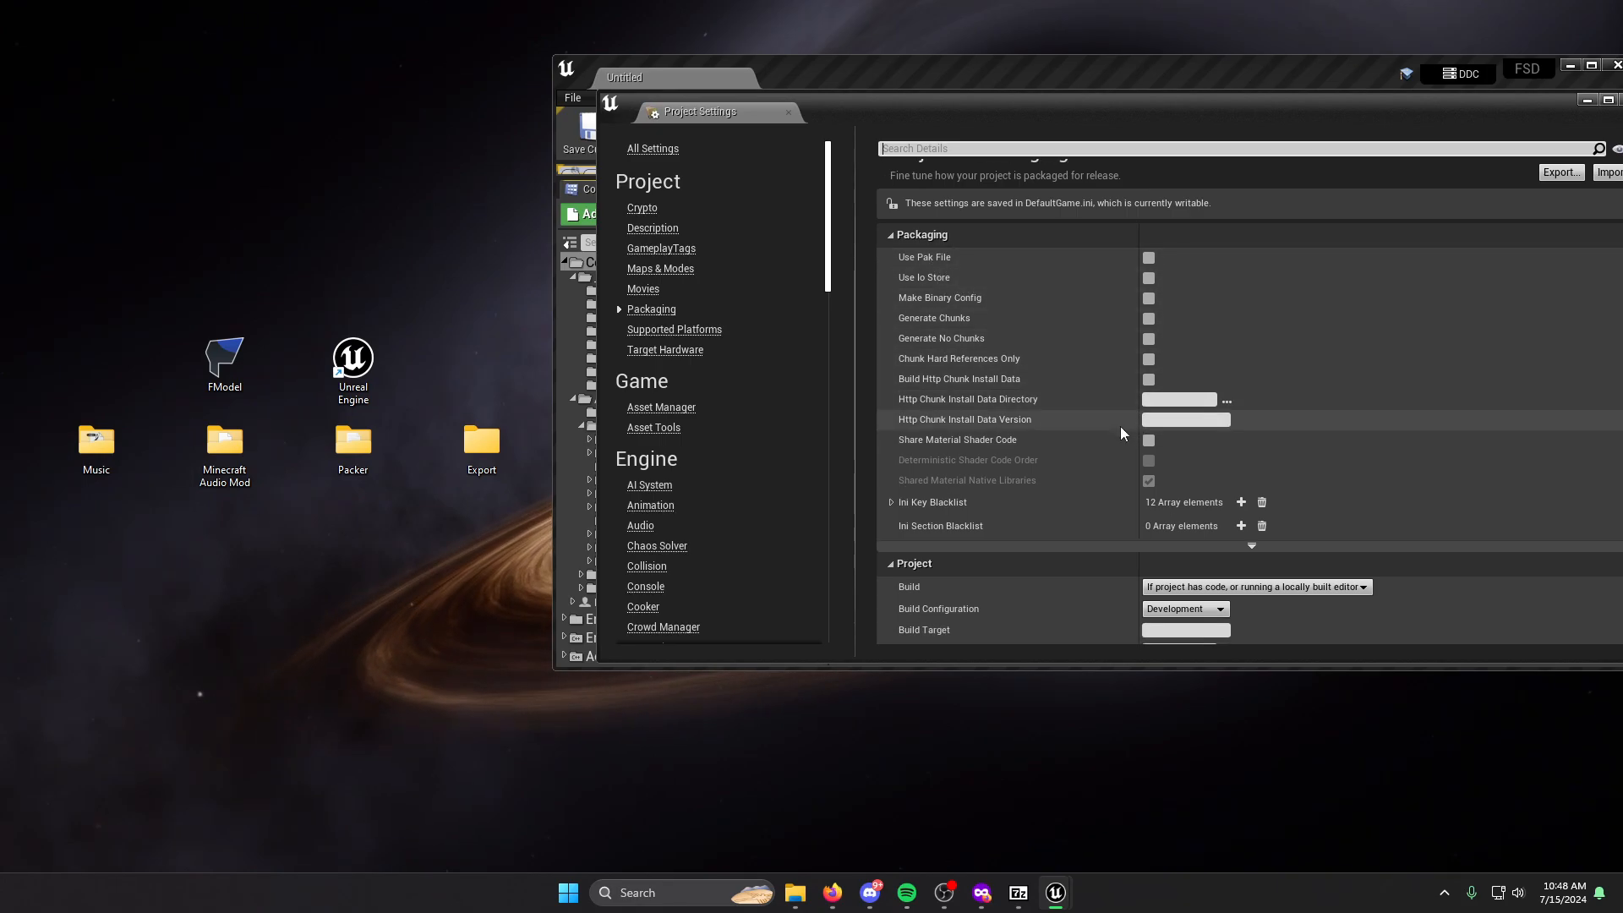
pyautogui.click(1251, 546)
pyautogui.scroll(-2, 1251, 544)
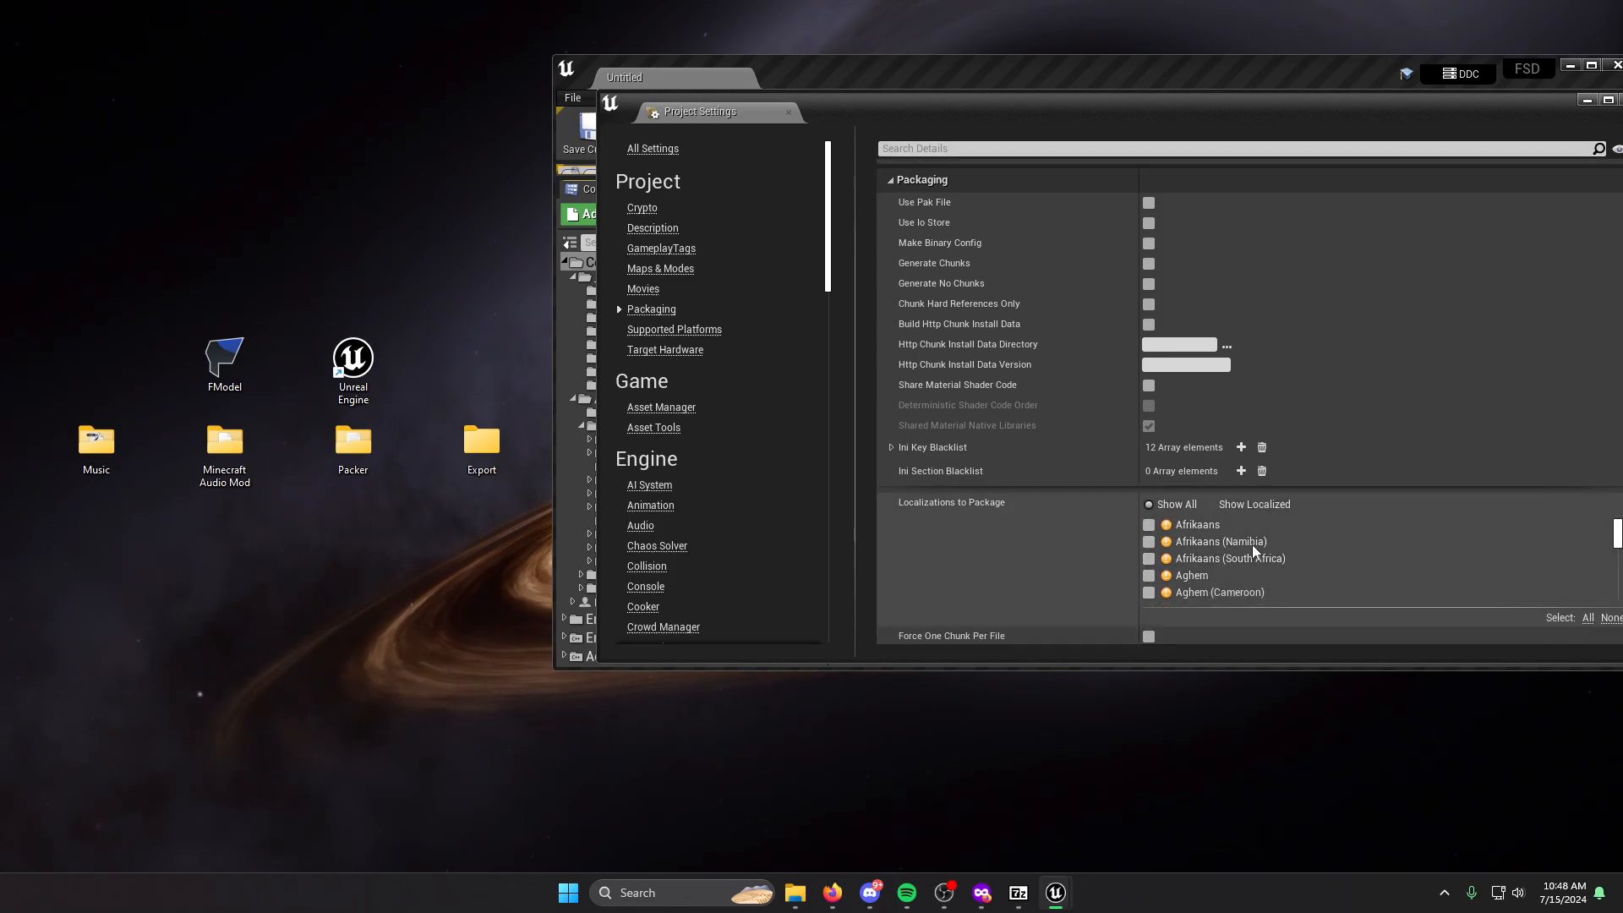
pyautogui.scroll(-10, 1079, 510)
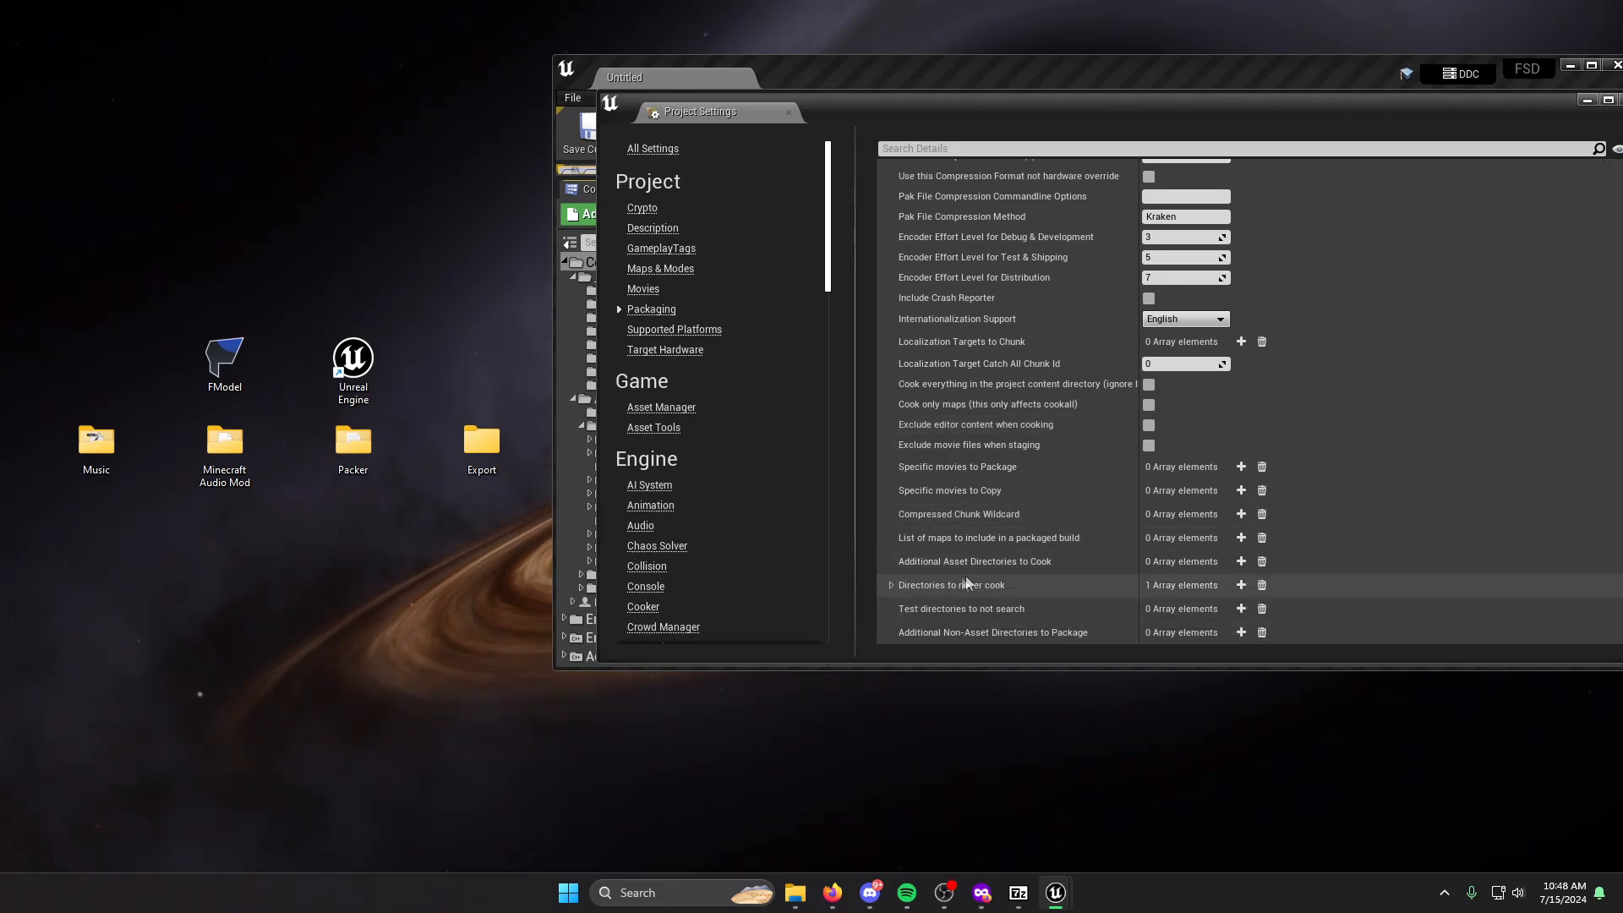
pyautogui.scroll(-2, 1103, 515)
pyautogui.click(891, 504)
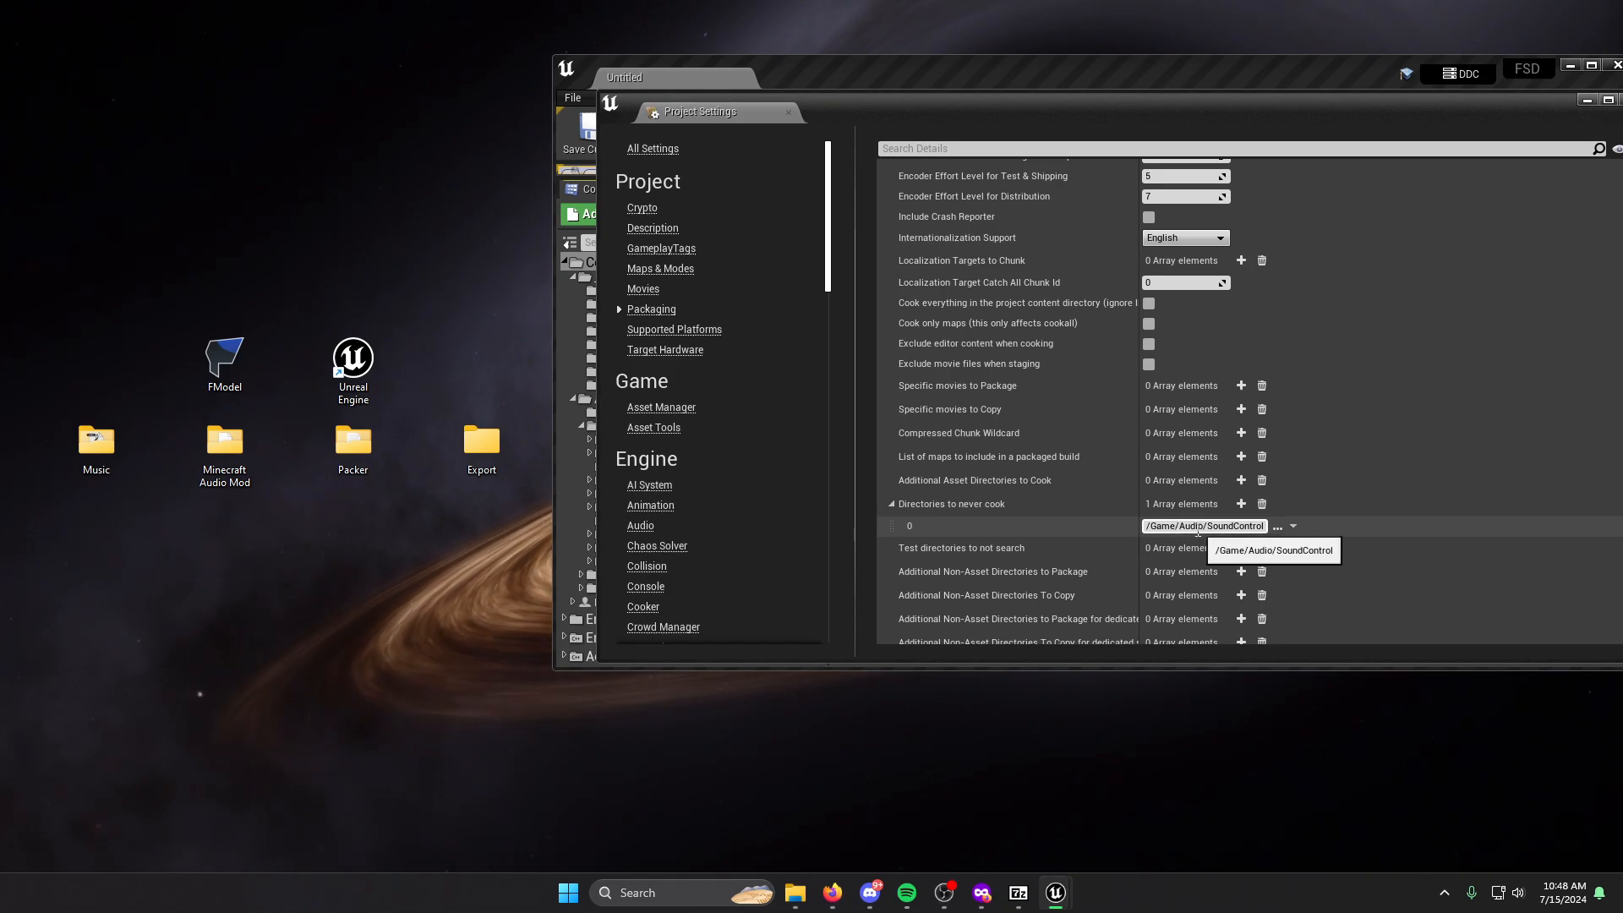
pyautogui.moveTo(649, 113); pyautogui.dragTo(835, 149)
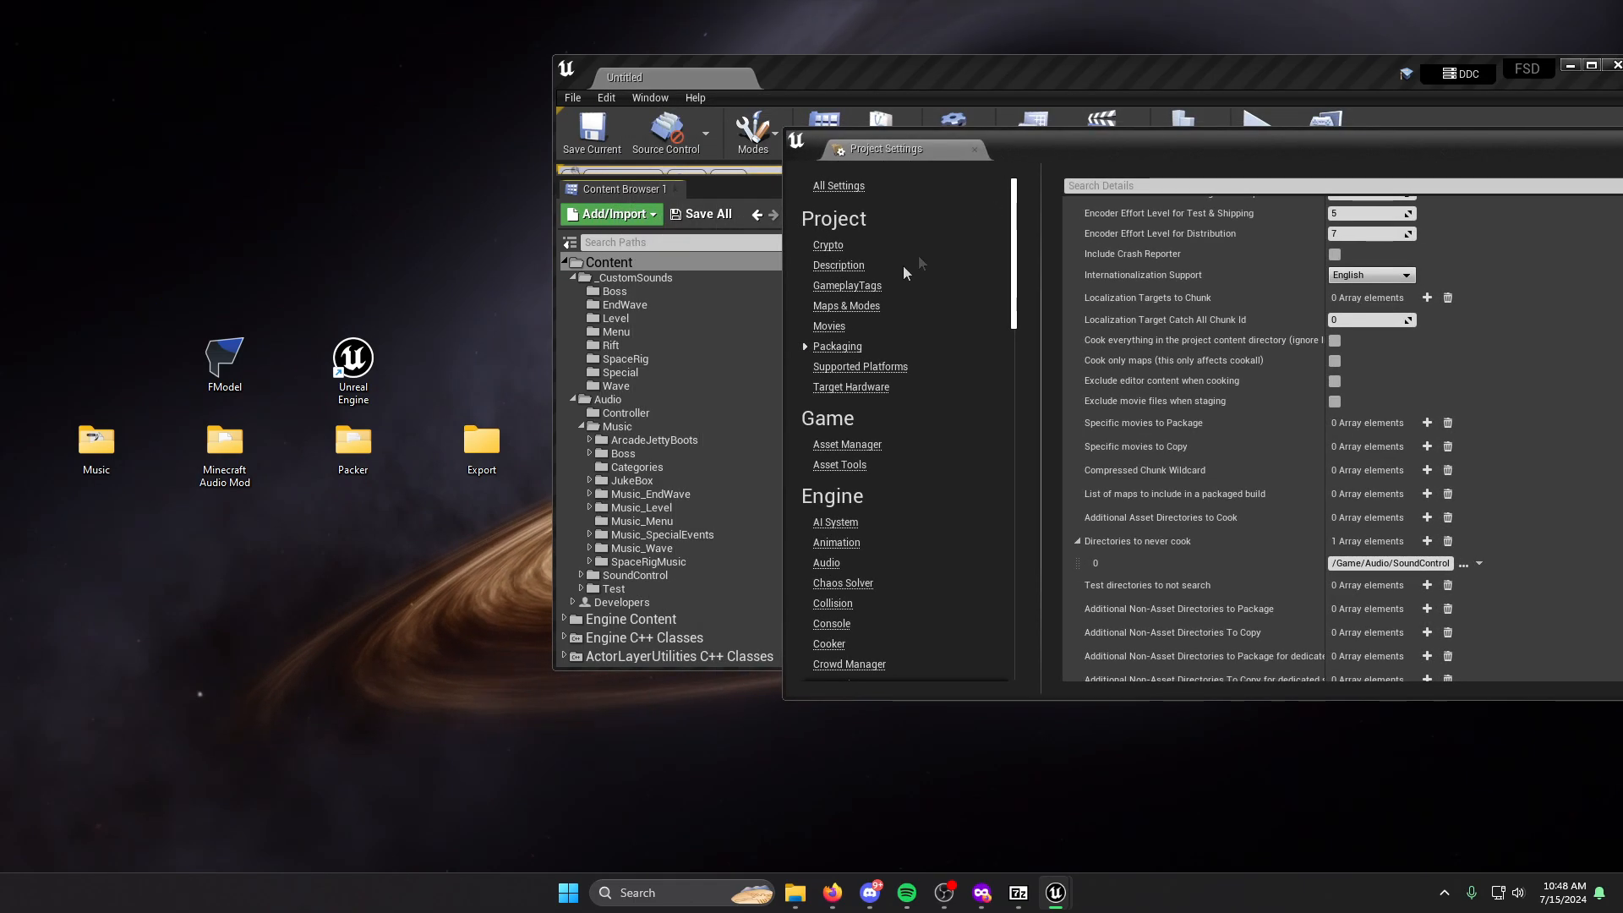
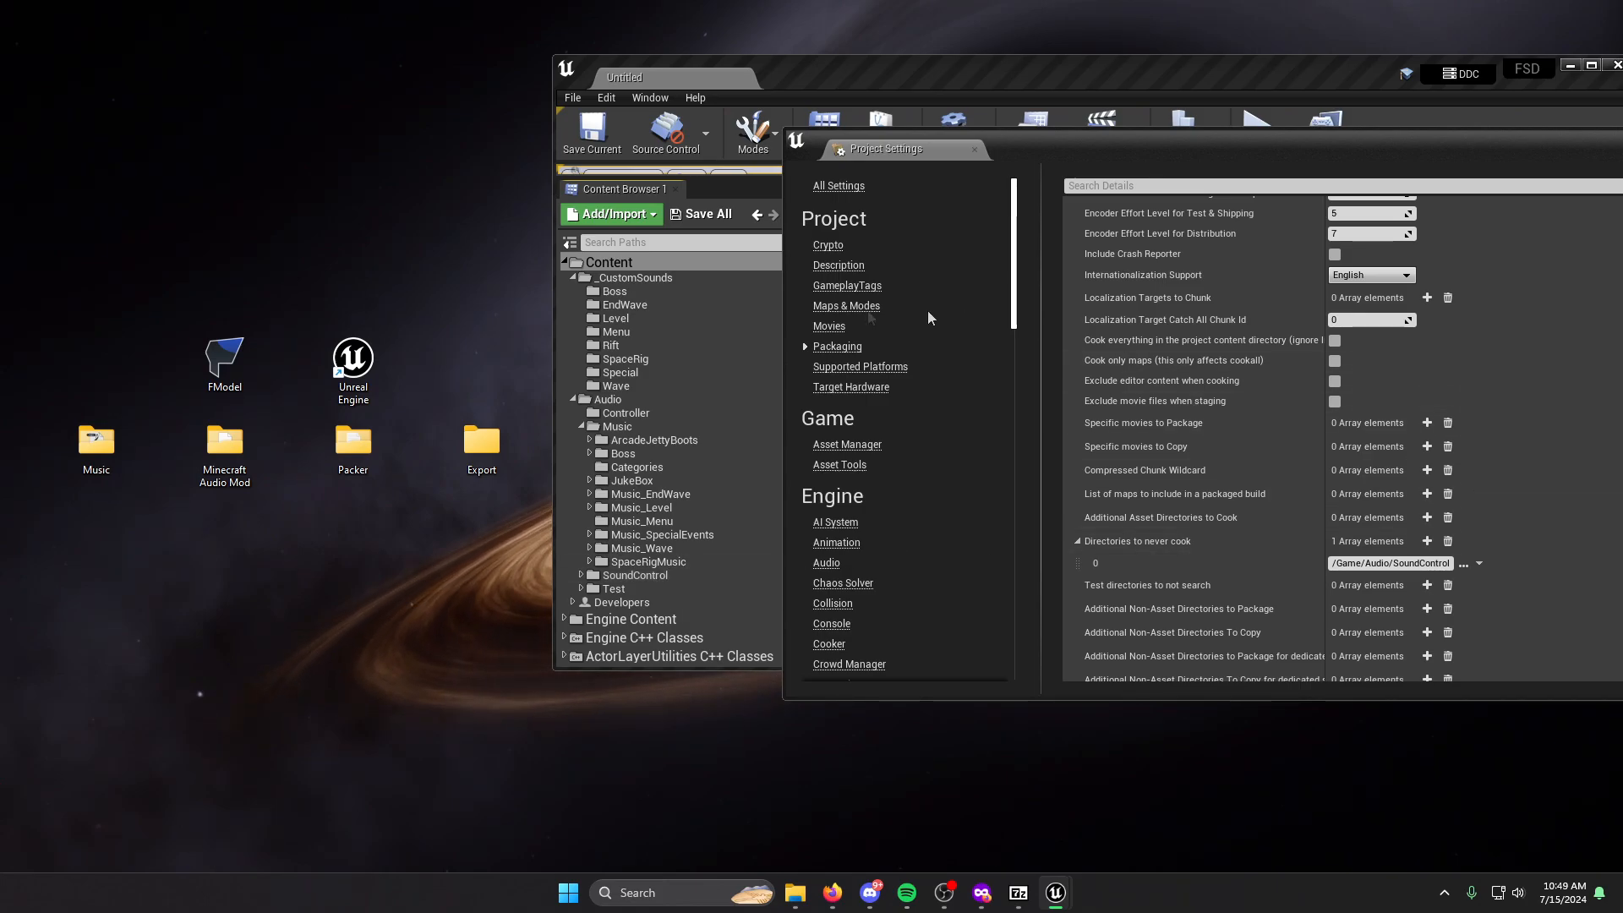
# Choose the Audio/SoundControl folder as the directory to never cook.
pyautogui.click(1367, 568)
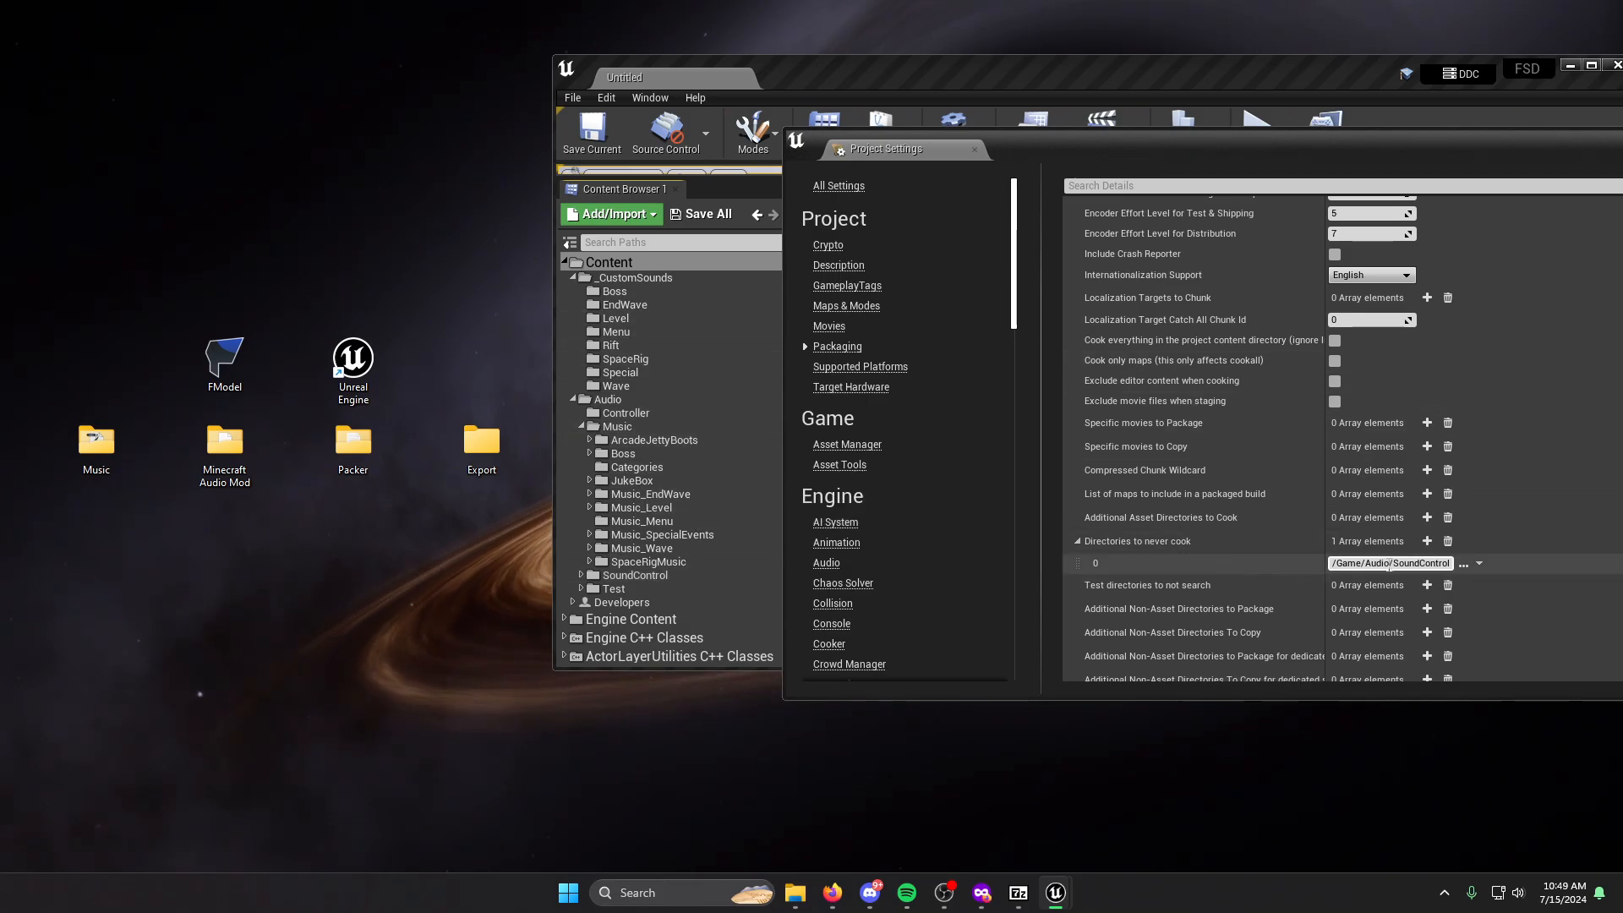
pyautogui.click(1465, 565)
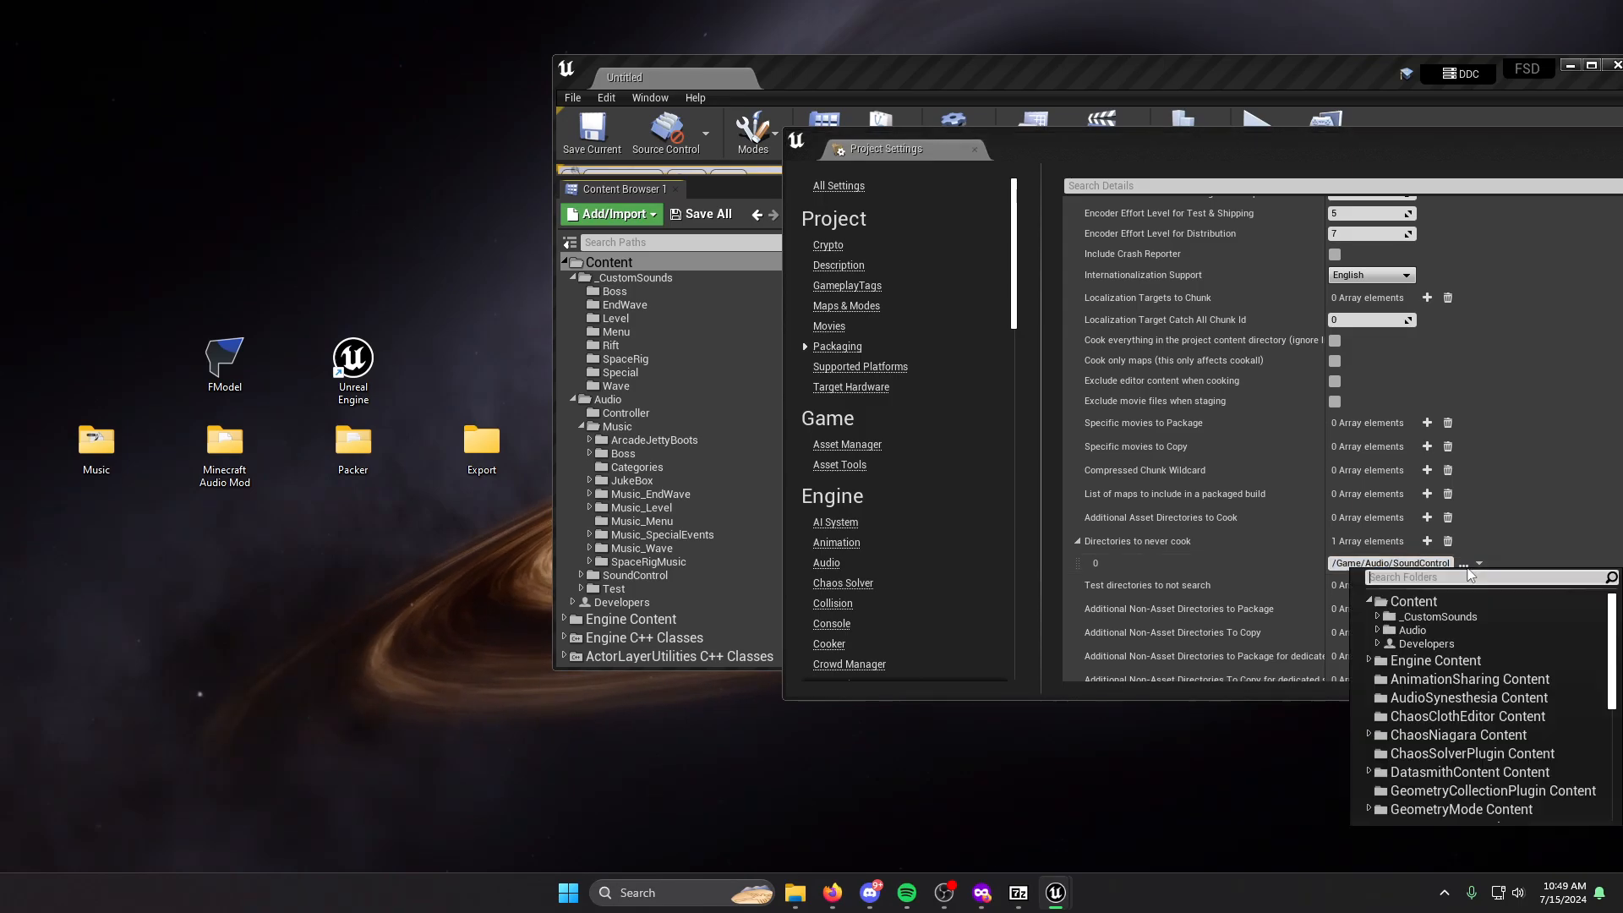
pyautogui.click(1378, 630)
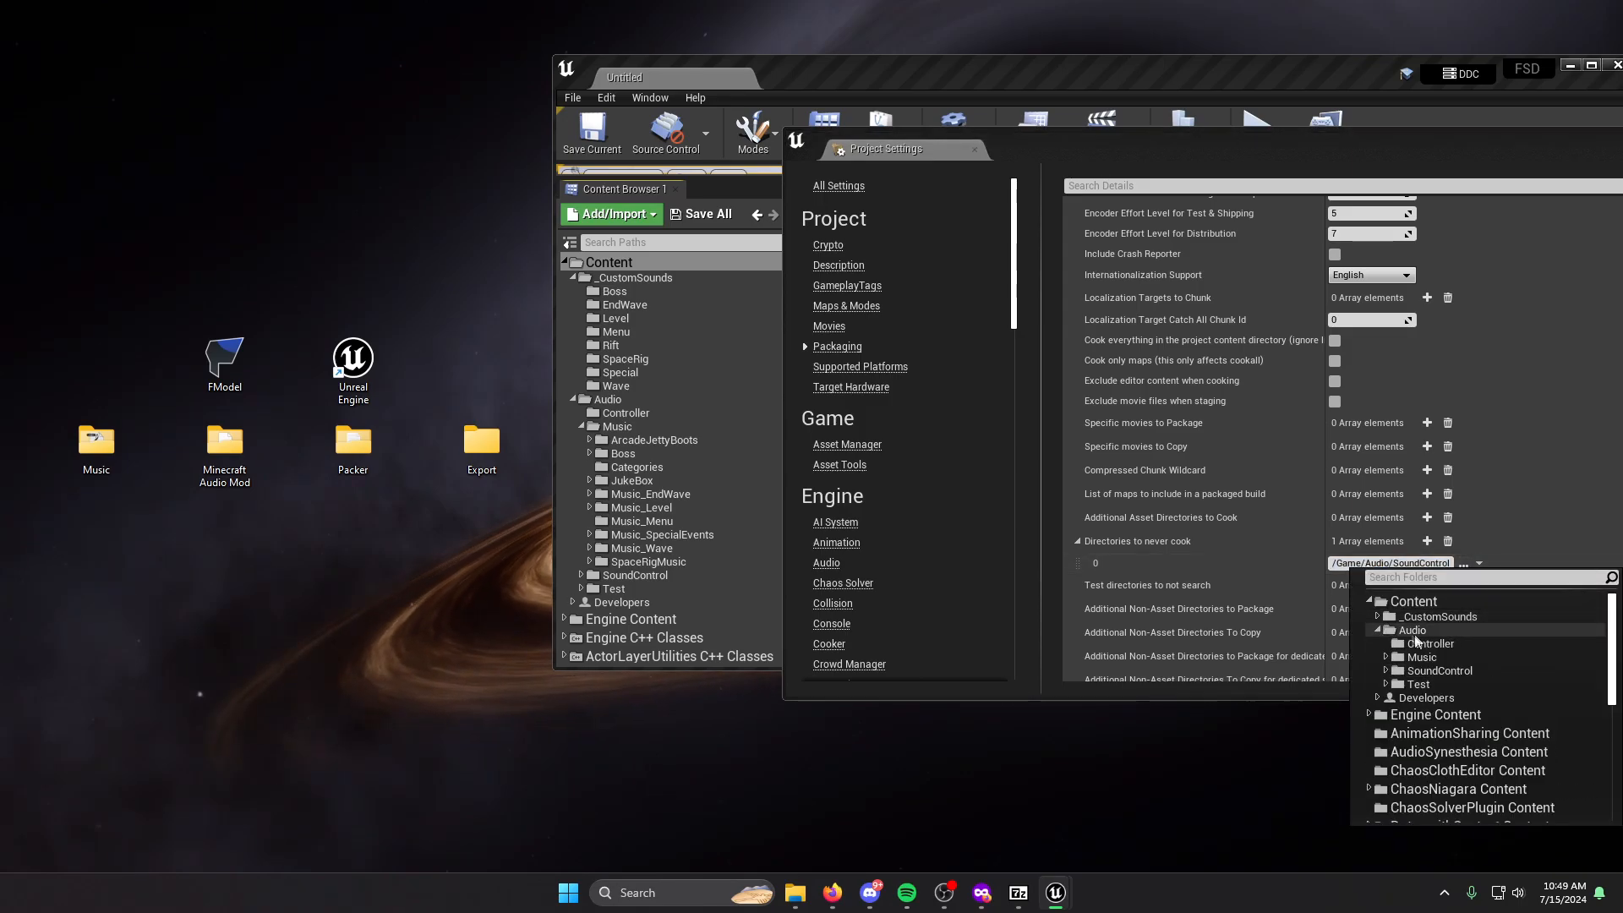
pyautogui.click(1444, 671)
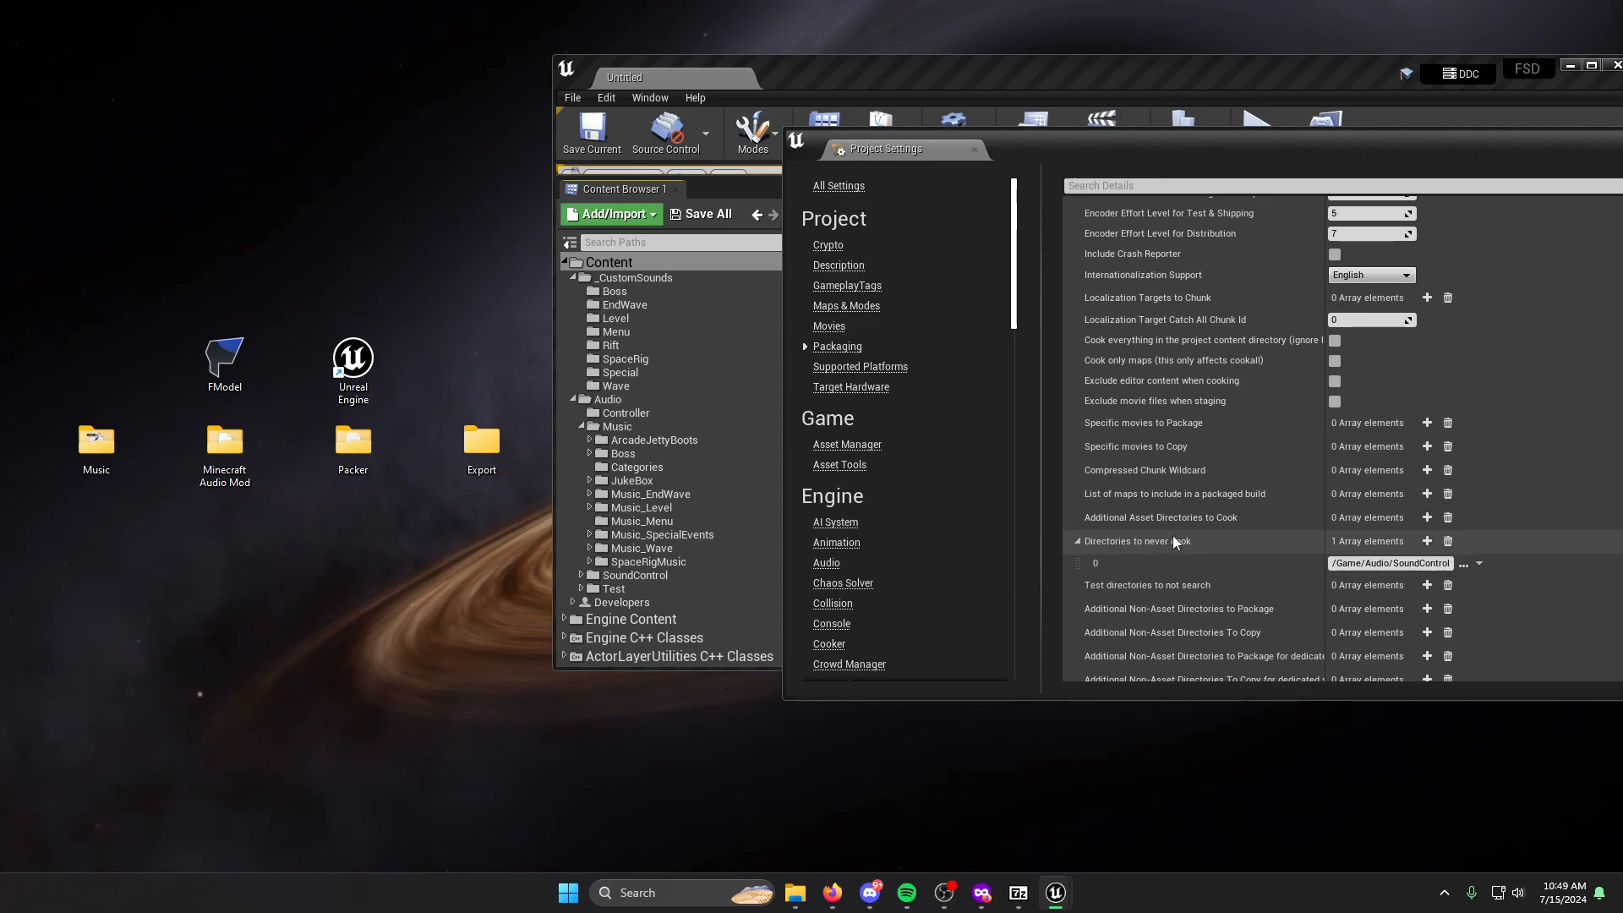
# Change the directory to never cook to Audio/Music/ArcadeJettyBoots.
pyautogui.click(1463, 565)
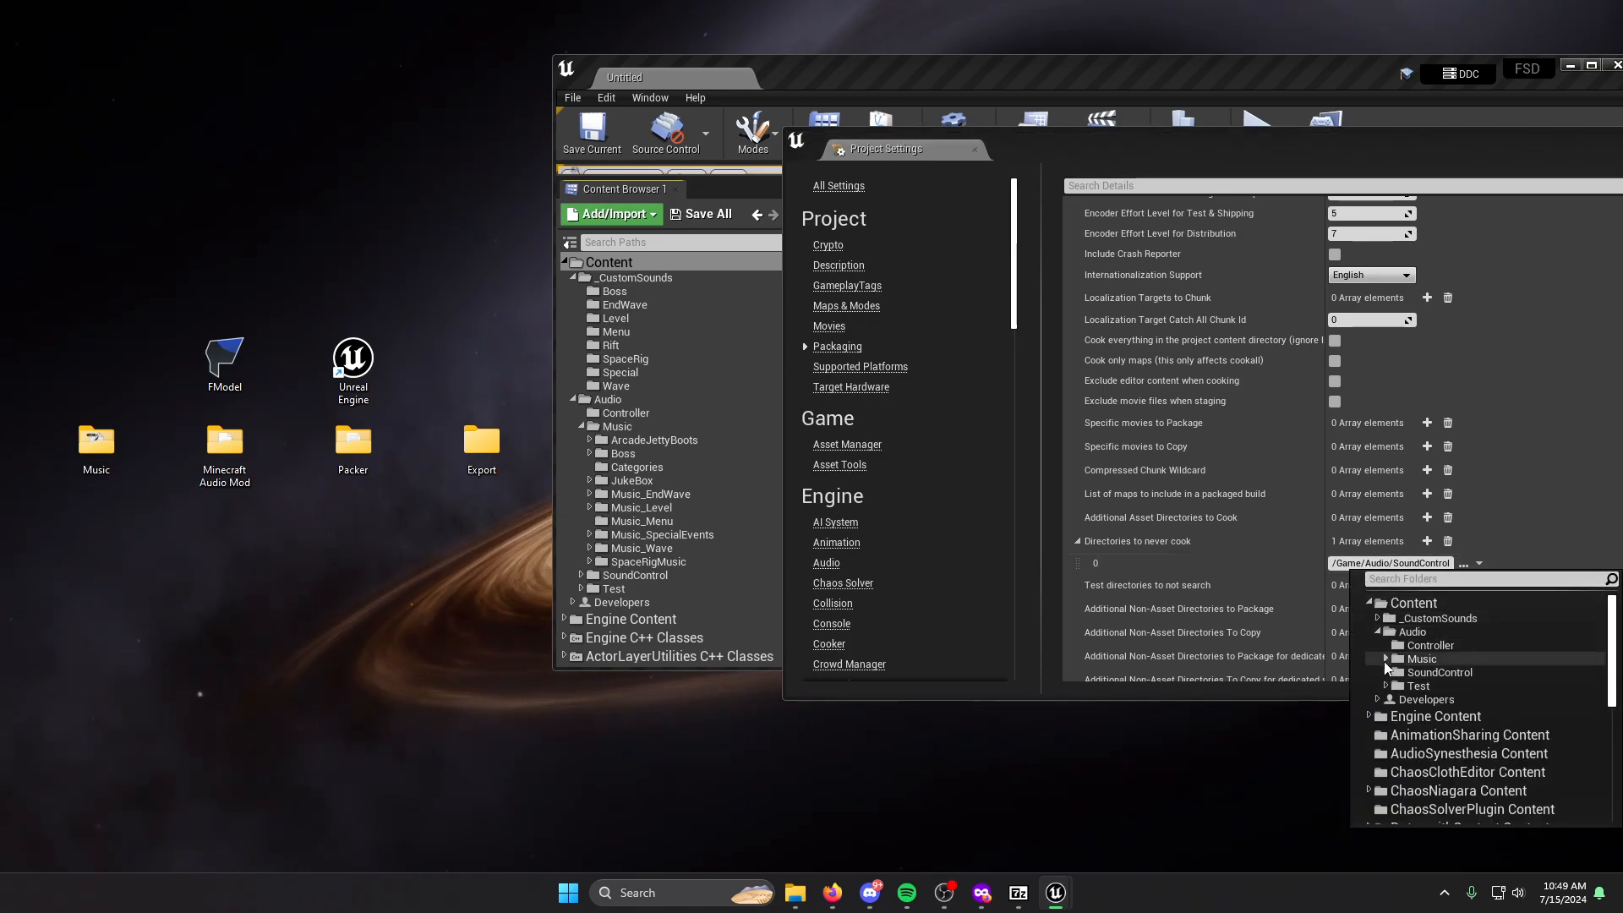
pyautogui.click(1386, 659)
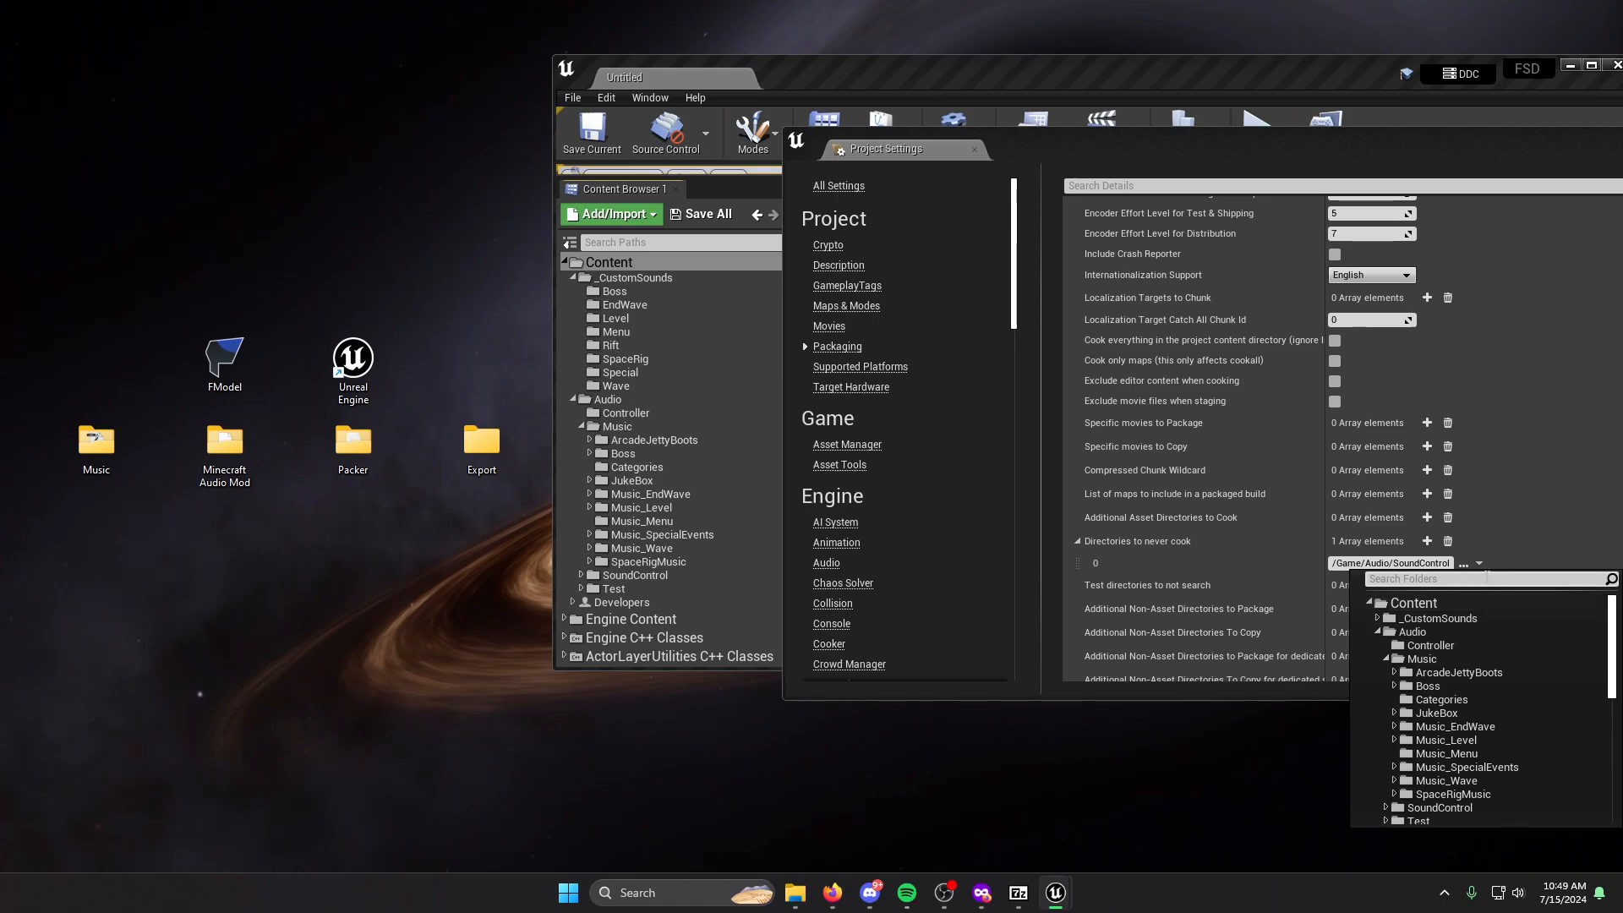
pyautogui.click(1444, 674)
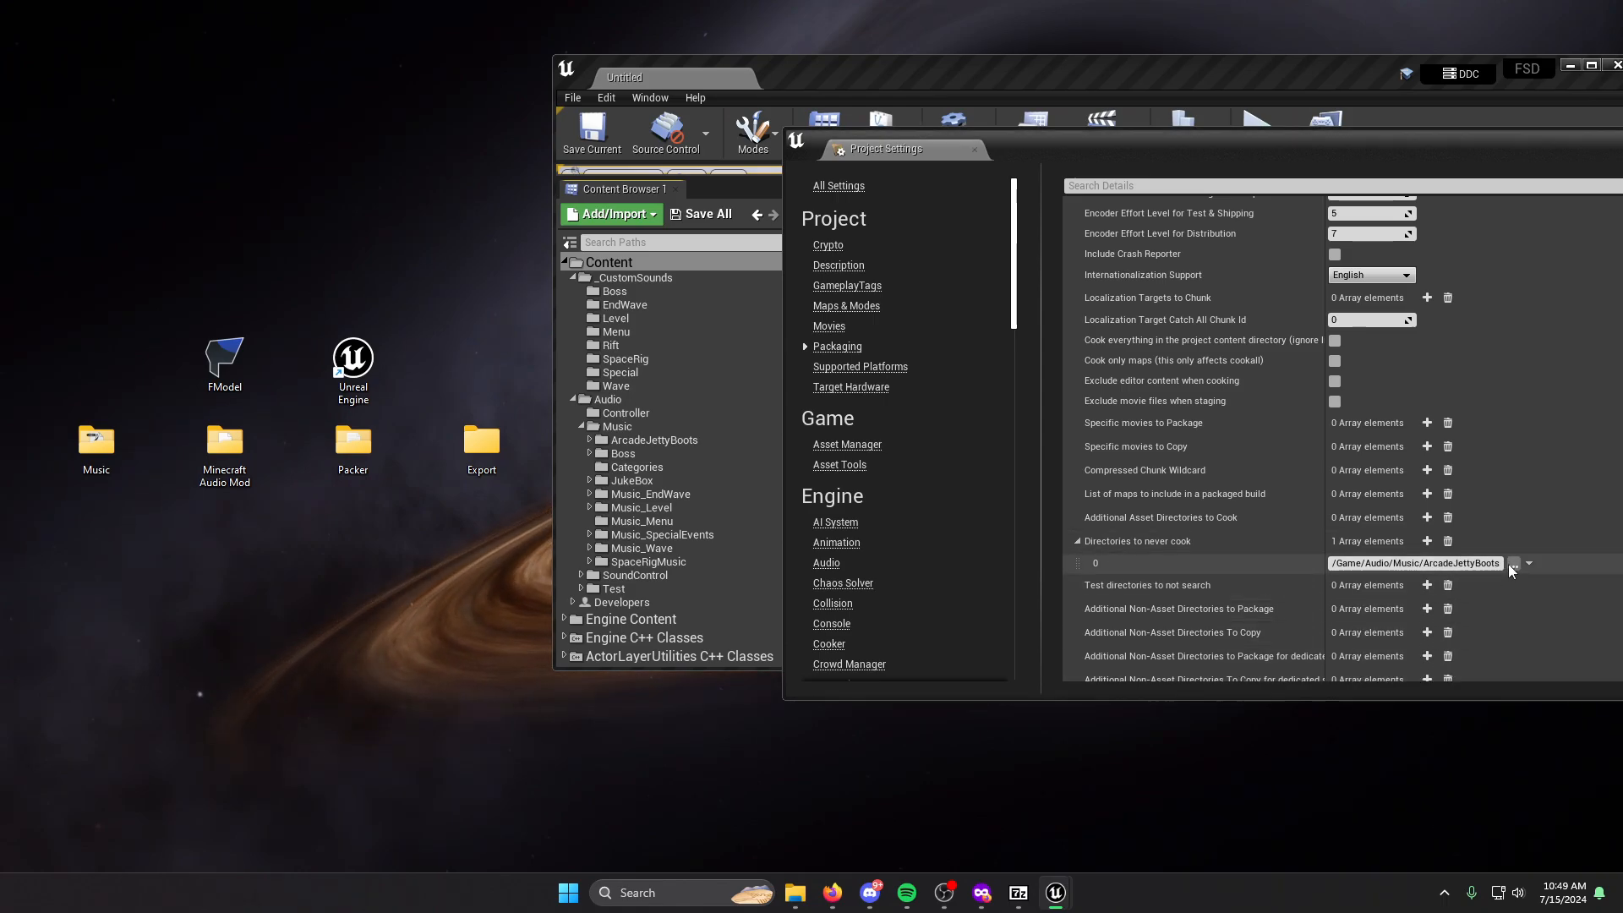
# Set the never-cook directory back to Audio/SoundControl and close the project settings.
pyautogui.click(1508, 565)
pyautogui.click(1377, 626)
pyautogui.click(1437, 667)
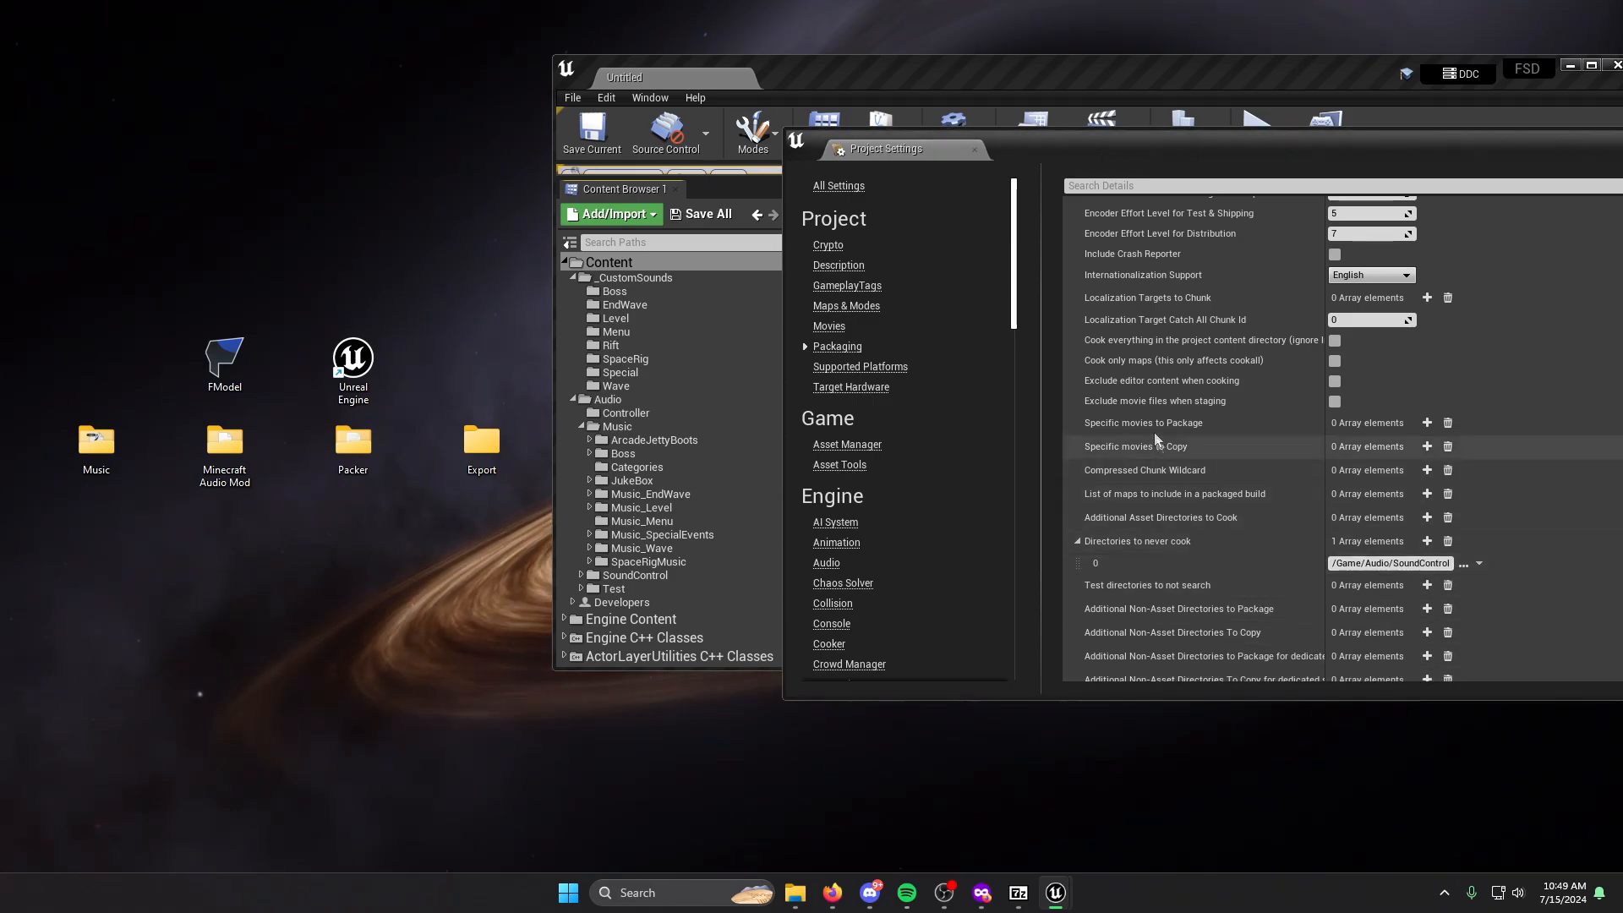
pyautogui.scroll(3, 1169, 455)
pyautogui.moveTo(1113, 154); pyautogui.dragTo(862, 134)
pyautogui.click(1571, 116)
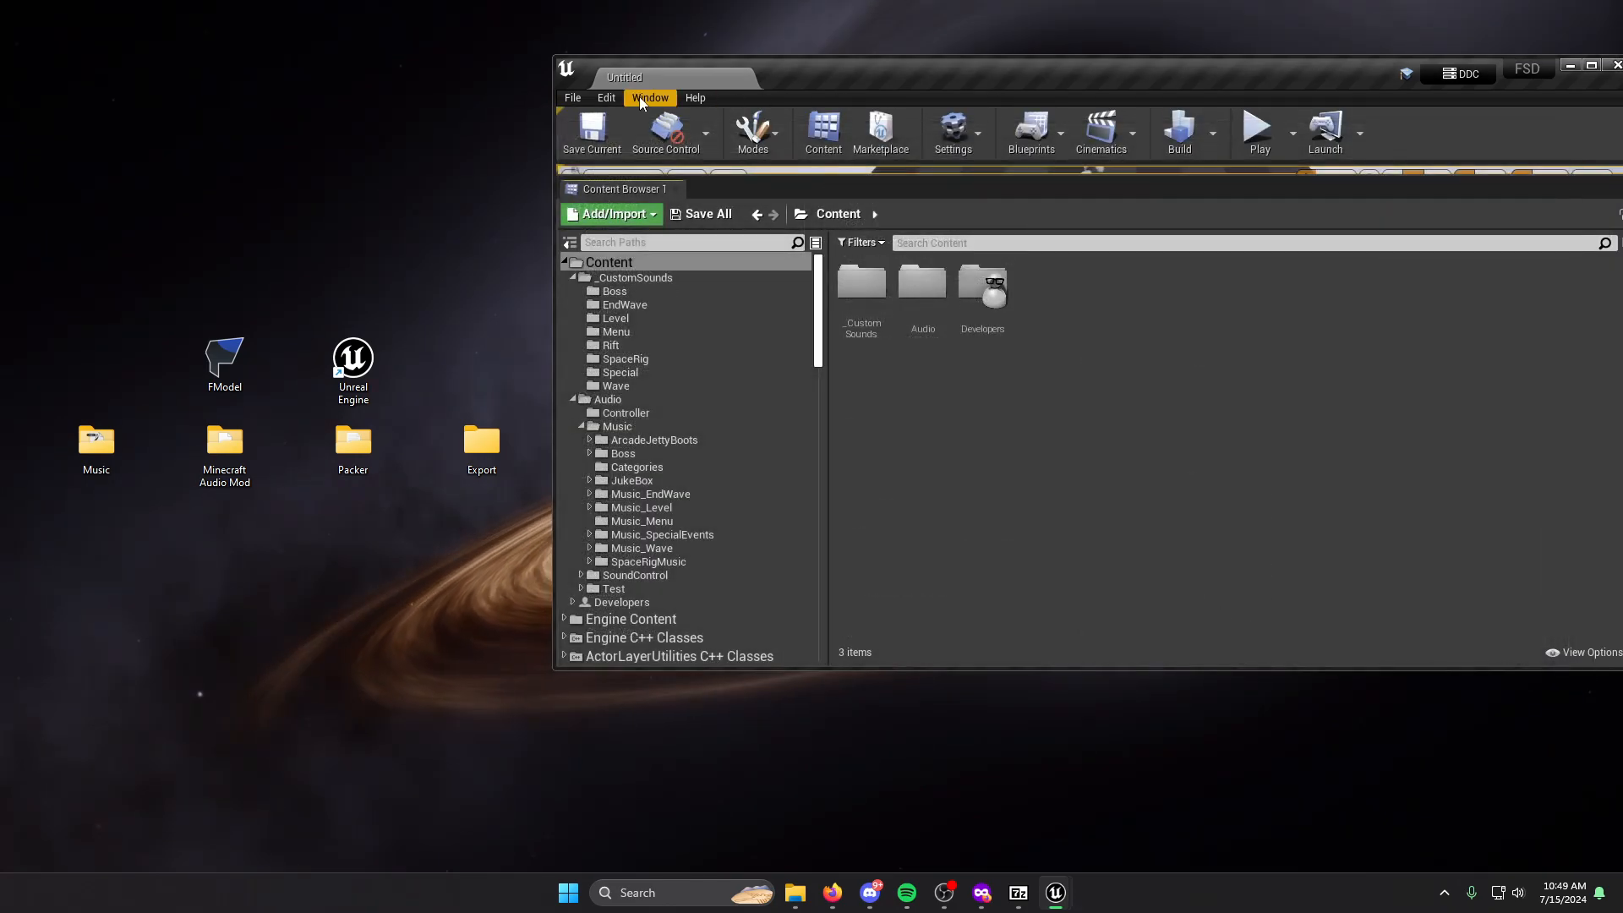
# Package the project for Windows (64-bit) into the Export folder on the Desktop.
pyautogui.click(570, 99)
pyautogui.moveTo(610, 373)
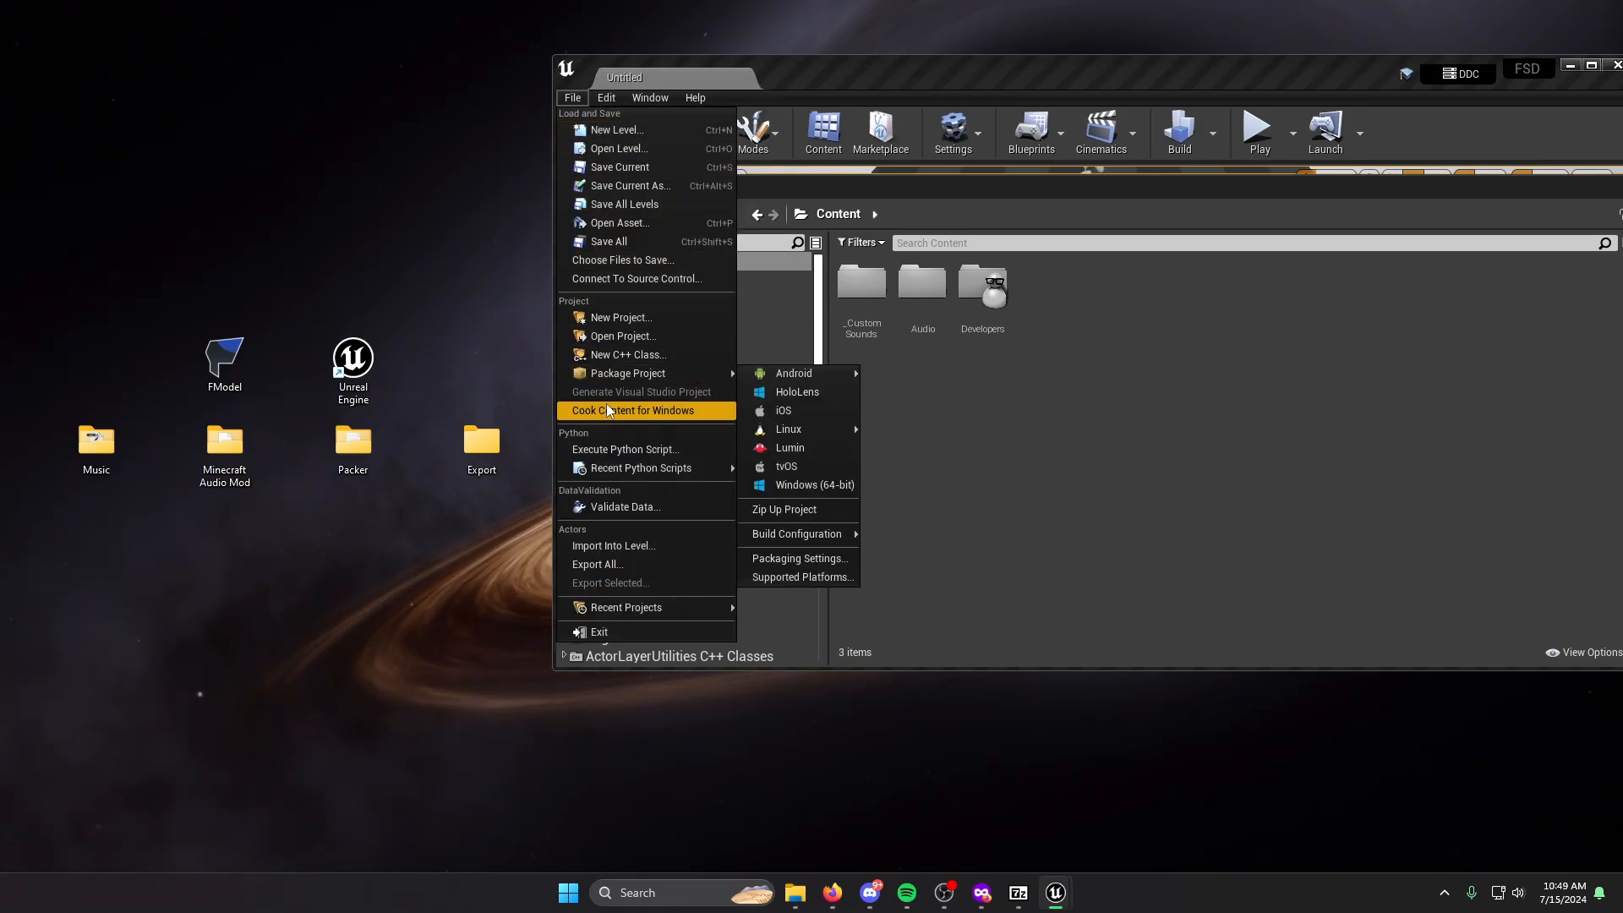
pyautogui.click(801, 489)
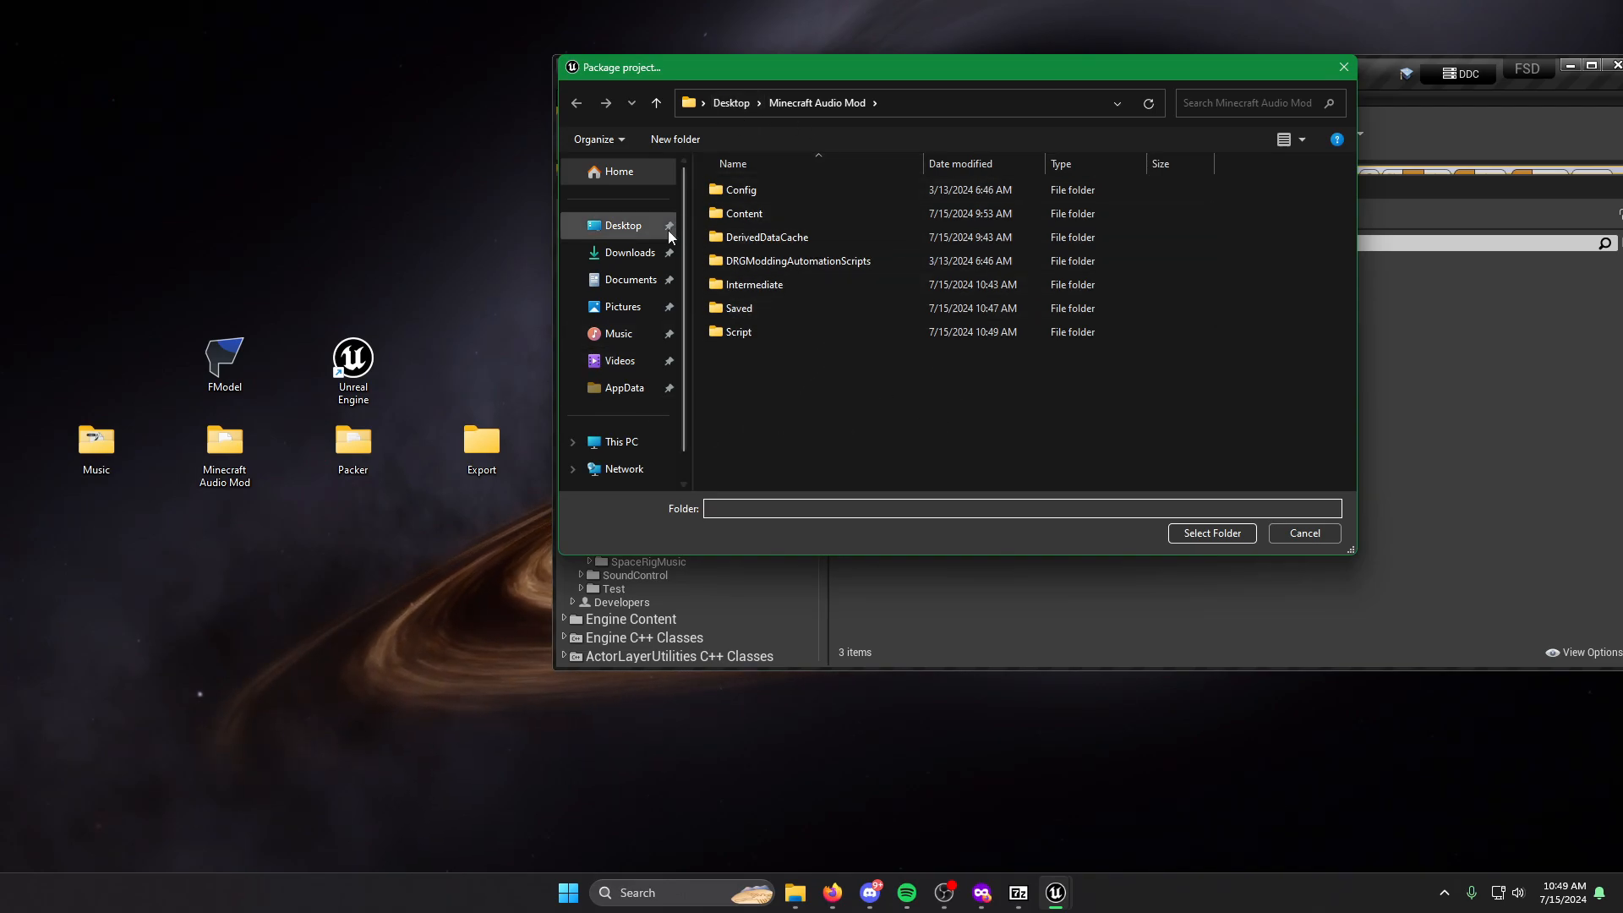
pyautogui.click(623, 225)
pyautogui.click(748, 213)
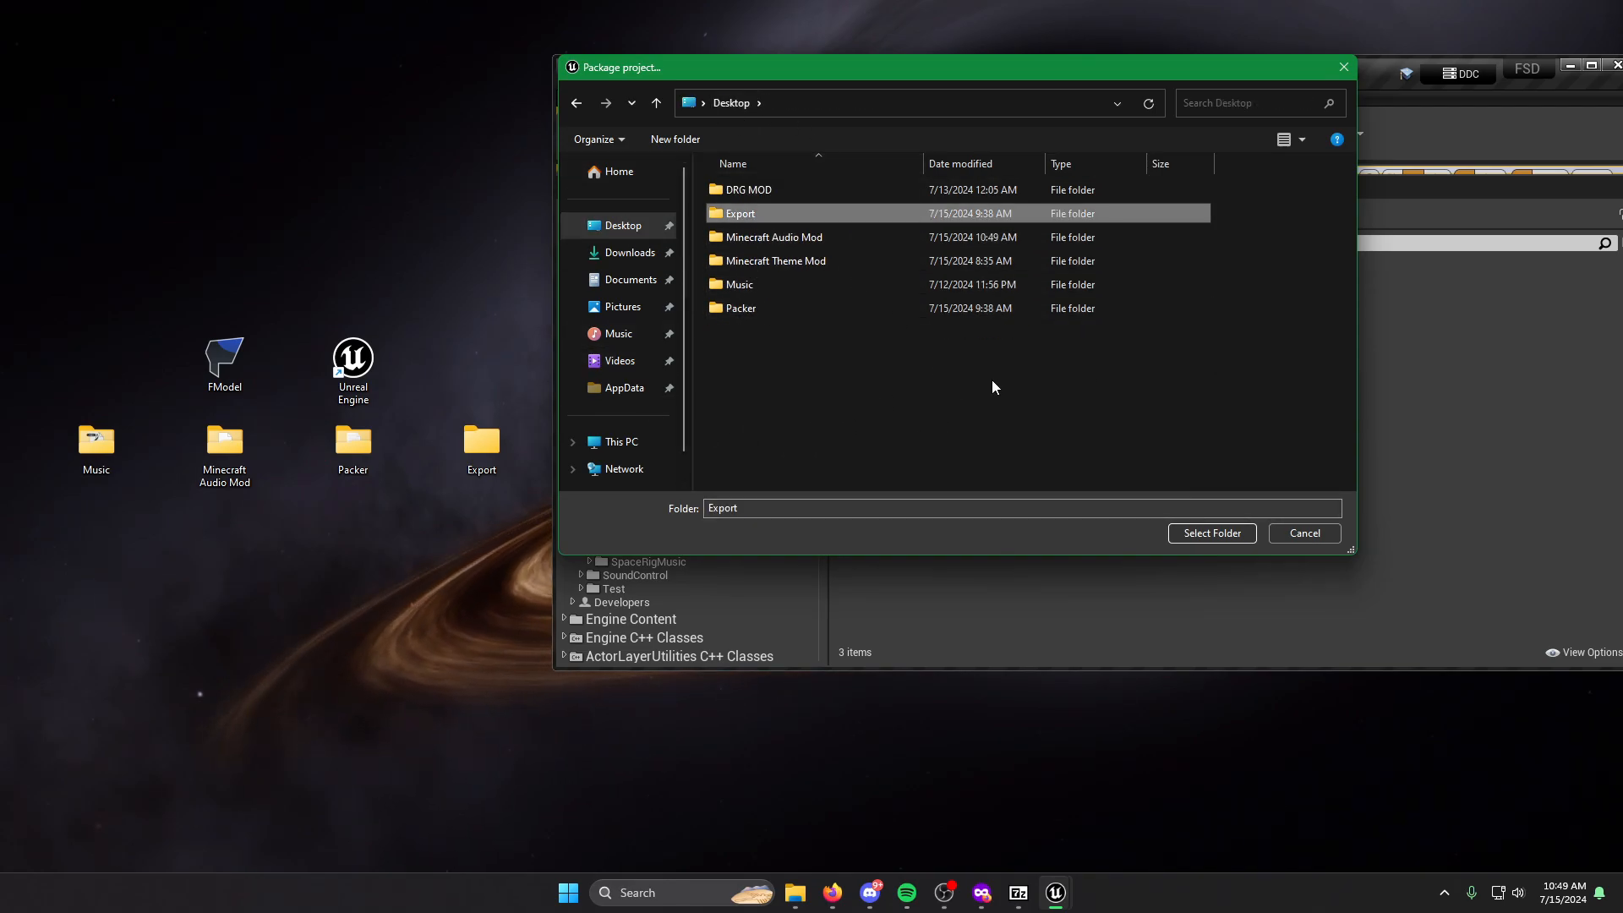
pyautogui.click(1186, 535)
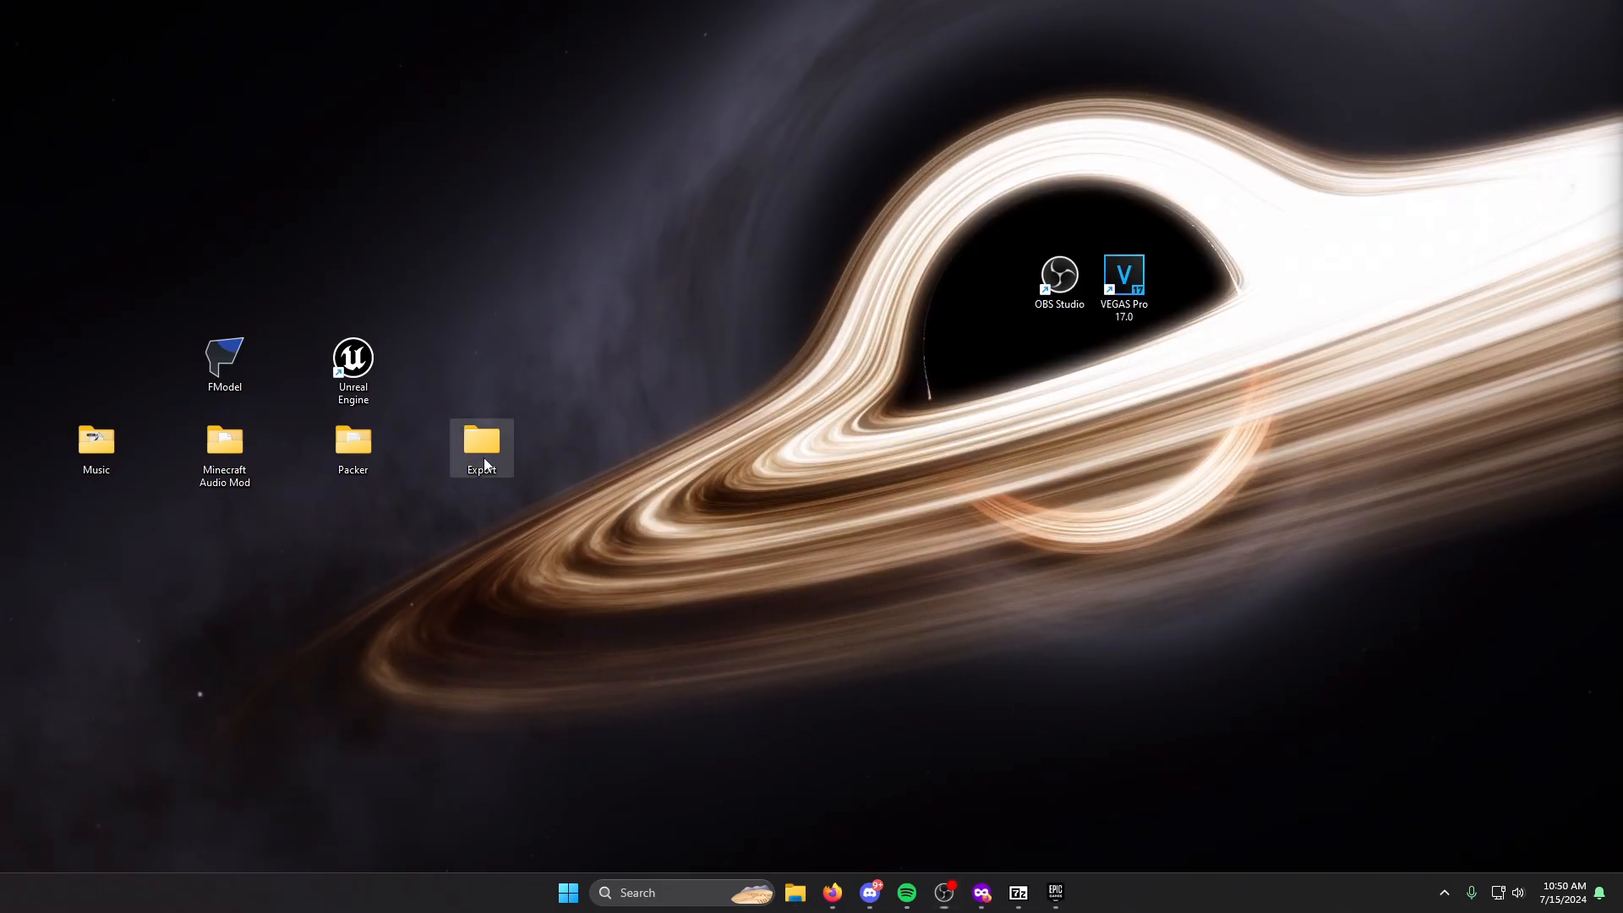
# Open the packaged FSD folder inside Export/WindowsNoEditor in File Explorer.
pyautogui.doubleClick(484, 459)
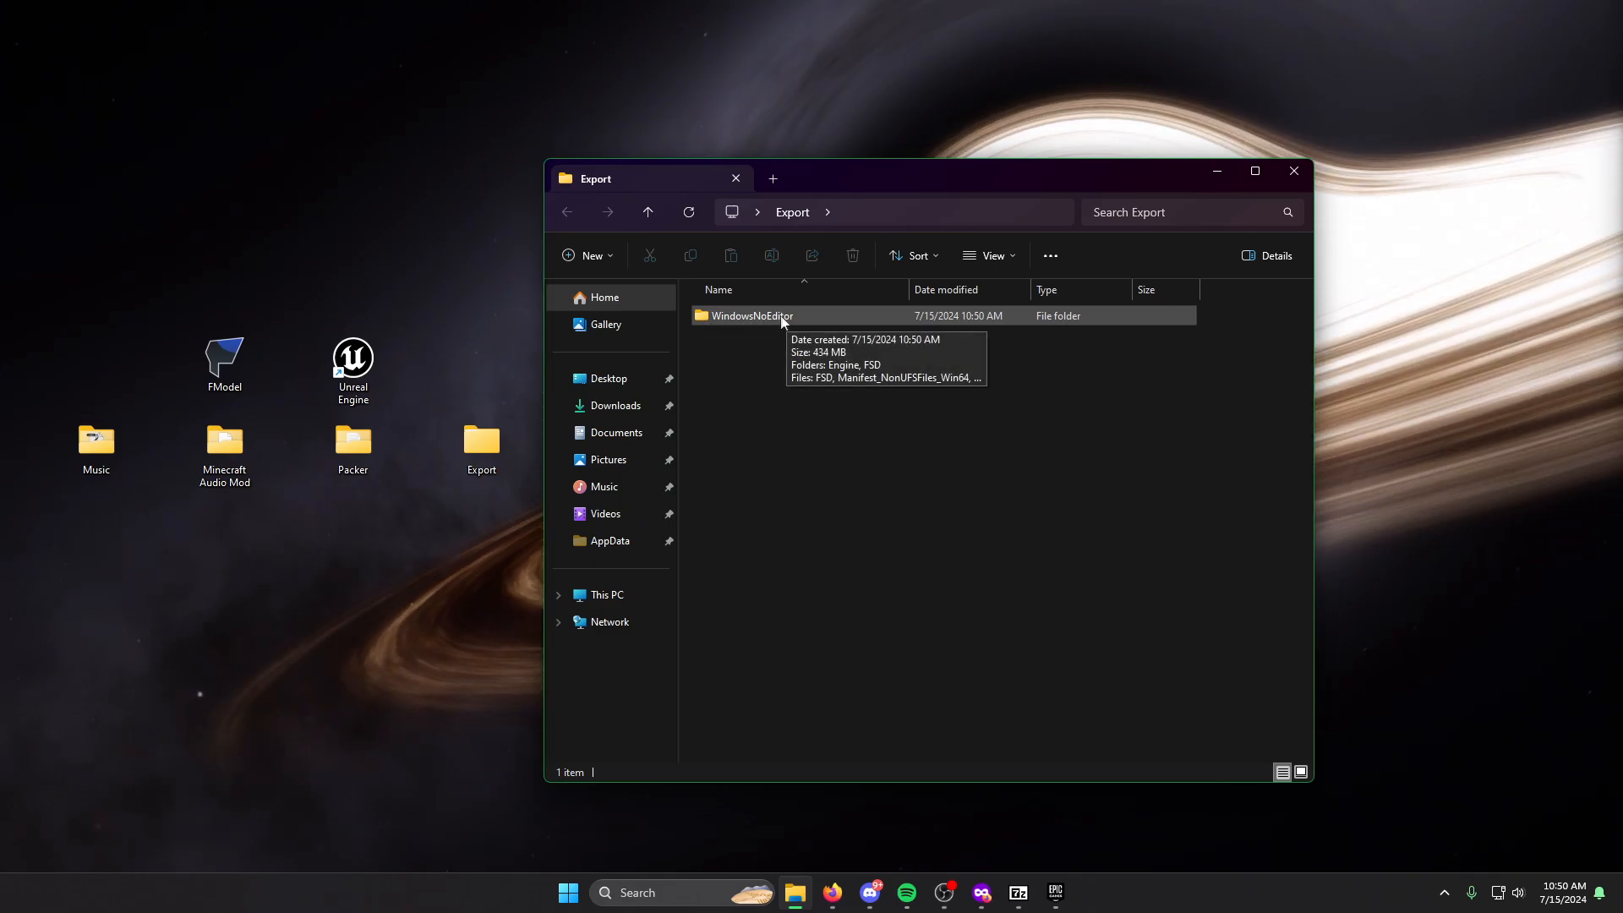
pyautogui.moveTo(813, 180); pyautogui.dragTo(1076, 125)
pyautogui.doubleClick(1036, 262)
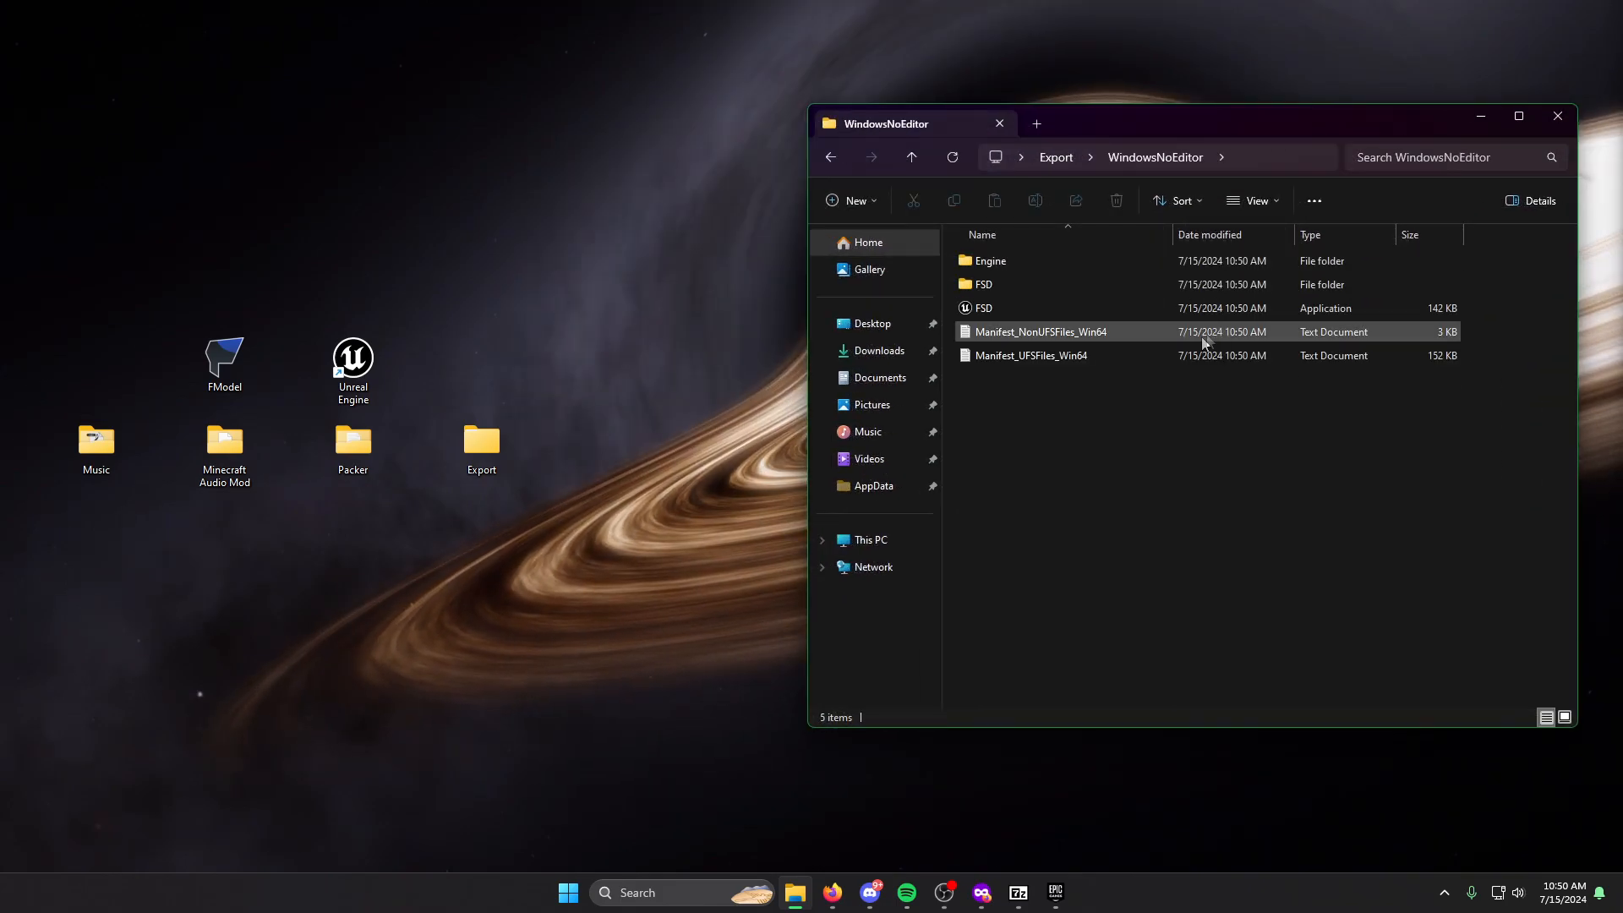
pyautogui.doubleClick(1013, 286)
pyautogui.click(1018, 288)
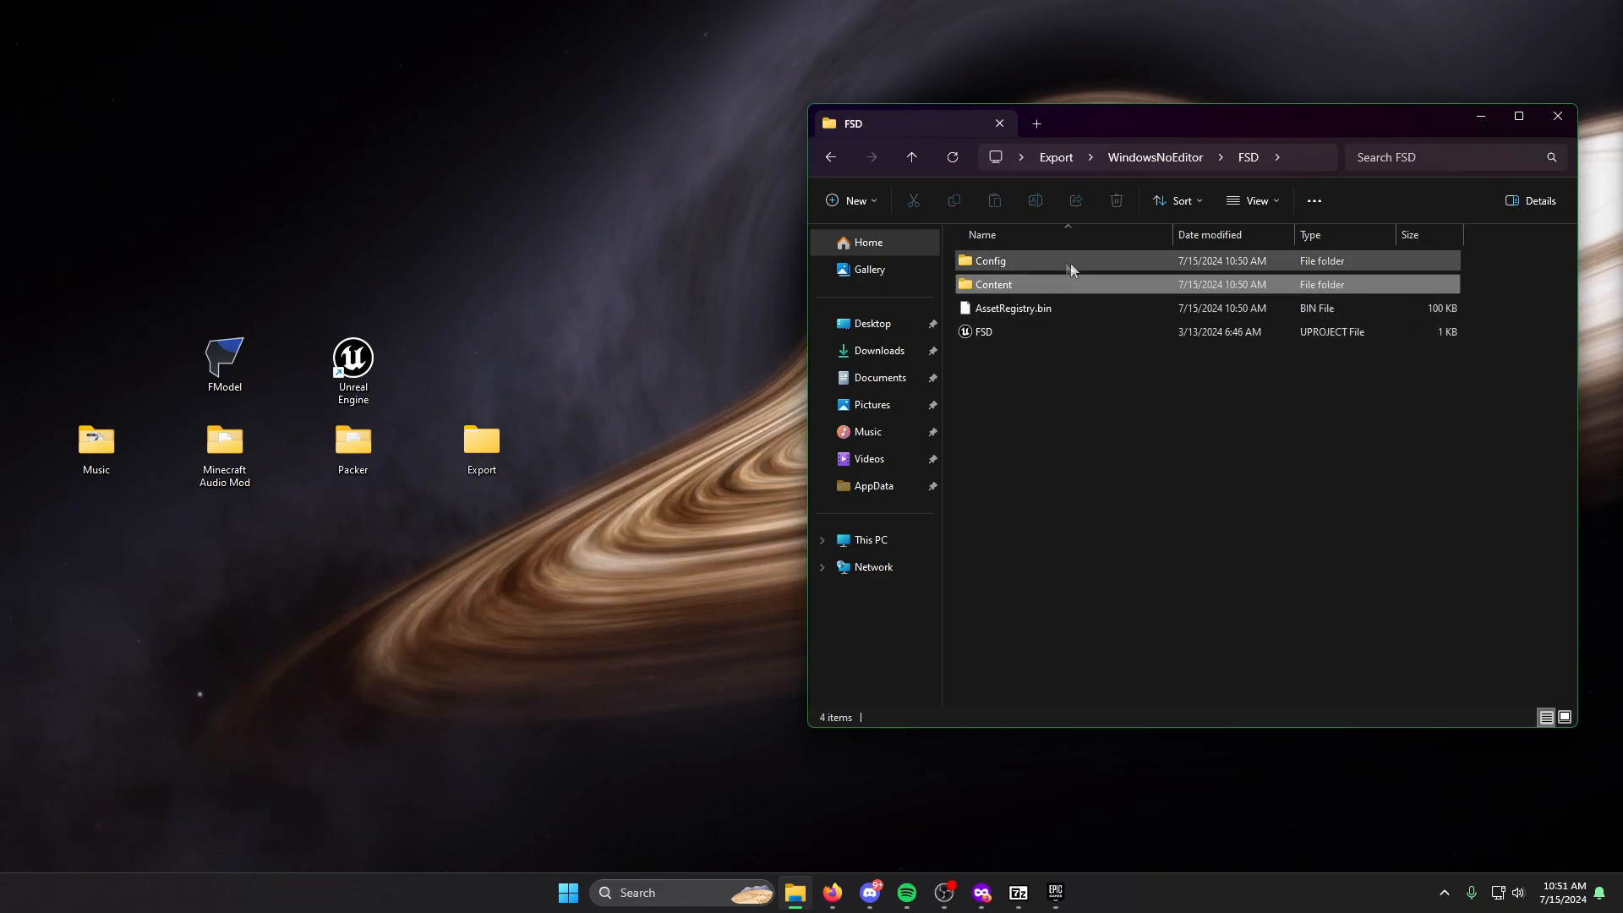
pyautogui.click(1108, 481)
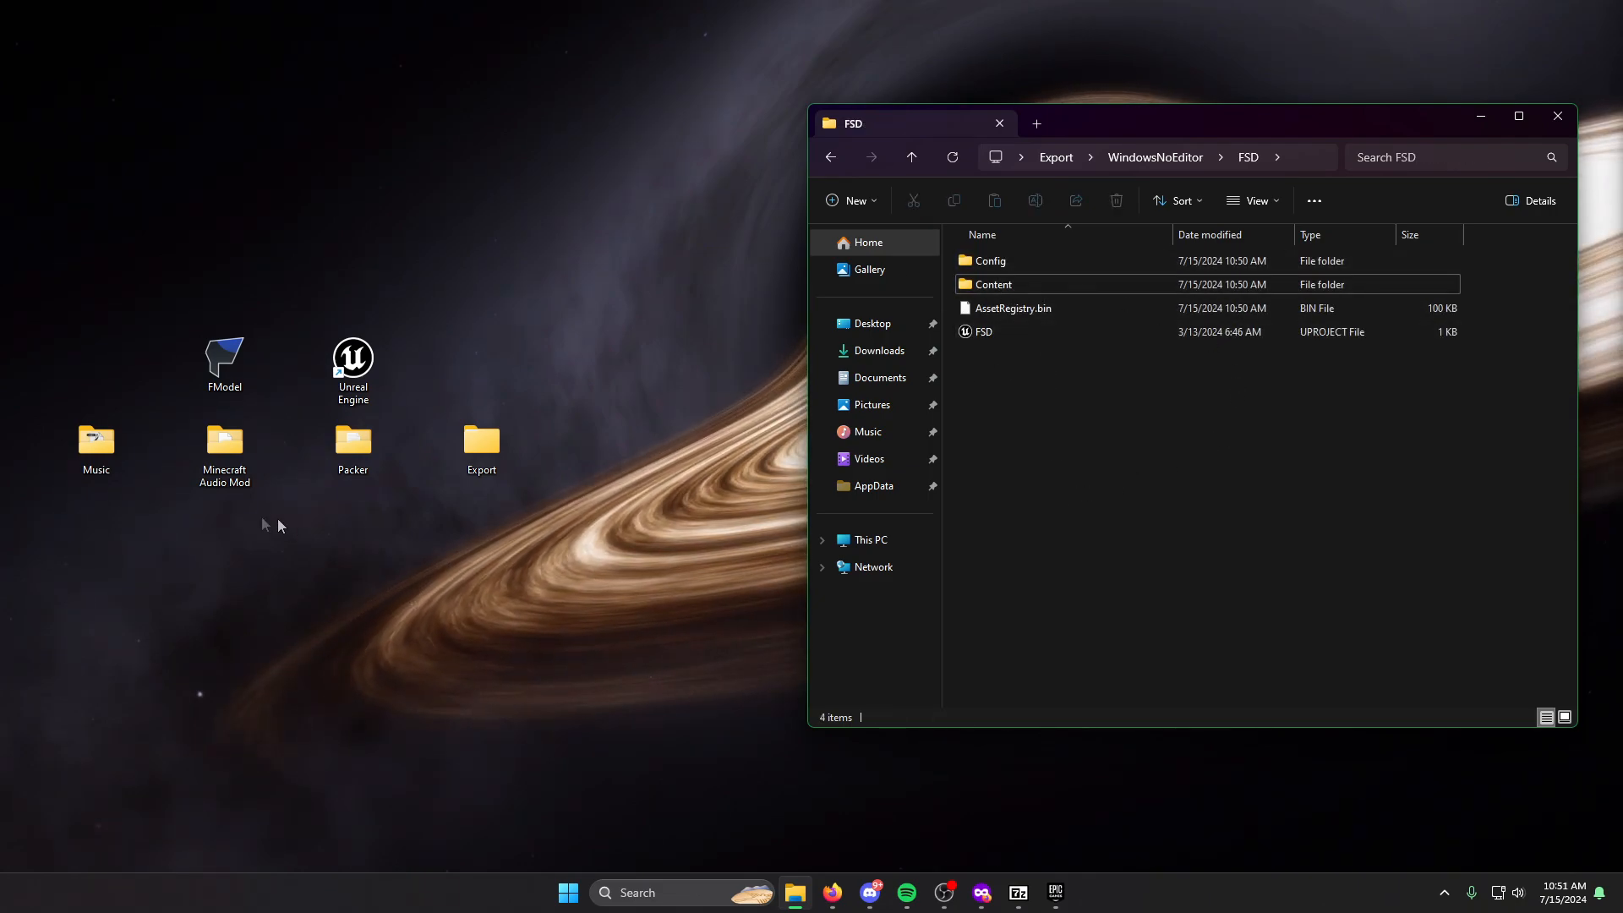
# Open the desktop Packer folder beside the export and copy the FSD Content folder into Packer's Input _P folder.
pyautogui.doubleClick(353, 442)
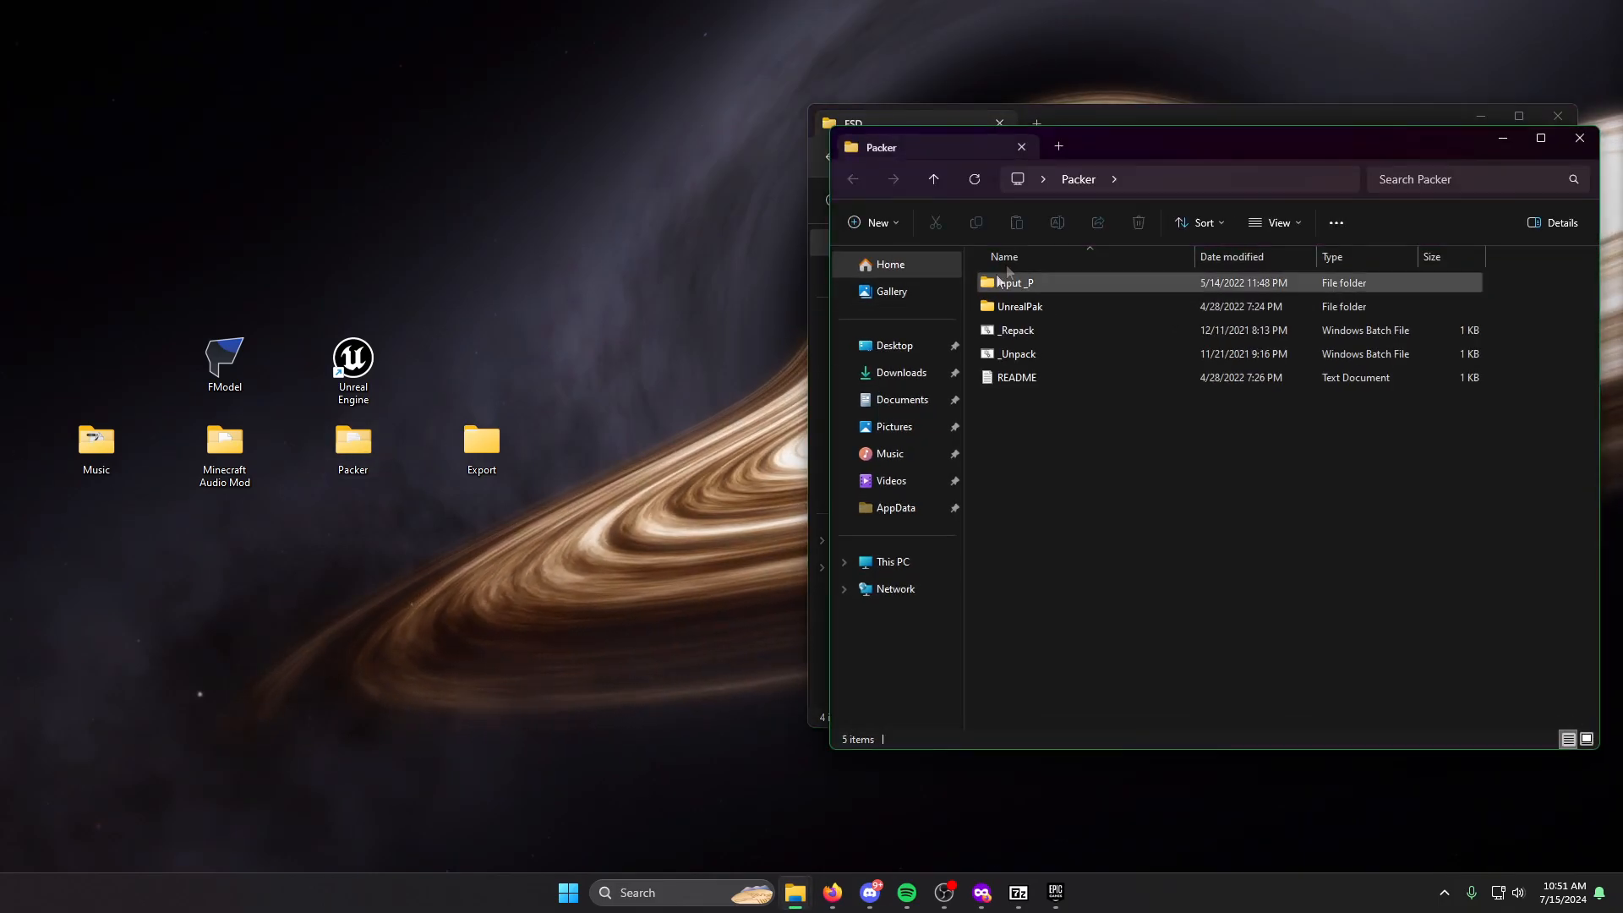
pyautogui.moveTo(1117, 151); pyautogui.dragTo(351, 152)
pyautogui.moveTo(834, 227); pyautogui.dragTo(750, 226)
pyautogui.click(1030, 287)
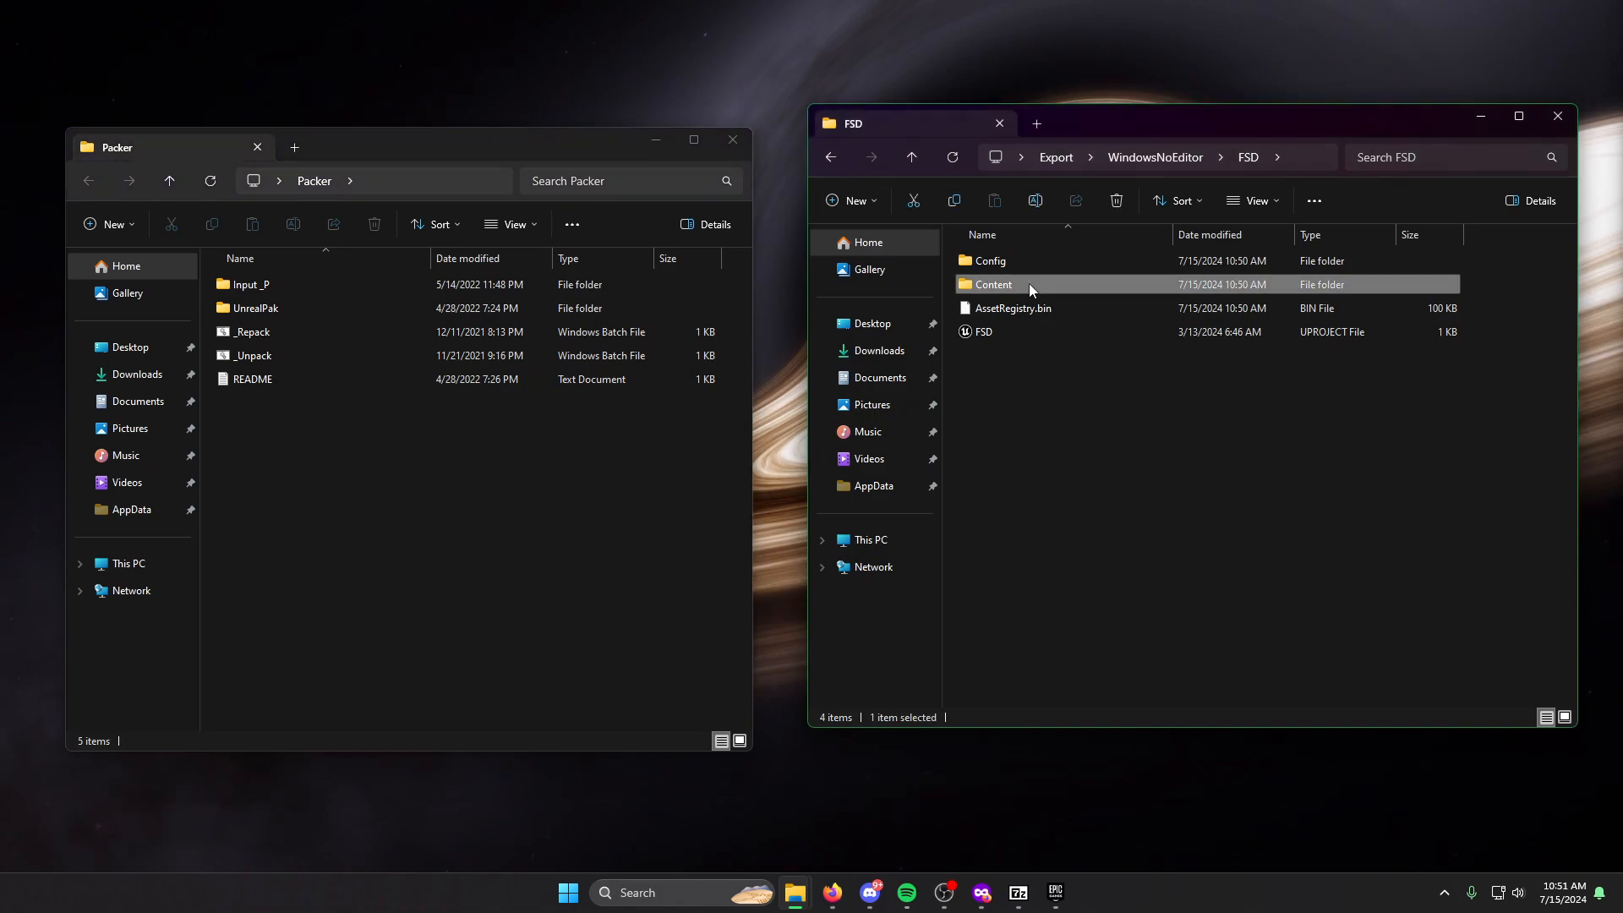
pyautogui.hotkey('ctrl', 'c')
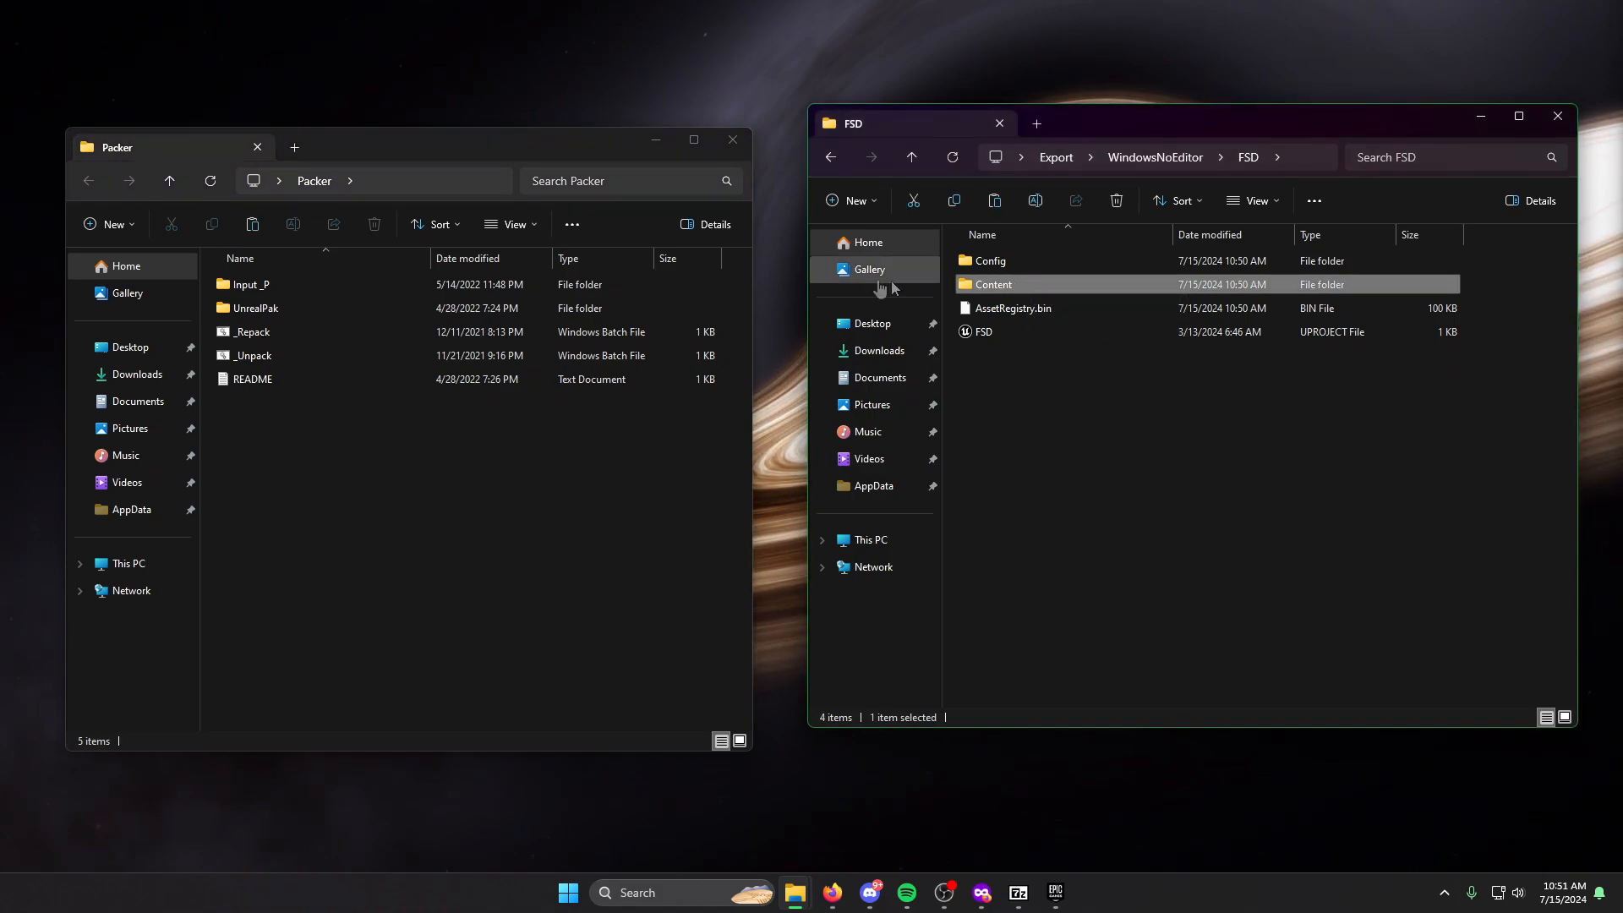
pyautogui.doubleClick(256, 283)
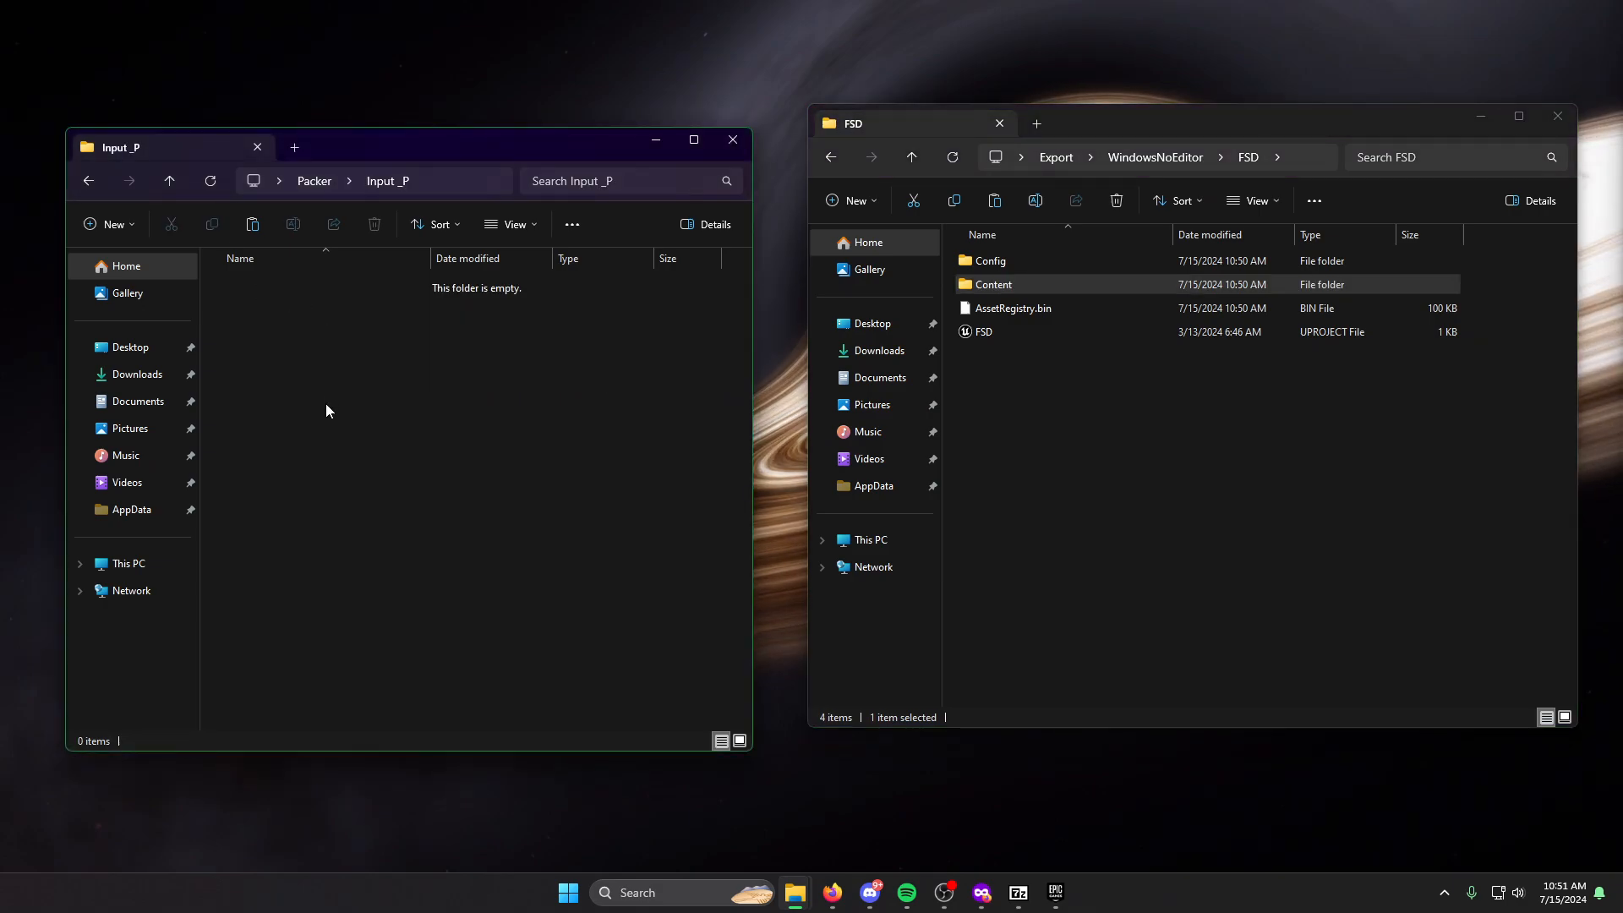
pyautogui.hotkey('ctrl', 'v')
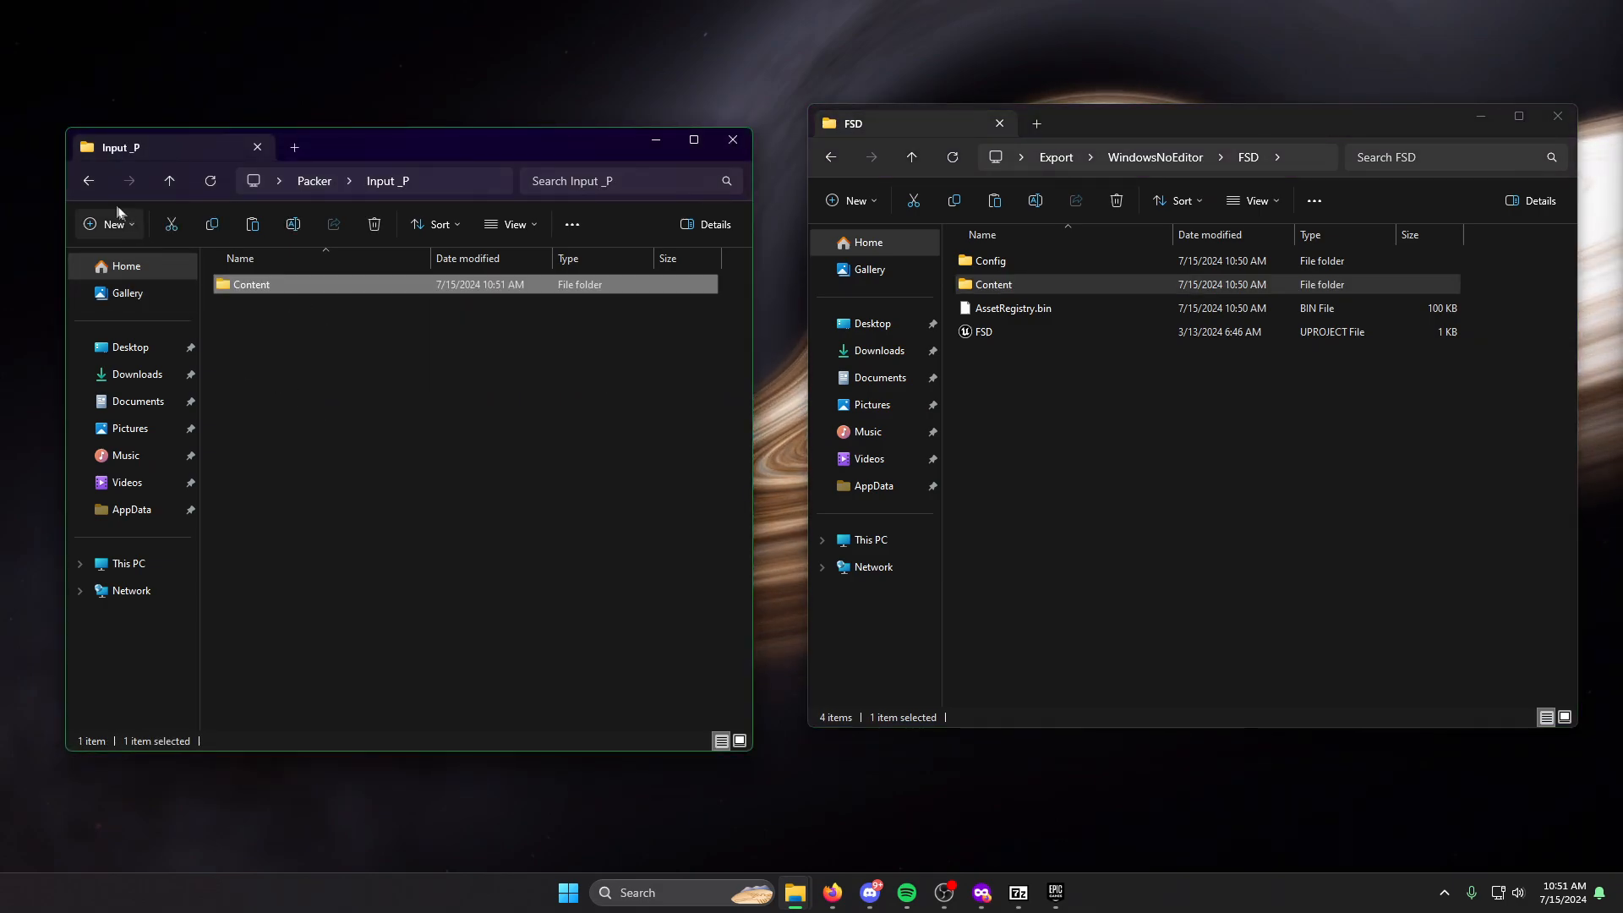
# Repack the Input _P folder into a pak file with the _Repack batch file in the Packer folder.
pyautogui.click(94, 184)
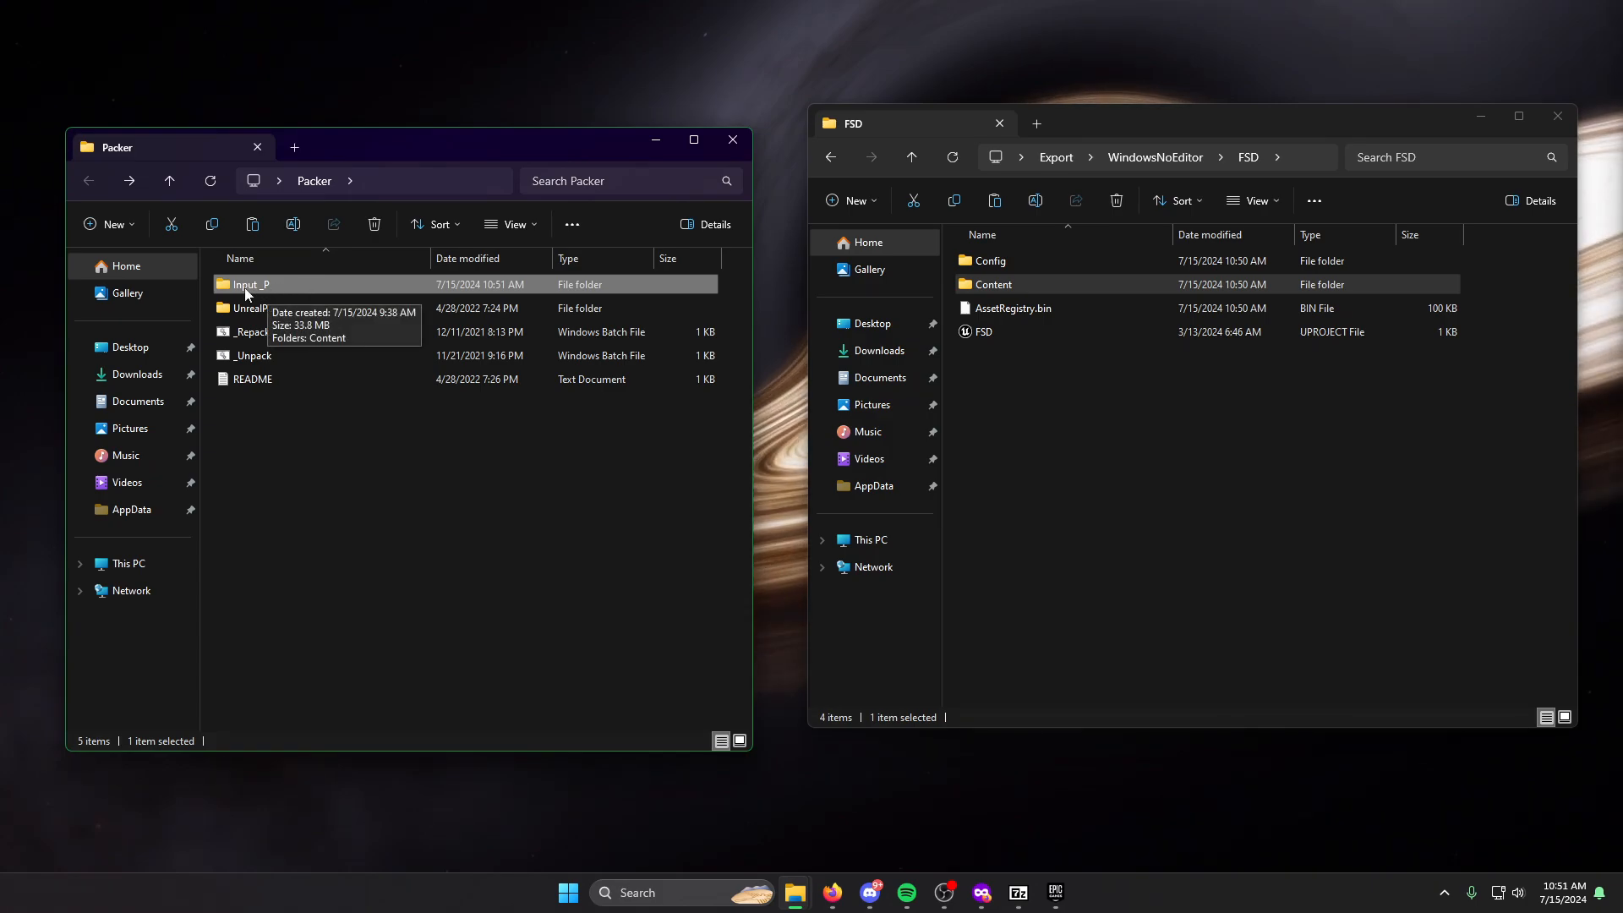
pyautogui.moveTo(304, 290); pyautogui.dragTo(267, 340)
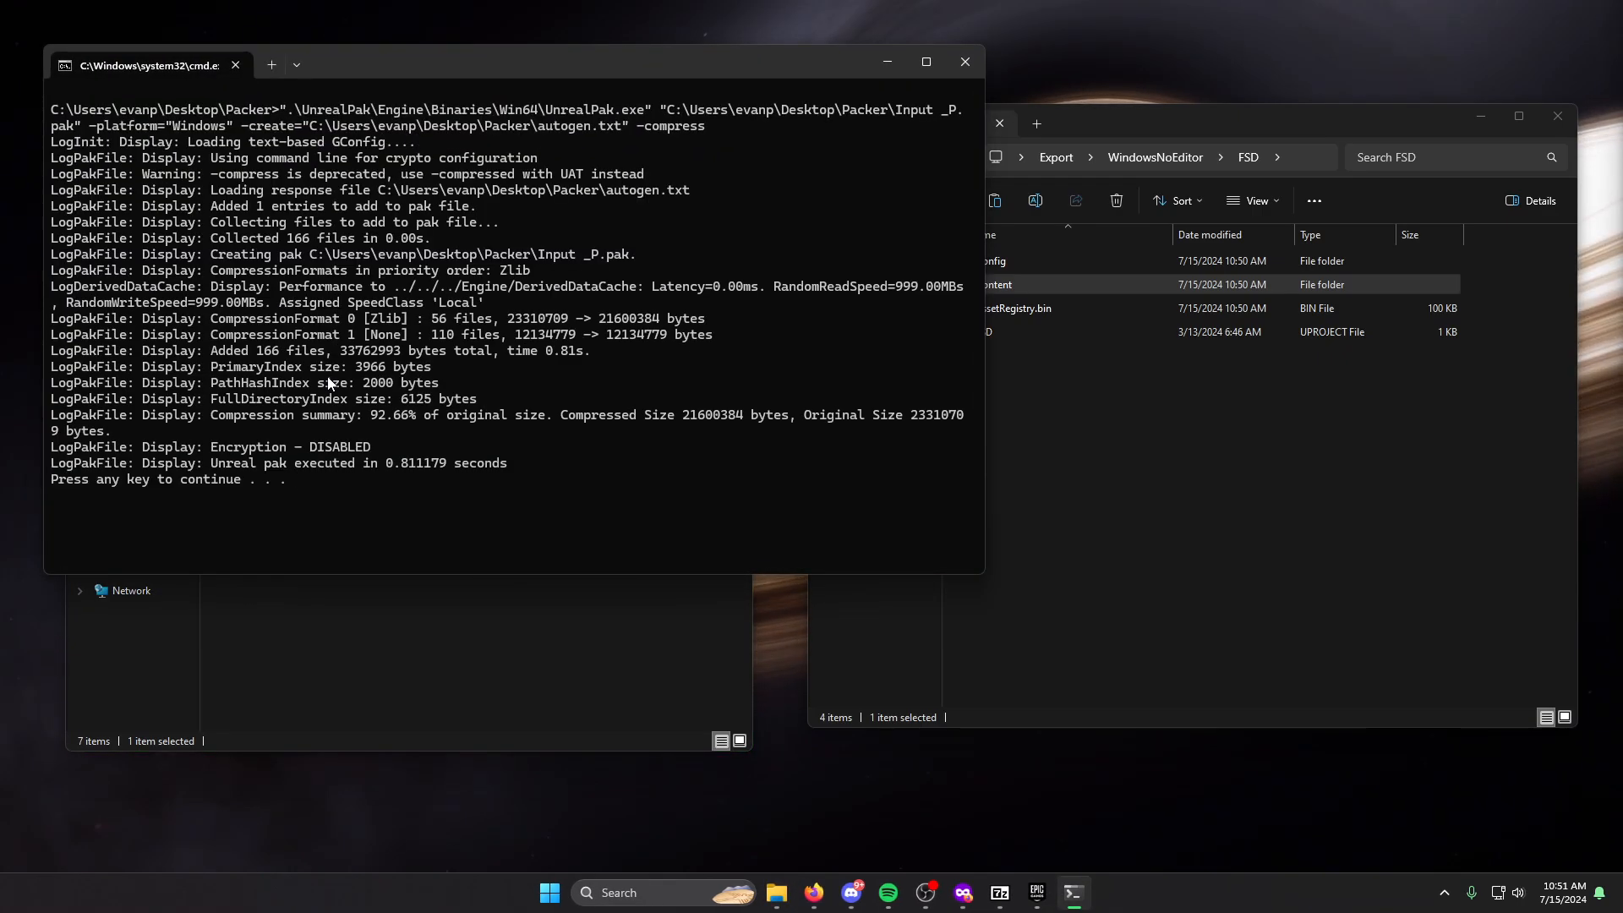
pyautogui.press('Return')
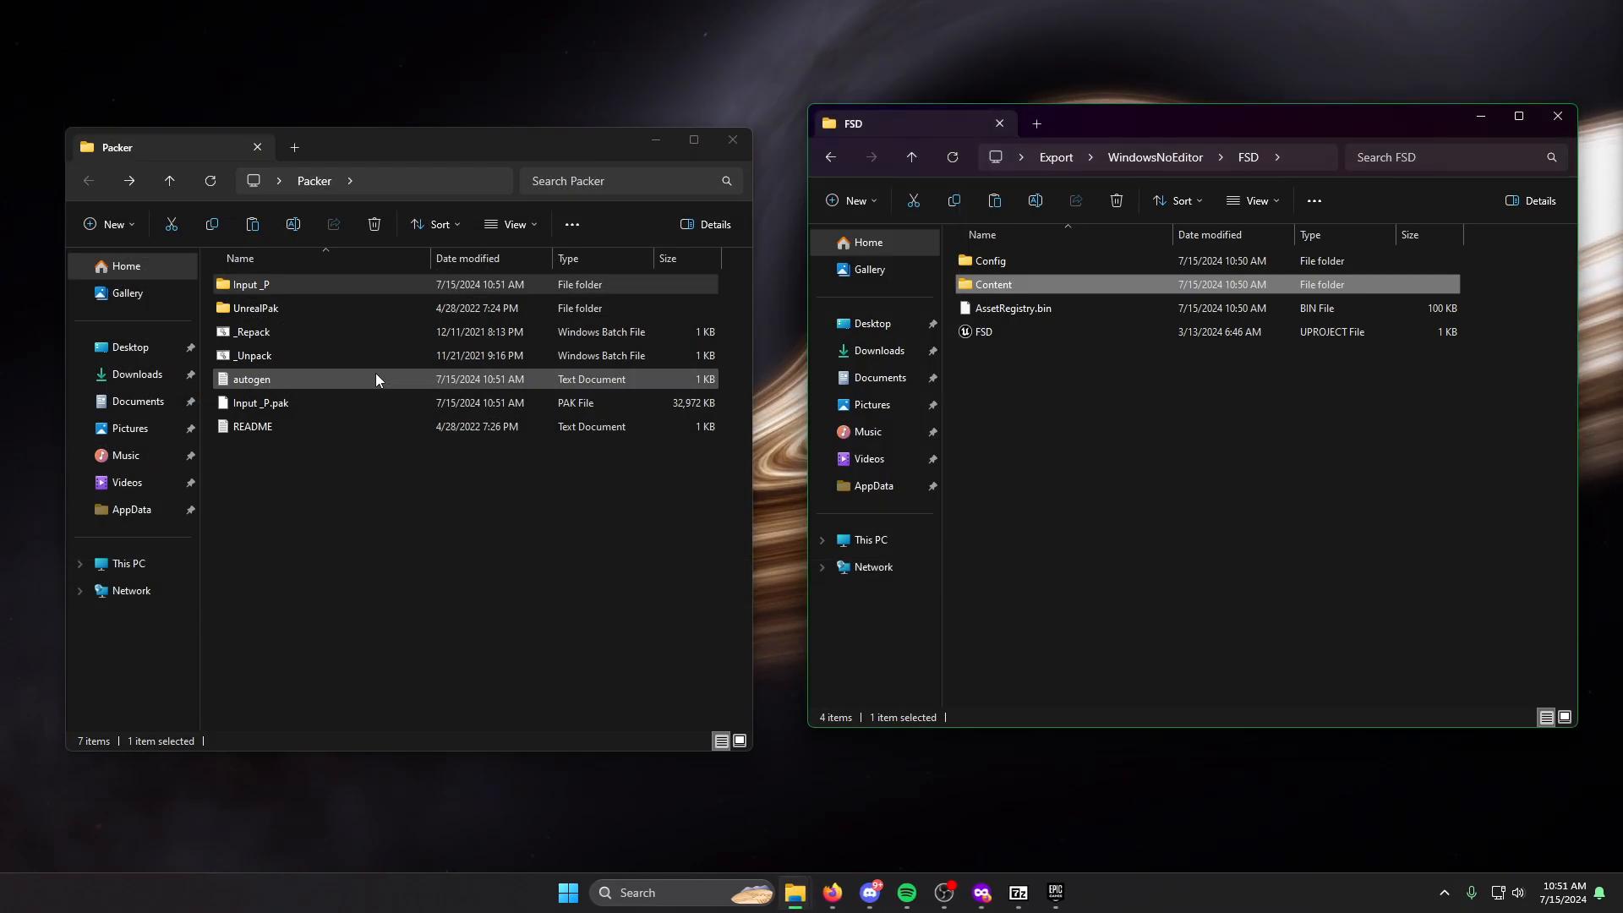
pyautogui.click(396, 161)
pyautogui.moveTo(396, 160); pyautogui.dragTo(467, 147)
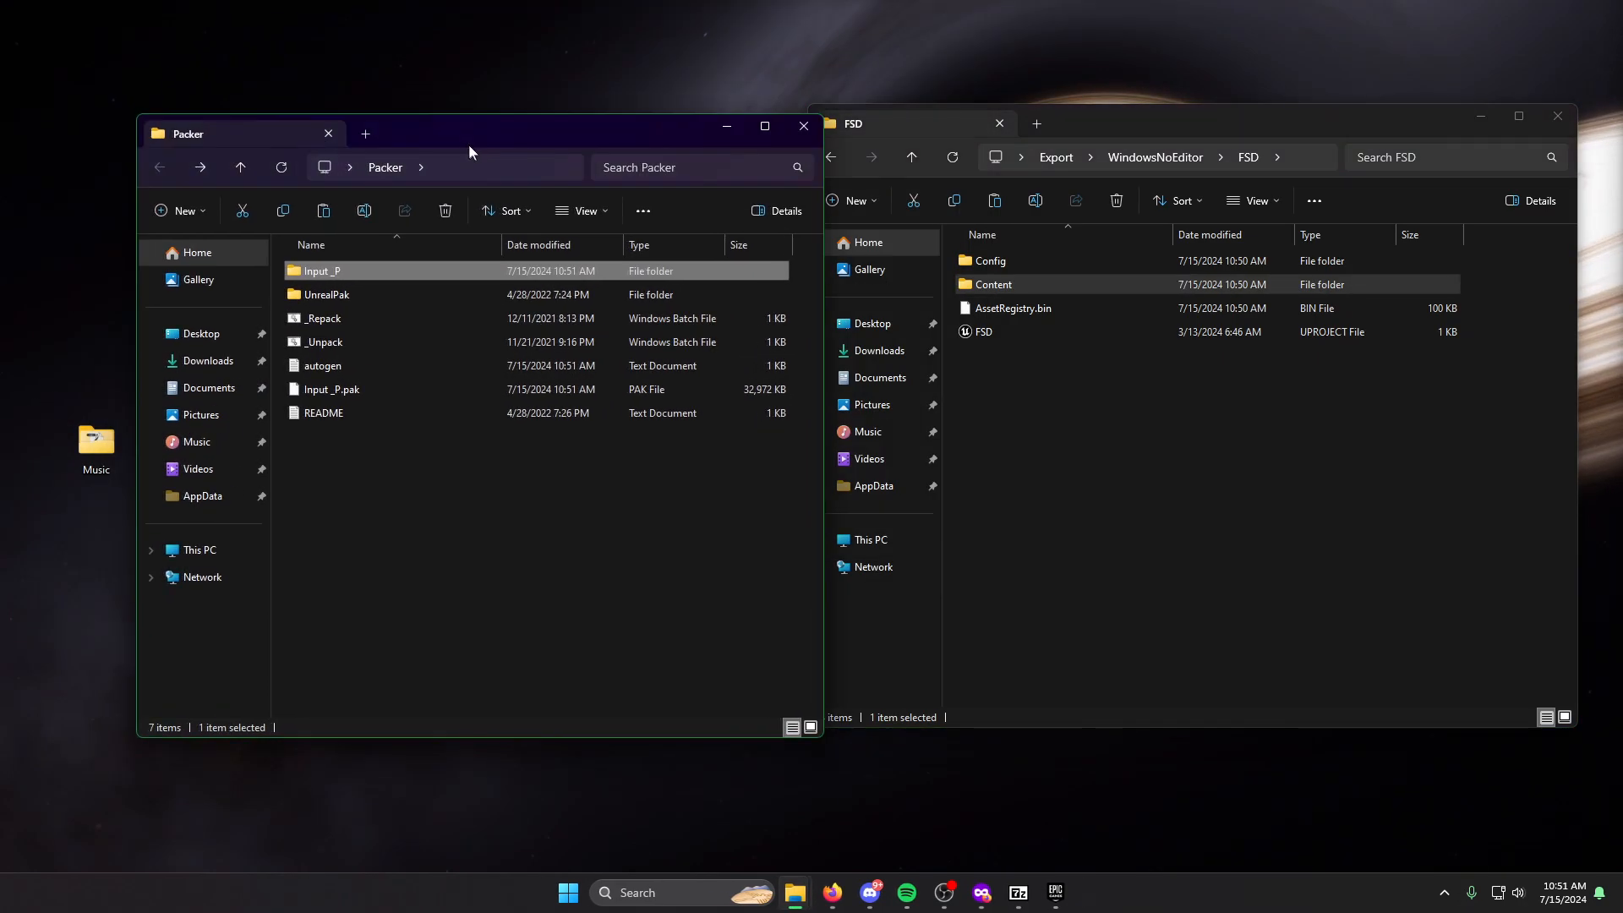
pyautogui.click(439, 511)
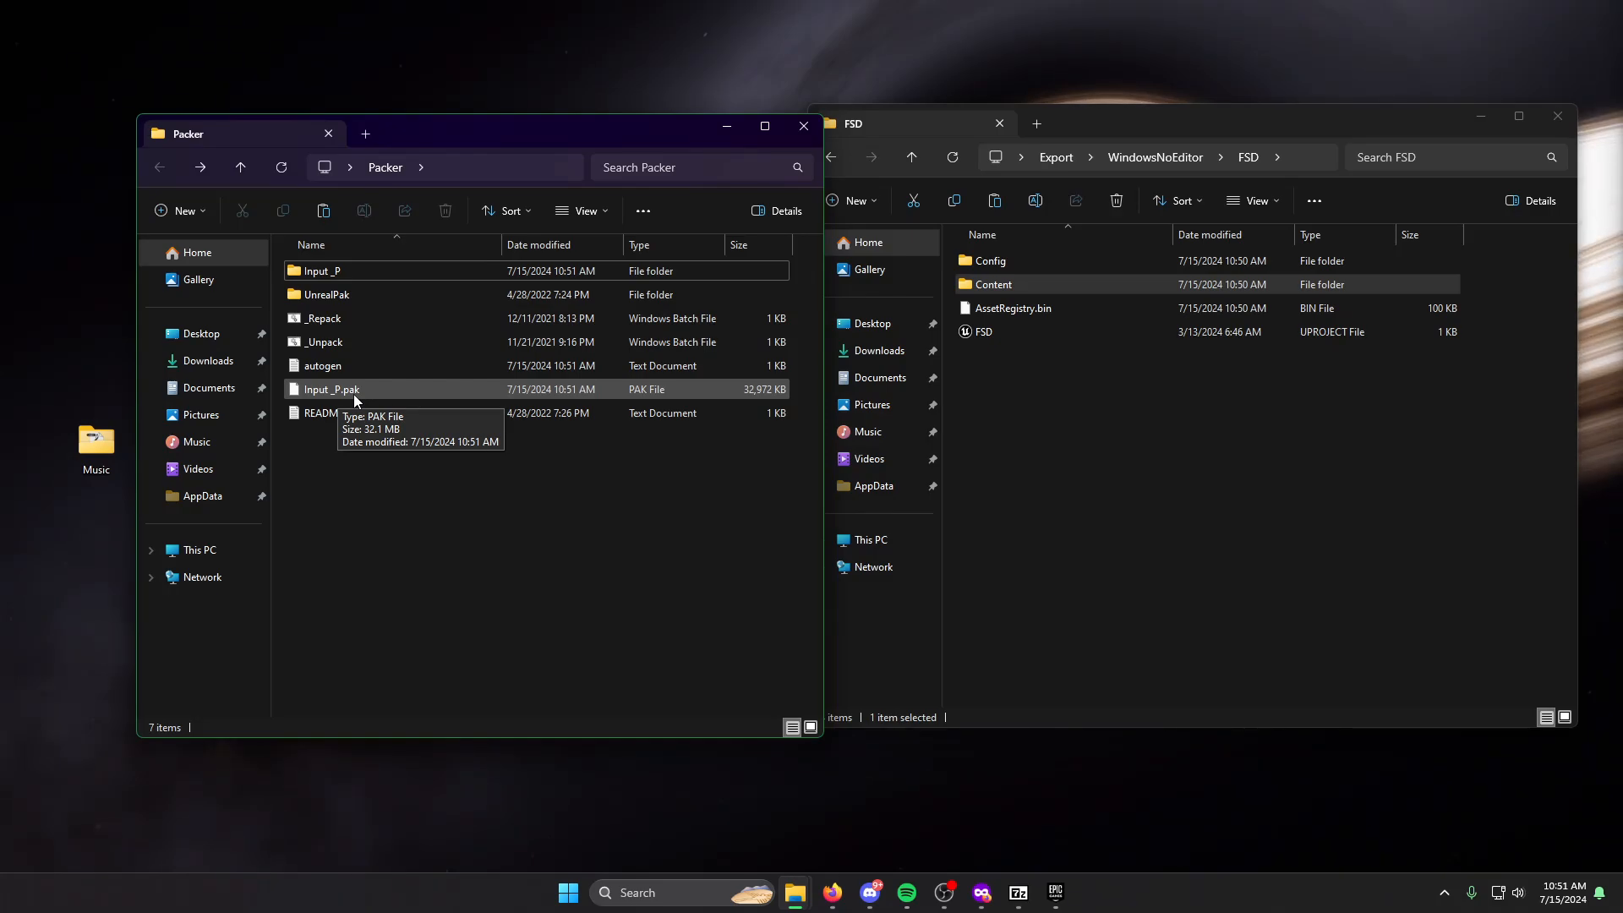
# Browse from the exported FSD folder to Program Files (x86)/Steam/steamapps/common on the C: drive.
pyautogui.click(1122, 463)
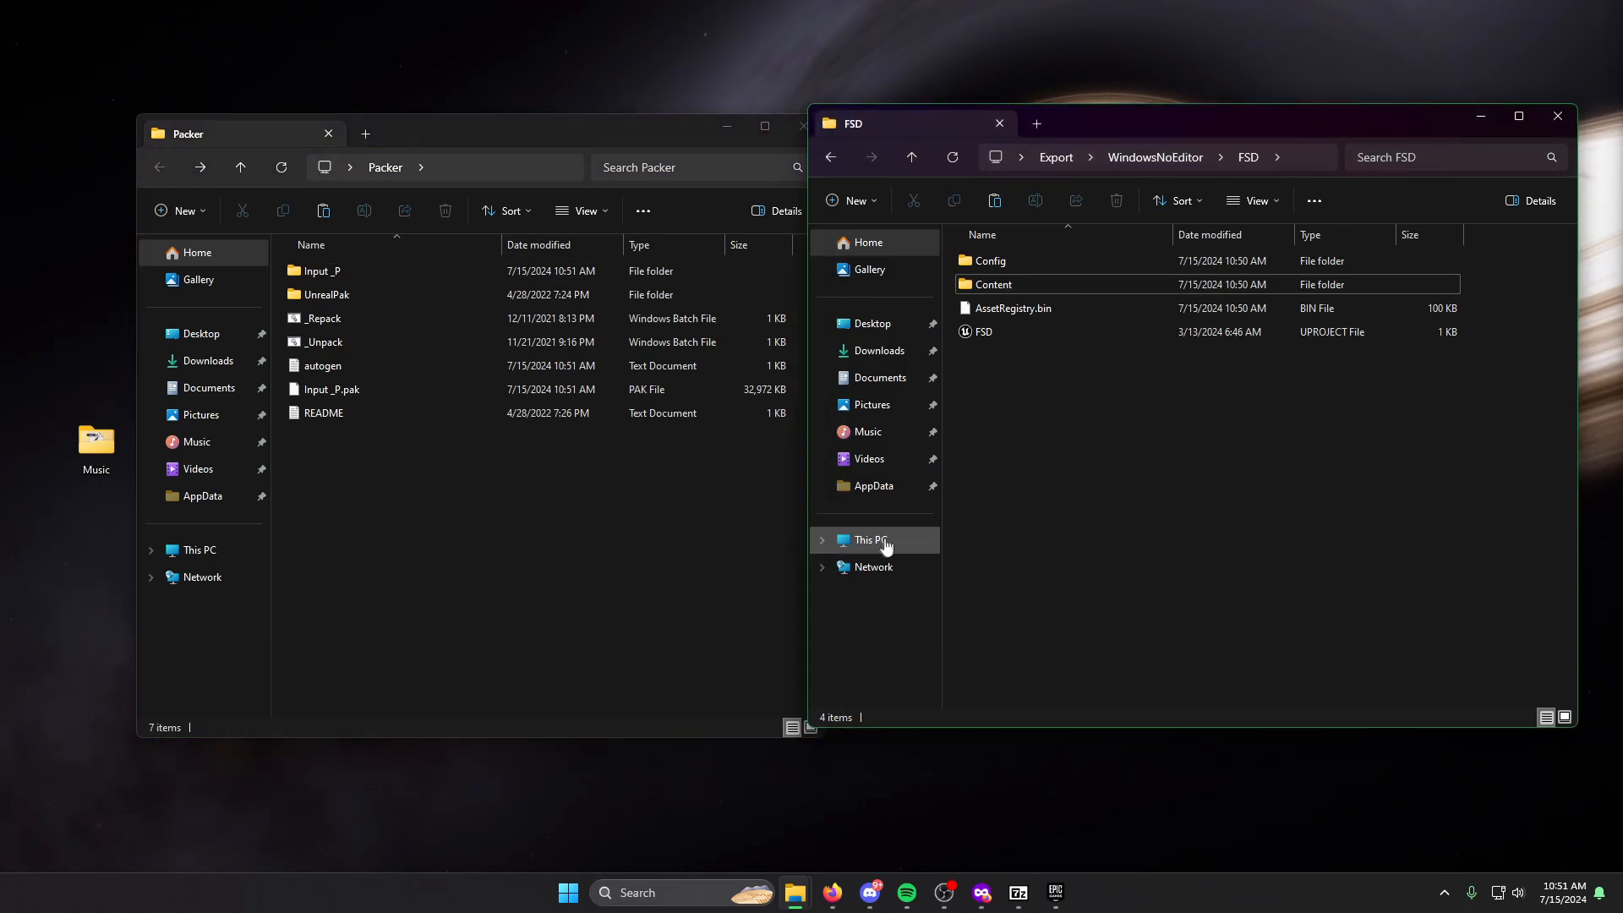
pyautogui.click(894, 542)
pyautogui.doubleClick(1094, 280)
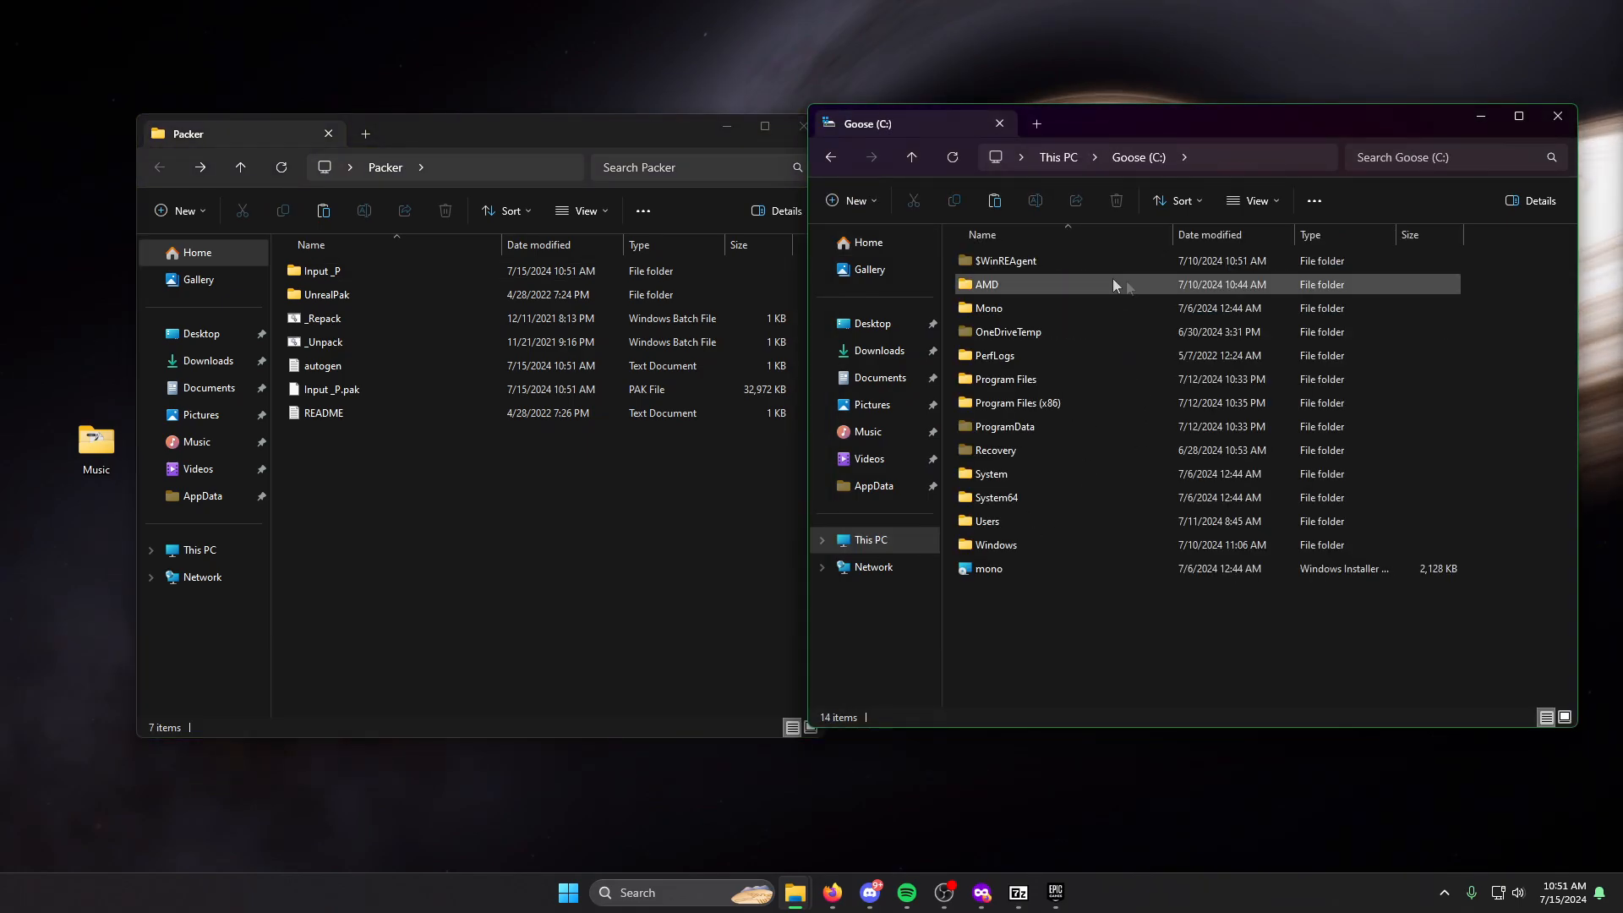
pyautogui.doubleClick(1040, 406)
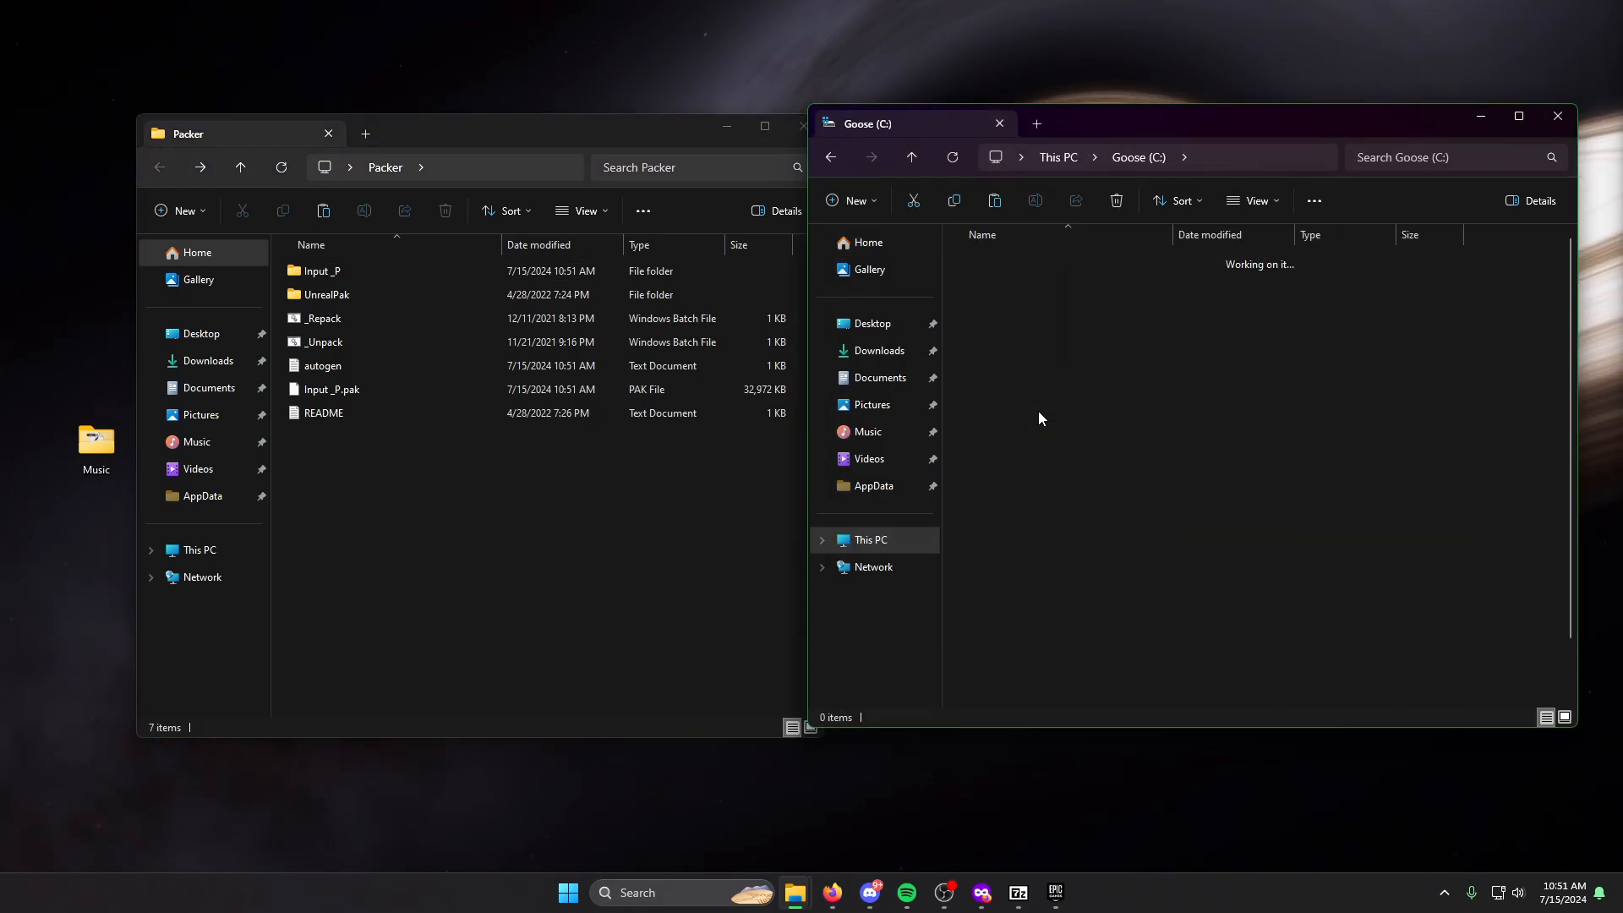
pyautogui.doubleClick(1058, 539)
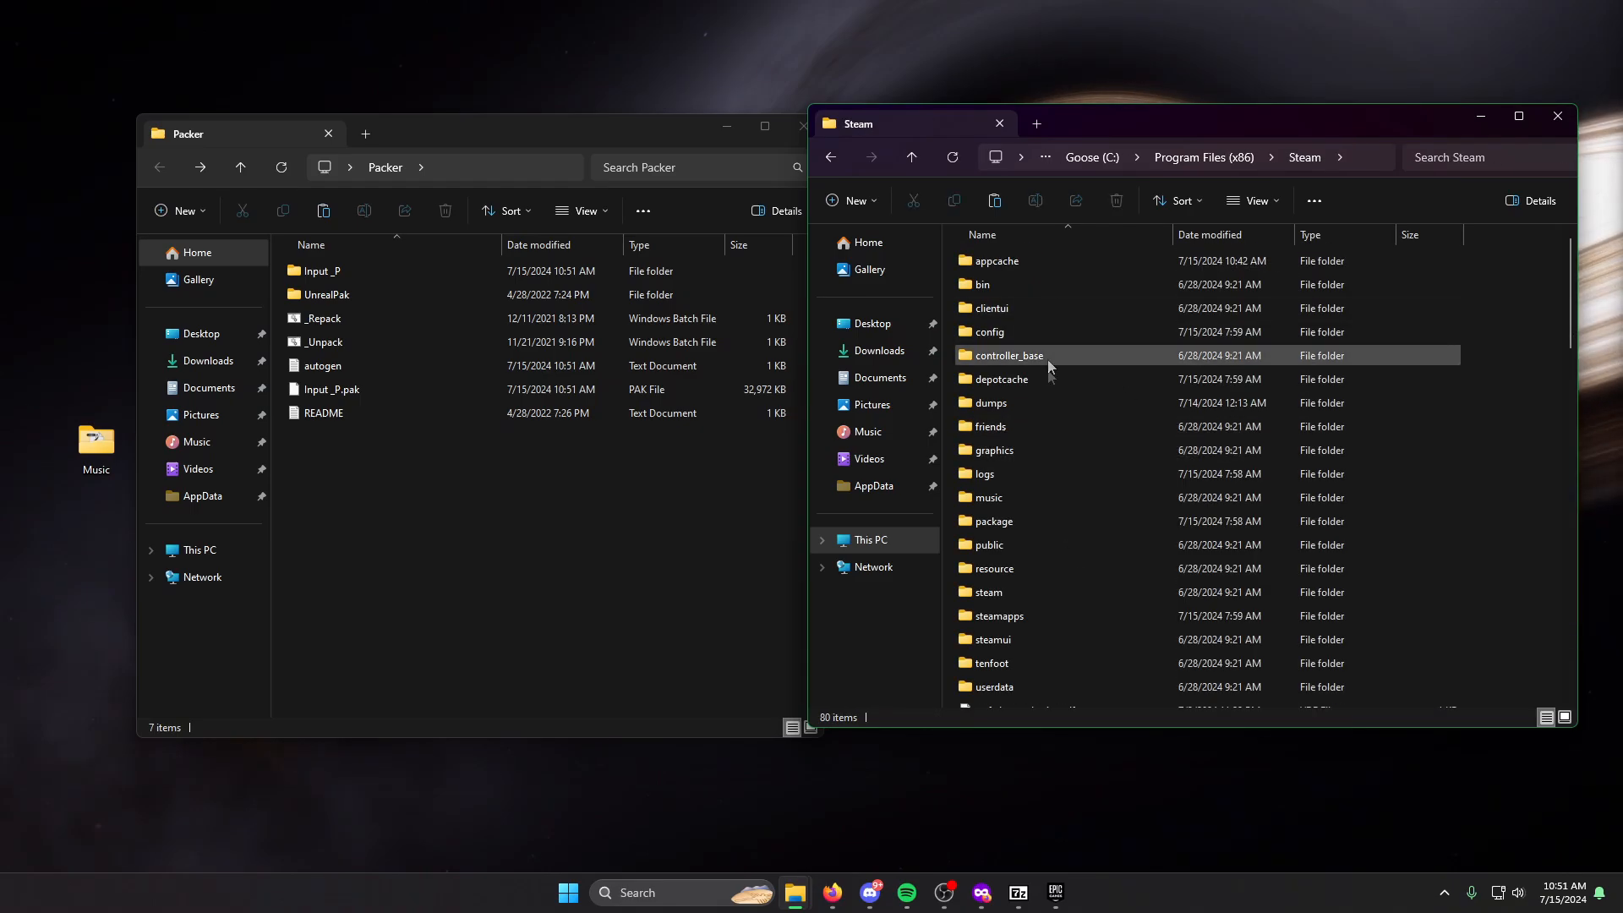
pyautogui.doubleClick(1018, 617)
pyautogui.doubleClick(1062, 263)
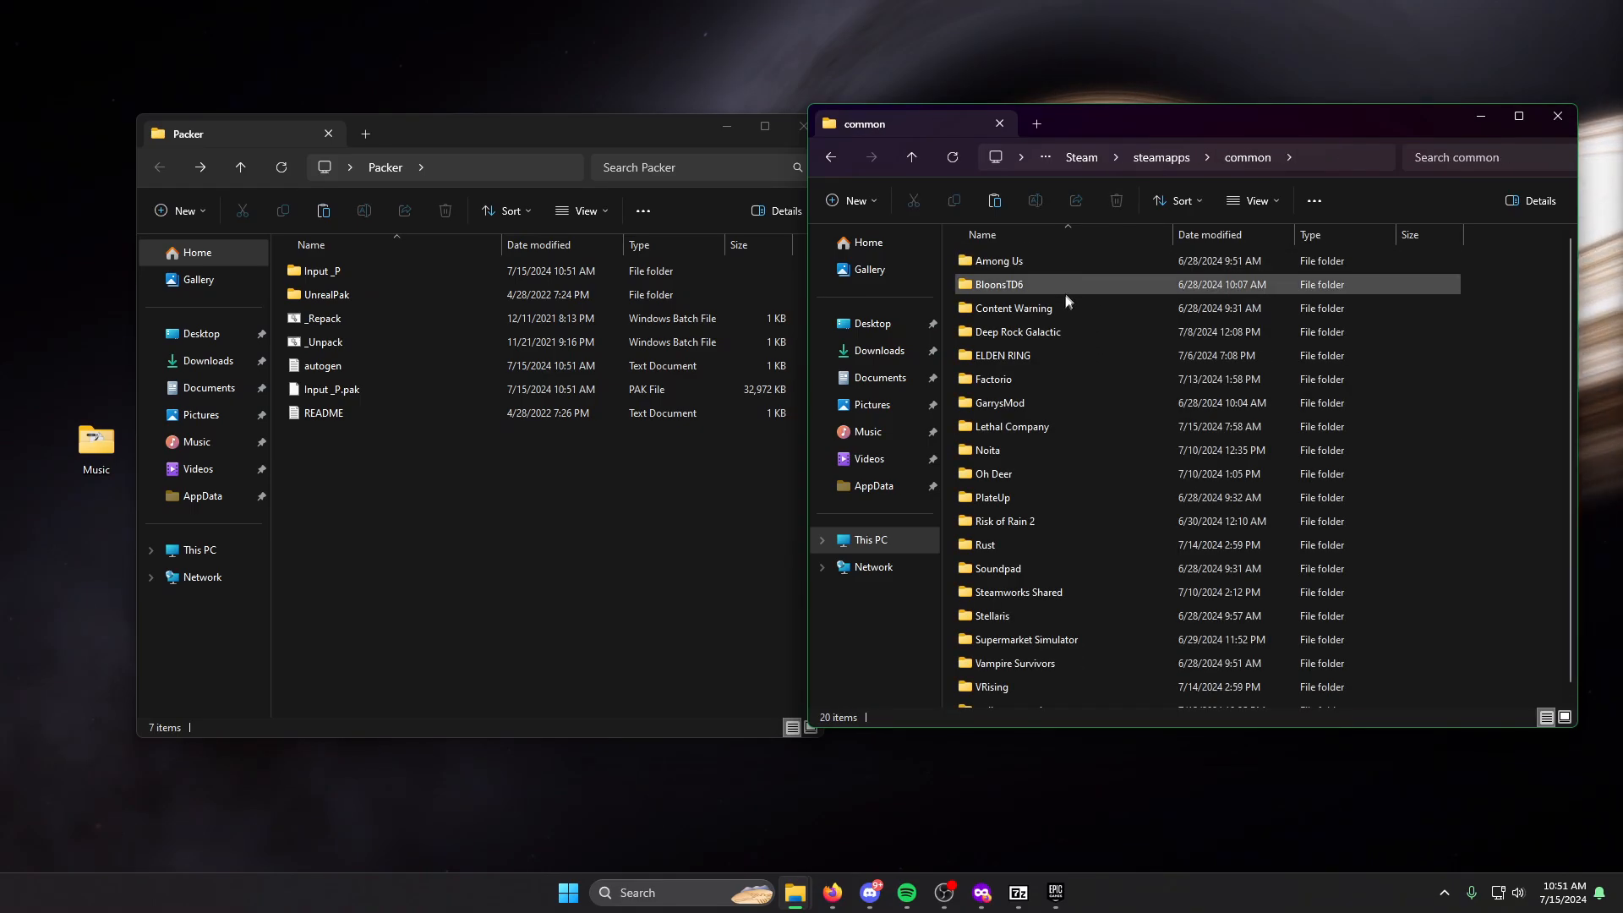
# Open Deep Rock Galactic/FSD/Content/Paks and copy Input _P.pak from the Packer folder into it.
pyautogui.doubleClick(1035, 331)
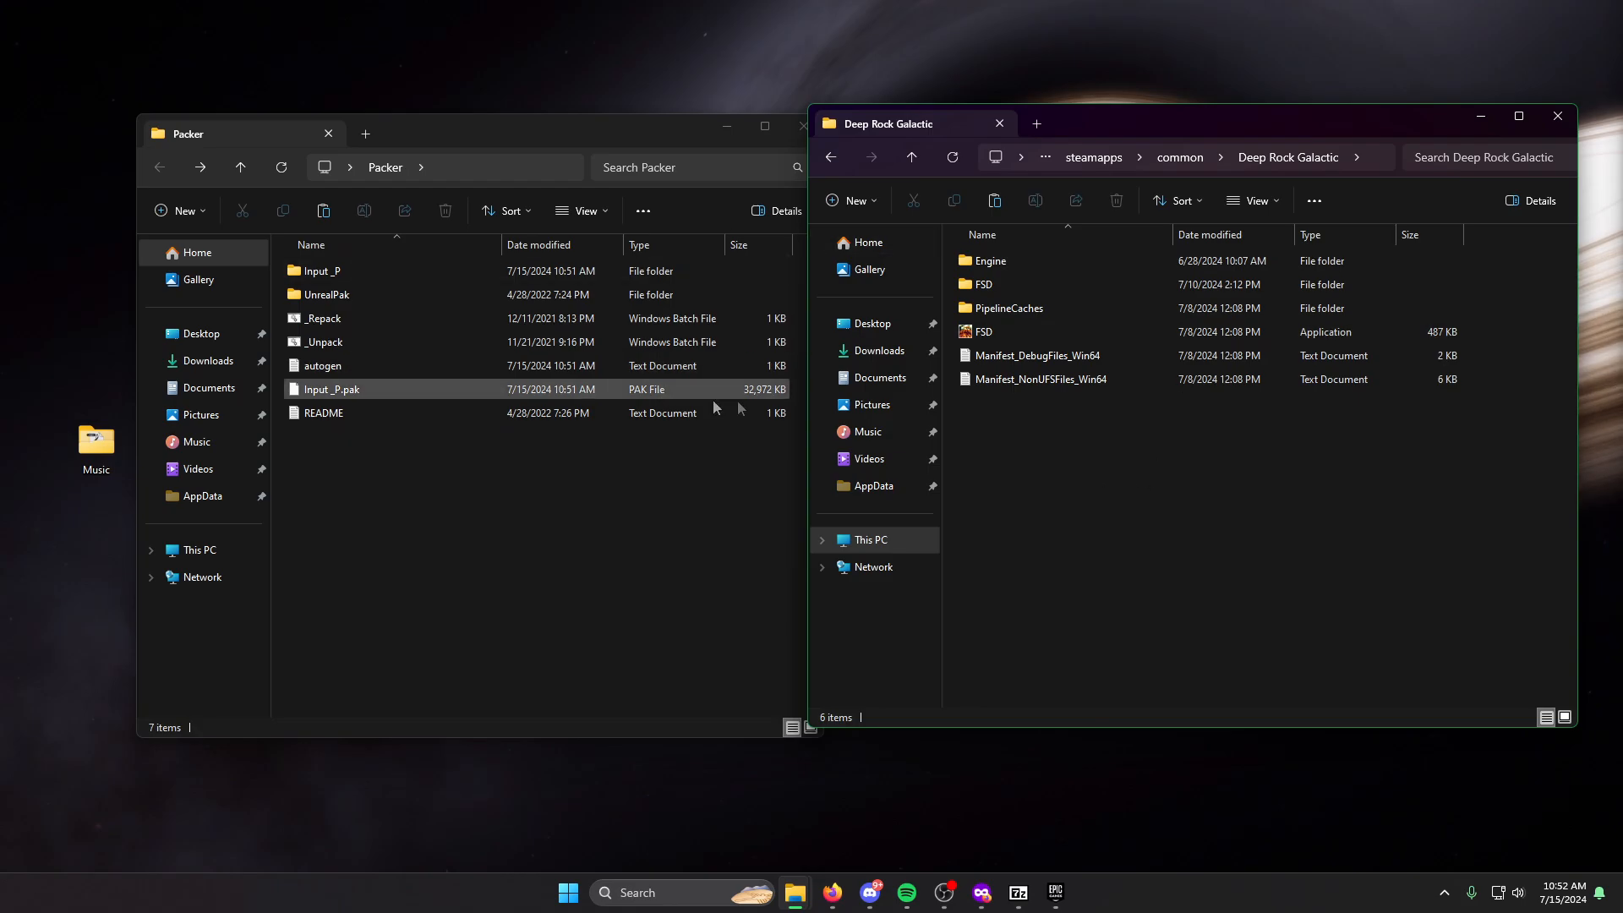
pyautogui.doubleClick(1014, 287)
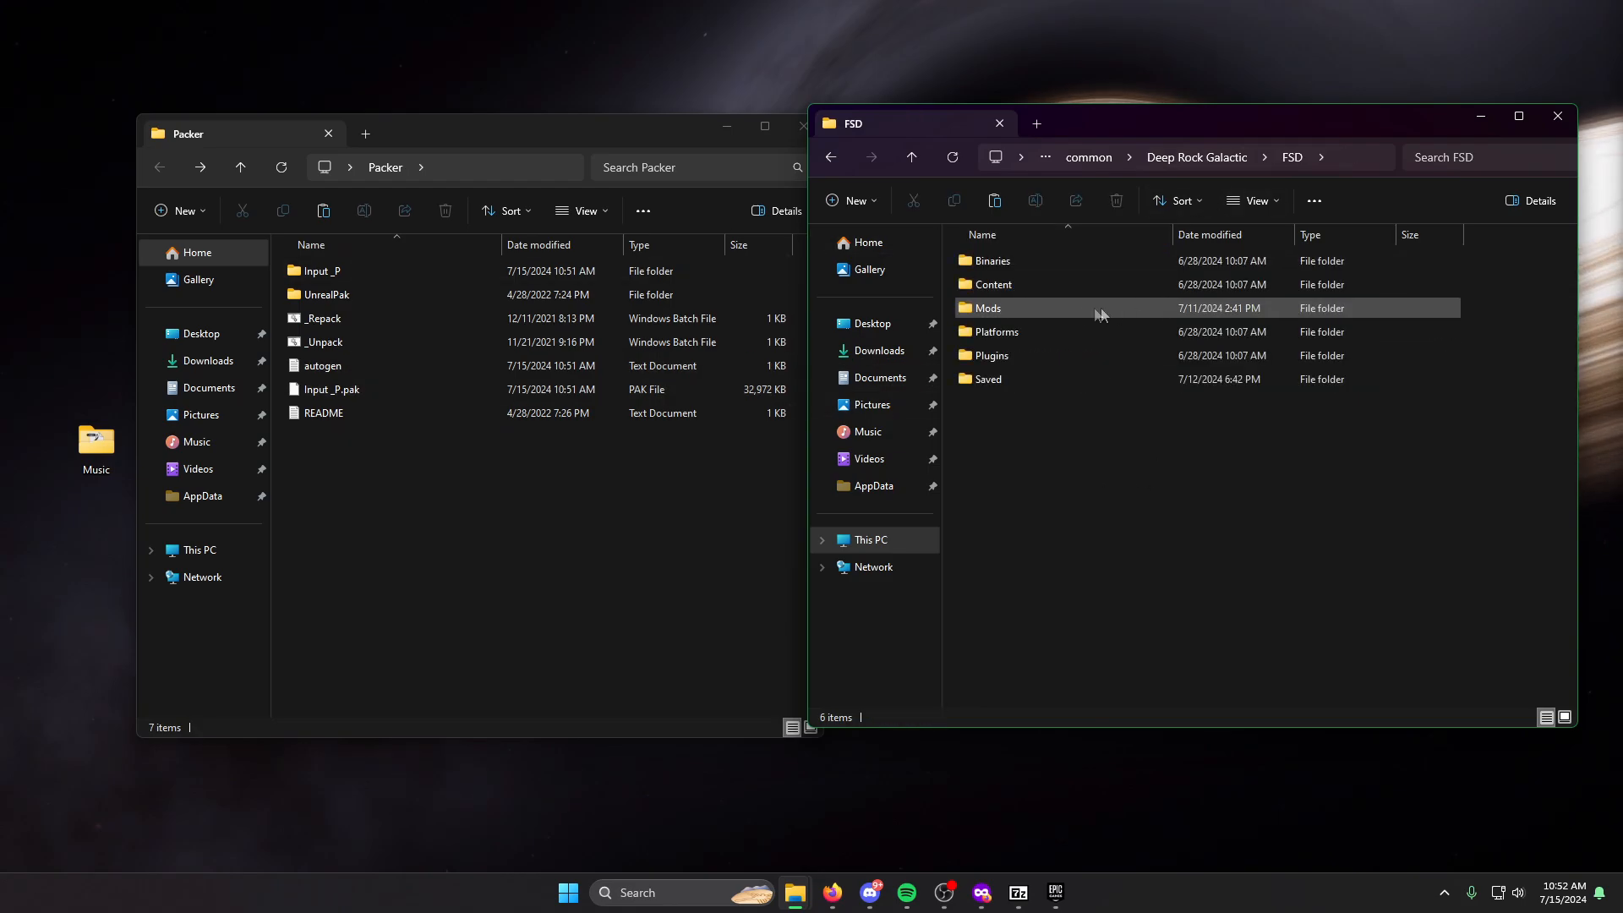
pyautogui.doubleClick(1028, 285)
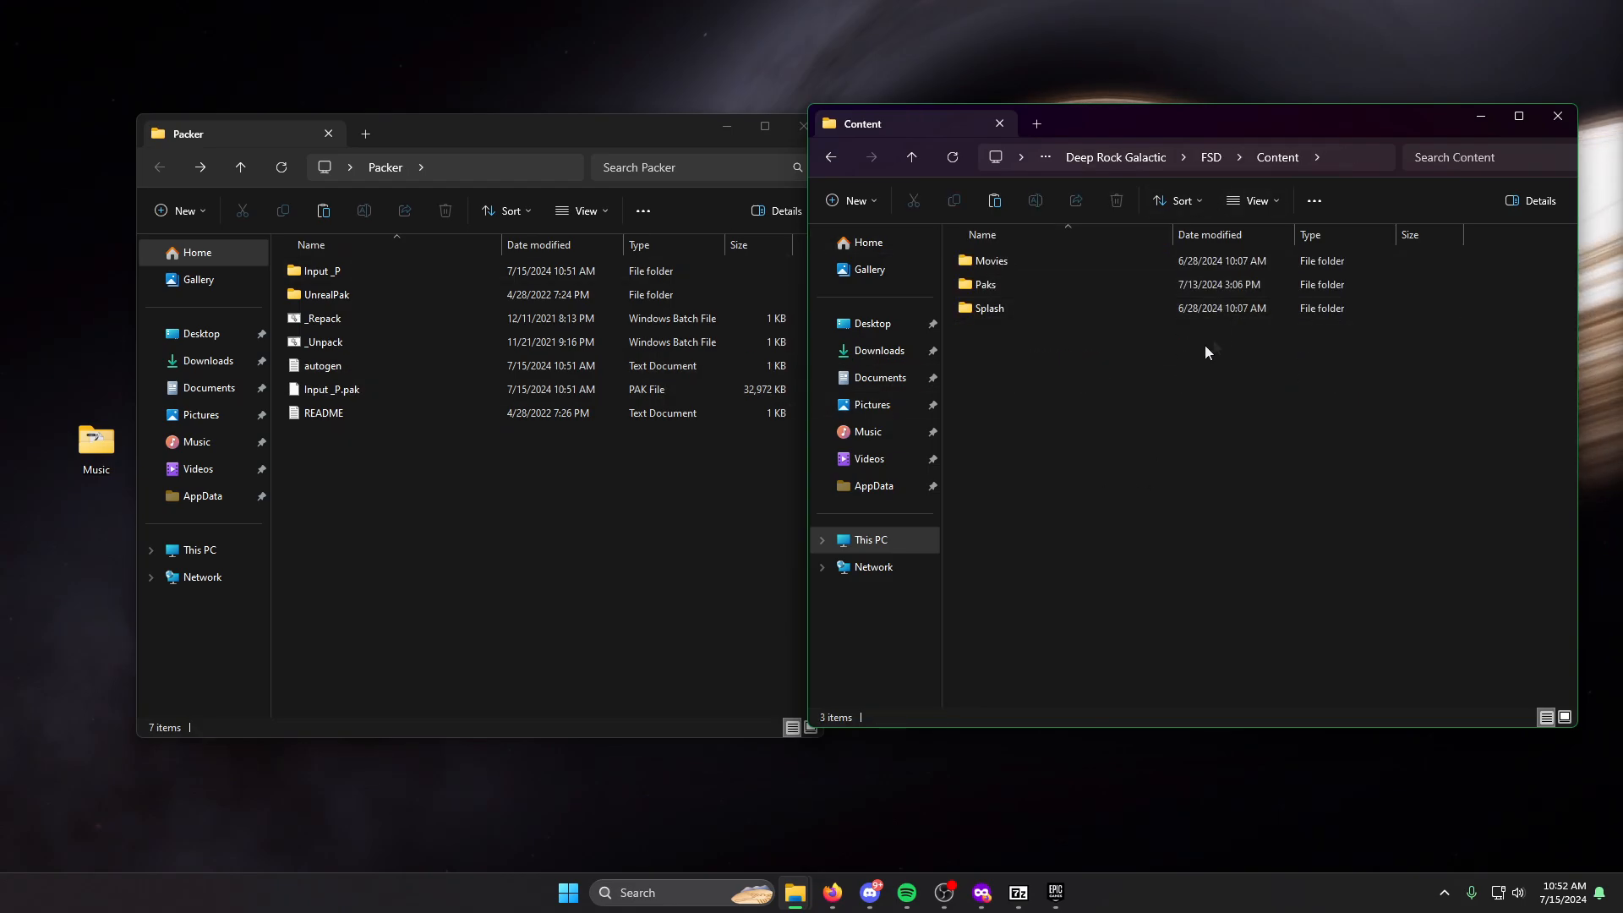
pyautogui.doubleClick(1006, 287)
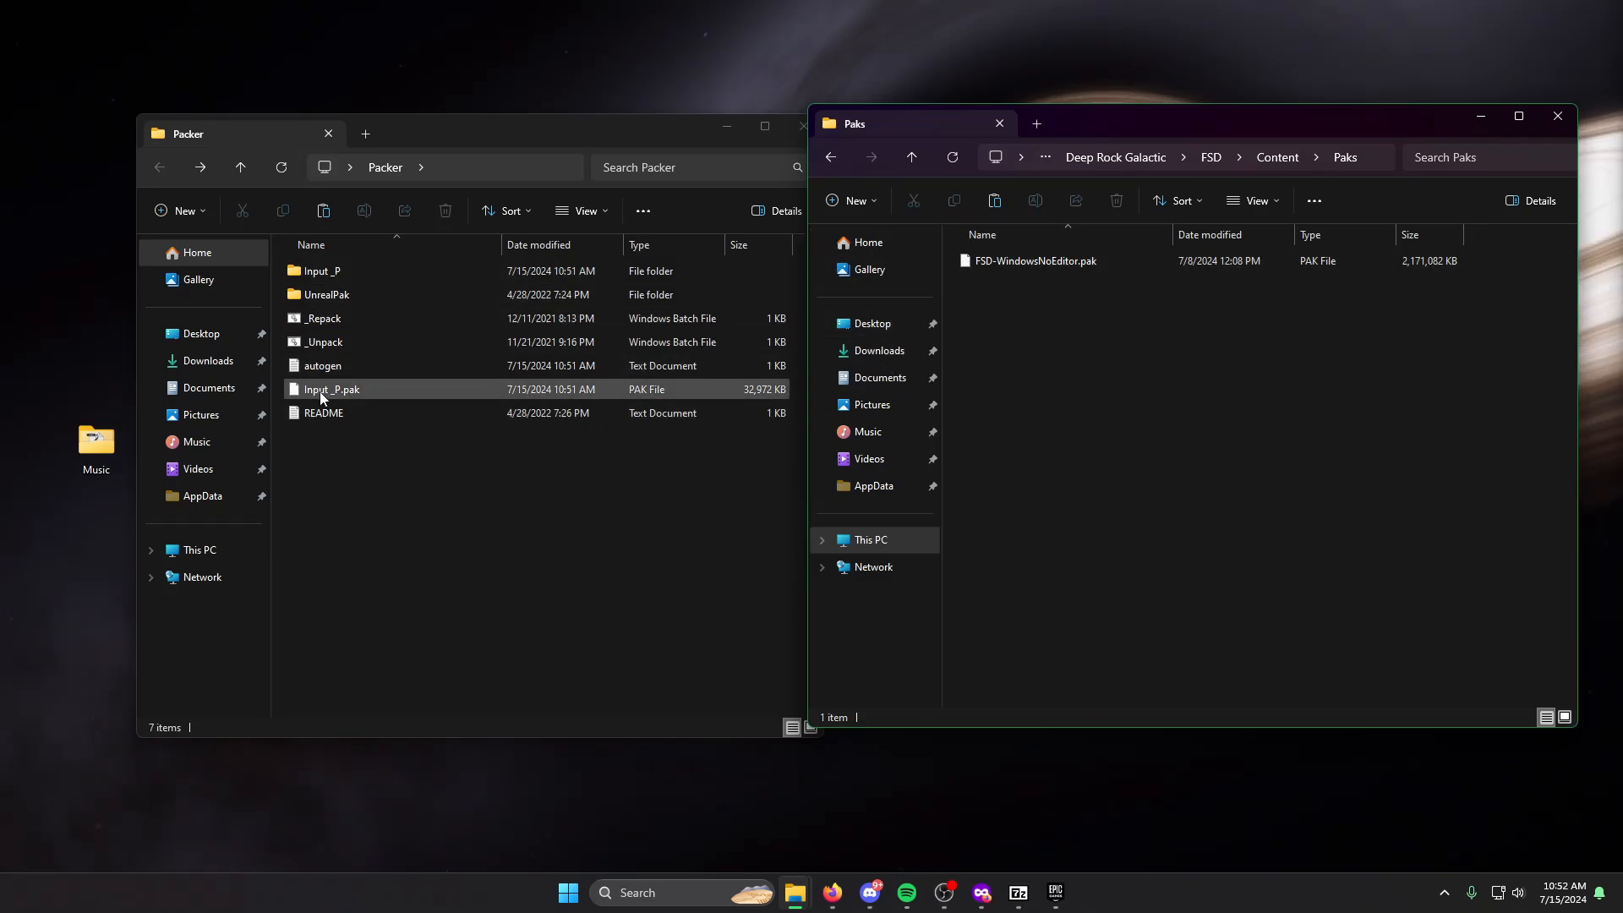
pyautogui.click(351, 397)
pyautogui.moveTo(341, 398); pyautogui.dragTo(1092, 382)
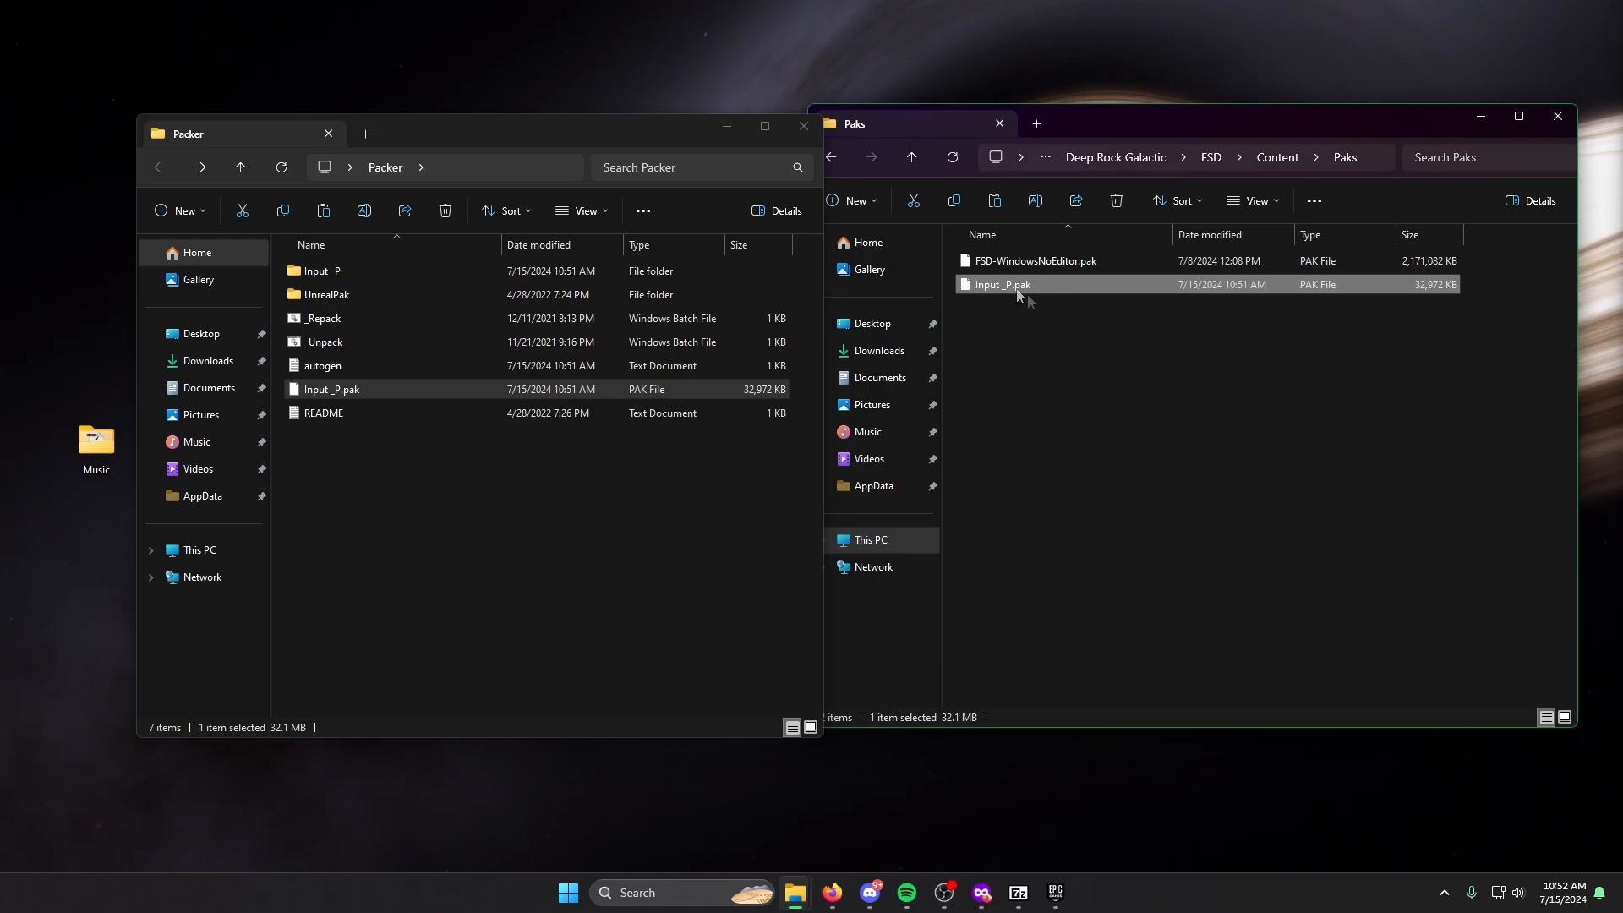
# Launch Deep Rock Galactic through Steam and walk to the mission selection terminal in the Space Rig.
pyautogui.click(1443, 893)
pyautogui.rightClick(1412, 848)
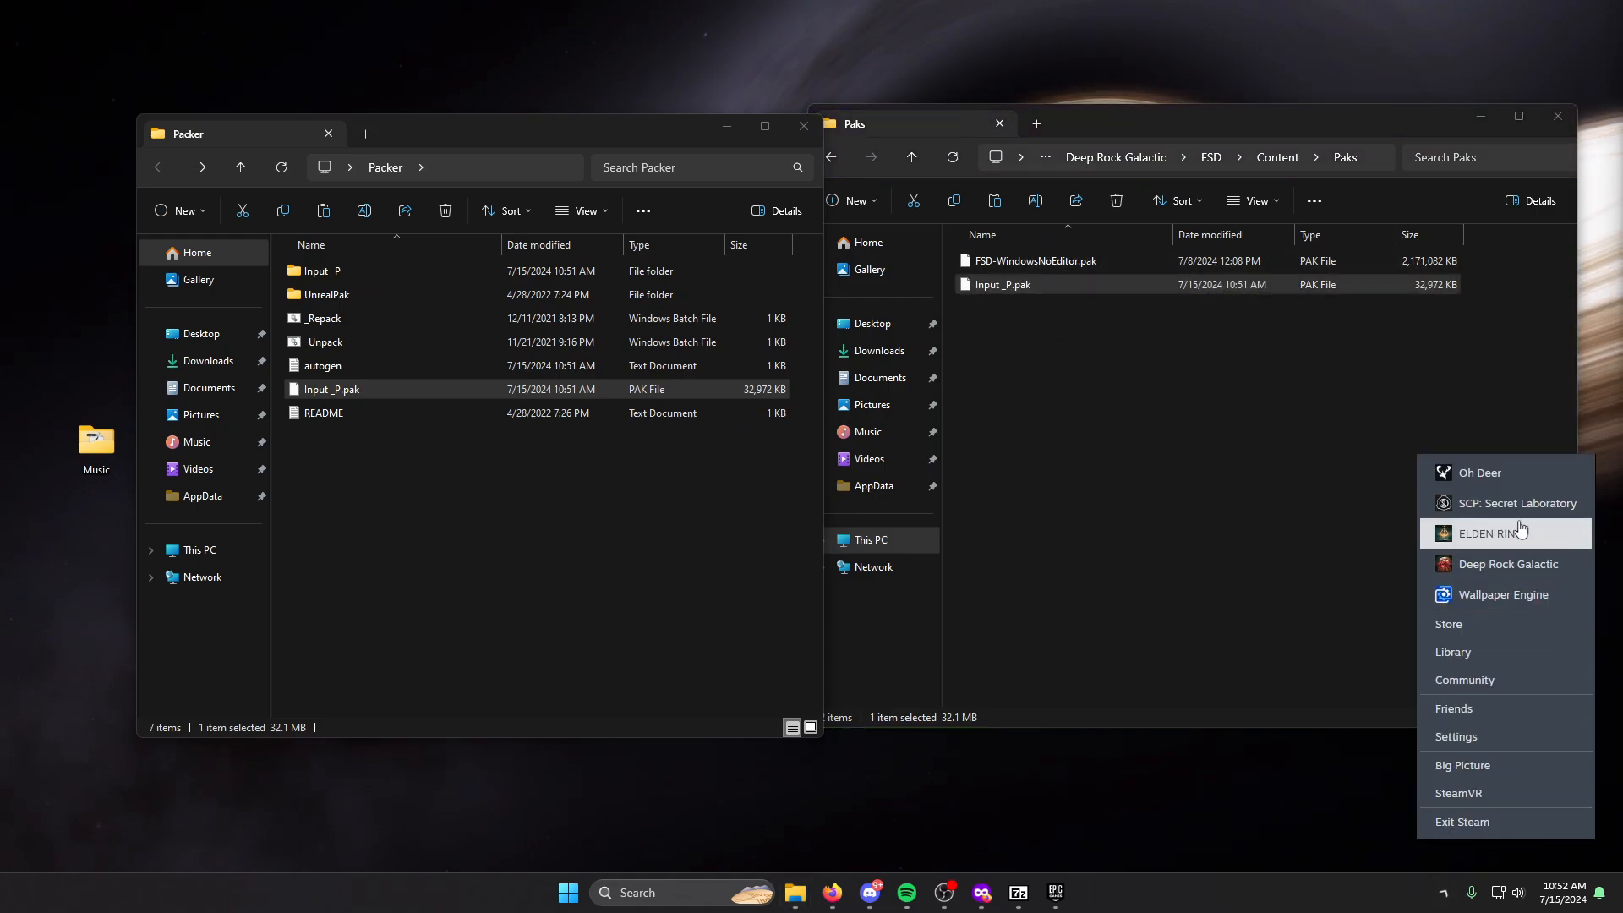
pyautogui.click(1497, 562)
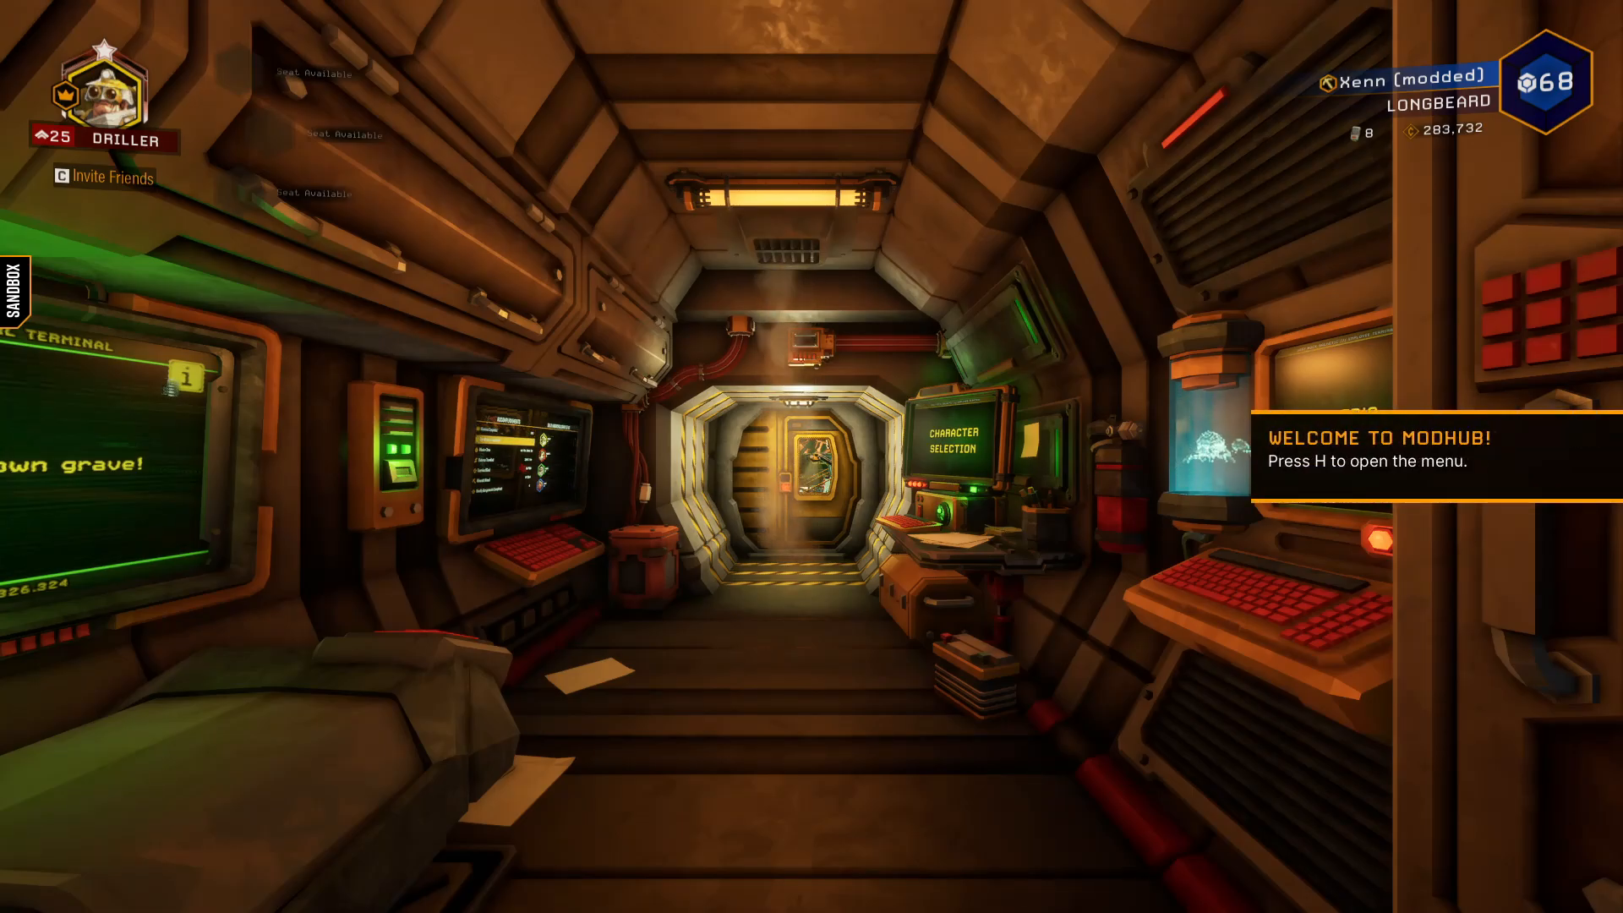
pyautogui.press('w')
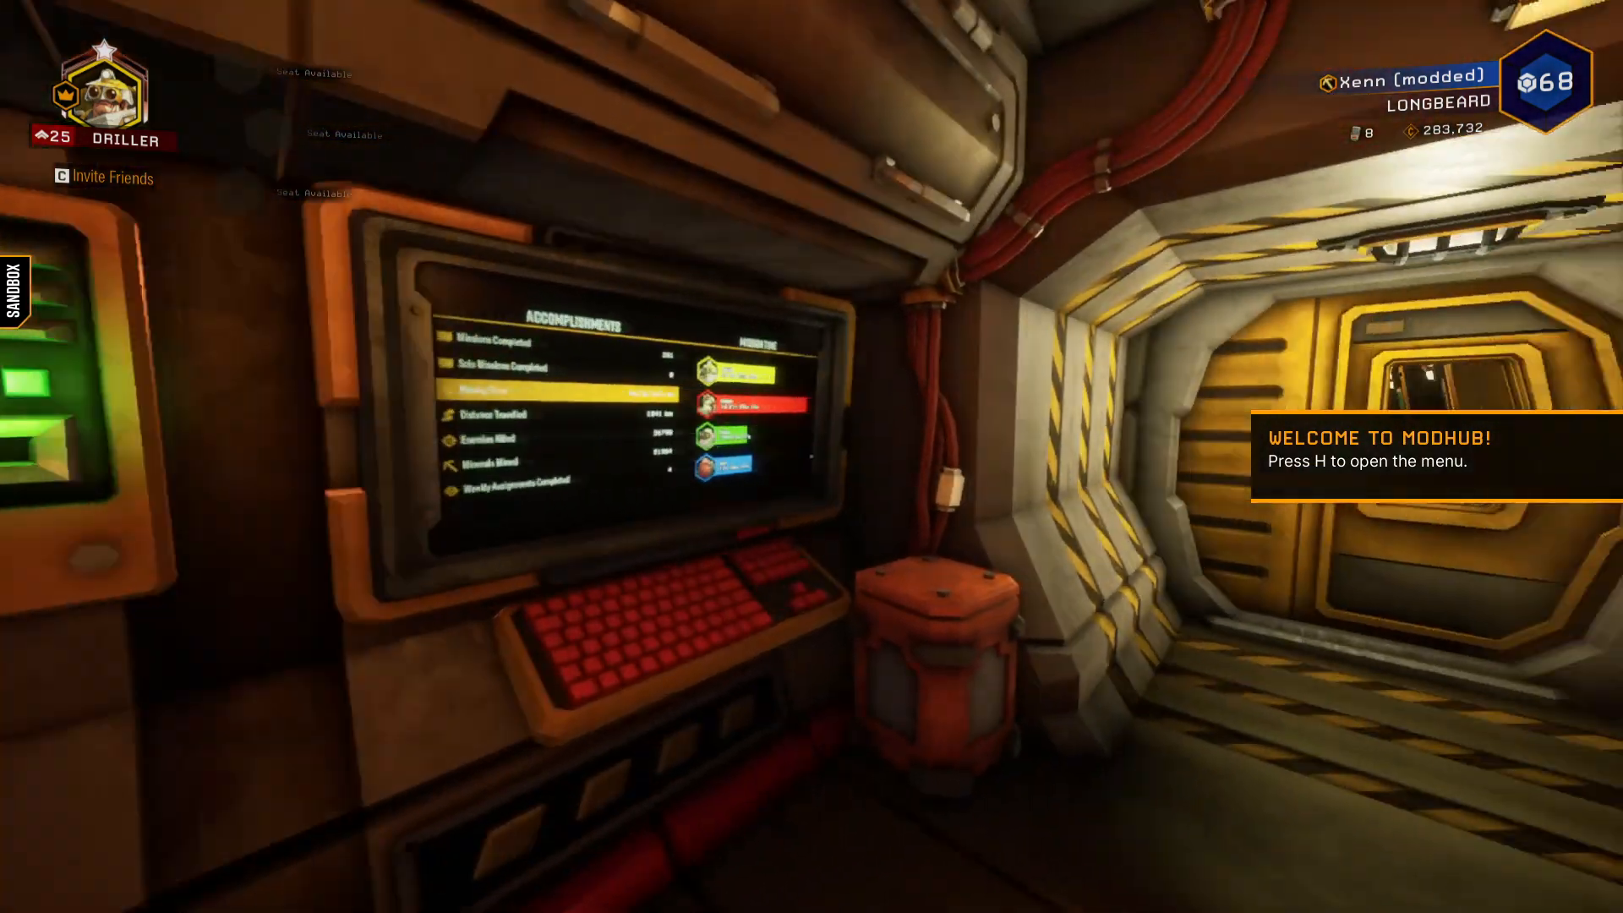
pyautogui.press('w')
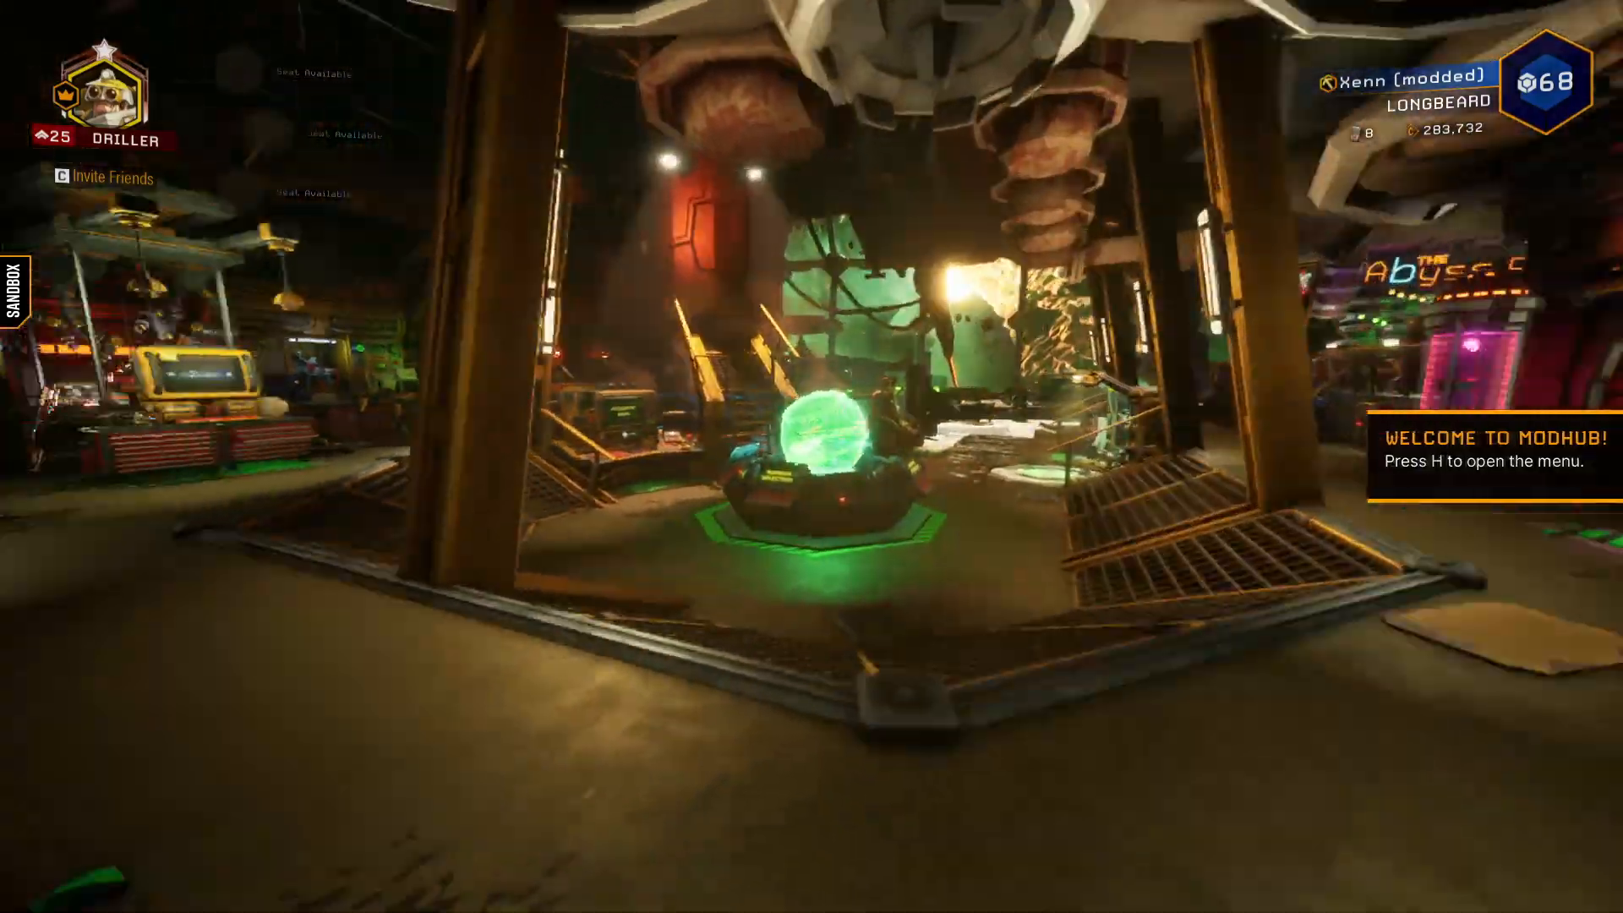
pyautogui.press('w')
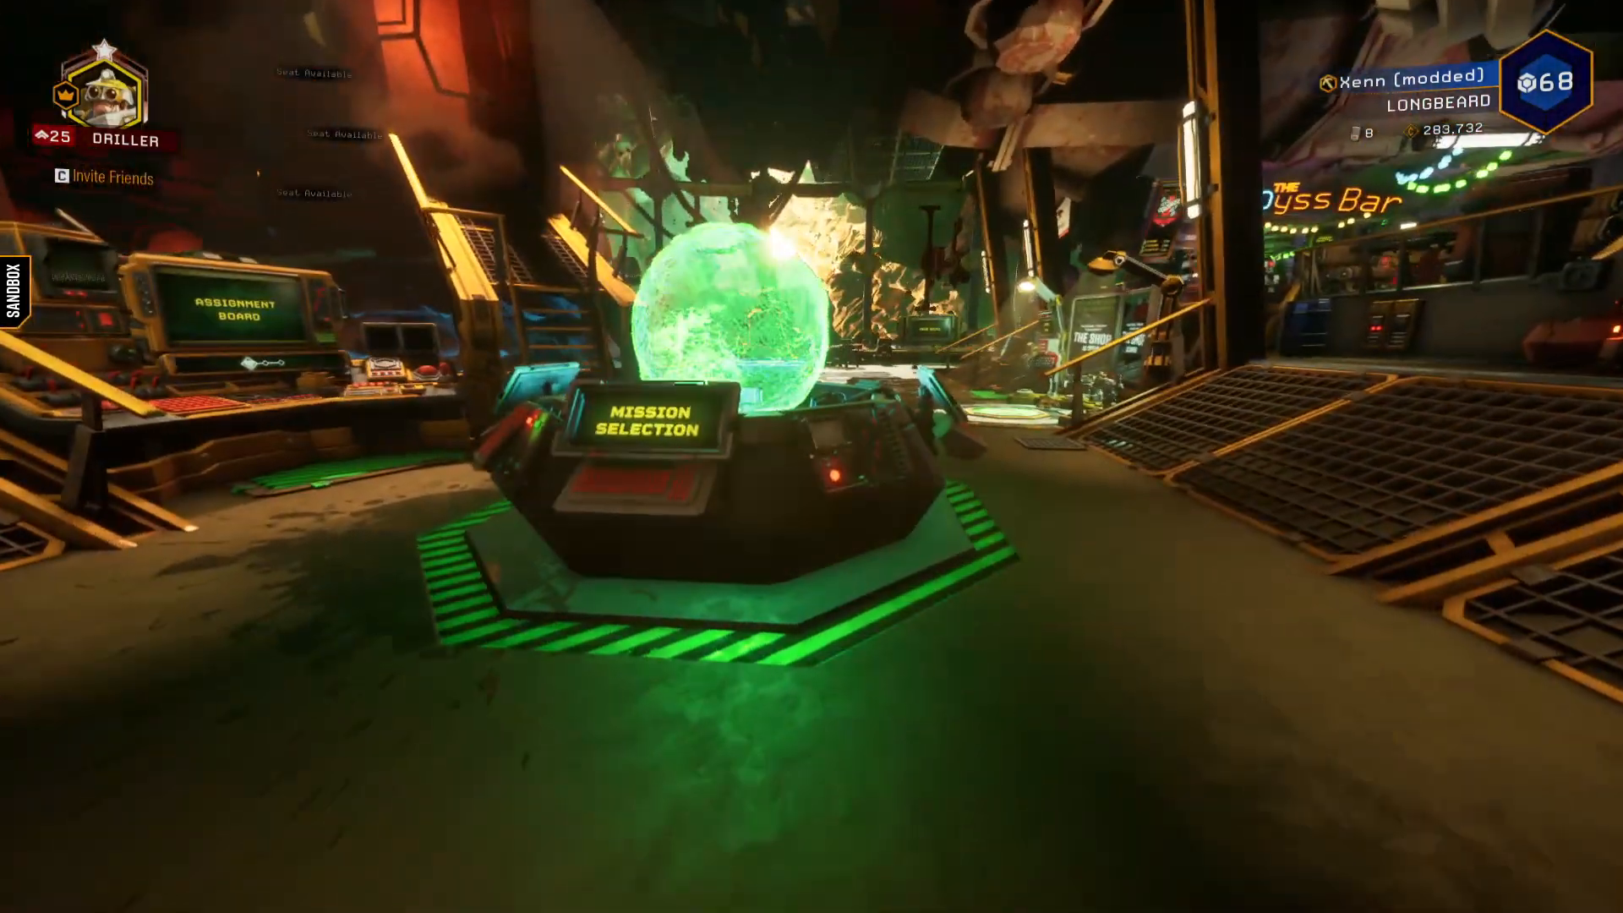
# Check the music volume in the game's audio options and return to the Space Rig.
pyautogui.press('Escape')
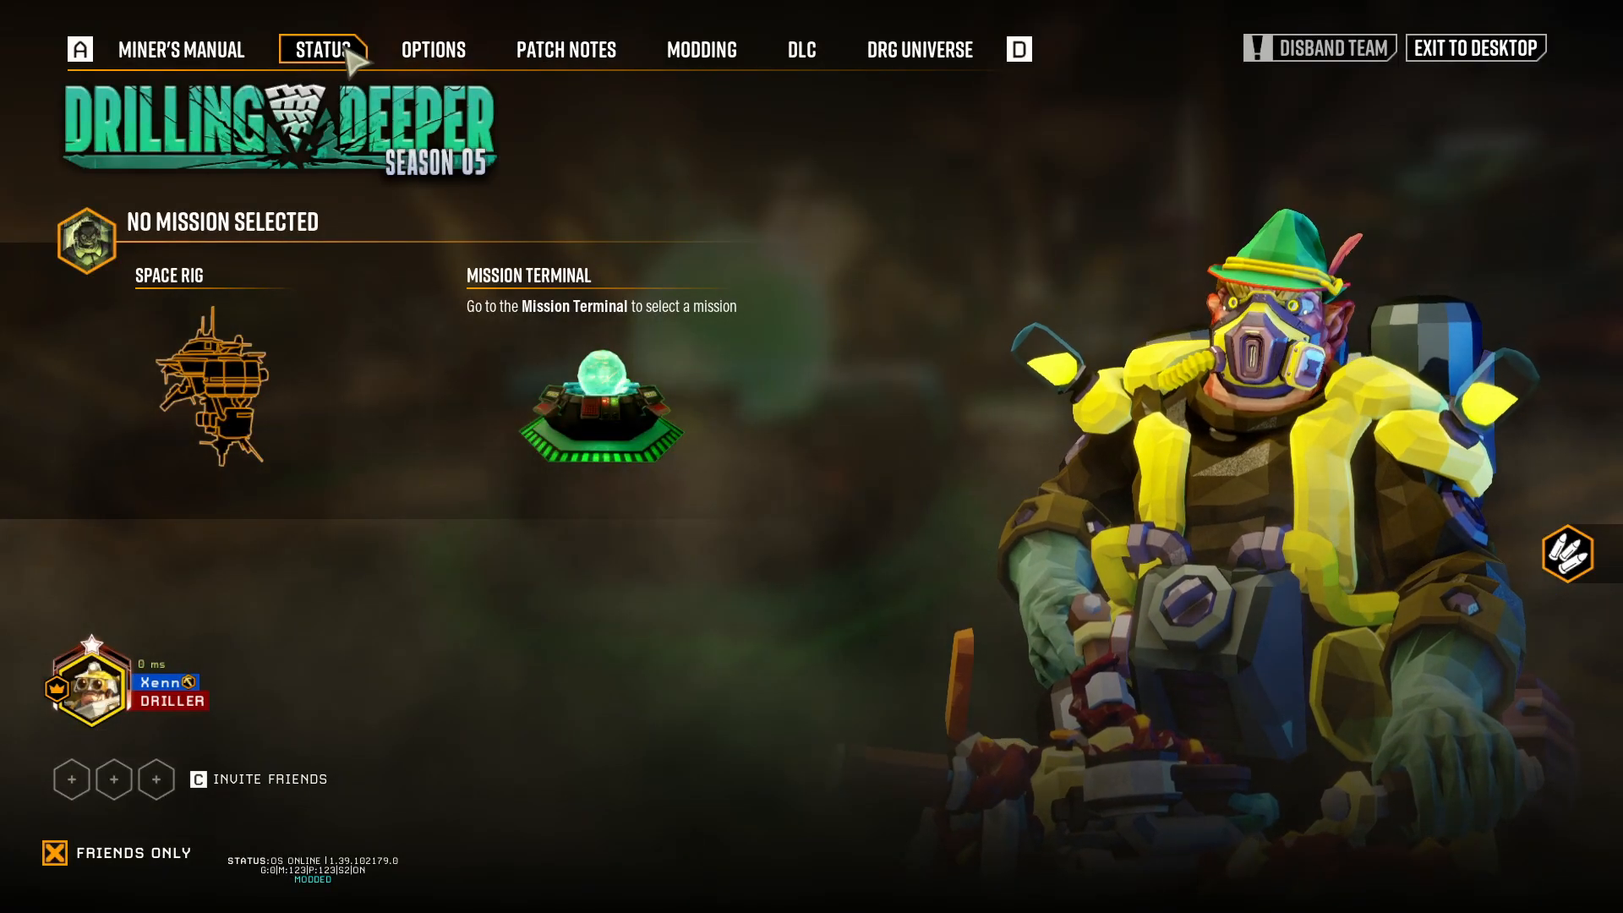
pyautogui.click(440, 56)
pyautogui.click(378, 100)
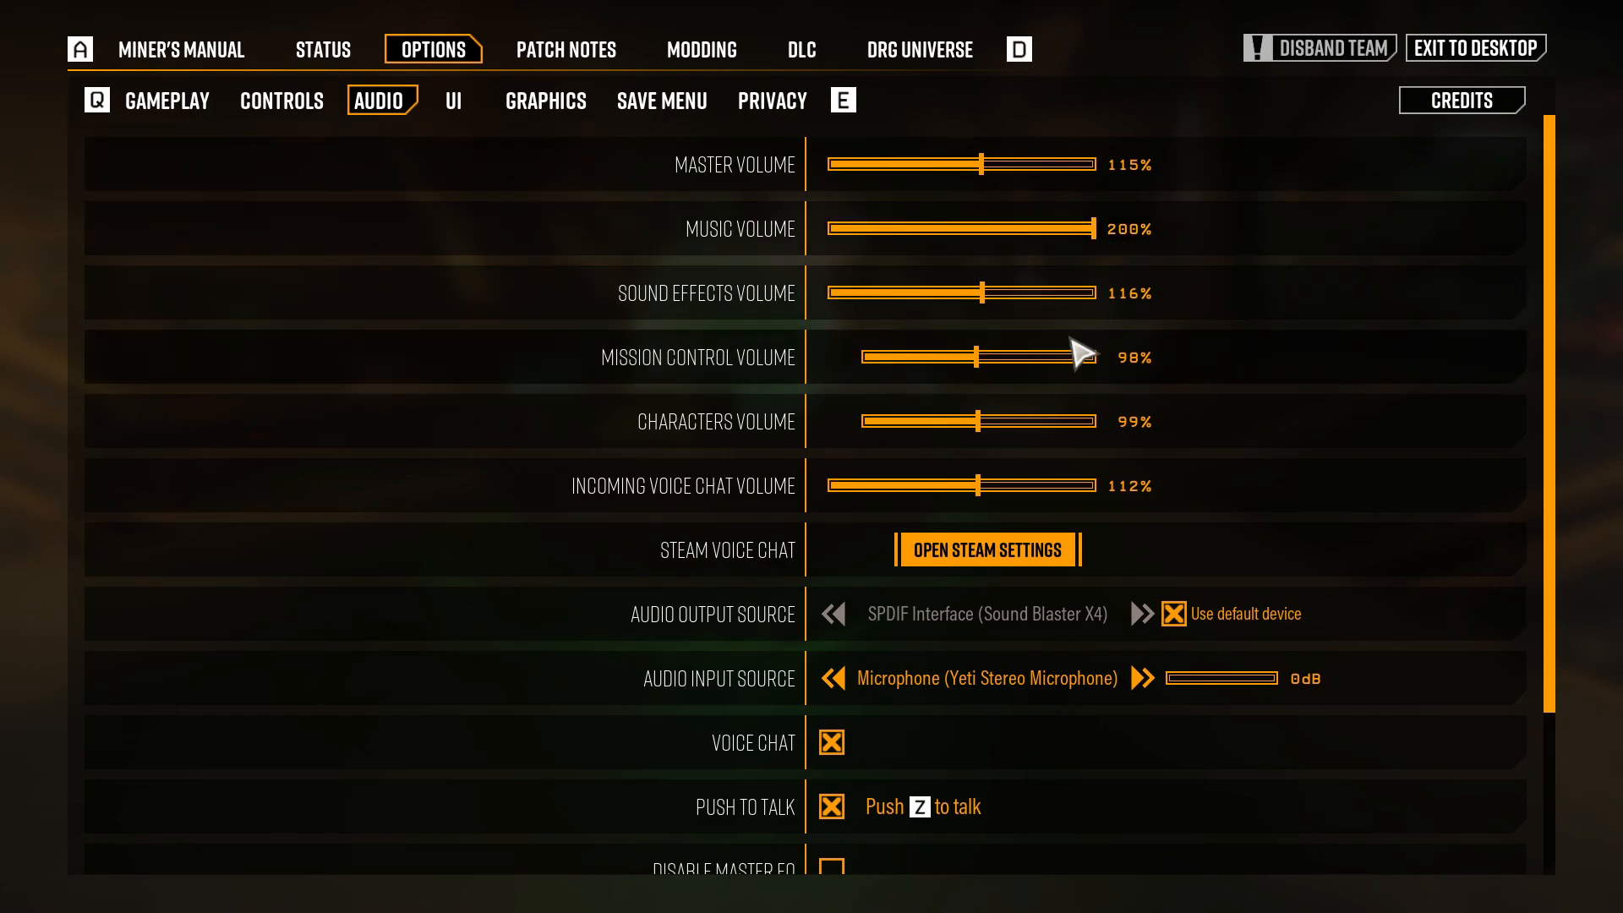
pyautogui.press('Escape')
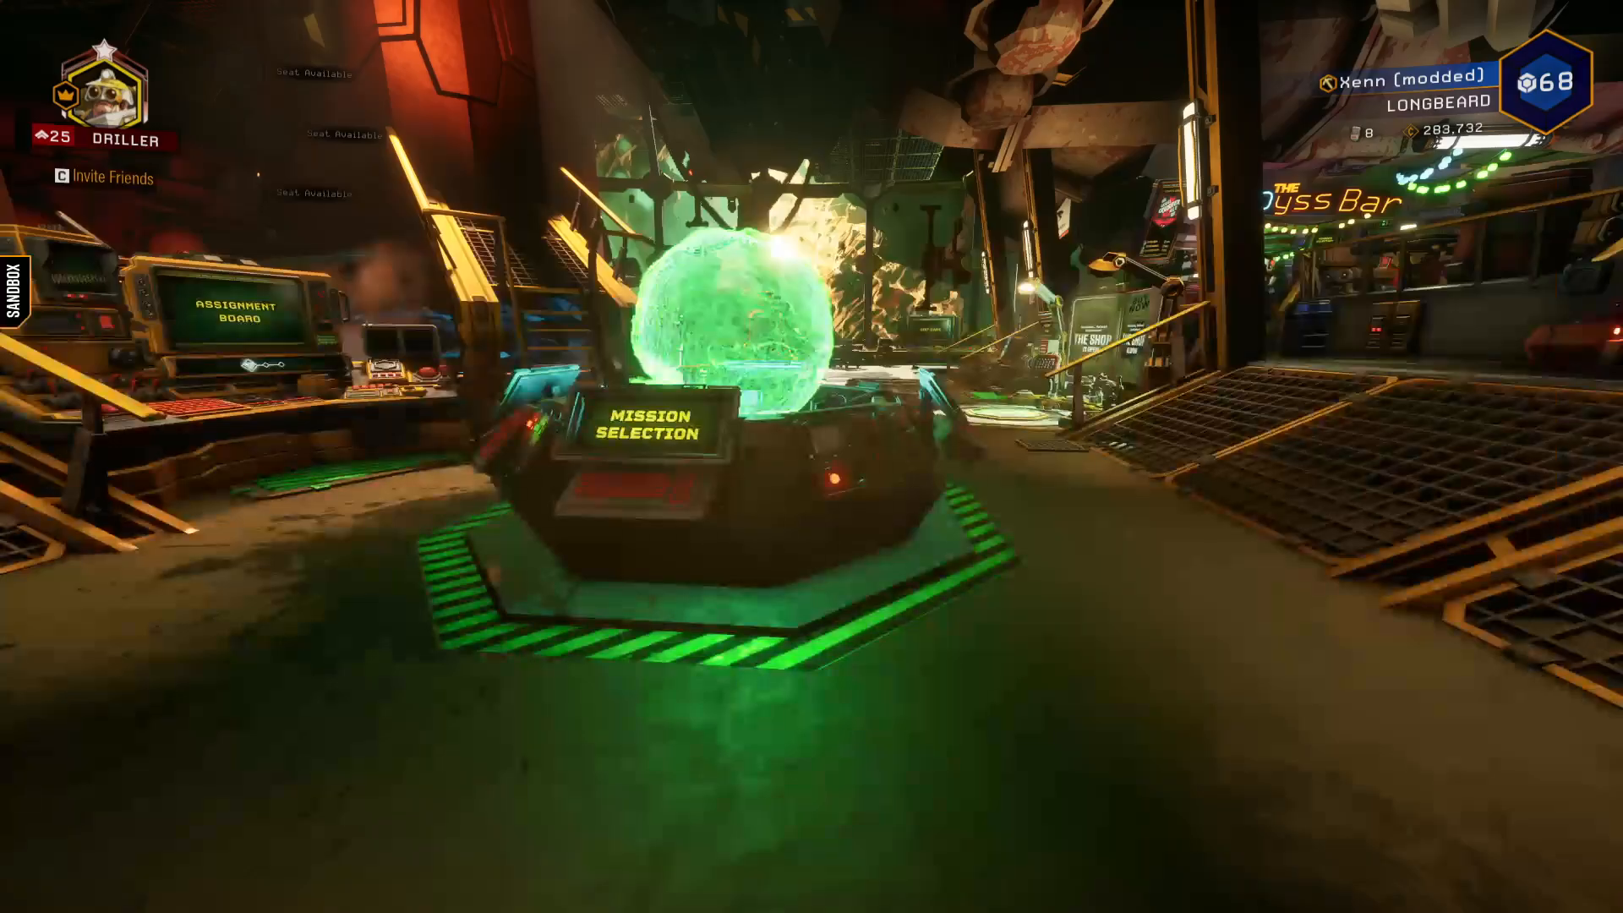
# Walk through the Space Rig to the memorial hall and around its statue to check the replaced music.
pyautogui.press('w')
pyautogui.press('w')
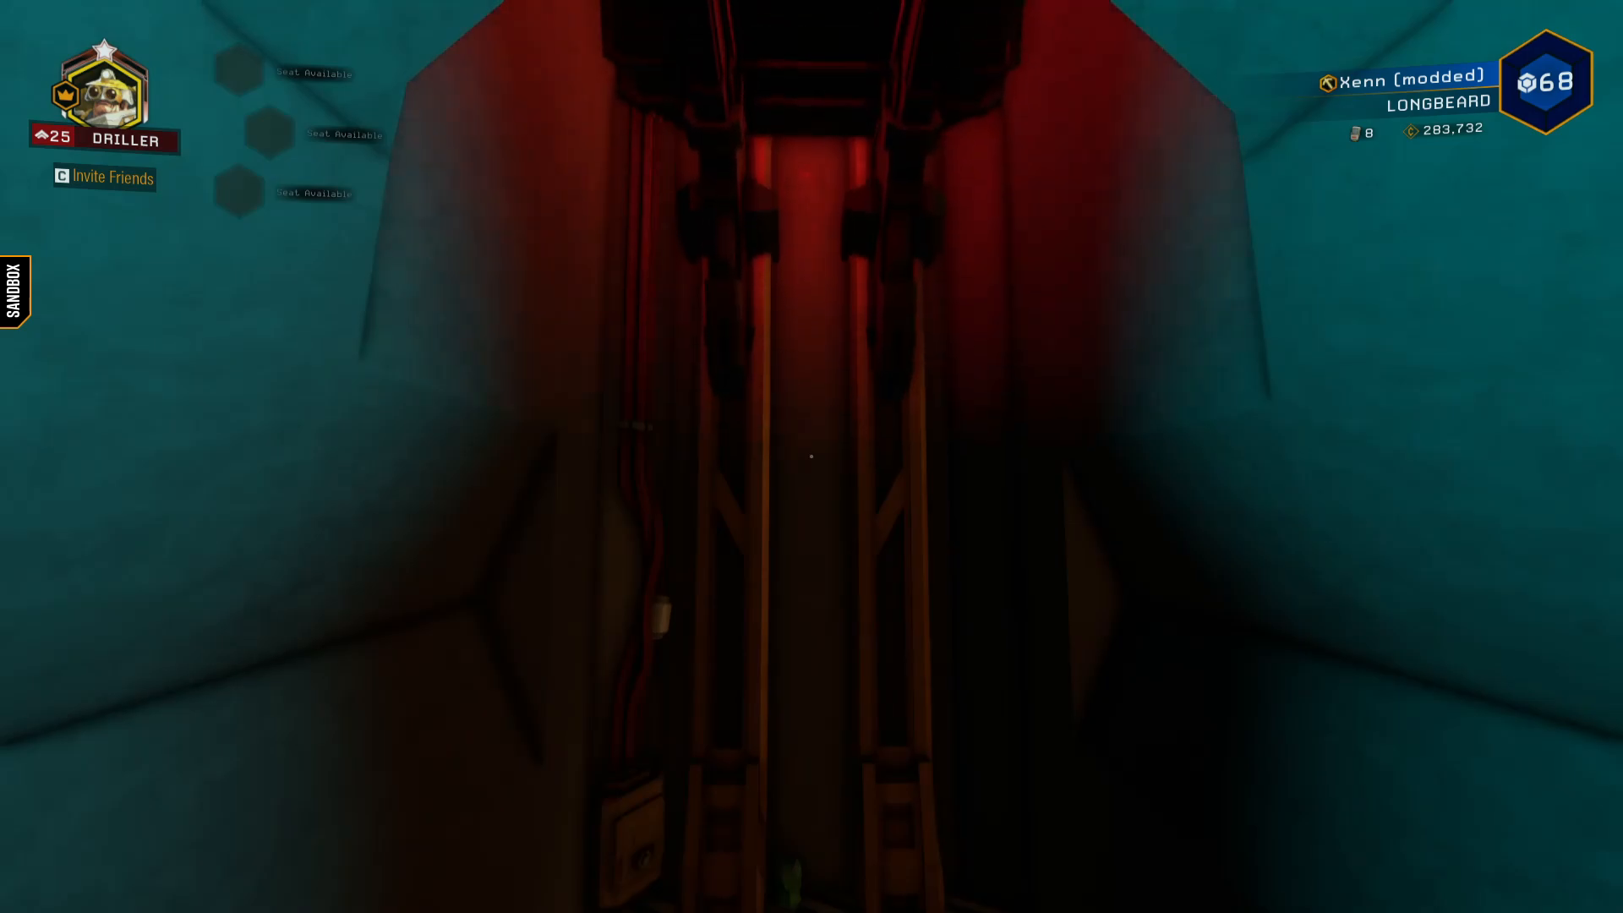
pyautogui.press('w')
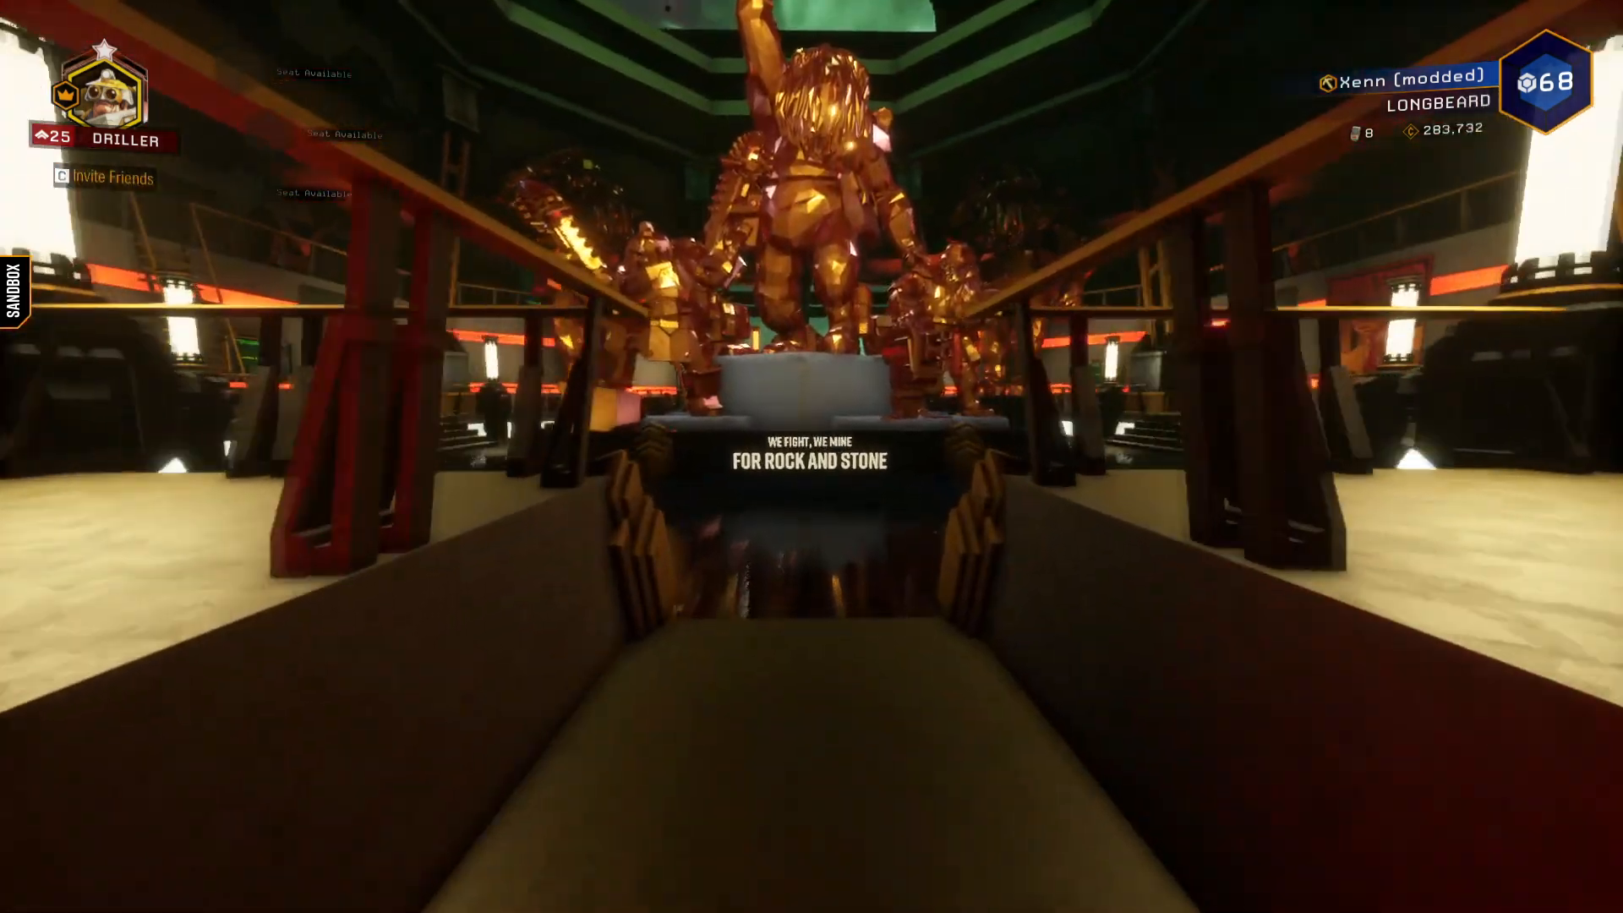
pyautogui.press('w')
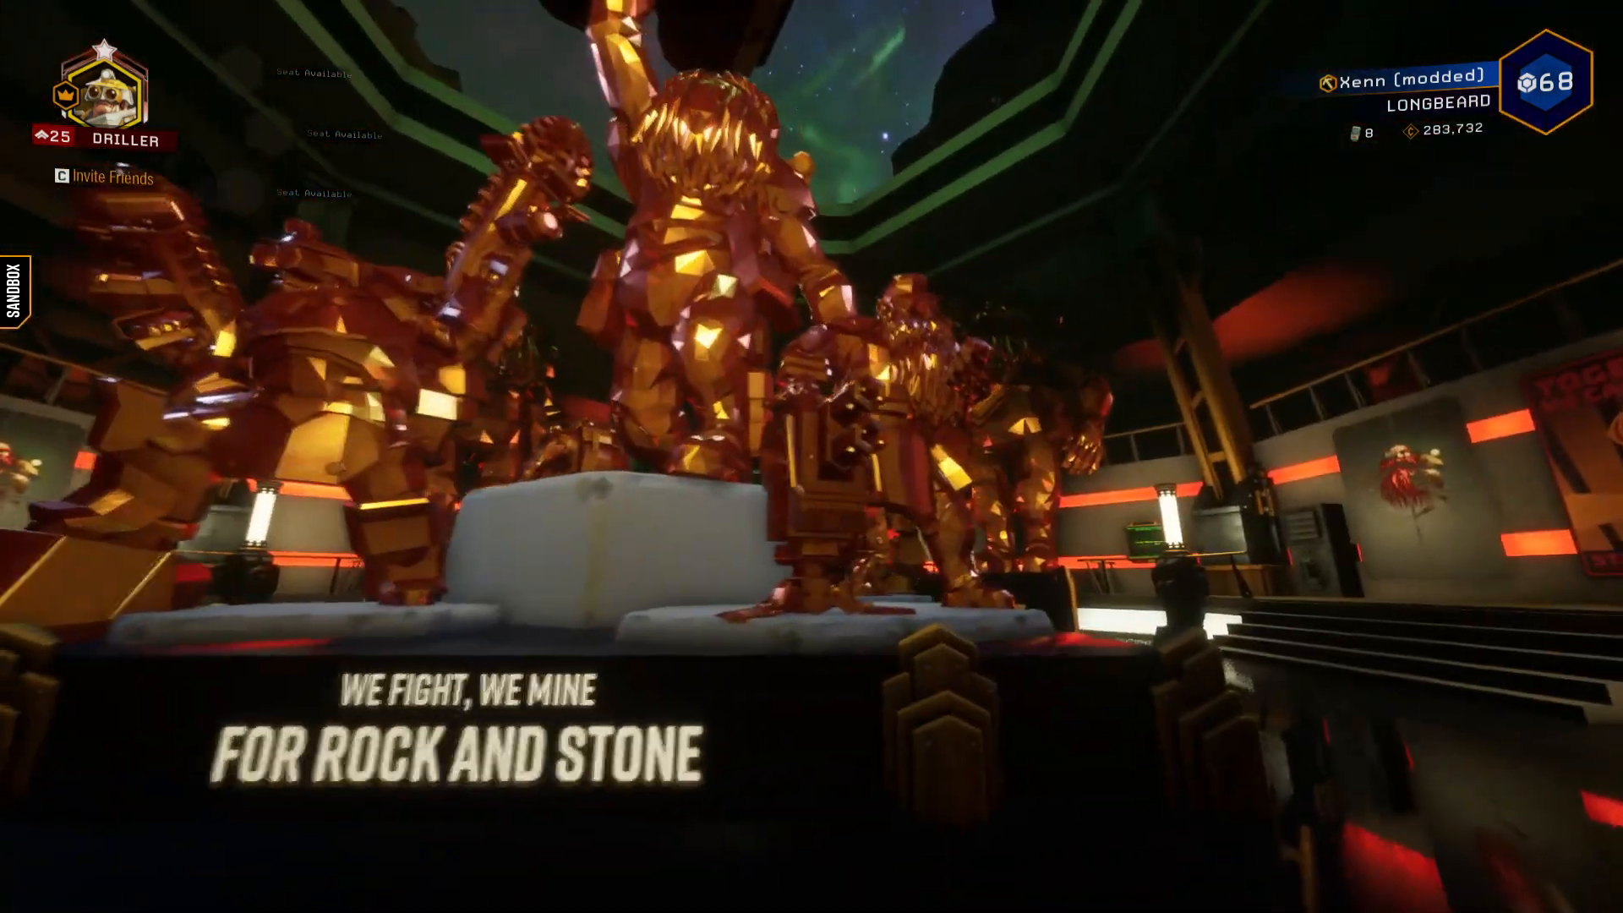
pyautogui.press('d')
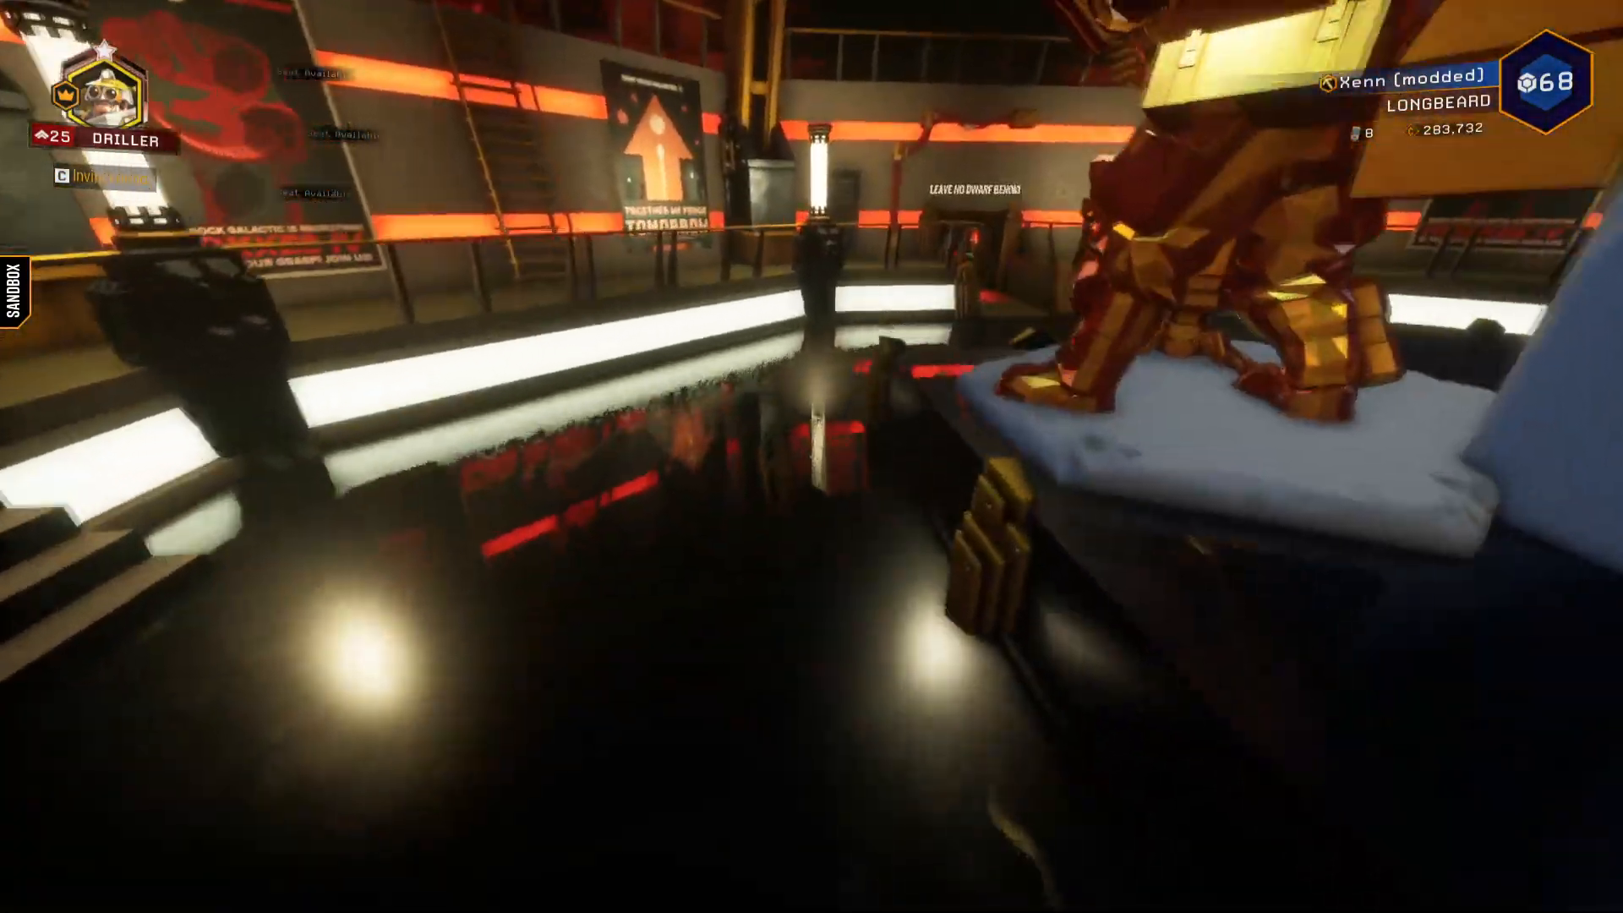
pyautogui.press('w')
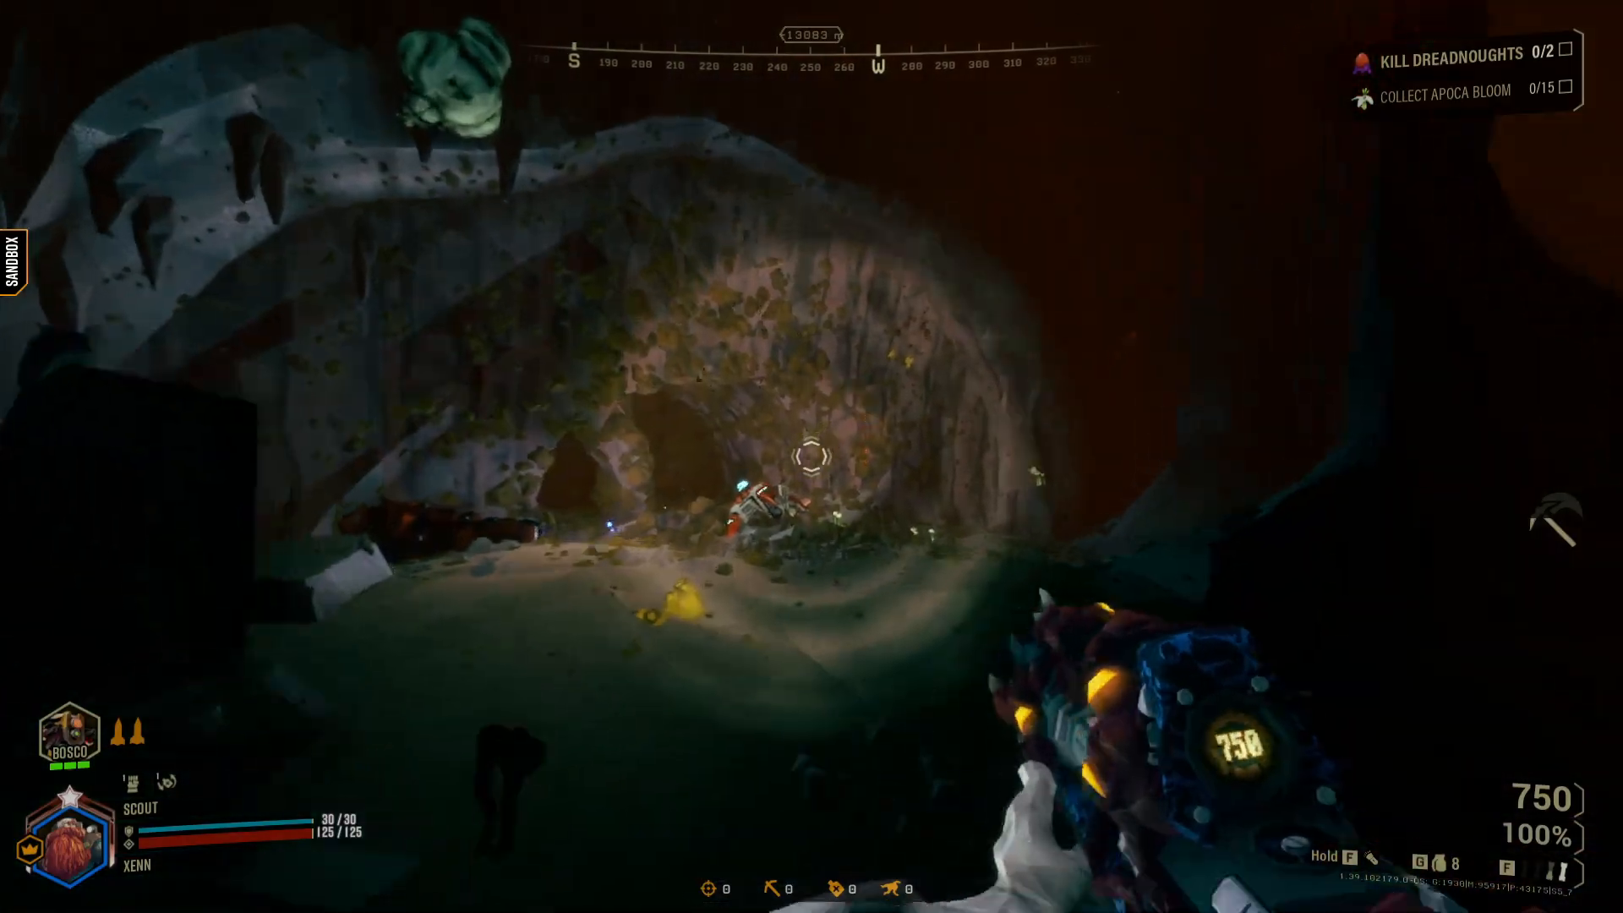
# Enable Full Bright for the mission in Mod Hub's Sandbox Utilities and return to the game.
pyautogui.press('w')
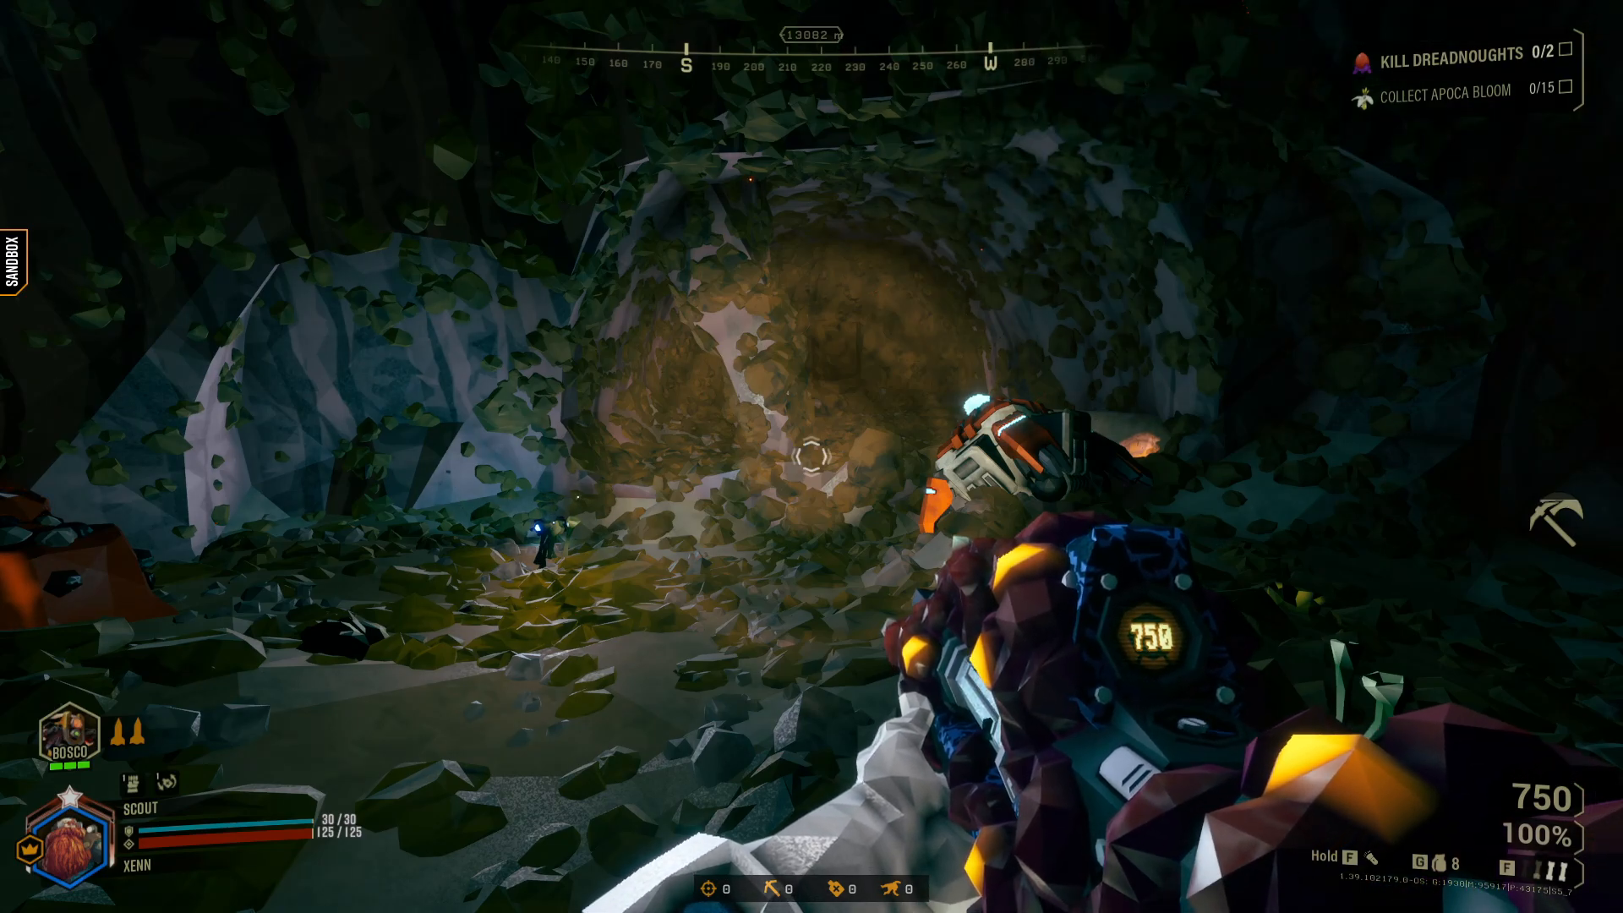
pyautogui.press('h')
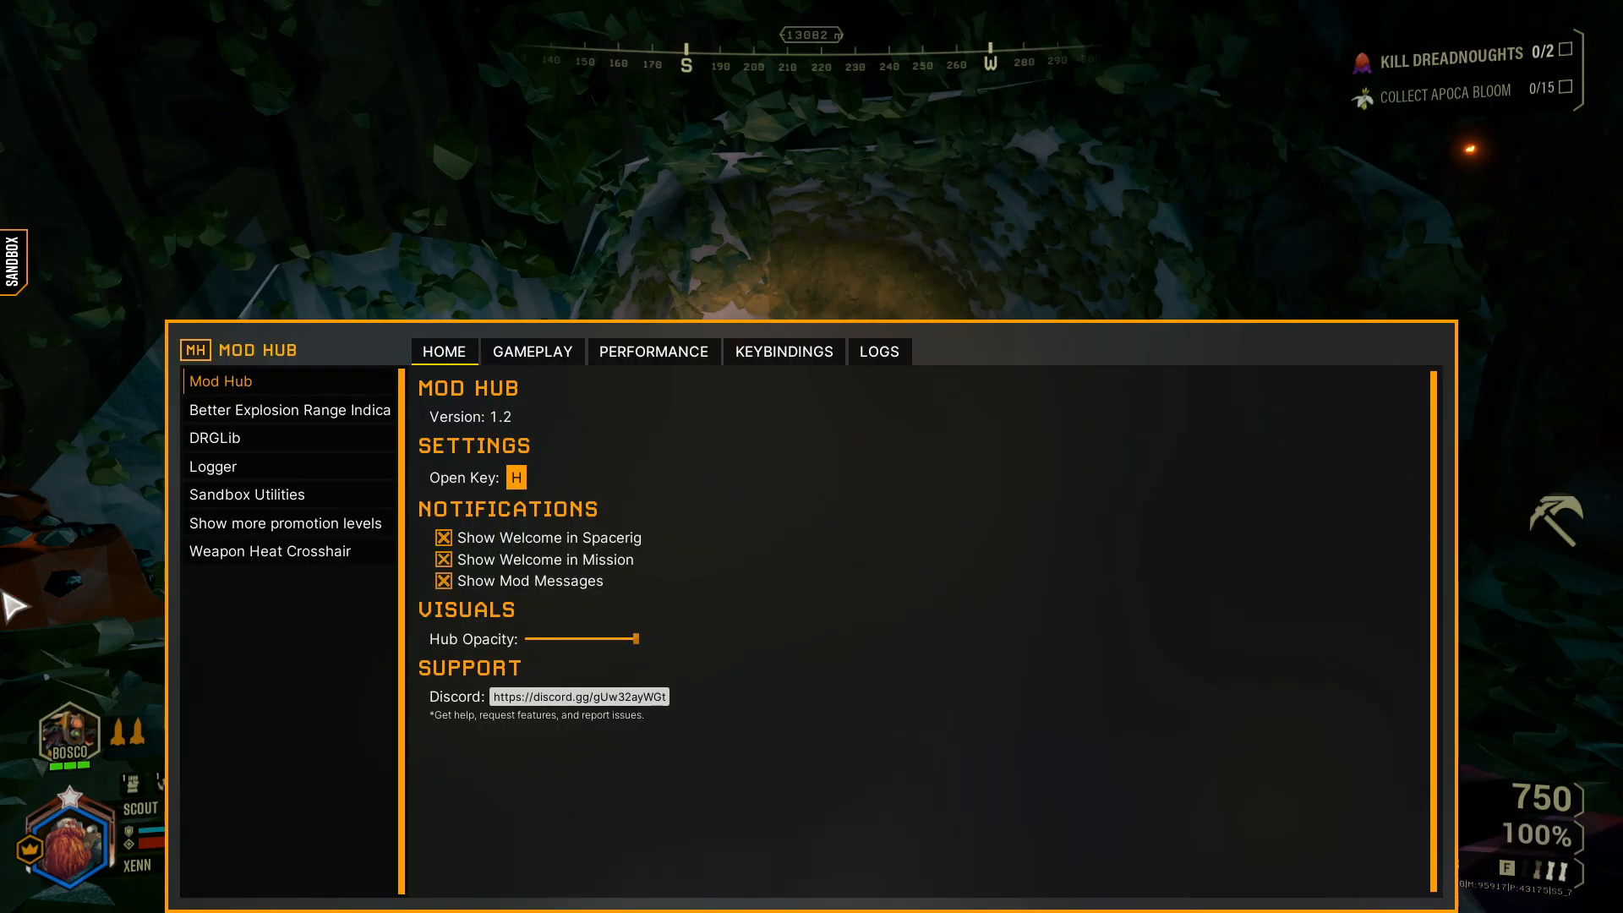
pyautogui.click(243, 497)
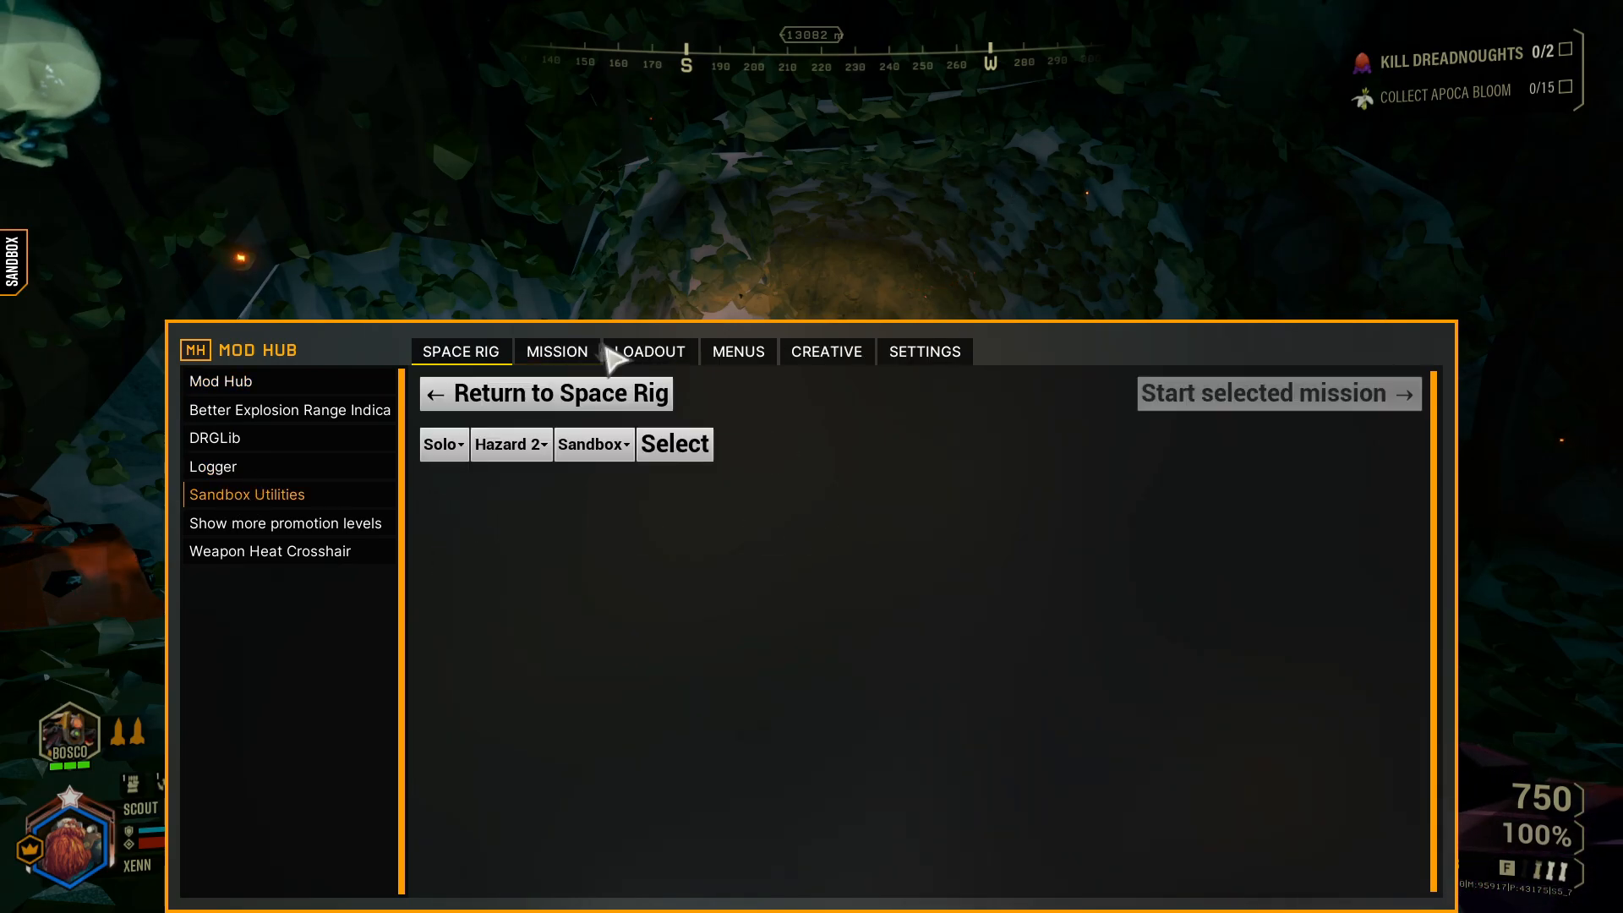
pyautogui.click(566, 355)
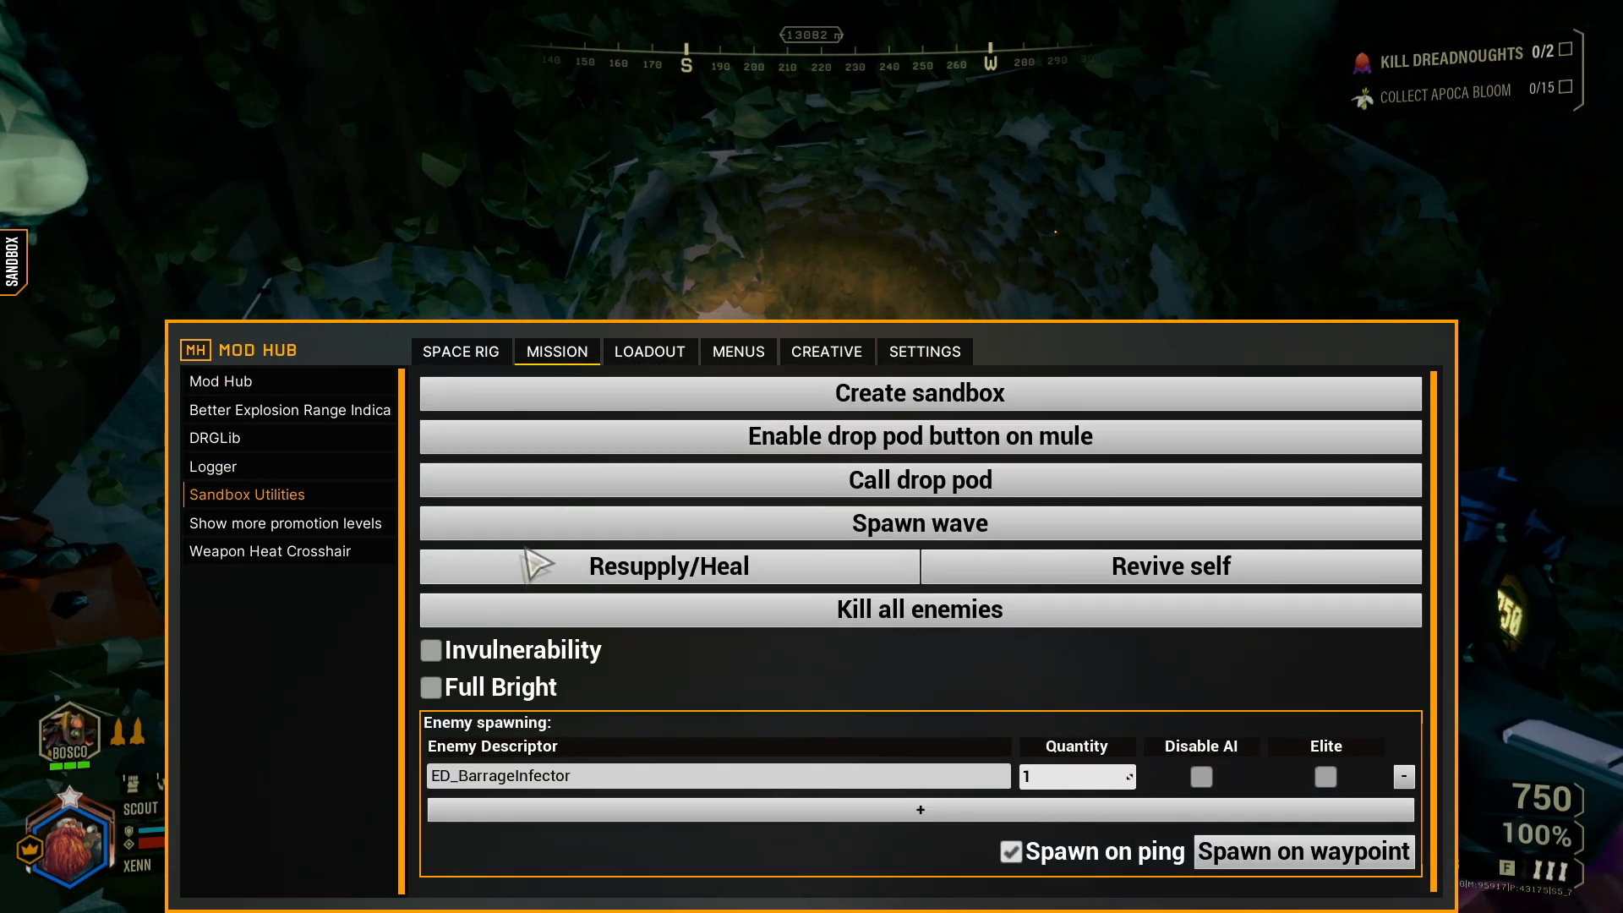
pyautogui.click(431, 687)
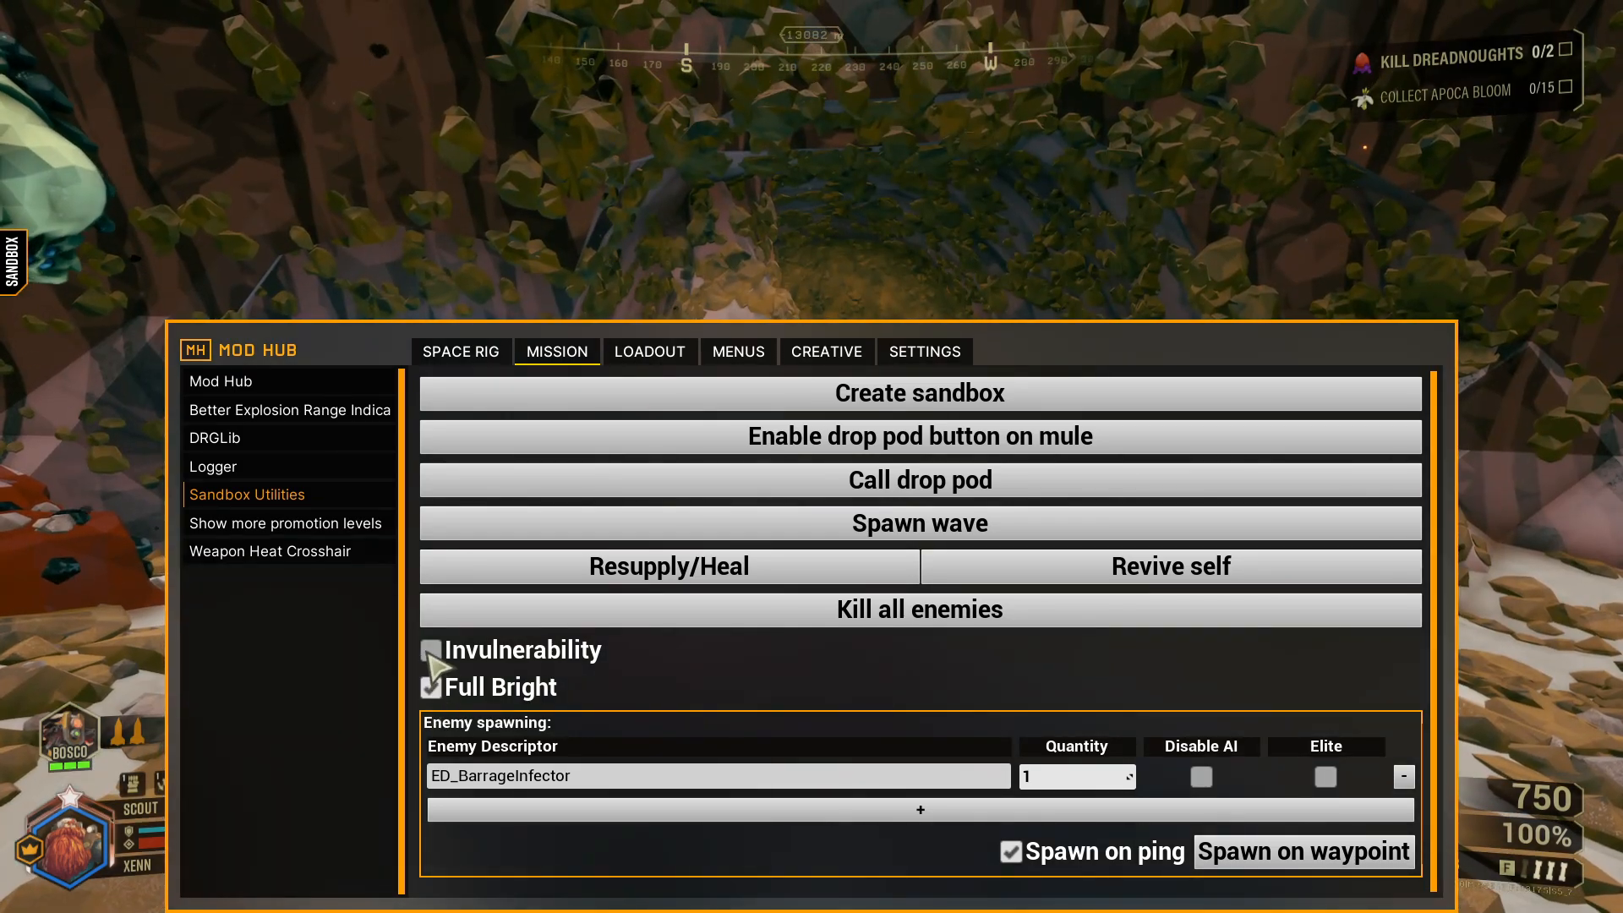
pyautogui.press('Escape')
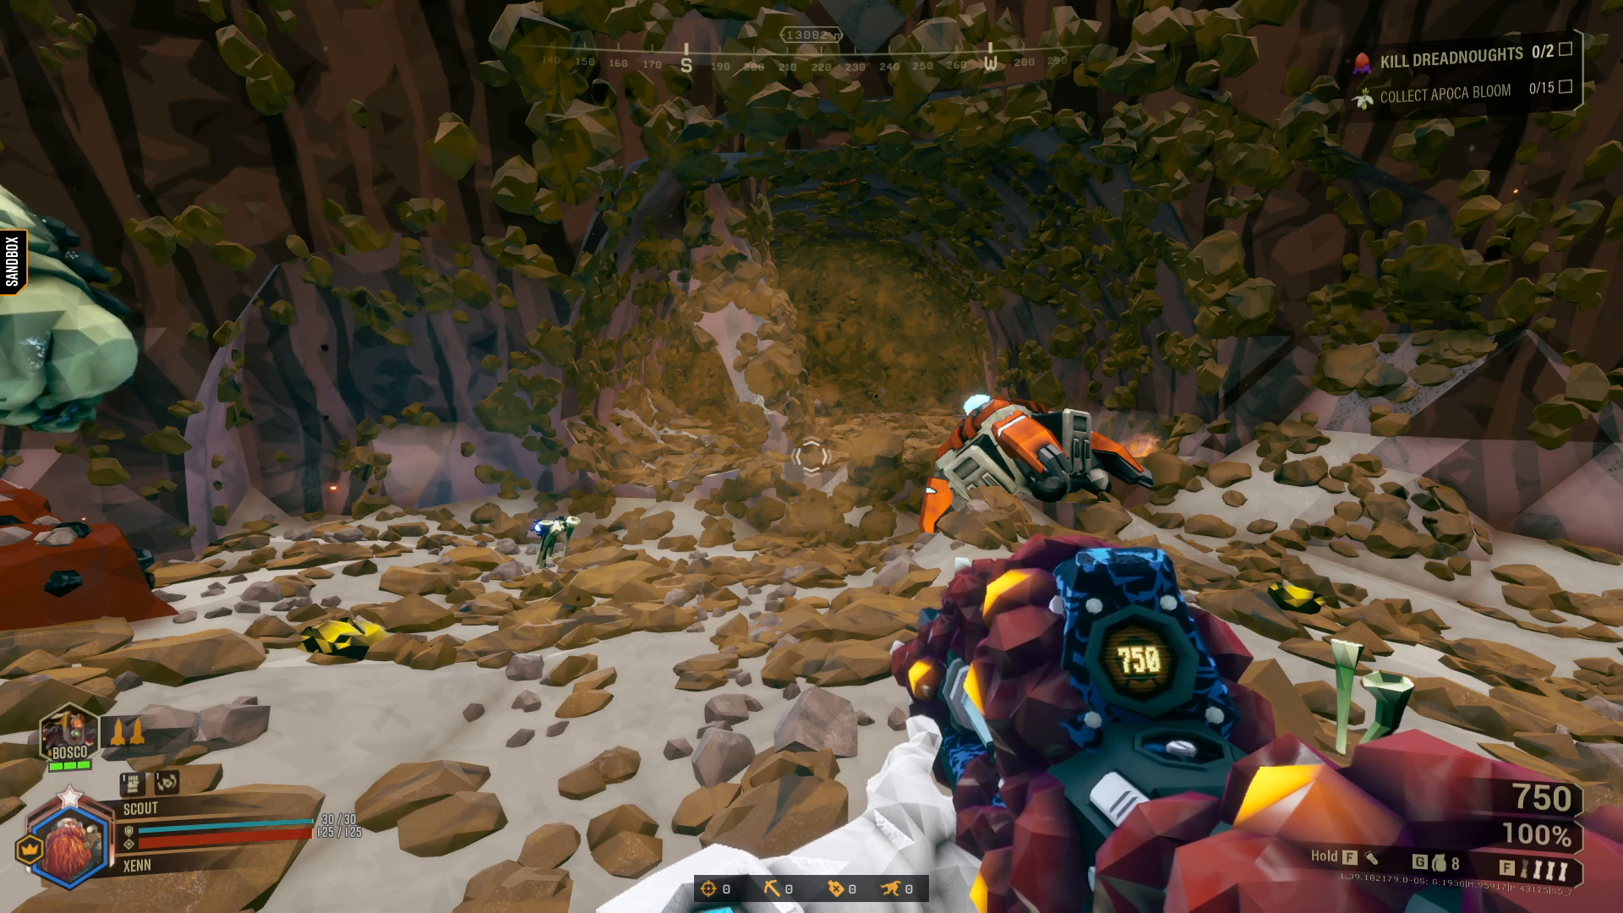
pyautogui.press('F8')
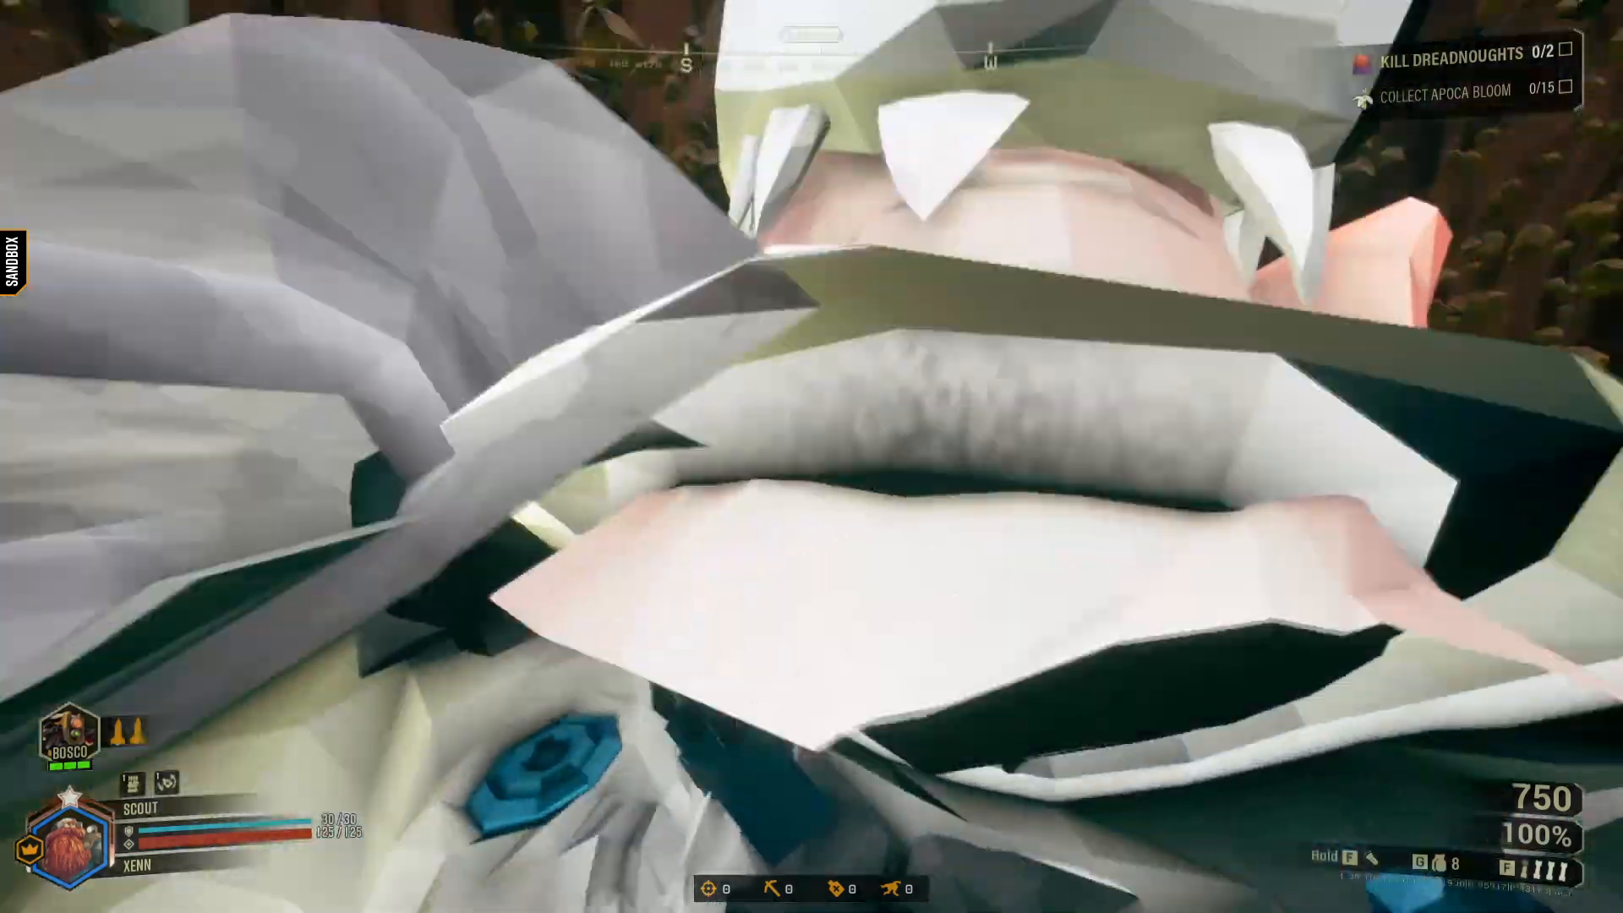
# Leave the drop pod and cross the Magma Core cave to the Dreadnought cocoon.
pyautogui.press('a')
pyautogui.press('w')
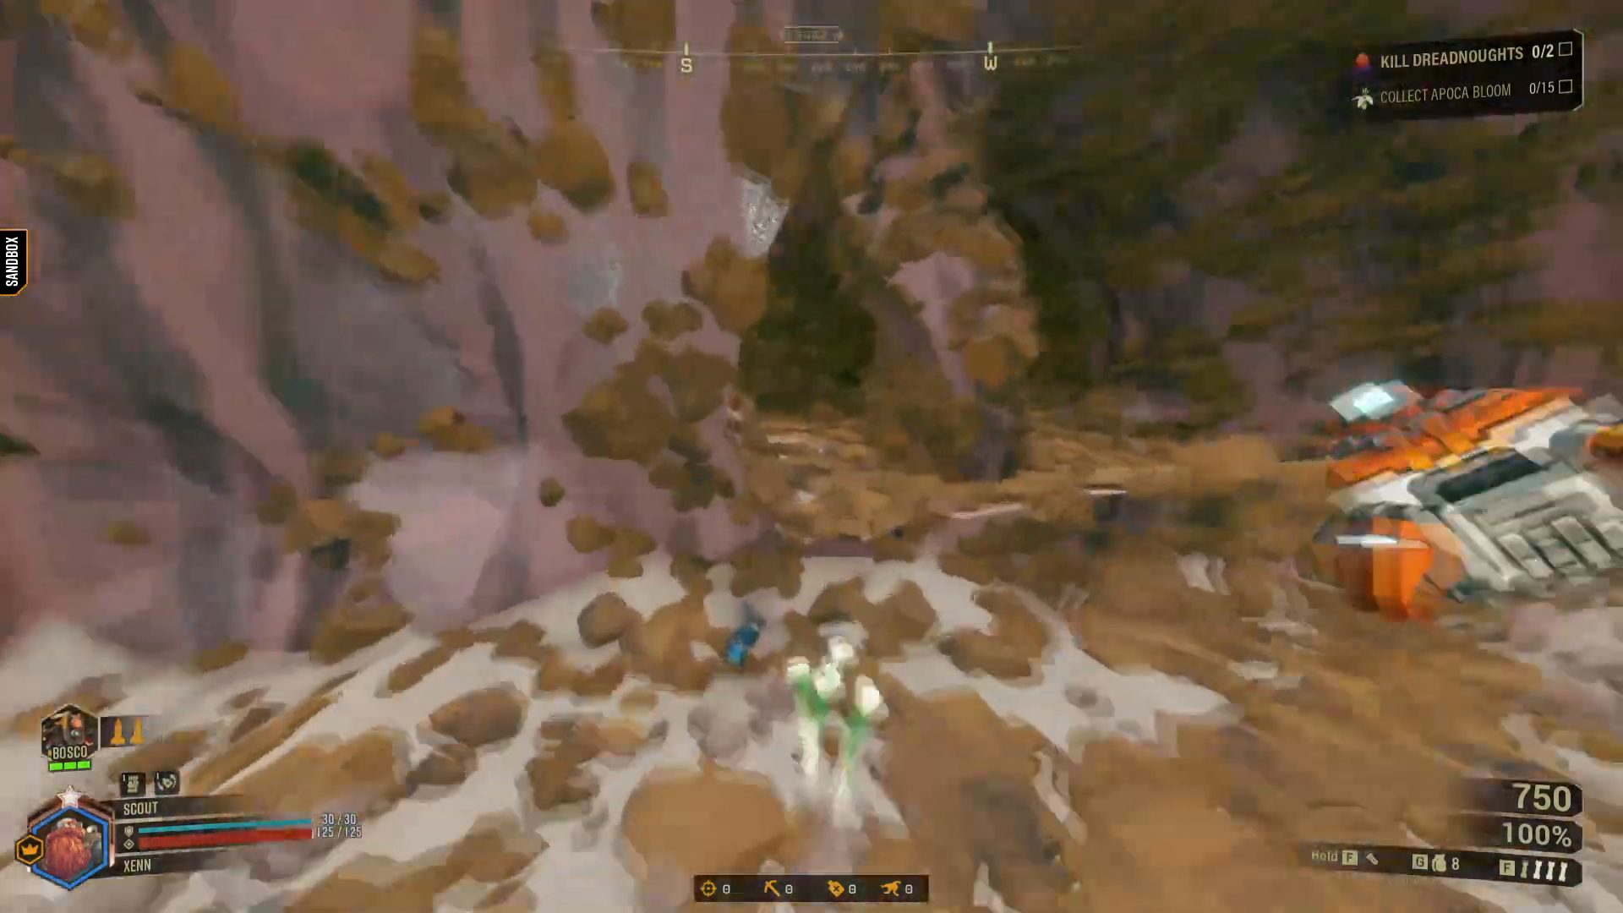
pyautogui.press('w')
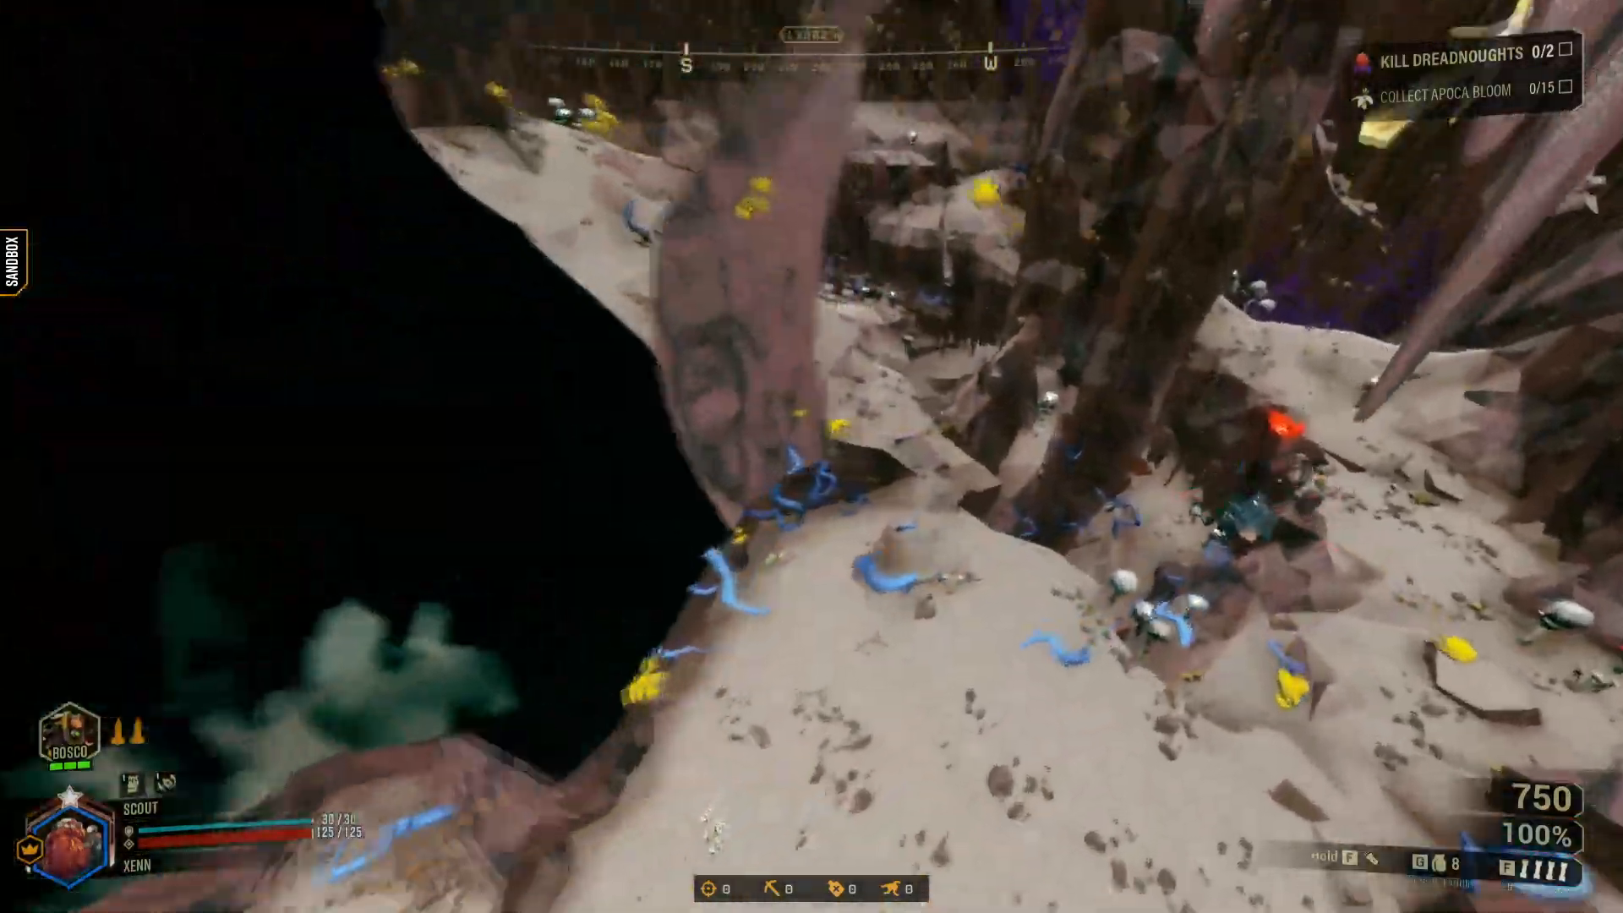
pyautogui.press('w')
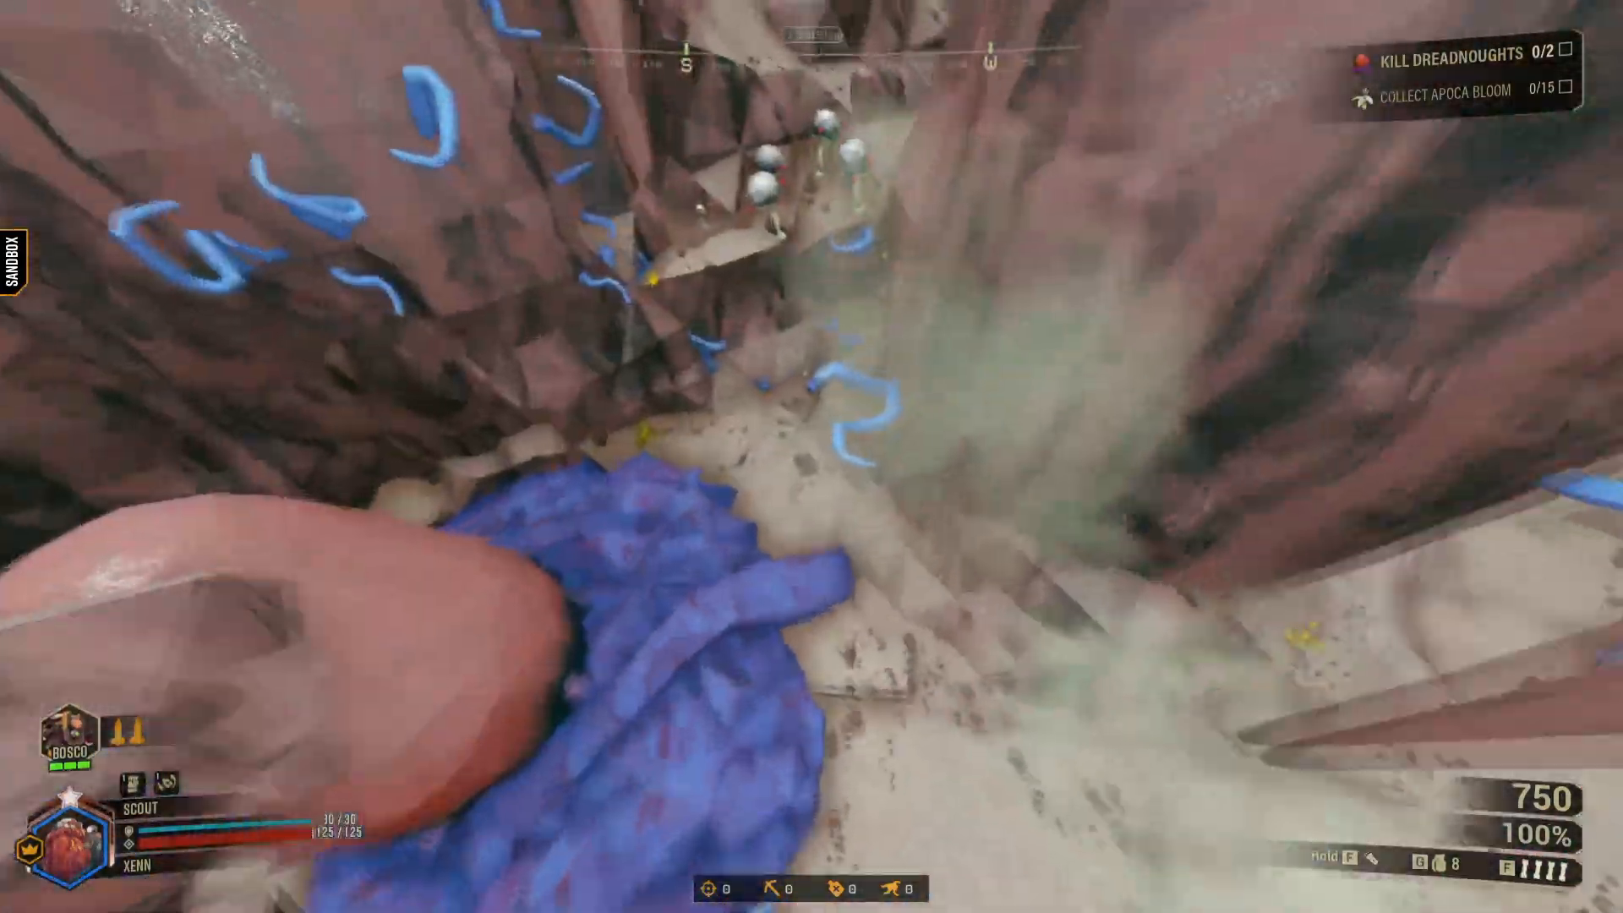
pyautogui.press('w')
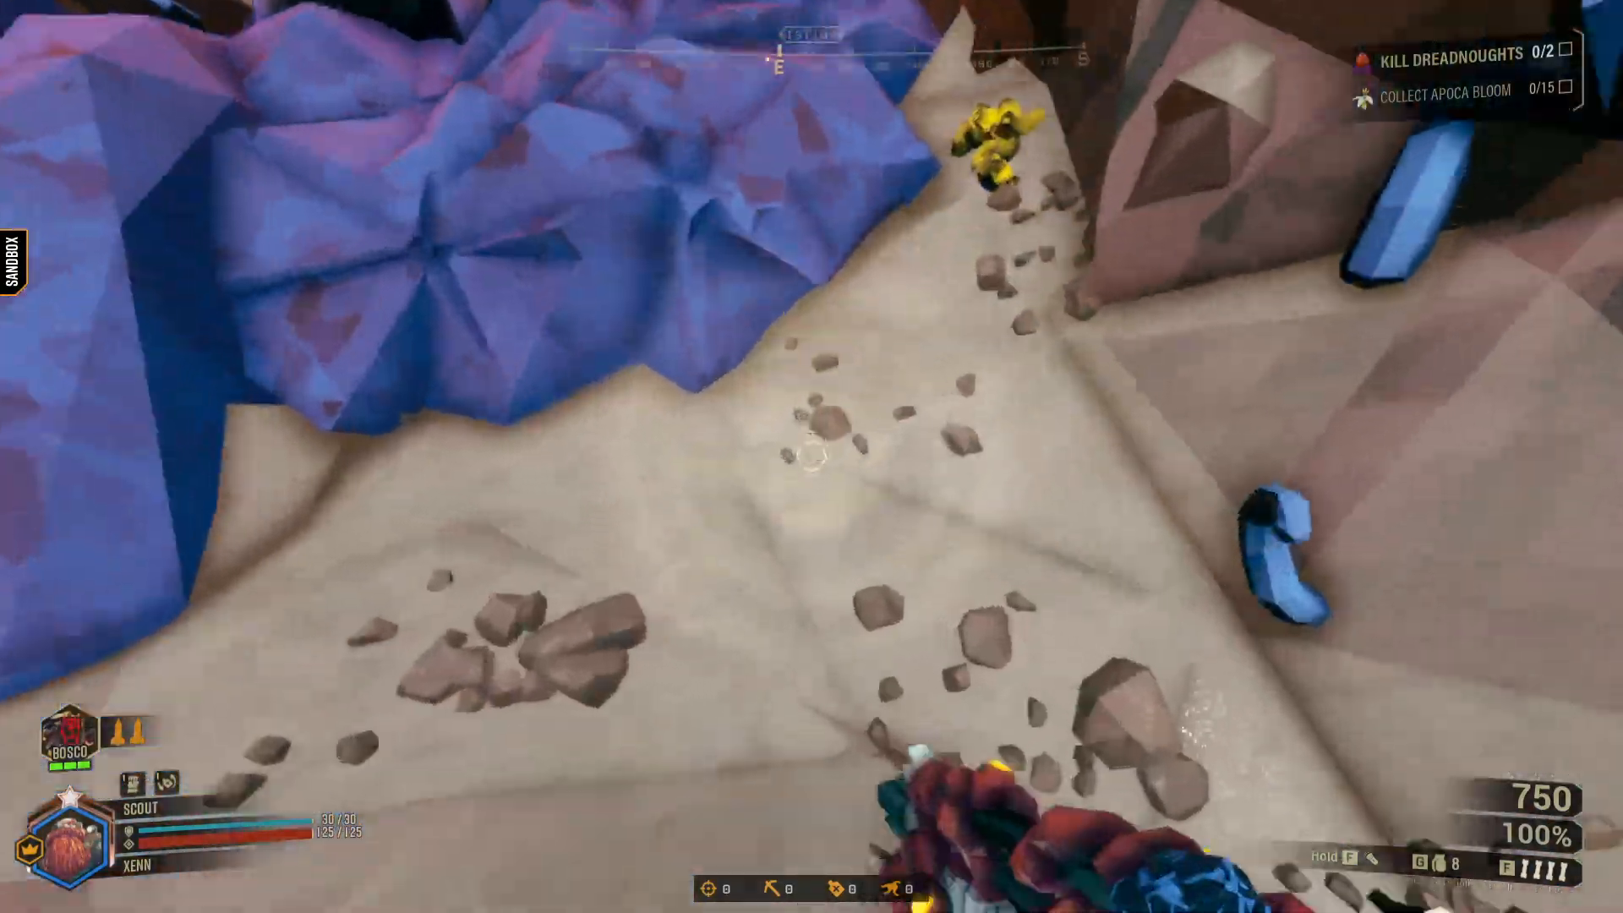
pyautogui.press('w')
pyautogui.press('w')
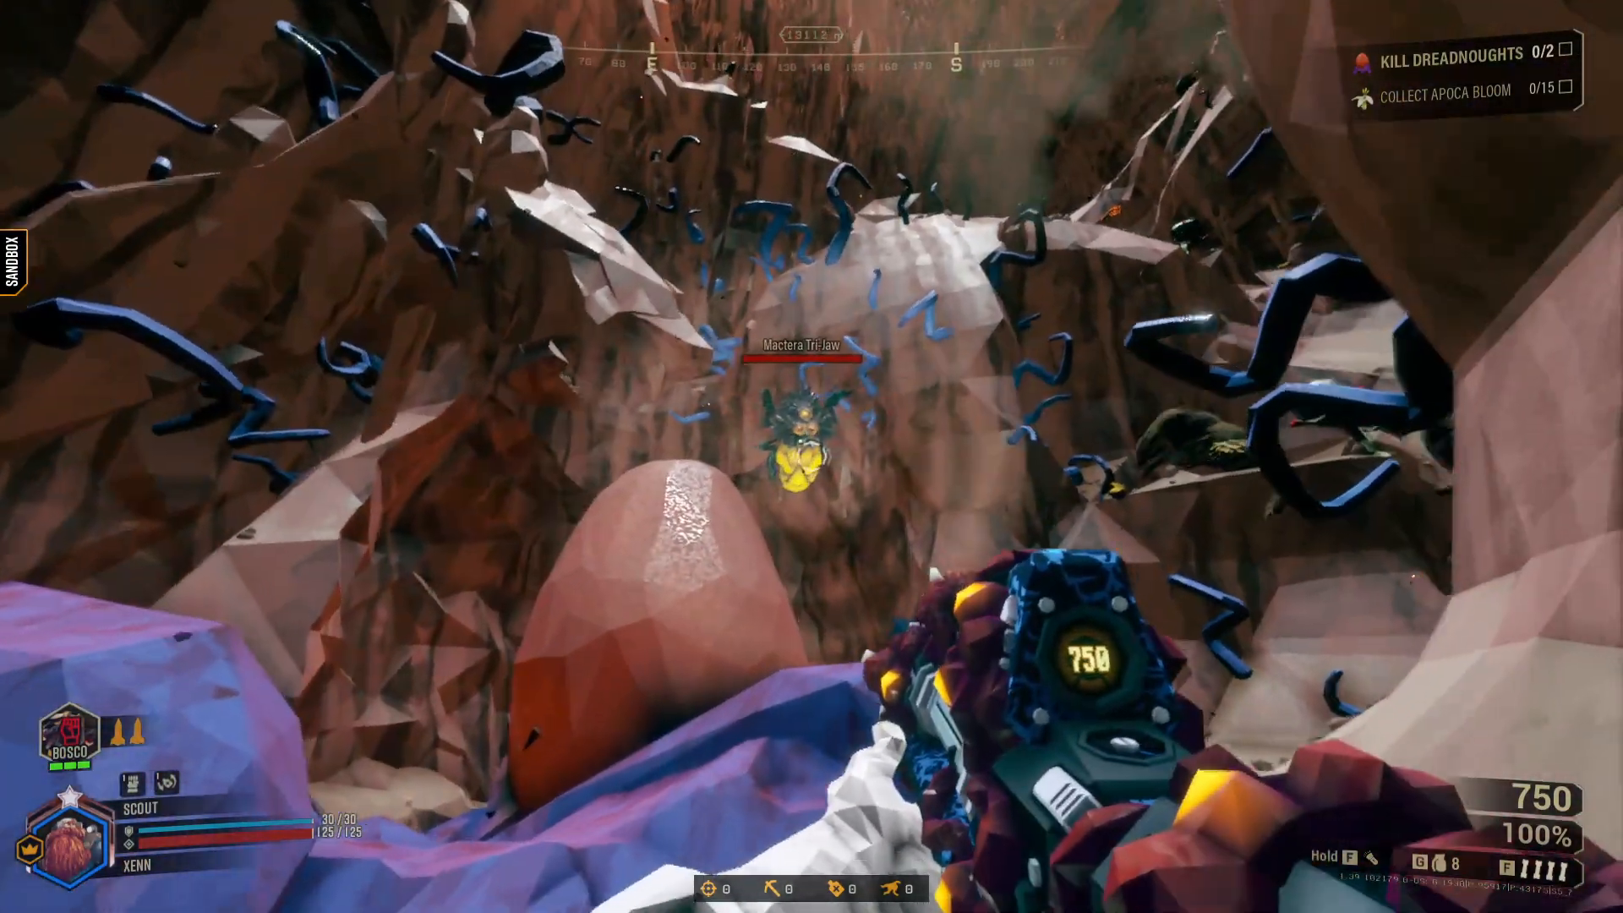
# Shoot at the Mactera Tri-Jaw, back away from the cocoon and fire on it from a distance to release the Glyphid Dreadnought.
pyautogui.click(812, 457)
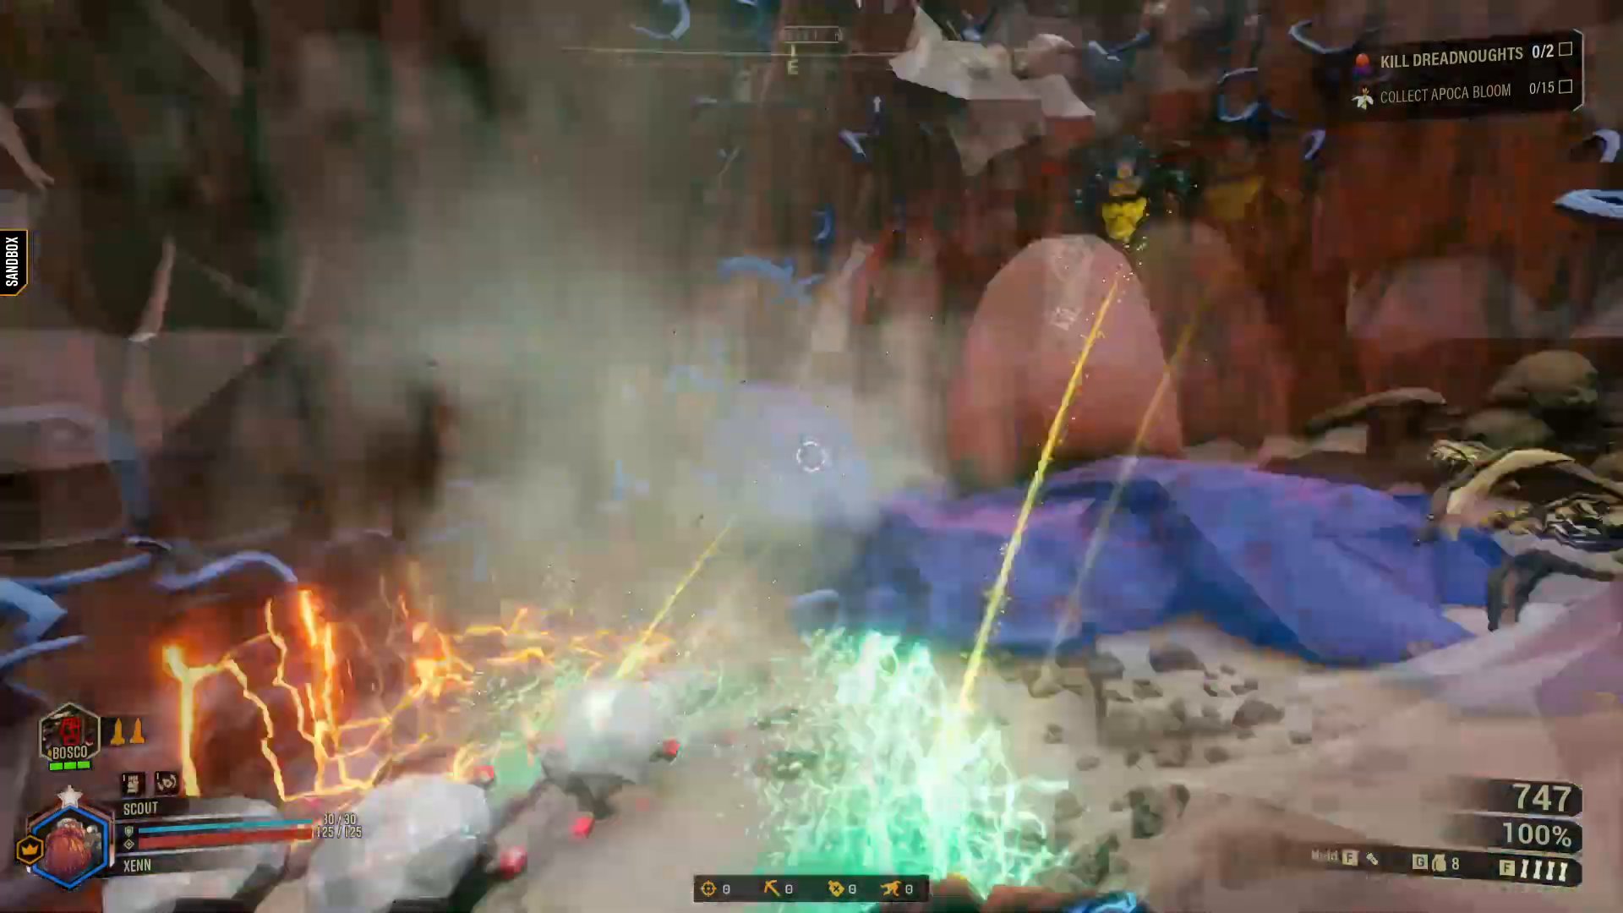
pyautogui.press('w')
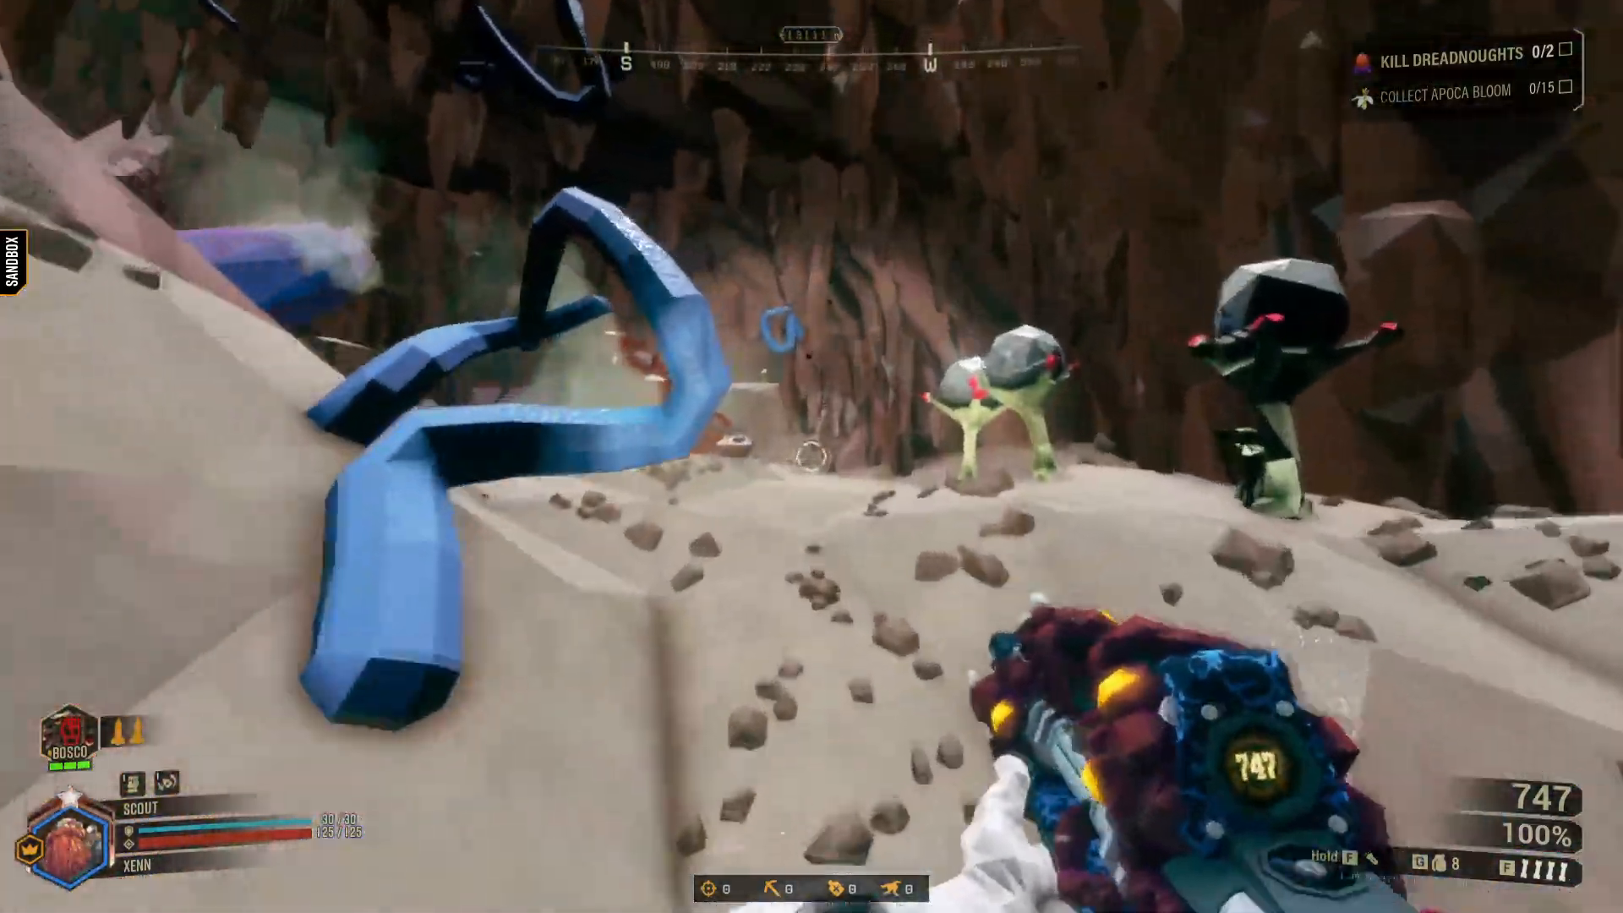
pyautogui.press('w')
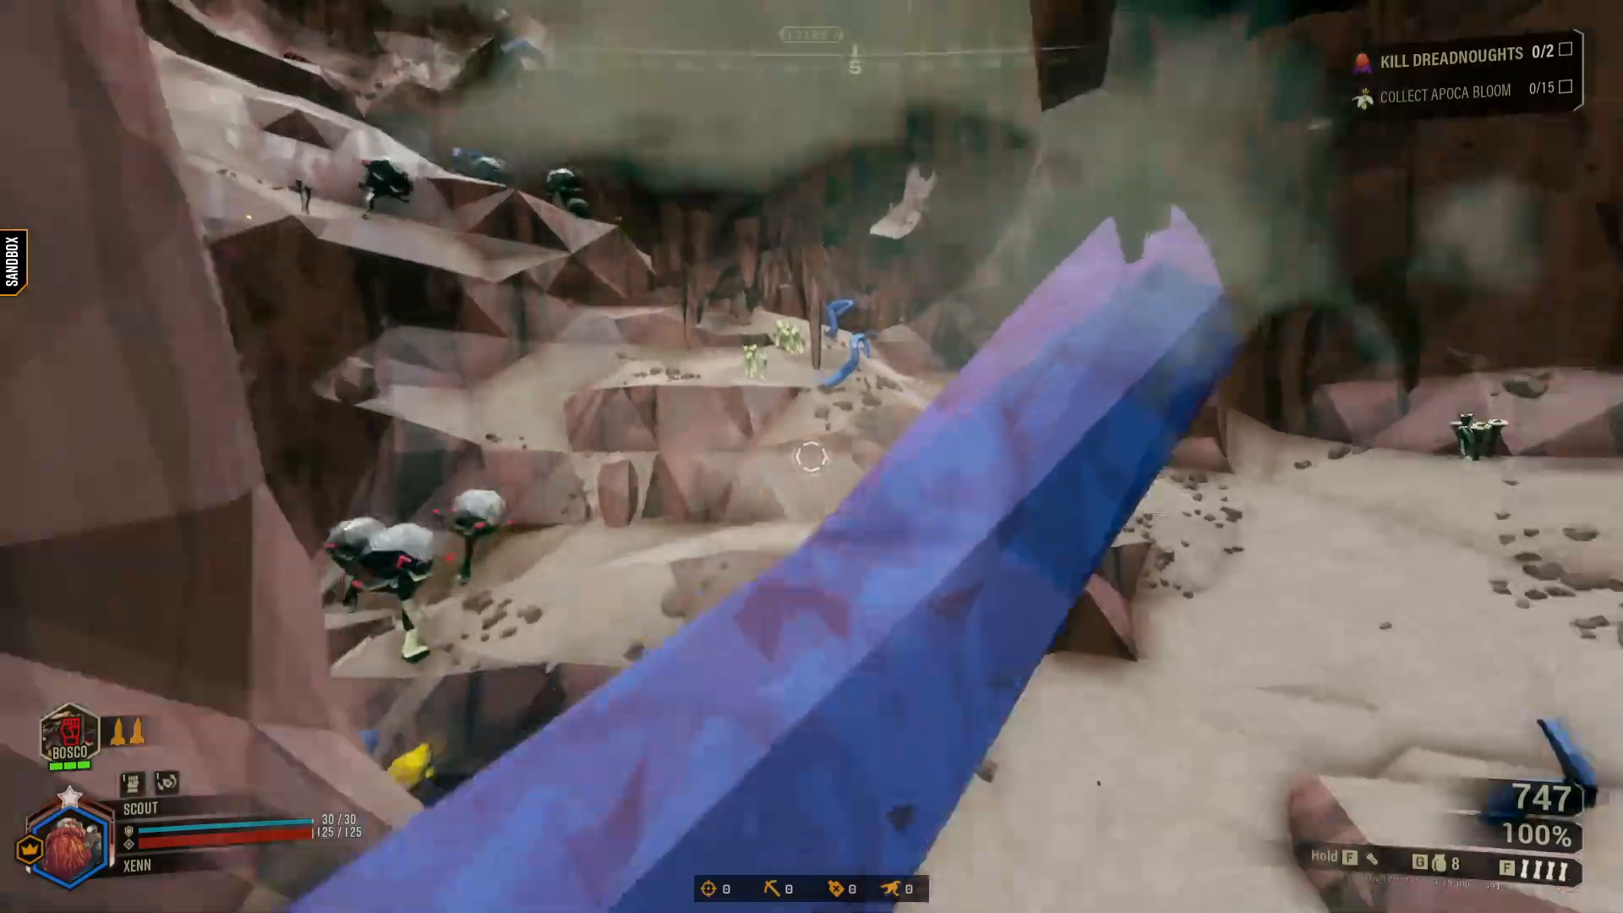
pyautogui.press('w')
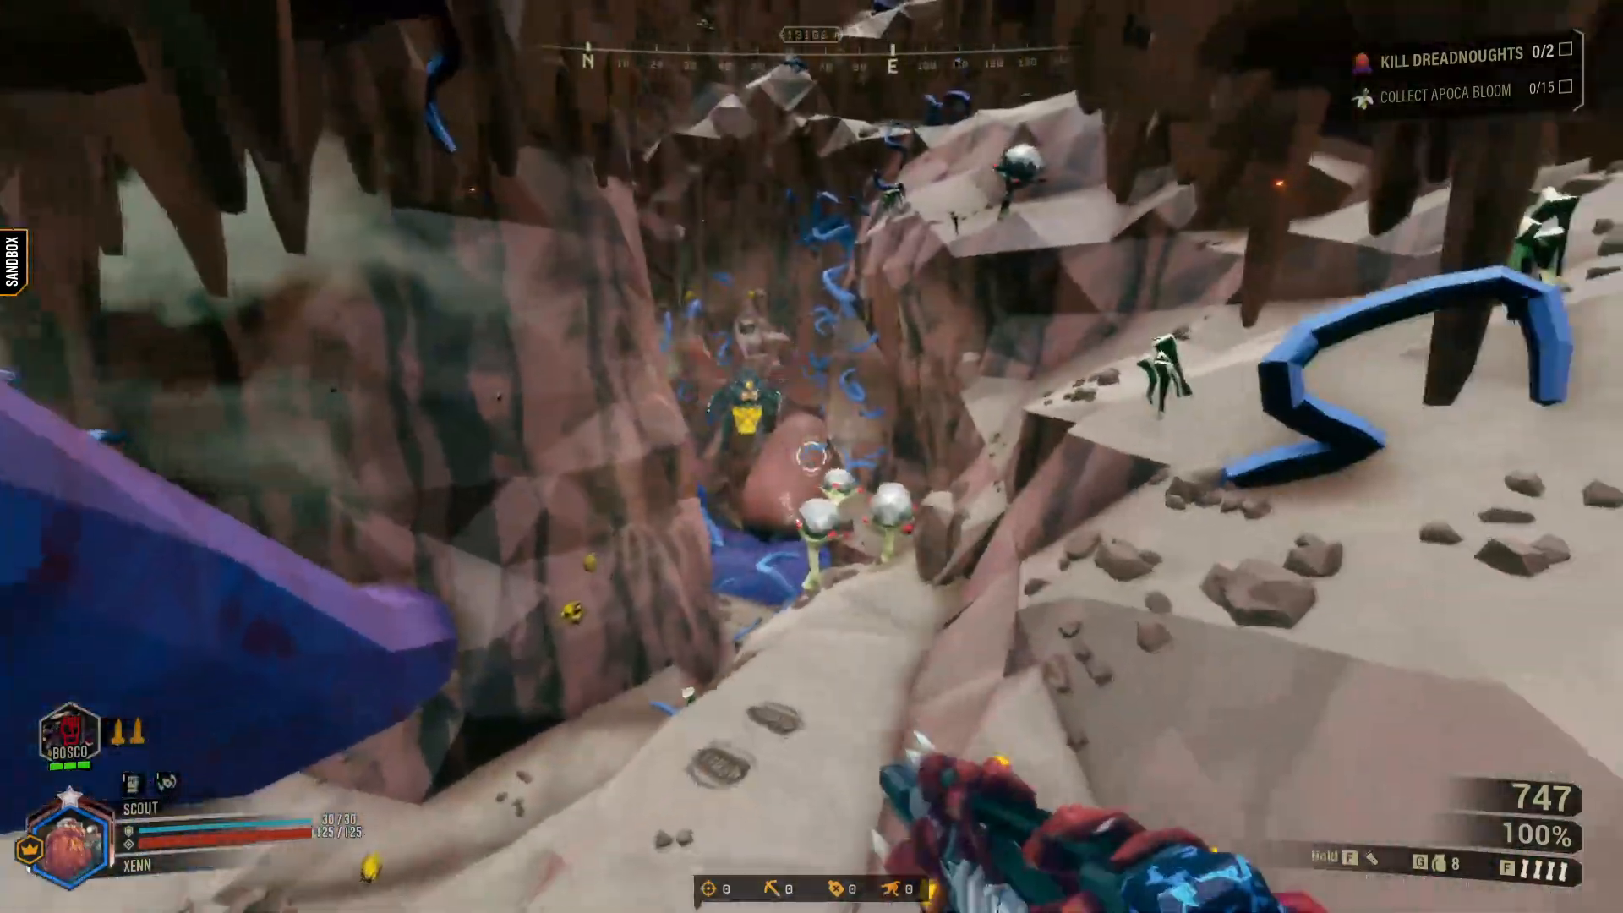
pyautogui.press('w')
pyautogui.click(811, 457)
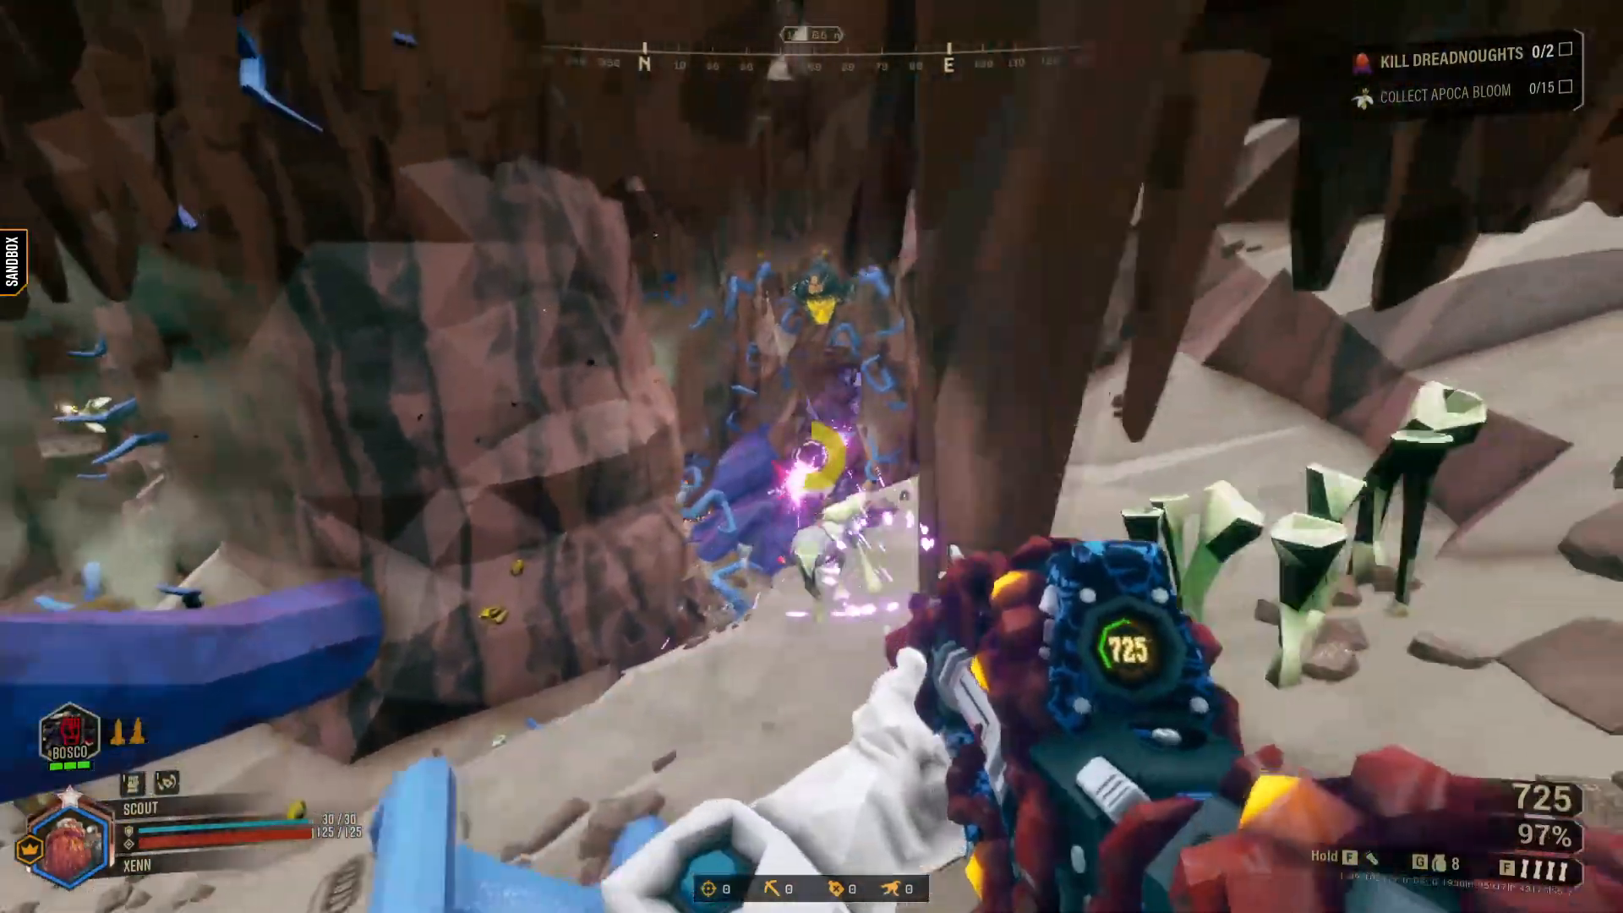
pyautogui.press('w')
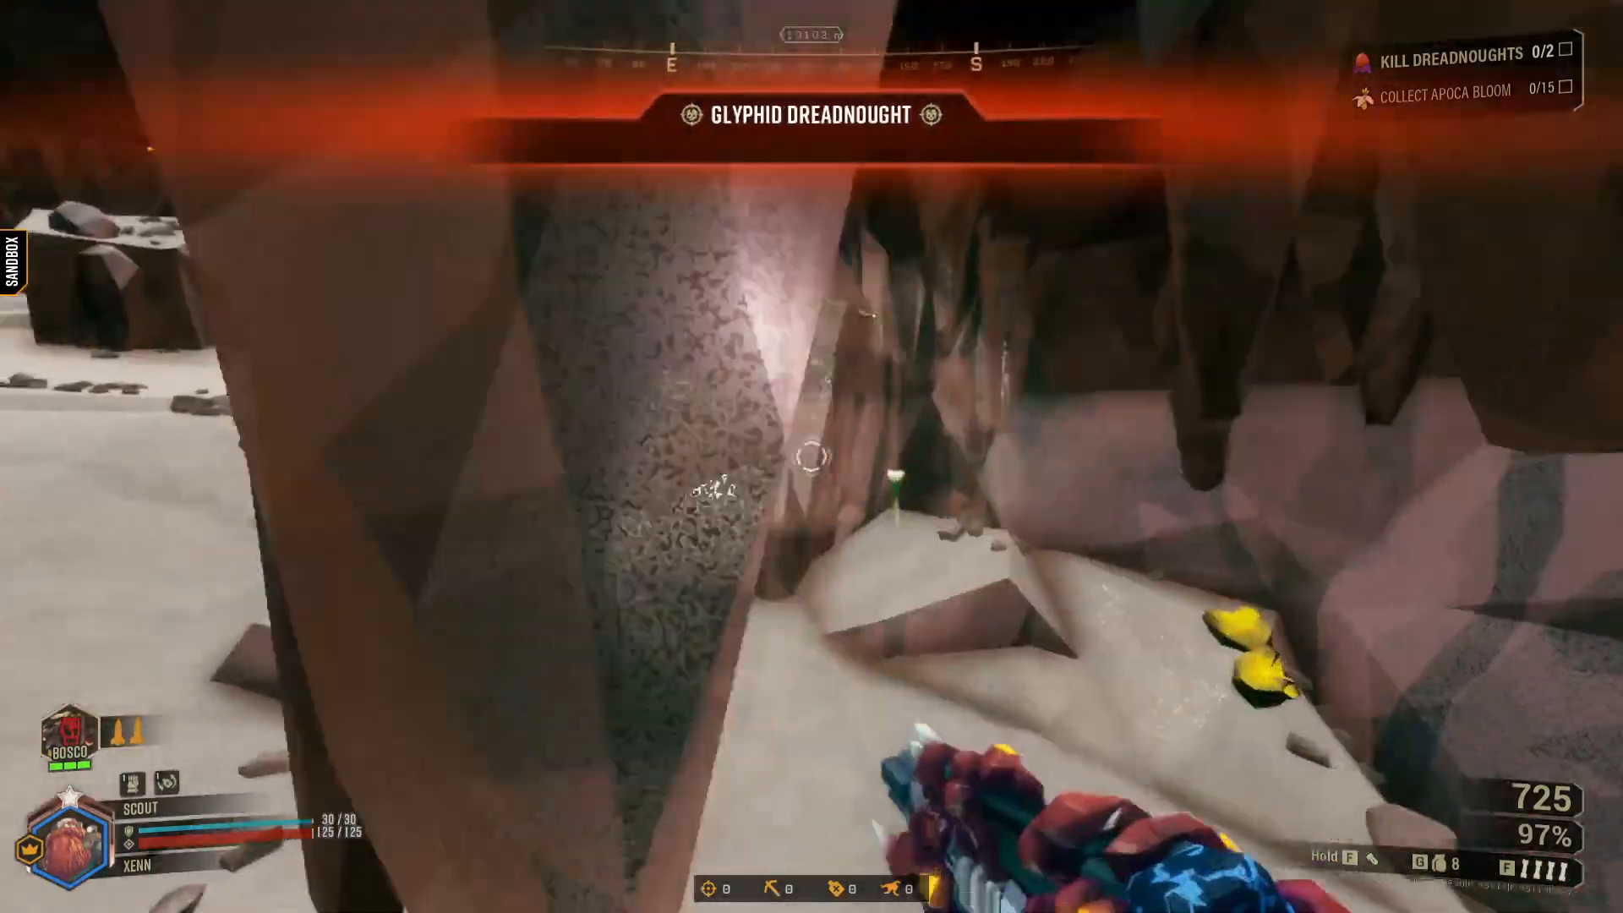
pyautogui.press('Escape')
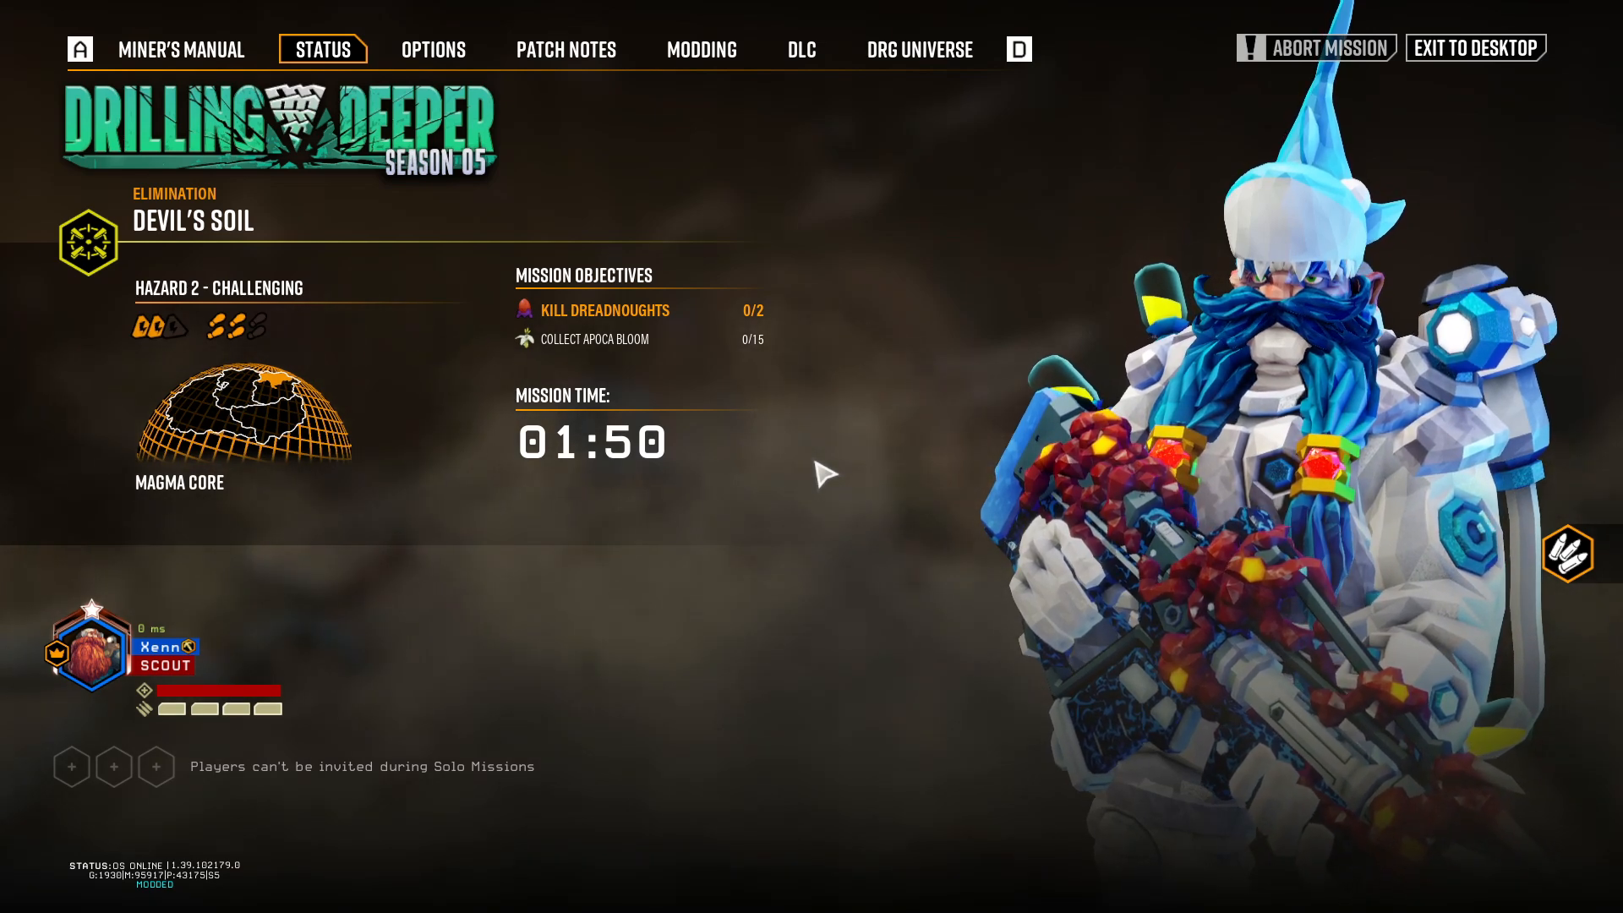
pyautogui.press('Escape')
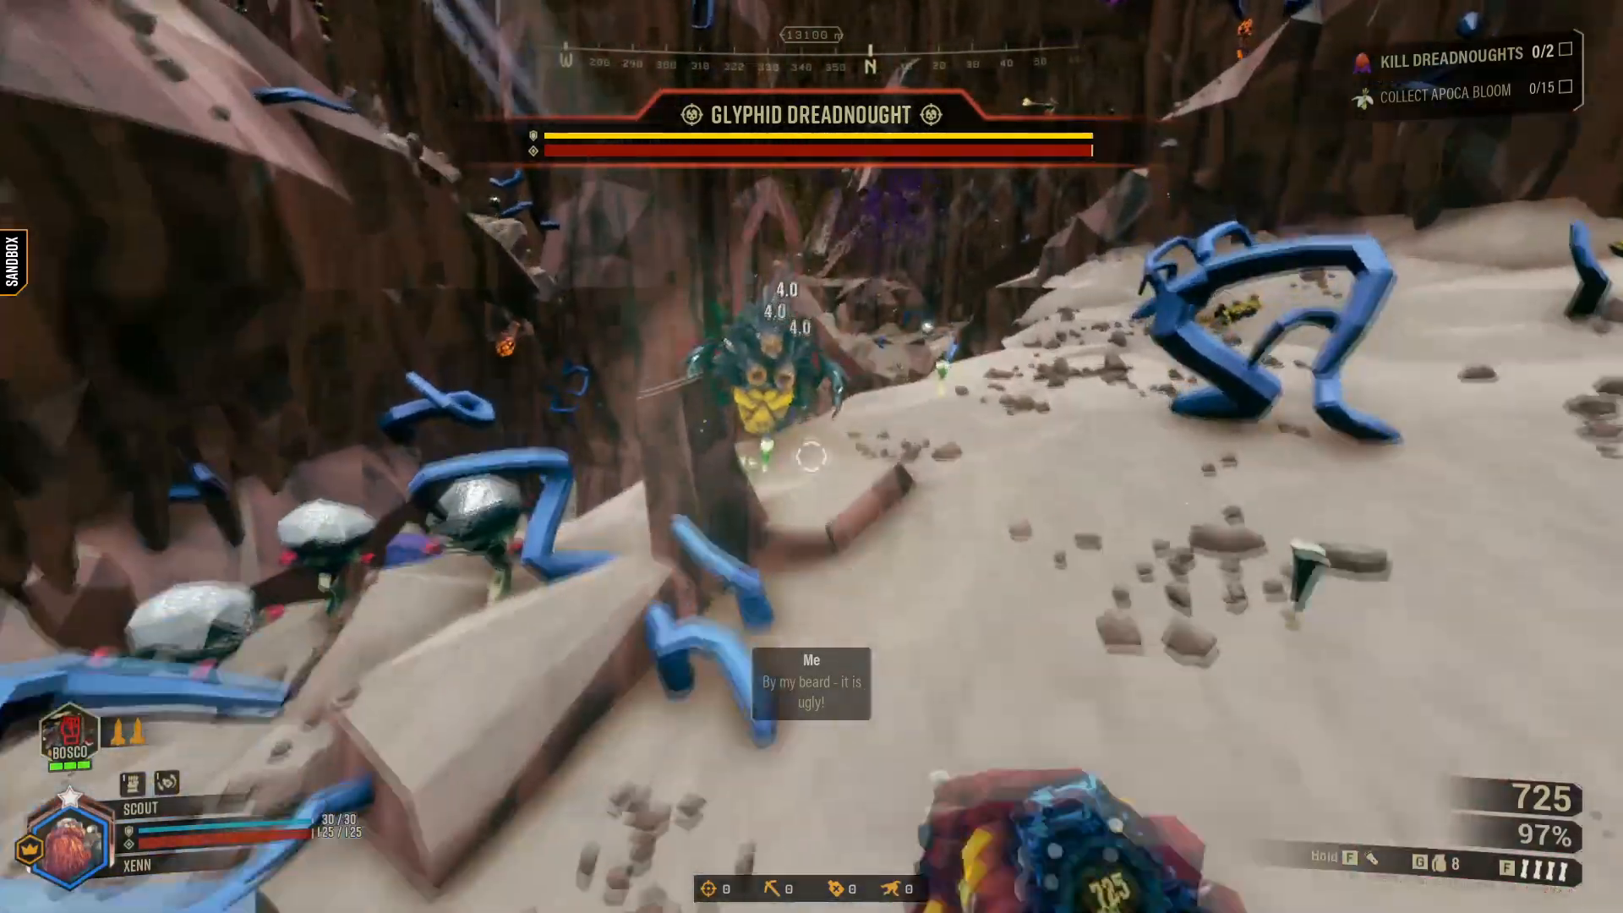
# Fight the Glyphid Dreadnought with the plasma carbine and Jury-Rigged Boomstick, using the Grappling Hook to get away from it.
pyautogui.click(812, 456)
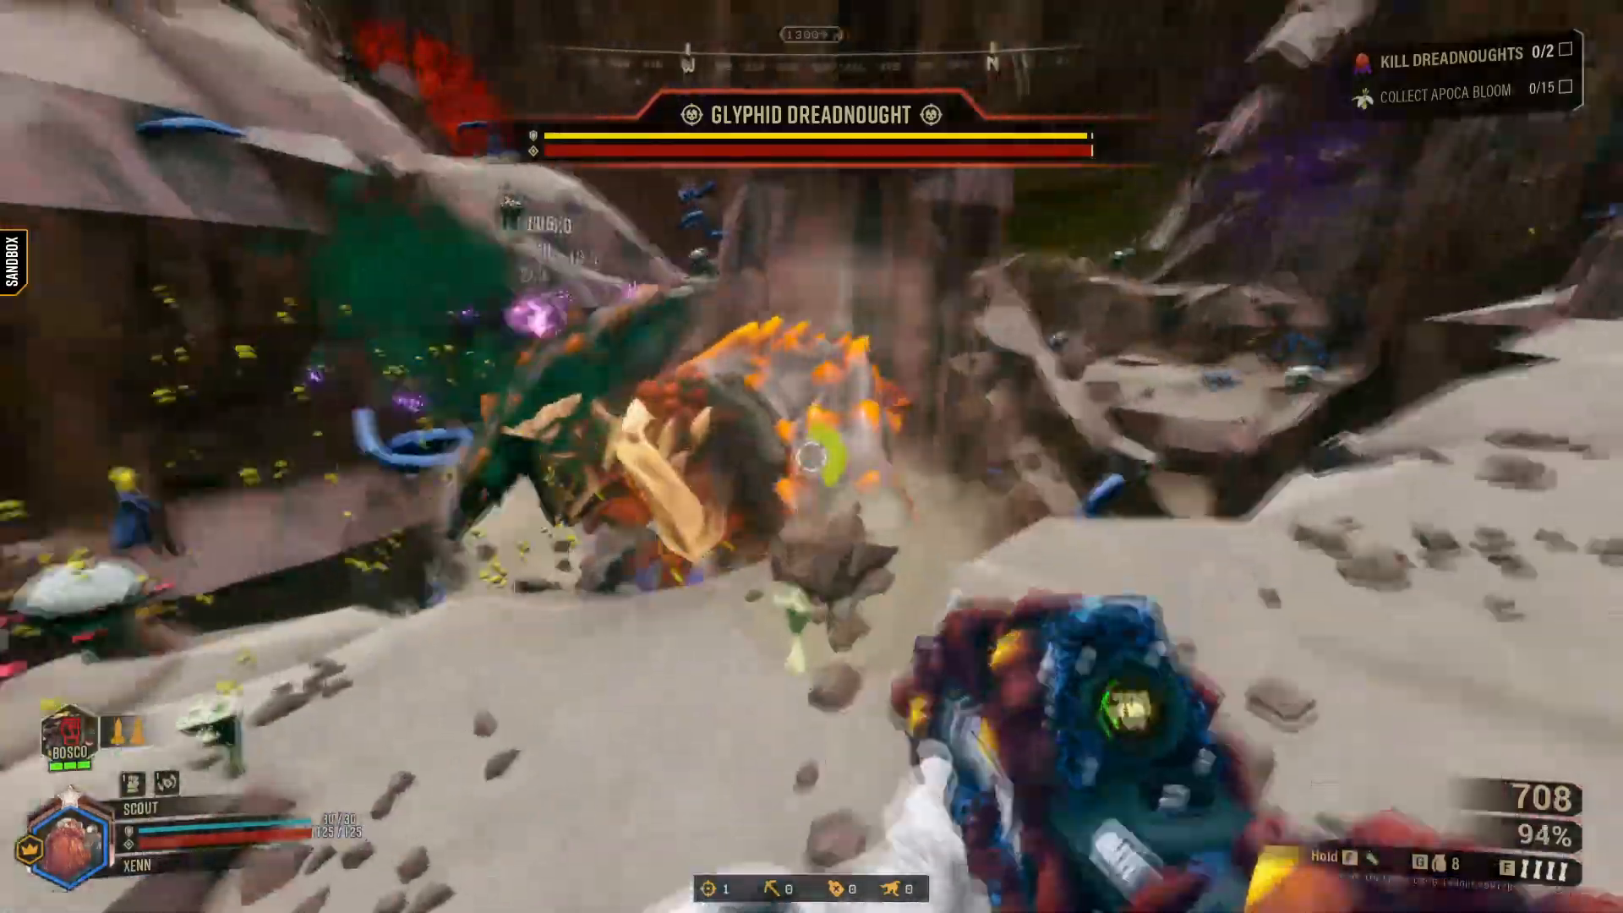
pyautogui.click(811, 456)
pyautogui.click(812, 456)
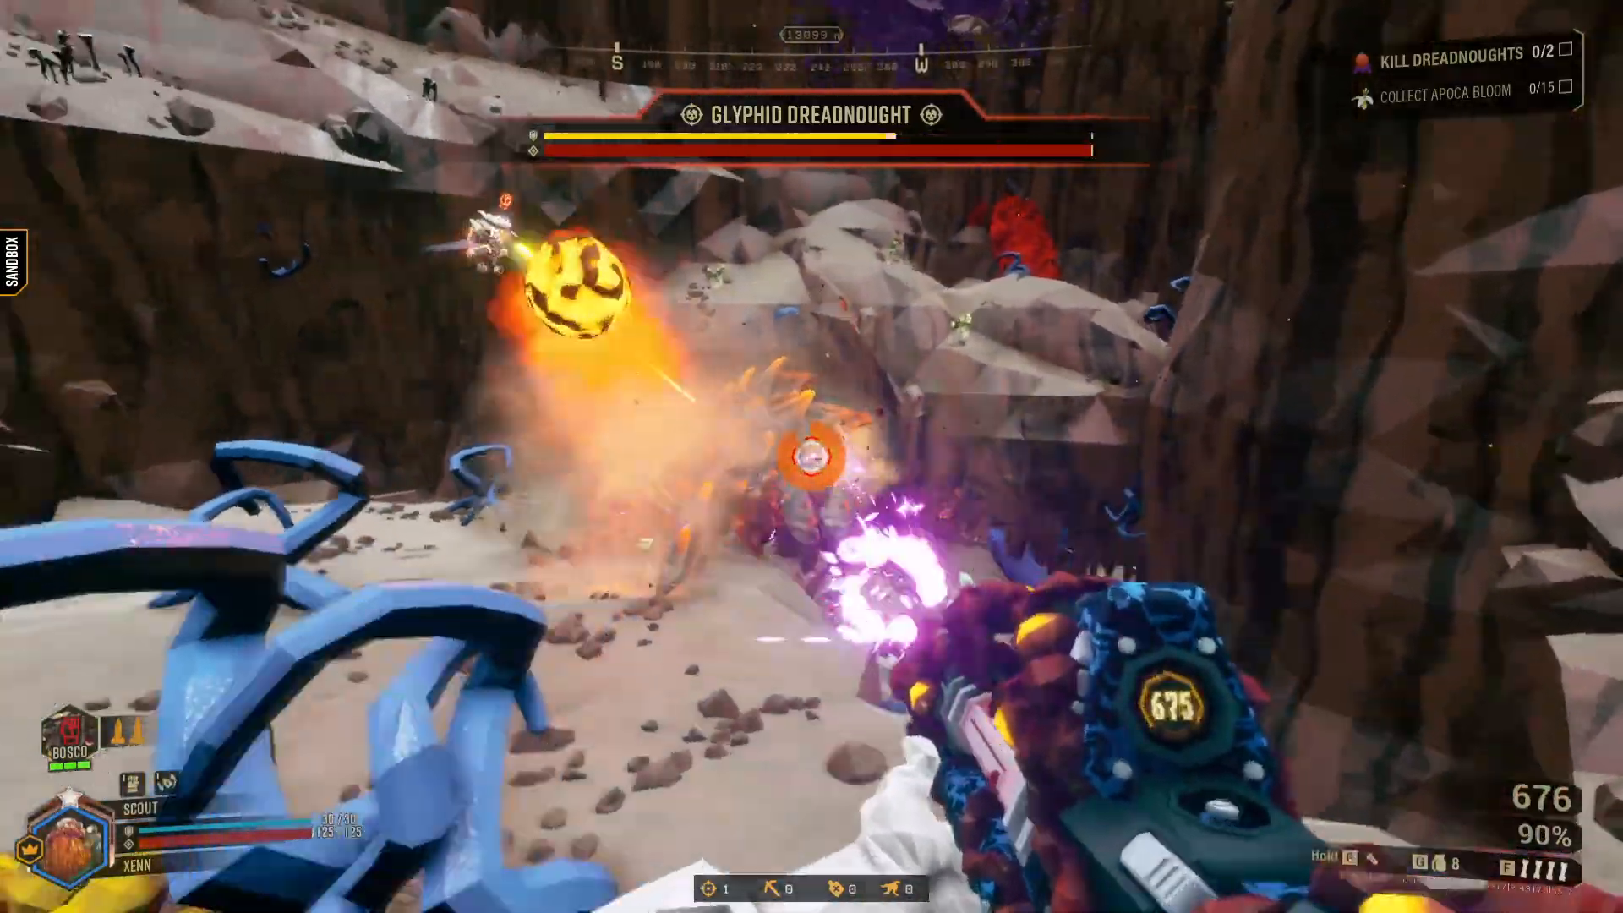
pyautogui.click(812, 457)
pyautogui.press('2')
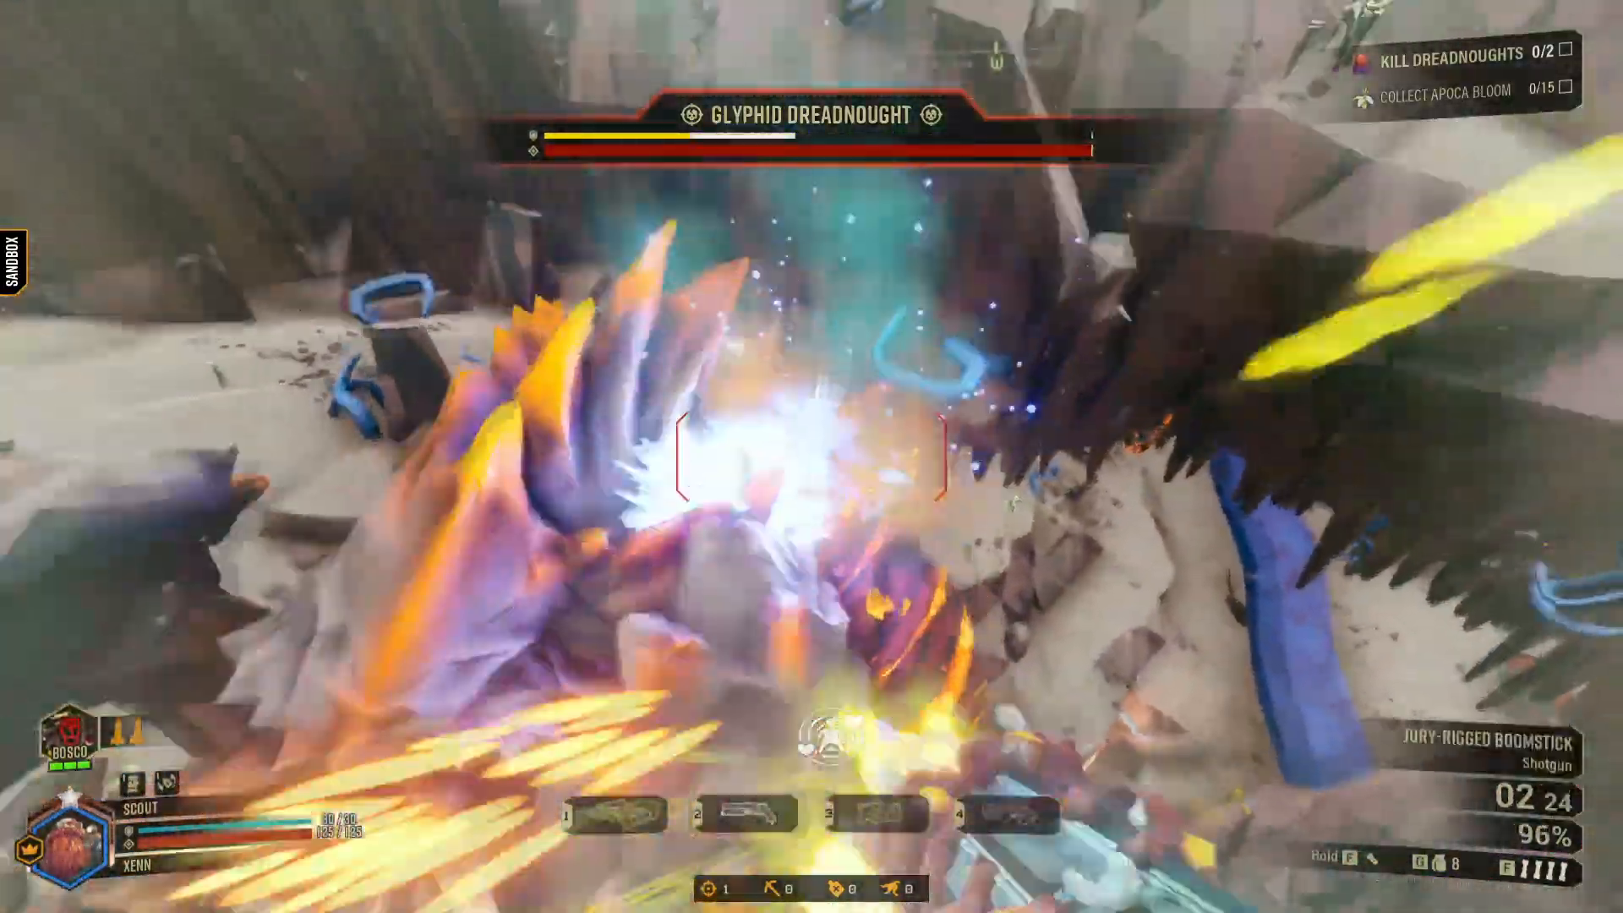
pyautogui.click(812, 457)
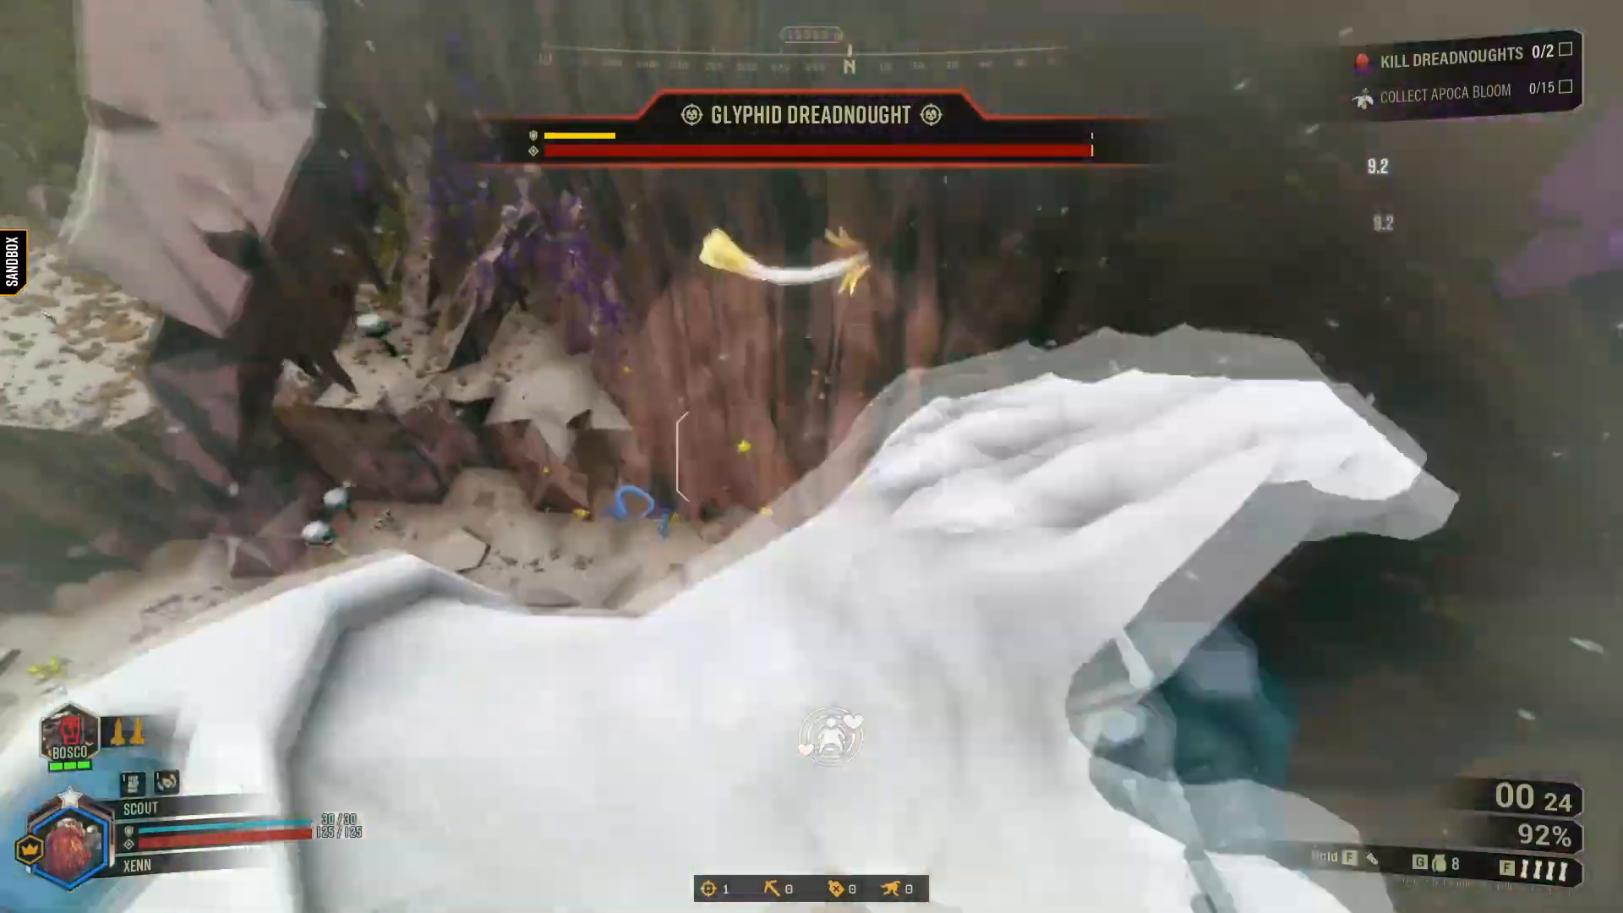
pyautogui.press('3')
pyautogui.click(812, 456)
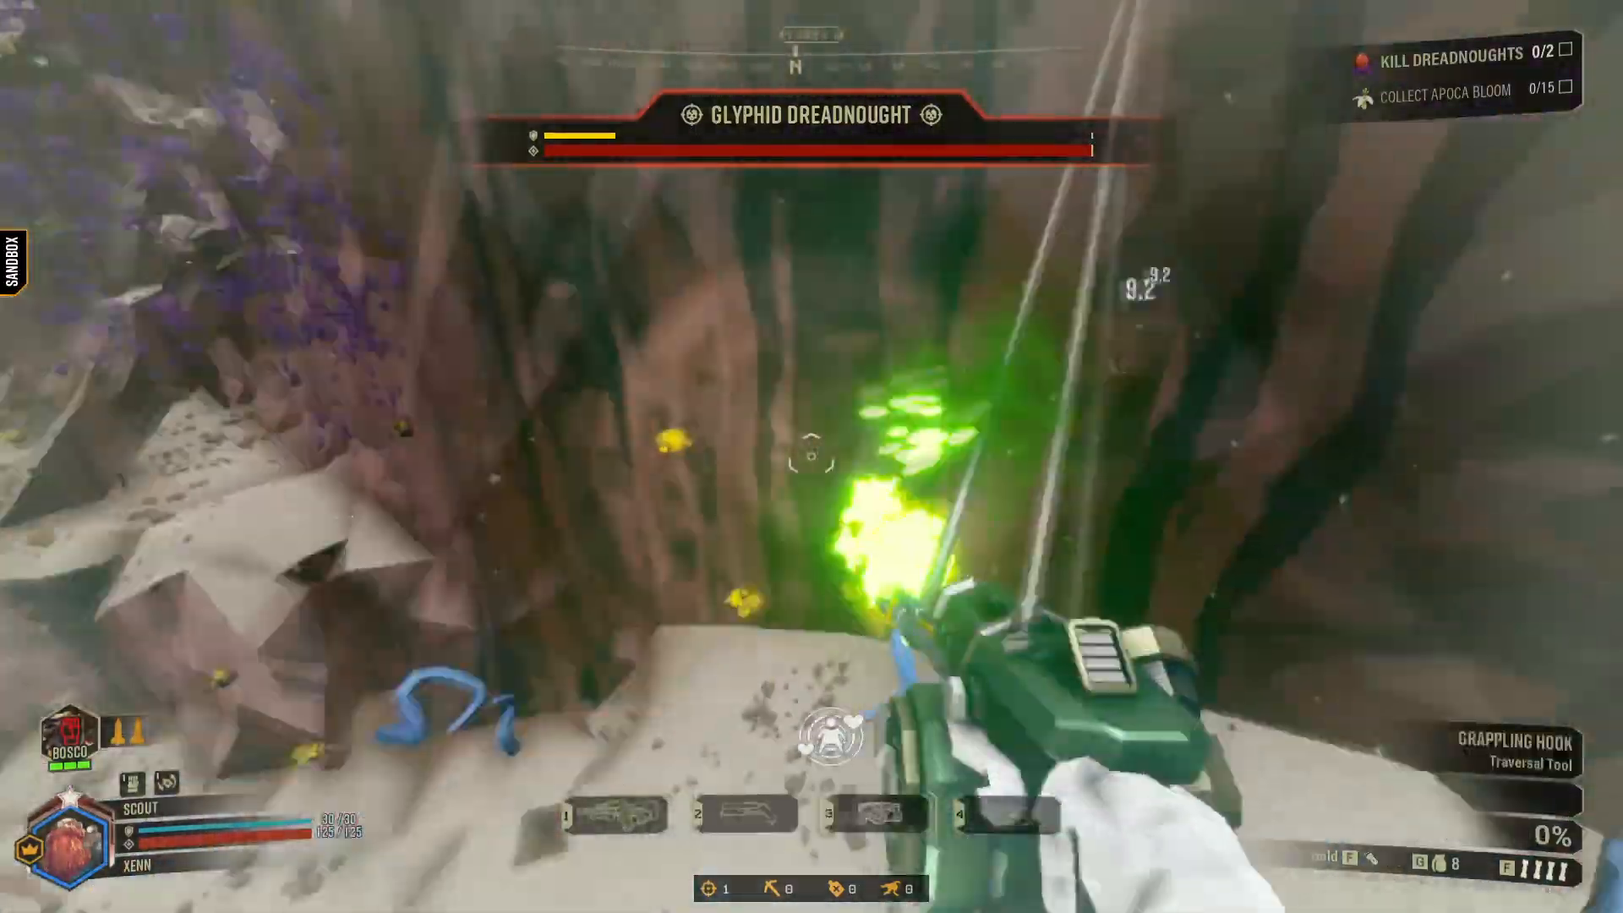
pyautogui.press('1')
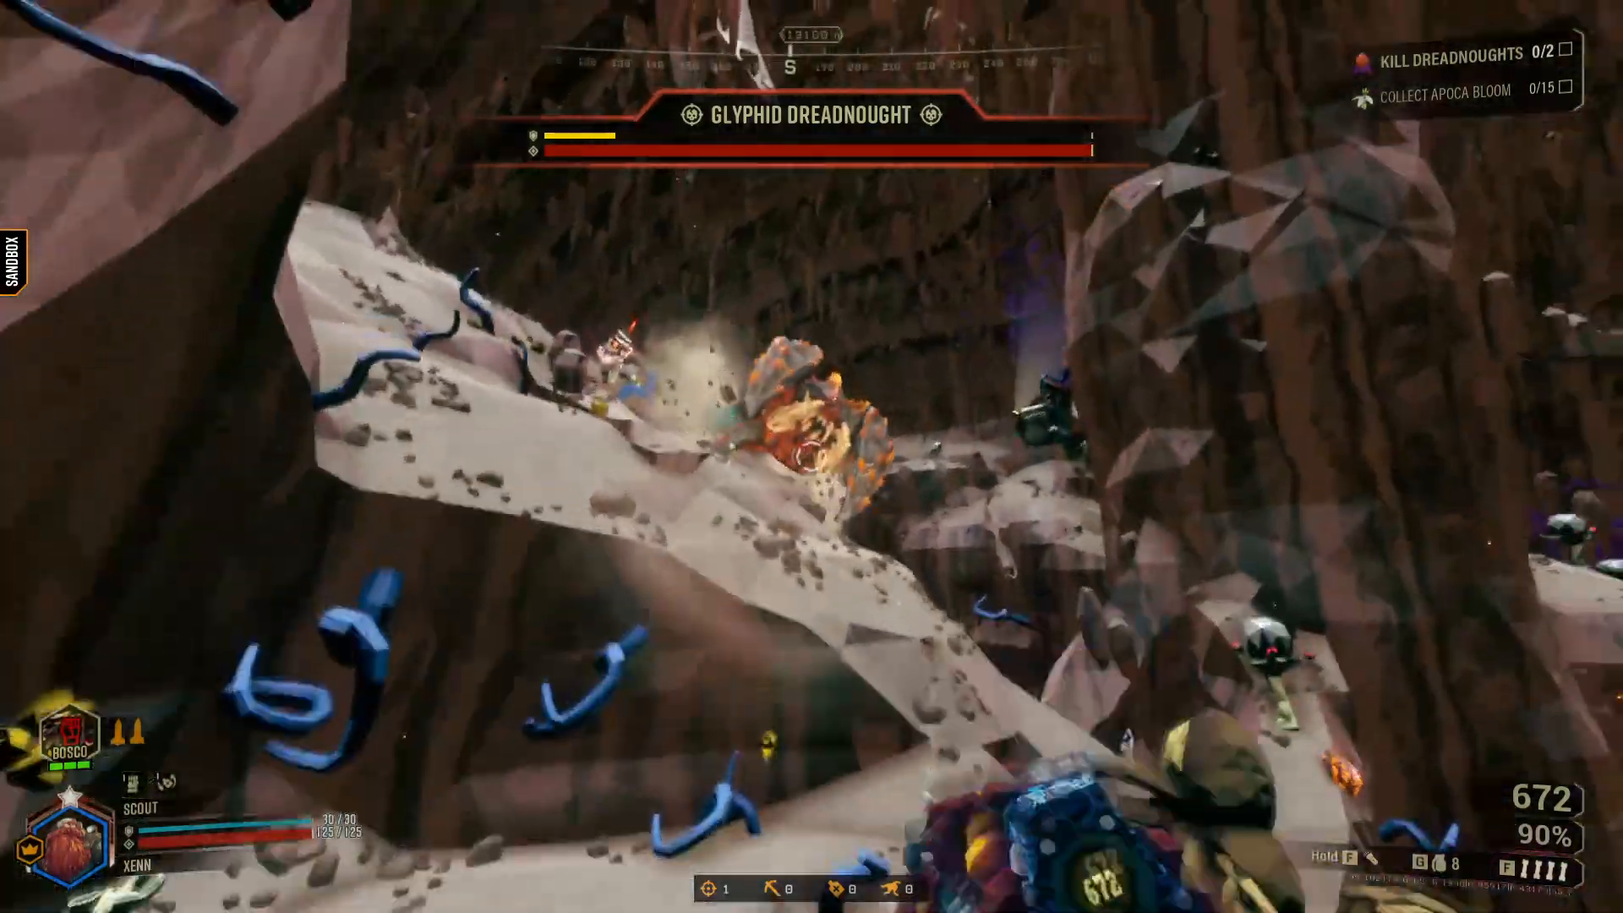
pyautogui.click(811, 456)
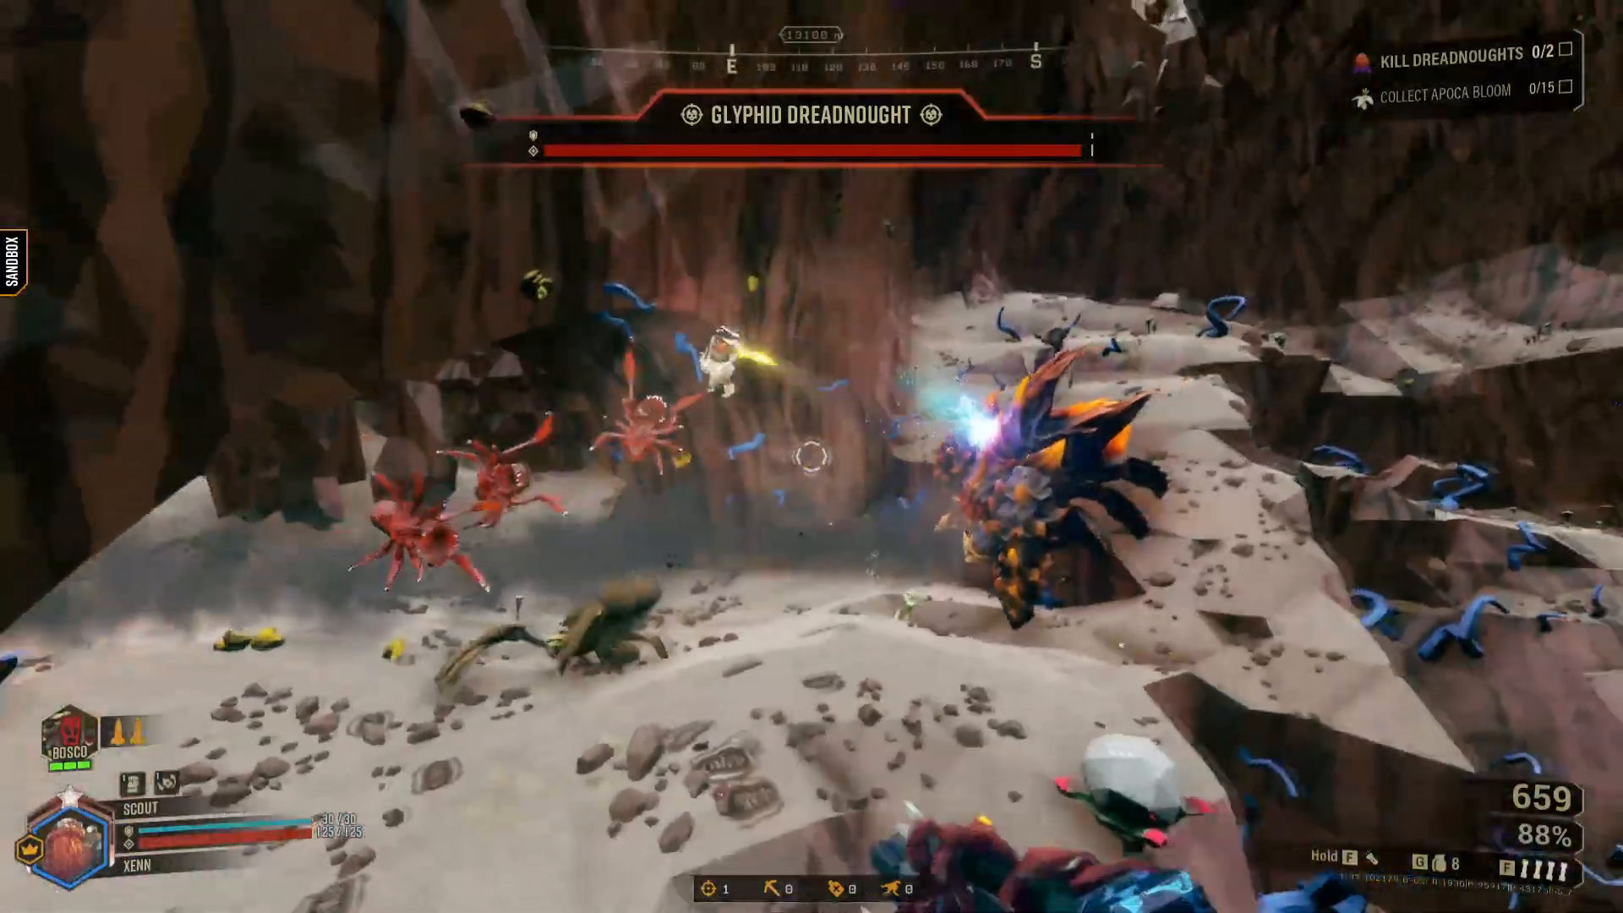
pyautogui.click(811, 457)
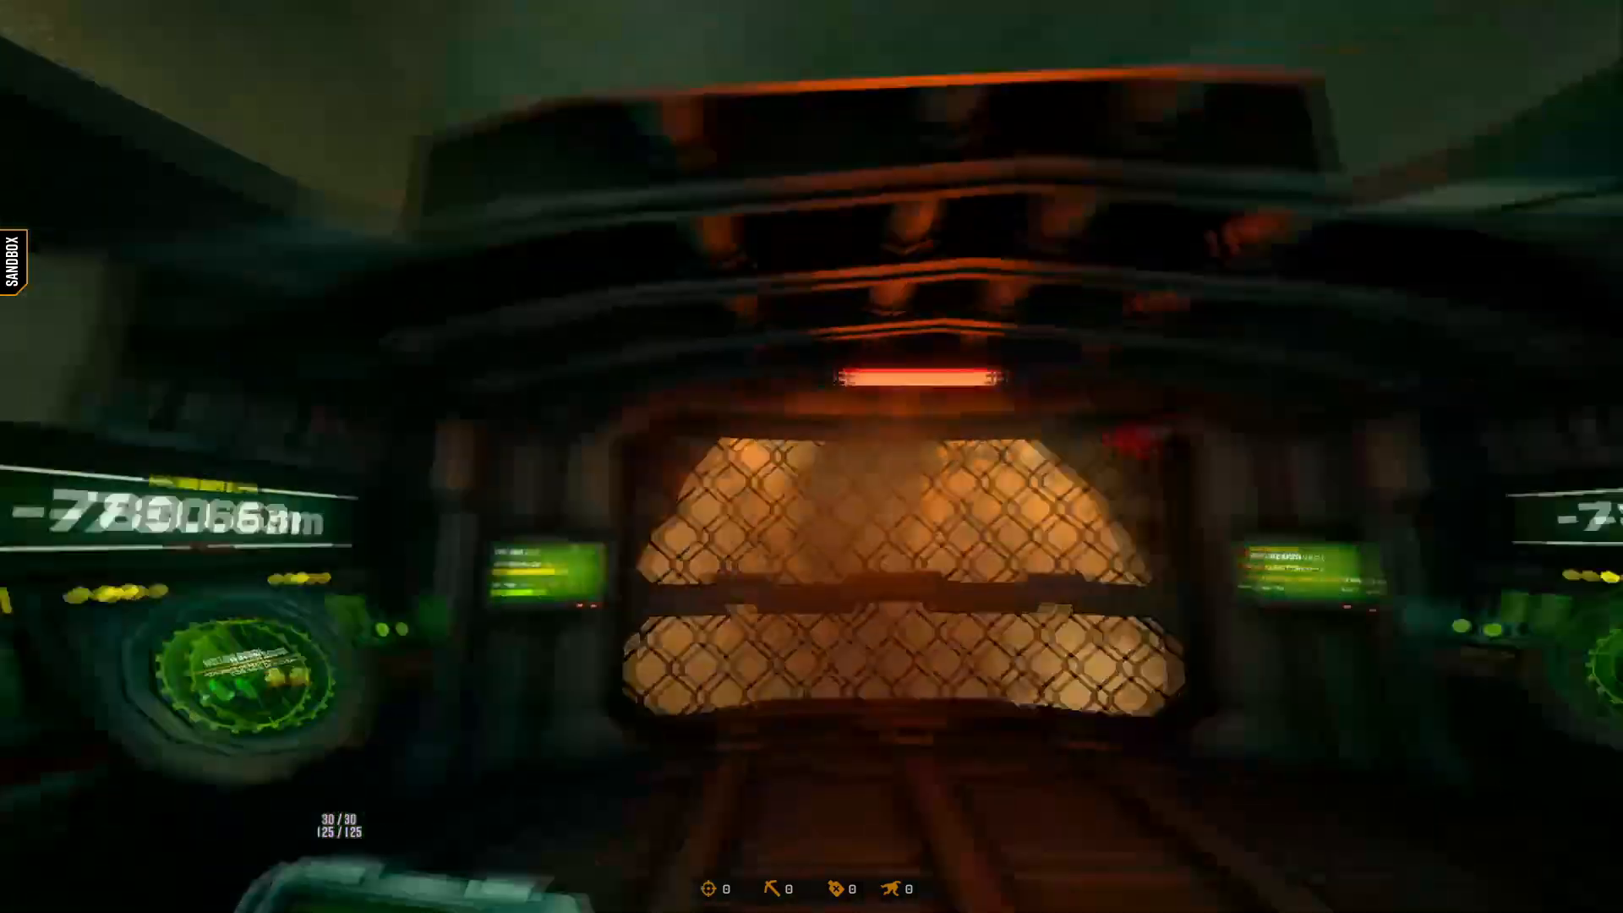
# Enable Invulnerability and Full Bright for the deep scan mission in Mod Hub's Sandbox Utilities and return to the game.
pyautogui.press('h')
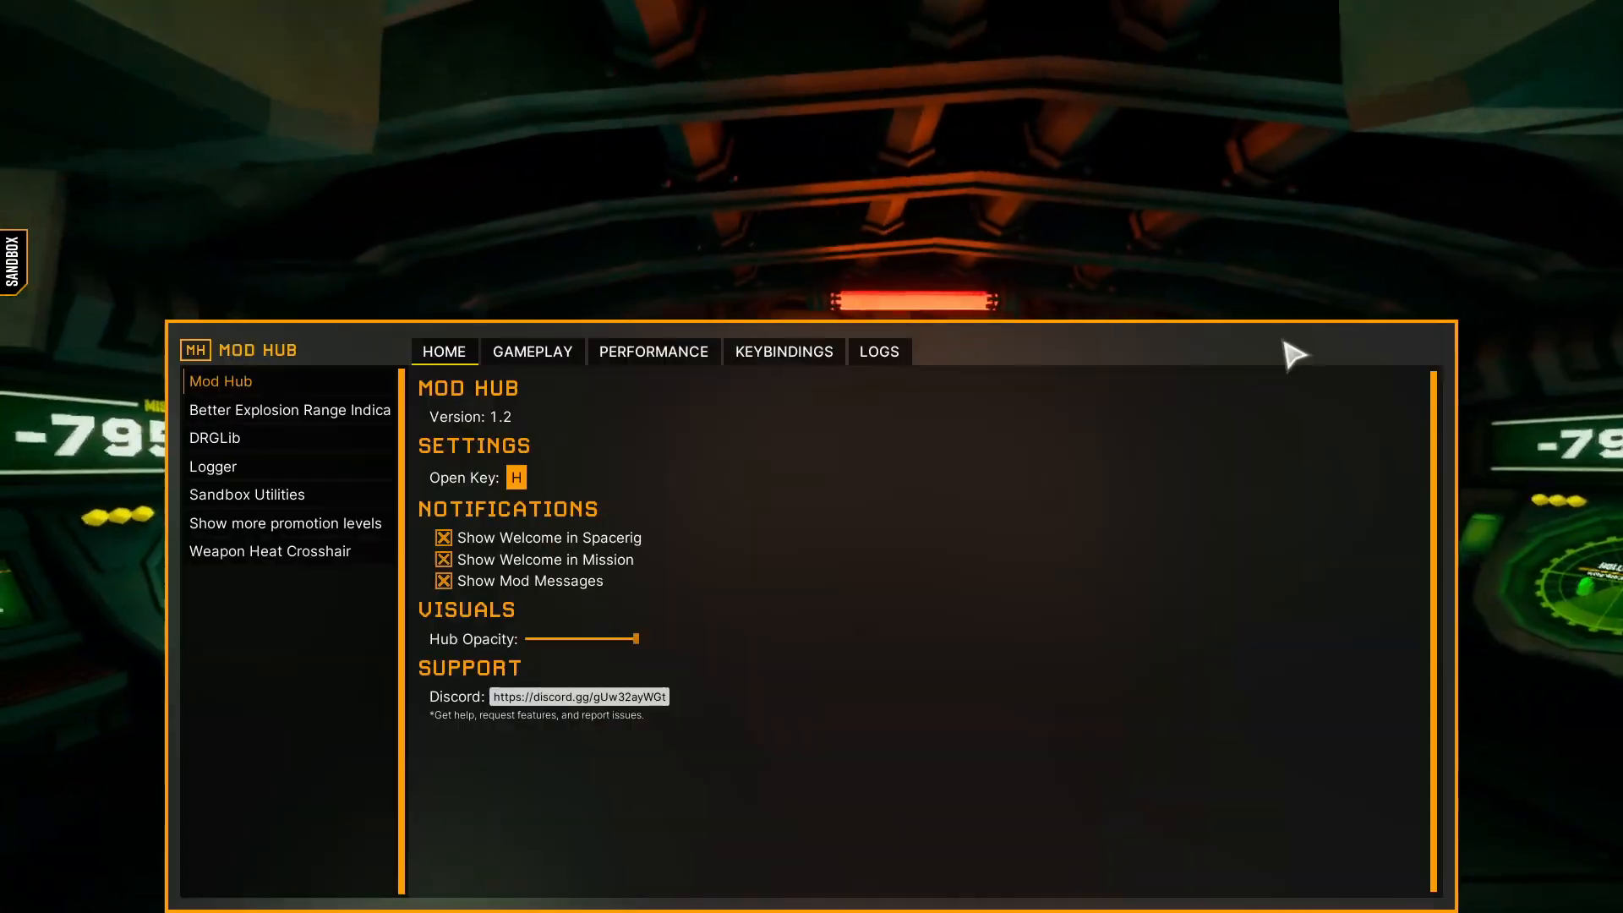
pyautogui.click(563, 354)
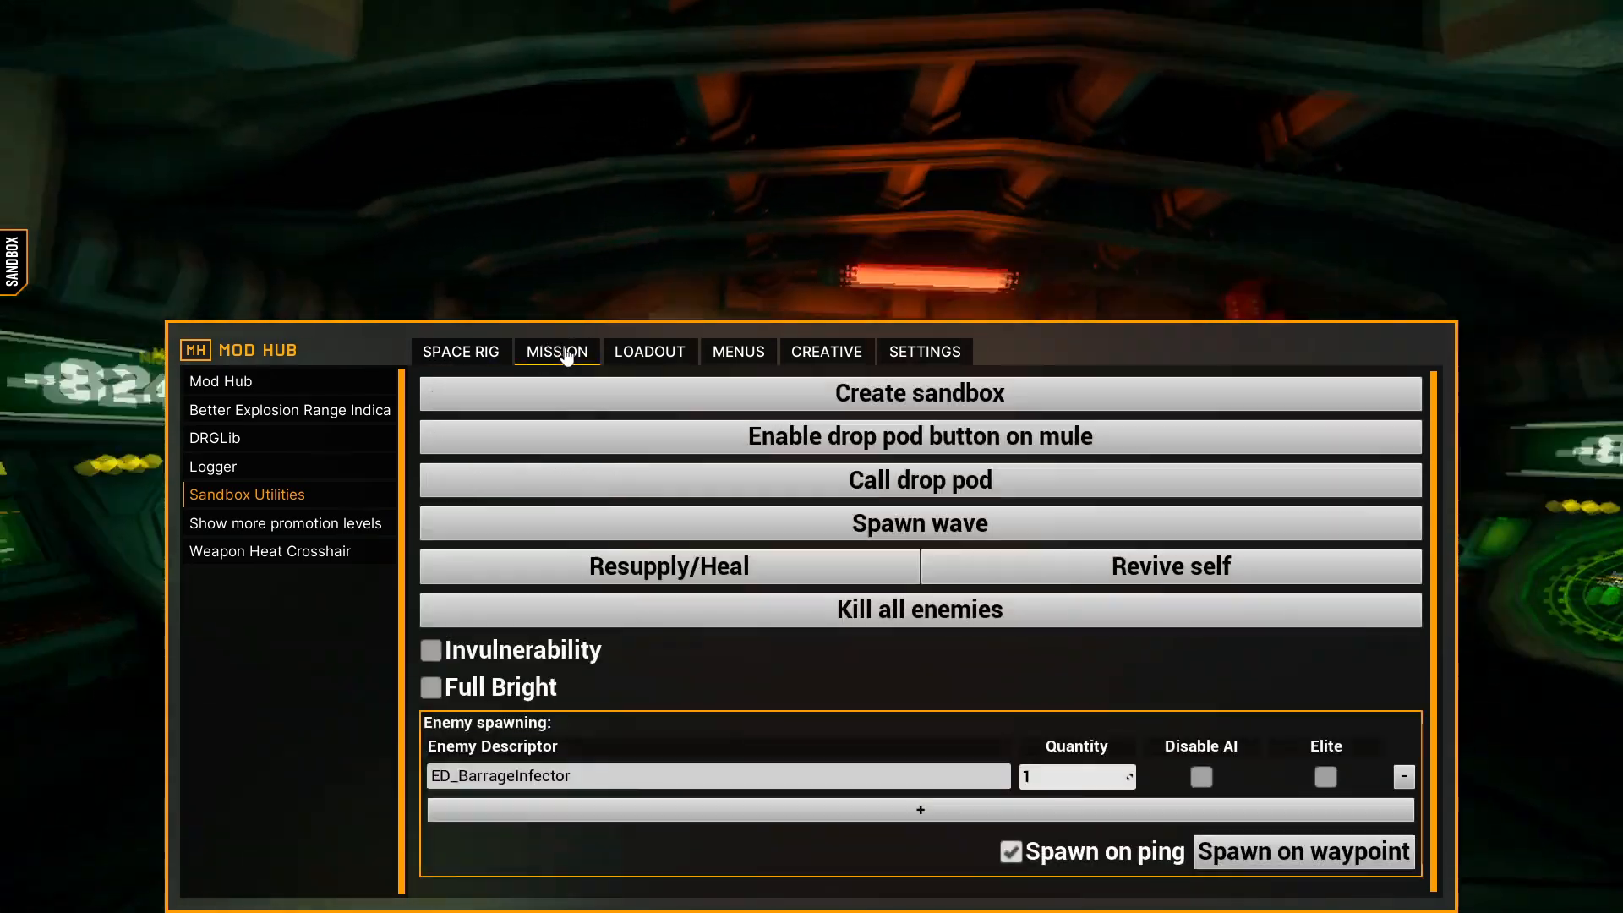
pyautogui.click(432, 688)
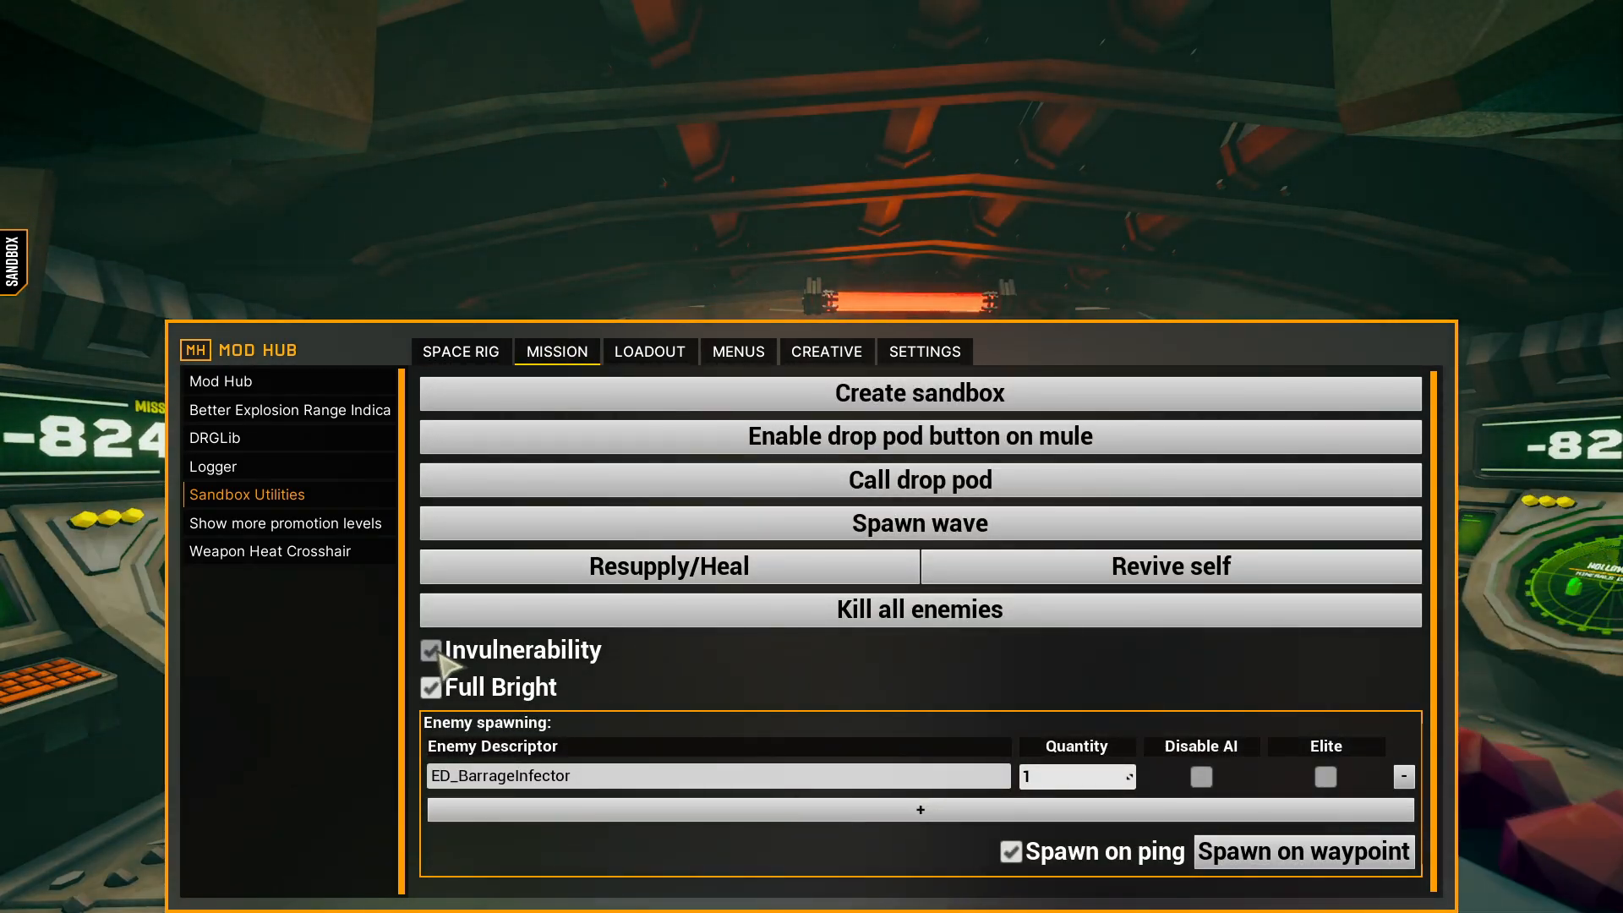
pyautogui.press('h')
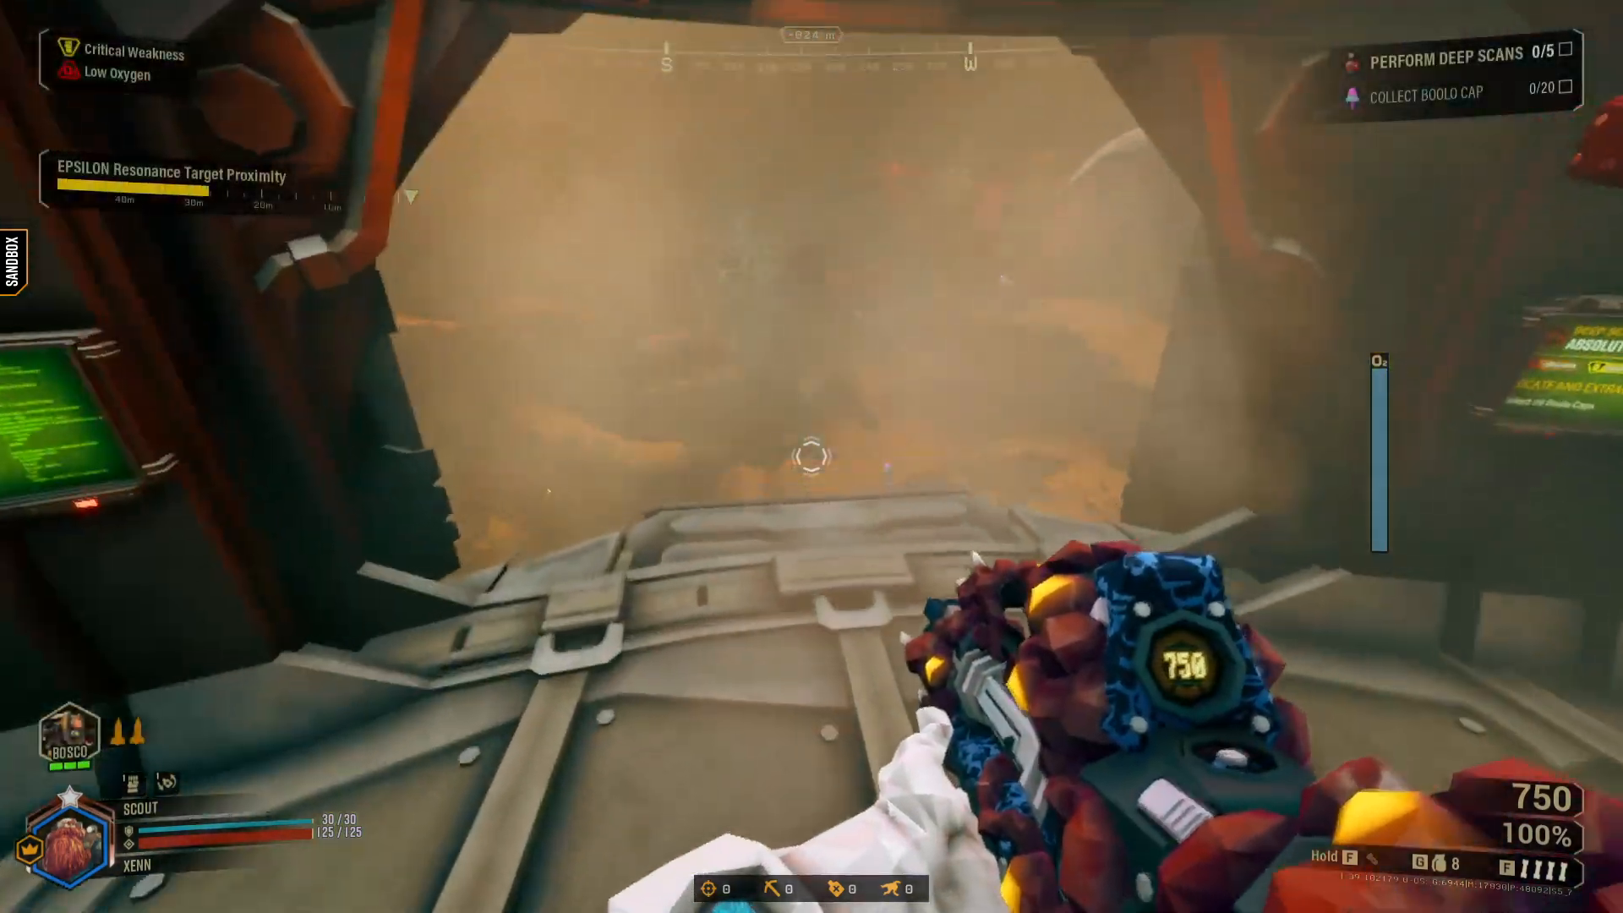
# Leave the drop pod and move through the cave to the approaching enemies.
pyautogui.press('w')
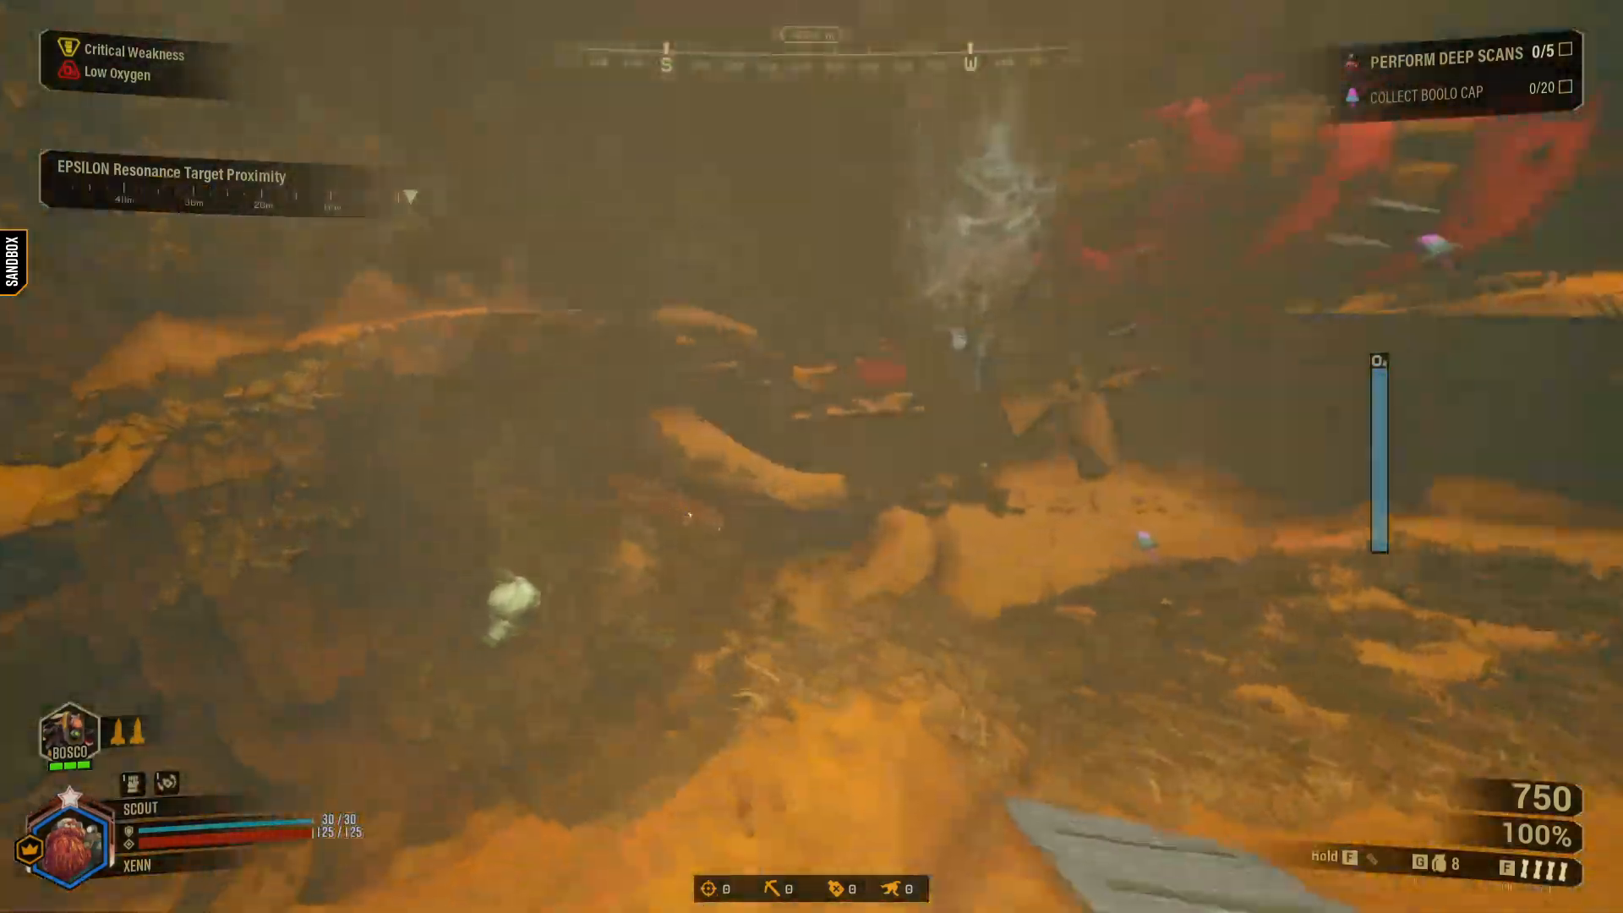
pyautogui.press('w')
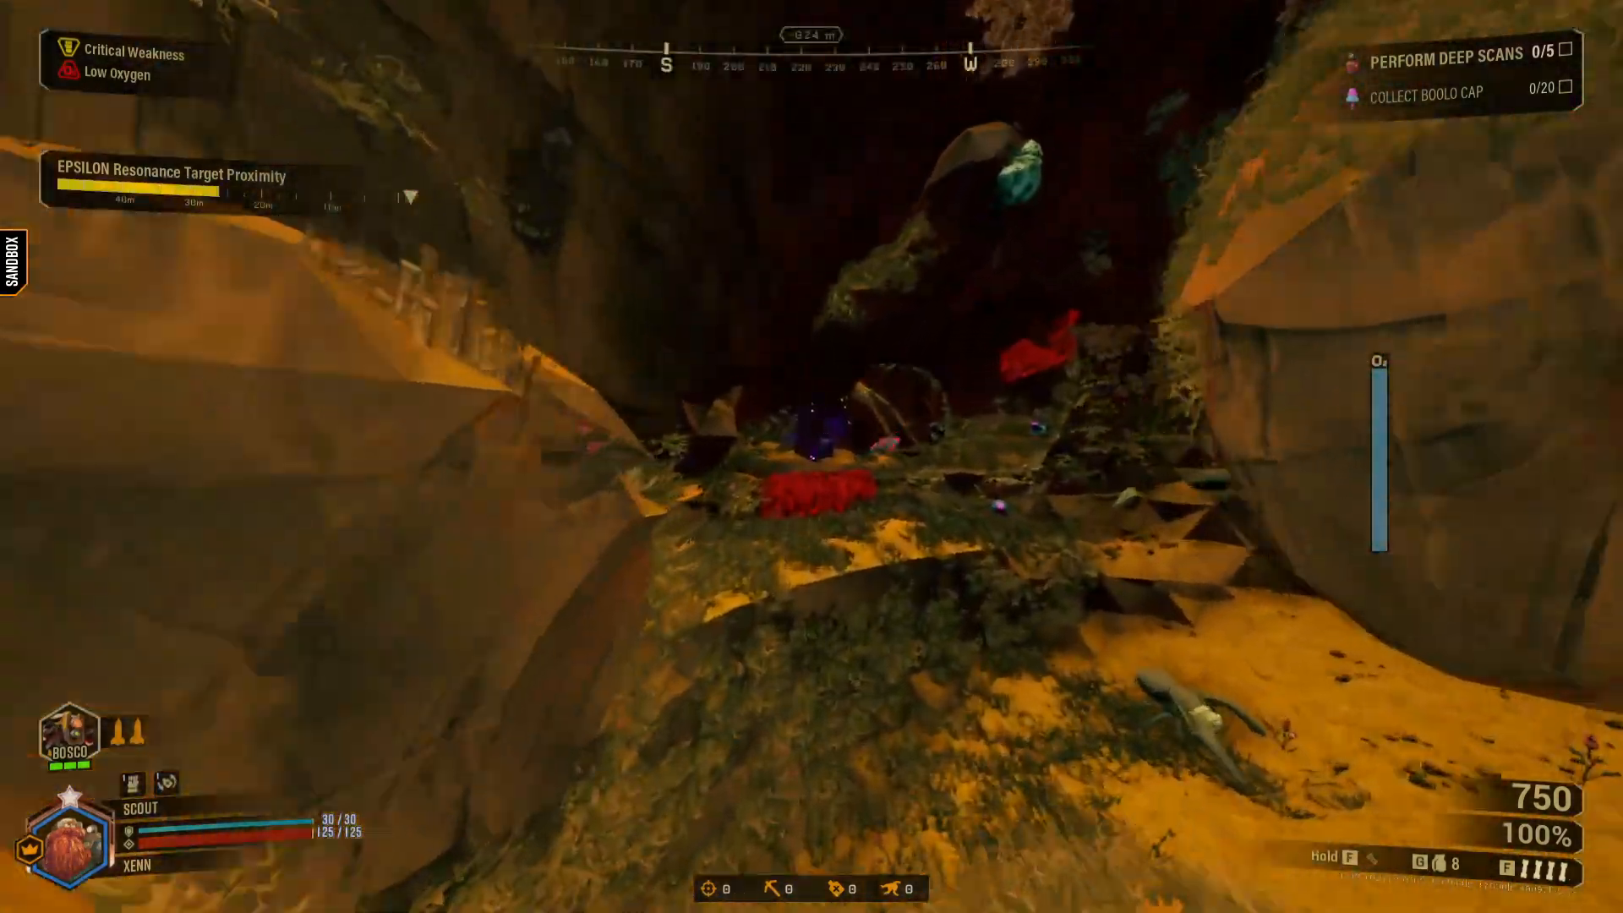
pyautogui.press('w')
pyautogui.press('Escape')
pyautogui.press('Escape')
pyautogui.press('w')
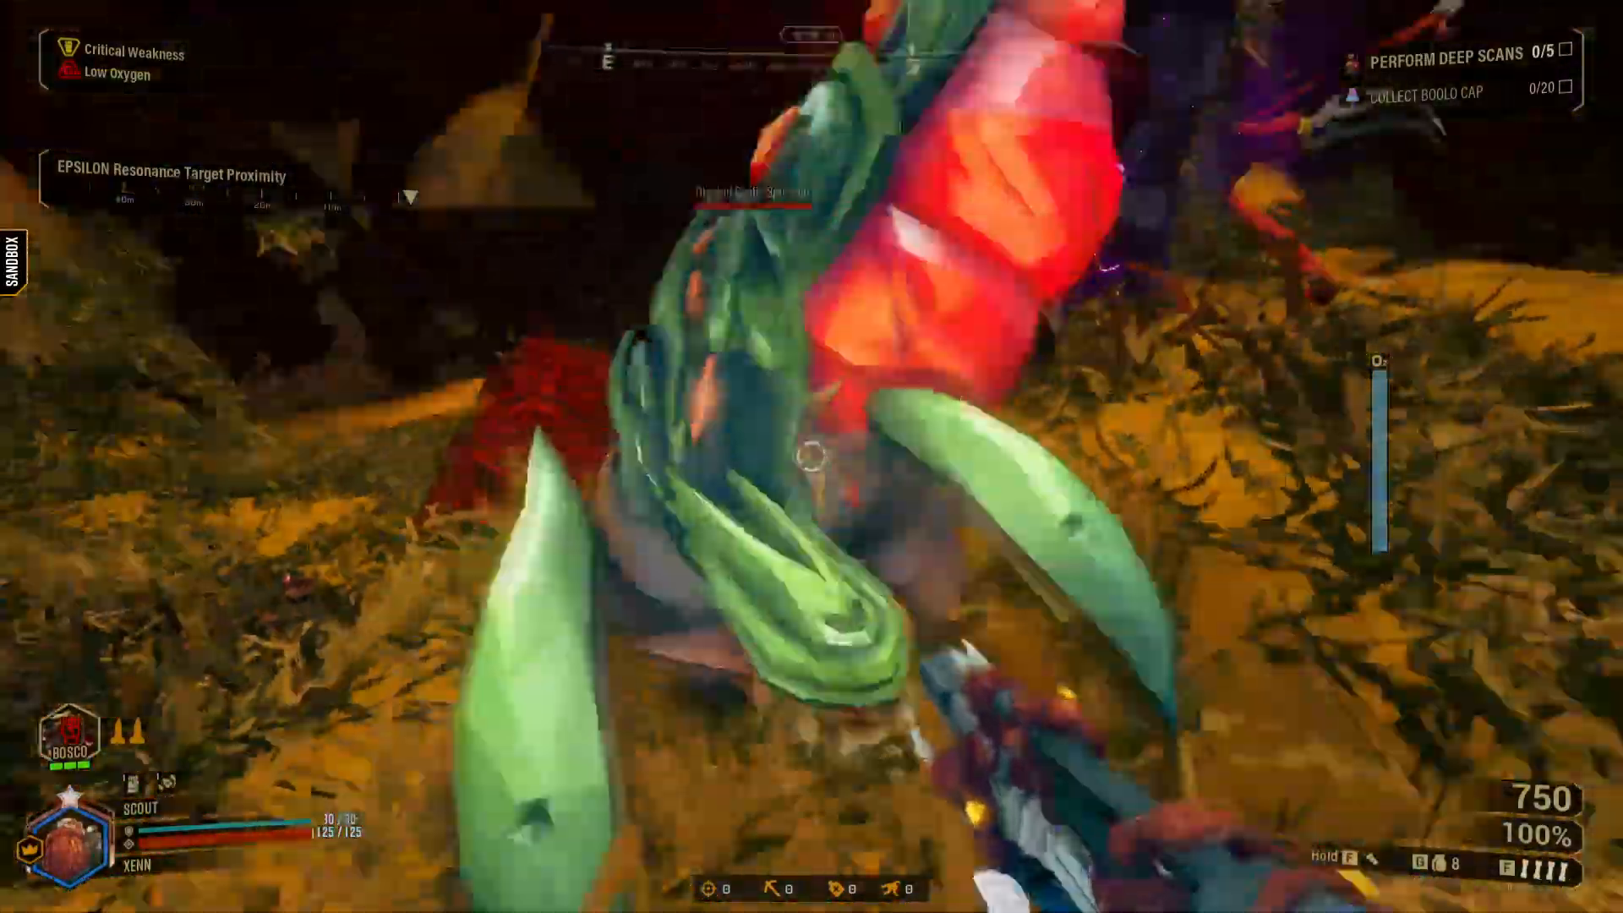
# Shoot the attacking enemies with the DRAK-25 Plasma Carbine.
pyautogui.click(812, 457)
pyautogui.rightClick(812, 457)
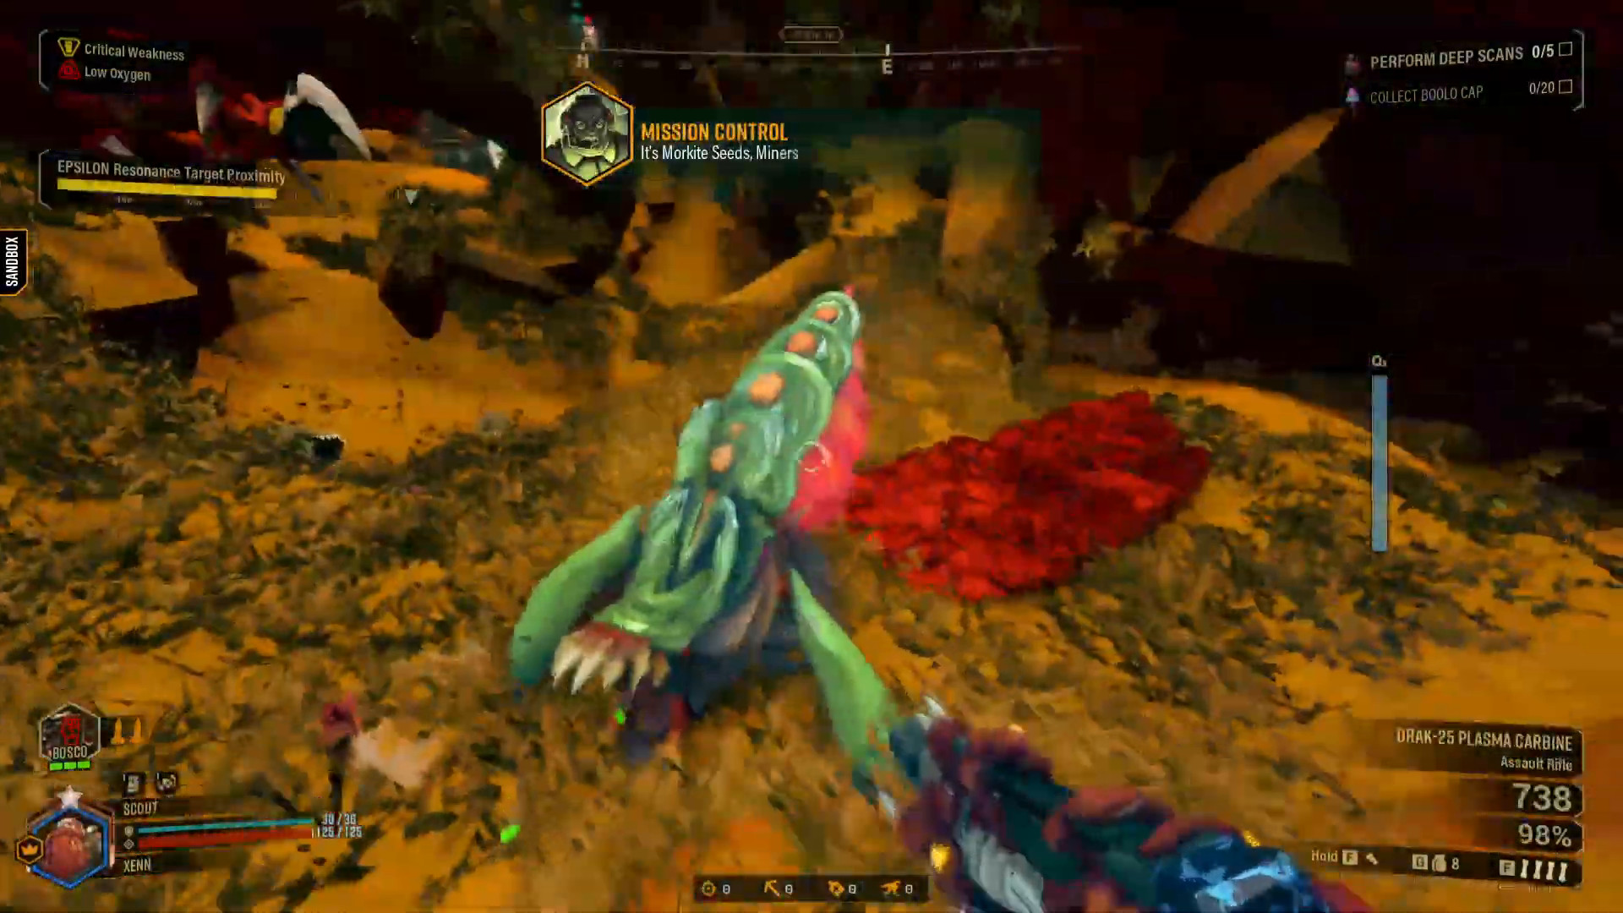
pyautogui.rightClick(812, 457)
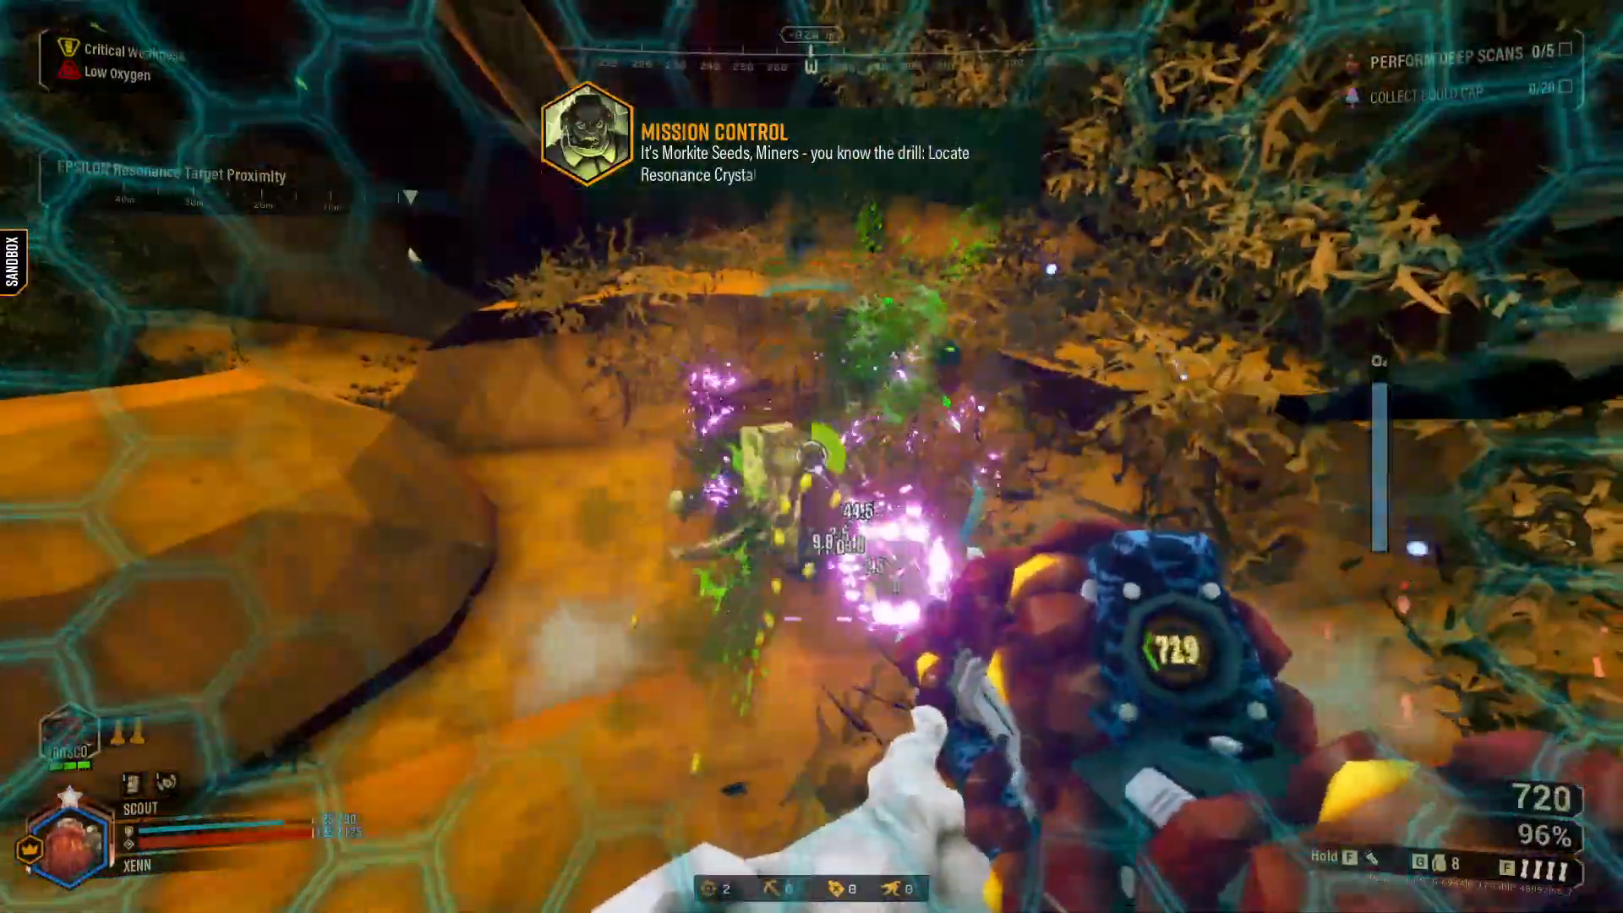
# Strike the dark obelisk with glowing purple veins repeatedly with the pickaxe.
pyautogui.rightClick(812, 457)
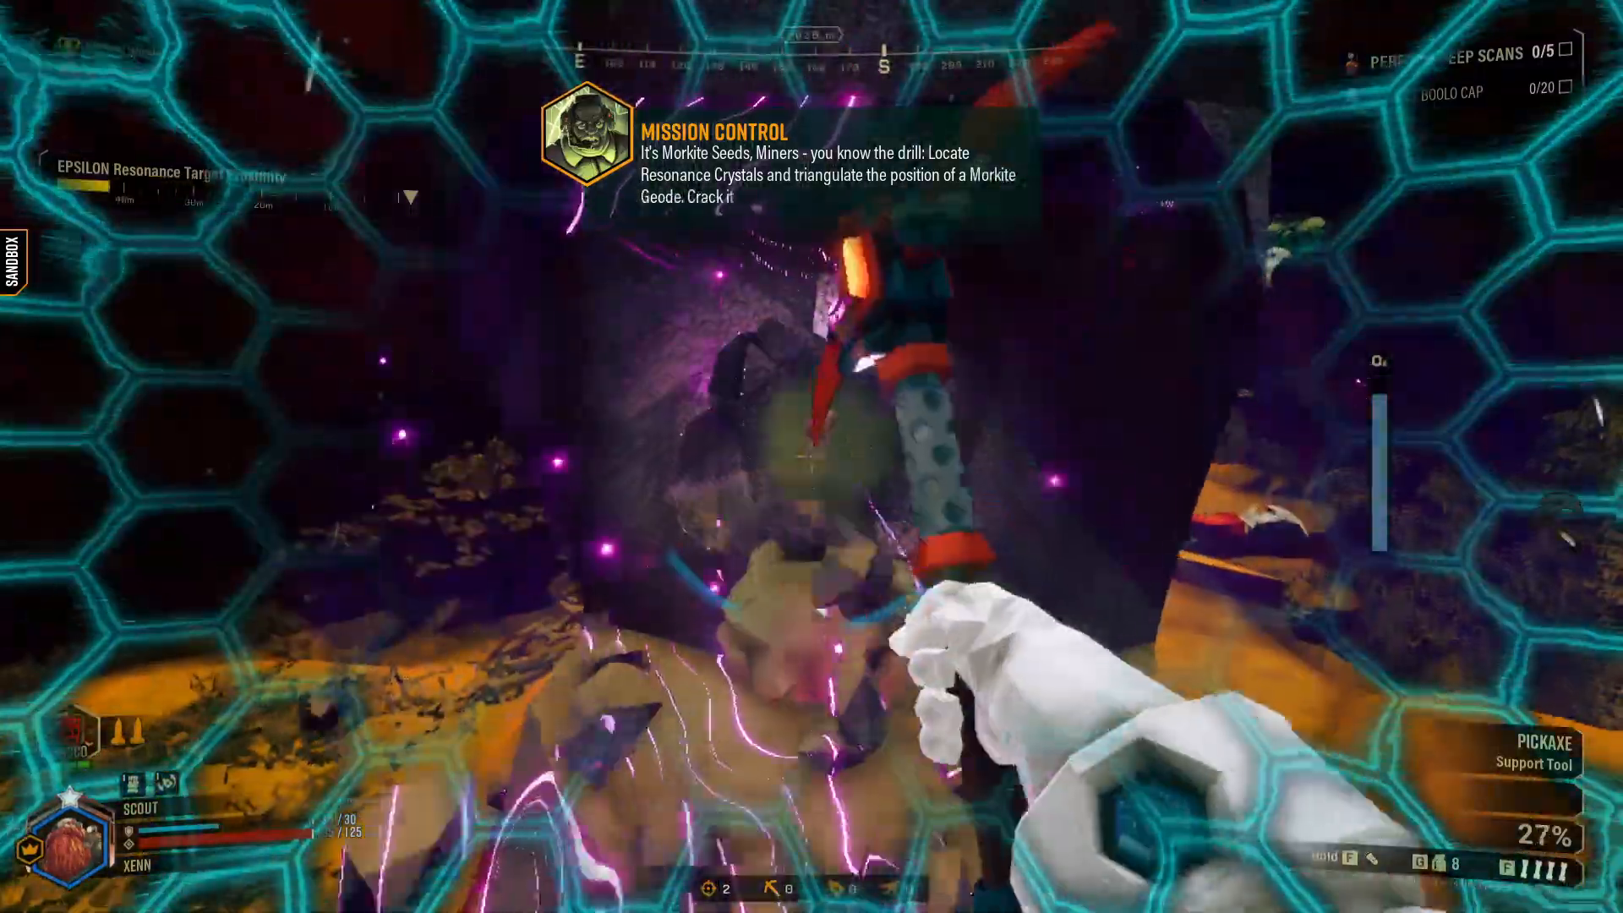
pyautogui.rightClick(812, 457)
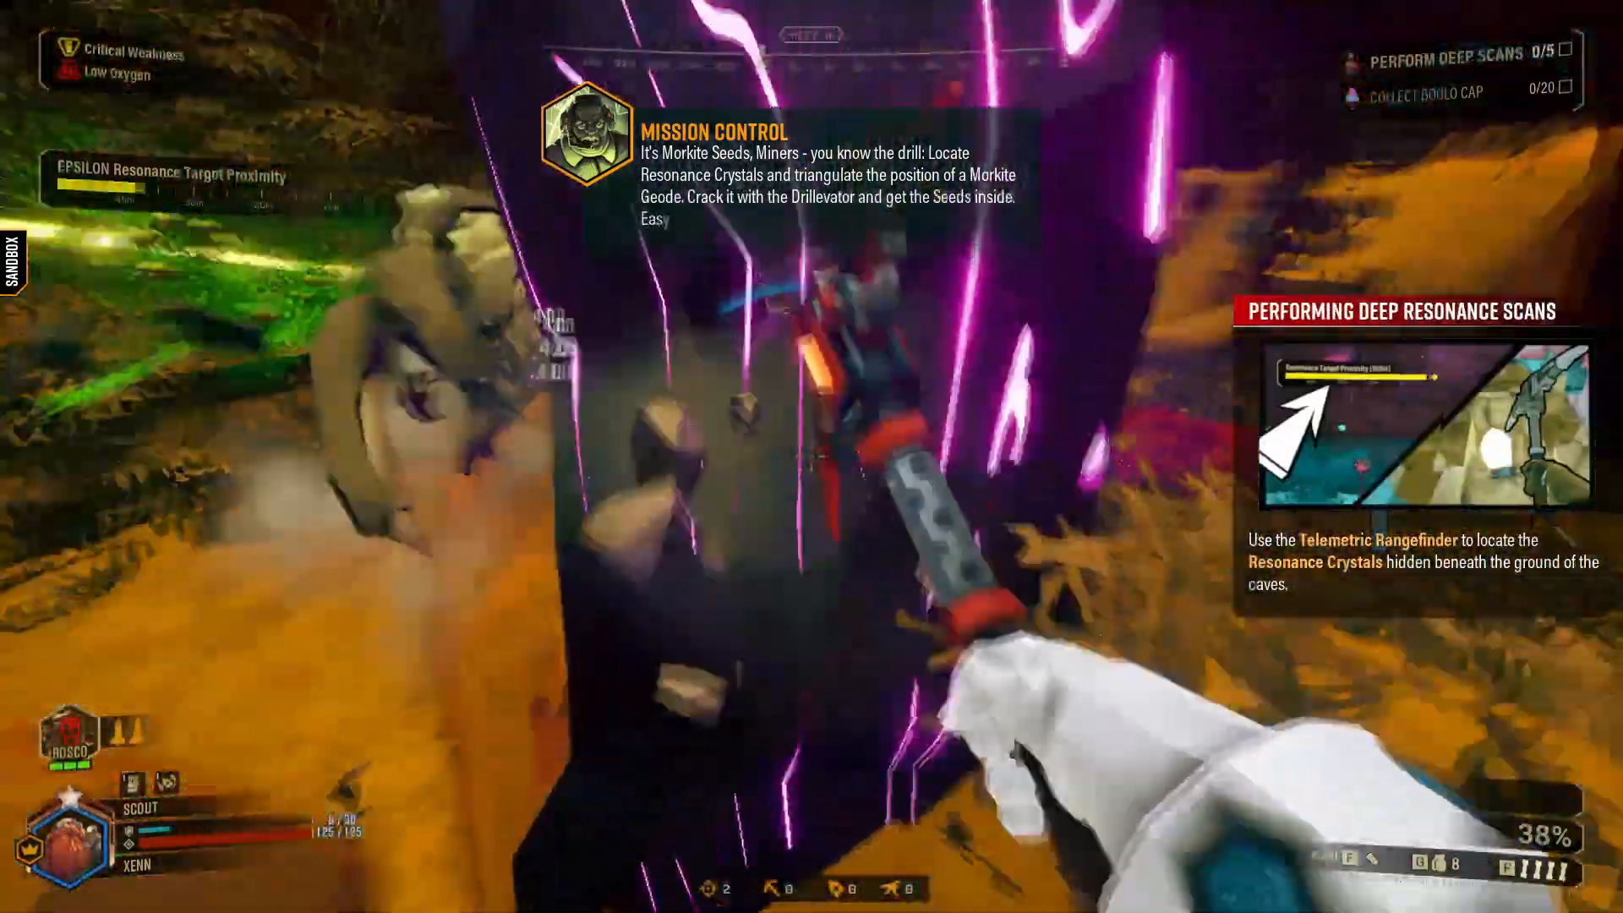
pyautogui.rightClick(812, 457)
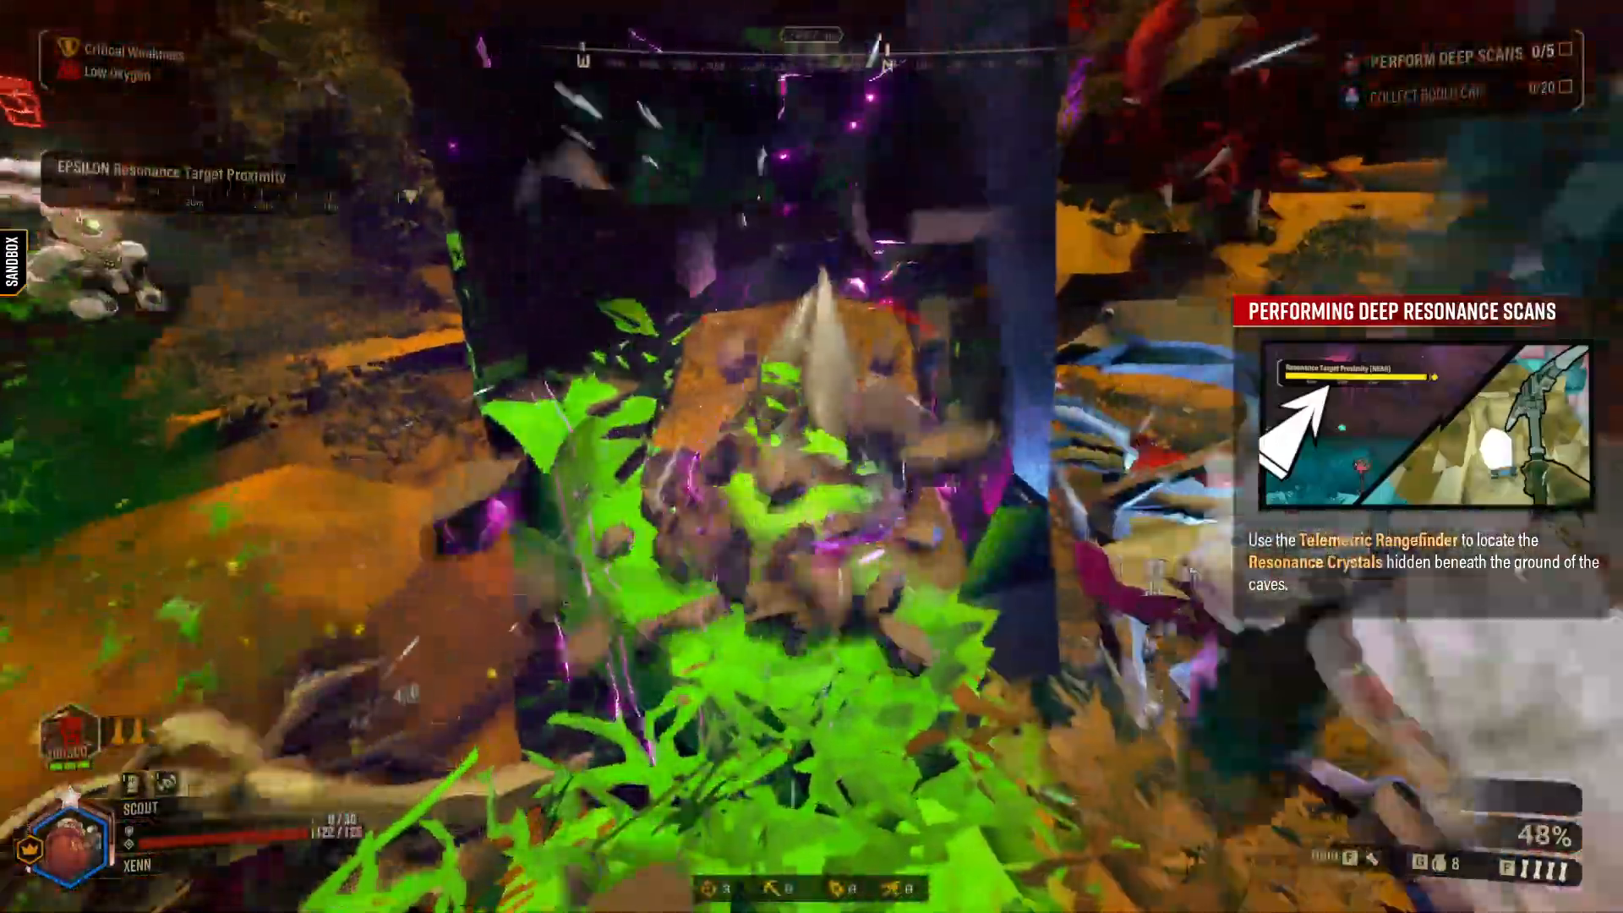
pyautogui.rightClick(811, 456)
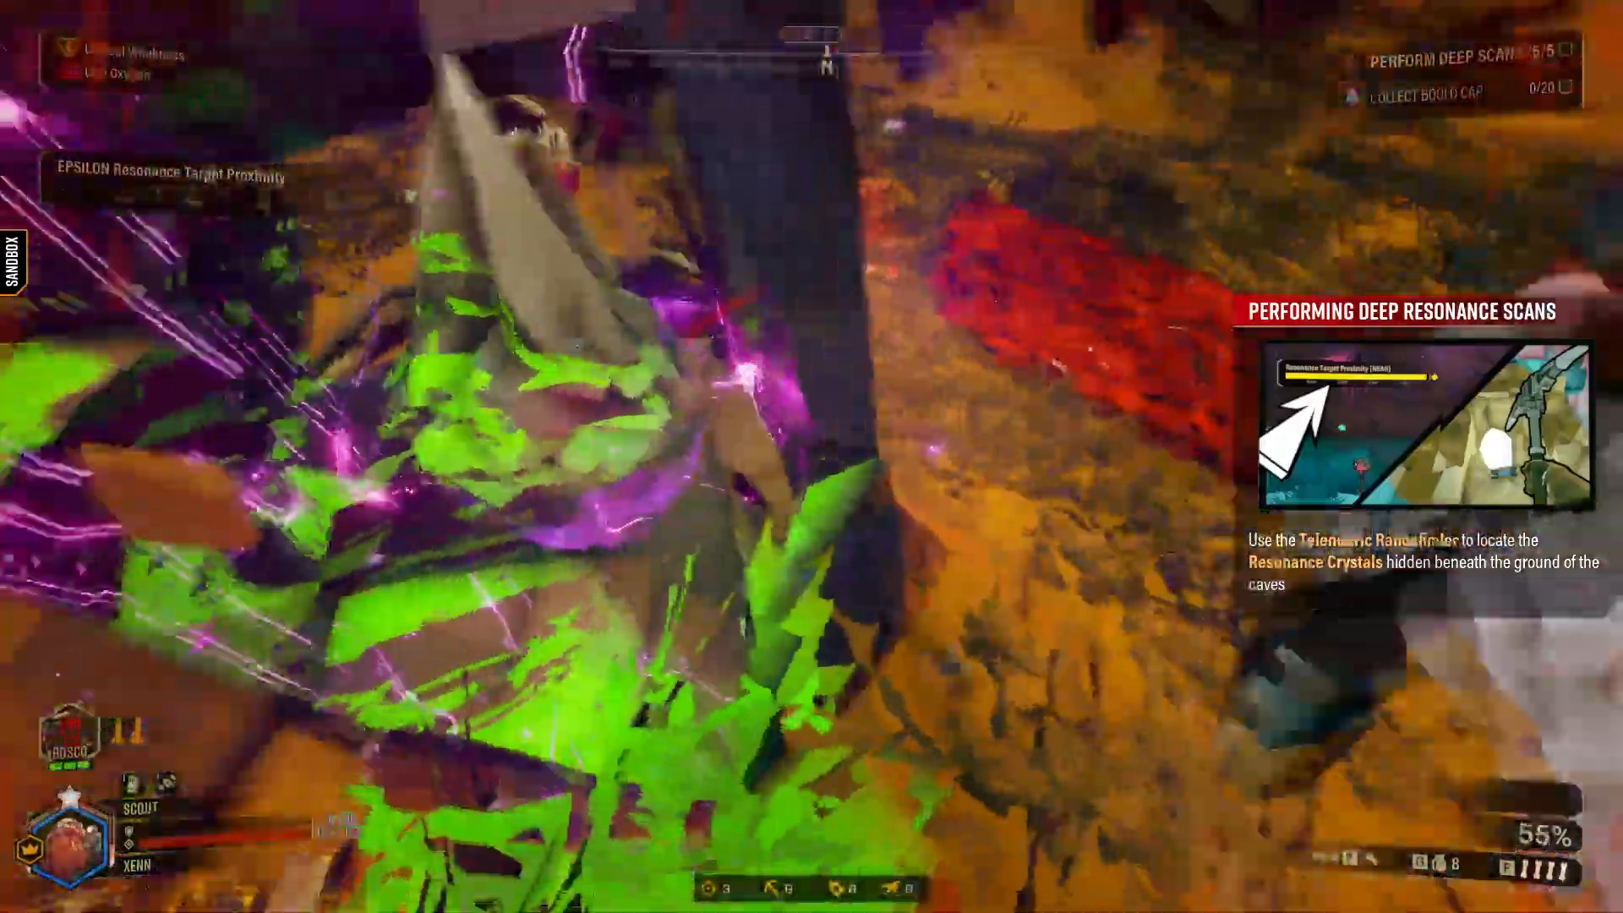
pyautogui.rightClick(812, 456)
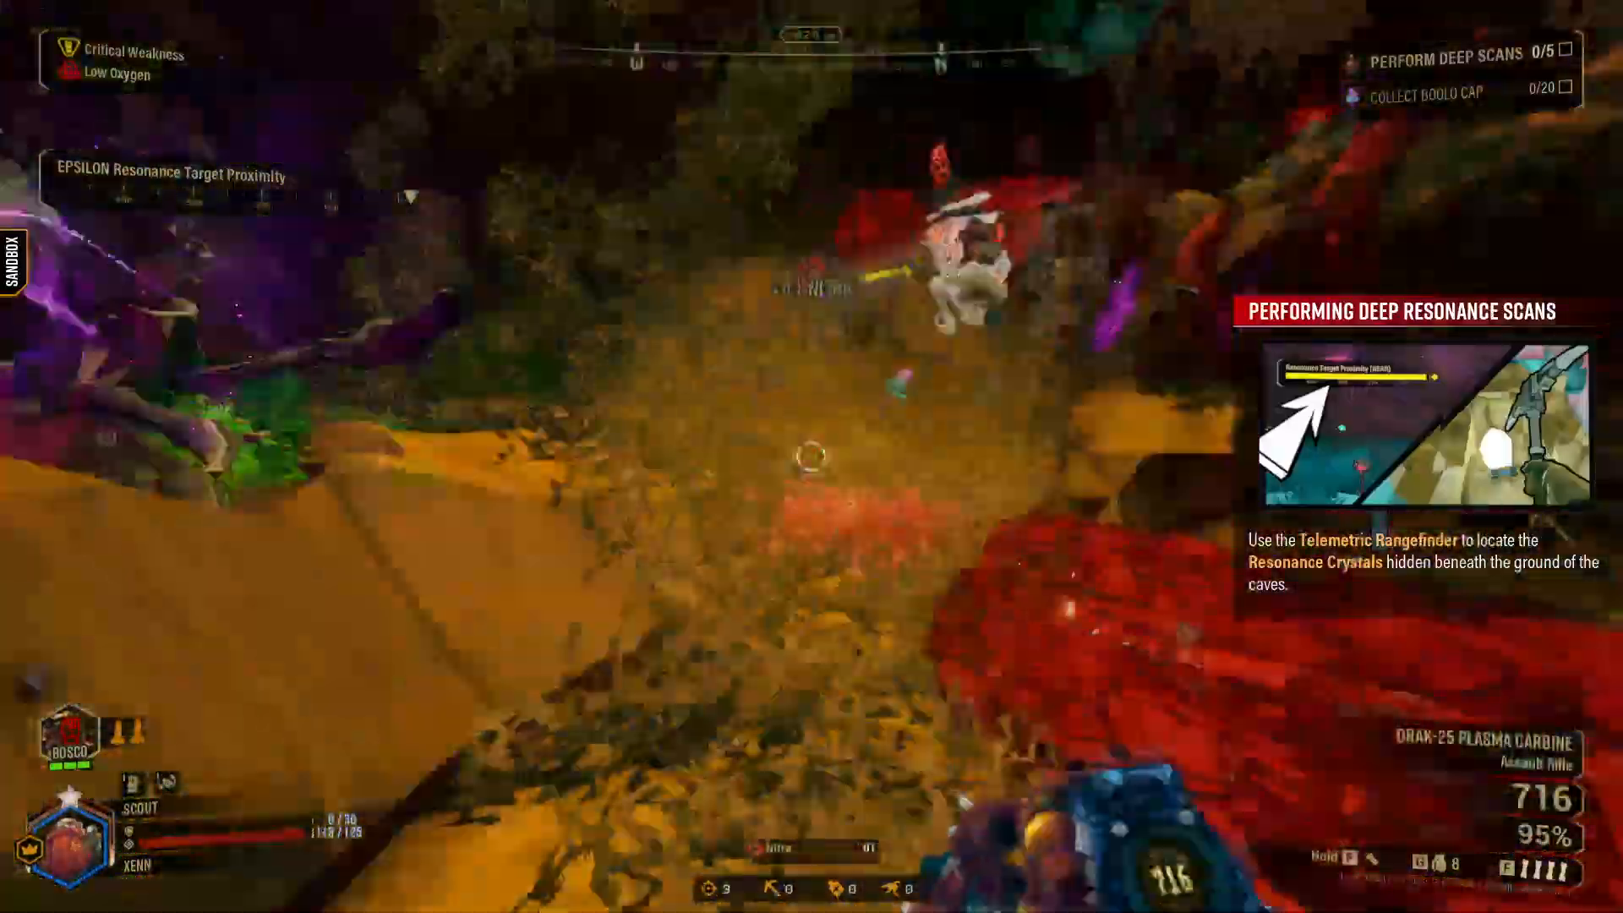
# Check the mission status briefly, resume play and move through the cave toward the Core Stone.
pyautogui.press('Escape')
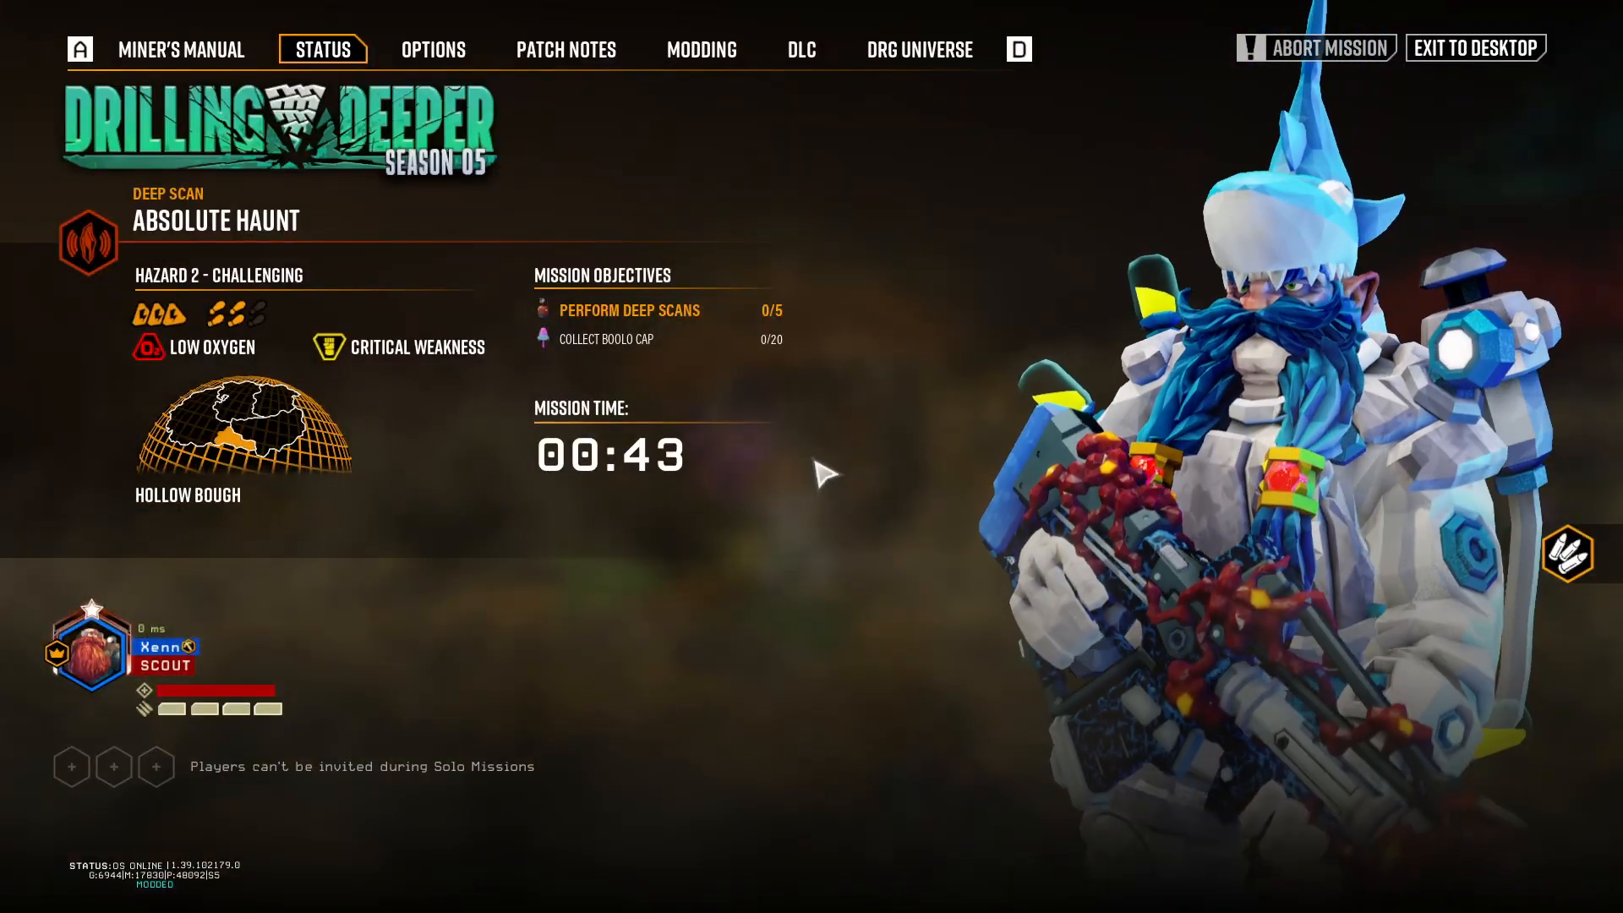
pyautogui.press('Escape')
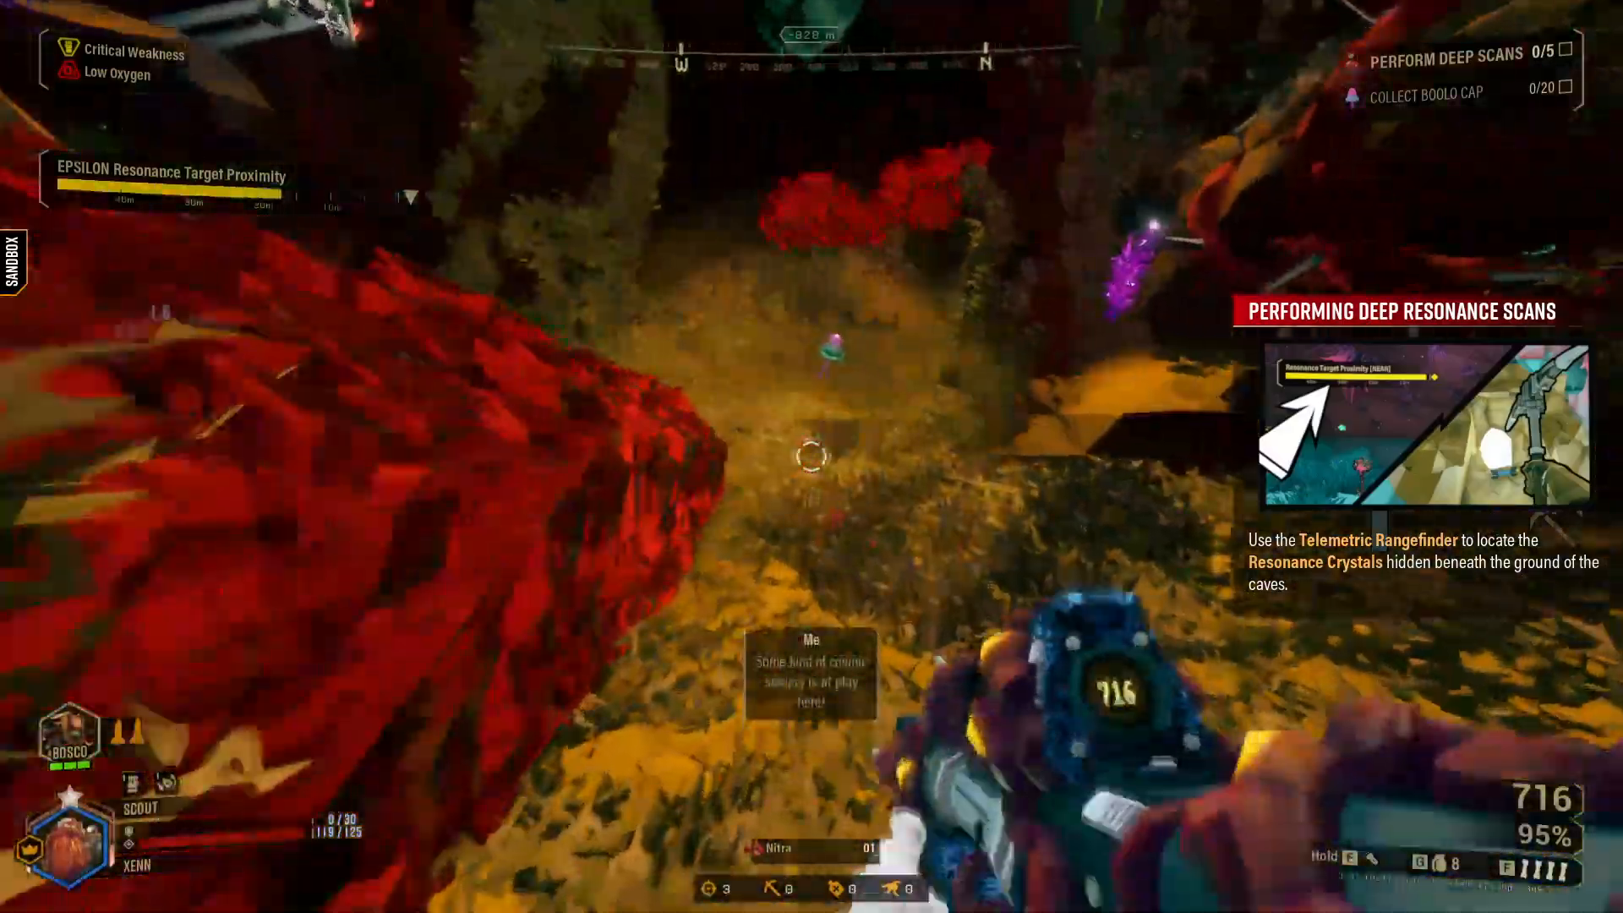
pyautogui.press('w')
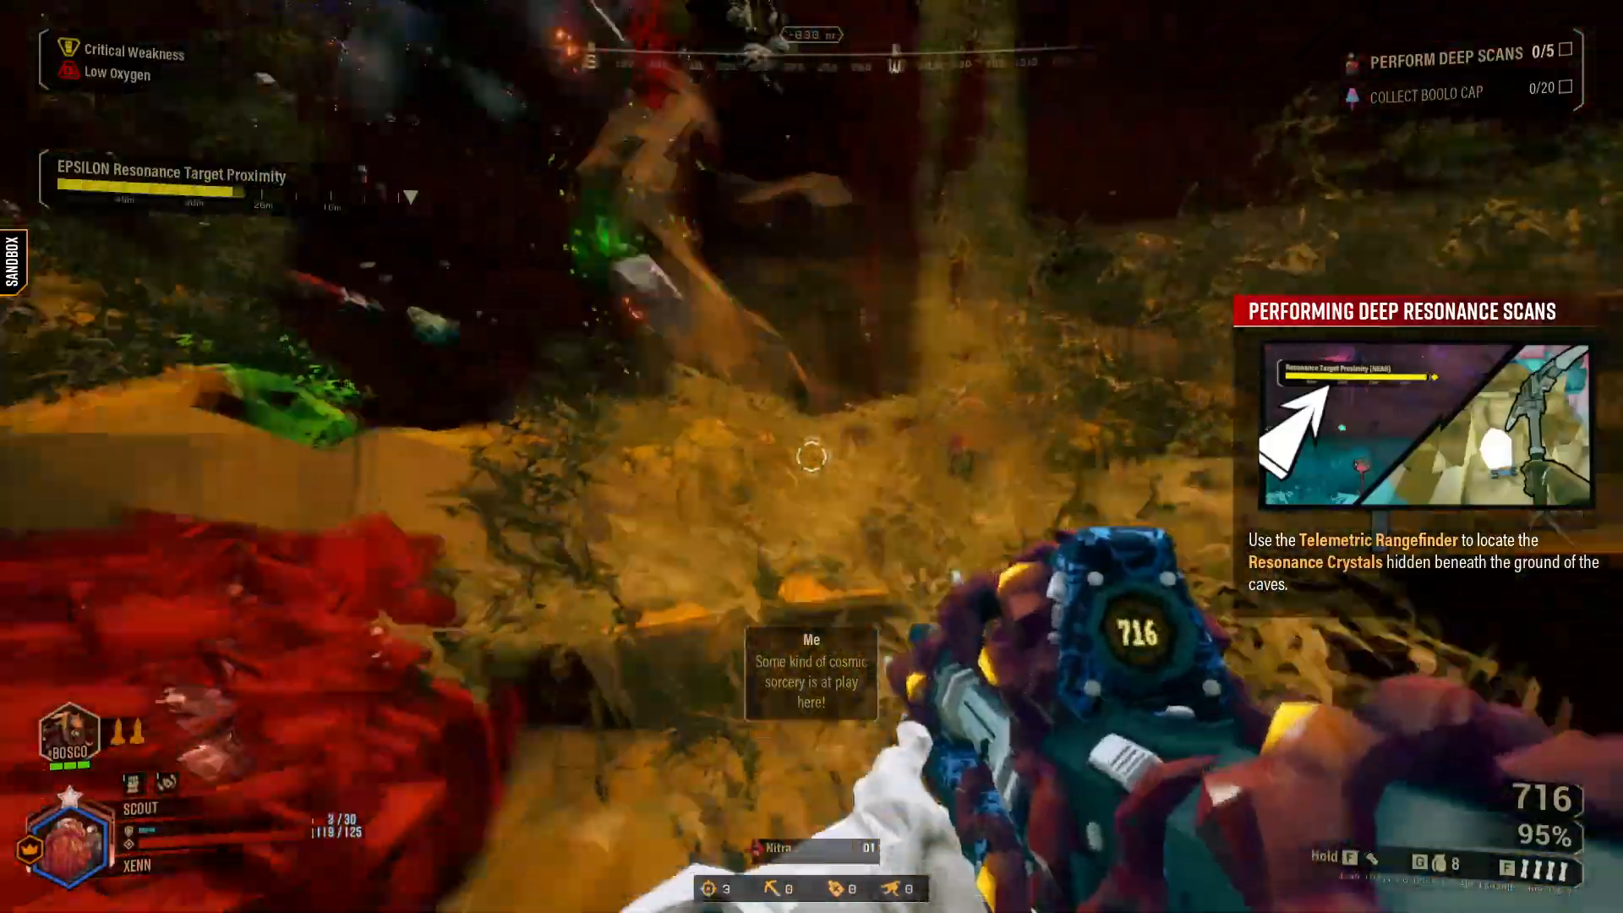
pyautogui.press('w')
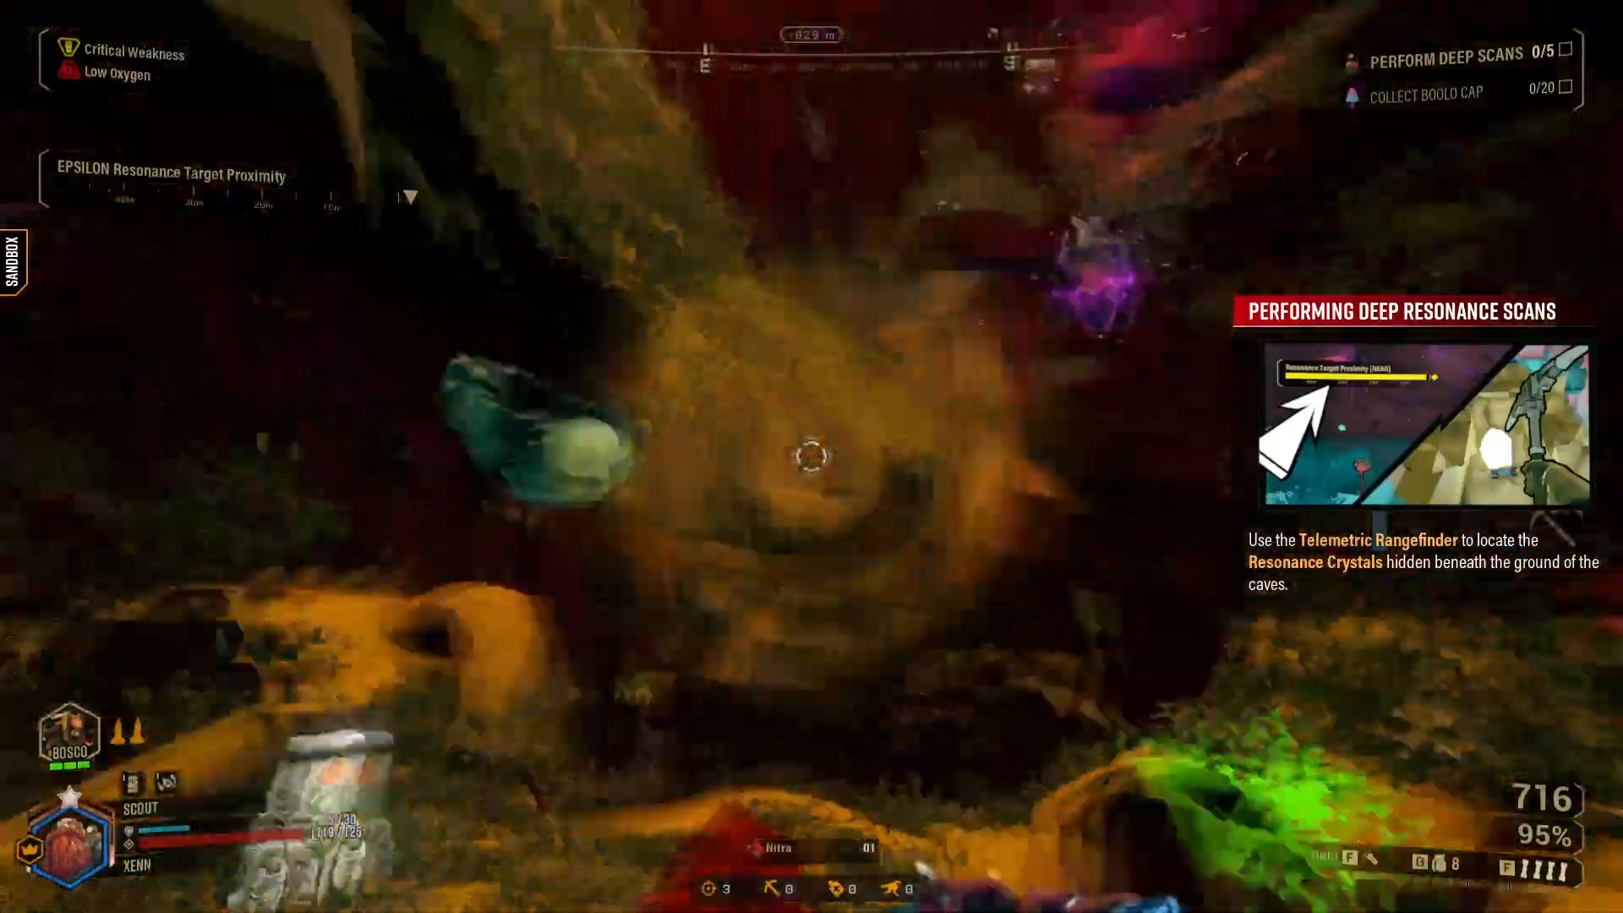
pyautogui.press('w')
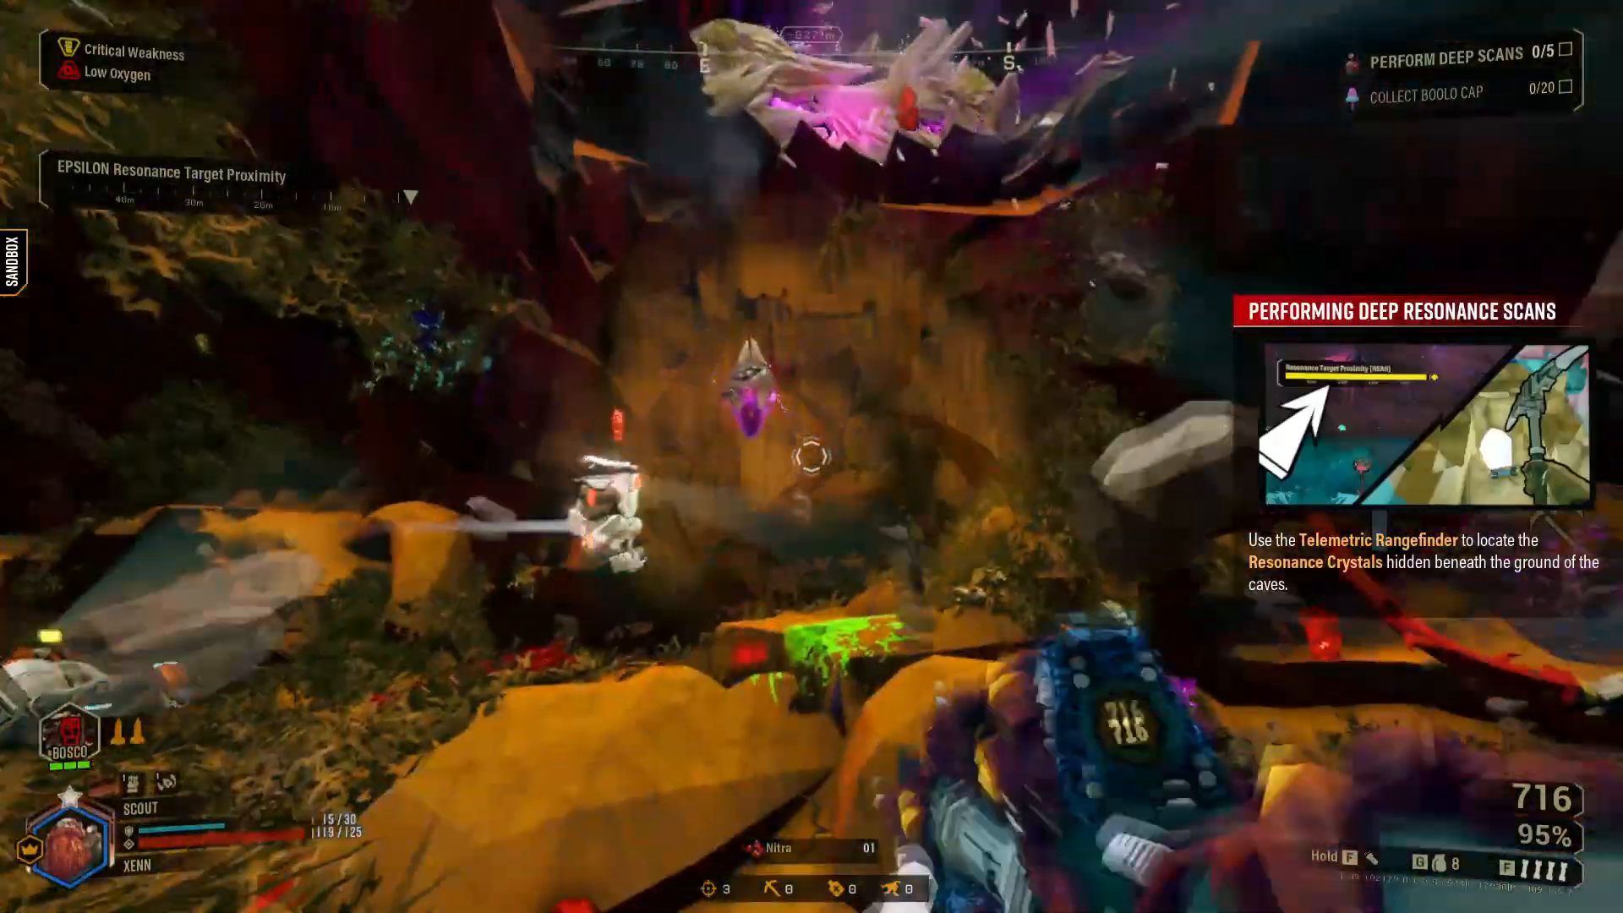
pyautogui.press('w')
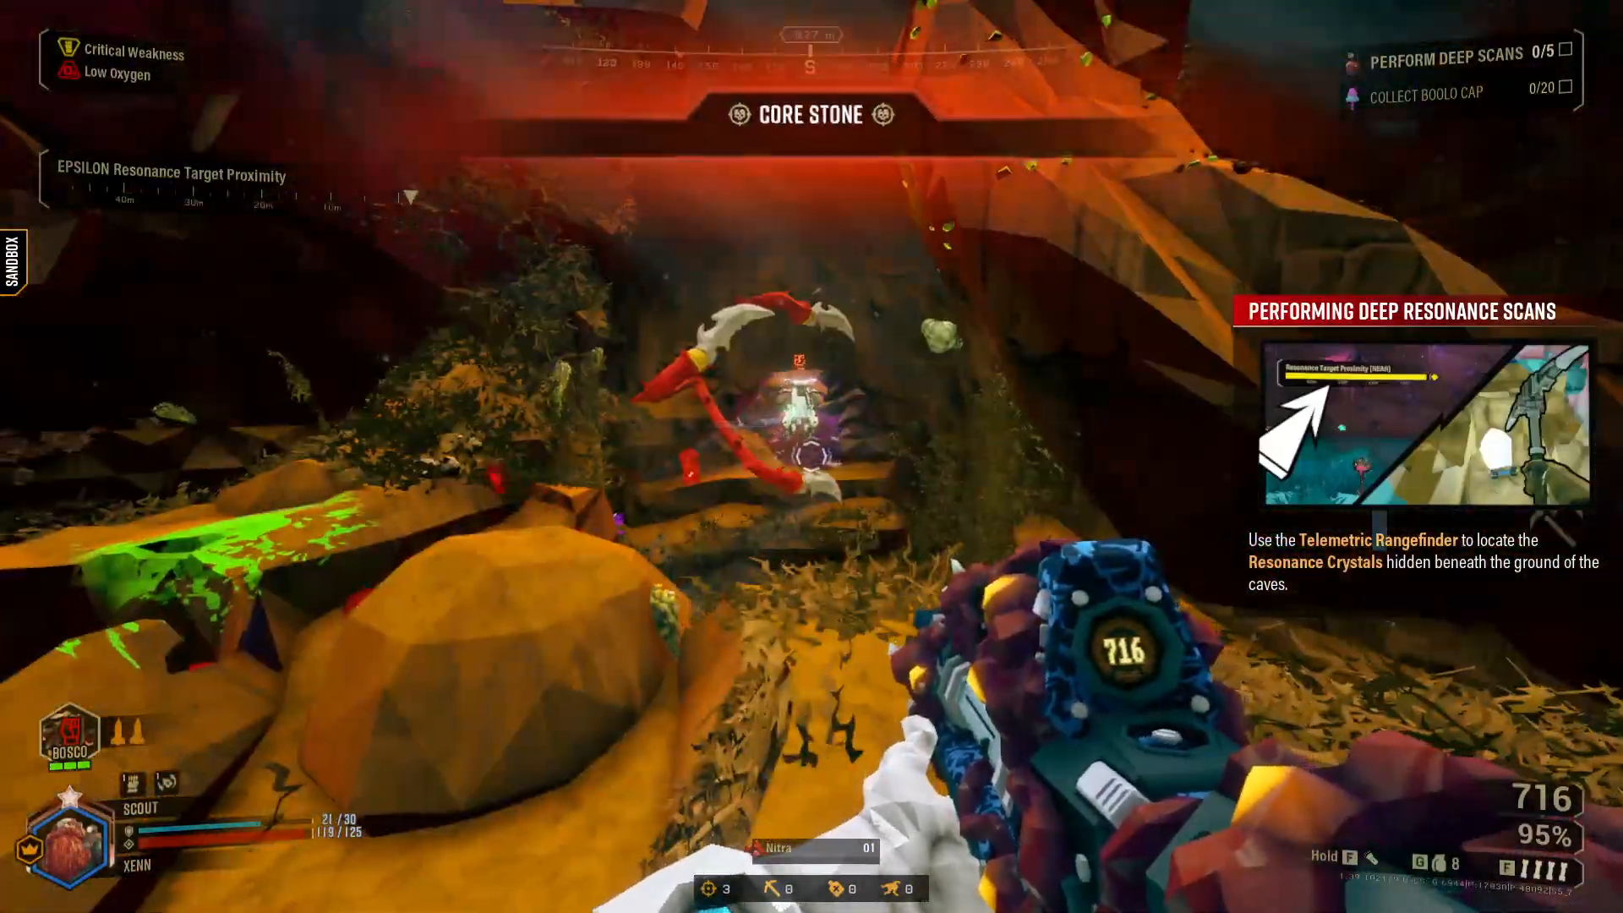
# Pause and resume the mission, and shoot the attacking crawler near the Core Stone with the plasma carbine.
pyautogui.press('Escape')
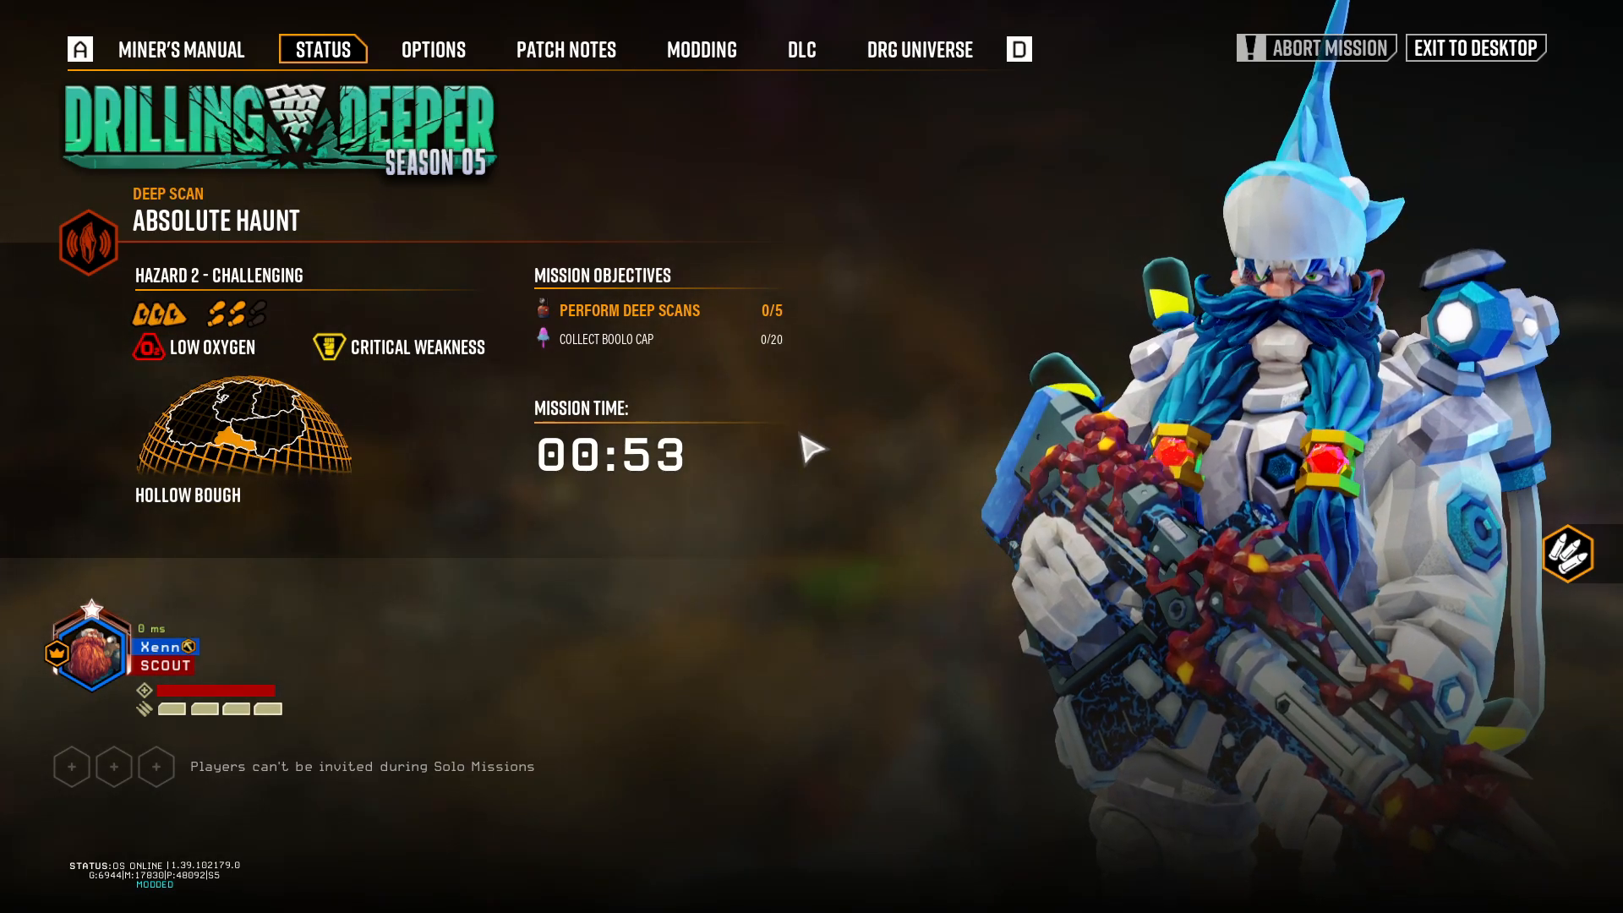
pyautogui.press('Escape')
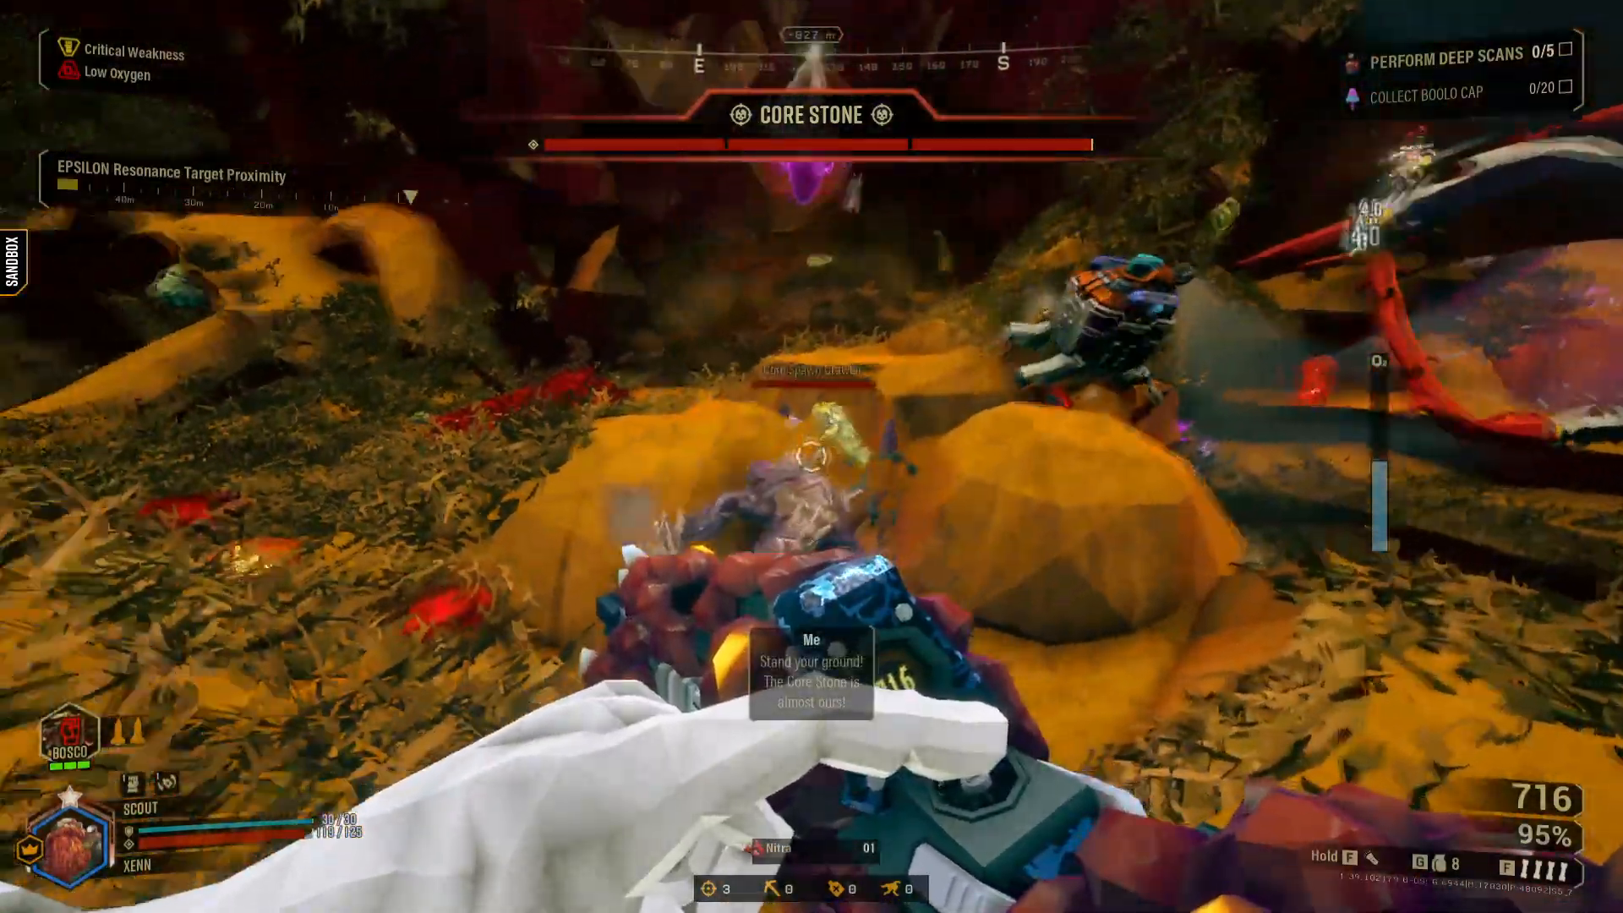
pyautogui.click(811, 456)
pyautogui.moveTo(812, 457); pyautogui.dragTo(811, 457)
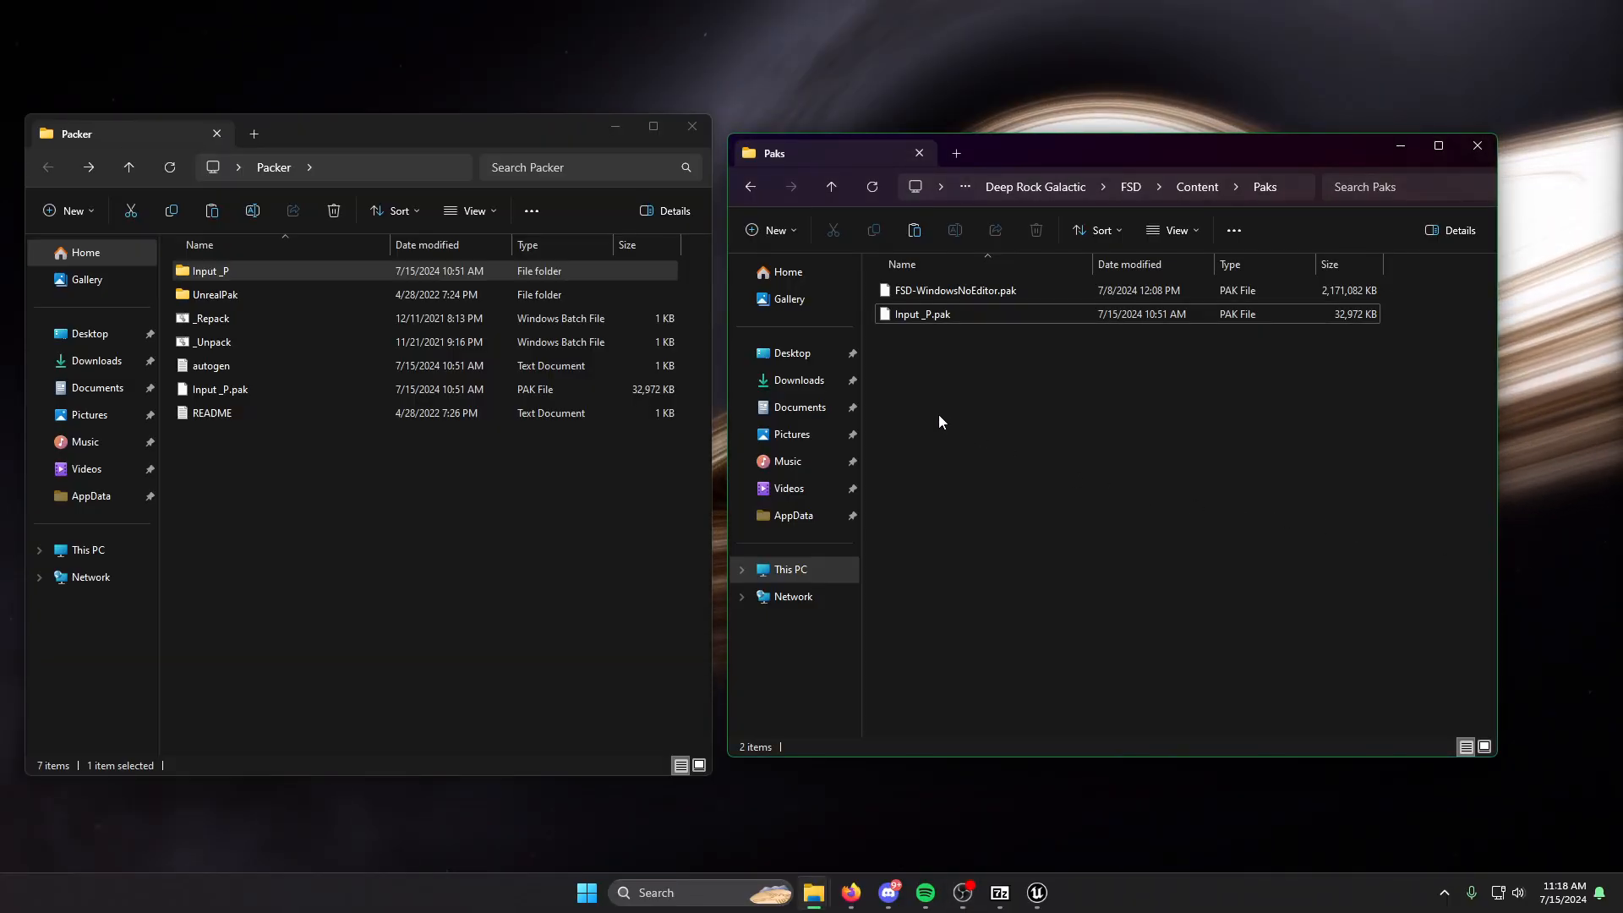
# Compress Input _P.pak in the game's Paks folder into Input _P.zip with 7-Zip, using the zip format, and select the new archive.
pyautogui.rightClick(951, 318)
pyautogui.click(1031, 608)
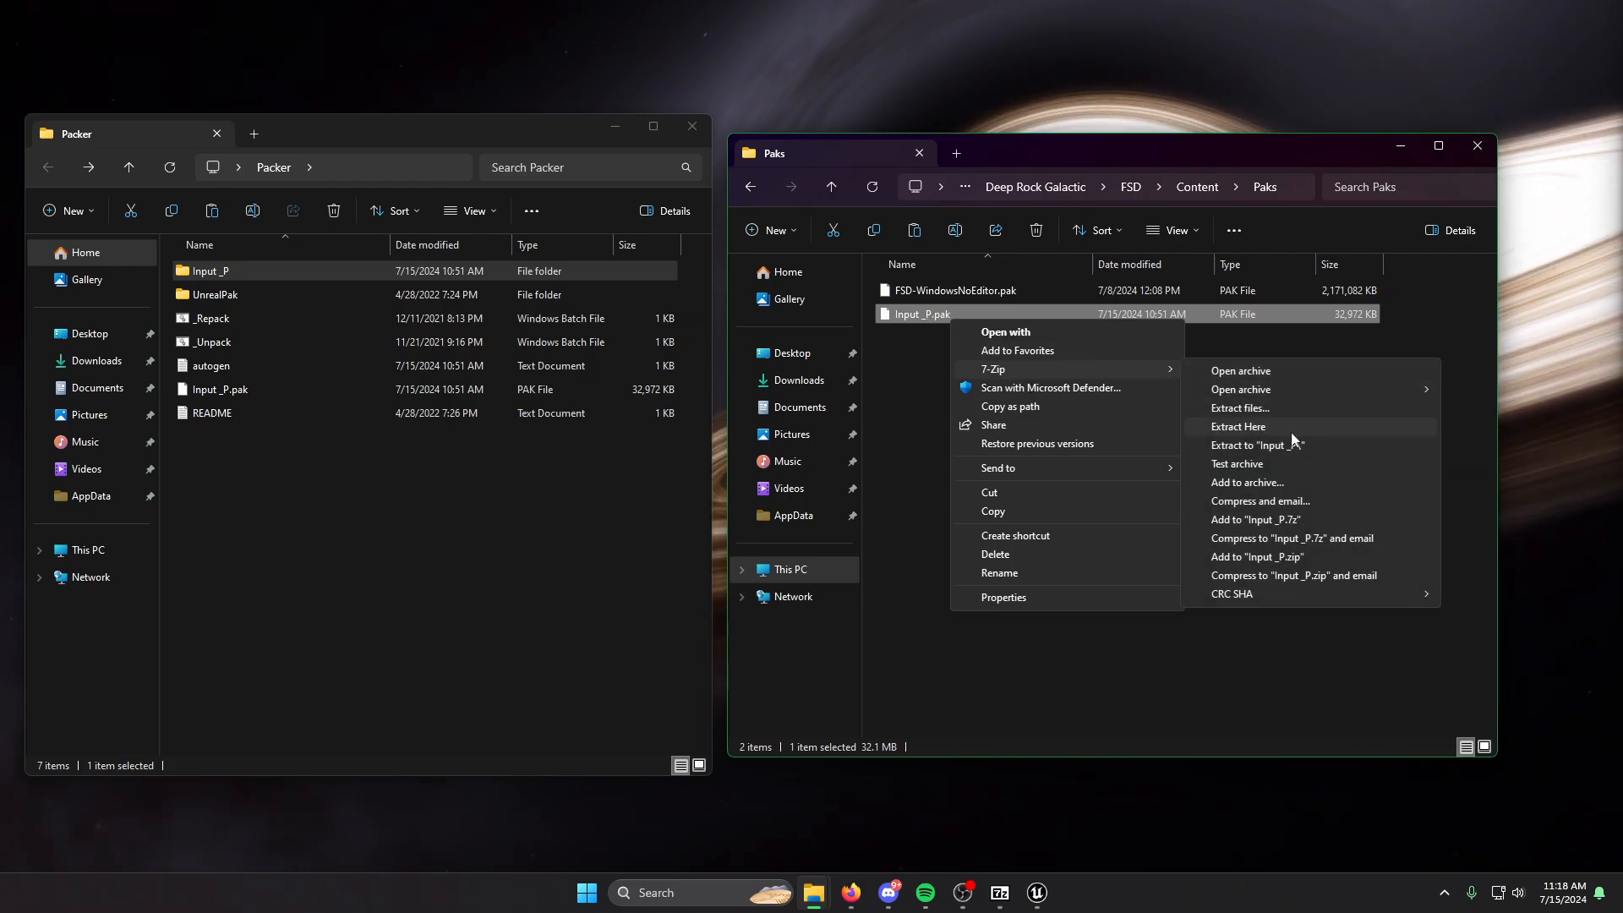
pyautogui.click(1280, 480)
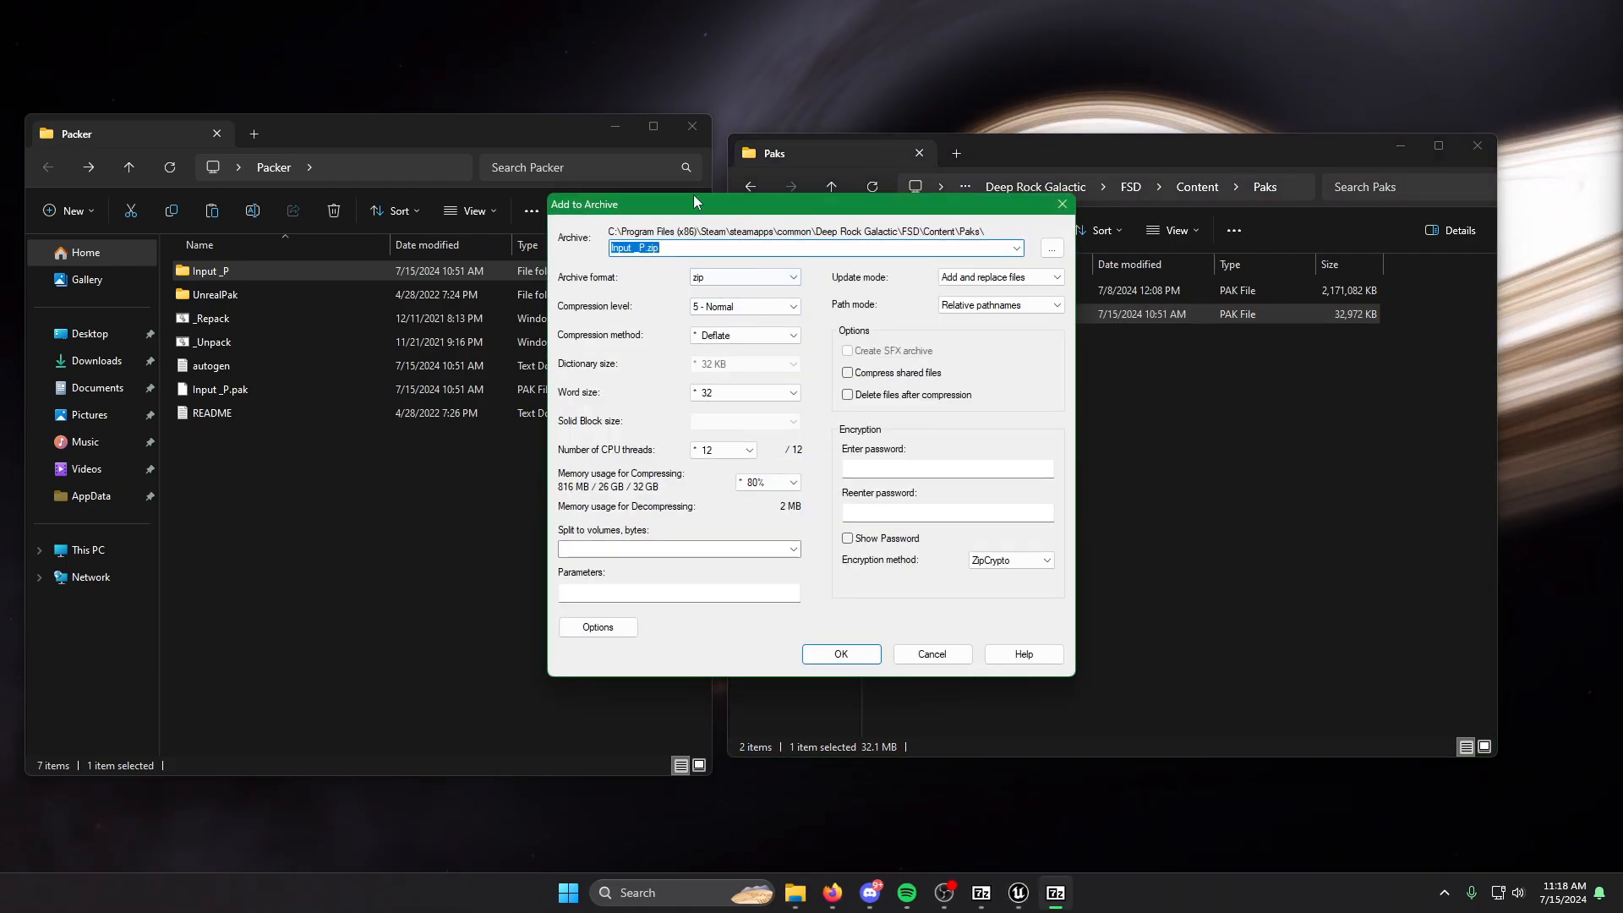
pyautogui.moveTo(695, 204); pyautogui.dragTo(858, 376)
pyautogui.click(899, 456)
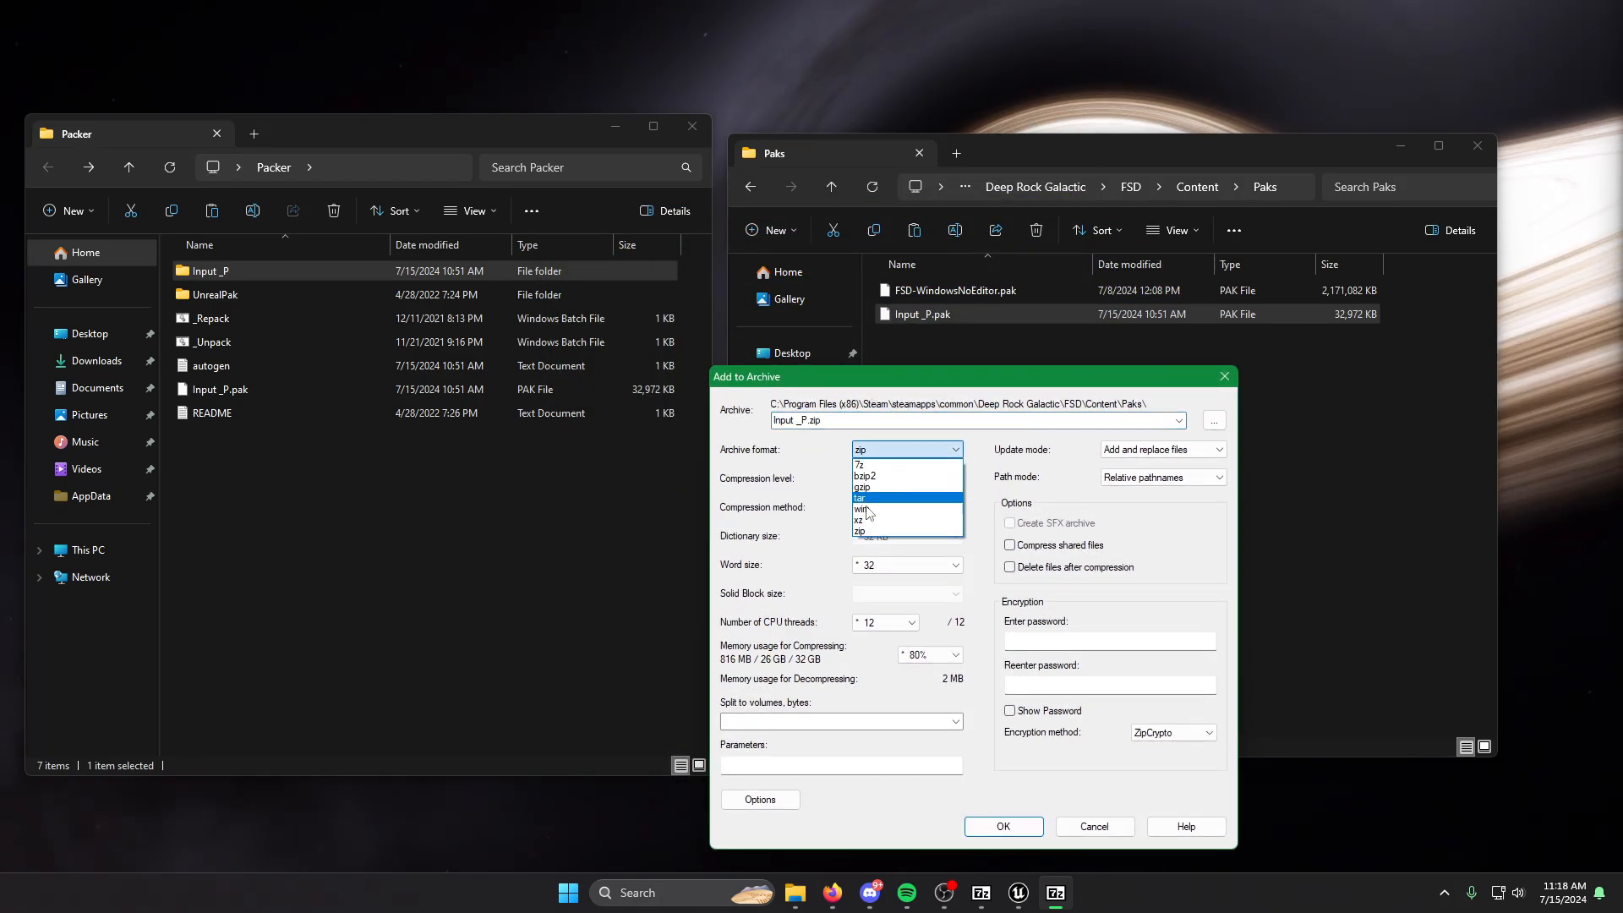
pyautogui.click(876, 535)
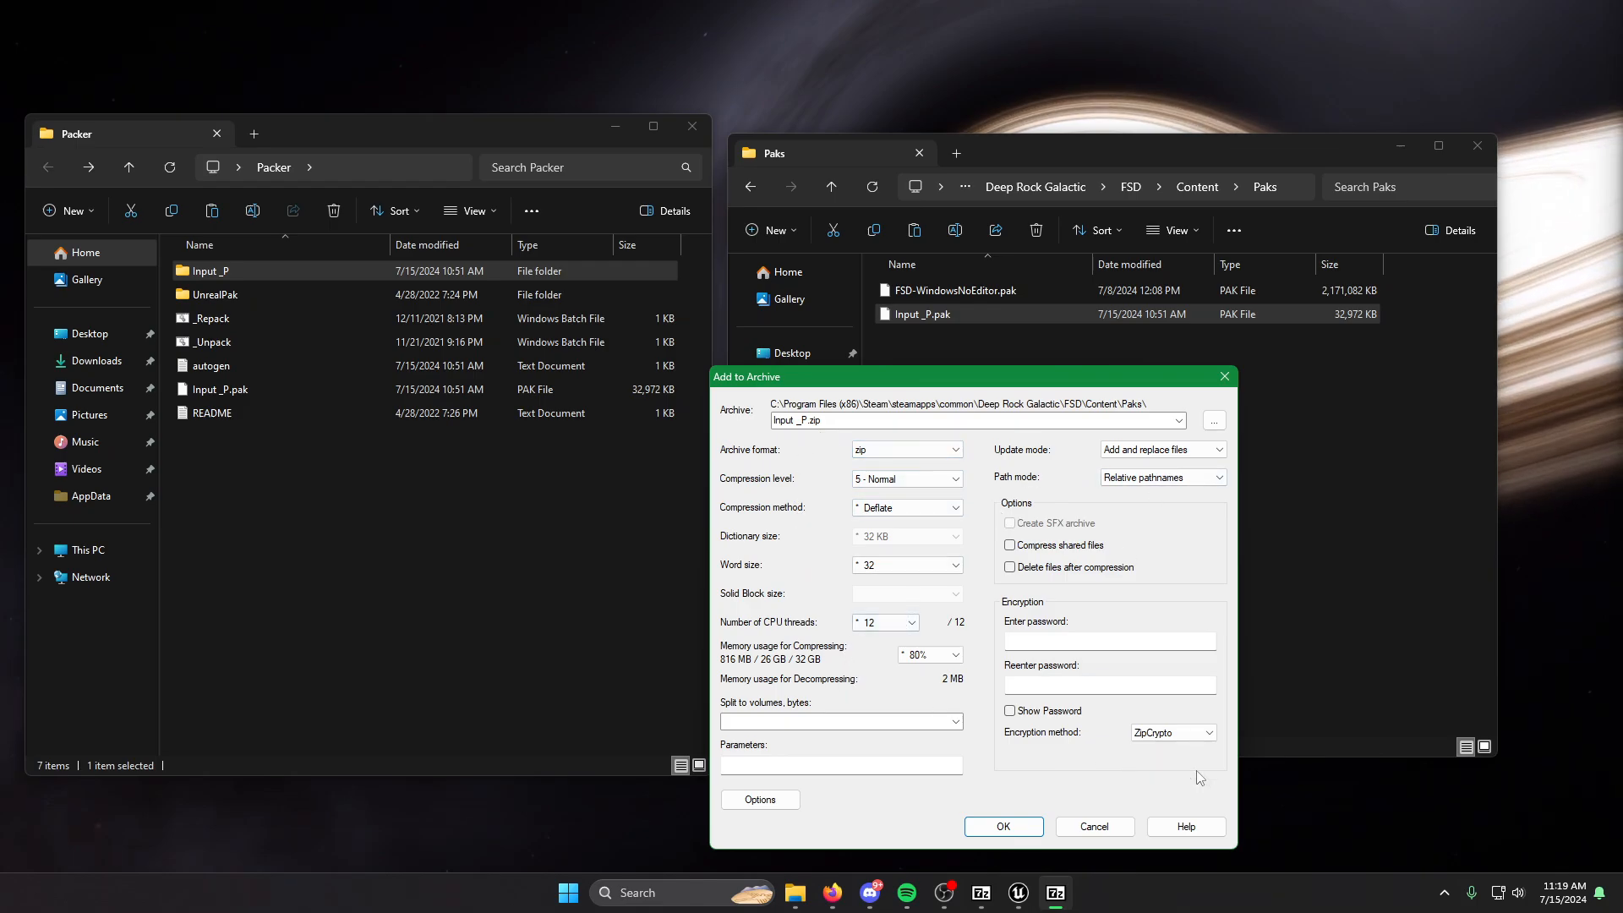
pyautogui.click(986, 828)
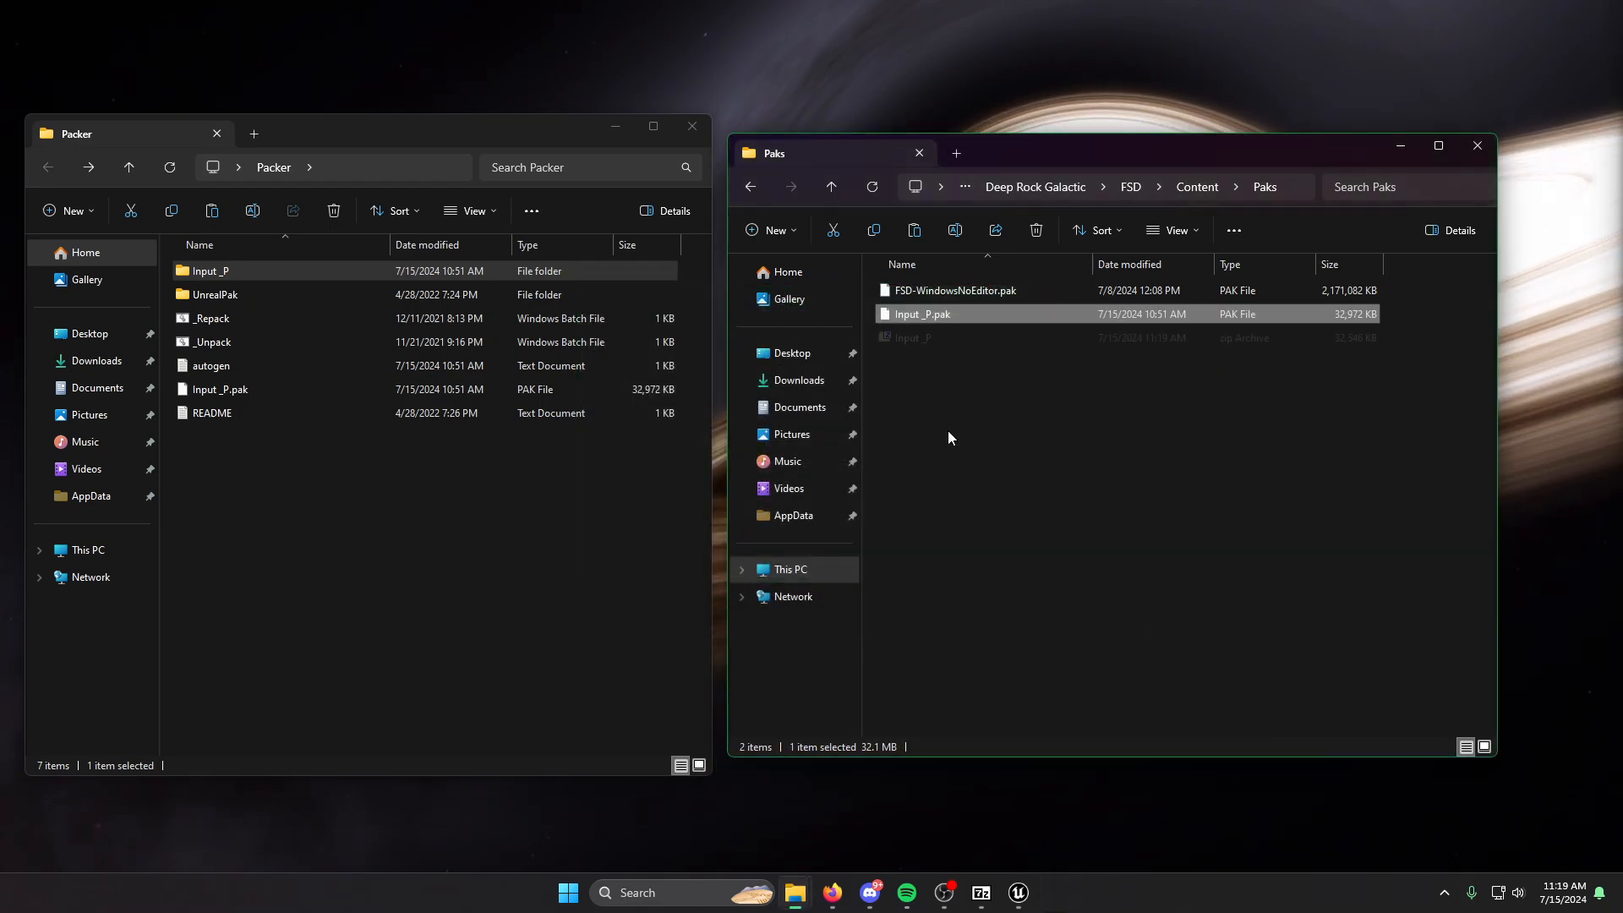
pyautogui.click(908, 339)
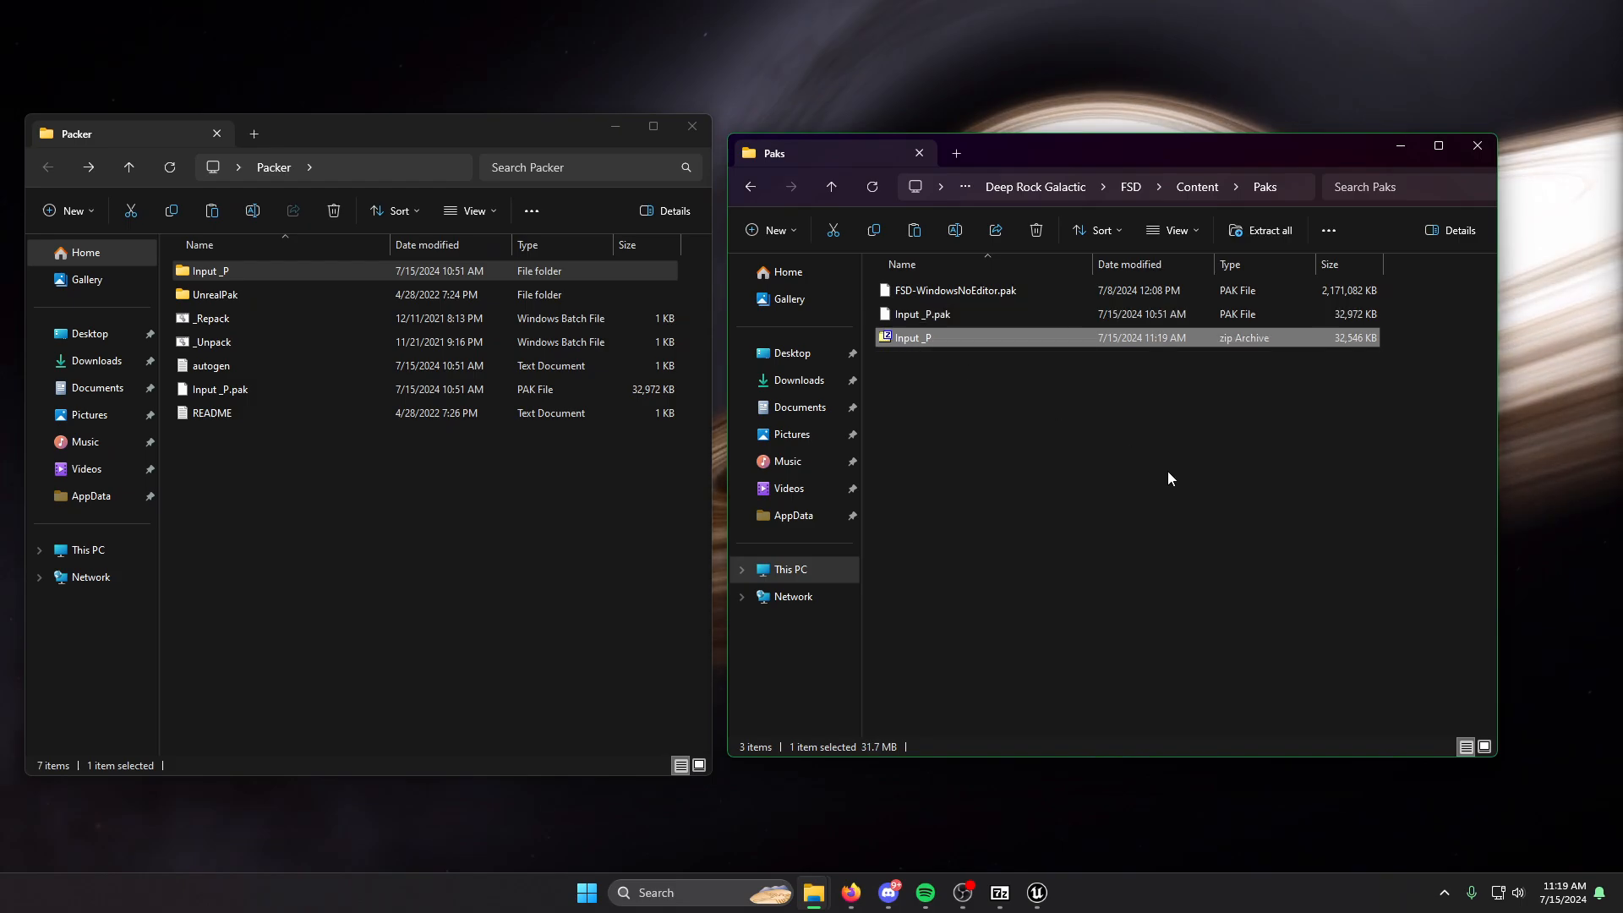